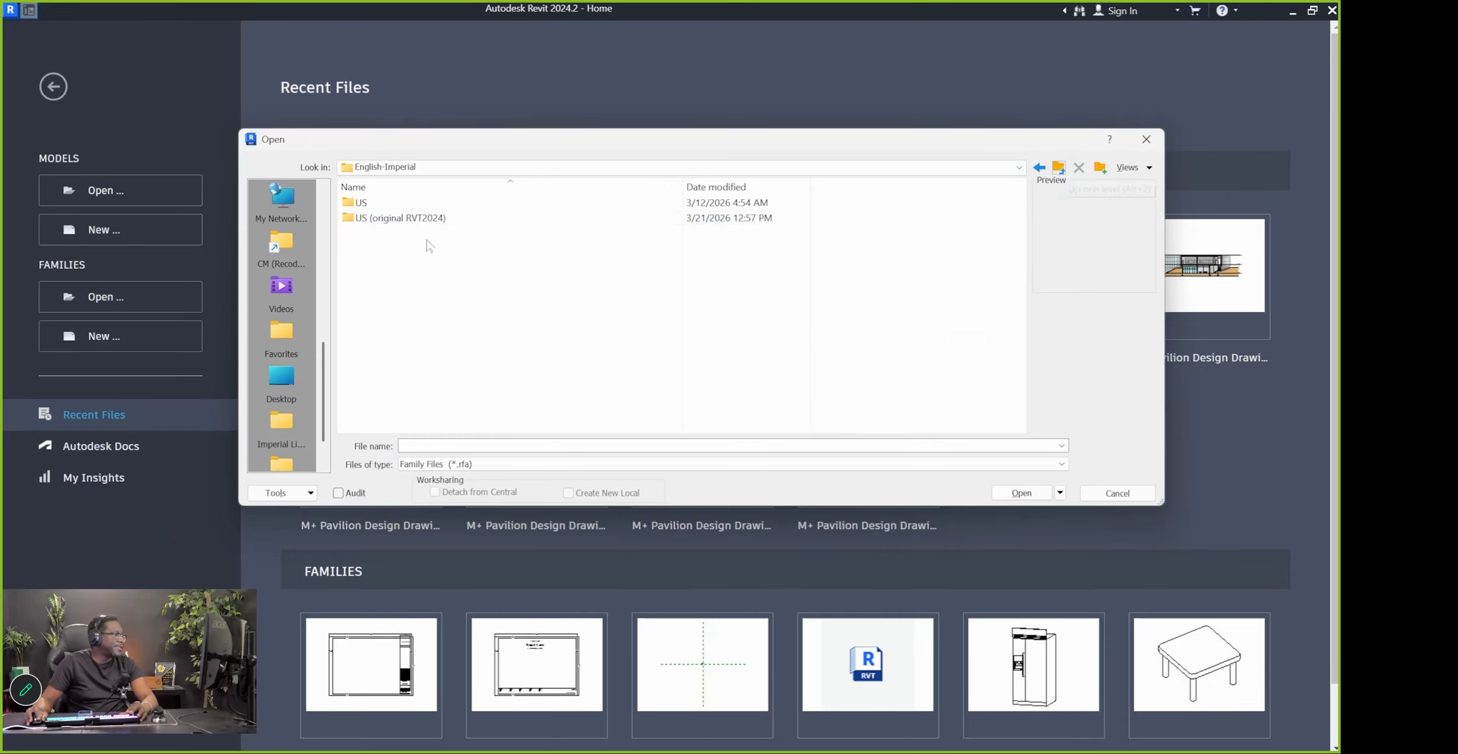
# Open a Titleblocks folder, then go back up two levels to the Libraries folder
pyautogui.scroll(-5, 427, 291)
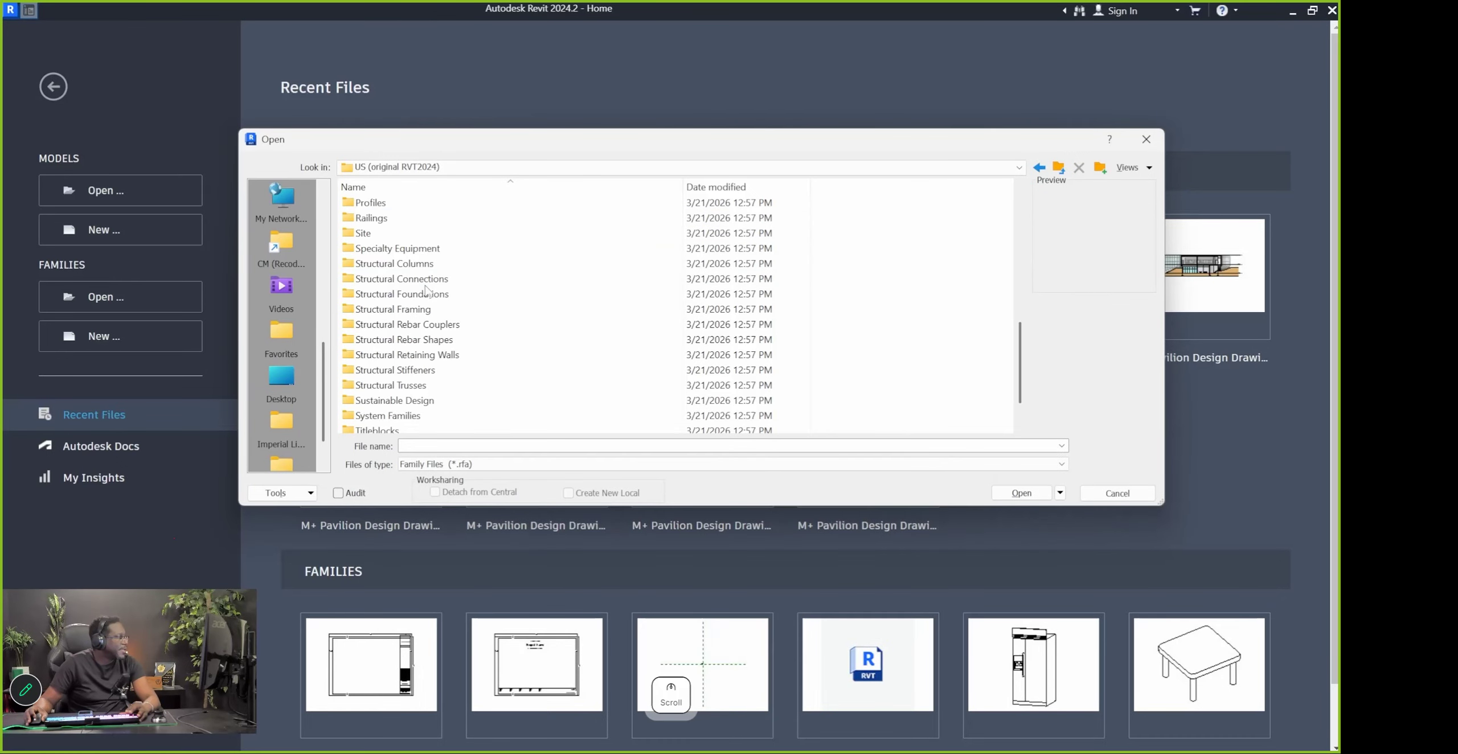
pyautogui.click(382, 388)
pyautogui.doubleClick(386, 389)
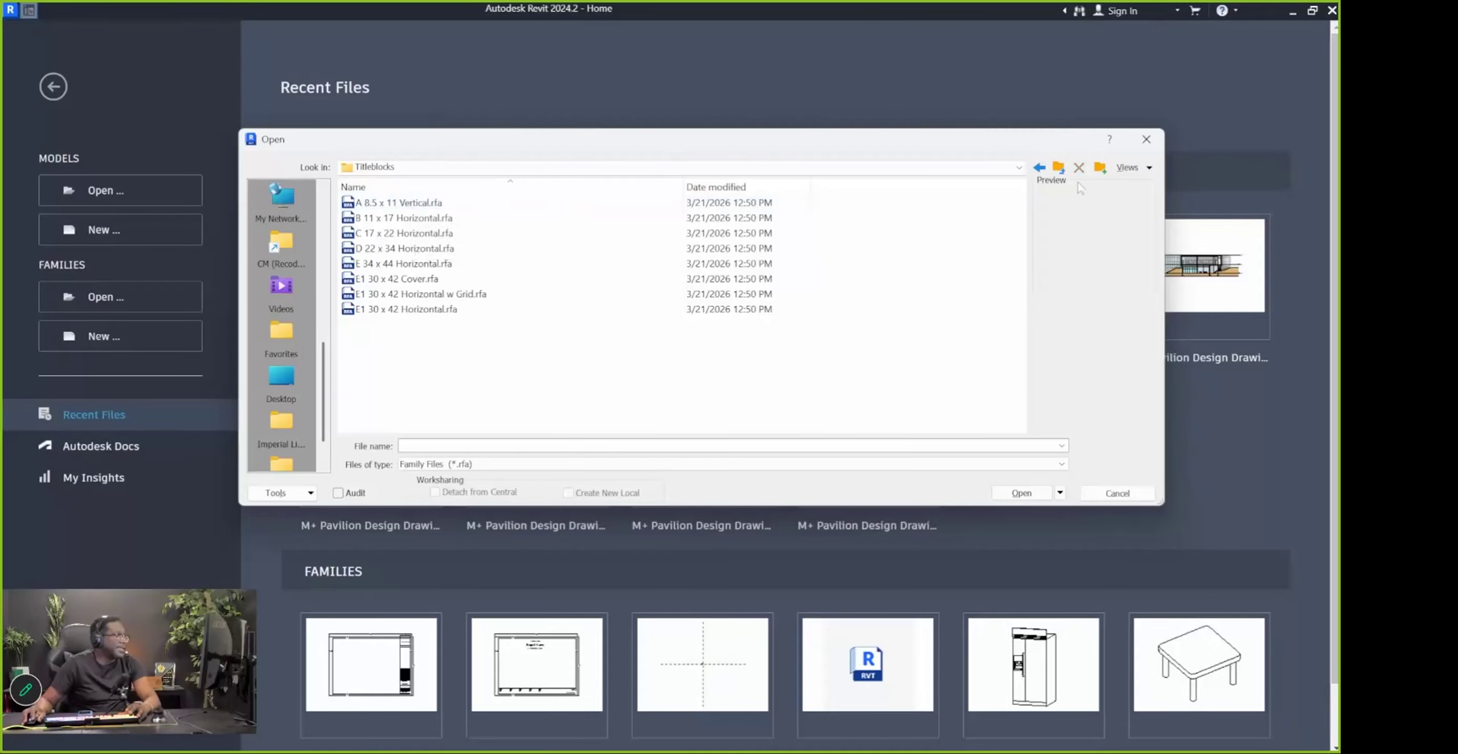
pyautogui.click(1060, 168)
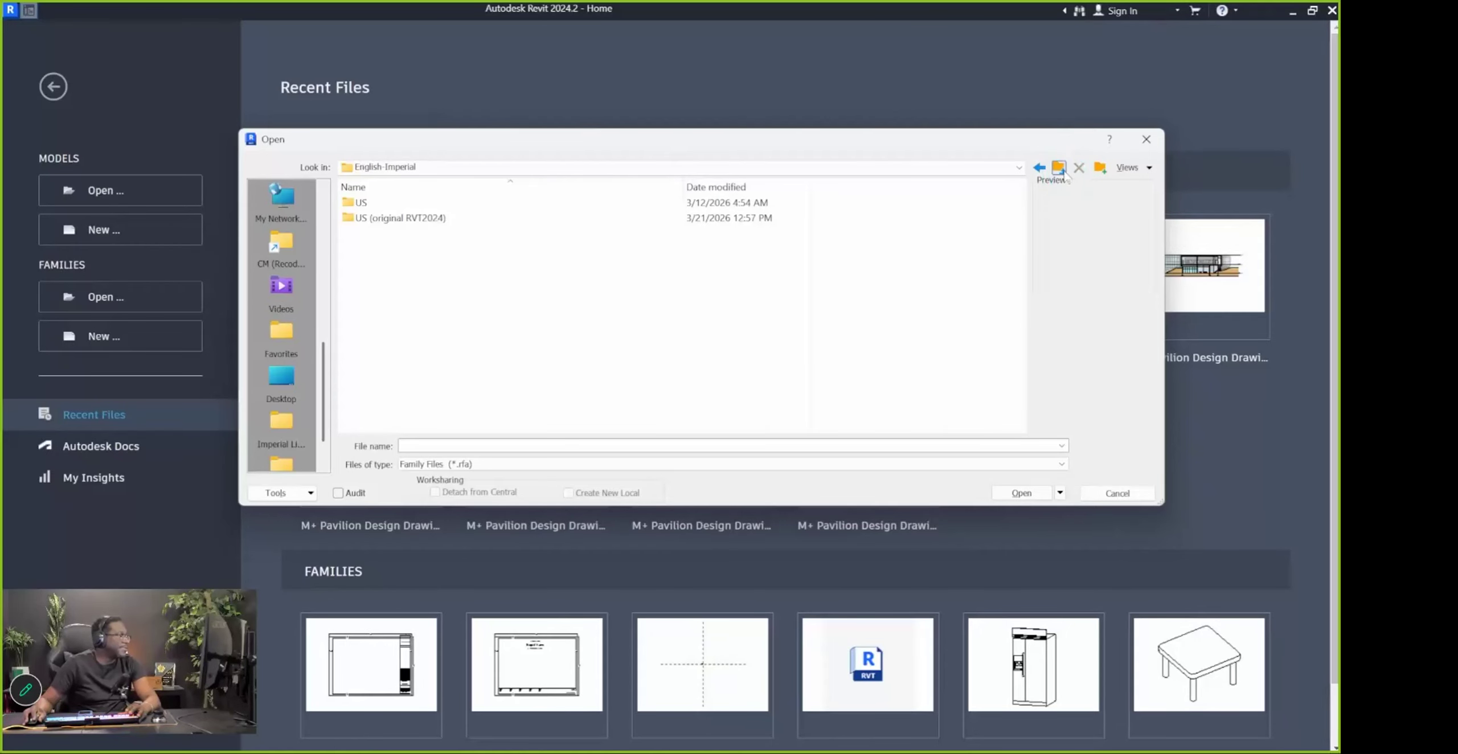
pyautogui.click(1062, 170)
# Browse to English-Imperial > US (original RVT2024) > Titleblocks to list the sheet families
pyautogui.click(375, 252)
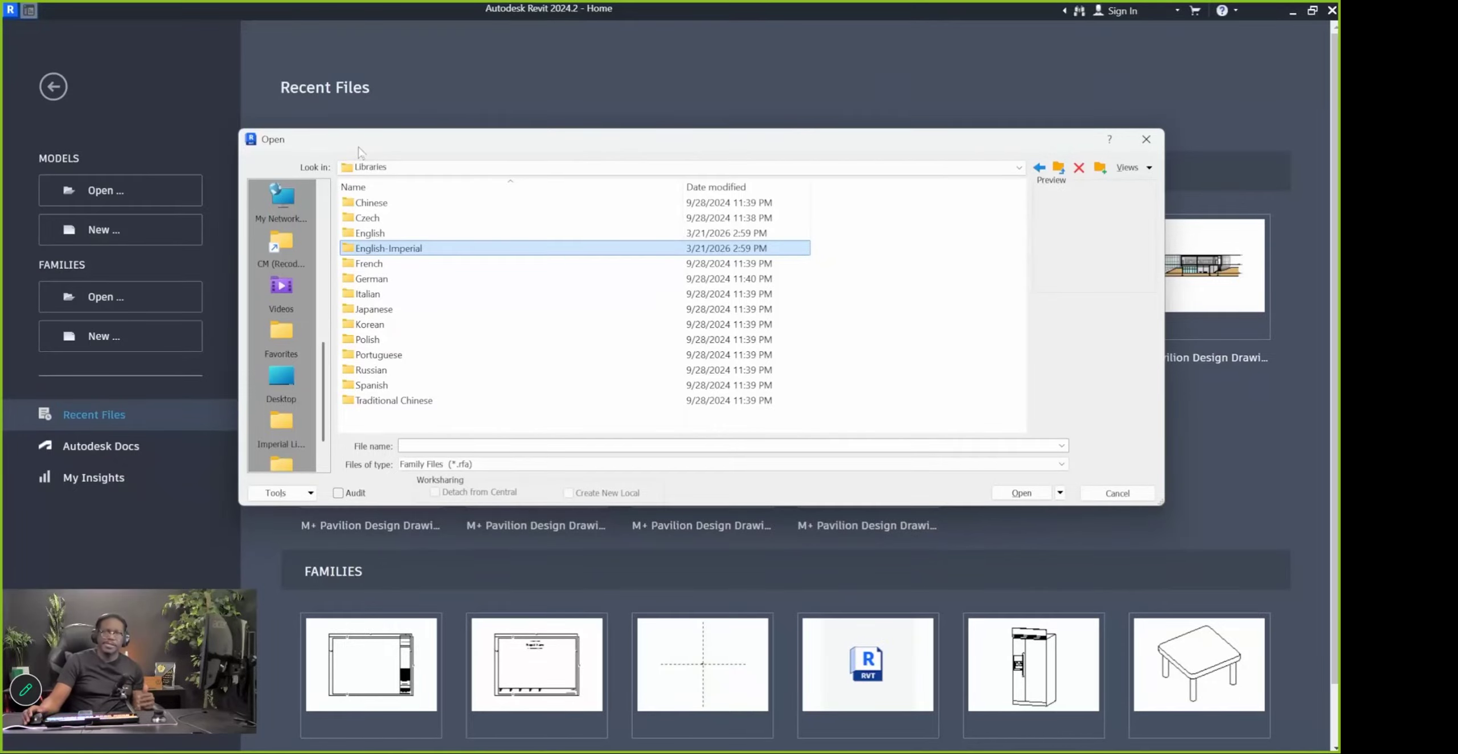
pyautogui.click(368, 233)
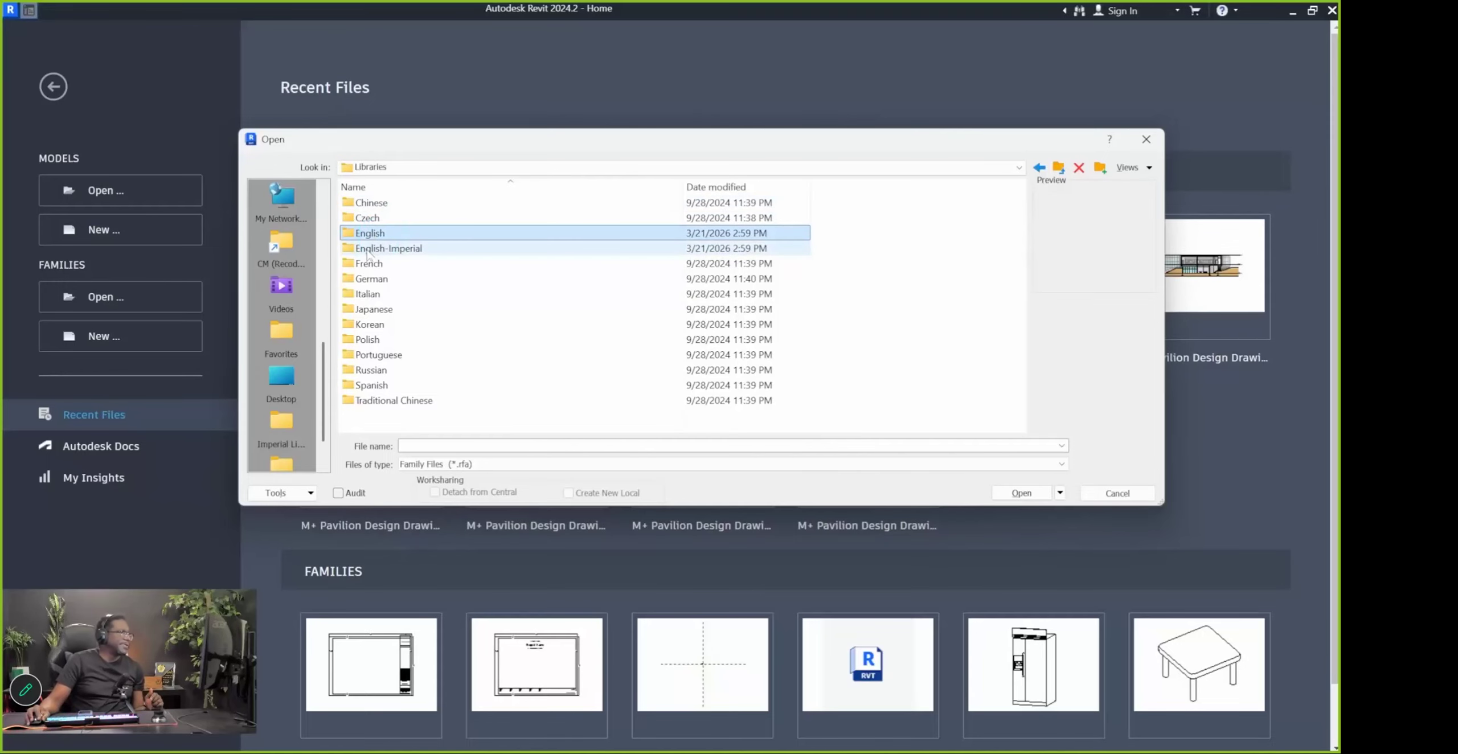
pyautogui.click(367, 250)
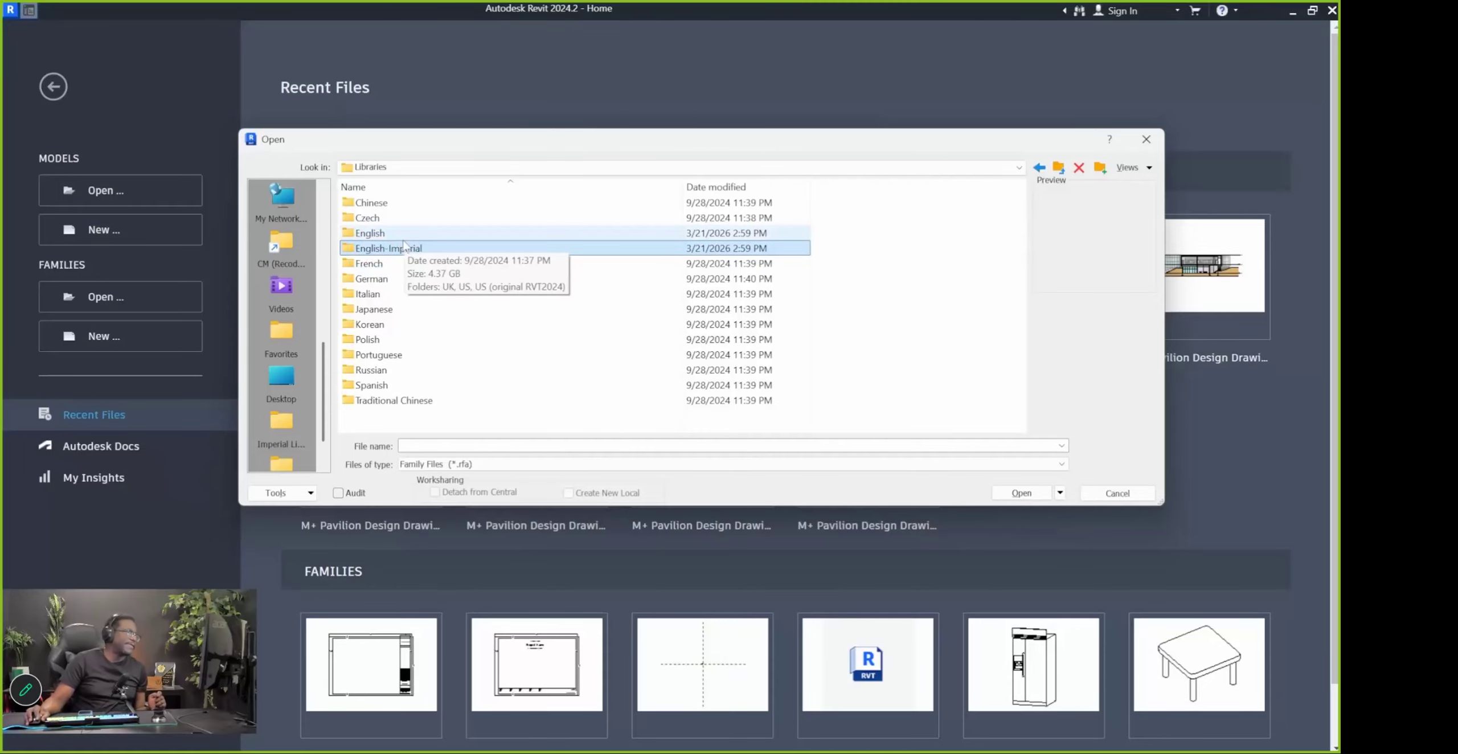
pyautogui.doubleClick(358, 249)
pyautogui.doubleClick(388, 232)
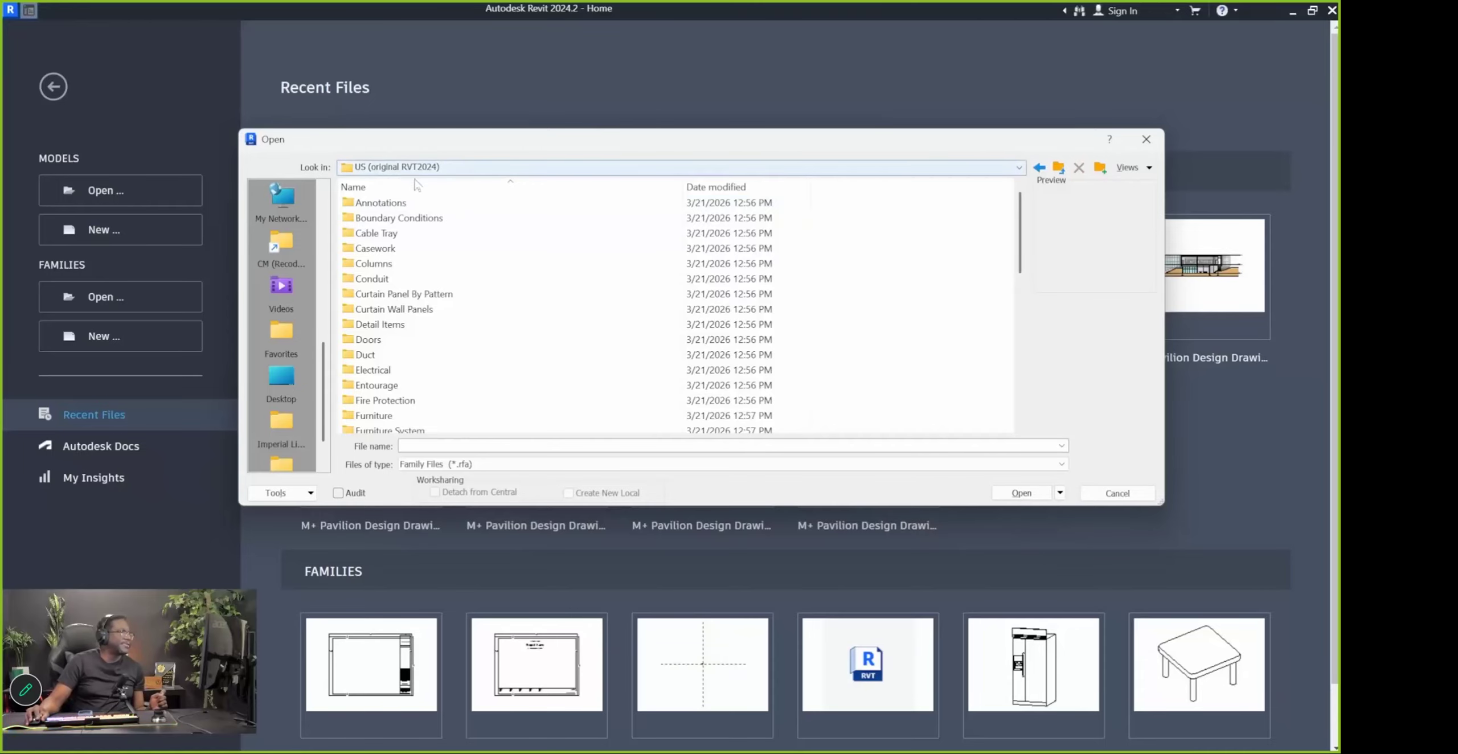
pyautogui.scroll(-10, 398, 399)
pyautogui.doubleClick(387, 385)
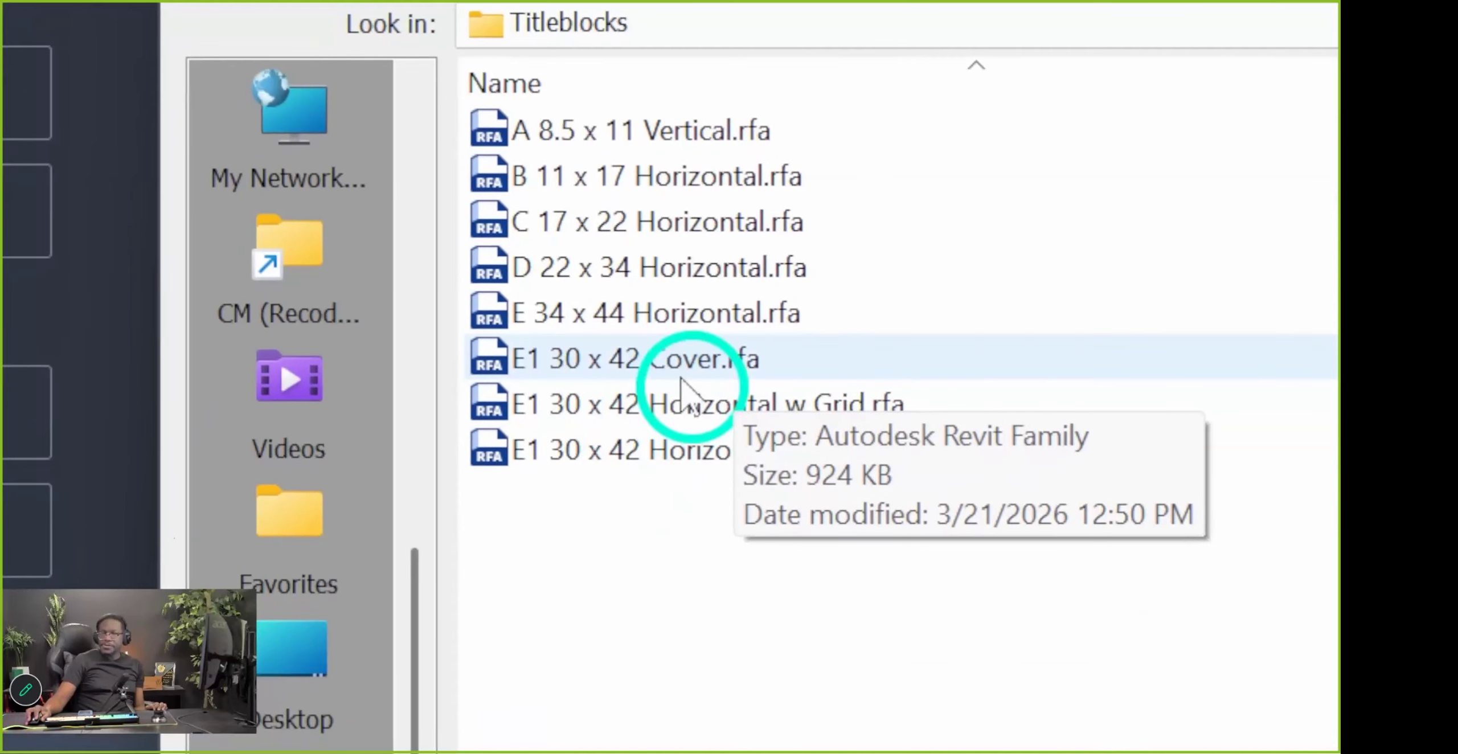
# Compare the E1 30 x 42 Horizontal and Cover previews, then open E1 30 x 42 Cover.rfa
pyautogui.click(652, 371)
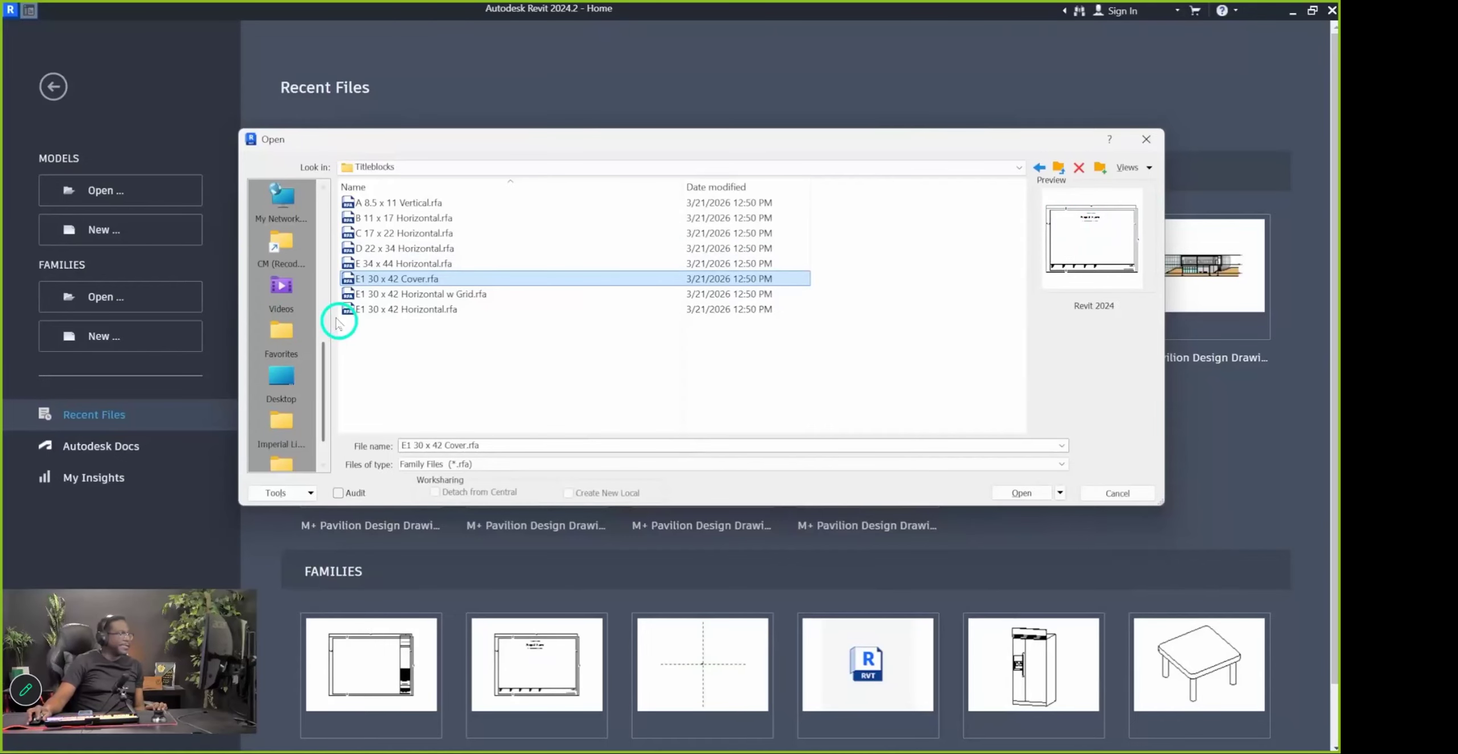
pyautogui.click(401, 312)
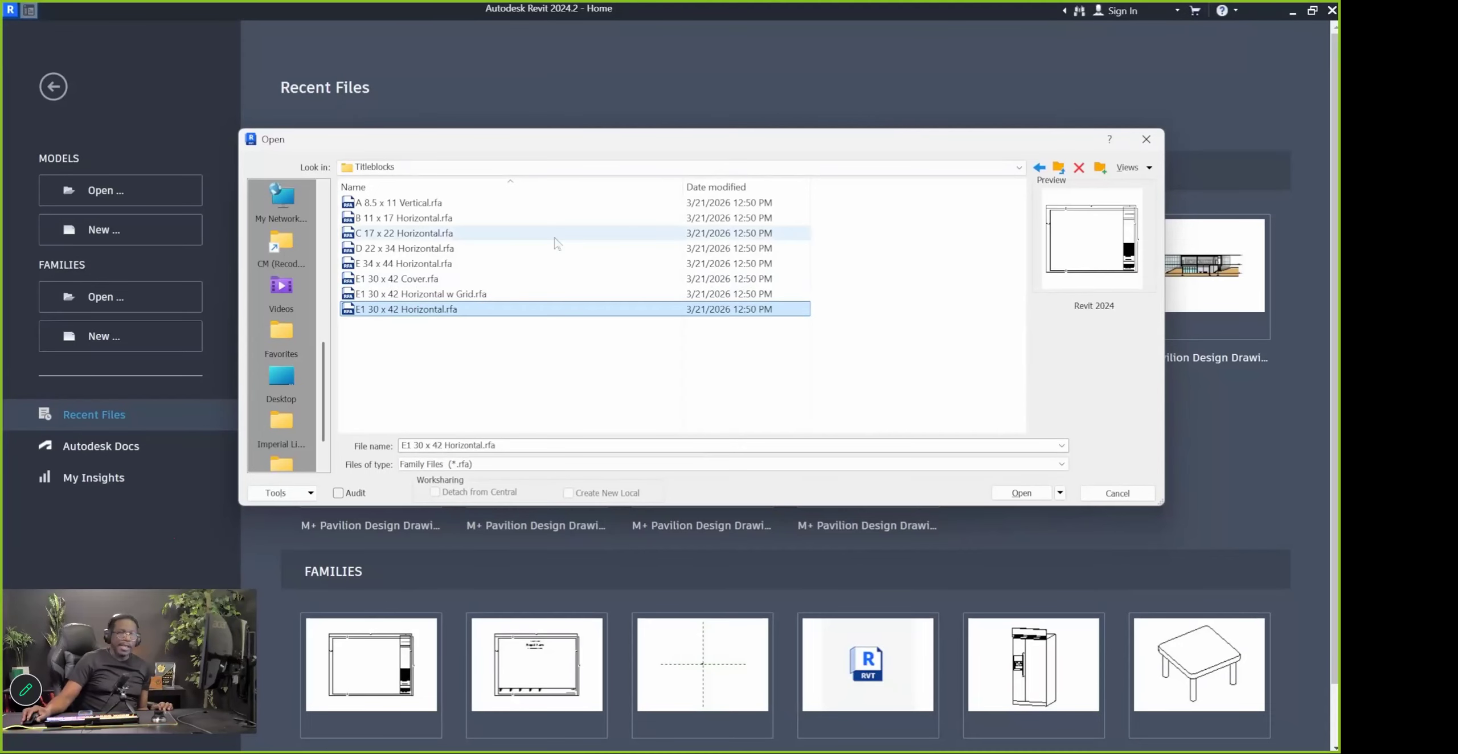
pyautogui.click(422, 279)
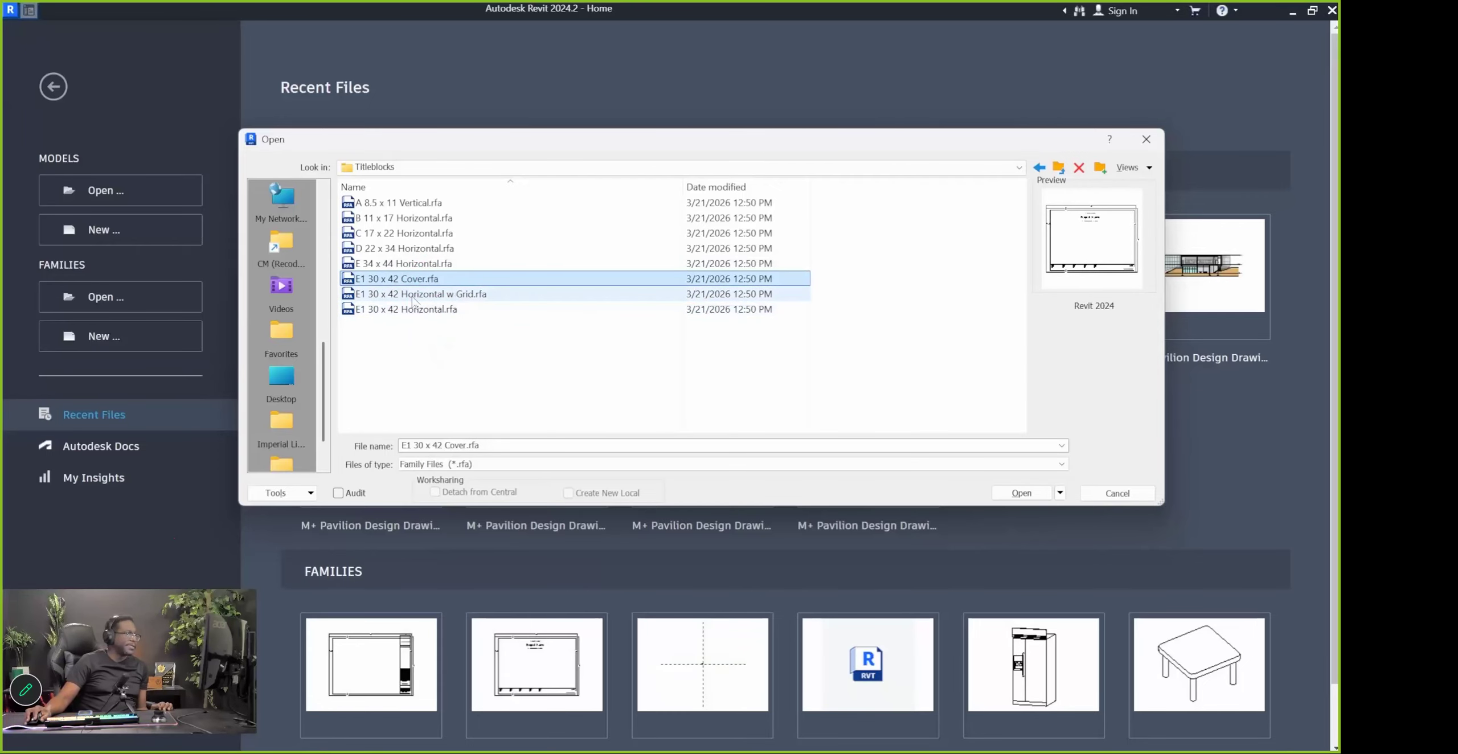
pyautogui.hotkey('alt', 'a')
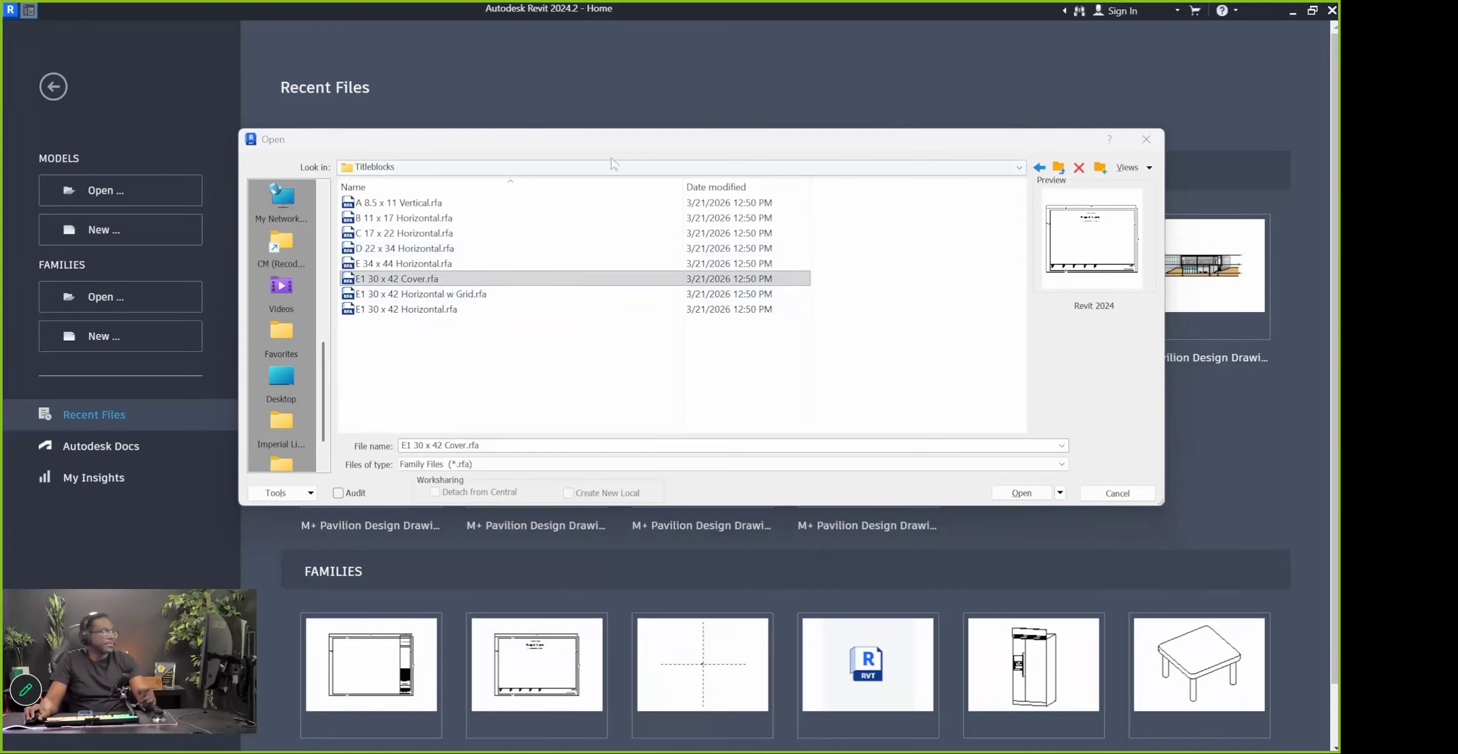
pyautogui.click(406, 310)
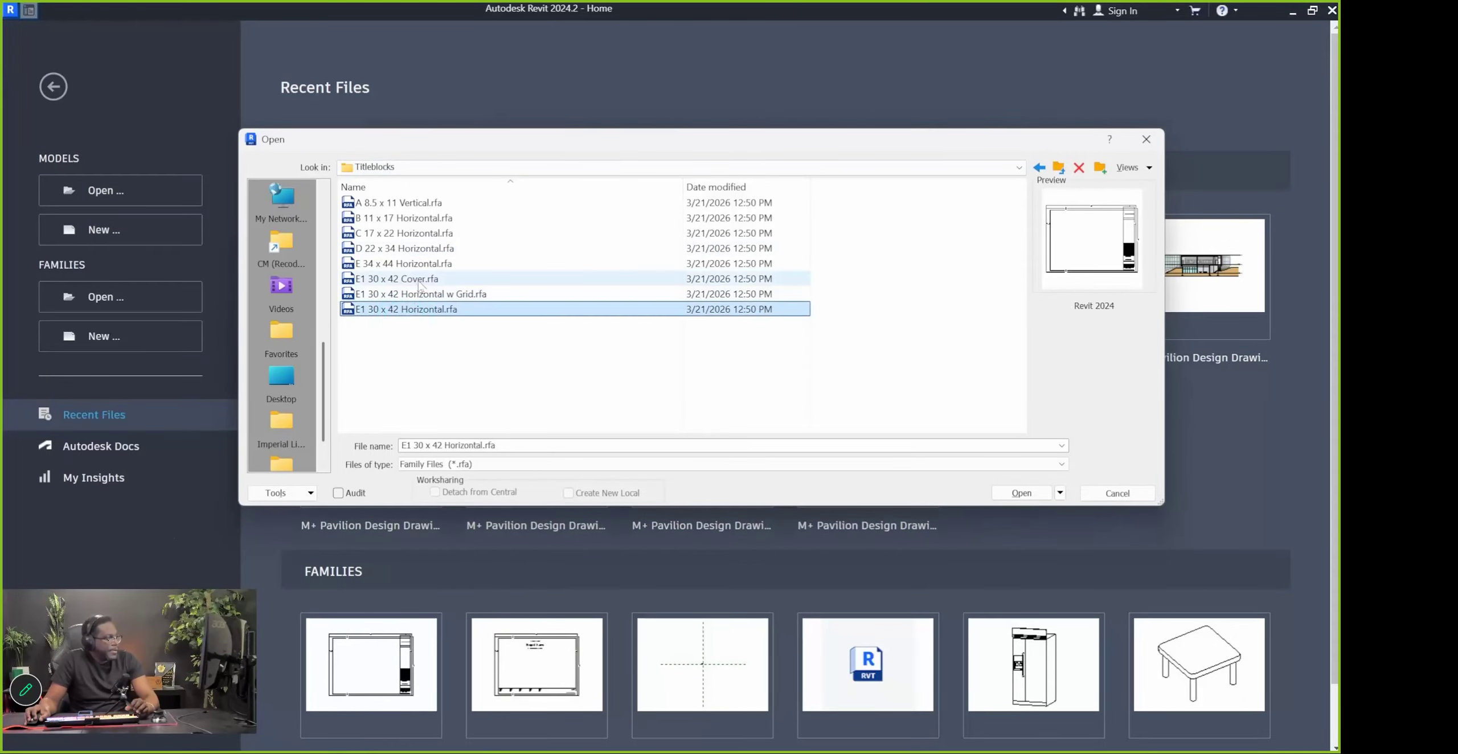
pyautogui.click(416, 280)
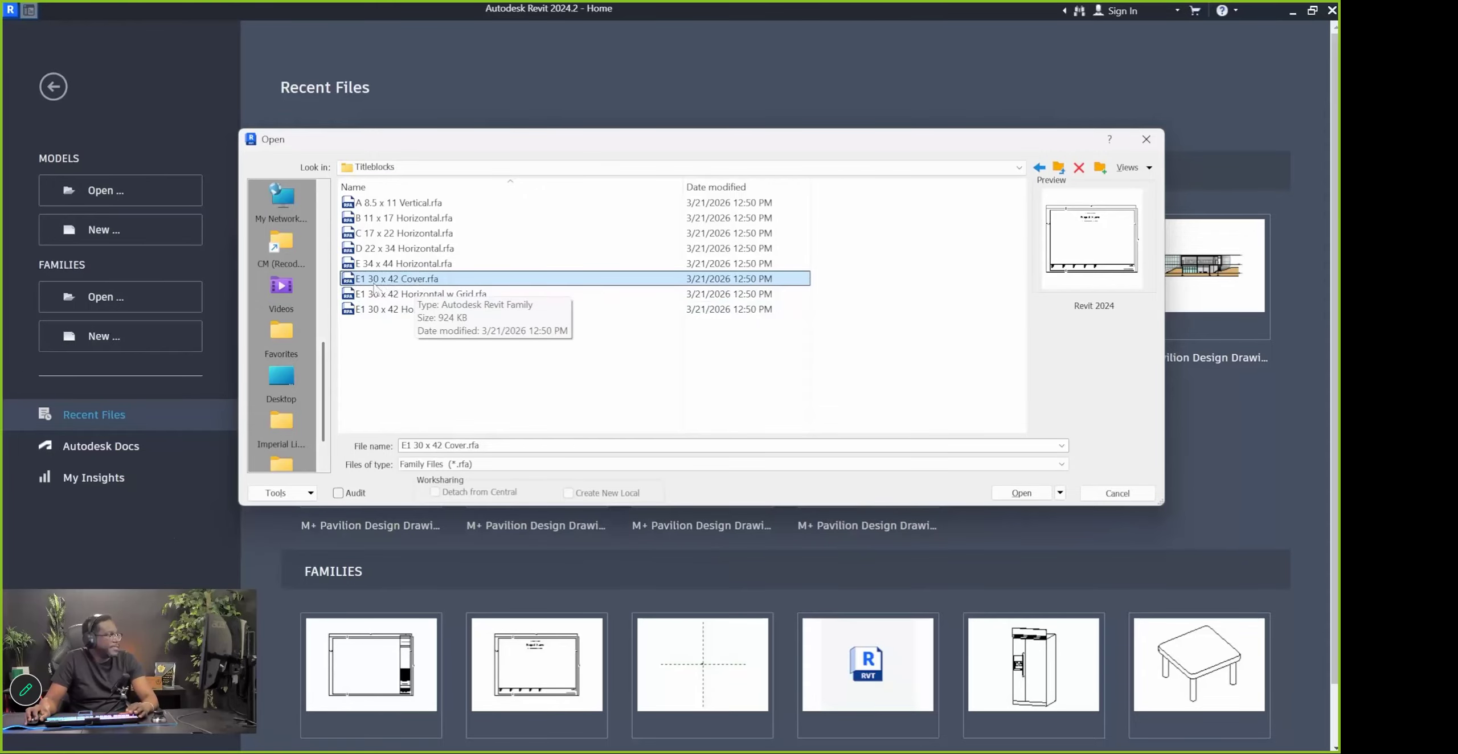
pyautogui.doubleClick(398, 282)
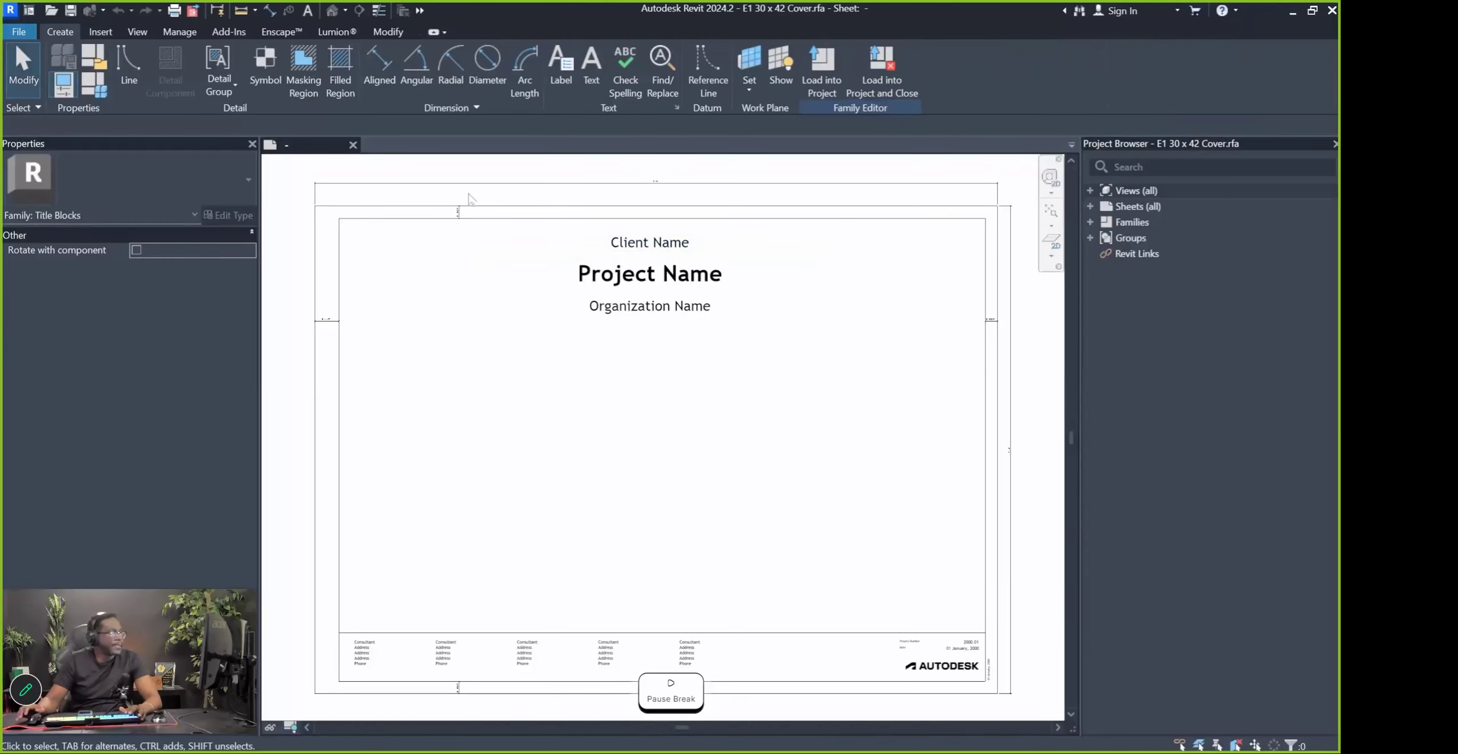
# Zoom and pan around the Cover sheet to view the whole title block
pyautogui.scroll(-3, 877, 446)
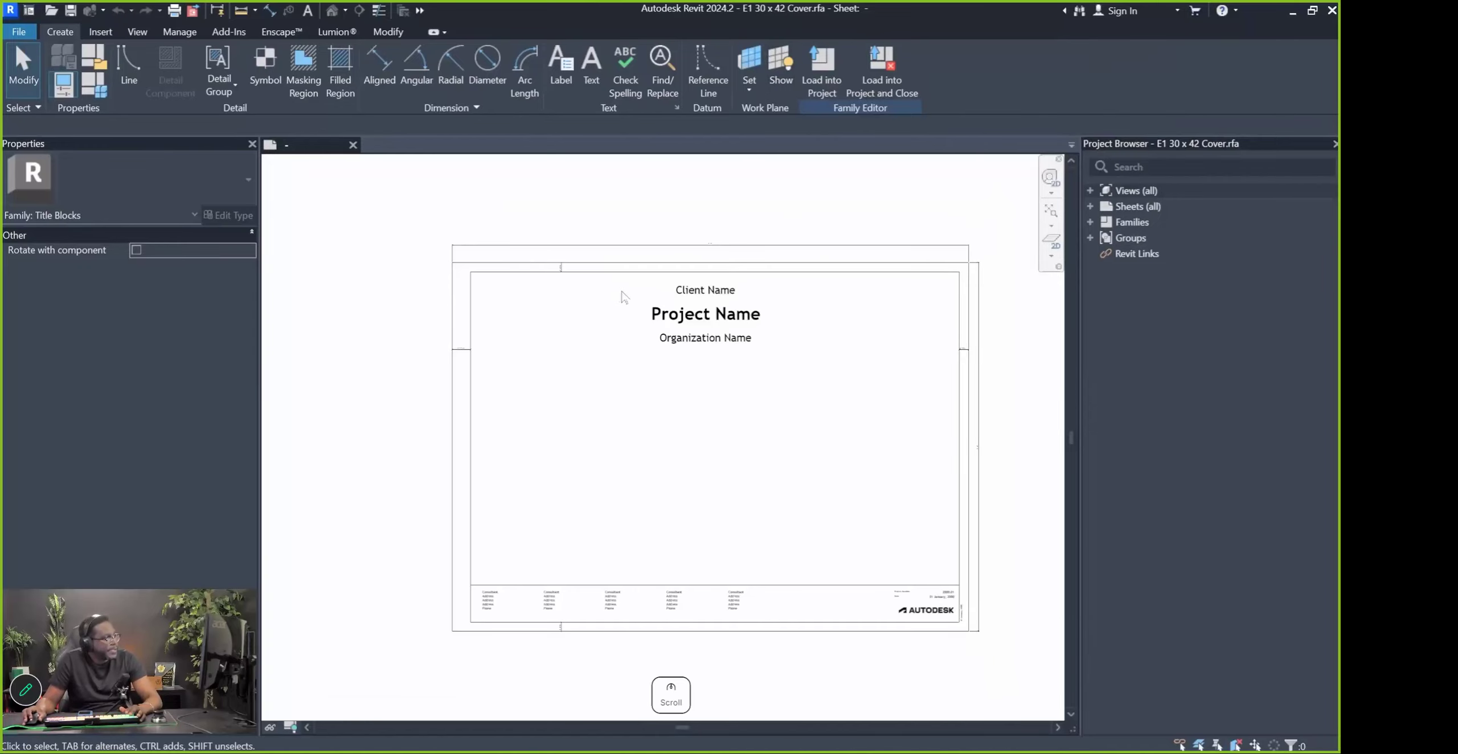
pyautogui.scroll(2, 716, 316)
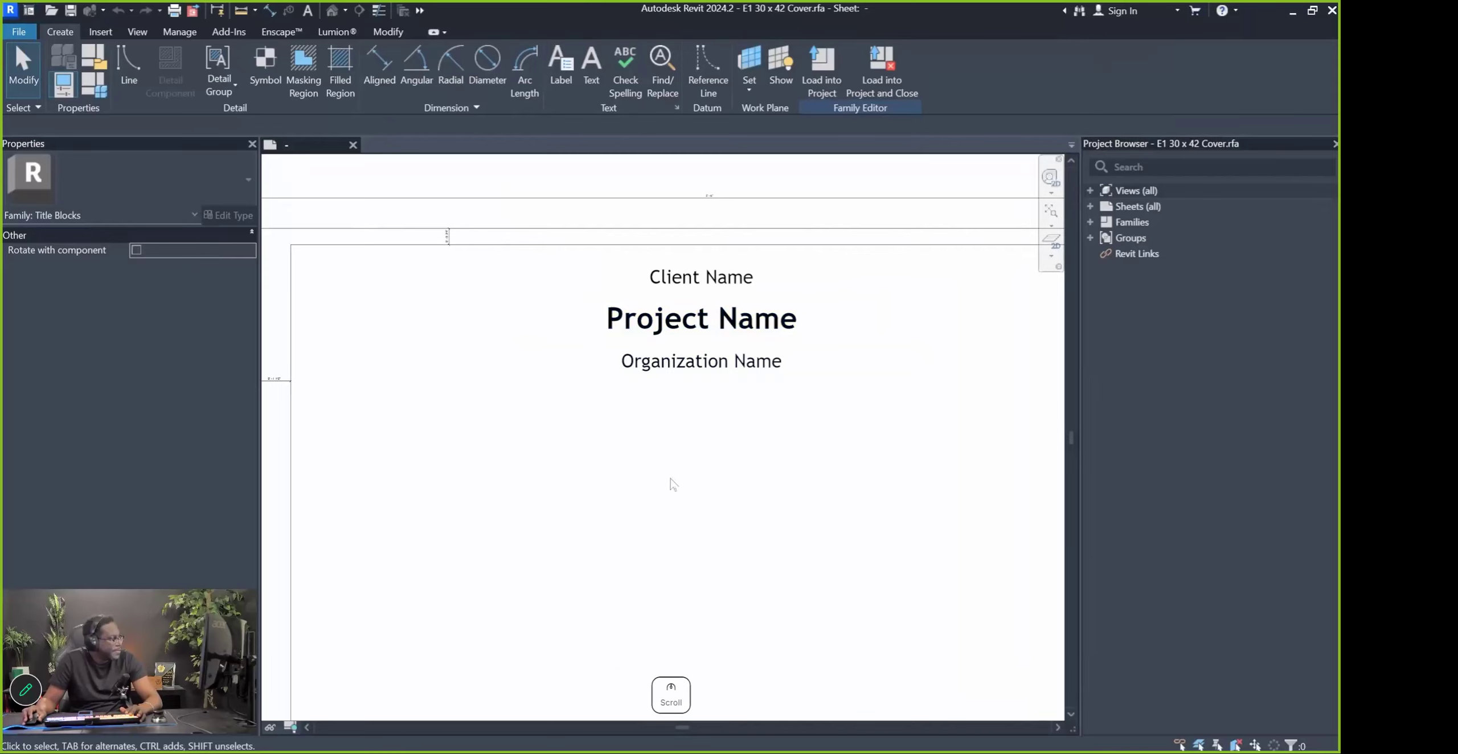
pyautogui.scroll(-1, 715, 315)
pyautogui.scroll(5, 740, 284)
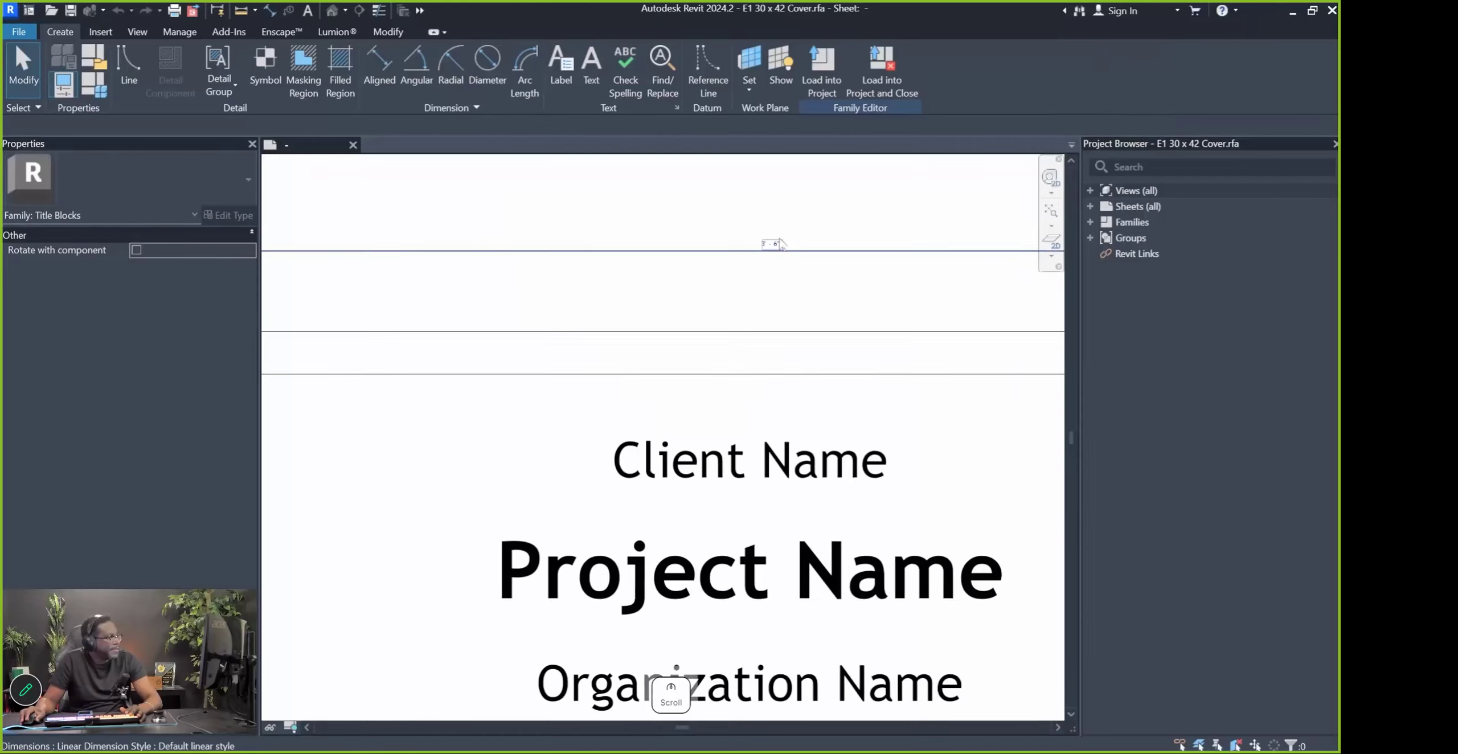
pyautogui.scroll(-5, 931, 368)
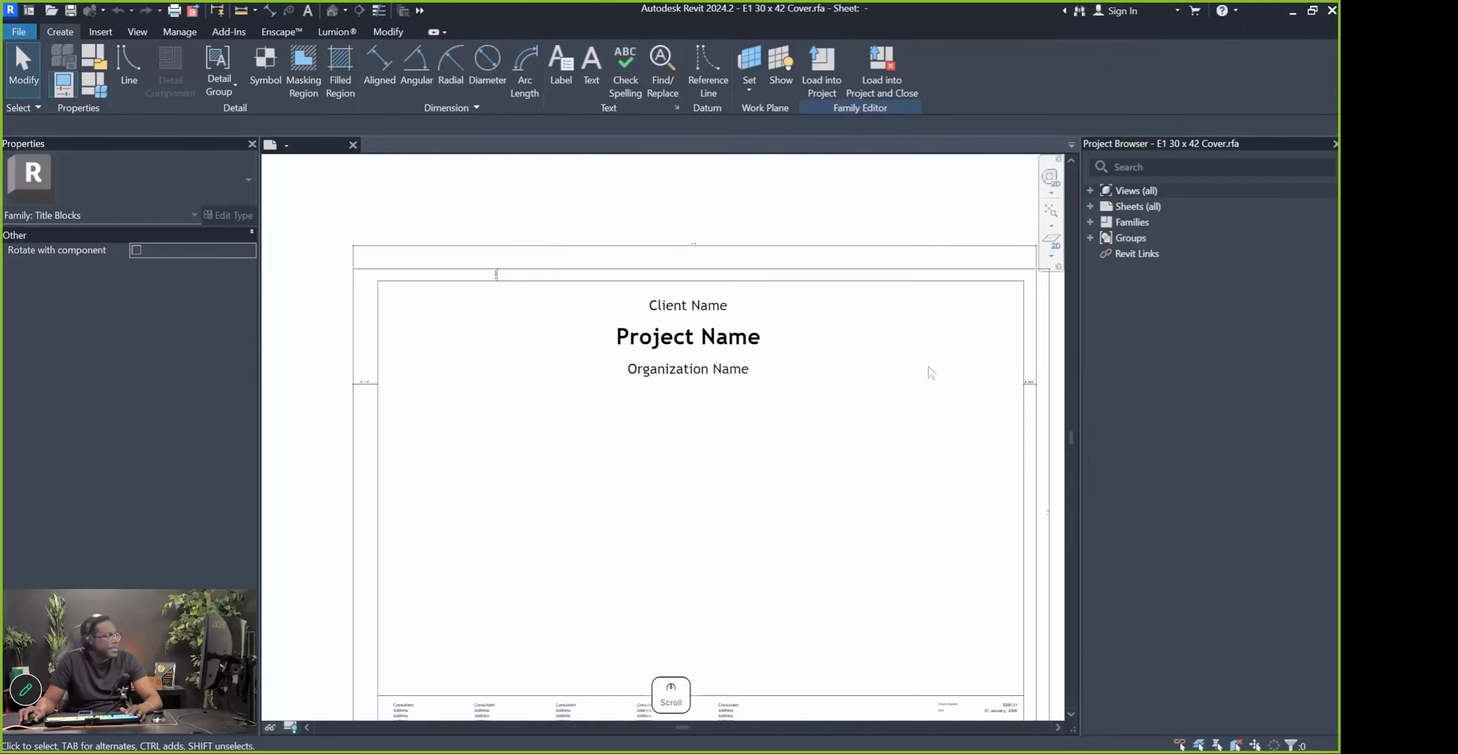
pyautogui.moveTo(931, 375); pyautogui.dragTo(837, 330, button='middle')
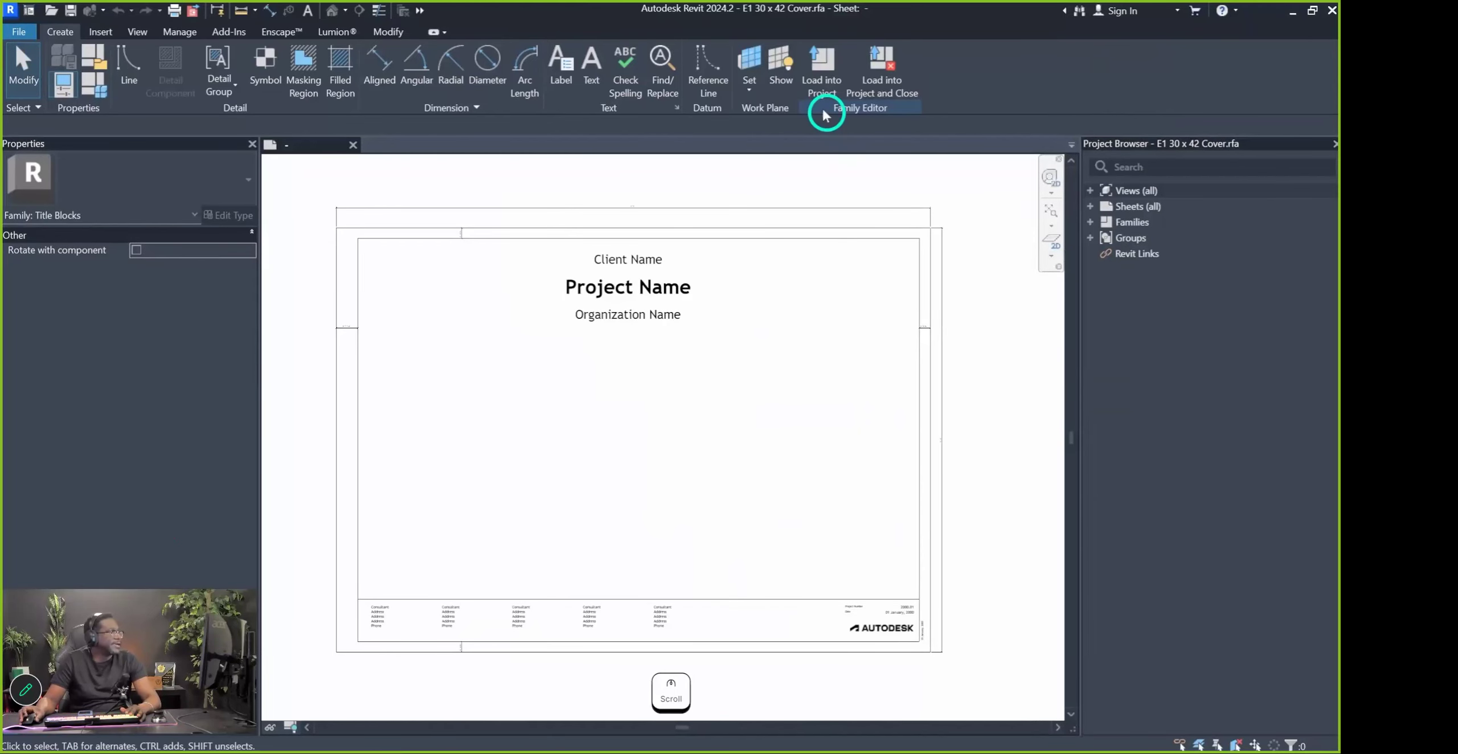
pyautogui.scroll(5, 956, 452)
pyautogui.scroll(1, 901, 336)
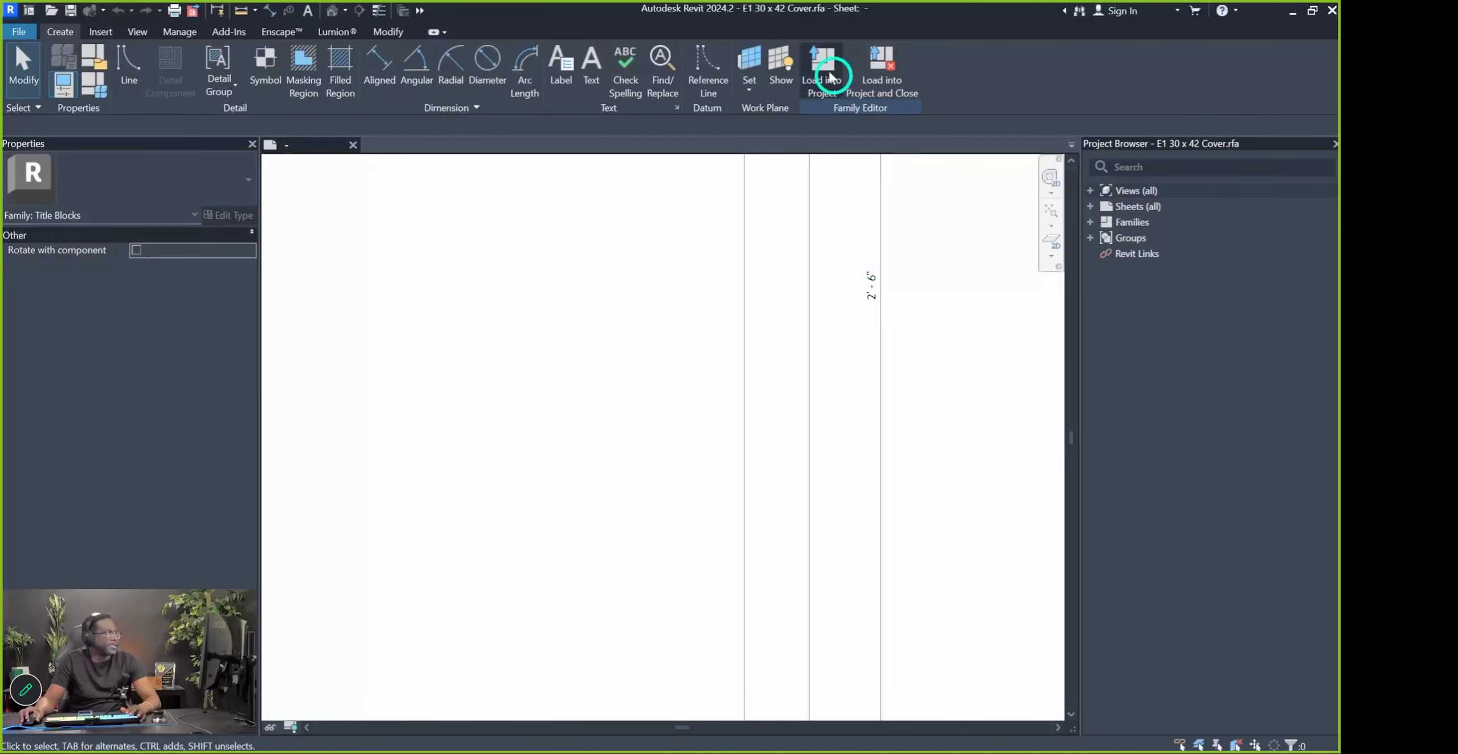
pyautogui.scroll(-6, 889, 445)
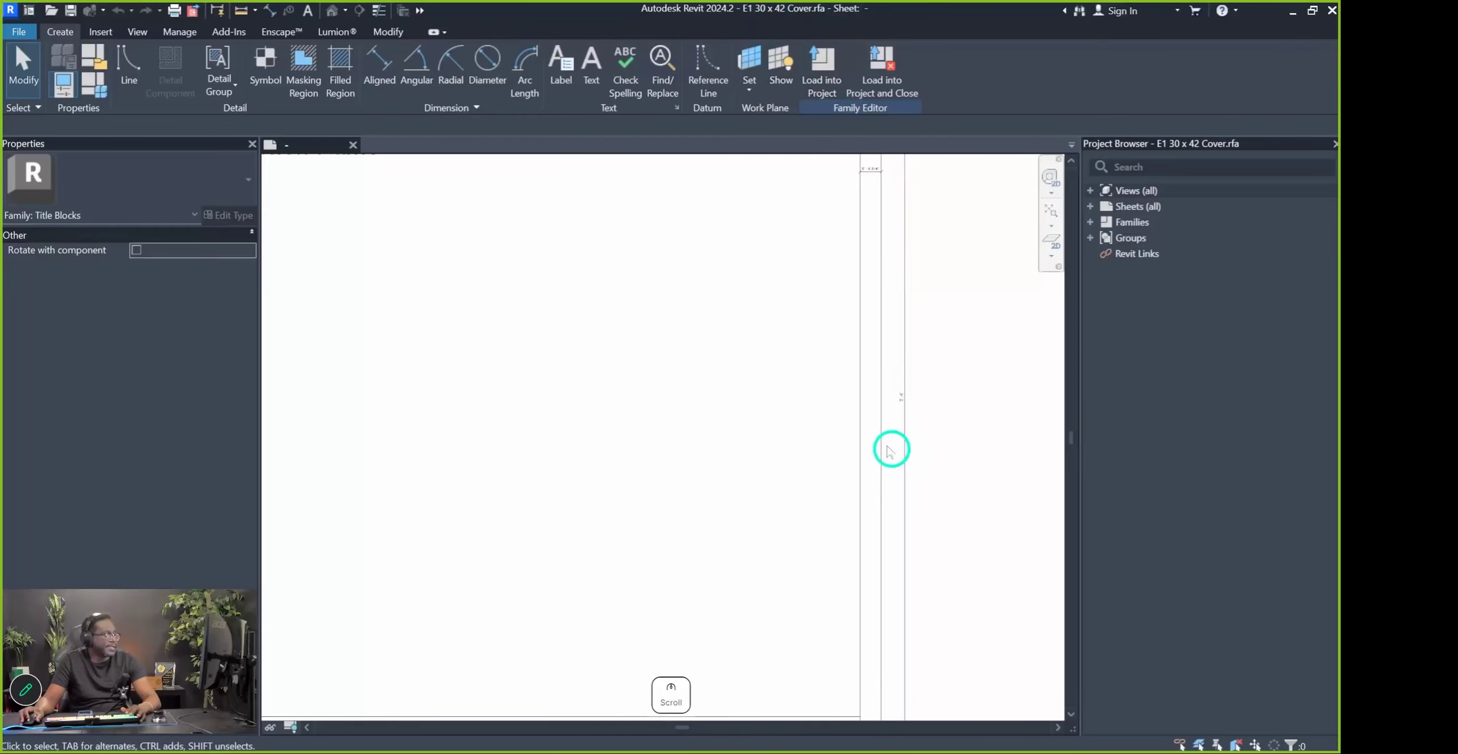
pyautogui.scroll(1, 876, 303)
pyautogui.scroll(1, 855, 283)
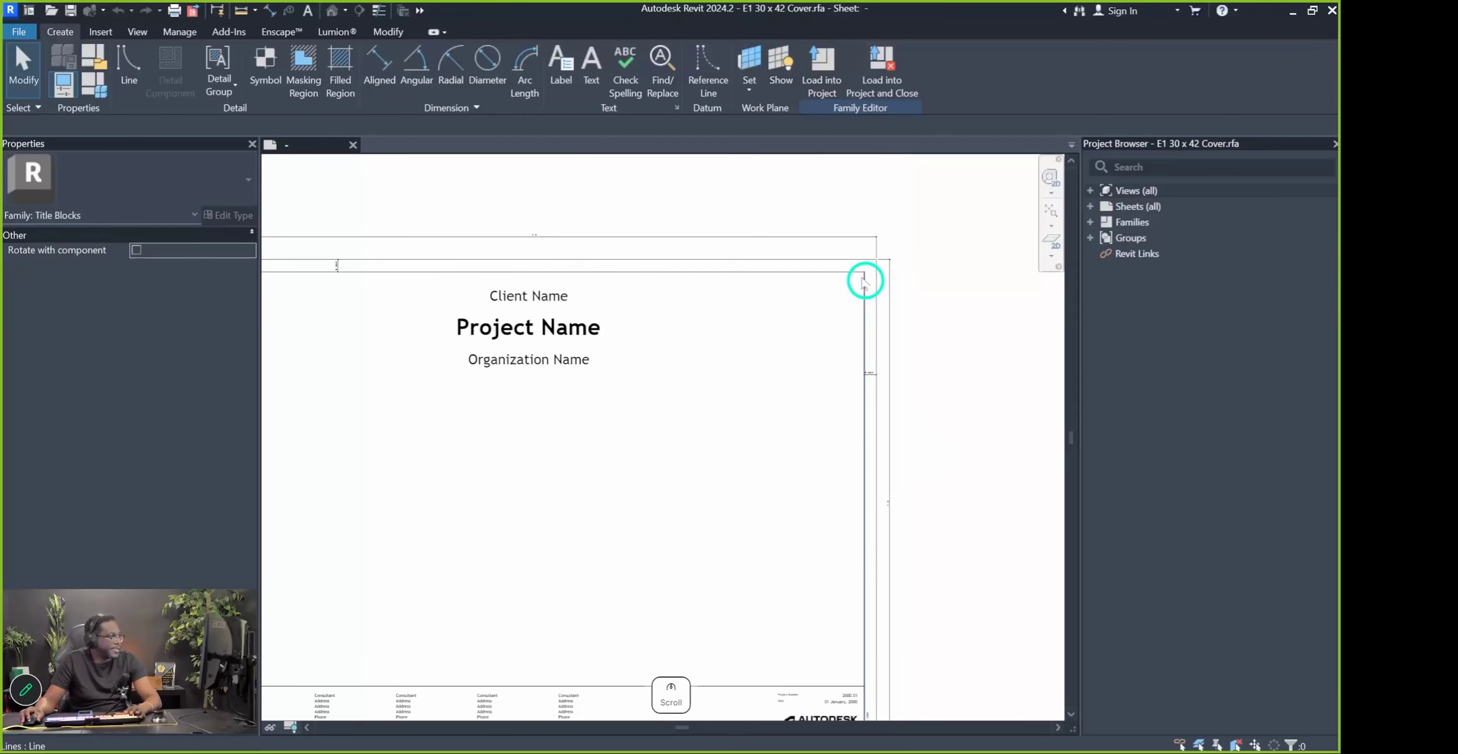
pyautogui.scroll(1, 876, 379)
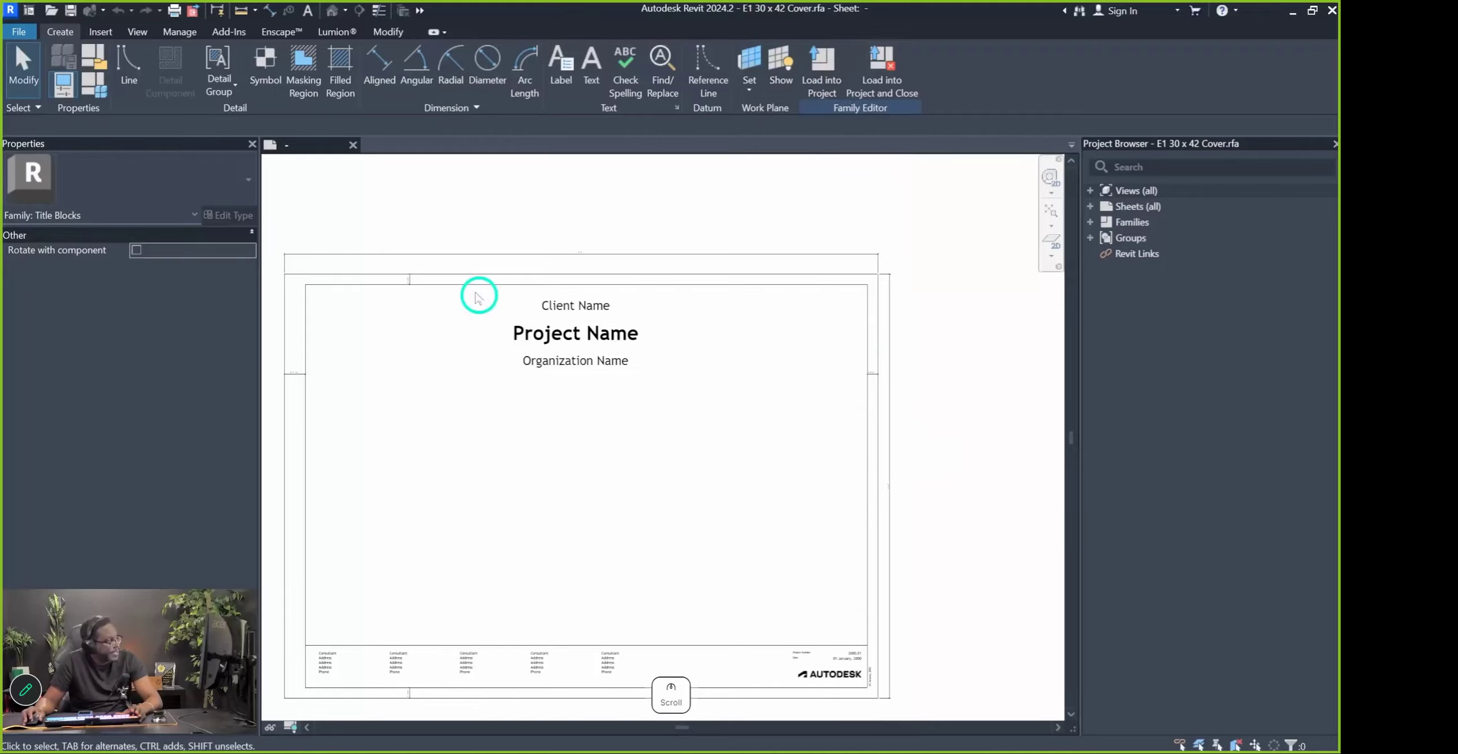
pyautogui.scroll(5, 414, 290)
# Inspect the 0' - 0 3/4" border offset dimension on the title block
pyautogui.moveTo(433, 293); pyautogui.dragTo(651, 297, button='middle')
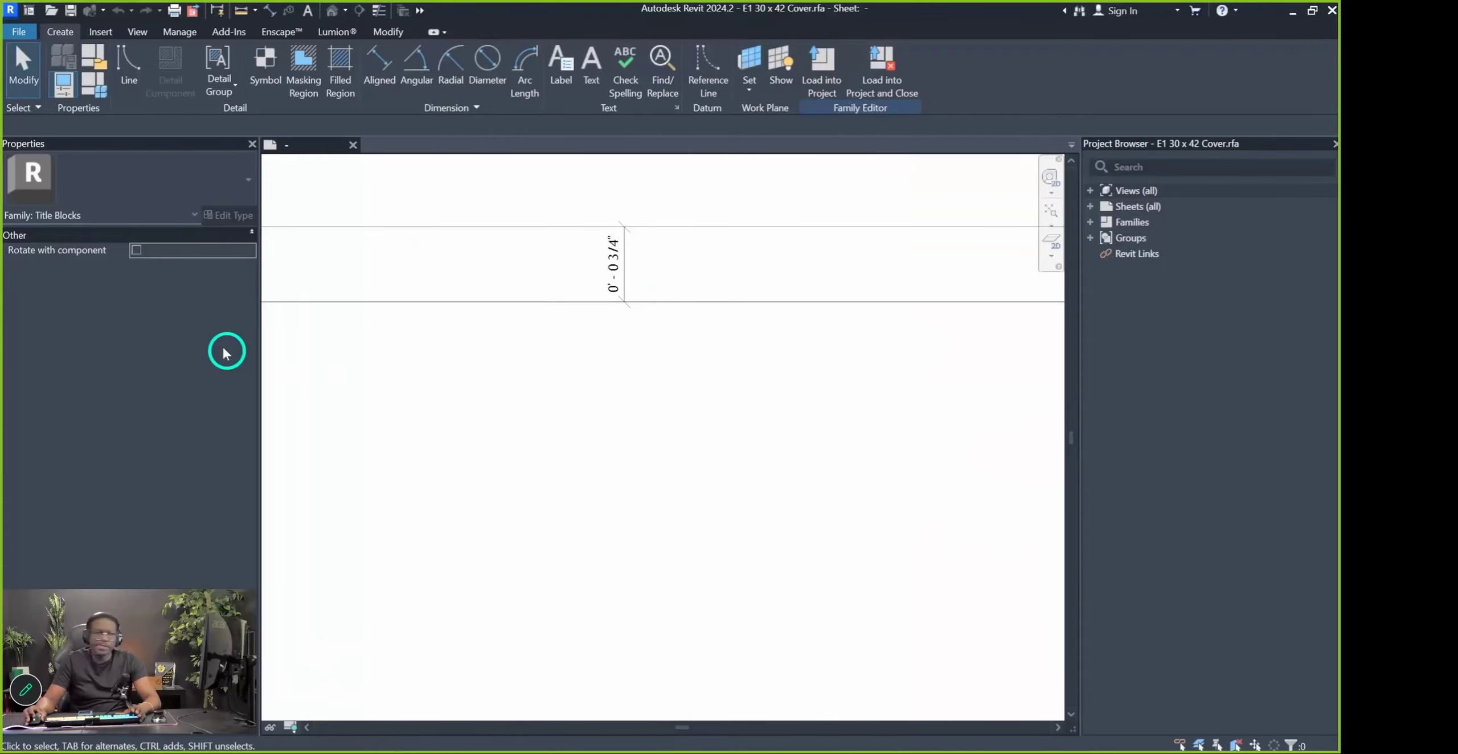
pyautogui.click(628, 285)
pyautogui.press('Escape')
pyautogui.scroll(-5, 629, 285)
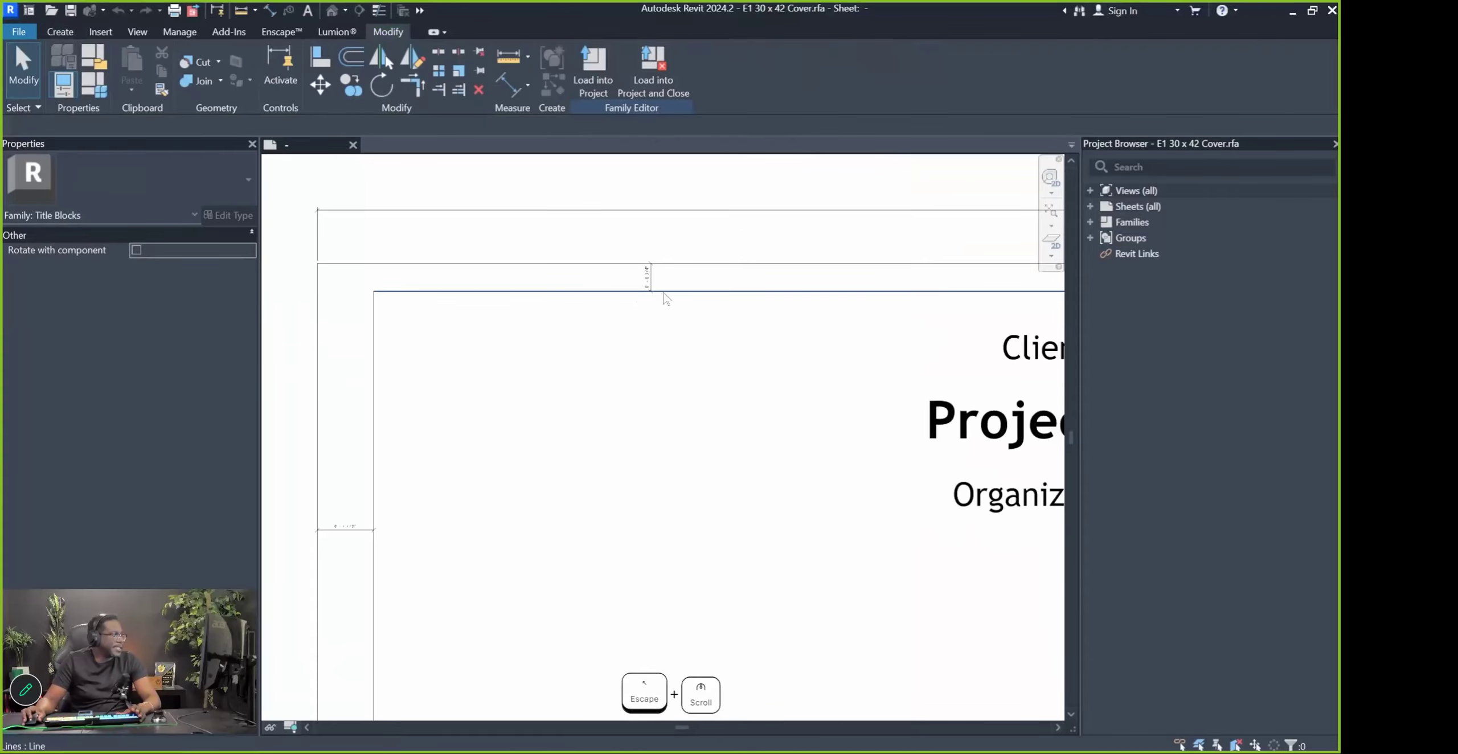
pyautogui.scroll(3, 475, 464)
pyautogui.scroll(-2, 430, 532)
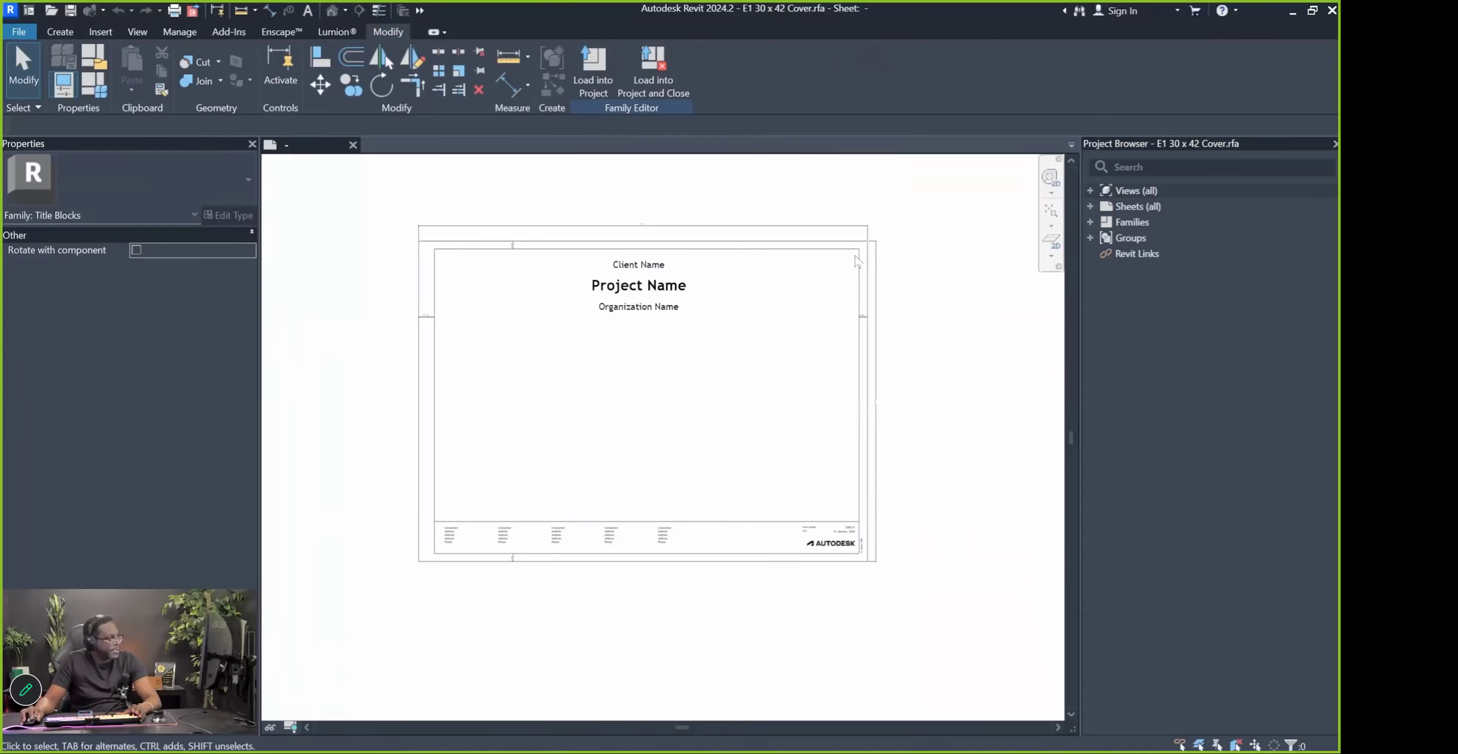
pyautogui.scroll(2, 638, 273)
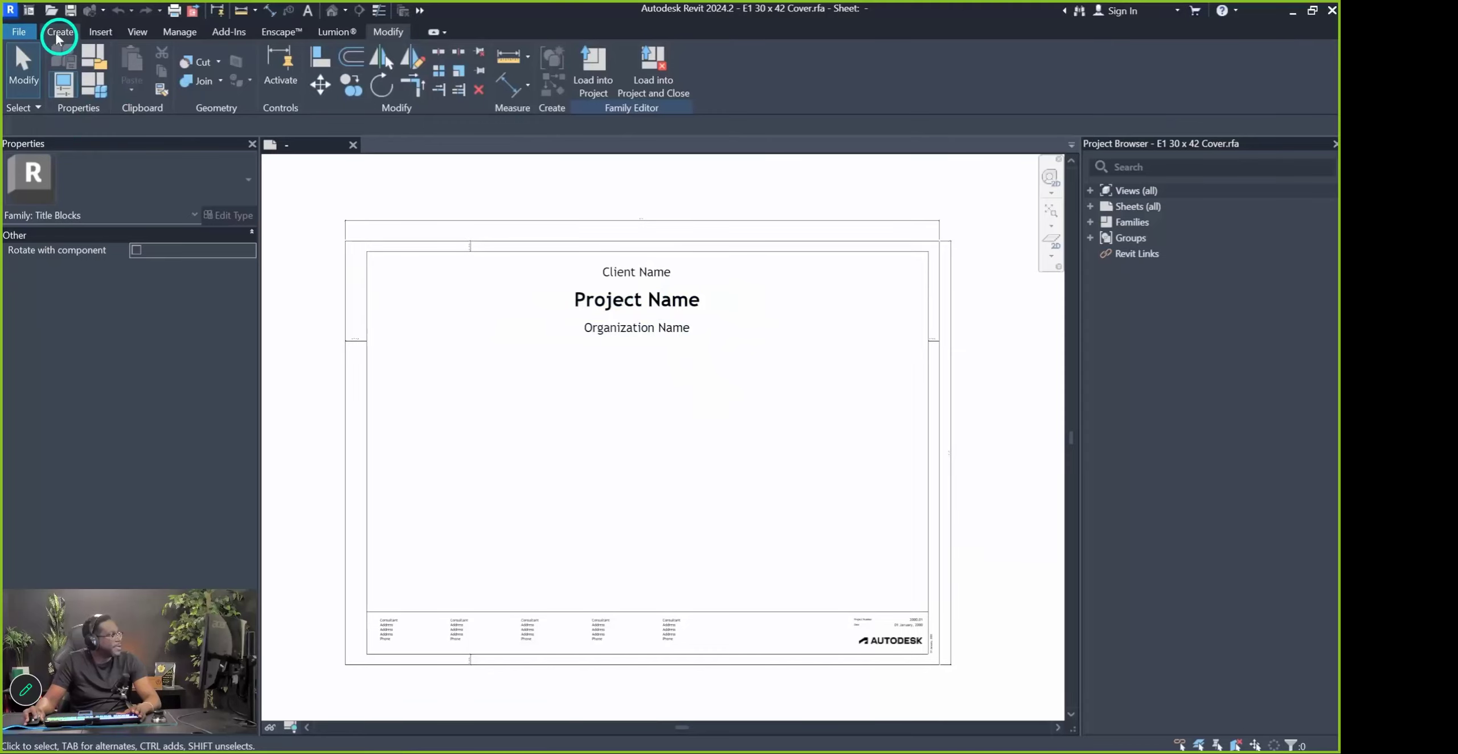
# Show the File menu's Open options for Cloud Model, Project, Family, Revit file and IFC
pyautogui.click(52, 10)
pyautogui.press('Escape')
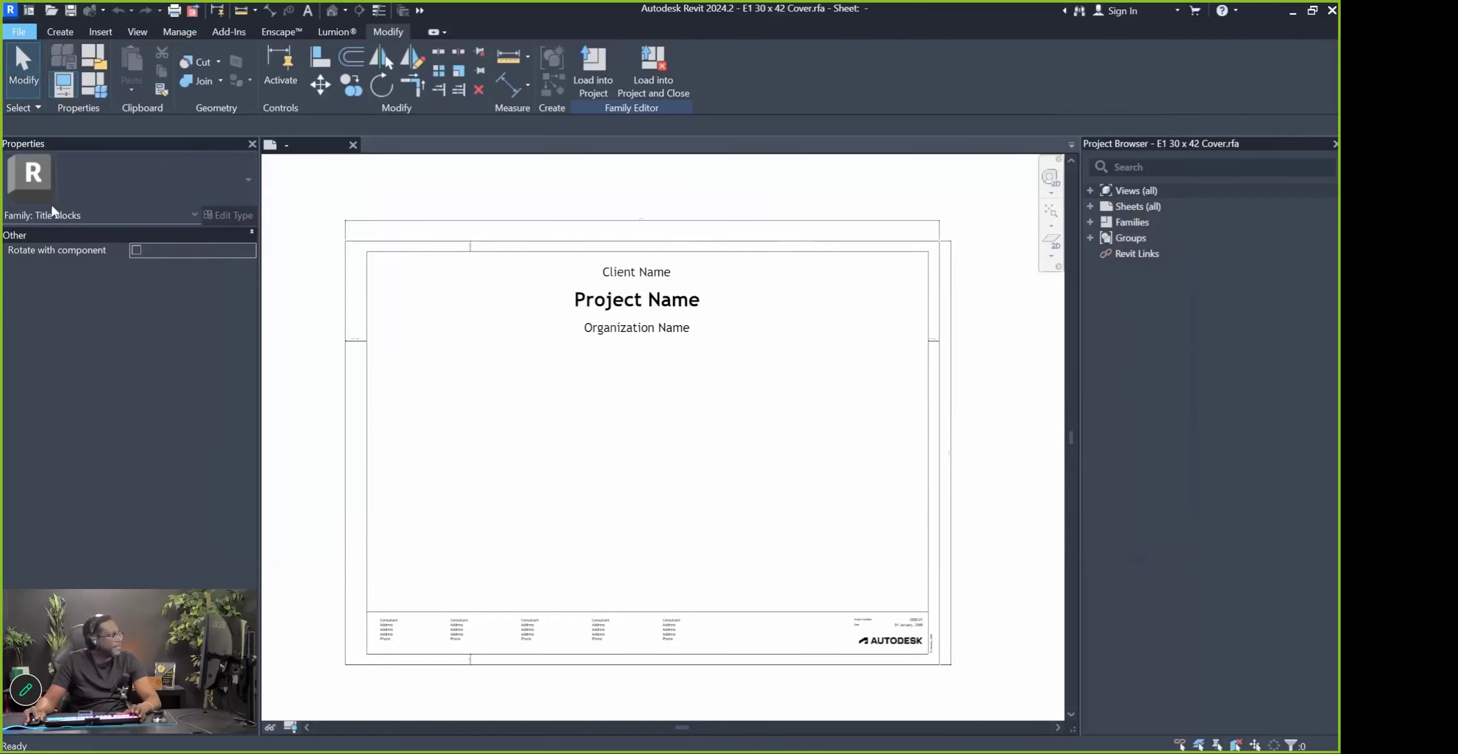
pyautogui.click(19, 31)
pyautogui.click(98, 153)
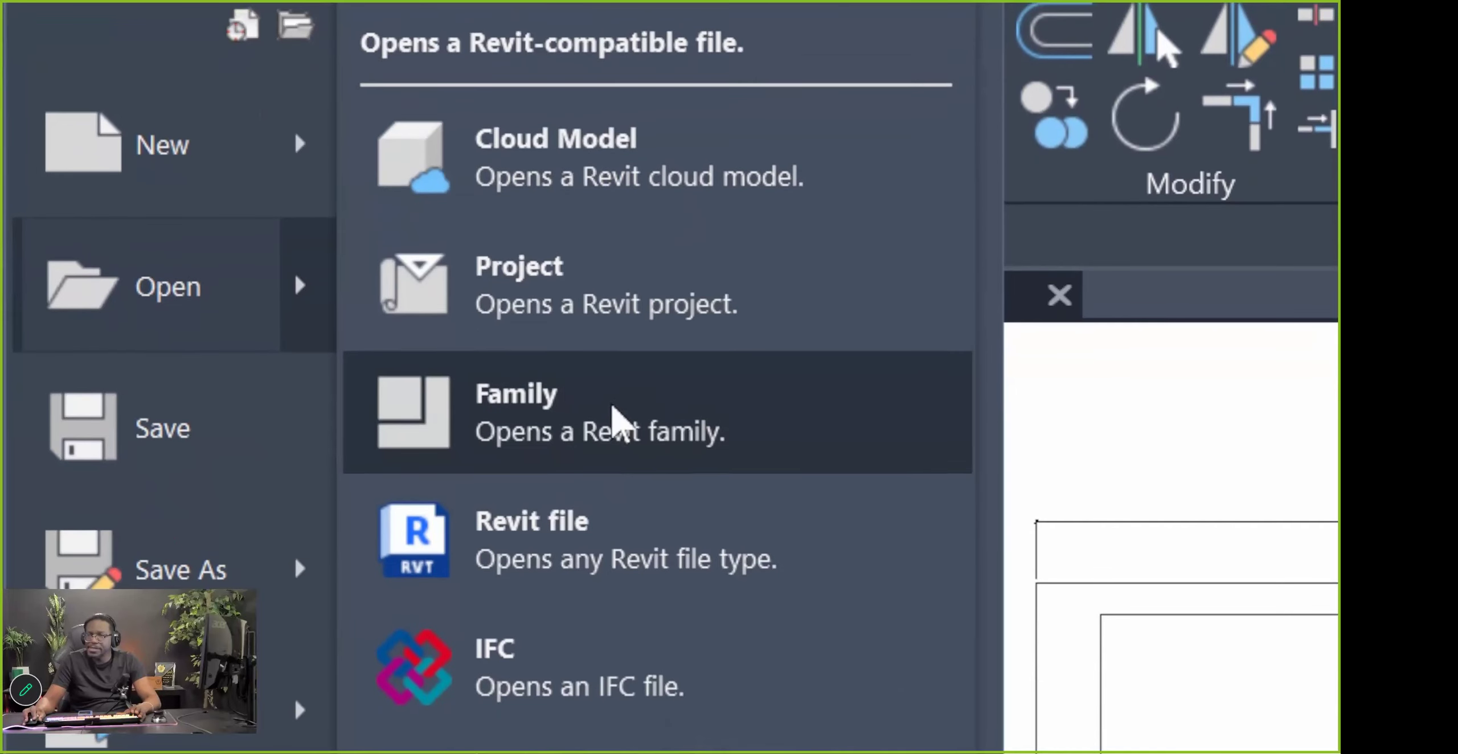
# Open the E1 30 x 42 Horizontal.rfa family from Titleblocks and display its sheet
pyautogui.click(619, 421)
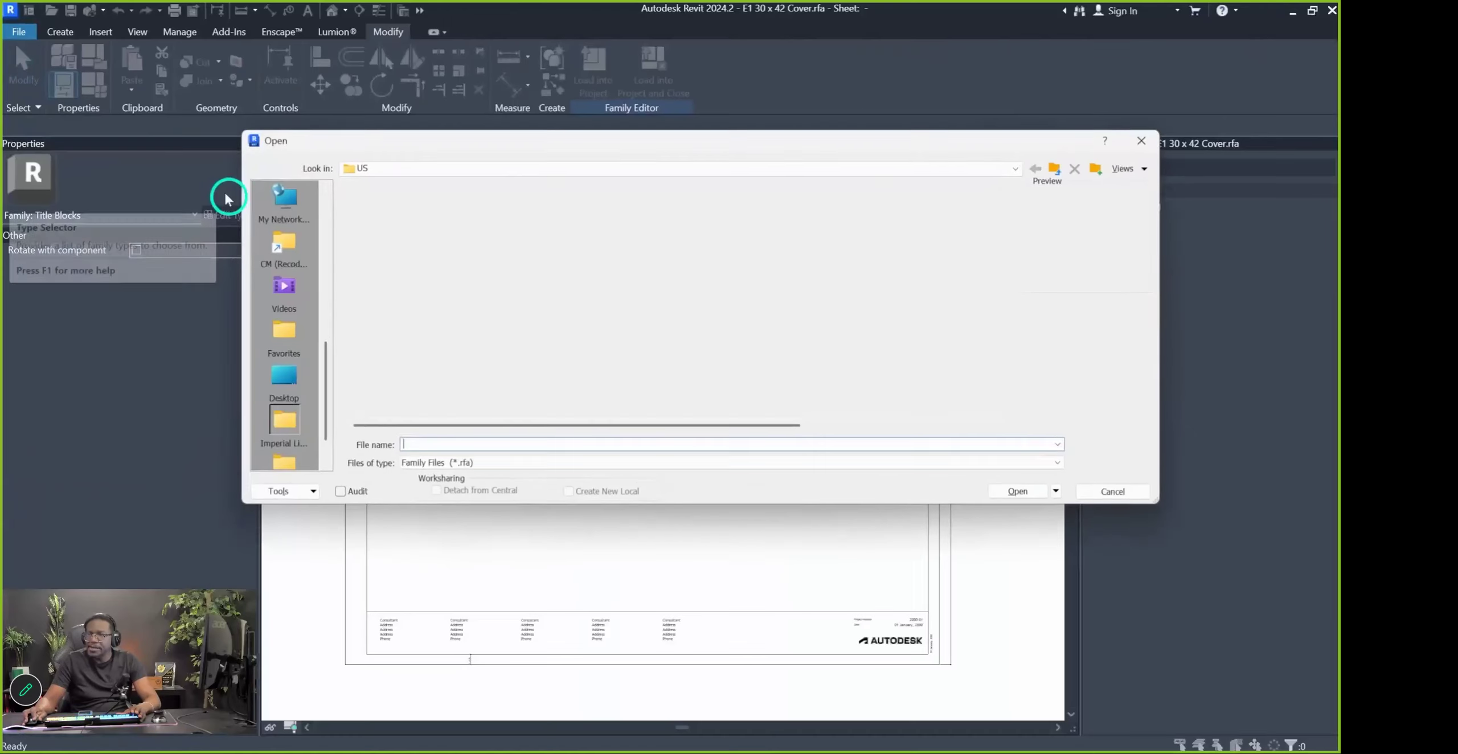
pyautogui.click(1057, 167)
pyautogui.scroll(-5, 444, 298)
pyautogui.doubleClick(393, 385)
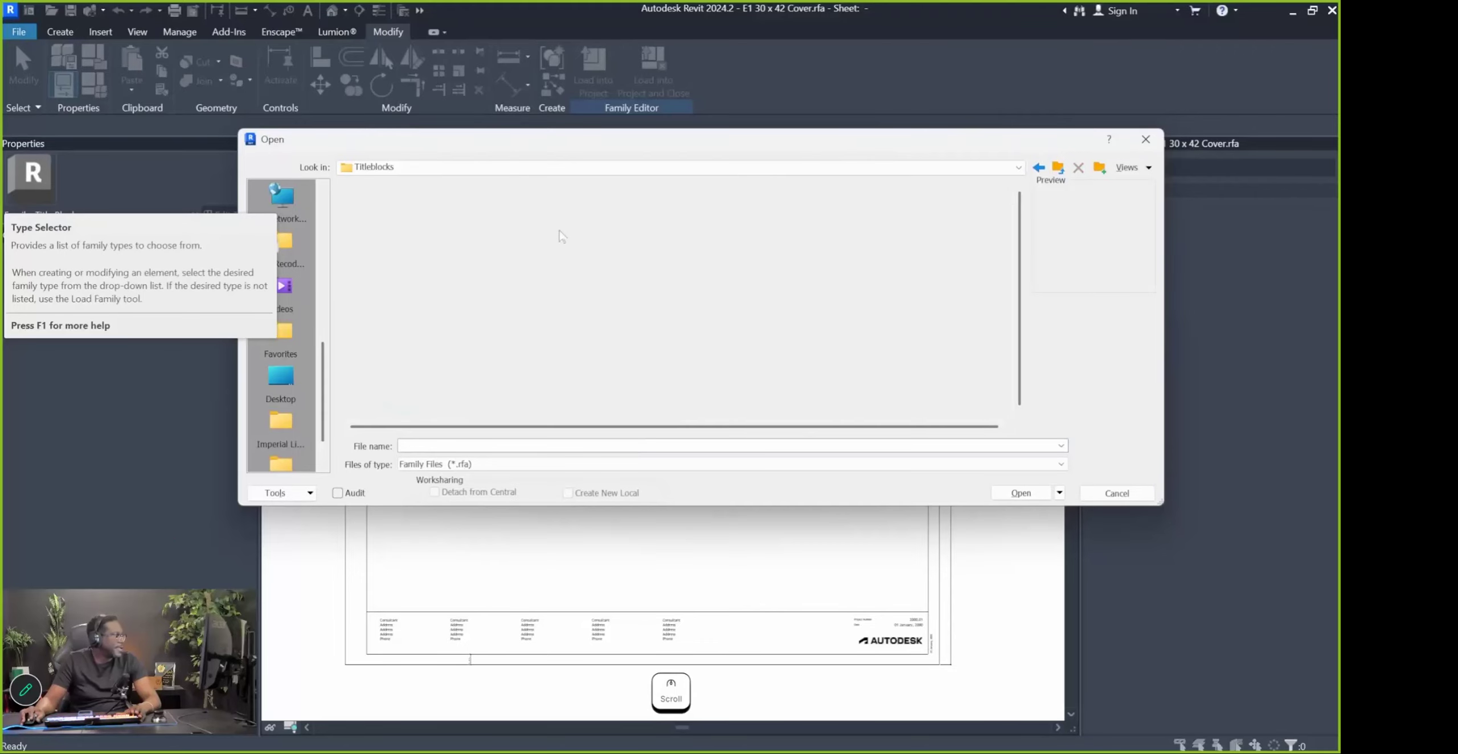
pyautogui.click(397, 312)
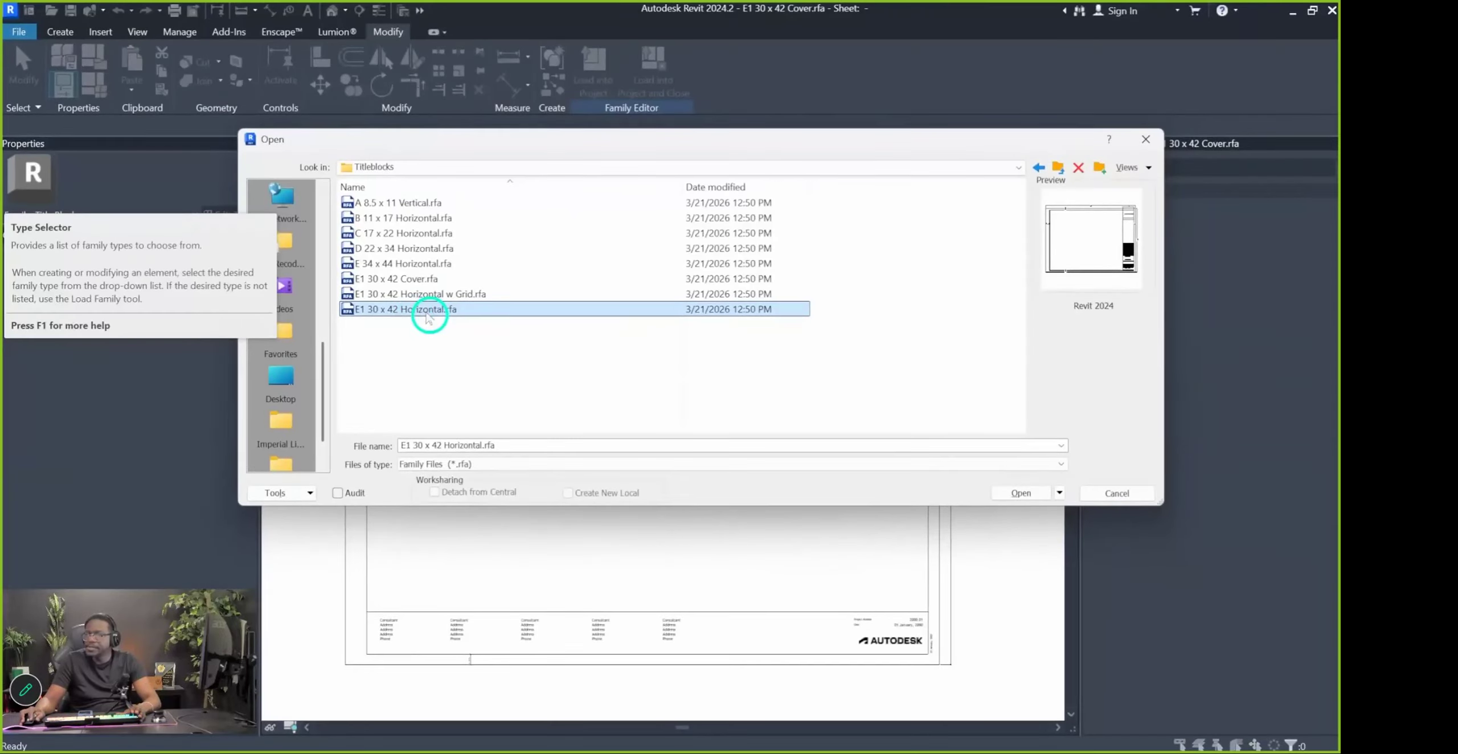
pyautogui.doubleClick(428, 312)
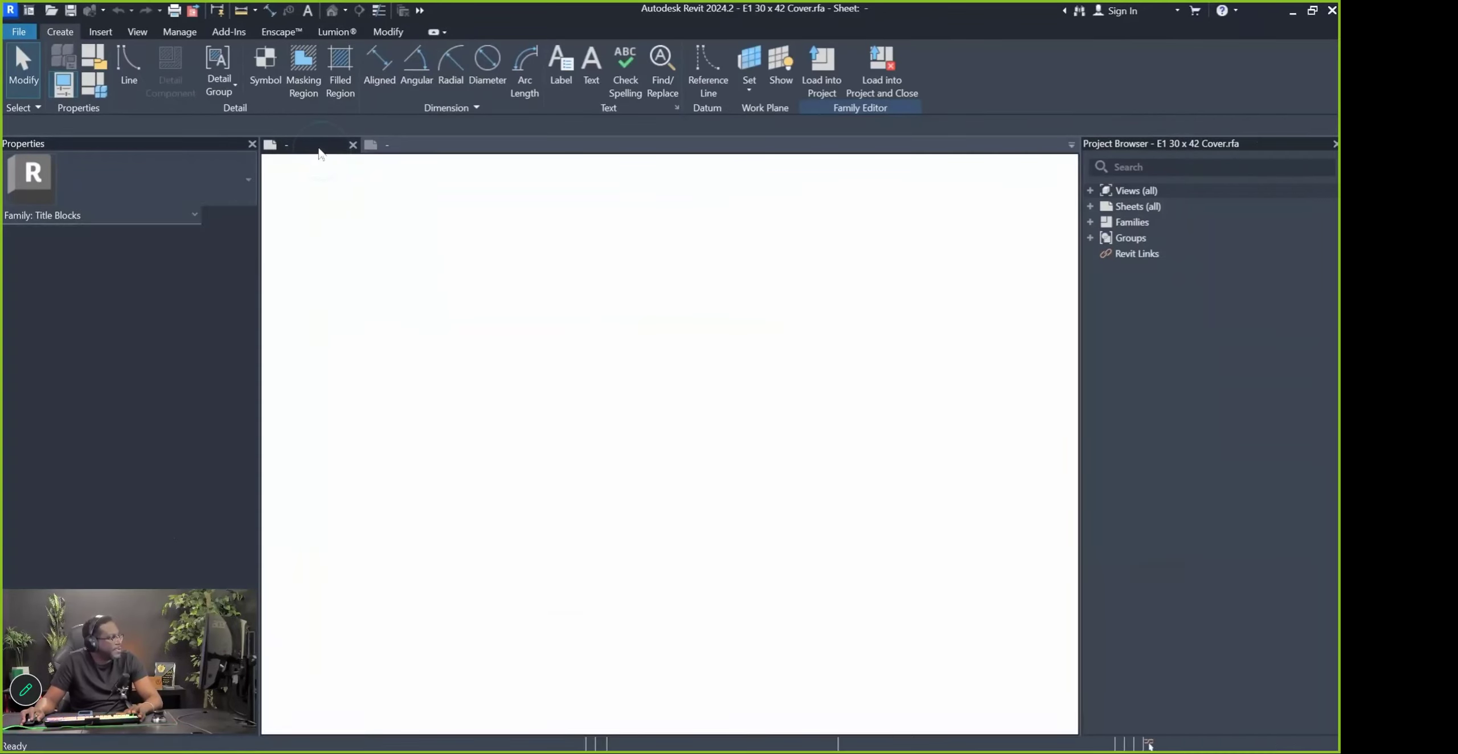
pyautogui.click(425, 146)
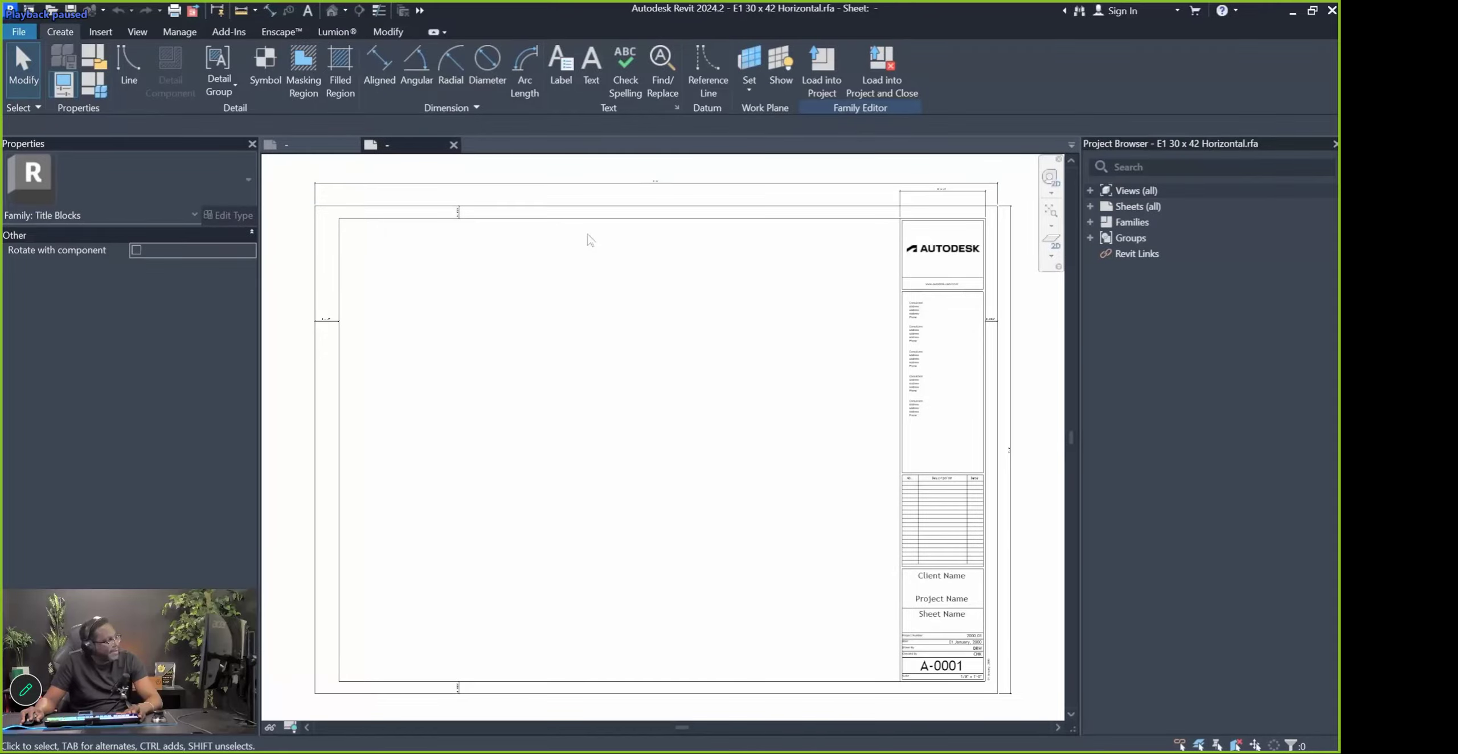
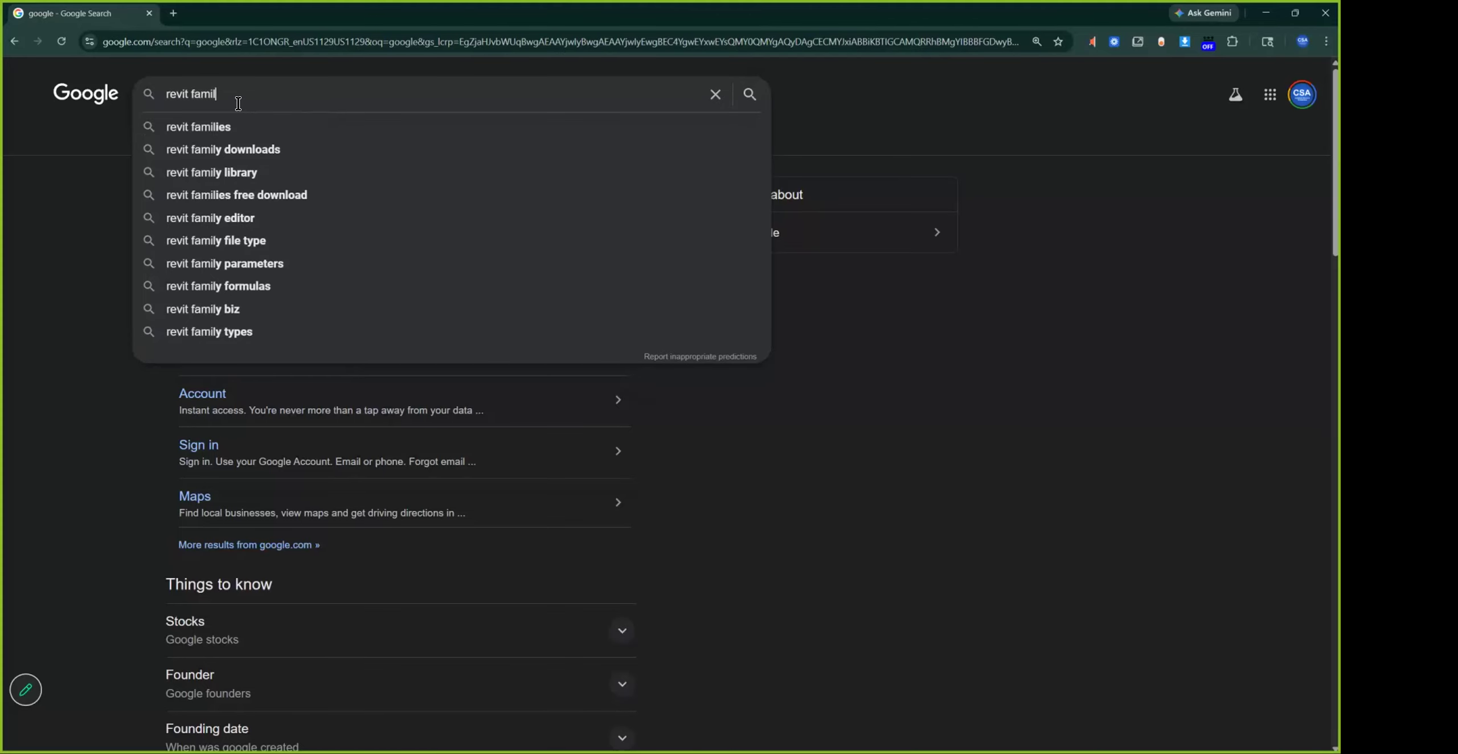
# Search Google for 'revit families catalogue' and open Autodesk's Download Revit Content article
pyautogui.write('ies')
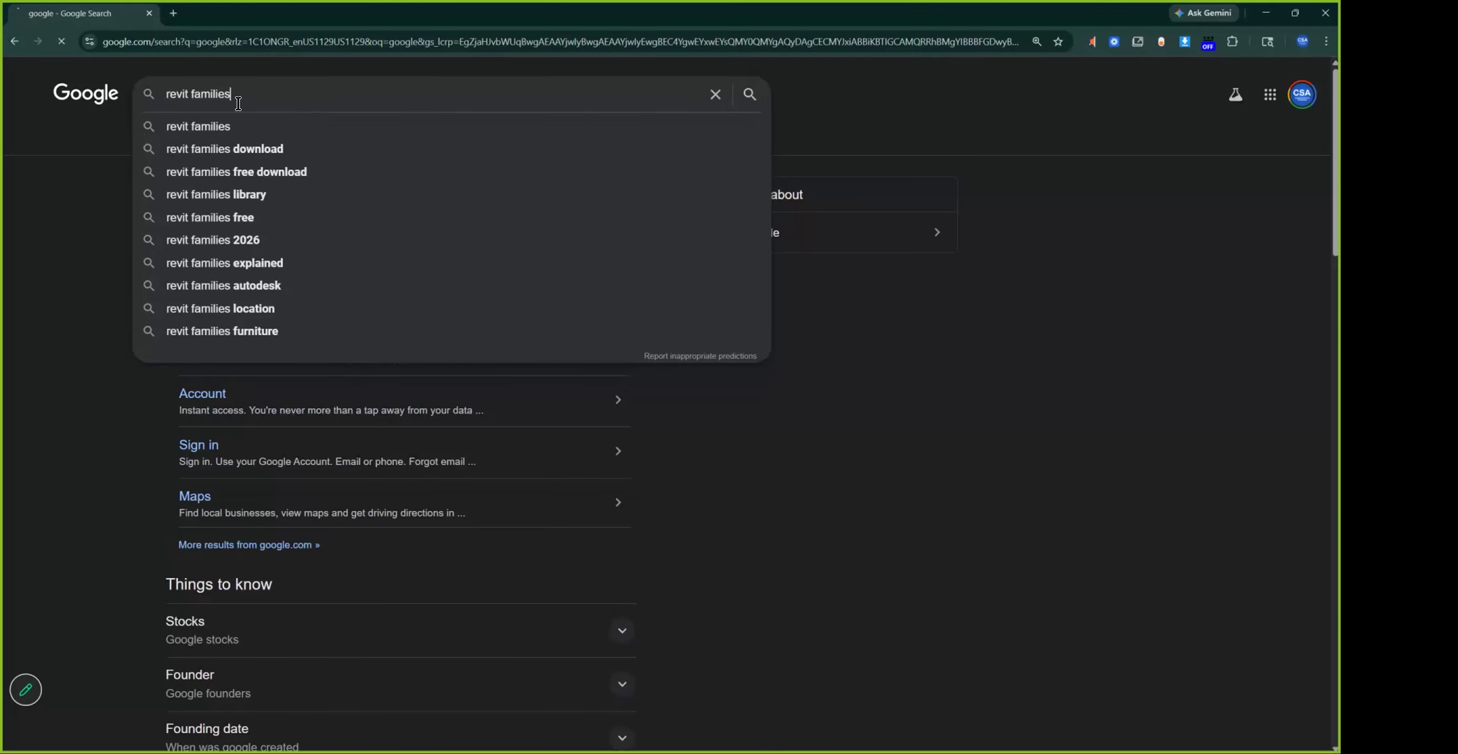
pyautogui.press('Return')
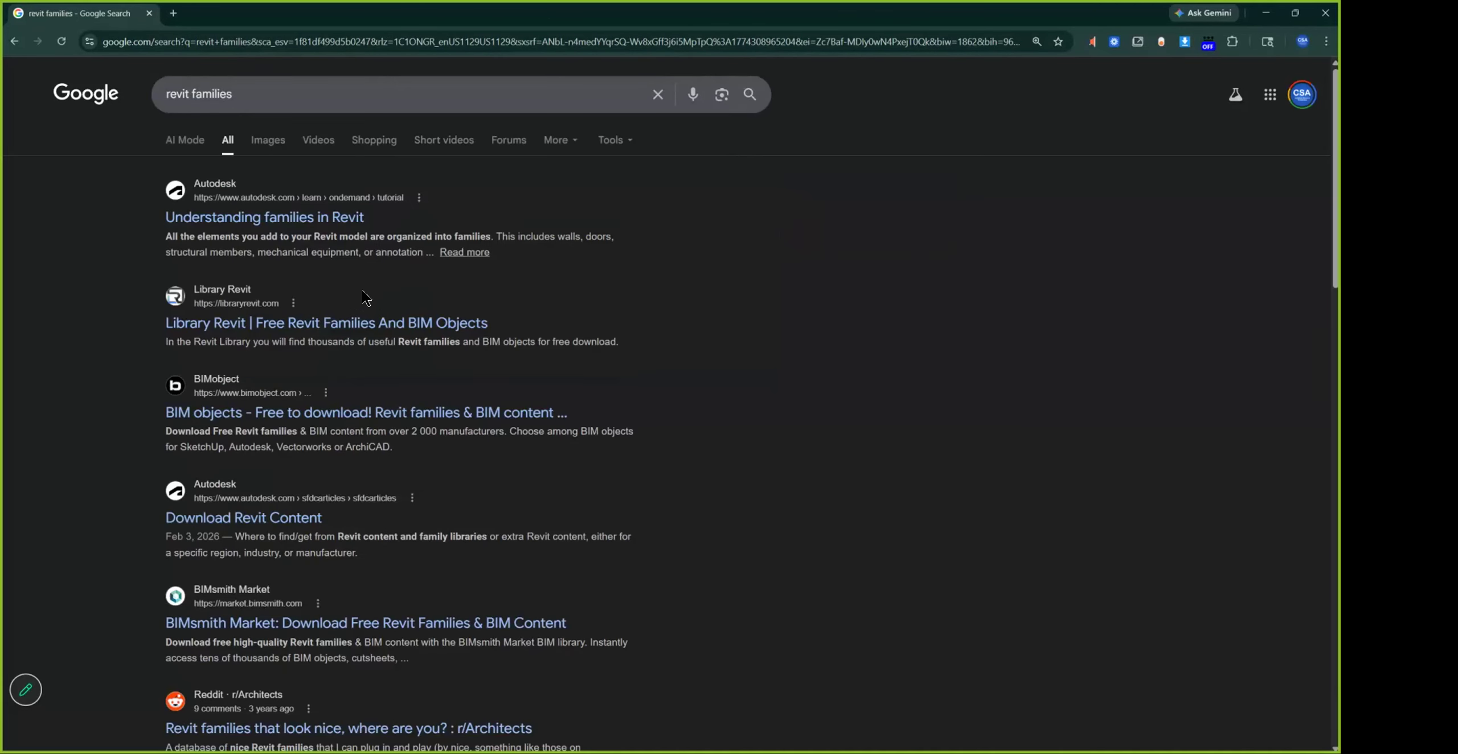
pyautogui.click(292, 103)
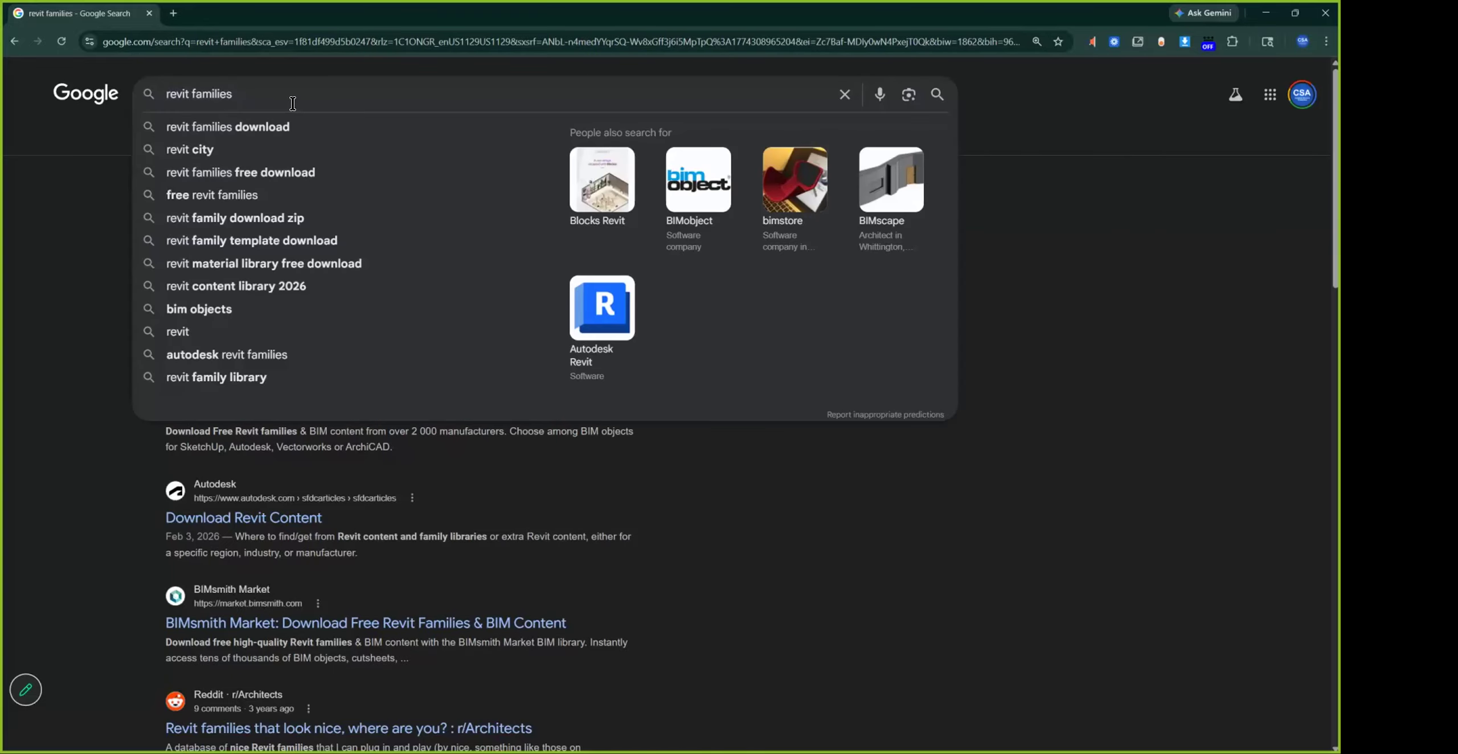
pyautogui.write('ca')
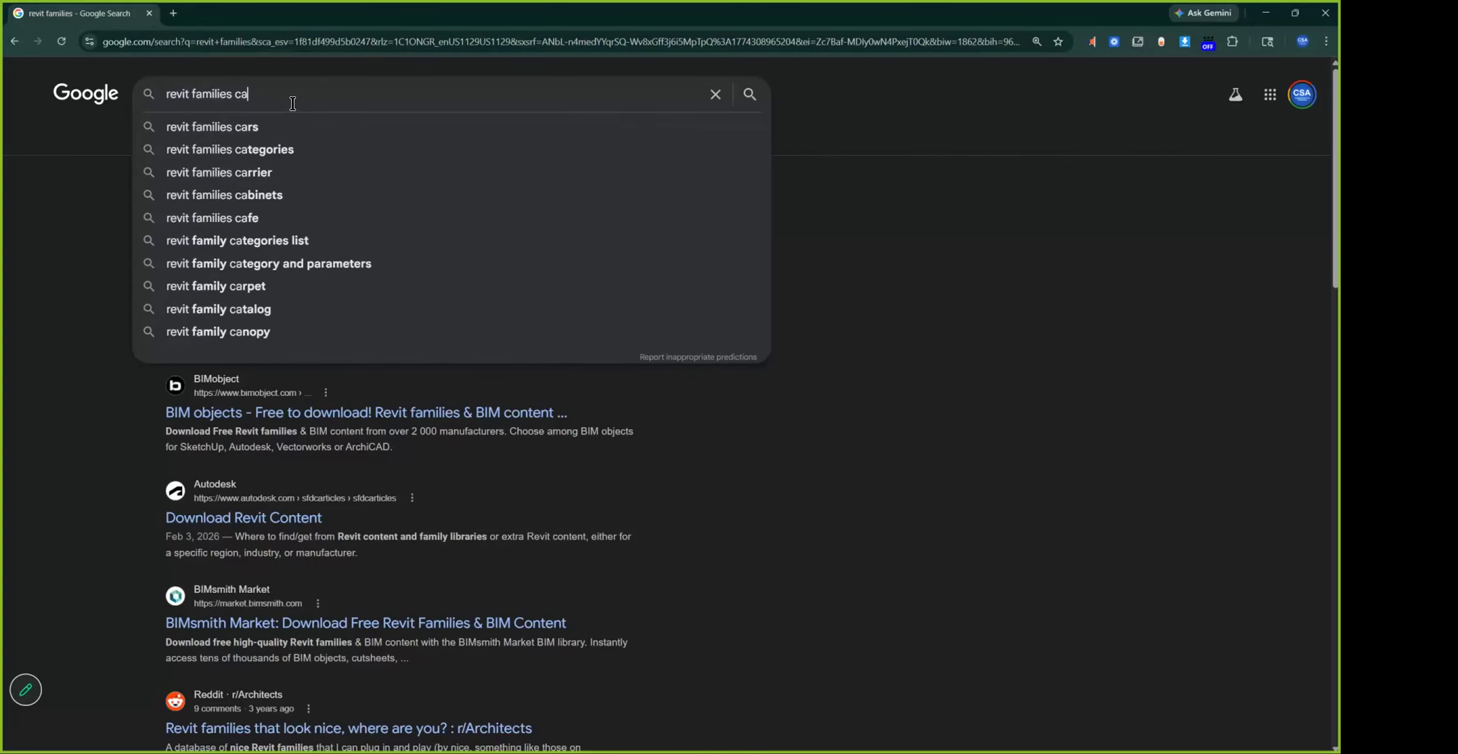
pyautogui.write('talogue')
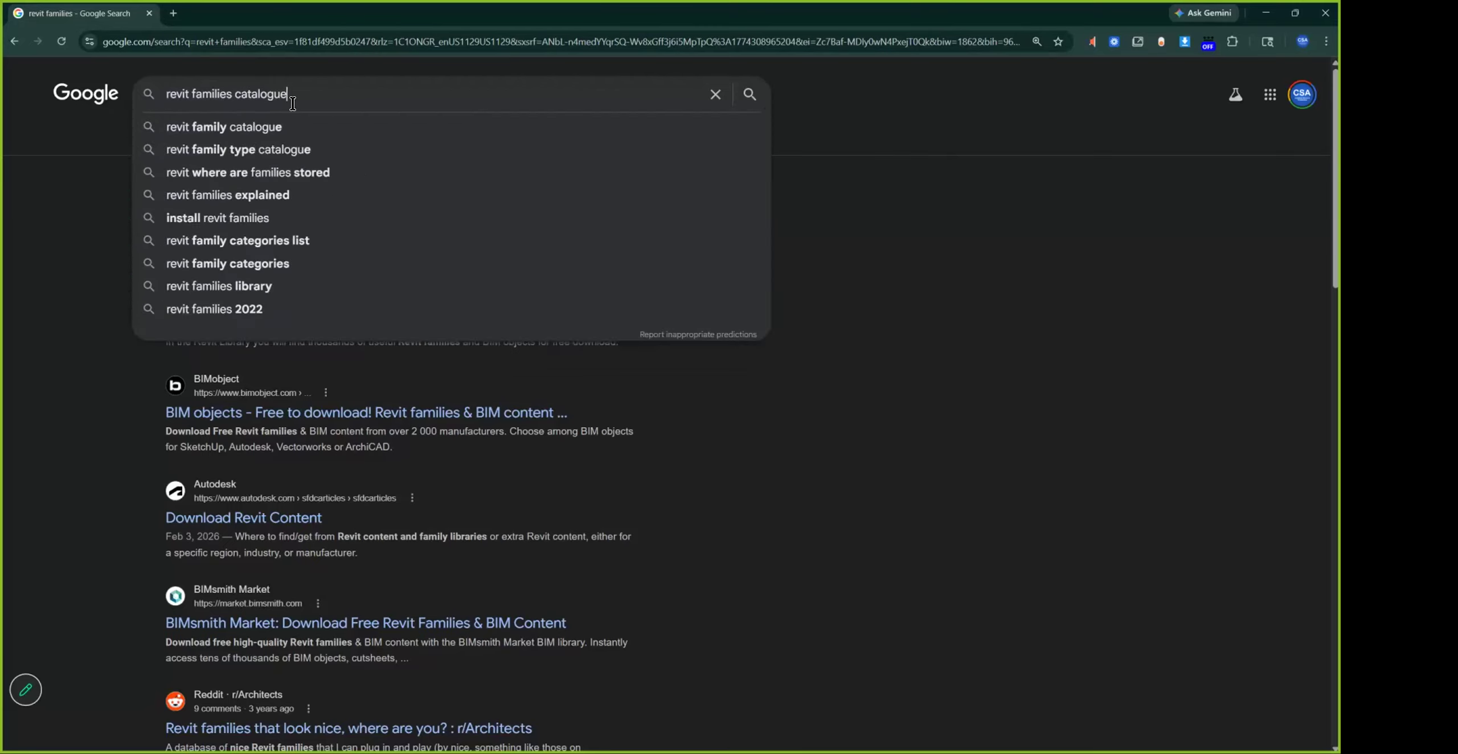
pyautogui.press('Return')
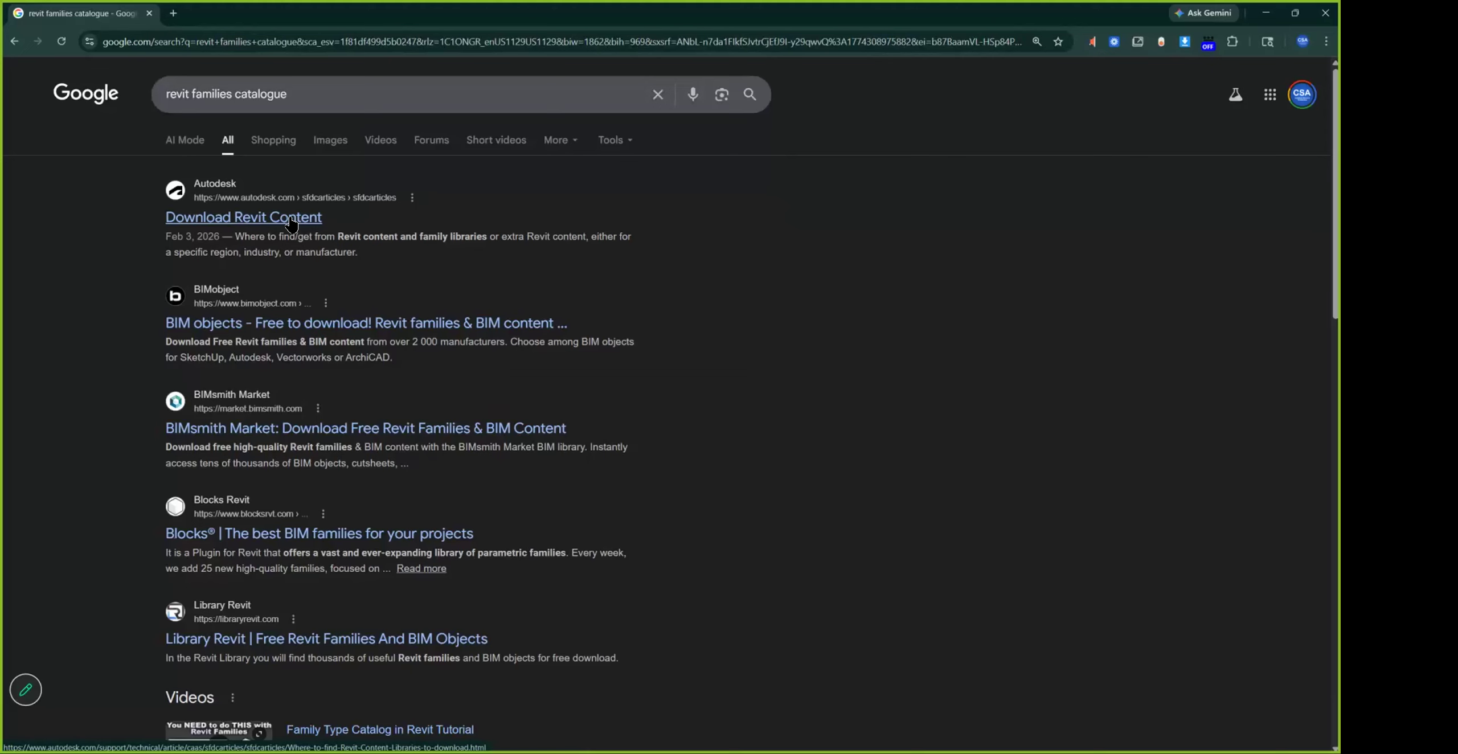
pyautogui.click(291, 220)
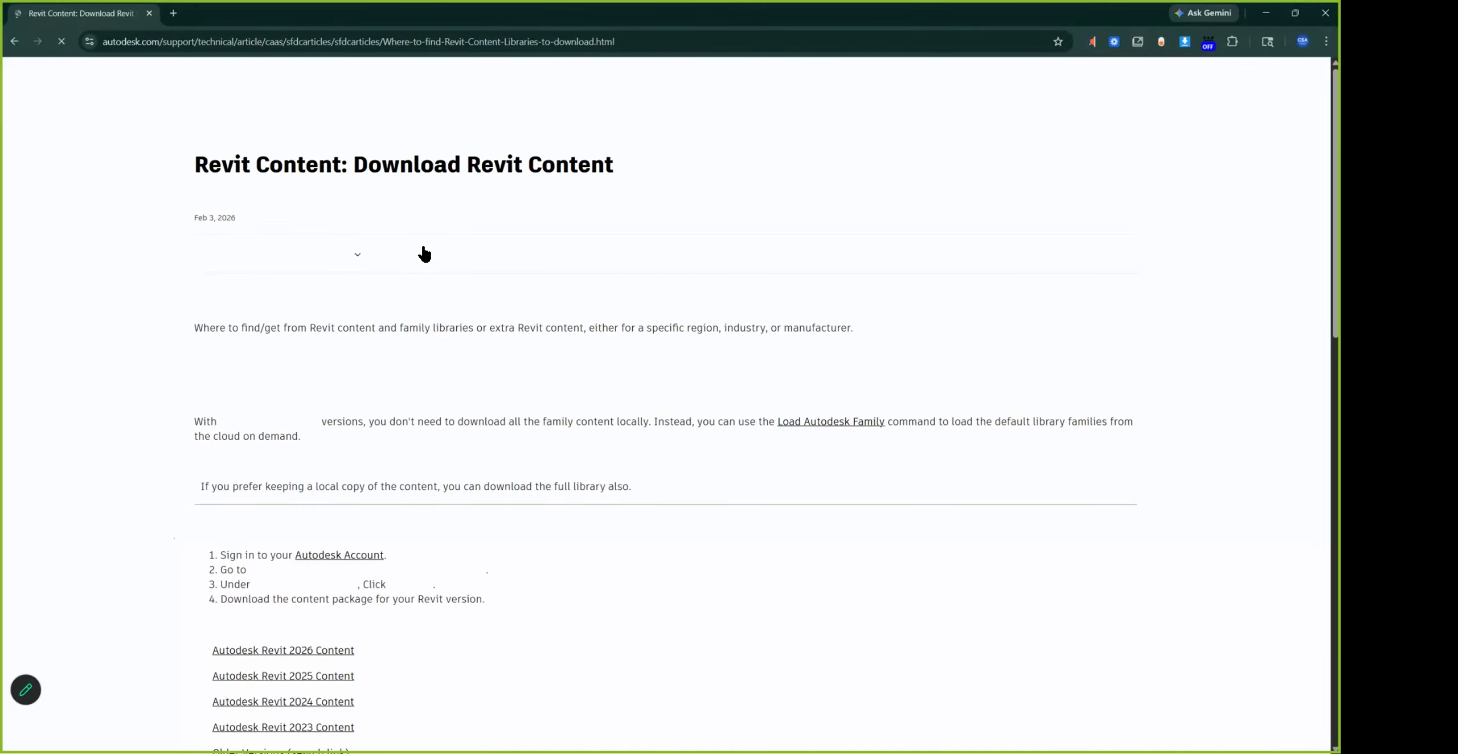
# Open and read through the Revit 2025 Content download instructions
pyautogui.scroll(-8, 245, 390)
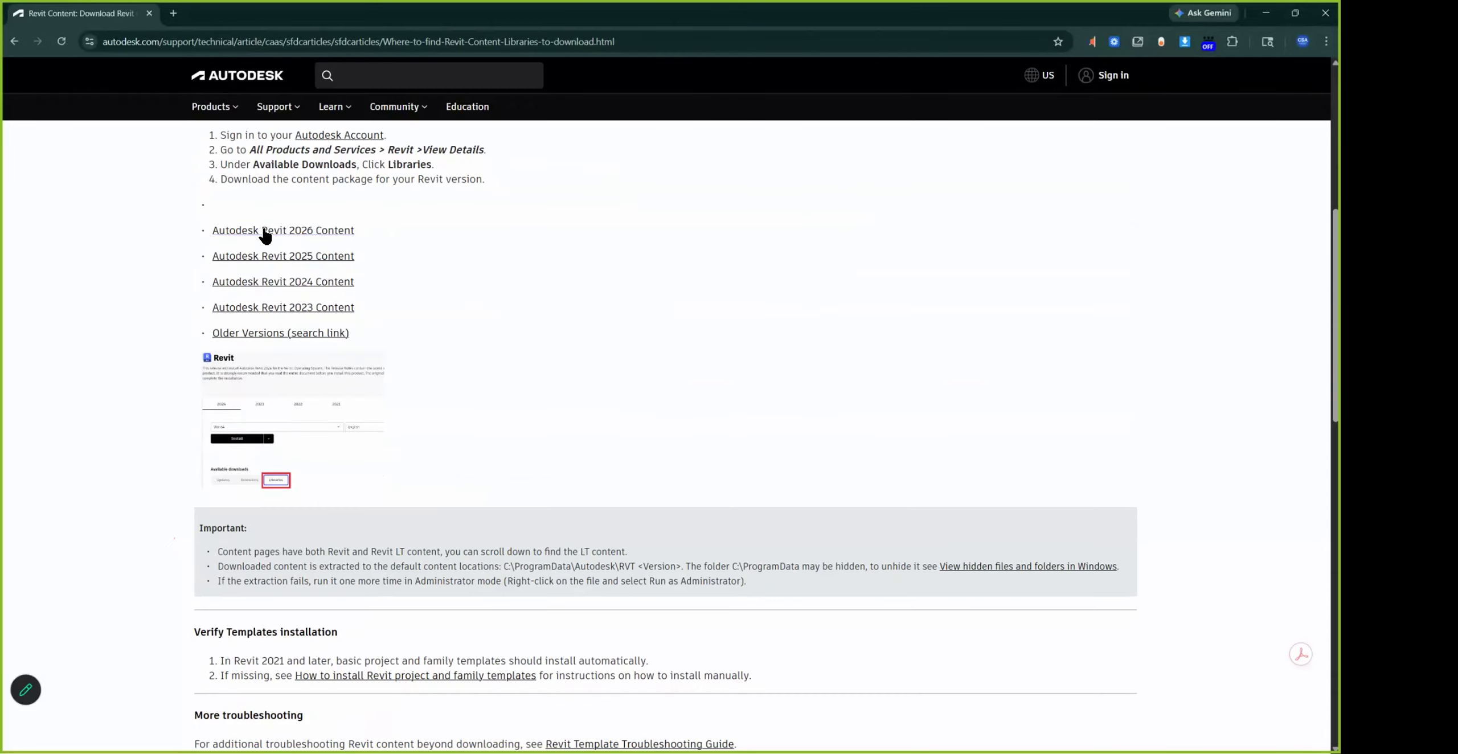
pyautogui.click(291, 257)
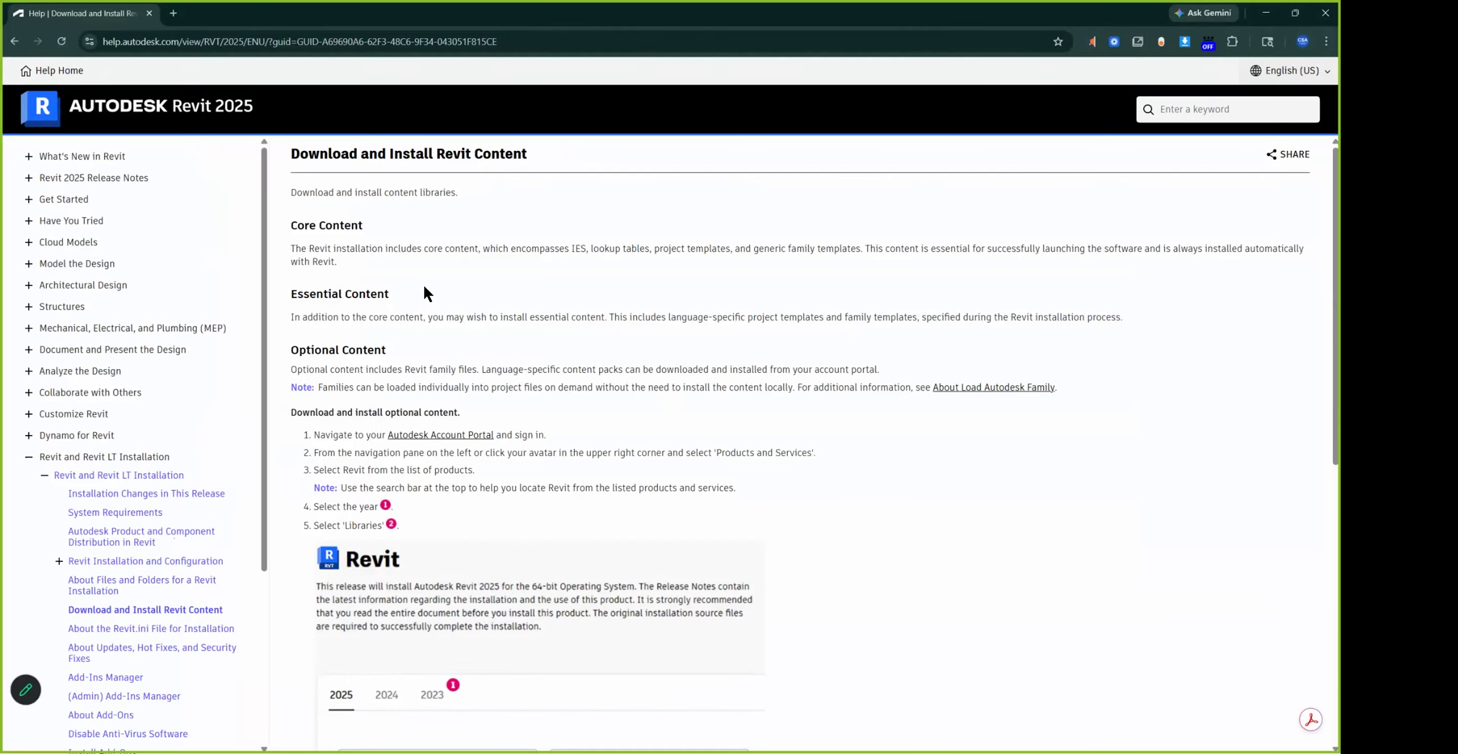
pyautogui.scroll(-5, 423, 319)
pyautogui.scroll(-4, 421, 349)
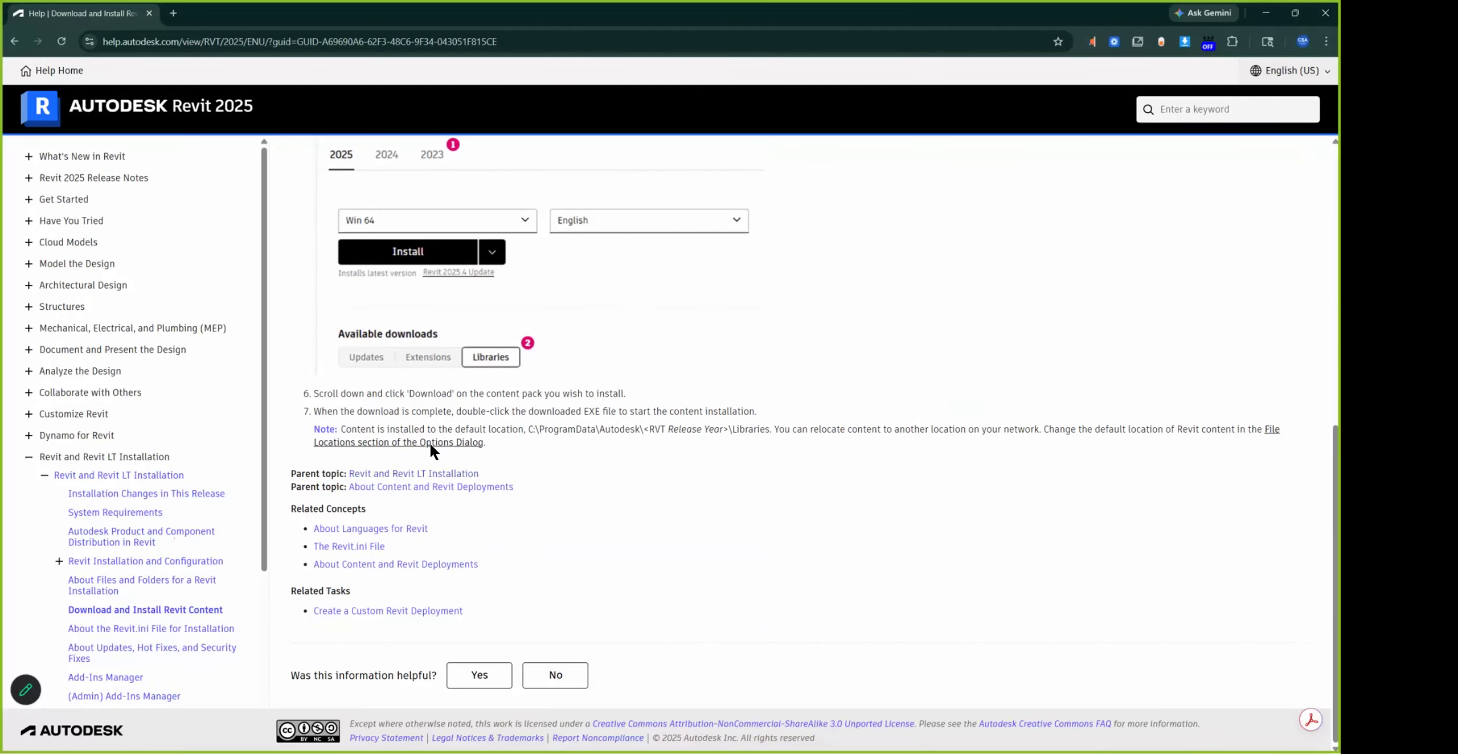
pyautogui.scroll(7, 341, 294)
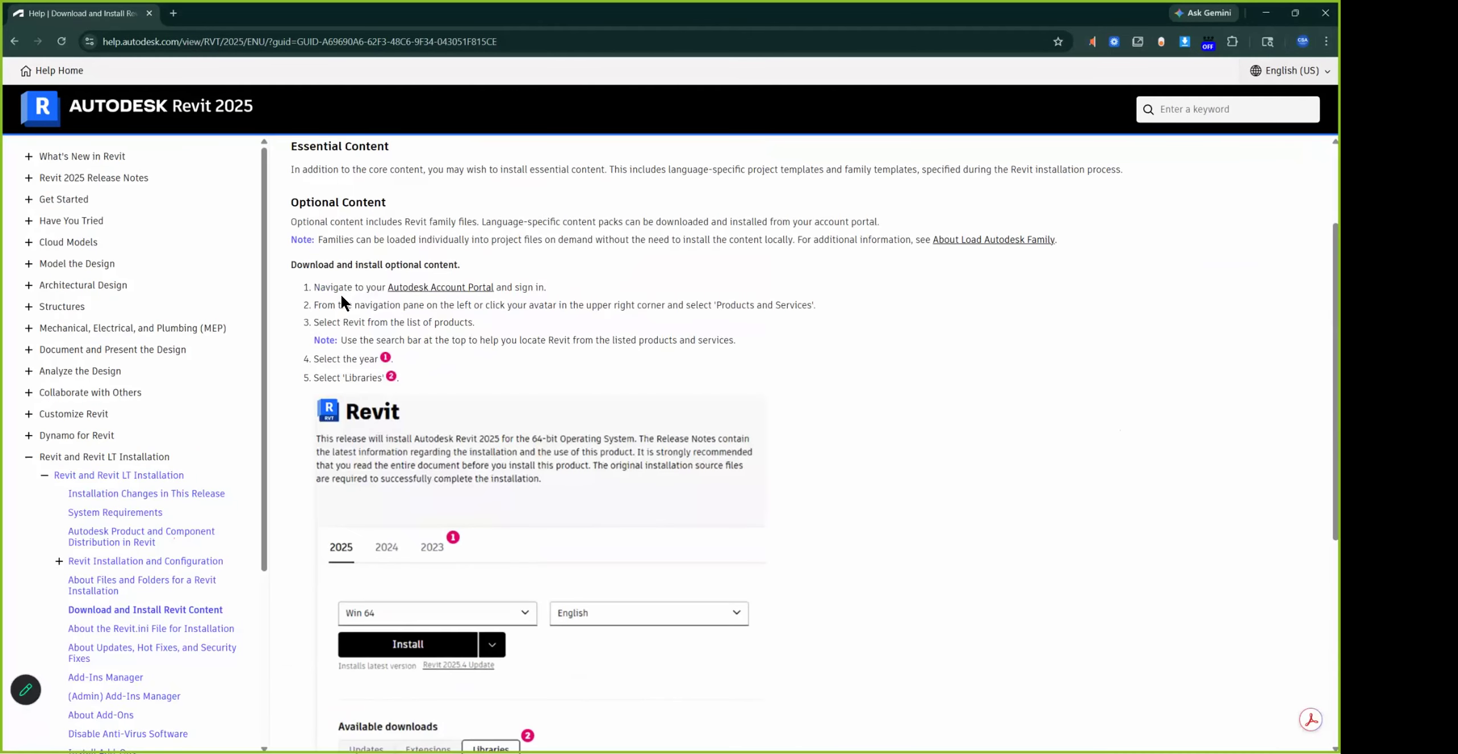
# Go back to the content list and open the Autodesk Revit 2024 Content article's pack table
pyautogui.click(14, 41)
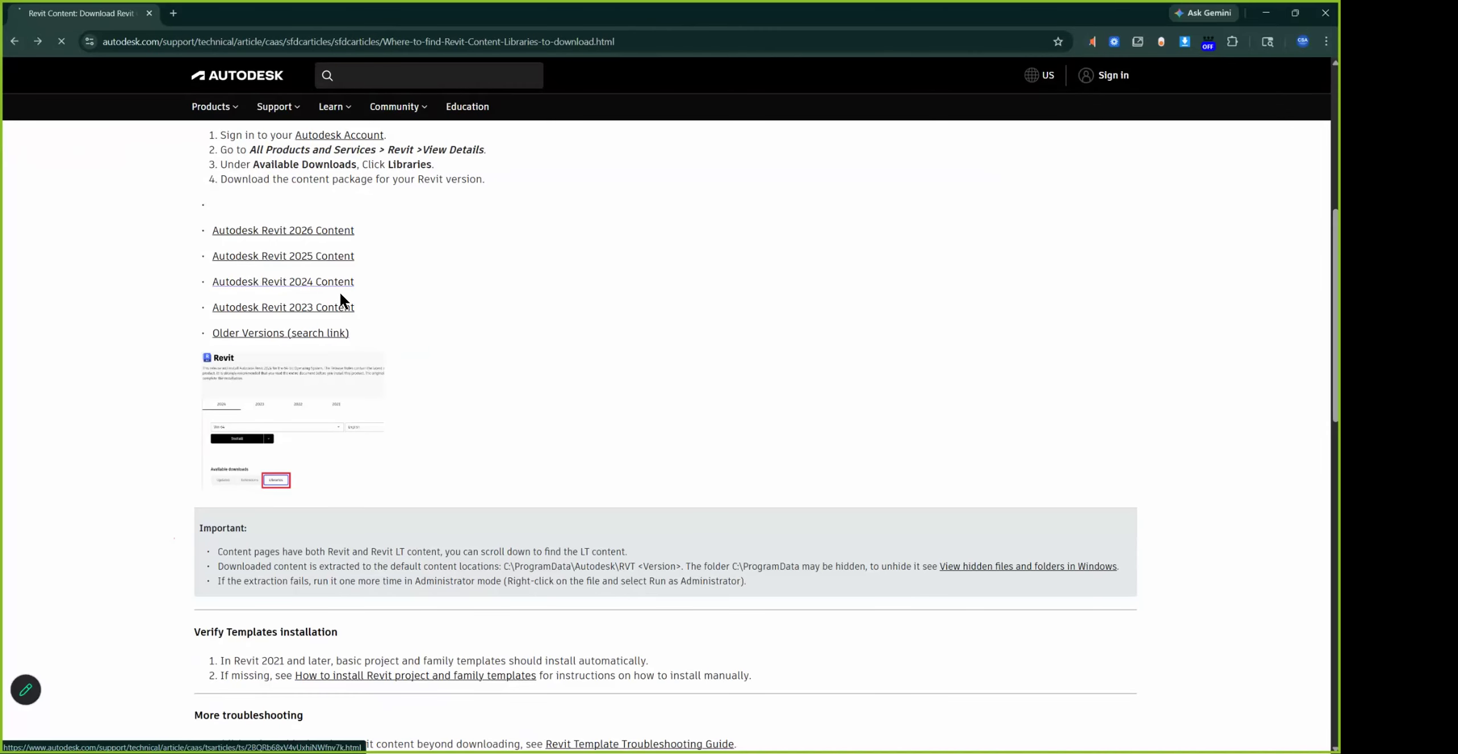
pyautogui.click(339, 285)
pyautogui.scroll(-1, 421, 399)
pyautogui.scroll(-3, 432, 404)
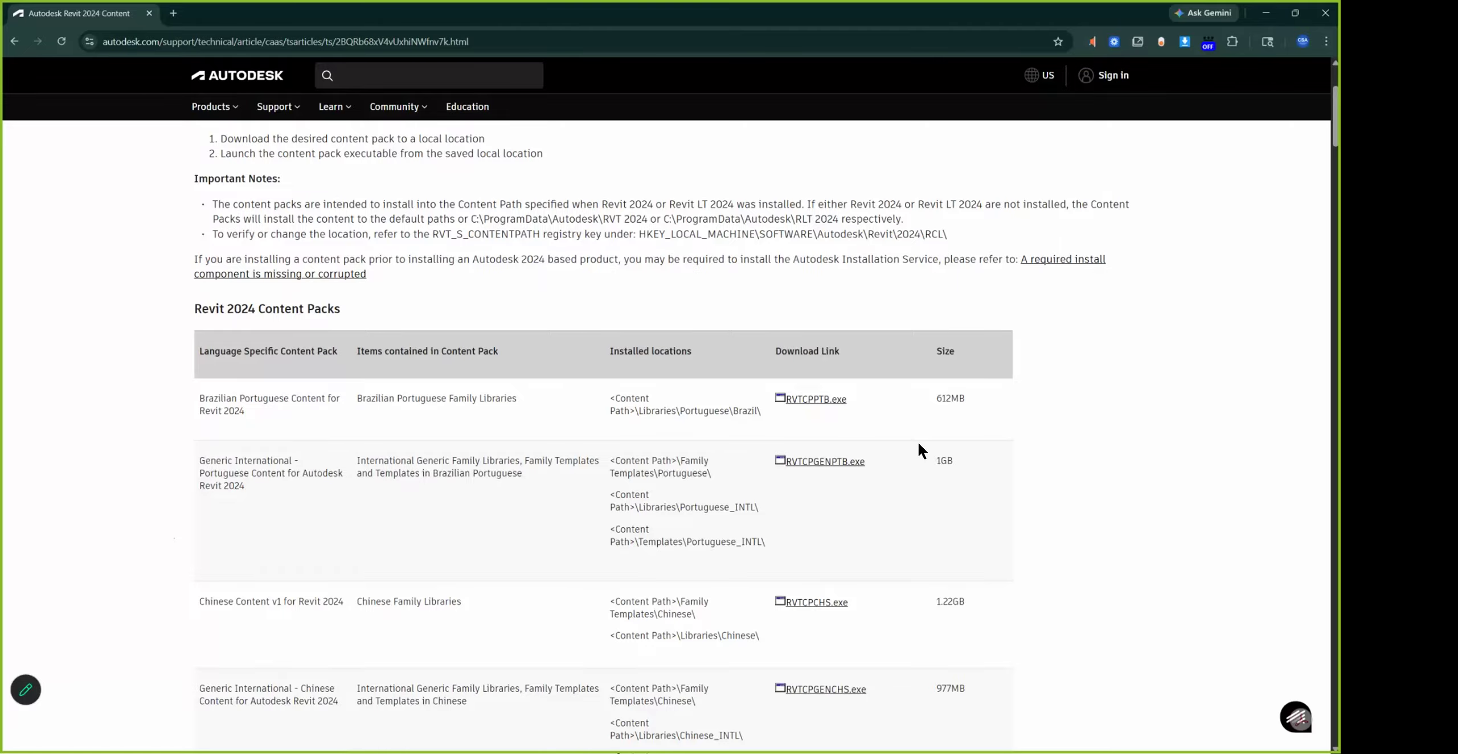
# Scroll the content-pack table and find 'englis' to reach the US English RVTCPENU.exe pack
pyautogui.scroll(-20, 827, 355)
pyautogui.scroll(-20, 828, 359)
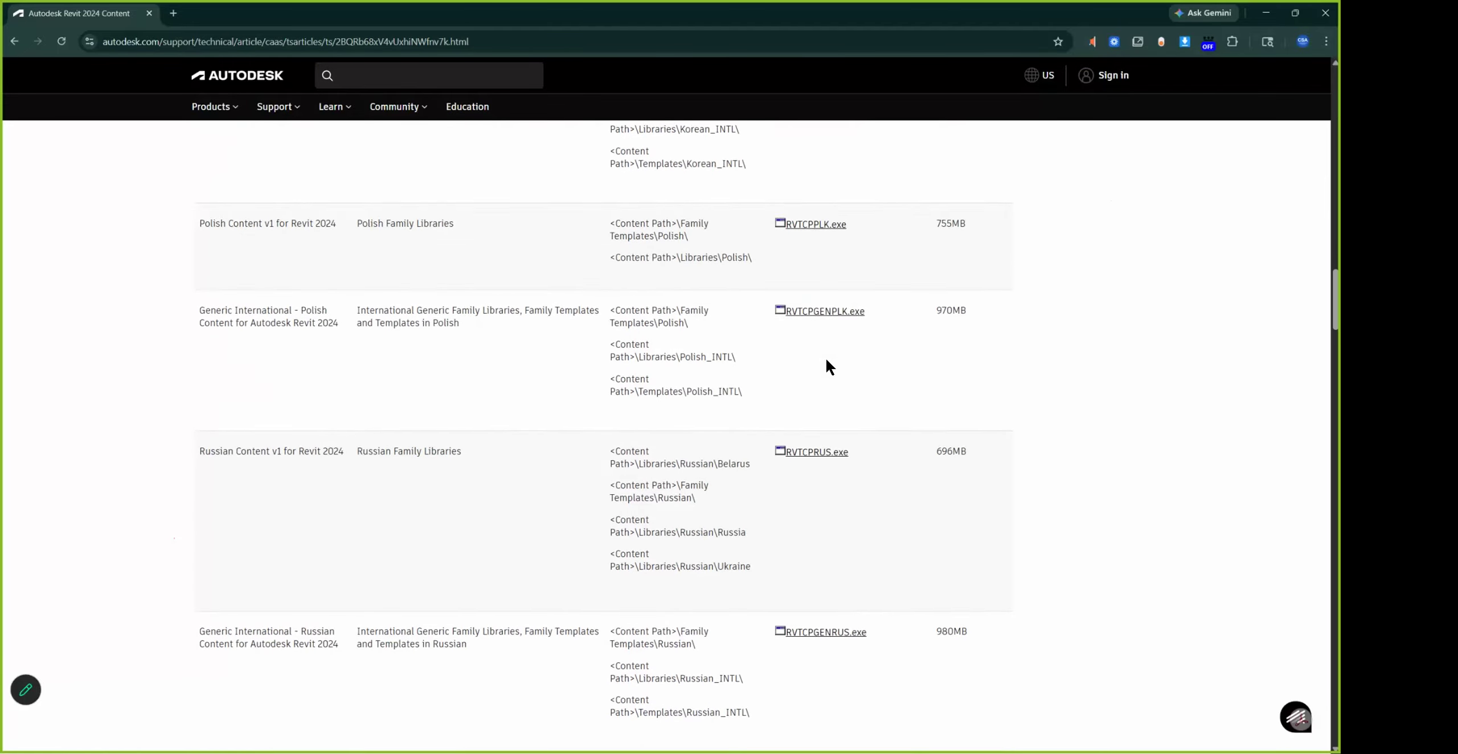
pyautogui.scroll(3, 385, 344)
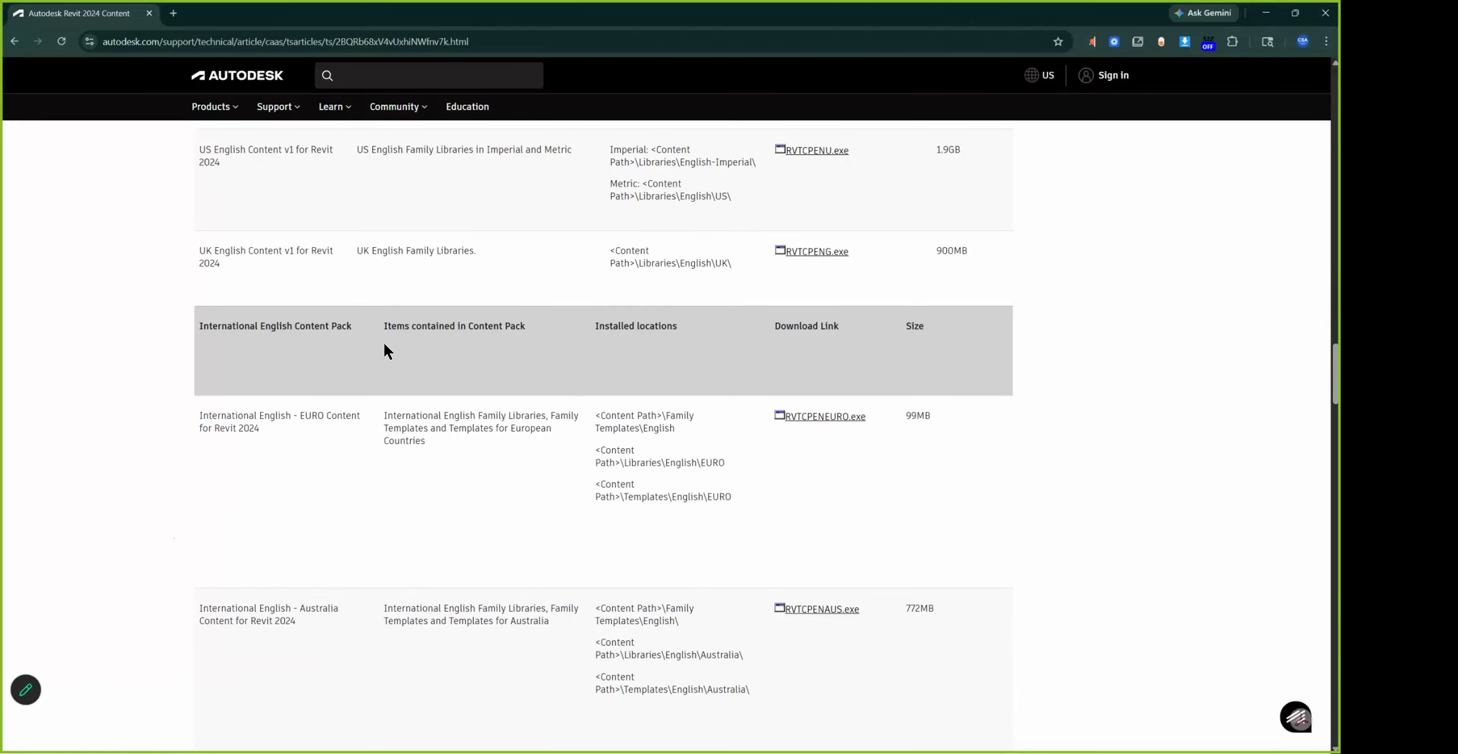
pyautogui.scroll(-20, 478, 345)
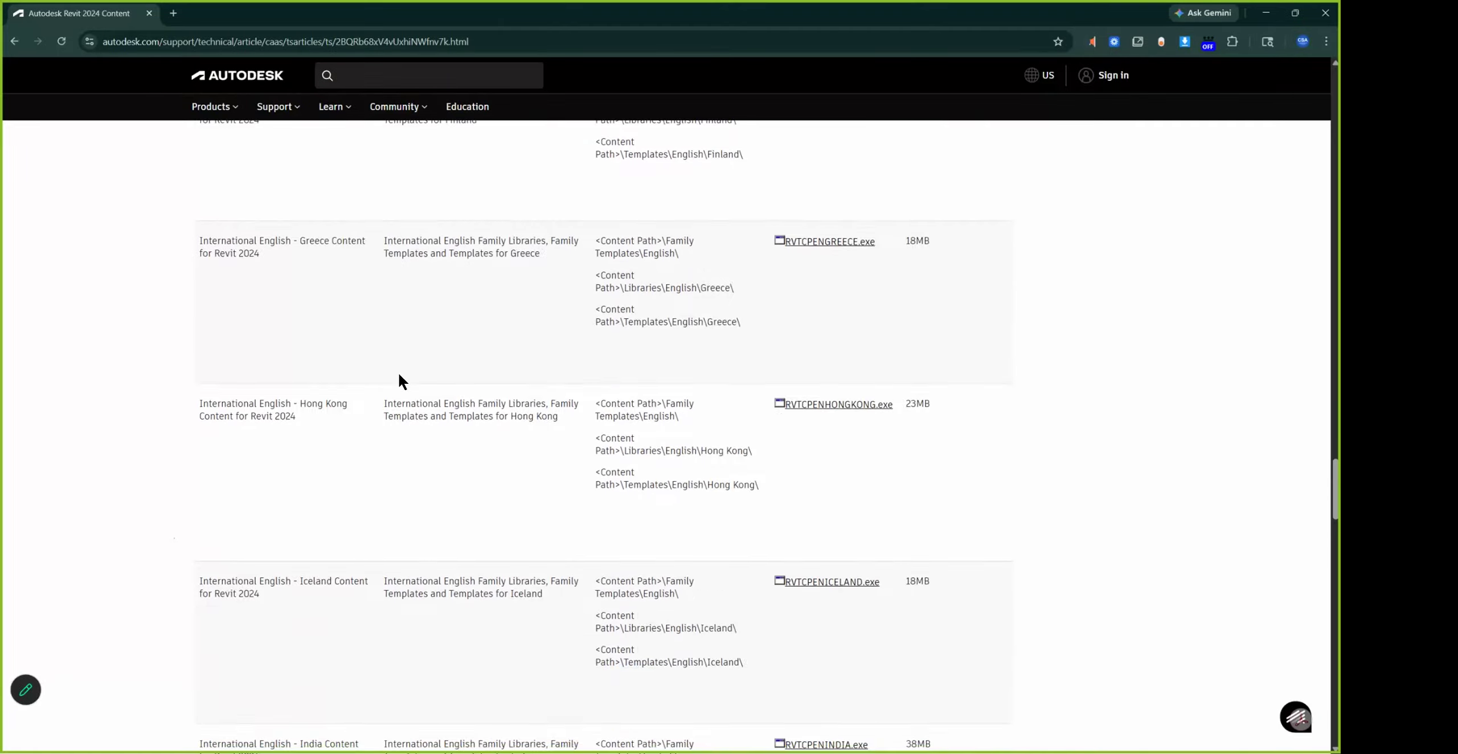
pyautogui.scroll(-20, 410, 375)
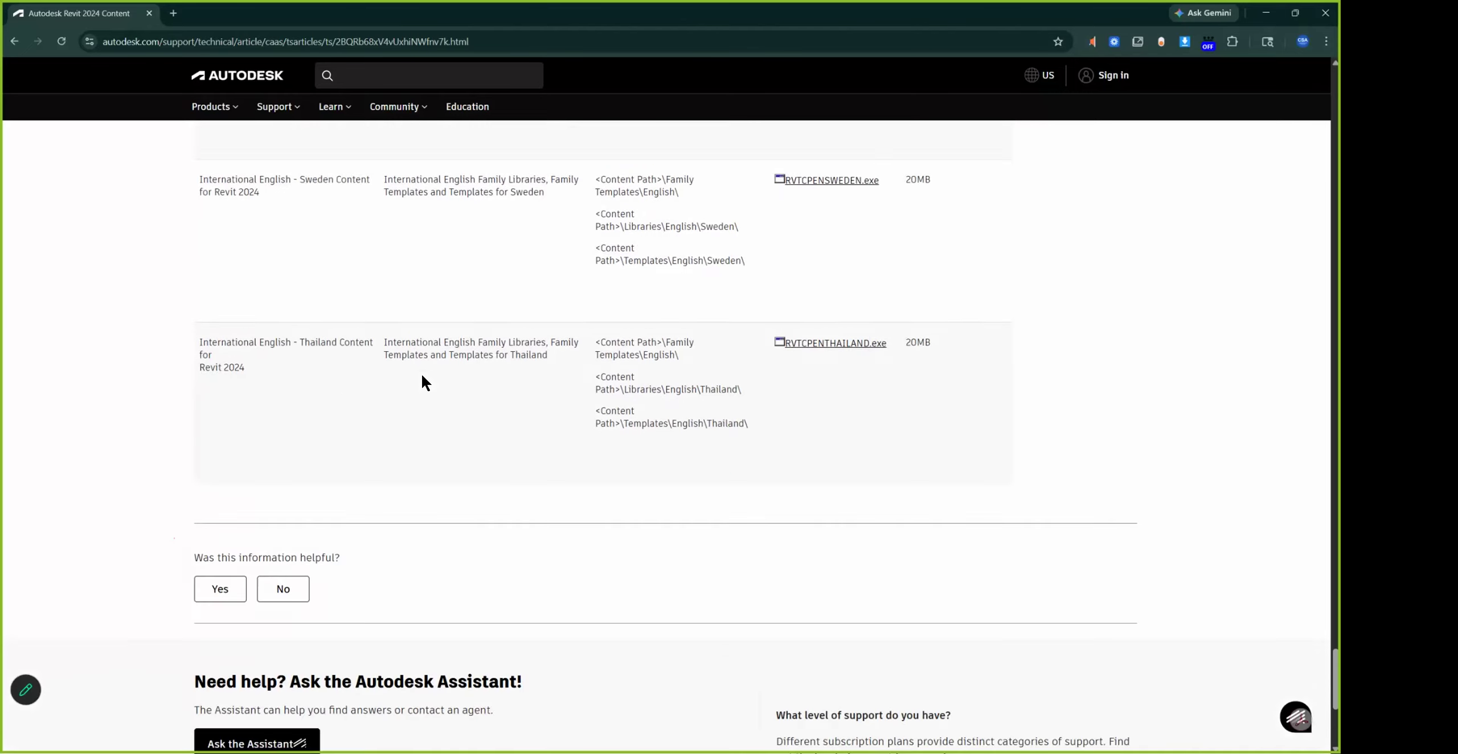
pyautogui.scroll(8, 422, 365)
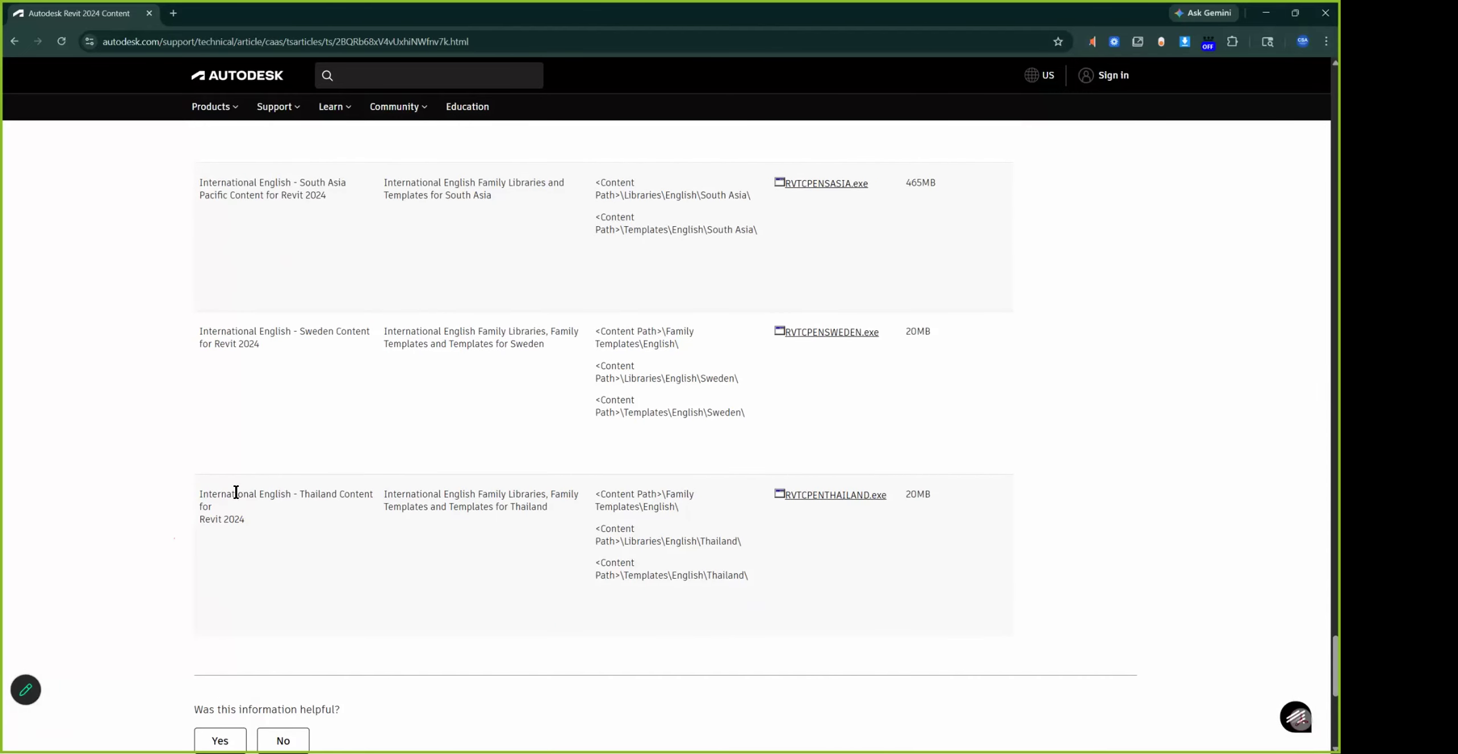
pyautogui.scroll(10, 494, 503)
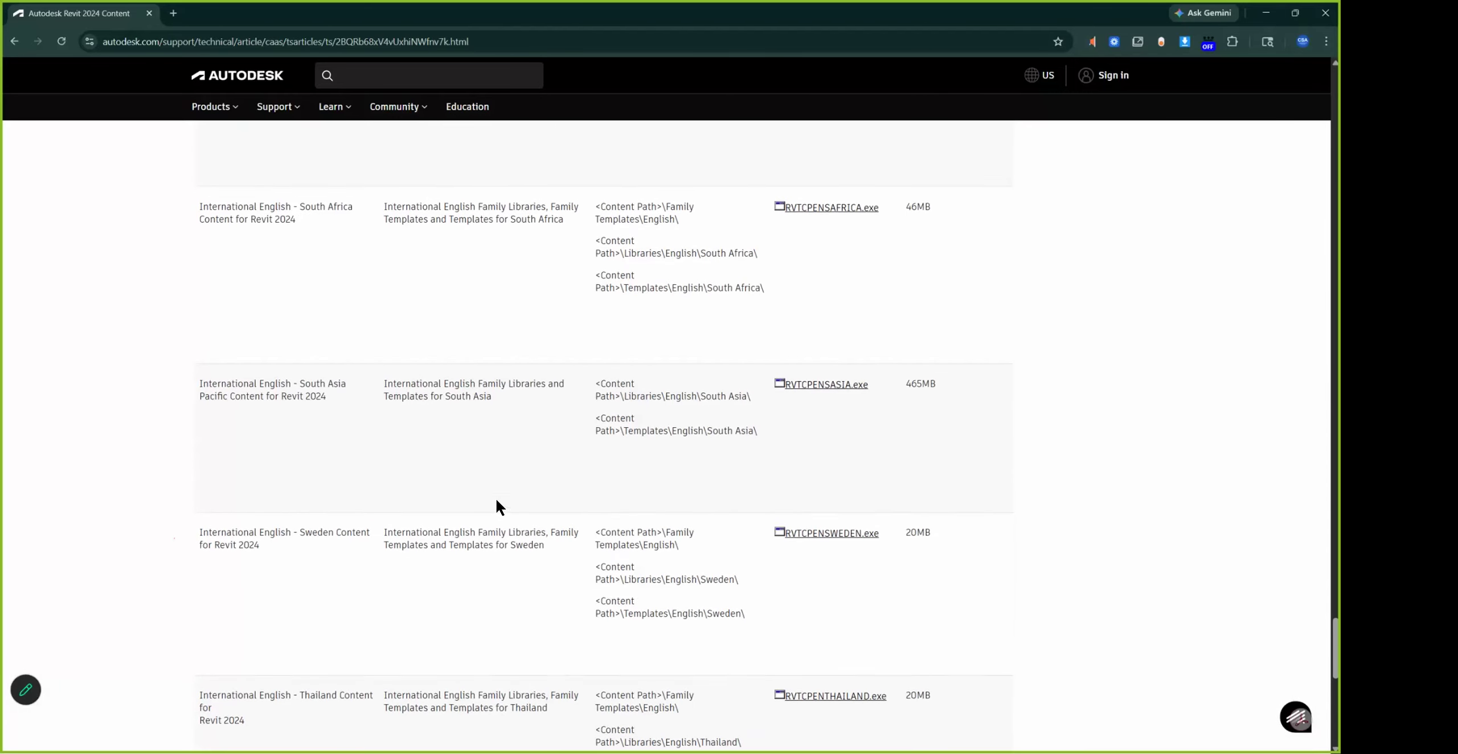
pyautogui.scroll(5, 498, 486)
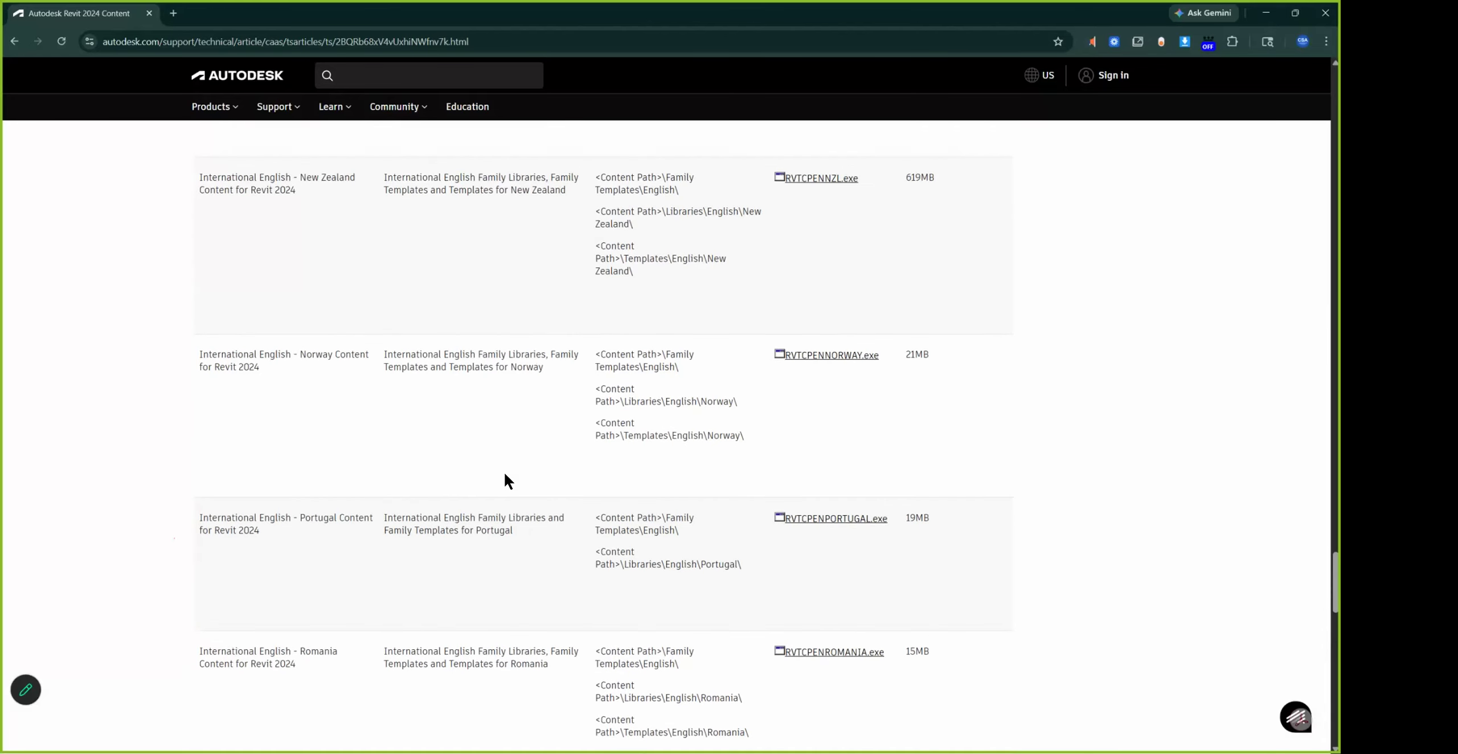
pyautogui.hotkey('ctrl', 'f')
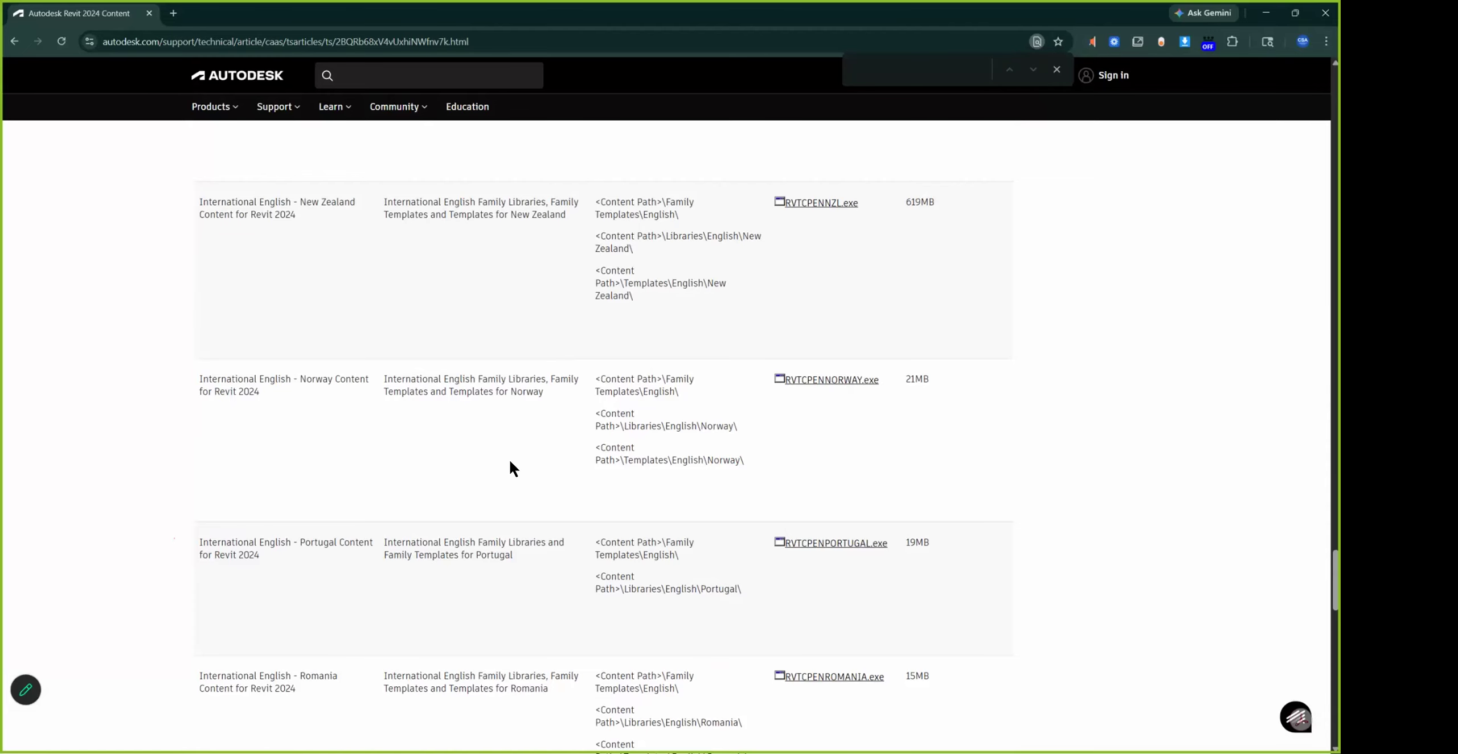
pyautogui.write('englis')
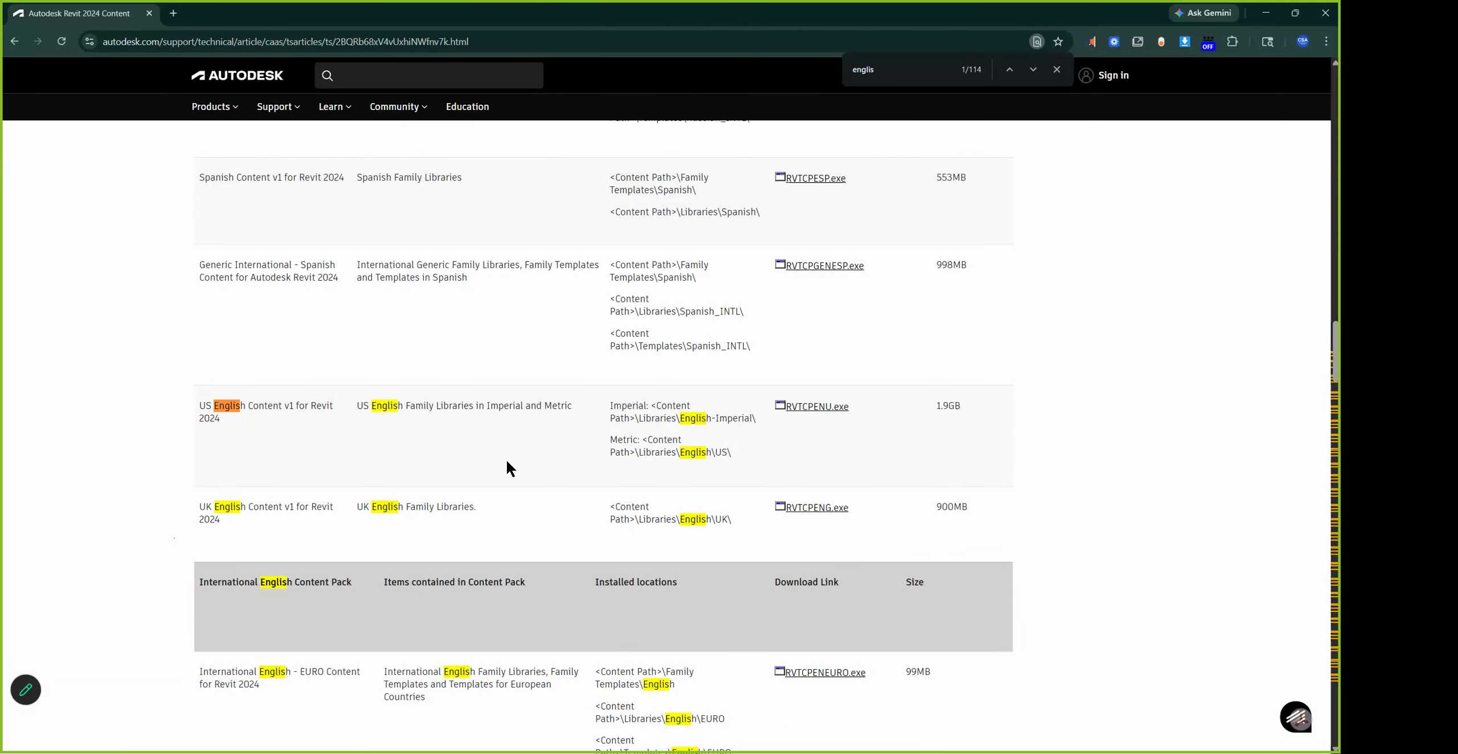
pyautogui.scroll(-1, 259, 568)
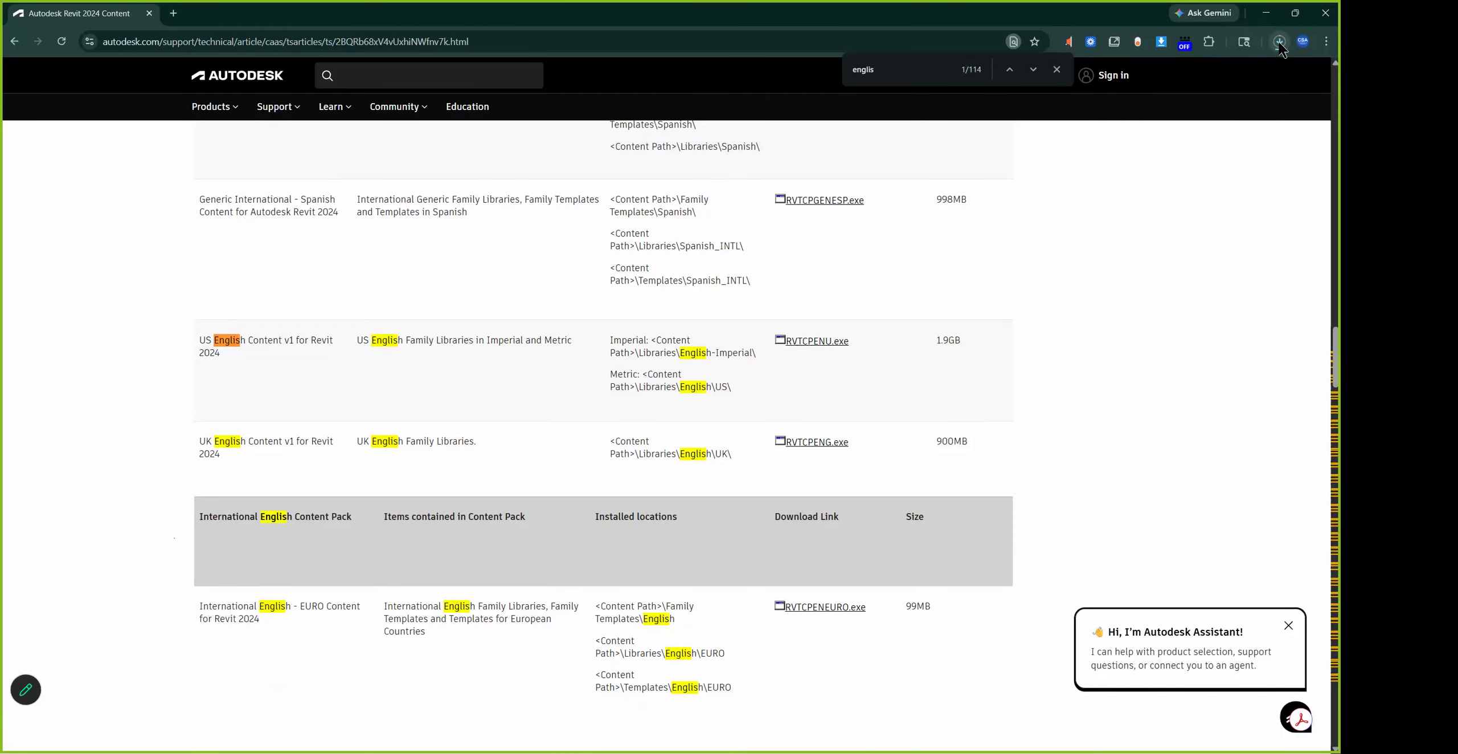
# Check the RVTCPENU.exe download progress, then minimize Chrome to return to Revit
pyautogui.click(1279, 43)
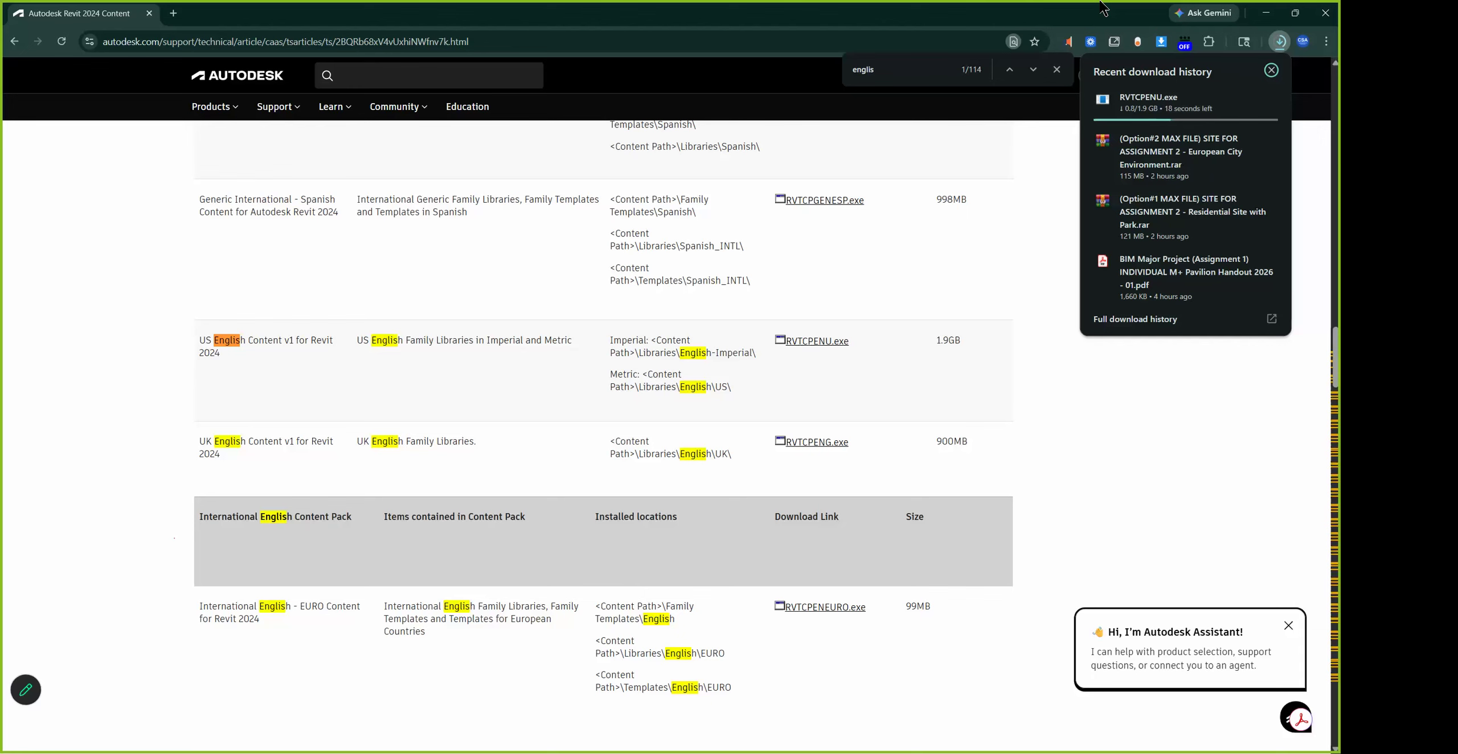
pyautogui.click(1014, 191)
pyautogui.click(1264, 14)
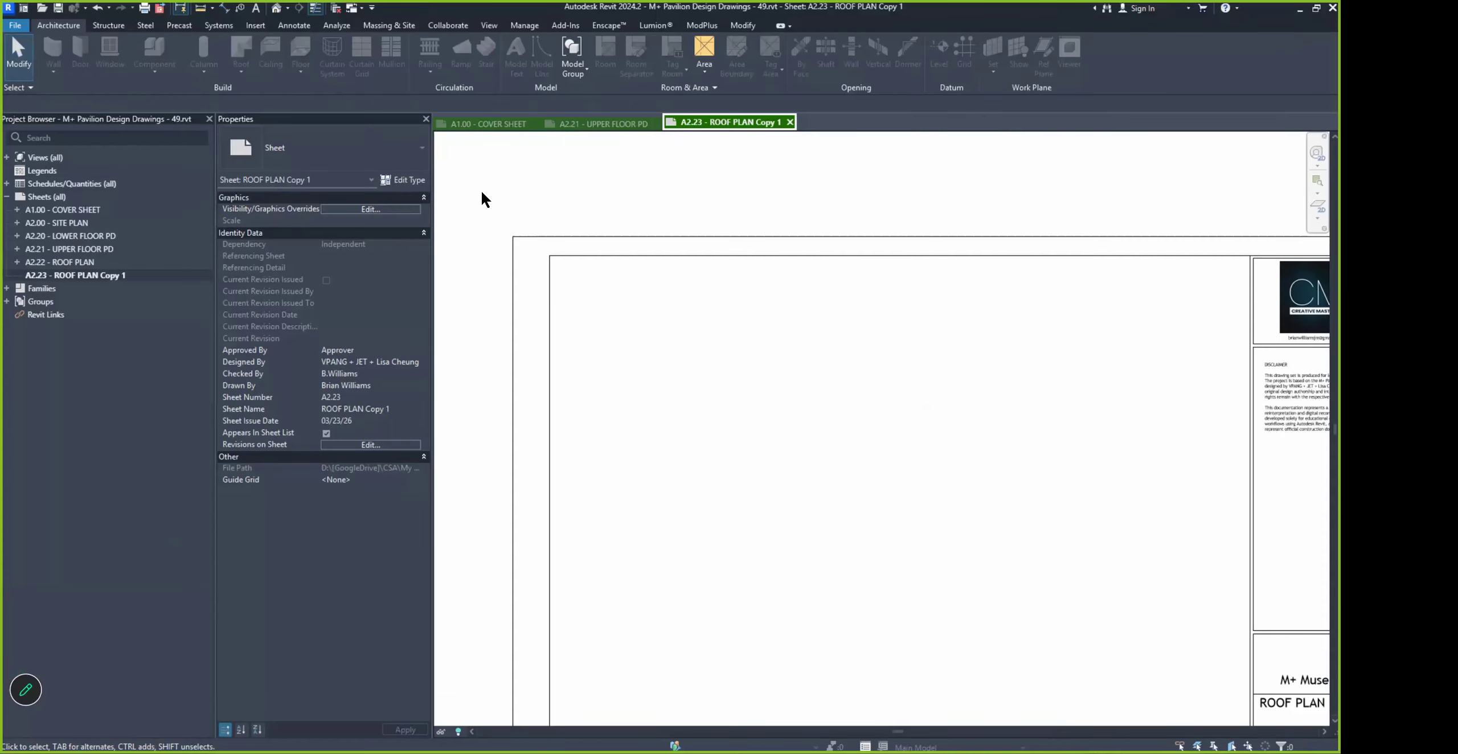
# Use File > Open > Family to browse family files in the US library folder
pyautogui.scroll(-1, 482, 193)
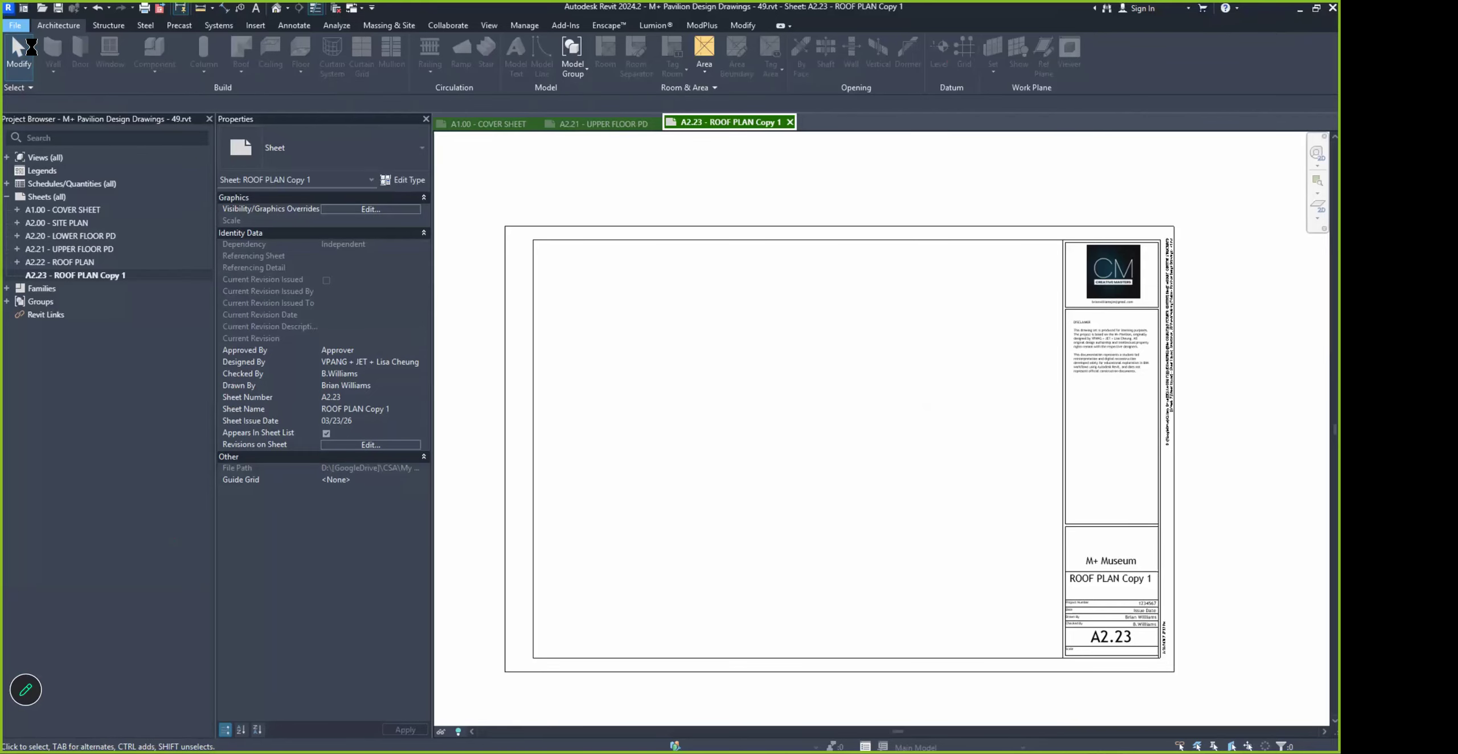
pyautogui.click(15, 26)
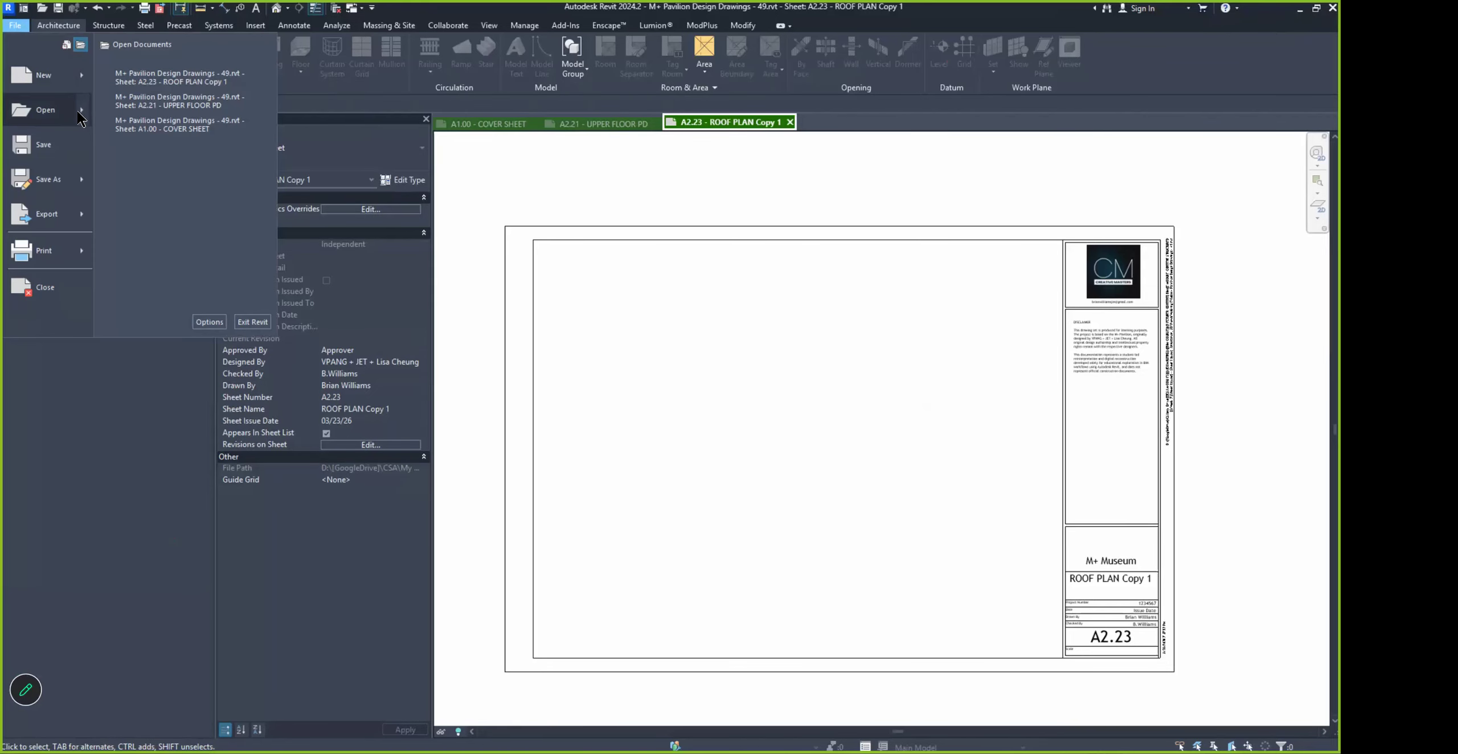
pyautogui.moveTo(83, 116)
pyautogui.click(130, 149)
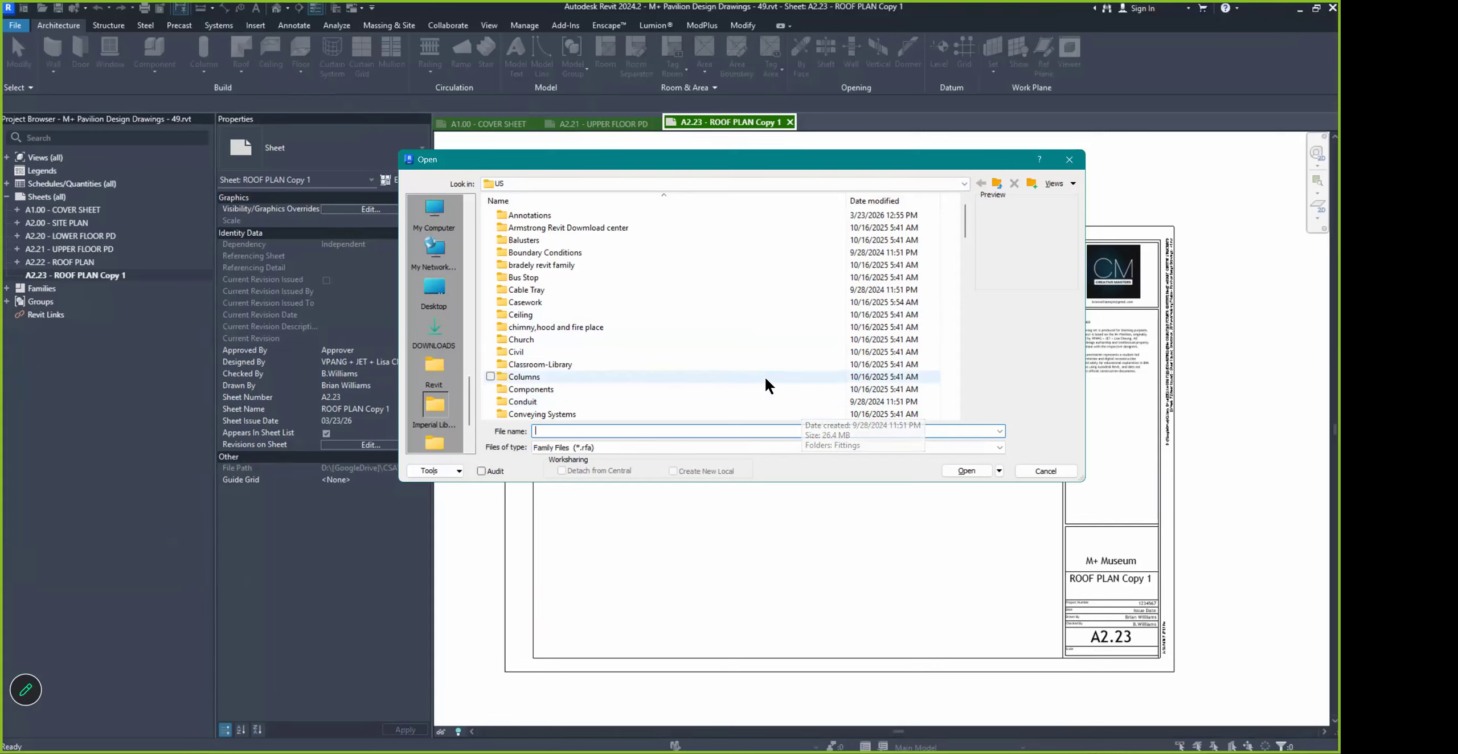
# Navigate up from the US library to the RVT 2023 > Libraries folder
pyautogui.click(996, 184)
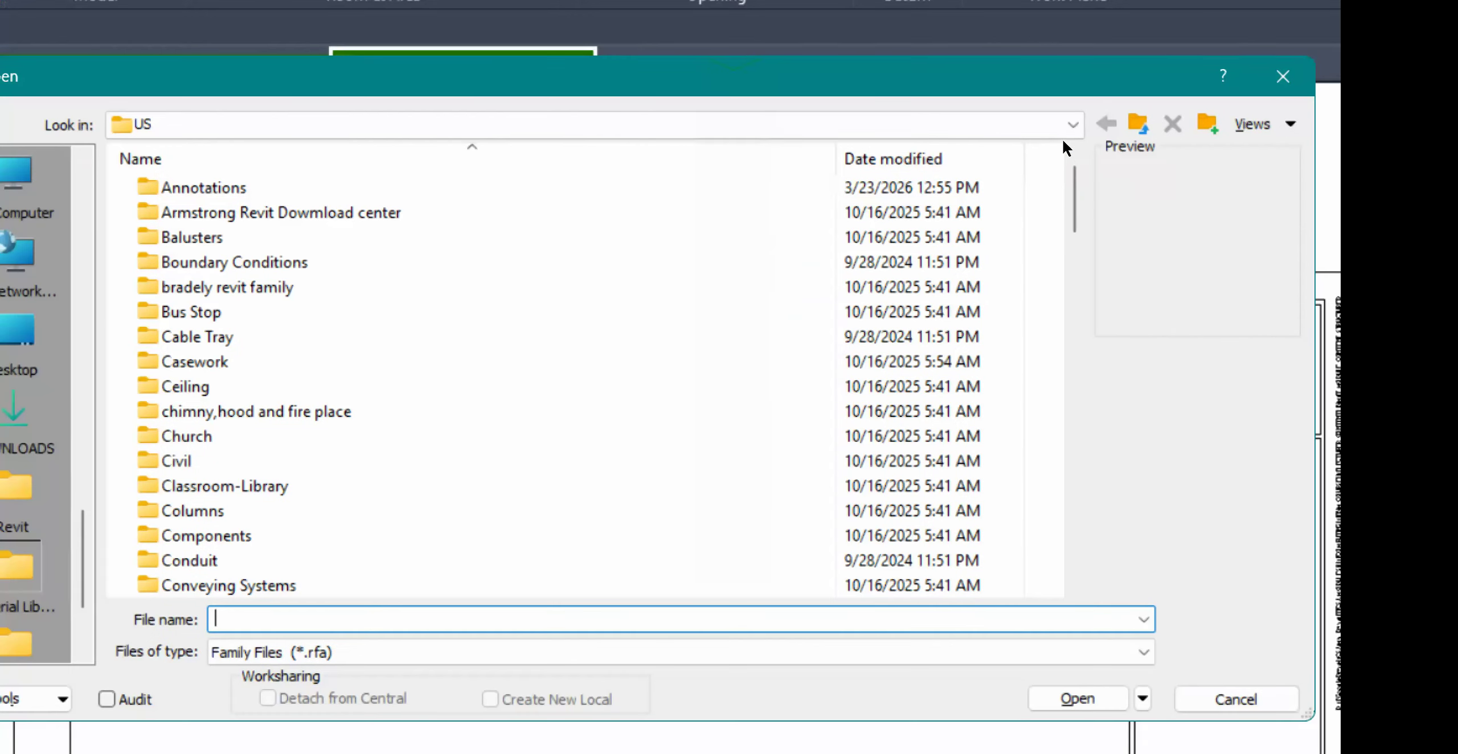
pyautogui.click(1138, 124)
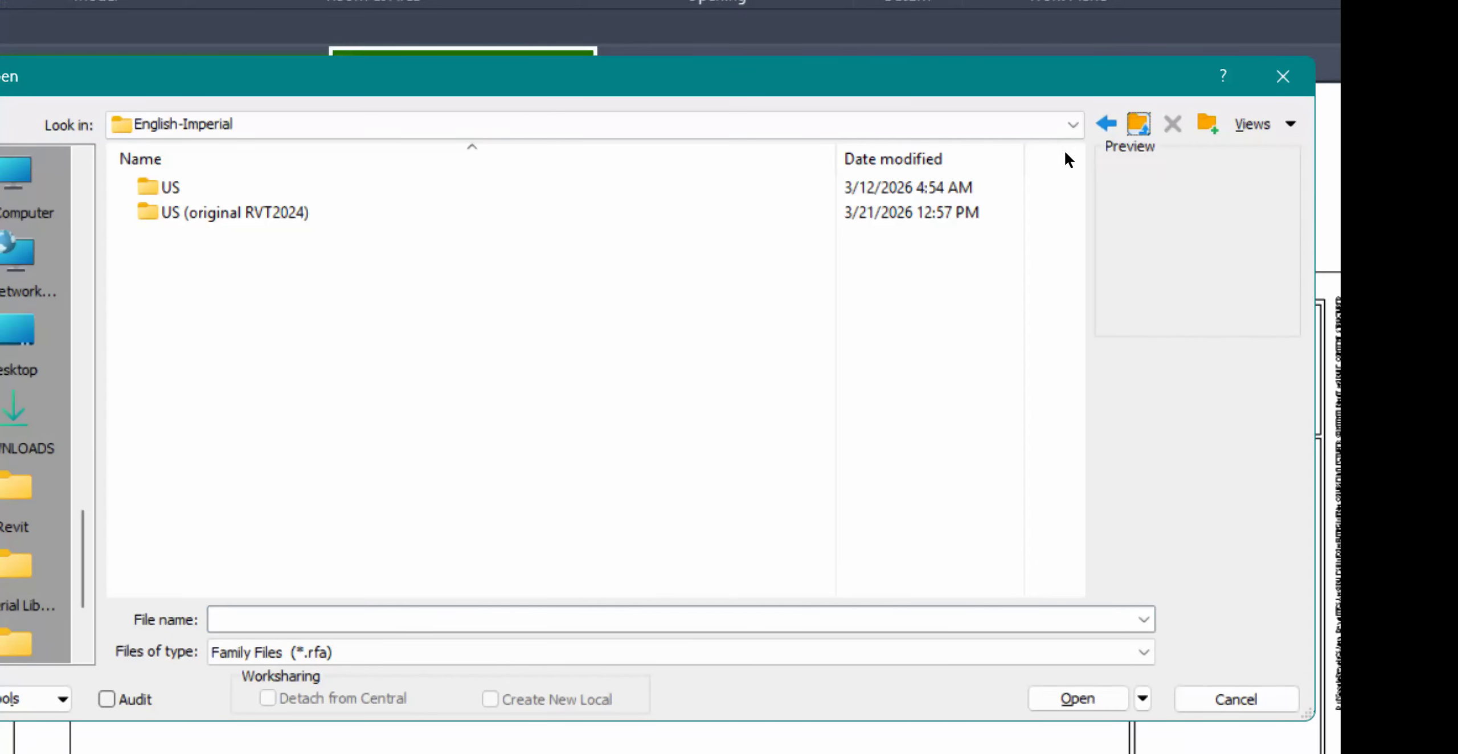
pyautogui.press('BackSpace')
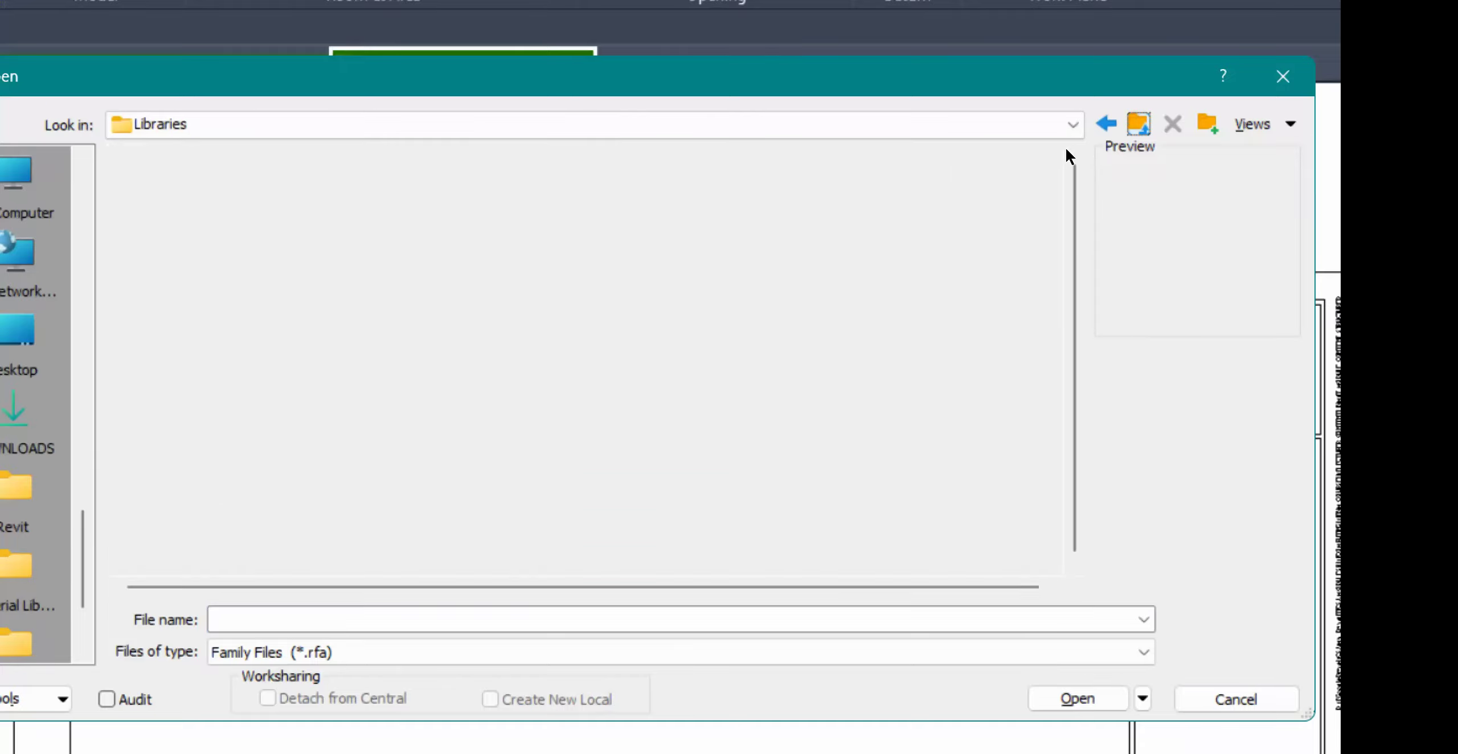
pyautogui.press('BackSpace')
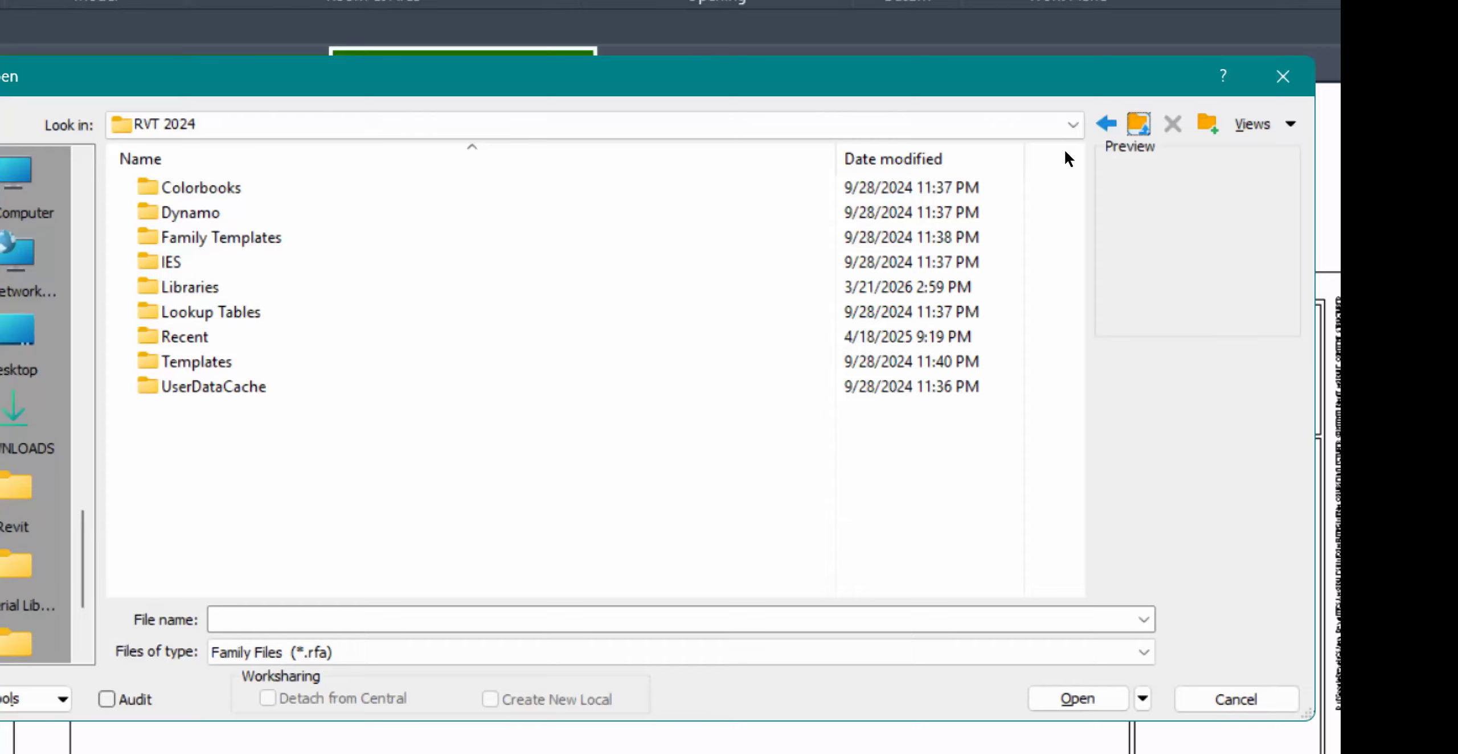
pyautogui.press('BackSpace')
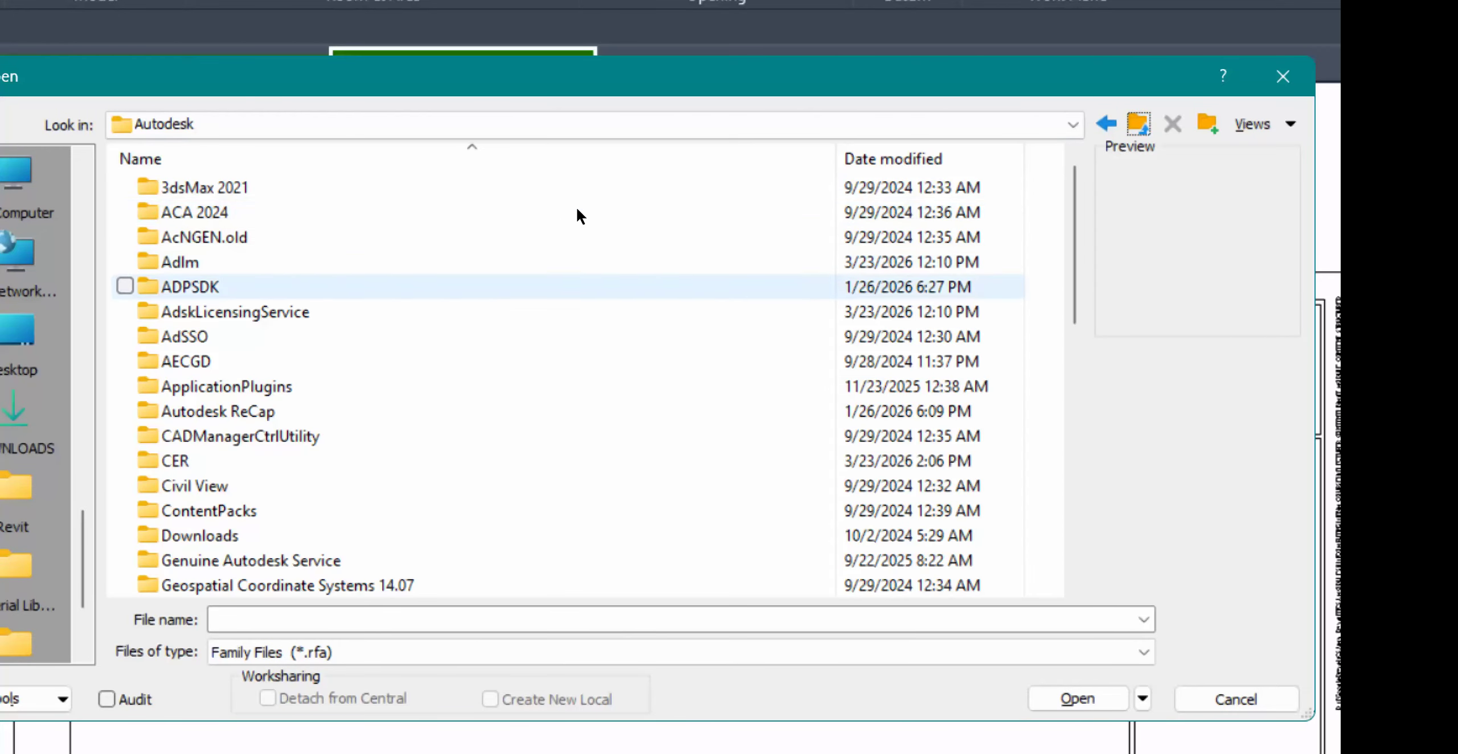
pyautogui.scroll(-6, 595, 193)
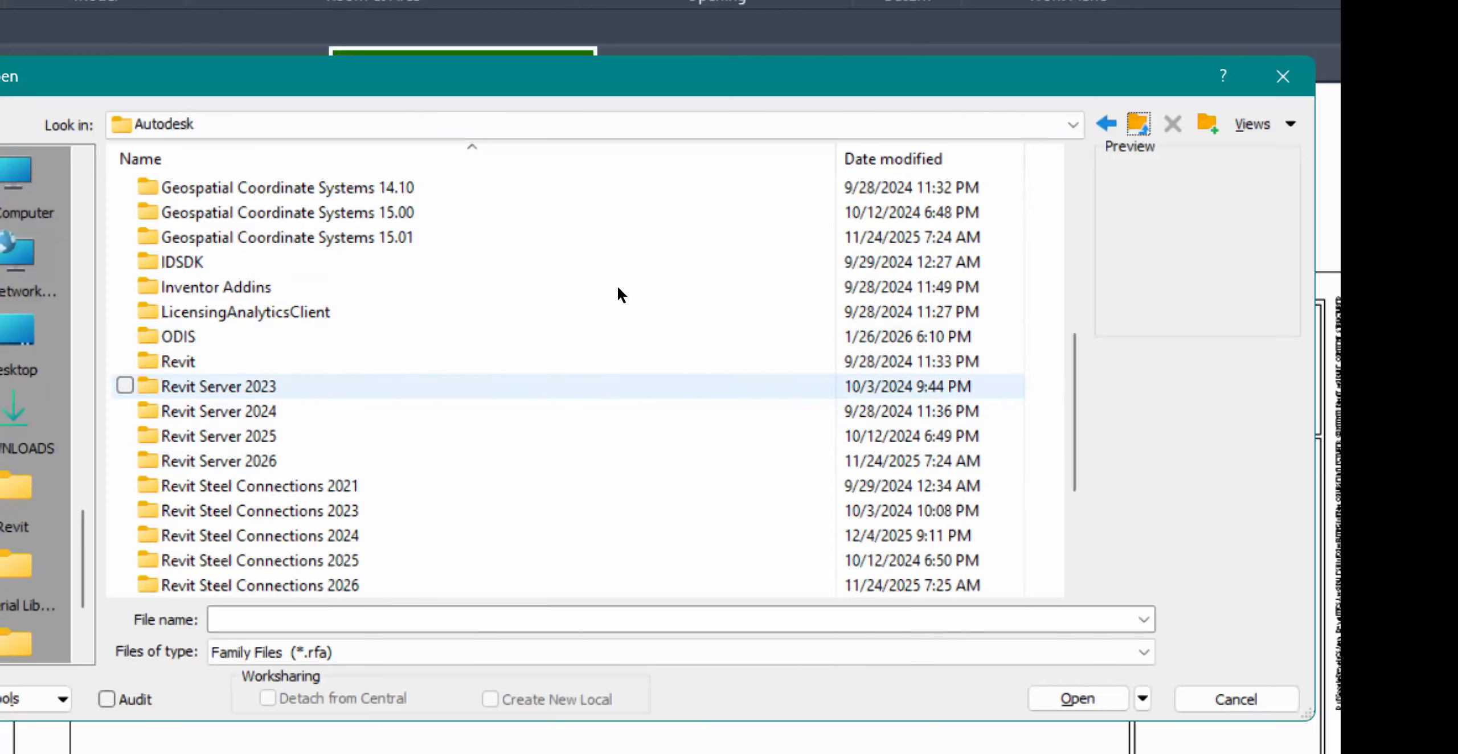
pyautogui.scroll(-3, 619, 299)
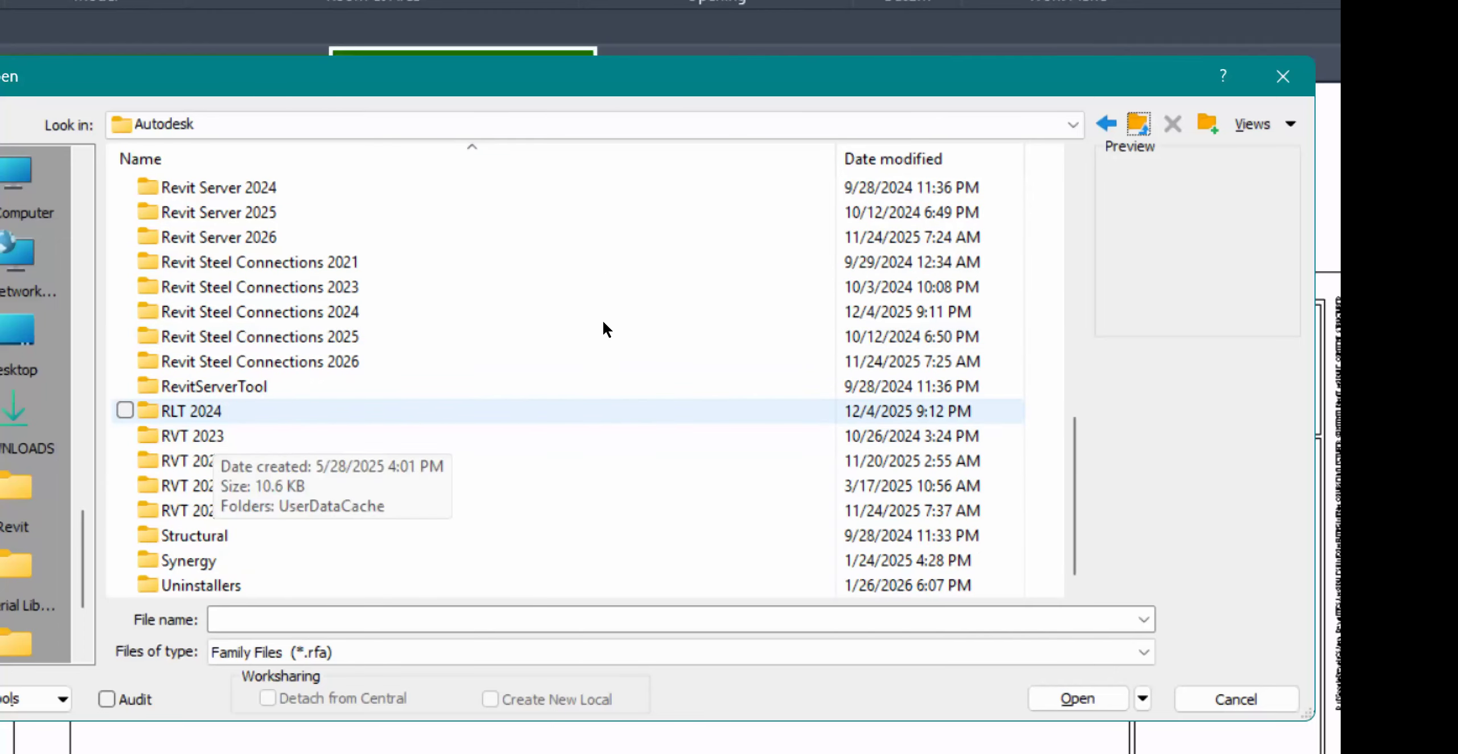
pyautogui.click(216, 436)
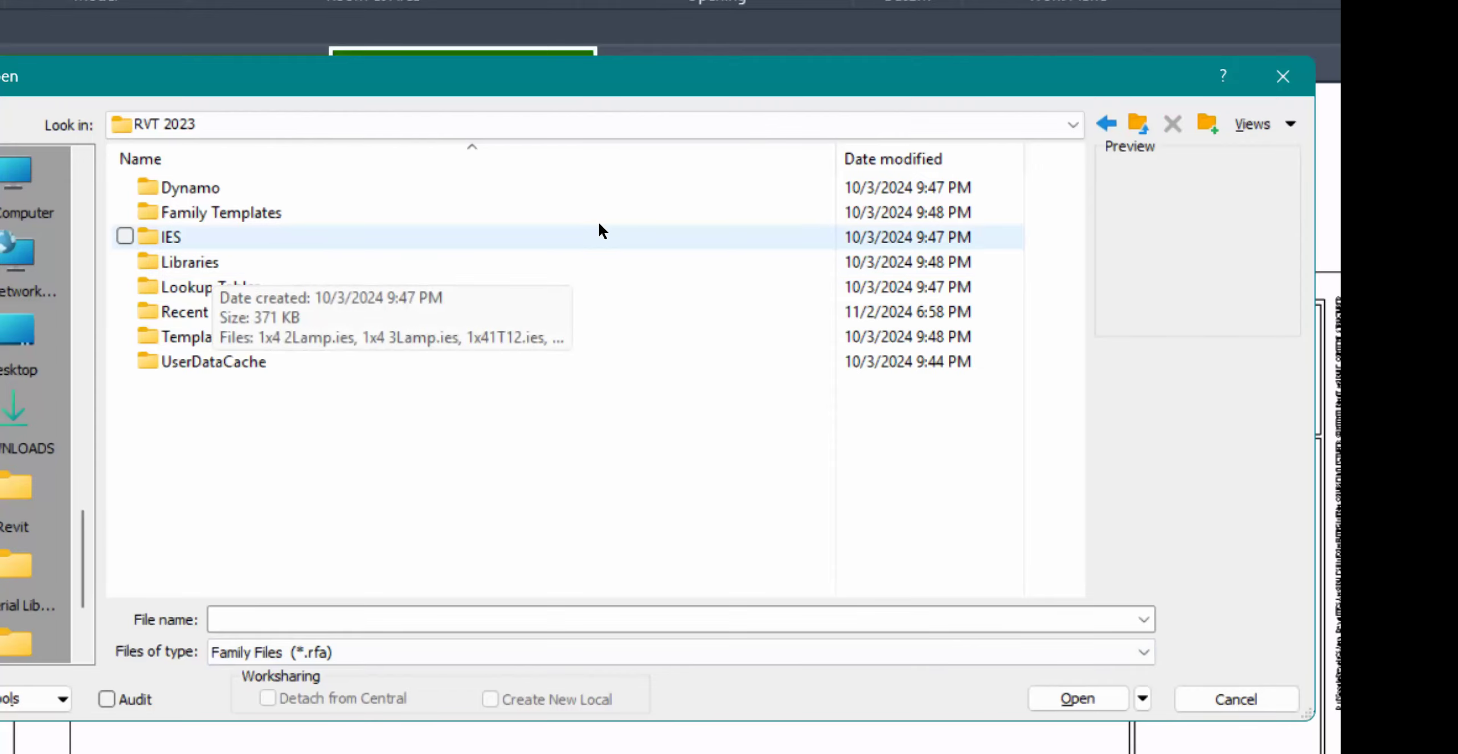
pyautogui.doubleClick(599, 256)
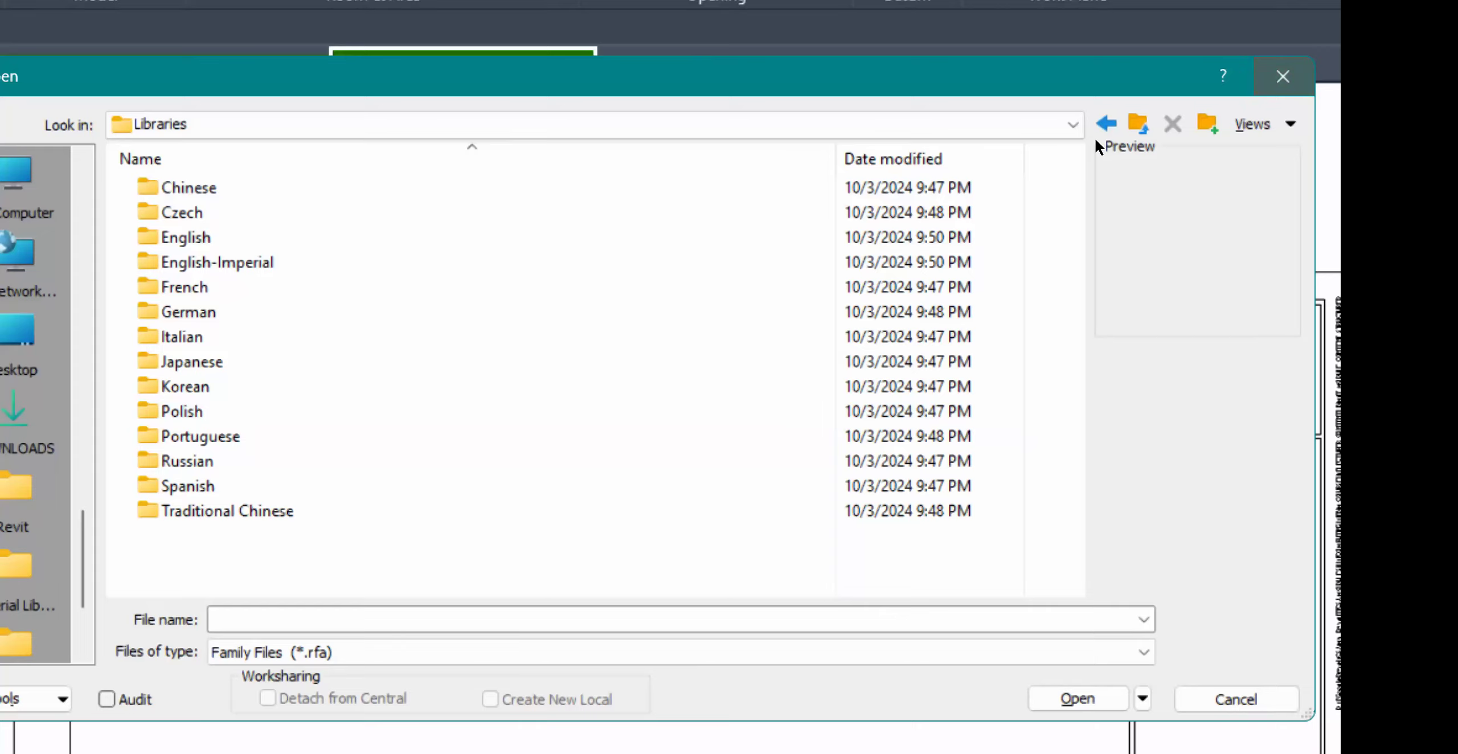
pyautogui.press('BackSpace')
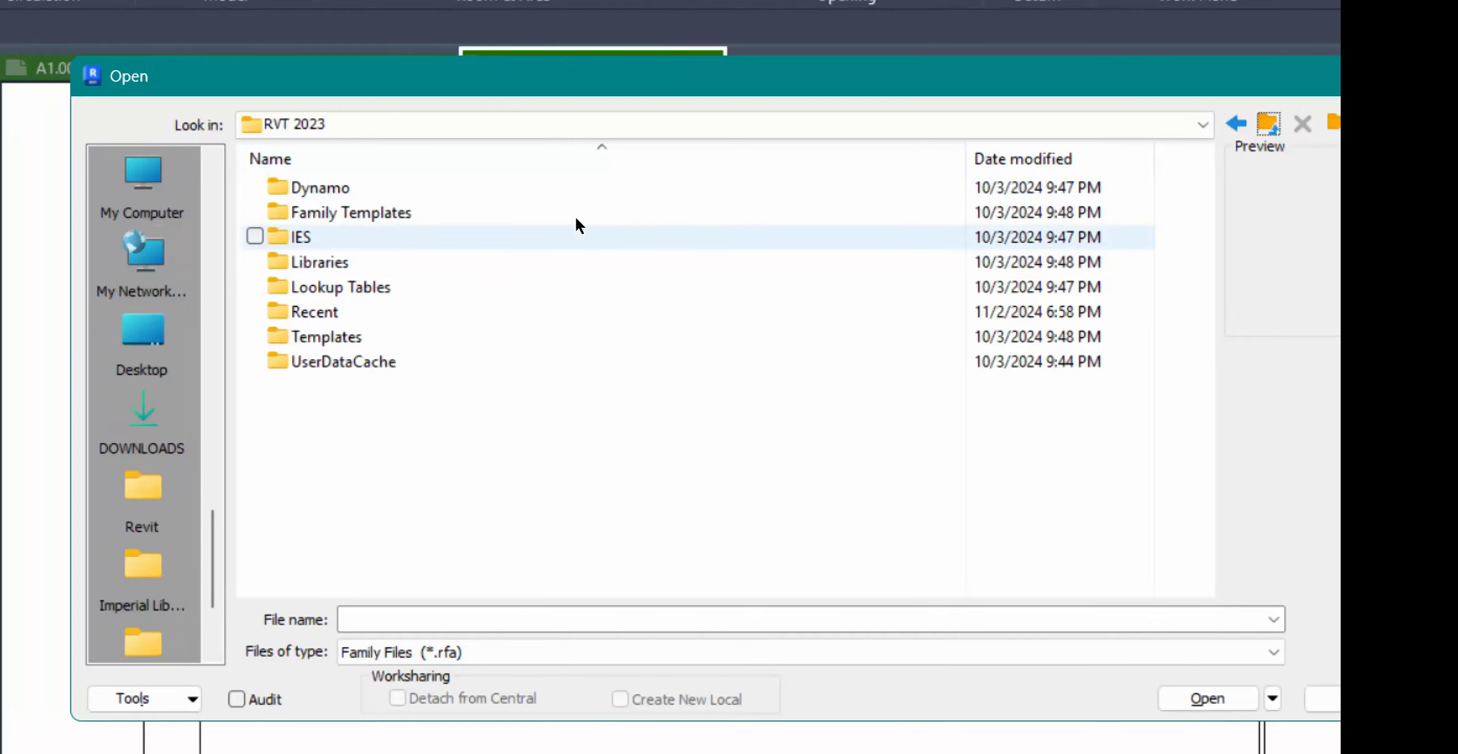
pyautogui.click(581, 219)
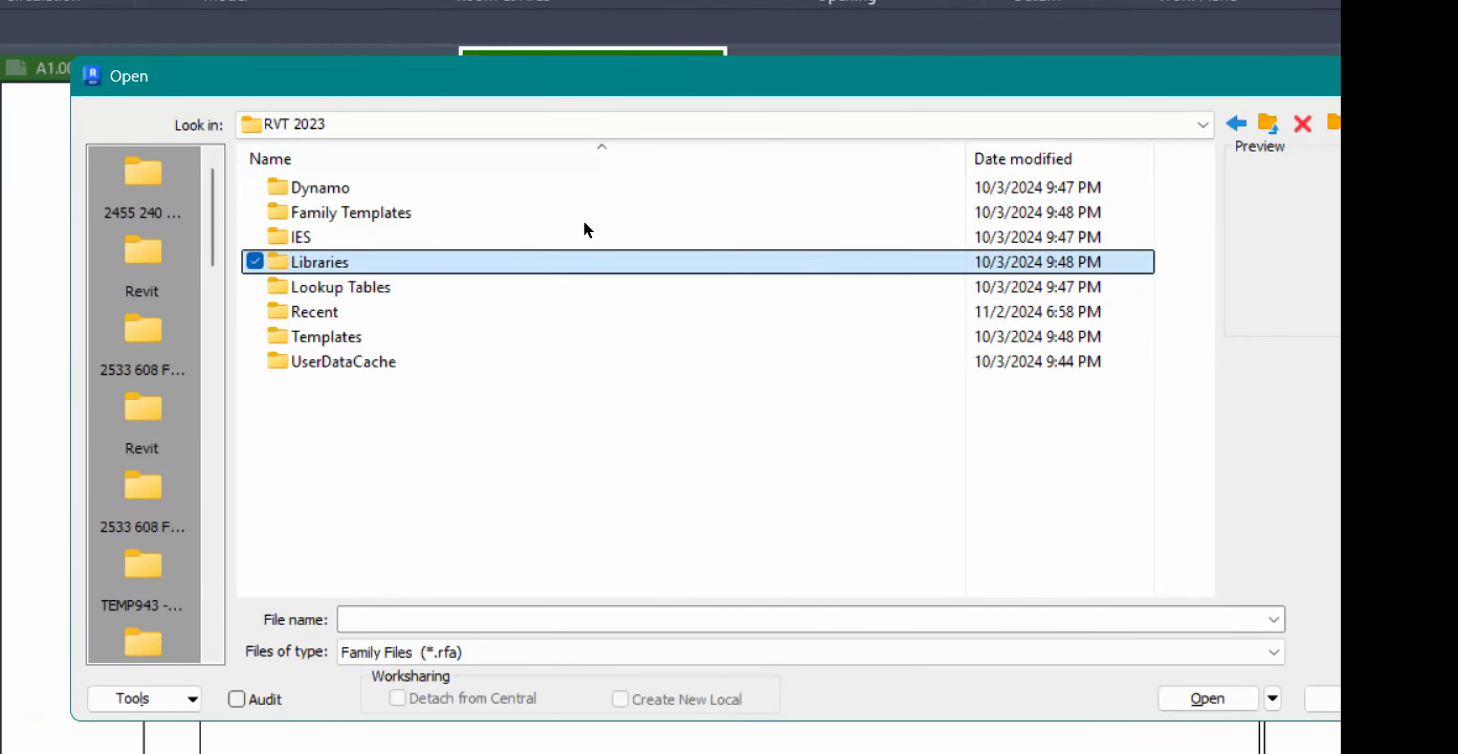
pyautogui.scroll(-10, 496, 255)
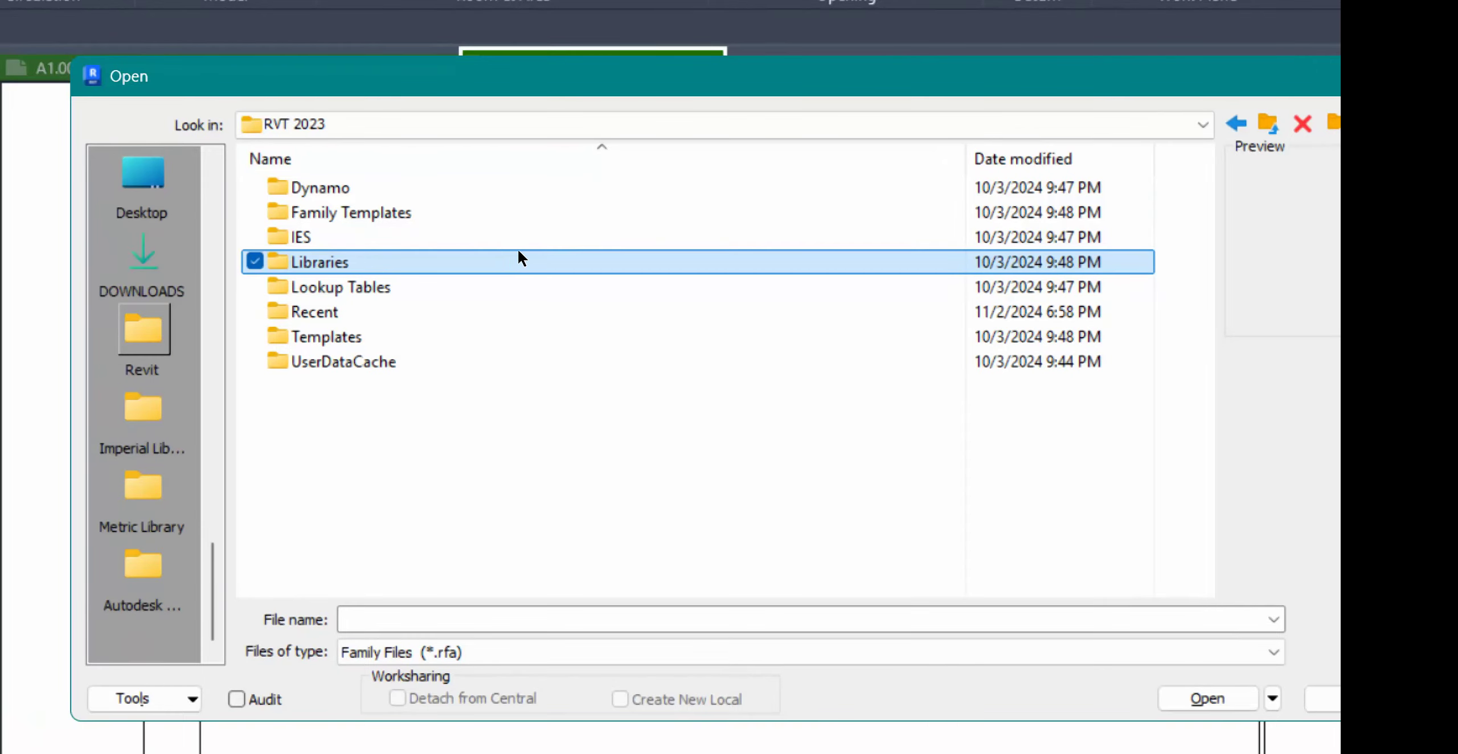
pyautogui.press('Return')
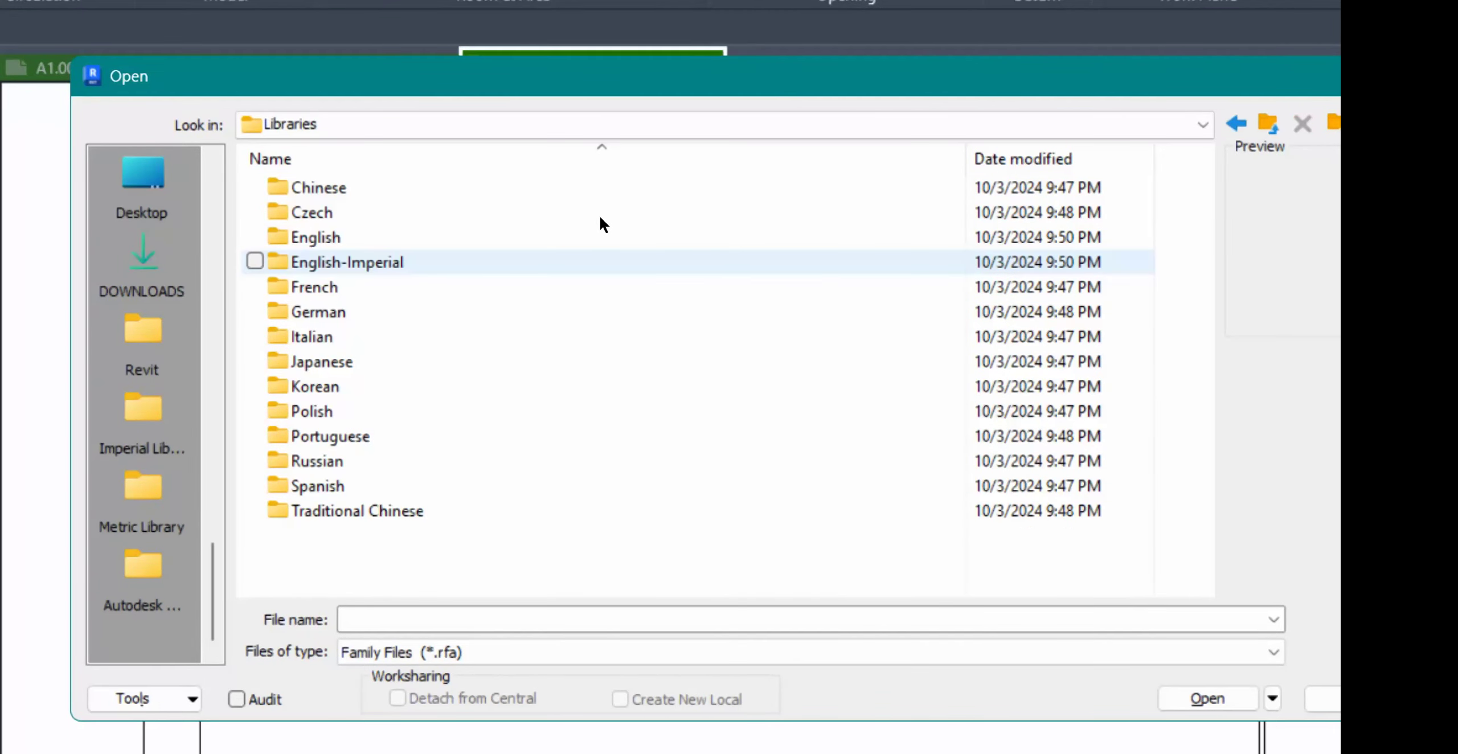
# Pin the English-Imperial folder to the Places bar and cancel the dialog
pyautogui.click(592, 219)
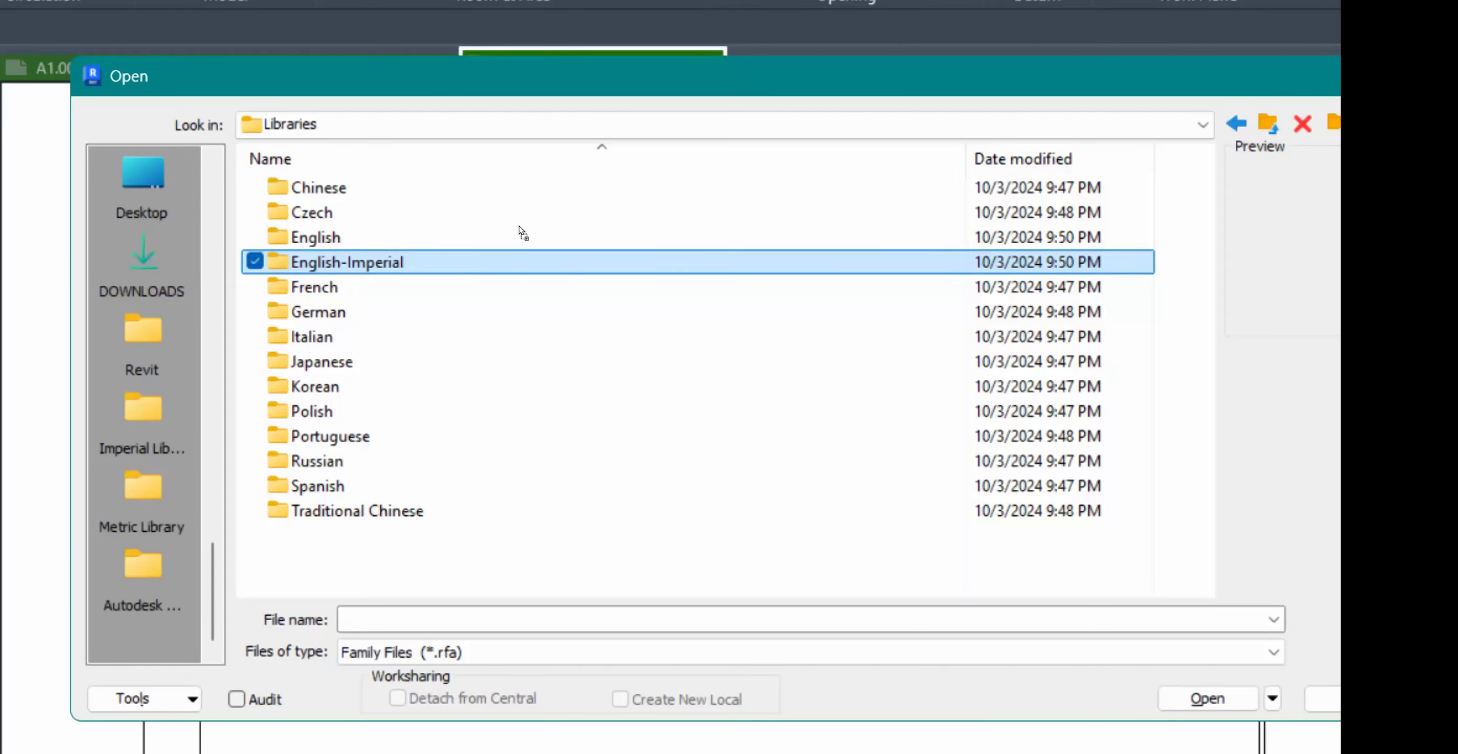
pyautogui.moveTo(513, 229); pyautogui.dragTo(143, 253)
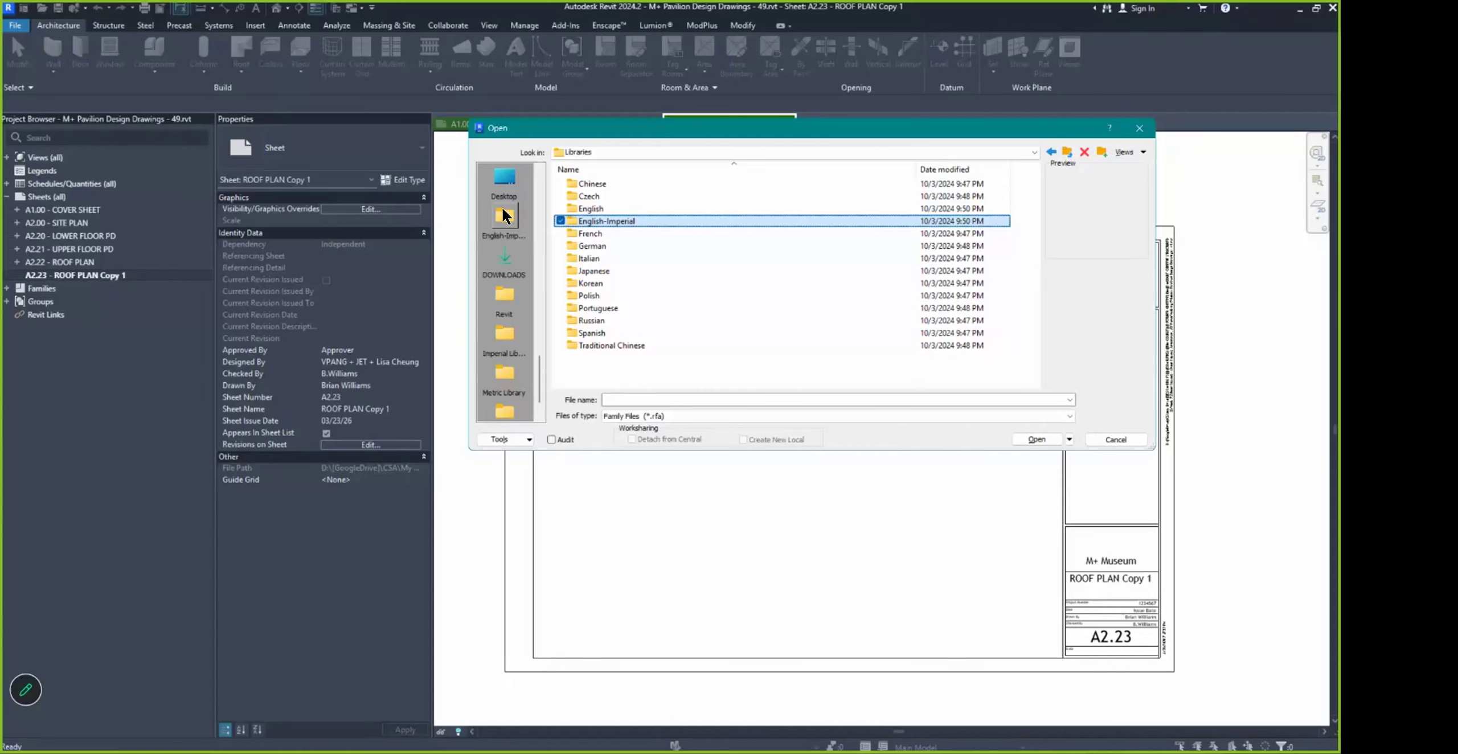
pyautogui.click(1115, 440)
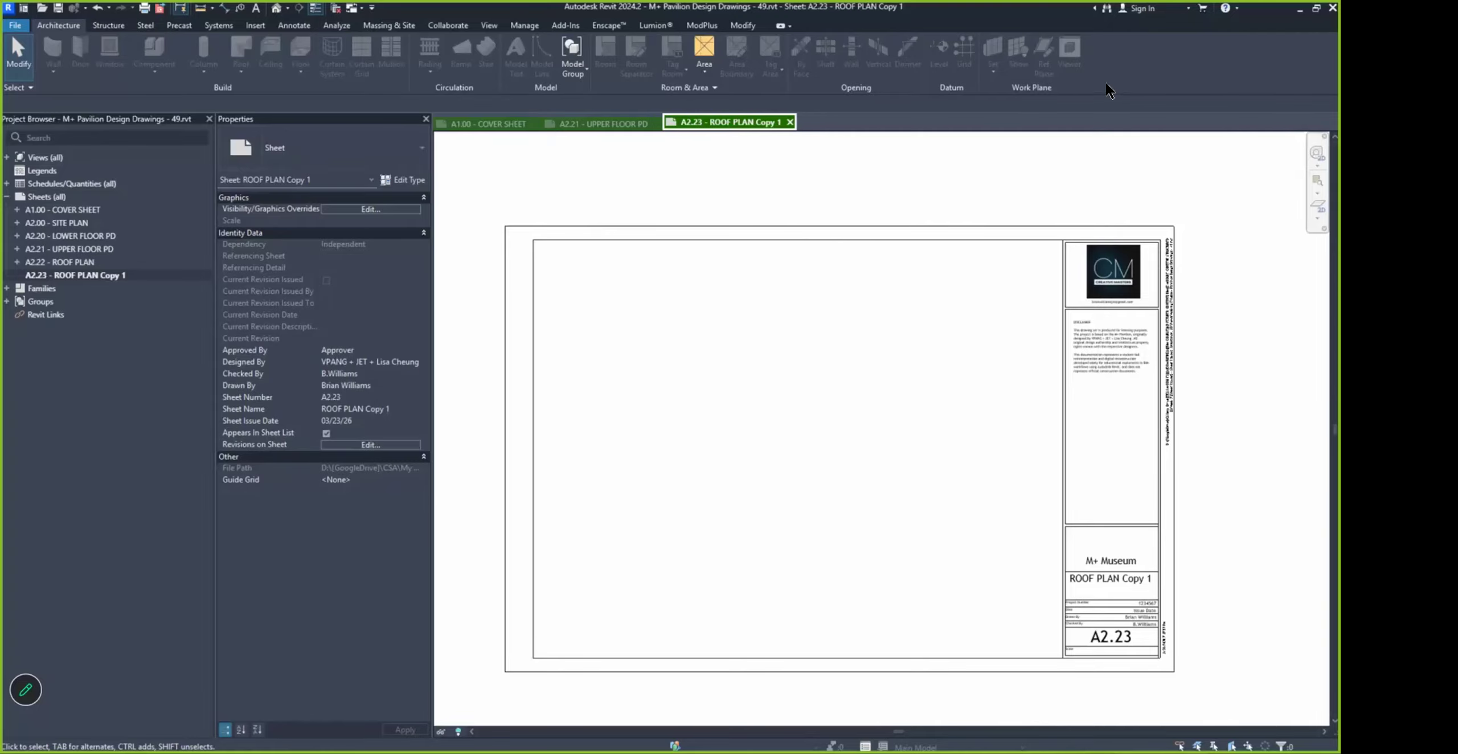
pyautogui.press('super+Tab')
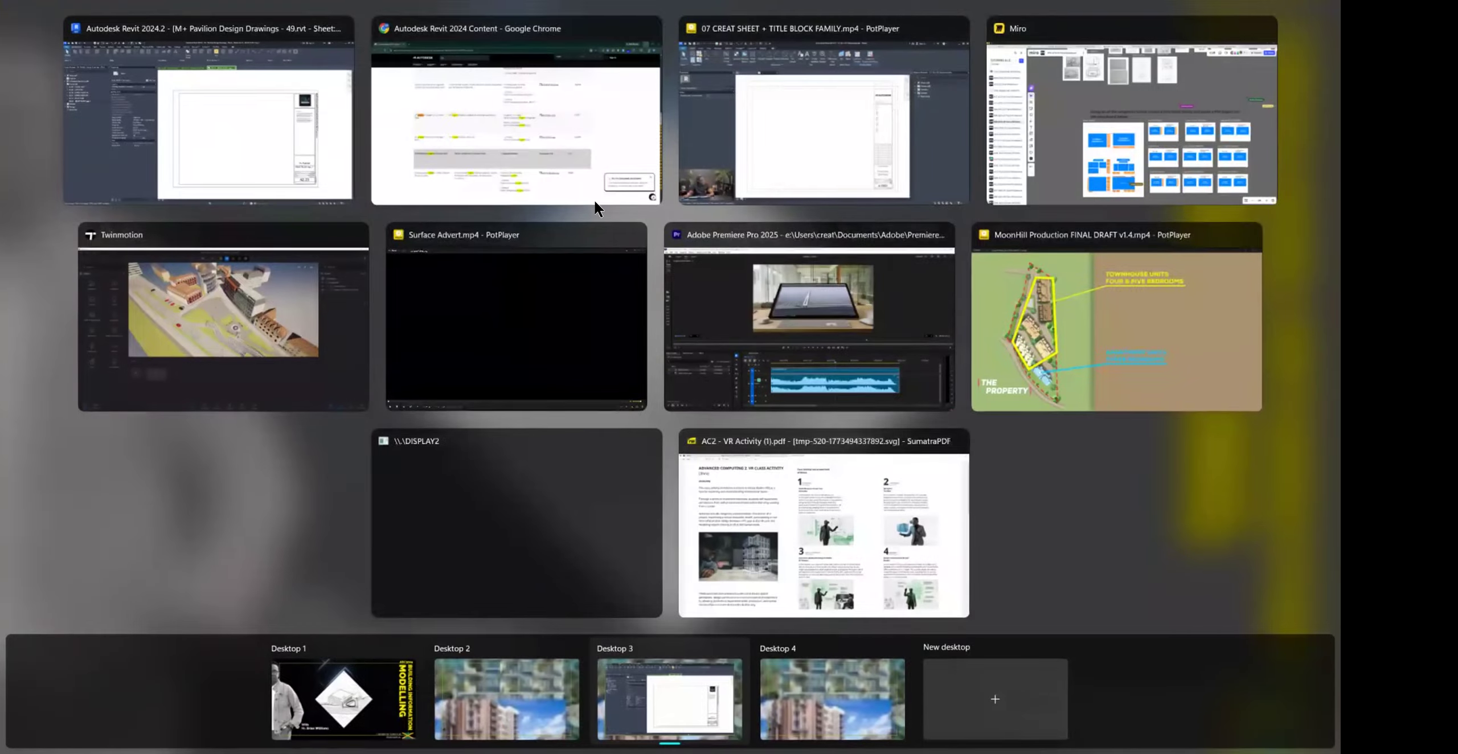
pyautogui.click(585, 161)
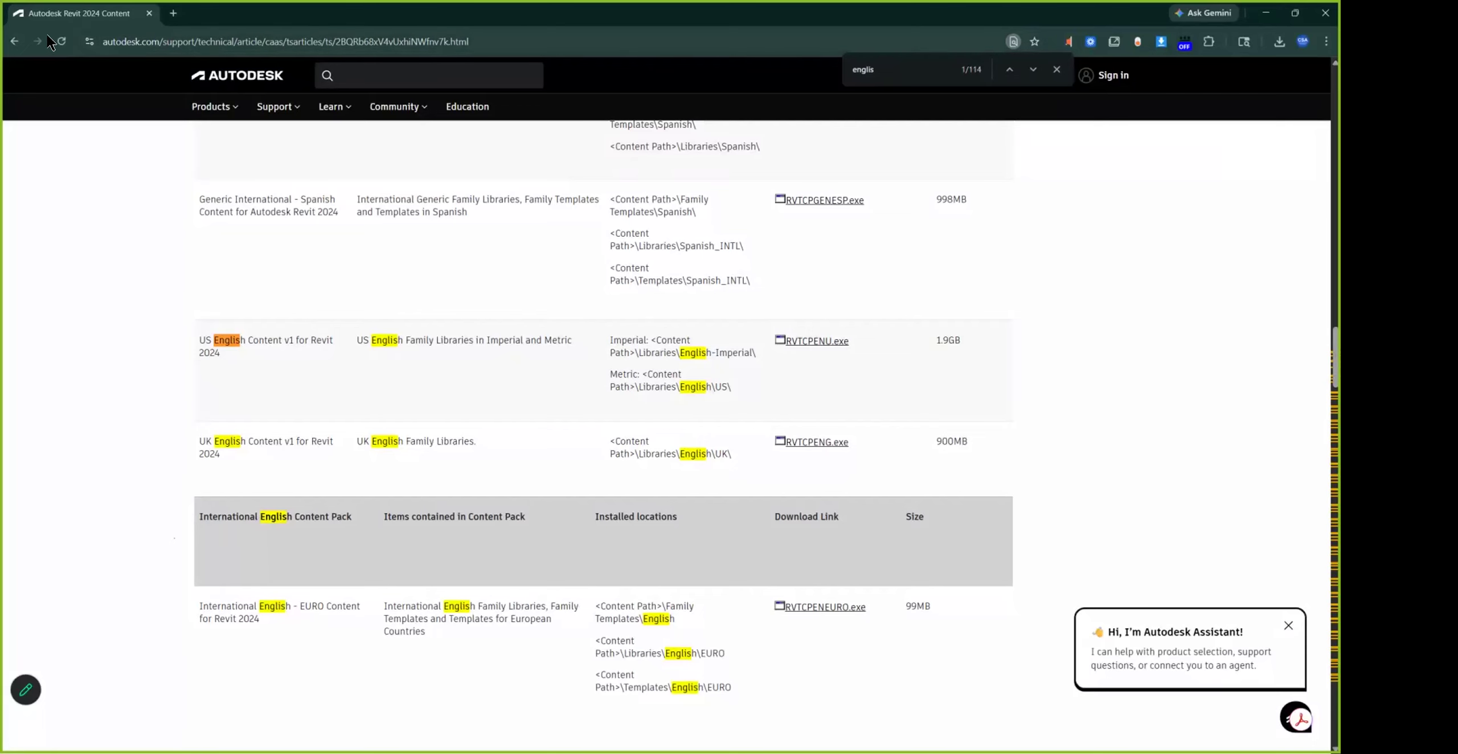
pyautogui.click(14, 41)
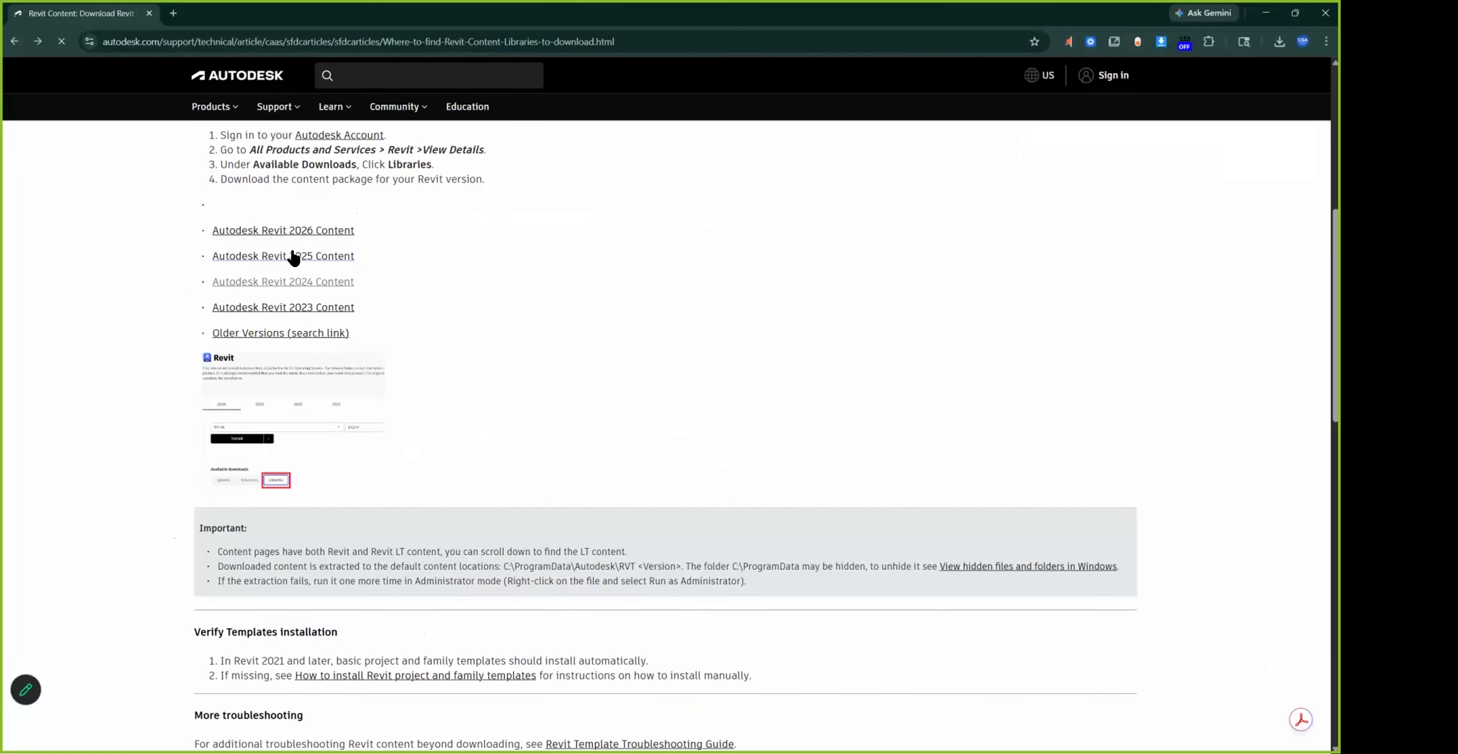
pyautogui.click(294, 256)
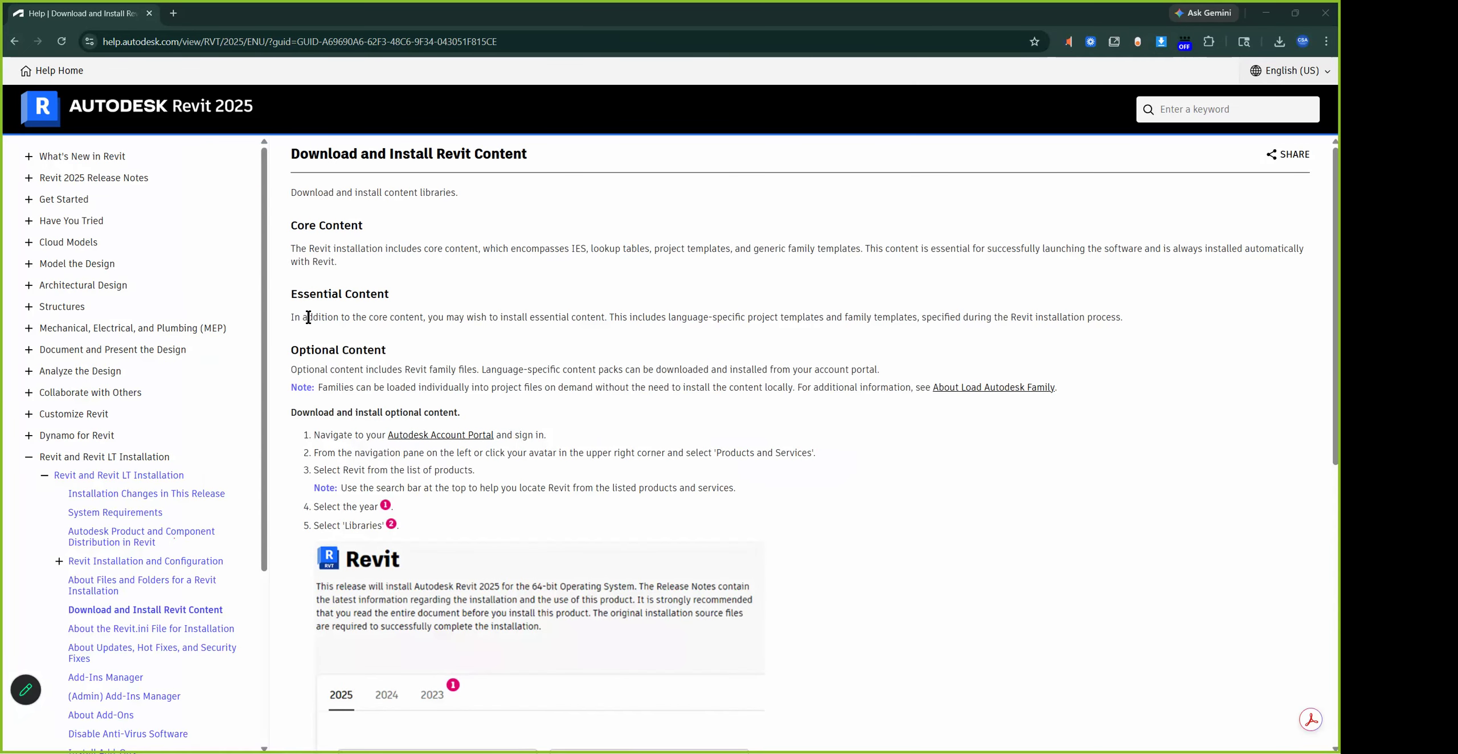
pyautogui.scroll(-3, 355, 467)
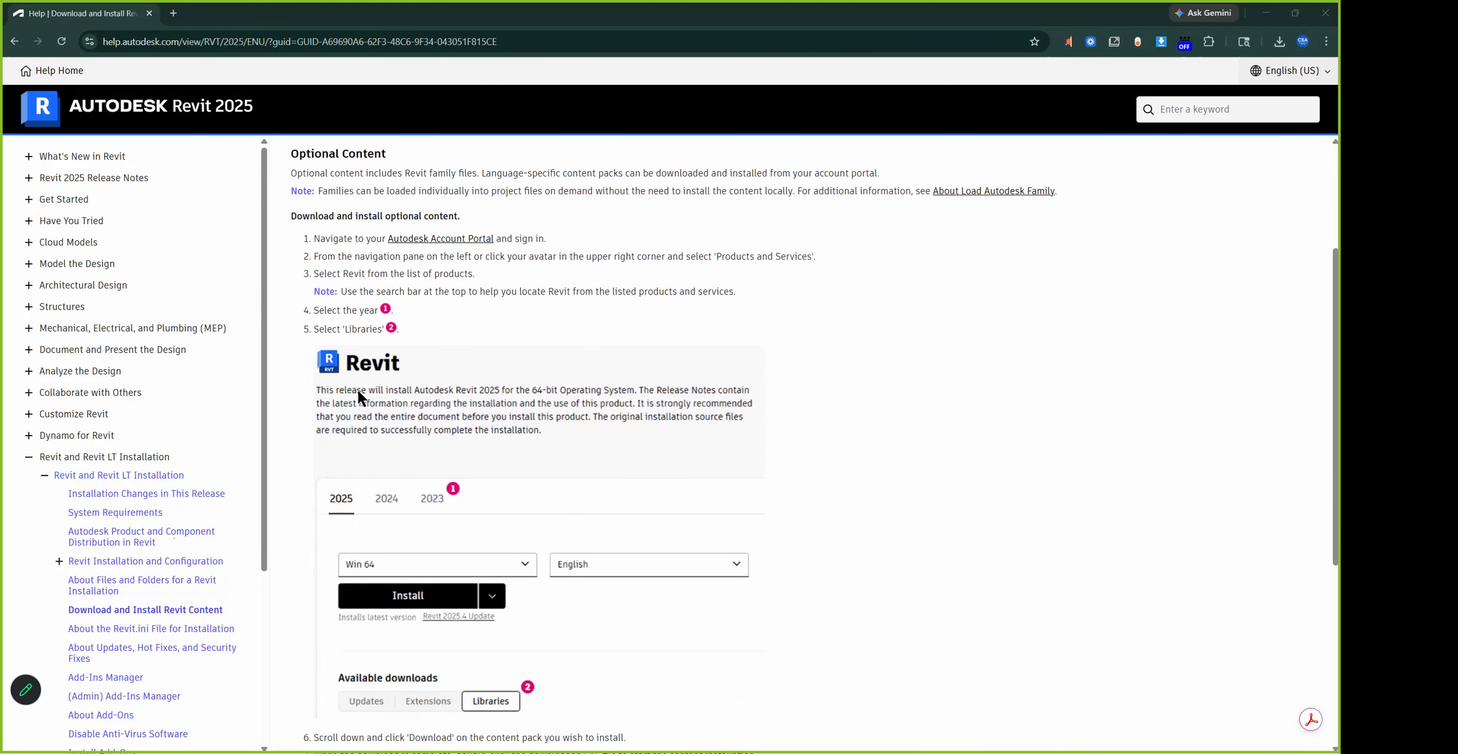
pyautogui.scroll(-3, 388, 389)
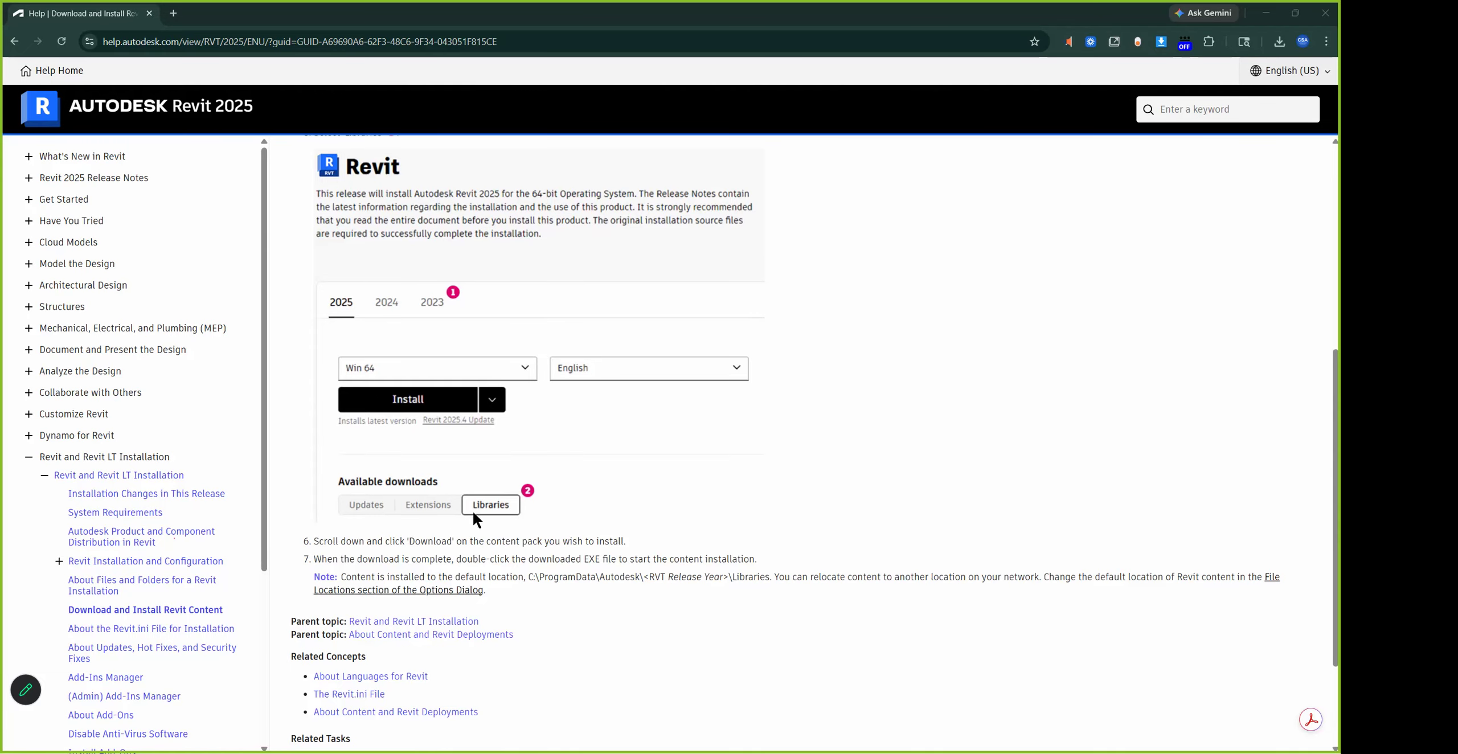
pyautogui.scroll(2, 435, 438)
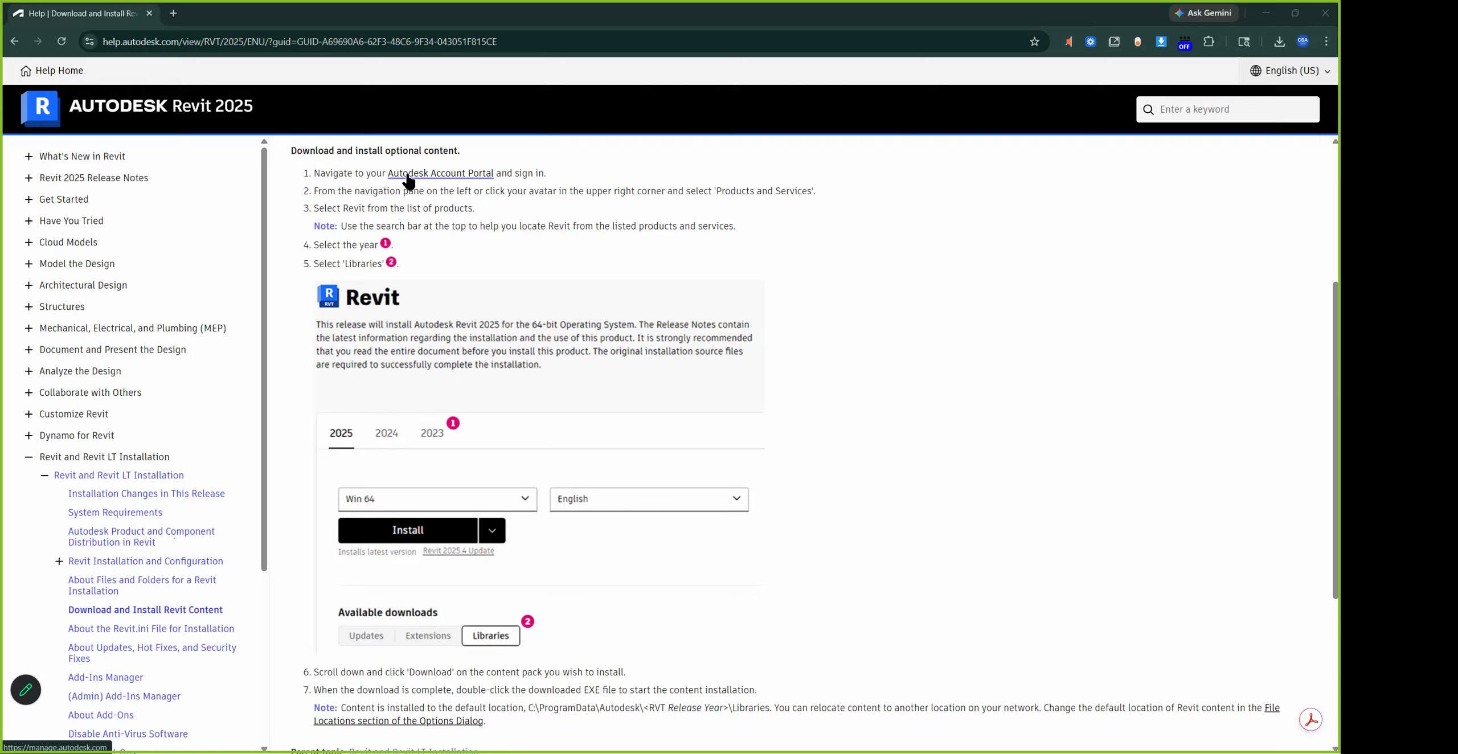
pyautogui.click(15, 41)
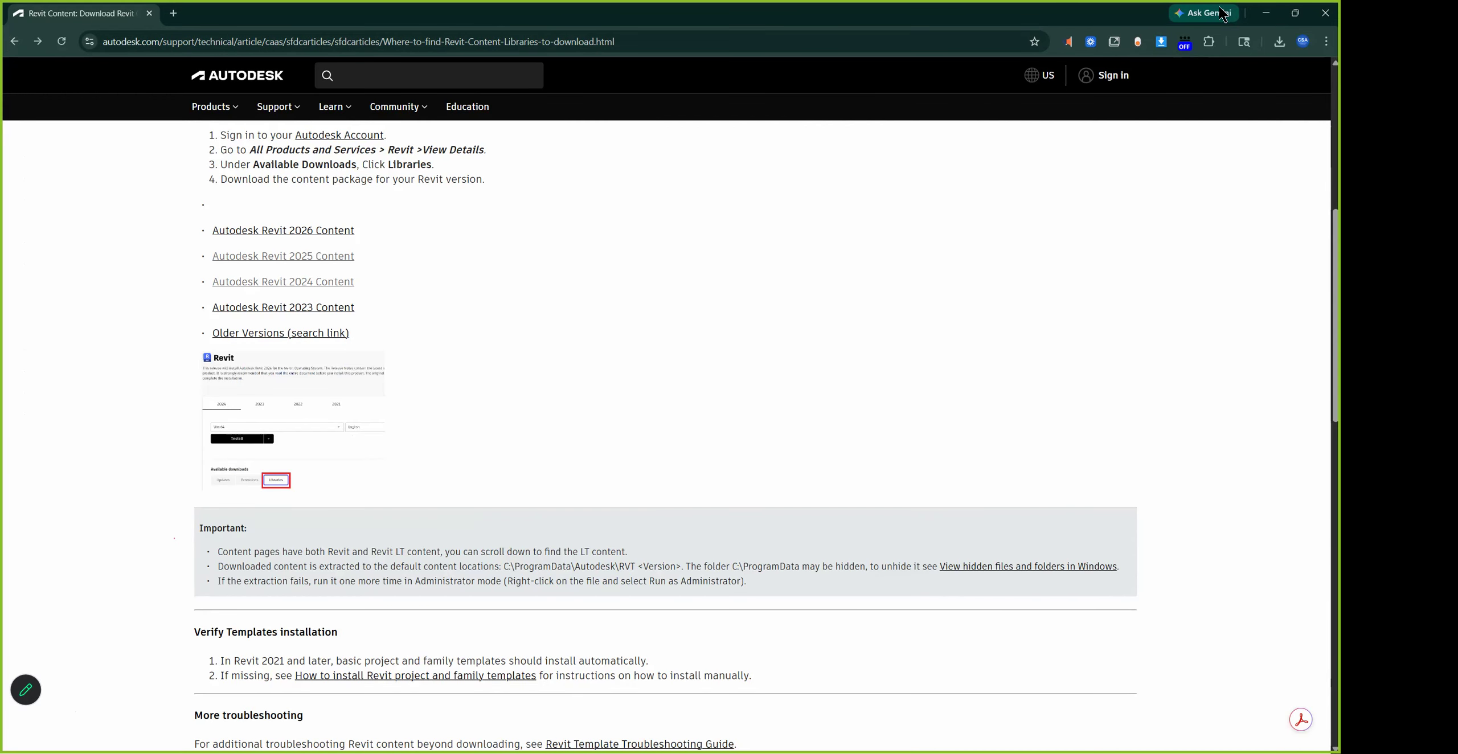
pyautogui.click(1271, 16)
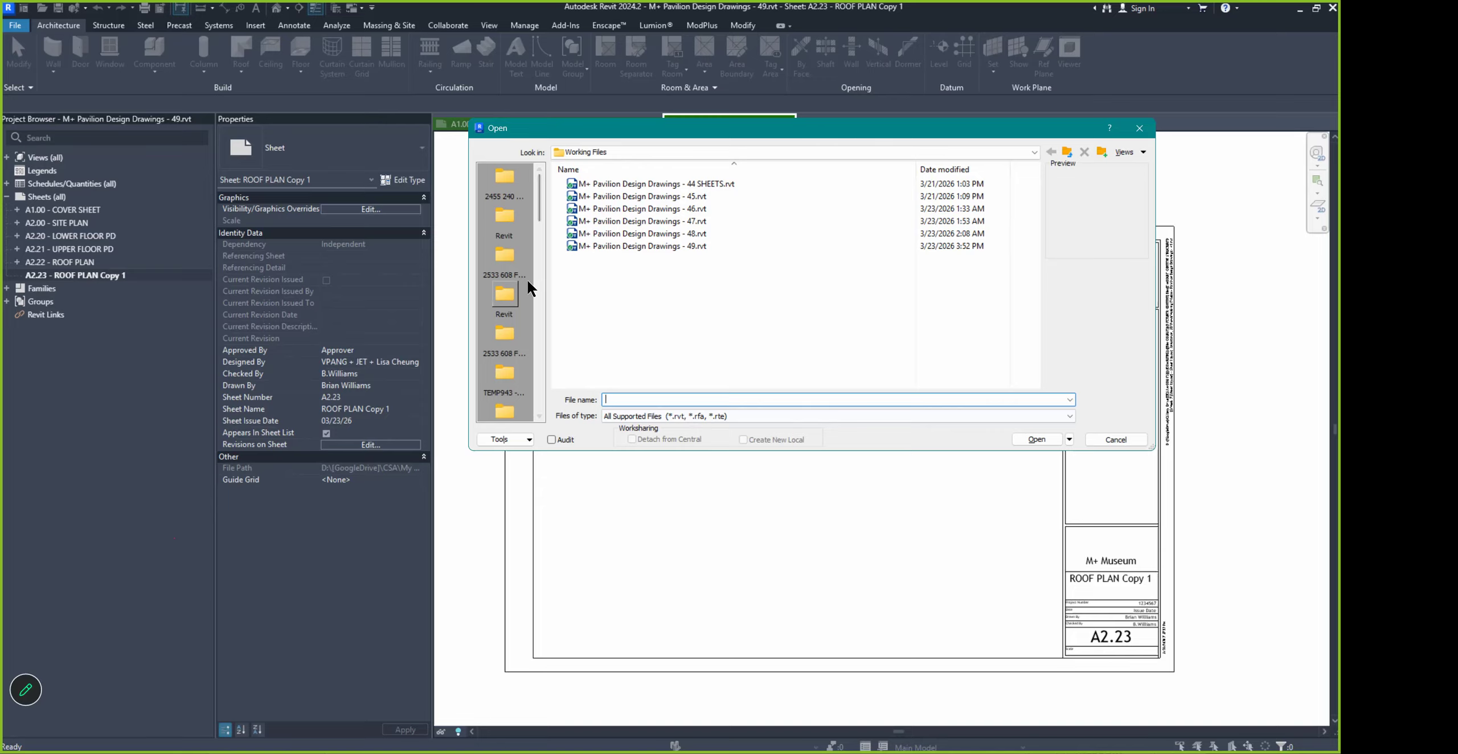
# Dismiss the project Open dialog and reopen File > Open > Family at English-Imperial
pyautogui.scroll(-3, 526, 283)
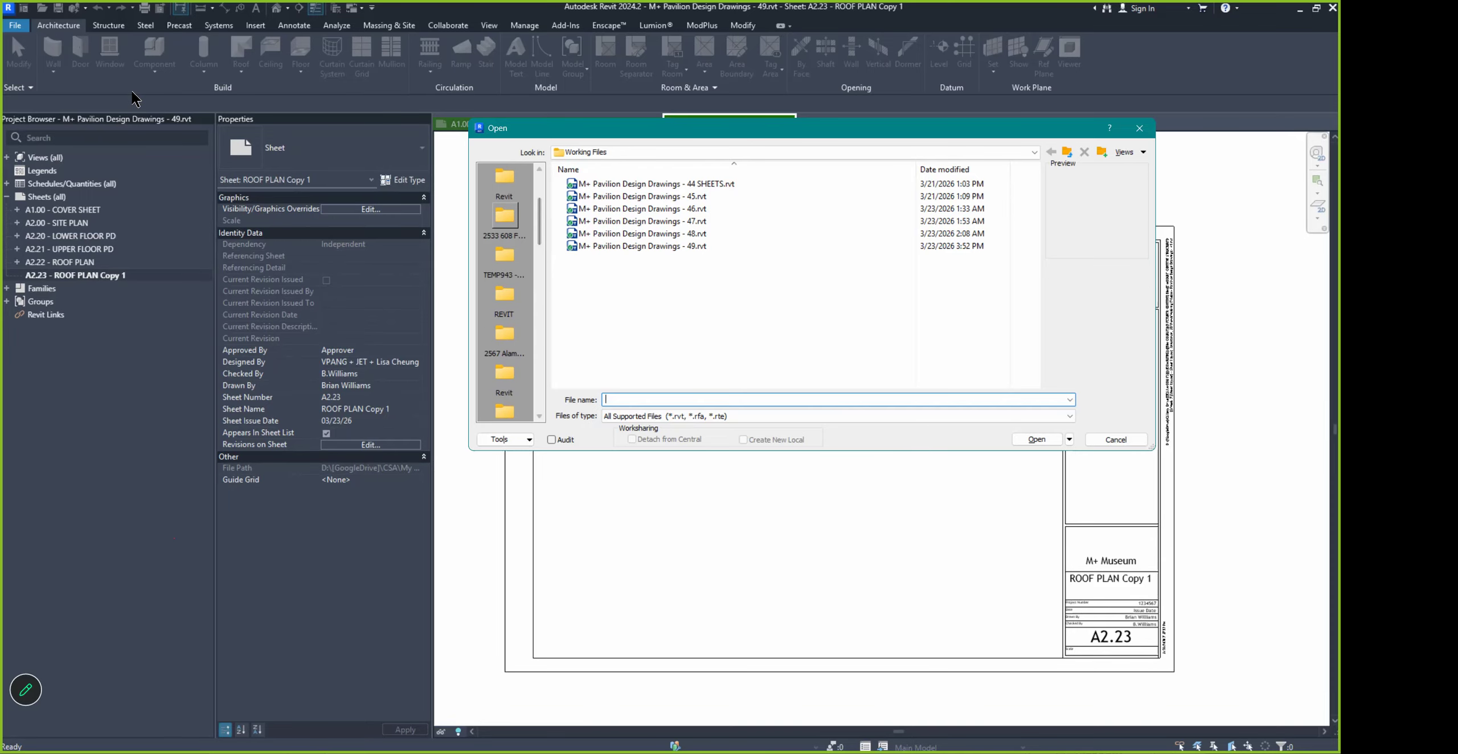
pyautogui.press('Escape')
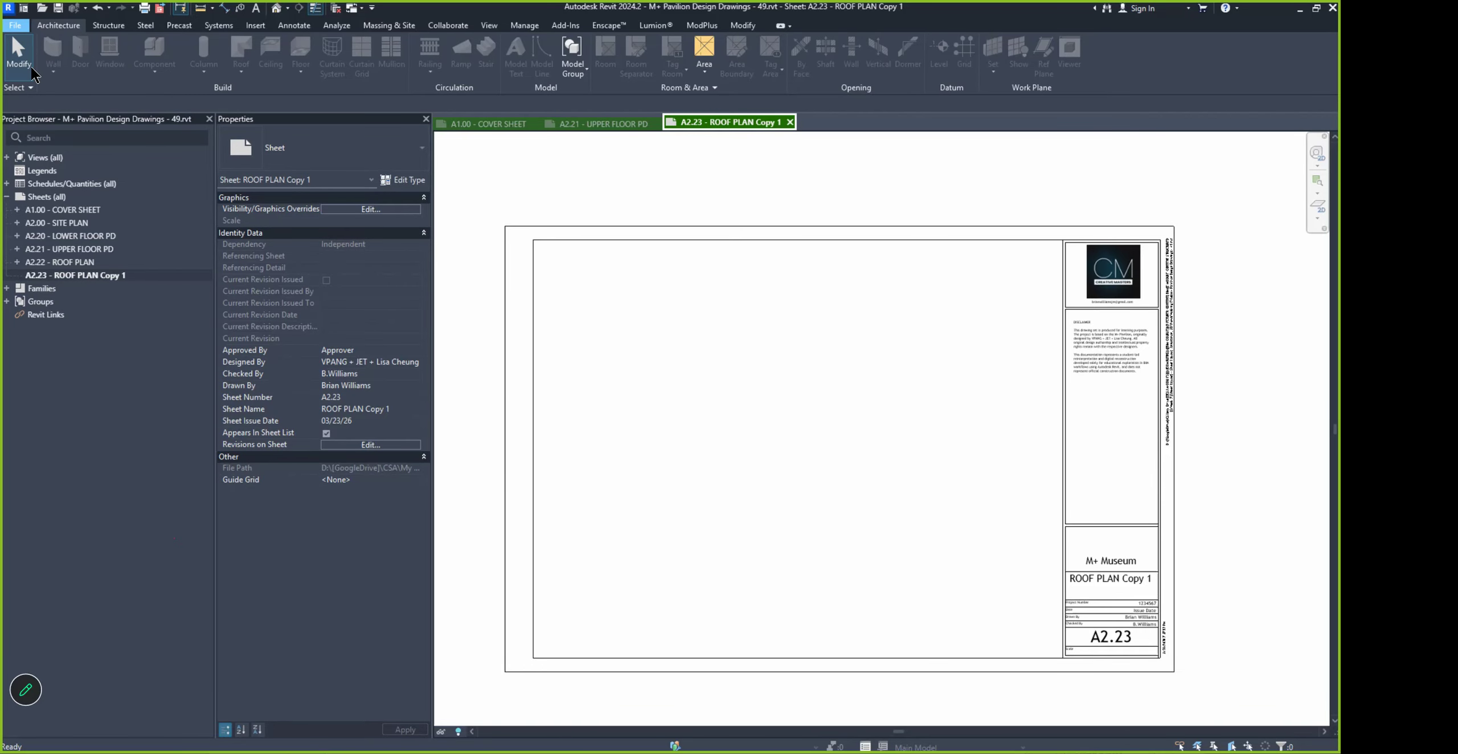
pyautogui.moveTo(32, 68)
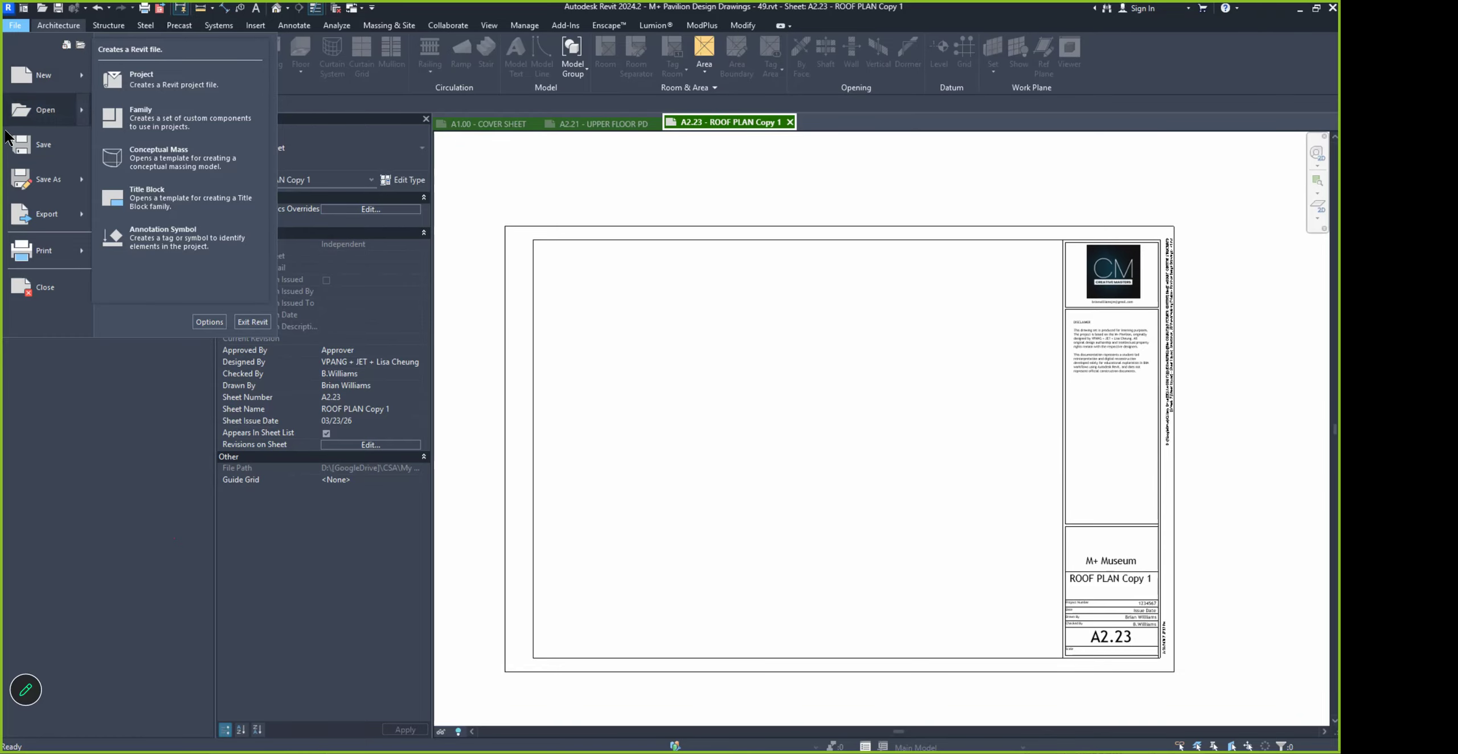
pyautogui.moveTo(57, 109)
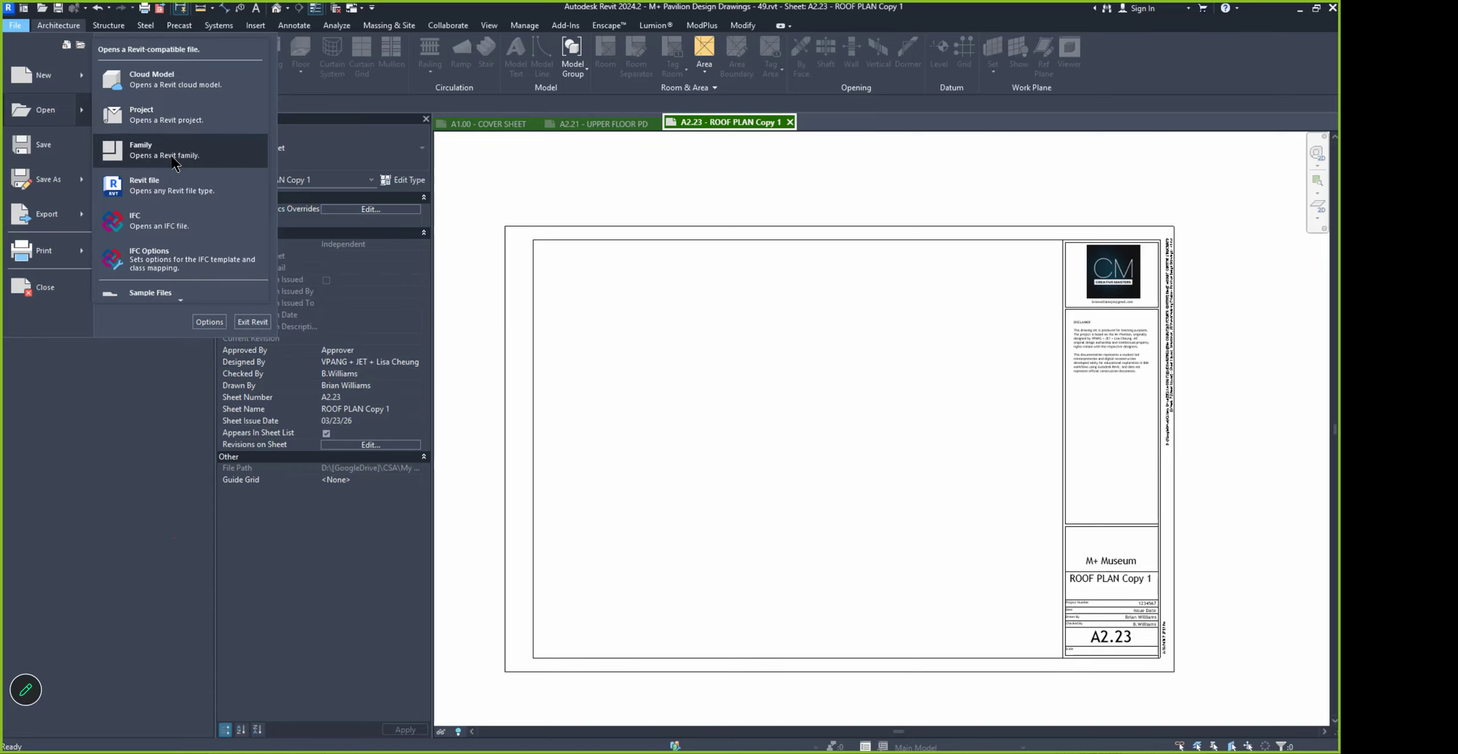
pyautogui.click(172, 160)
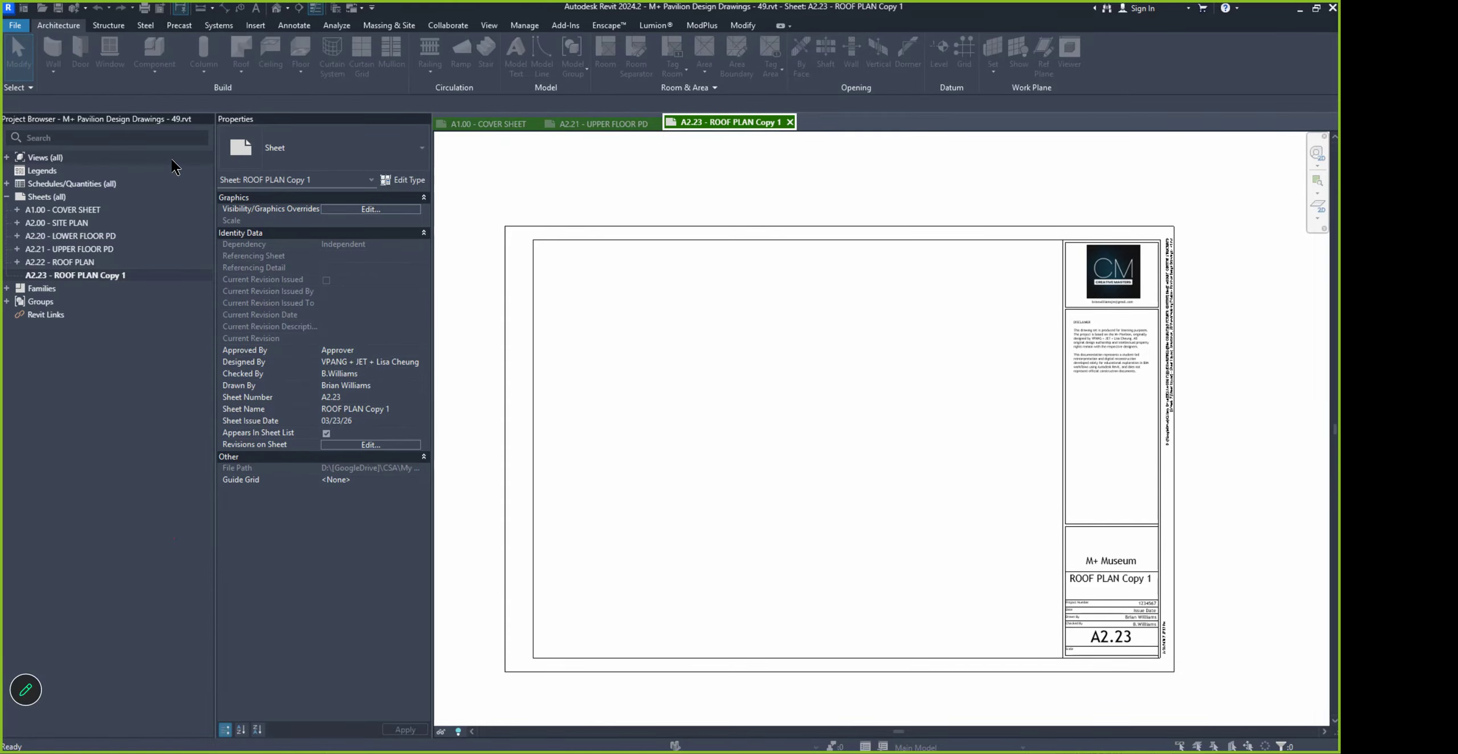
pyautogui.scroll(-7, 635, 327)
pyautogui.scroll(-4, 785, 246)
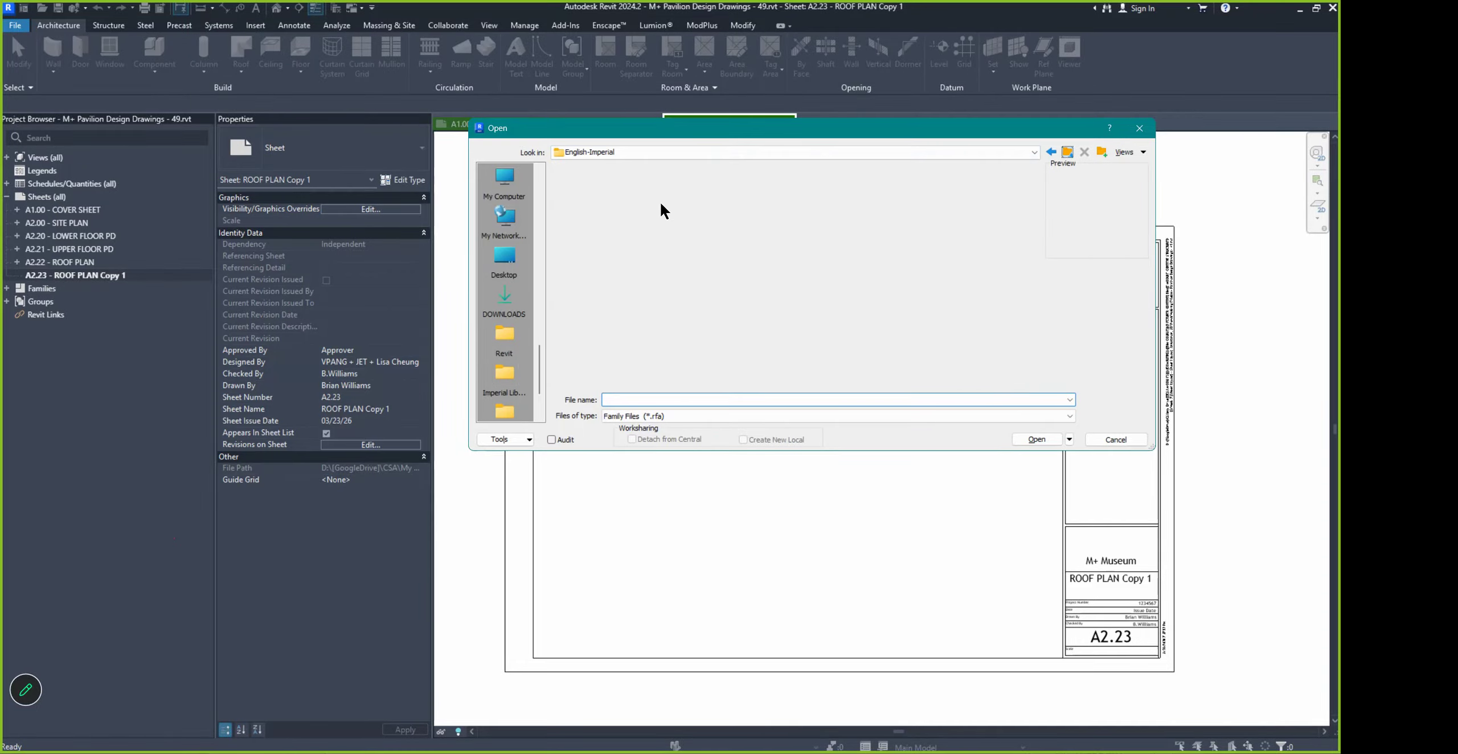
# Browse US (original RVT2024) > Titleblocks and compare the E1 30 x 42 Horizontal and Cover families
pyautogui.doubleClick(584, 195)
pyautogui.scroll(-7, 621, 301)
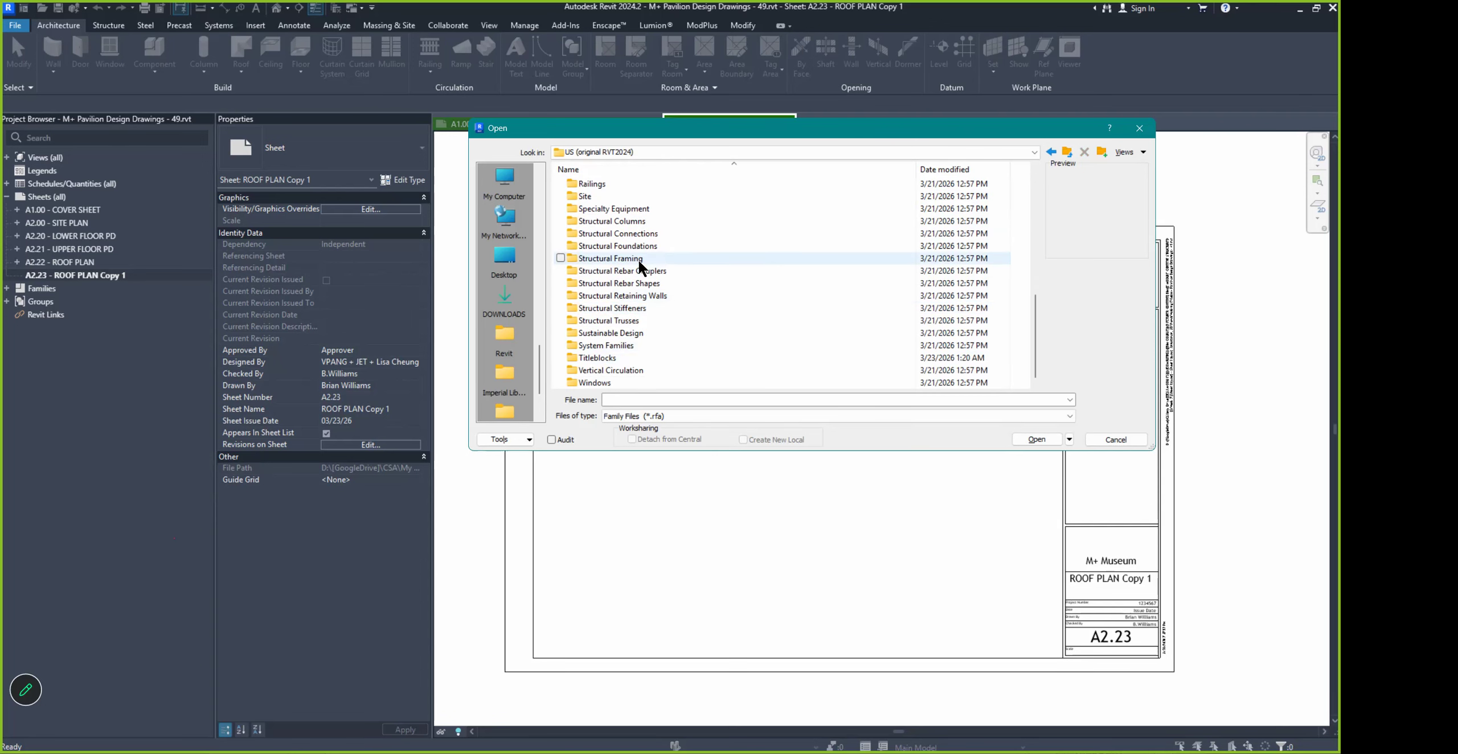
pyautogui.doubleClick(623, 340)
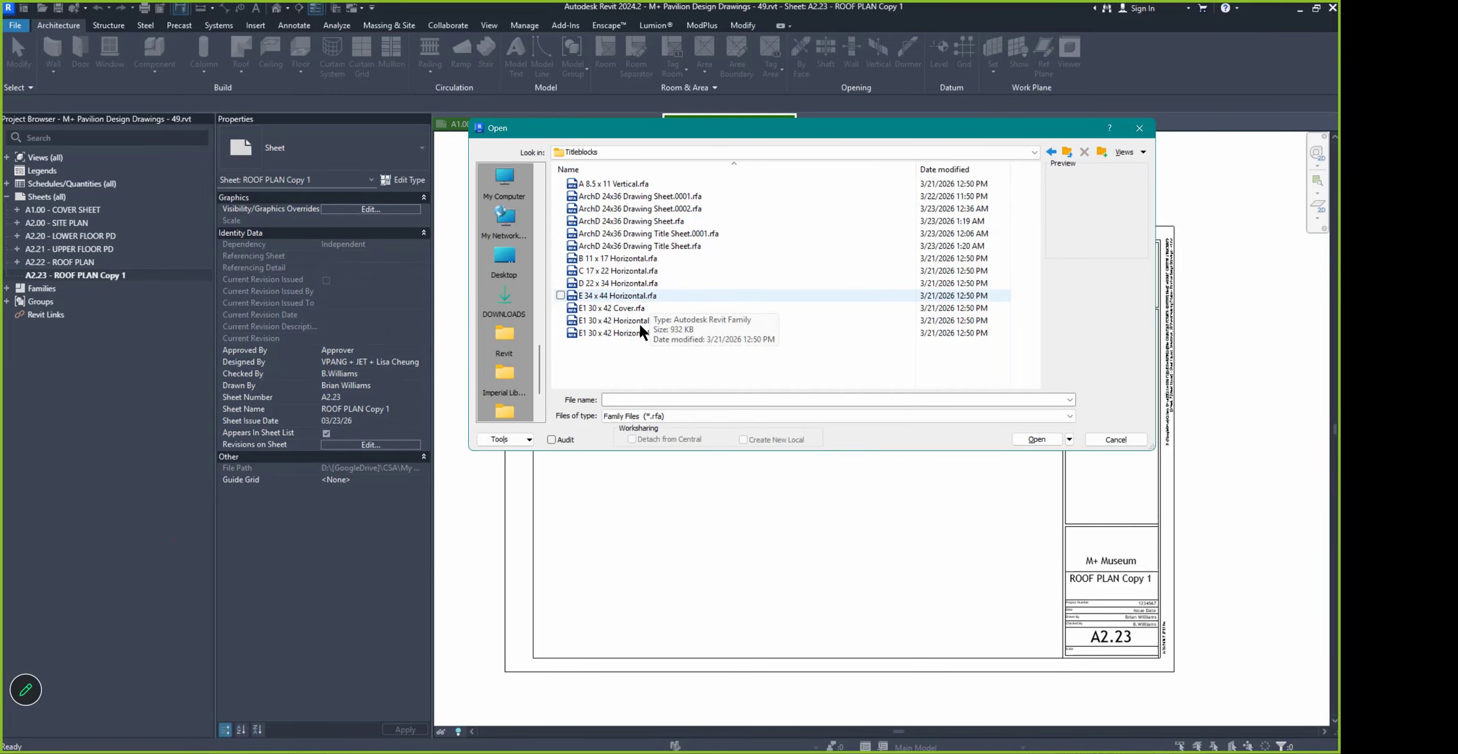
pyautogui.click(616, 332)
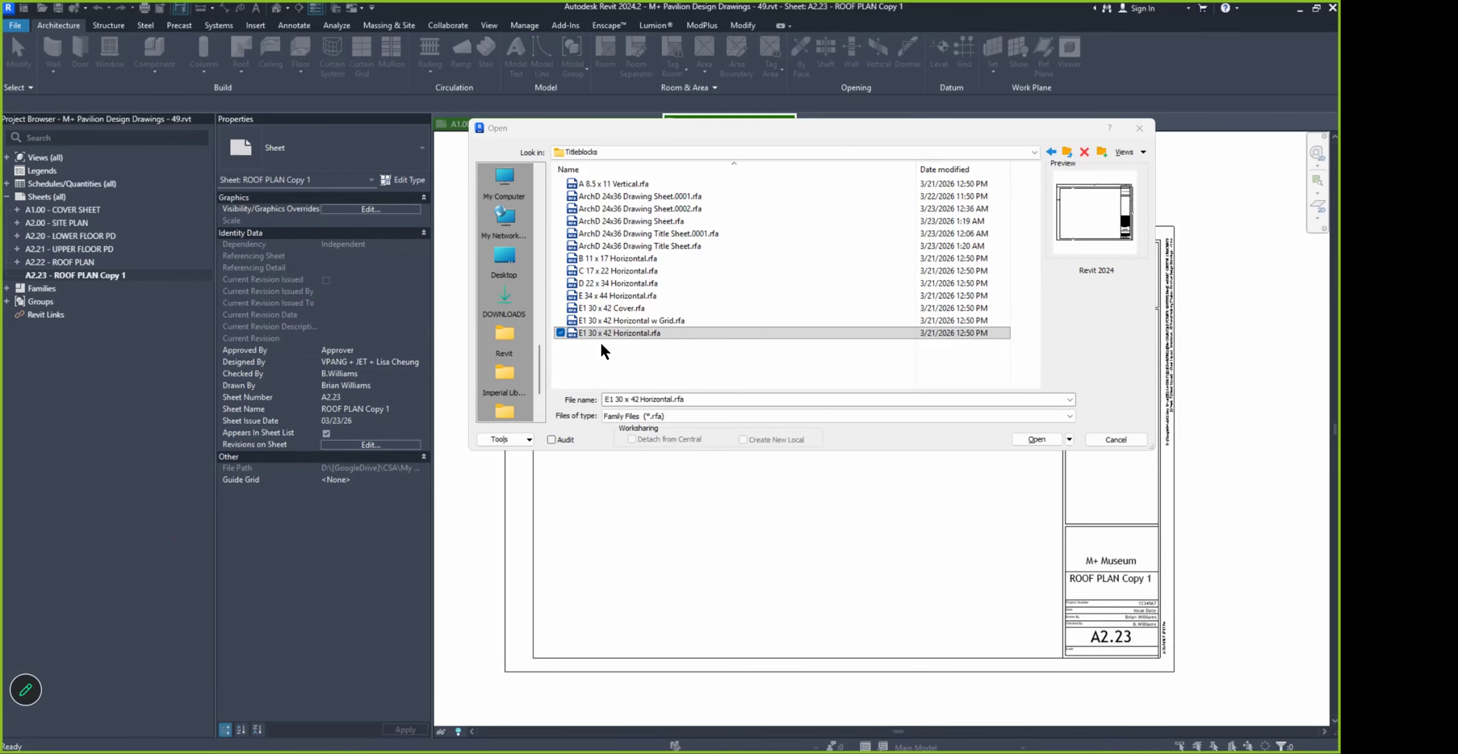
pyautogui.click(628, 310)
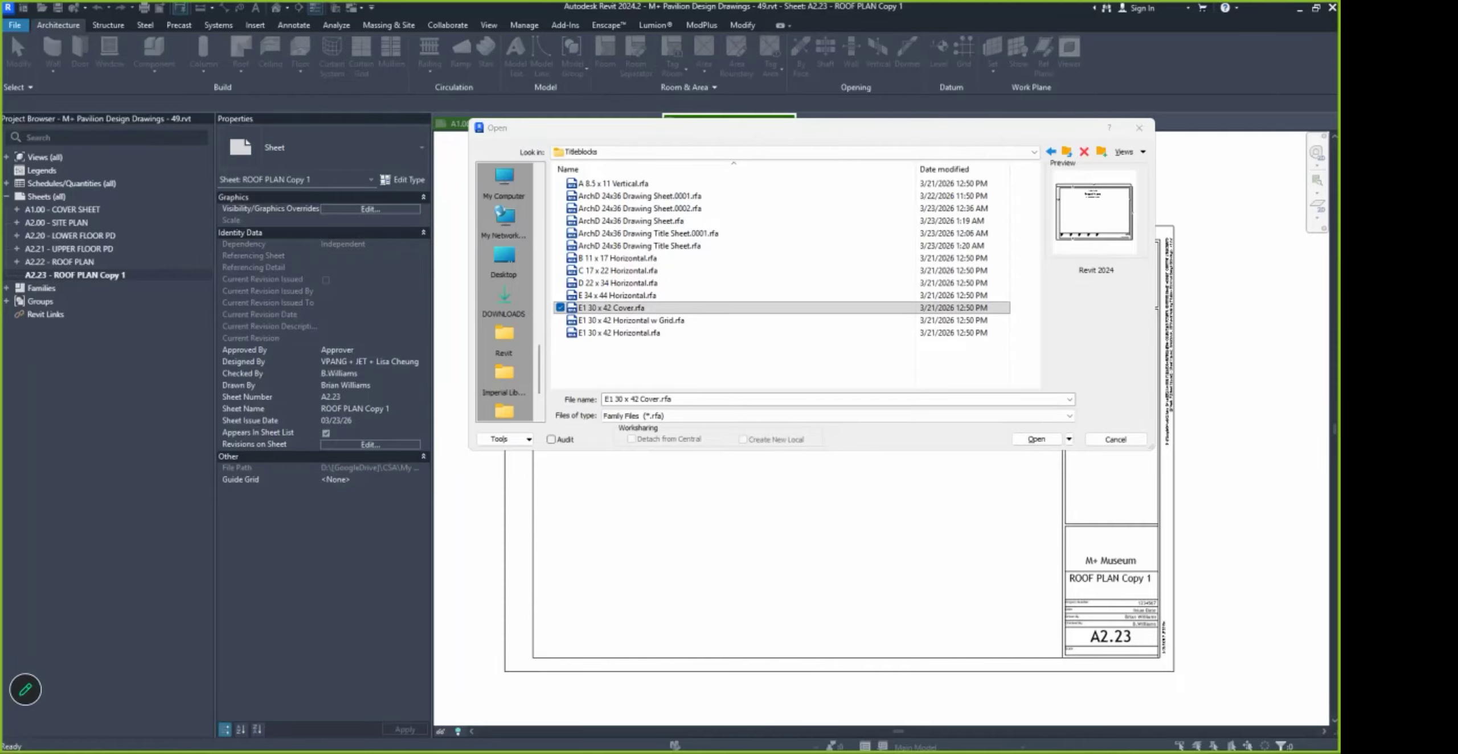
pyautogui.click(1111, 282)
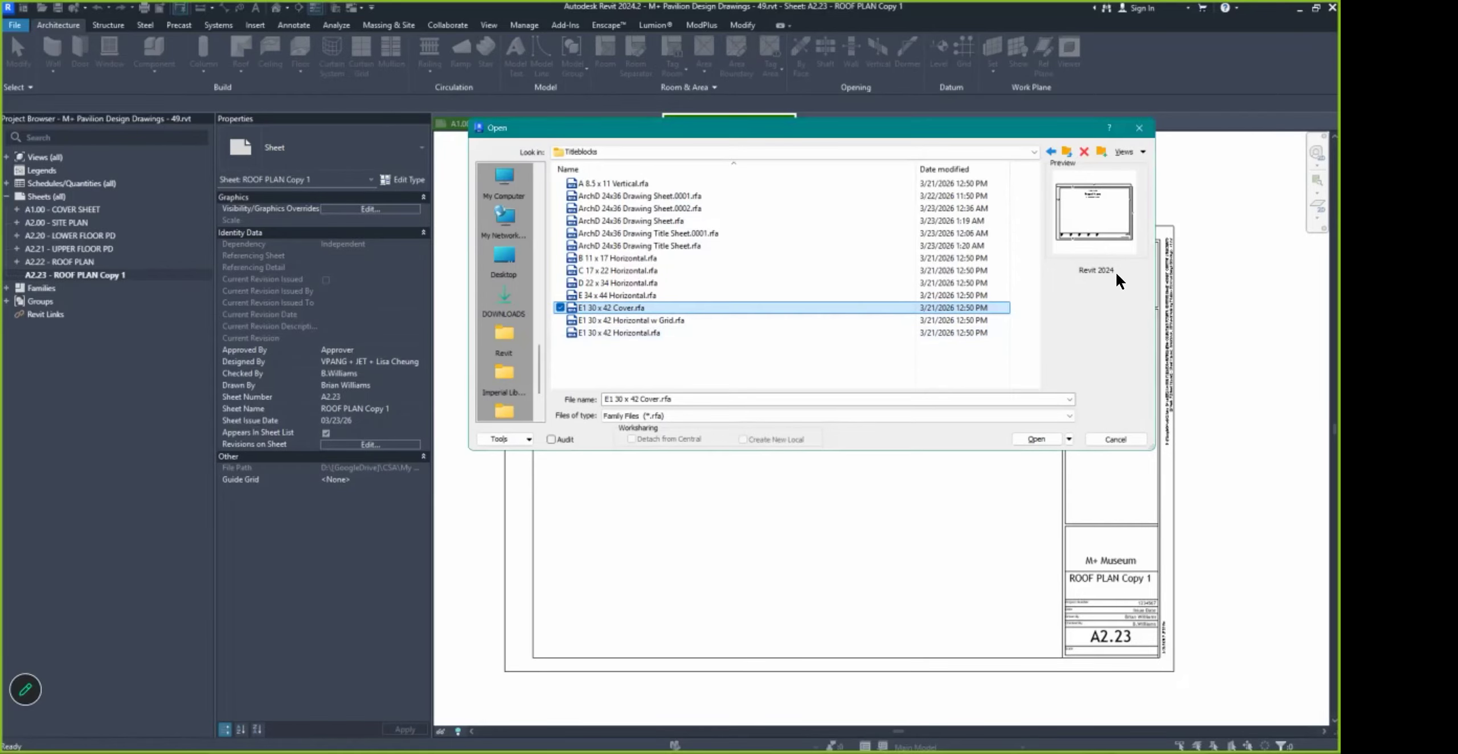
pyautogui.click(1117, 440)
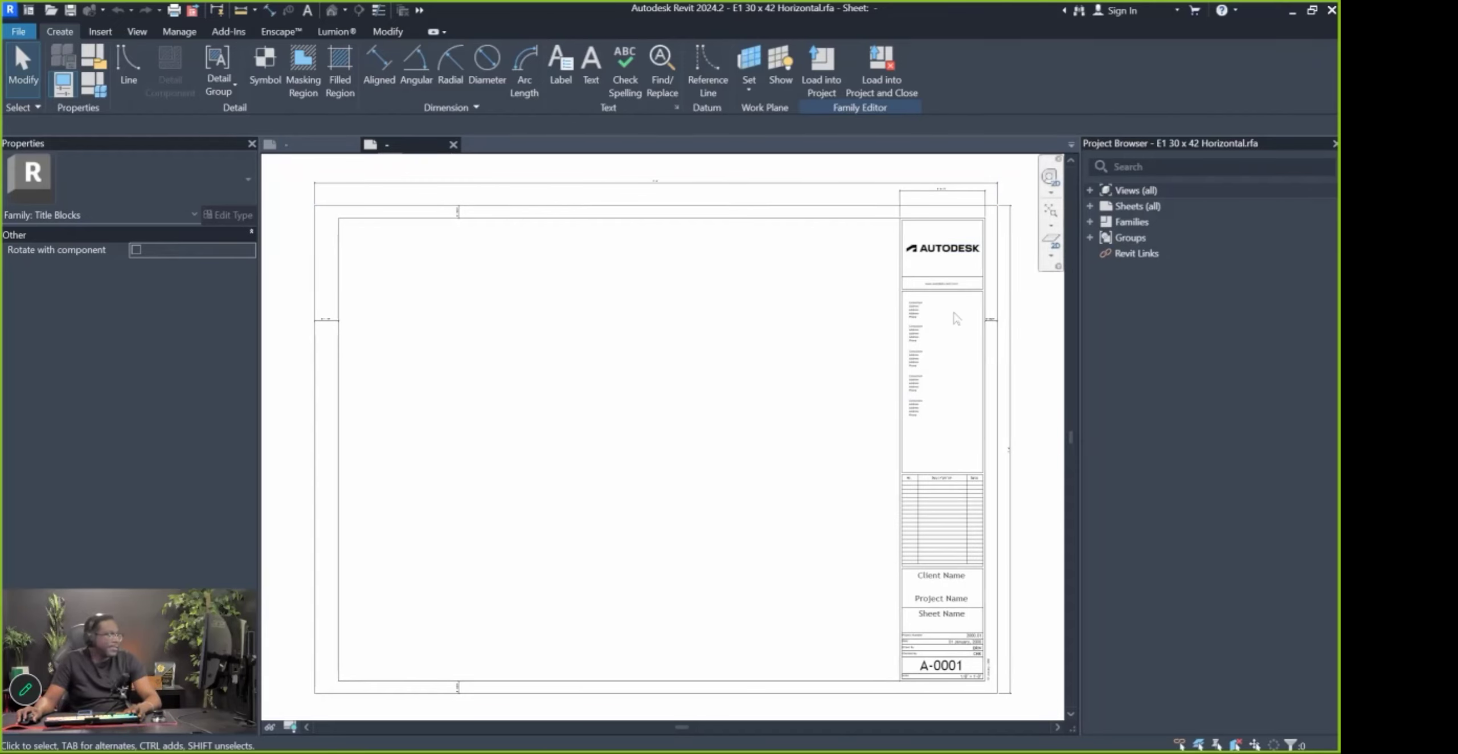
pyautogui.scroll(3, 946, 630)
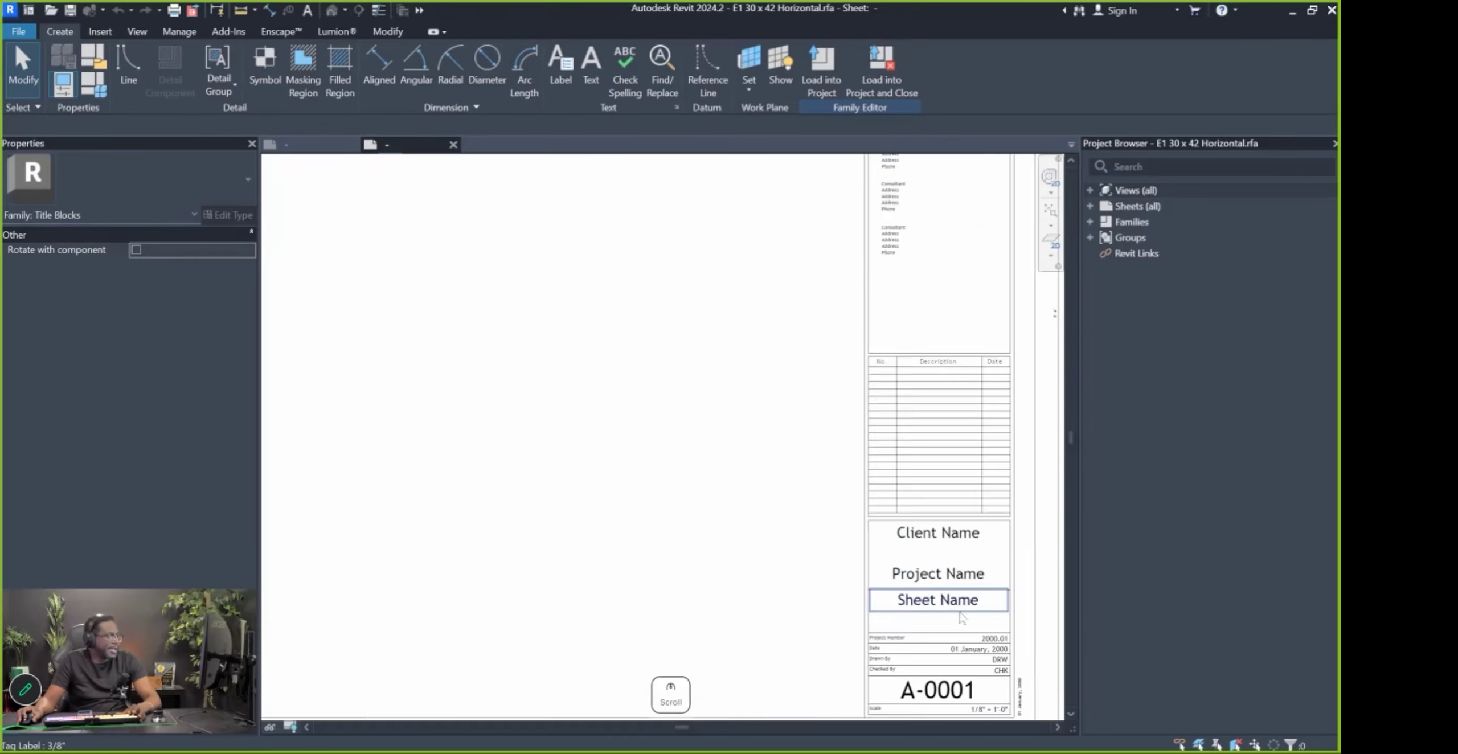
pyautogui.scroll(1, 963, 618)
pyautogui.click(935, 567)
pyautogui.click(949, 600)
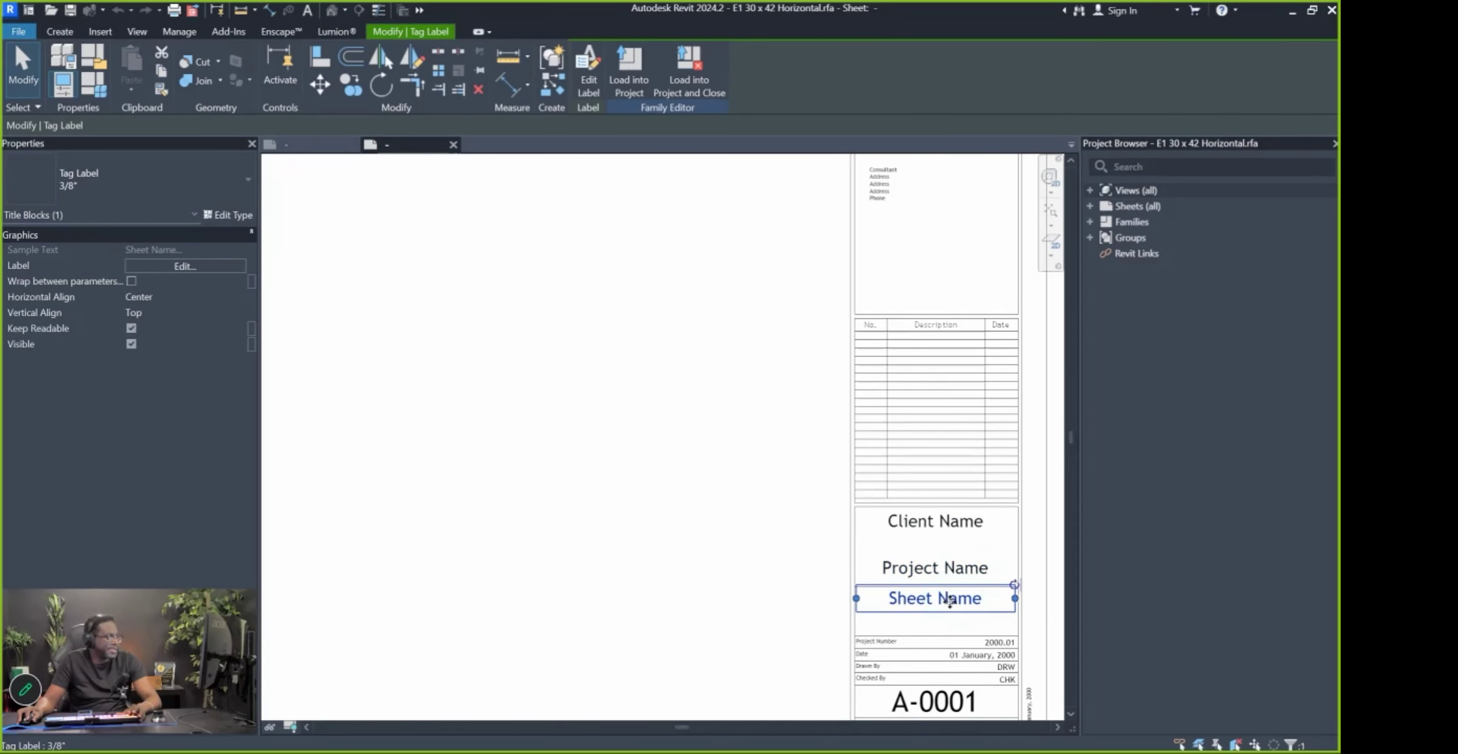
pyautogui.scroll(-2, 949, 601)
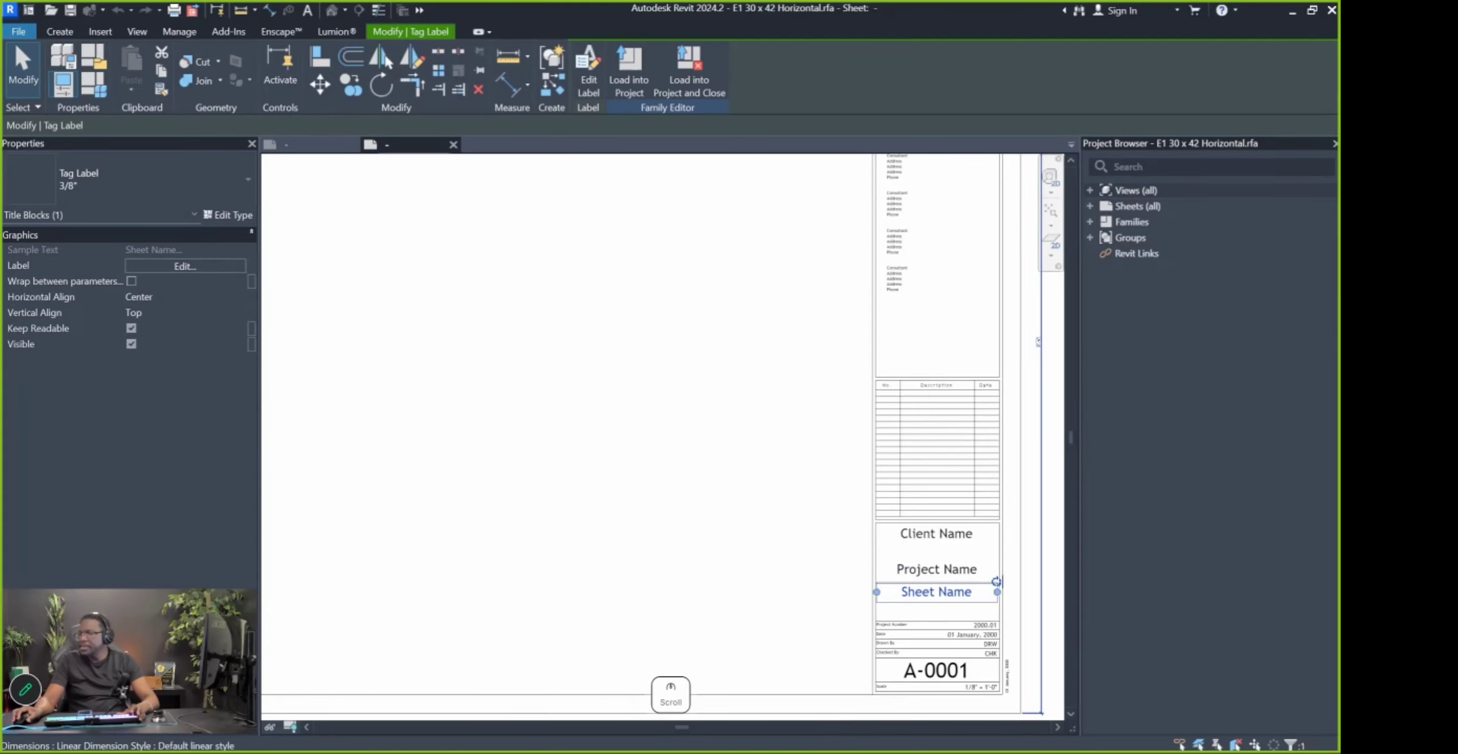
# Pan the Miro board to the title block frame with Drawings Area, Sheet Name, Drawing Scale and Sheet # fields
pyautogui.click(1251, 548)
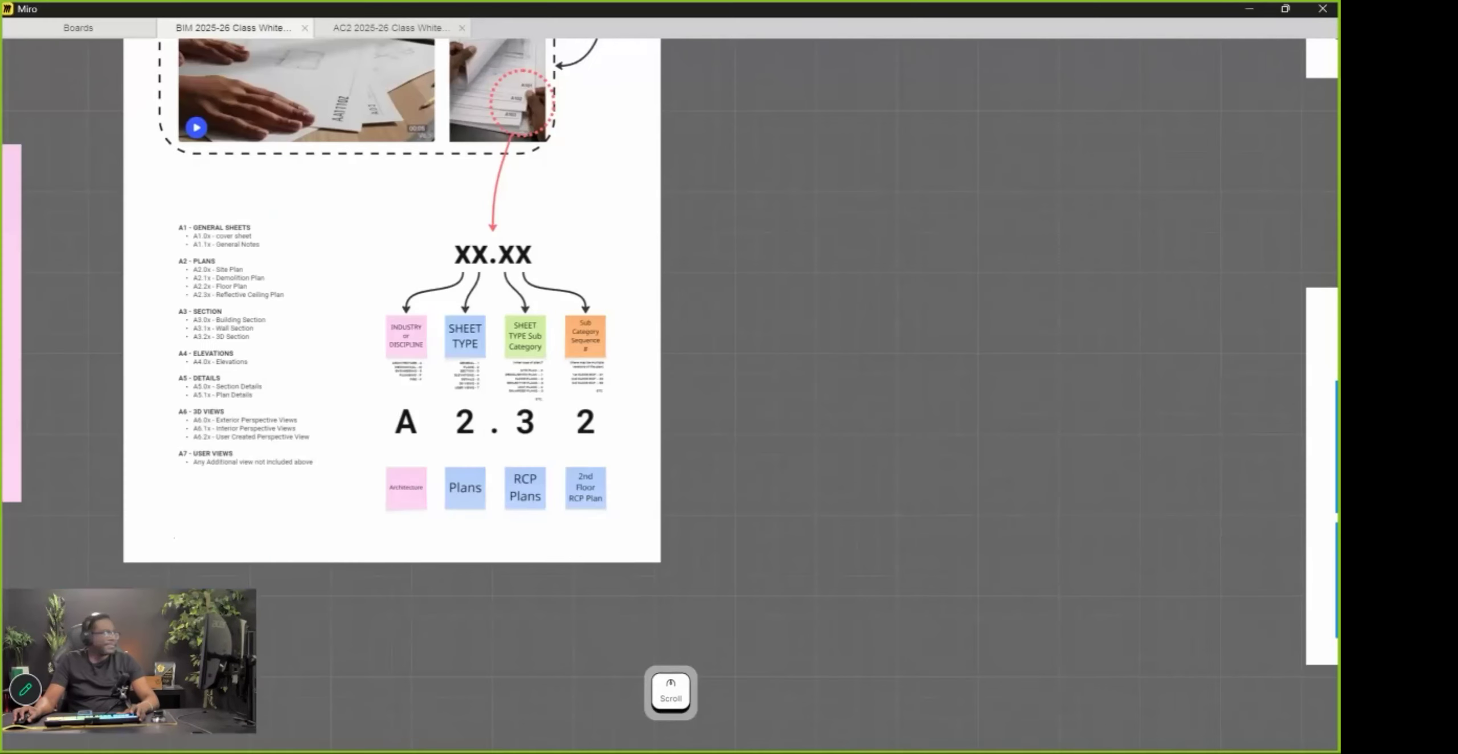
pyautogui.scroll(-4, 533, 381)
pyautogui.scroll(3, 1131, 267)
pyautogui.moveTo(1152, 251); pyautogui.dragTo(921, 131)
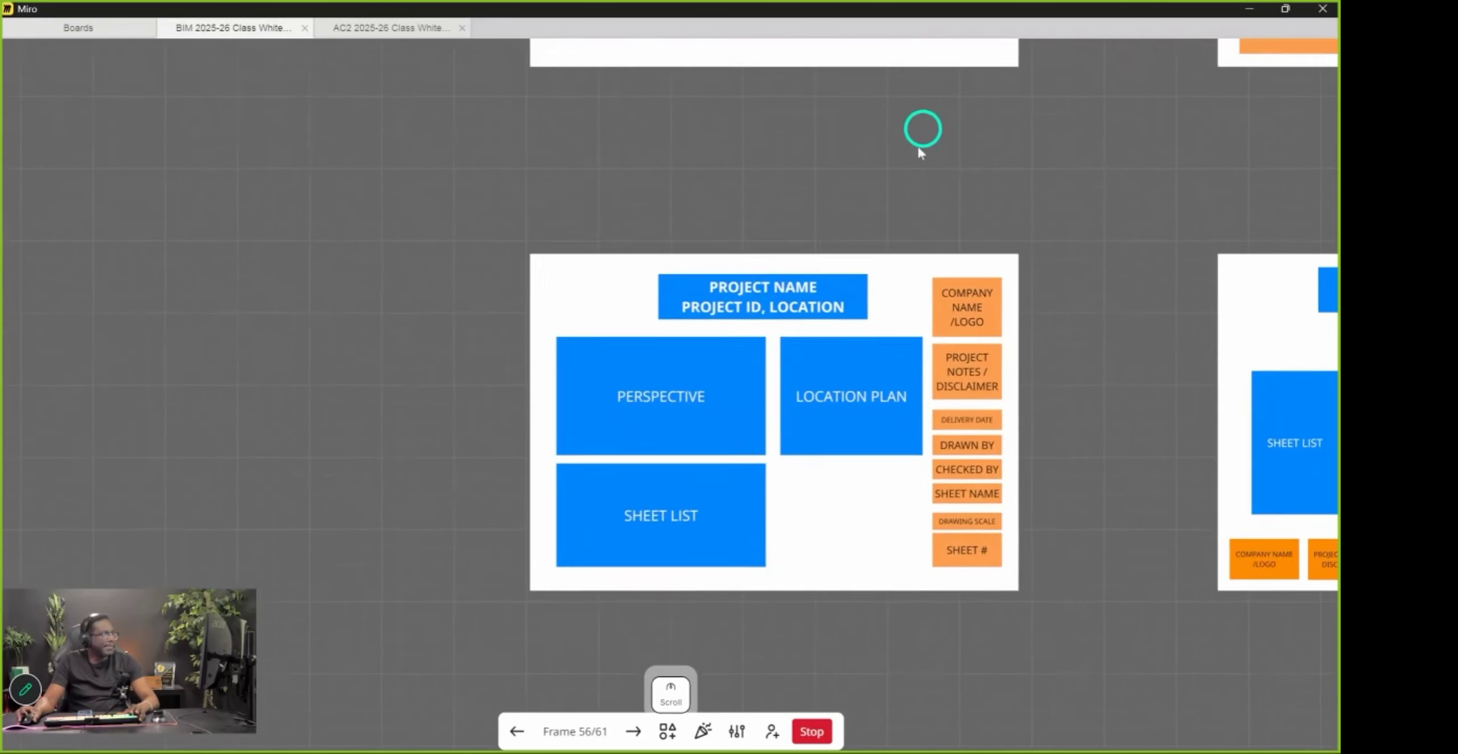
pyautogui.moveTo(934, 518); pyautogui.dragTo(848, 223)
pyautogui.moveTo(856, 653); pyautogui.dragTo(970, 389)
pyautogui.scroll(2, 891, 427)
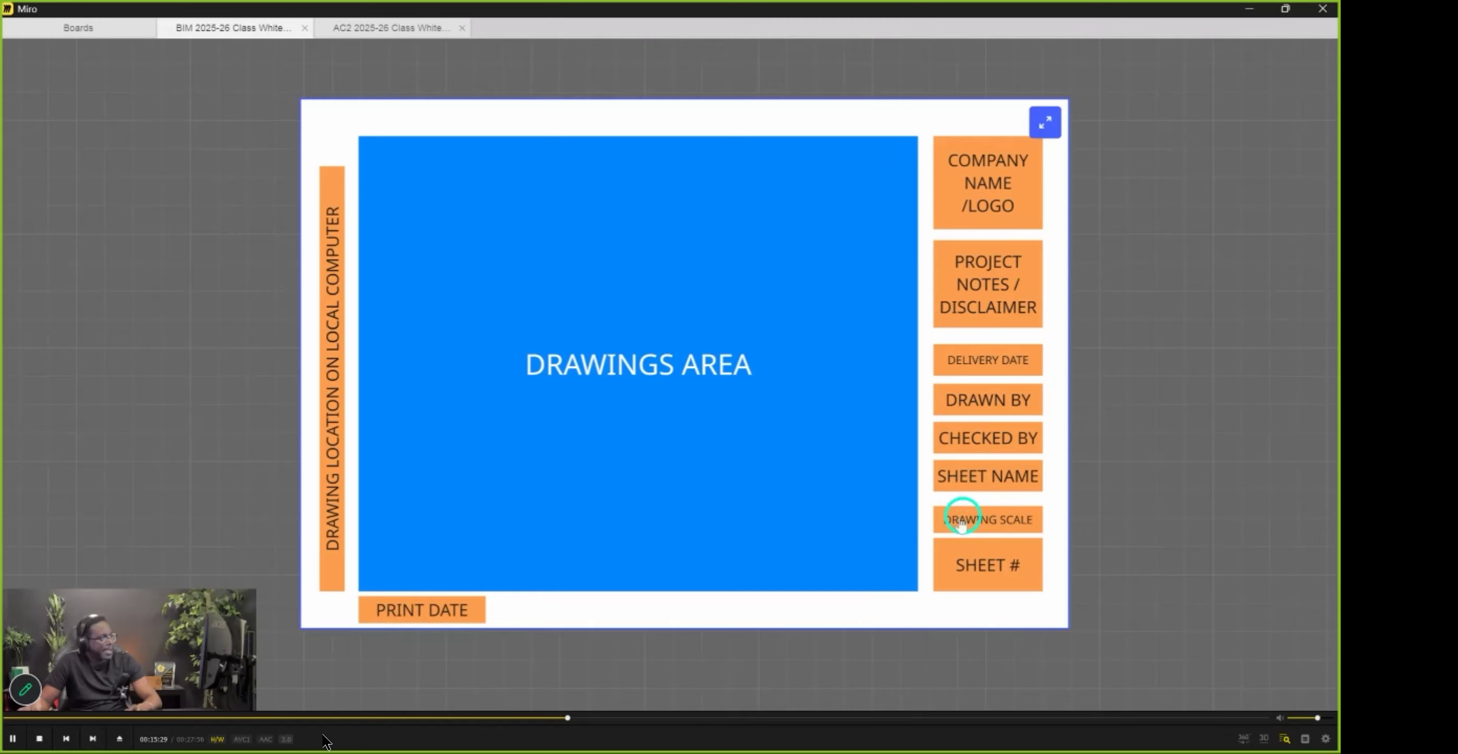
# Return to Revit, deselect the Sheet Name label and zoom in on the border offsets
pyautogui.click(1251, 12)
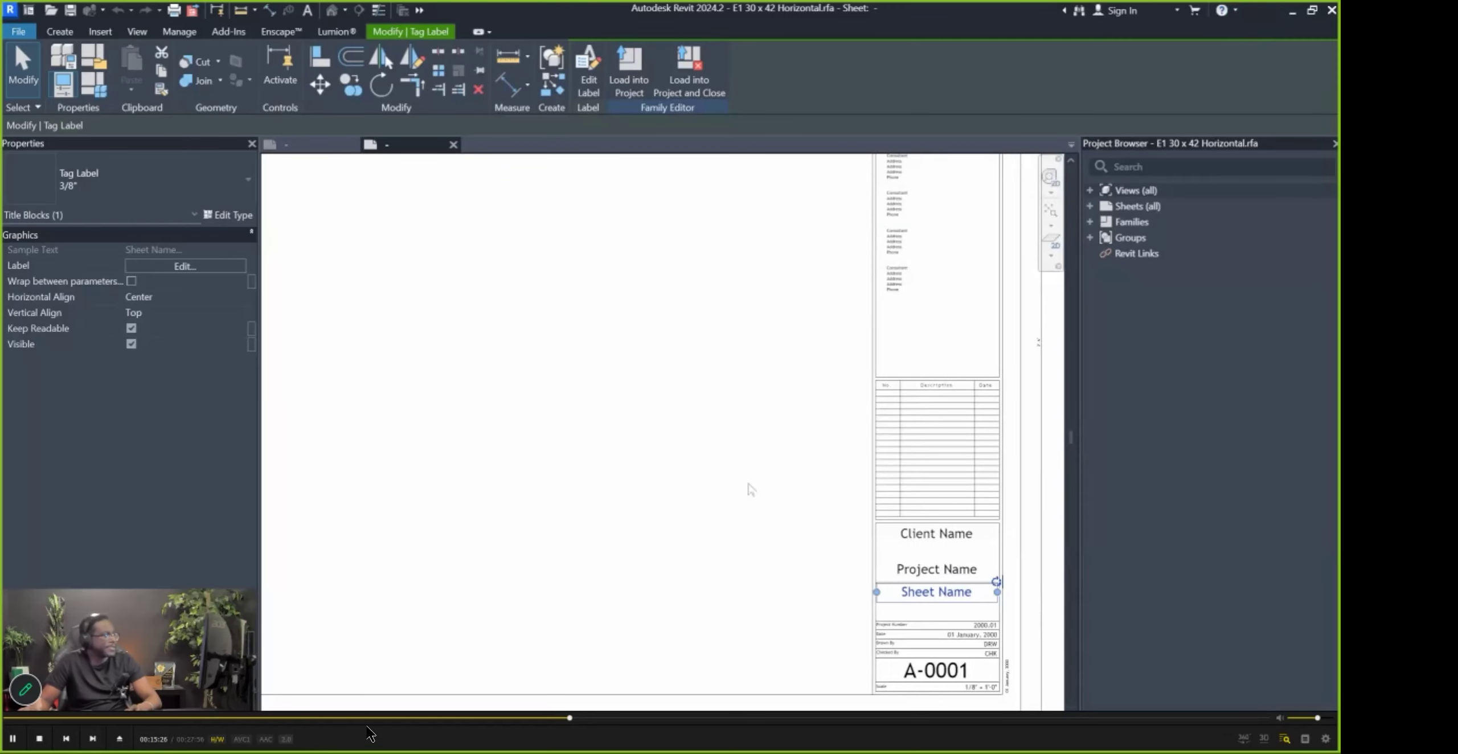
pyautogui.scroll(-5, 751, 492)
pyautogui.scroll(1, 606, 446)
pyautogui.moveTo(782, 518); pyautogui.dragTo(698, 521, button='middle')
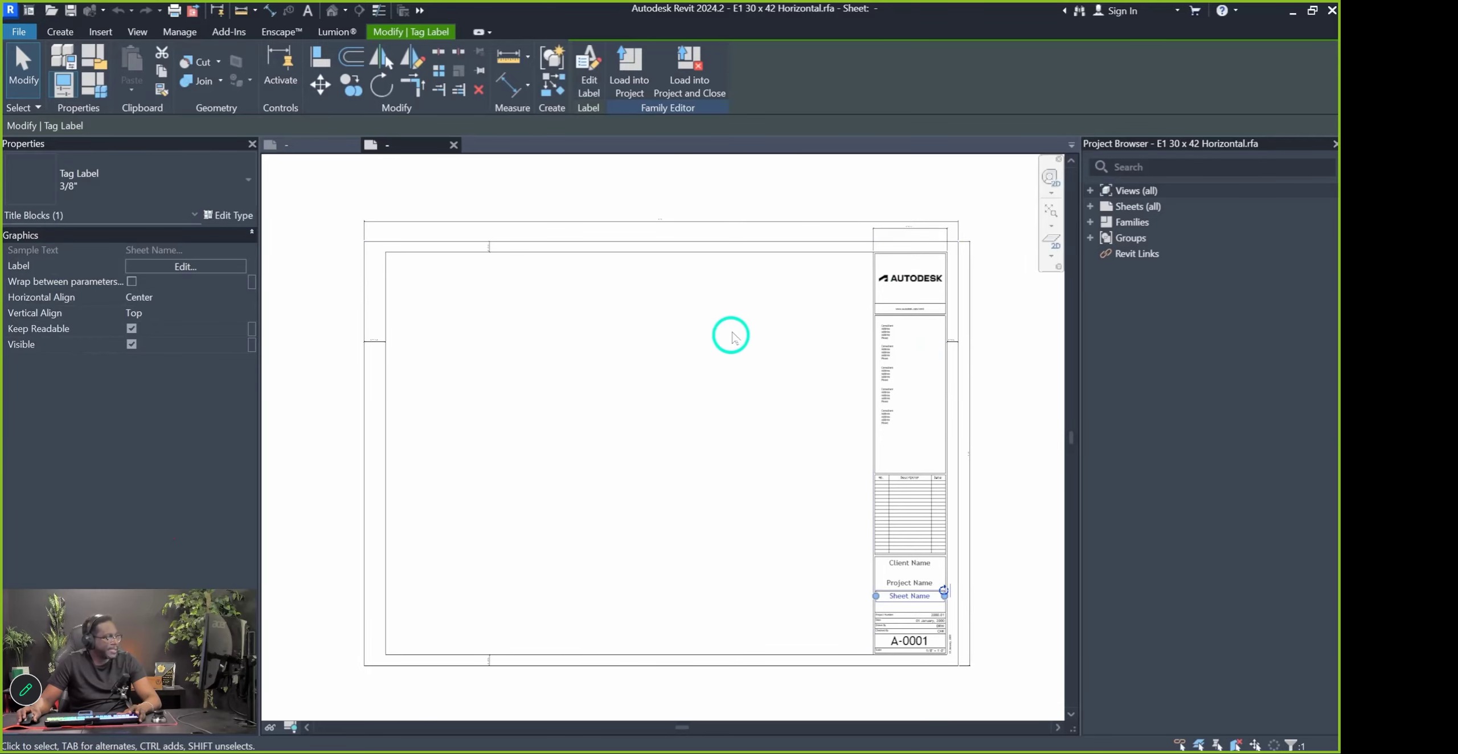
pyautogui.scroll(3, 541, 267)
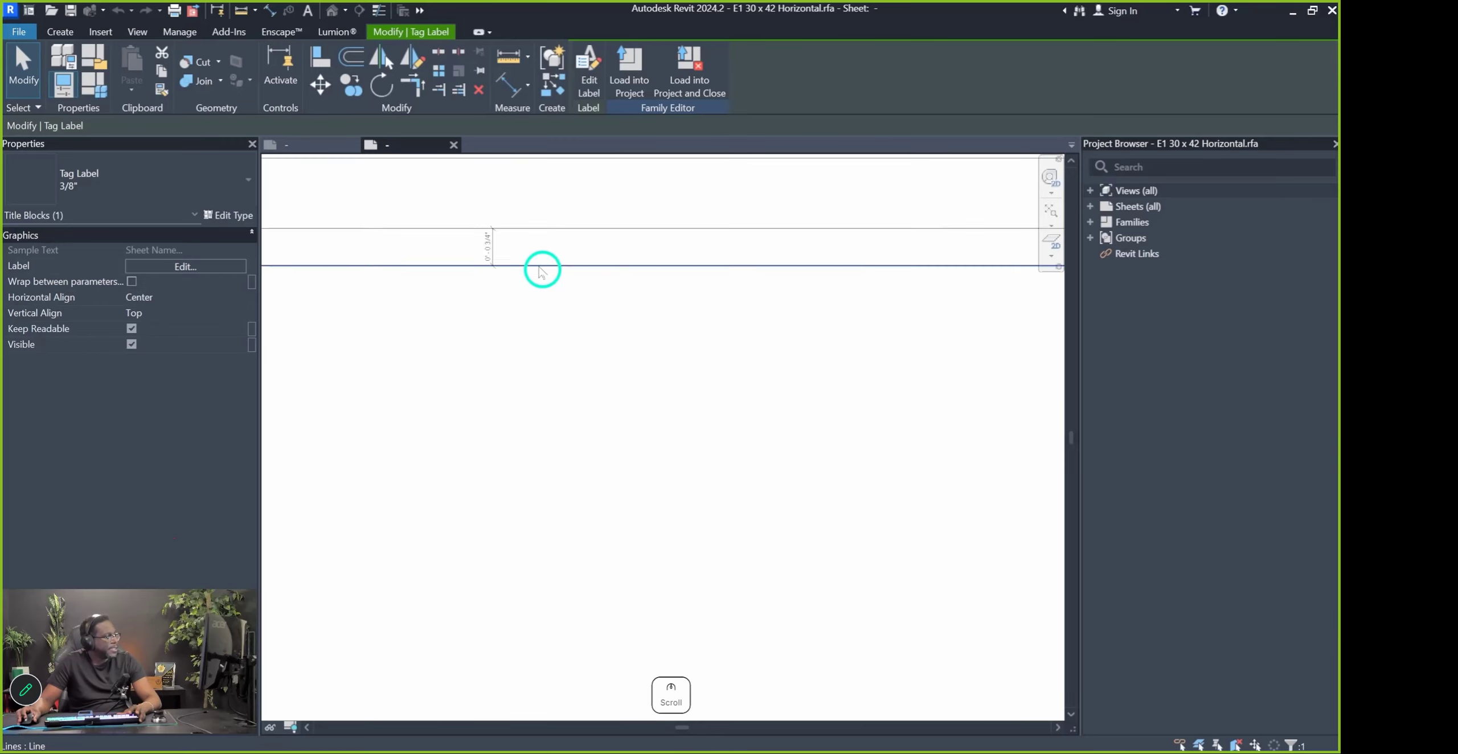
pyautogui.scroll(-5, 558, 289)
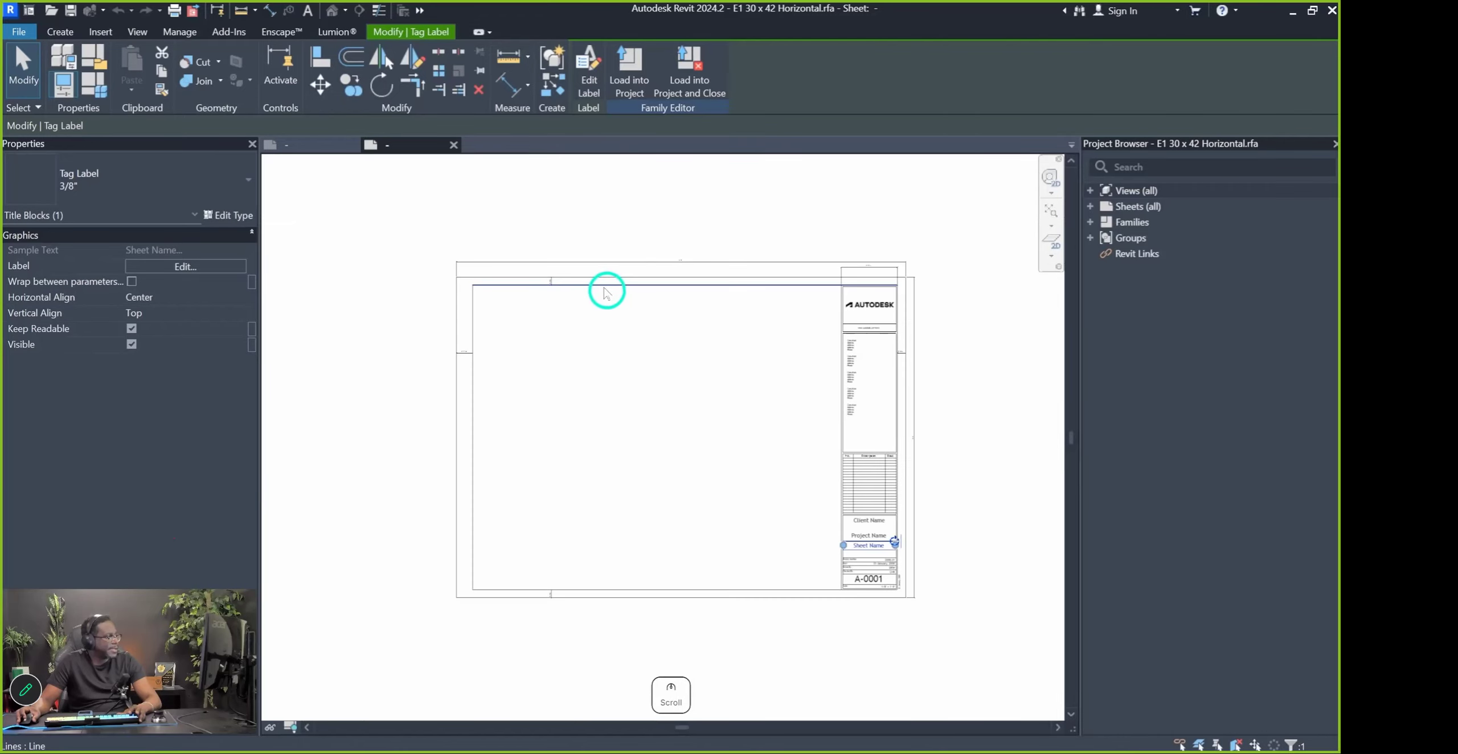
pyautogui.press('Escape')
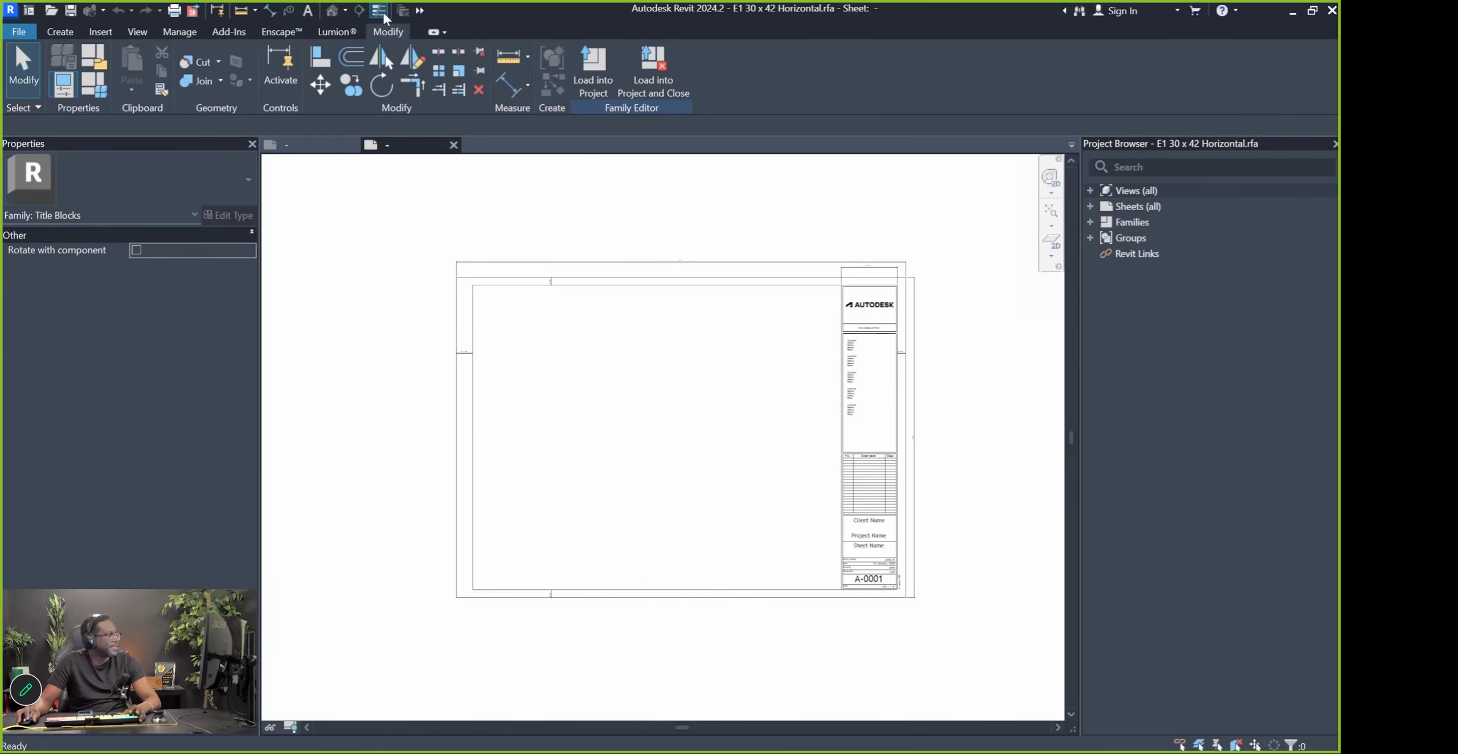
pyautogui.scroll(1, 724, 292)
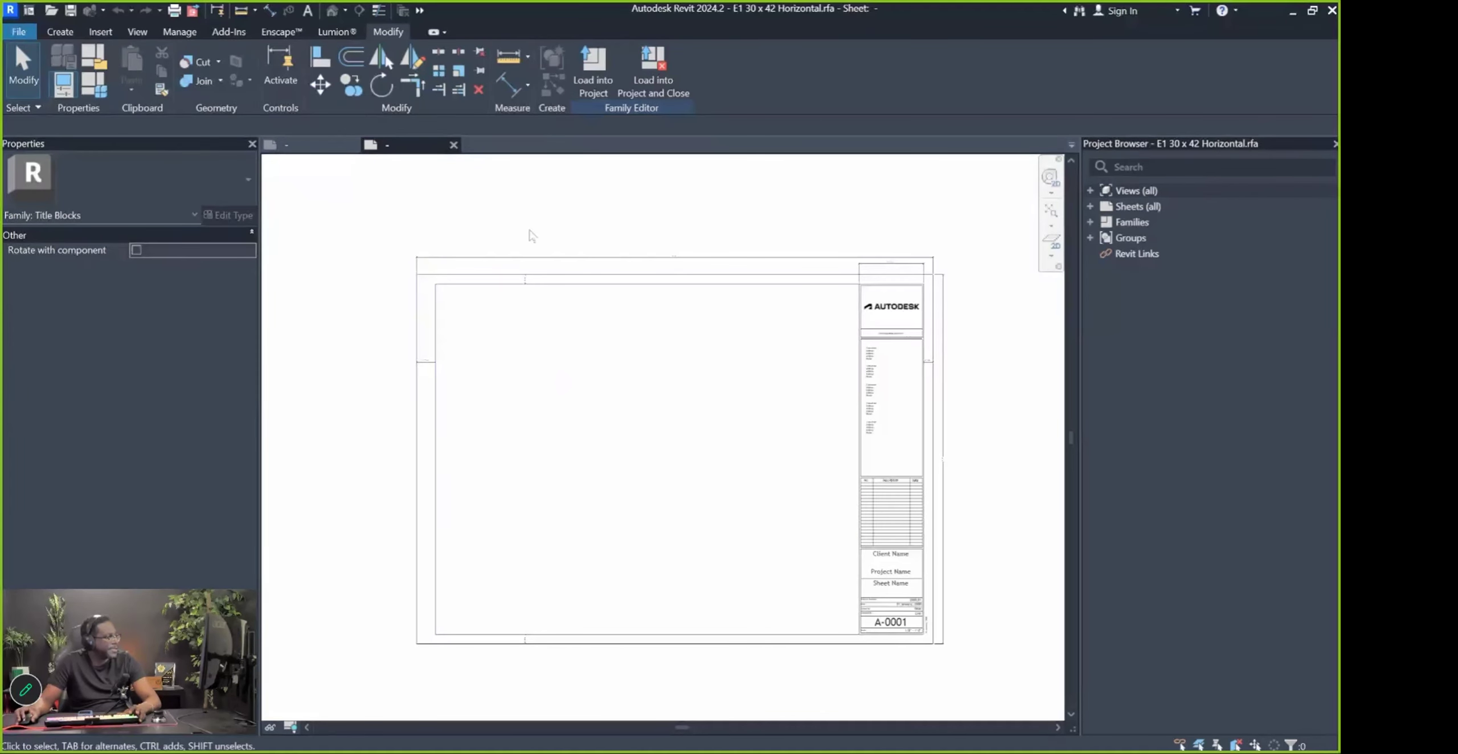
pyautogui.scroll(8, 421, 360)
pyautogui.scroll(-4, 717, 429)
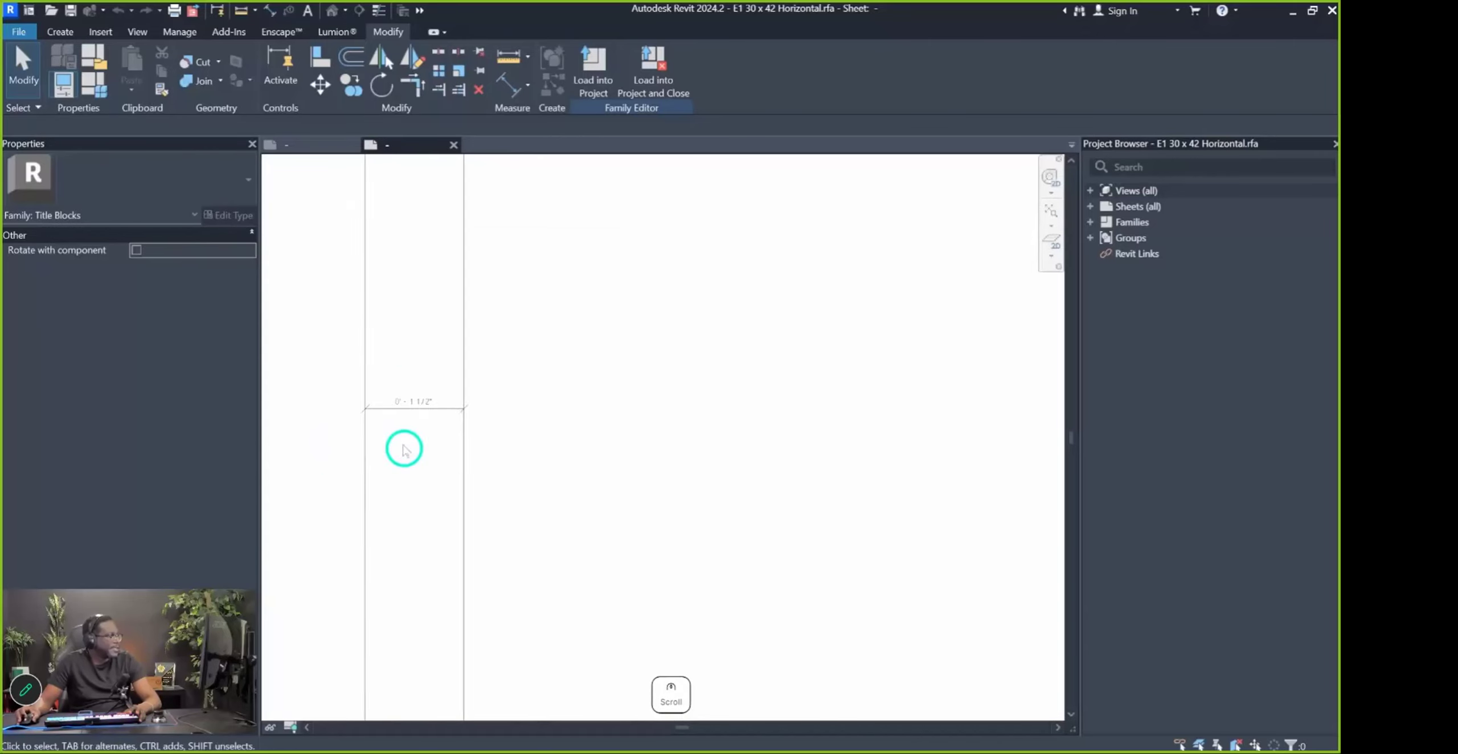
pyautogui.scroll(1, 401, 446)
pyautogui.scroll(-6, 472, 393)
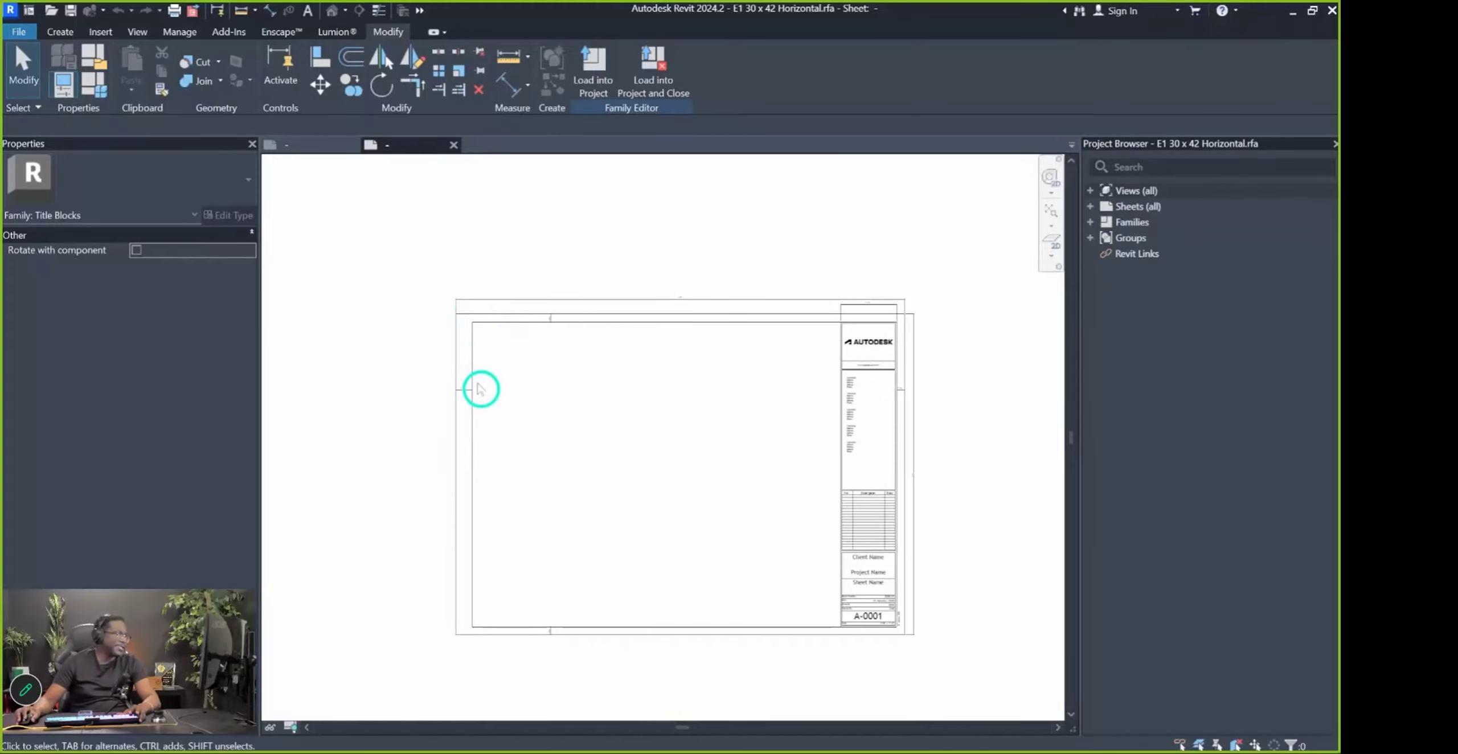
pyautogui.scroll(2, 481, 389)
pyautogui.scroll(5, 571, 302)
pyautogui.scroll(2, 571, 302)
# Toggle the locks on the 1 1/2" left, 3/4" top and 3/4" right border dimensions
pyautogui.click(551, 319)
pyautogui.scroll(-5, 592, 327)
pyautogui.scroll(4, 431, 445)
pyautogui.click(428, 409)
pyautogui.click(408, 426)
pyautogui.scroll(-2, 492, 350)
pyautogui.scroll(-3, 492, 350)
pyautogui.scroll(5, 509, 477)
pyautogui.click(560, 463)
pyautogui.click(585, 435)
pyautogui.scroll(-1, 541, 504)
pyautogui.scroll(-6, 541, 501)
pyautogui.scroll(5, 912, 244)
pyautogui.click(701, 311)
pyautogui.click(691, 324)
pyautogui.scroll(-5, 693, 338)
pyautogui.scroll(5, 546, 319)
pyautogui.press('Escape')
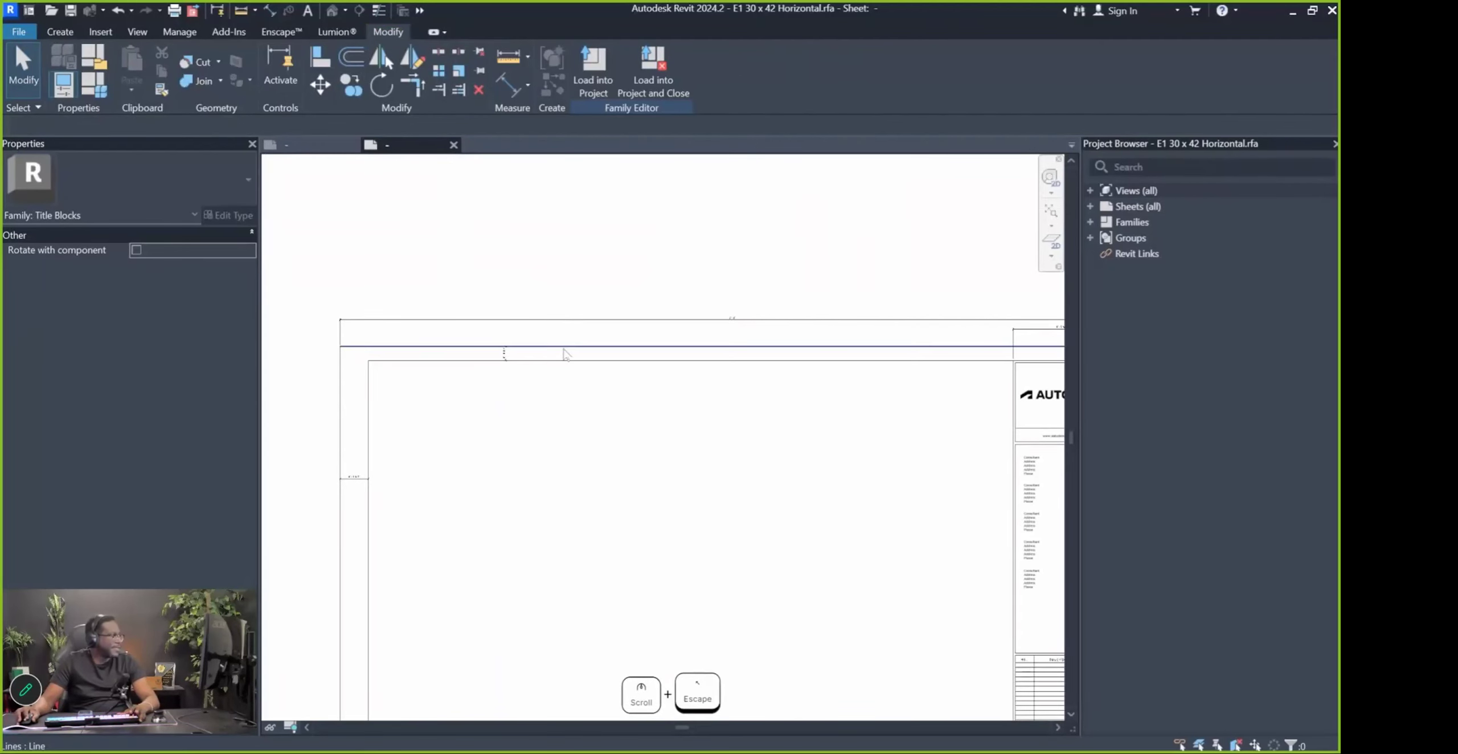
# Undo the earlier border line move and bring the title block area into view
pyautogui.click(565, 349)
pyautogui.moveTo(567, 352); pyautogui.dragTo(576, 273, button='middle')
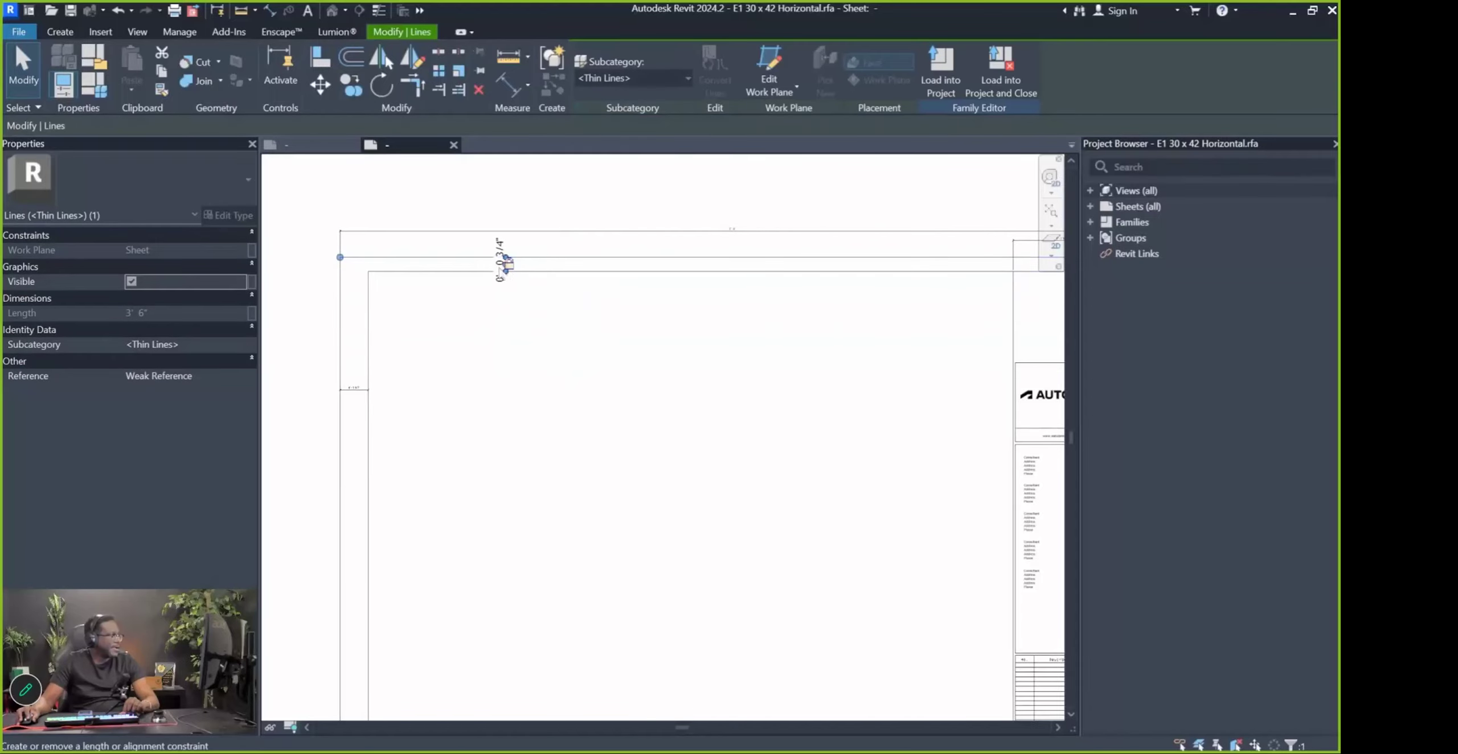
pyautogui.hotkey('ctrl', 'z')
pyautogui.scroll(-1, 808, 441)
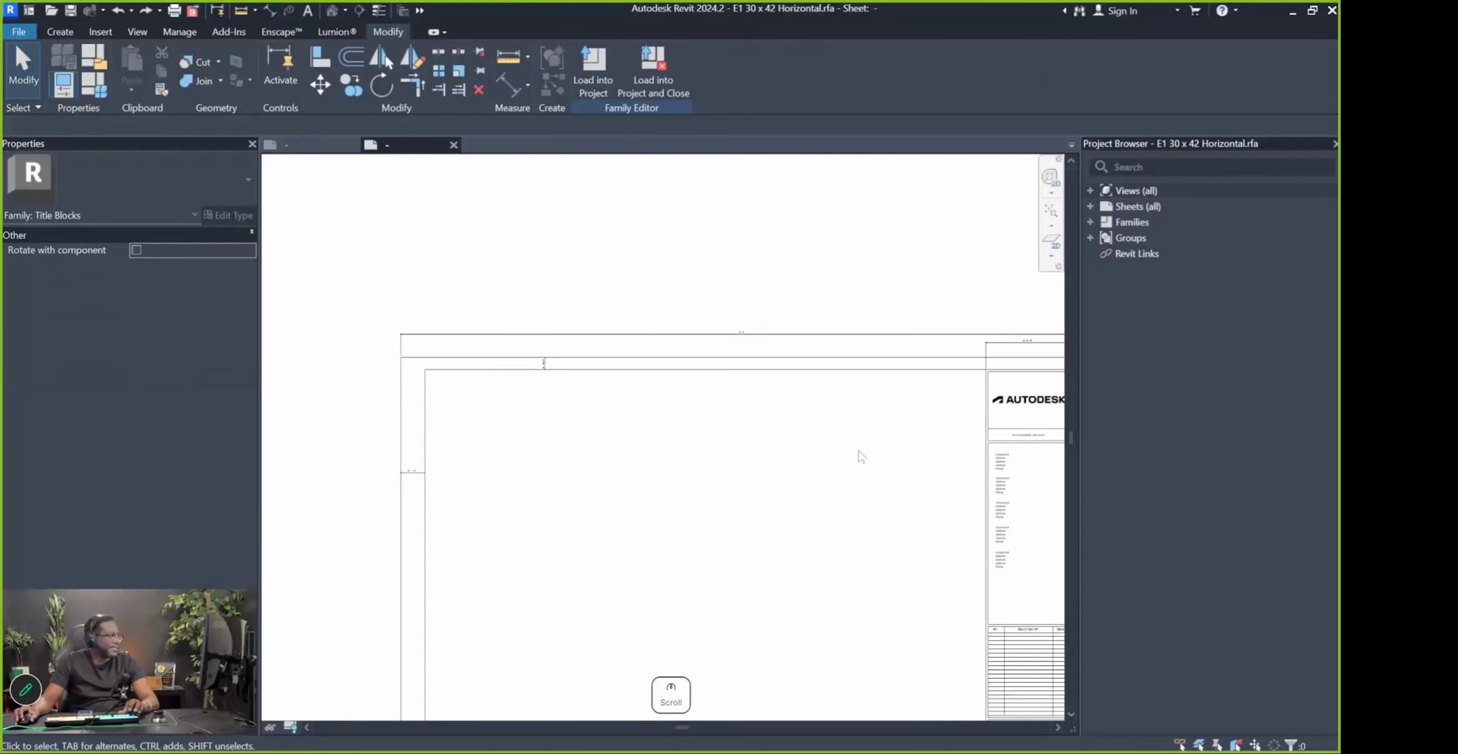
pyautogui.moveTo(978, 427); pyautogui.dragTo(728, 320, button='middle')
# Change the vertical border line's width dimension to 3'-0" and unjoin elements to clear the error
pyautogui.click(833, 294)
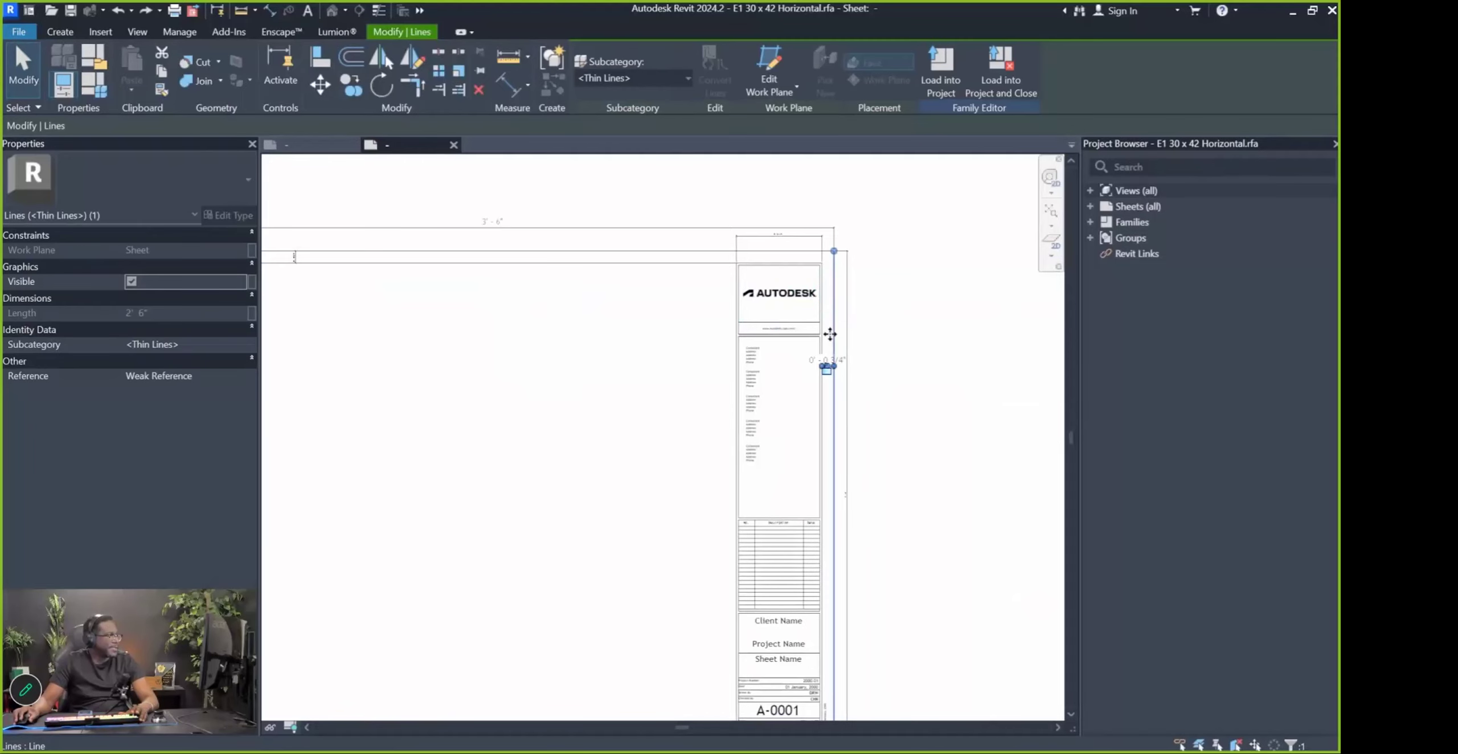
pyautogui.click(504, 228)
pyautogui.write('36')
pyautogui.press('Return')
pyautogui.scroll(-2, 848, 340)
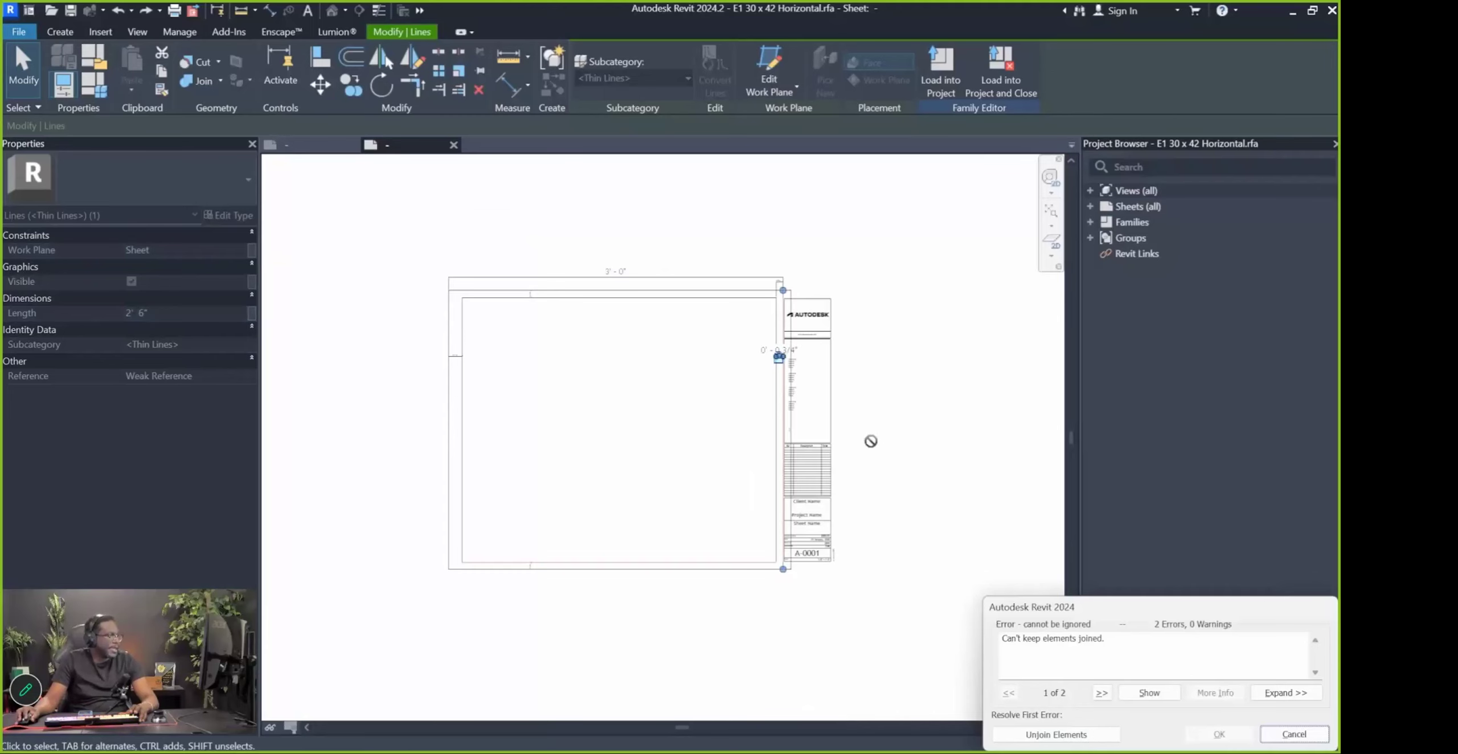
pyautogui.click(1049, 738)
pyautogui.scroll(3, 674, 531)
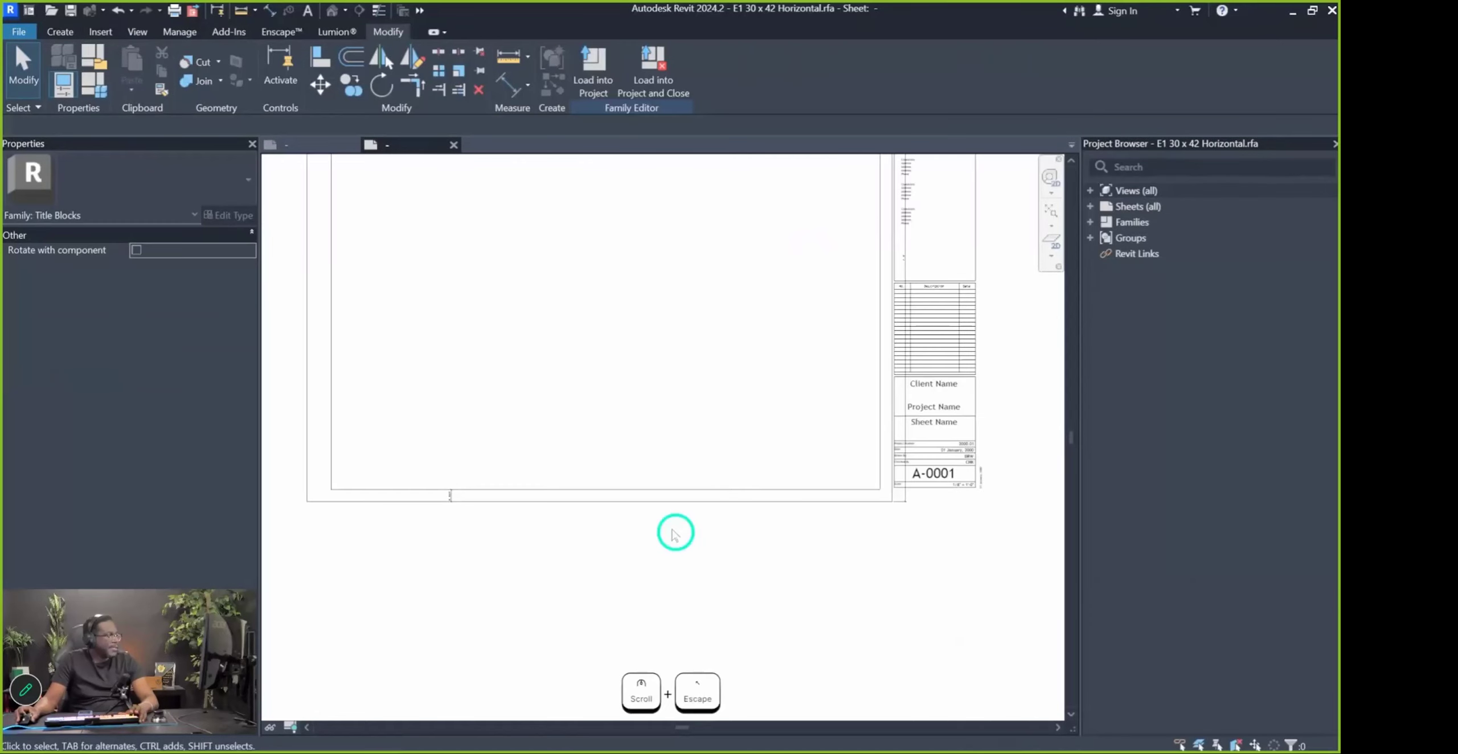
# Change the bottom border line's 2'-6" dimension to 24", then clear the selection
pyautogui.click(580, 501)
pyautogui.scroll(-3, 478, 511)
pyautogui.scroll(5, 707, 382)
pyautogui.click(709, 385)
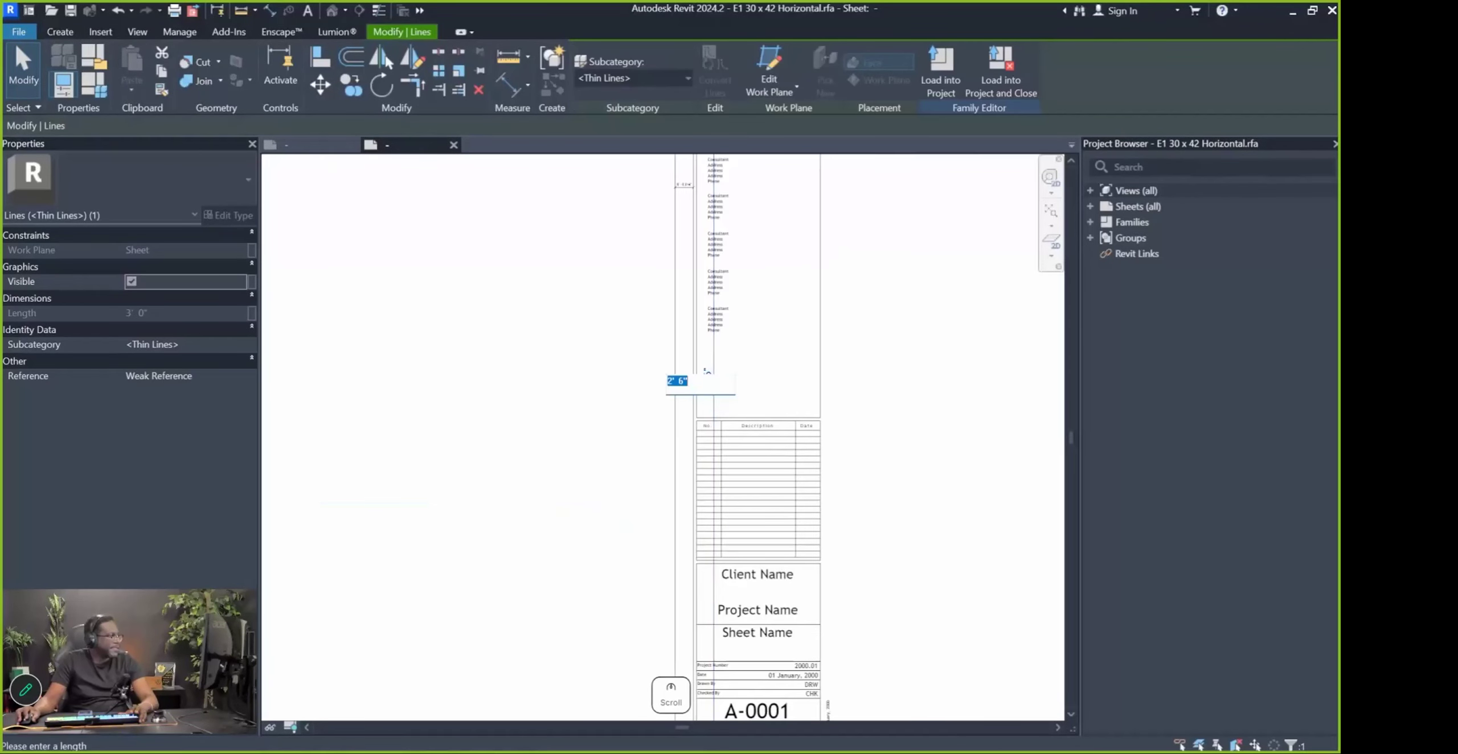
pyautogui.write('24"')
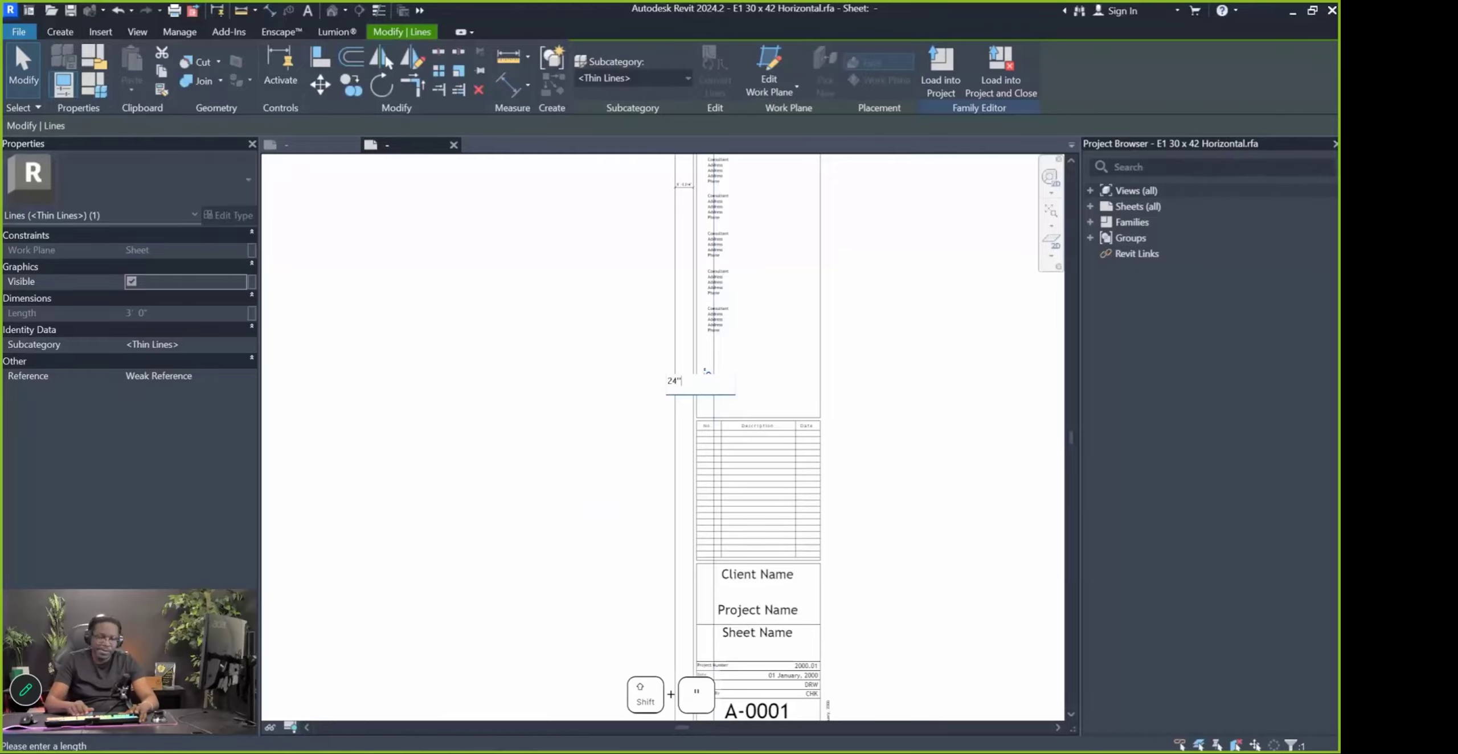
pyautogui.press('Return')
pyautogui.scroll(-3, 820, 421)
pyautogui.click(729, 549)
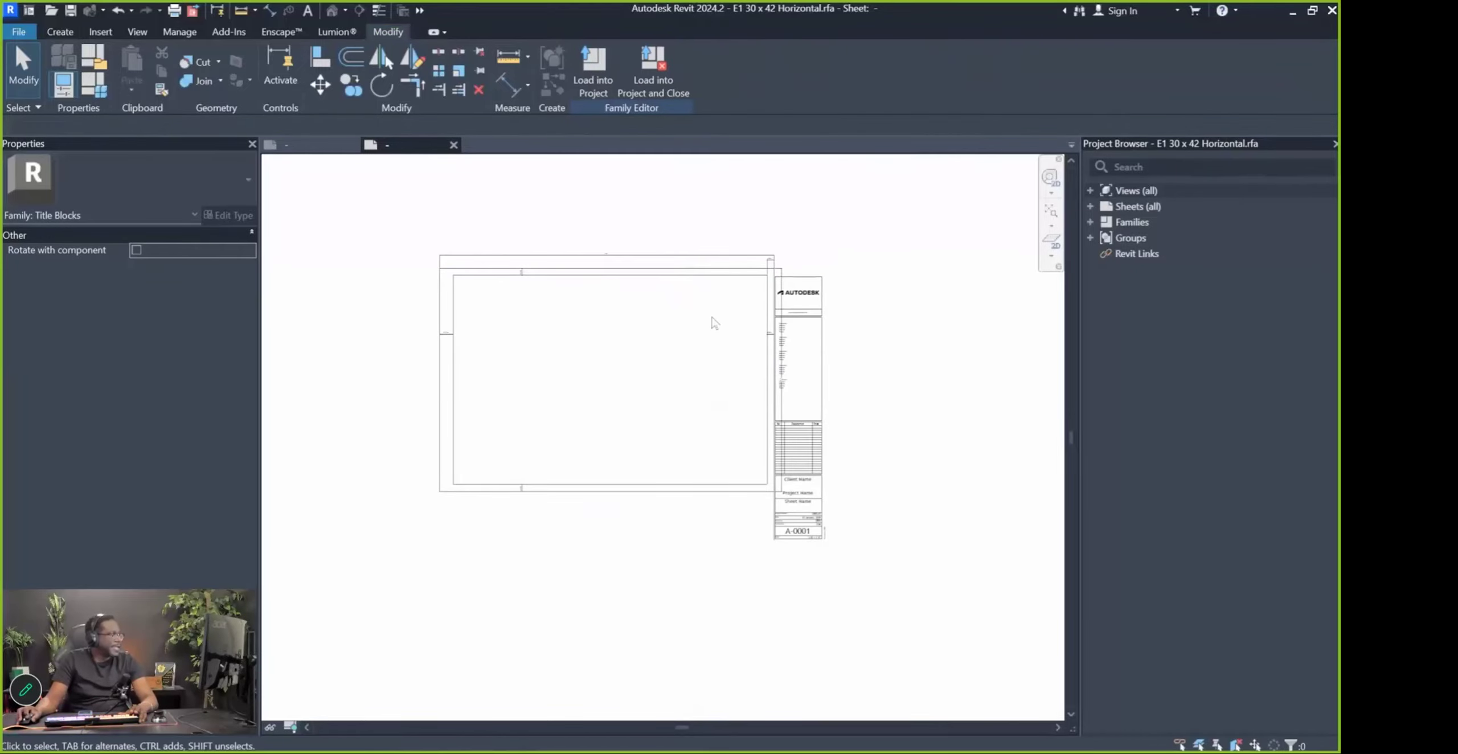
pyautogui.scroll(3, 805, 307)
pyautogui.scroll(-1, 798, 284)
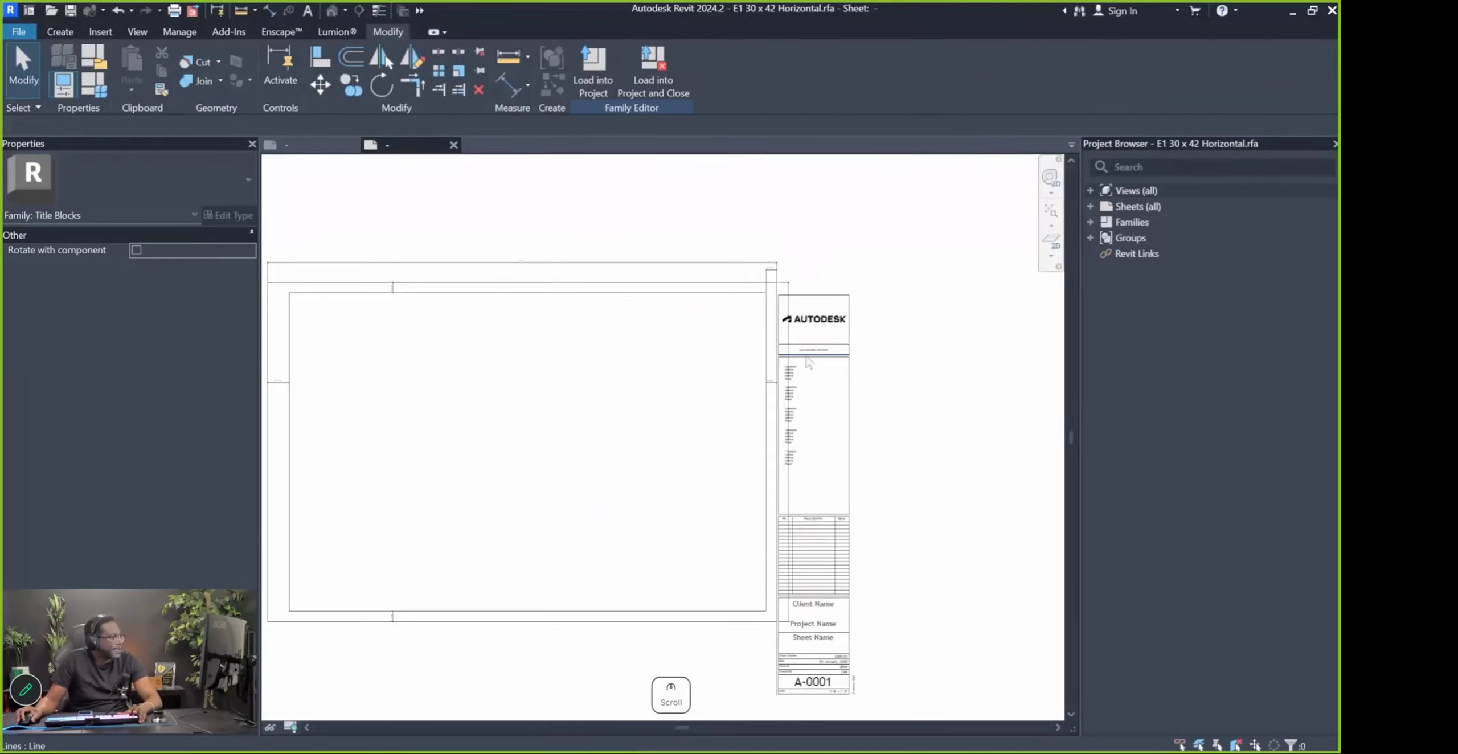
# Window-select all 50 title block column elements, then clear the selection
pyautogui.moveTo(766, 165); pyautogui.dragTo(889, 429)
pyautogui.press('Escape')
pyautogui.moveTo(765, 159); pyautogui.dragTo(832, 357)
pyautogui.press('Escape')
pyautogui.click(782, 202)
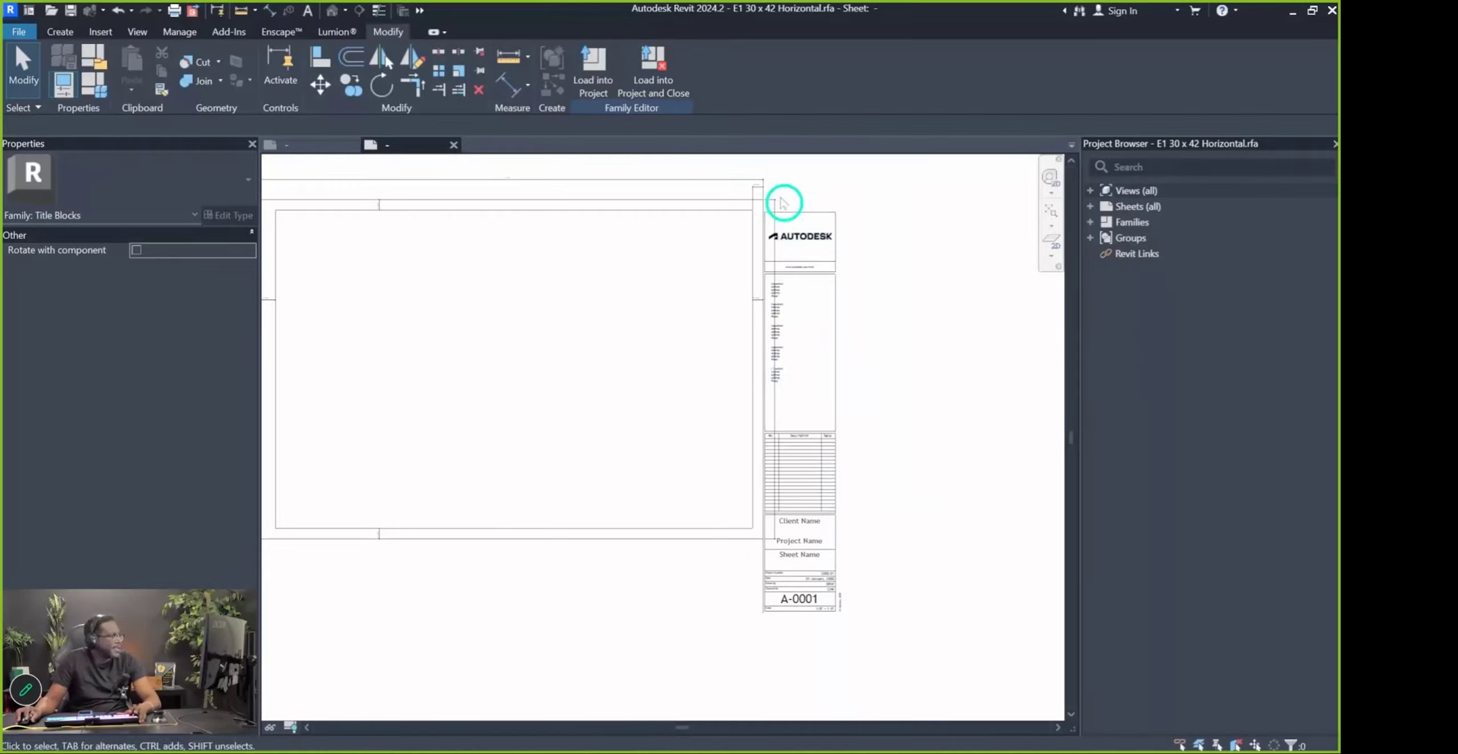
pyautogui.moveTo(753, 166); pyautogui.dragTo(945, 635)
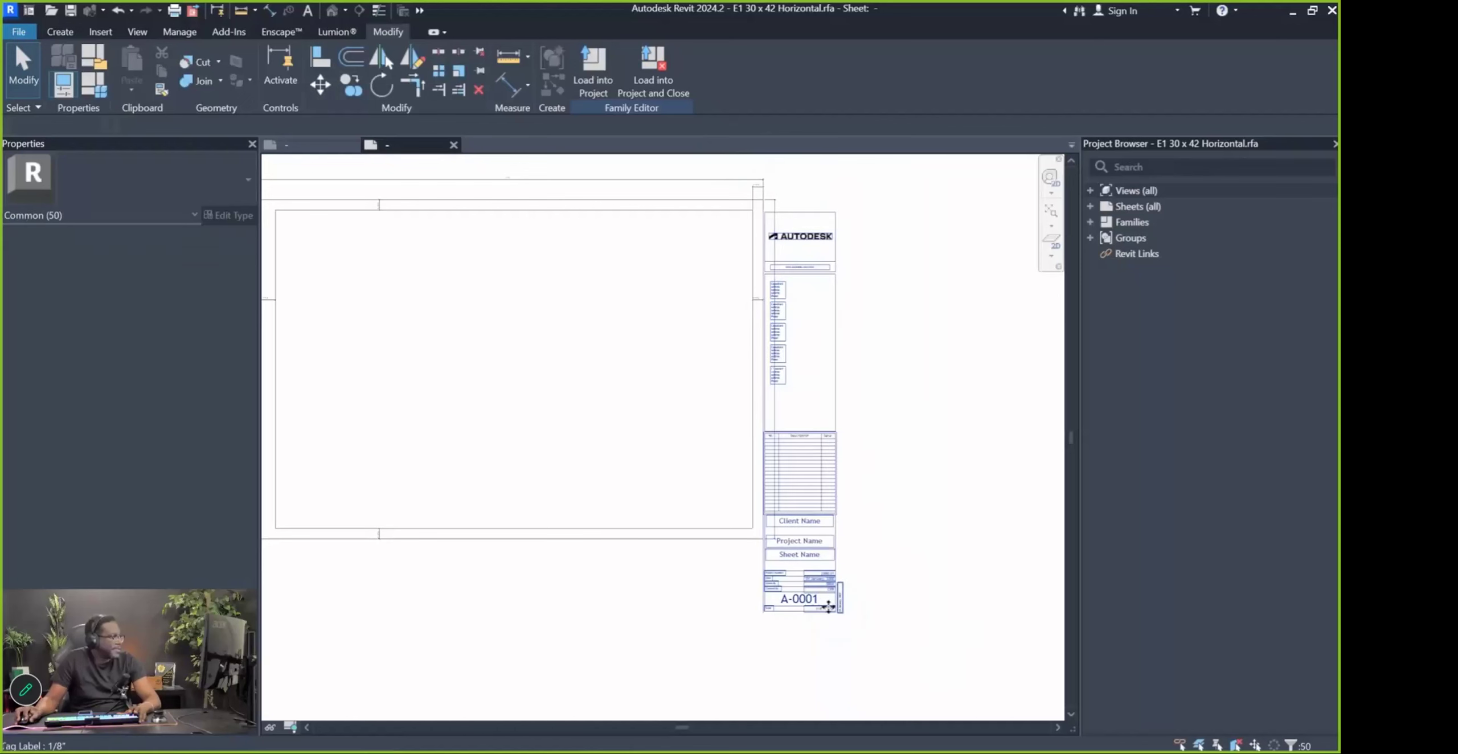
pyautogui.press('Escape')
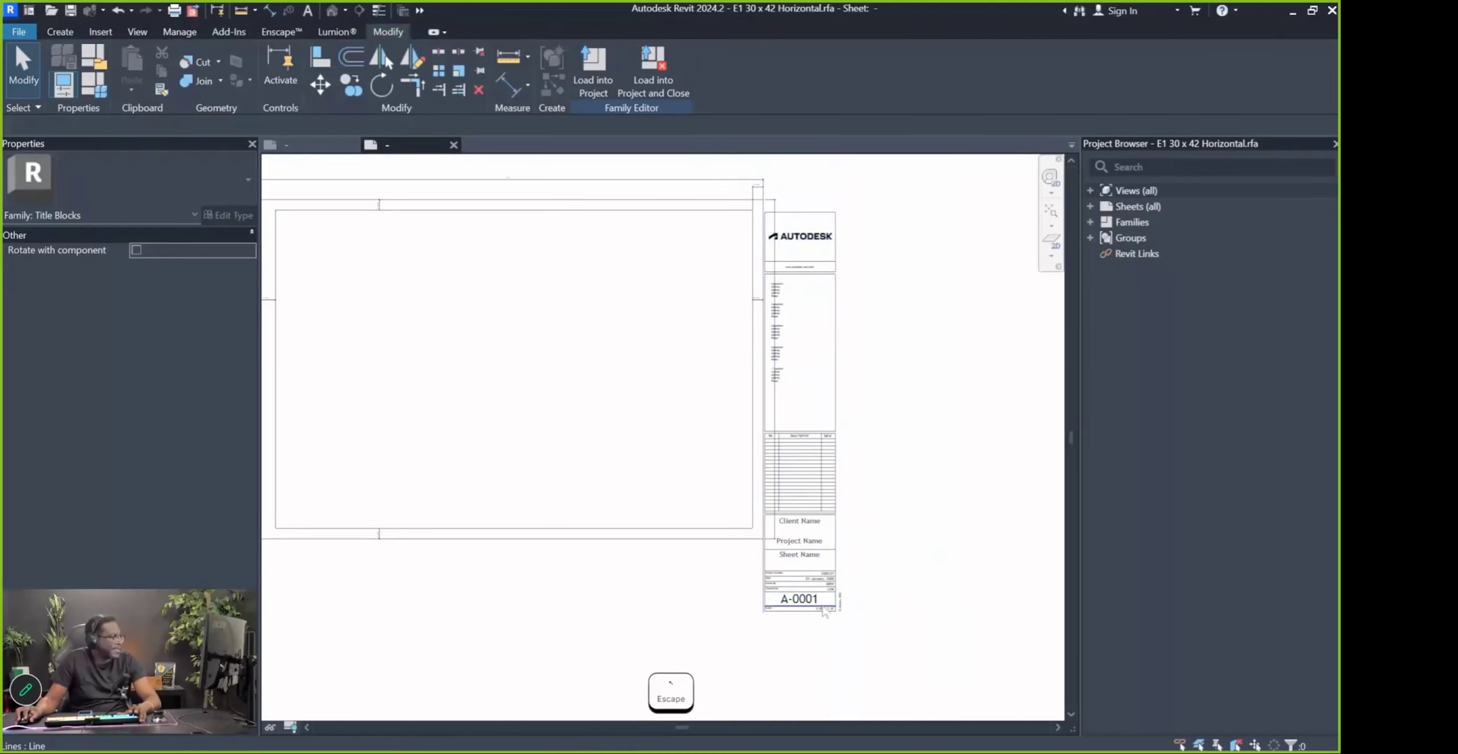
# Move the selected title block column to the right with MV, then undo that move
pyautogui.moveTo(759, 159); pyautogui.dragTo(945, 692)
pyautogui.moveTo(825, 576); pyautogui.dragTo(832, 555)
pyautogui.press('m')
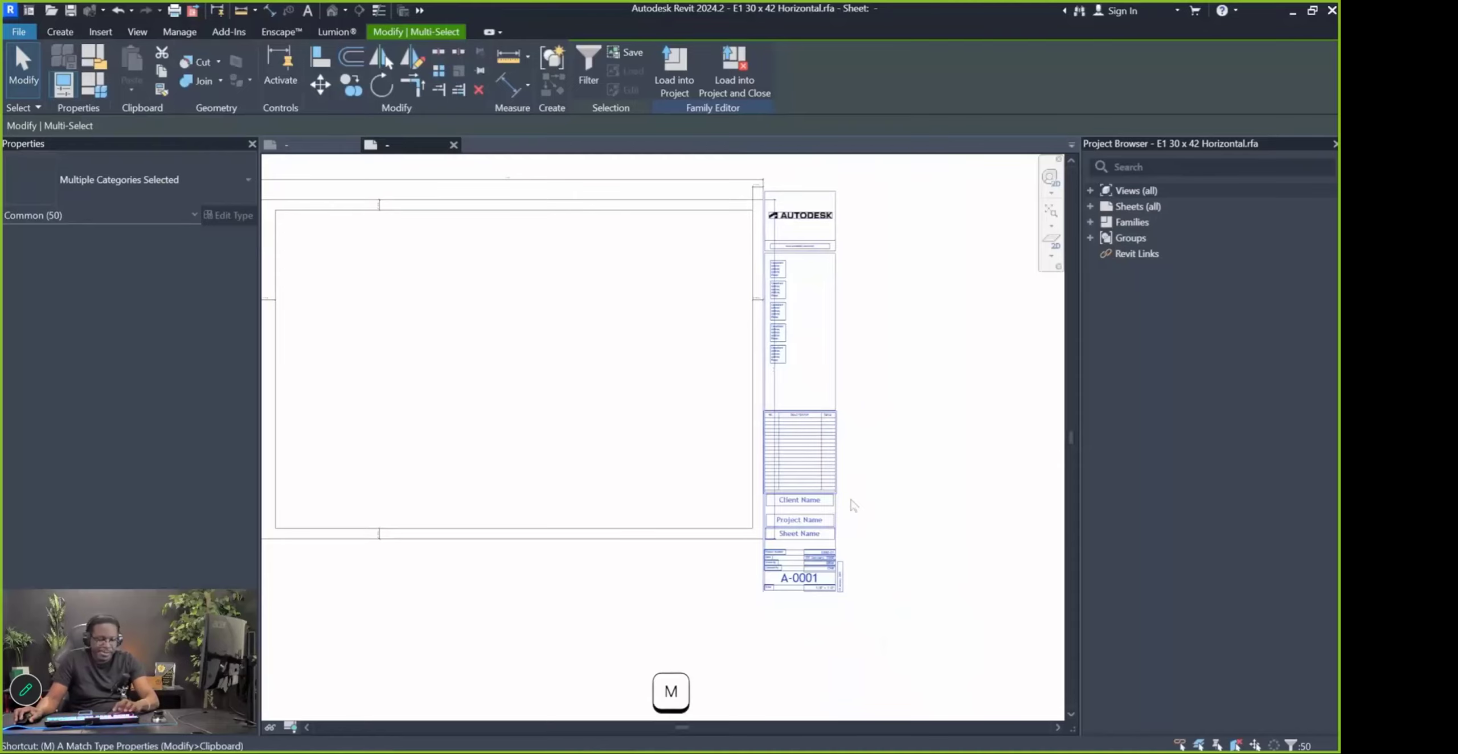
pyautogui.press('v')
pyautogui.click(923, 589)
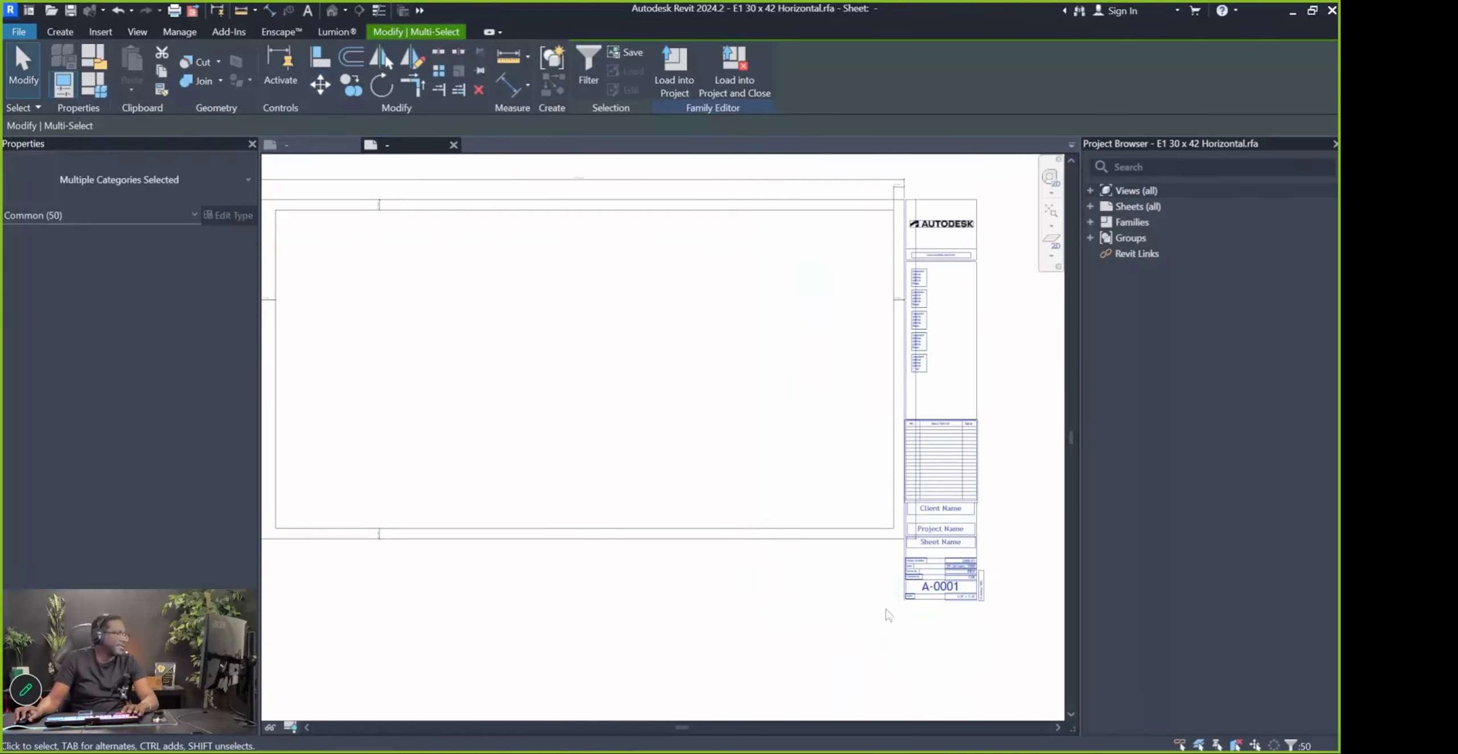
pyautogui.hotkey('ctrl', 'z')
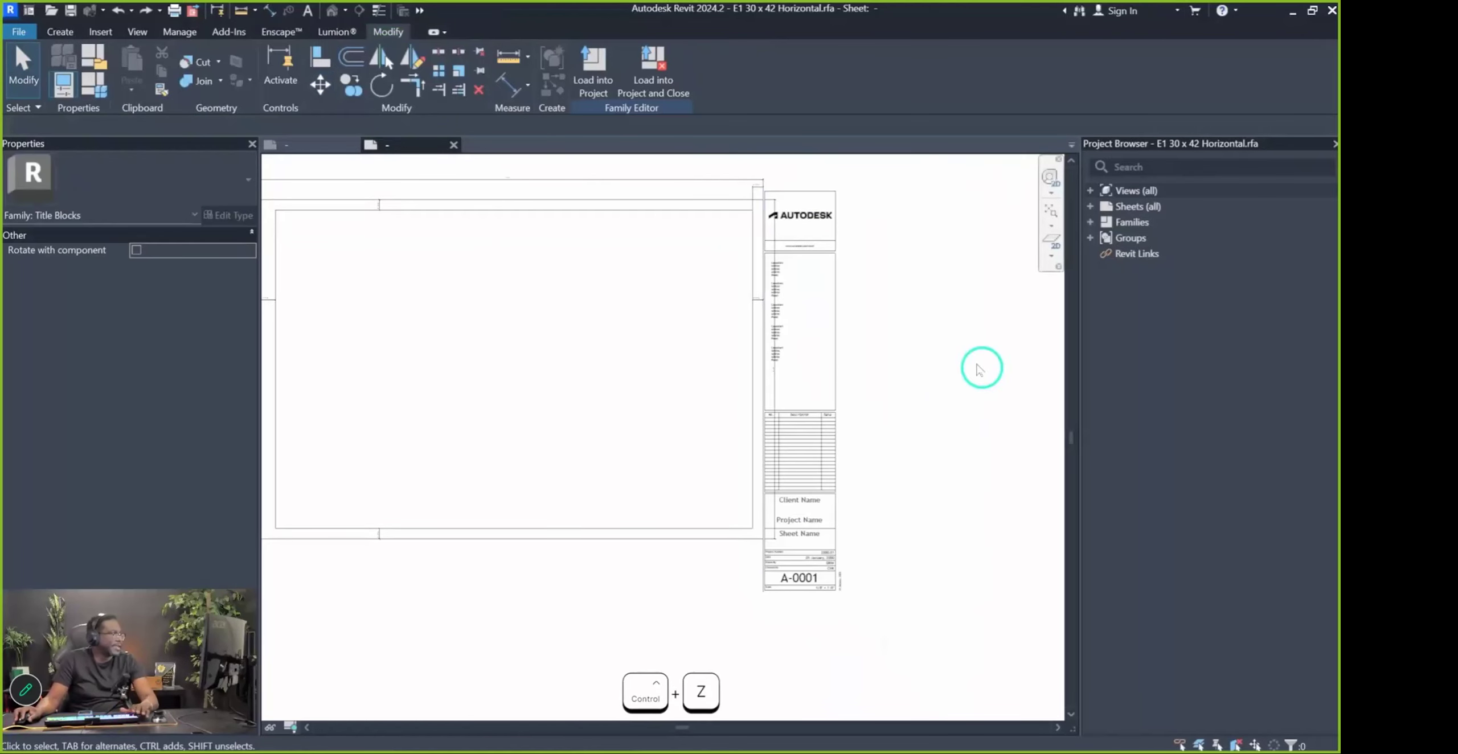
# Reselect the title block column, removing the left border line and adding the thick vertical column line
pyautogui.scroll(5, 802, 218)
pyautogui.click(667, 203)
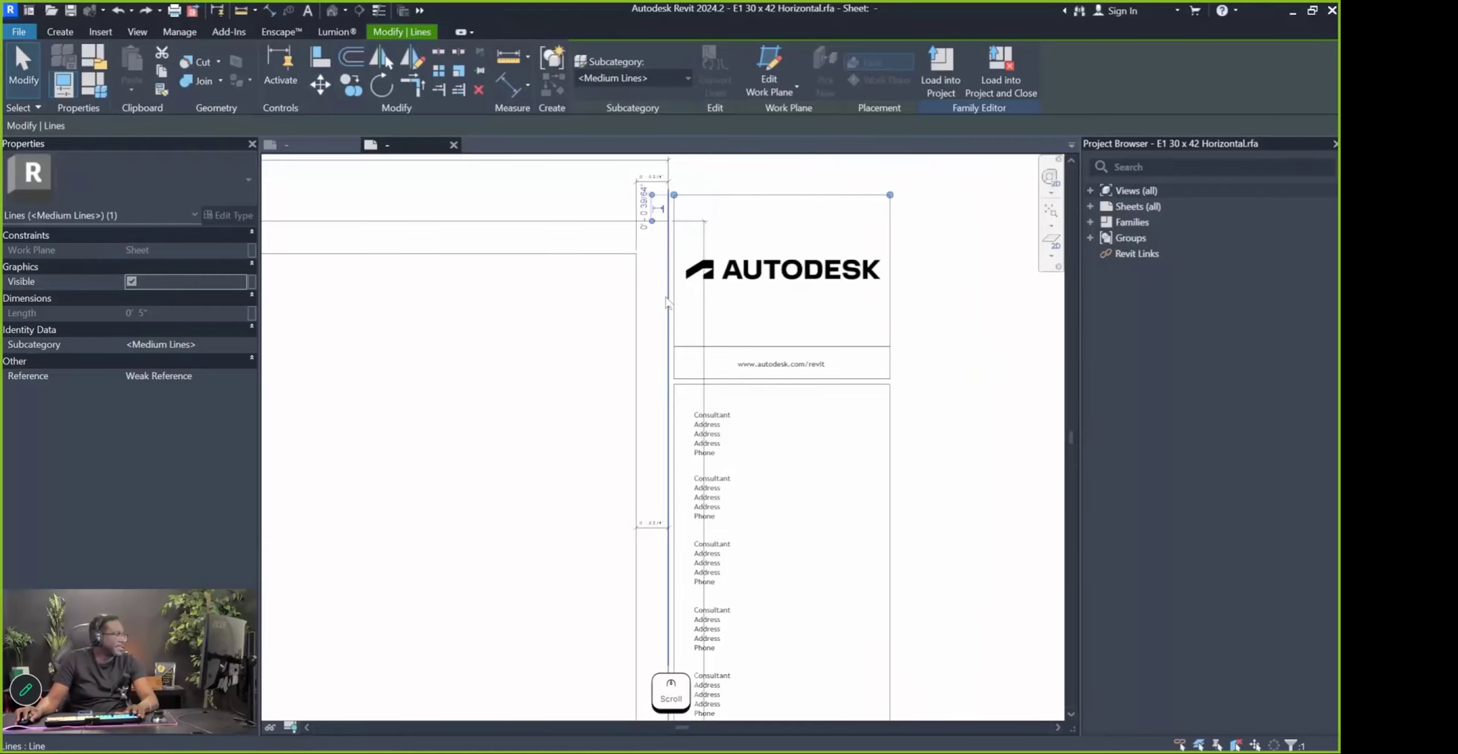
pyautogui.scroll(-3, 733, 214)
pyautogui.click(705, 176)
pyautogui.moveTo(705, 176); pyautogui.dragTo(890, 705)
pyautogui.scroll(8, 664, 587)
pyautogui.scroll(1, 680, 572)
pyautogui.keyDown('shift'); pyautogui.moveTo(738, 506); pyautogui.dragTo(654, 494); pyautogui.keyUp('shift')
pyautogui.scroll(-2, 676, 449)
pyautogui.scroll(-3, 676, 453)
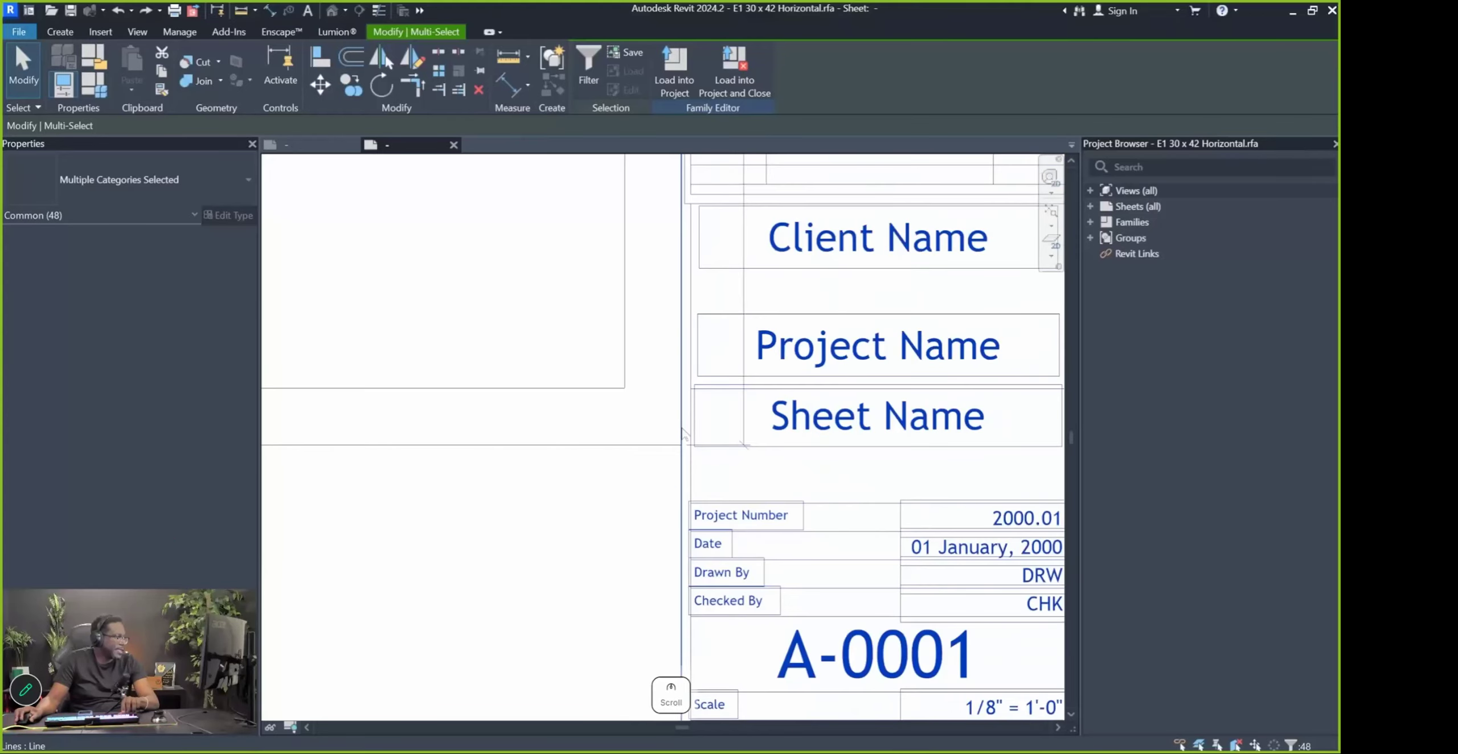
pyautogui.keyDown('ctrl'); pyautogui.click(681, 620); pyautogui.keyUp('ctrl')
# Shift the dimension beside the title block to the left and clear the selection
pyautogui.scroll(-3, 616, 505)
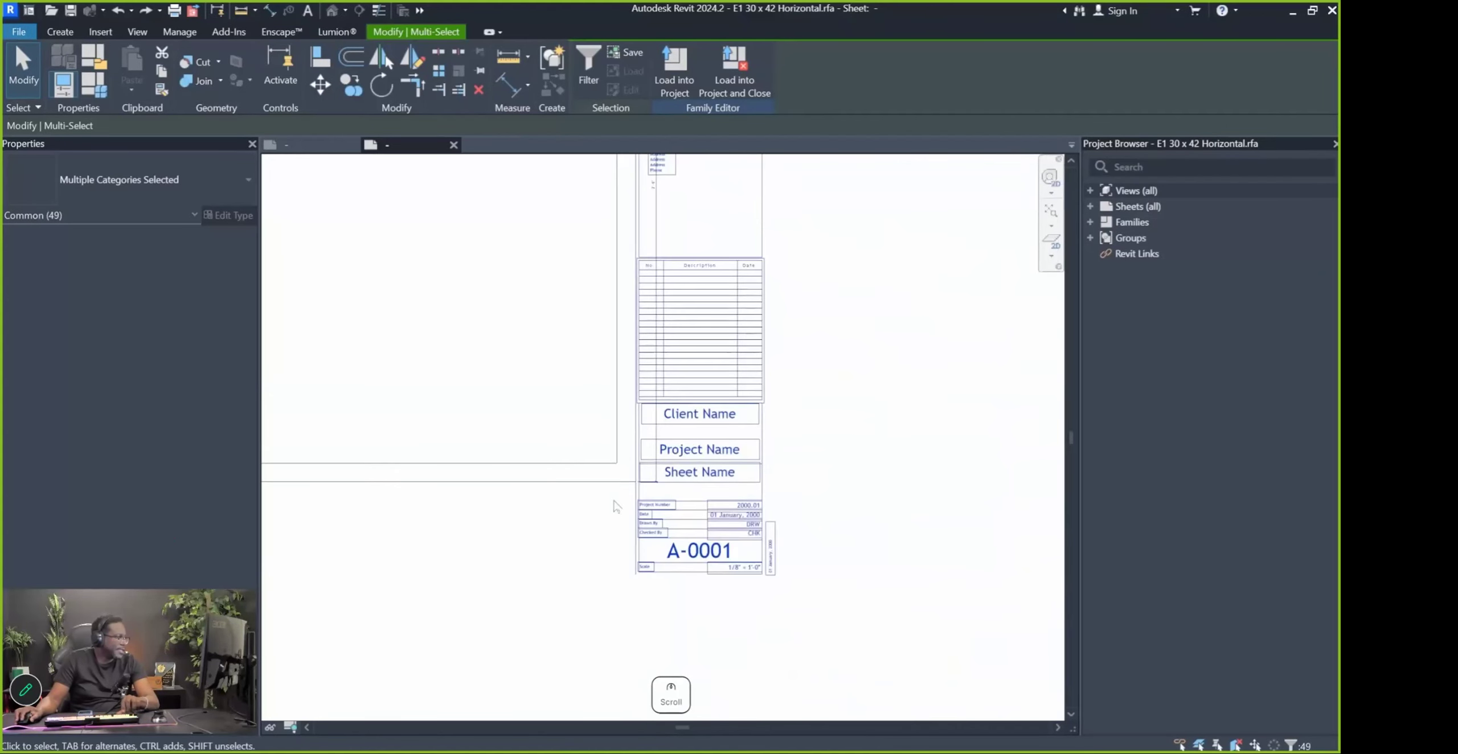
pyautogui.scroll(-4, 682, 593)
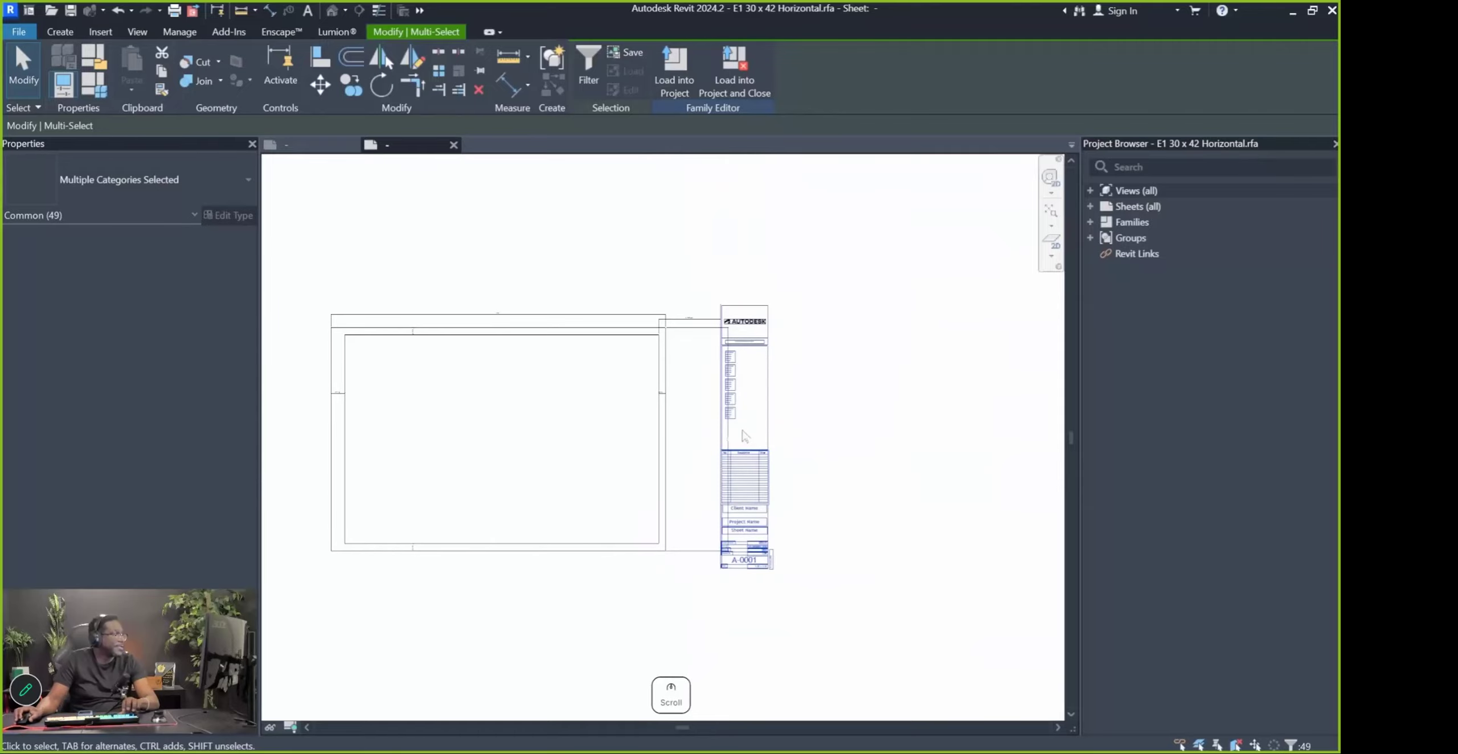
pyautogui.scroll(3, 720, 368)
pyautogui.moveTo(692, 302); pyautogui.dragTo(623, 509)
pyautogui.press('Escape')
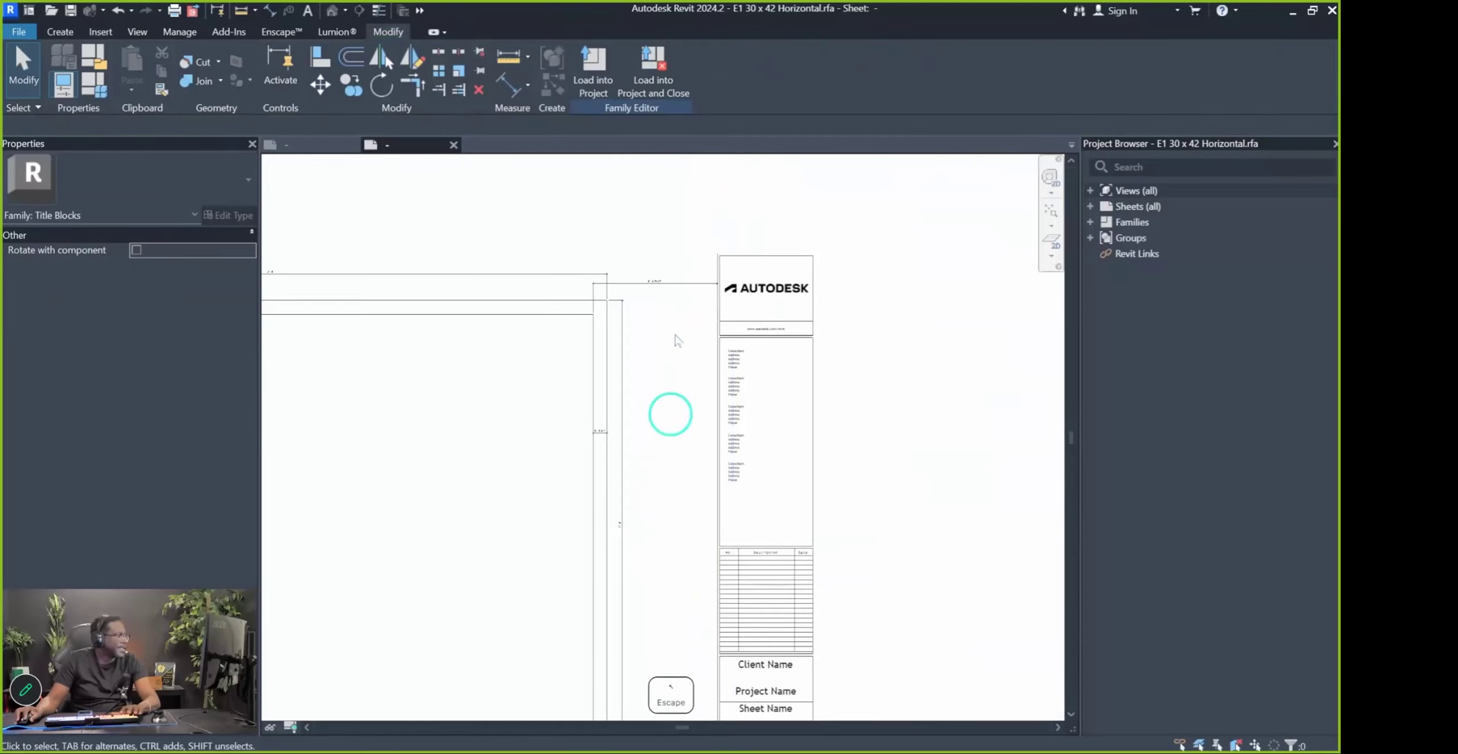
pyautogui.click(695, 285)
pyautogui.press('Escape')
pyautogui.scroll(-2, 749, 367)
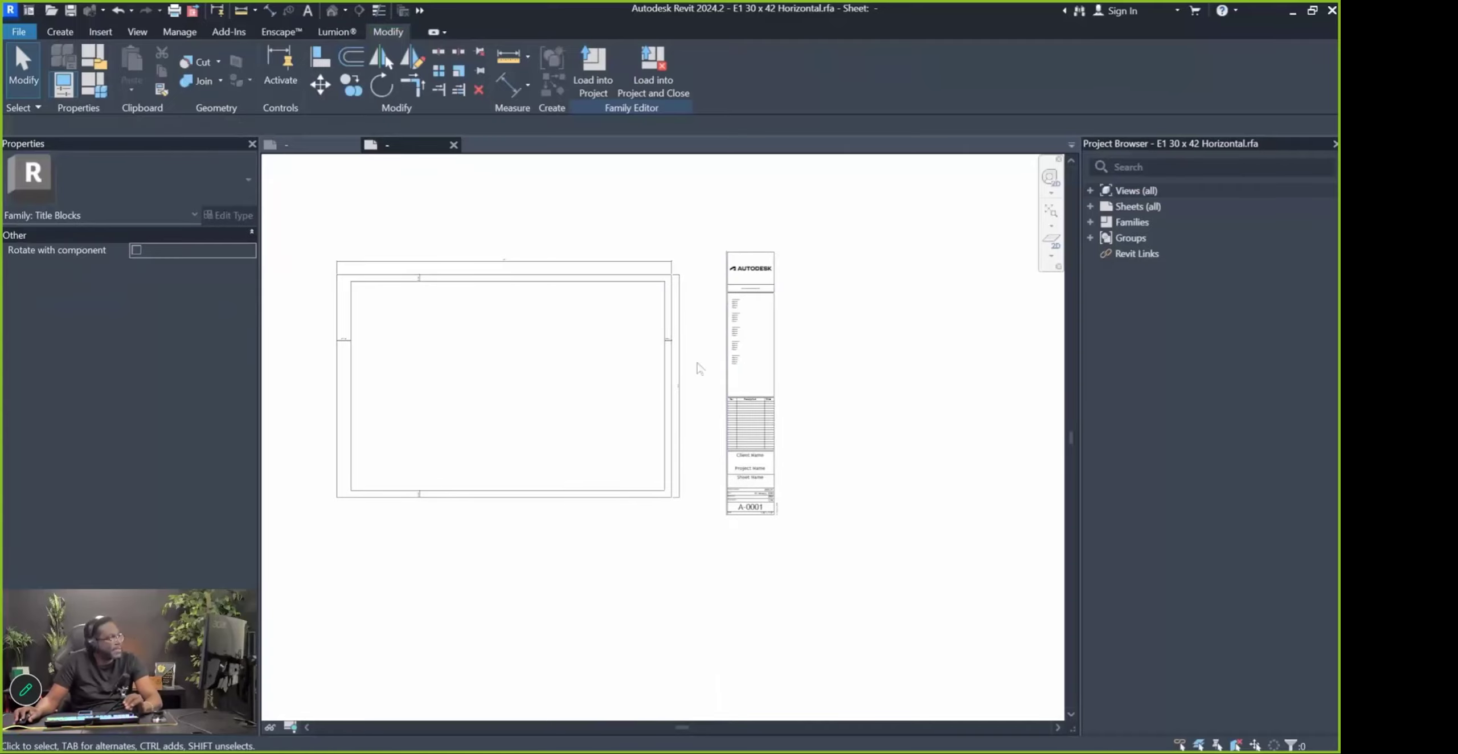
pyautogui.scroll(3, 693, 381)
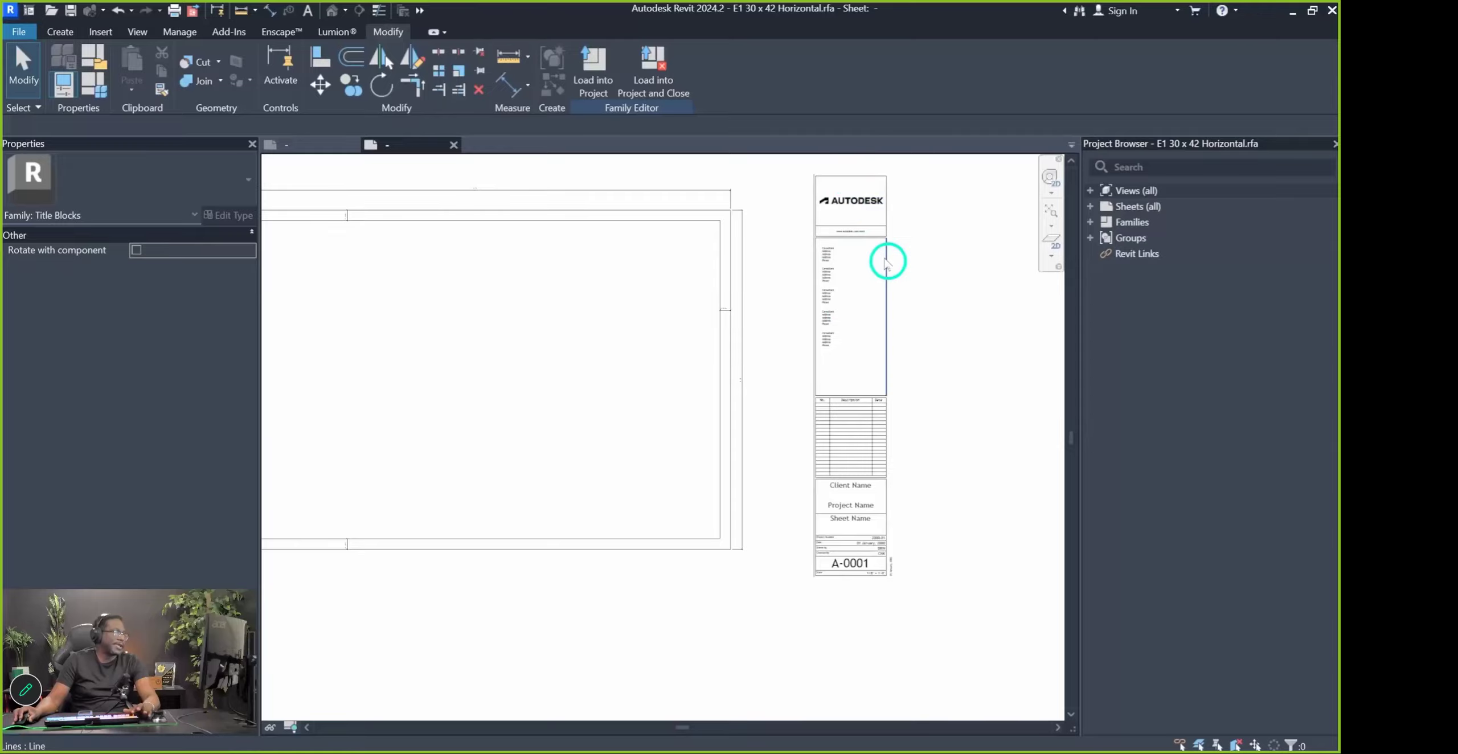
pyautogui.scroll(2, 892, 428)
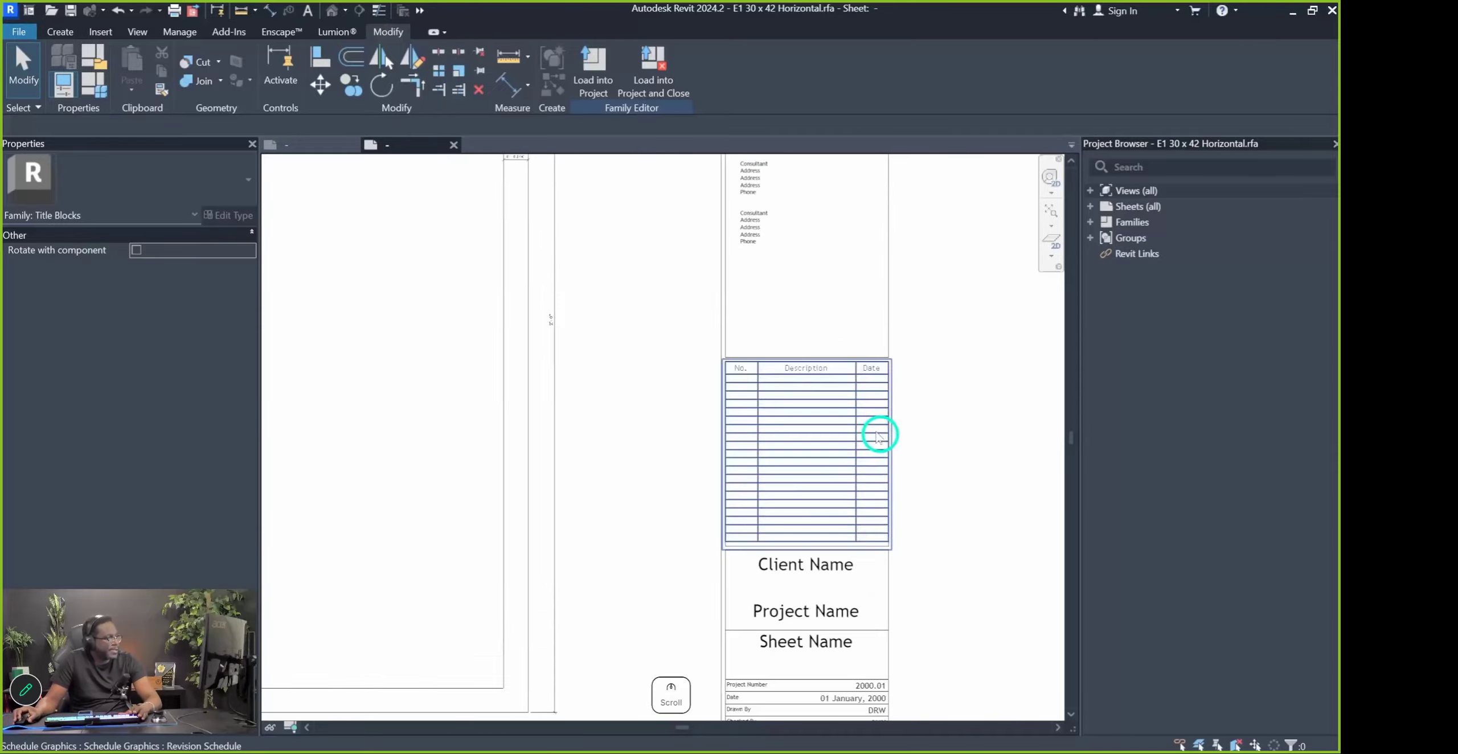
pyautogui.scroll(-2, 582, 348)
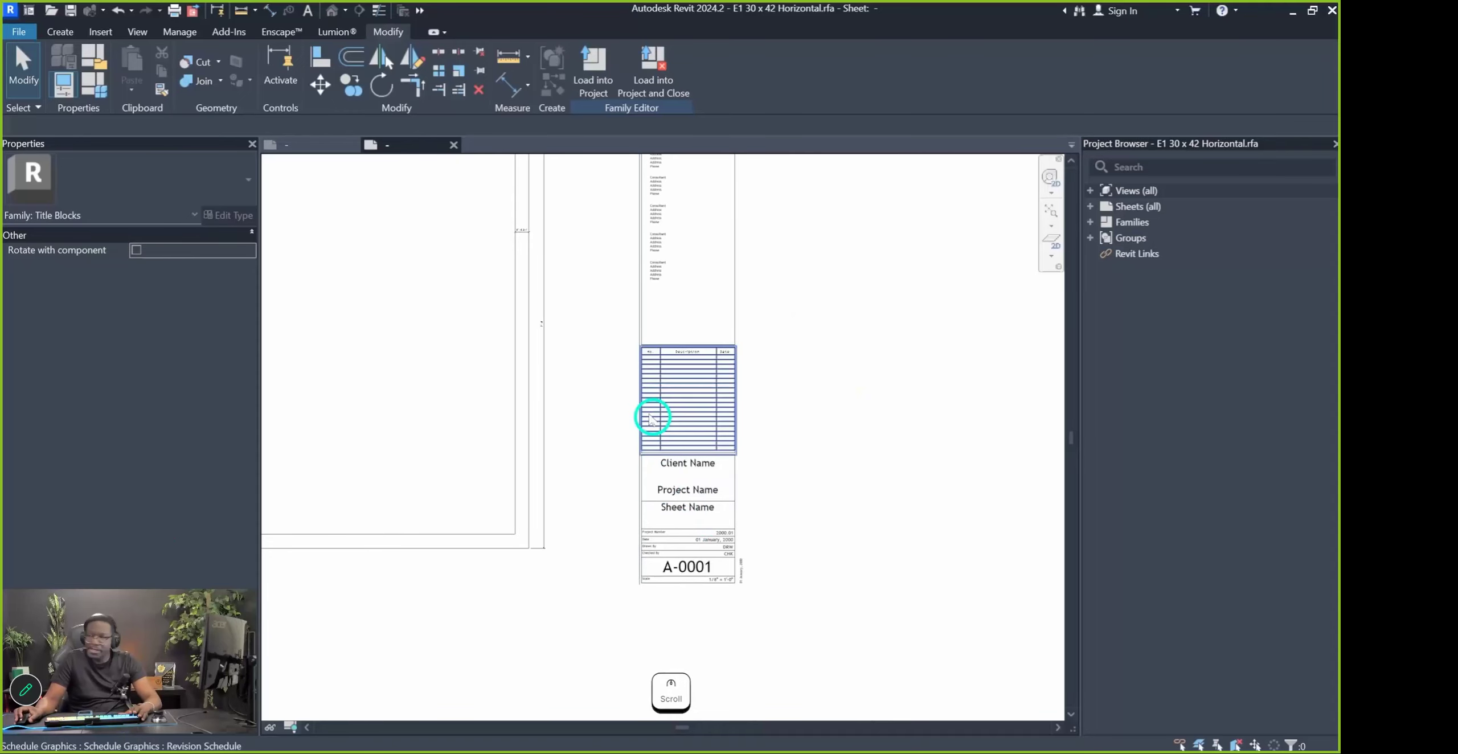
pyautogui.scroll(4, 658, 408)
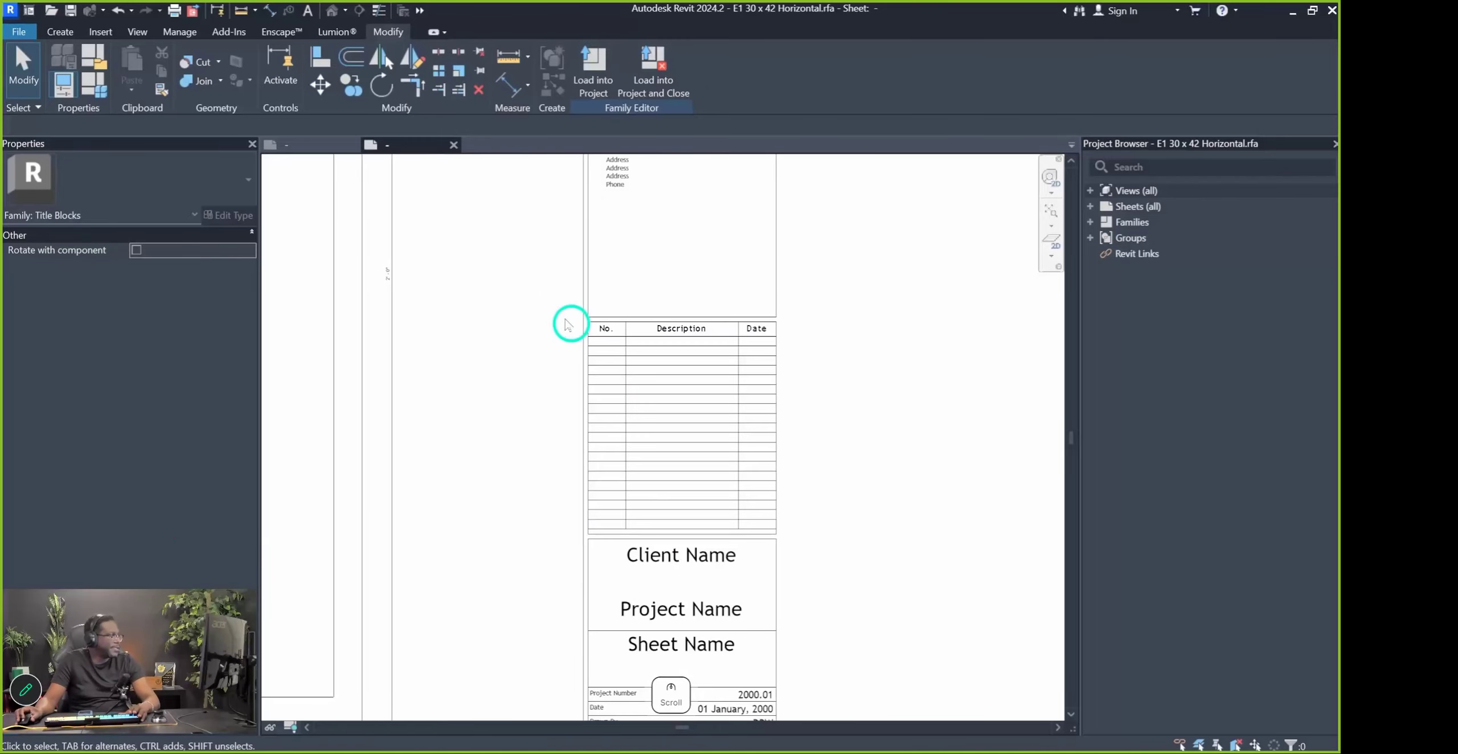
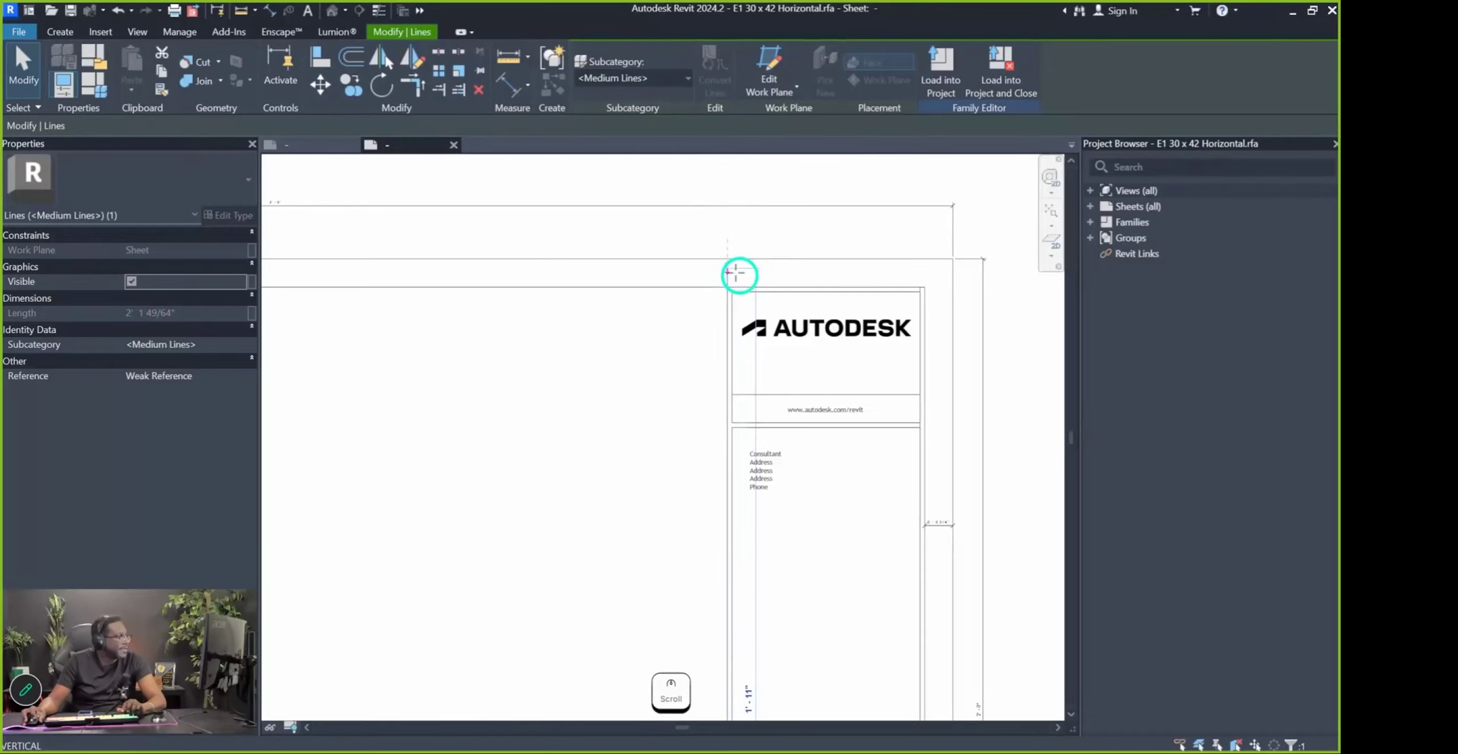
# Delete the overall vertical dimension on the right side of the sheet
pyautogui.scroll(5, 765, 715)
pyautogui.scroll(-4, 901, 576)
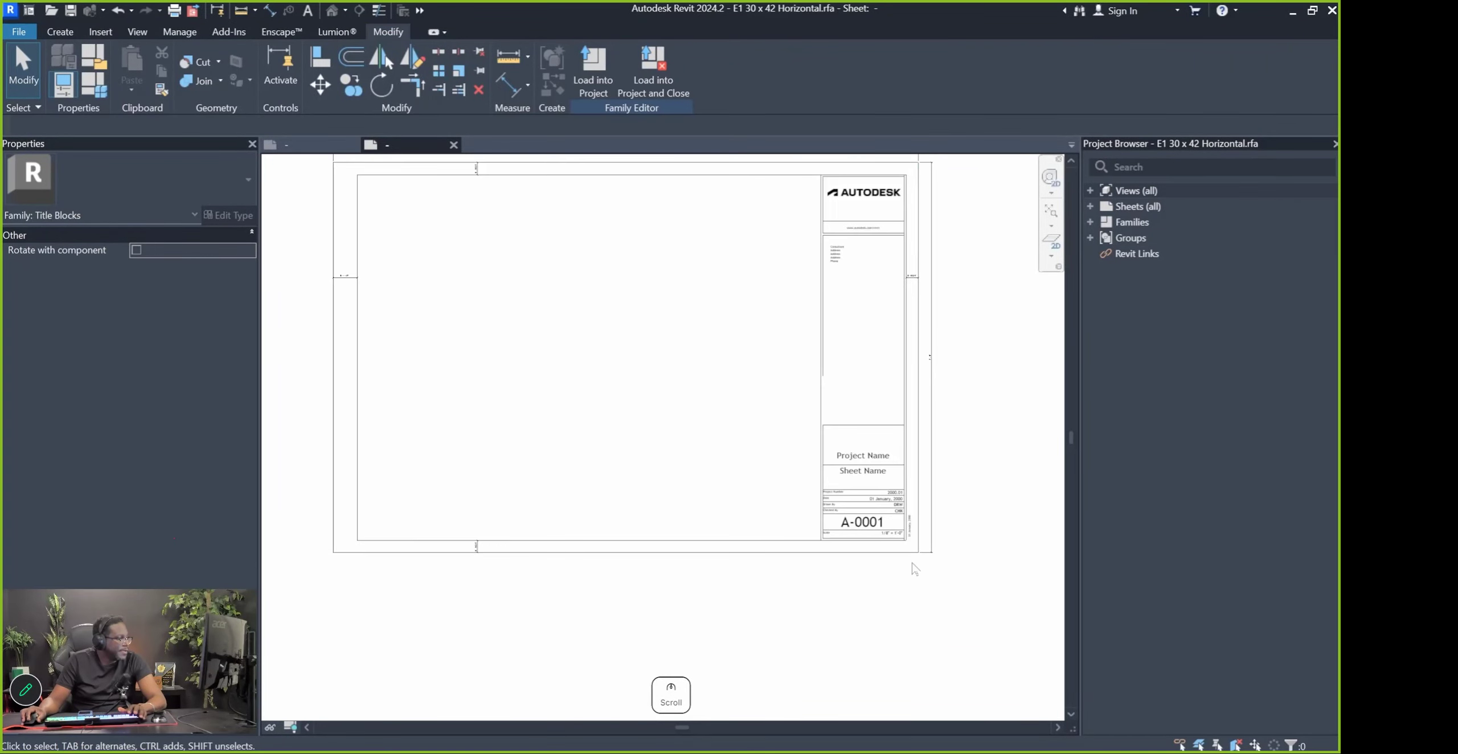
pyautogui.click(937, 472)
pyautogui.moveTo(922, 353); pyautogui.dragTo(900, 415, button='middle')
pyautogui.scroll(6, 889, 254)
# Select the Medium Lines vertical line beside the Consultant panel
pyautogui.scroll(-4, 882, 218)
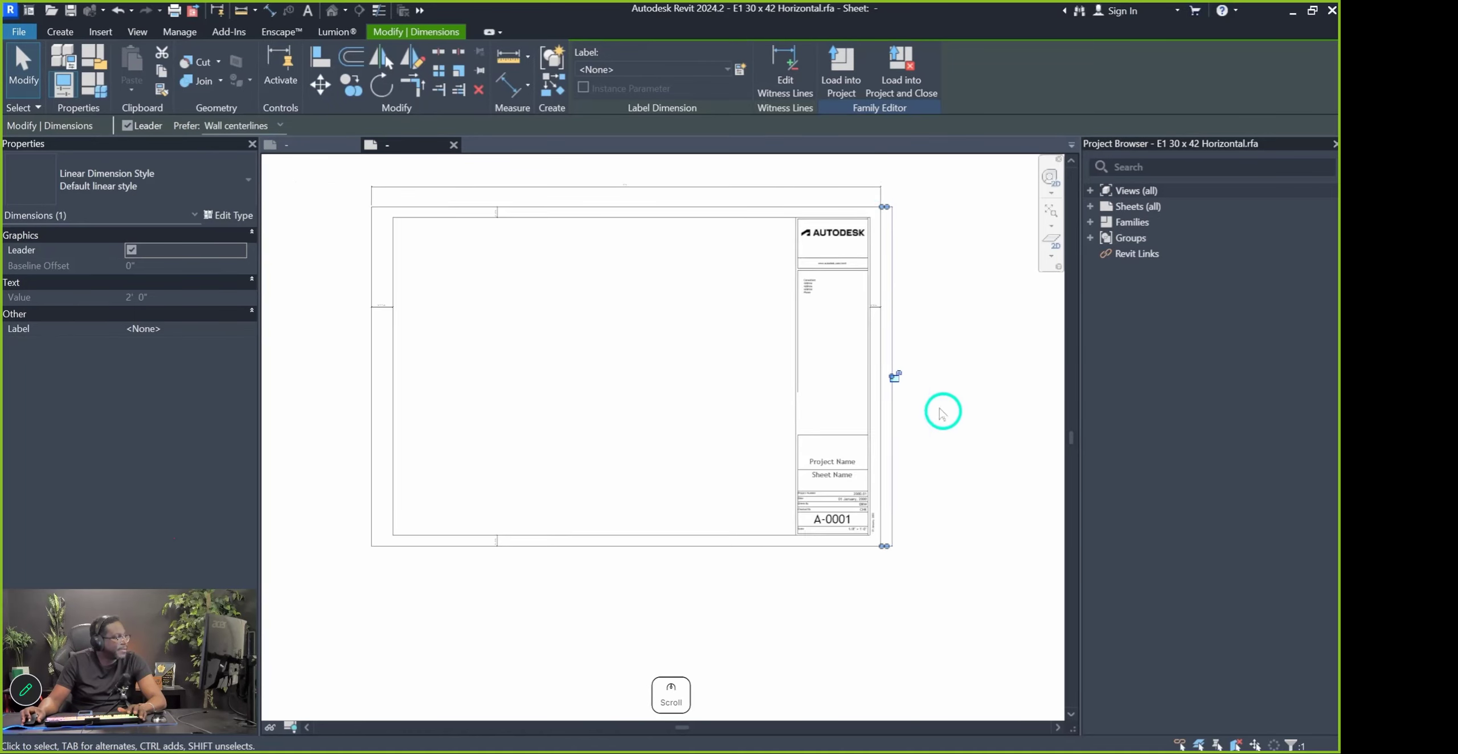
pyautogui.press('Delete')
pyautogui.scroll(-2, 917, 353)
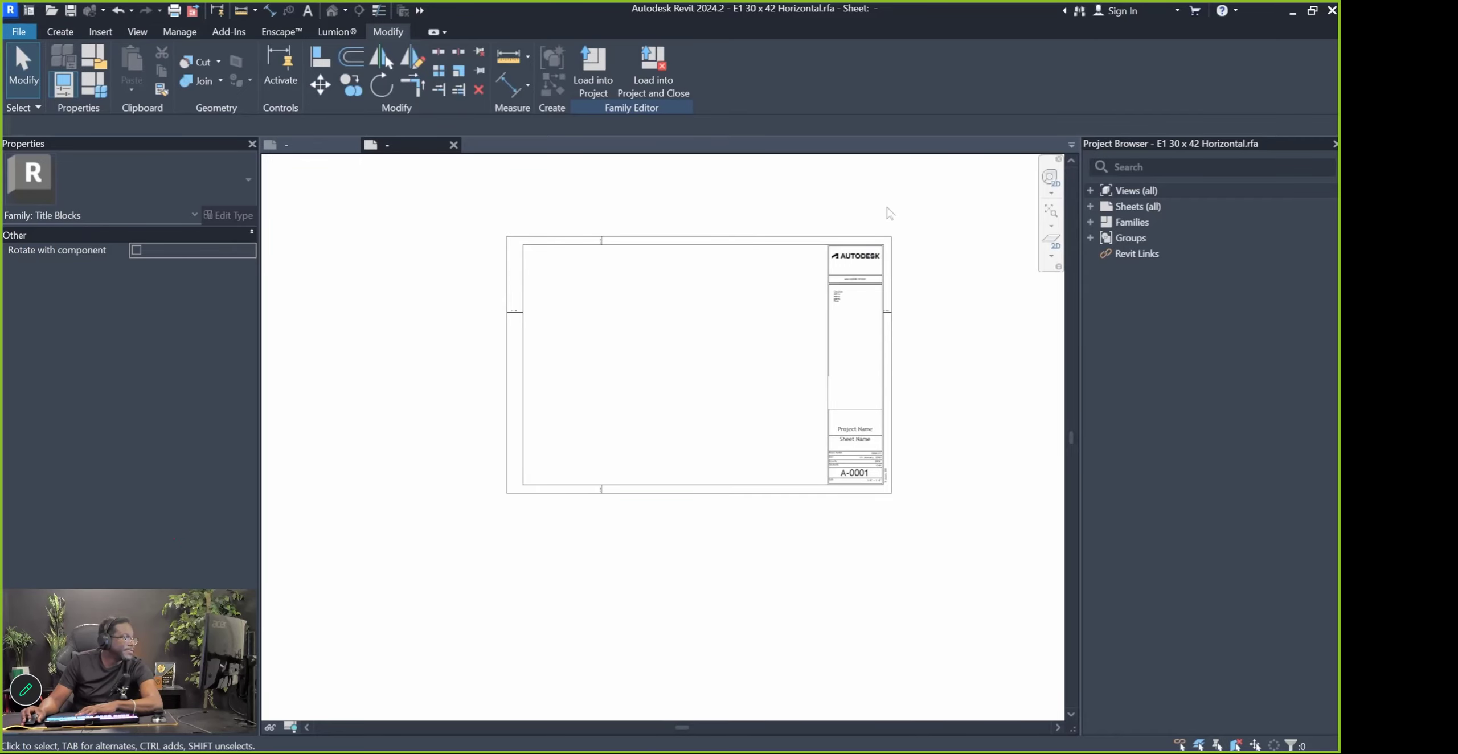
pyautogui.scroll(6, 915, 329)
pyautogui.moveTo(855, 396); pyautogui.dragTo(760, 461, button='middle')
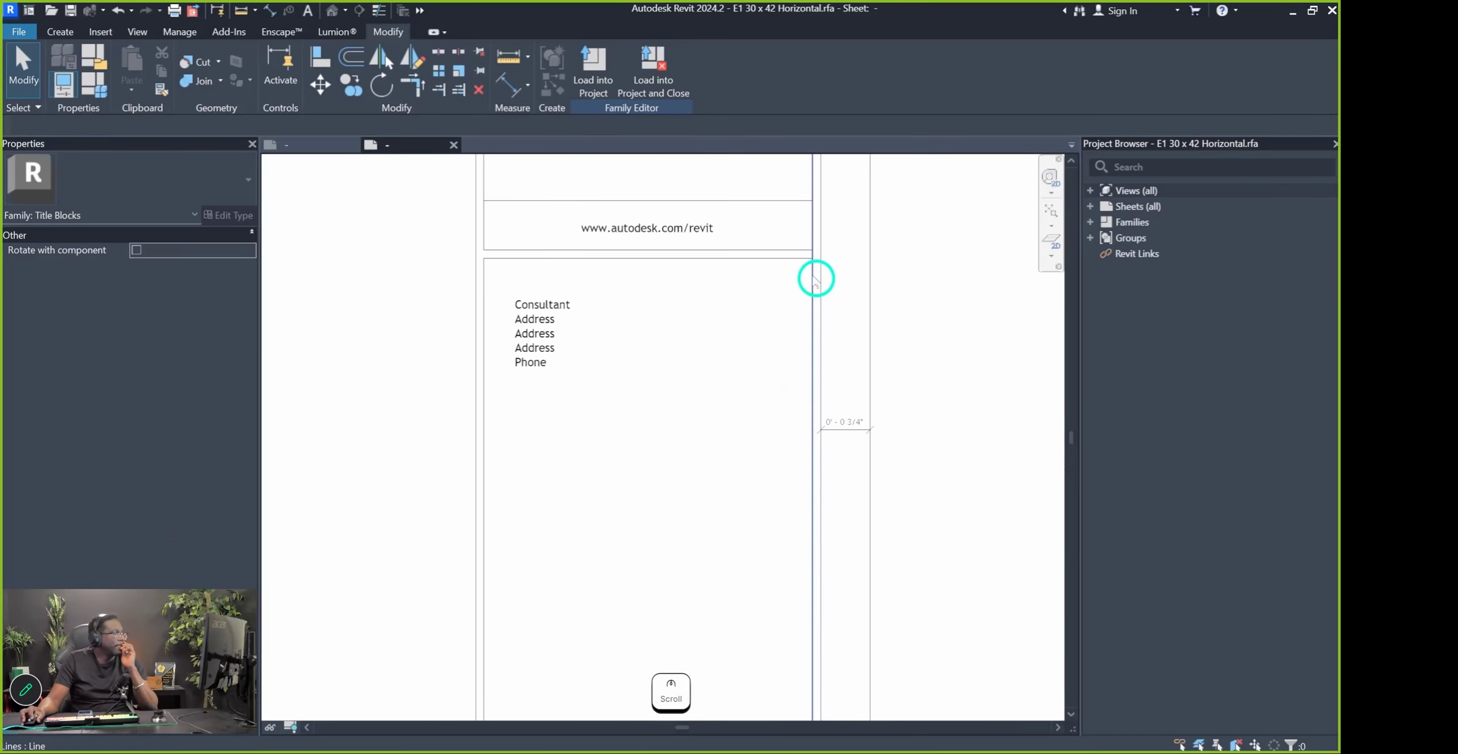
pyautogui.click(814, 278)
pyautogui.scroll(-3, 780, 331)
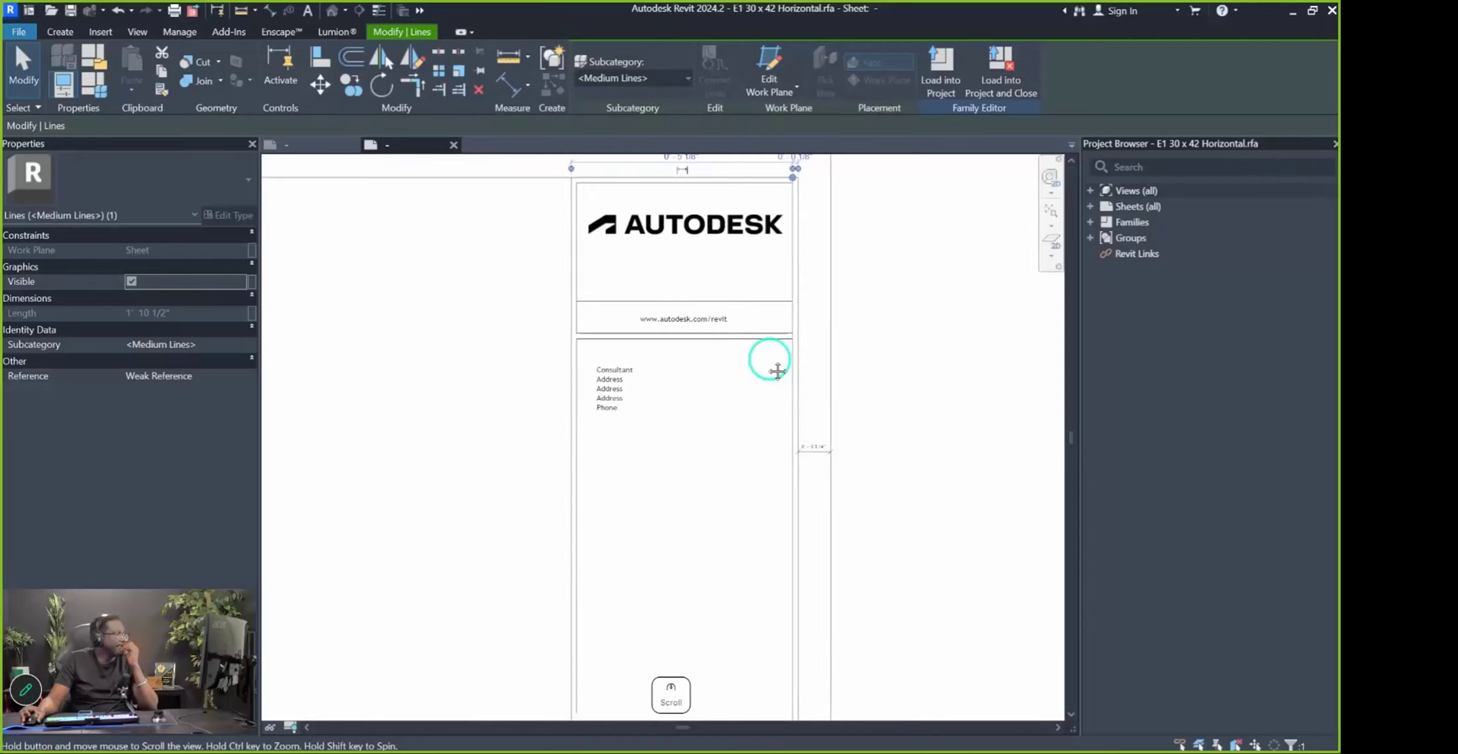
# Split the vertical line beside the logo panel, removing its inner segment
pyautogui.click(441, 57)
pyautogui.scroll(5, 885, 394)
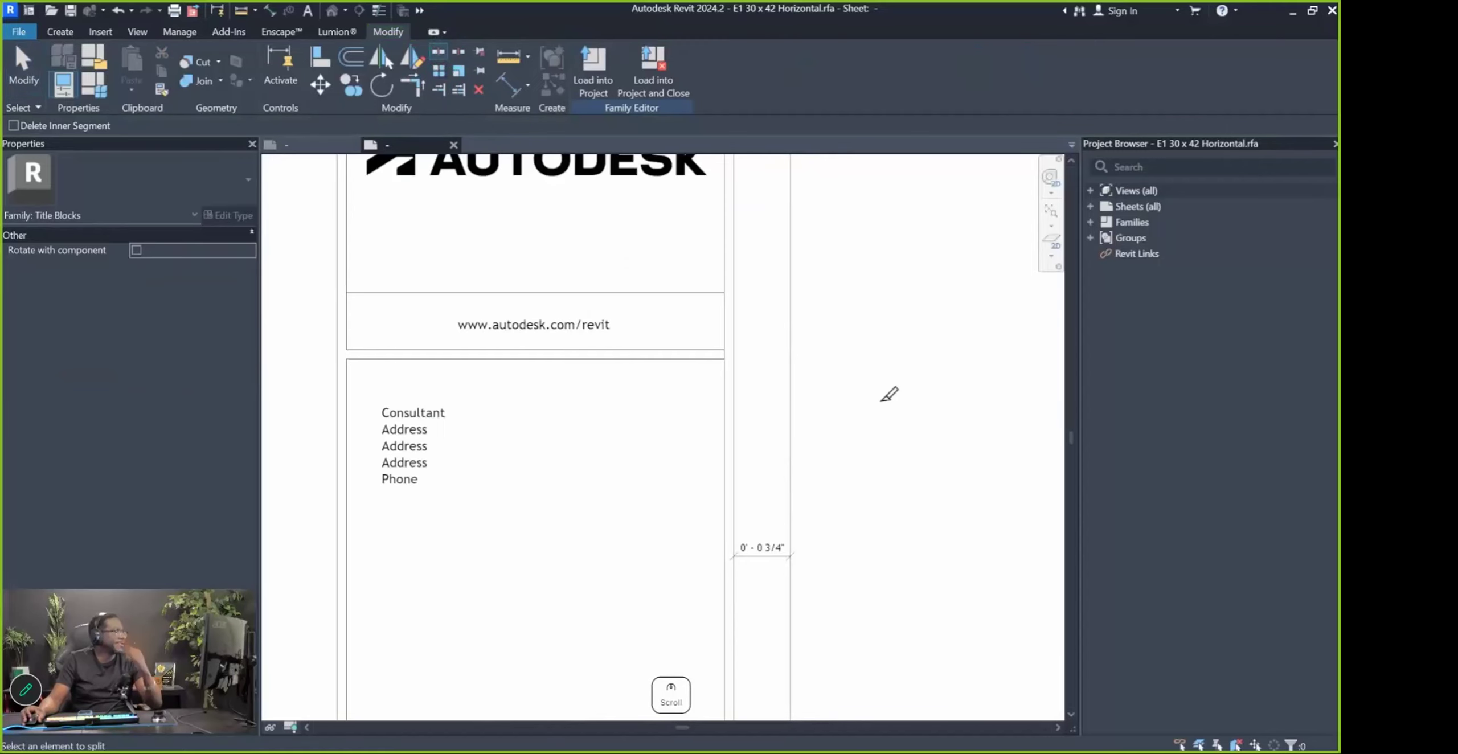
pyautogui.click(724, 338)
pyautogui.press('Escape')
# Trim the horizontal title-column line to a clean corner with TR
pyautogui.press('t')
pyautogui.press('r')
pyautogui.click(693, 331)
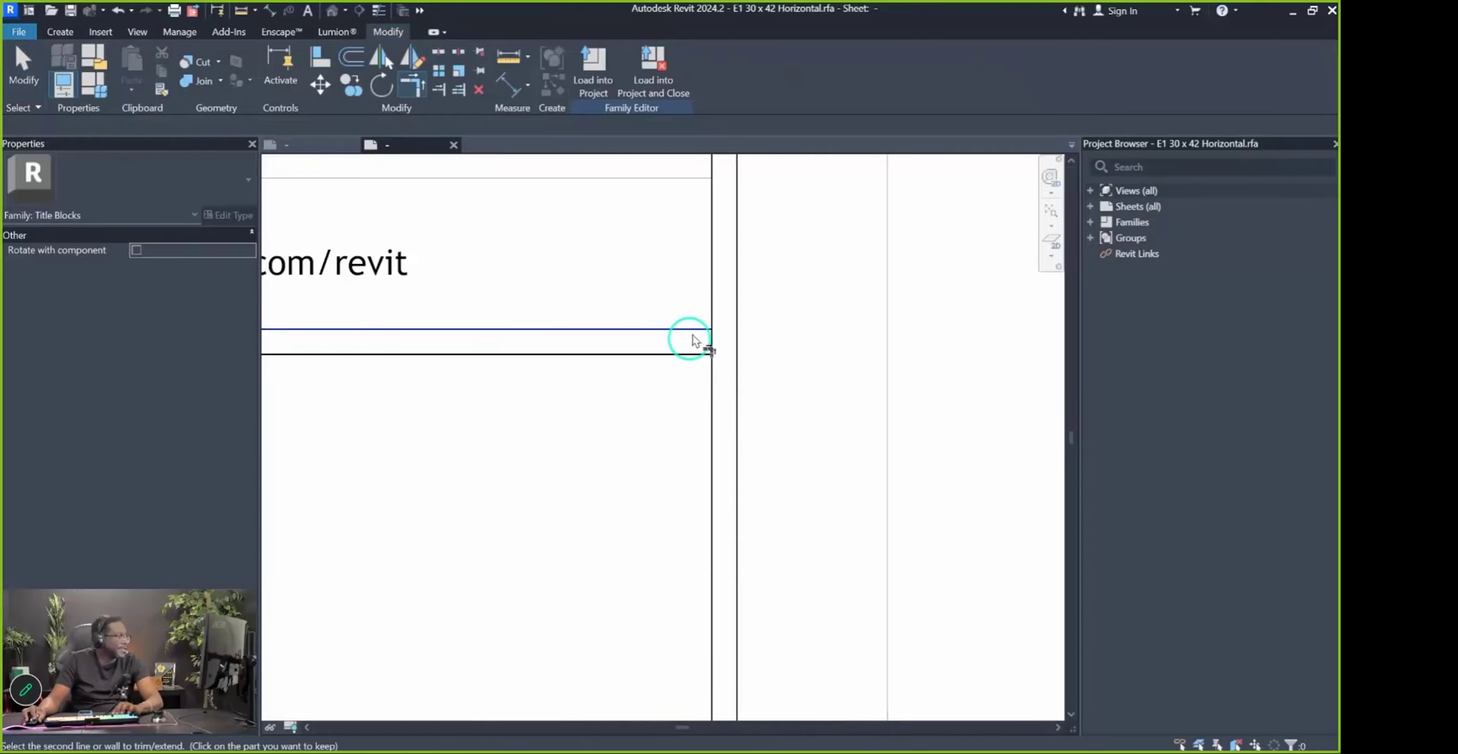
pyautogui.scroll(-5, 712, 365)
pyautogui.scroll(-4, 596, 396)
pyautogui.moveTo(595, 592); pyautogui.dragTo(589, 381, button='middle')
pyautogui.scroll(3, 576, 371)
pyautogui.press('Escape')
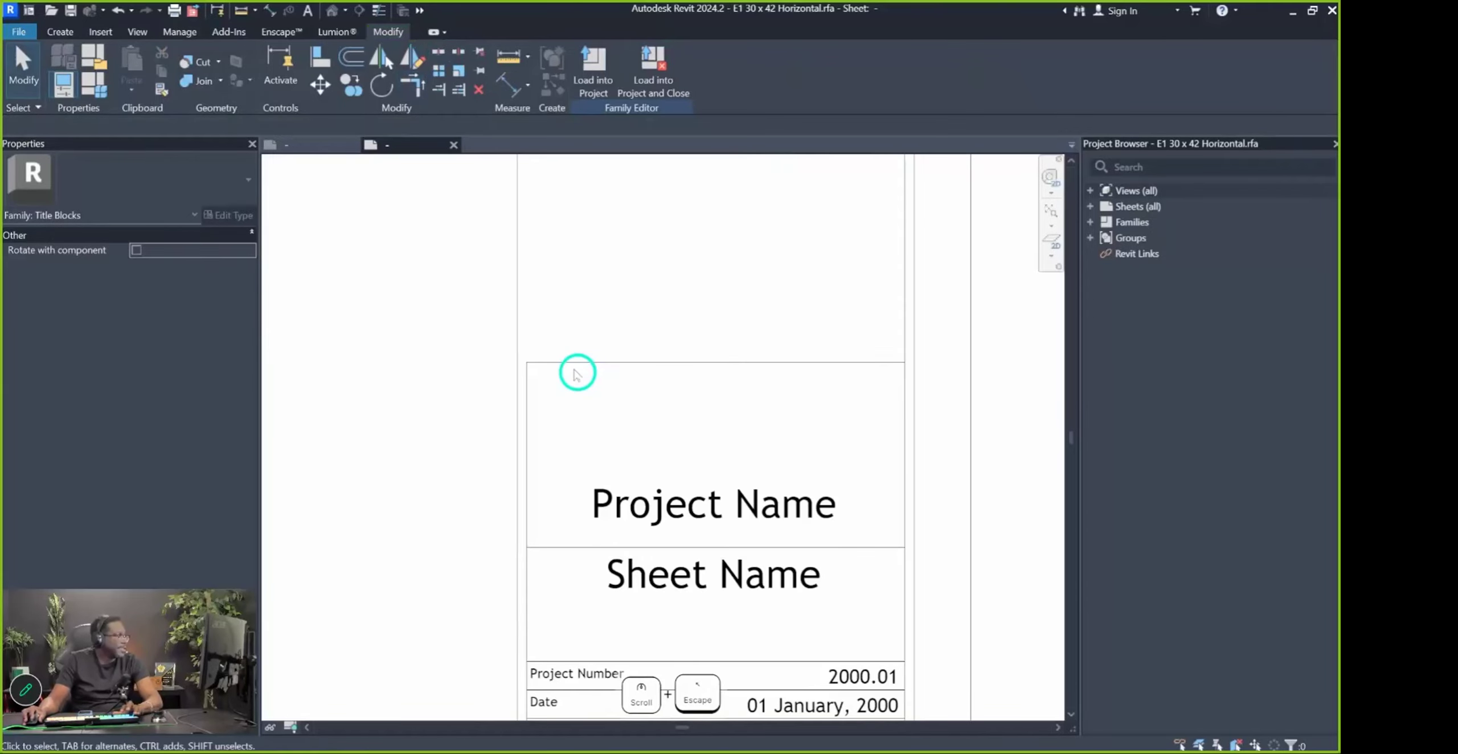
# Draw a 1-inch line above the Project Name box
pyautogui.press('l')
pyautogui.press('i')
pyautogui.click(575, 363)
pyautogui.write('1')
pyautogui.press('Return')
pyautogui.press('Escape')
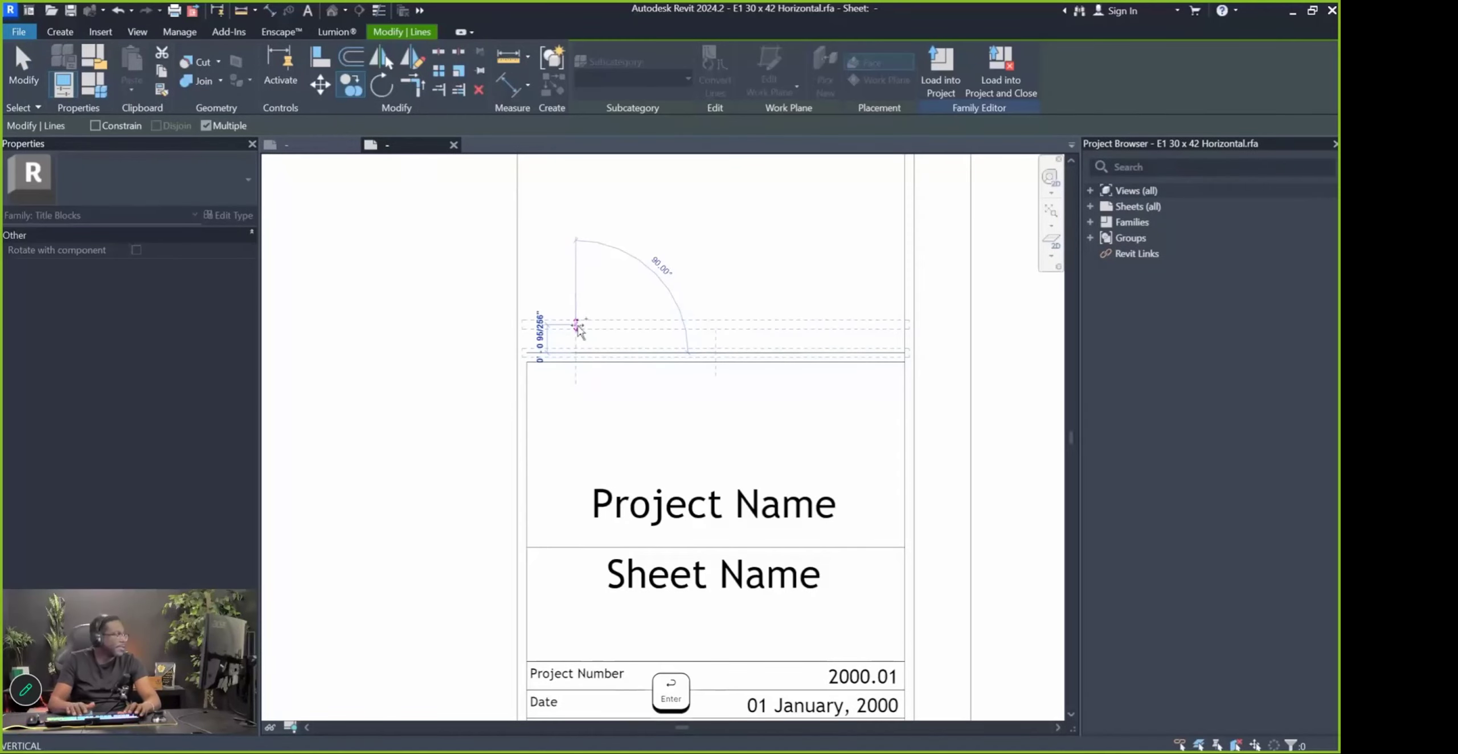
pyautogui.scroll(-4, 626, 420)
# Start another TR corner trim, cancel it, and adjust the sheet view
pyautogui.press('t')
pyautogui.press('r')
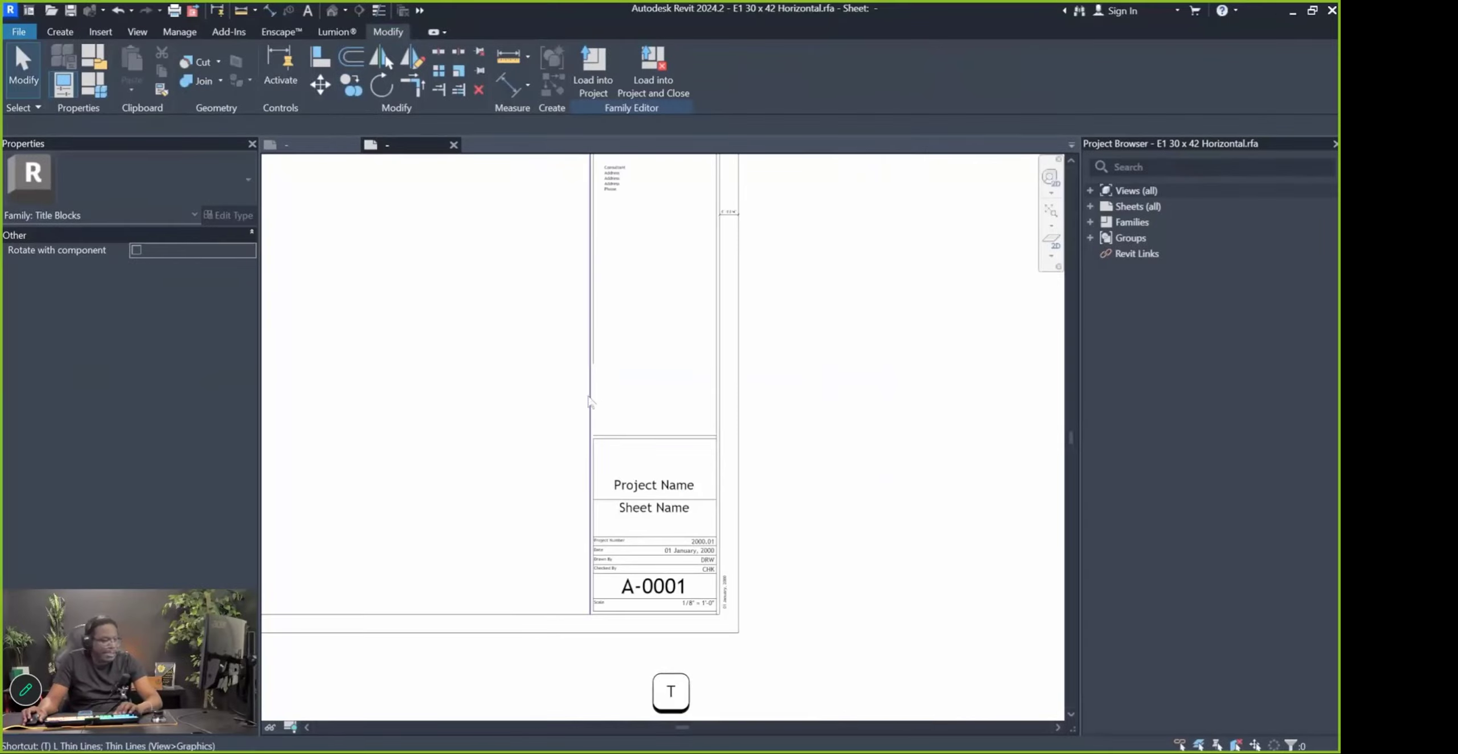
pyautogui.scroll(2, 605, 431)
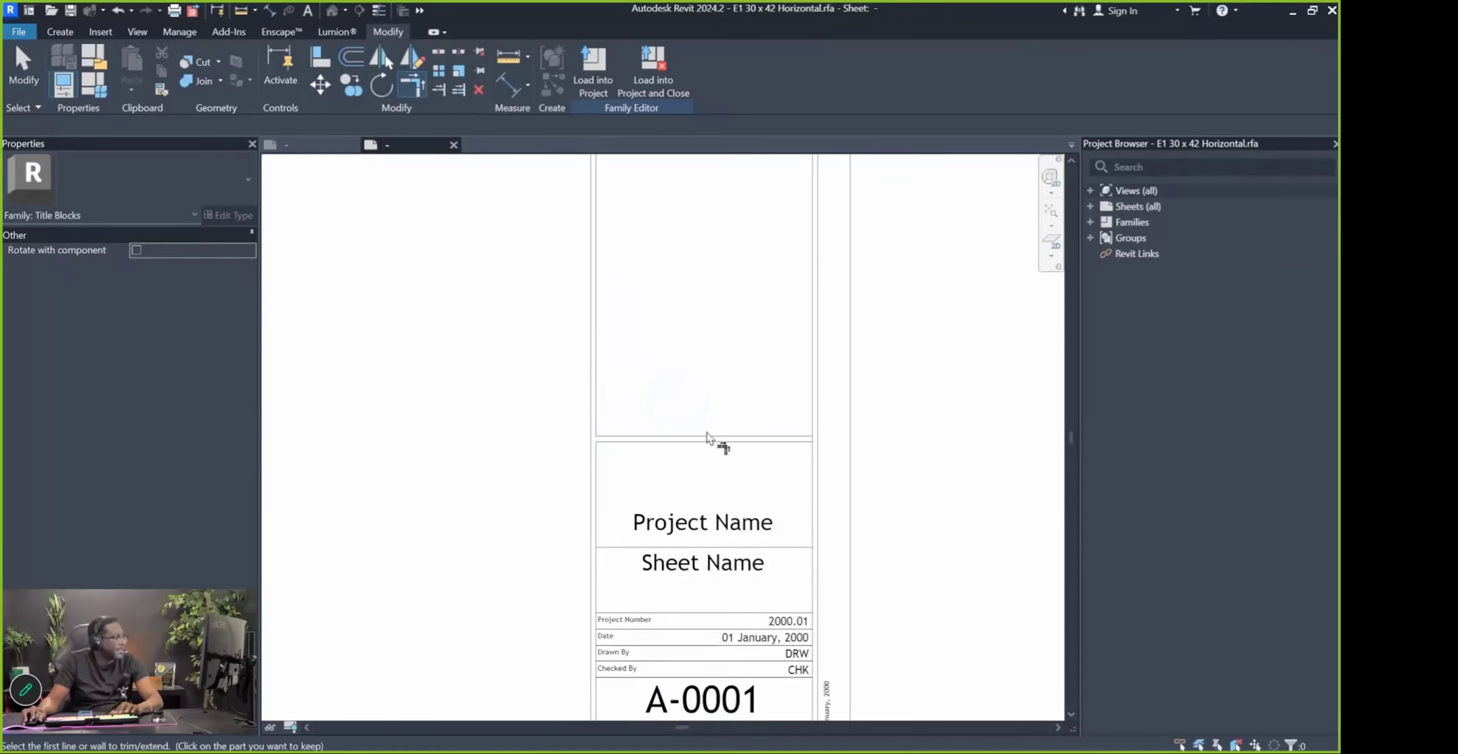
pyautogui.press('Escape')
pyautogui.scroll(-4, 921, 329)
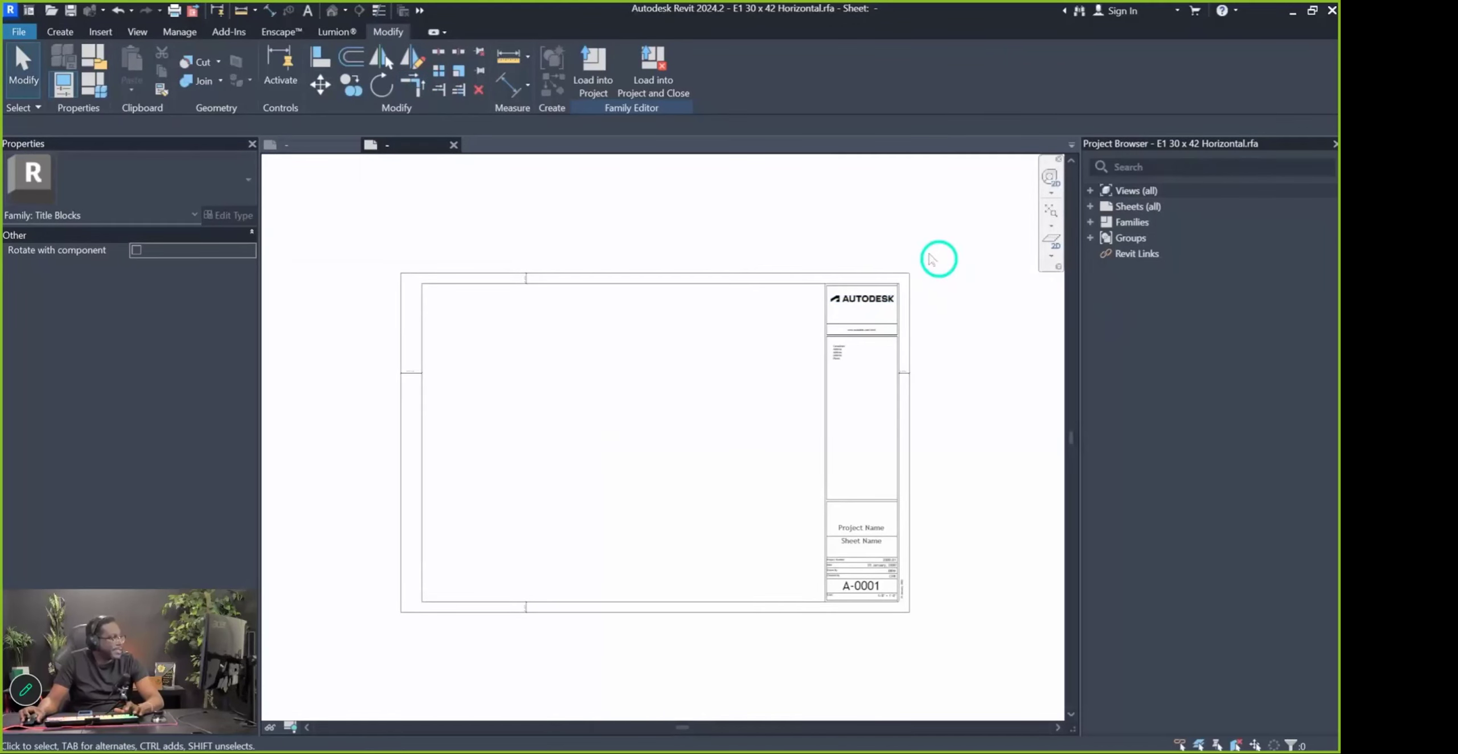
pyautogui.scroll(4, 937, 632)
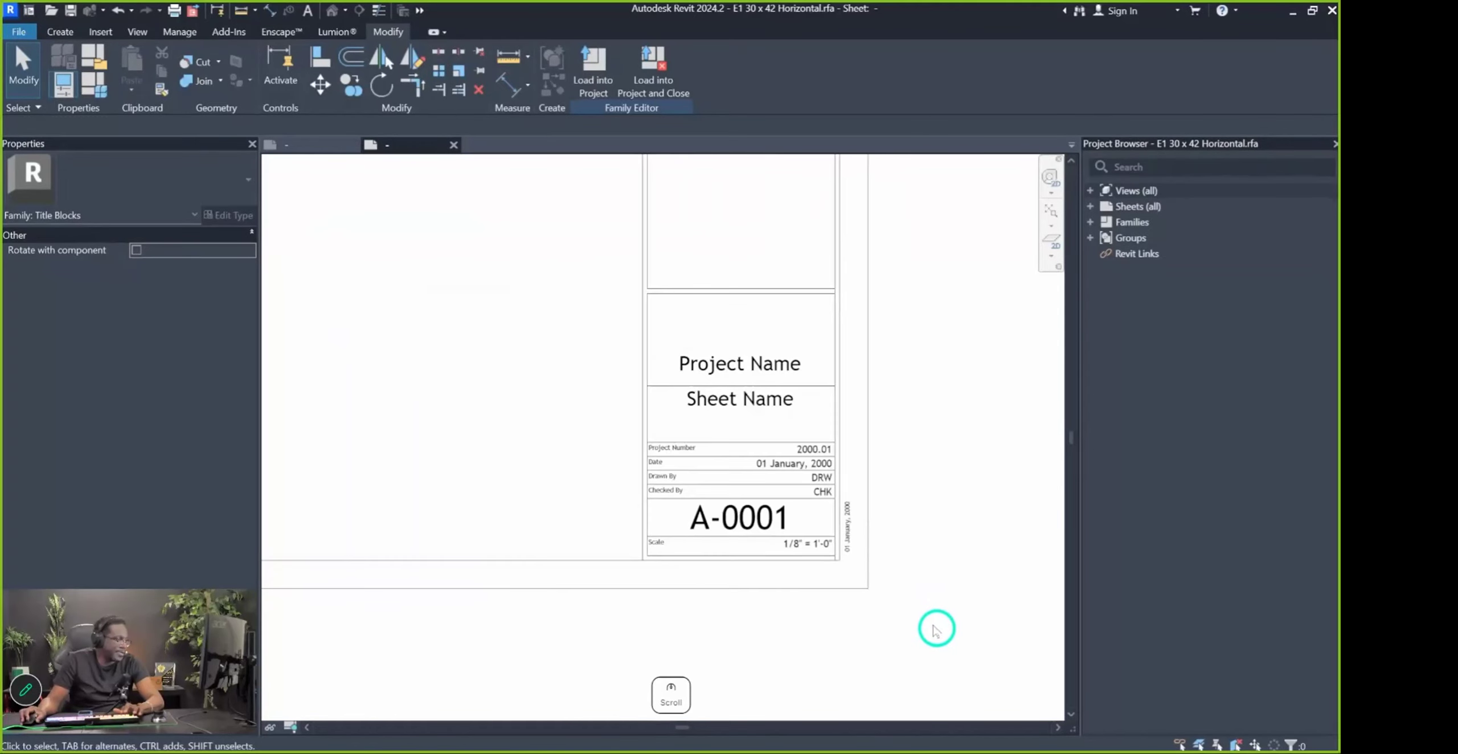
pyautogui.scroll(-4, 943, 515)
pyautogui.moveTo(598, 402); pyautogui.dragTo(617, 454, button='middle')
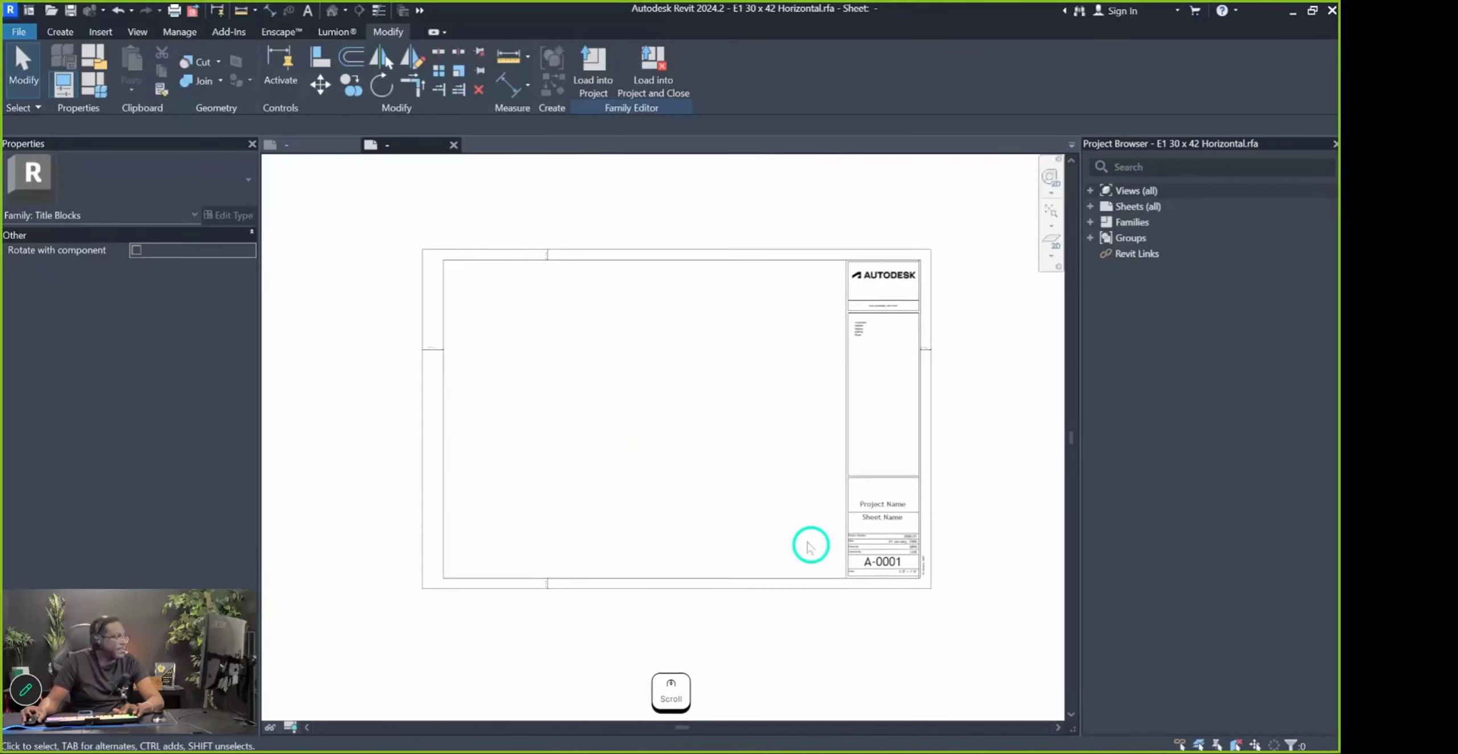
pyautogui.scroll(3, 940, 604)
pyautogui.click(903, 532)
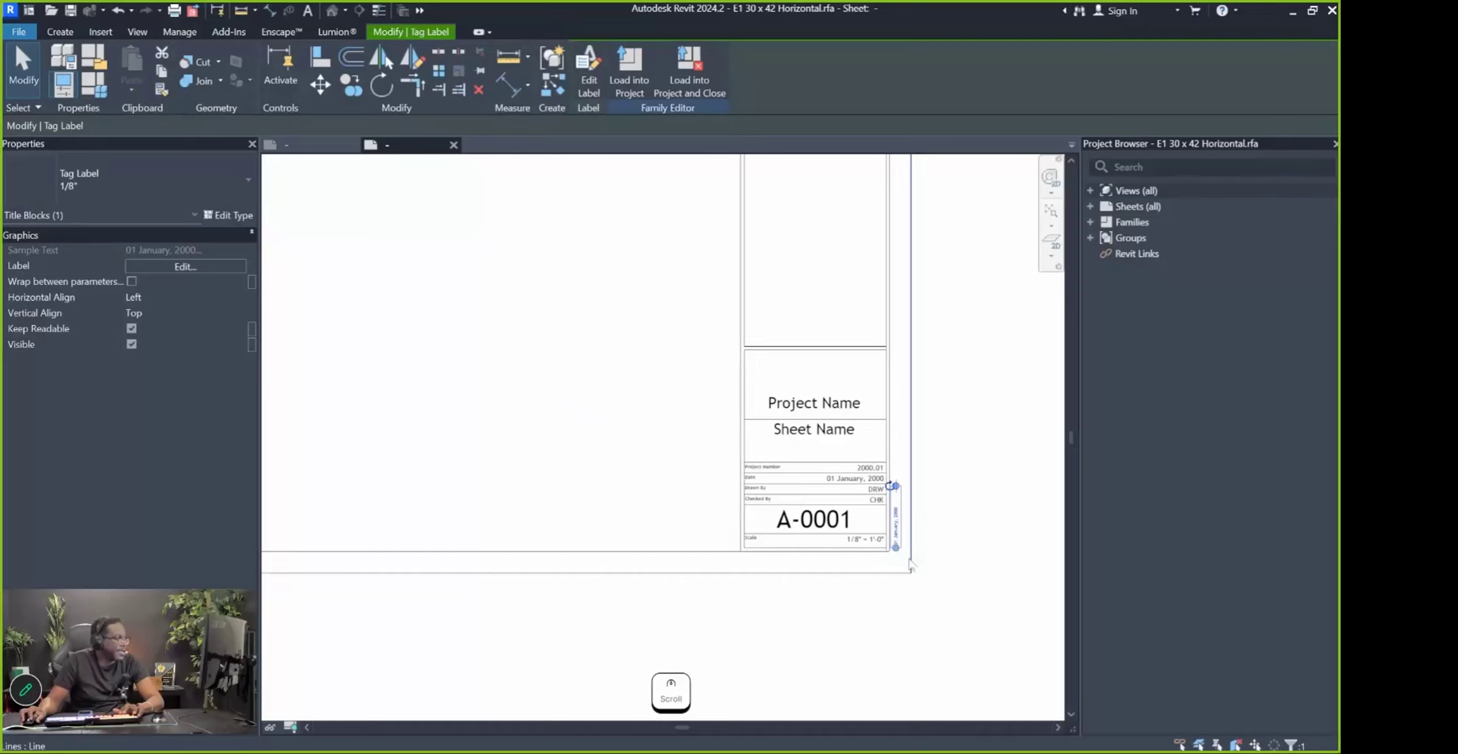
pyautogui.moveTo(905, 533); pyautogui.dragTo(968, 488, button='middle')
pyautogui.press('m')
pyautogui.press('v')
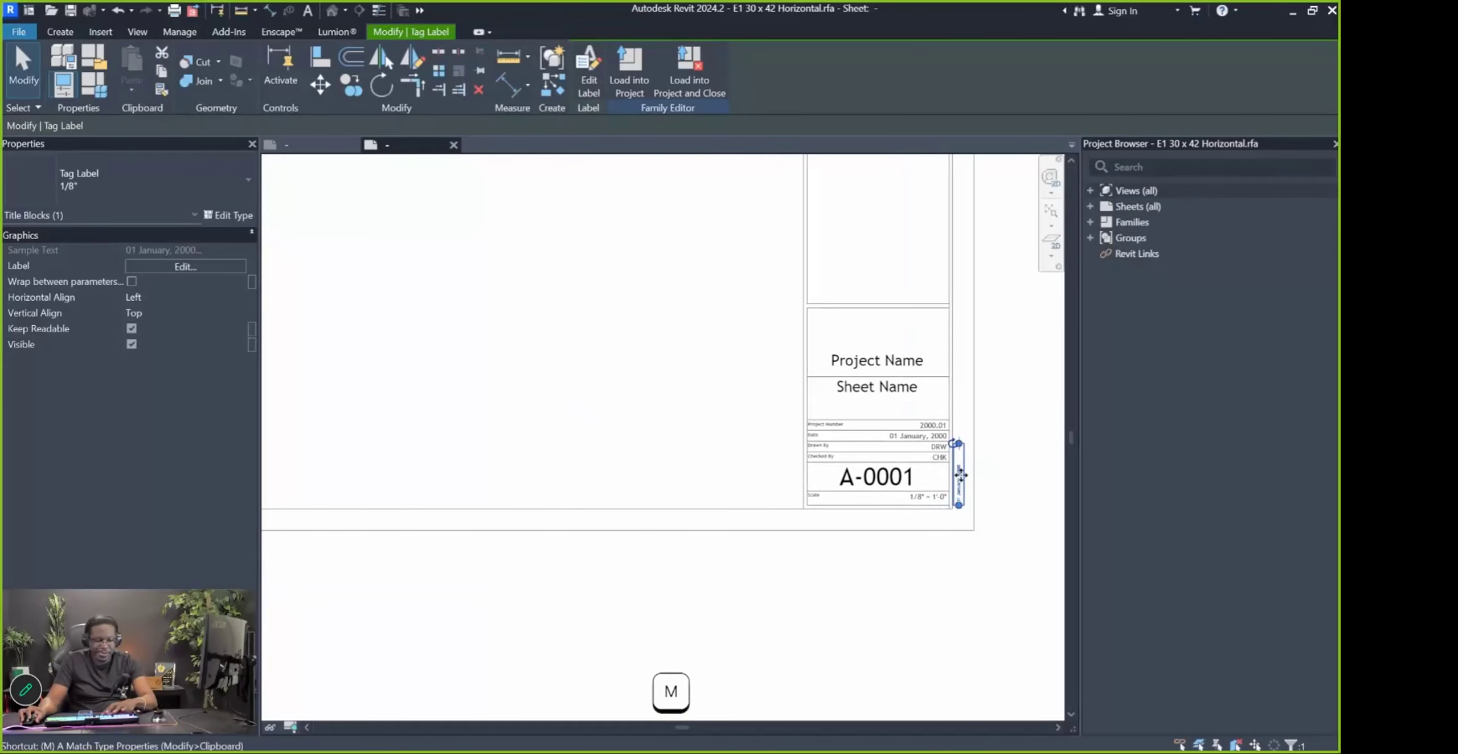
pyautogui.click(962, 484)
pyautogui.scroll(-3, 613, 495)
pyautogui.scroll(6, 749, 431)
pyautogui.press('Escape')
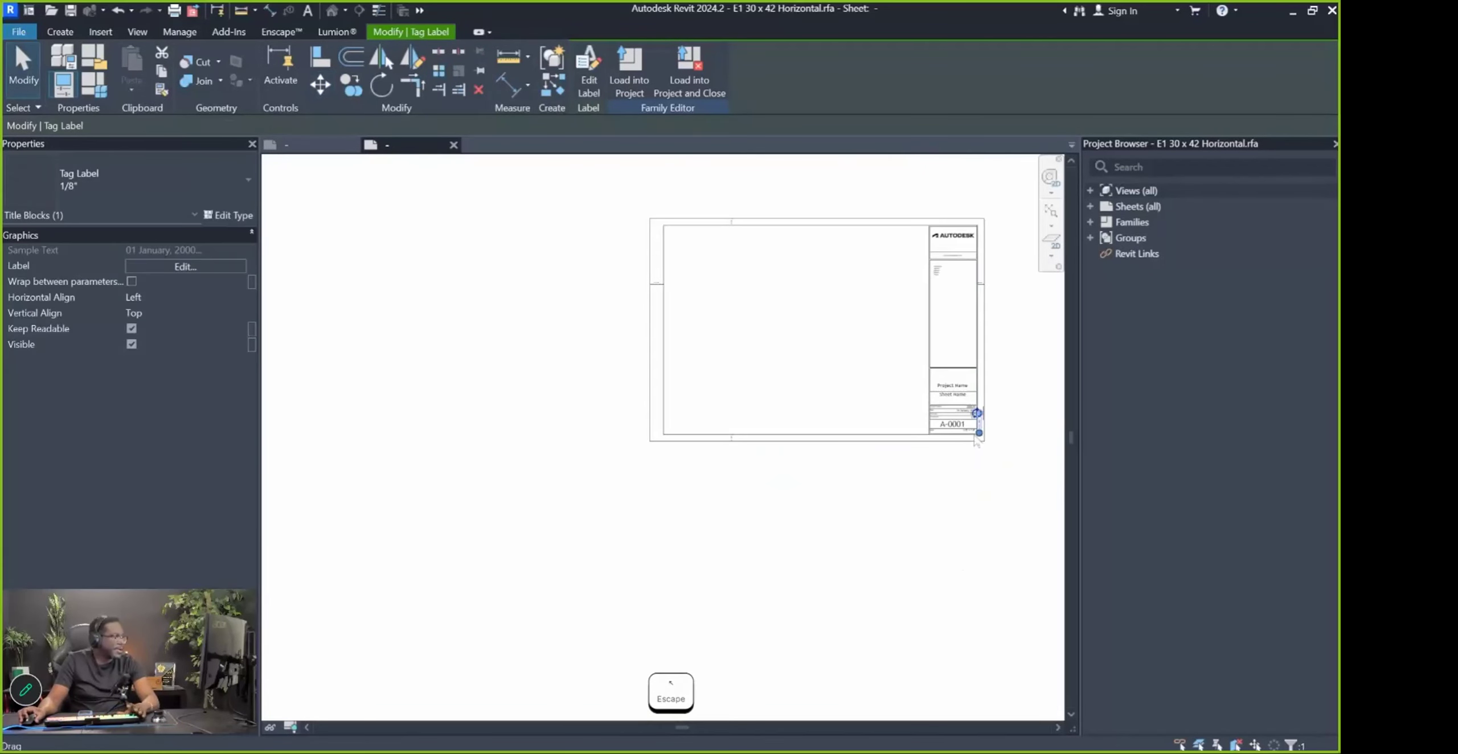
pyautogui.press('Escape')
pyautogui.scroll(4, 1009, 432)
pyautogui.click(897, 449)
pyautogui.press('Escape')
pyautogui.scroll(-3, 912, 478)
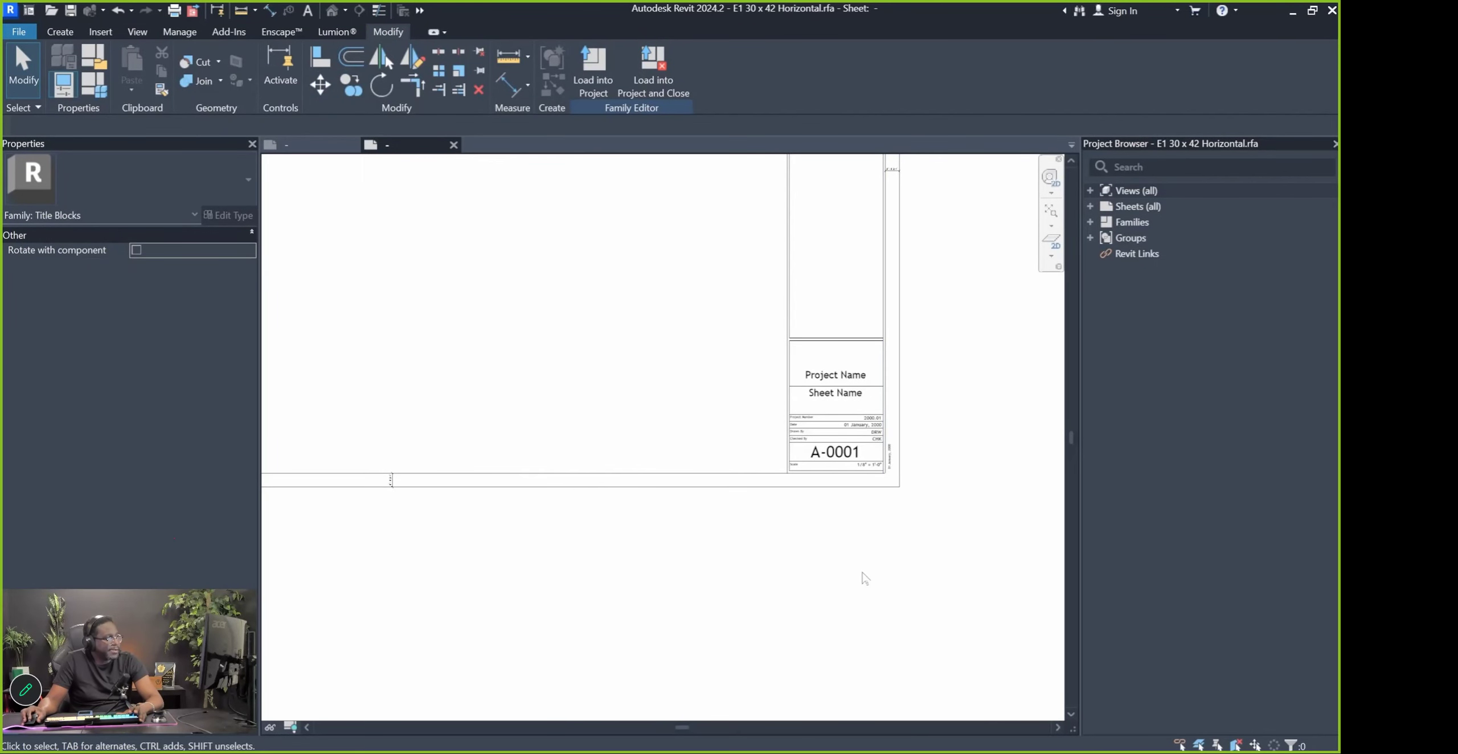
pyautogui.scroll(-2, 894, 490)
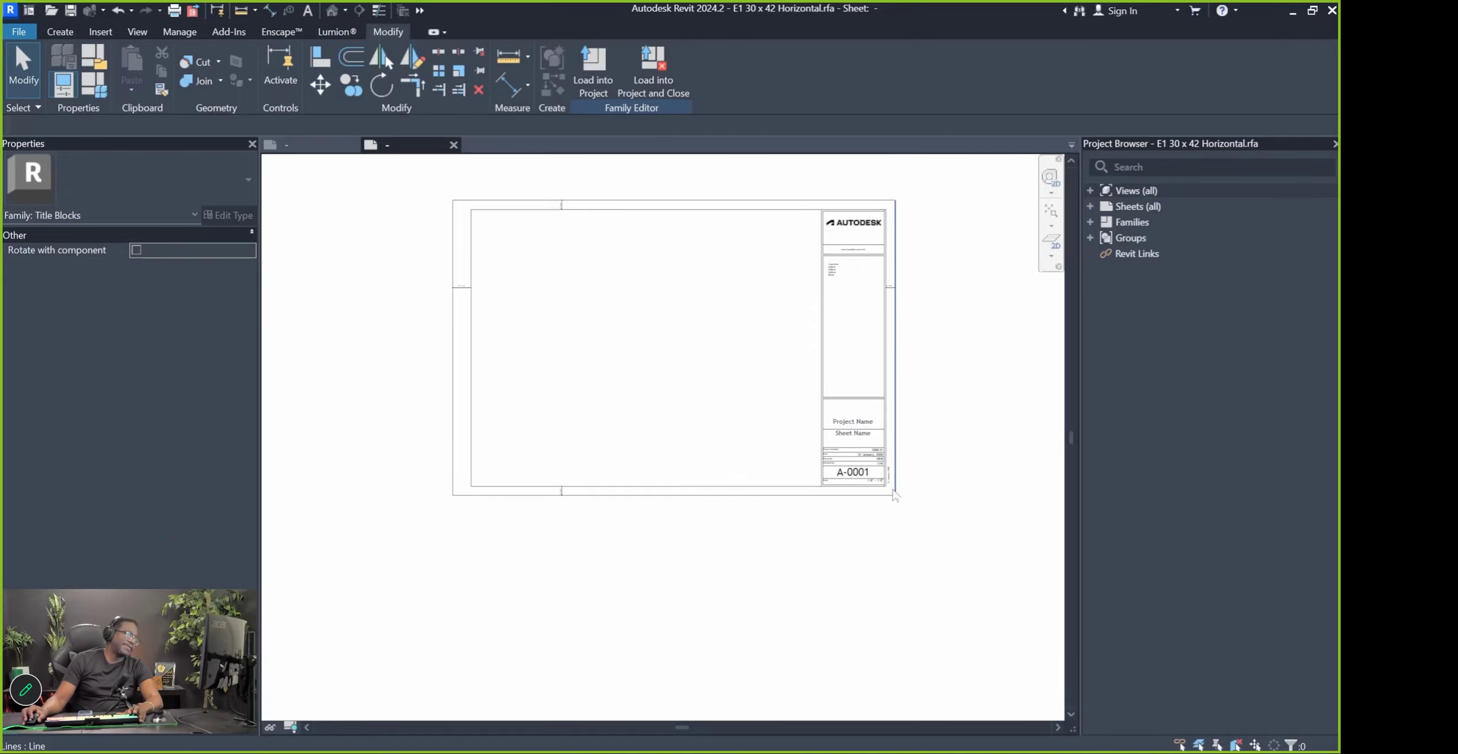
pyautogui.scroll(2, 893, 495)
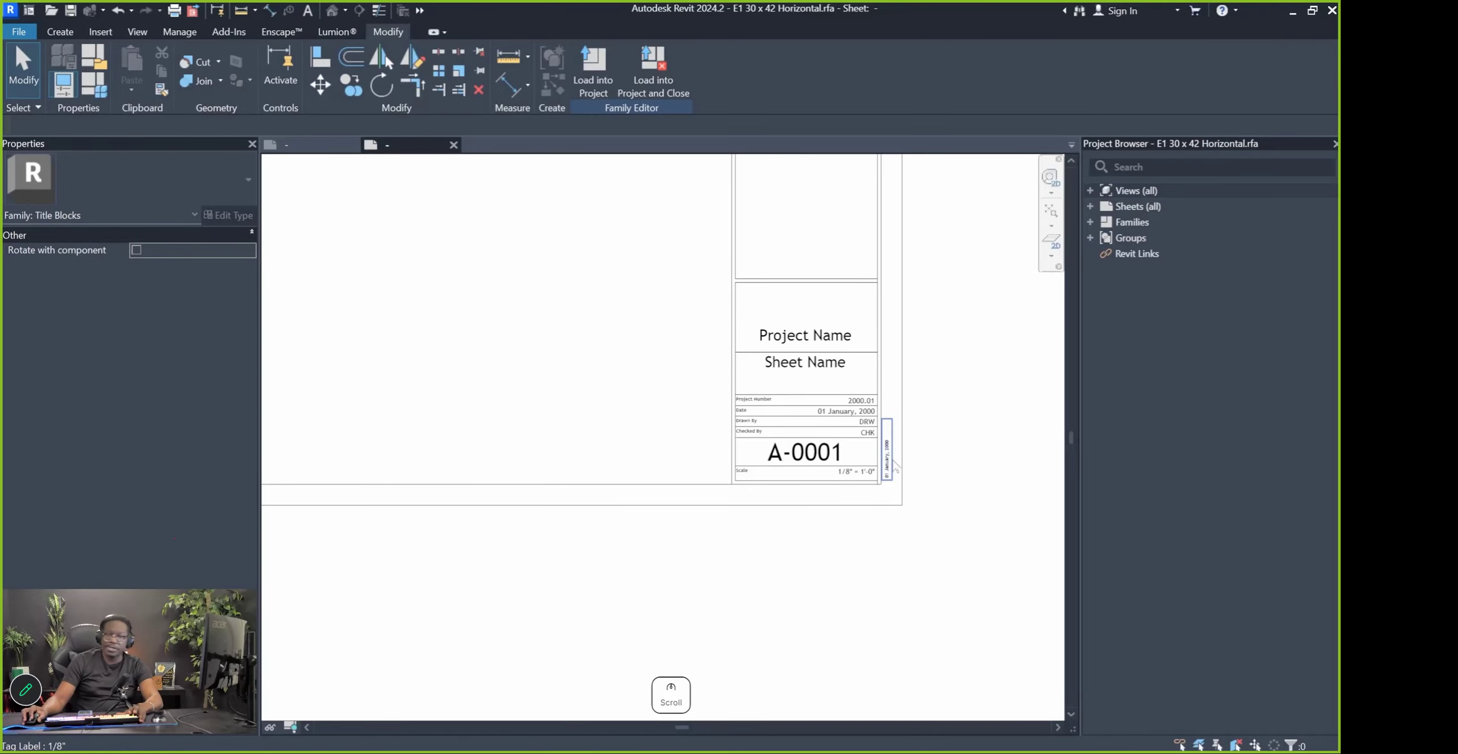
pyautogui.scroll(-2, 887, 602)
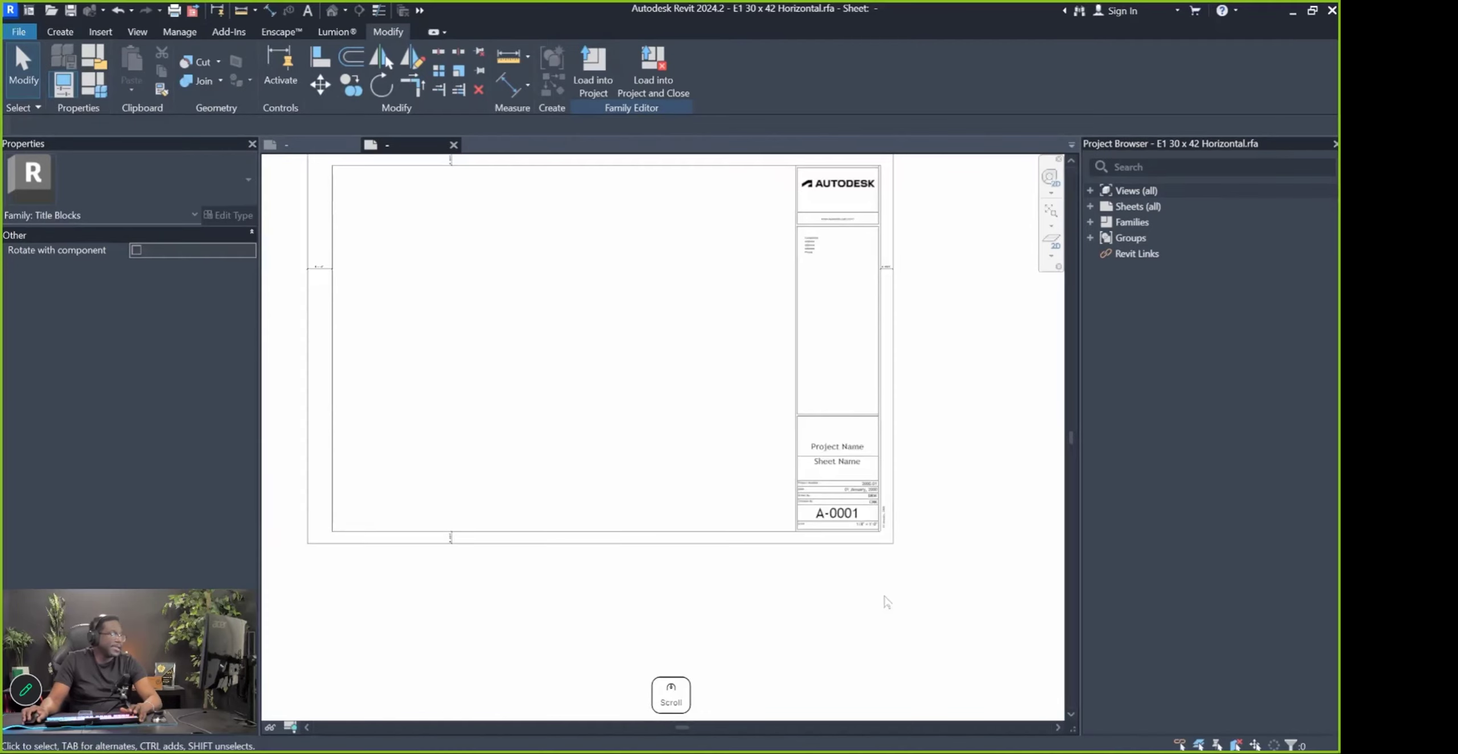
pyautogui.scroll(-2, 907, 477)
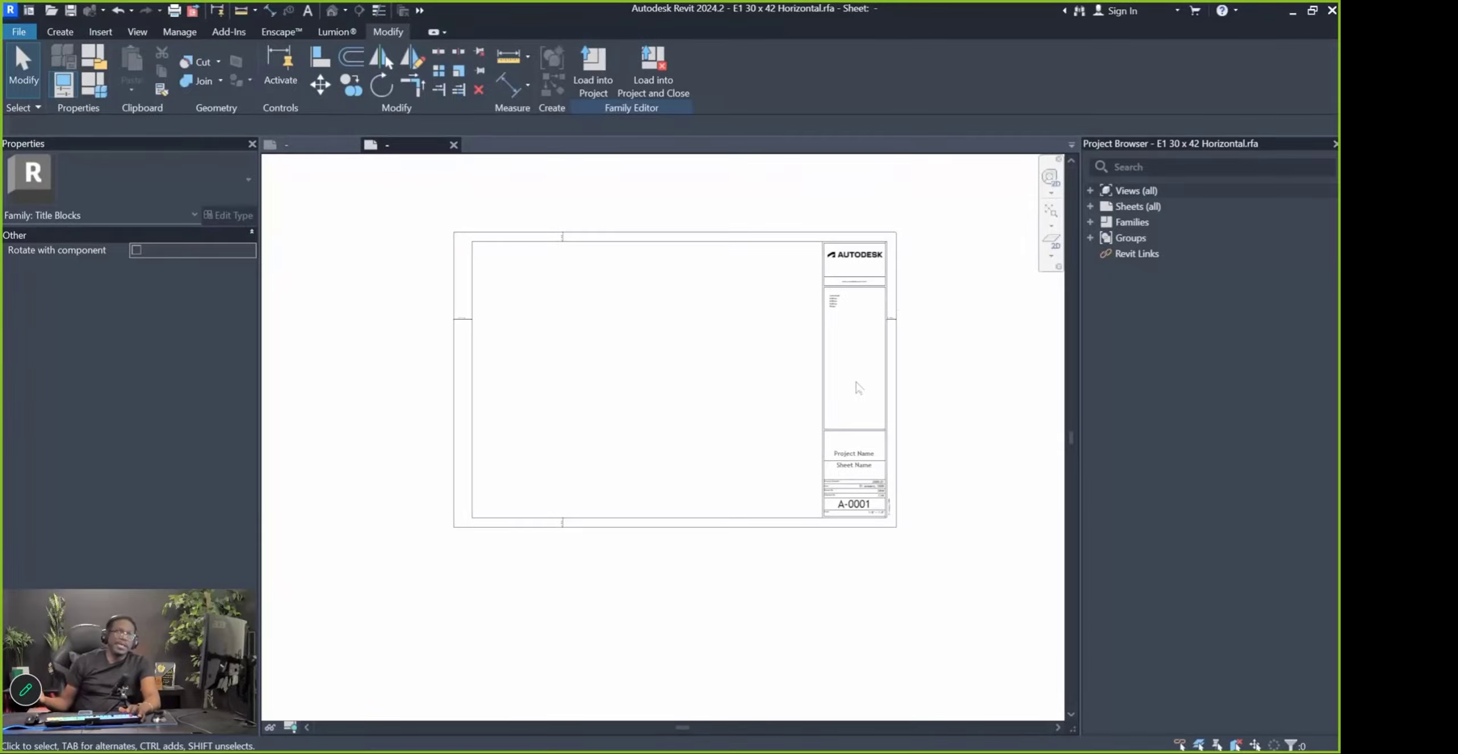
pyautogui.scroll(2, 893, 392)
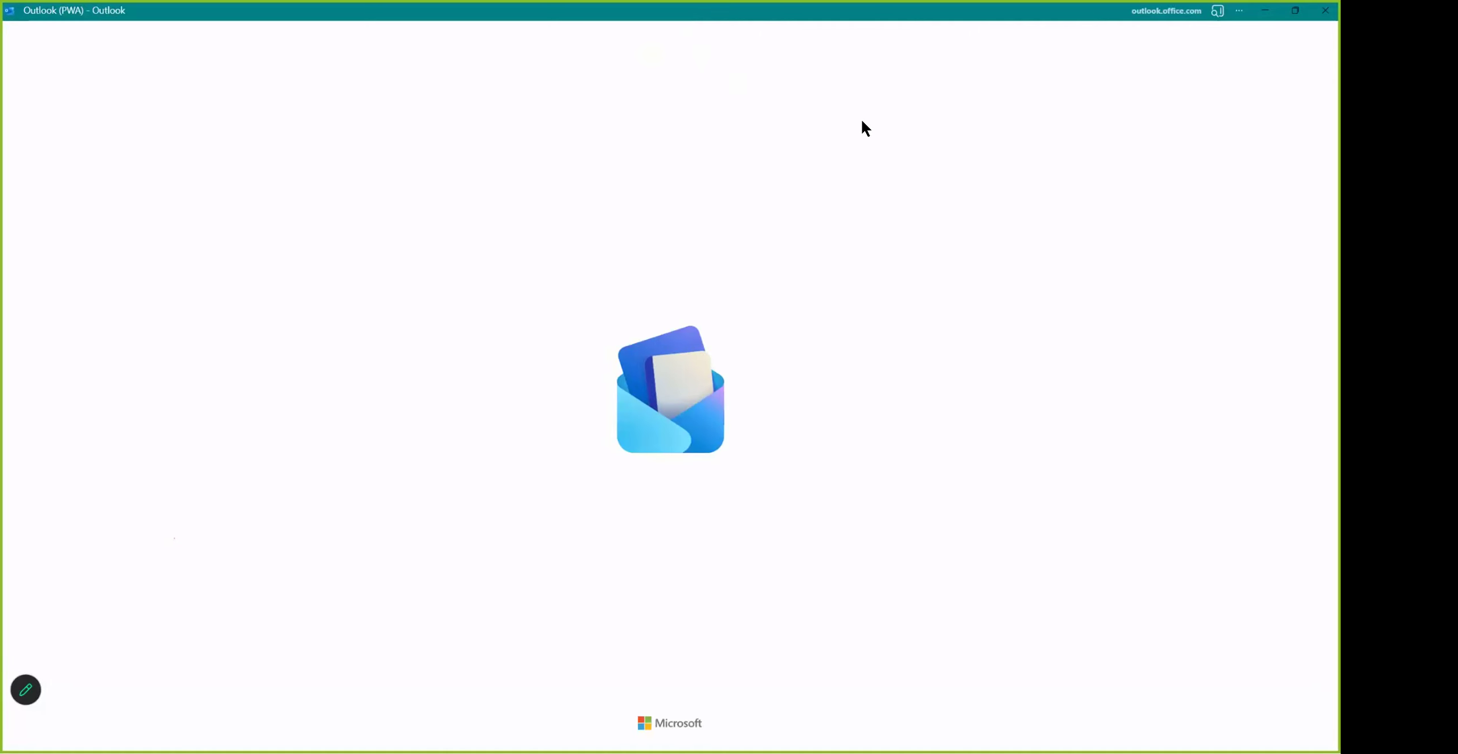
pyautogui.doubleClick(846, 16)
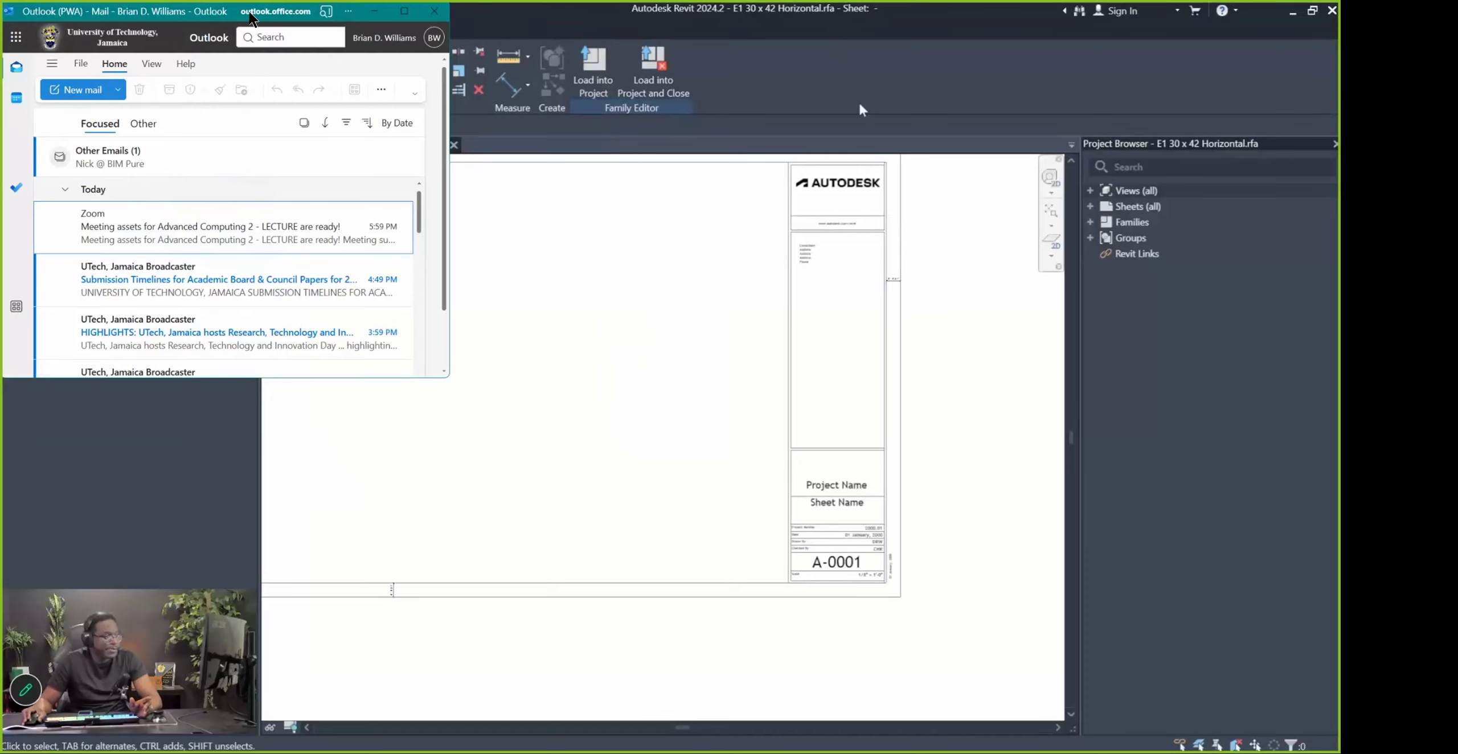
pyautogui.moveTo(277, 23); pyautogui.dragTo(281, 27)
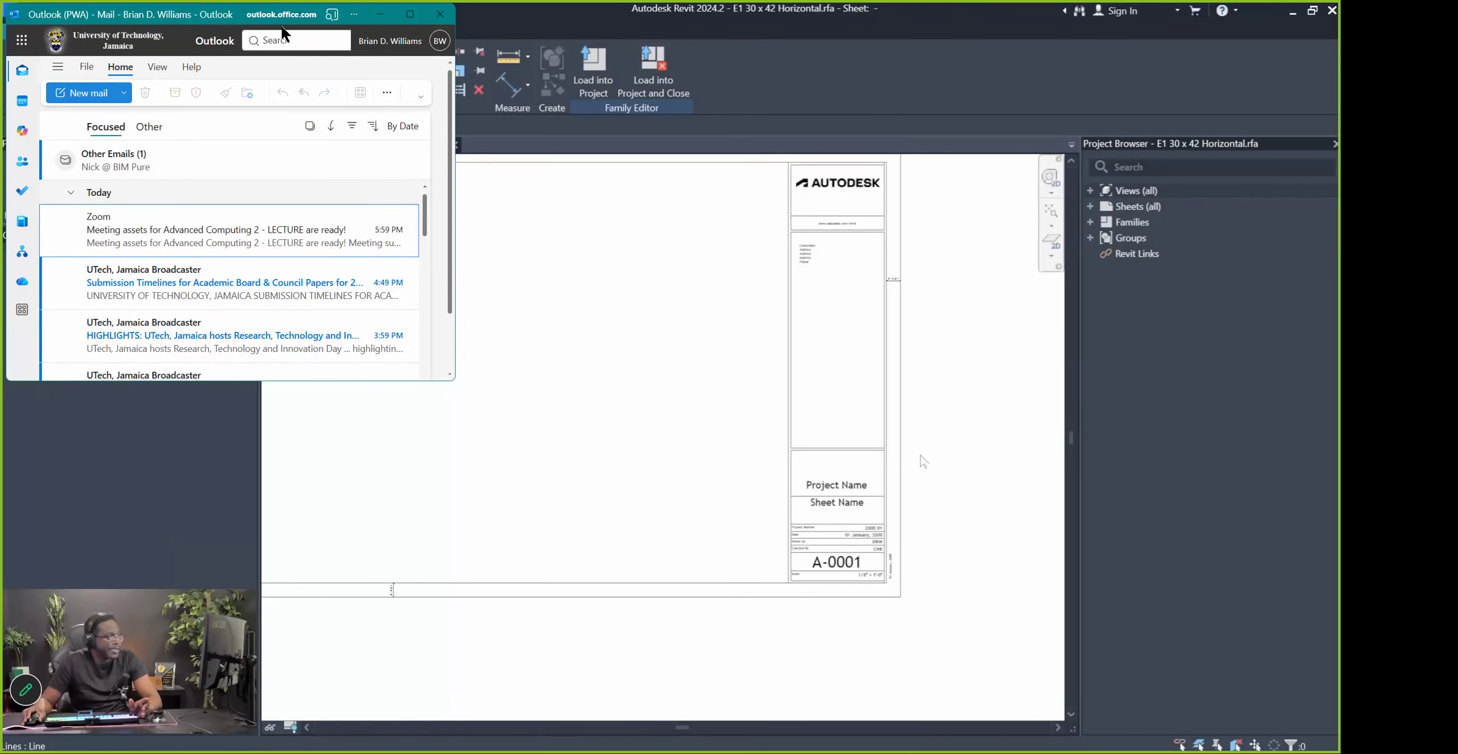
pyautogui.click(803, 465)
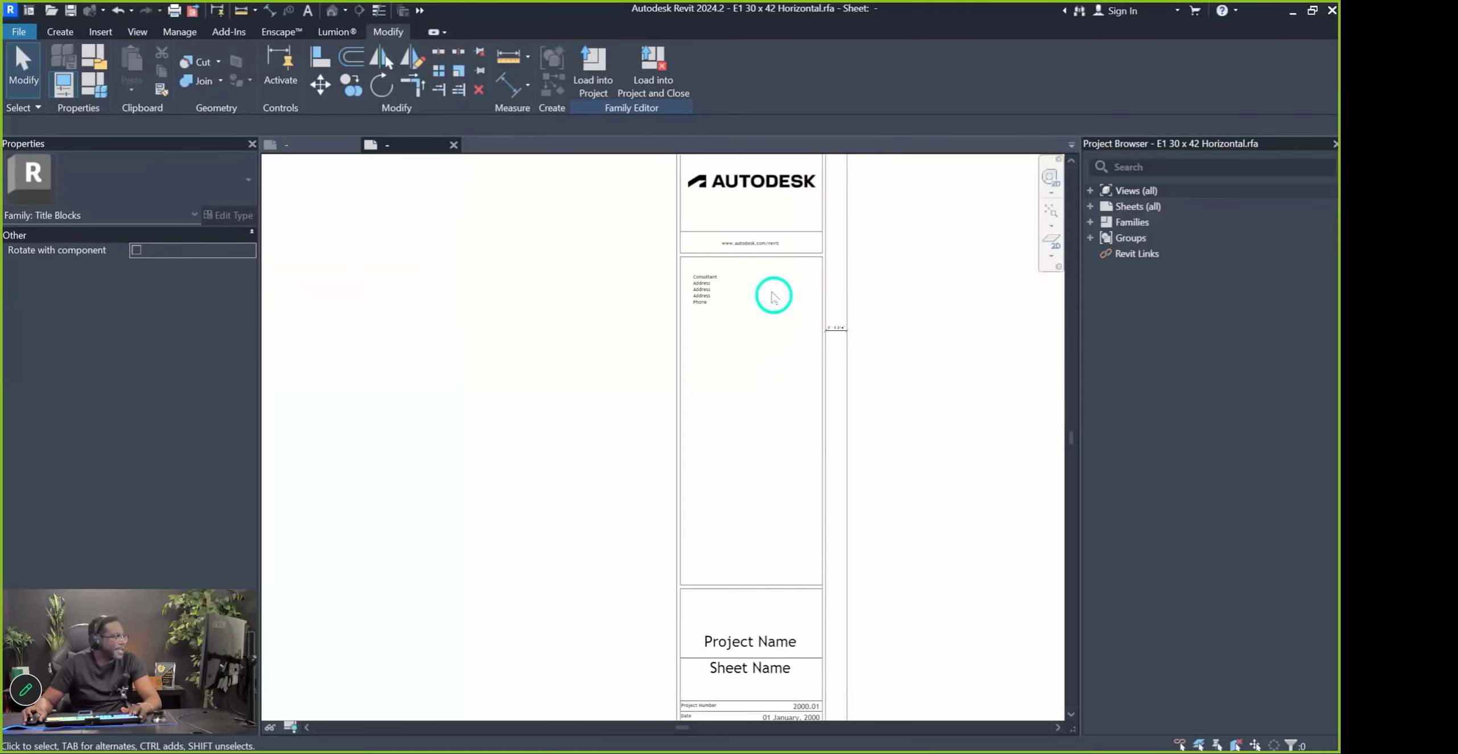
# Trim the right line to meet the inner top border line with TR
pyautogui.scroll(4, 742, 360)
pyautogui.scroll(2, 792, 223)
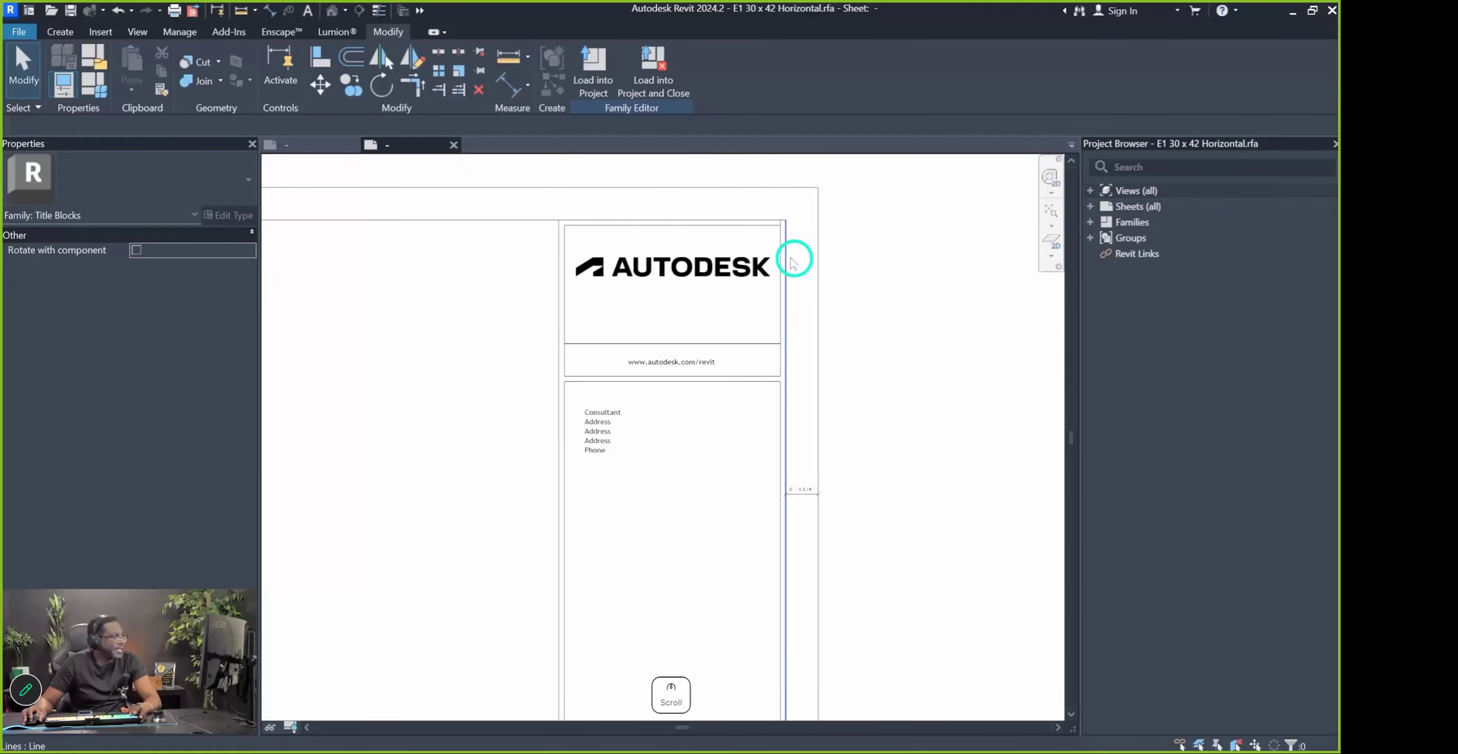
pyautogui.scroll(3, 787, 225)
pyautogui.press('t')
pyautogui.press('r')
pyautogui.click(759, 231)
pyautogui.click(771, 248)
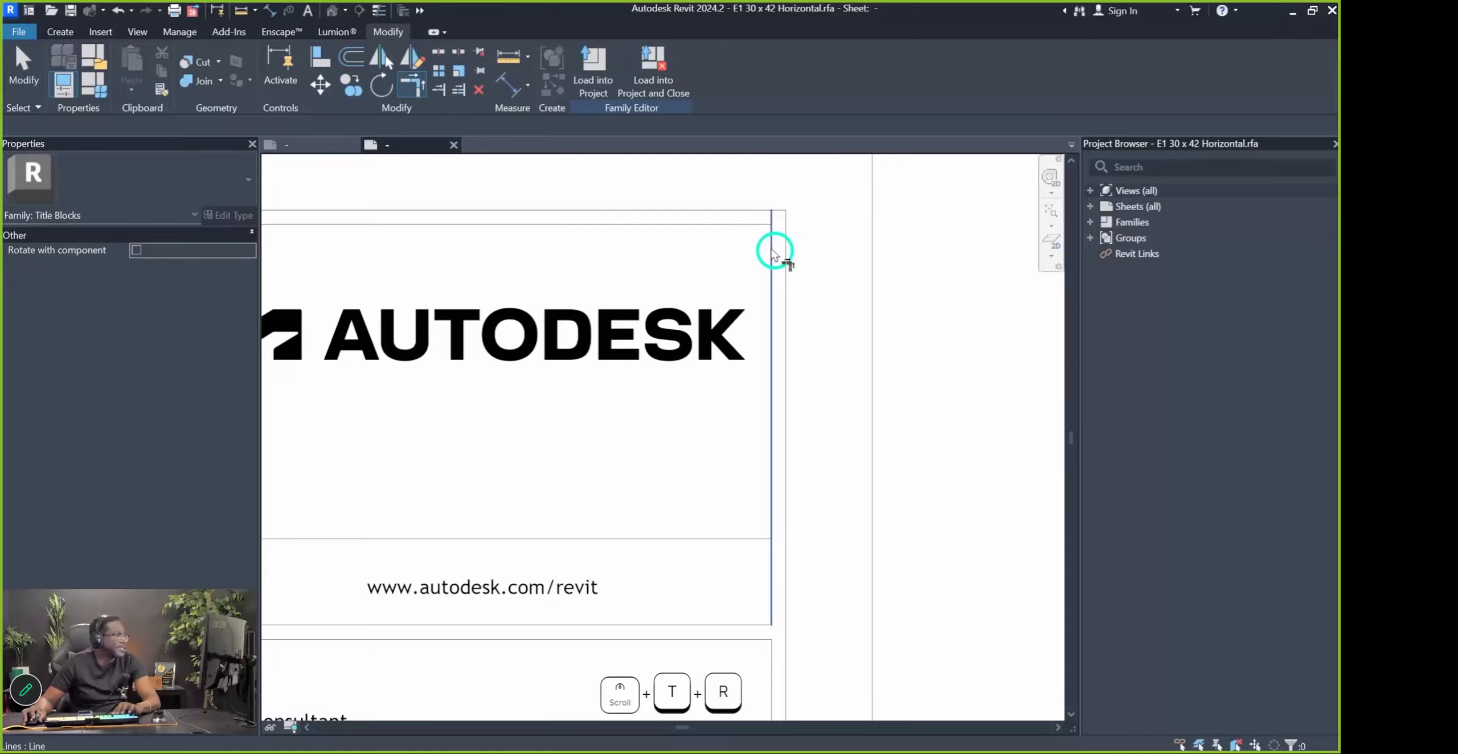
pyautogui.press('Escape')
# Inspect the Project Name label, then select the Consultant/Address/Phone text note
pyautogui.scroll(-4, 795, 213)
pyautogui.scroll(-3, 722, 310)
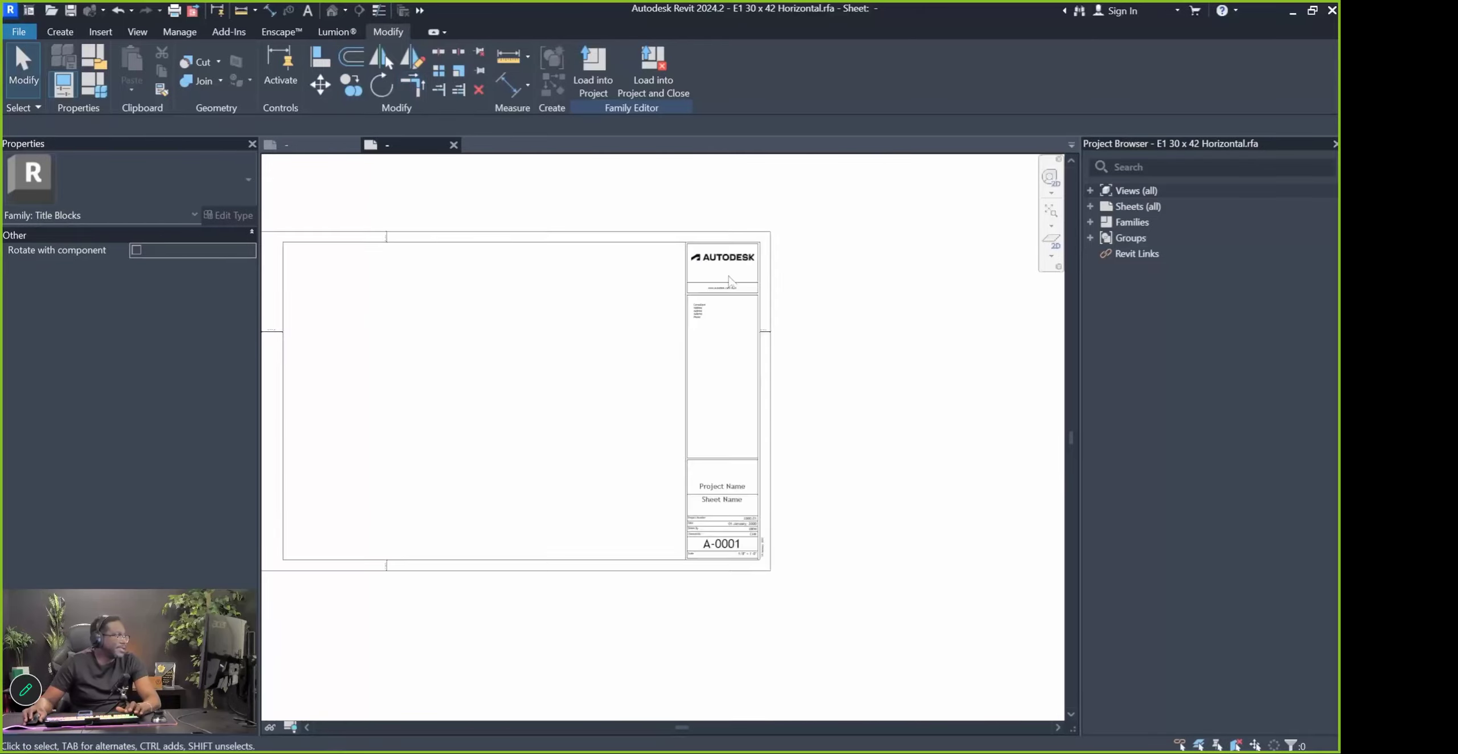
pyautogui.scroll(4, 720, 367)
pyautogui.click(723, 371)
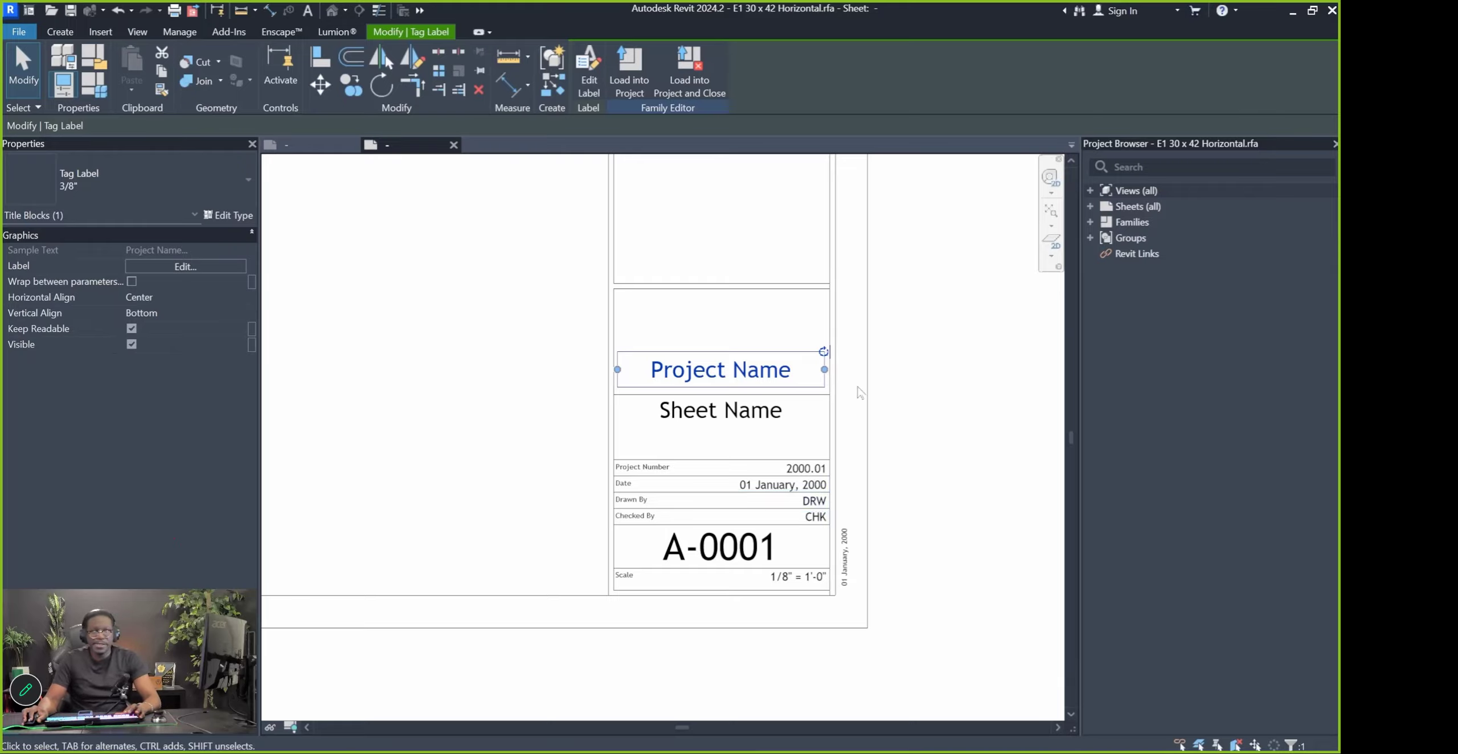
pyautogui.scroll(-4, 996, 511)
pyautogui.scroll(7, 934, 292)
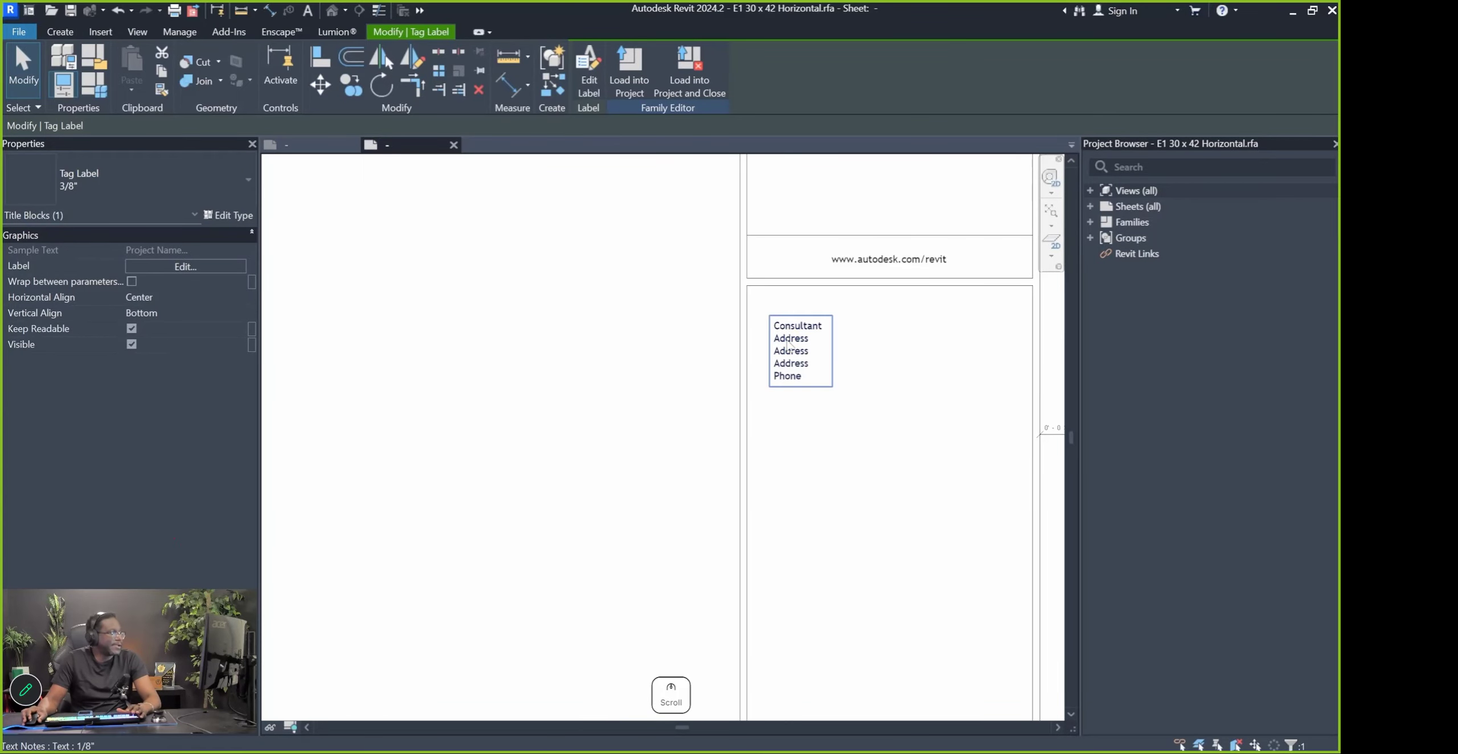
pyautogui.click(790, 342)
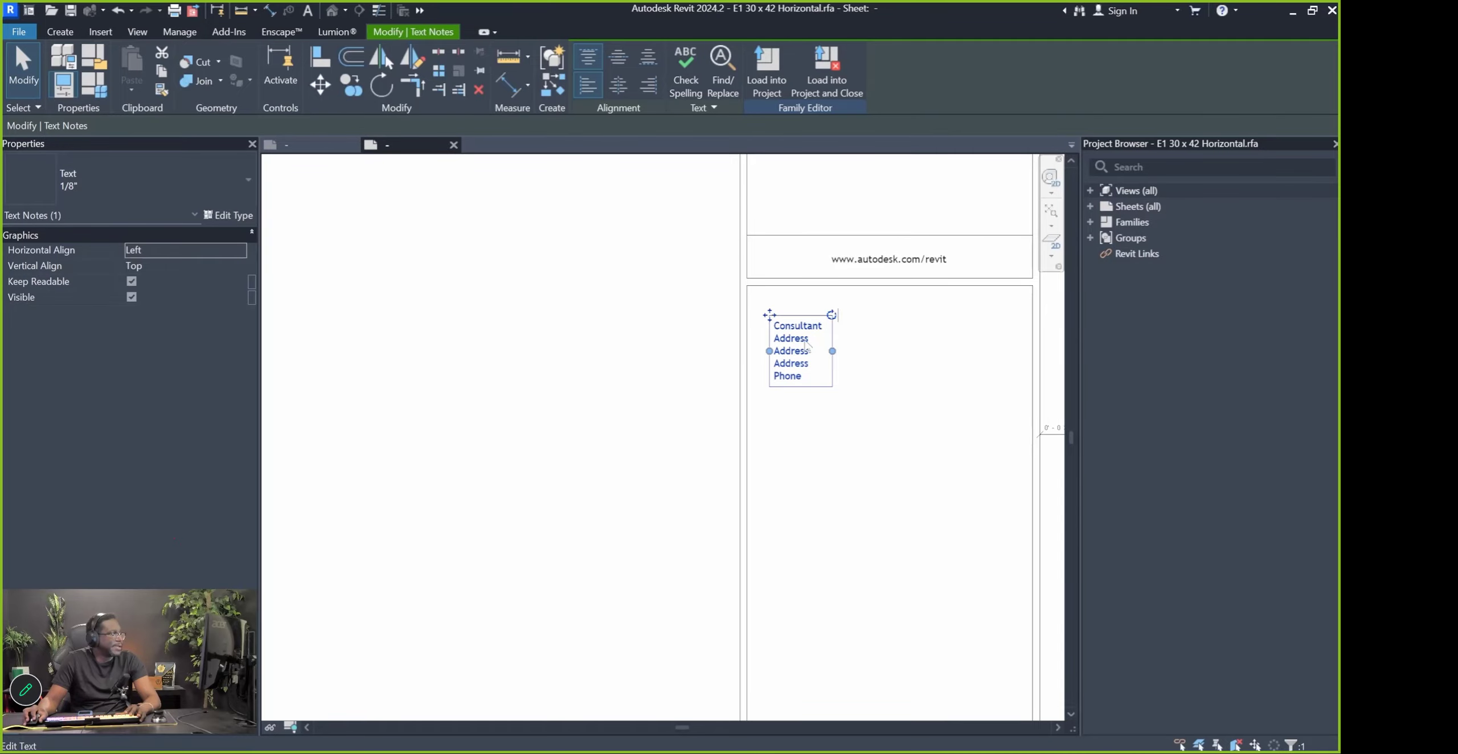
pyautogui.scroll(-4, 791, 337)
pyautogui.scroll(2, 826, 353)
pyautogui.scroll(1, 826, 354)
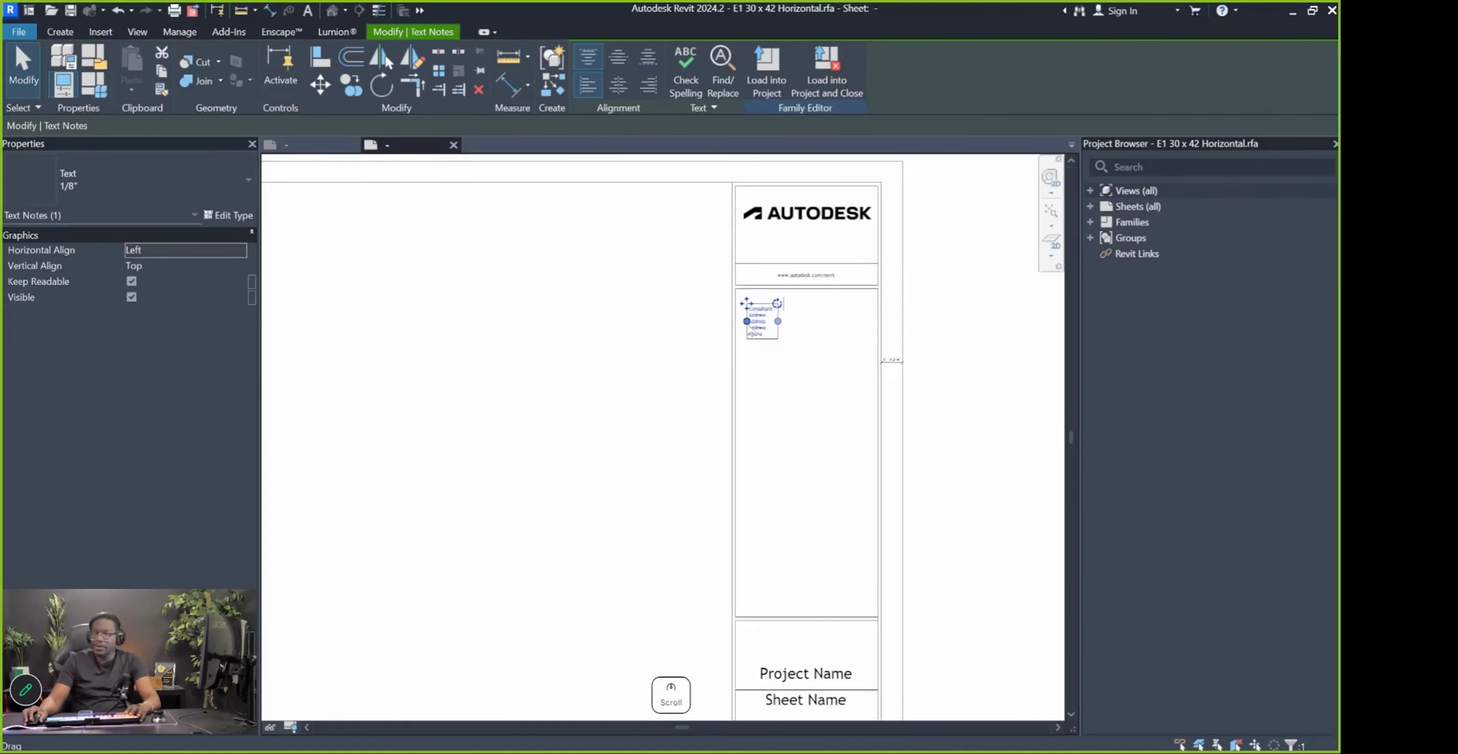
# Switch to the Miro board and zoom to the pink disclaimer sticky note
pyautogui.hotkey('alt', 'Tab')
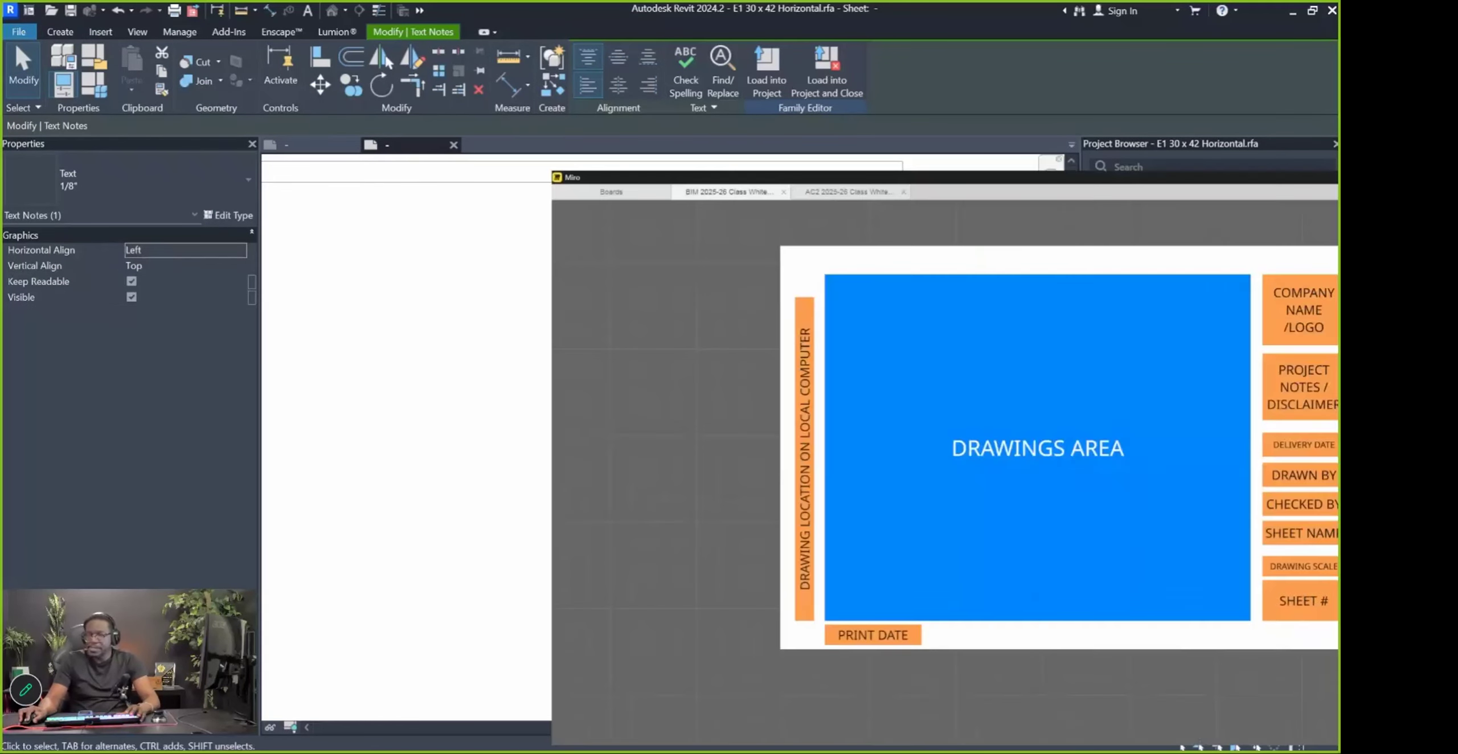
pyautogui.scroll(-6, 872, 314)
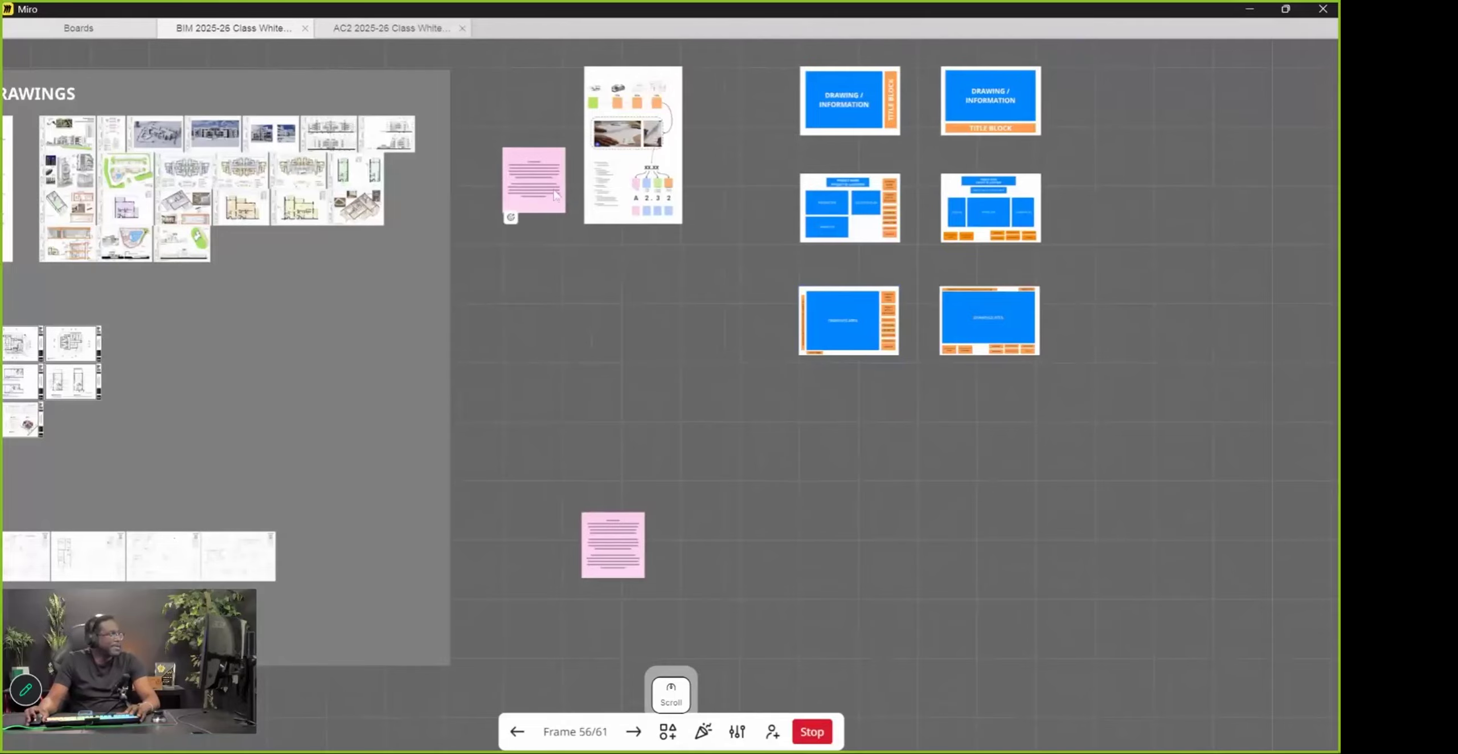
pyautogui.press('Pause')
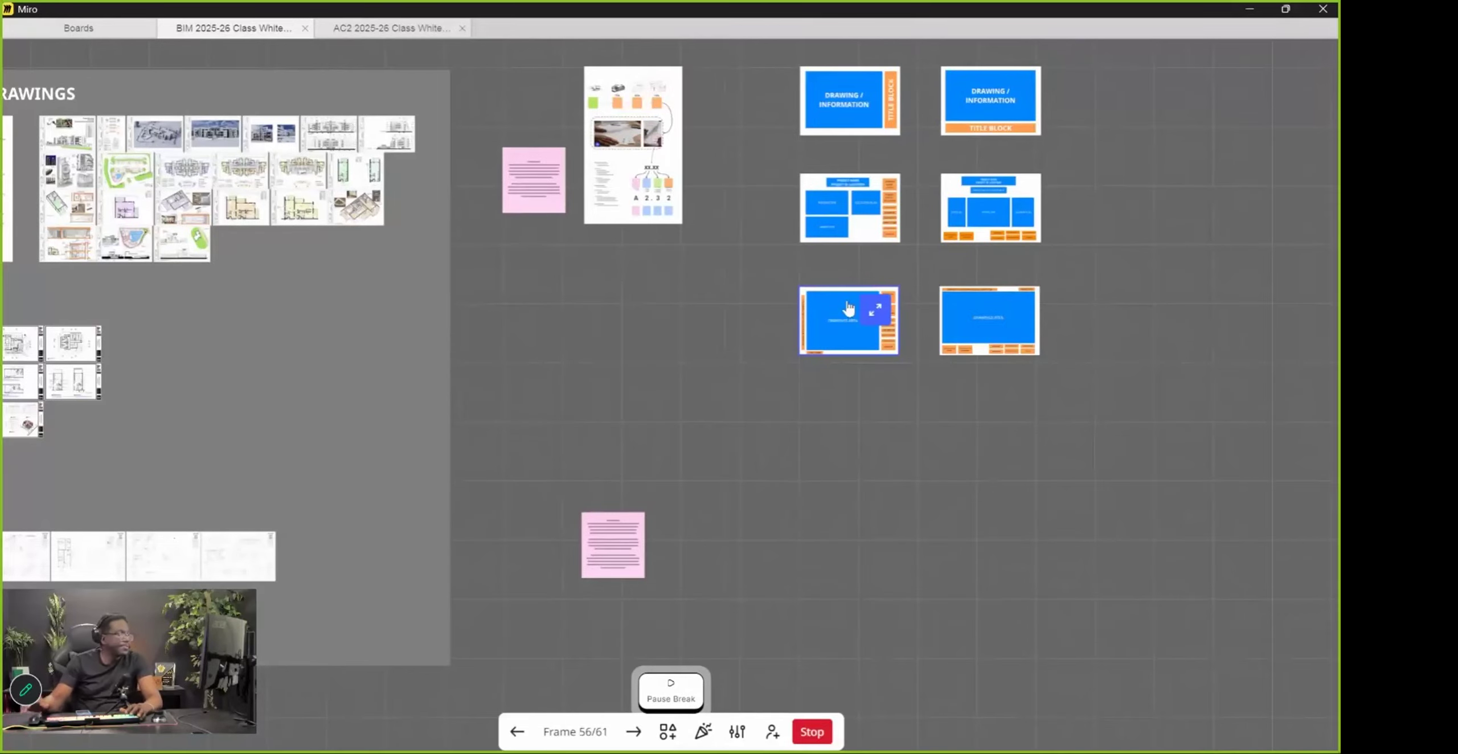
pyautogui.scroll(5, 553, 230)
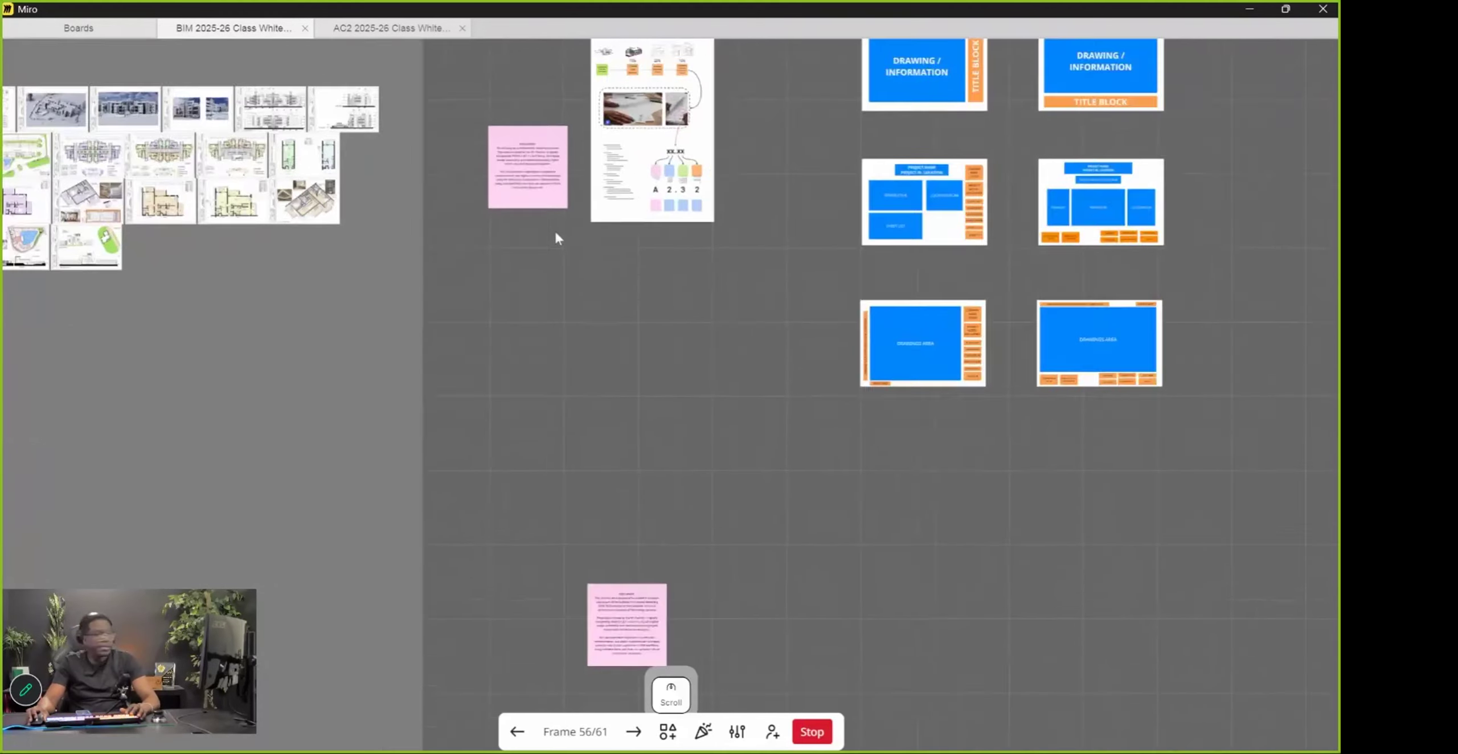
pyautogui.scroll(4, 530, 335)
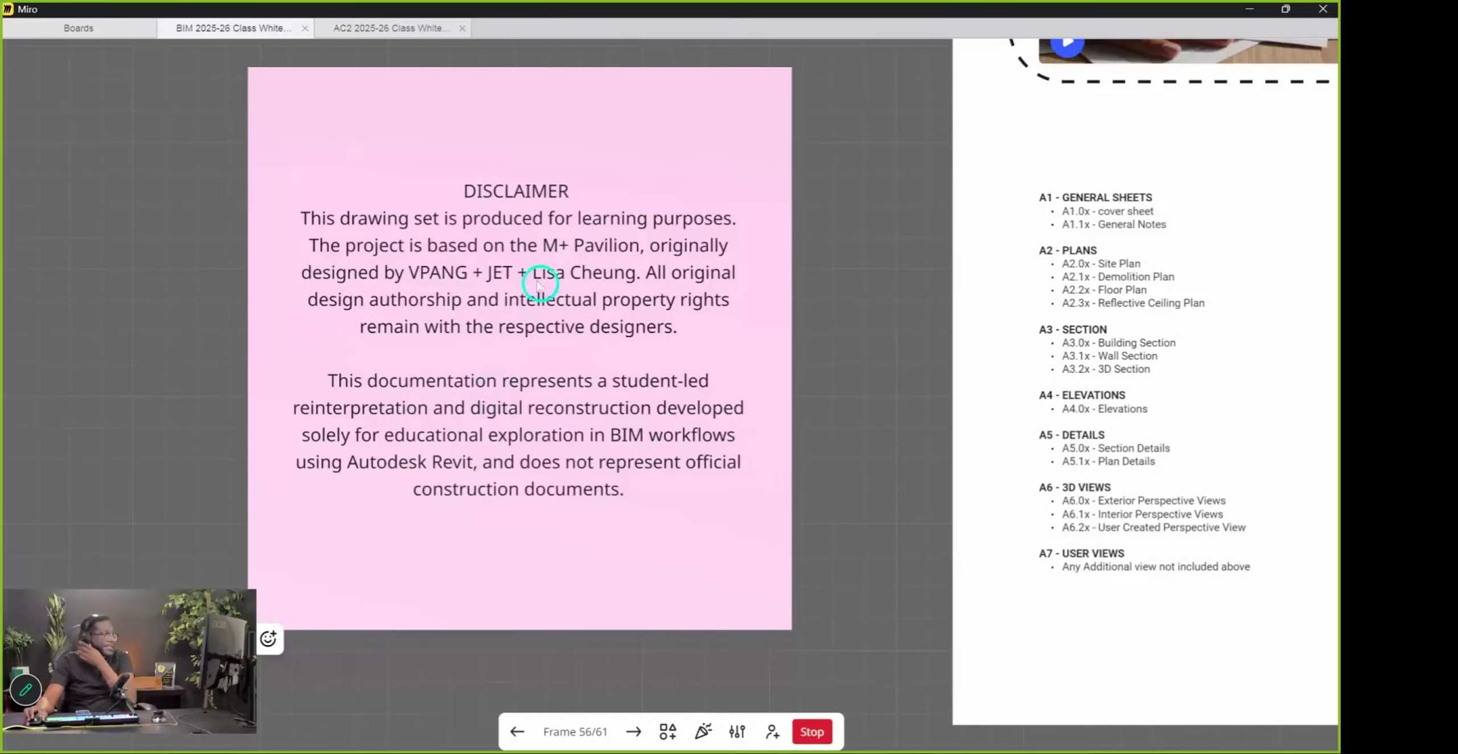
# Copy the sticky note's full DISCLAIMER text and minimize Miro
pyautogui.click(627, 350)
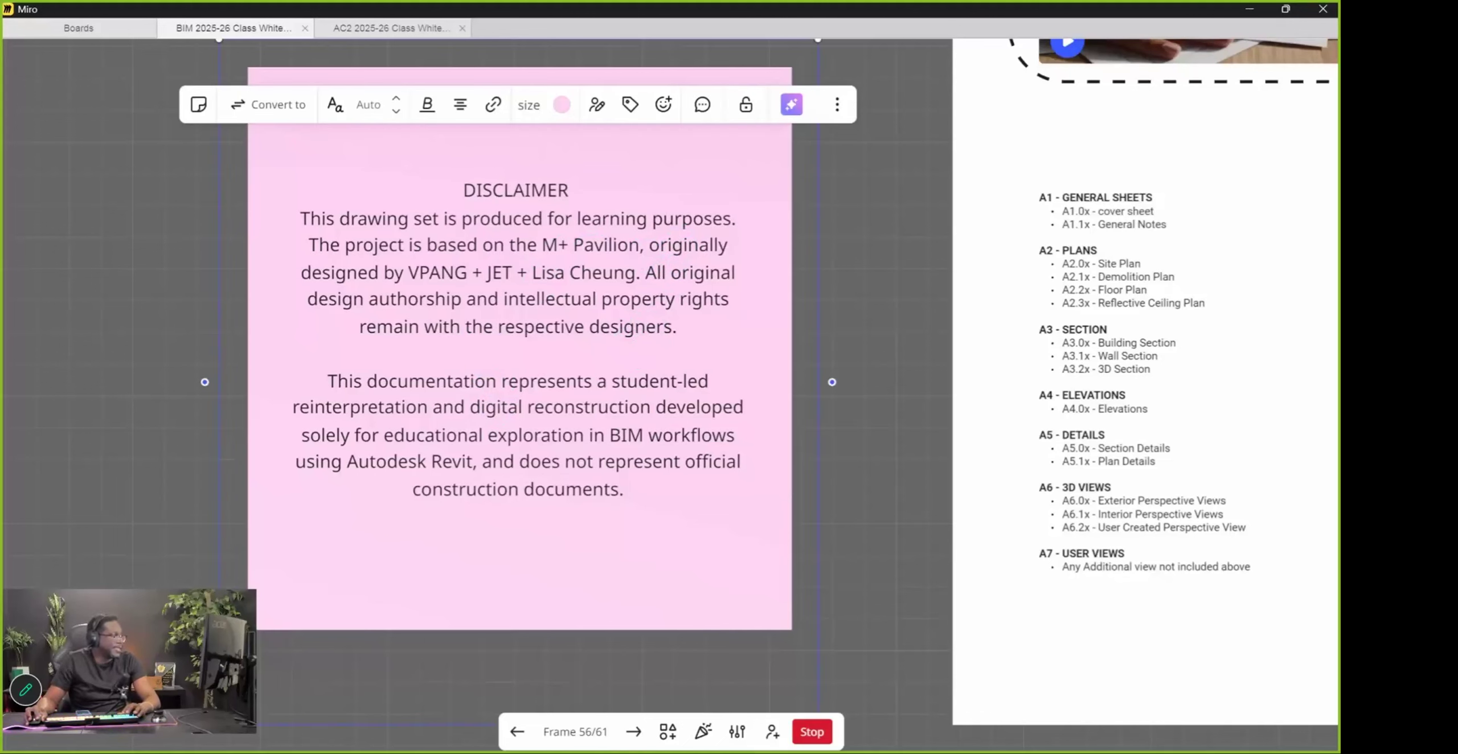
pyautogui.moveTo(627, 491); pyautogui.dragTo(327, 201)
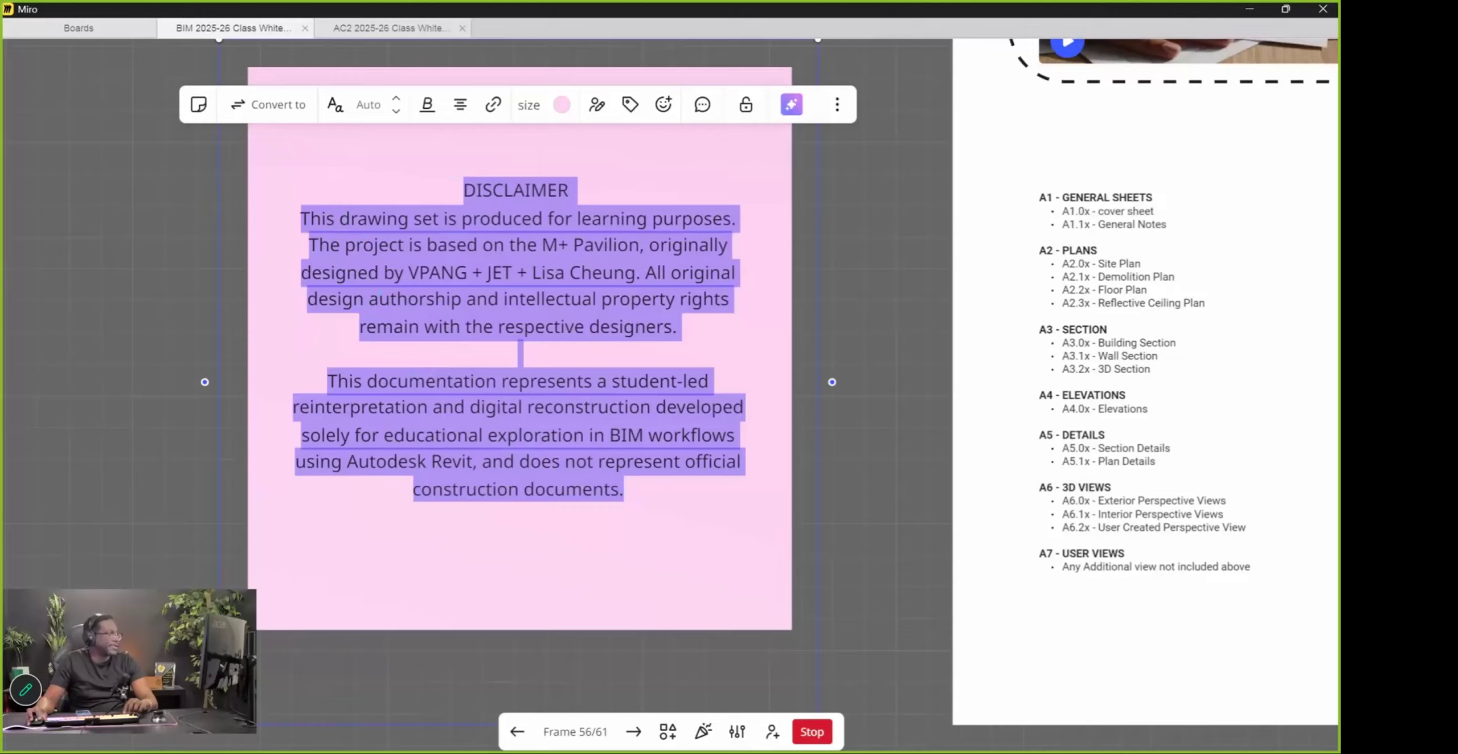
pyautogui.rightClick(520, 200)
pyautogui.click(540, 237)
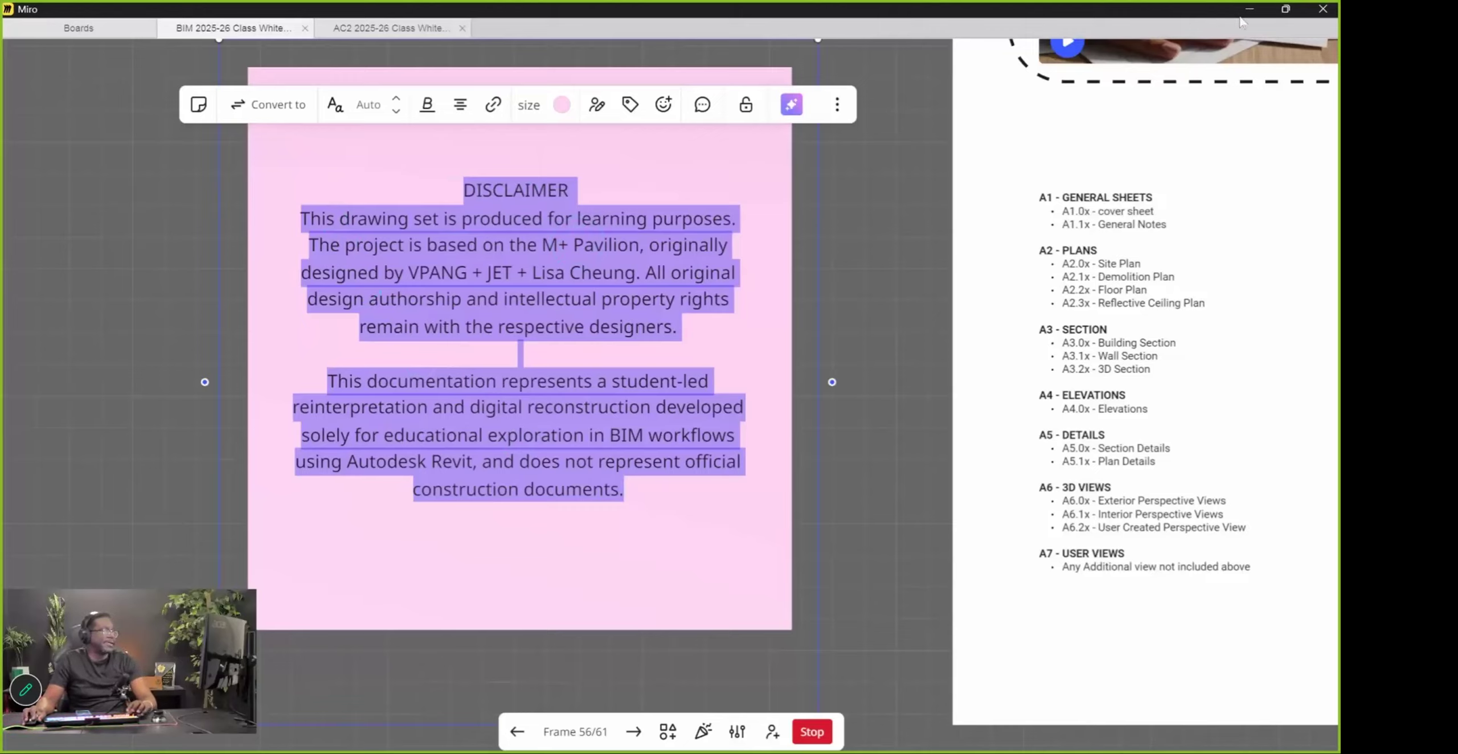
pyautogui.click(1249, 9)
pyautogui.scroll(3, 759, 340)
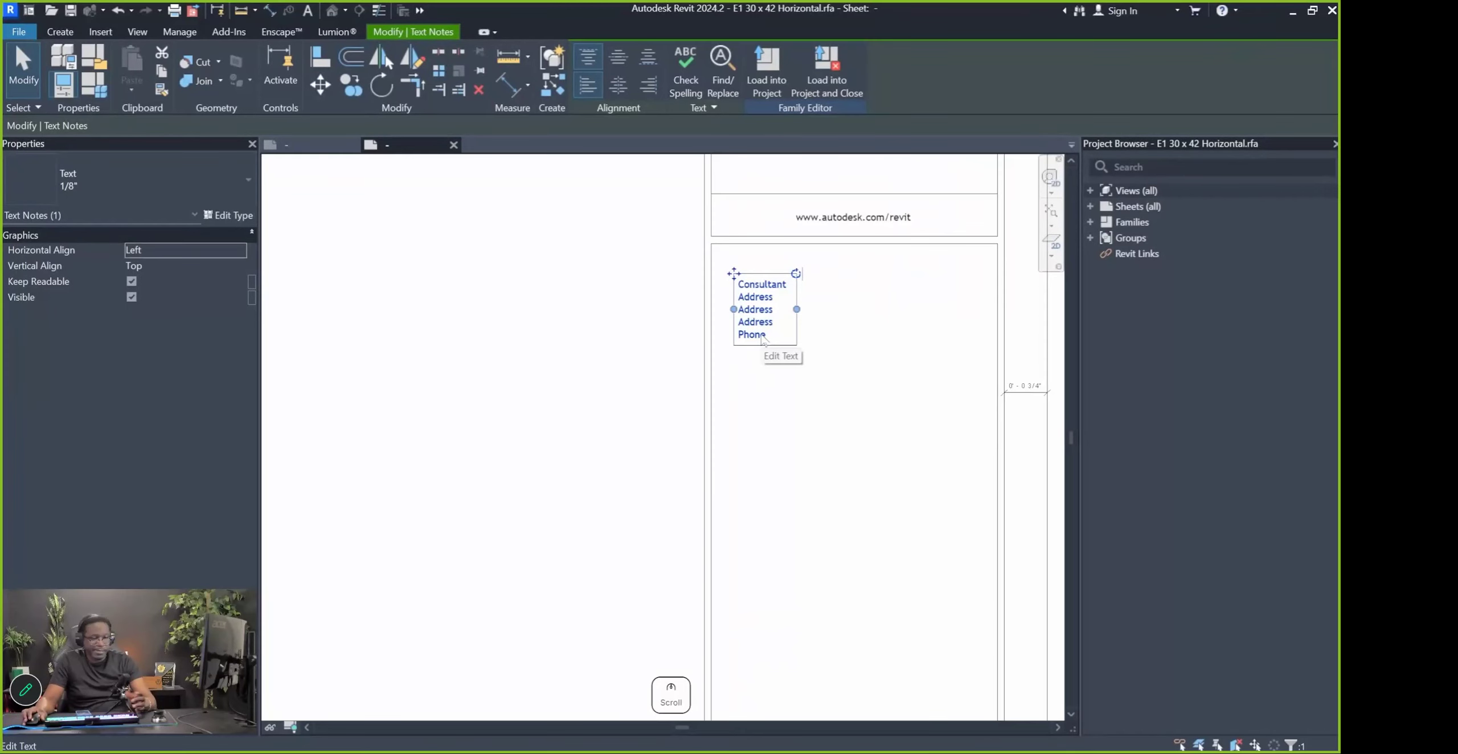
# Replace the consultant note's text with the pasted DISCLAIMER and remove stray trailing characters
pyautogui.scroll(-1, 806, 389)
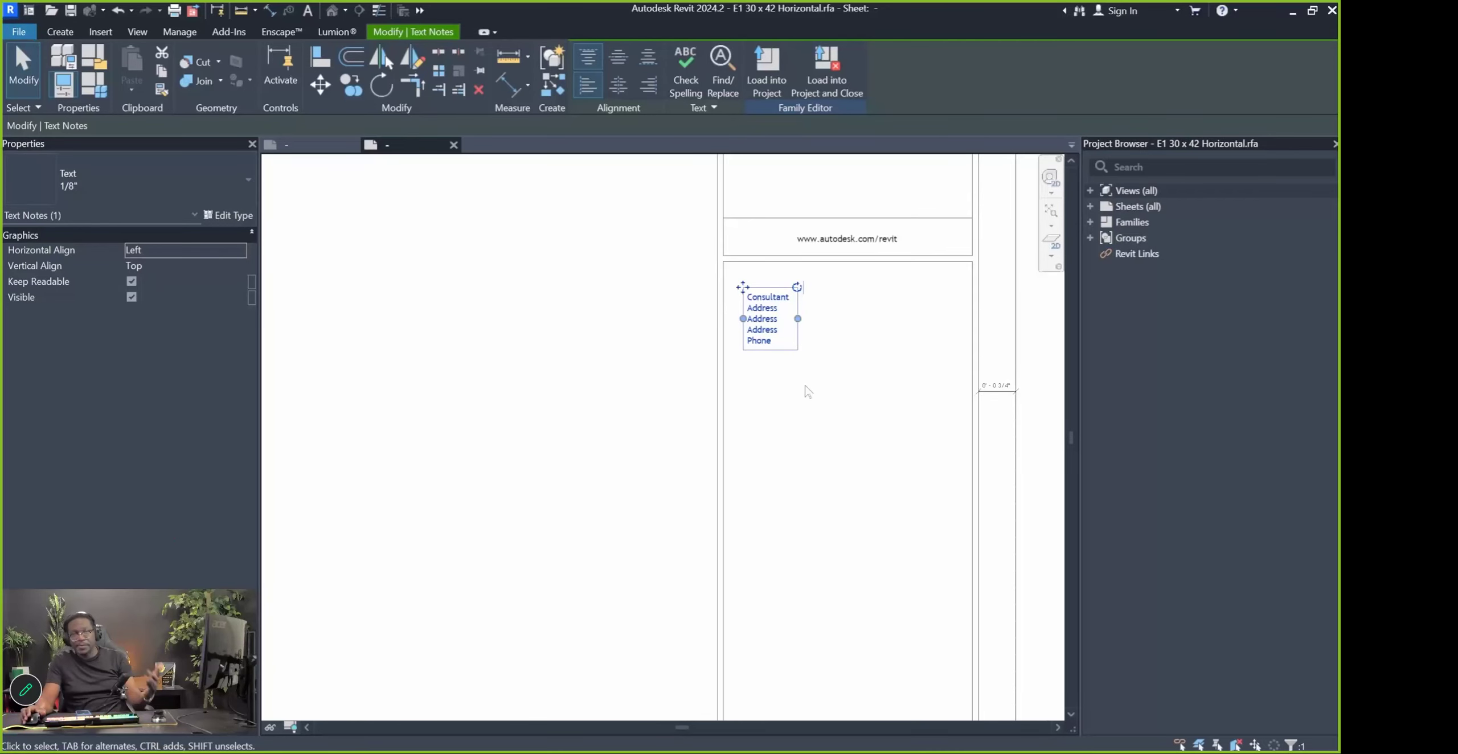
pyautogui.doubleClick(761, 329)
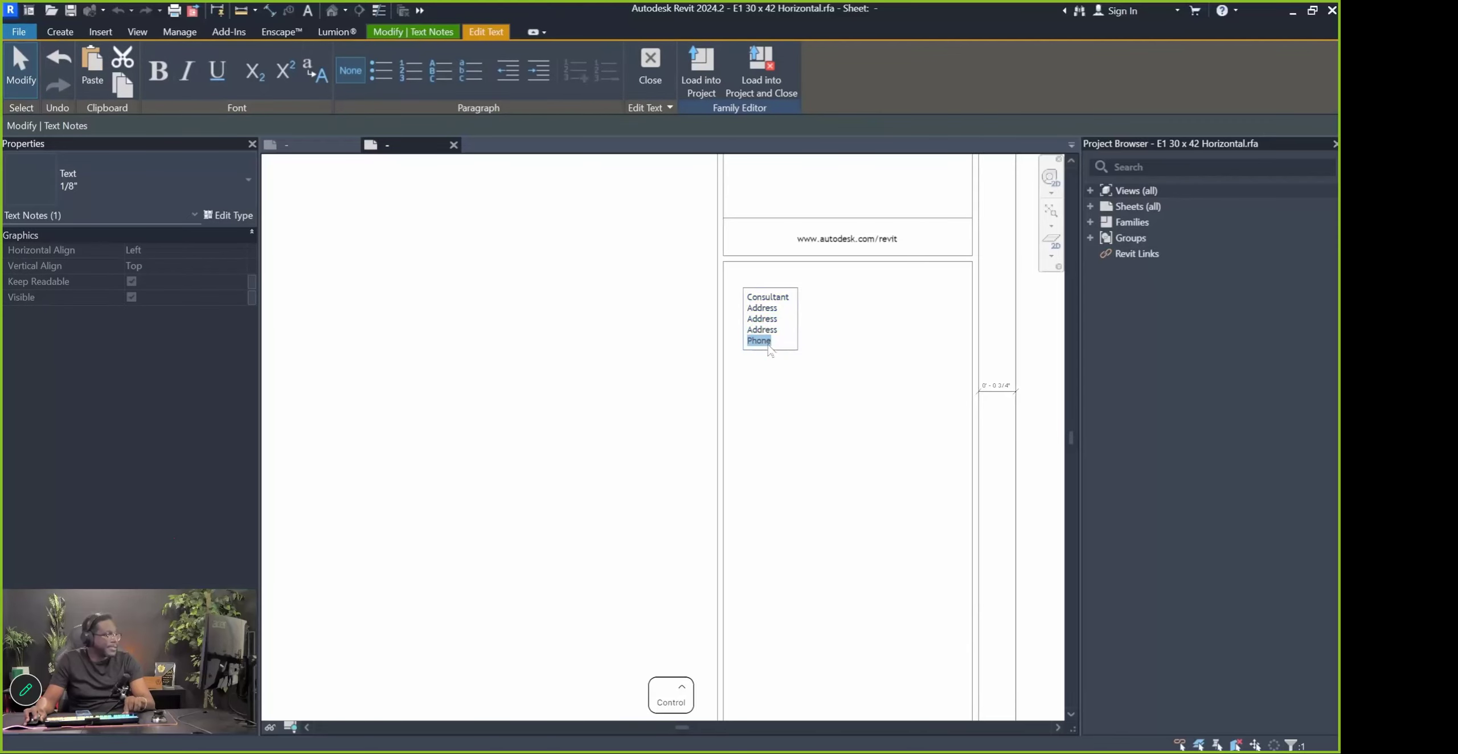
pyautogui.hotkey('ctrl', 'a')
pyautogui.rightClick(766, 327)
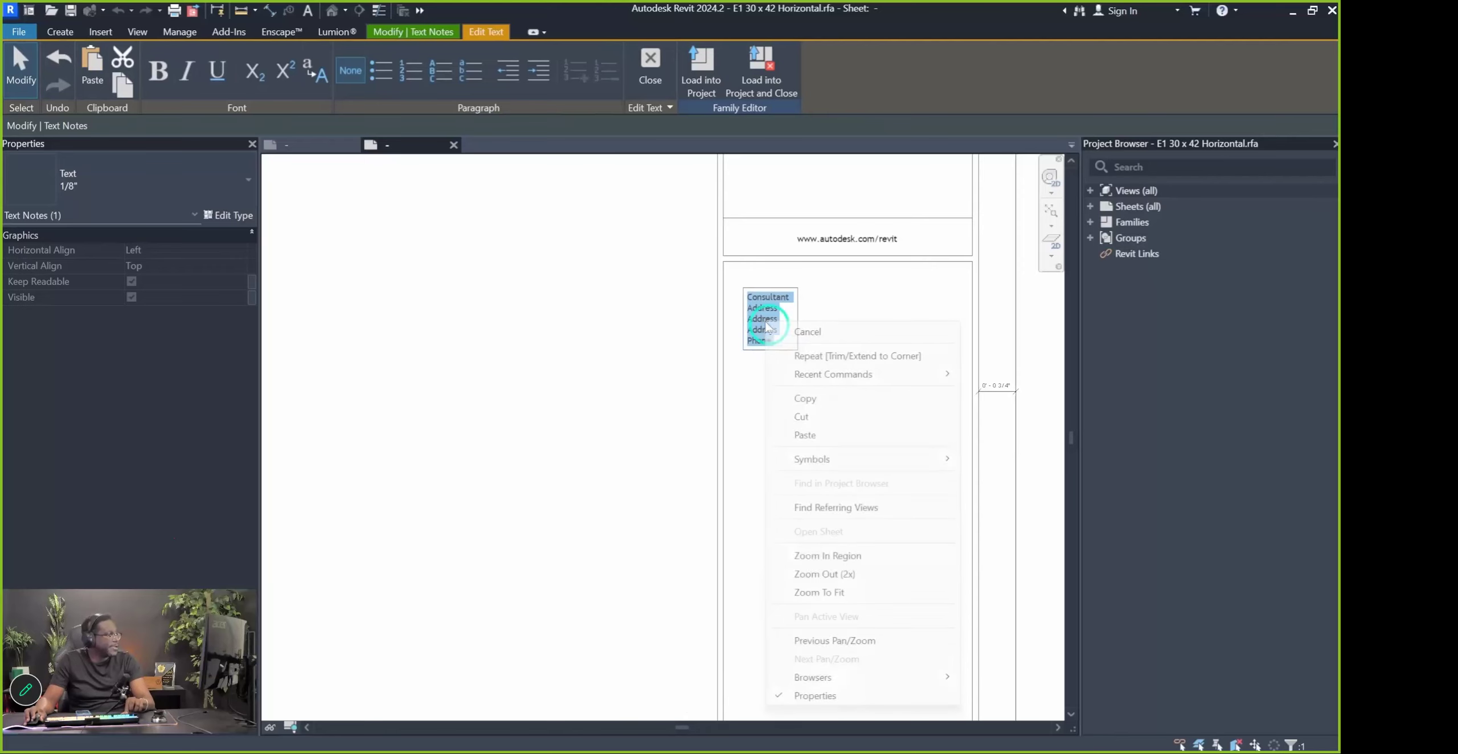
pyautogui.click(826, 435)
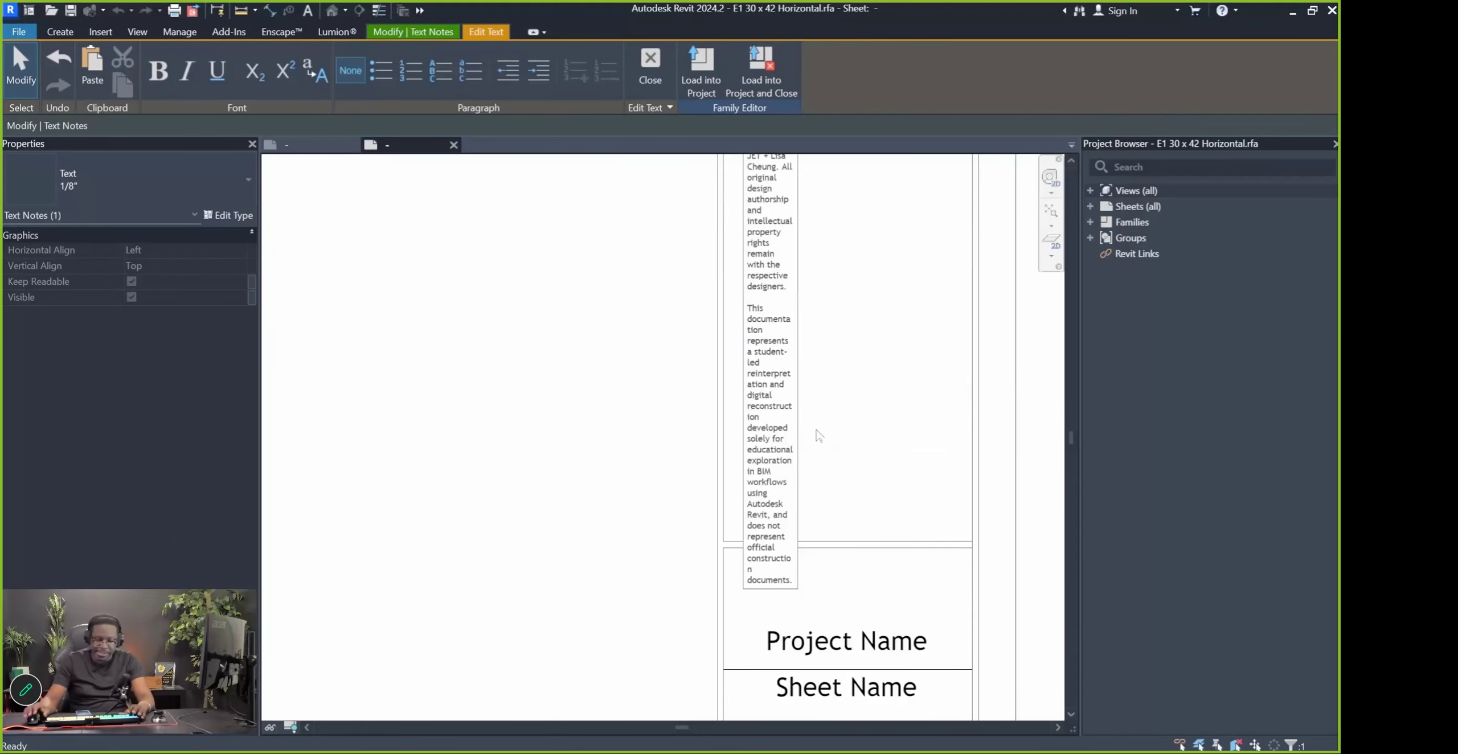
pyautogui.write('`````````````````')
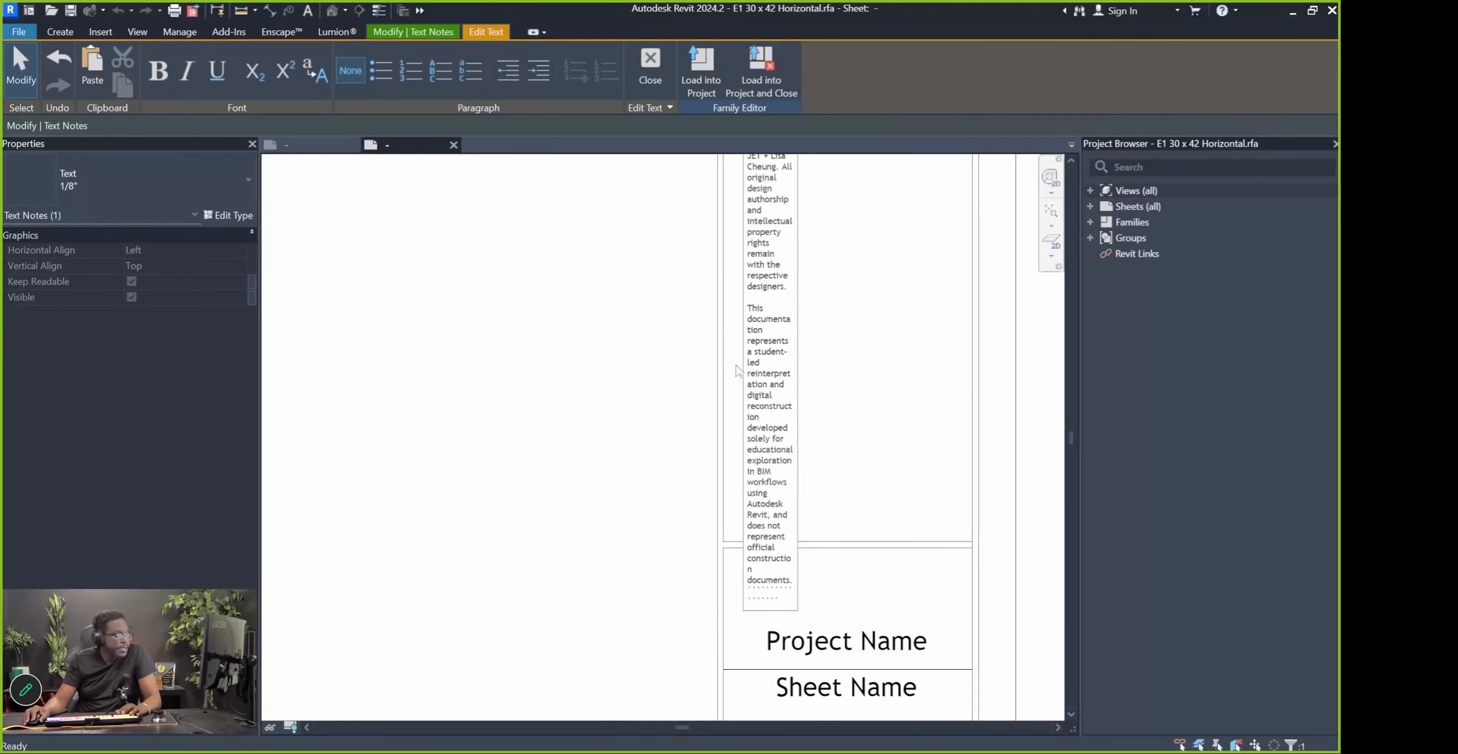
pyautogui.moveTo(788, 602); pyautogui.dragTo(762, 602)
pyautogui.press('BackSpace')
pyautogui.click(847, 603)
# Widen the disclaimer note to span the notes panel
pyautogui.scroll(-3, 846, 603)
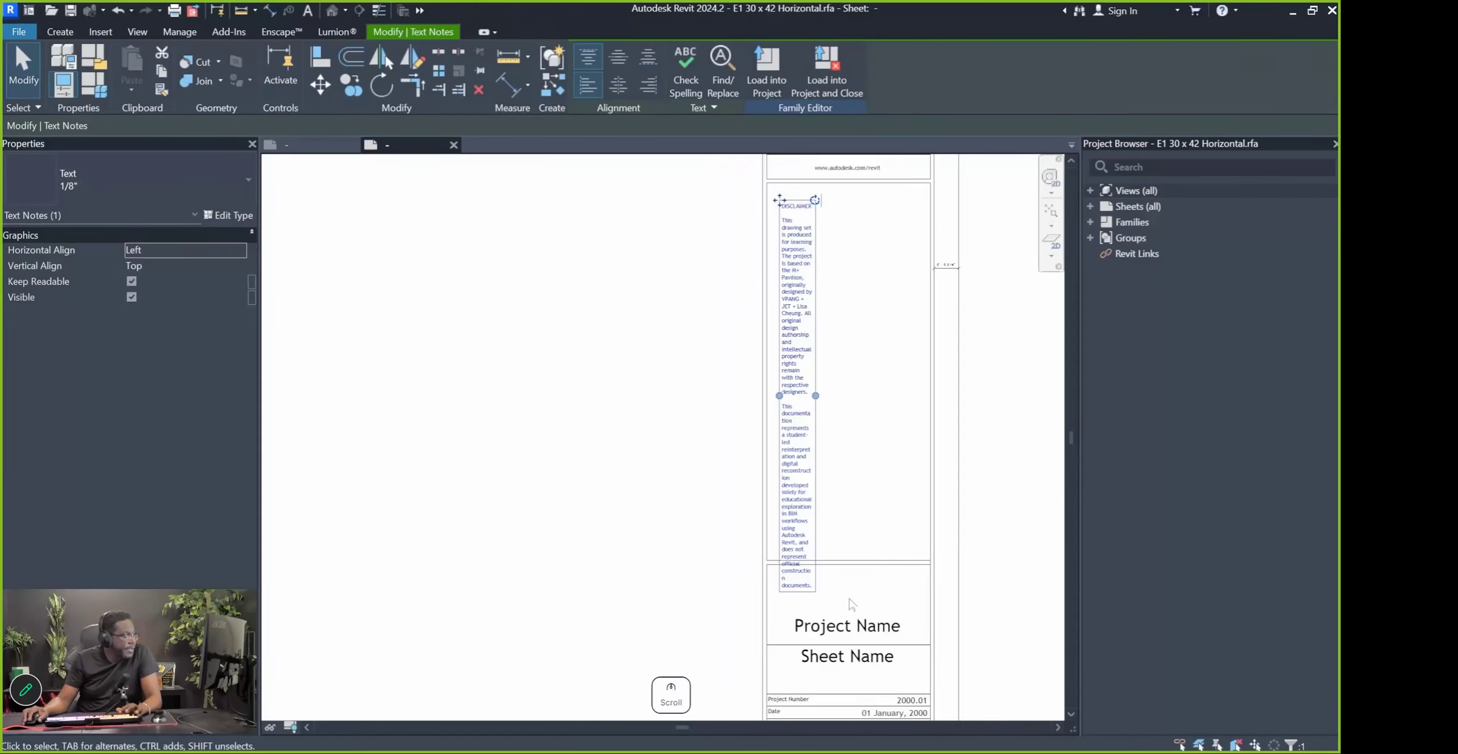
pyautogui.scroll(1, 842, 592)
pyautogui.moveTo(812, 370); pyautogui.dragTo(908, 380)
pyautogui.scroll(-3, 908, 380)
pyautogui.scroll(3, 915, 320)
pyautogui.moveTo(890, 323); pyautogui.dragTo(917, 325)
pyautogui.click(877, 421)
# Reopen the disclaimer note to check its text, then clear the selection
pyautogui.doubleClick(802, 271)
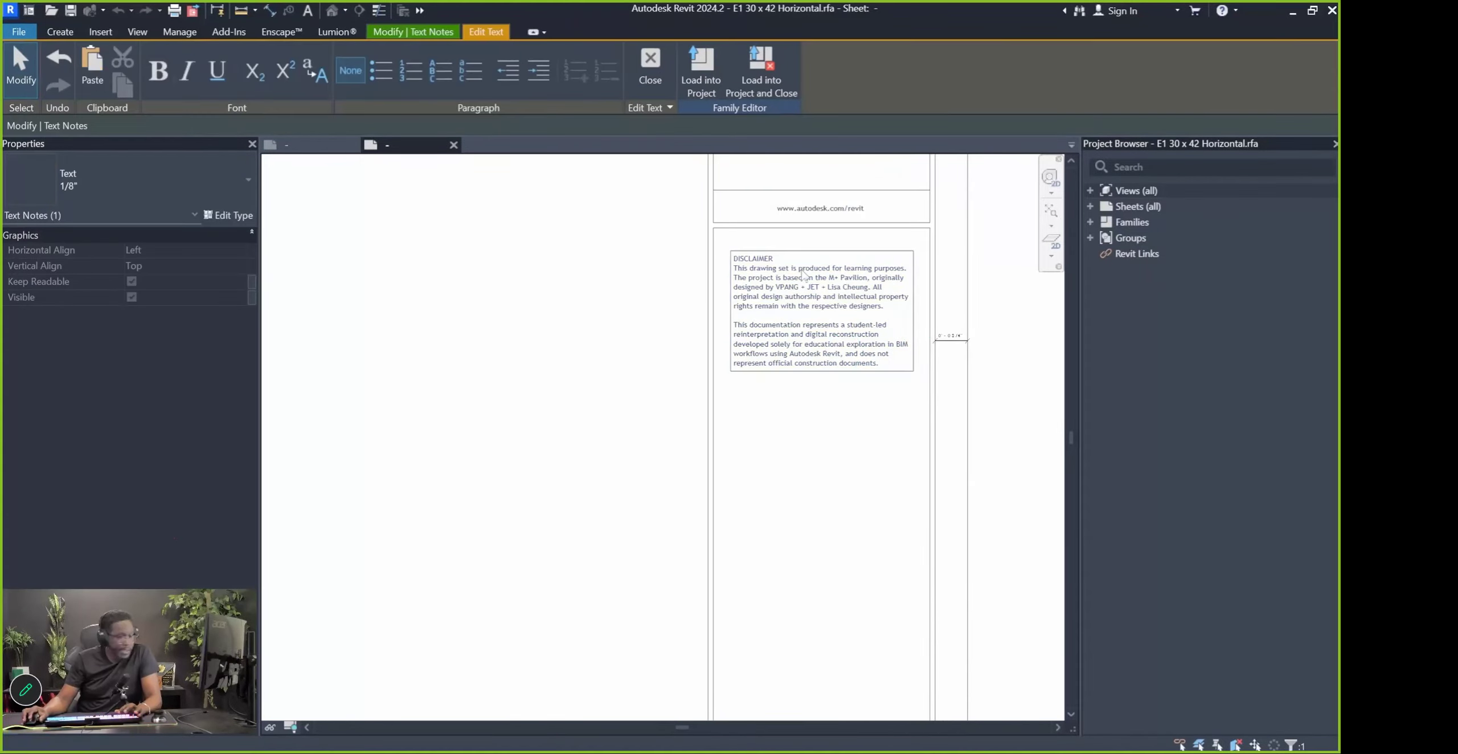
pyautogui.click(515, 341)
pyautogui.scroll(-2, 691, 387)
pyautogui.click(691, 388)
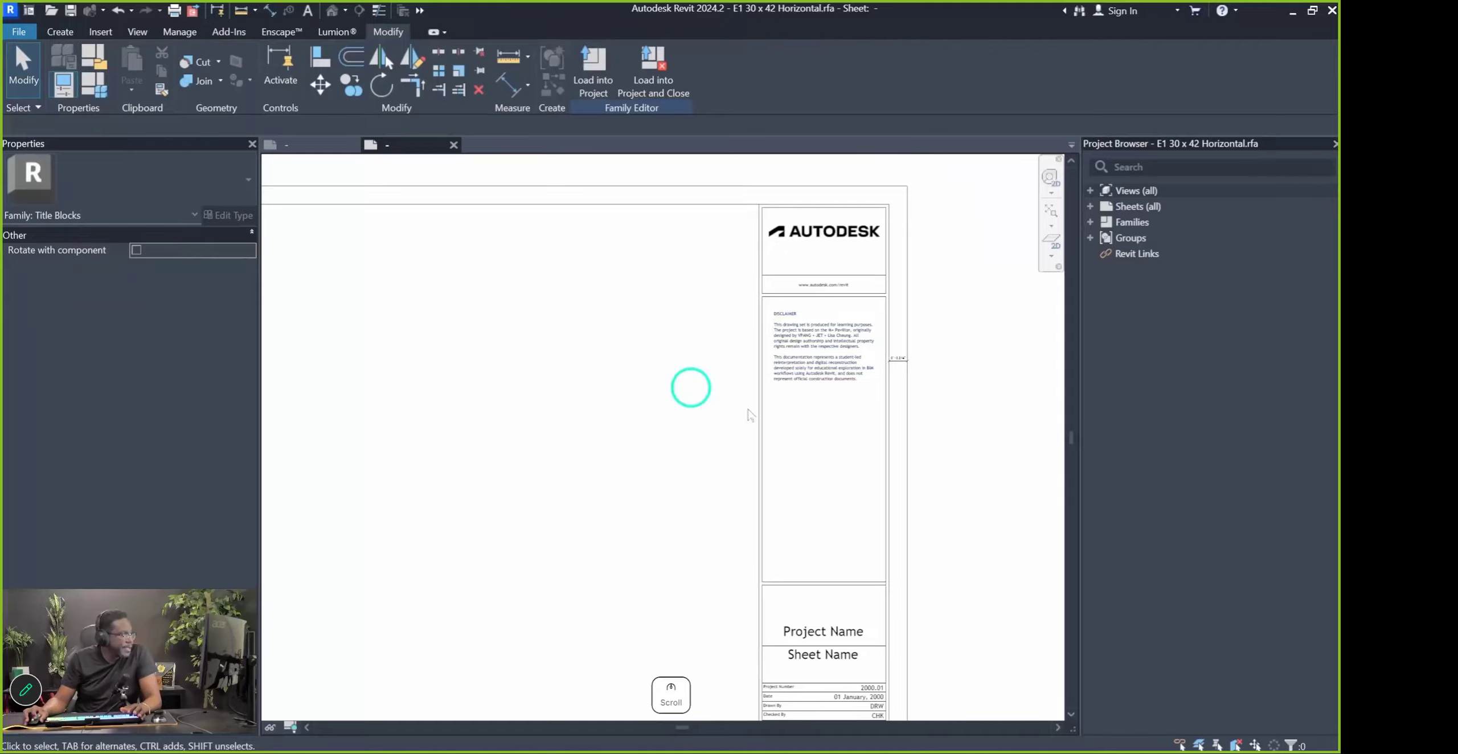
pyautogui.scroll(-2, 852, 432)
pyautogui.scroll(2, 859, 397)
pyautogui.scroll(1, 720, 412)
pyautogui.moveTo(721, 413); pyautogui.dragTo(902, 393, button='middle')
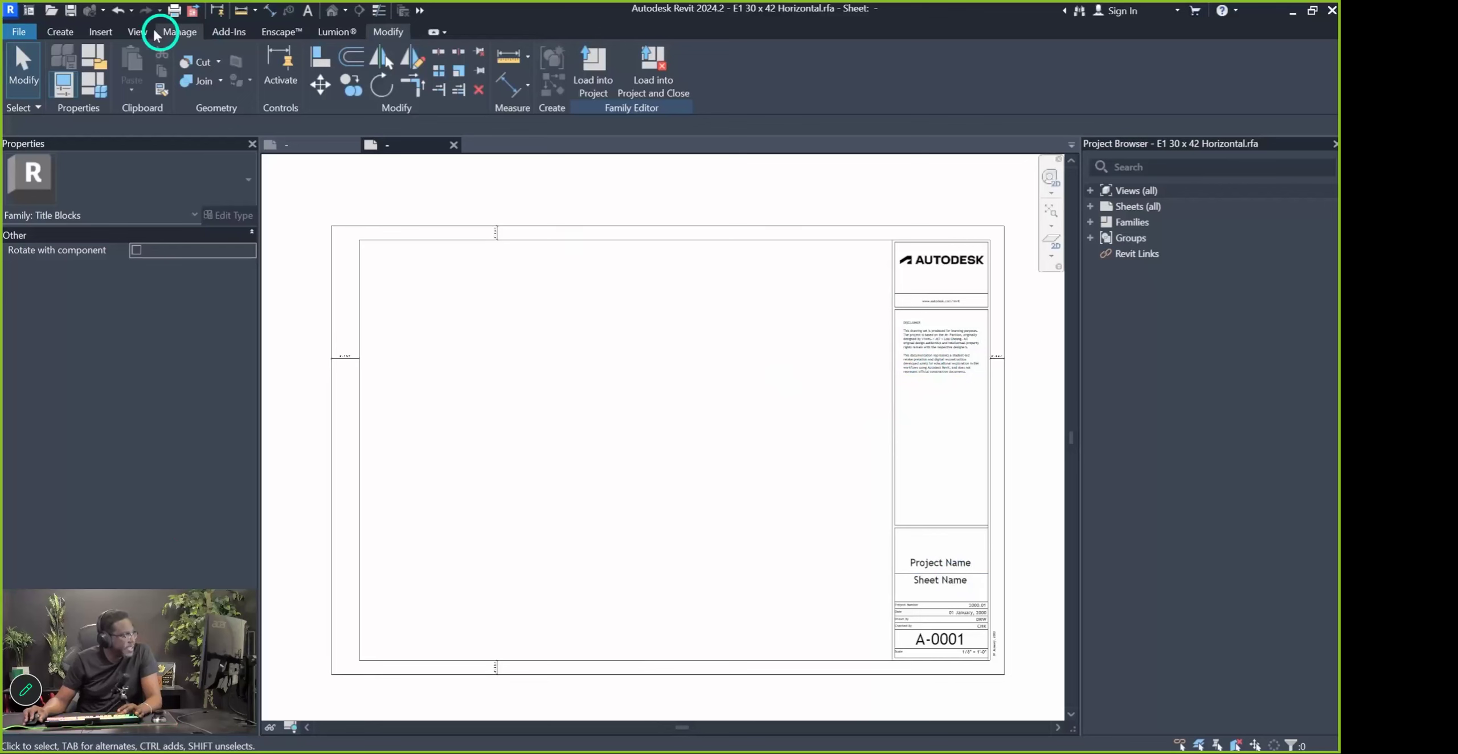
# Use Save As > Family to store the title block as 'ArchD 24x36 Drawing Sheet.rfa'
pyautogui.click(19, 32)
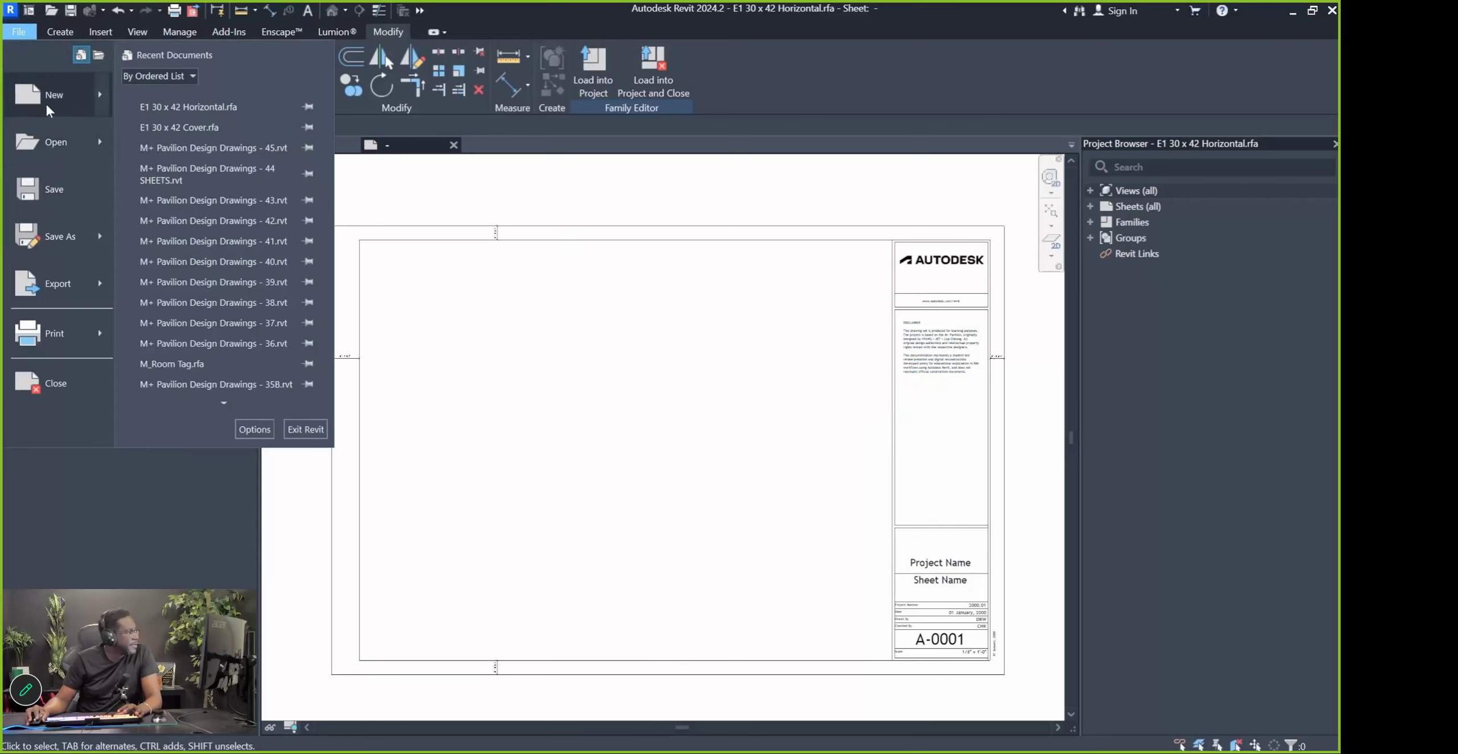
pyautogui.click(65, 238)
pyautogui.click(212, 229)
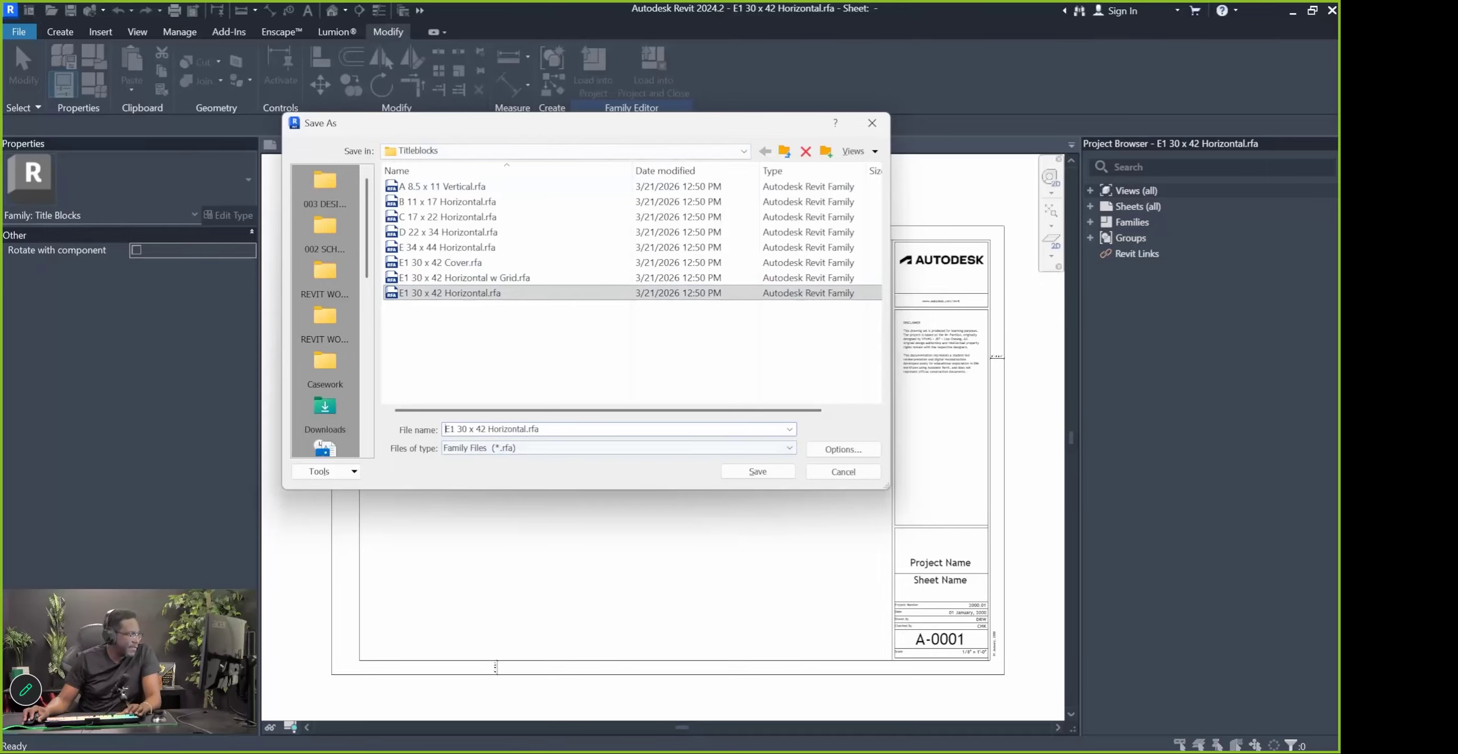
pyautogui.moveTo(541, 430); pyautogui.dragTo(366, 422)
pyautogui.write('Arc')
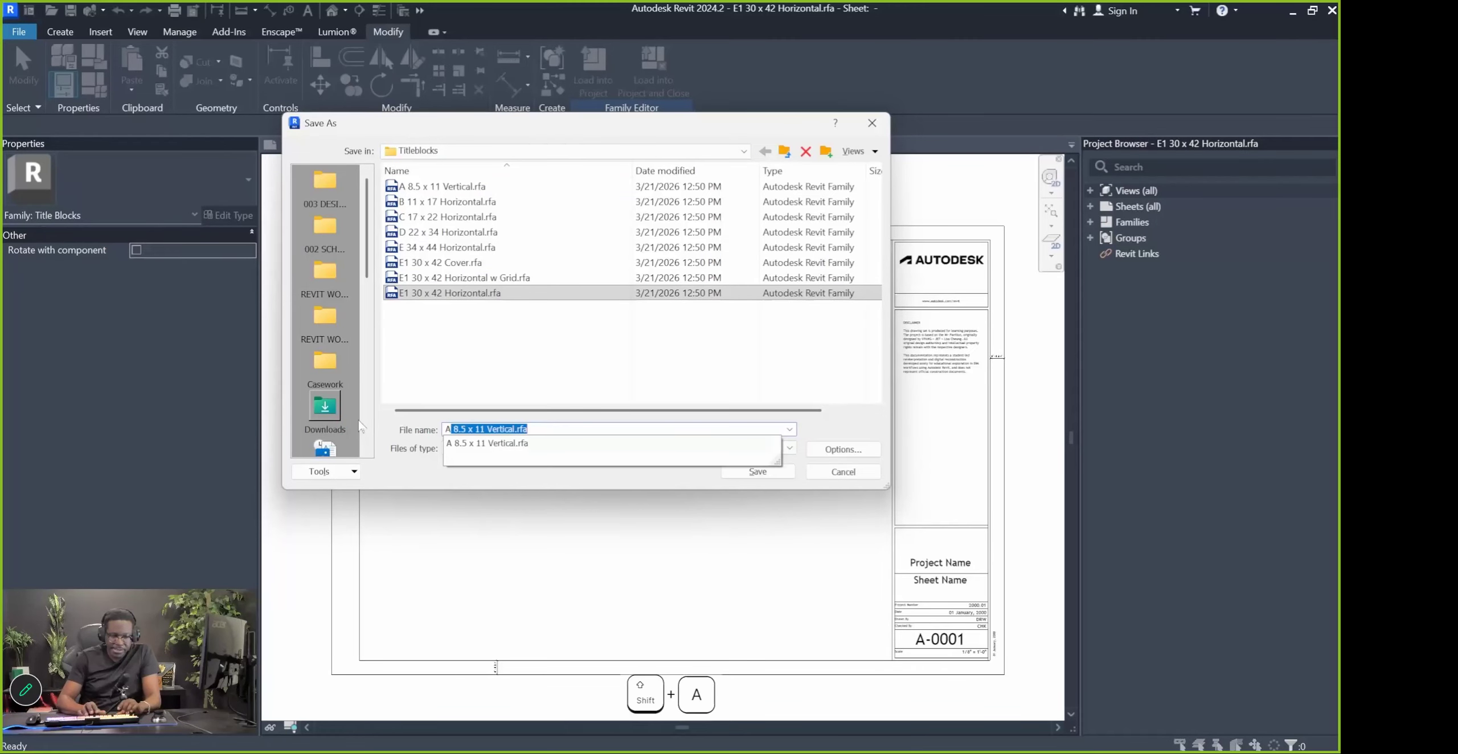
pyautogui.write('hD 24')
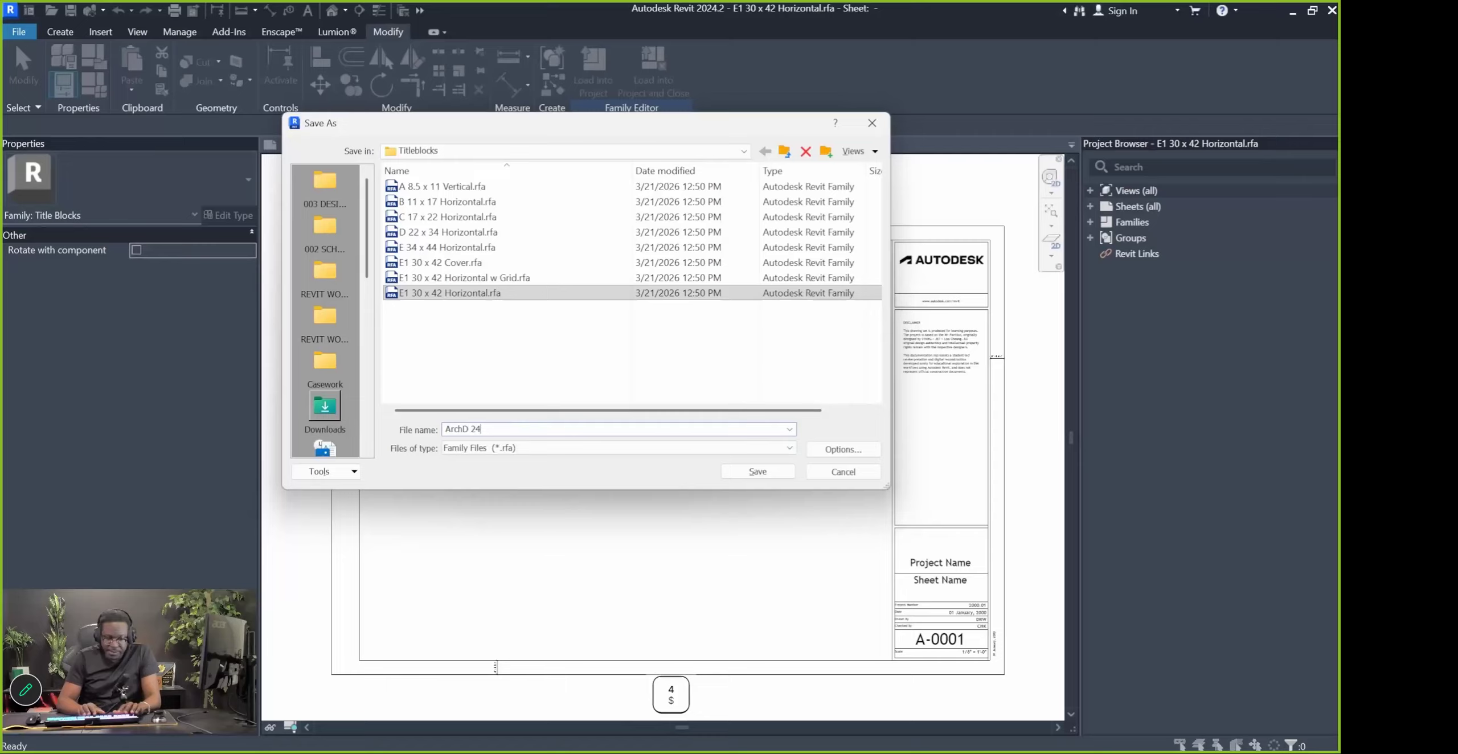
pyautogui.write('2x36 Drawing Sheet')
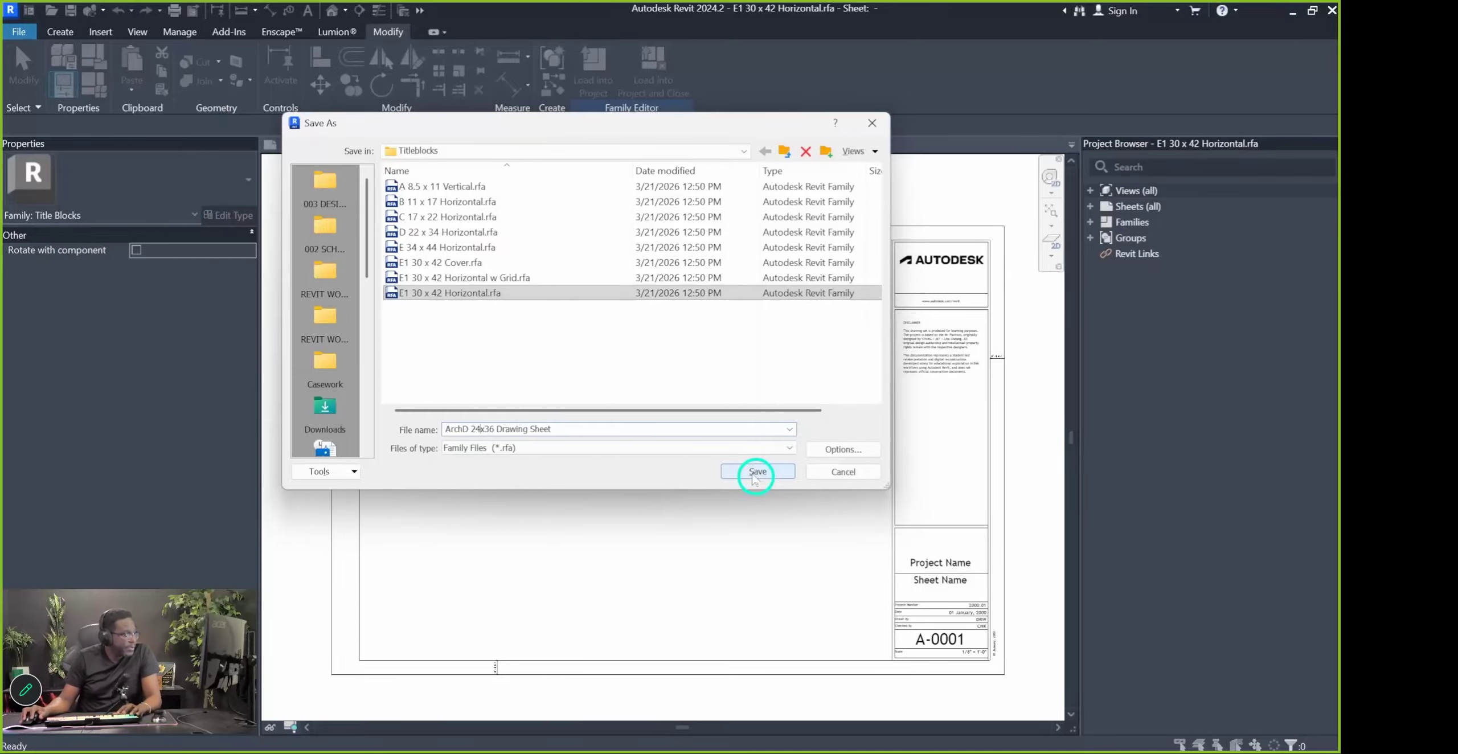
pyautogui.click(755, 474)
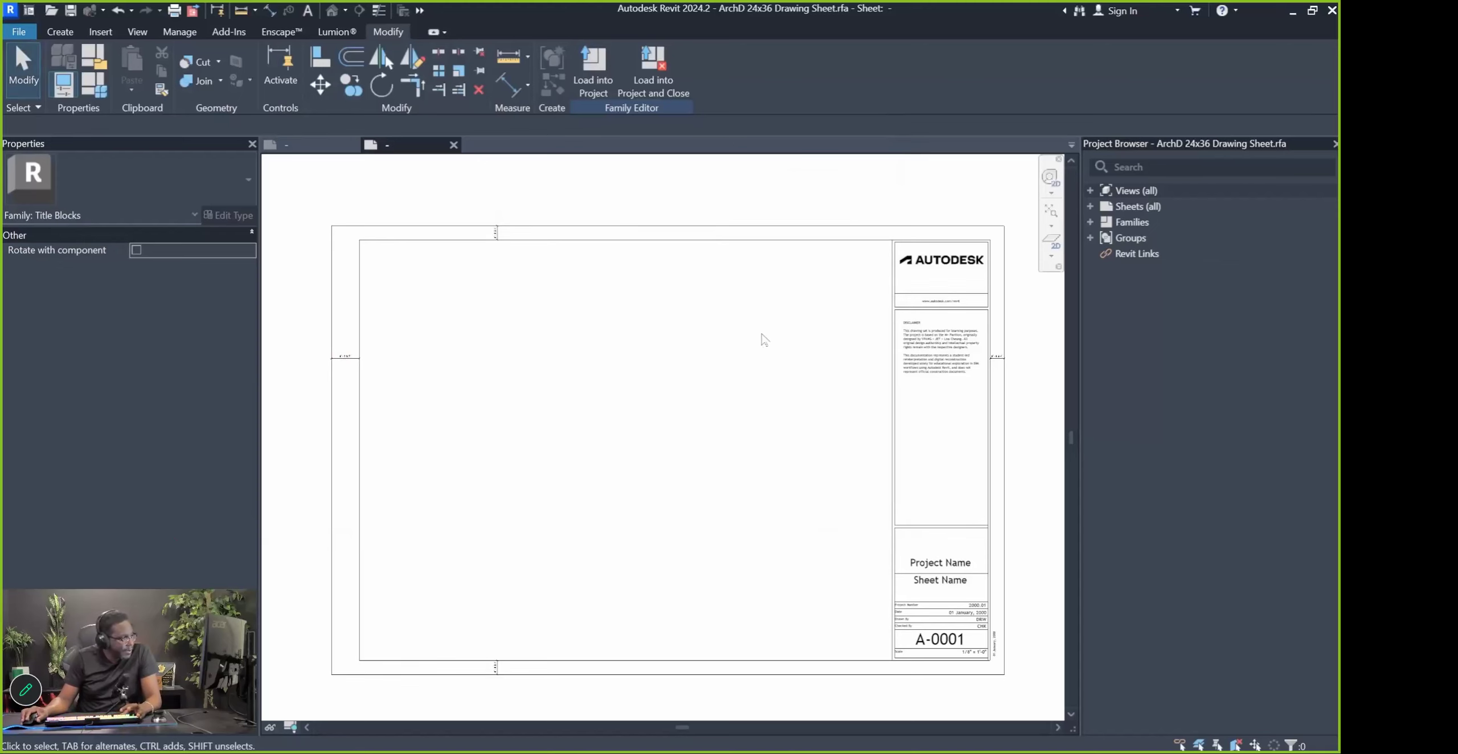
# Add a text note with the author's e-mail address above the website URL
pyautogui.moveTo(929, 689); pyautogui.dragTo(890, 519, button='middle')
pyautogui.scroll(2, 972, 524)
pyautogui.scroll(-1, 973, 518)
pyautogui.moveTo(988, 514); pyautogui.dragTo(911, 649, button='middle')
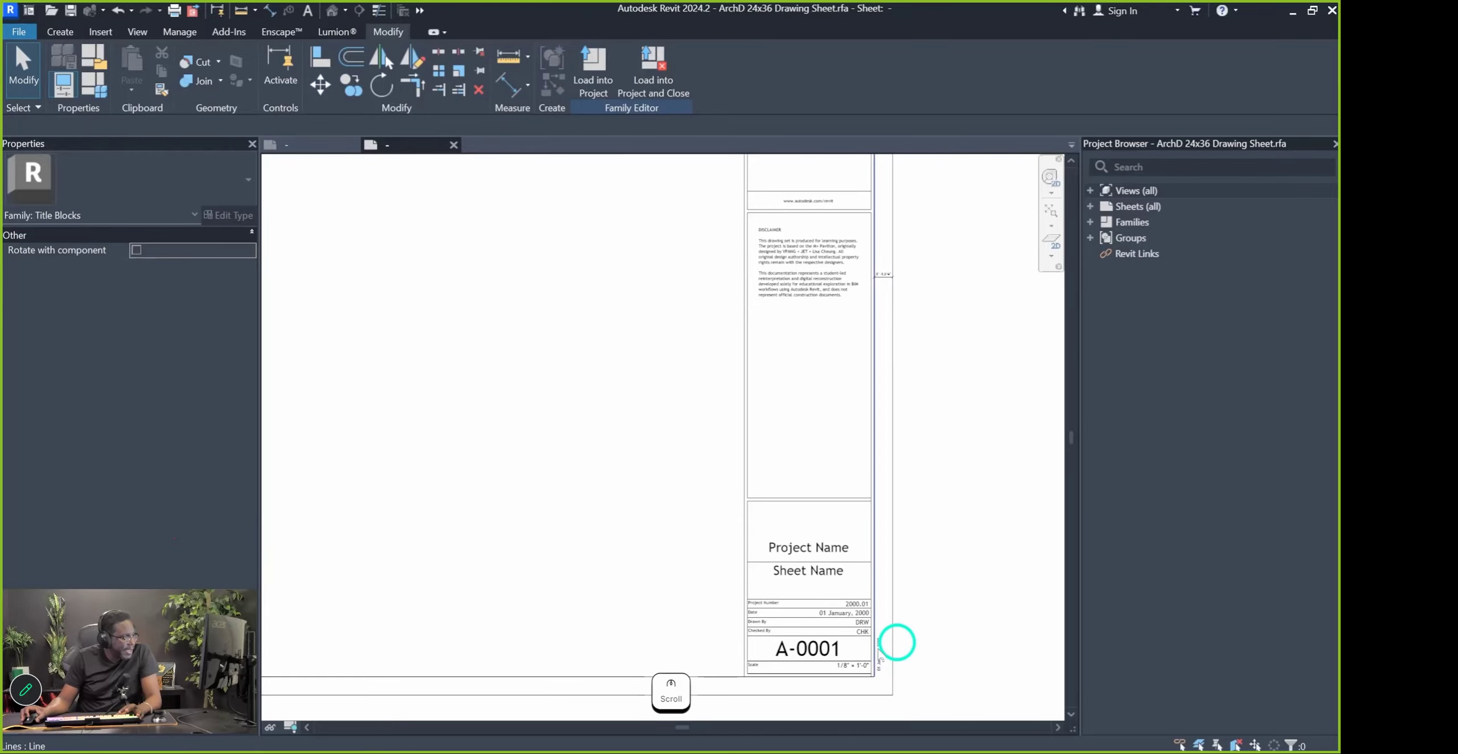
pyautogui.moveTo(937, 296); pyautogui.dragTo(908, 385, button='middle')
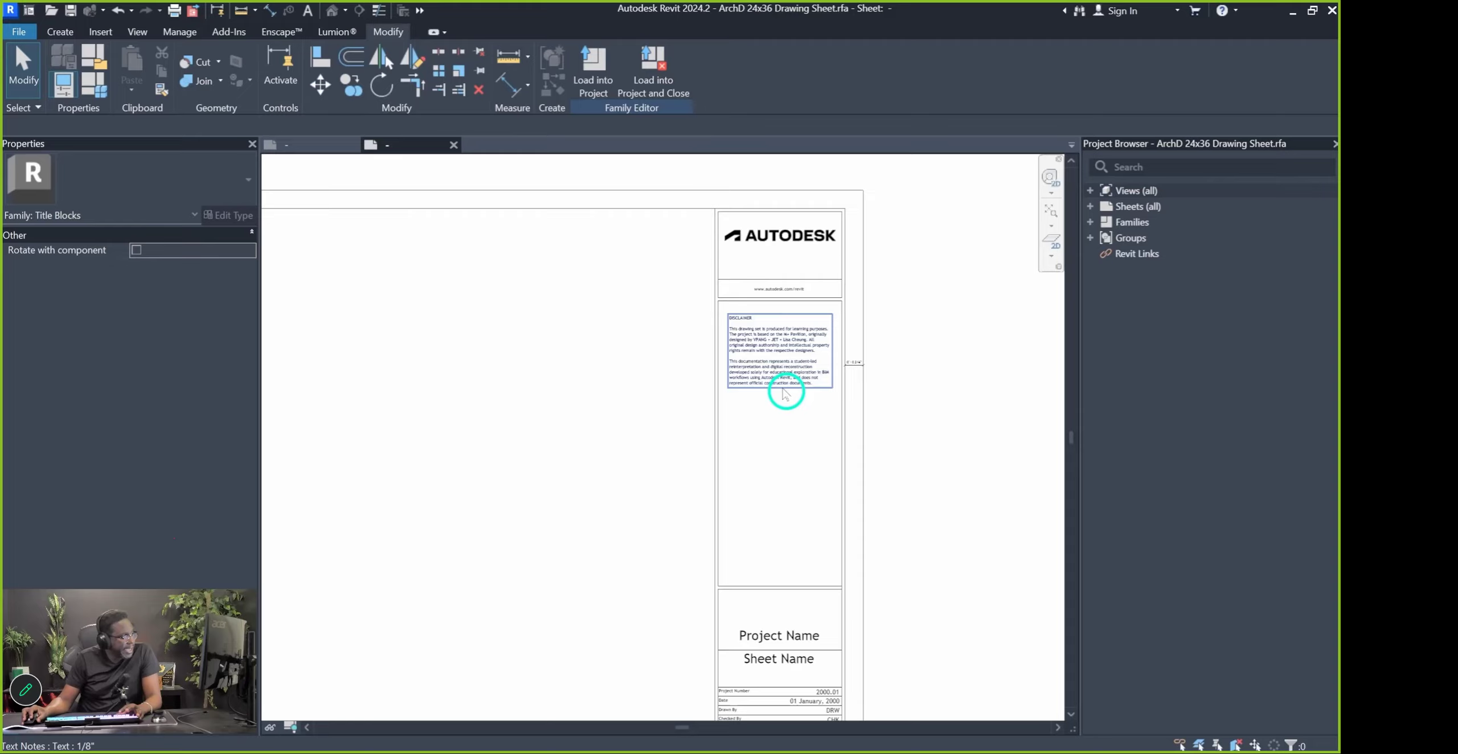
pyautogui.scroll(3, 784, 393)
pyautogui.scroll(-1, 580, 249)
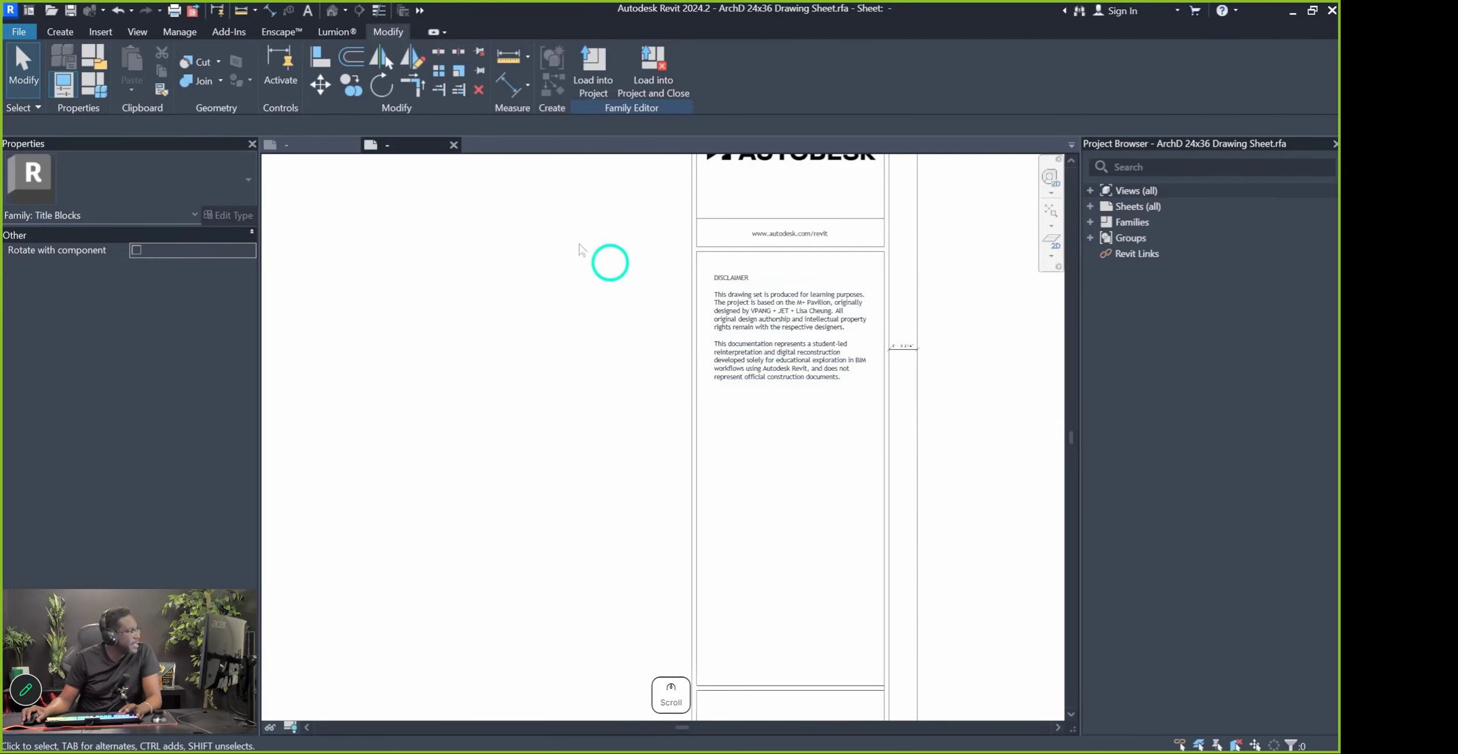
pyautogui.click(71, 35)
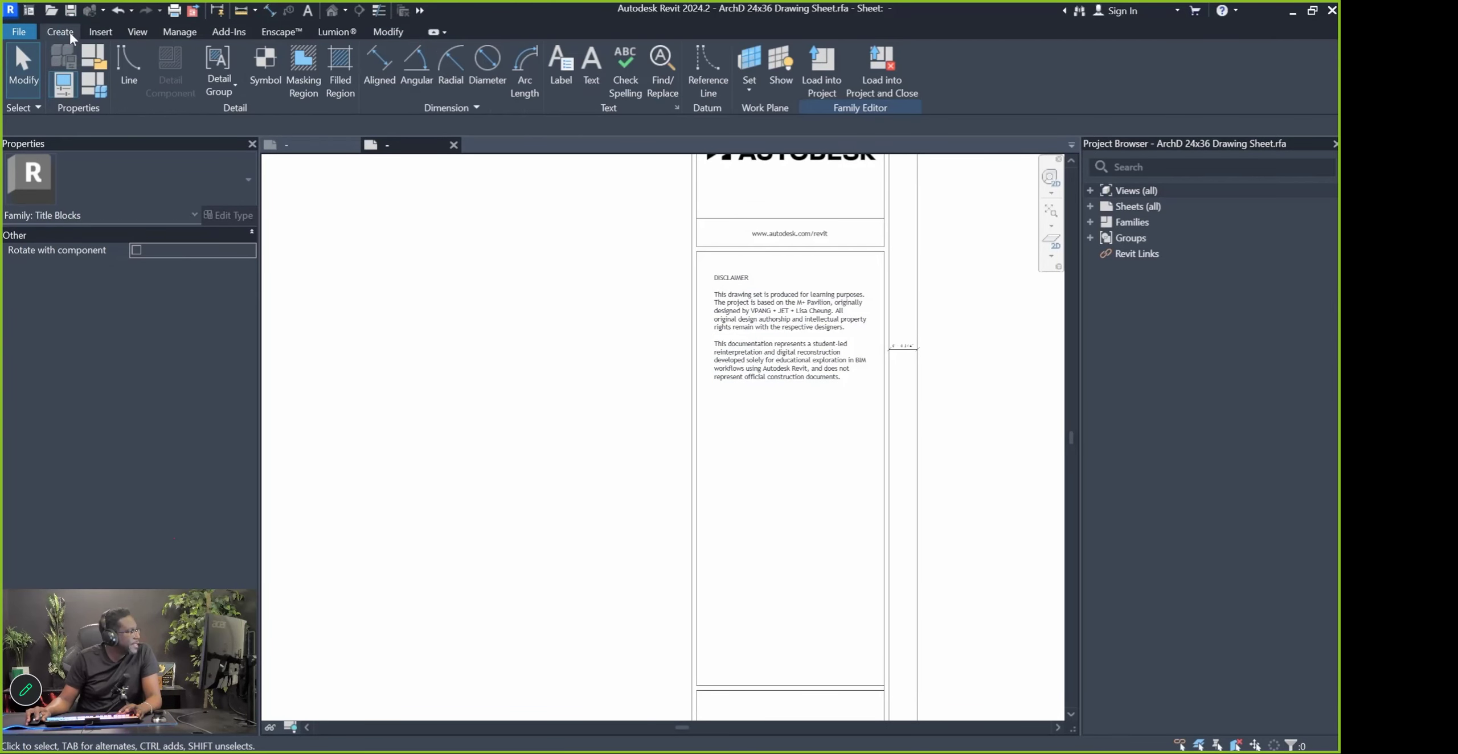
pyautogui.click(593, 66)
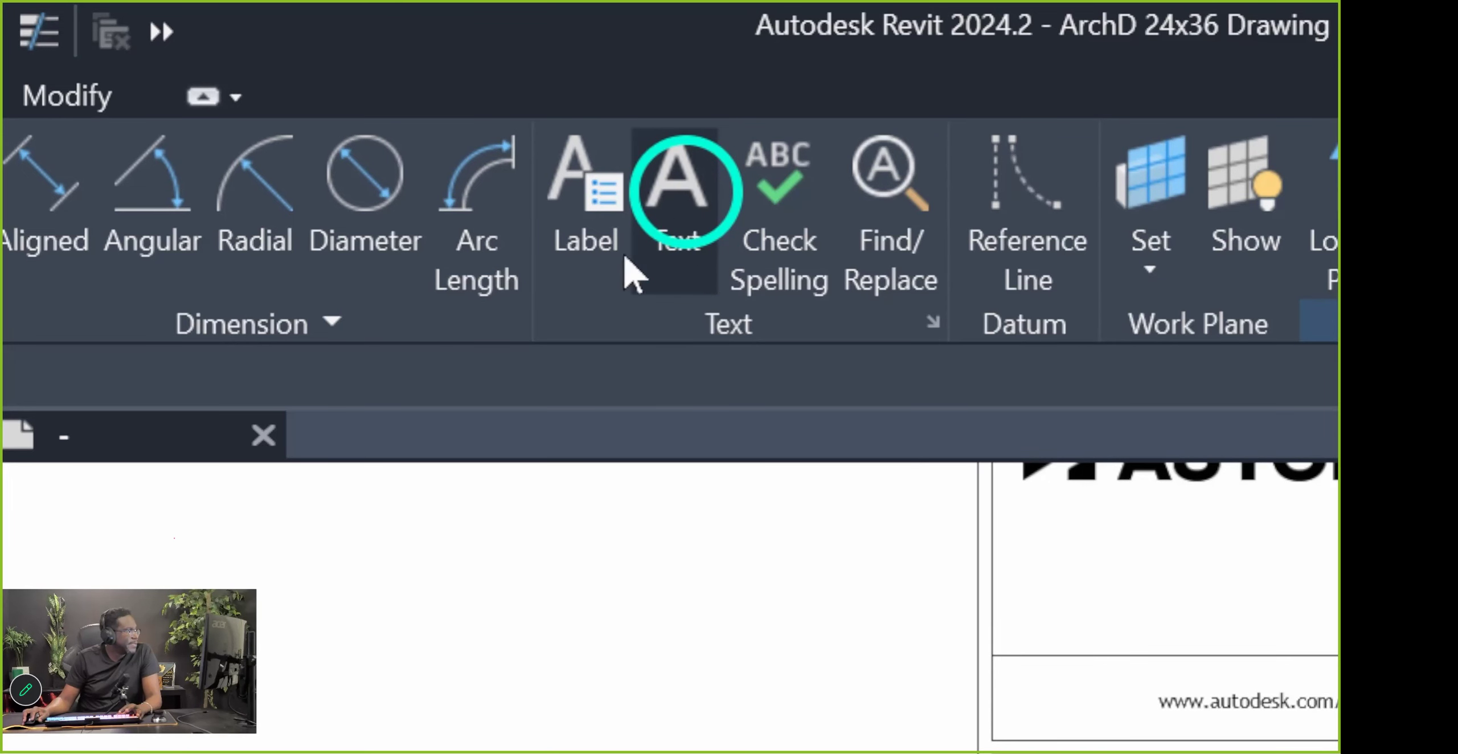
pyautogui.scroll(-1, 1208, 715)
pyautogui.scroll(2, 1247, 532)
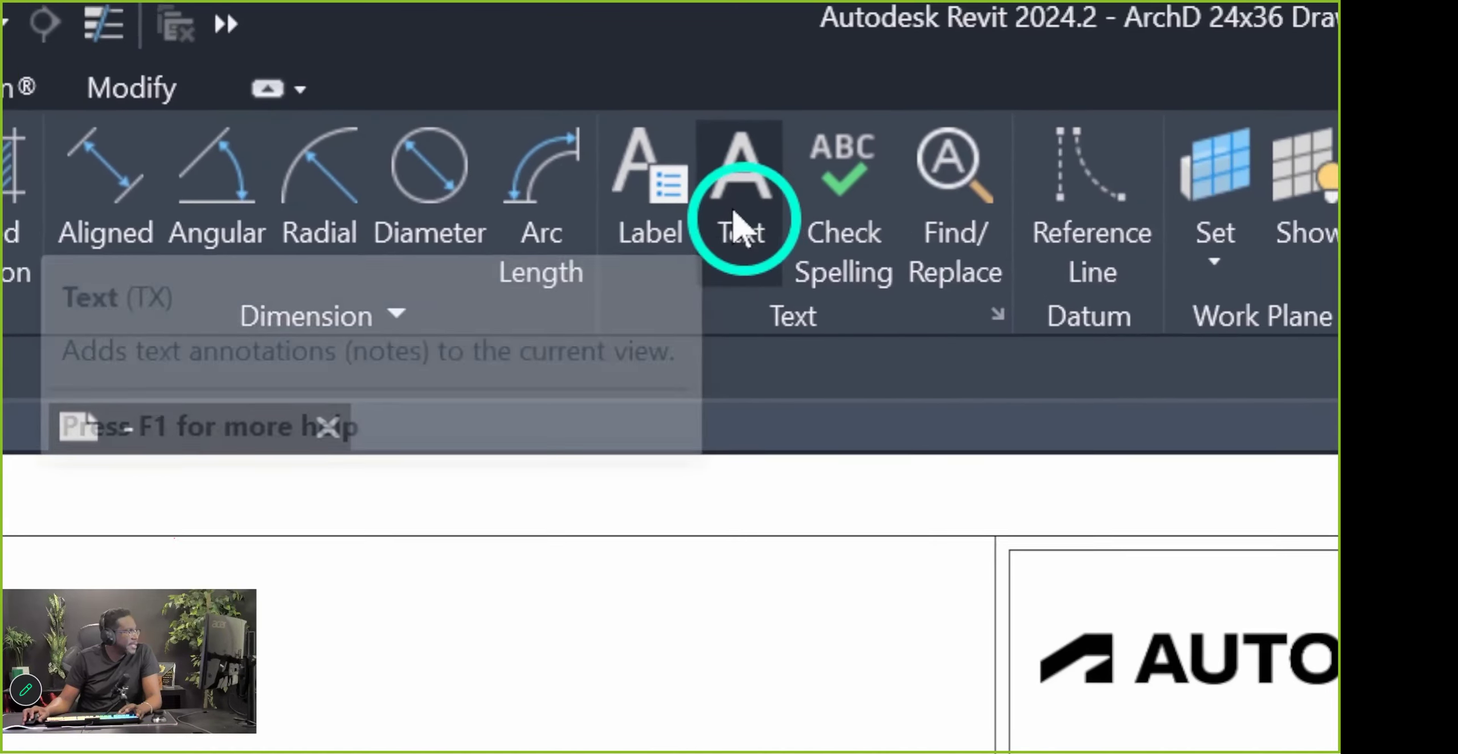
pyautogui.click(735, 212)
pyautogui.scroll(3, 664, 521)
pyautogui.click(648, 291)
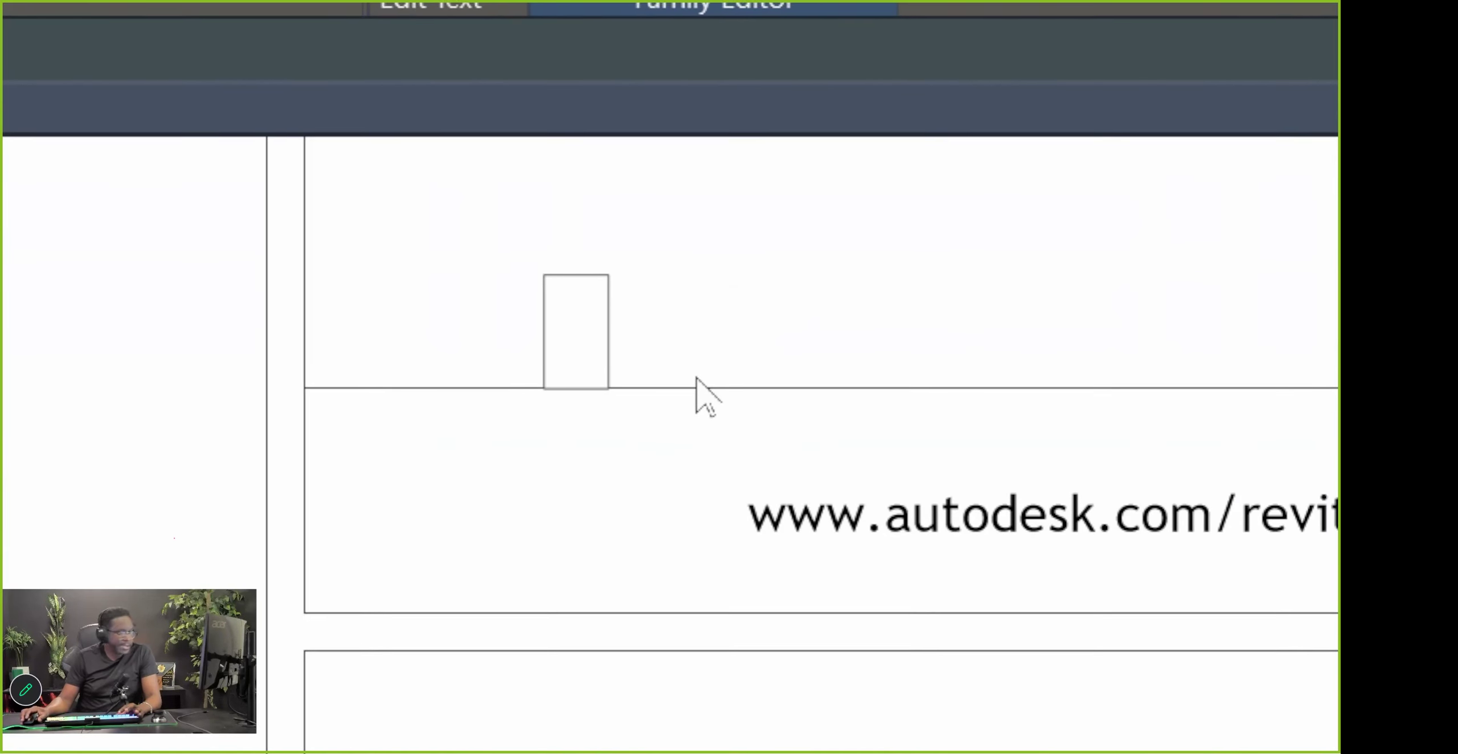
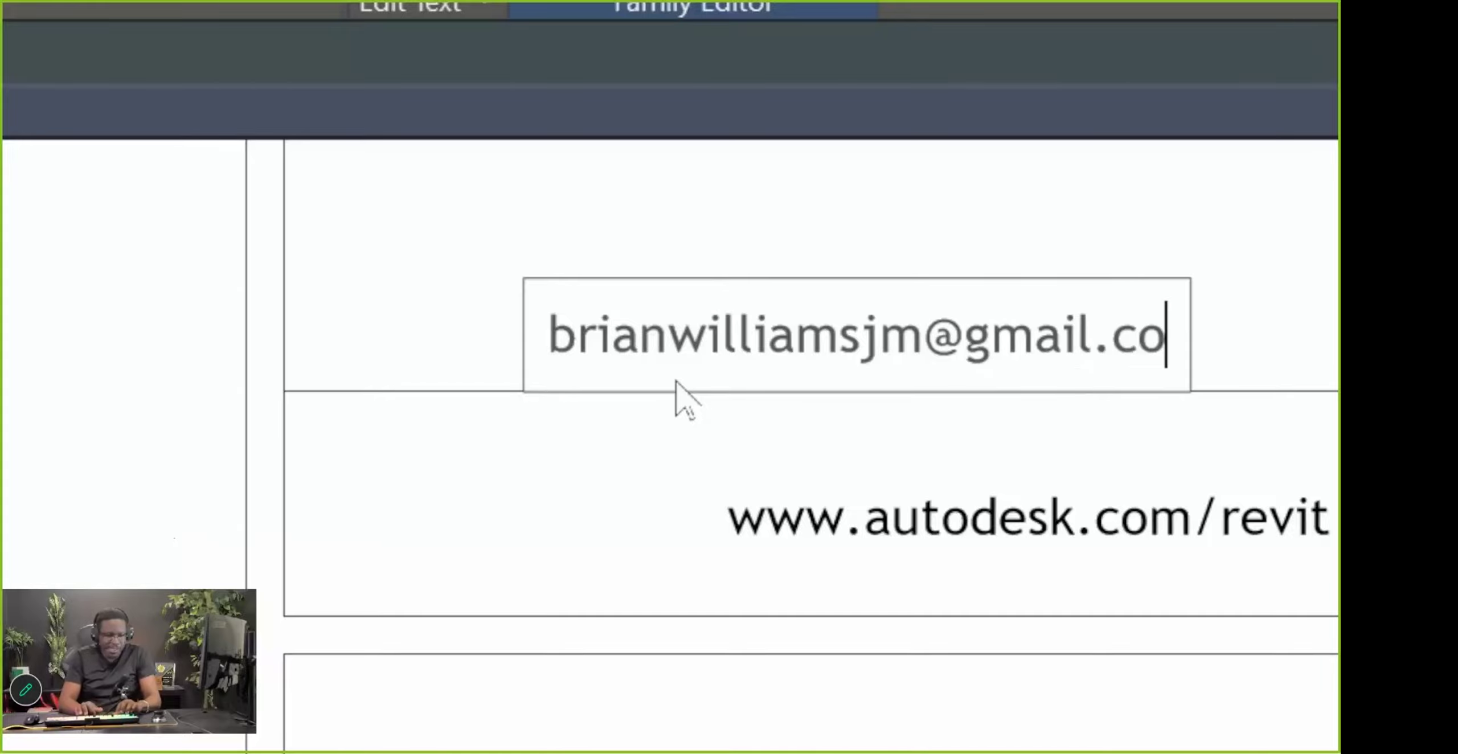
pyautogui.click(817, 630)
pyautogui.press('Escape')
pyautogui.scroll(-2, 734, 569)
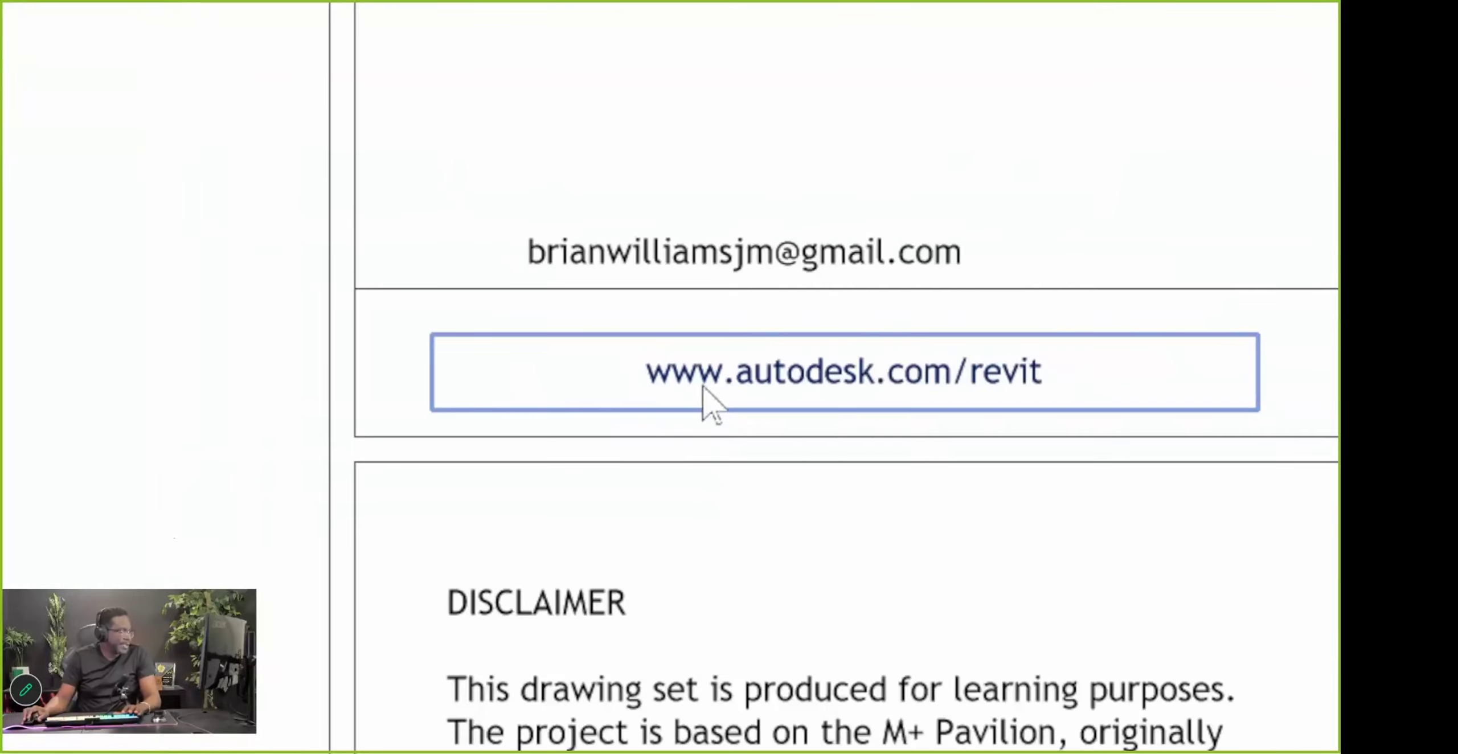
pyautogui.click(780, 367)
pyautogui.press('Delete')
pyautogui.moveTo(705, 221); pyautogui.dragTo(803, 329)
pyautogui.click(266, 500)
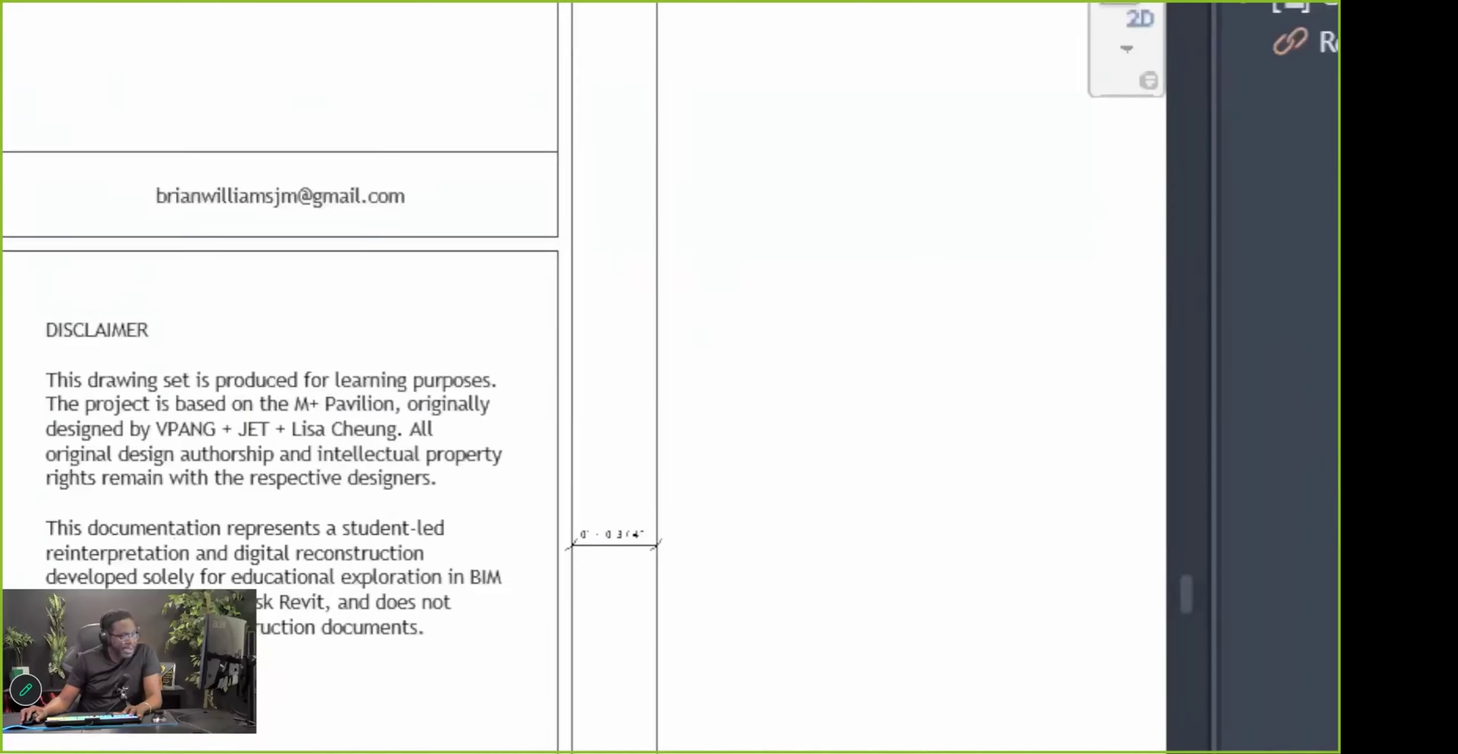
pyautogui.scroll(-2, 861, 304)
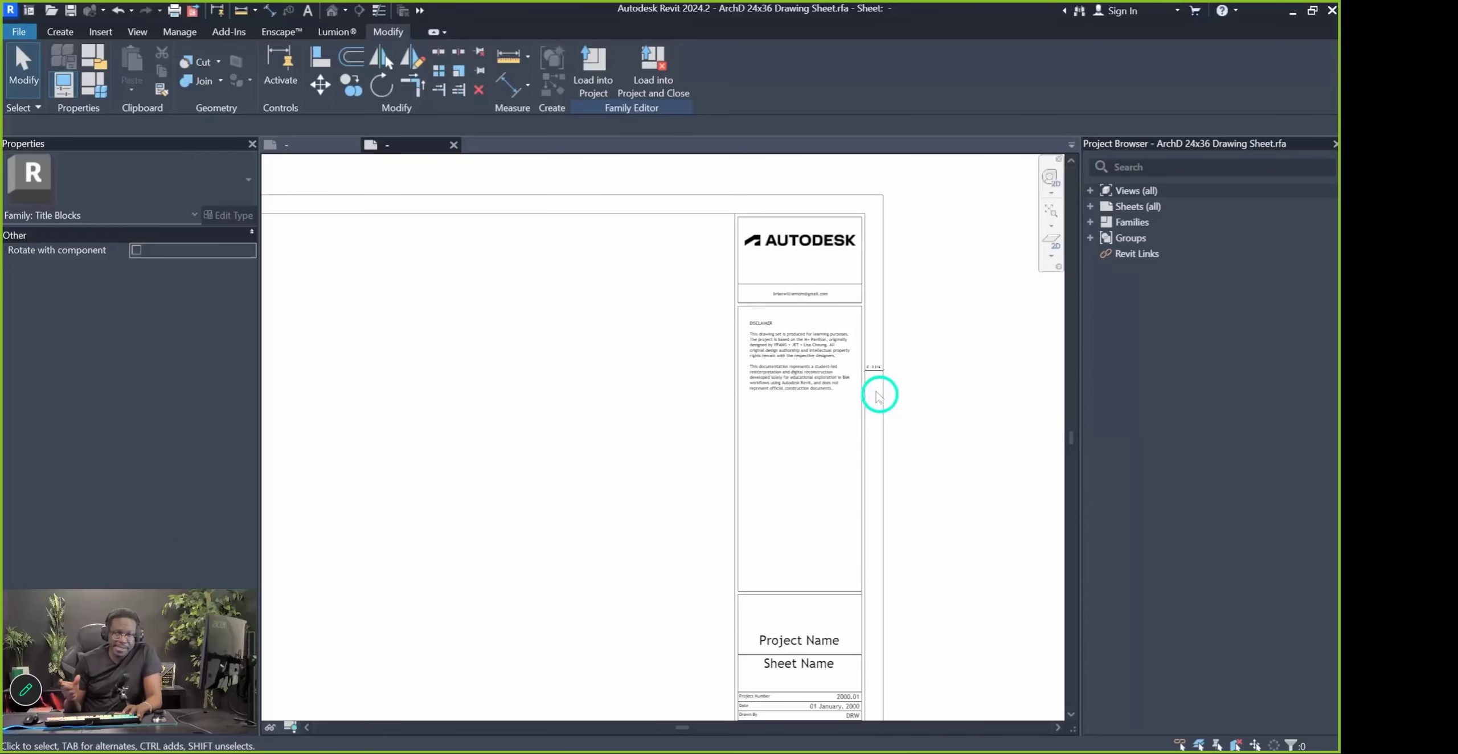
# Place a label right of the disclaimer column showing the File Path category parameter
pyautogui.click(57, 32)
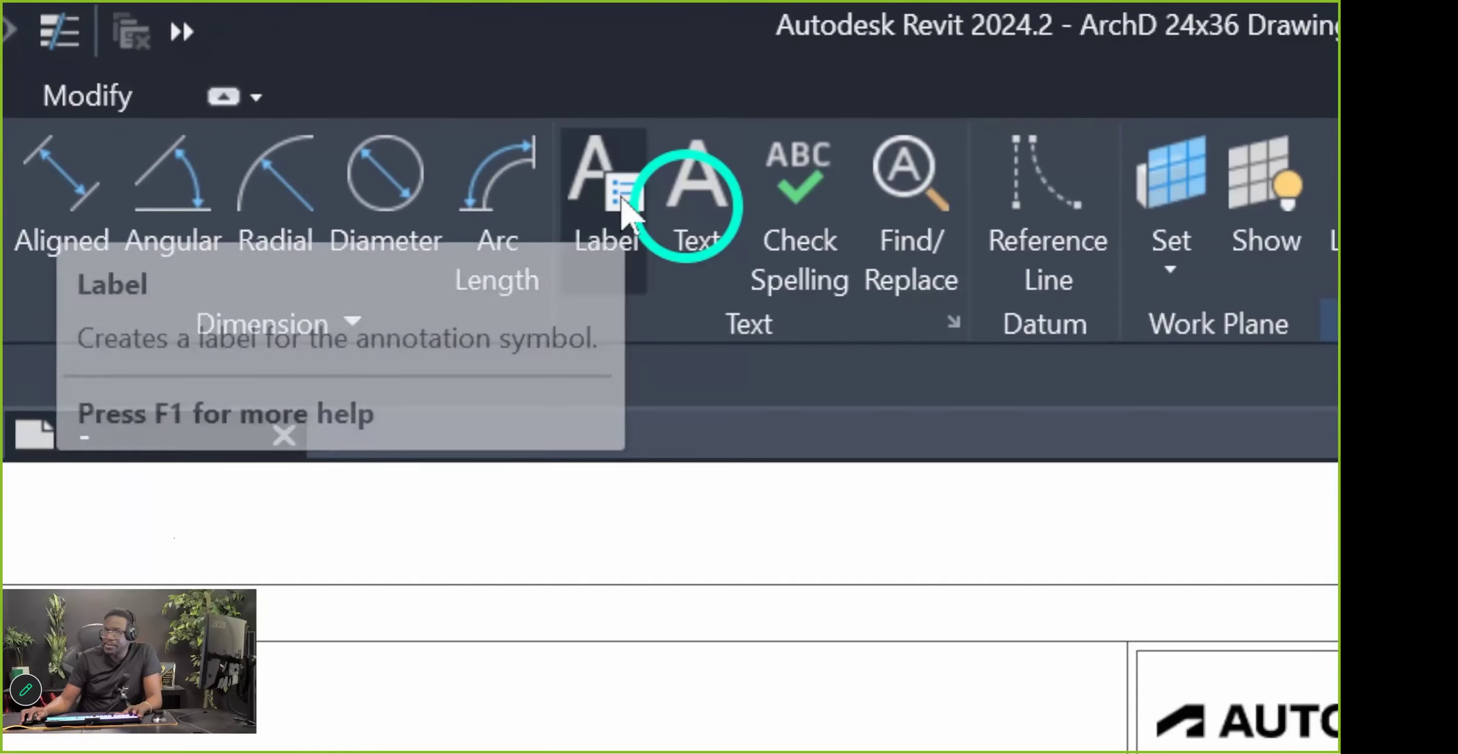
pyautogui.click(568, 69)
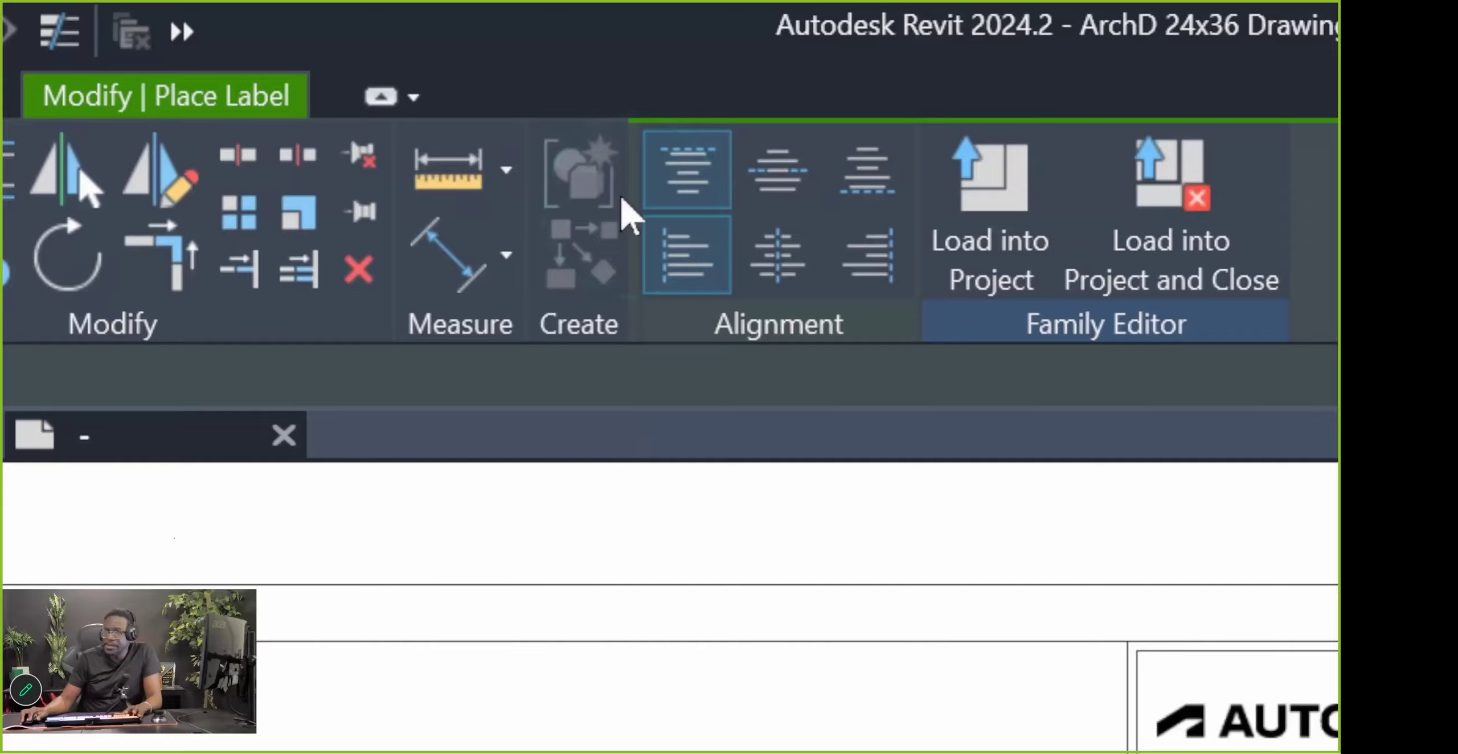
pyautogui.click(943, 344)
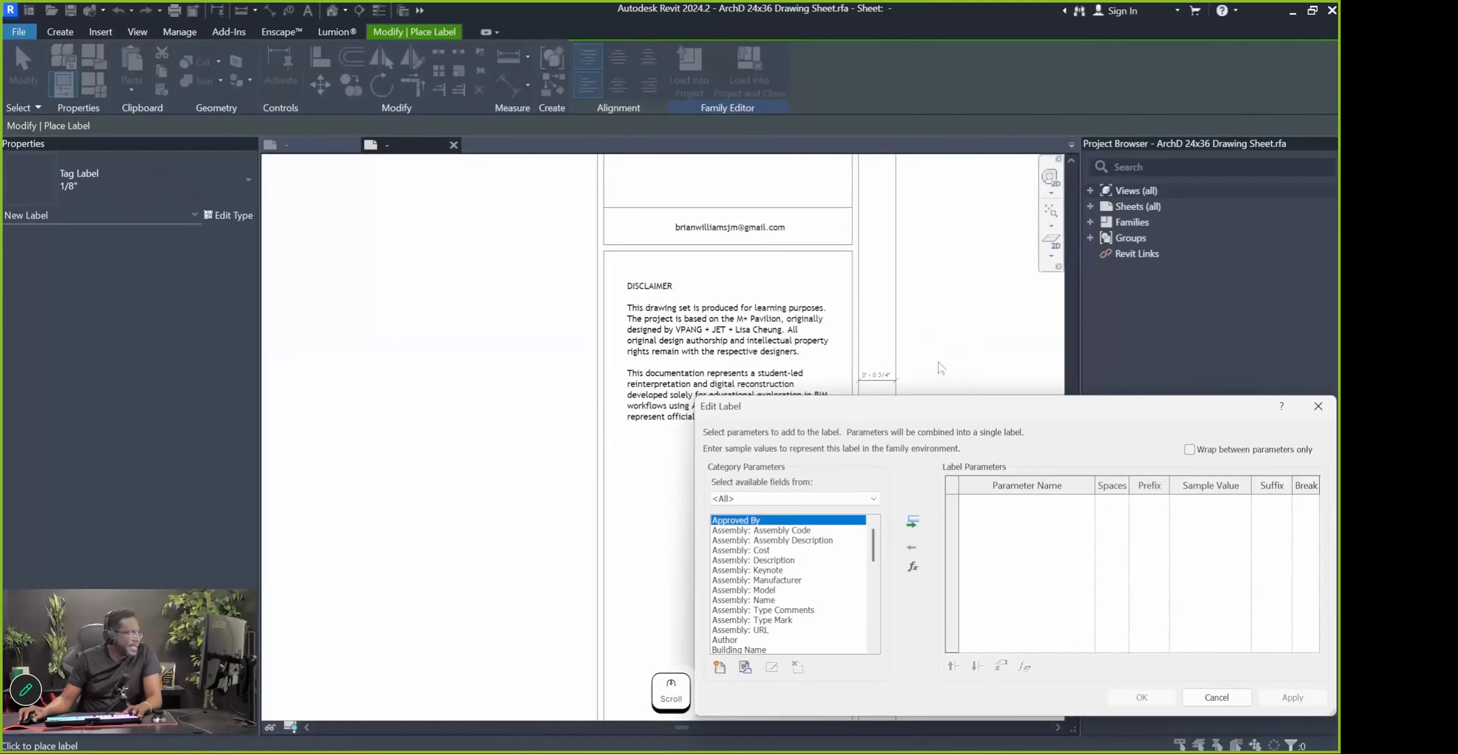
pyautogui.moveTo(914, 407); pyautogui.dragTo(583, 227)
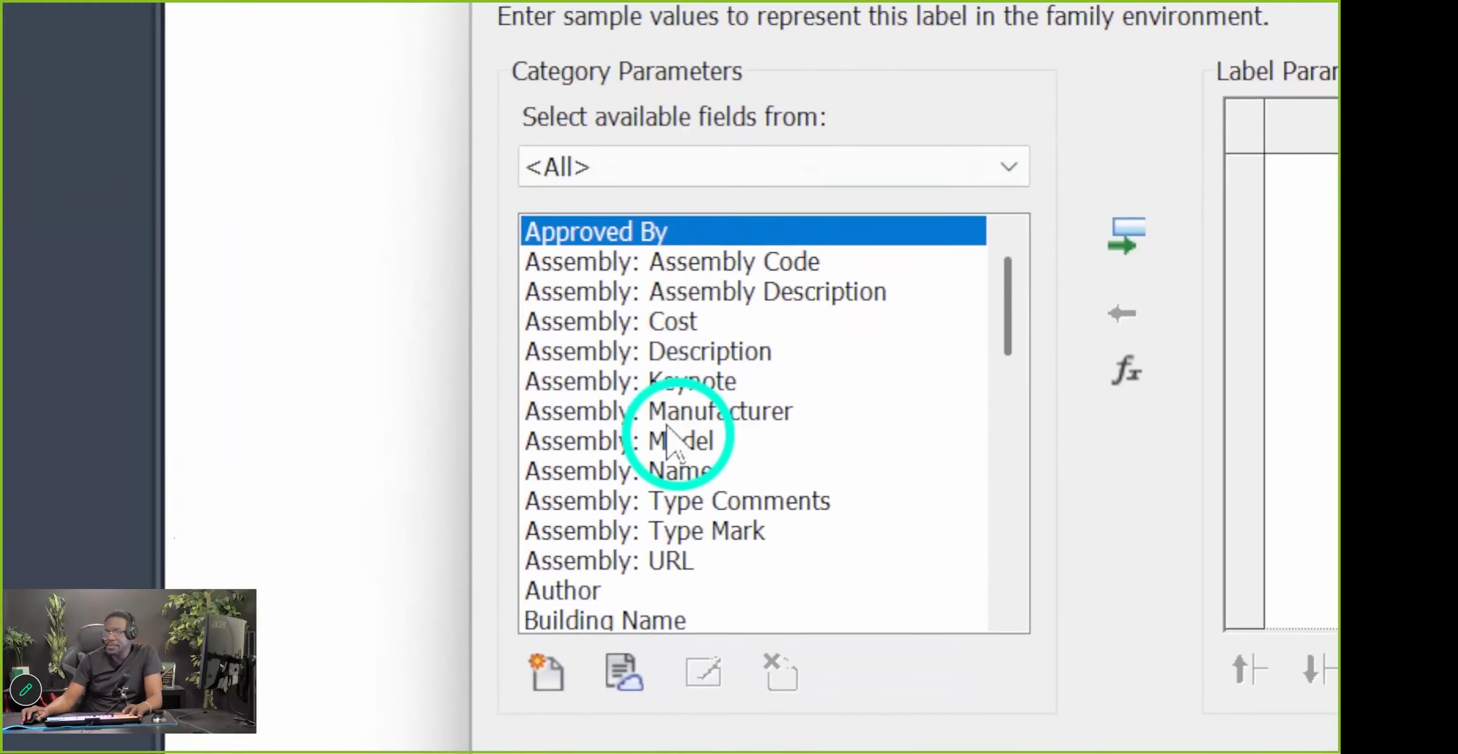
pyautogui.scroll(-1, 429, 407)
pyautogui.scroll(-3, 678, 393)
pyautogui.scroll(-1, 655, 410)
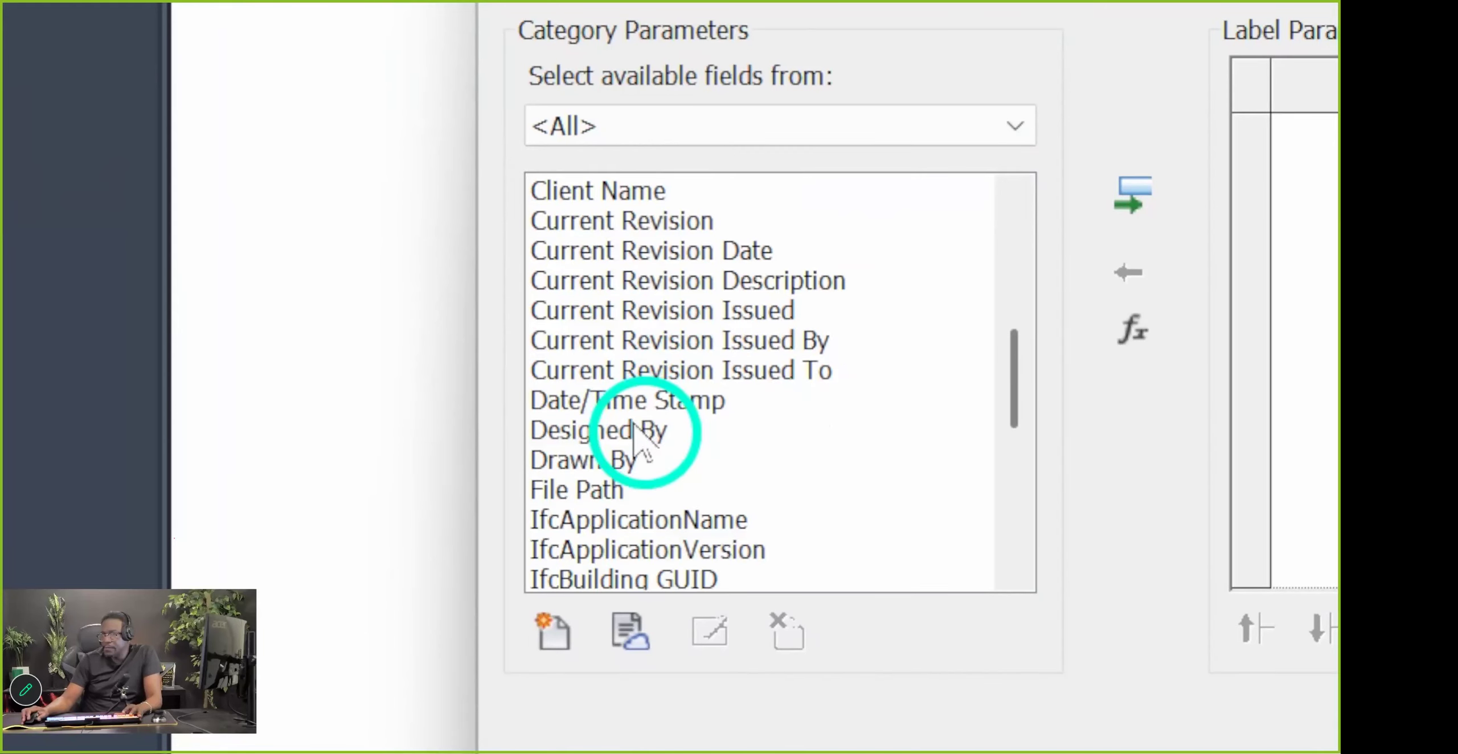
pyautogui.scroll(-1, 634, 425)
pyautogui.click(597, 405)
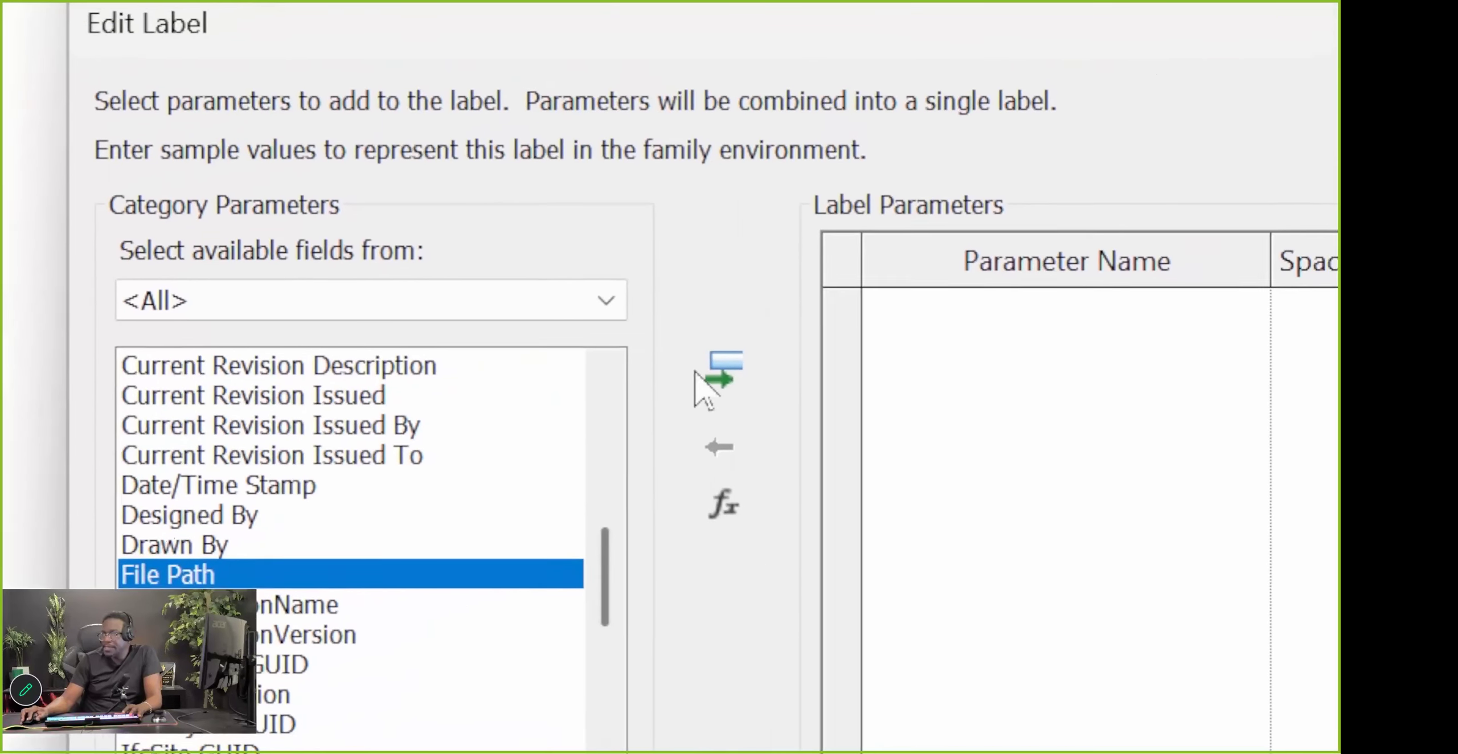
pyautogui.click(1128, 191)
pyautogui.click(694, 387)
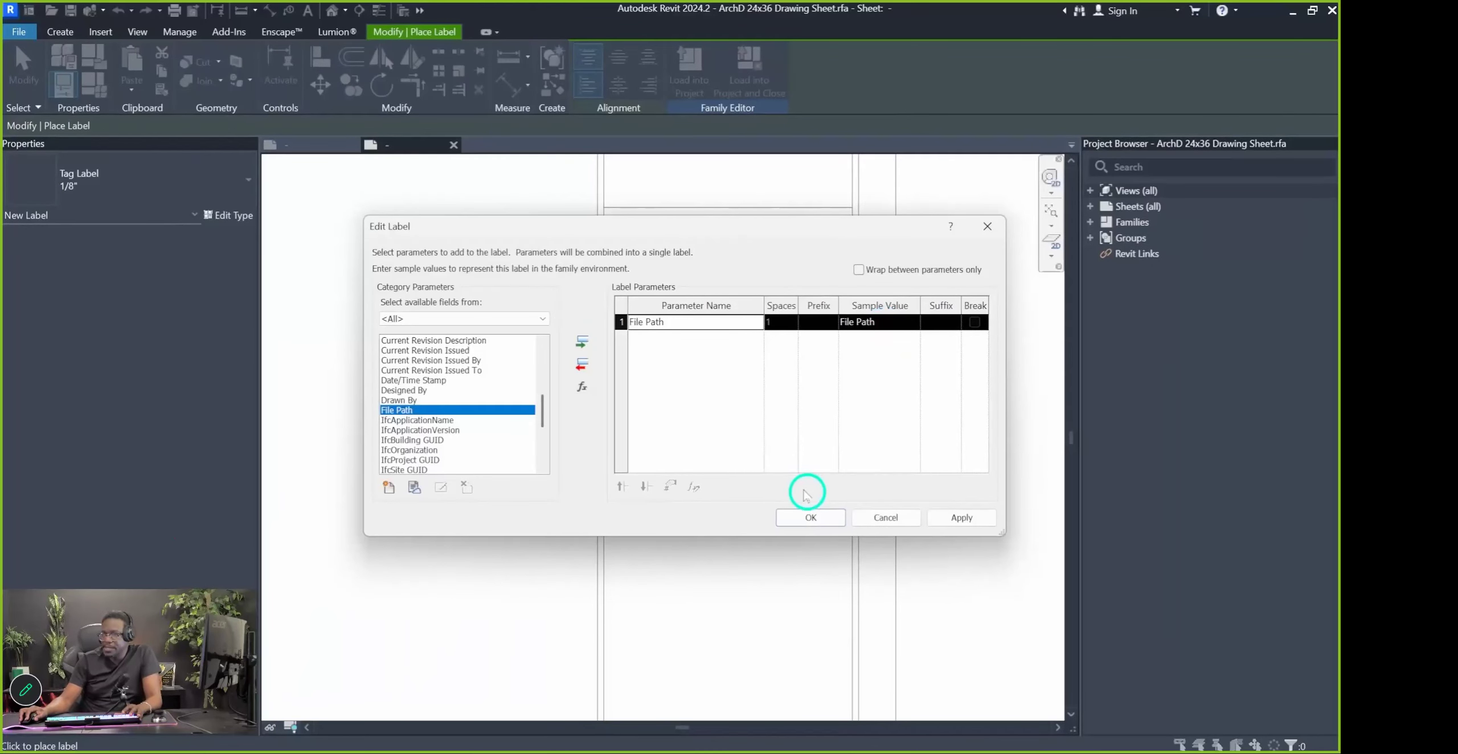
pyautogui.click(809, 517)
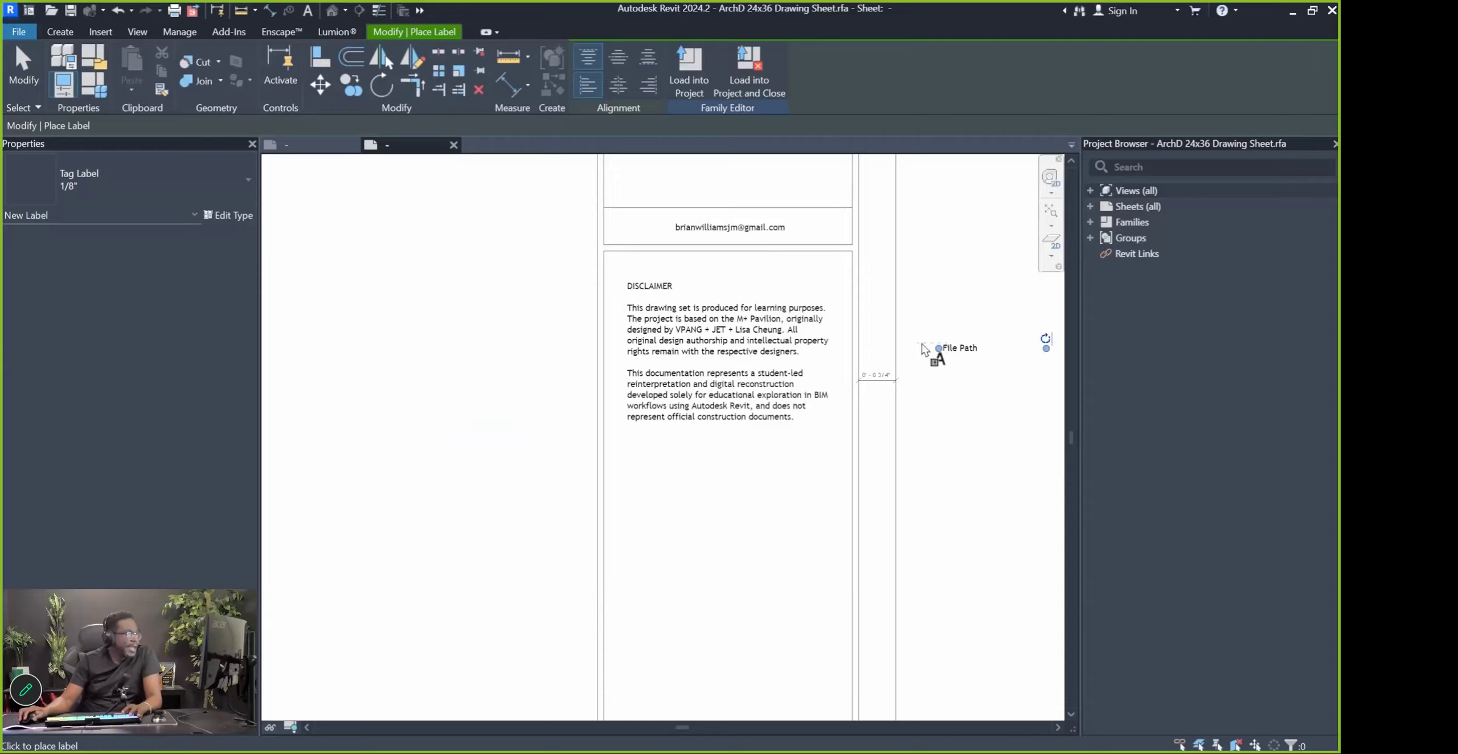
# Widen the File Path label and set its Horizontal Align to Right
pyautogui.scroll(-3, 944, 353)
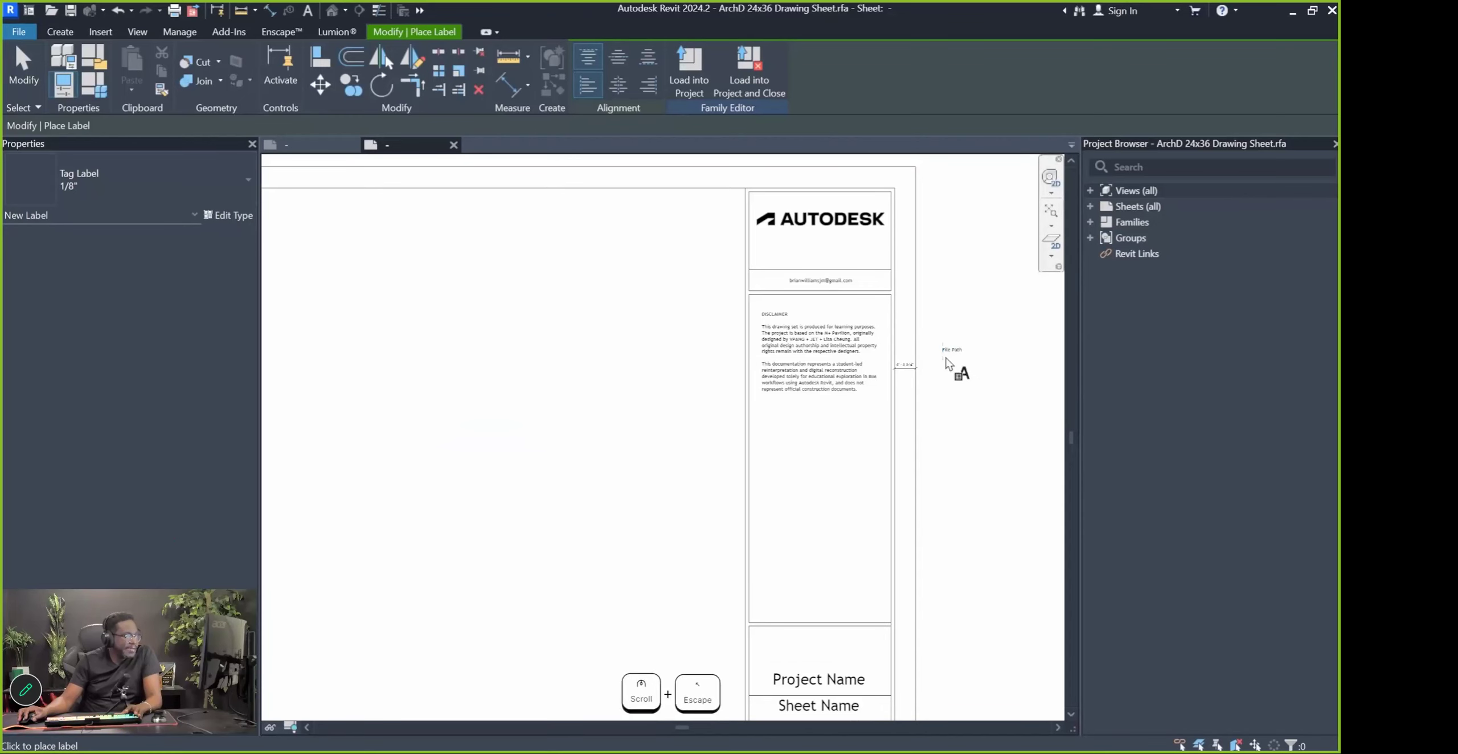
pyautogui.press('Escape')
pyautogui.press('Escape')
pyautogui.scroll(5, 952, 357)
pyautogui.scroll(2, 953, 357)
pyautogui.click(943, 350)
pyautogui.scroll(-3, 925, 354)
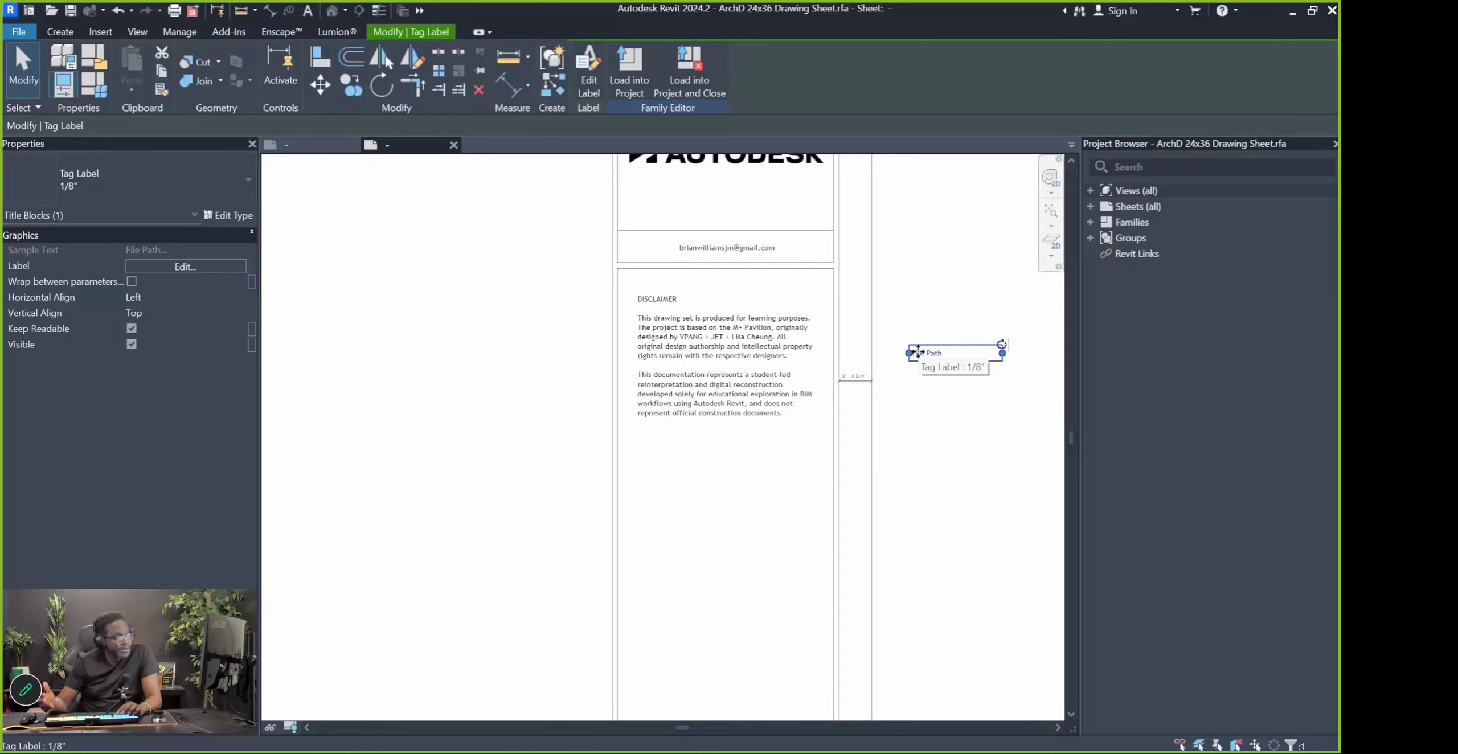
pyautogui.scroll(-3, 954, 376)
pyautogui.scroll(2, 958, 370)
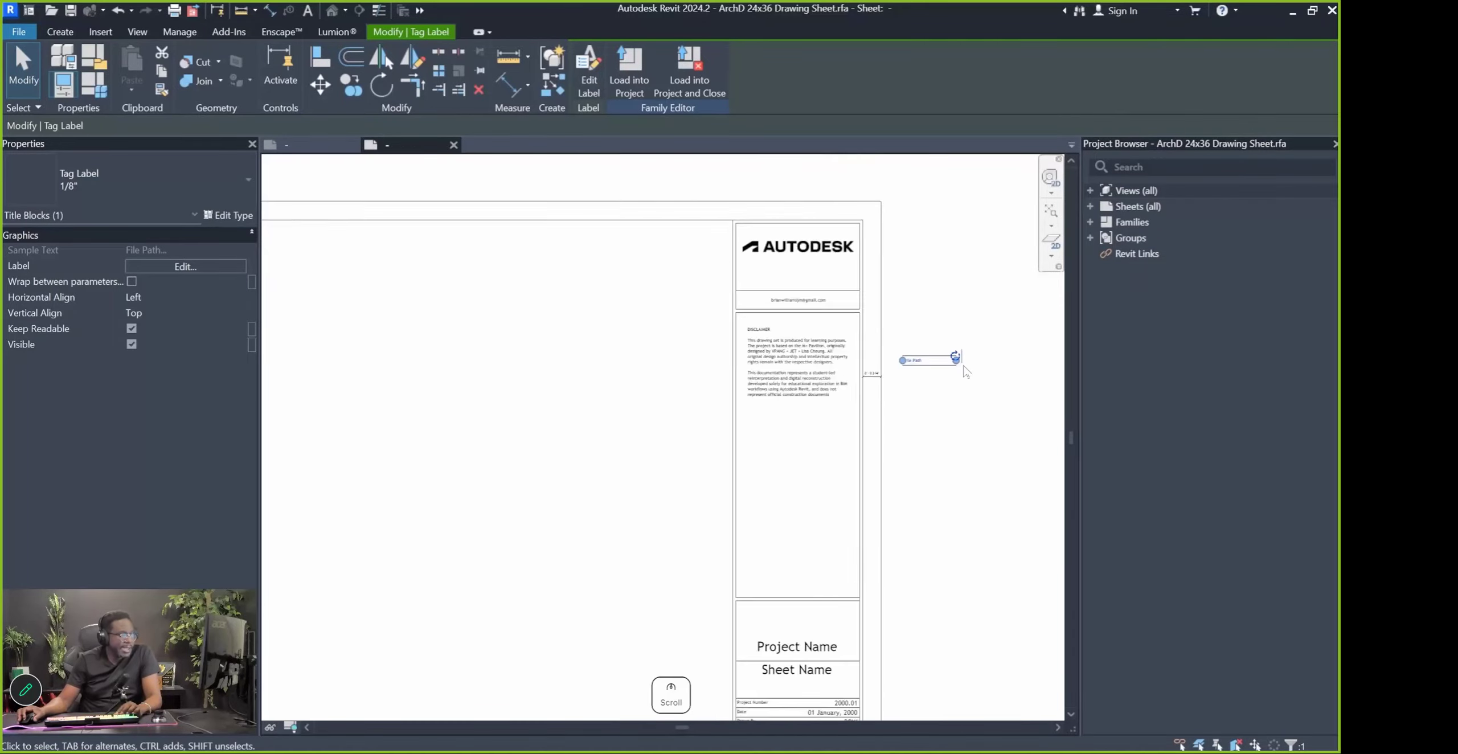
pyautogui.scroll(-2, 959, 371)
pyautogui.moveTo(954, 359); pyautogui.dragTo(1061, 373)
pyautogui.scroll(-5, 889, 370)
pyautogui.scroll(4, 959, 364)
pyautogui.scroll(-3, 979, 395)
pyautogui.scroll(4, 969, 353)
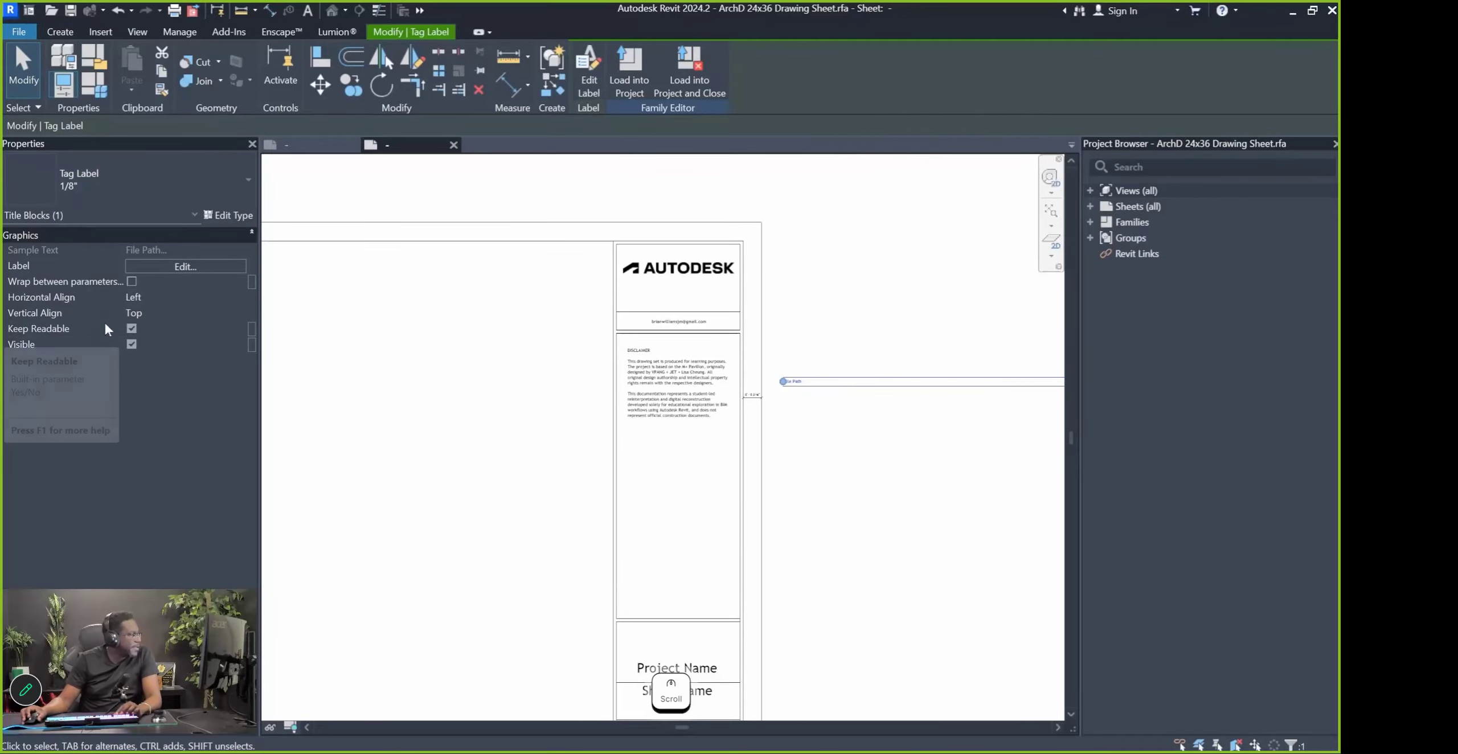
pyautogui.click(188, 297)
pyautogui.click(142, 339)
# Rotate the File Path label vertical and move it into the sheet's right edge strip
pyautogui.scroll(-3, 599, 356)
pyautogui.scroll(3, 797, 365)
pyautogui.moveTo(810, 364)
pyautogui.mouseDown()
pyautogui.moveTo(751, 286)
pyautogui.moveTo(810, 389)
pyautogui.mouseUp()
pyautogui.scroll(2, 803, 219)
pyautogui.moveTo(815, 479); pyautogui.dragTo(592, 274)
pyautogui.scroll(-1, 618, 236)
pyautogui.moveTo(604, 246); pyautogui.dragTo(374, 244)
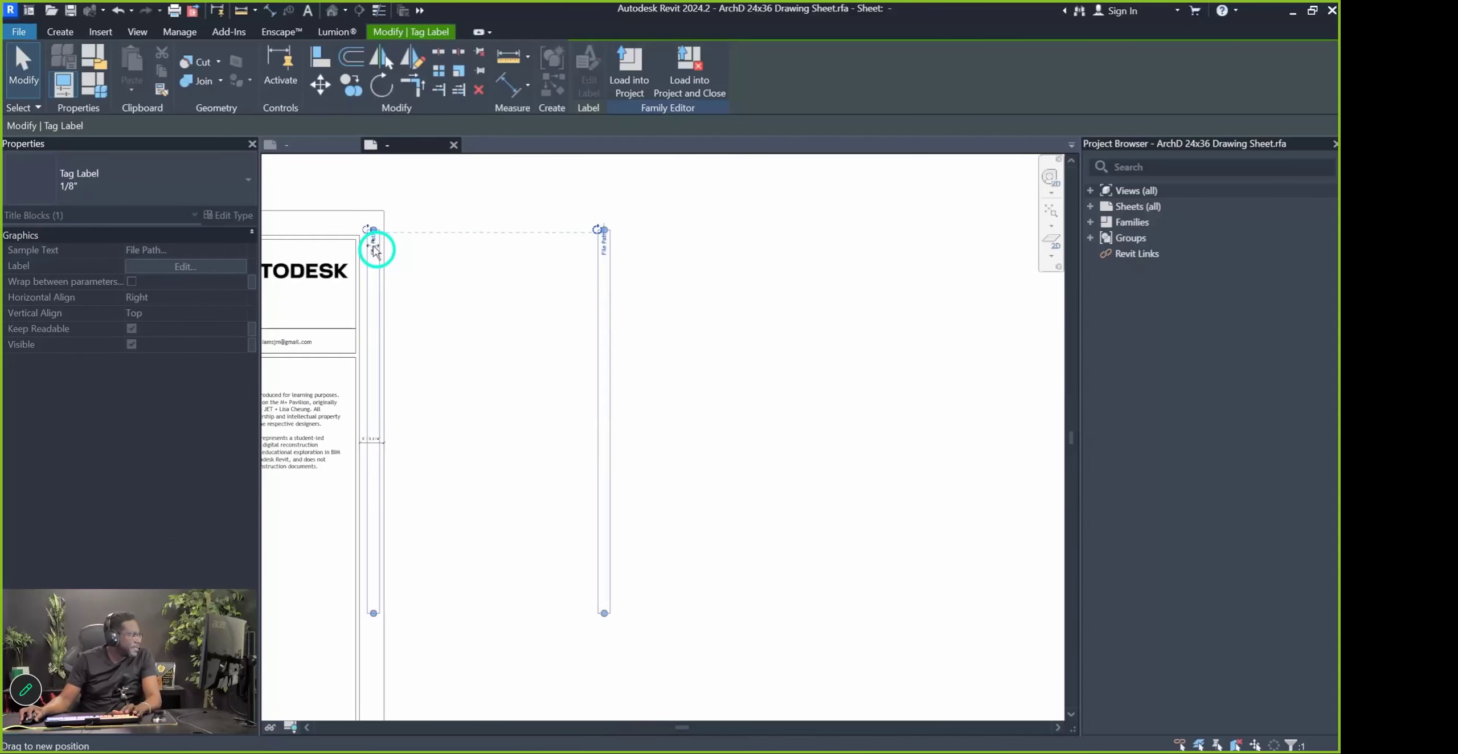
pyautogui.click(654, 364)
pyautogui.scroll(-3, 667, 370)
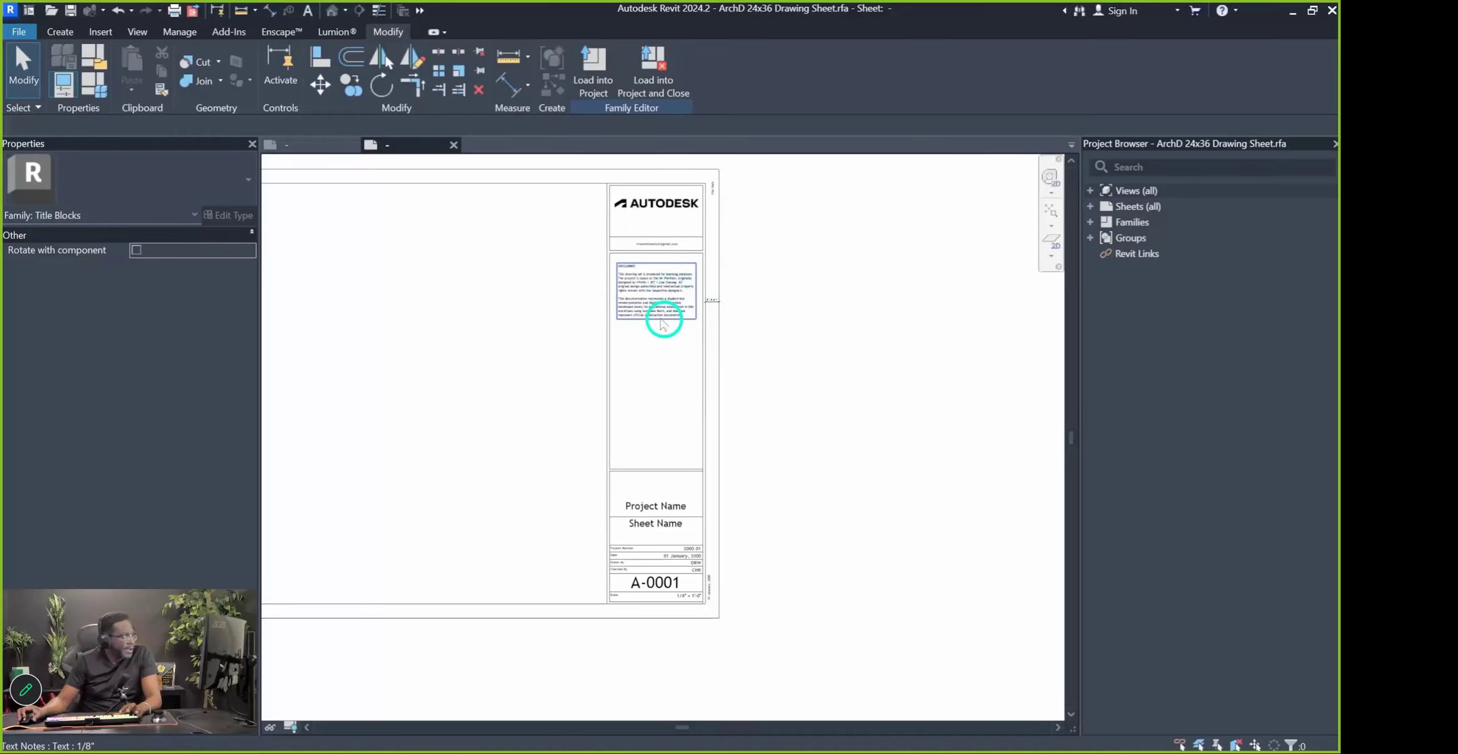
# Delete the Autodesk logo image, leaving the cell above the e-mail row empty
pyautogui.scroll(5, 663, 325)
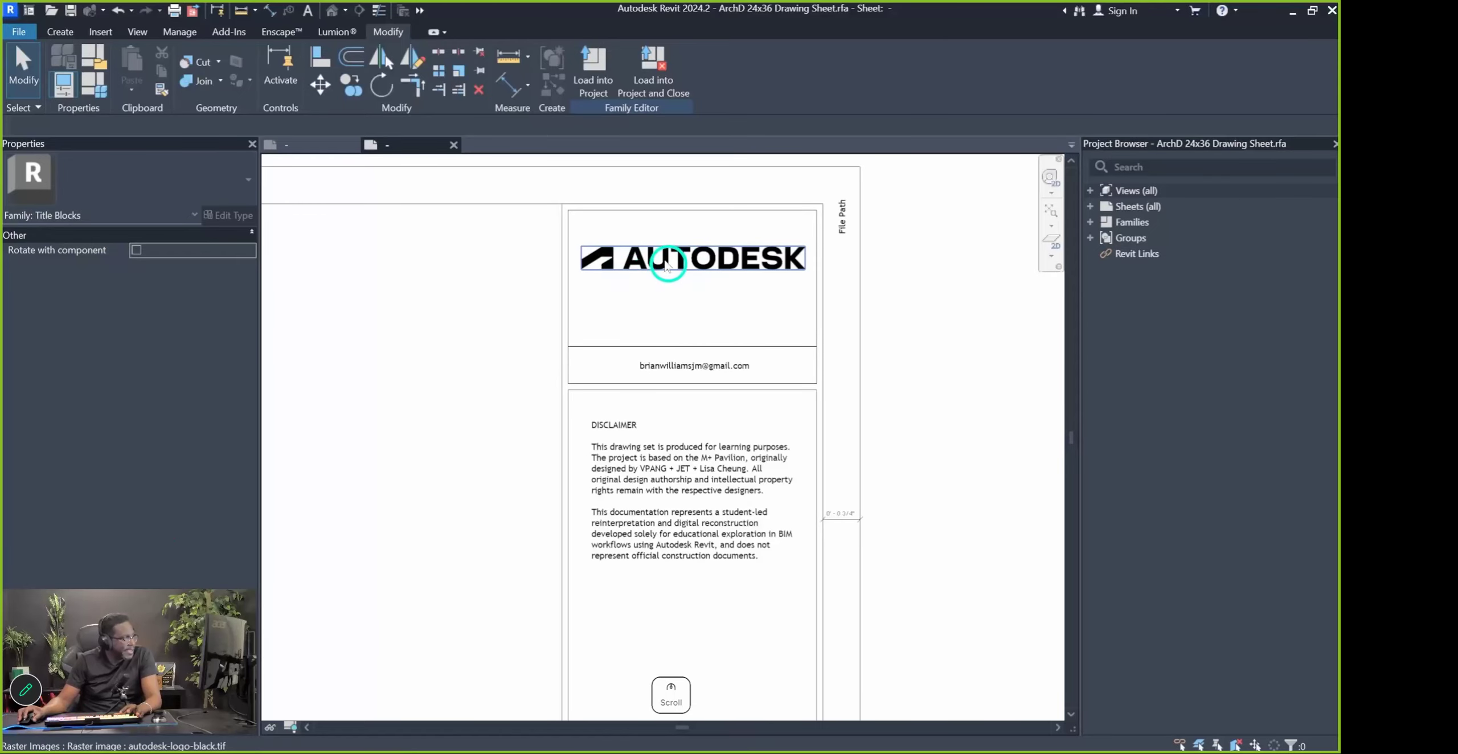
pyautogui.click(667, 266)
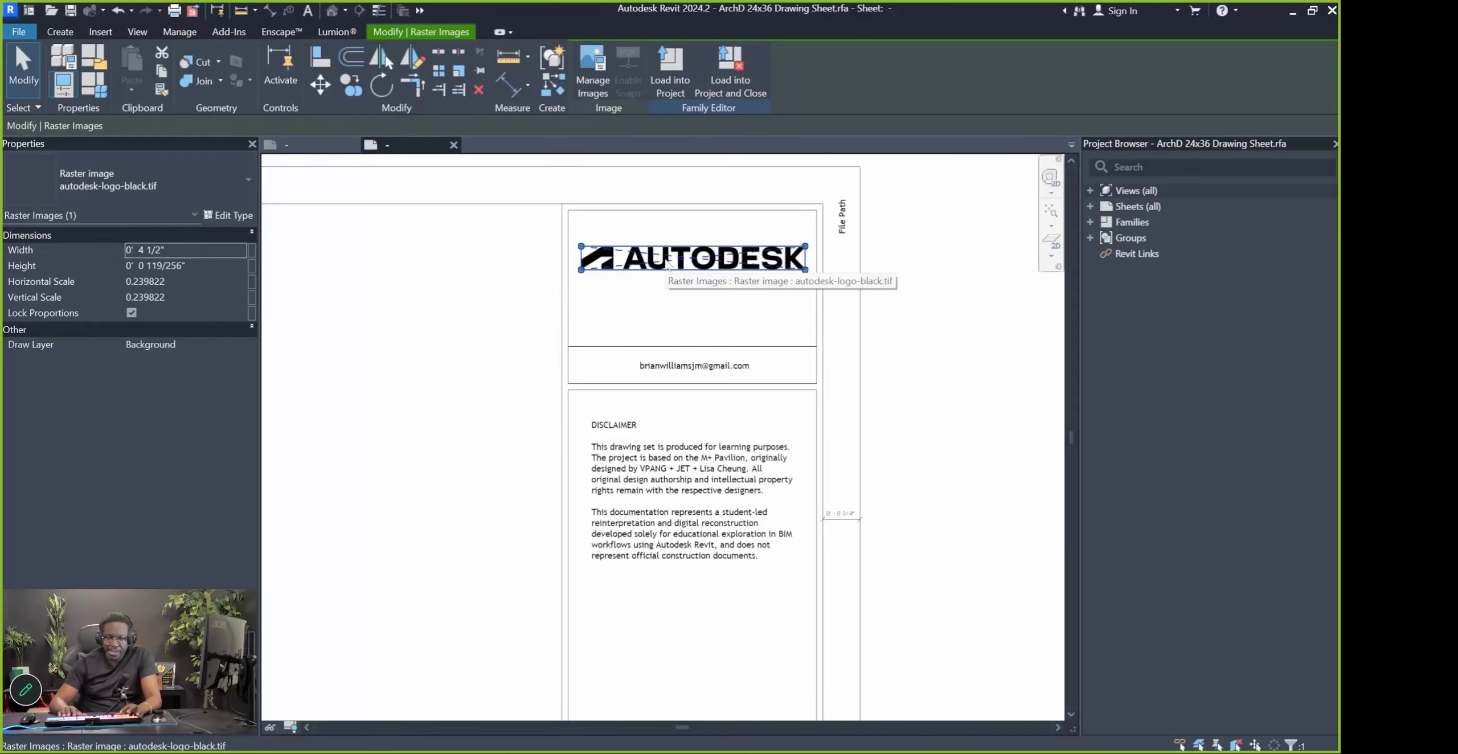
pyautogui.press('Delete')
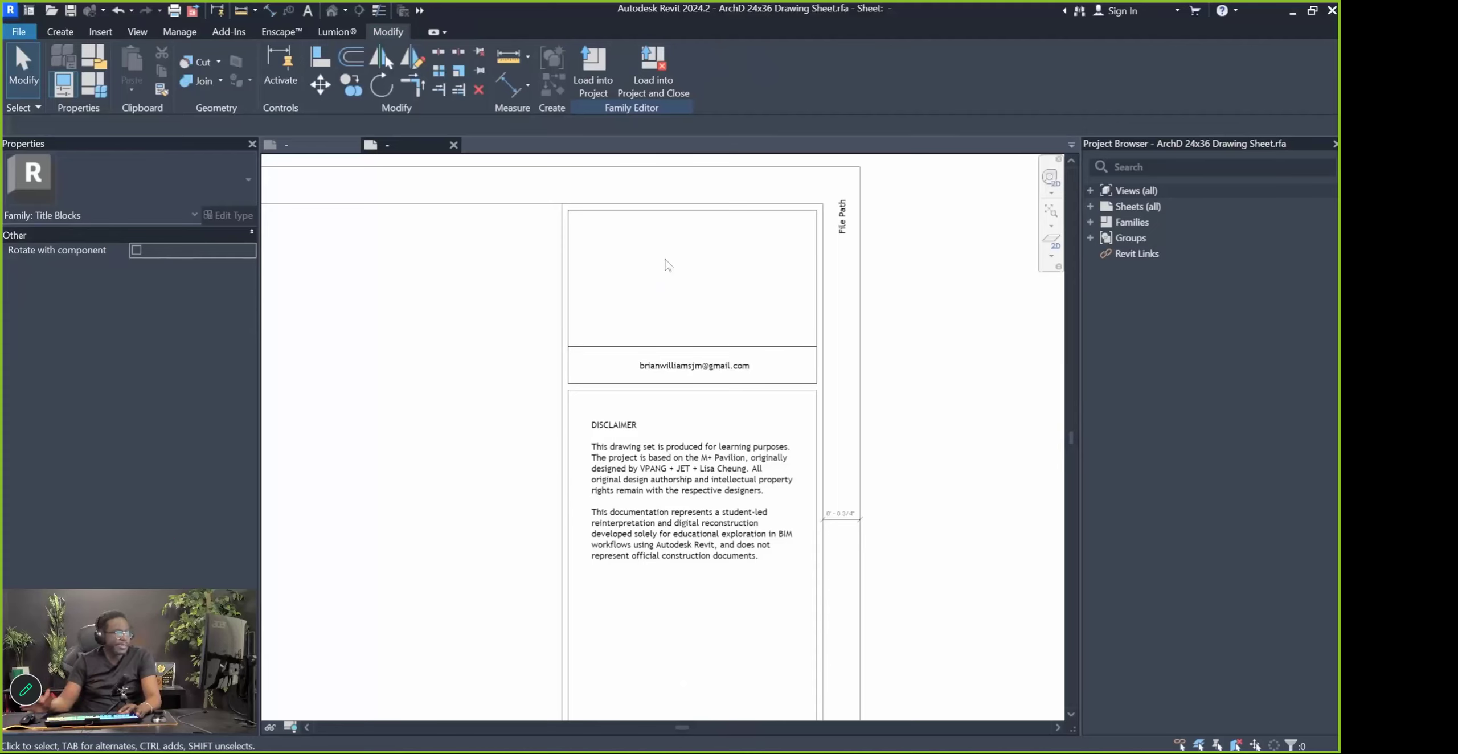
pyautogui.click(58, 33)
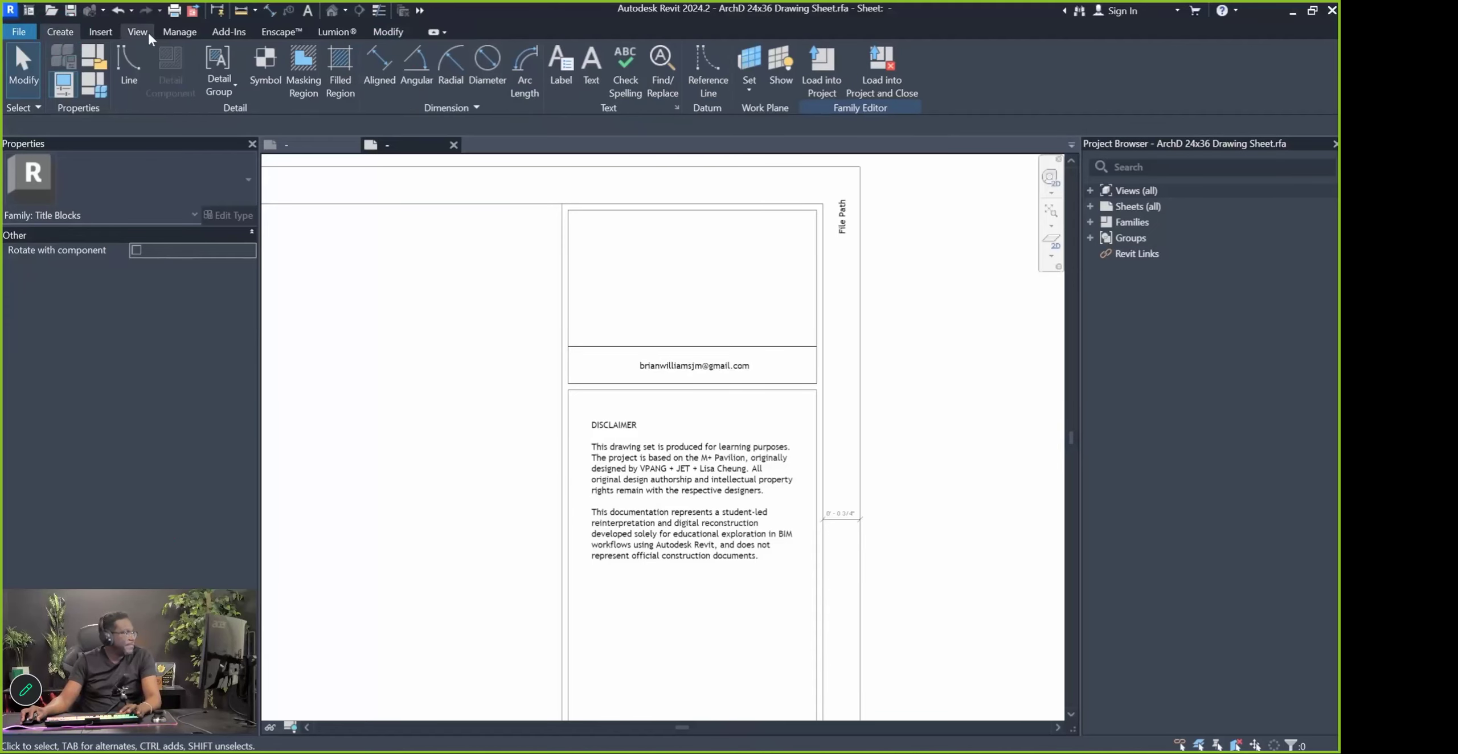
pyautogui.click(590, 65)
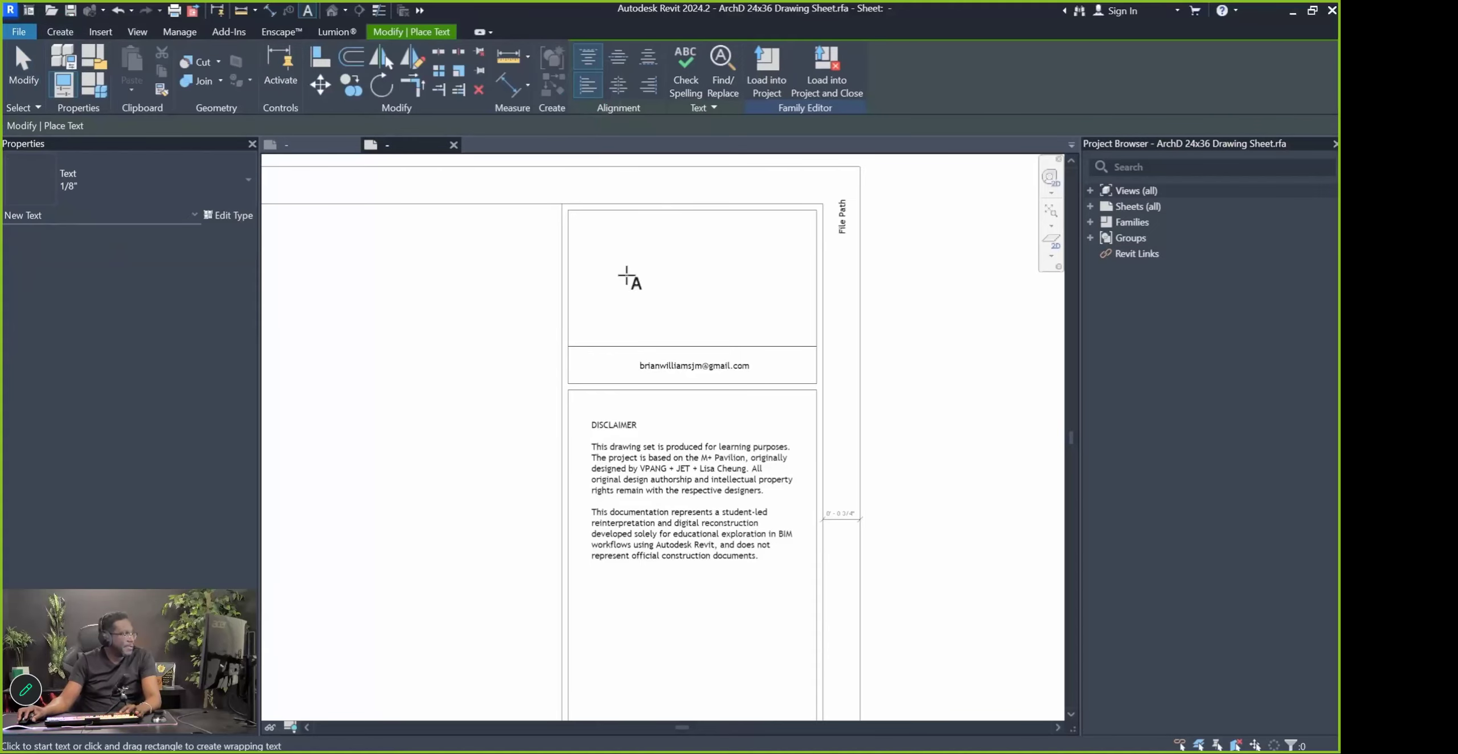
pyautogui.press('Escape')
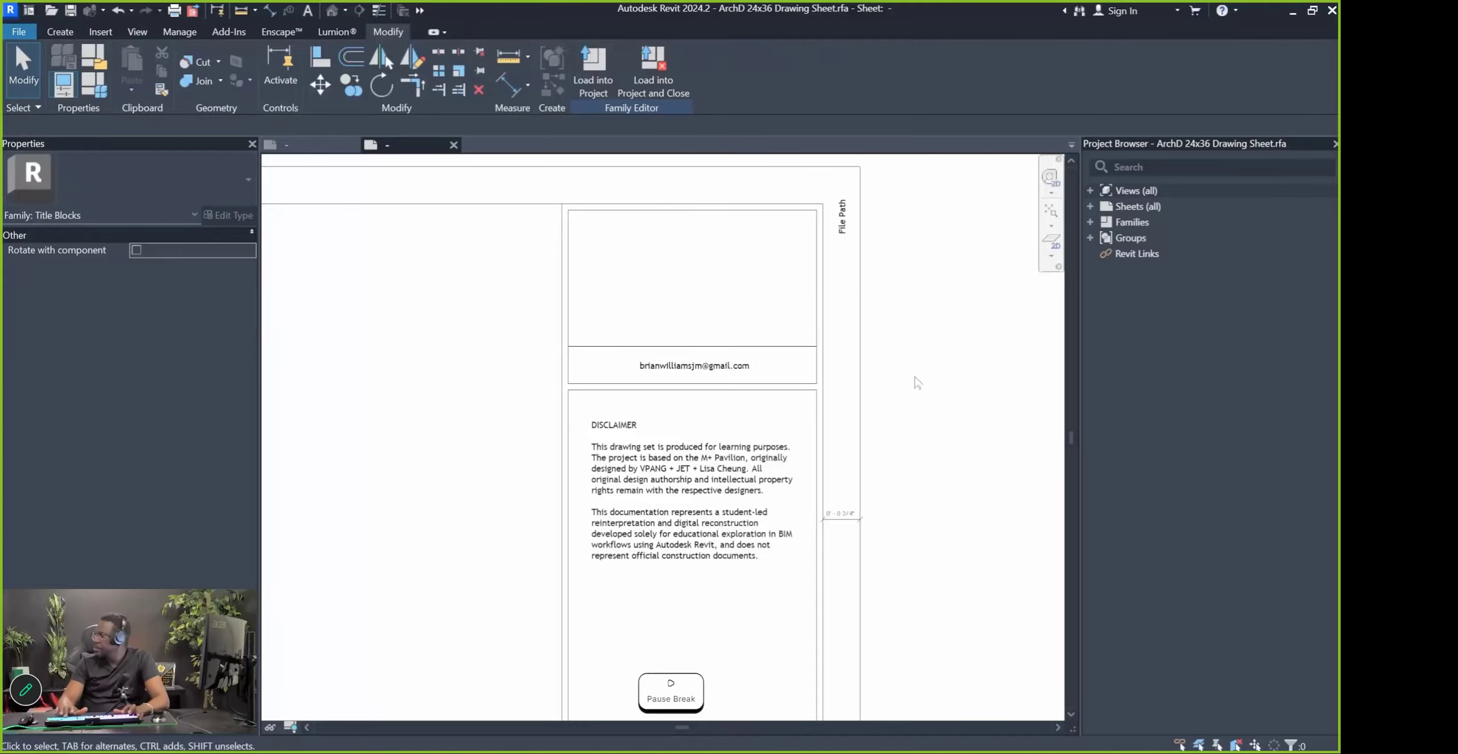
pyautogui.scroll(-1, 751, 294)
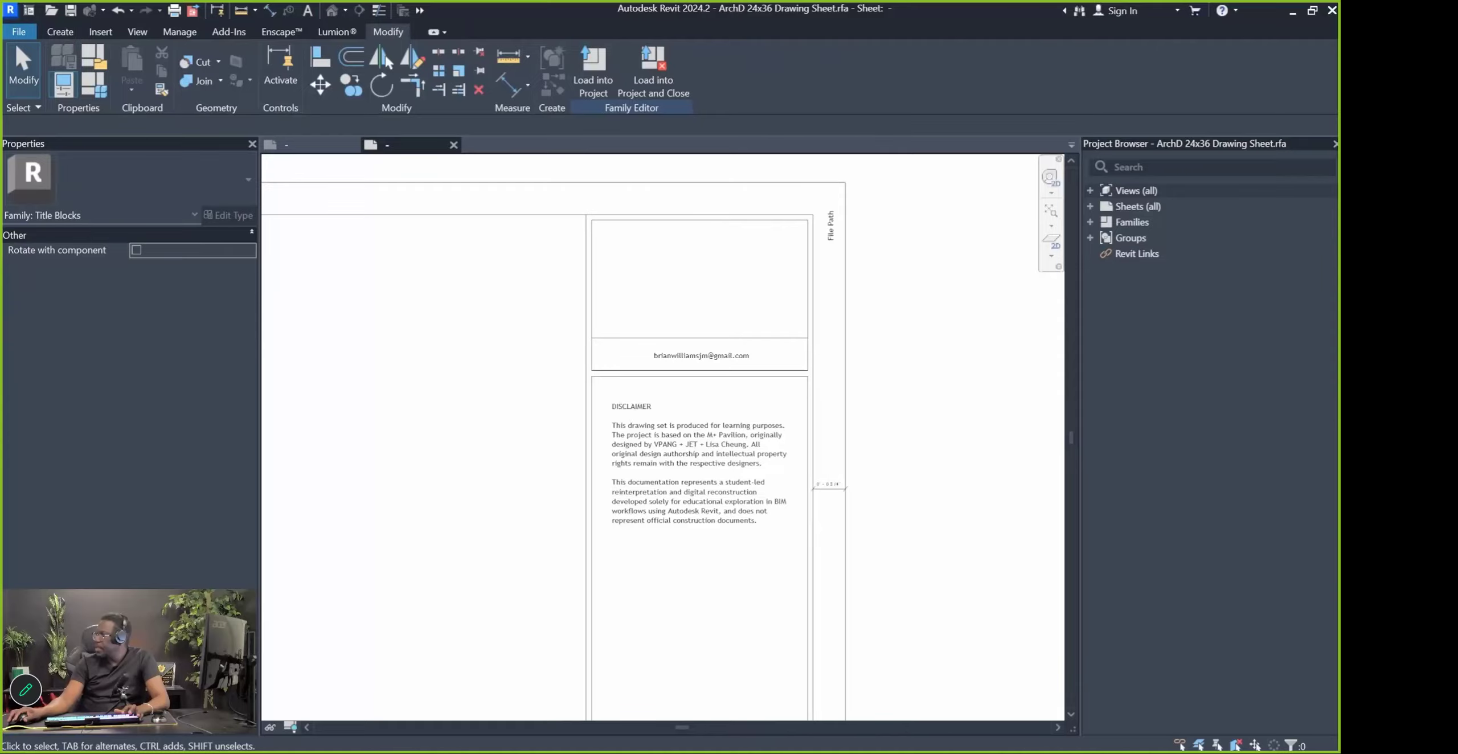
# Place the CM Creative Masters logo image and scale it down to fit the top cell
pyautogui.moveTo(1313, 324); pyautogui.dragTo(705, 284)
pyautogui.click(706, 290)
pyautogui.scroll(-5, 704, 308)
pyautogui.scroll(2, 772, 366)
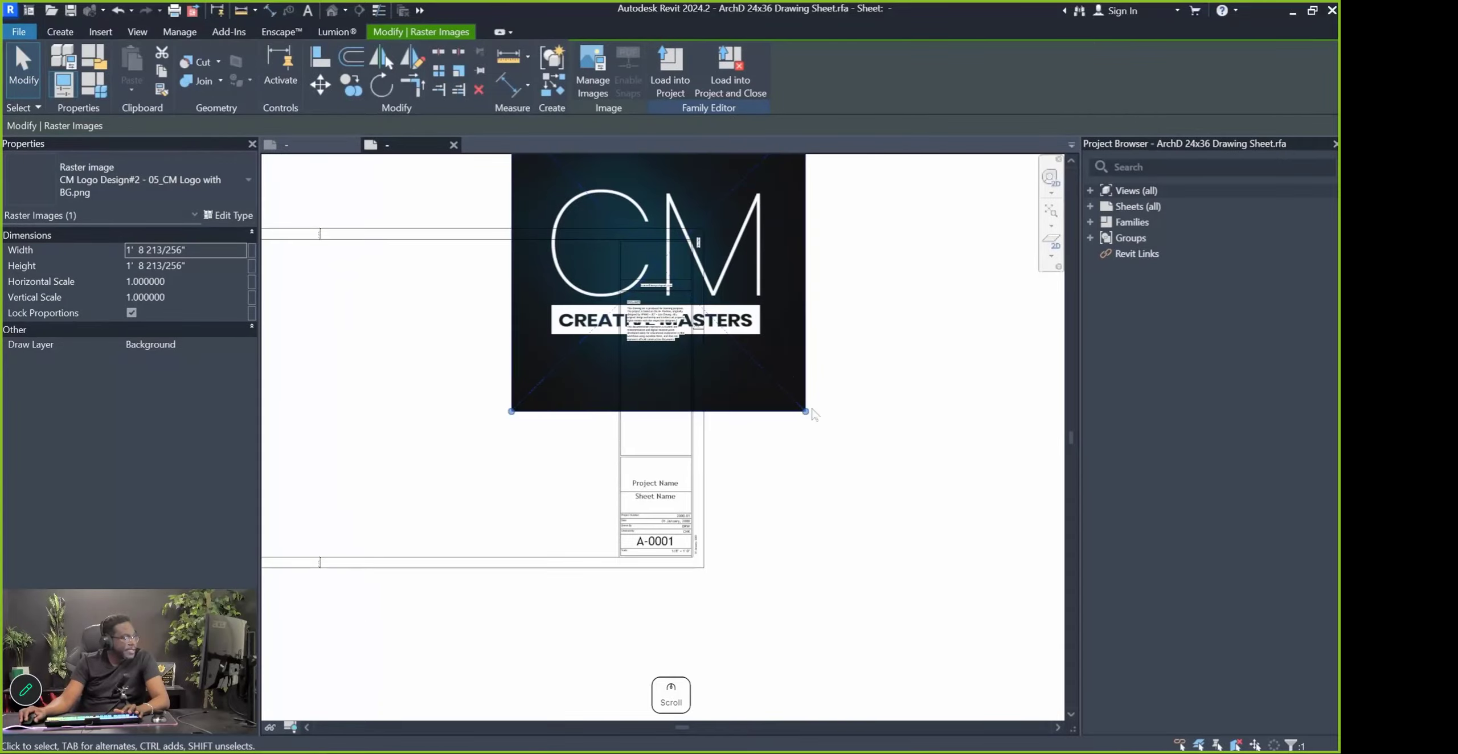
pyautogui.moveTo(804, 413); pyautogui.dragTo(580, 185)
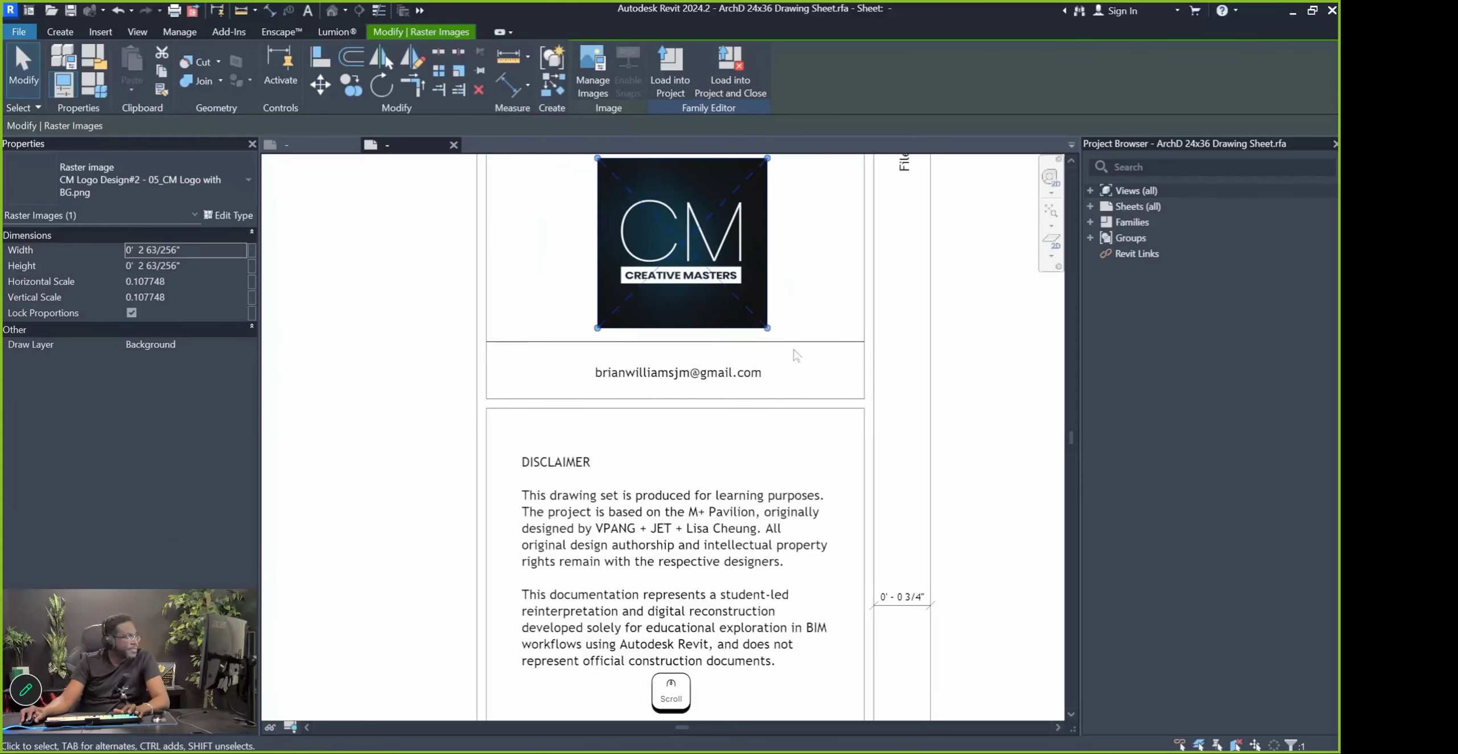
# Delete the divider line between the logo and the e-mail row, then zoom to fit
pyautogui.click(797, 344)
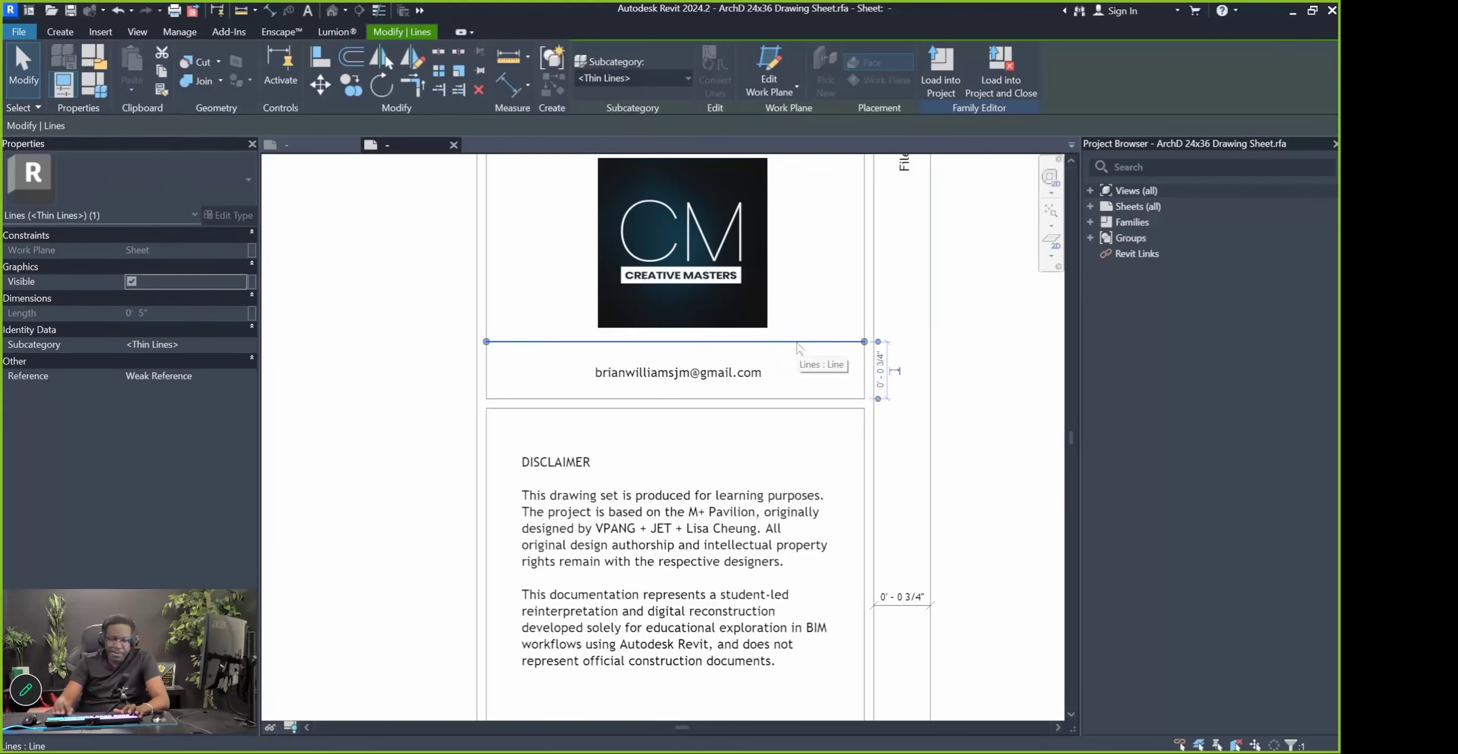
pyautogui.press('Delete')
pyautogui.scroll(-3, 793, 347)
pyautogui.scroll(-3, 738, 416)
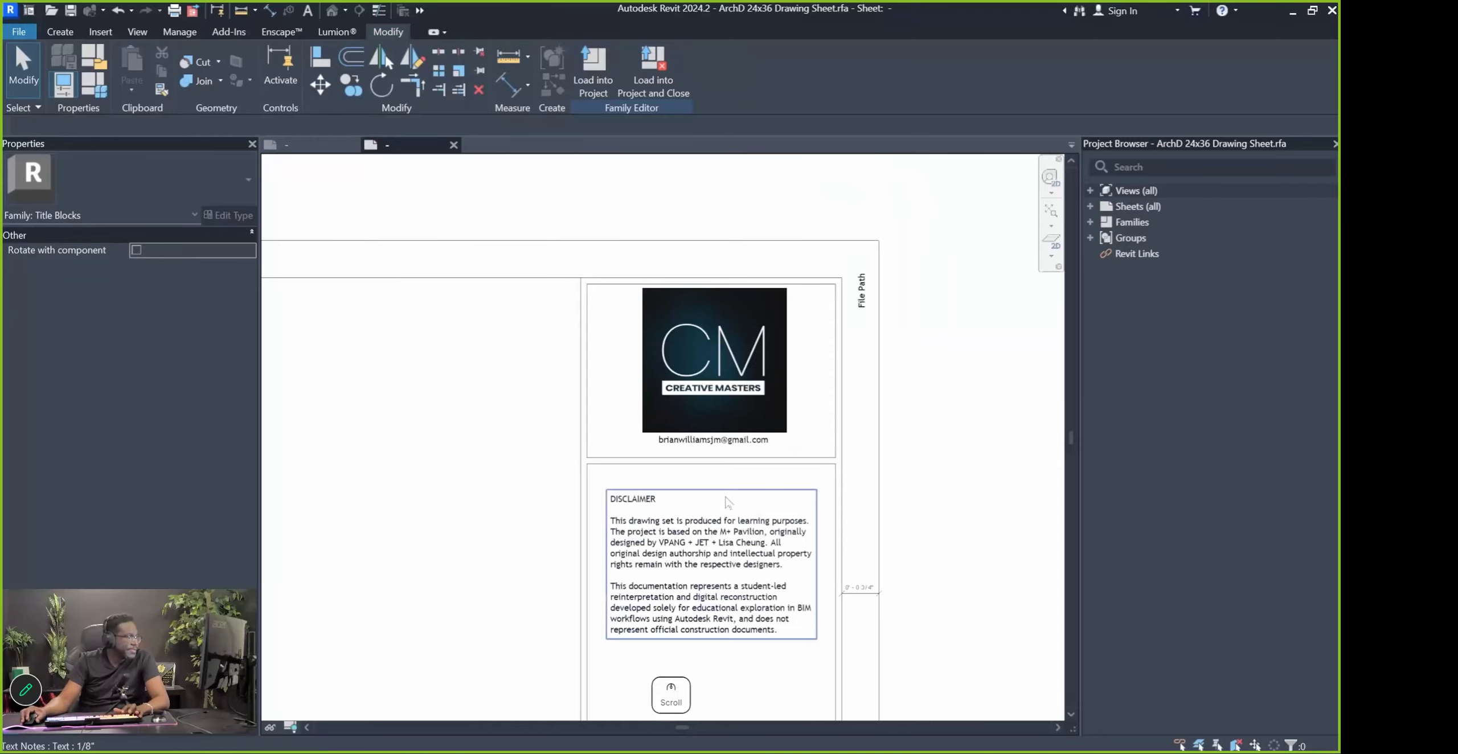
pyautogui.scroll(2, 689, 446)
pyautogui.click(716, 449)
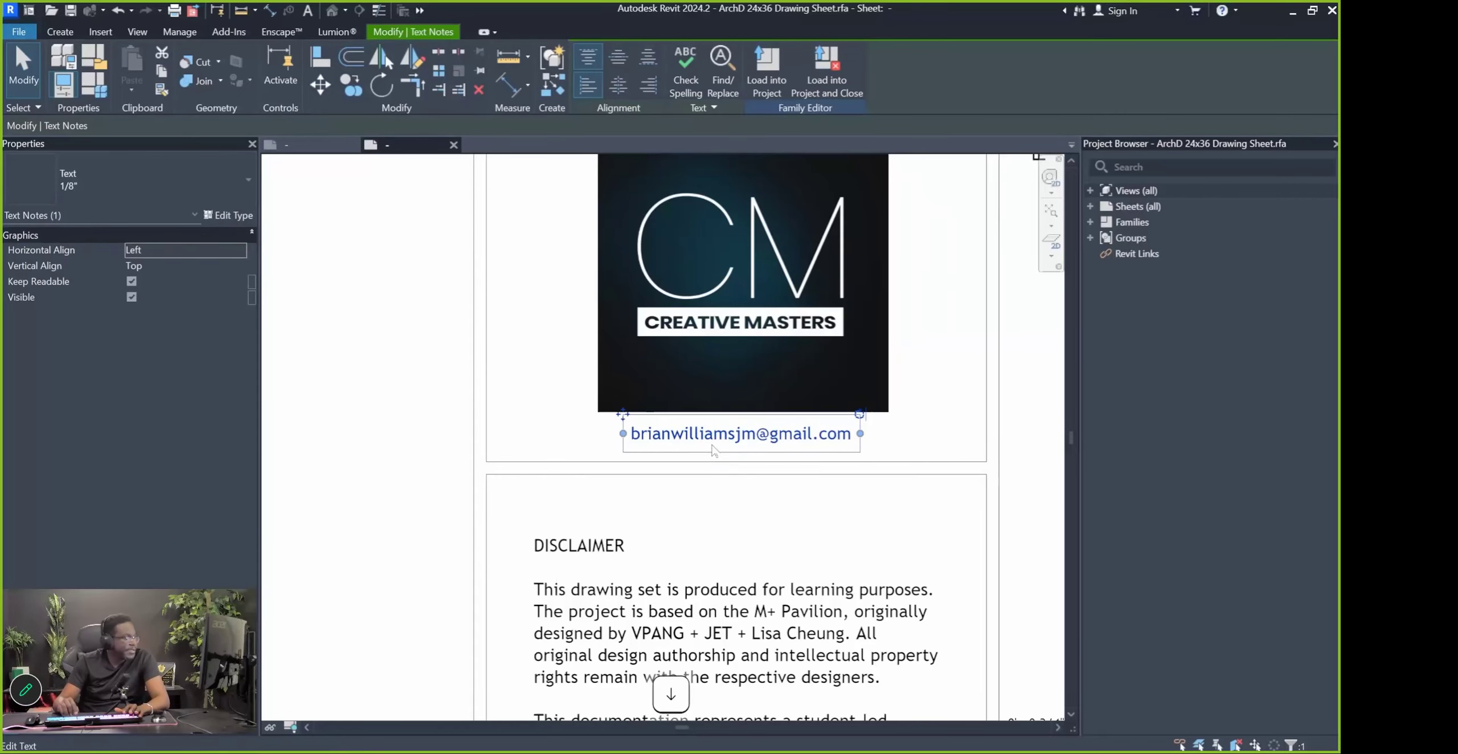
pyautogui.scroll(-2, 828, 484)
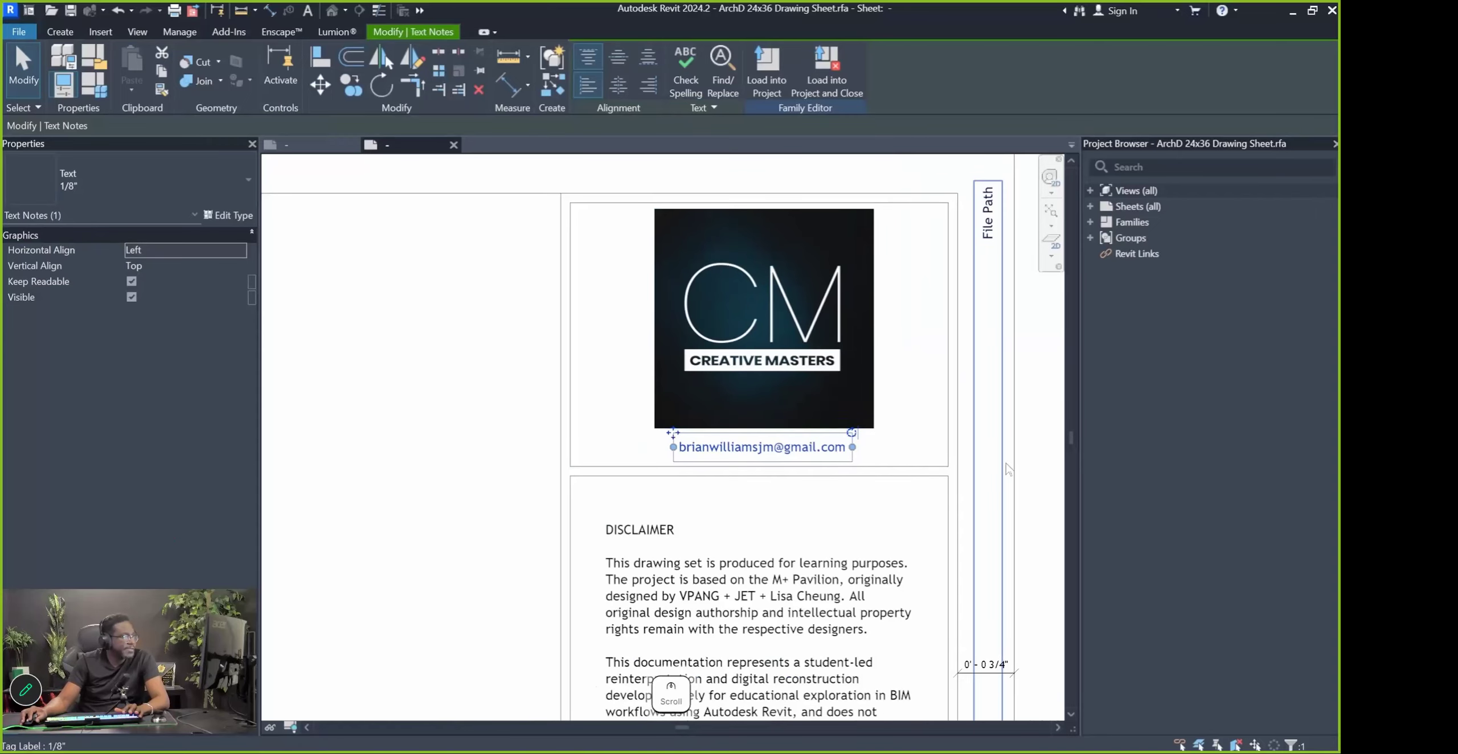
pyautogui.press('Escape')
pyautogui.scroll(-4, 756, 412)
pyautogui.scroll(5, 791, 494)
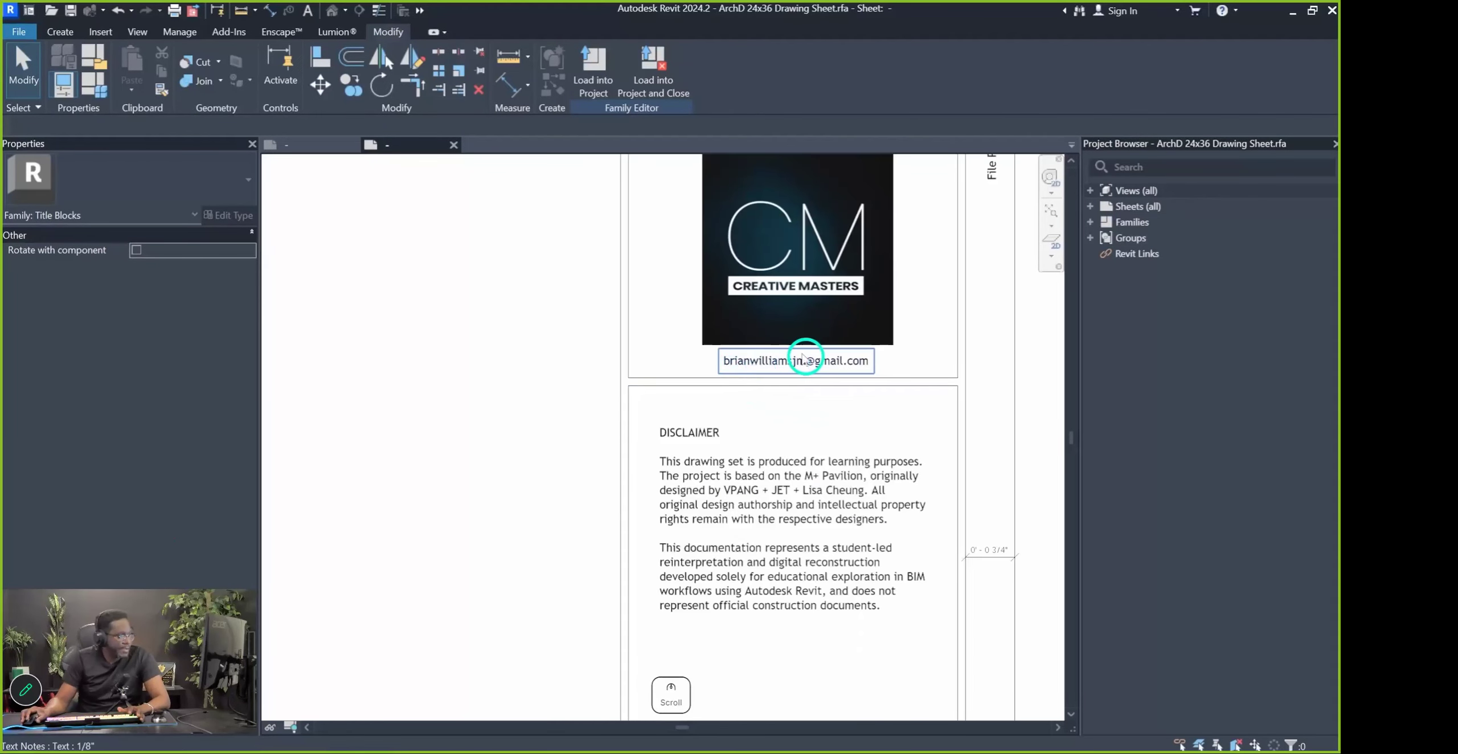
pyautogui.scroll(-5, 803, 357)
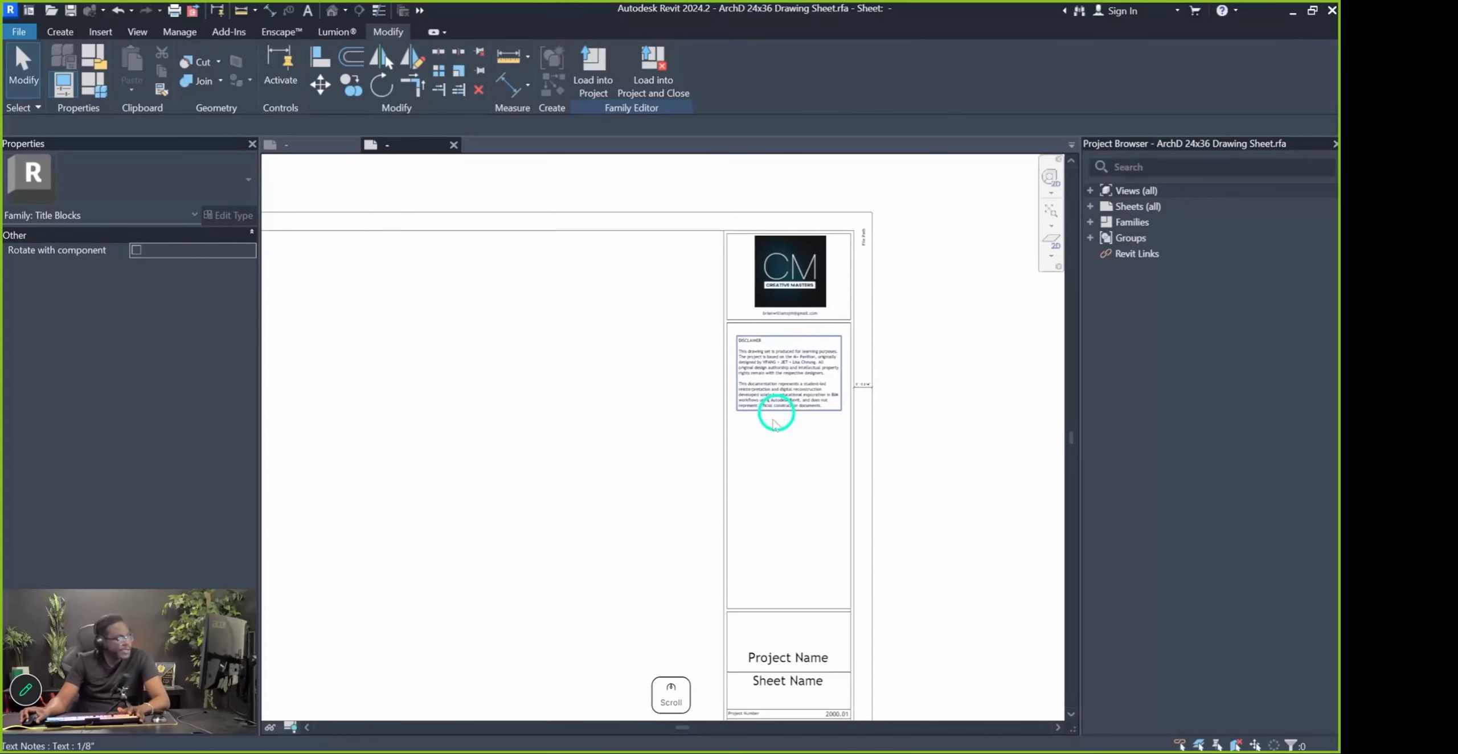
pyautogui.moveTo(781, 549); pyautogui.dragTo(834, 493, button='middle')
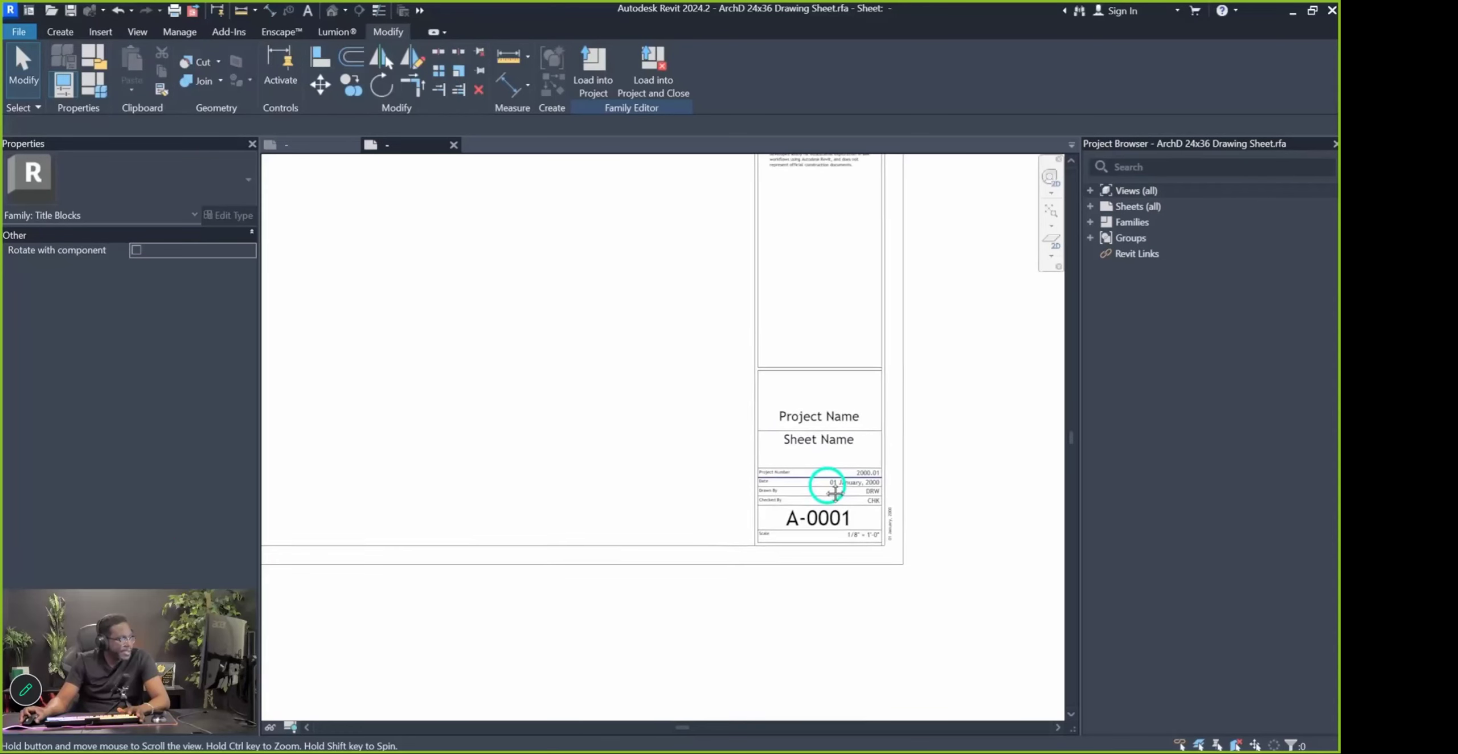
pyautogui.scroll(-1, 870, 572)
pyautogui.press('Pause')
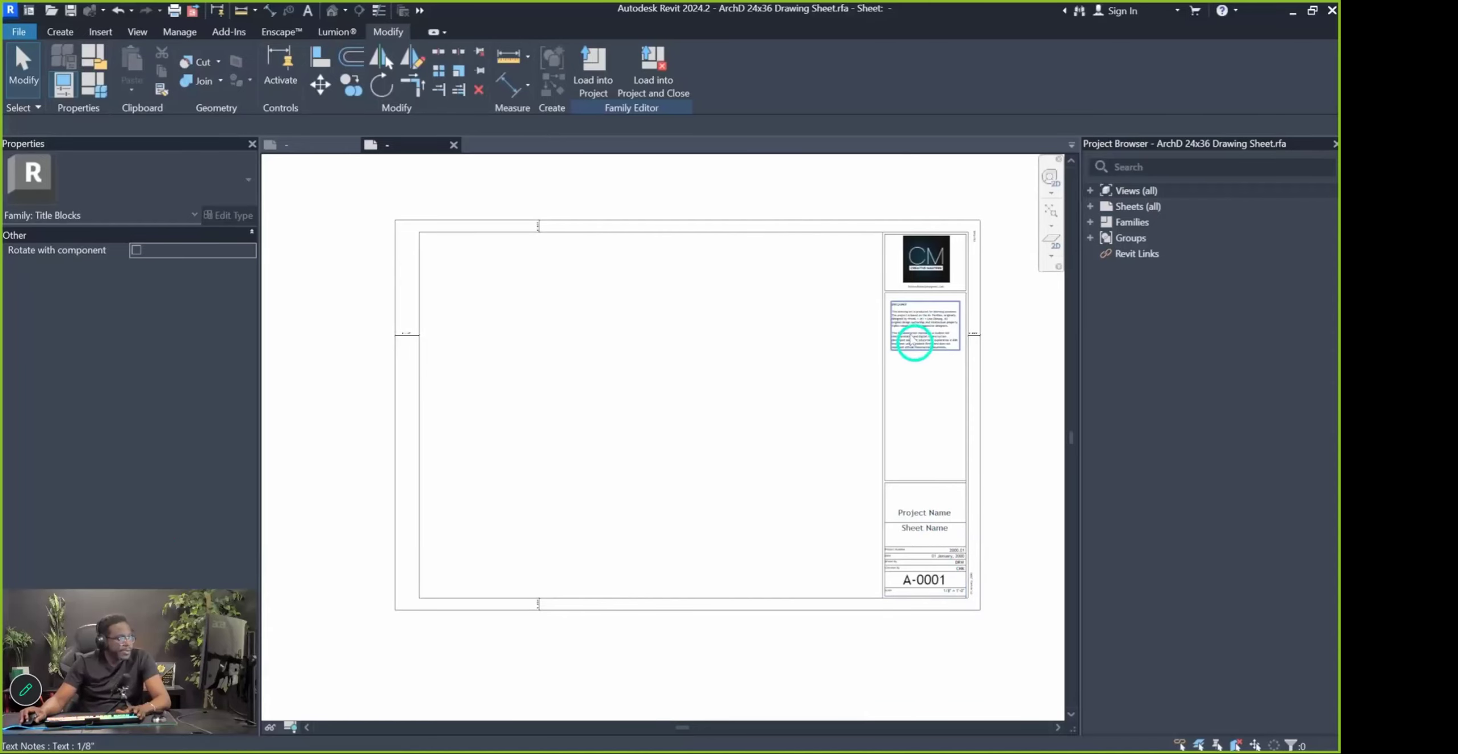
# Copy the CM title strip and paste it beside the E1 30 x 42 Cover sheet, unjoining elements
pyautogui.moveTo(861, 181); pyautogui.dragTo(988, 647)
pyautogui.click(161, 71)
pyautogui.click(284, 145)
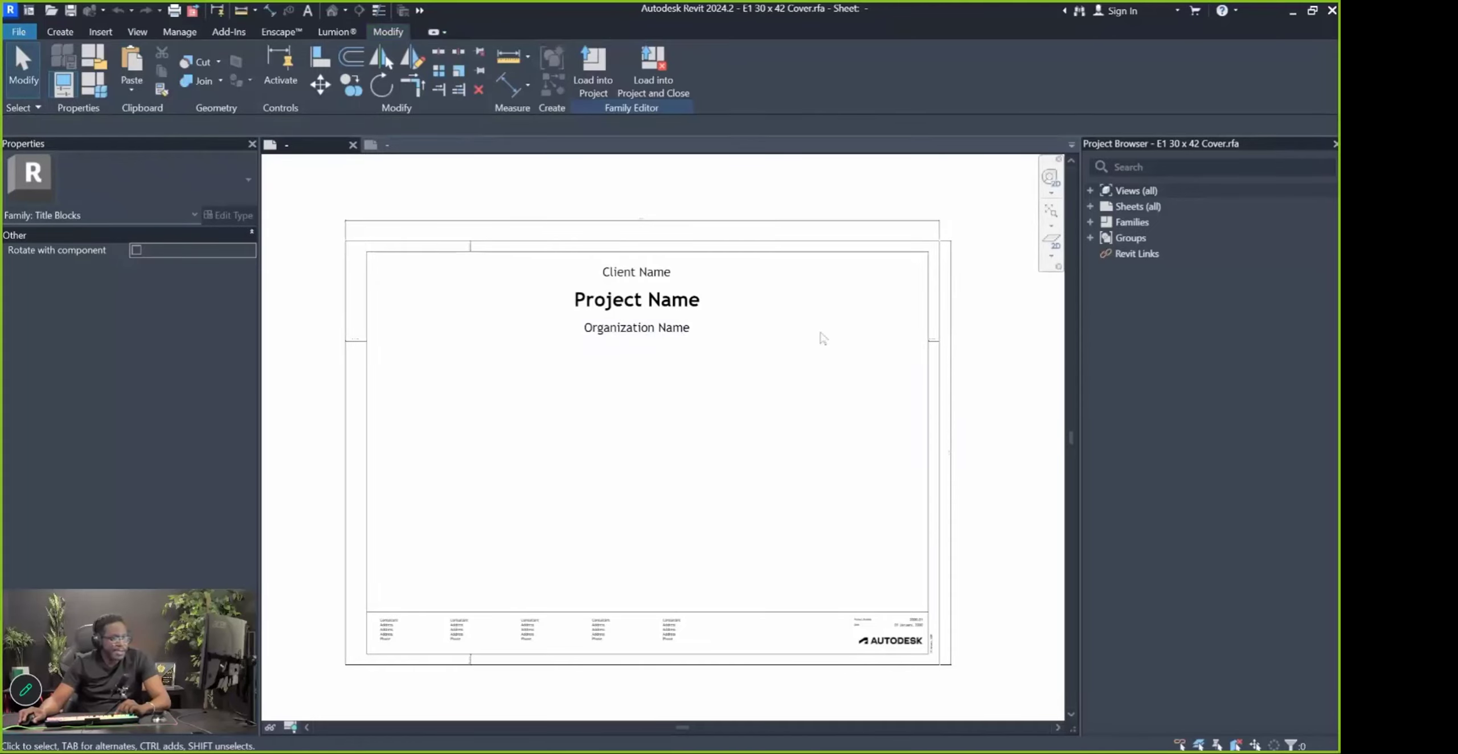
pyautogui.click(132, 89)
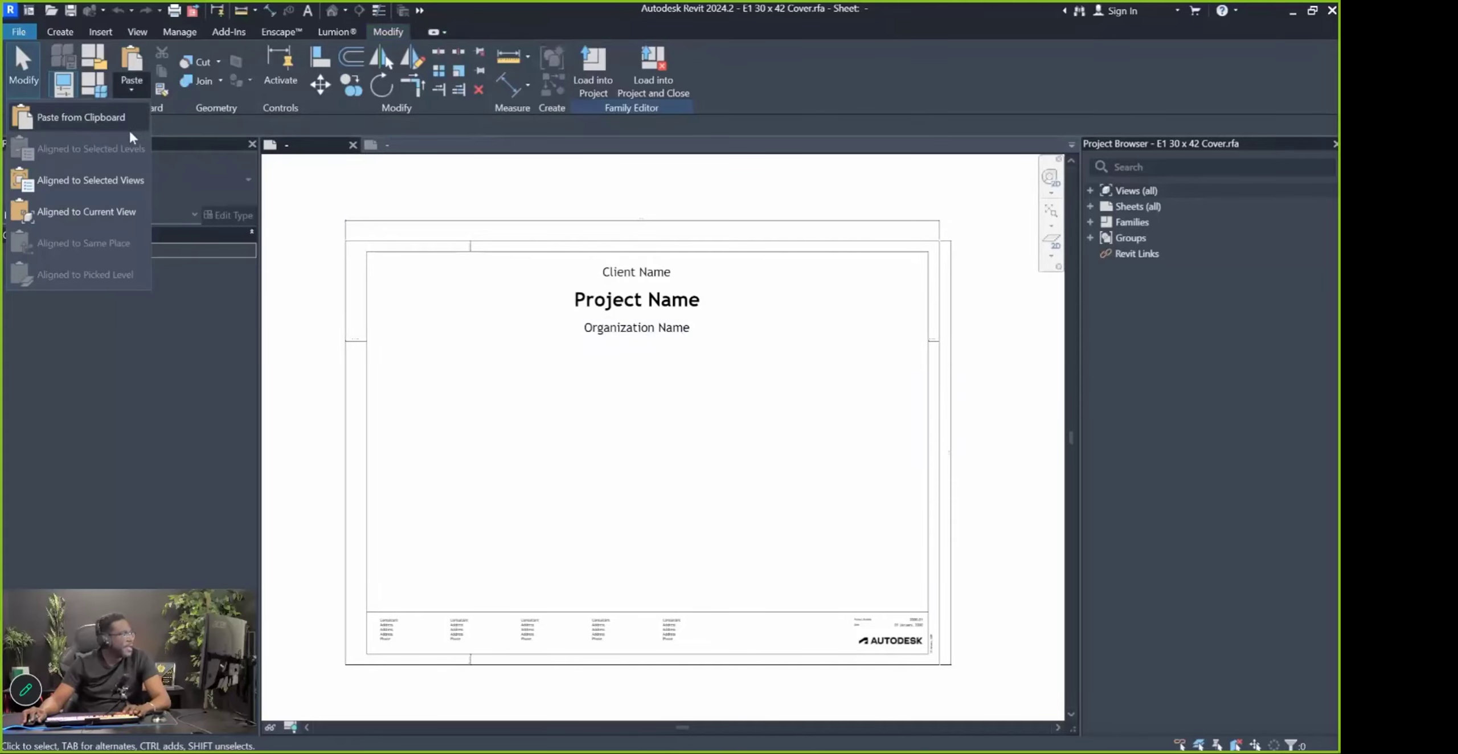
pyautogui.click(98, 121)
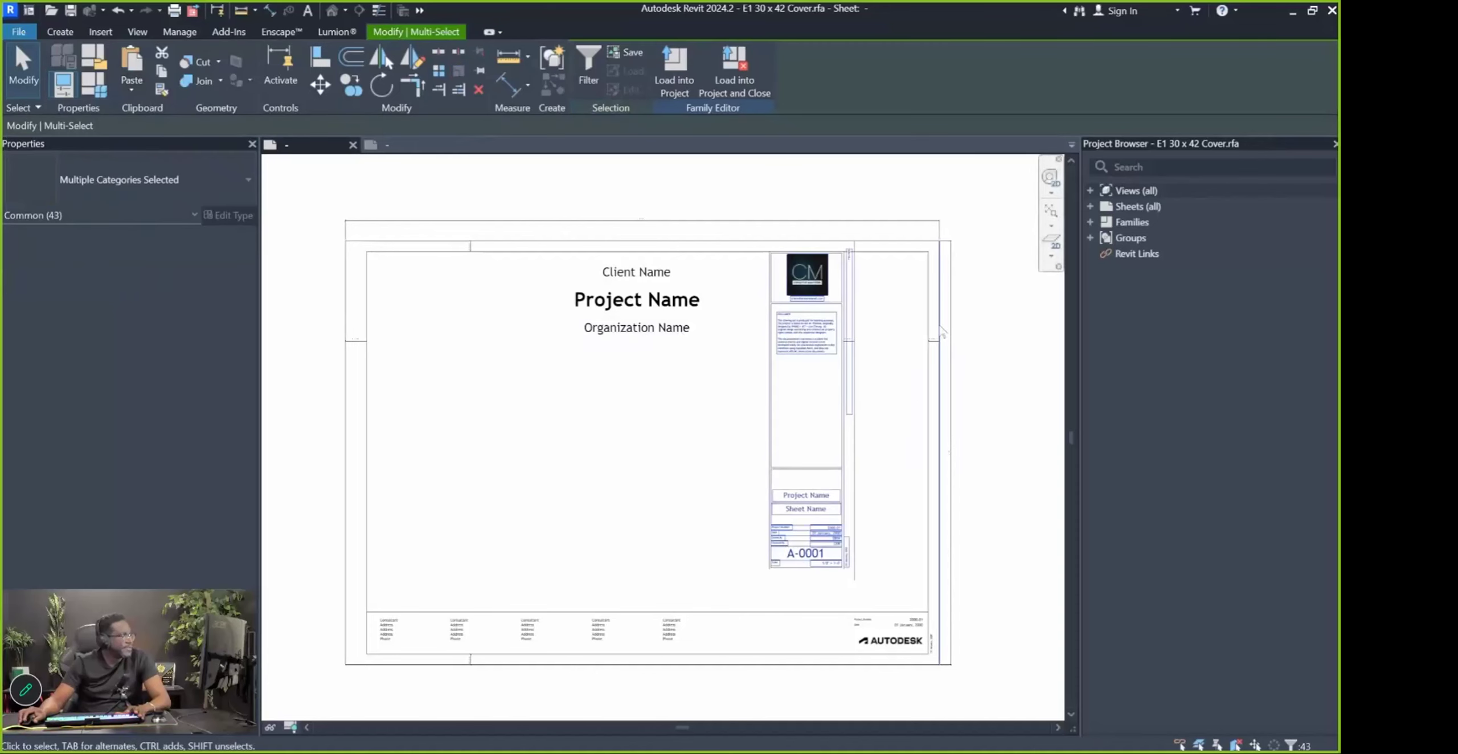
pyautogui.scroll(-2, 943, 333)
pyautogui.click(963, 398)
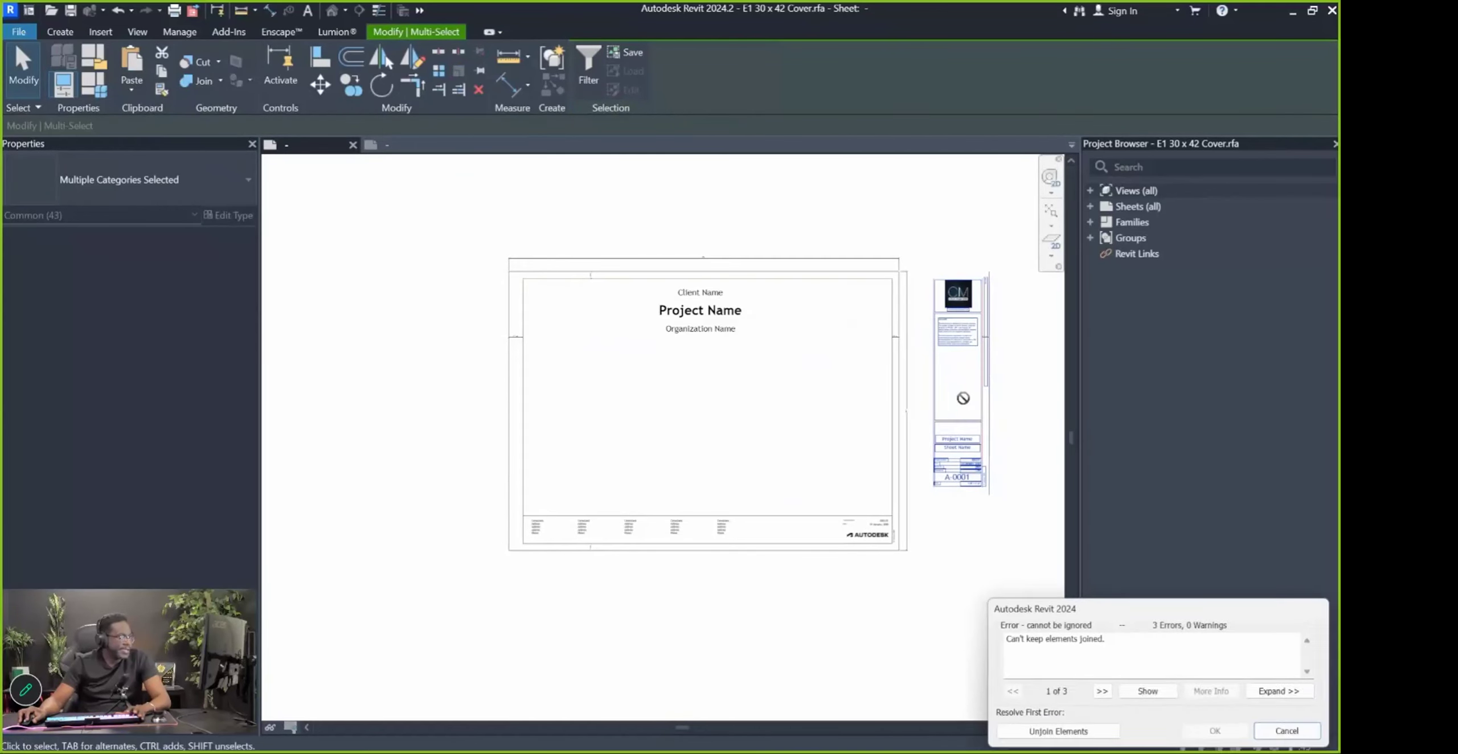
pyautogui.click(1056, 736)
pyautogui.click(992, 585)
pyautogui.scroll(3, 963, 342)
pyautogui.scroll(-3, 961, 360)
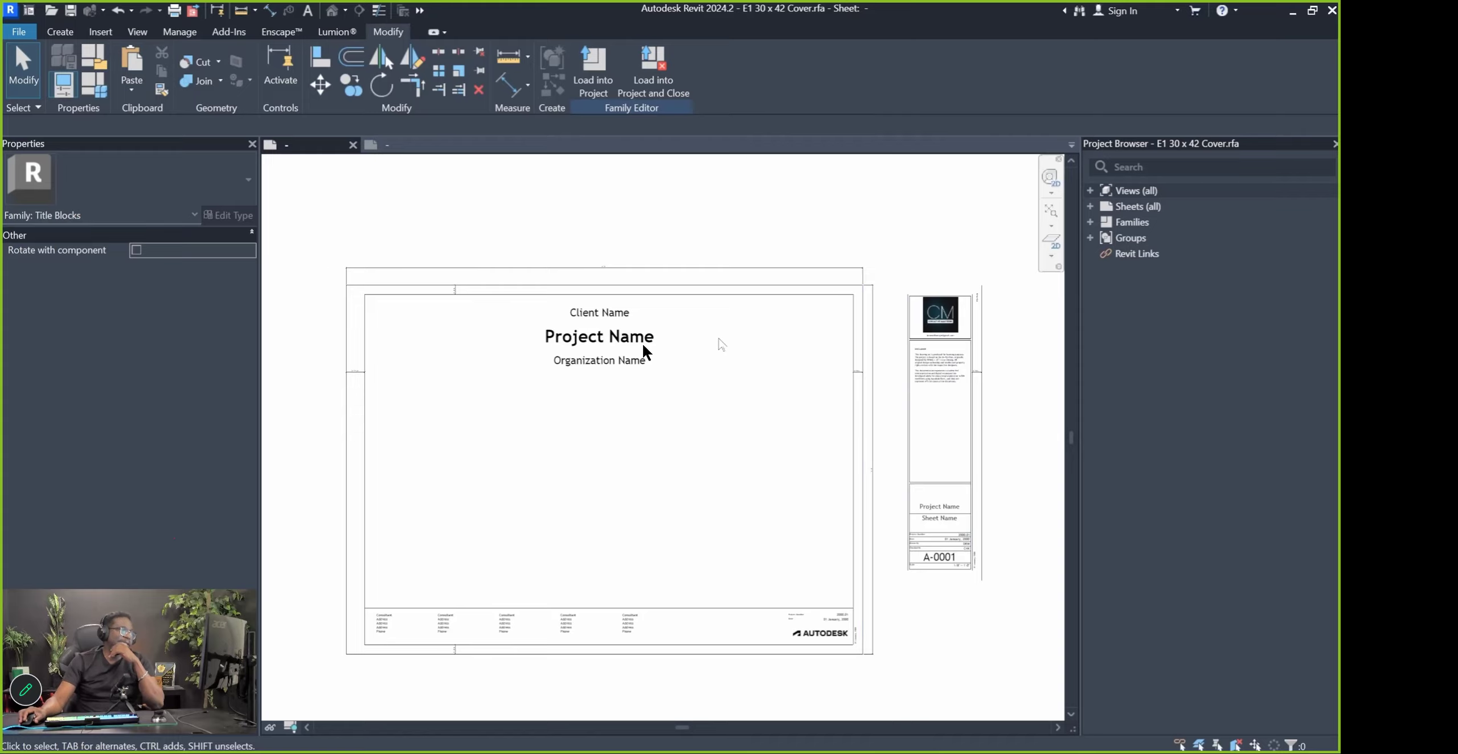
# Move the pasted CM title strip farther right of the cover sheet
pyautogui.scroll(5, 491, 530)
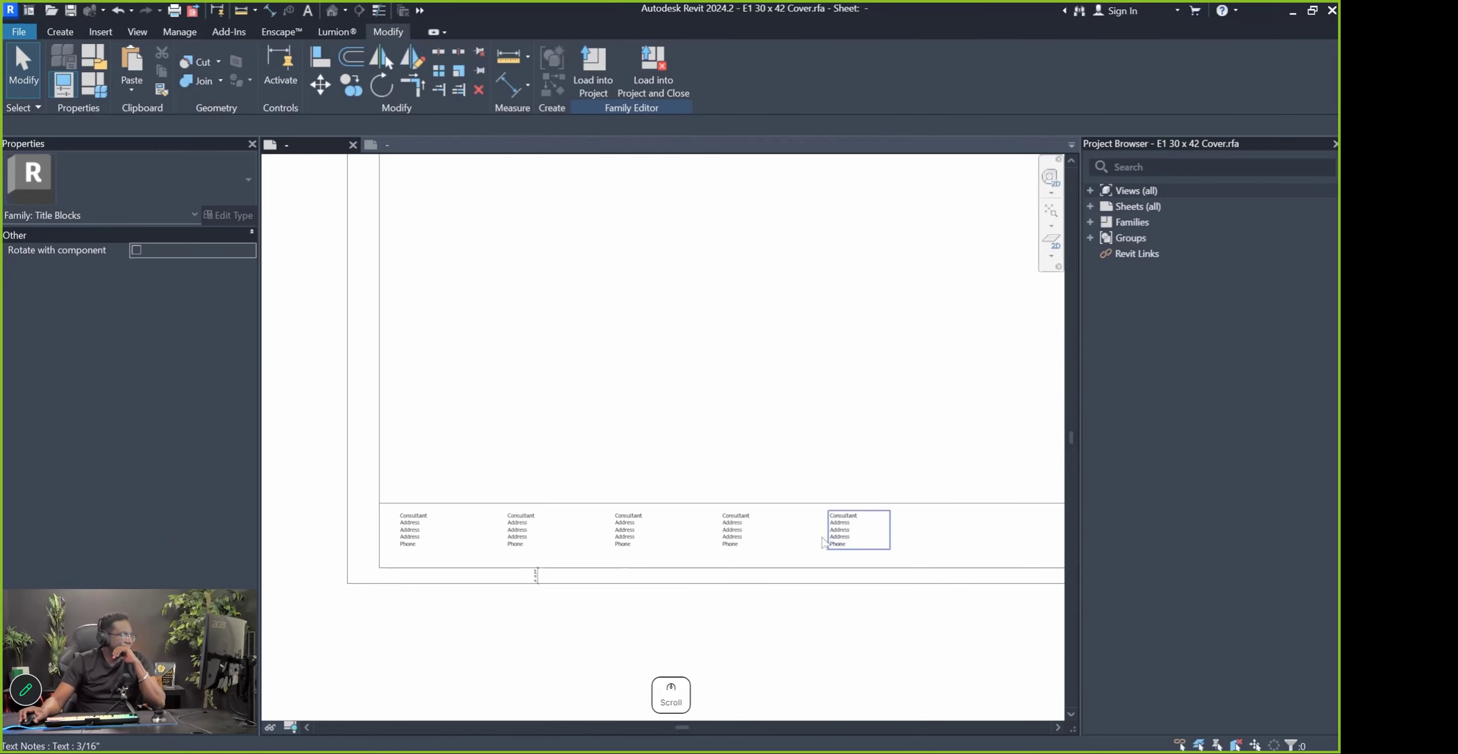
pyautogui.scroll(-3, 576, 529)
pyautogui.scroll(-2, 654, 460)
pyautogui.moveTo(918, 527); pyautogui.dragTo(781, 296)
pyautogui.moveTo(876, 323); pyautogui.dragTo(976, 328)
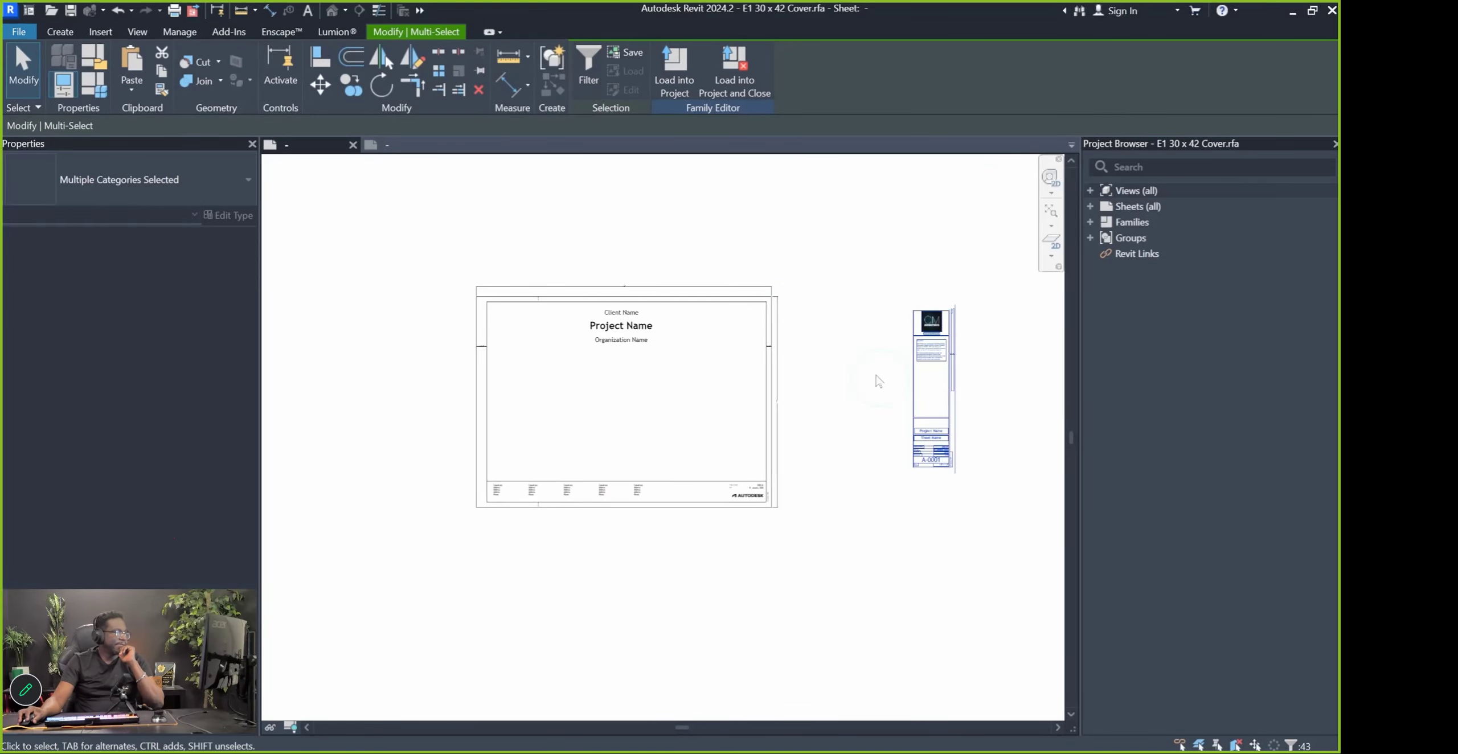
pyautogui.click(766, 428)
pyautogui.scroll(4, 788, 299)
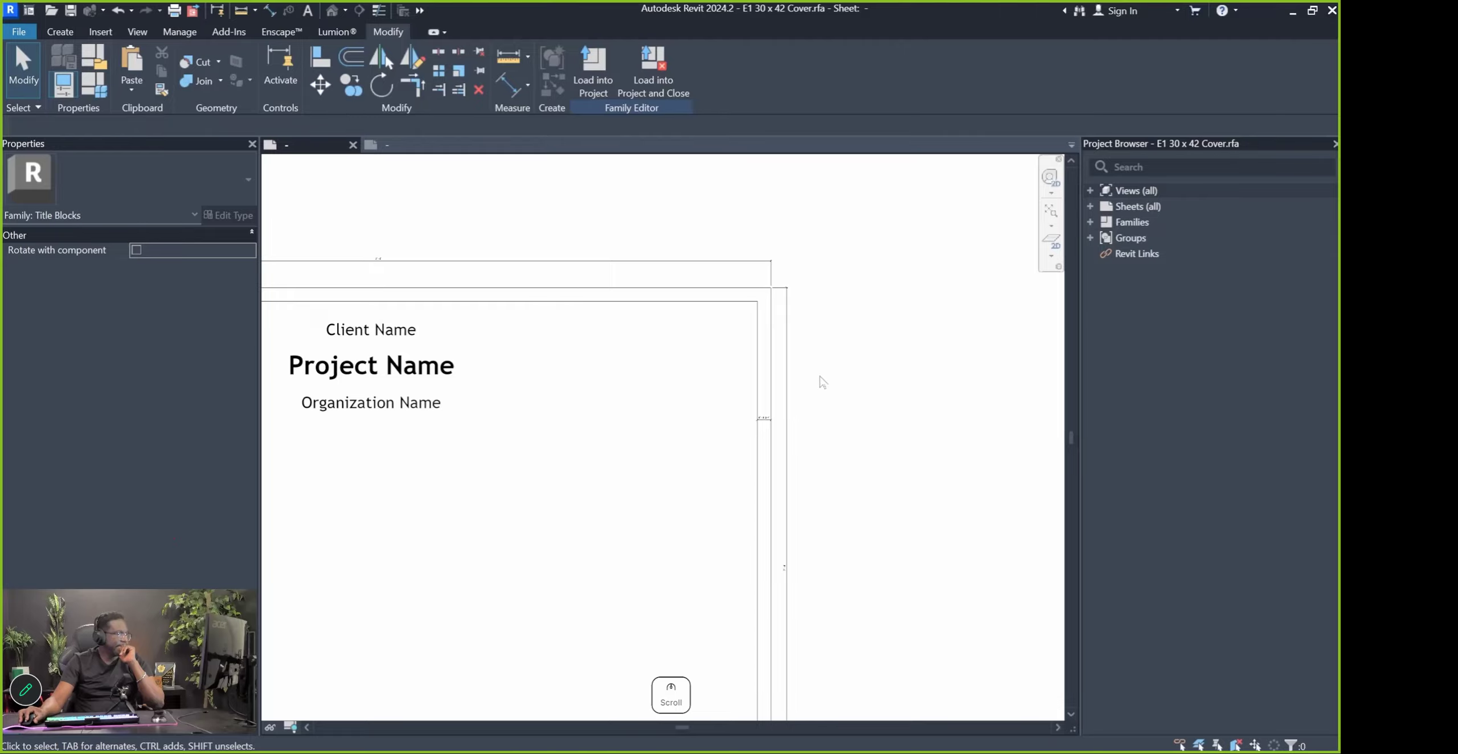
pyautogui.scroll(2, 765, 426)
pyautogui.click(740, 420)
pyautogui.scroll(-2, 760, 396)
pyautogui.scroll(3, 521, 268)
# Set the right border line's distance dimension to 36"
pyautogui.moveTo(382, 307); pyautogui.dragTo(905, 368, button='middle')
pyautogui.scroll(-5, 328, 362)
pyautogui.scroll(5, 550, 540)
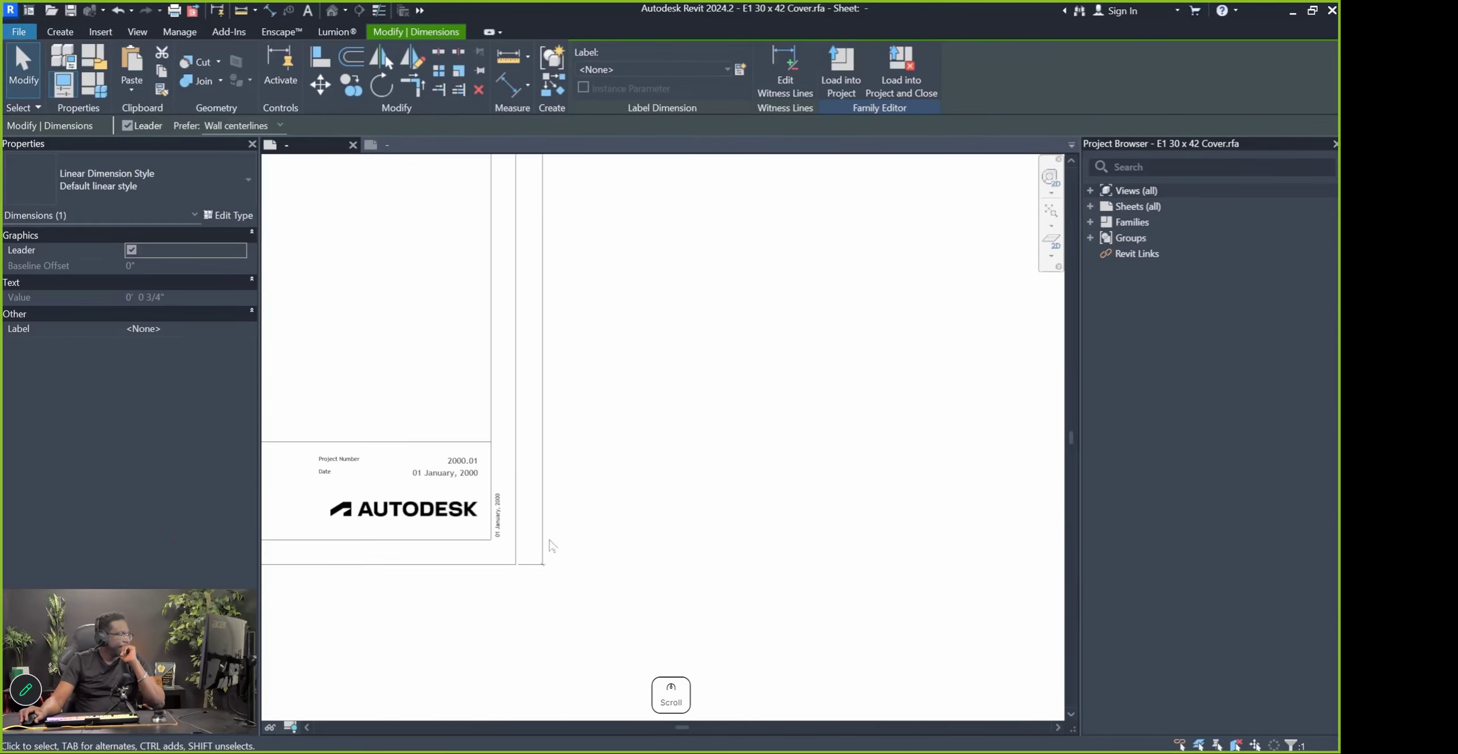
pyautogui.scroll(-2, 549, 525)
pyautogui.scroll(3, 522, 399)
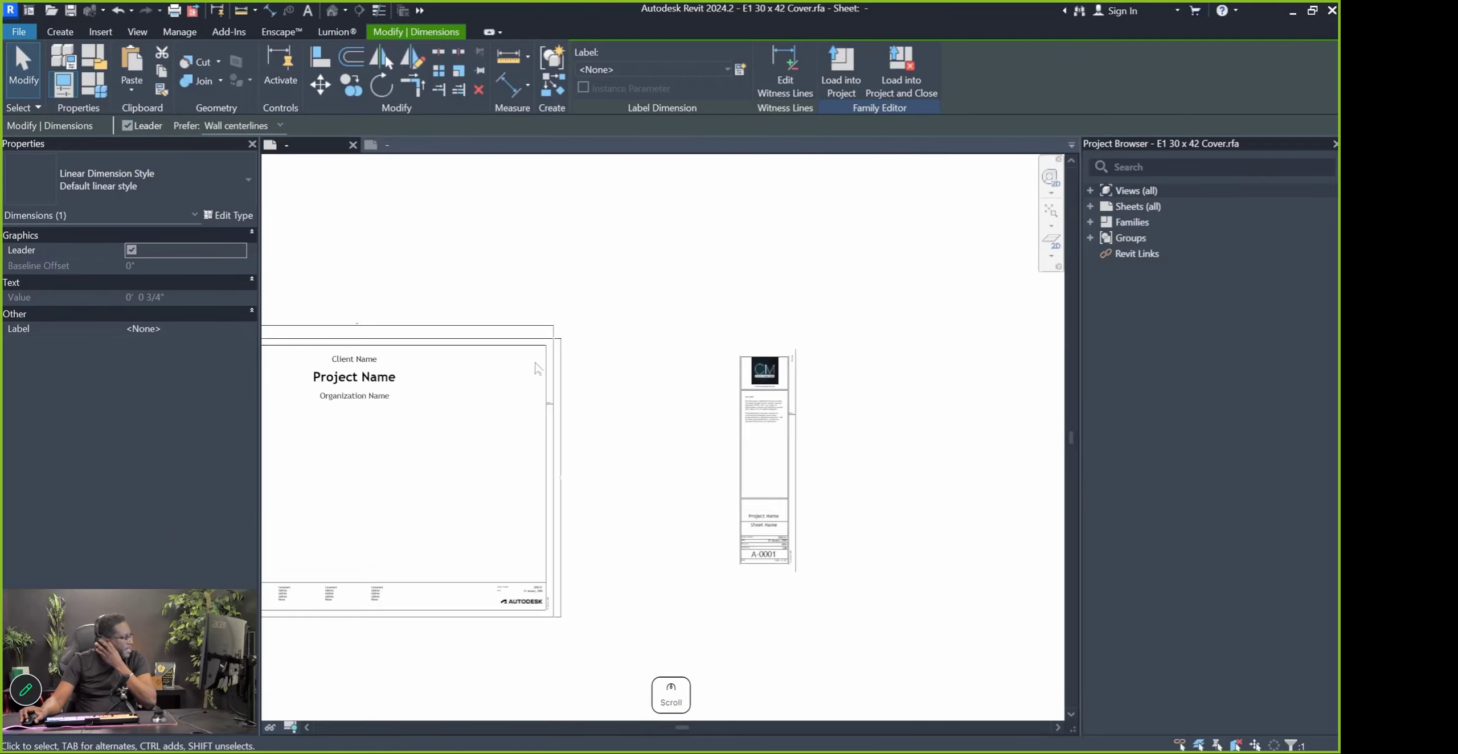
pyautogui.click(575, 387)
pyautogui.moveTo(291, 316); pyautogui.dragTo(552, 360, button='middle')
pyautogui.scroll(2, 523, 354)
pyautogui.click(541, 348)
pyautogui.write('36"')
pyautogui.press('Return')
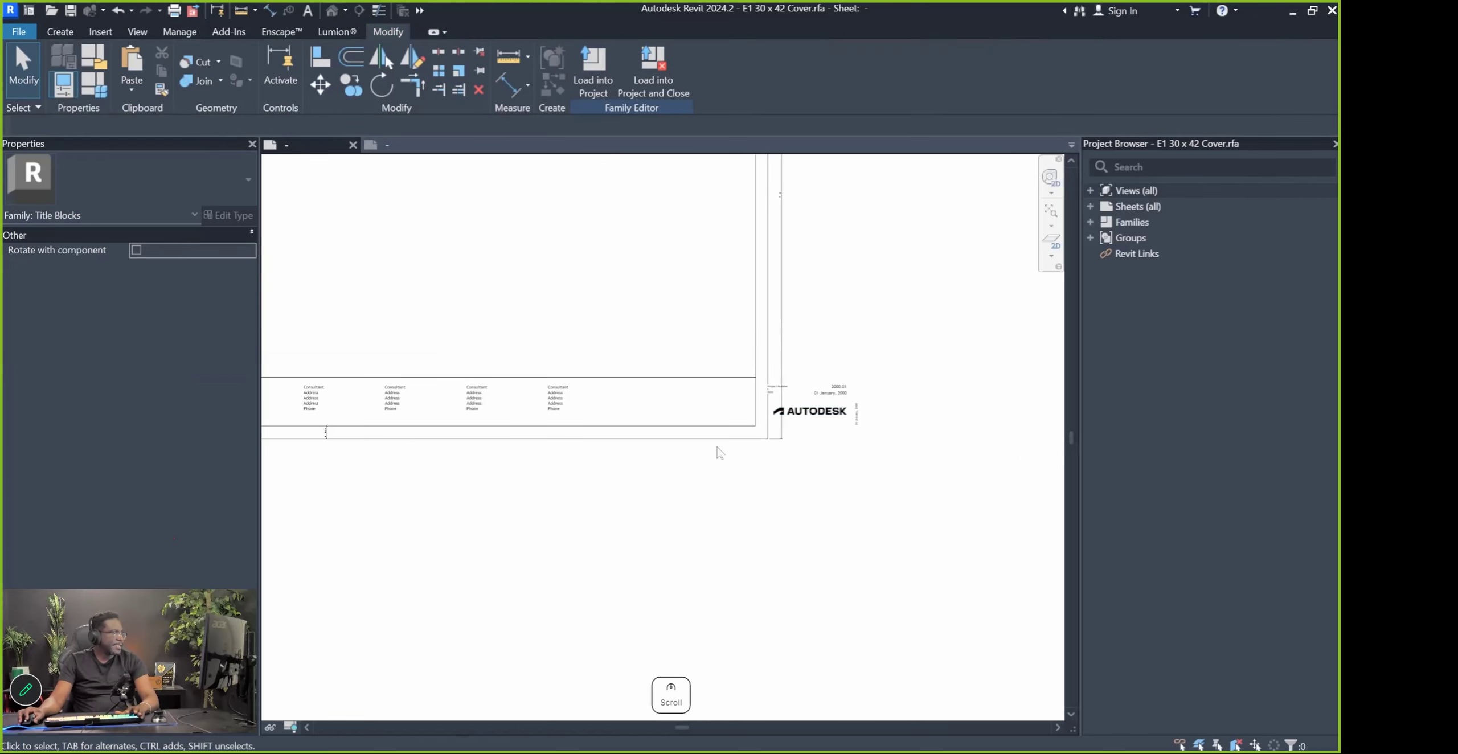
# Set the bottom border line's distance dimension to 24"
pyautogui.click(721, 439)
pyautogui.click(776, 192)
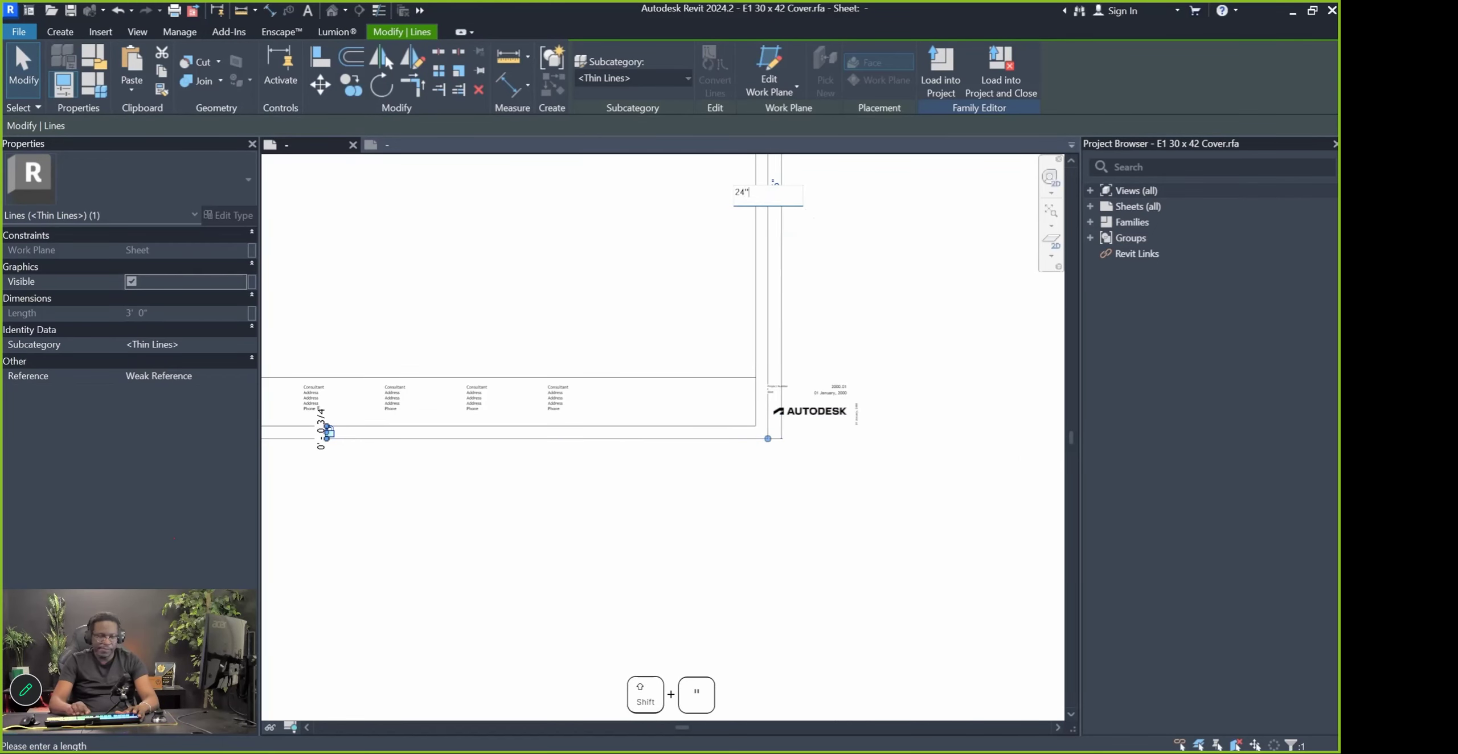
pyautogui.write('24"')
pyautogui.press('Return')
pyautogui.scroll(-3, 816, 548)
pyautogui.press('Escape')
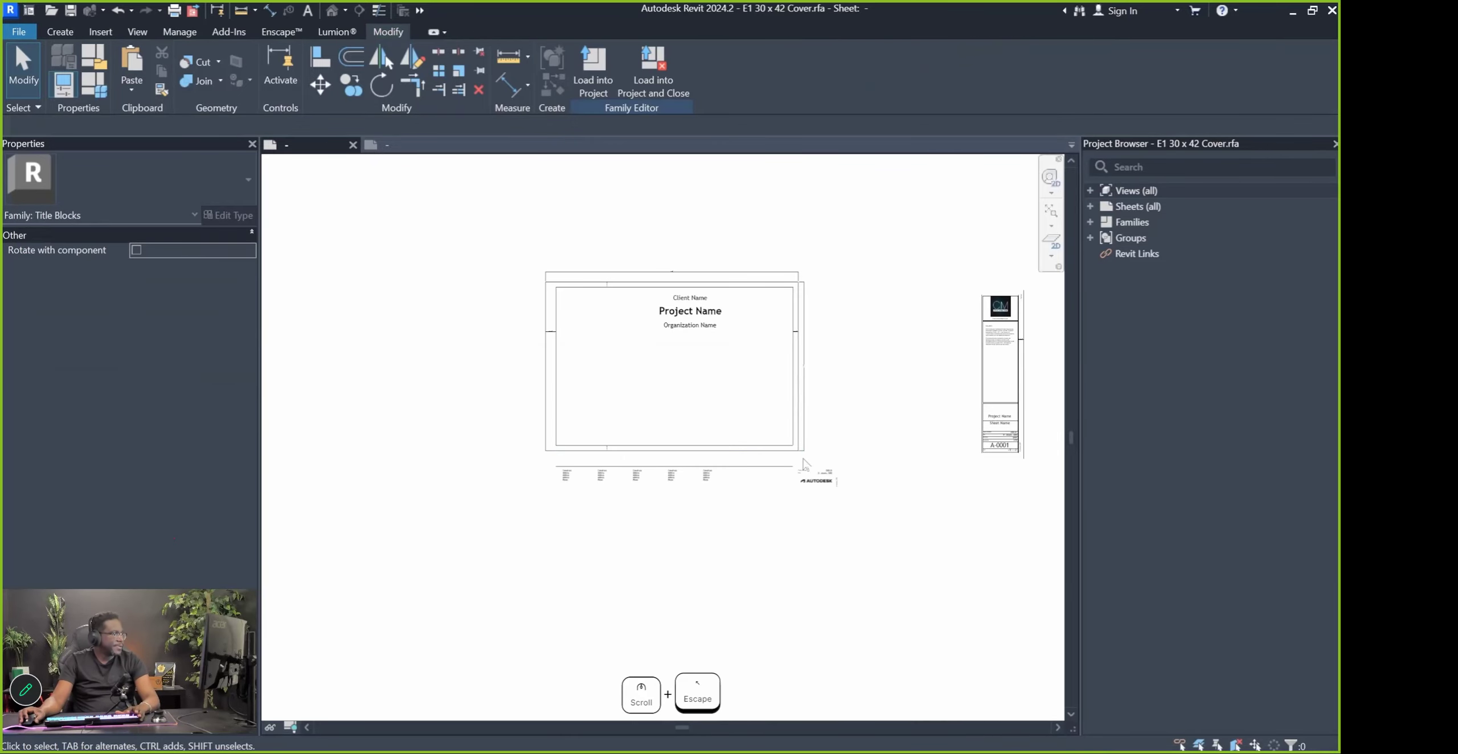
# Window-select the bottom consultant strip elements
pyautogui.scroll(3, 804, 462)
pyautogui.scroll(-1, 799, 463)
pyautogui.scroll(3, 779, 465)
pyautogui.moveTo(427, 474); pyautogui.dragTo(560, 474, button='middle')
pyautogui.scroll(-2, 516, 466)
pyautogui.moveTo(314, 451); pyautogui.dragTo(947, 549)
# Move the consultant strip up inside the cover sheet border with MV
pyautogui.press('m')
pyautogui.press('v')
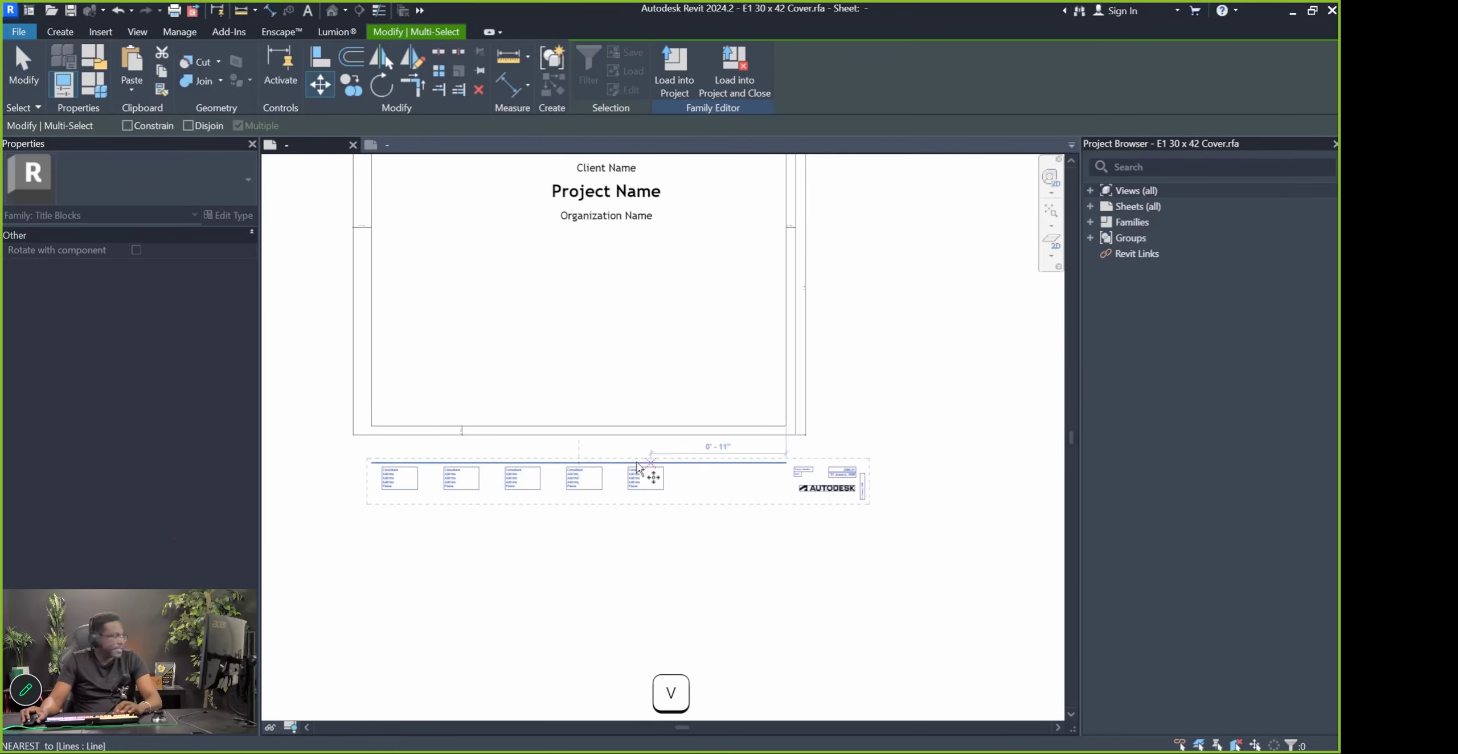
pyautogui.scroll(3, 318, 463)
pyautogui.click(460, 461)
pyautogui.click(454, 247)
pyautogui.click(365, 376)
pyautogui.scroll(-4, 387, 376)
pyautogui.scroll(4, 705, 365)
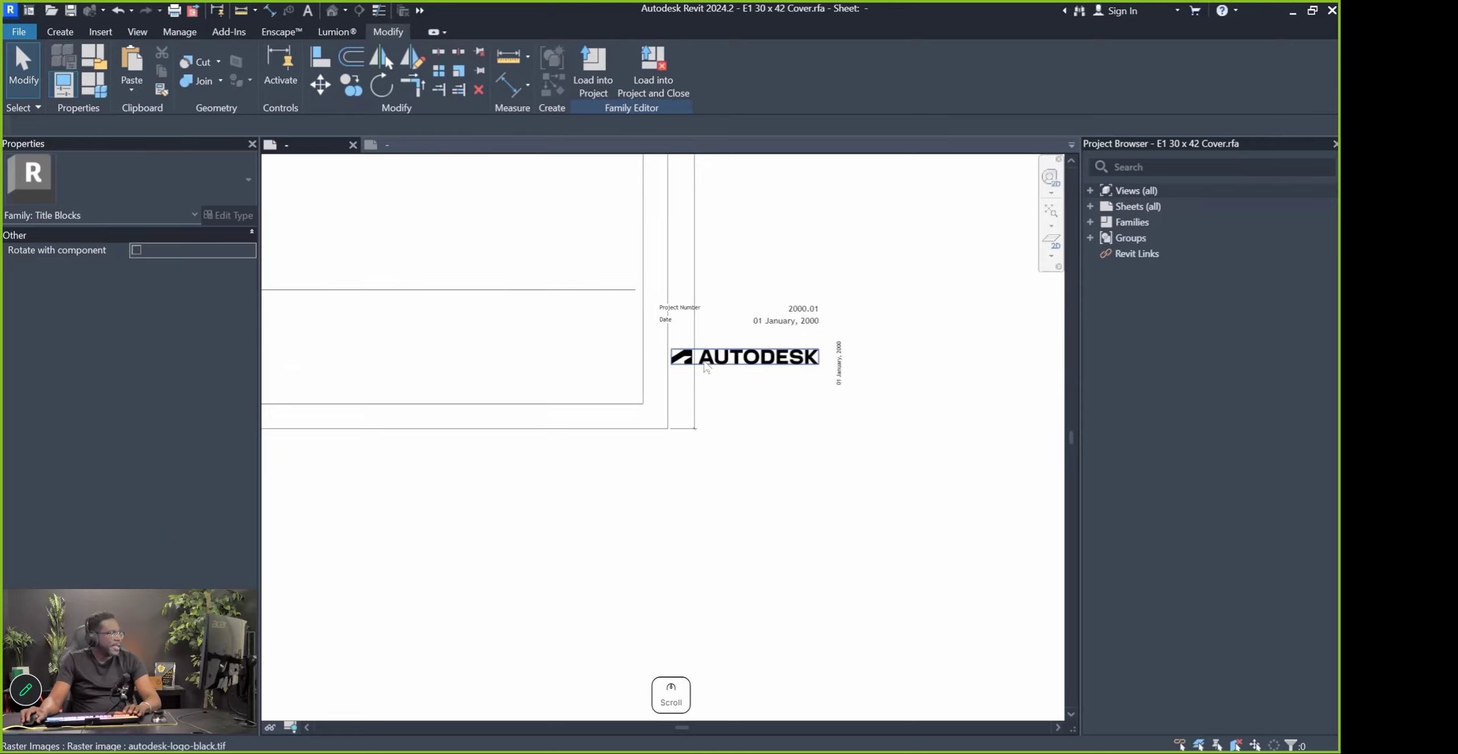
pyautogui.scroll(-2, 755, 345)
# Copy the Autodesk logo and date labels to the left
pyautogui.moveTo(638, 280); pyautogui.dragTo(892, 472)
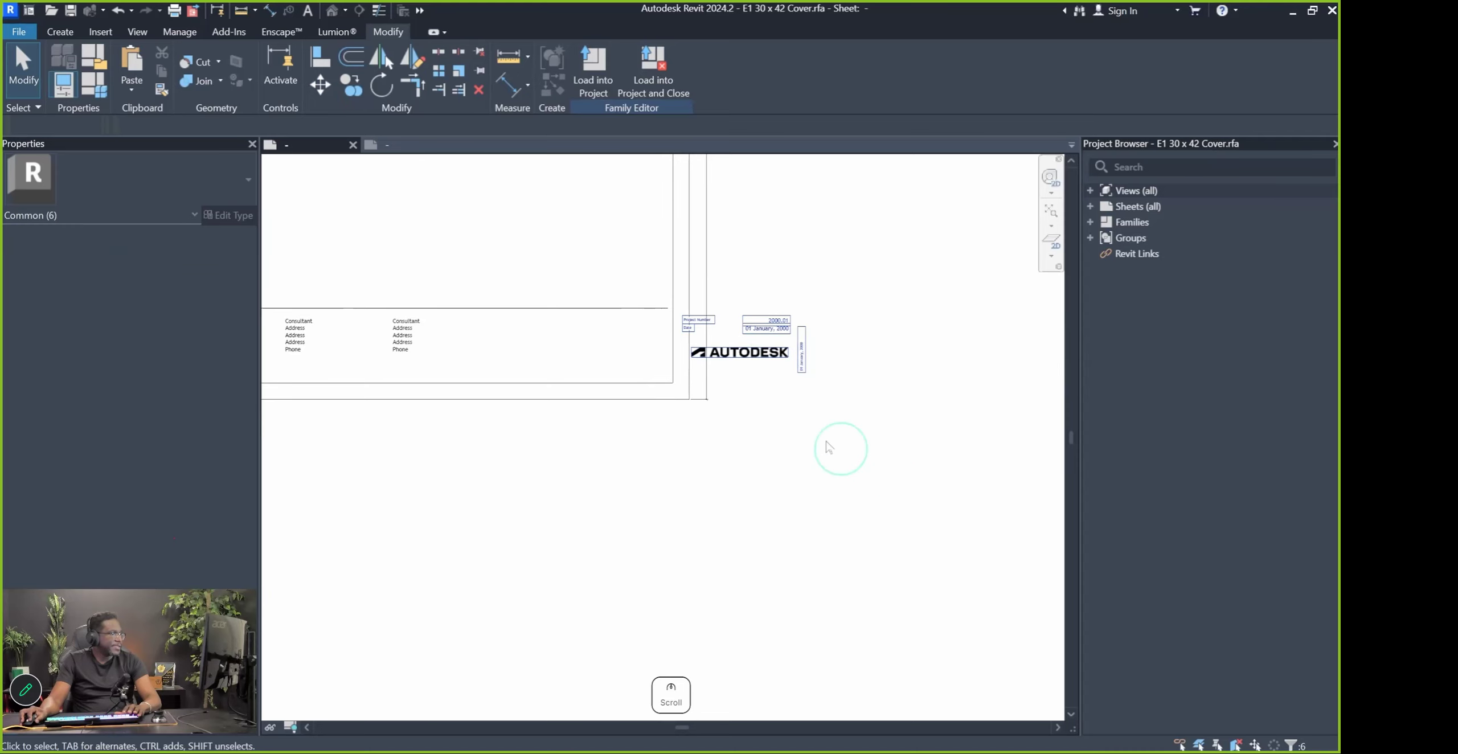
pyautogui.scroll(3, 839, 446)
pyautogui.keyDown('ctrl'); pyautogui.moveTo(757, 327); pyautogui.dragTo(488, 324); pyautogui.keyUp('ctrl')
pyautogui.click(703, 439)
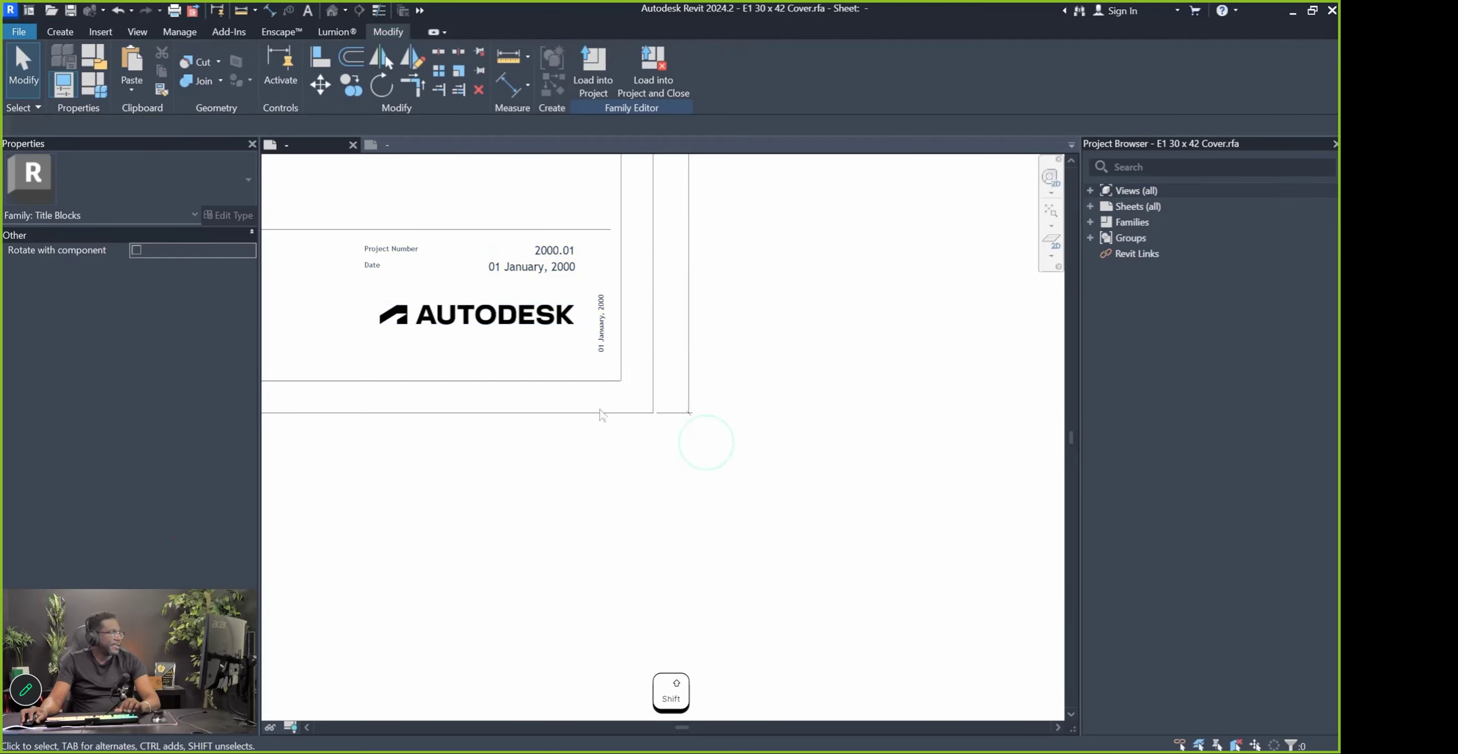
pyautogui.scroll(-3, 547, 367)
# Delete the Autodesk logo and the leftmost consultant text block
pyautogui.click(543, 360)
pyautogui.press('Delete')
pyautogui.scroll(-4, 791, 467)
pyautogui.scroll(2, 726, 421)
pyautogui.press('Delete')
pyautogui.press('Escape')
pyautogui.click(378, 435)
pyautogui.press('Delete')
# Window-select and delete the Client Name, Project Name and Organization Name labels
pyautogui.moveTo(663, 294); pyautogui.dragTo(732, 384, button='middle')
pyautogui.moveTo(732, 384); pyautogui.dragTo(591, 289)
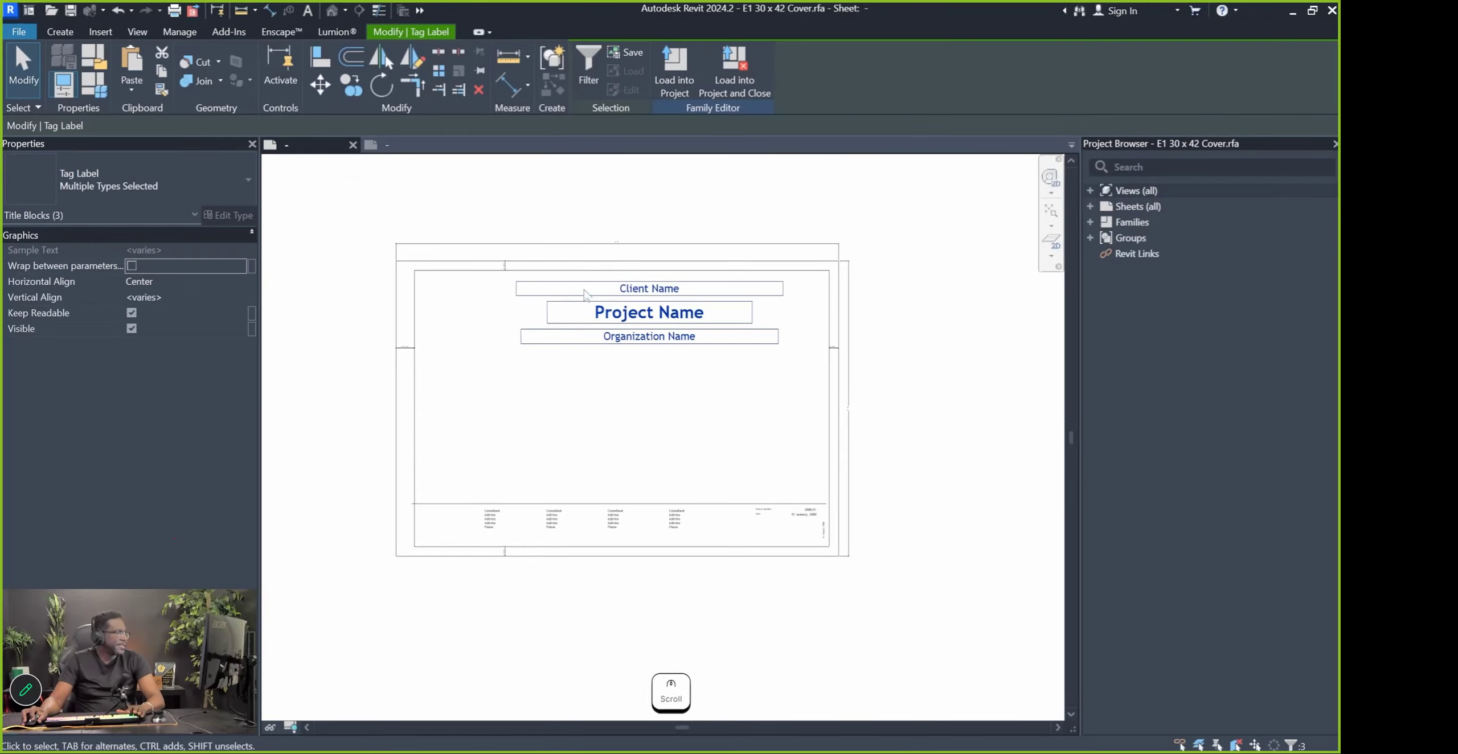
pyautogui.press('Delete')
pyautogui.scroll(3, 710, 548)
pyautogui.scroll(-5, 576, 488)
# Move the CM logo and email text together onto the cover's bottom strip
pyautogui.scroll(2, 938, 345)
pyautogui.click(940, 341)
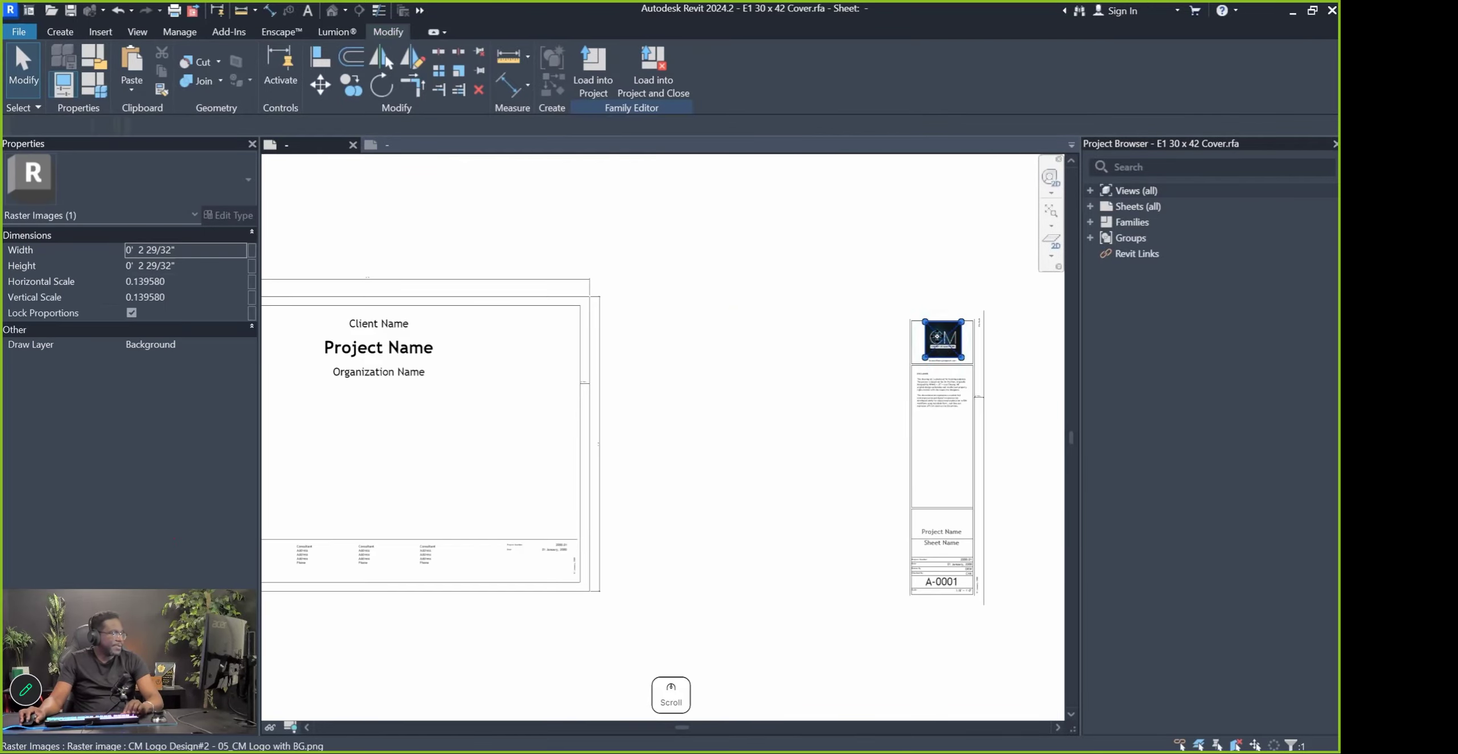
pyautogui.scroll(3, 937, 361)
pyautogui.keyDown('ctrl'); pyautogui.click(941, 355); pyautogui.keyUp('ctrl')
pyautogui.scroll(-4, 1019, 341)
pyautogui.moveTo(993, 327); pyautogui.dragTo(424, 592)
pyautogui.scroll(1, 412, 588)
pyautogui.moveTo(412, 587); pyautogui.dragTo(802, 504, button='middle')
pyautogui.scroll(2, 581, 532)
pyautogui.scroll(1, 583, 531)
pyautogui.moveTo(853, 496); pyautogui.dragTo(905, 481)
pyautogui.click(957, 475)
pyautogui.scroll(2, 1017, 436)
pyautogui.moveTo(1017, 436); pyautogui.dragTo(545, 442, button='middle')
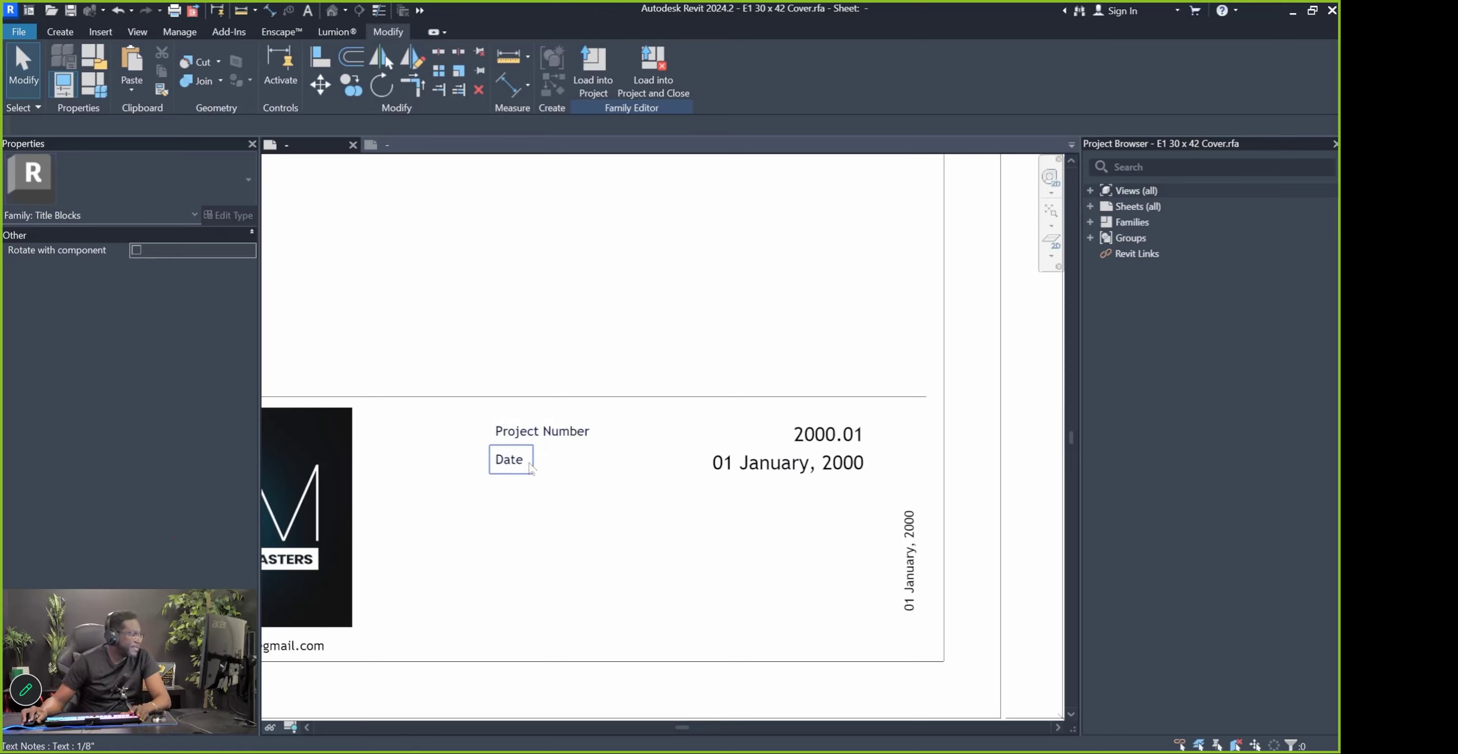
# Move the project number and date labels off the sheet to the right
pyautogui.scroll(-3, 556, 470)
pyautogui.scroll(1, 493, 444)
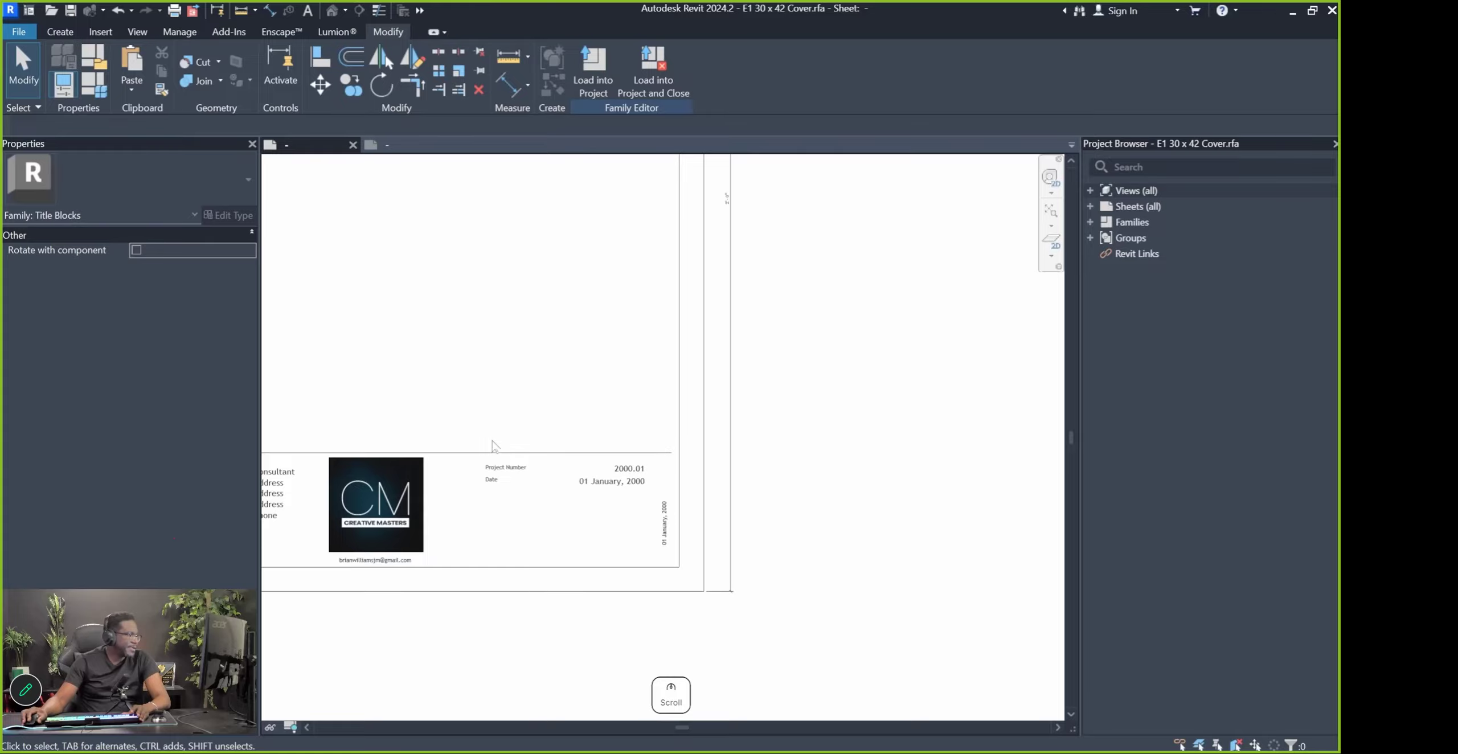
pyautogui.moveTo(741, 626); pyautogui.dragTo(675, 569)
pyautogui.scroll(-2, 624, 499)
pyautogui.moveTo(606, 500); pyautogui.dragTo(888, 424)
pyautogui.scroll(-3, 653, 572)
pyautogui.scroll(5, 841, 586)
# Copy the title-block table elements from the other title block beside the logo
pyautogui.moveTo(635, 527); pyautogui.dragTo(716, 497, button='middle')
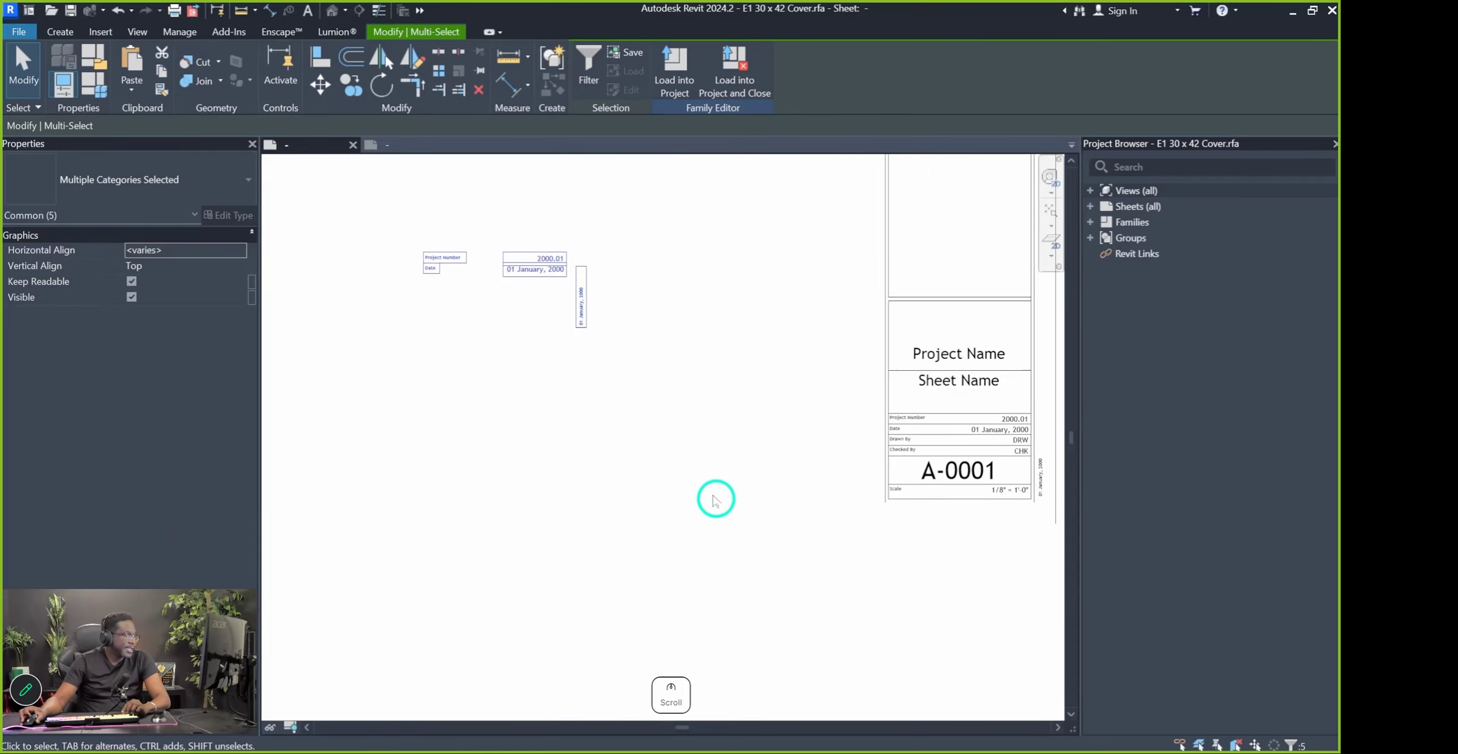
pyautogui.scroll(-2, 758, 455)
pyautogui.moveTo(801, 410); pyautogui.dragTo(924, 510)
pyautogui.scroll(-2, 900, 501)
pyautogui.click(685, 478)
pyautogui.moveTo(876, 457); pyautogui.dragTo(1037, 523)
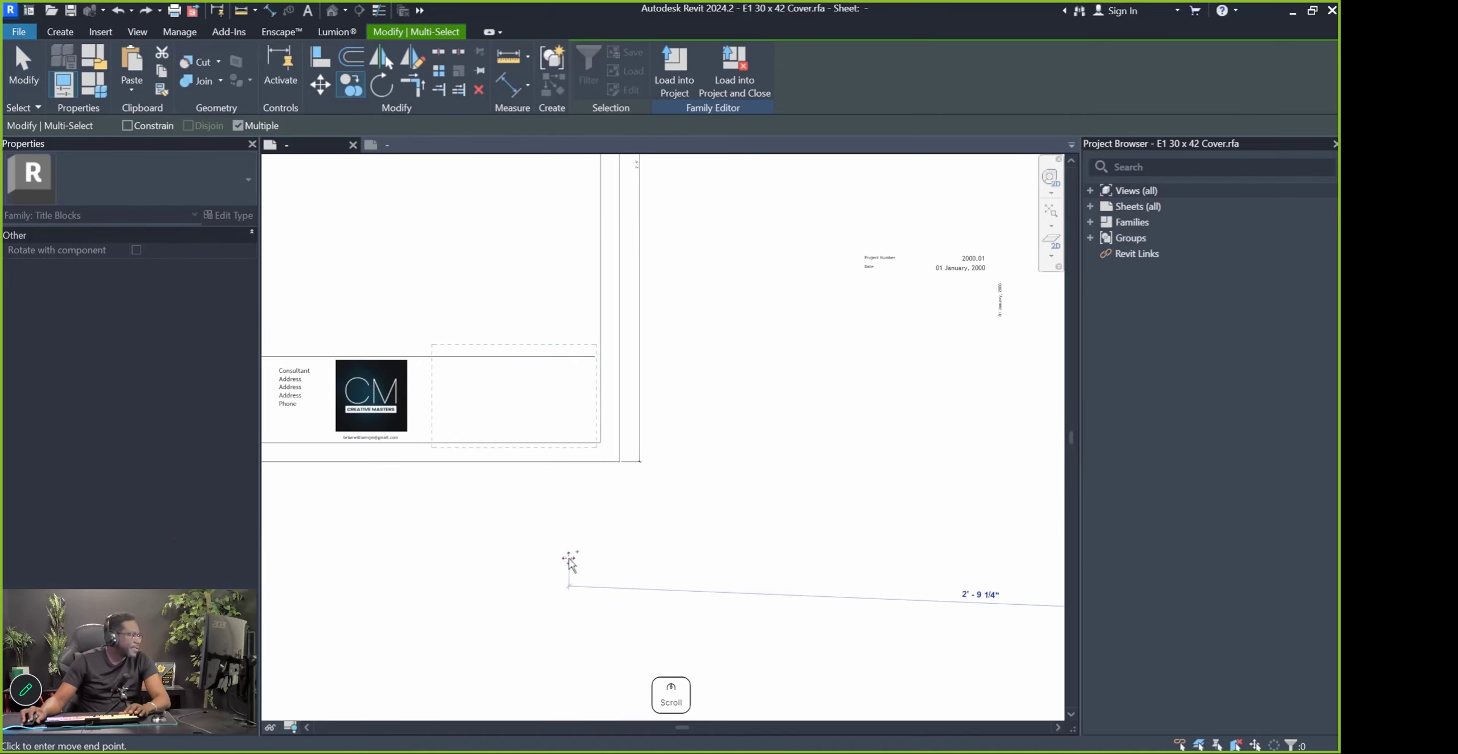
pyautogui.click(570, 559)
pyautogui.scroll(2, 436, 424)
pyautogui.press('Escape')
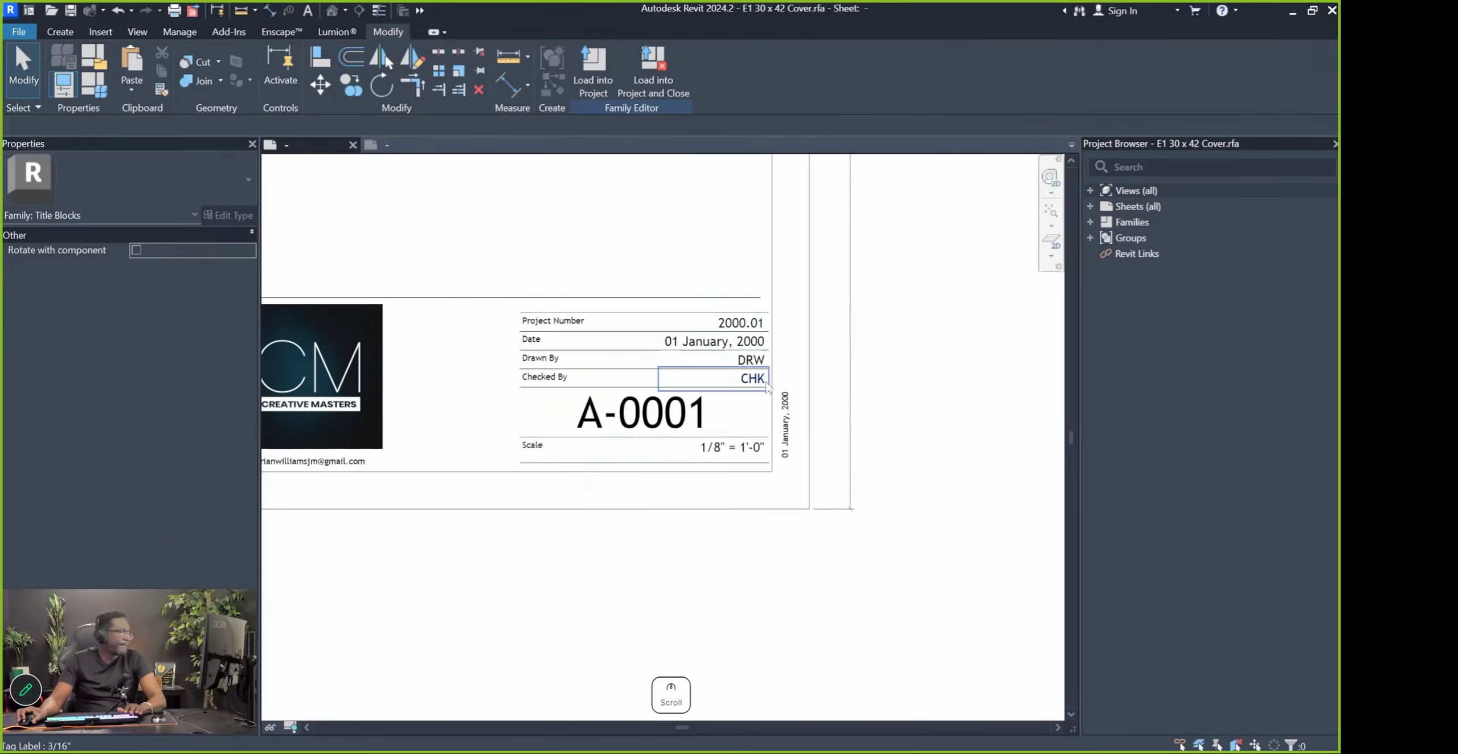
# Shift the copied table right so it sits against the black line
pyautogui.scroll(2, 773, 292)
pyautogui.scroll(1, 773, 292)
pyautogui.moveTo(340, 202); pyautogui.dragTo(820, 545)
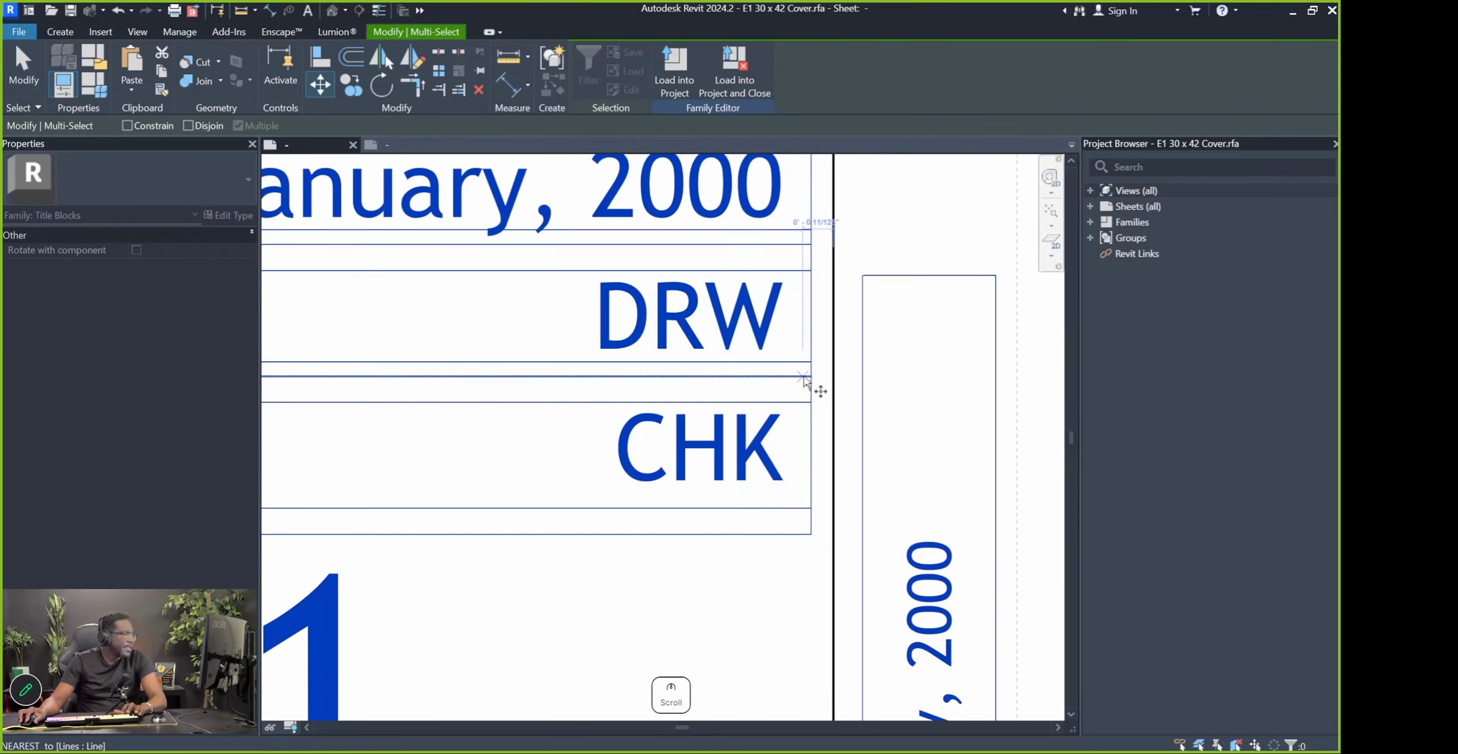
pyautogui.click(812, 376)
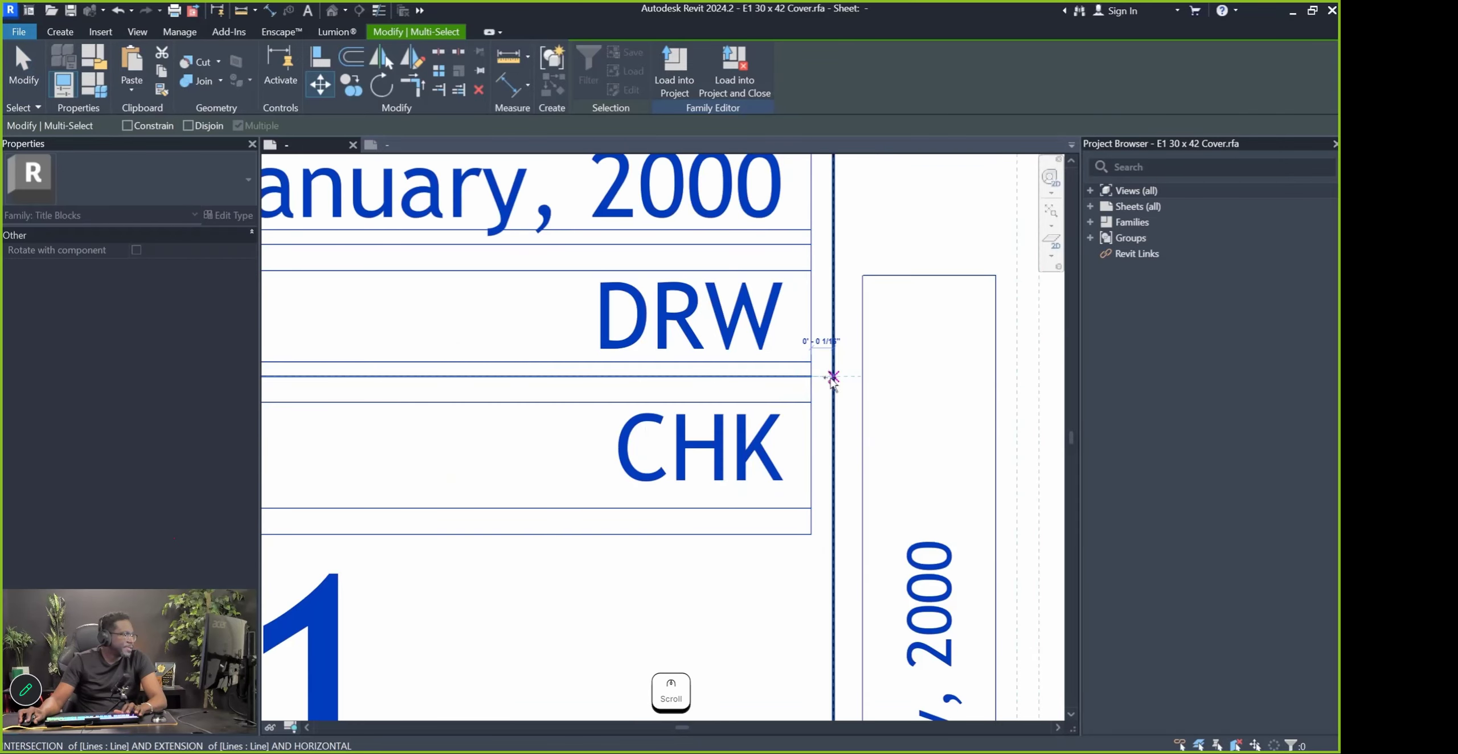
pyautogui.click(833, 377)
pyautogui.click(881, 404)
# Delete the third Consultant note, then select the email text and logo
pyautogui.scroll(-4, 665, 538)
pyautogui.scroll(-6, 700, 426)
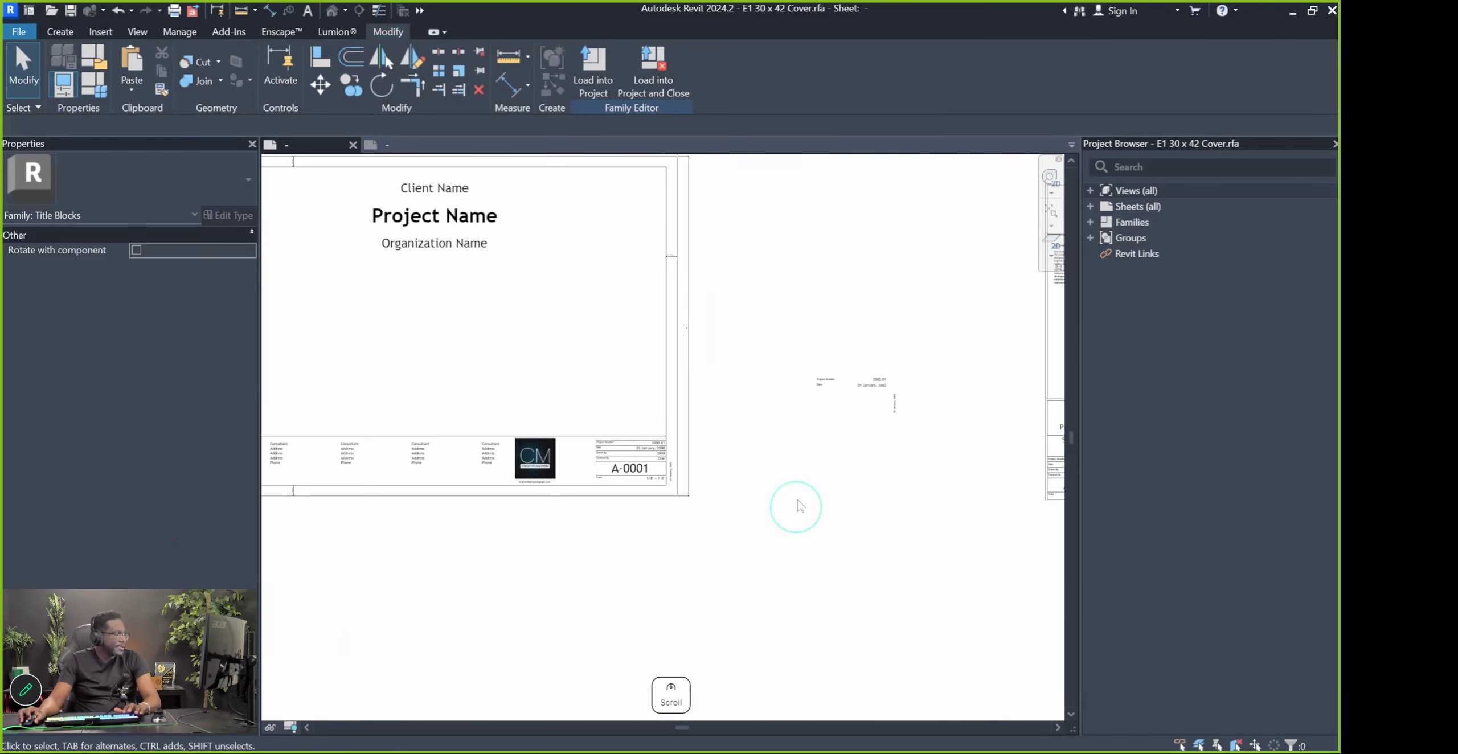
pyautogui.click(666, 431)
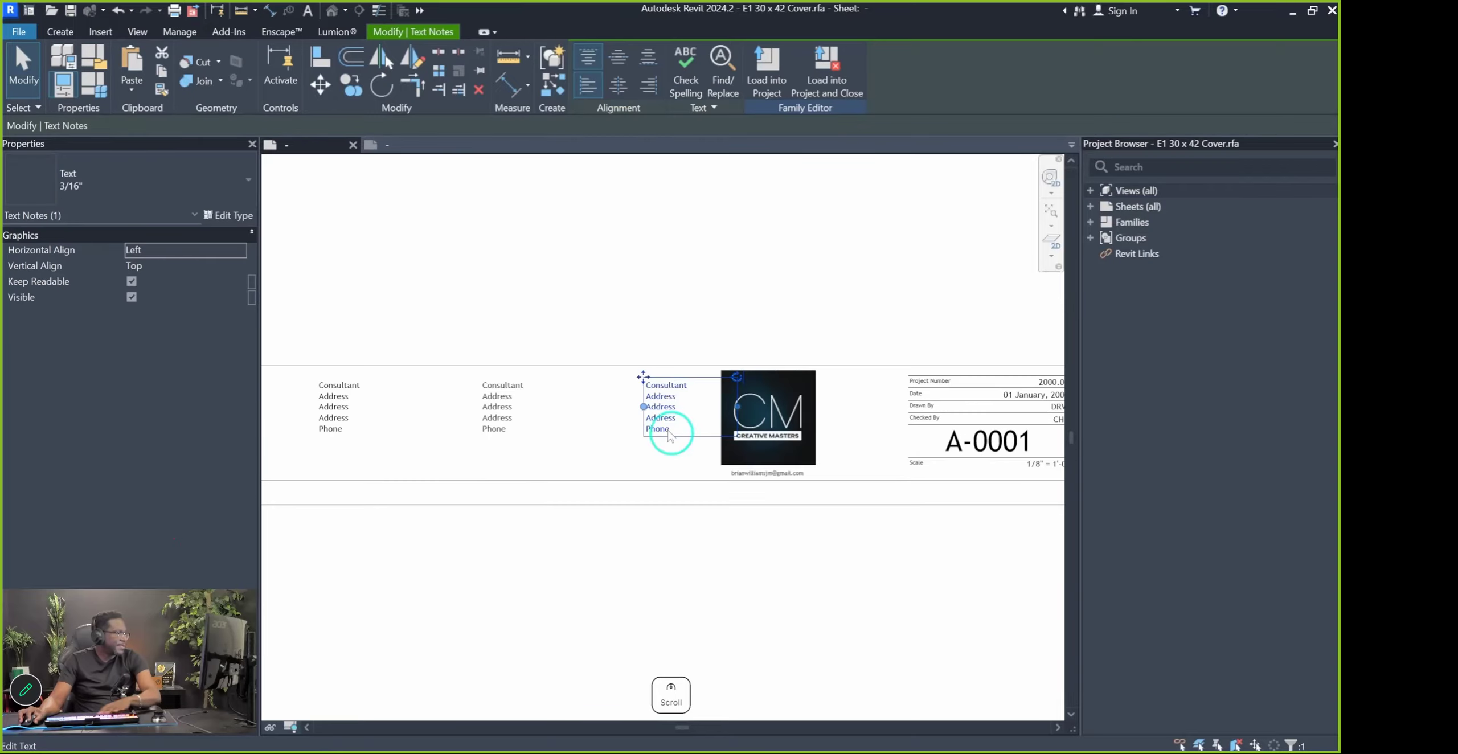
pyautogui.press('Delete')
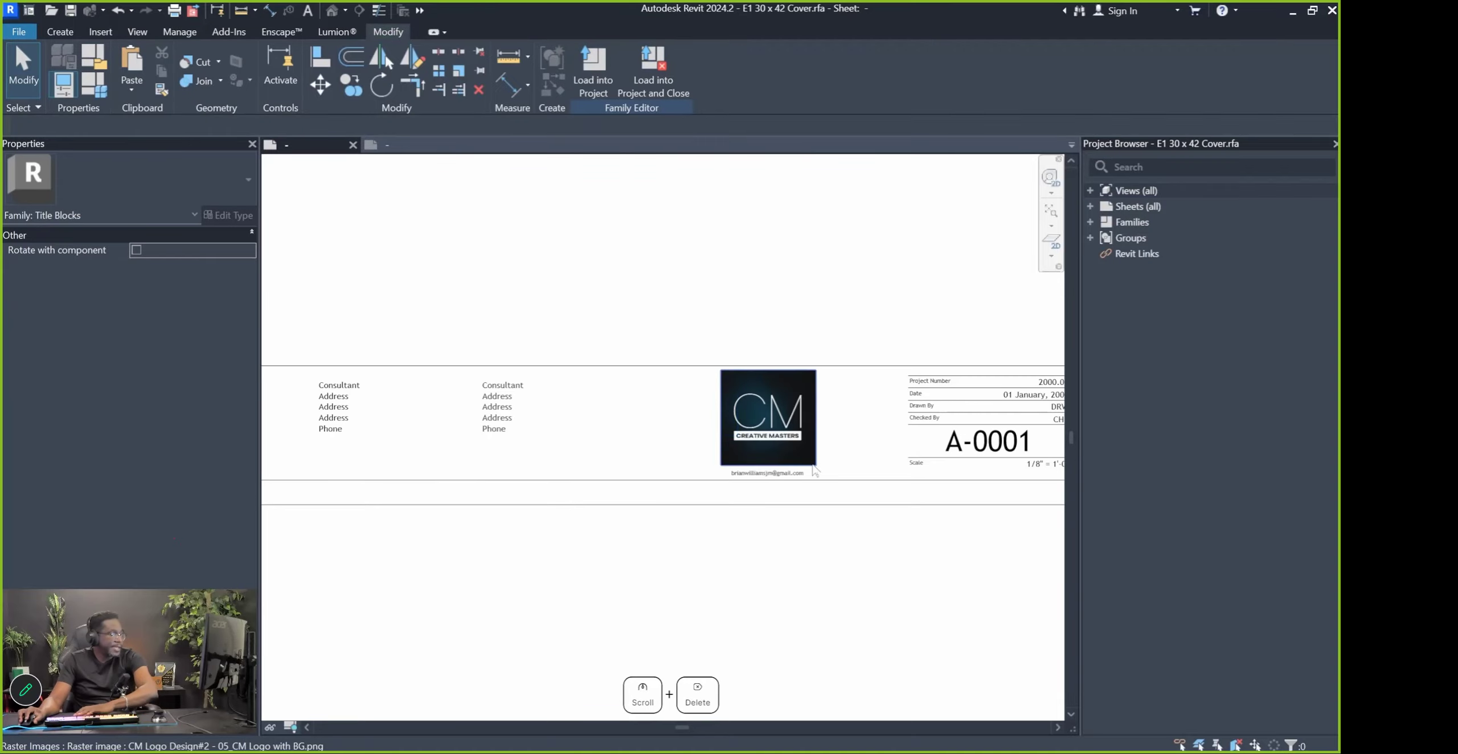
pyautogui.click(791, 475)
pyautogui.keyDown('ctrl'); pyautogui.click(805, 450); pyautogui.keyUp('ctrl')
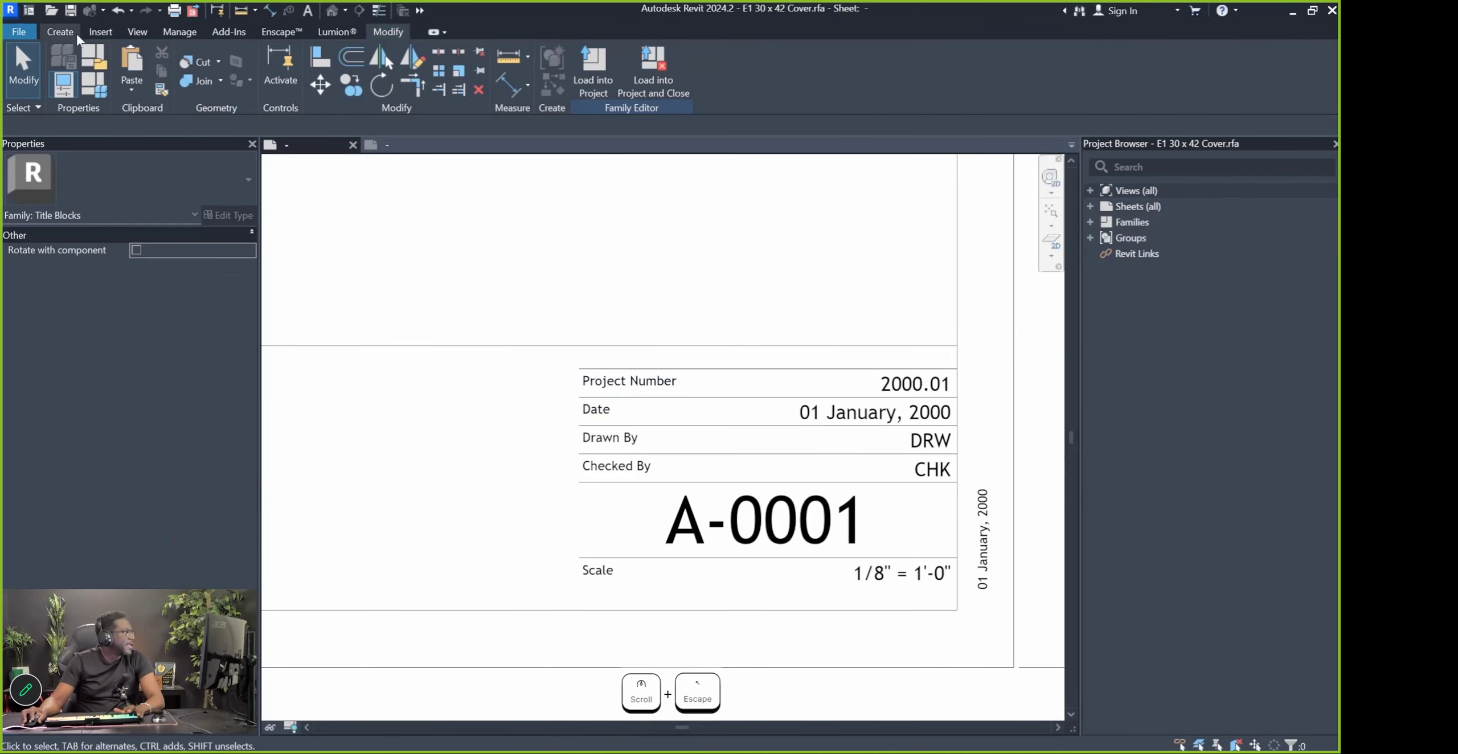
# Draw a vertical divider line along the table's left edge, top to bottom
pyautogui.click(76, 34)
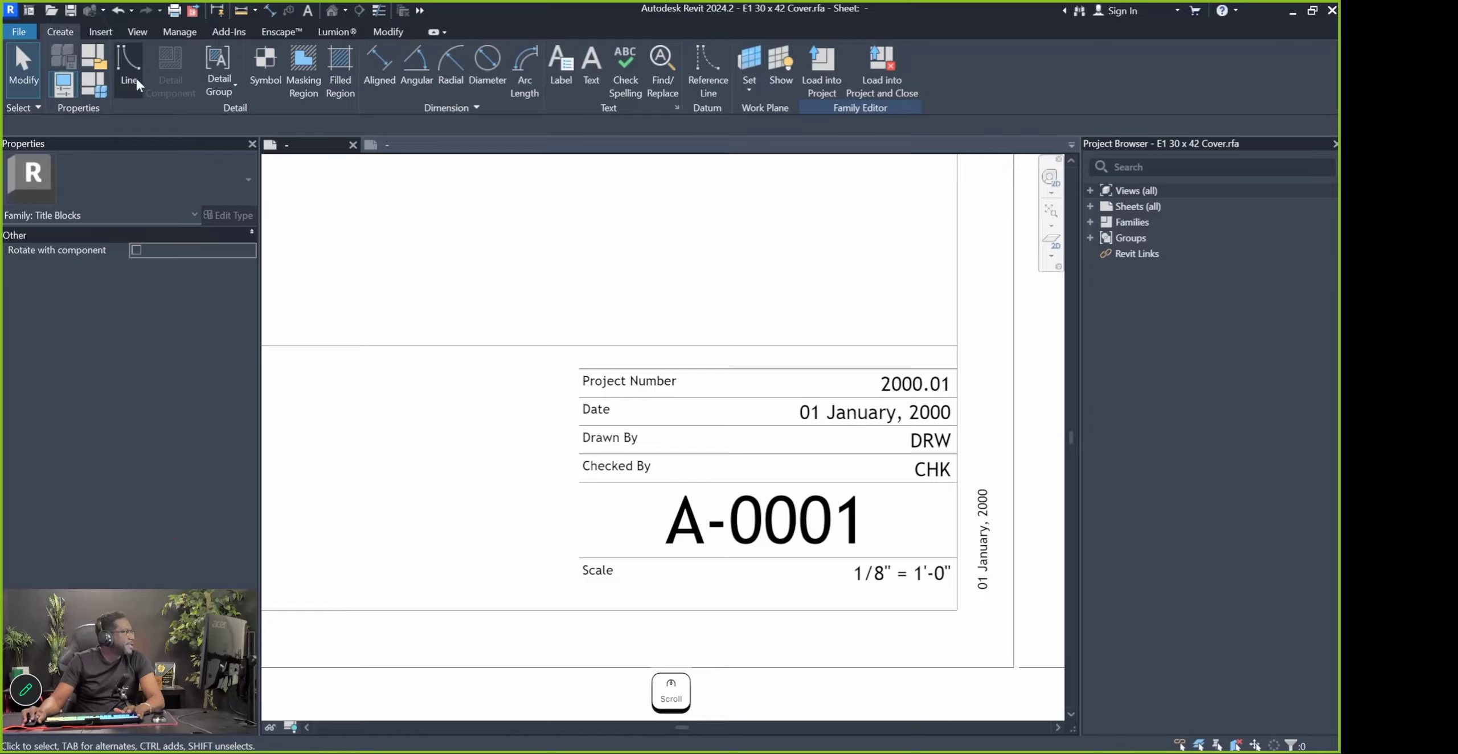
pyautogui.click(122, 60)
pyautogui.click(578, 367)
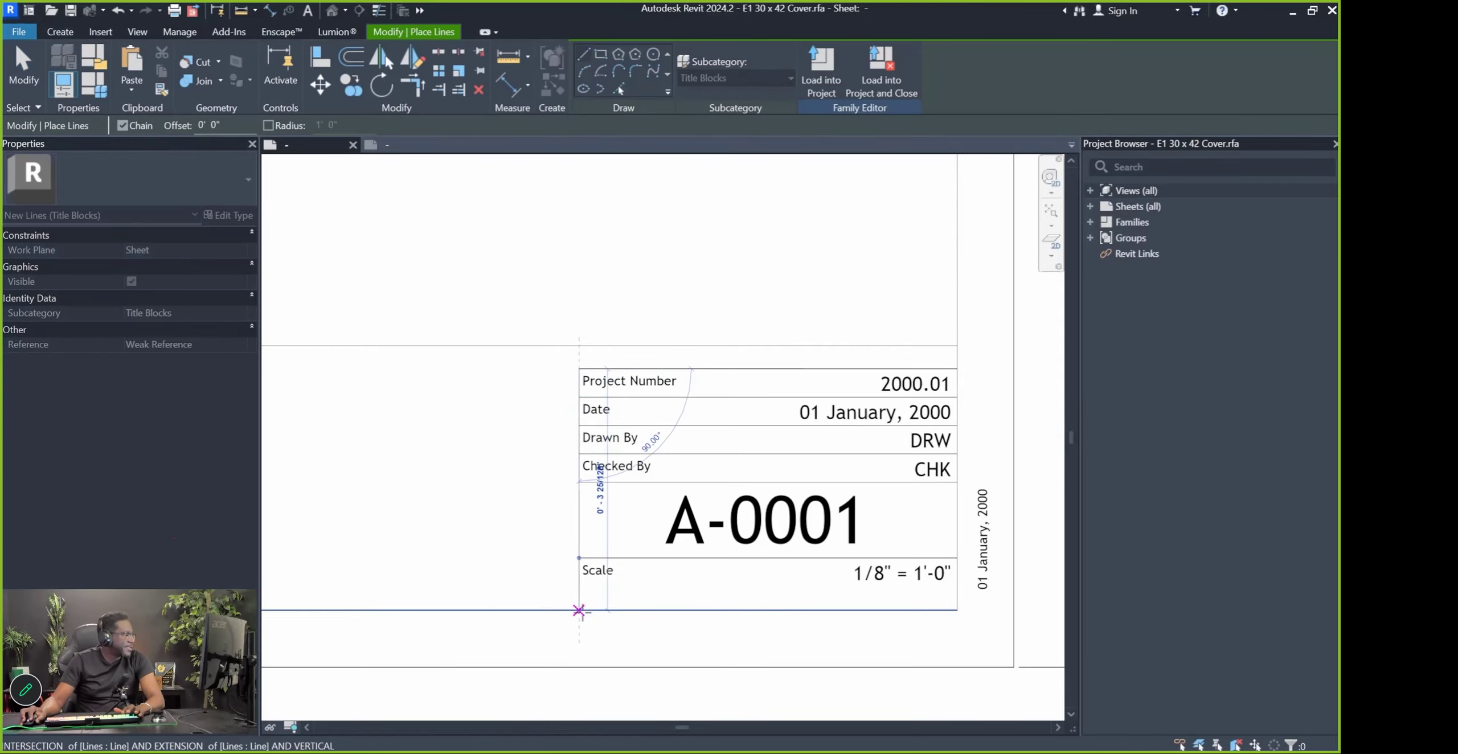
pyautogui.click(579, 611)
pyautogui.press('Escape')
pyautogui.press('Escape')
pyautogui.scroll(-12, 670, 362)
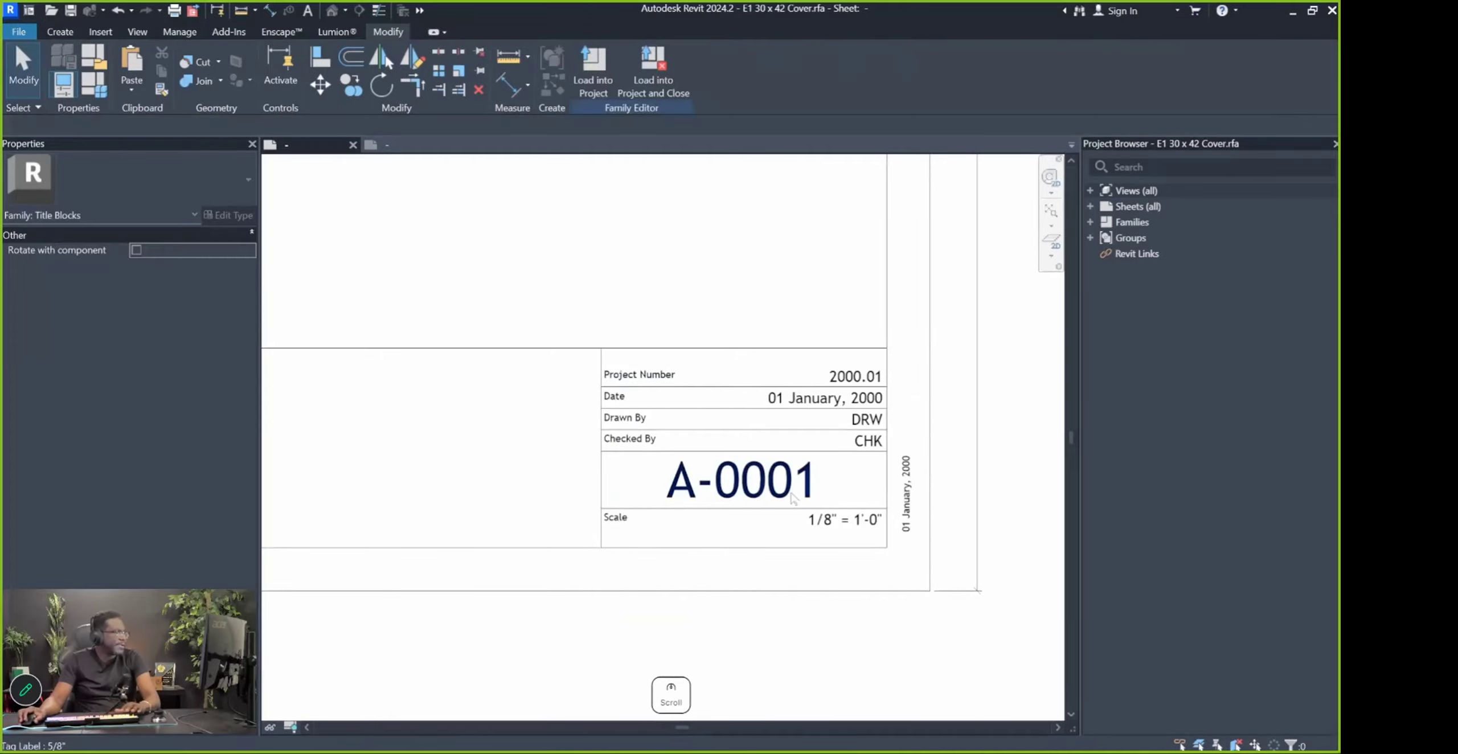
pyautogui.scroll(4, 956, 359)
pyautogui.scroll(2, 956, 359)
# Copy the Project Name and Sheet Name labels into the cover's bottom strip
pyautogui.moveTo(775, 321); pyautogui.dragTo(1047, 426)
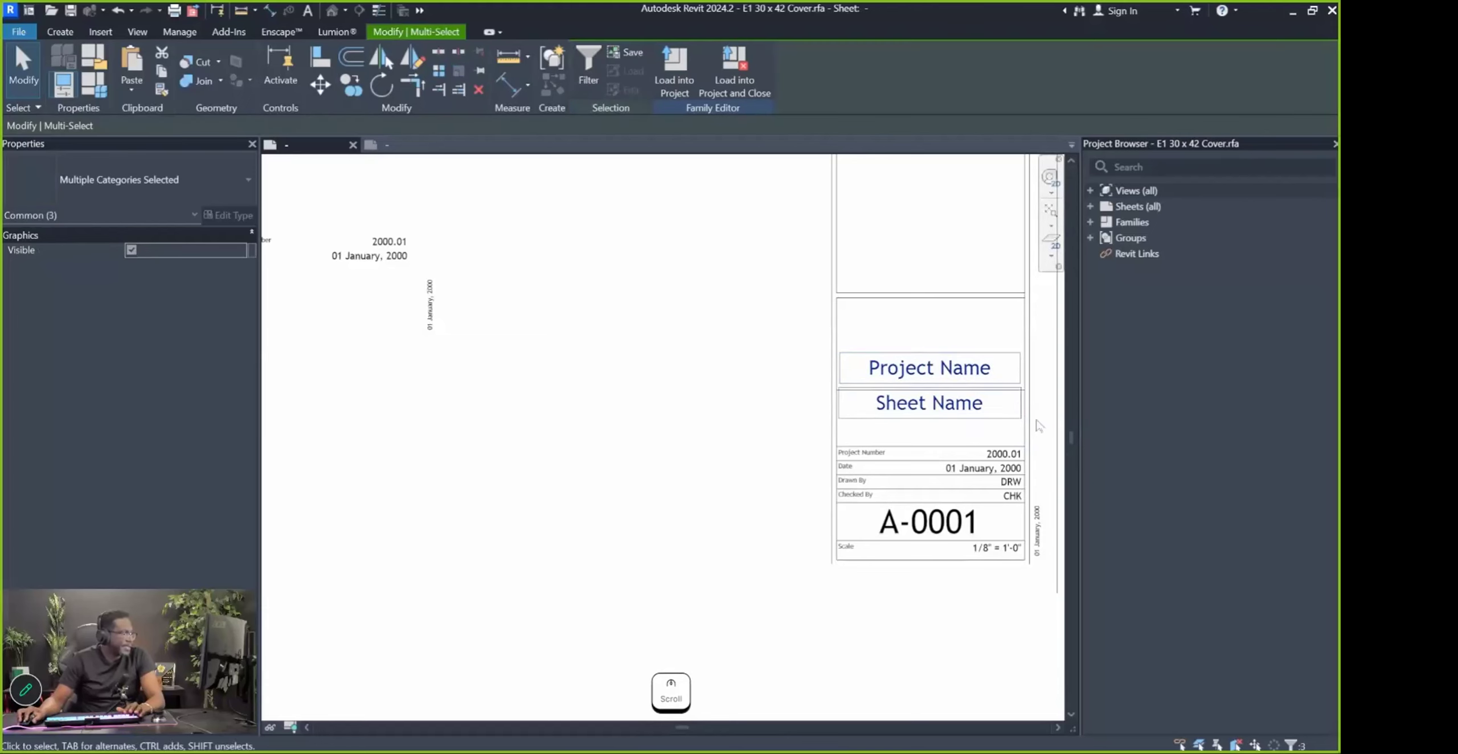
pyautogui.scroll(-3, 1013, 411)
pyautogui.press('c')
pyautogui.press('c')
pyautogui.click(1014, 410)
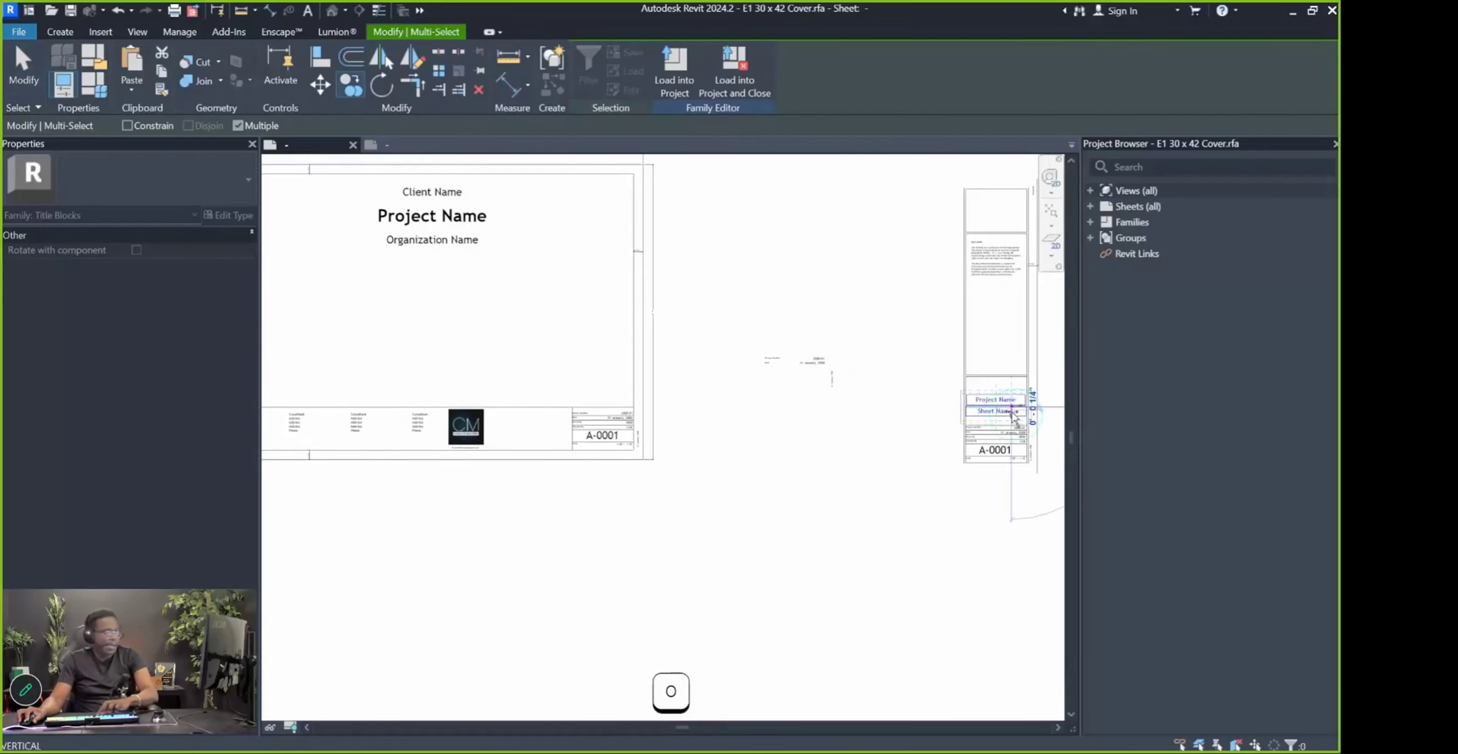
pyautogui.scroll(4, 505, 437)
pyautogui.click(608, 426)
# Remove the copied Project Name label, leaving only Sheet Name under A-0001
pyautogui.press('Escape')
pyautogui.press('Escape')
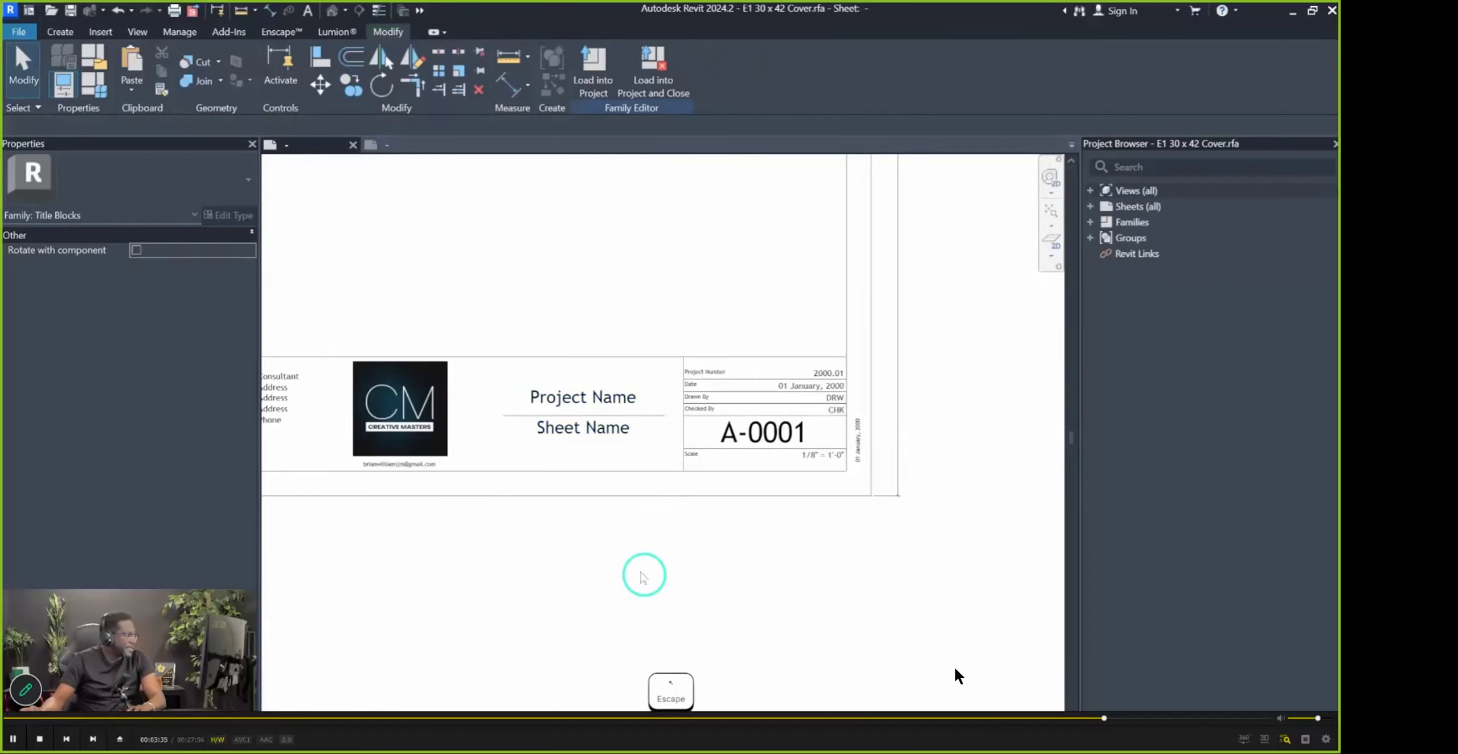
pyautogui.scroll(-4, 788, 463)
pyautogui.scroll(3, 980, 613)
pyautogui.press('Delete')
pyautogui.scroll(-2, 980, 613)
pyautogui.scroll(4, 979, 613)
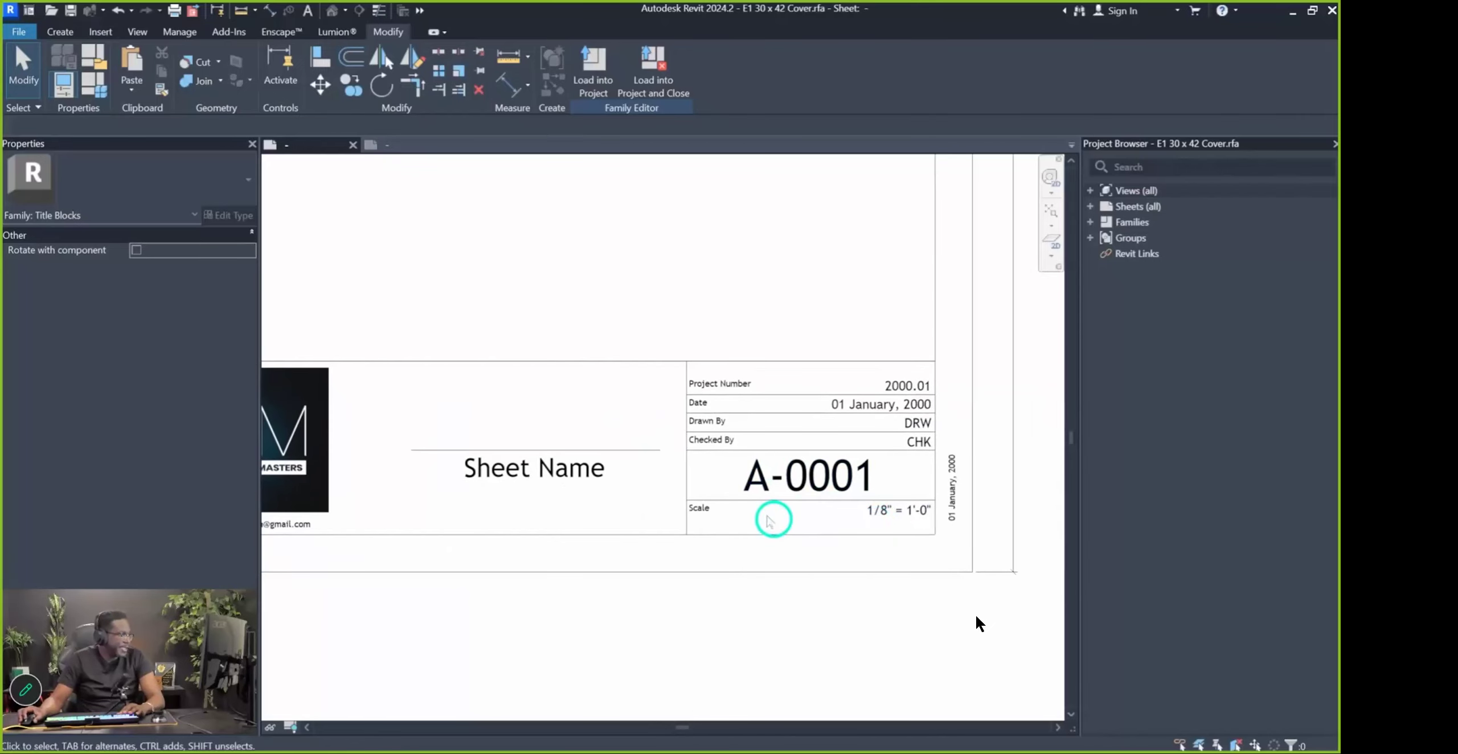
pyautogui.scroll(-5, 777, 498)
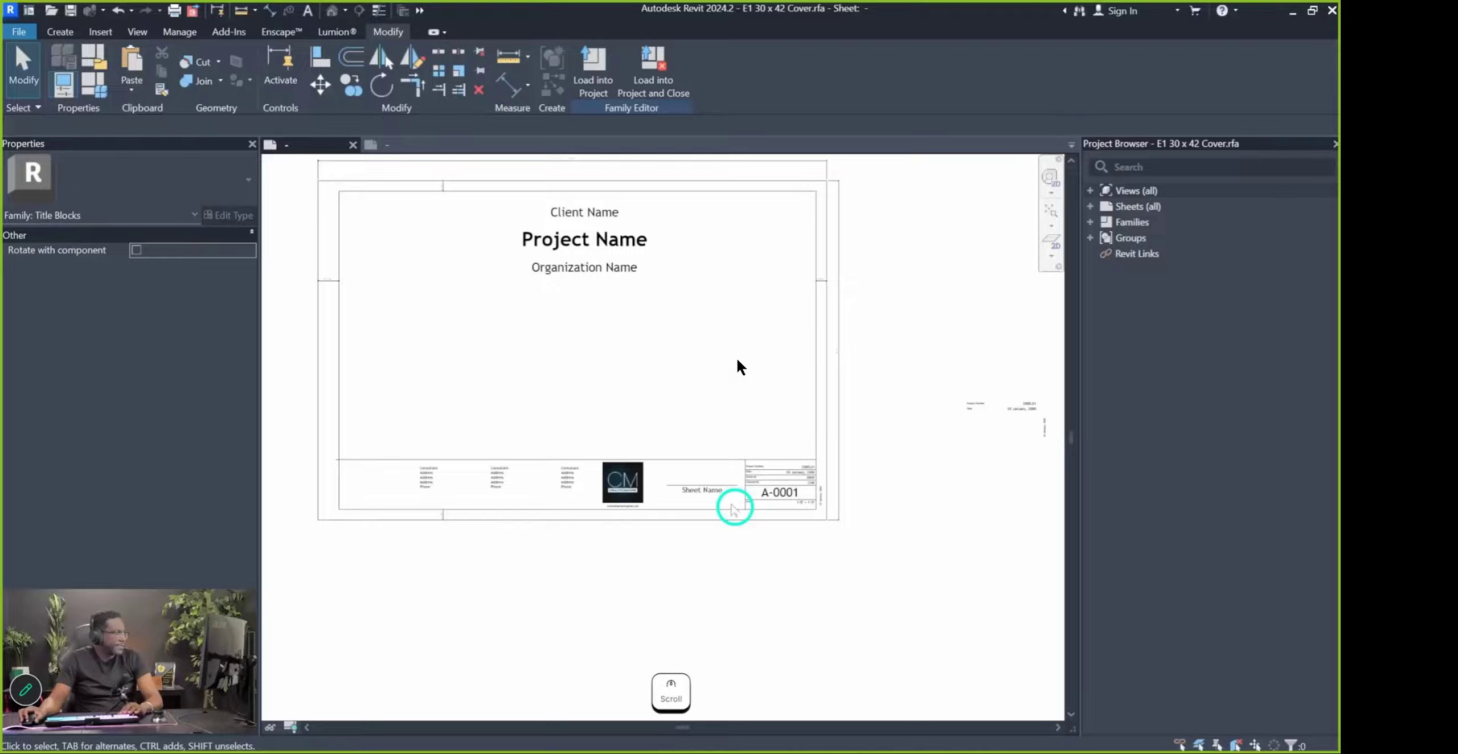
pyautogui.press('space')
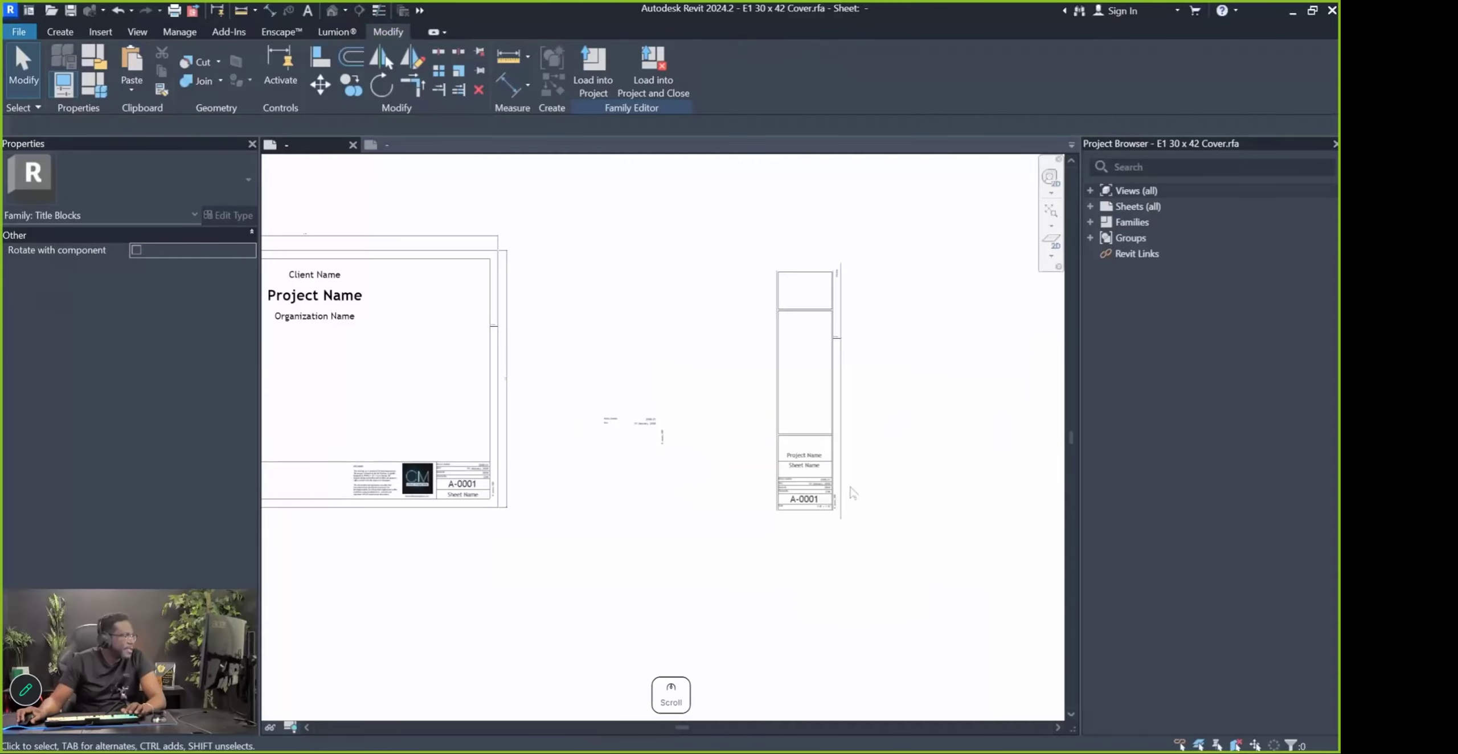
# Select and inspect title-block elements, including the bottom strip's horizontal line
pyautogui.scroll(-1, 850, 290)
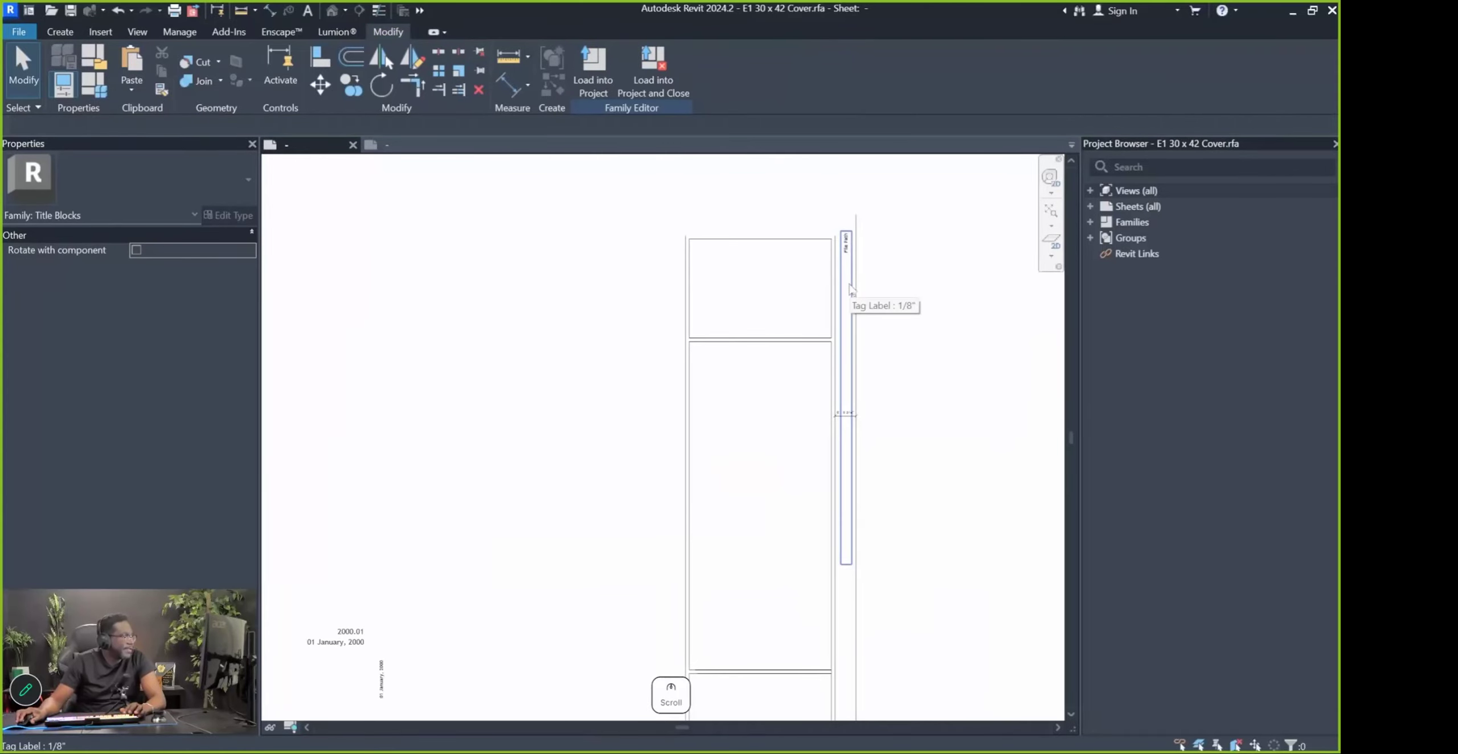
pyautogui.scroll(-5, 850, 289)
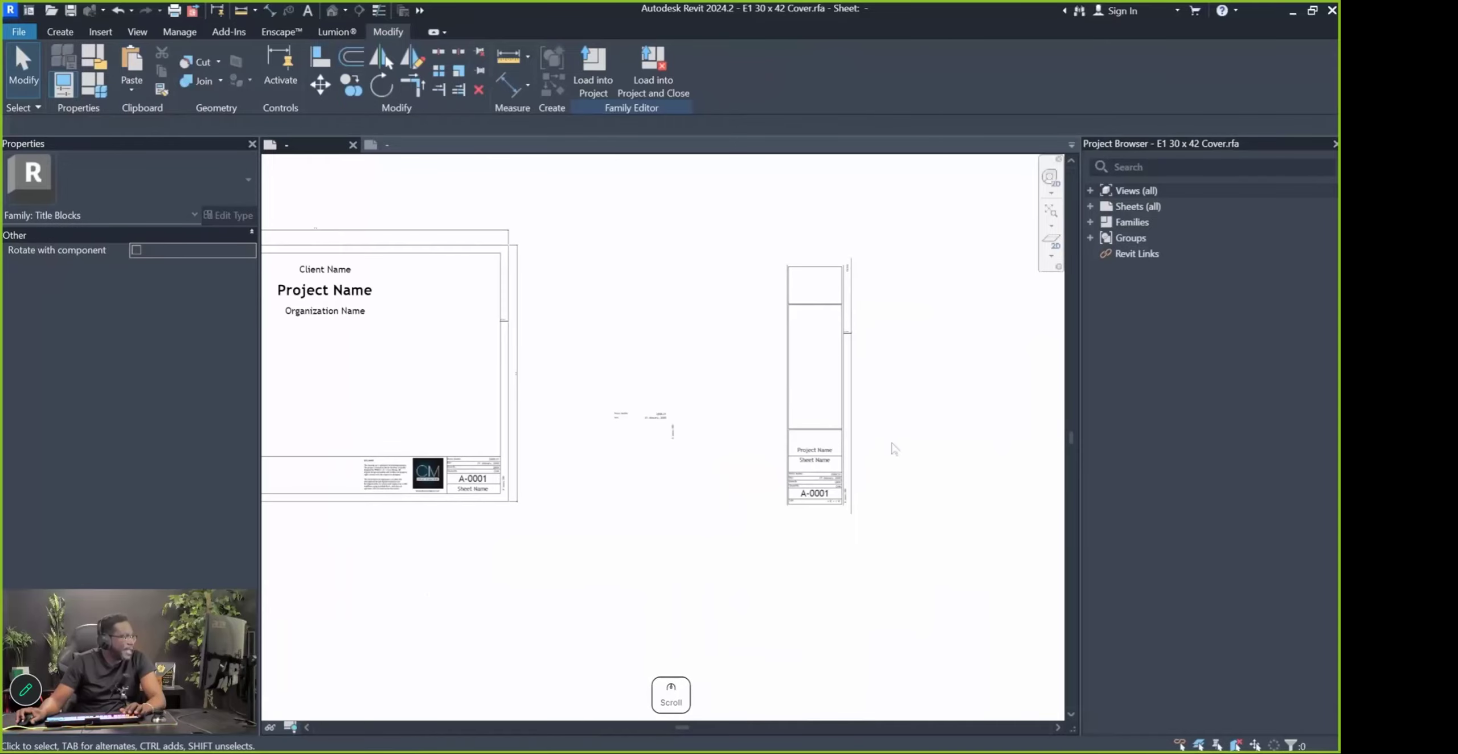
pyautogui.scroll(2, 775, 428)
pyautogui.scroll(4, 492, 425)
pyautogui.scroll(-5, 492, 424)
pyautogui.scroll(5, 459, 553)
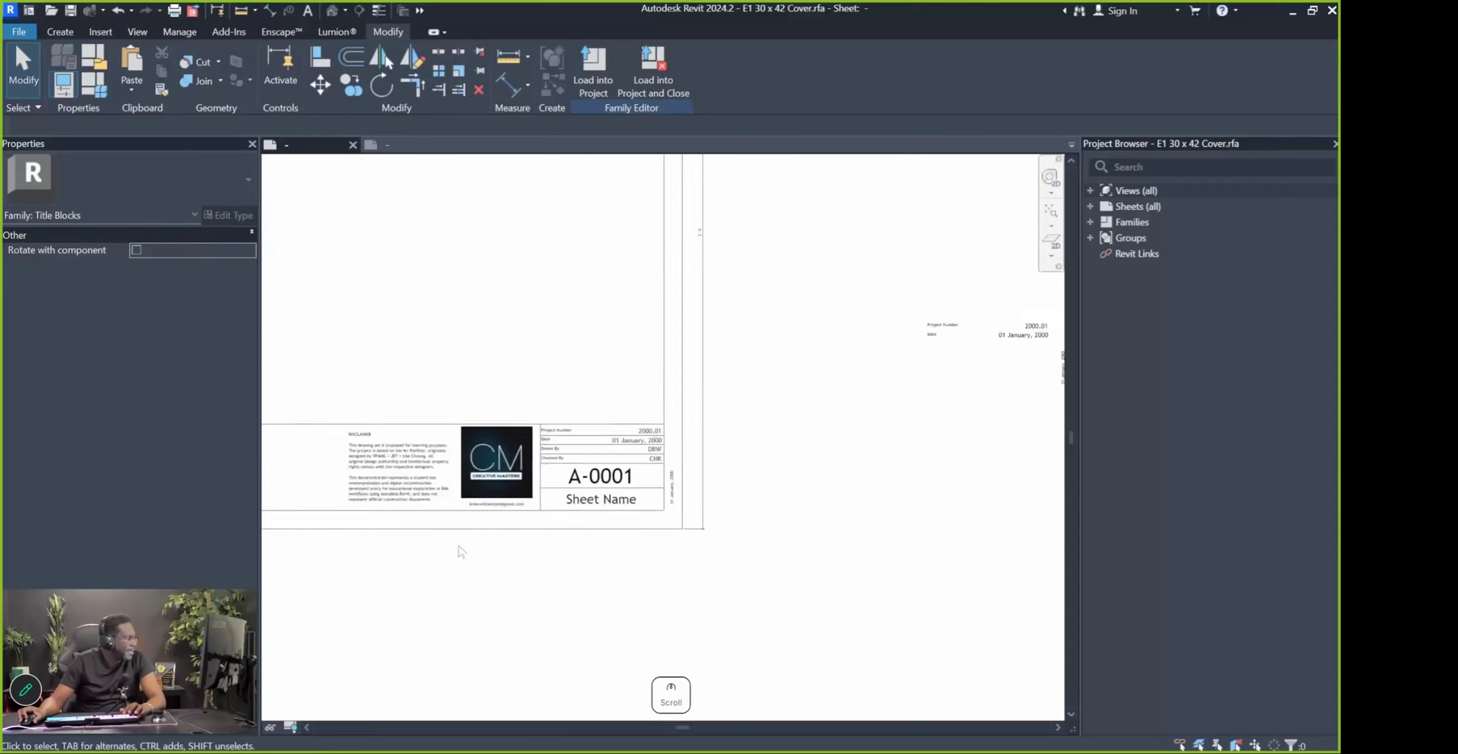
pyautogui.scroll(2, 580, 420)
pyautogui.scroll(-5, 580, 420)
pyautogui.moveTo(899, 508); pyautogui.dragTo(655, 192)
pyautogui.moveTo(654, 189); pyautogui.dragTo(635, 189)
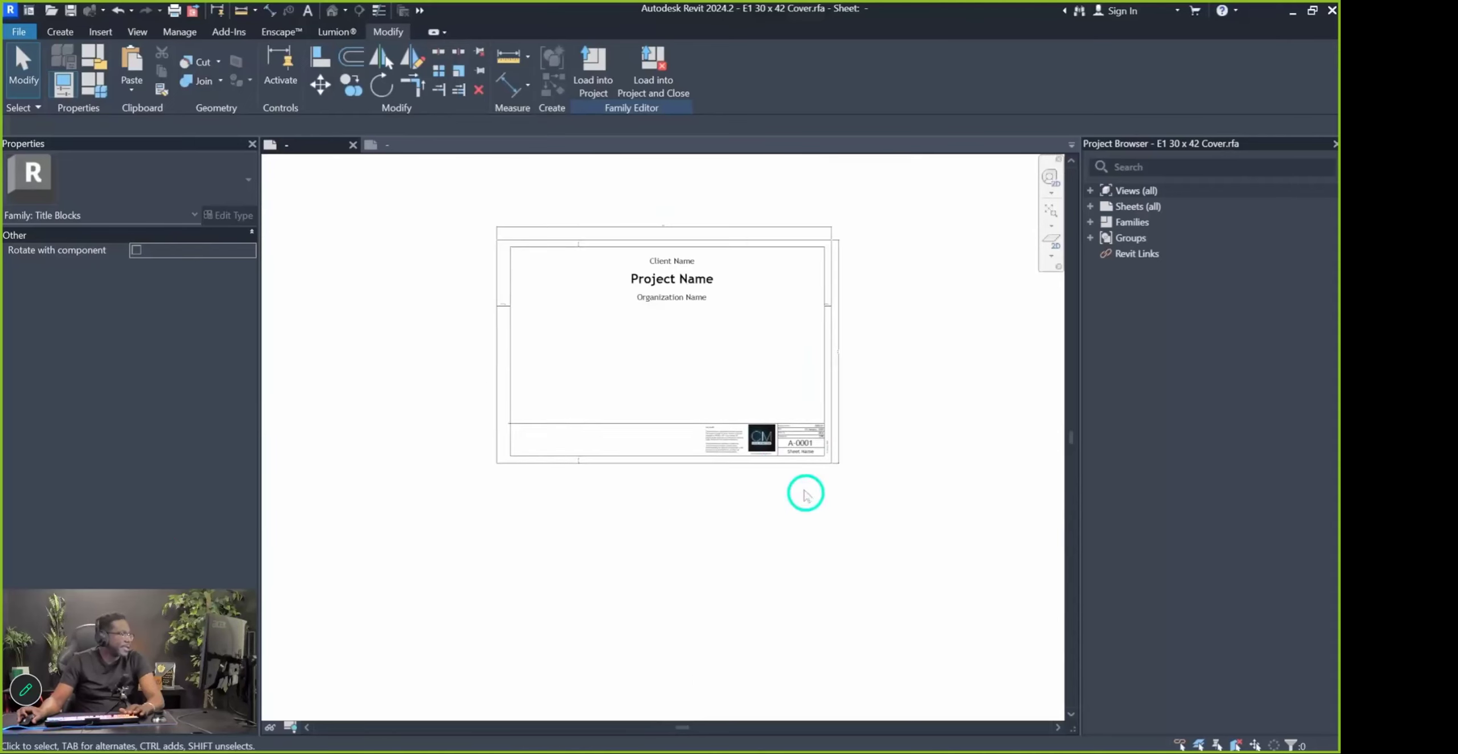
pyautogui.scroll(4, 692, 426)
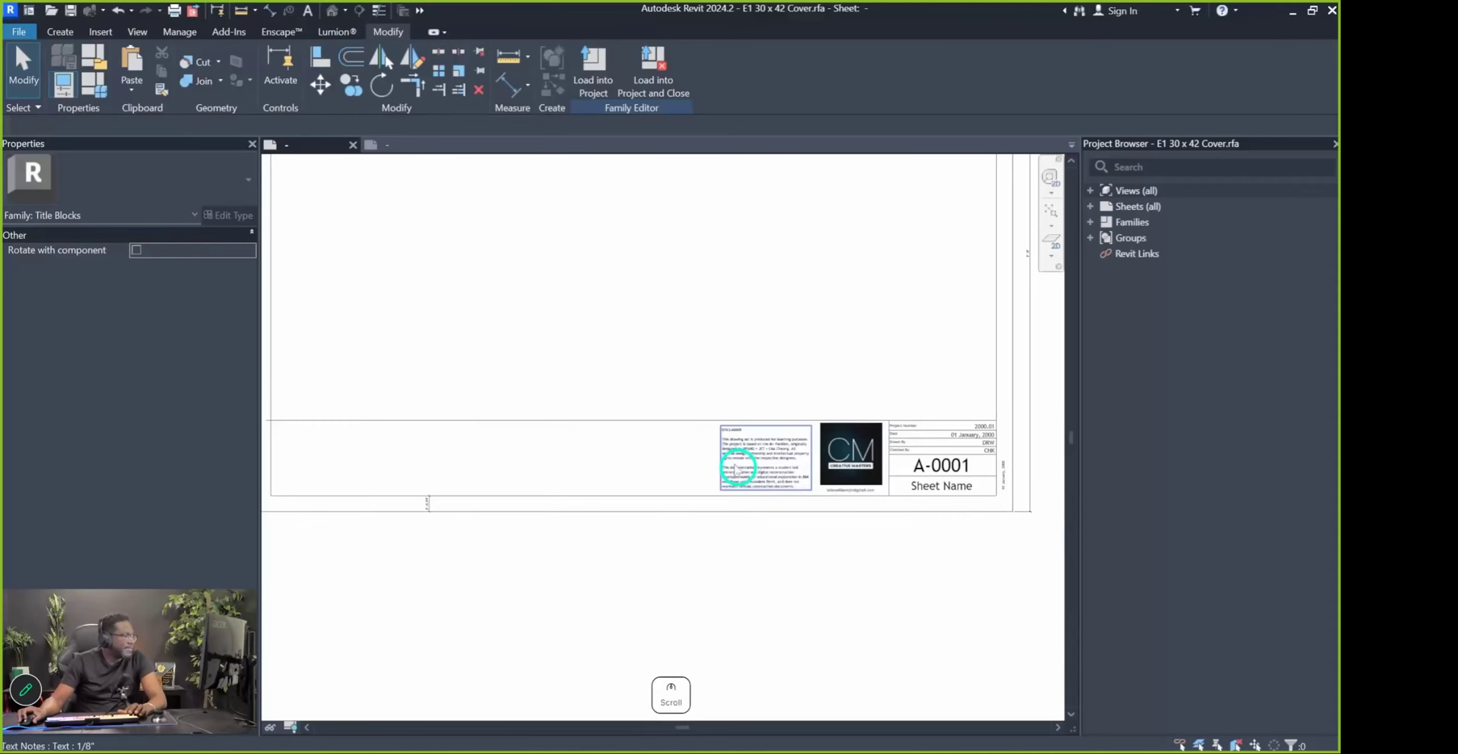
pyautogui.moveTo(824, 466); pyautogui.dragTo(719, 459, button='middle')
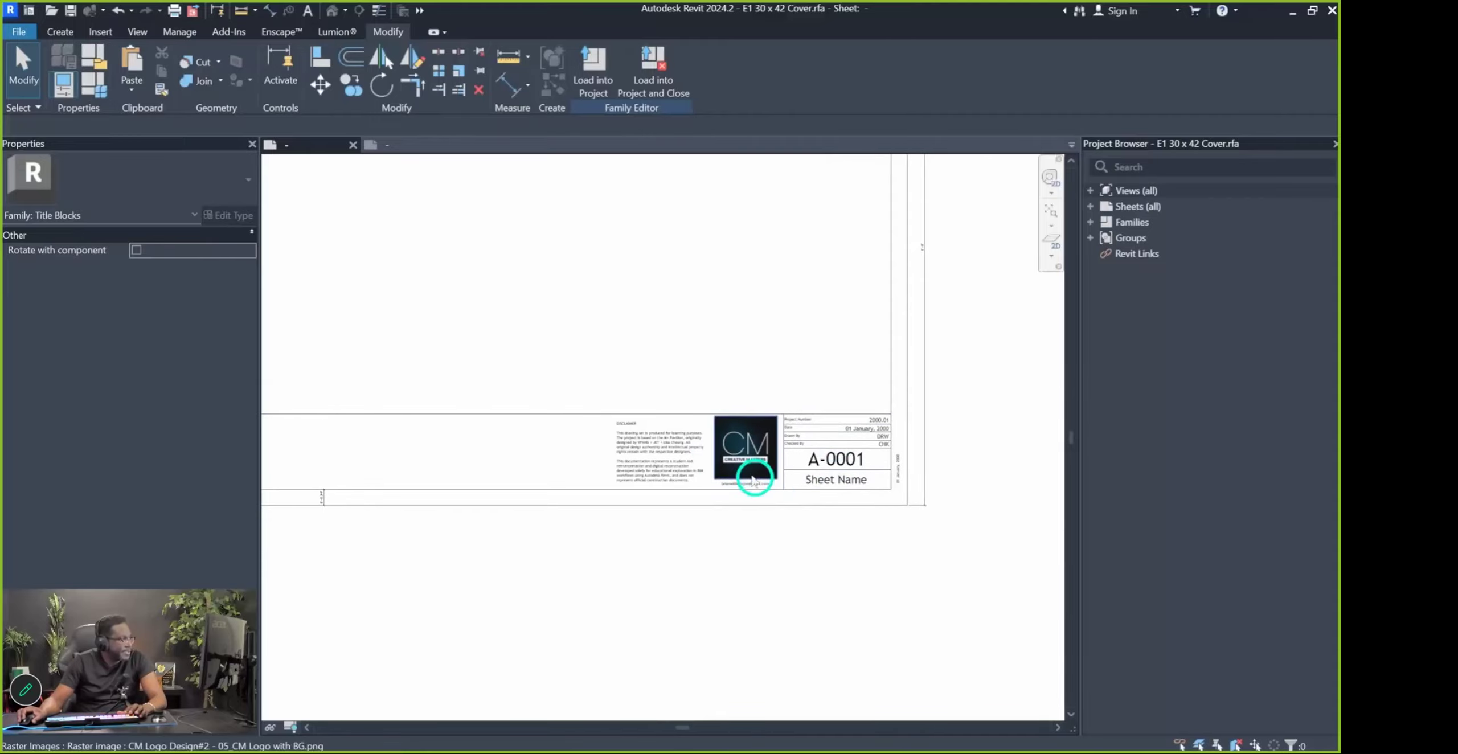
pyautogui.scroll(-3, 850, 485)
pyautogui.scroll(4, 548, 486)
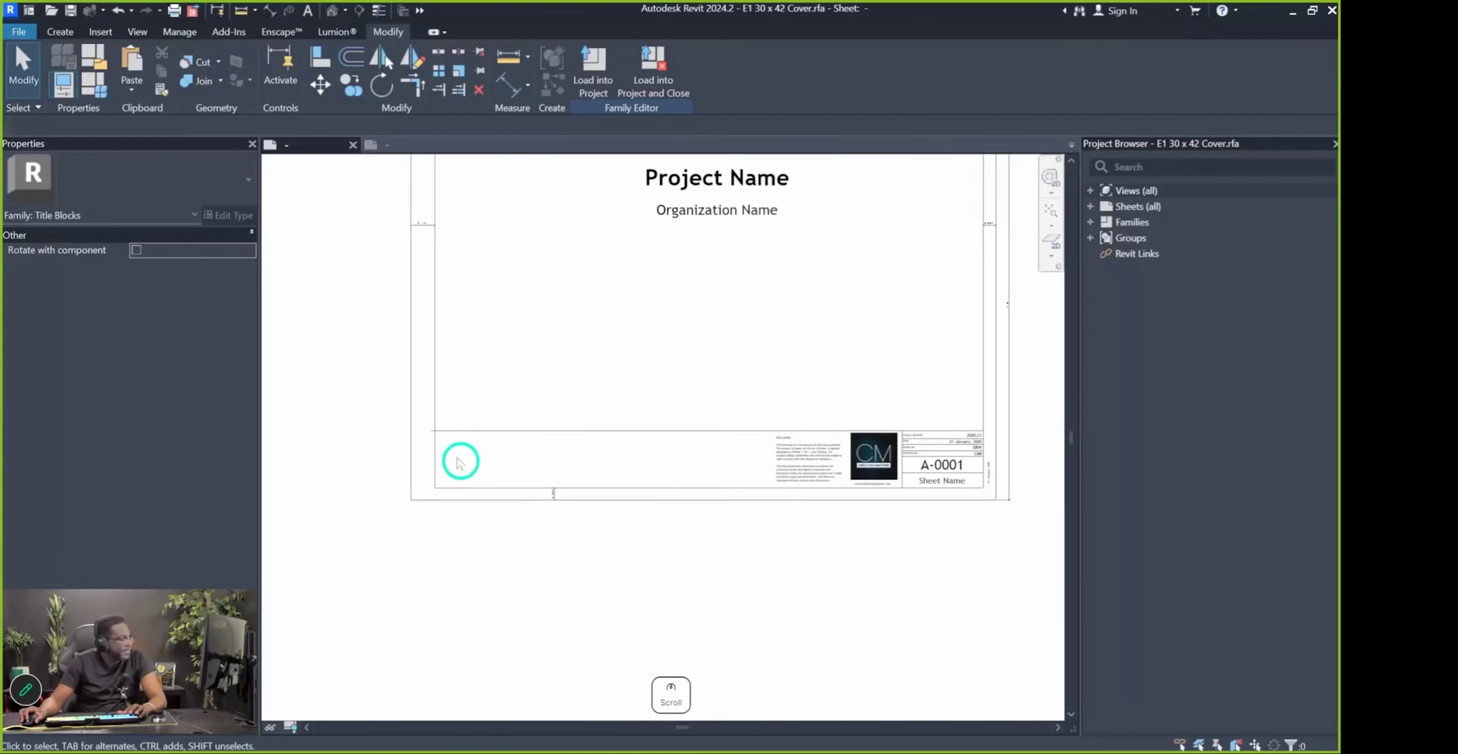
pyautogui.click(459, 427)
pyautogui.scroll(2, 403, 433)
pyautogui.click(406, 426)
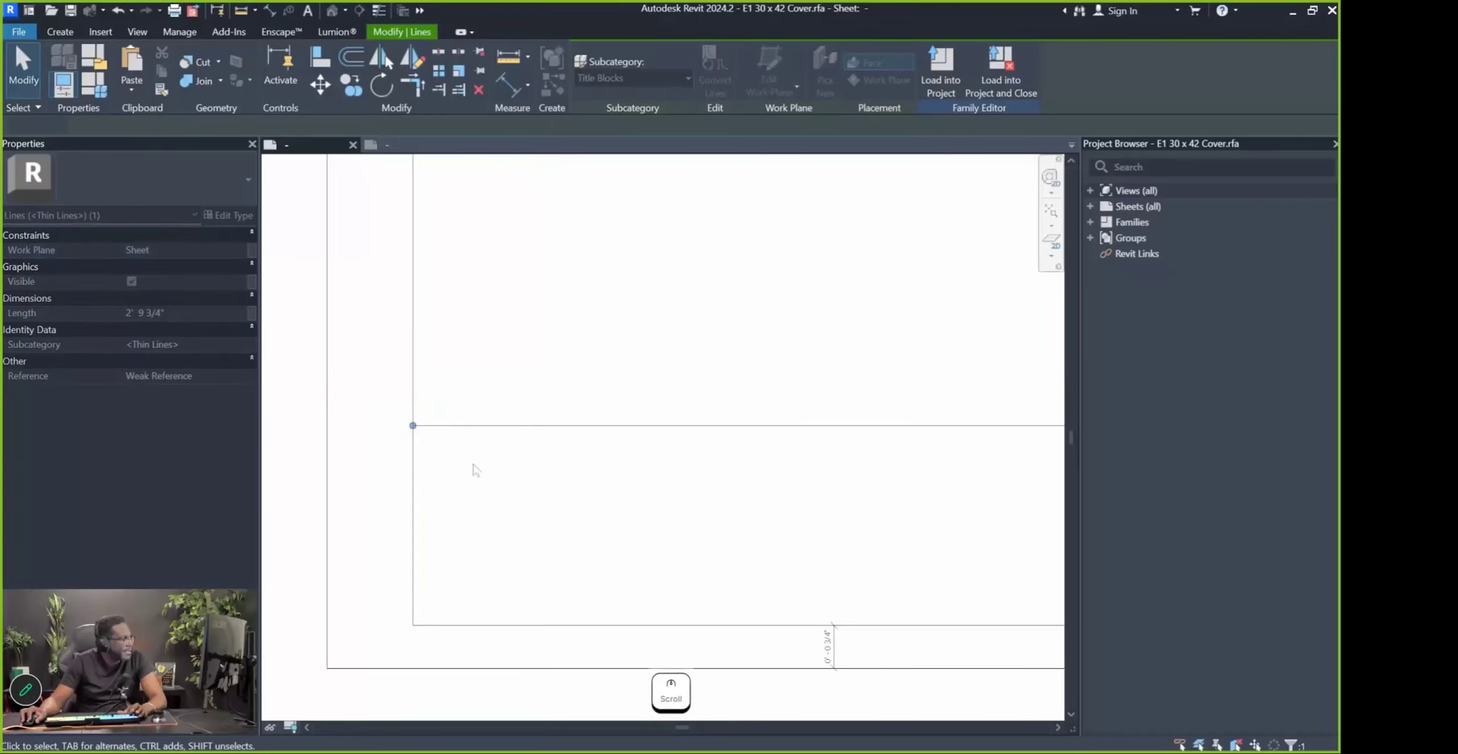
# Select the vertical line left of the A-0001 table and abandon a copy attempt
pyautogui.scroll(-5, 473, 462)
pyautogui.scroll(3, 501, 456)
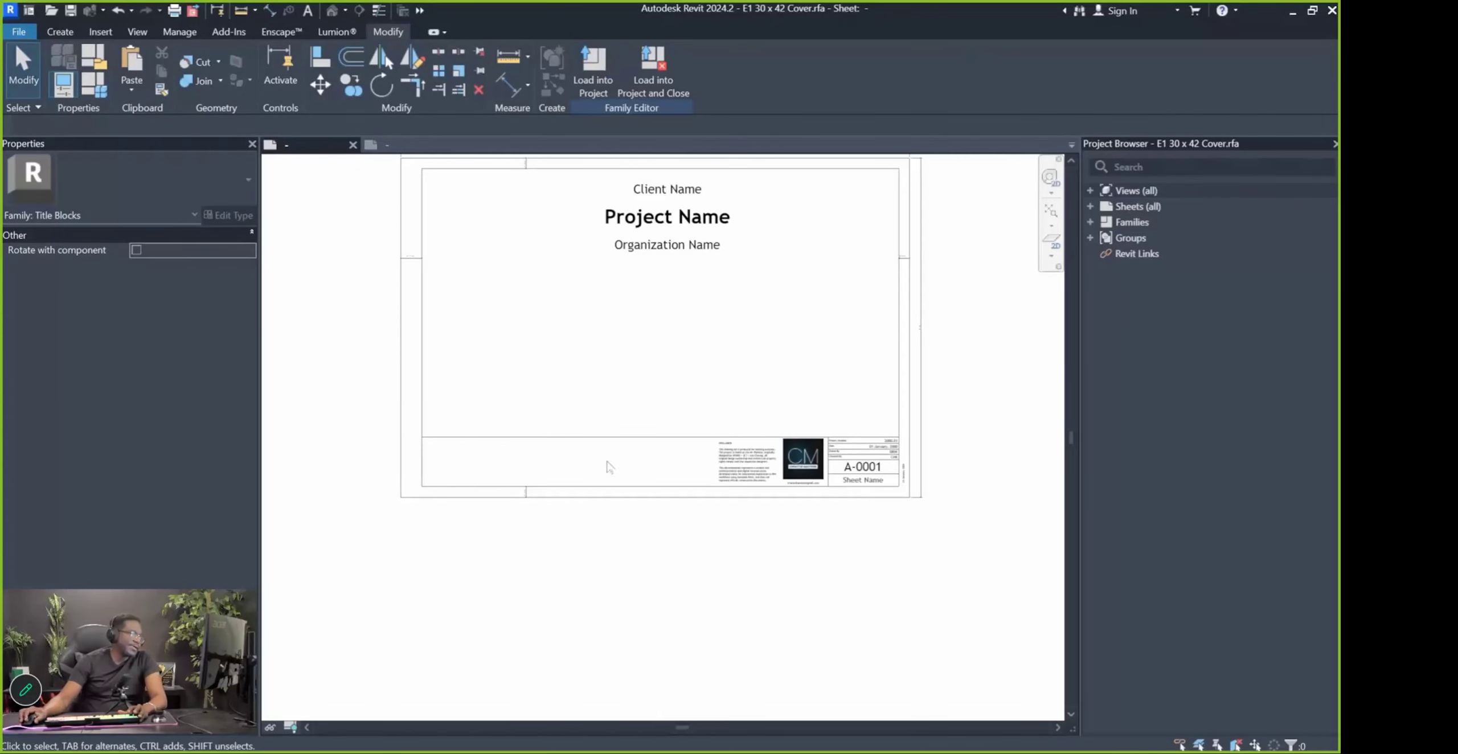
pyautogui.scroll(3, 843, 466)
pyautogui.click(875, 466)
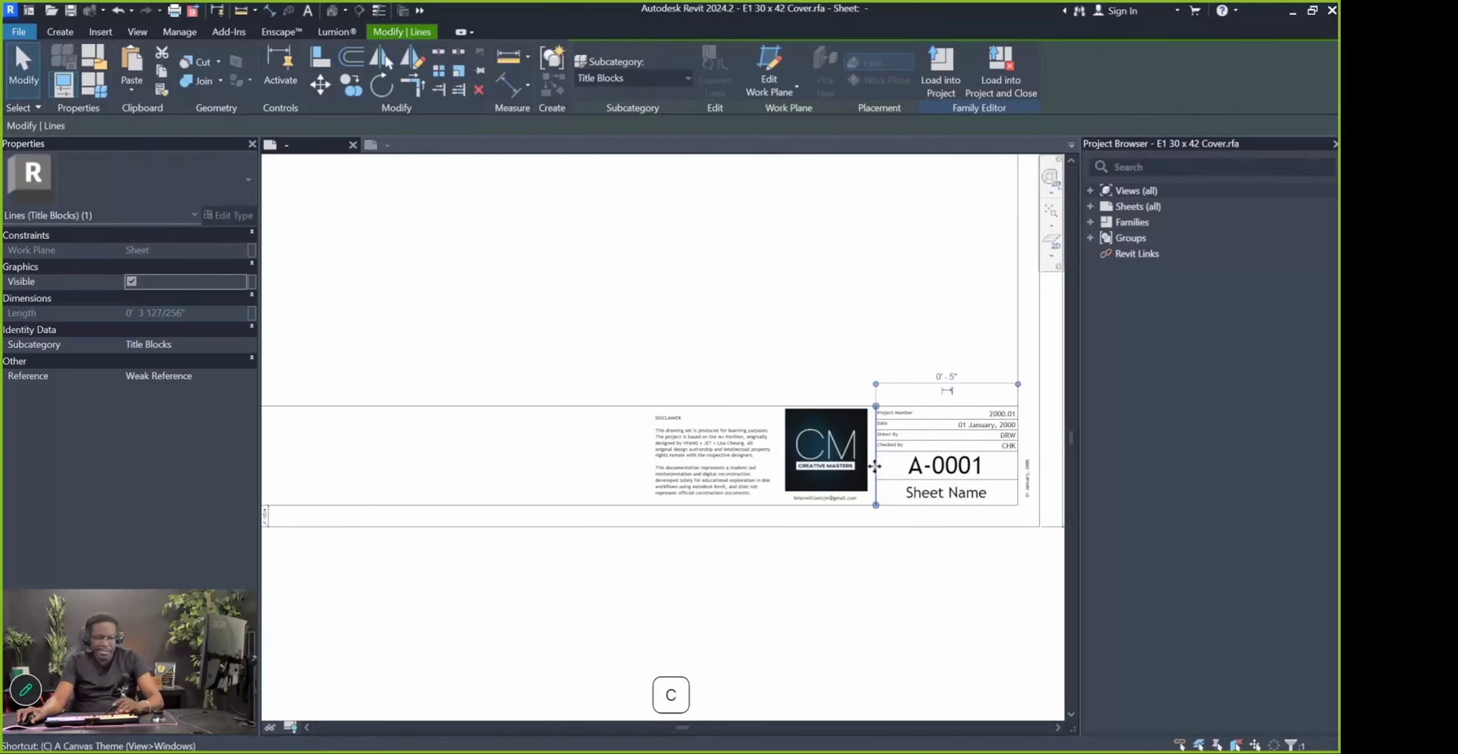
pyautogui.press('o')
pyautogui.scroll(2, 877, 433)
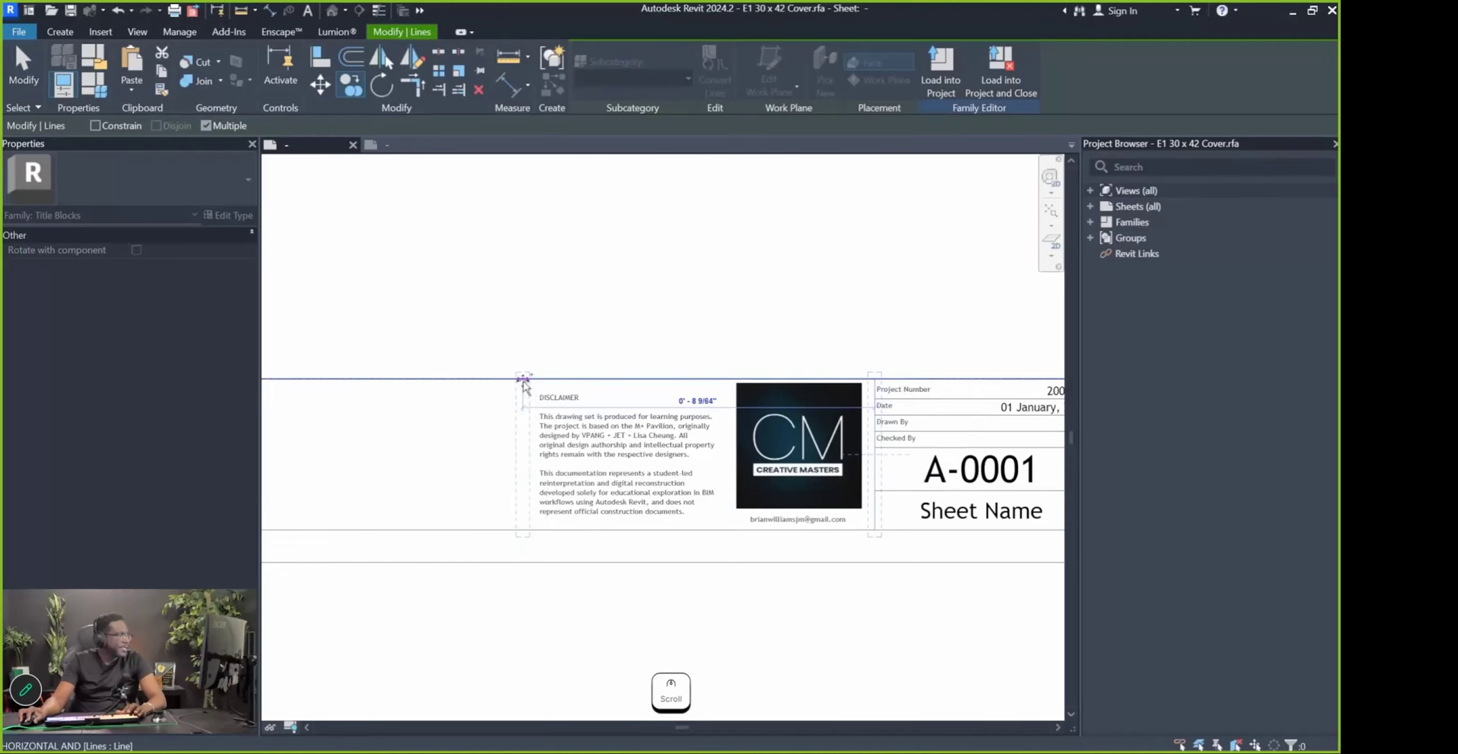
pyautogui.scroll(-3, 564, 458)
pyautogui.press('Escape')
pyautogui.press('Escape')
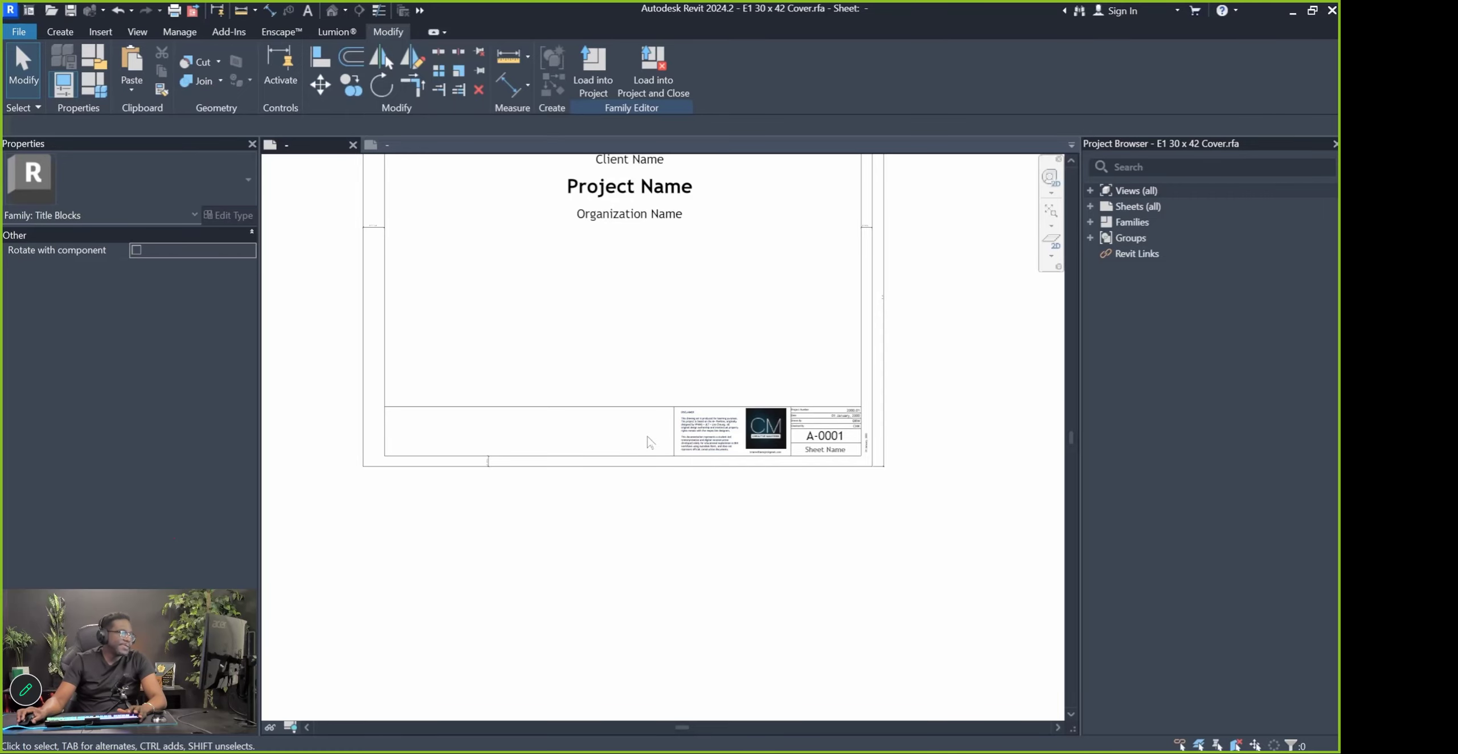
# Nudge the disclaimer text note slightly to the left
pyautogui.scroll(2, 720, 449)
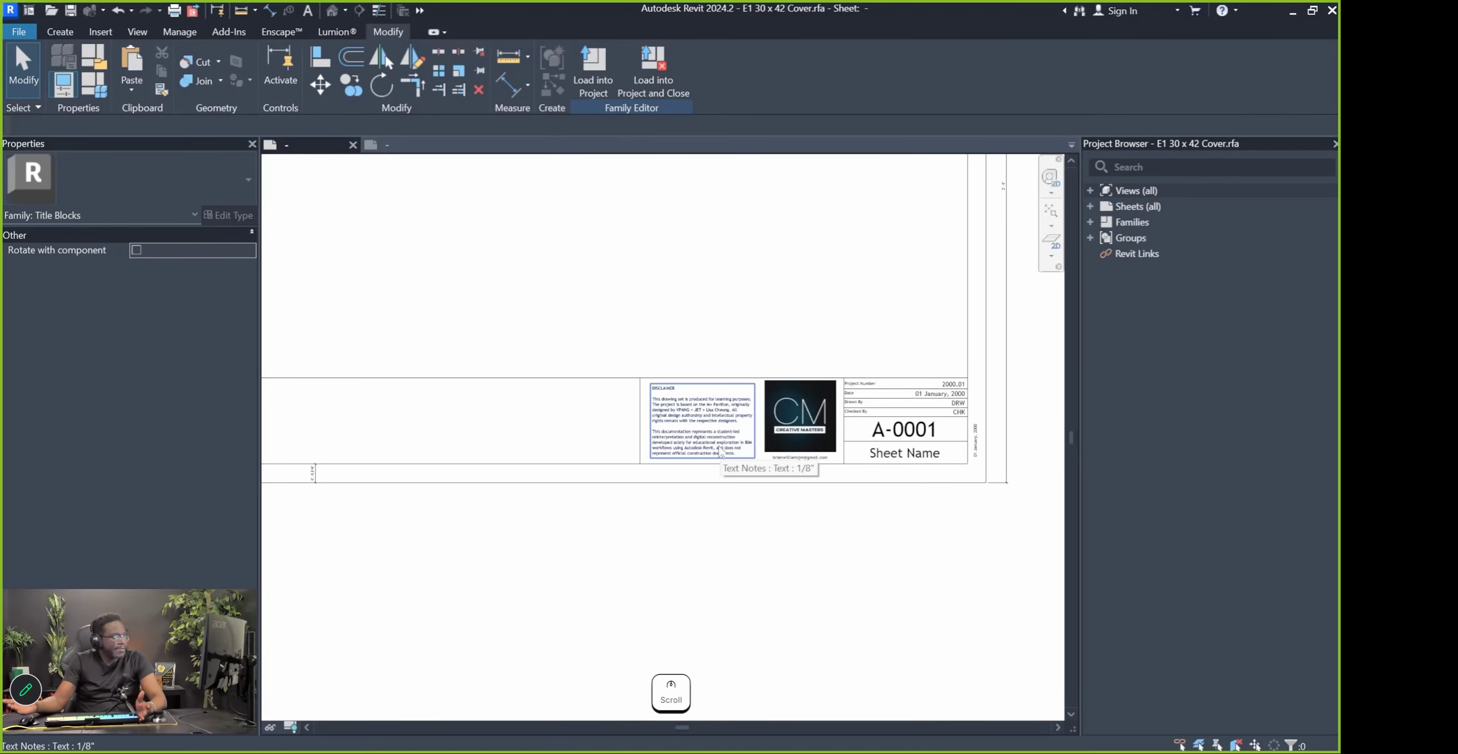
pyautogui.scroll(1, 722, 431)
pyautogui.click(721, 415)
pyautogui.press('Left')
pyautogui.press('Left')
pyautogui.press('Left')
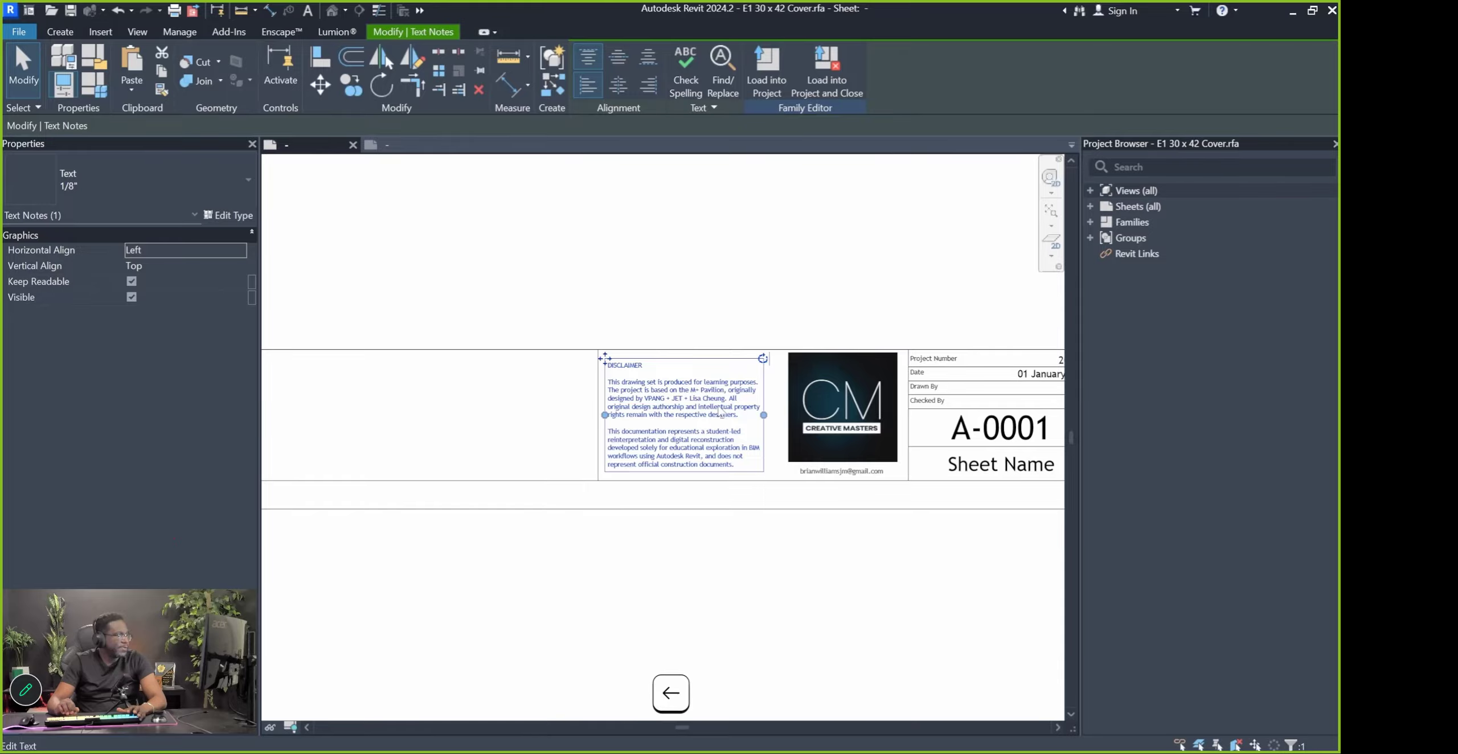
pyautogui.click(697, 527)
pyautogui.scroll(-1, 655, 527)
pyautogui.scroll(2, 604, 444)
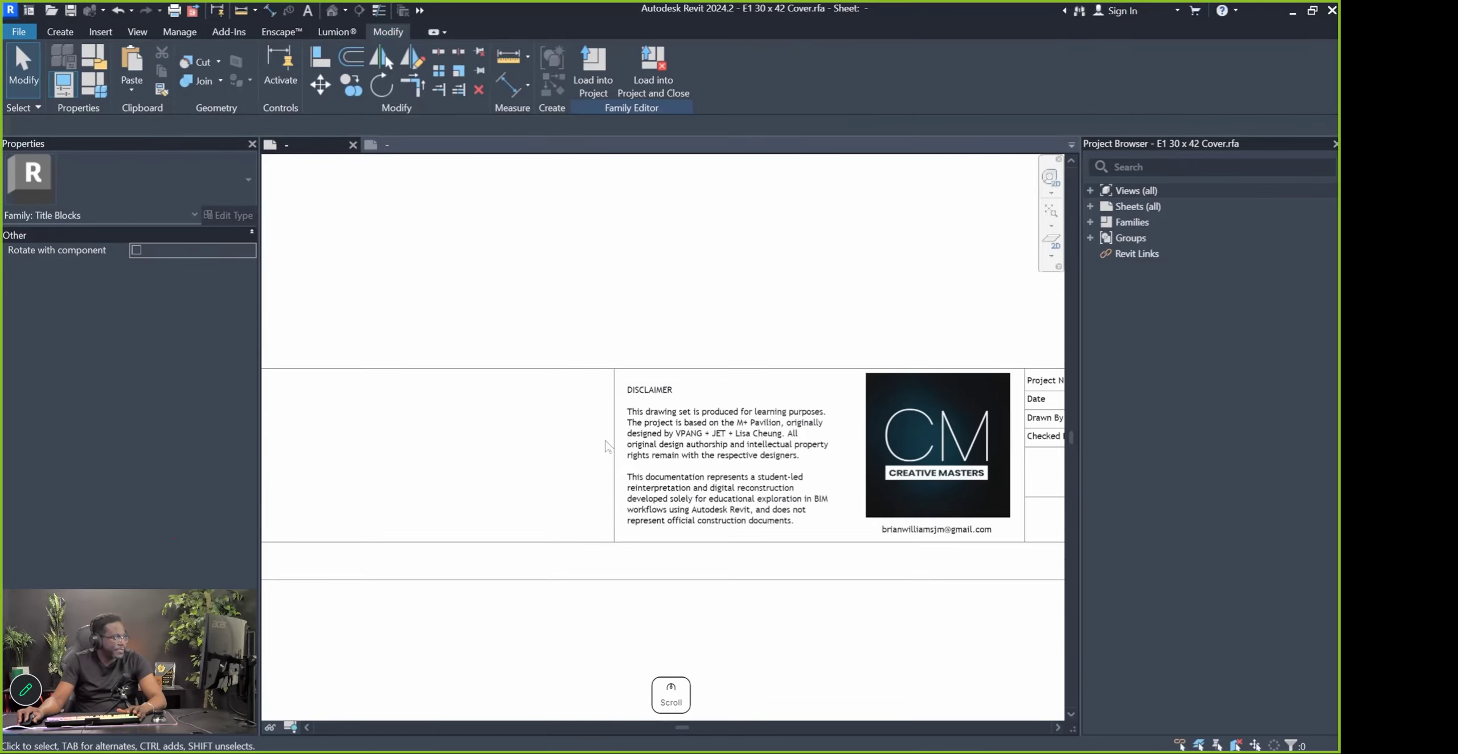
# Copy a title-block vertical line from its top end to between the disclaimer and logo
pyautogui.click(615, 447)
pyautogui.press('v')
pyautogui.press('Escape')
pyautogui.press('o')
pyautogui.click(614, 369)
pyautogui.click(845, 376)
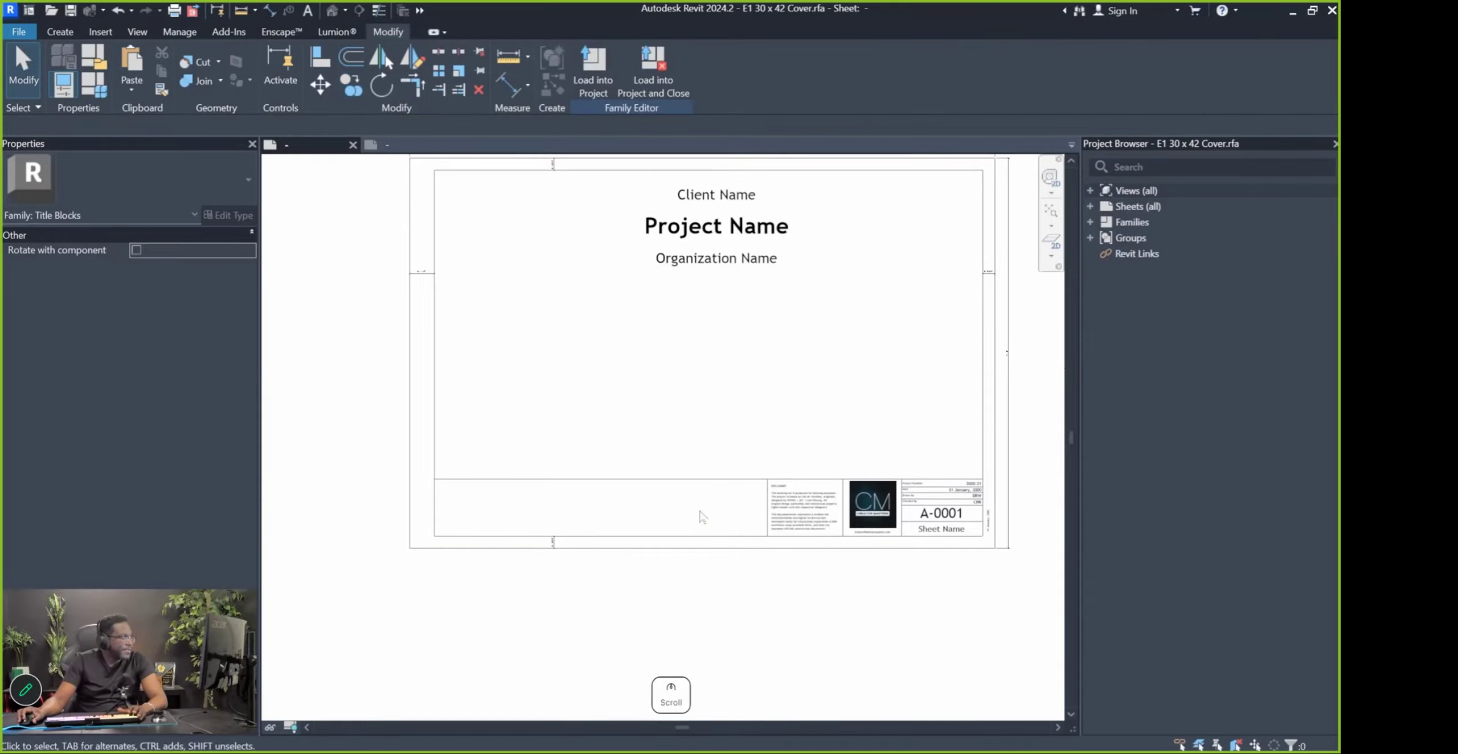
# Check the Client Name, Project Name and Organization Name labels on the cover
pyautogui.scroll(-2, 626, 369)
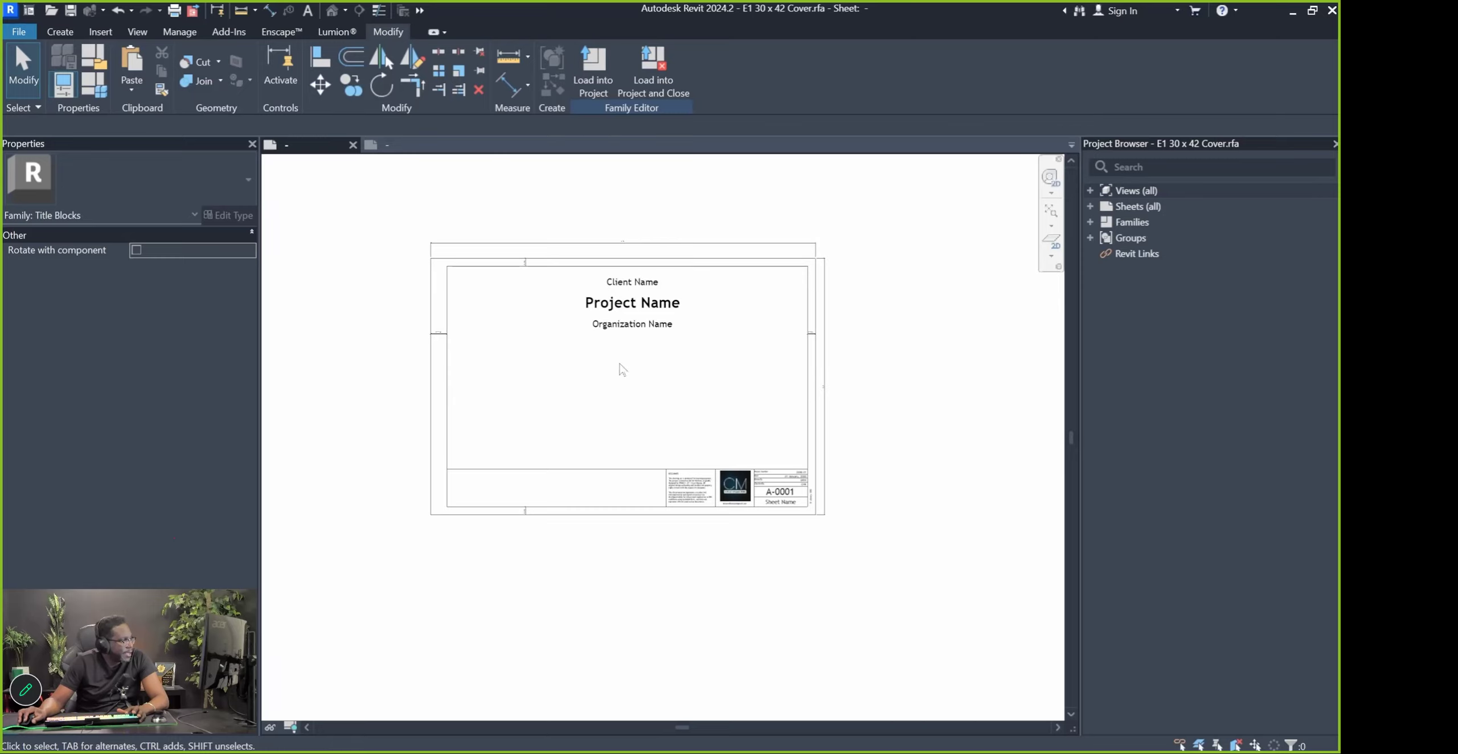
pyautogui.scroll(2, 636, 329)
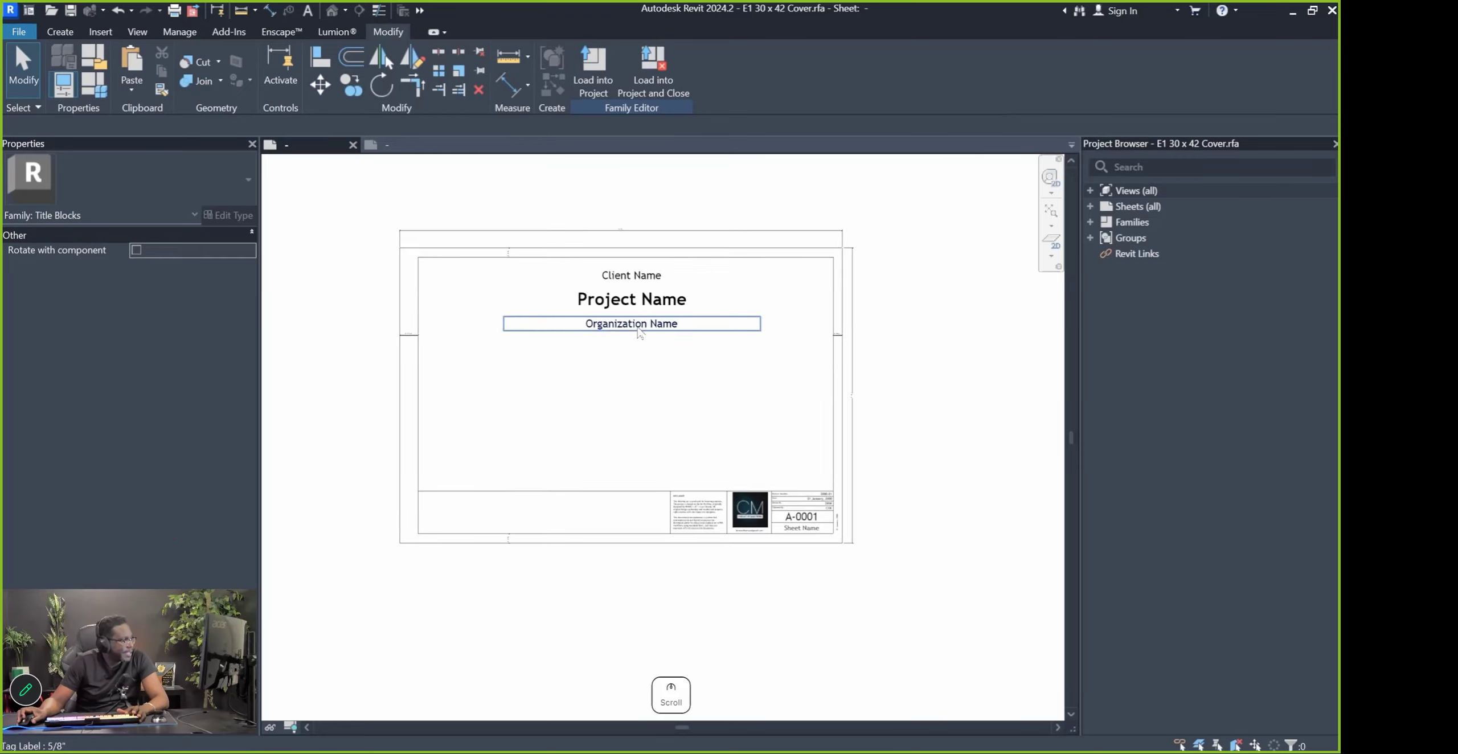
pyautogui.click(625, 268)
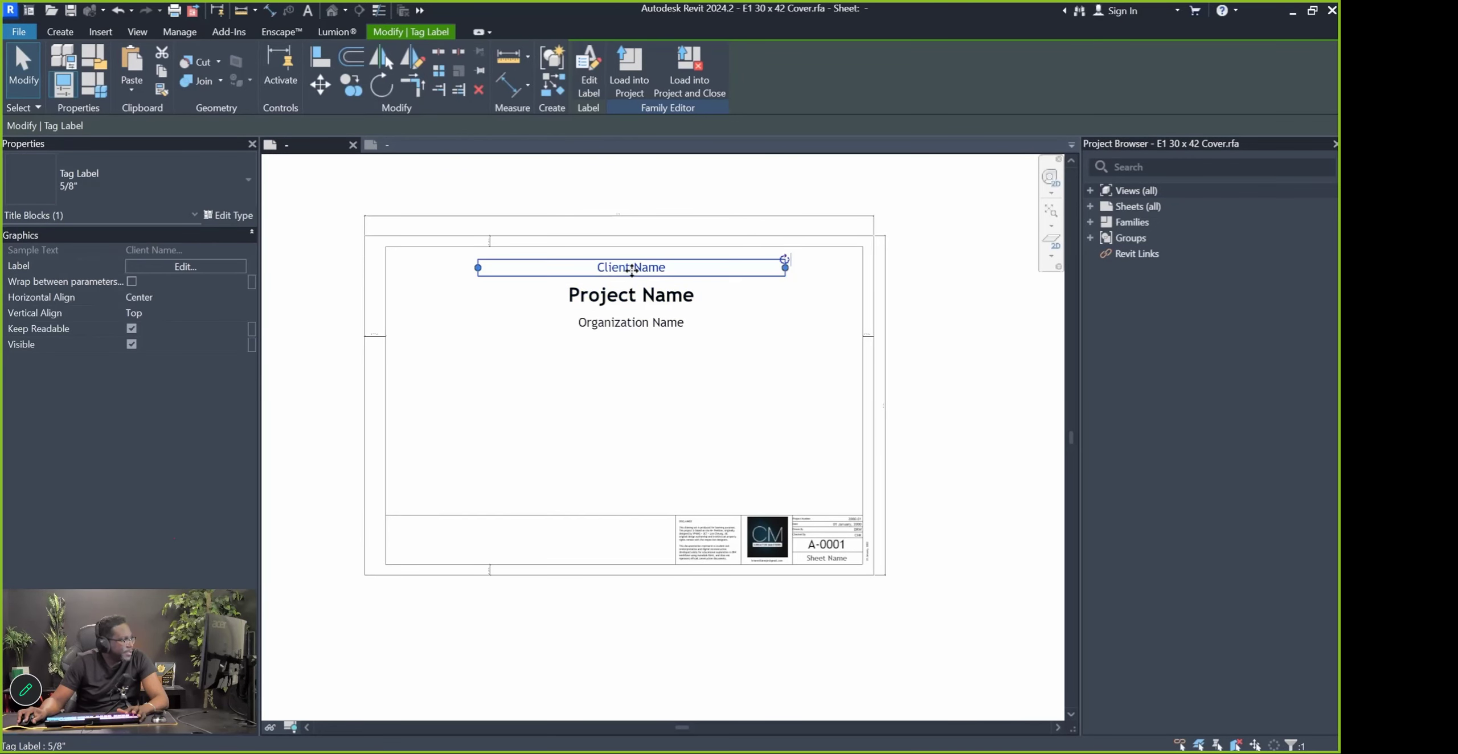
pyautogui.click(632, 299)
pyautogui.click(637, 327)
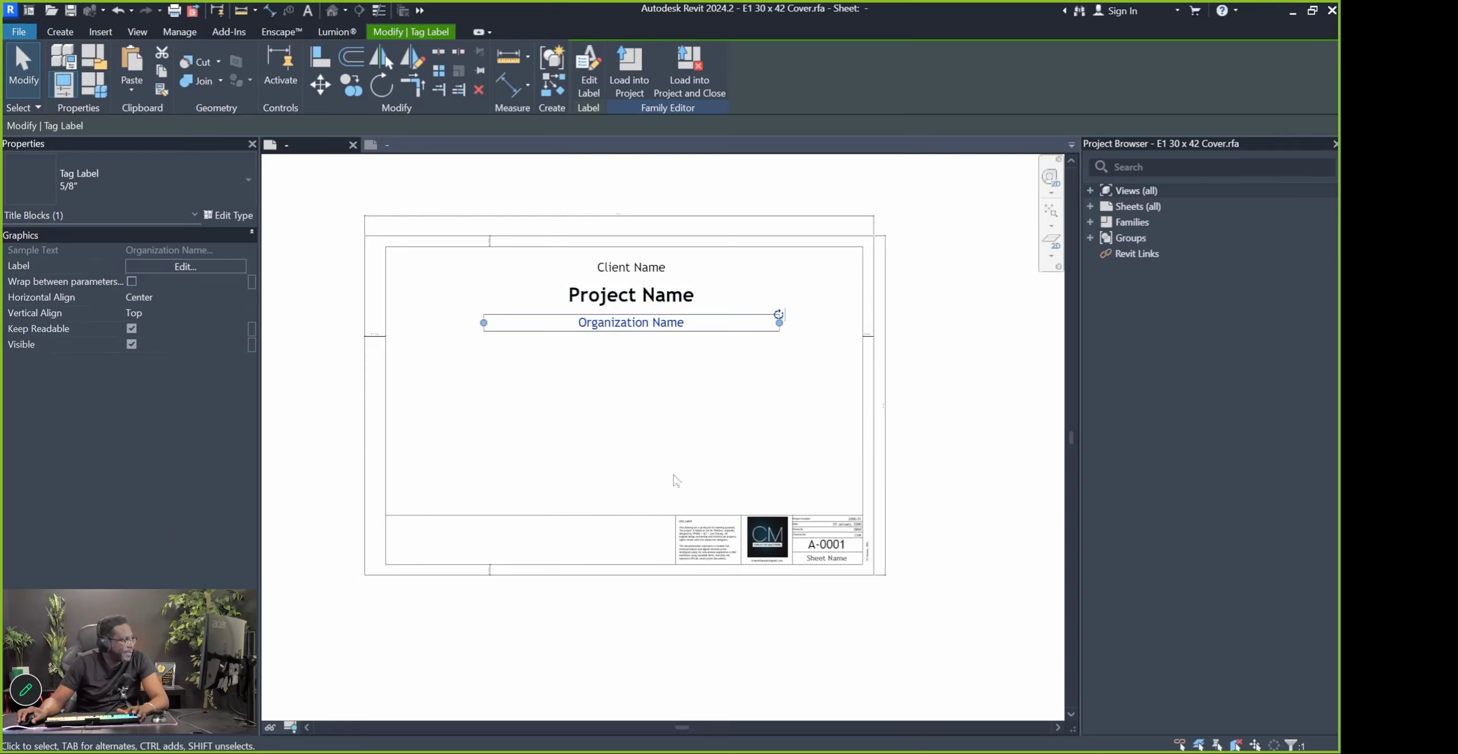
# Select the Drawn By text note and the DRW label in the A-0001 table
pyautogui.scroll(5, 741, 501)
pyautogui.click(748, 516)
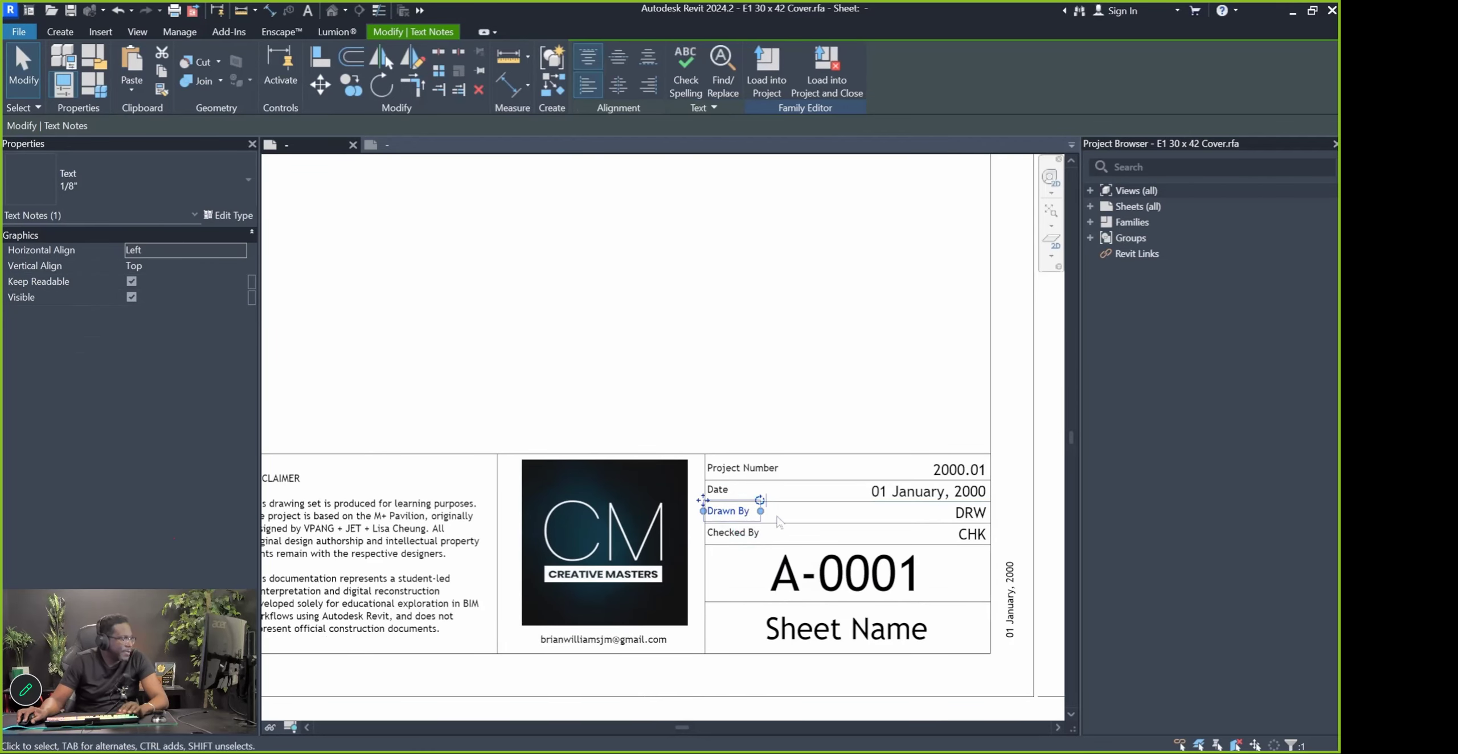
pyautogui.press('Tab')
pyautogui.click(961, 512)
pyautogui.click(755, 516)
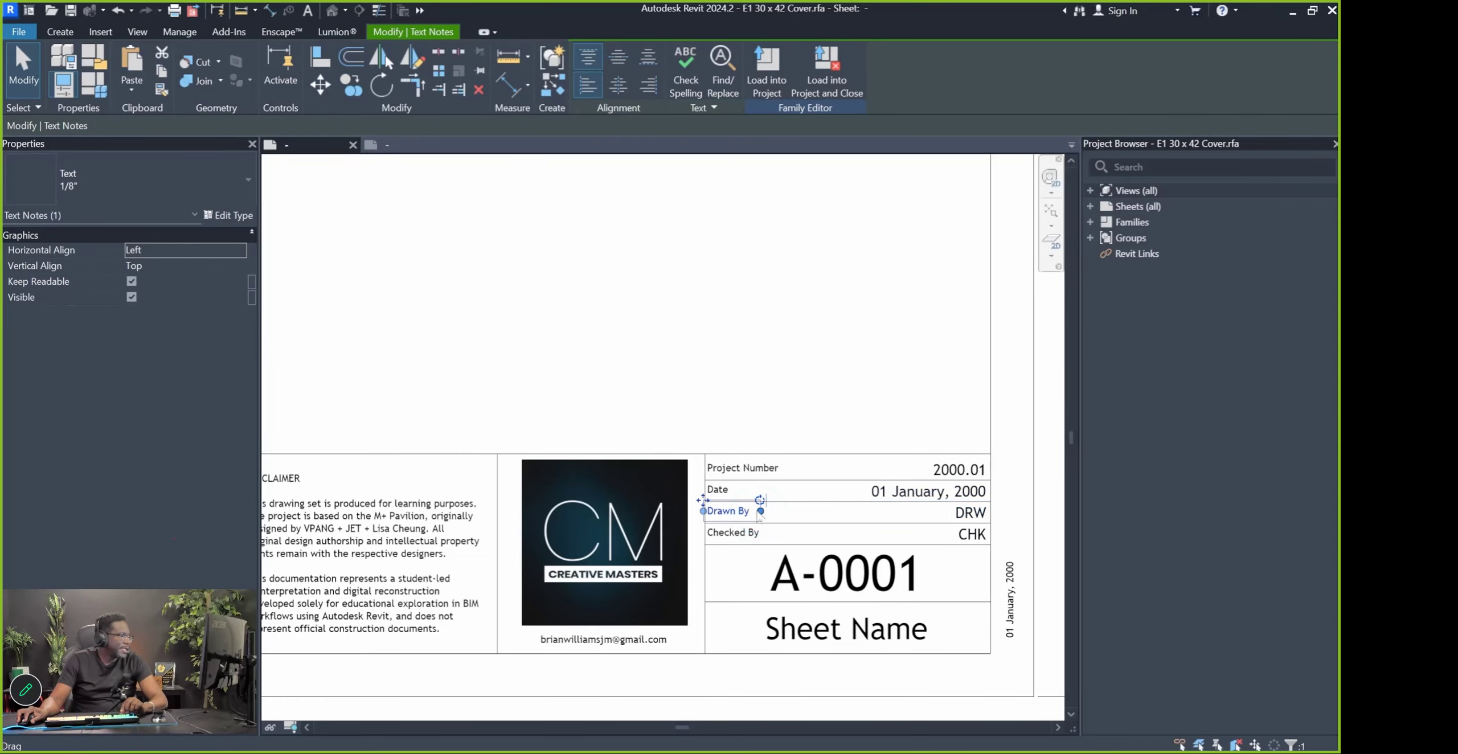
pyautogui.click(967, 513)
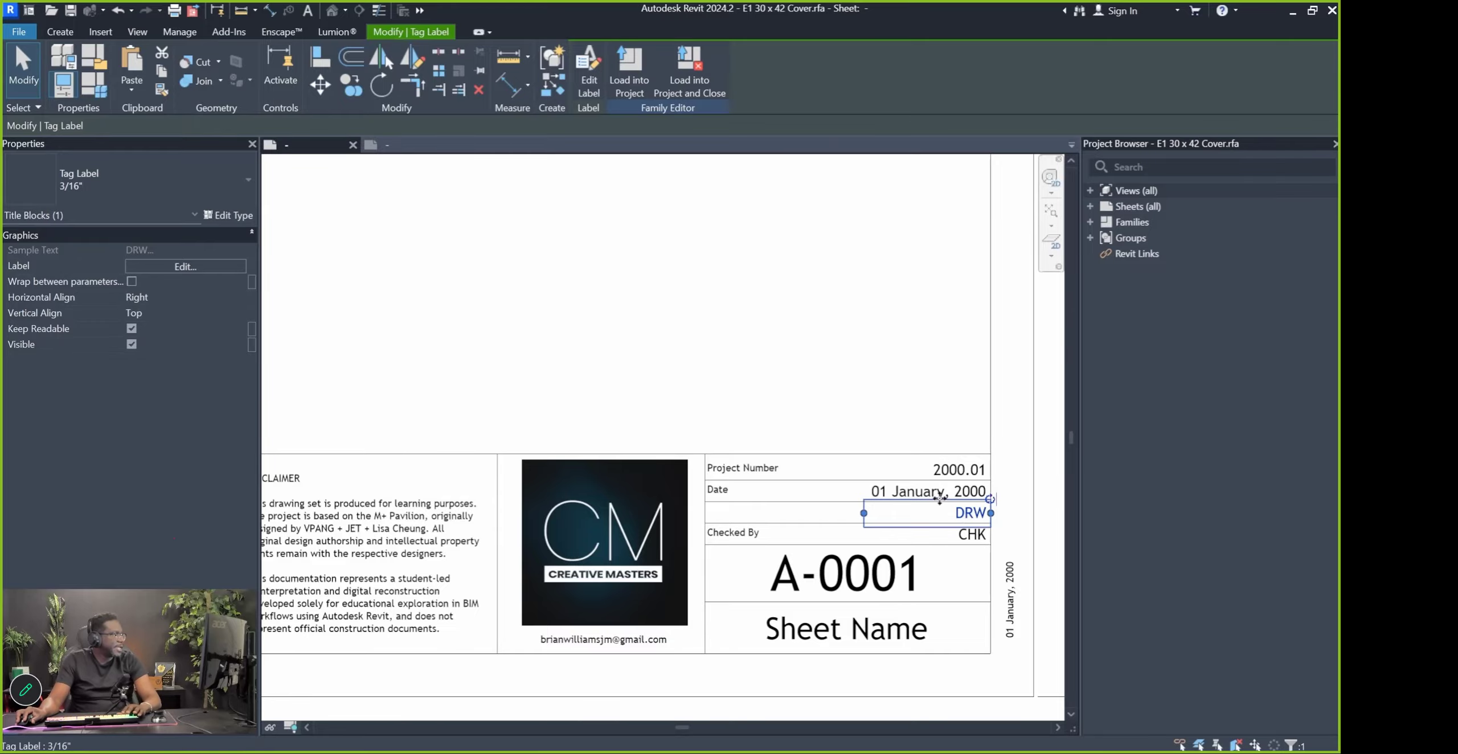
# Open the DRW label's settings, close them unchanged, undo, and reselect DRW
pyautogui.click(589, 85)
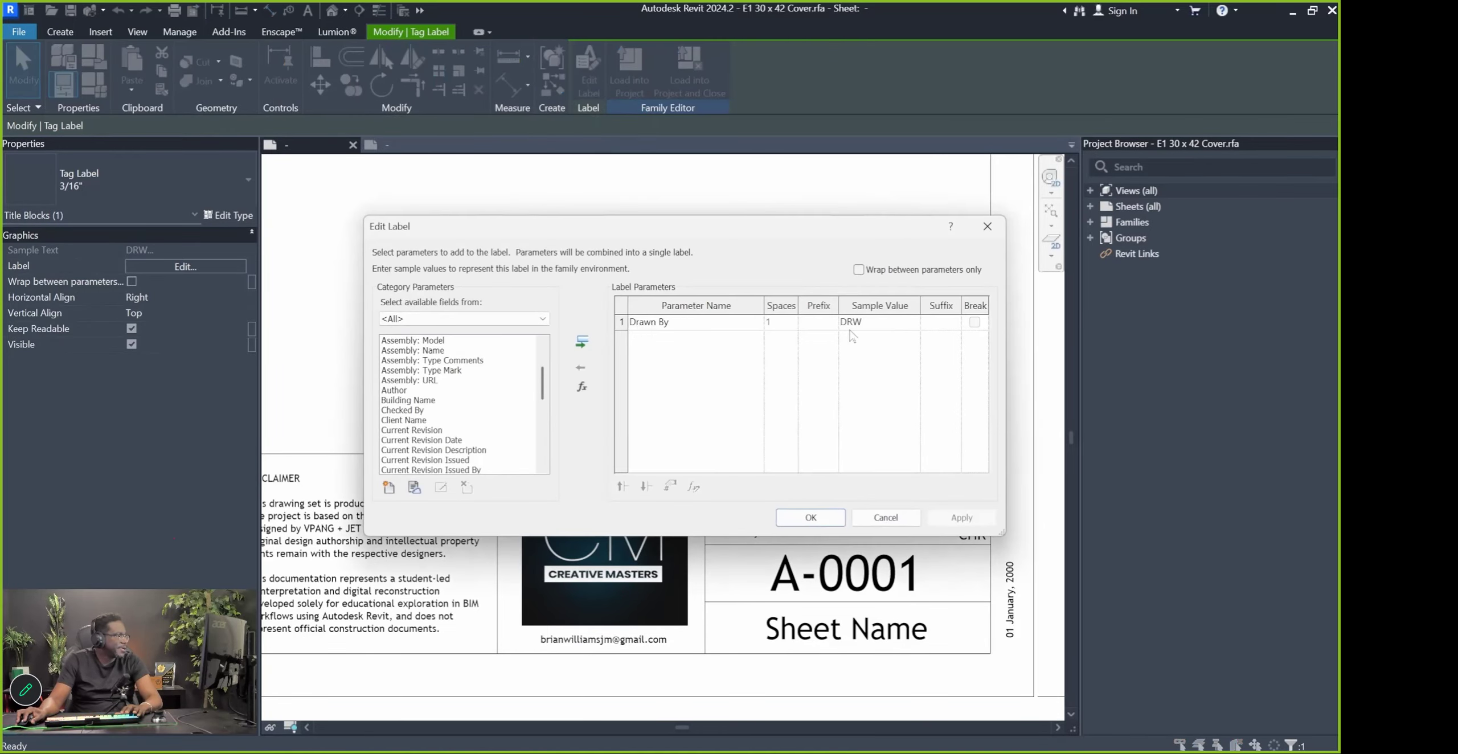
pyautogui.click(886, 517)
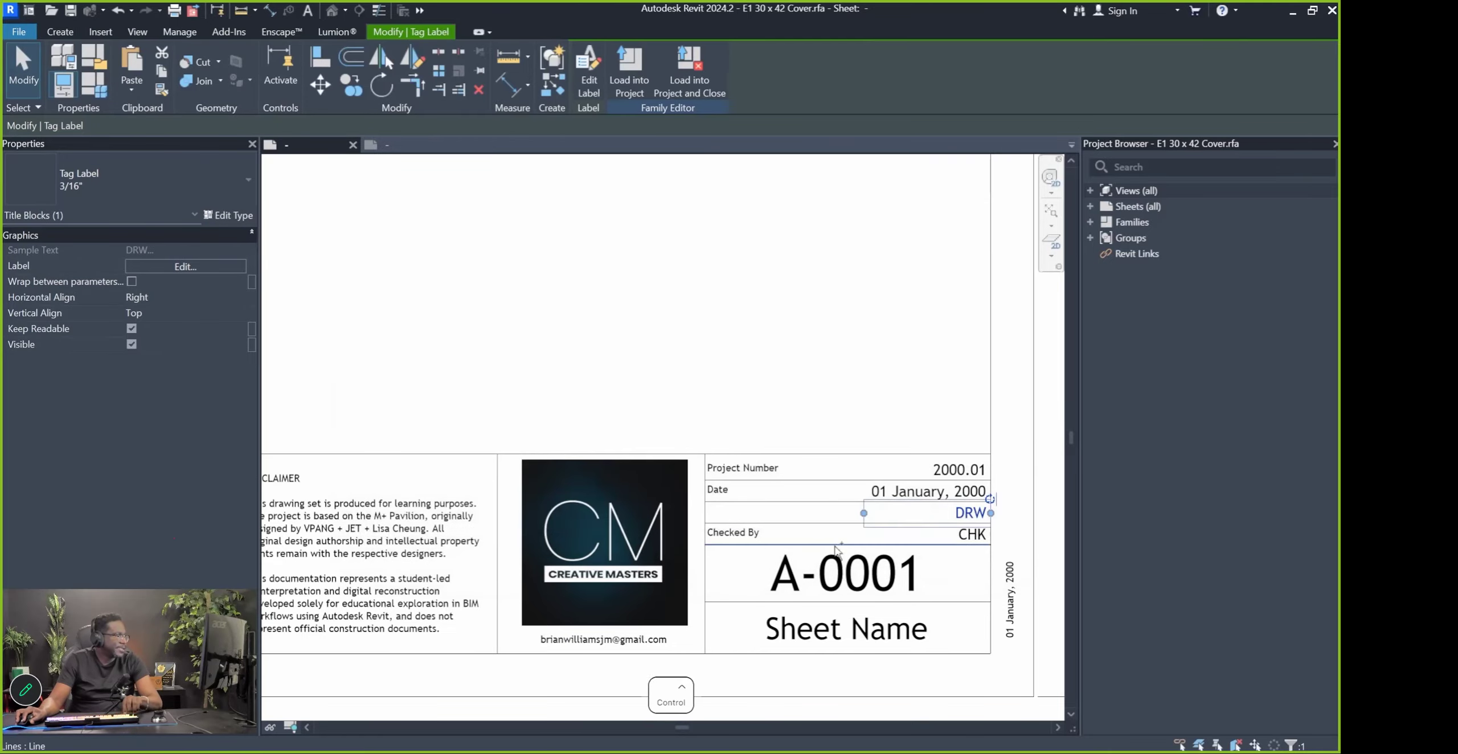
pyautogui.hotkey('ctrl', 'z')
pyautogui.click(958, 522)
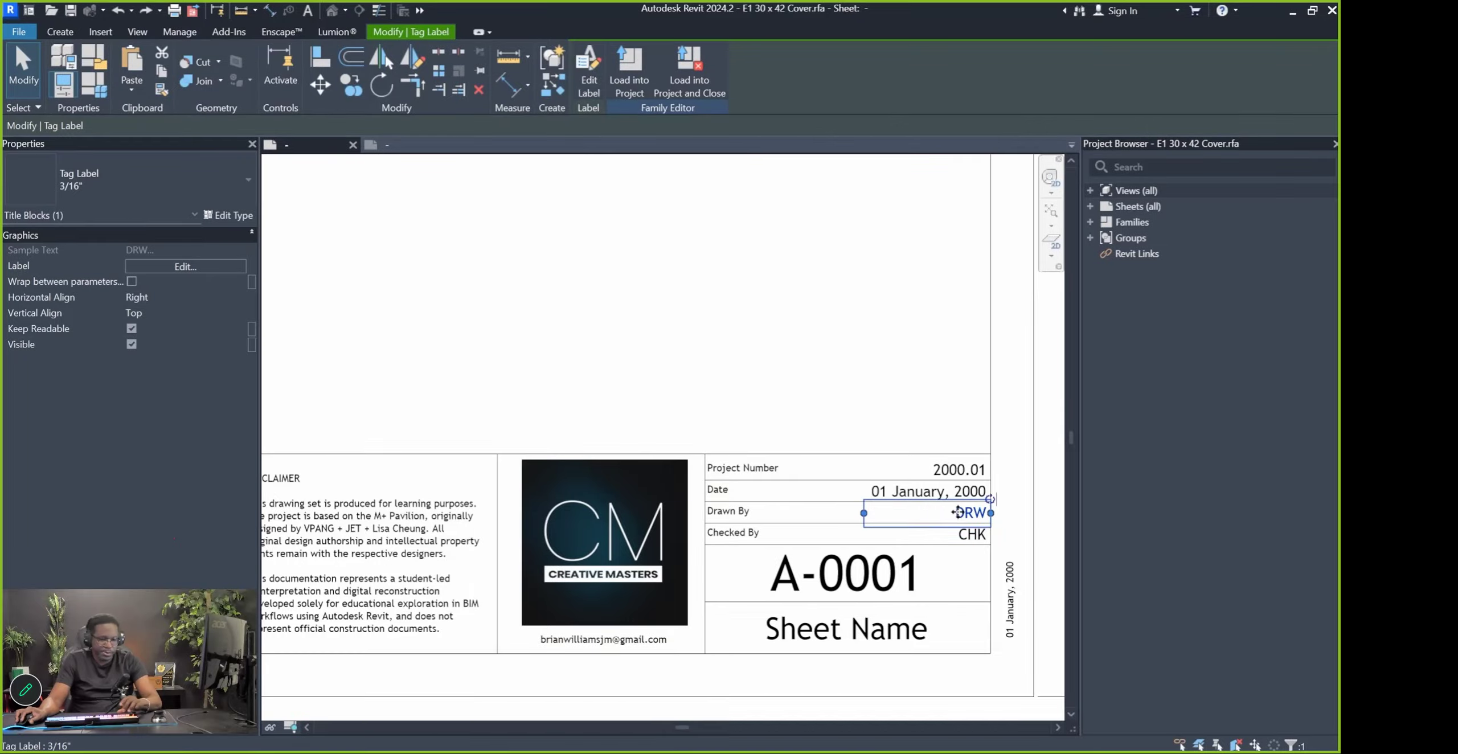
# Move DRW into the Client Name spot above Project Name and delete the Client Name label
pyautogui.press('m')
pyautogui.click(961, 516)
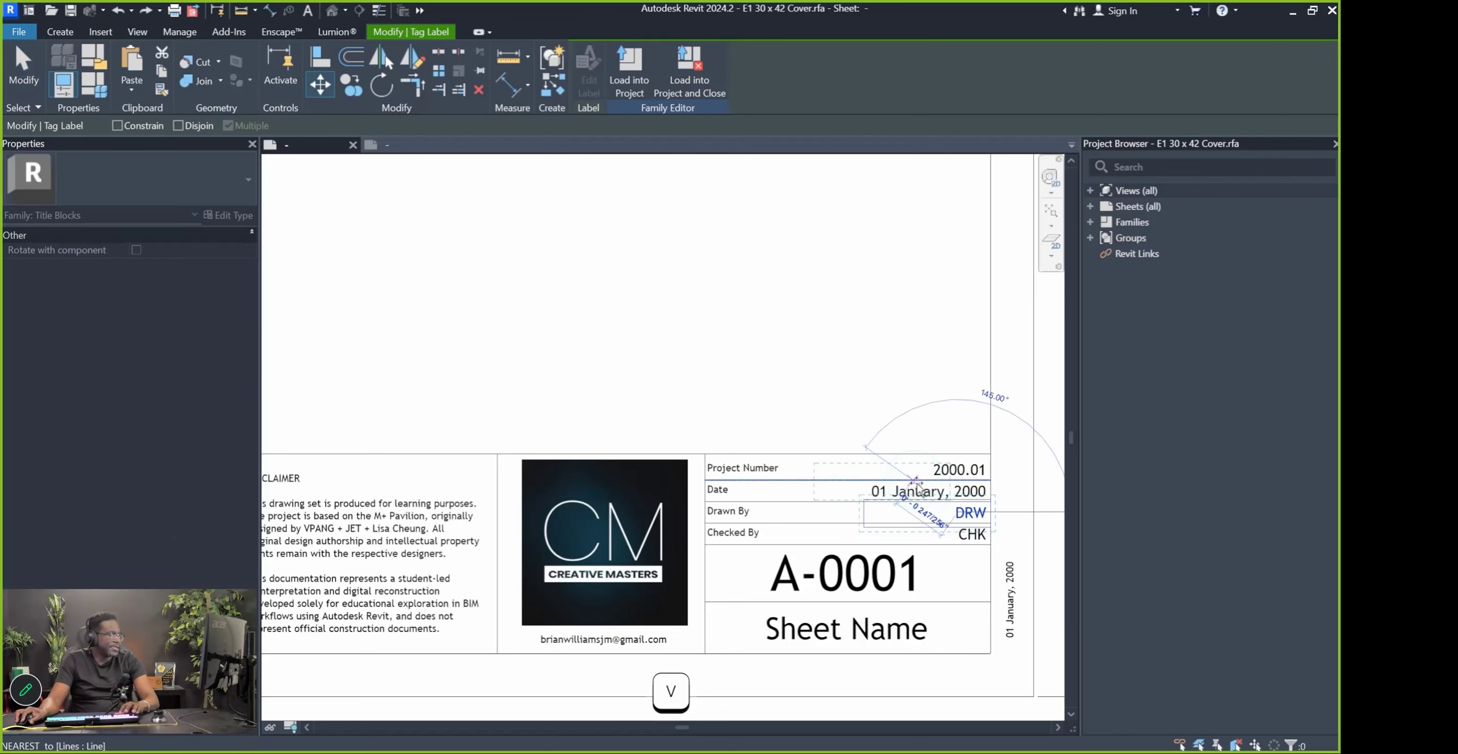
pyautogui.scroll(-3, 820, 393)
pyautogui.scroll(4, 809, 476)
pyautogui.click(820, 473)
pyautogui.click(809, 476)
pyautogui.press('Delete')
pyautogui.moveTo(820, 473)
pyautogui.mouseDown()
pyautogui.moveTo(690, 467)
pyautogui.moveTo(711, 468)
pyautogui.mouseUp()
# Remove the Drawn By and Checked By texts, the CHK label and the leftover row line
pyautogui.scroll(-3, 711, 467)
pyautogui.scroll(4, 678, 476)
pyautogui.click(677, 475)
pyautogui.hotkey('ctrl', 'x')
pyautogui.scroll(-3, 564, 501)
pyautogui.scroll(2, 564, 501)
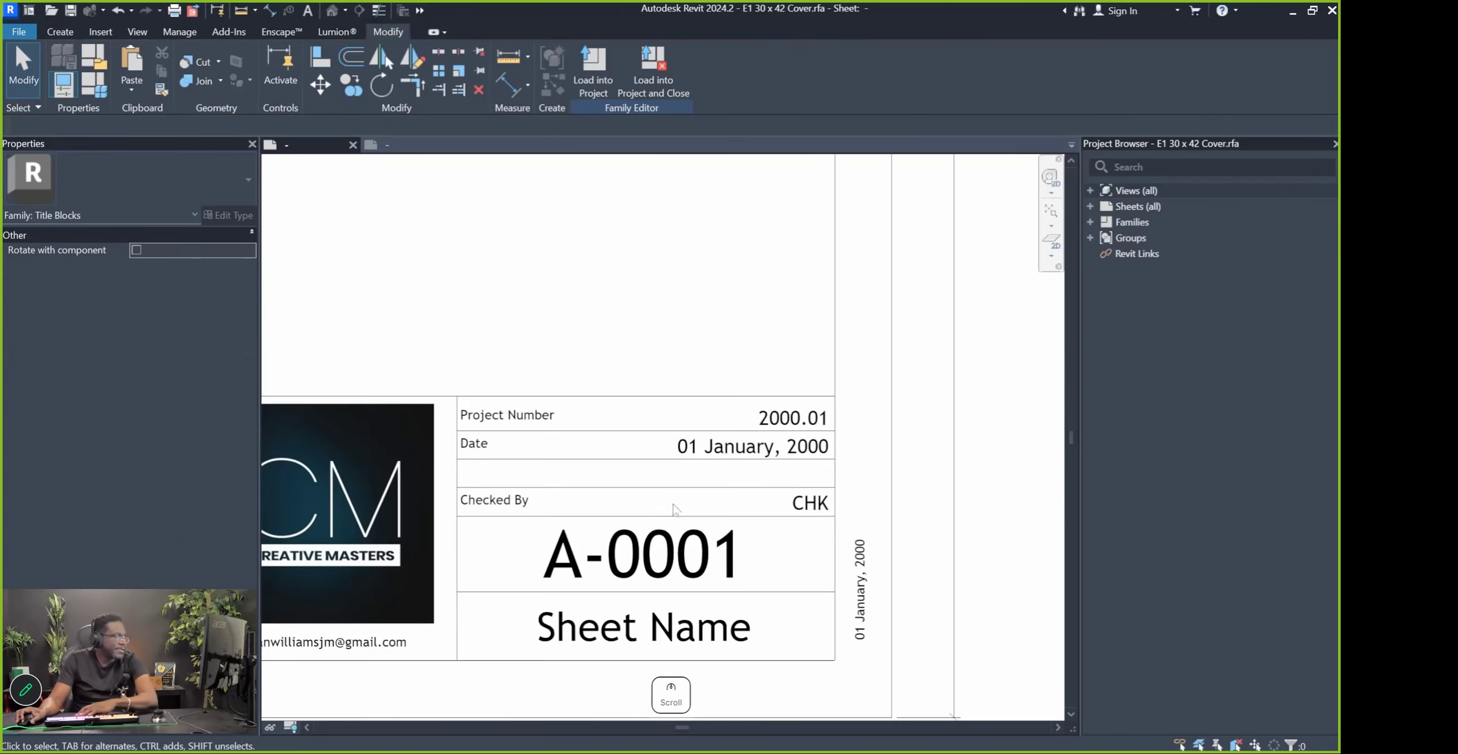
pyautogui.click(537, 511)
pyautogui.press('Delete')
pyautogui.click(792, 507)
pyautogui.press('Delete')
pyautogui.click(756, 491)
pyautogui.press('Delete')
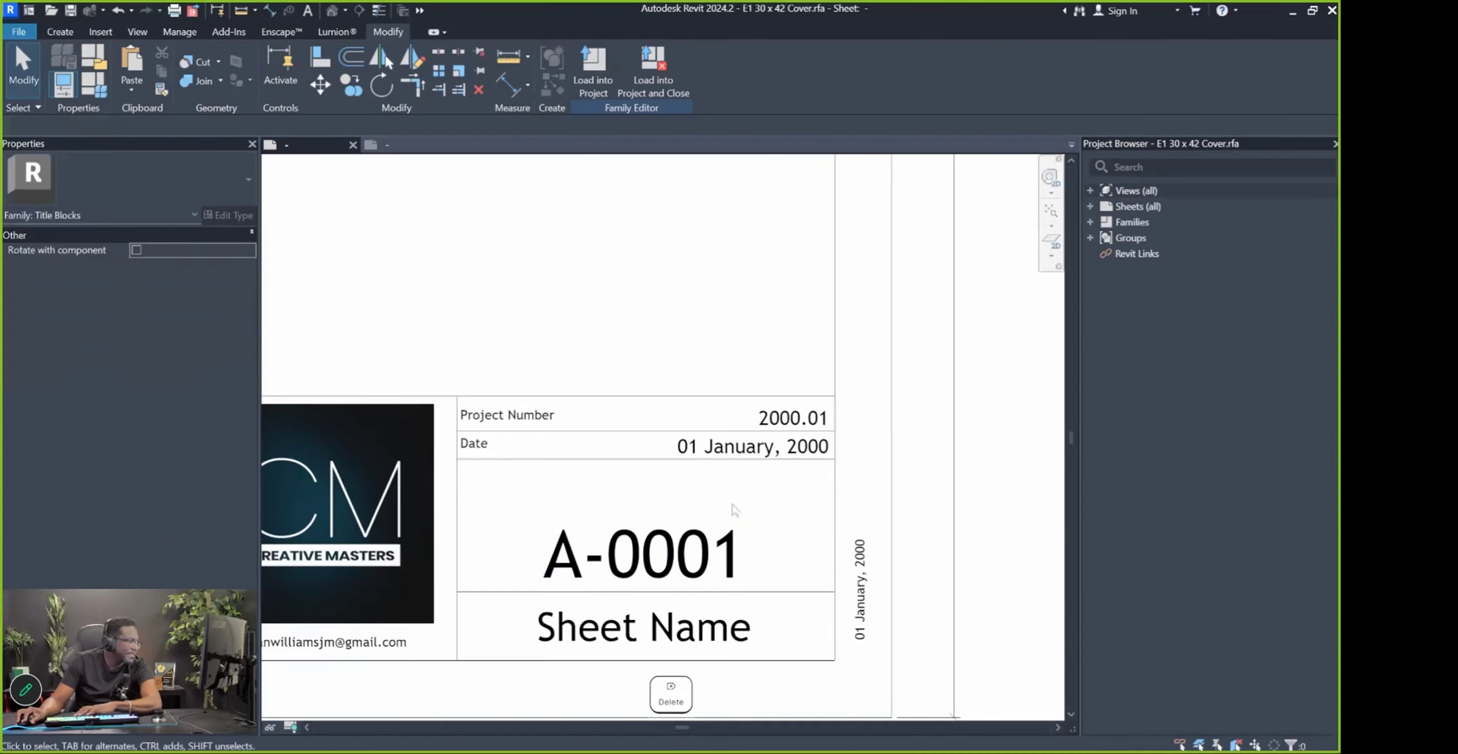
pyautogui.scroll(-1, 740, 536)
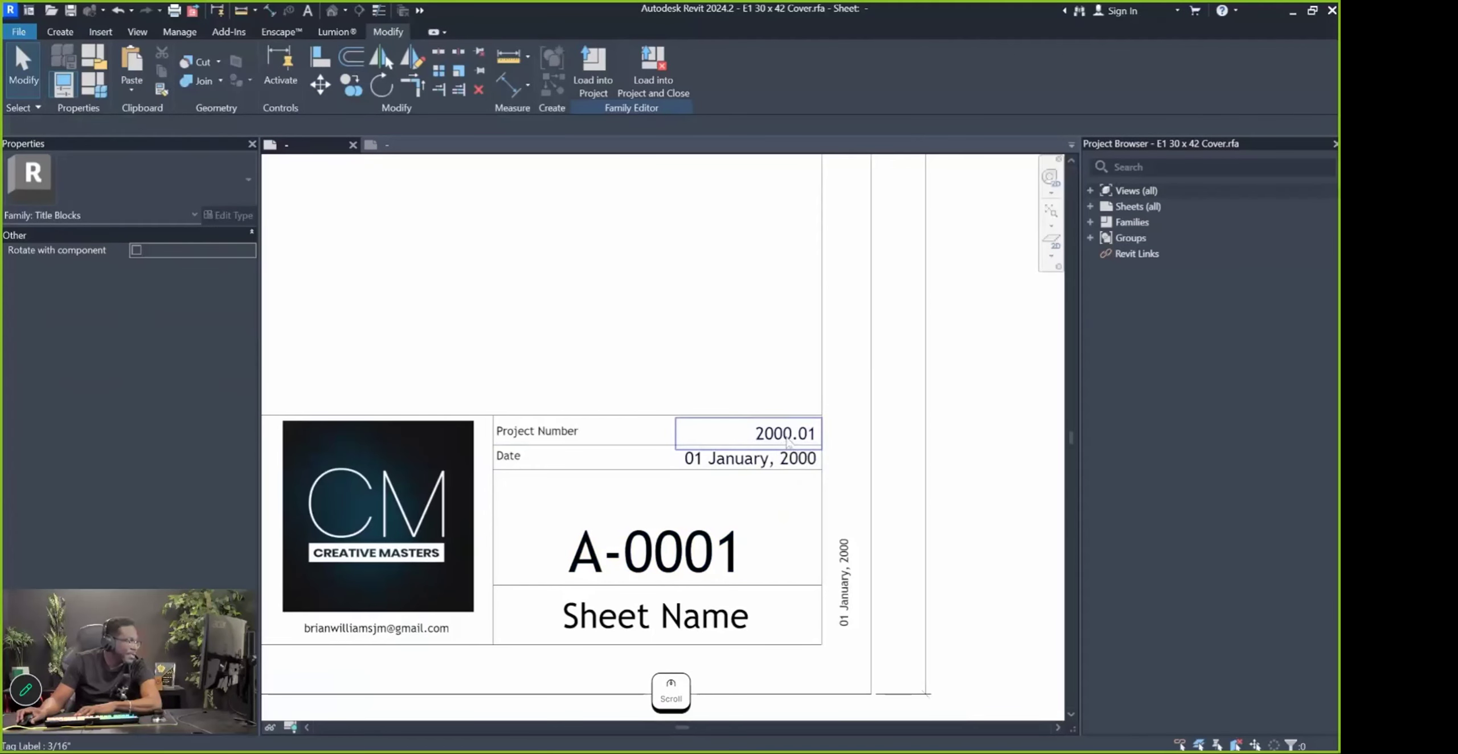
# Nudge the A-0001 sheet number label up slightly
pyautogui.click(713, 467)
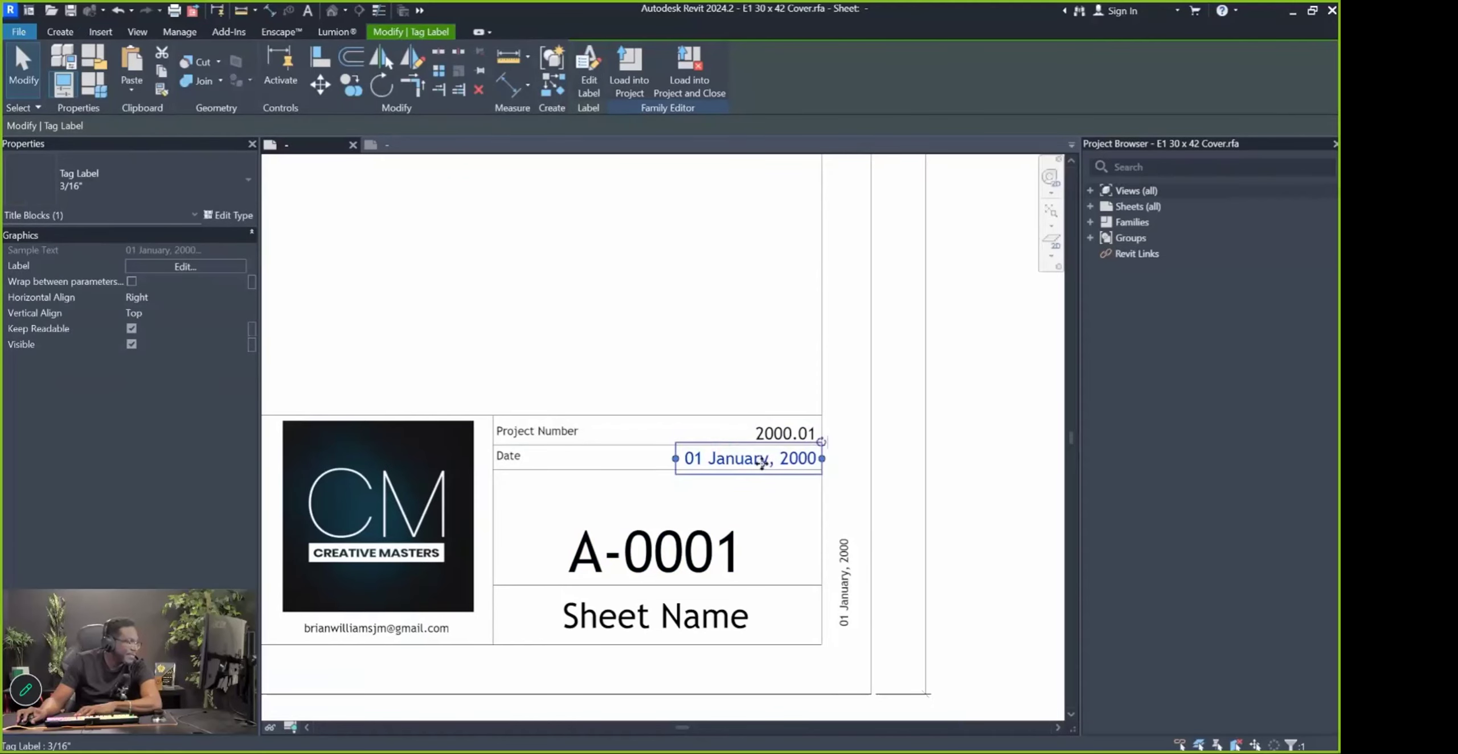
pyautogui.scroll(-3, 713, 467)
pyautogui.click(735, 564)
pyautogui.press('Escape')
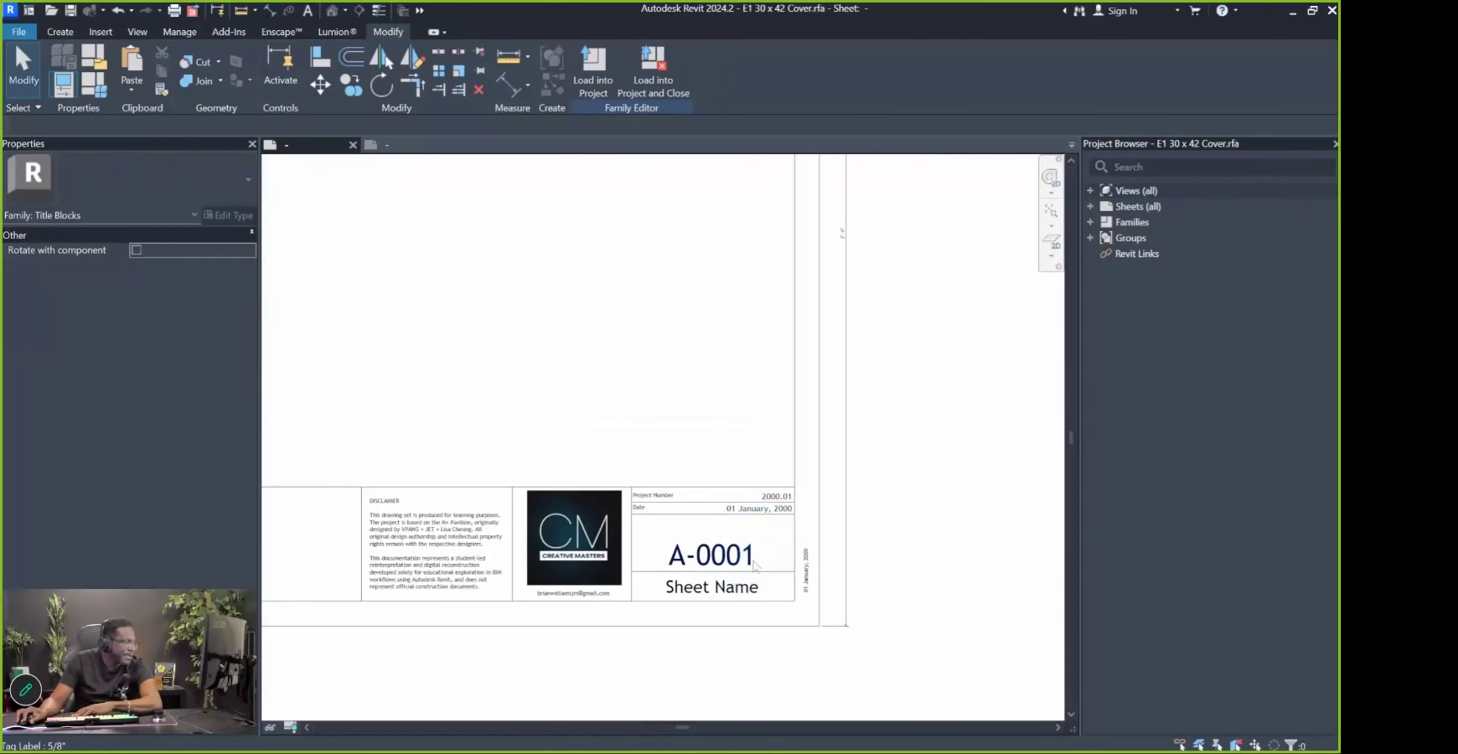
pyautogui.click(738, 552)
pyautogui.press('Up')
pyautogui.press('Up')
pyautogui.press('Up')
pyautogui.press('Up')
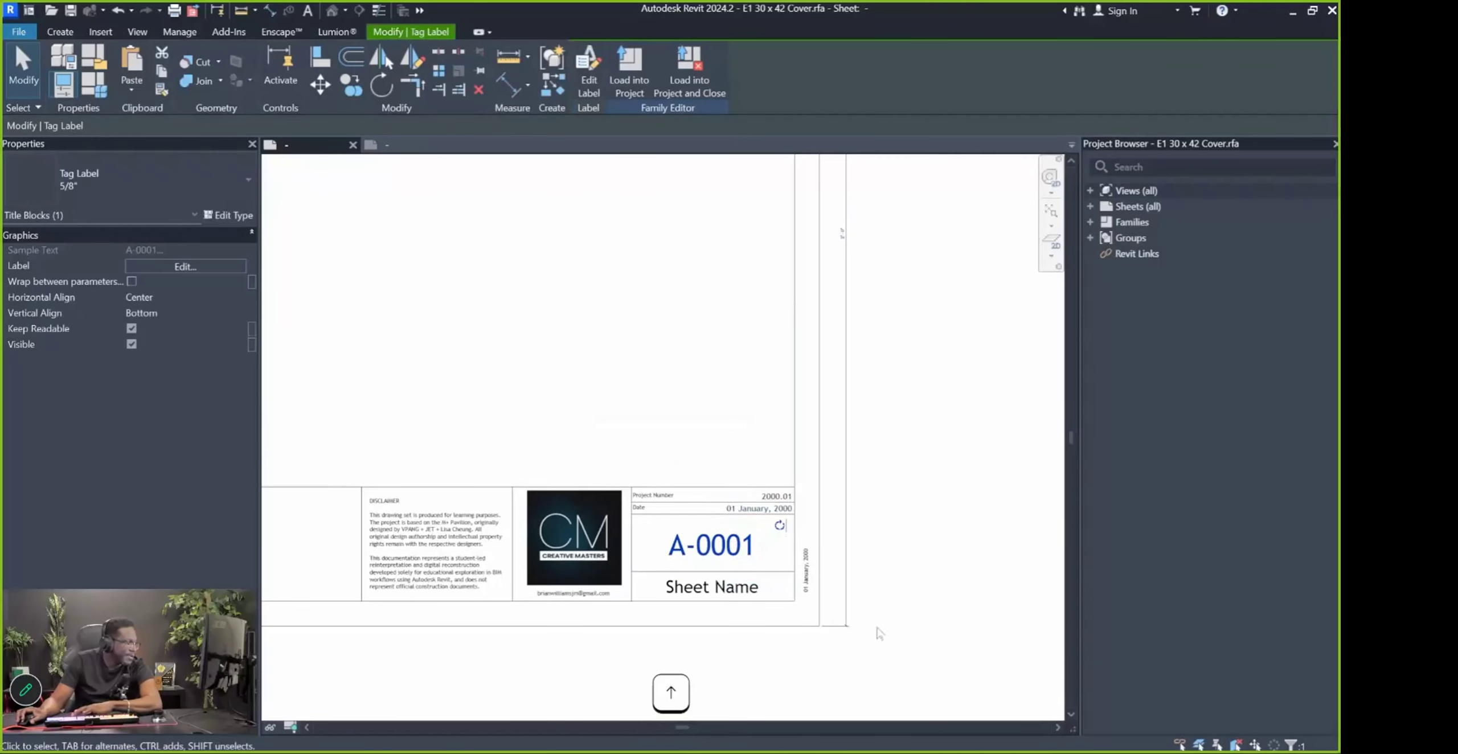
pyautogui.click(919, 626)
pyautogui.scroll(-4, 888, 612)
pyautogui.scroll(1, 837, 595)
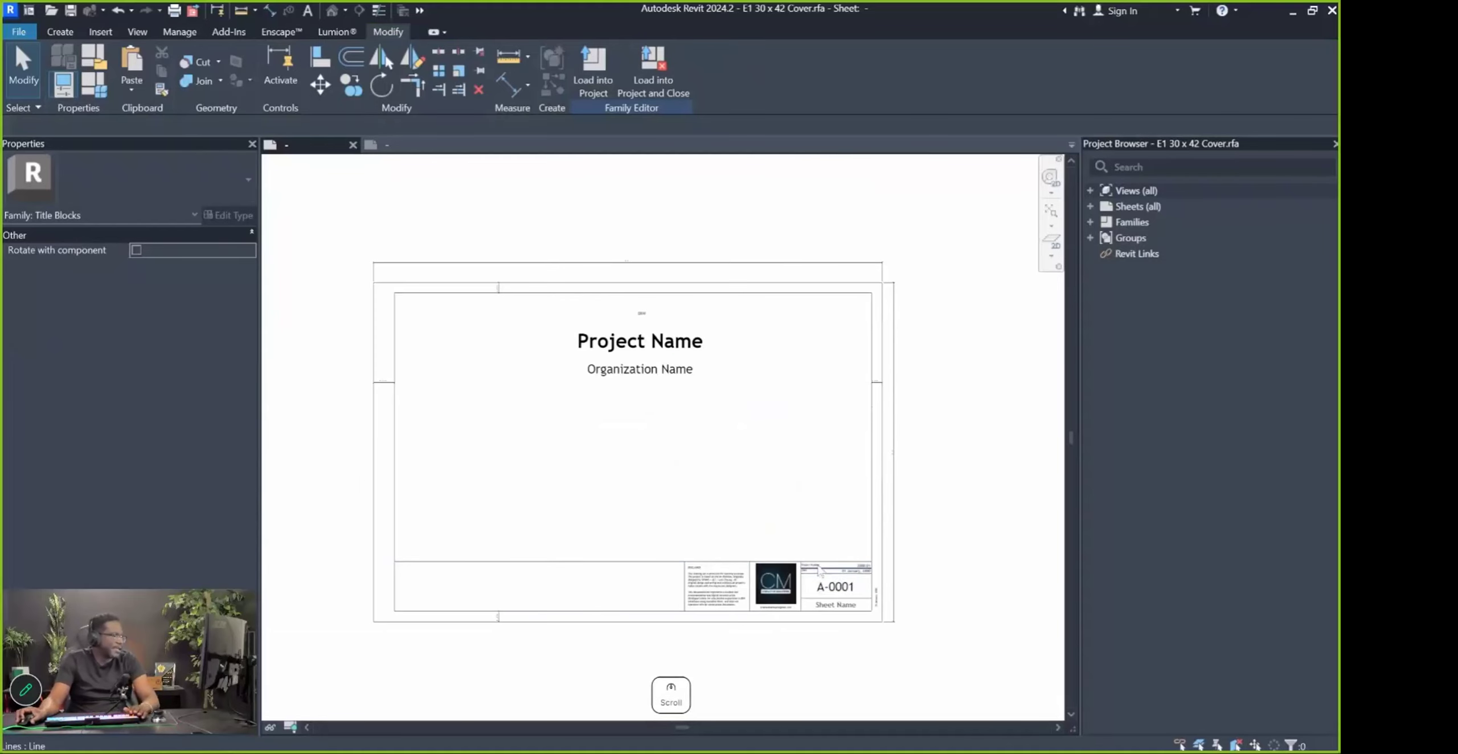
# Give the DRW label the 5/8" label type with center horizontal alignment
pyautogui.scroll(5, 649, 321)
pyautogui.click(583, 285)
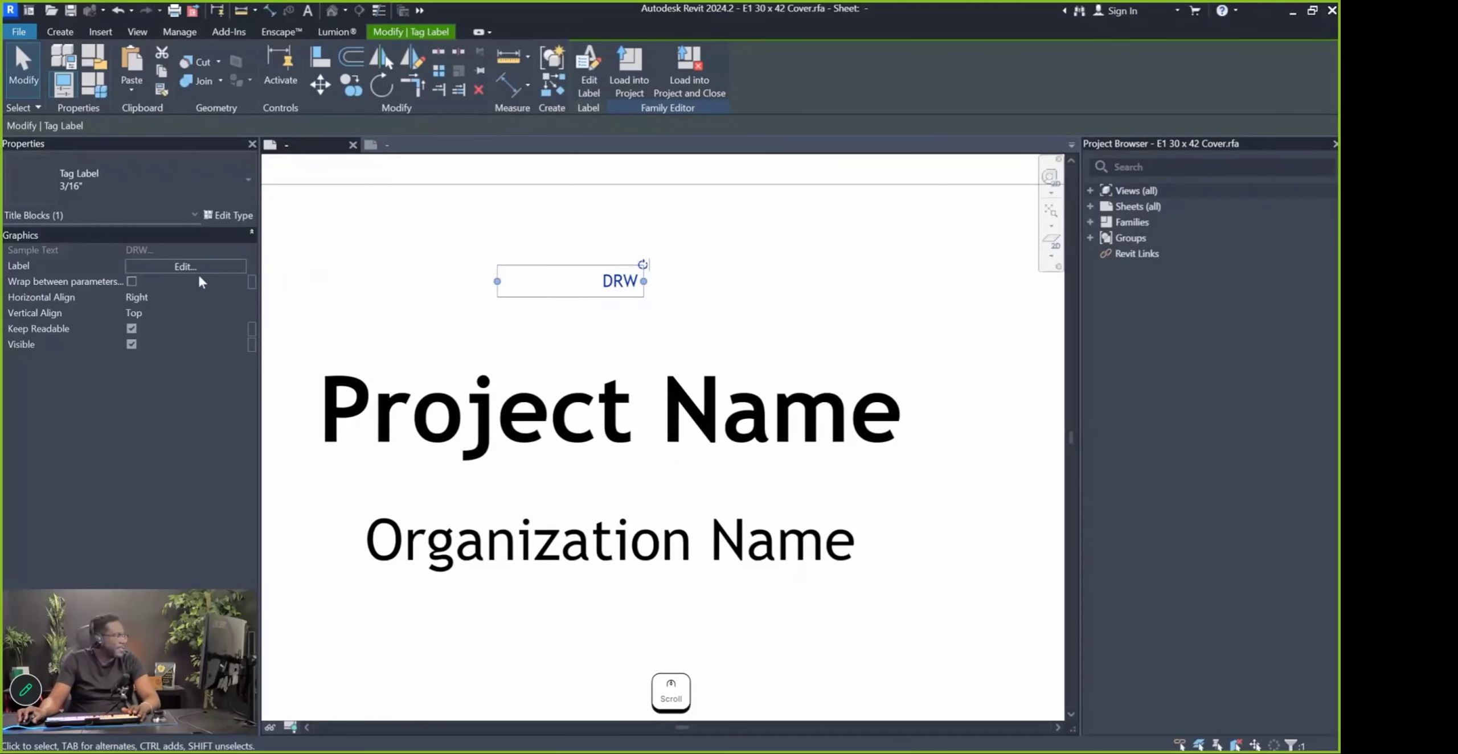
pyautogui.click(139, 177)
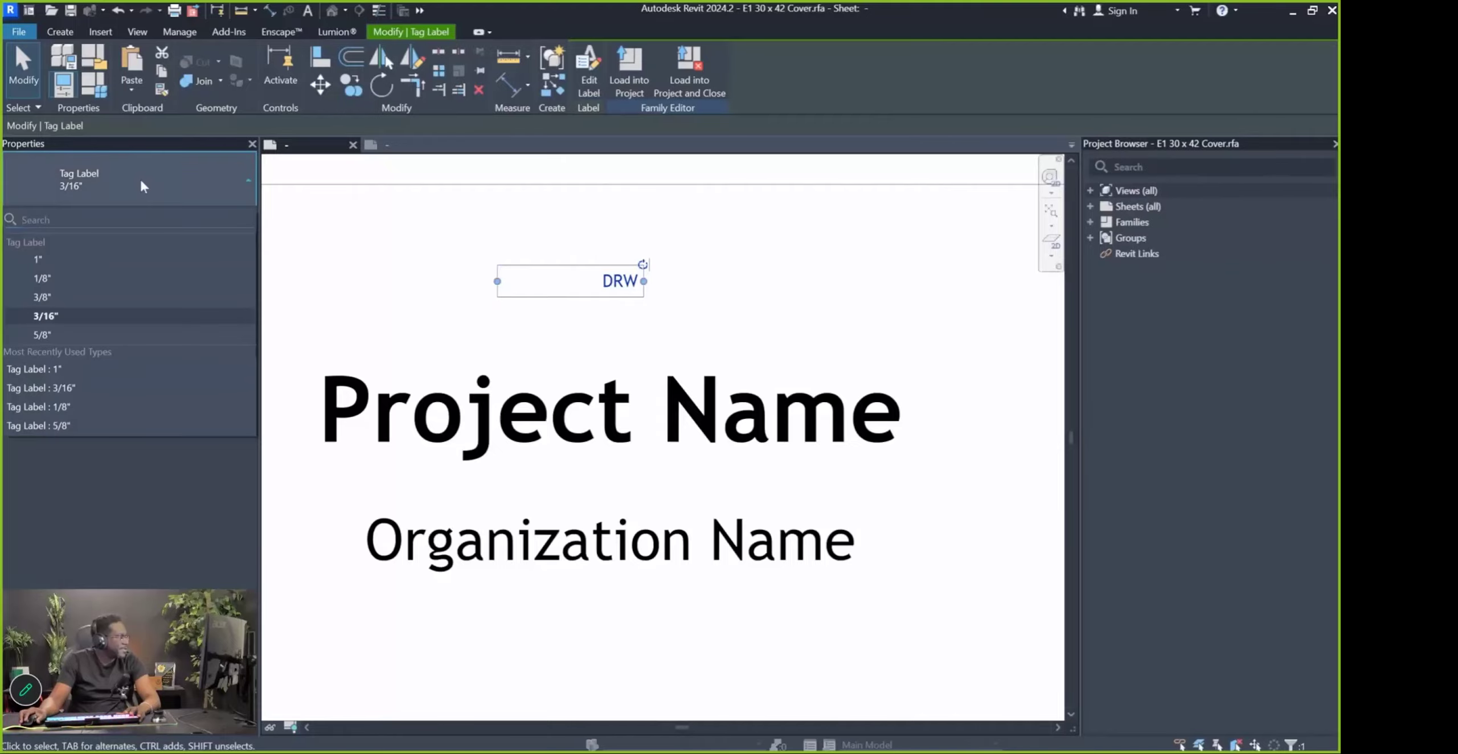
pyautogui.click(93, 259)
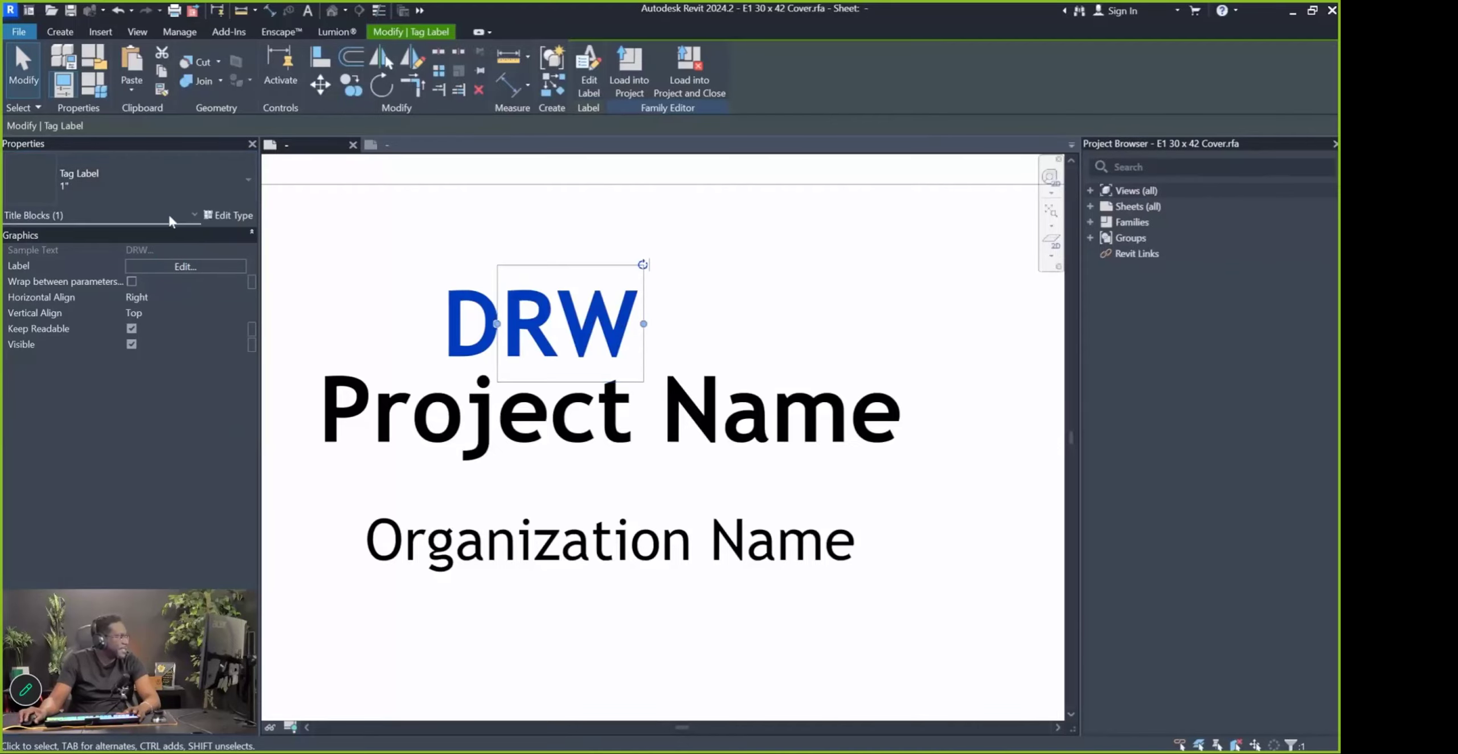
pyautogui.hotkey('ctrl', 'z')
pyautogui.click(130, 186)
pyautogui.click(181, 277)
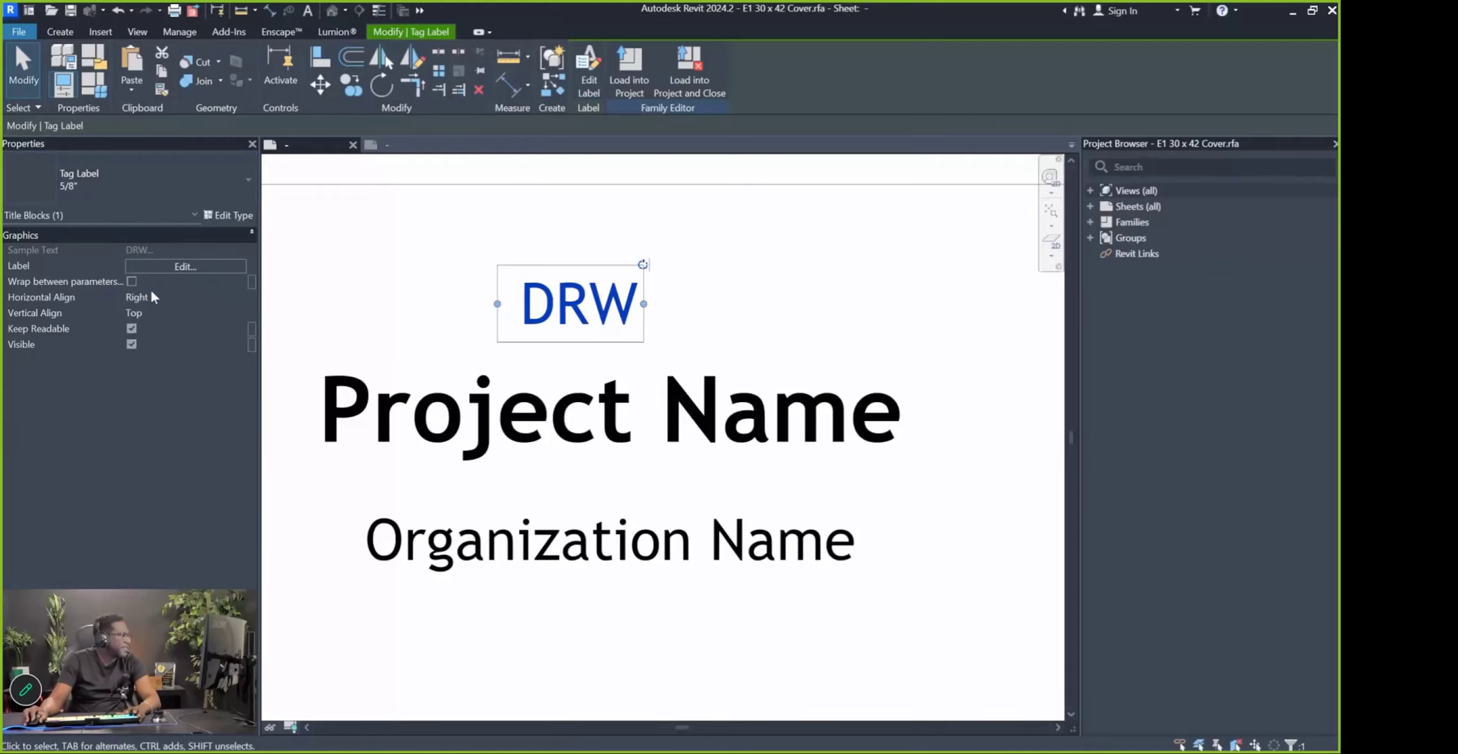
pyautogui.click(242, 296)
pyautogui.click(163, 319)
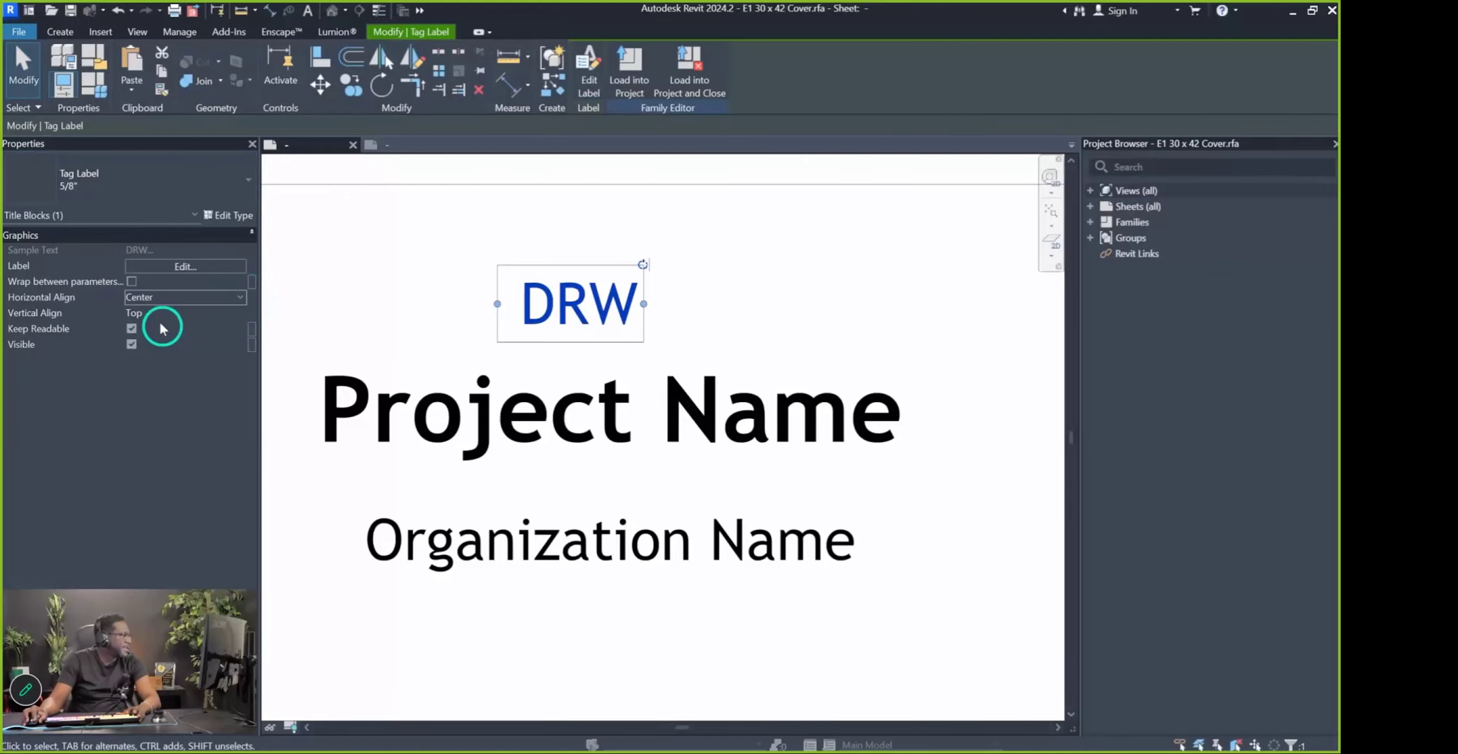
# Widen the DRW label box and center it above Project Name, then select Project Name
pyautogui.scroll(-2, 742, 319)
pyautogui.moveTo(742, 319); pyautogui.dragTo(763, 322)
pyautogui.moveTo(582, 305); pyautogui.dragTo(611, 313)
pyautogui.click(667, 494)
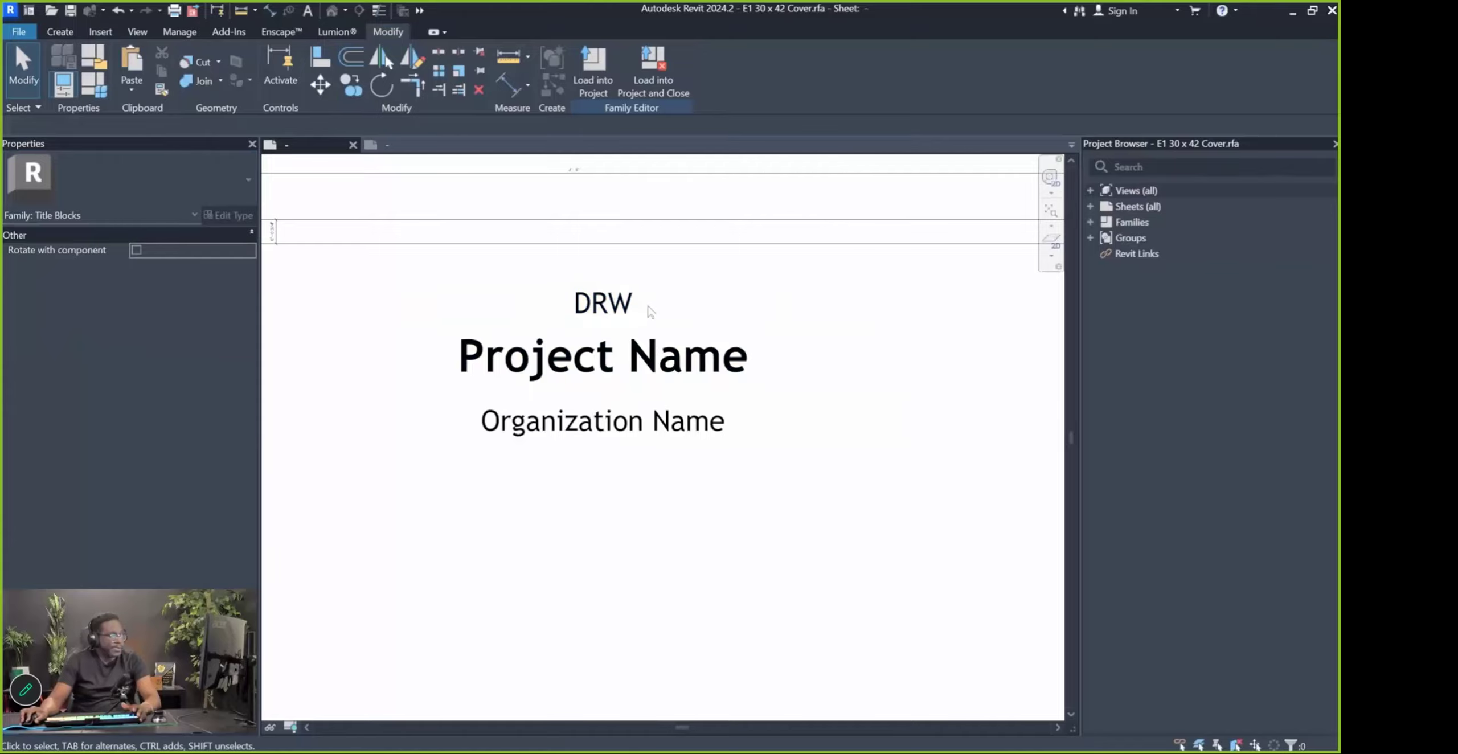
pyautogui.click(689, 371)
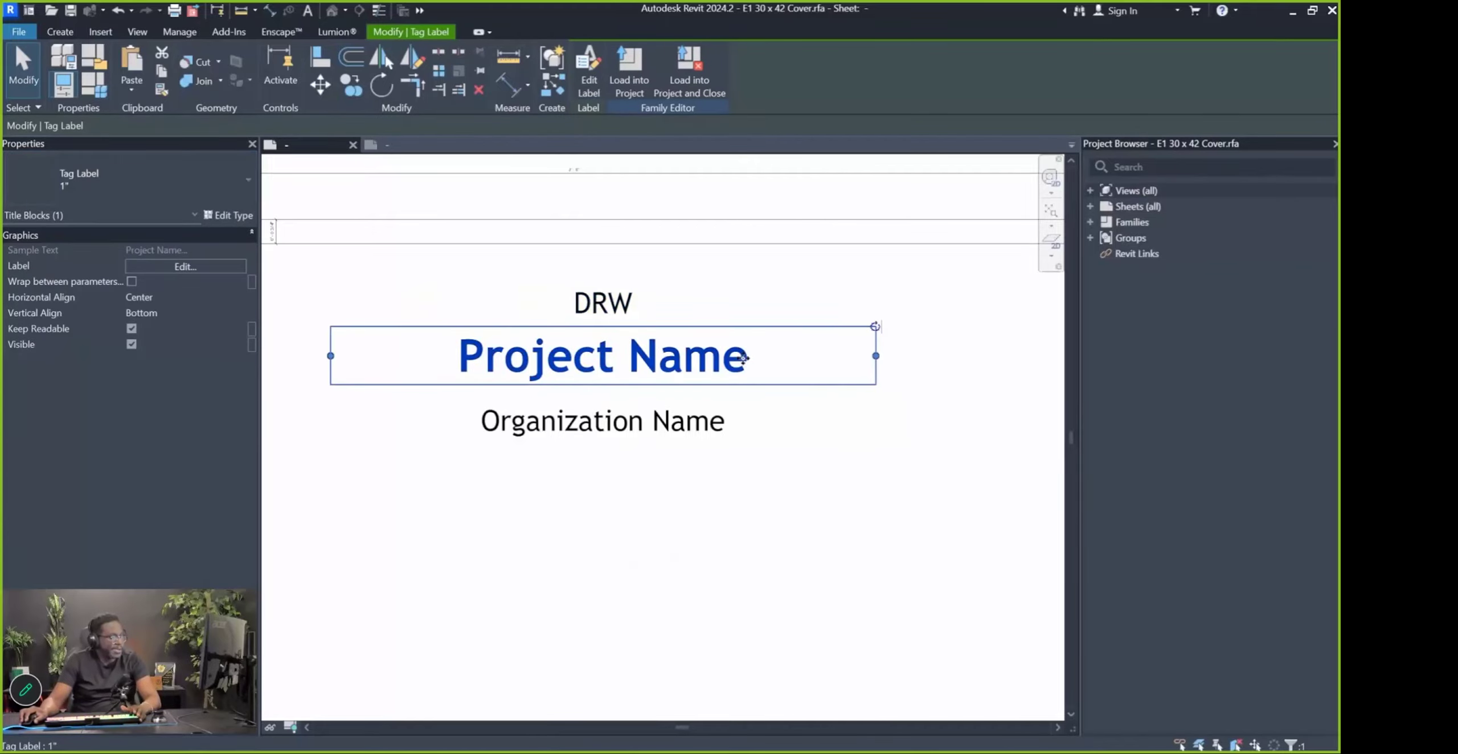
pyautogui.scroll(-3, 743, 357)
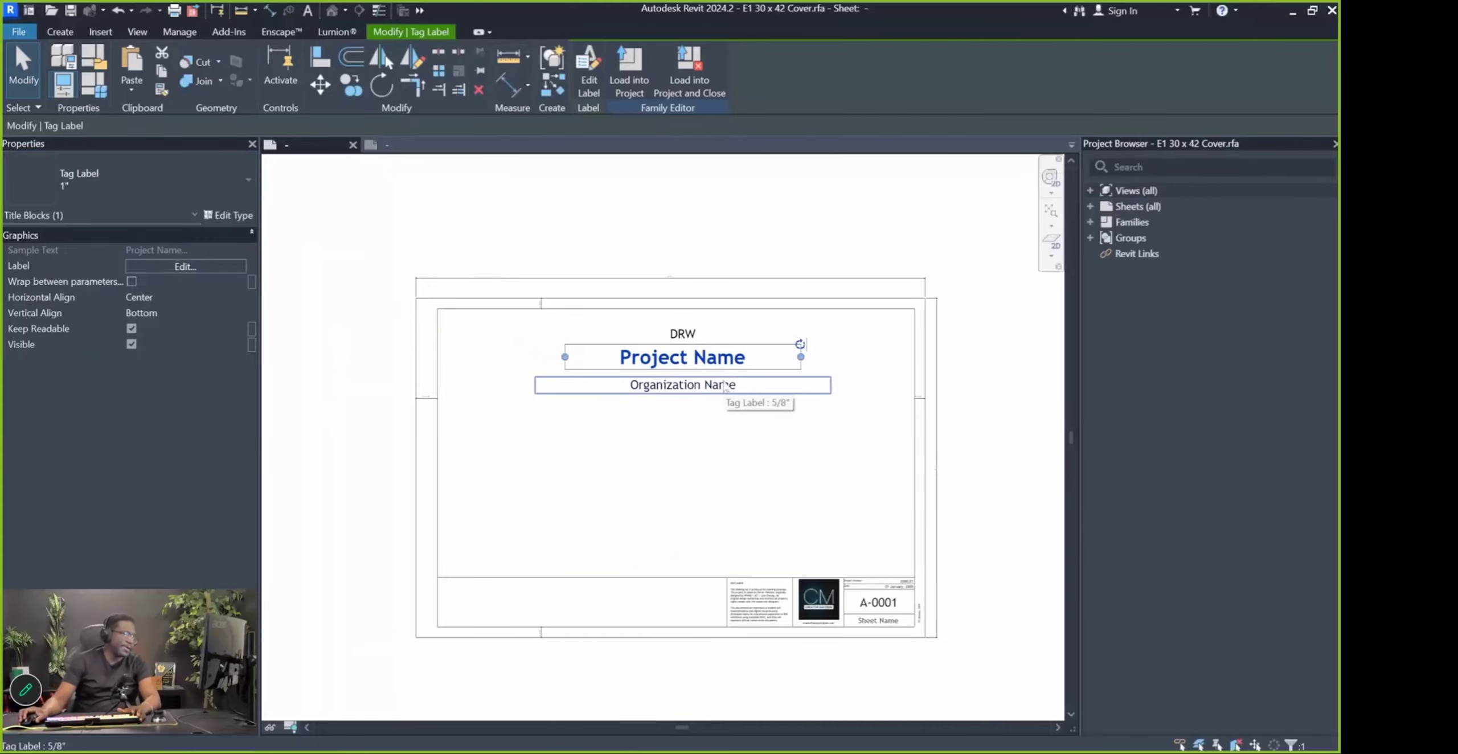
pyautogui.click(388, 146)
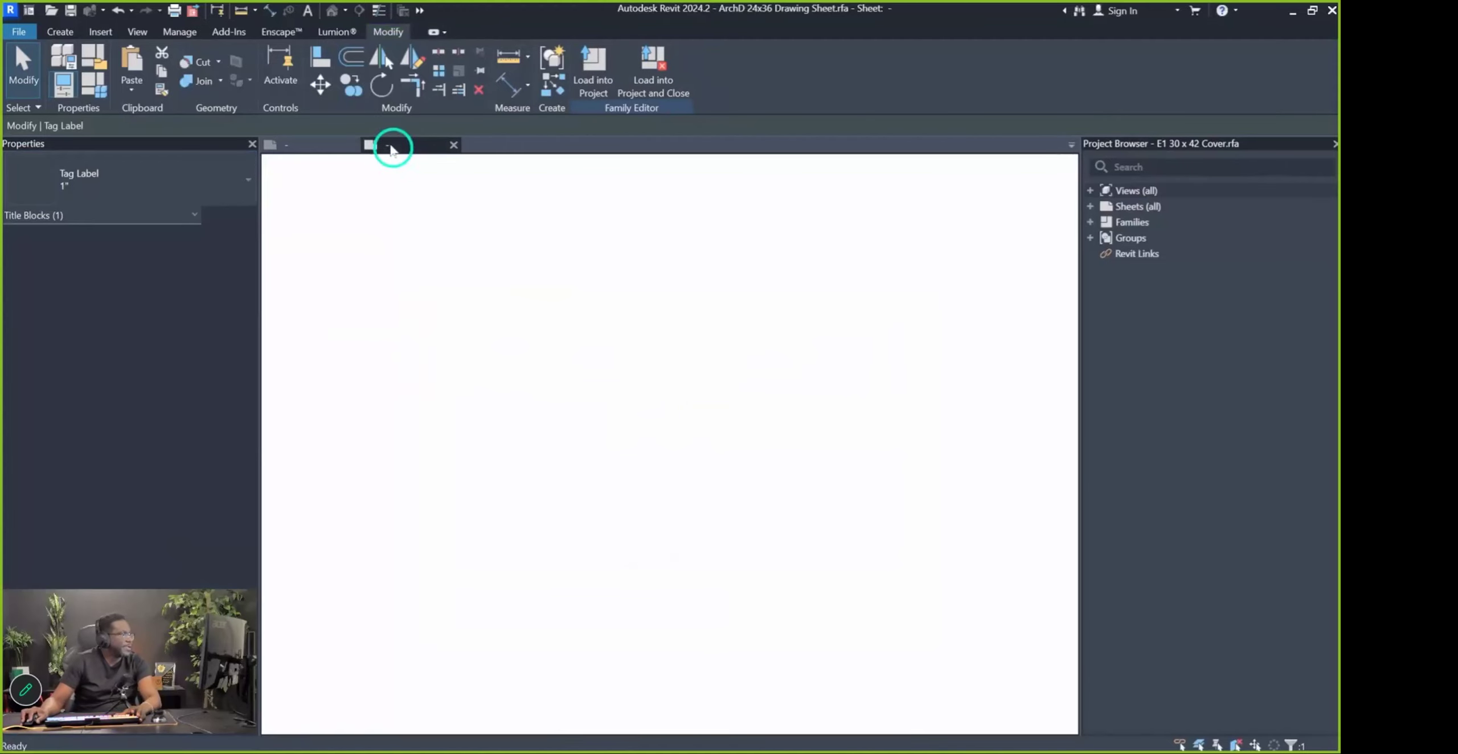
pyautogui.scroll(4, 974, 564)
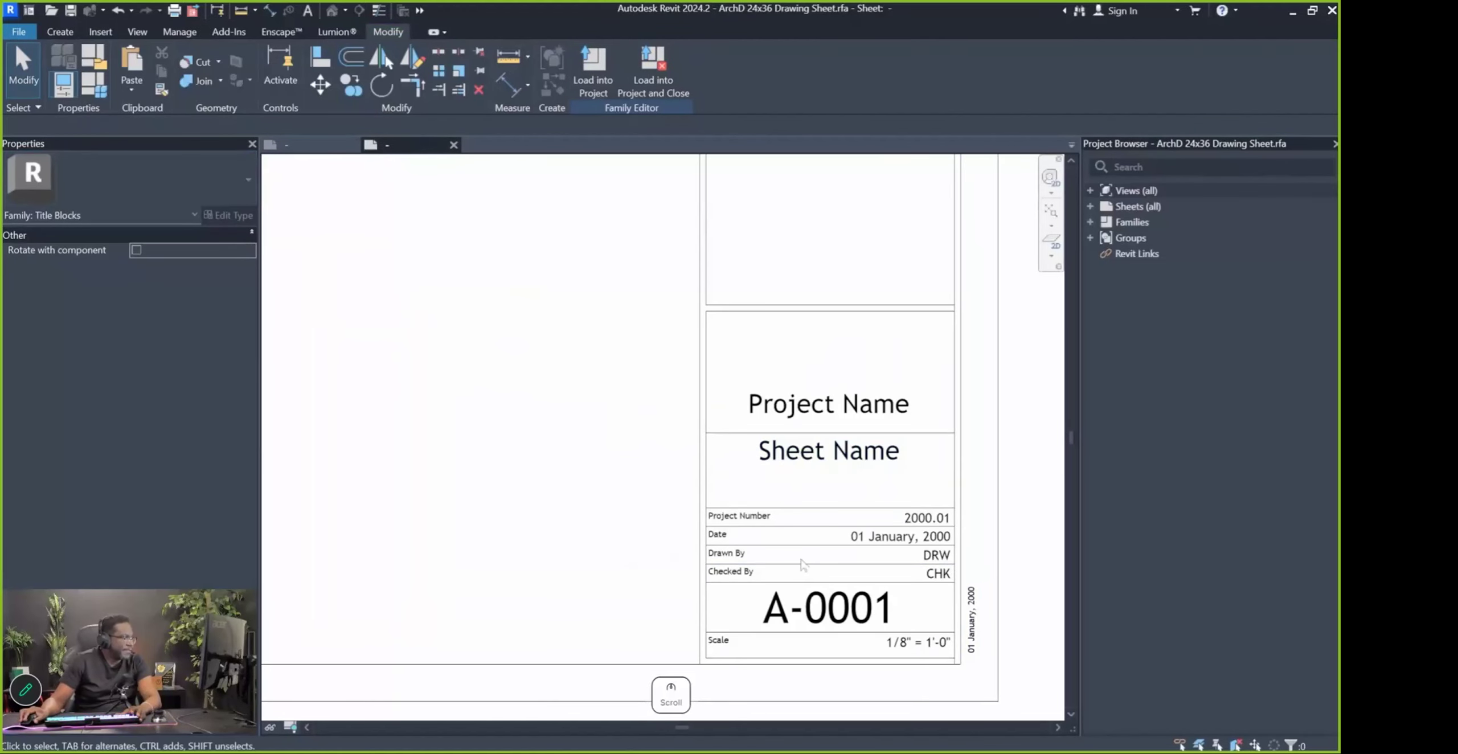
pyautogui.scroll(-2, 688, 504)
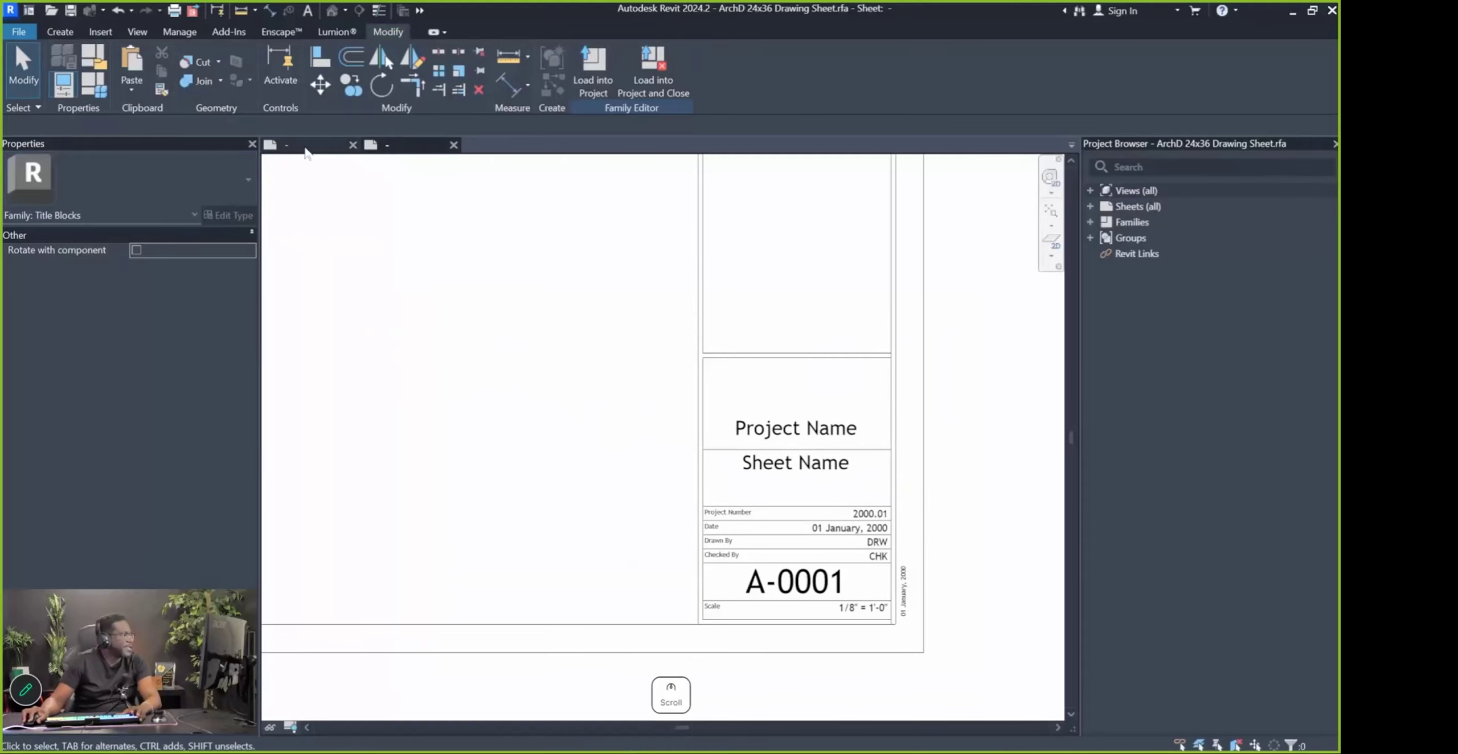
pyautogui.click(306, 150)
pyautogui.click(672, 390)
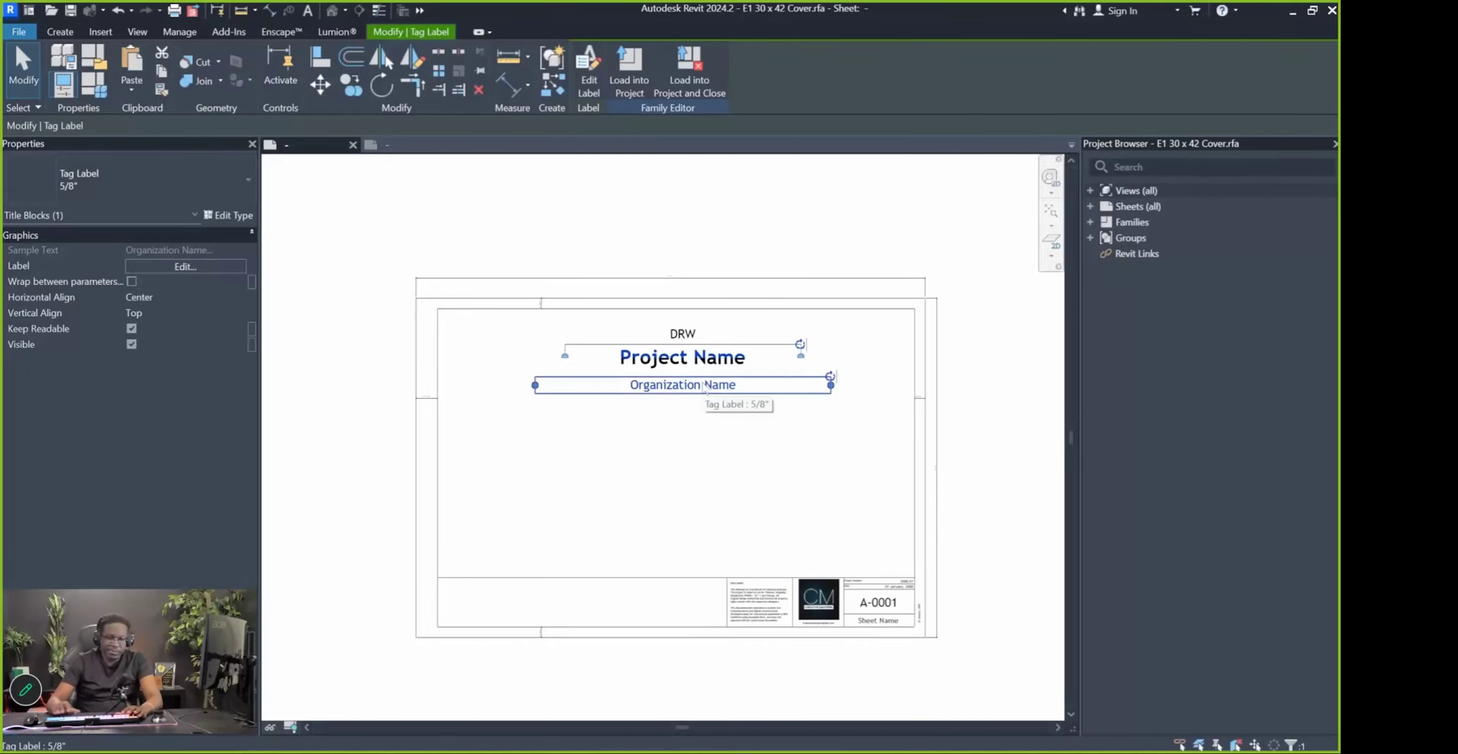
# Delete Organization Name and place a new label showing the Project Address parameter below Project Name
pyautogui.press('Delete')
pyautogui.click(574, 214)
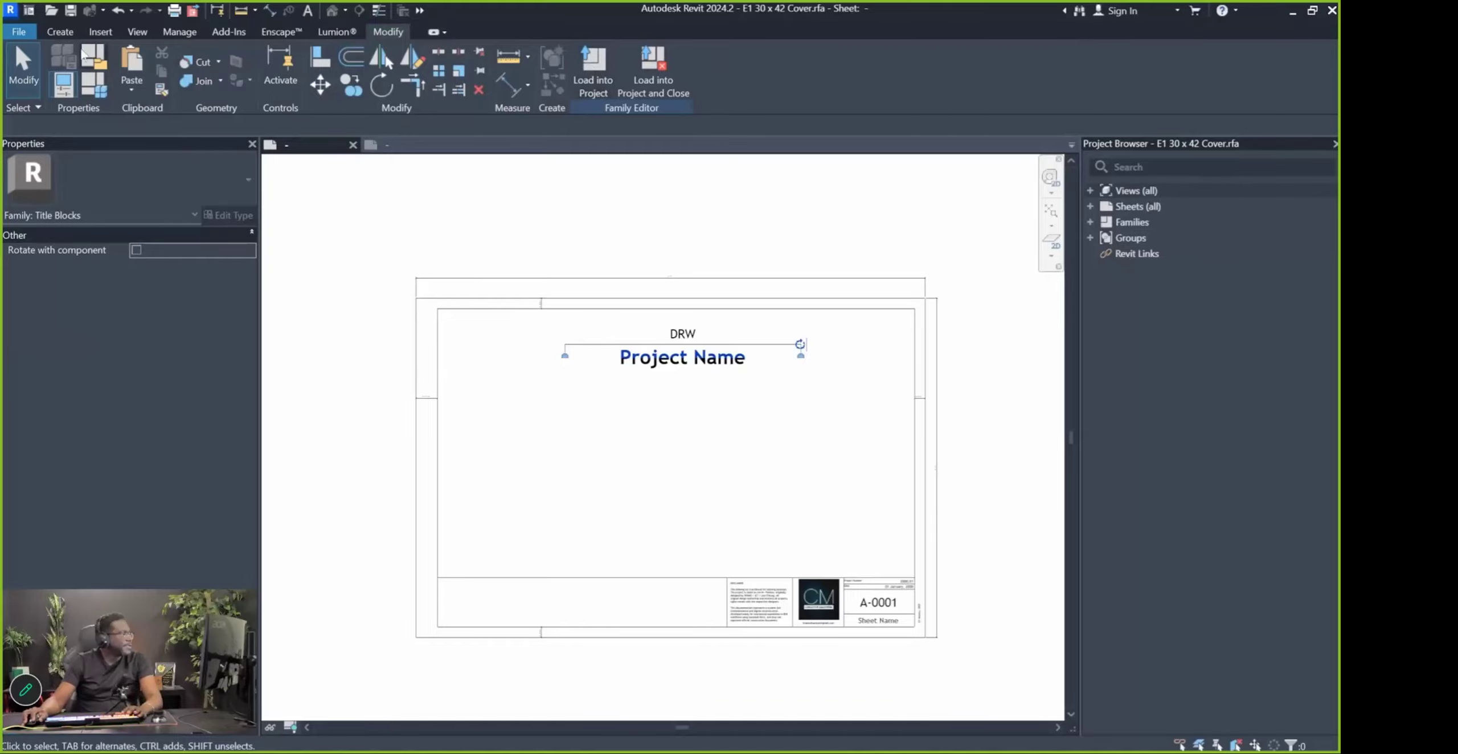
pyautogui.click(91, 33)
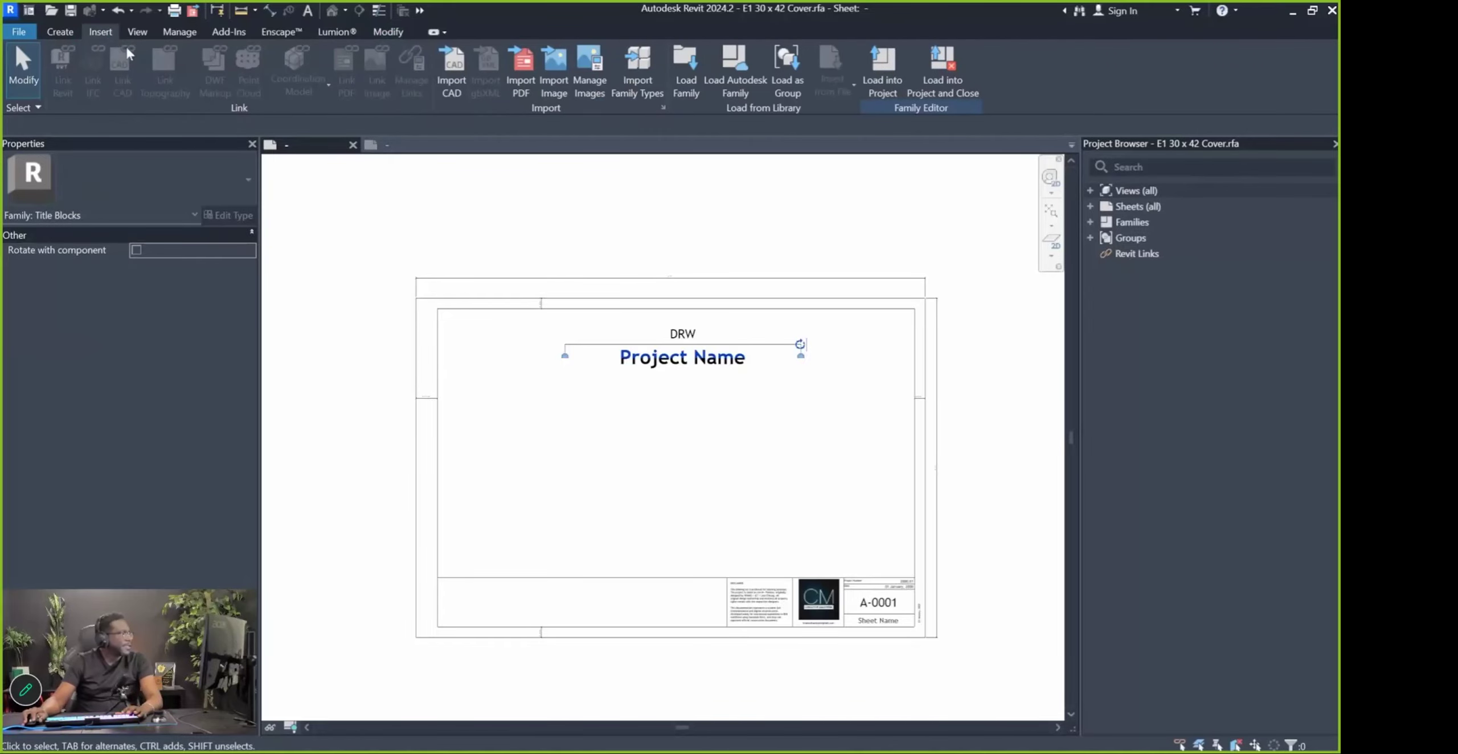
pyautogui.click(77, 36)
pyautogui.click(567, 75)
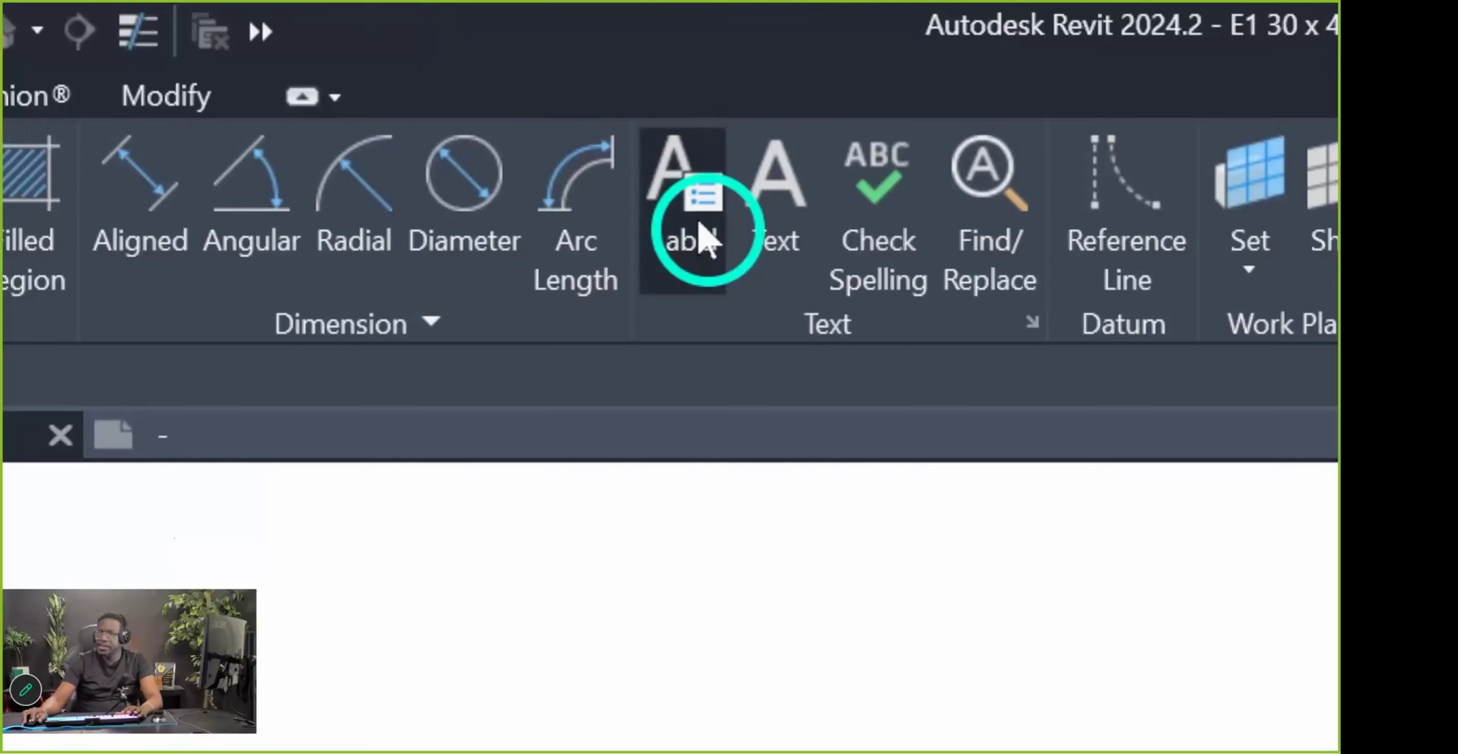
pyautogui.click(674, 400)
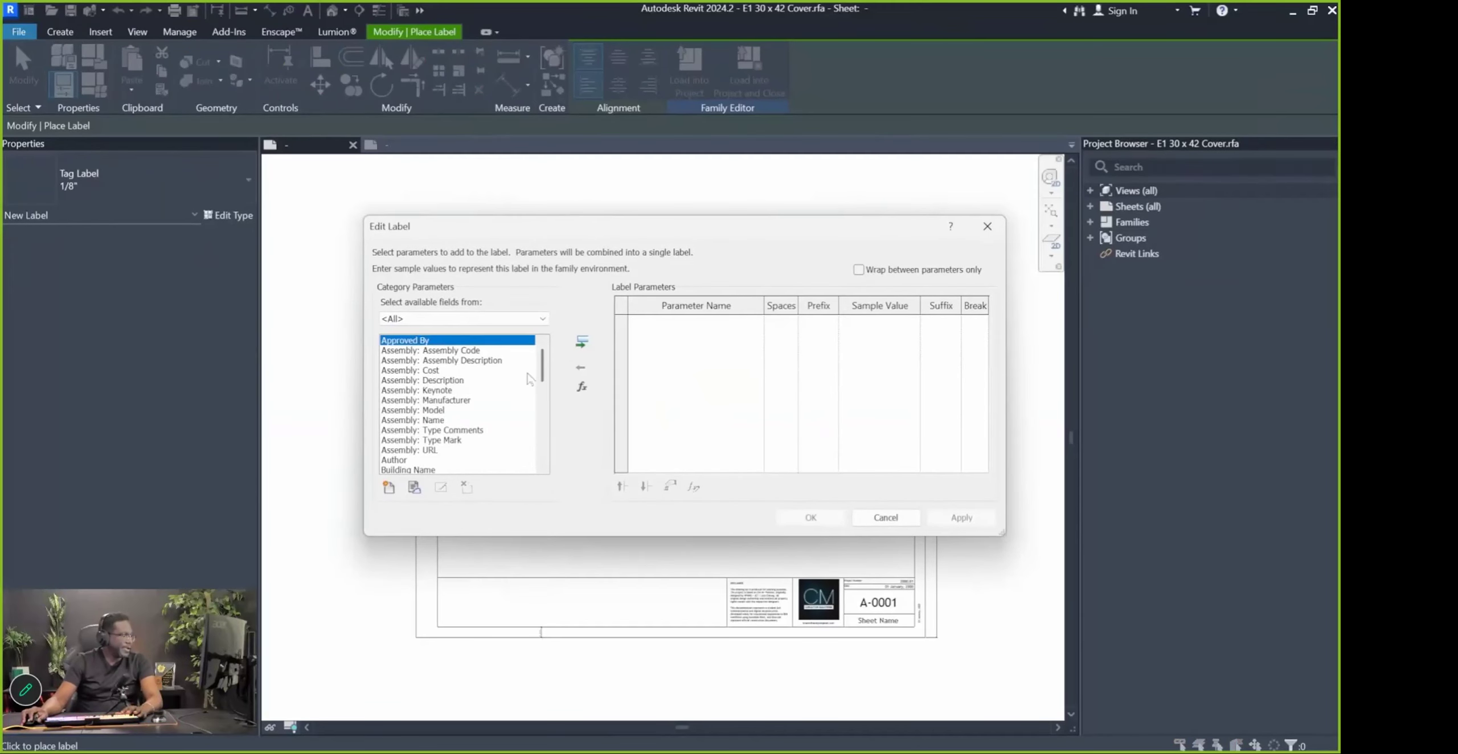
pyautogui.scroll(-7, 434, 376)
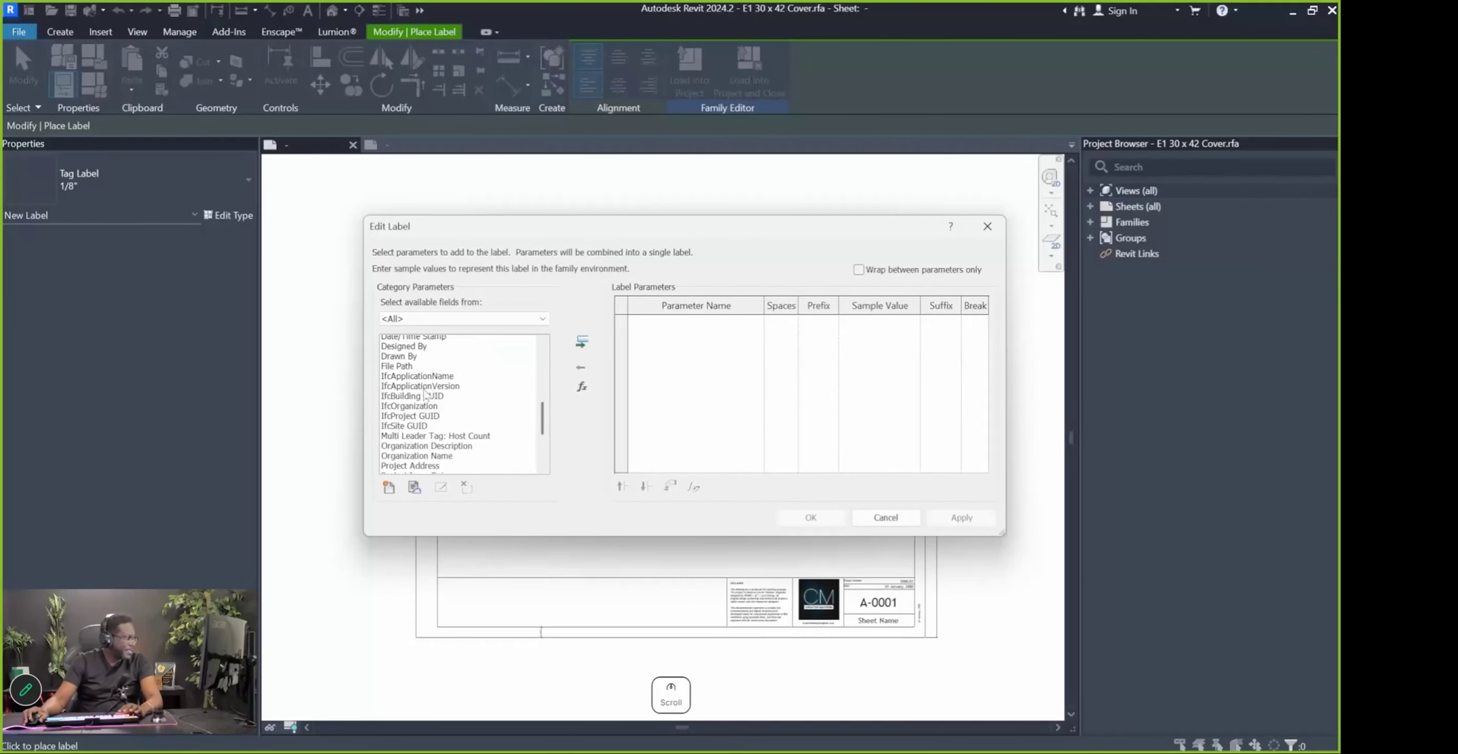
pyautogui.scroll(-4, 427, 390)
pyautogui.click(433, 383)
pyautogui.click(582, 342)
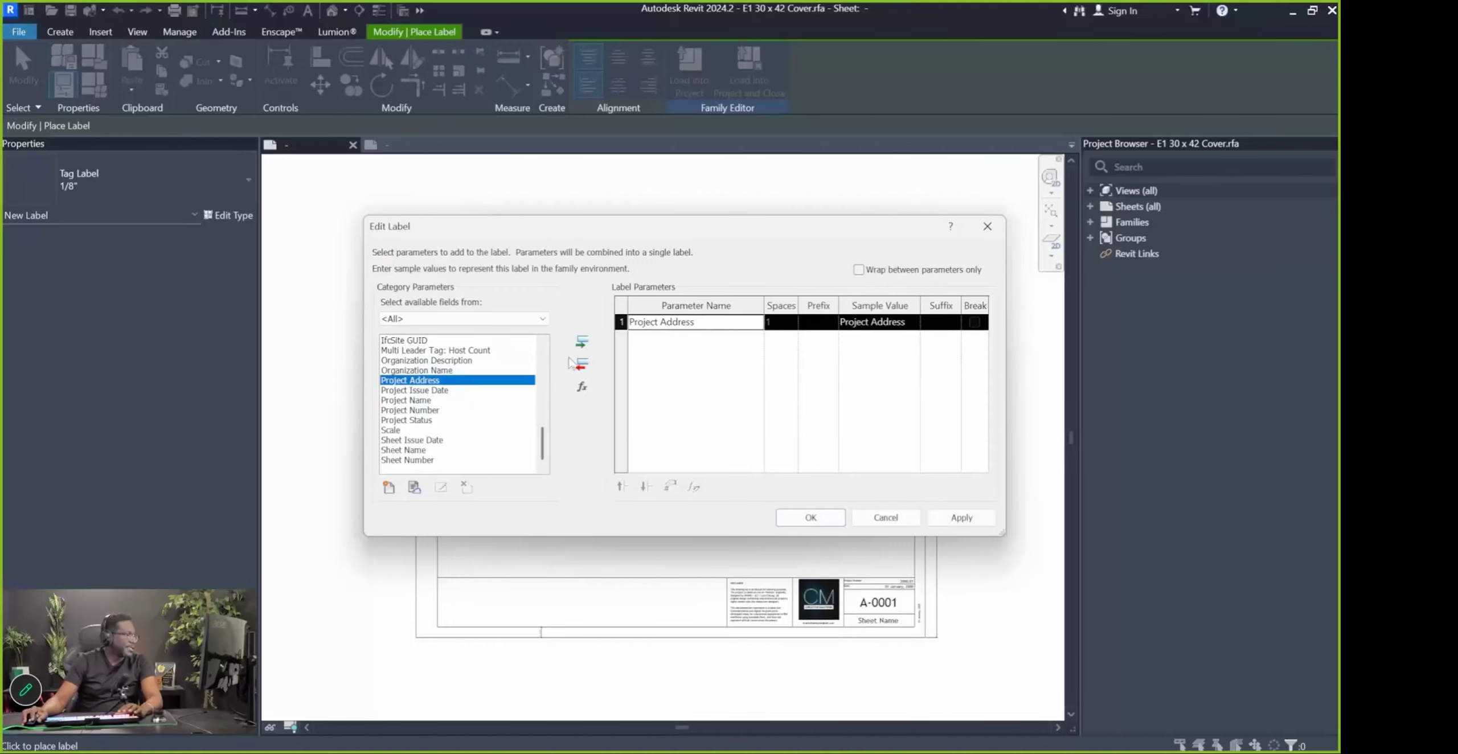
pyautogui.click(821, 521)
pyautogui.scroll(4, 661, 381)
pyautogui.press('Escape')
# Make the Project Address label 5/8" center-aligned text and nudge it down slightly
pyautogui.click(726, 406)
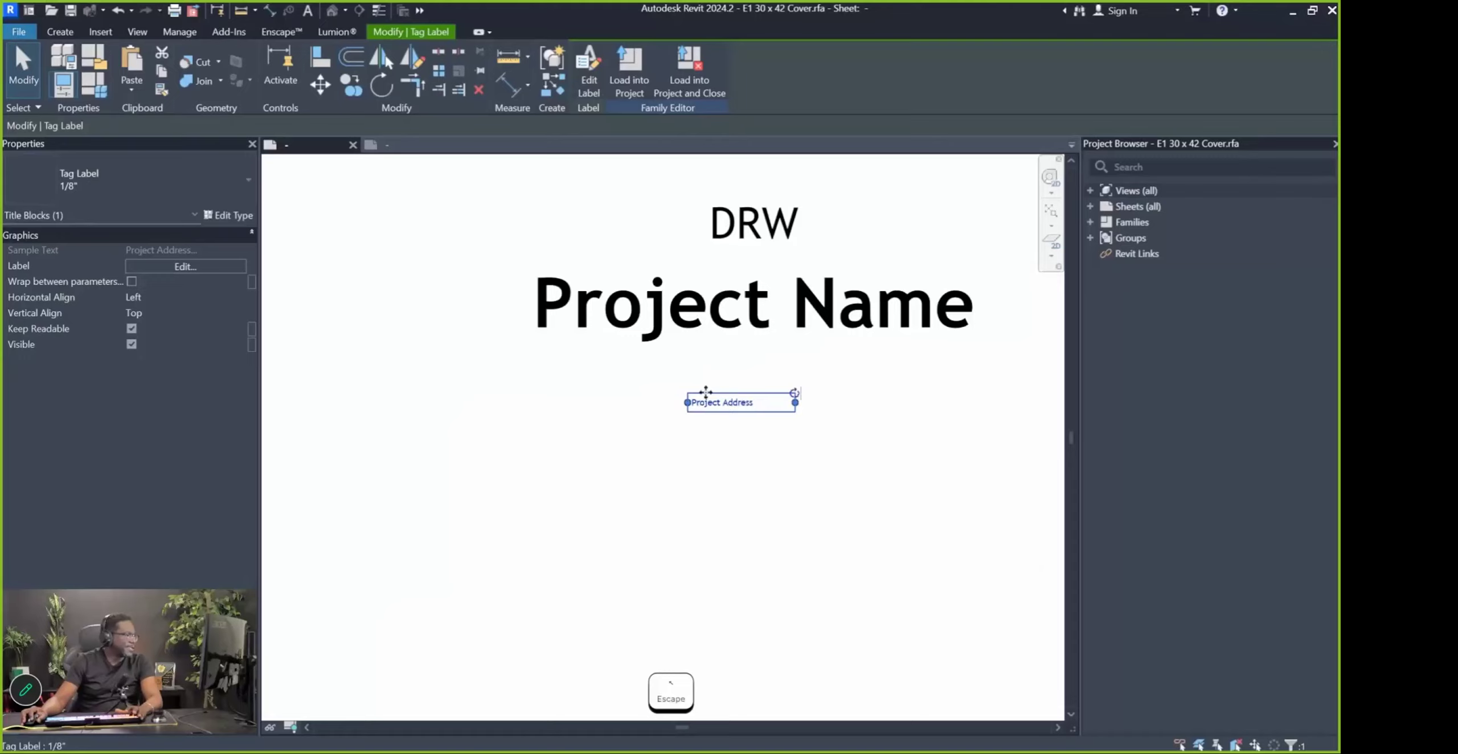
pyautogui.click(123, 167)
pyautogui.click(43, 335)
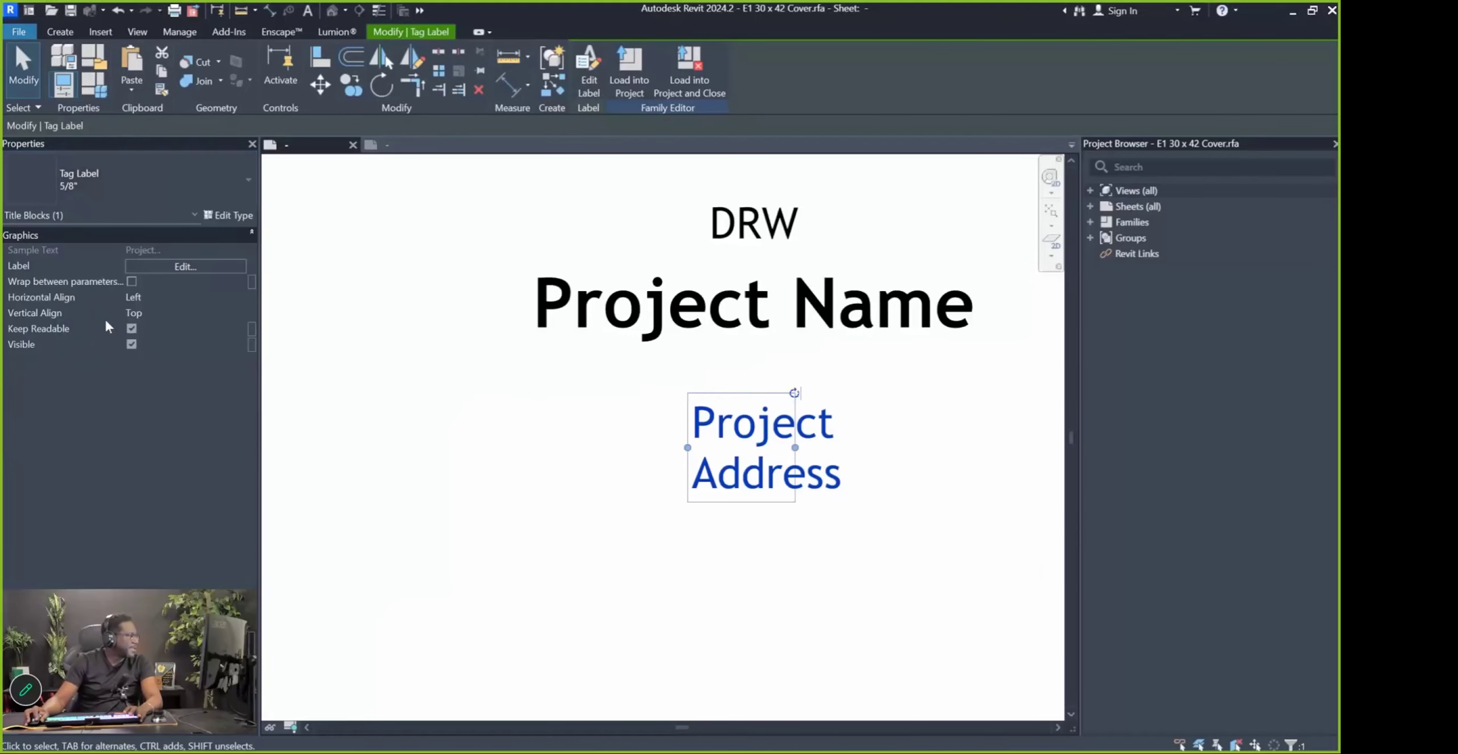
pyautogui.click(238, 300)
pyautogui.click(142, 313)
pyautogui.scroll(-2, 750, 360)
pyautogui.click(775, 347)
pyautogui.click(759, 389)
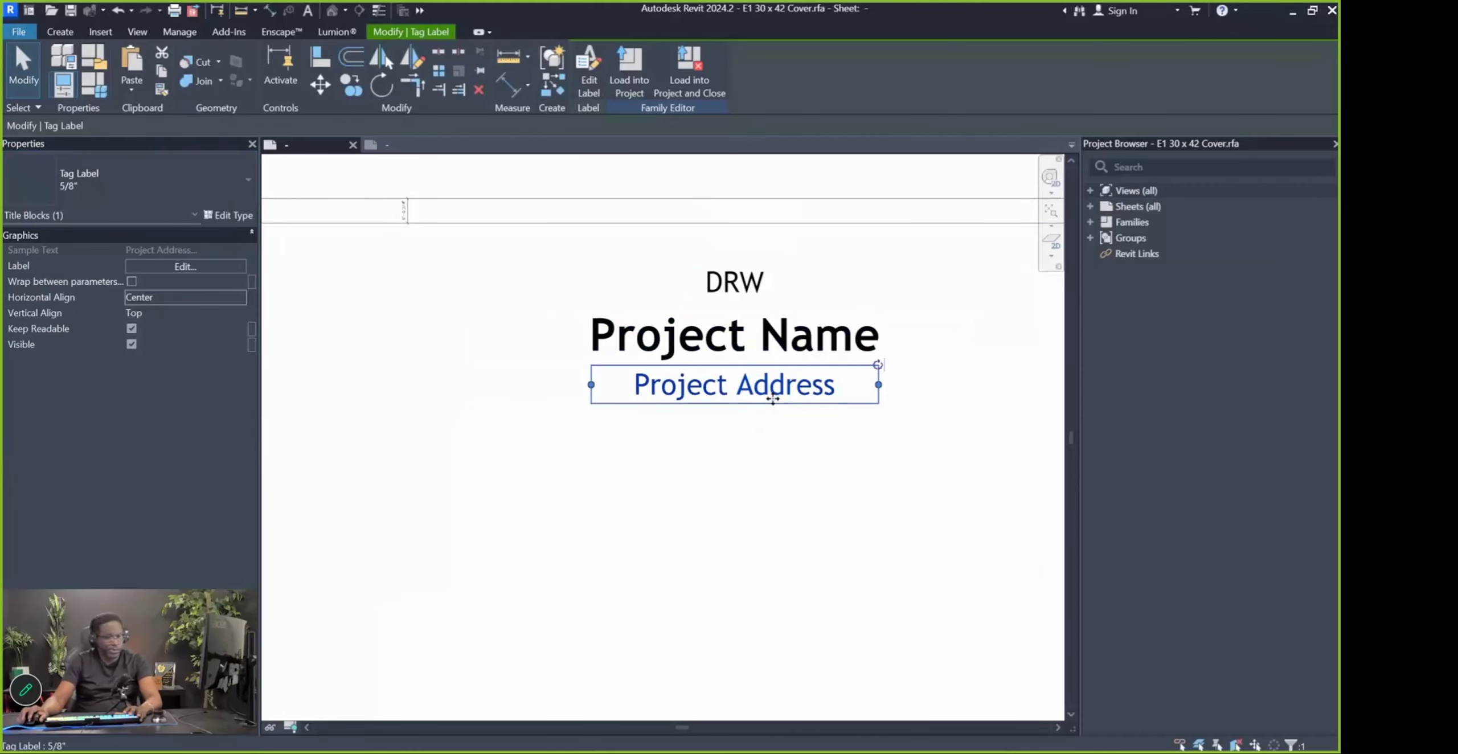
pyautogui.press('Down')
pyautogui.press('Escape')
# Delete the extra dimension on the sheet
pyautogui.scroll(-4, 773, 399)
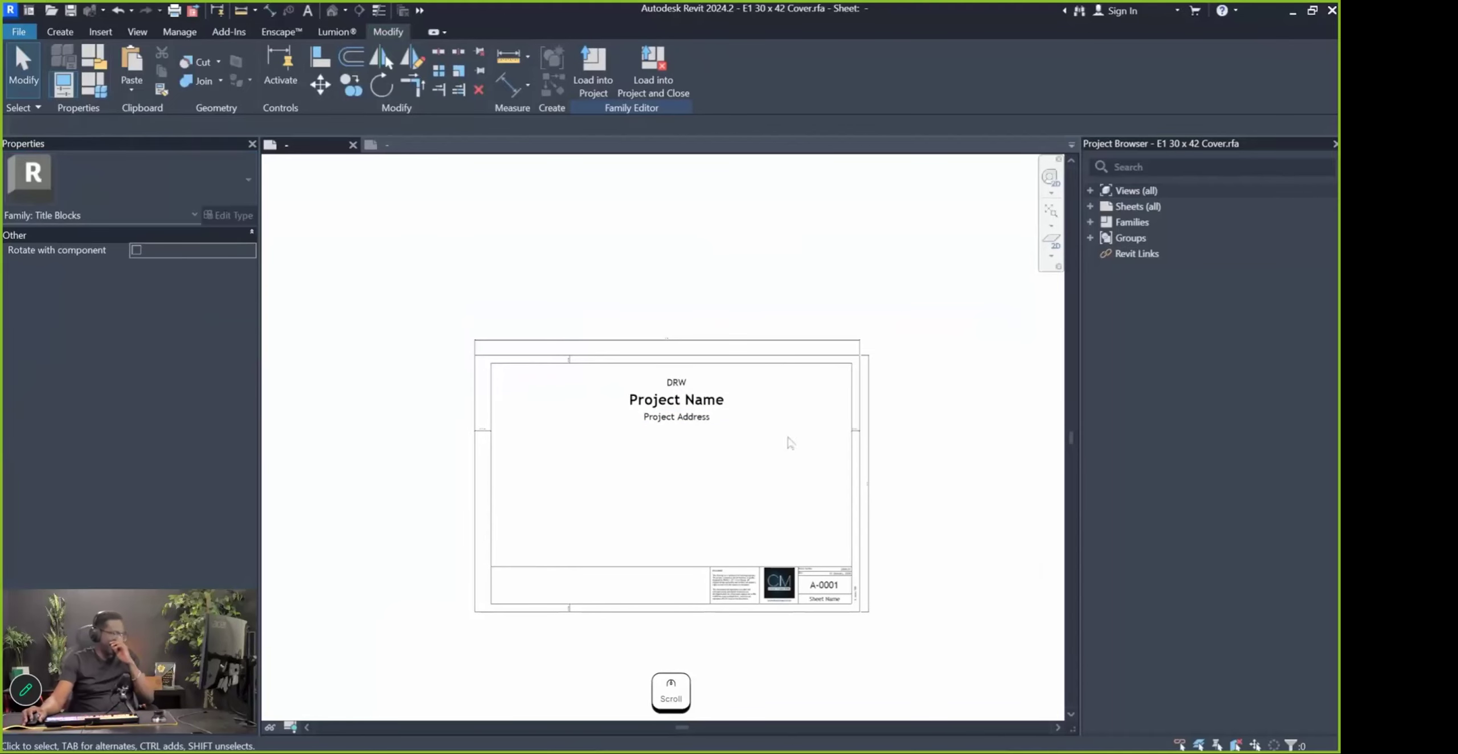
pyautogui.scroll(1, 729, 404)
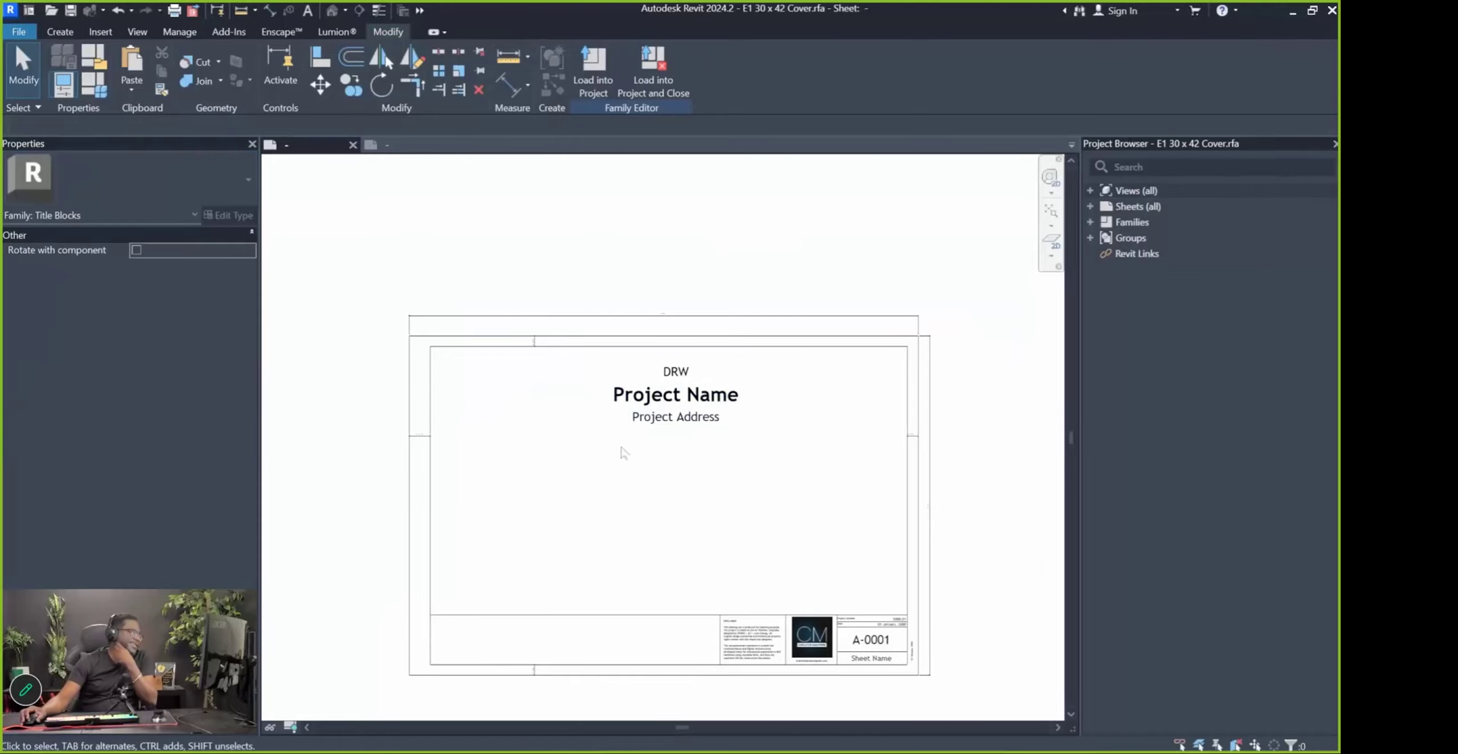
pyautogui.scroll(-3, 622, 452)
pyautogui.scroll(2, 632, 444)
pyautogui.click(837, 380)
pyautogui.press('Delete')
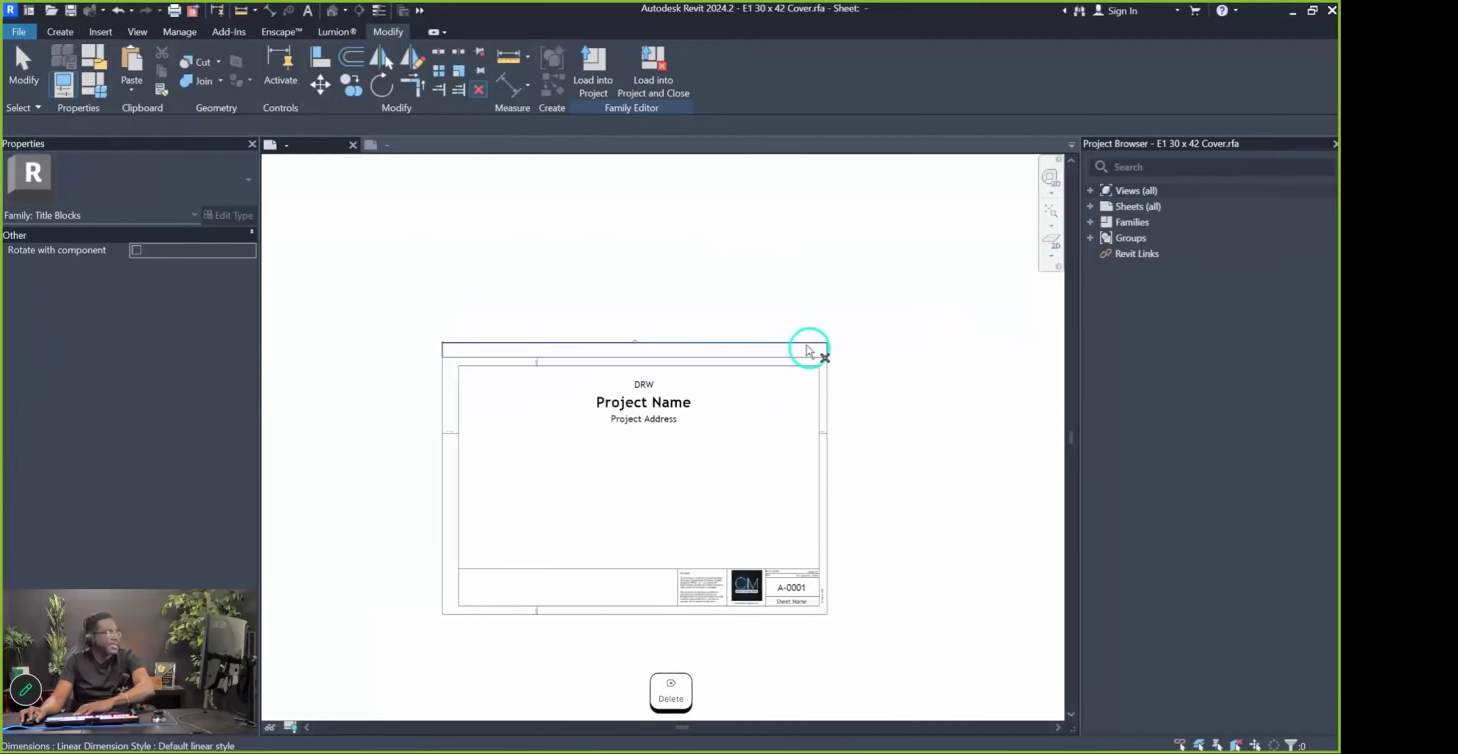
pyautogui.scroll(2, 683, 512)
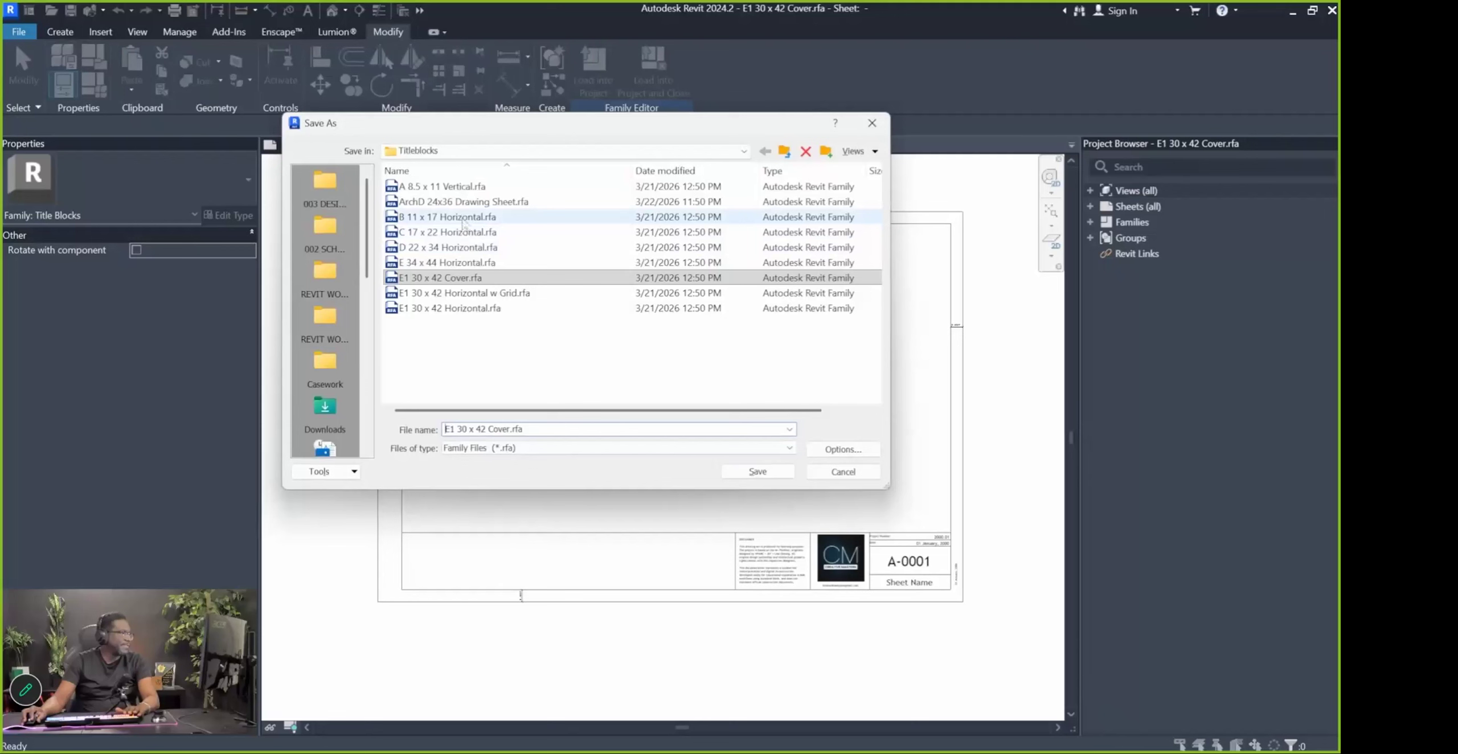
# Save the family as 'ArchD 24x36 Drawing Title Sheet.rfa' in the Titleblocks folder
pyautogui.click(413, 204)
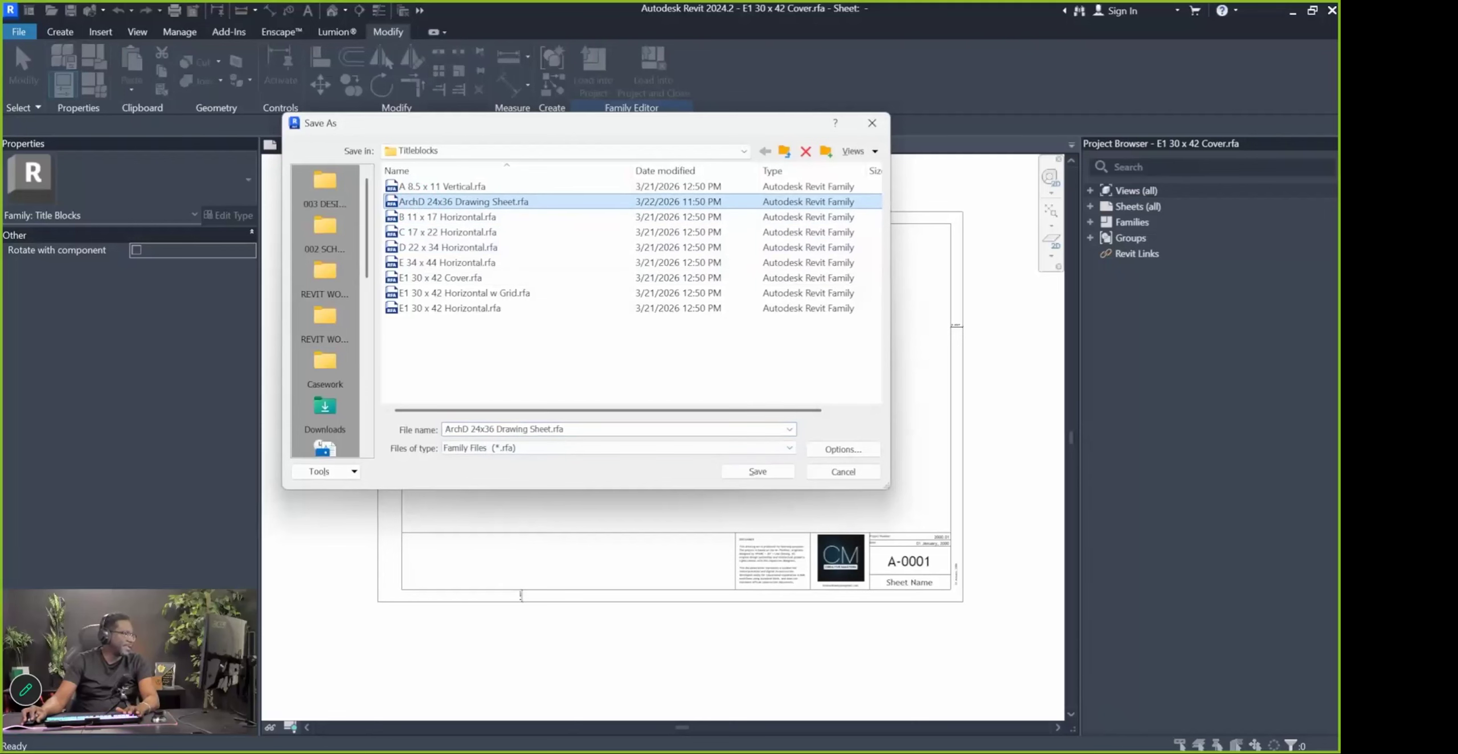
pyautogui.click(497, 432)
pyautogui.moveTo(528, 431); pyautogui.dragTo(539, 431)
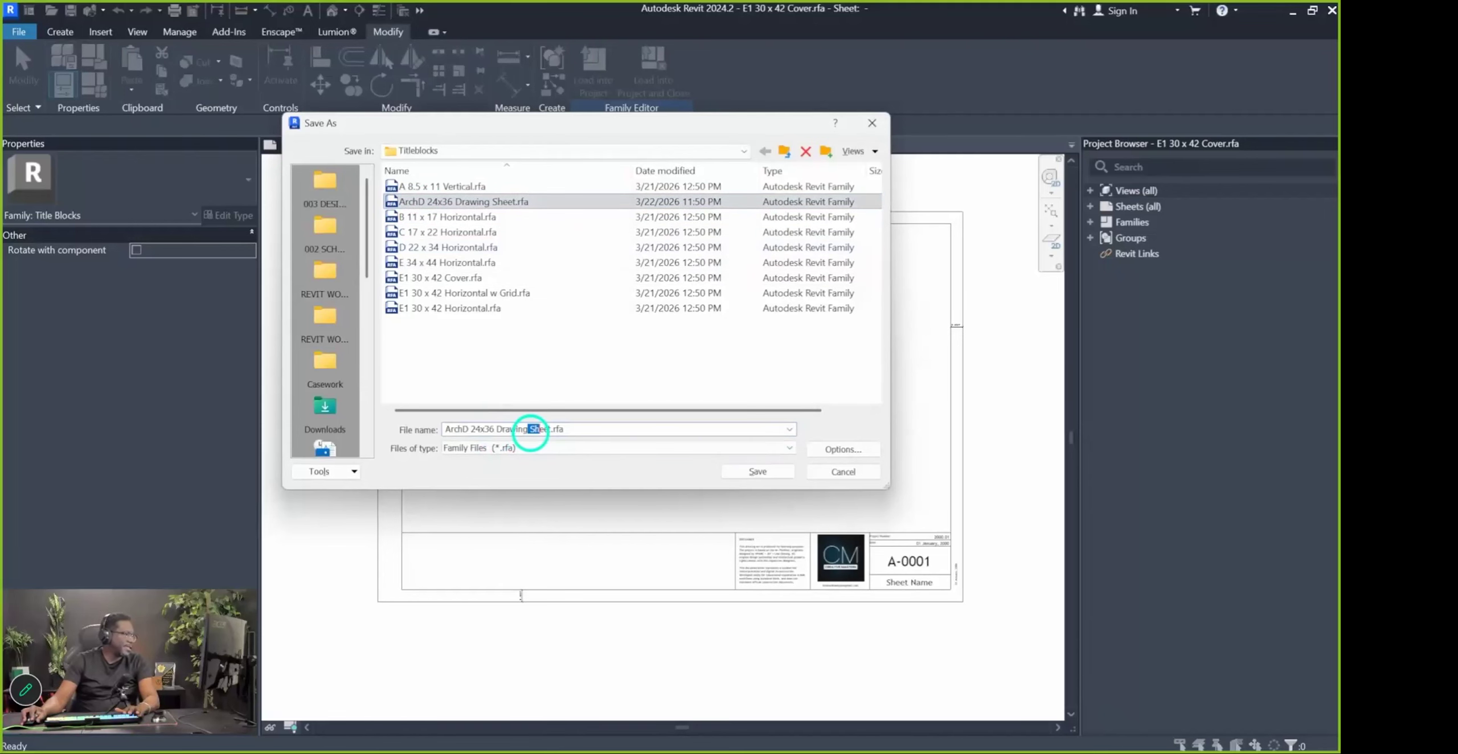
pyautogui.write('Title')
pyautogui.press('Return')
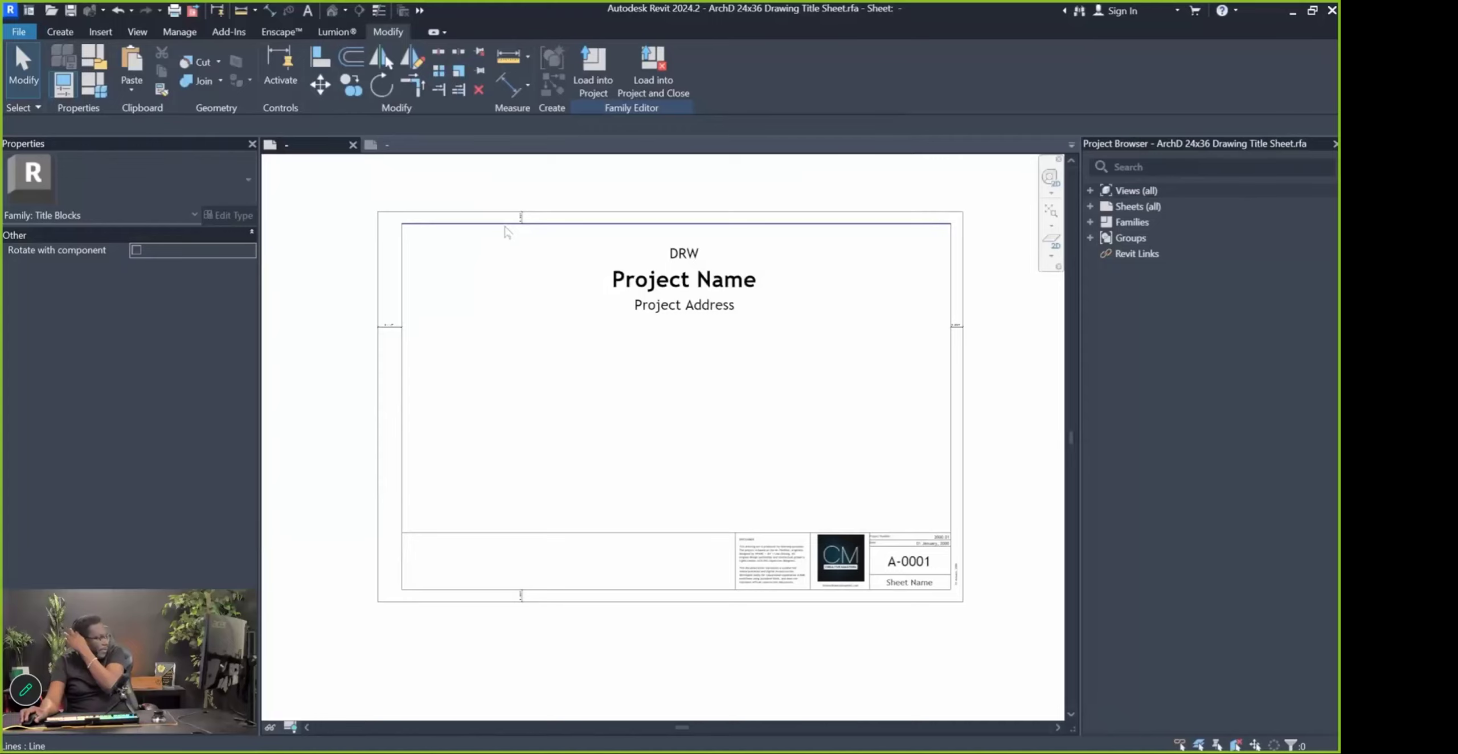
pyautogui.click(422, 147)
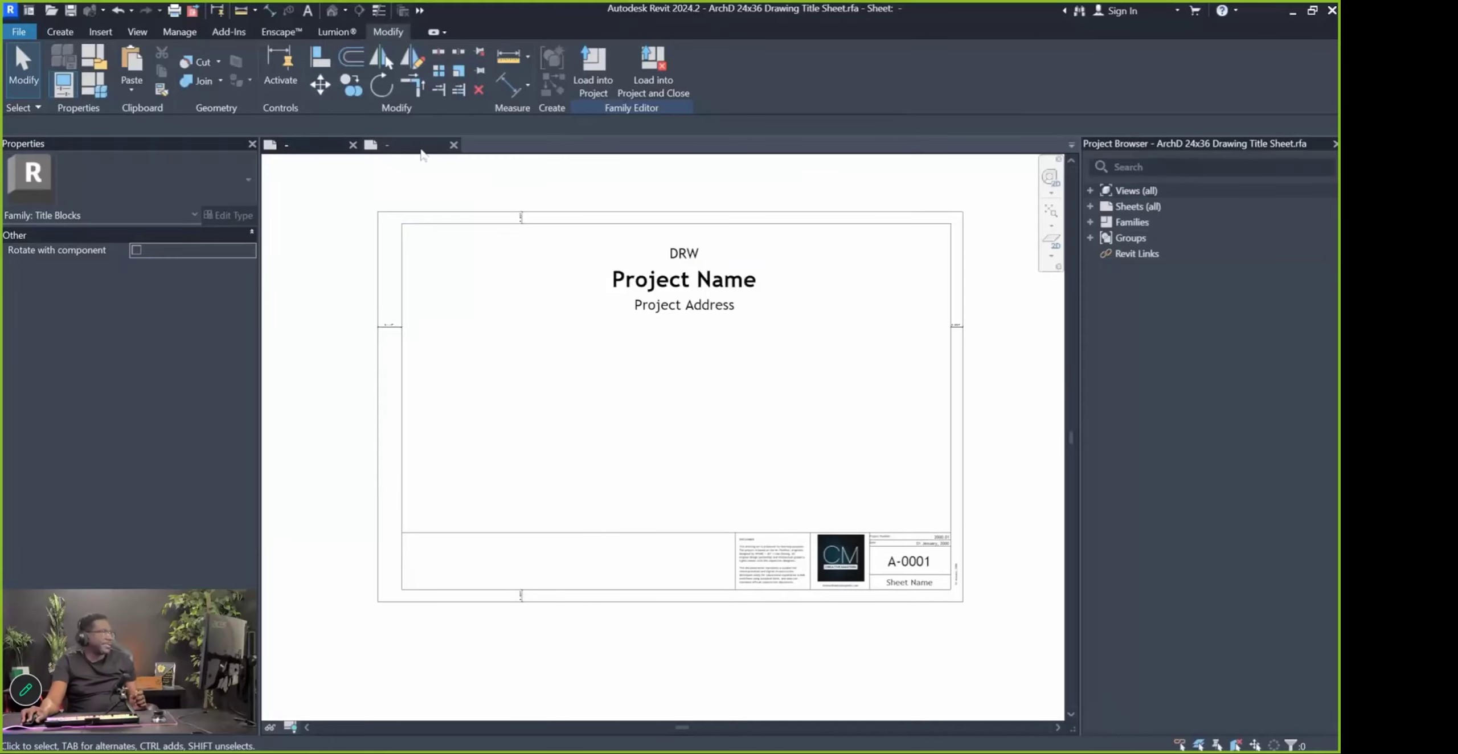
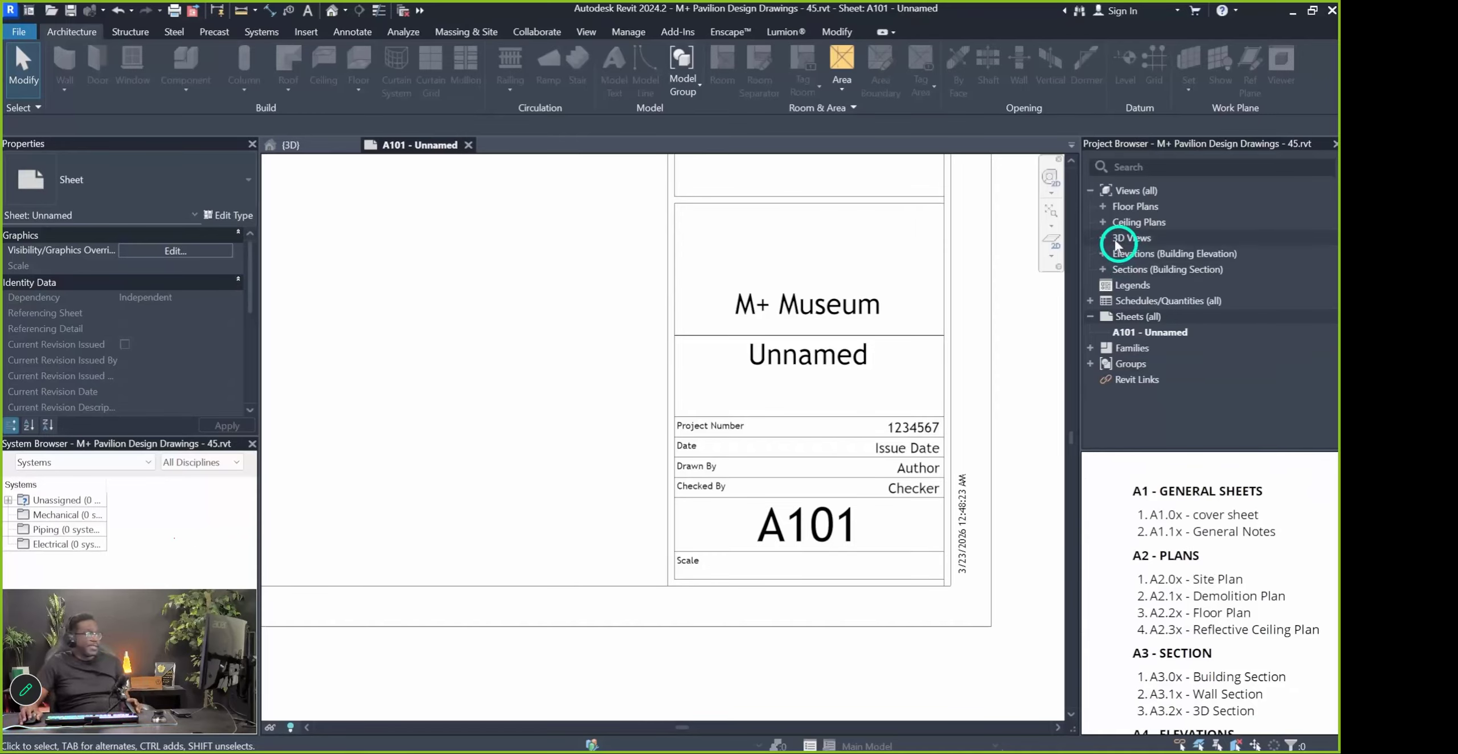
# Expand the Floor Plans and Ceiling Plans lists and fit the whole A101 sheet in view
pyautogui.click(1102, 207)
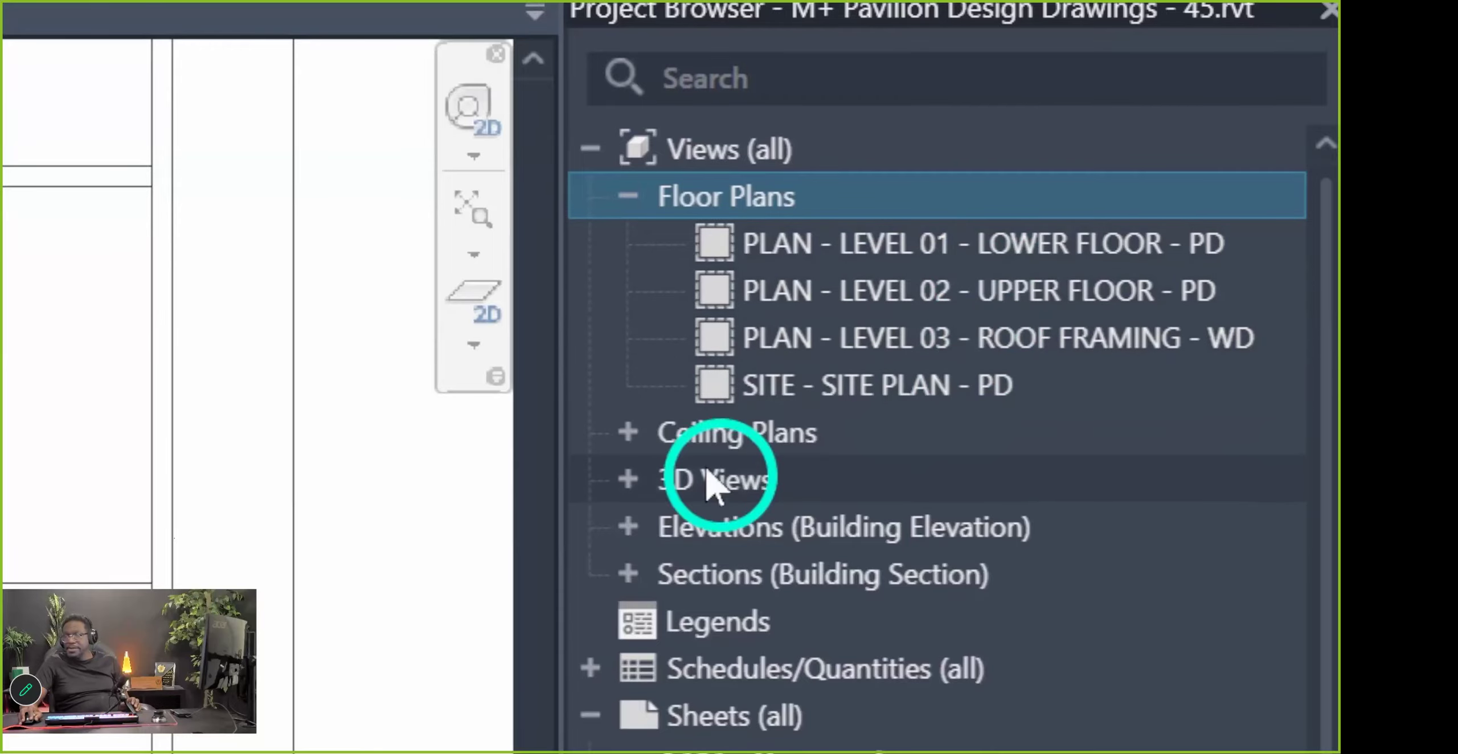
pyautogui.doubleClick(647, 427)
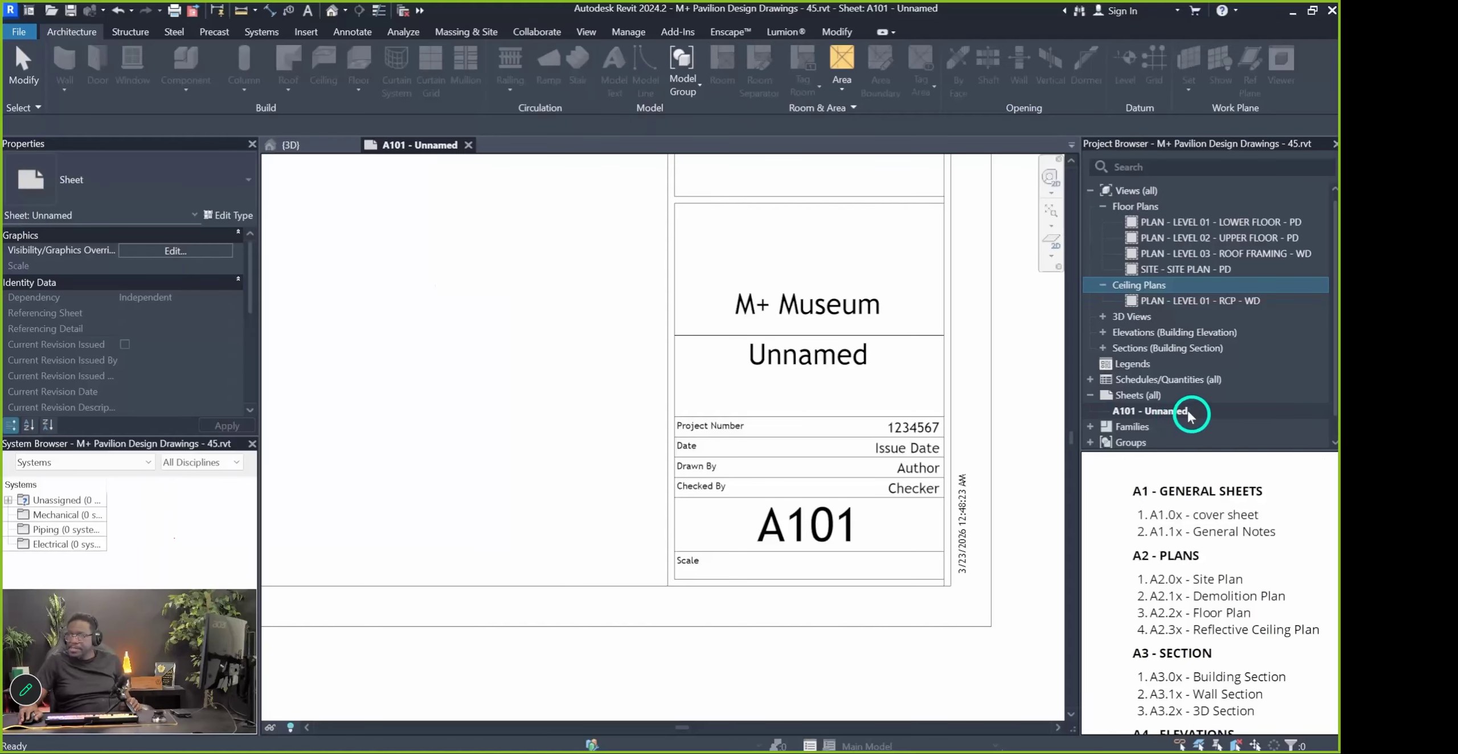
pyautogui.scroll(-4, 905, 471)
pyautogui.scroll(-2, 810, 454)
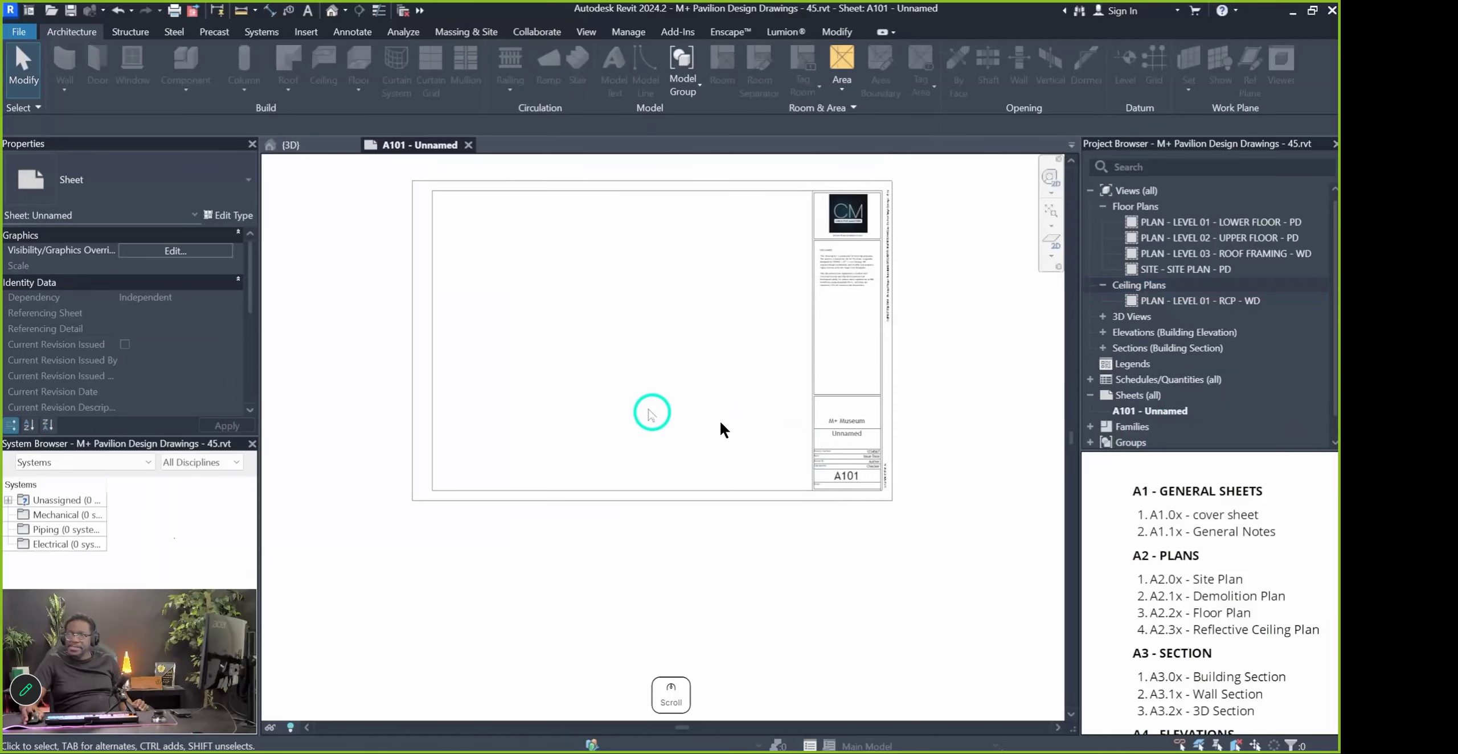
pyautogui.moveTo(651, 413); pyautogui.dragTo(635, 491, button='middle')
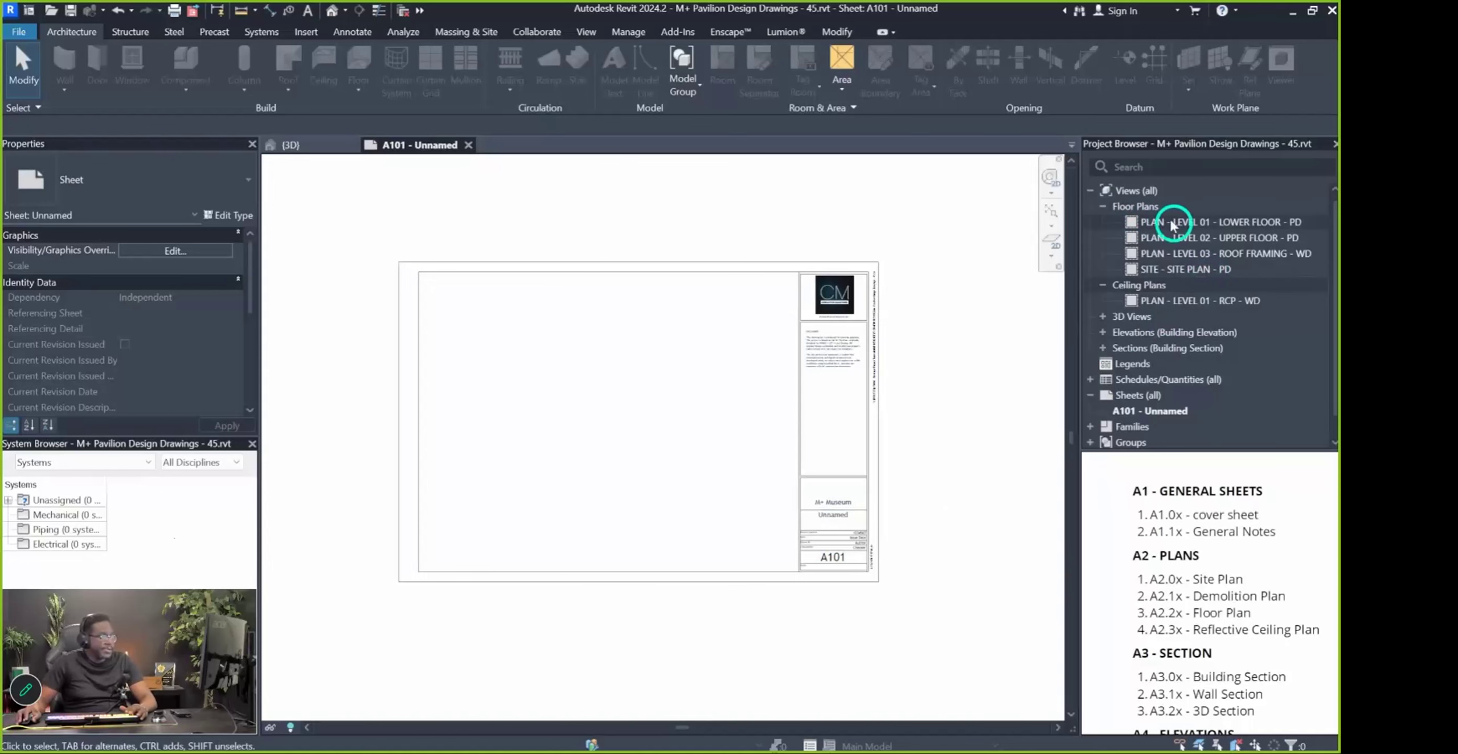
# Place PLAN - LEVEL 01 - LOWER FLOOR - PD on sheet A101 and reposition it
pyautogui.moveTo(1187, 223); pyautogui.dragTo(552, 418)
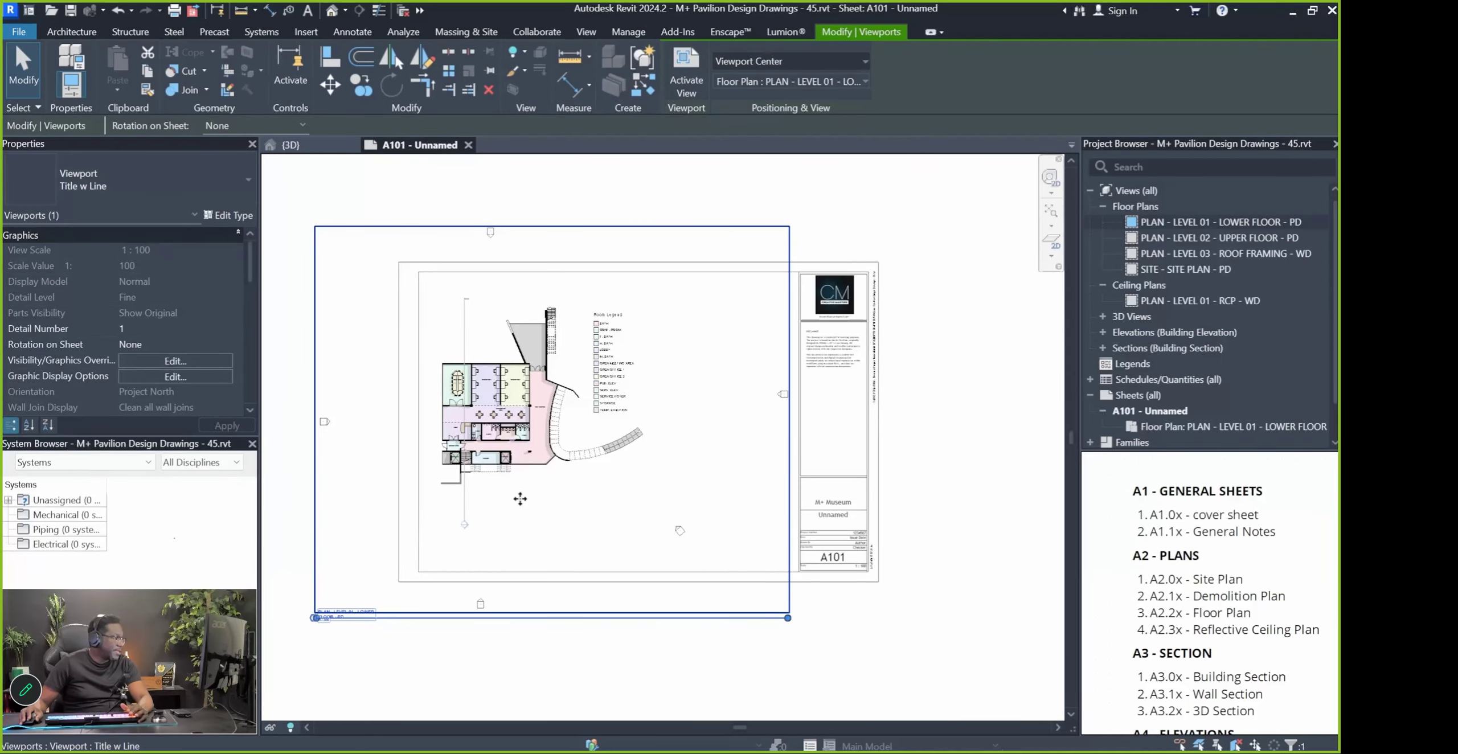
pyautogui.click(584, 685)
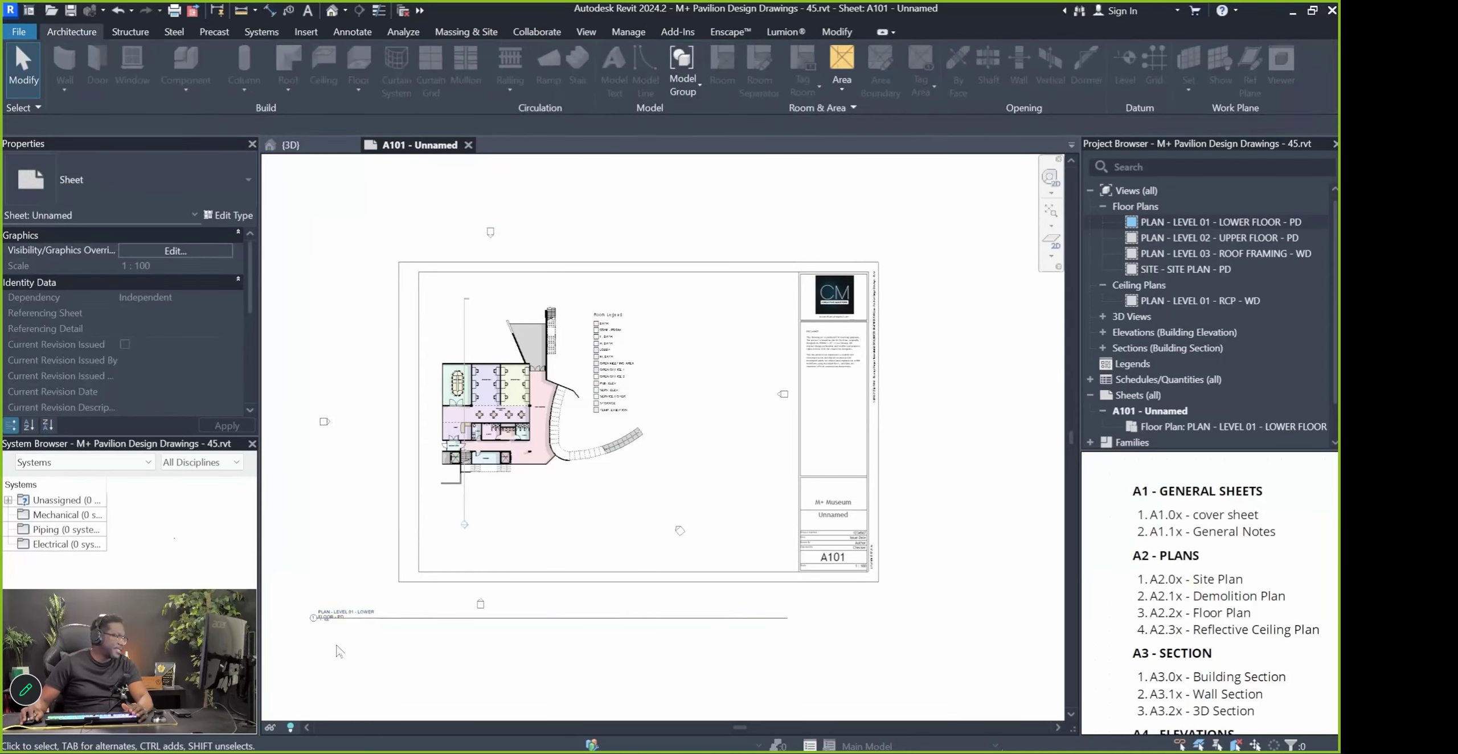
pyautogui.scroll(5, 323, 619)
pyautogui.scroll(-5, 311, 590)
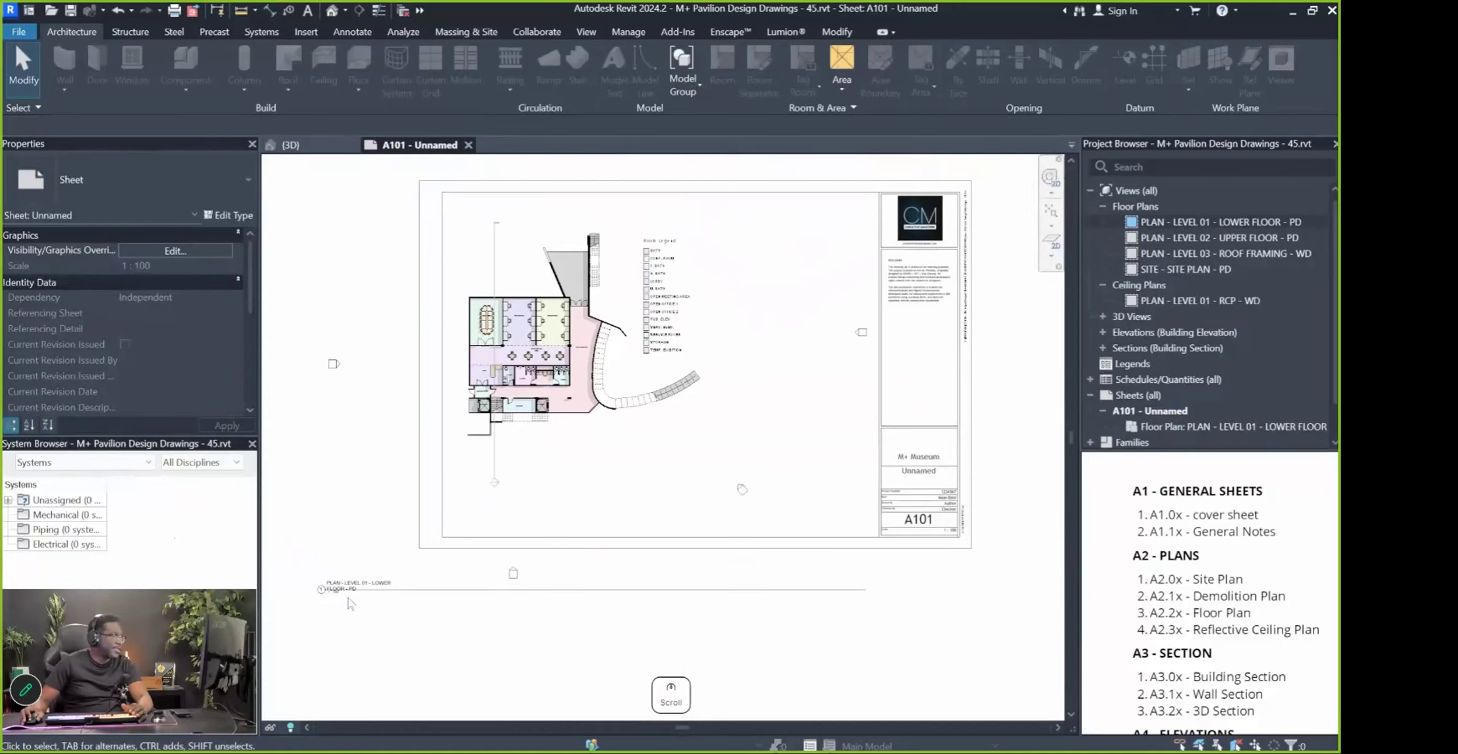
pyautogui.scroll(-2, 616, 548)
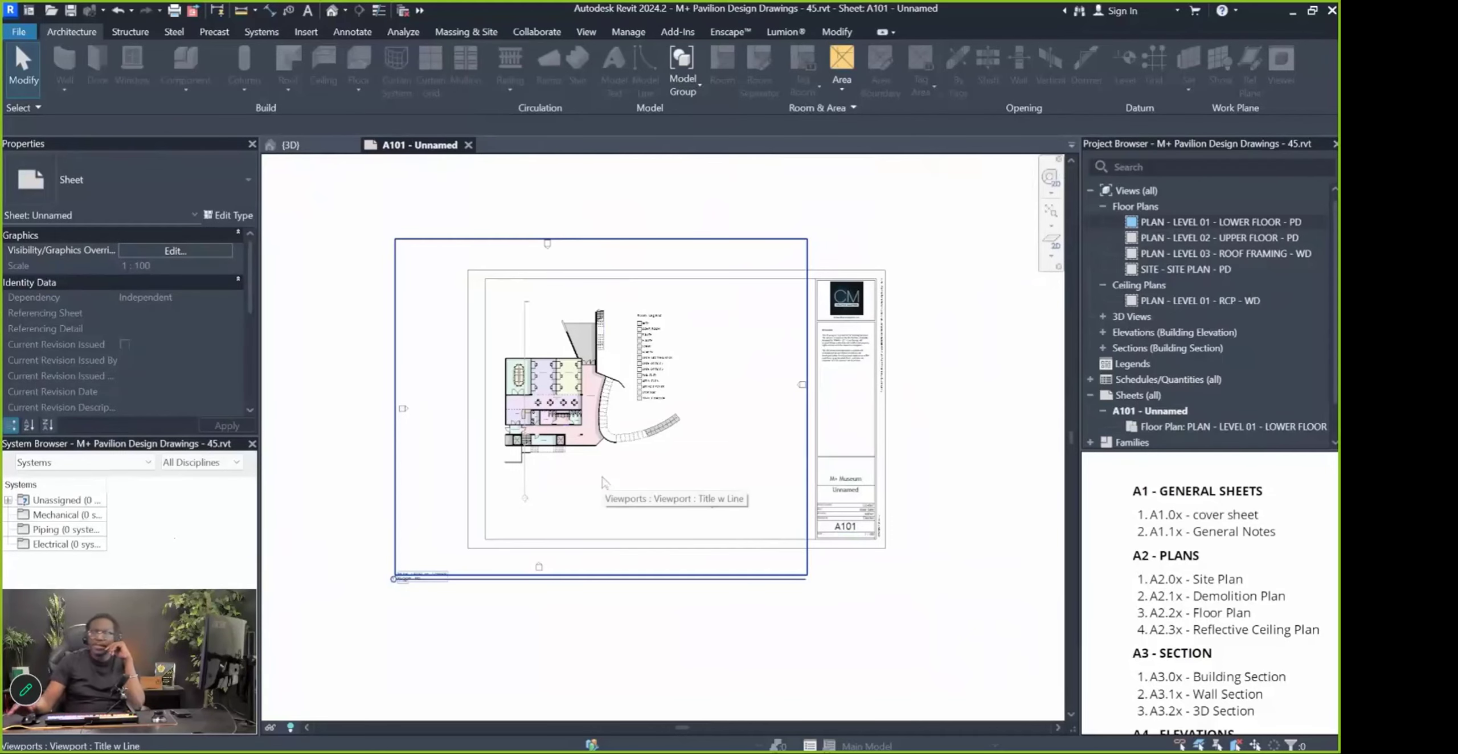
pyautogui.moveTo(600, 429); pyautogui.dragTo(685, 437)
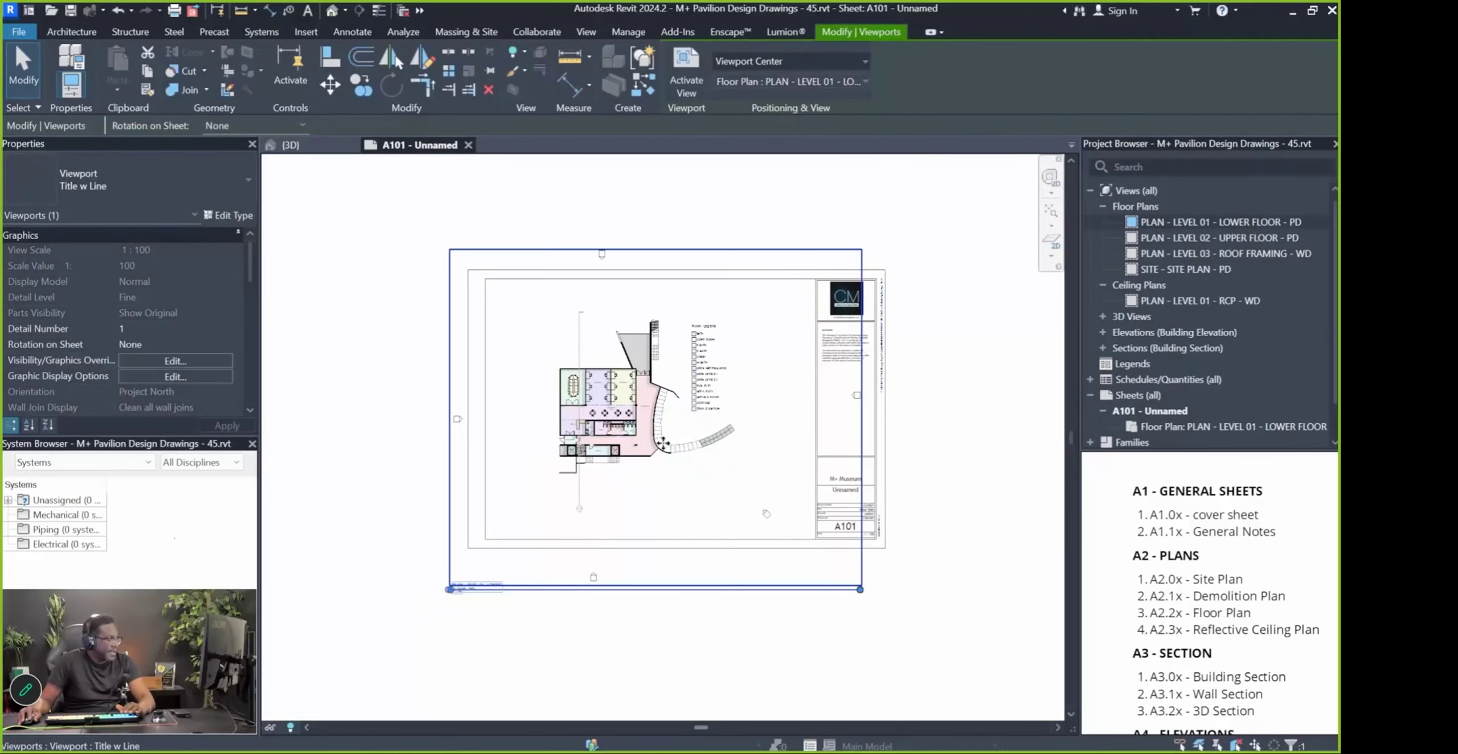
pyautogui.press('Escape')
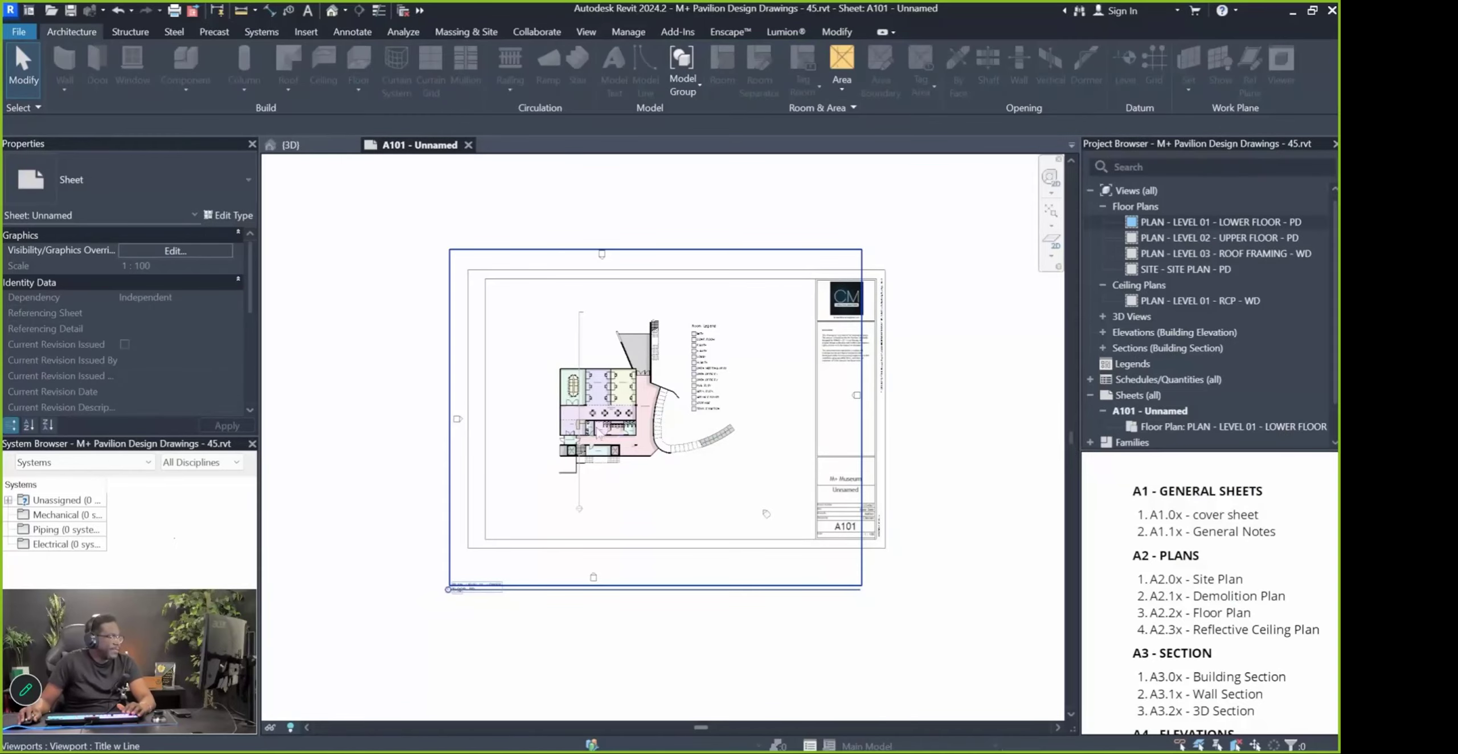
# Nudge the viewport up and move its title line inside the sheet border
pyautogui.scroll(3, 478, 632)
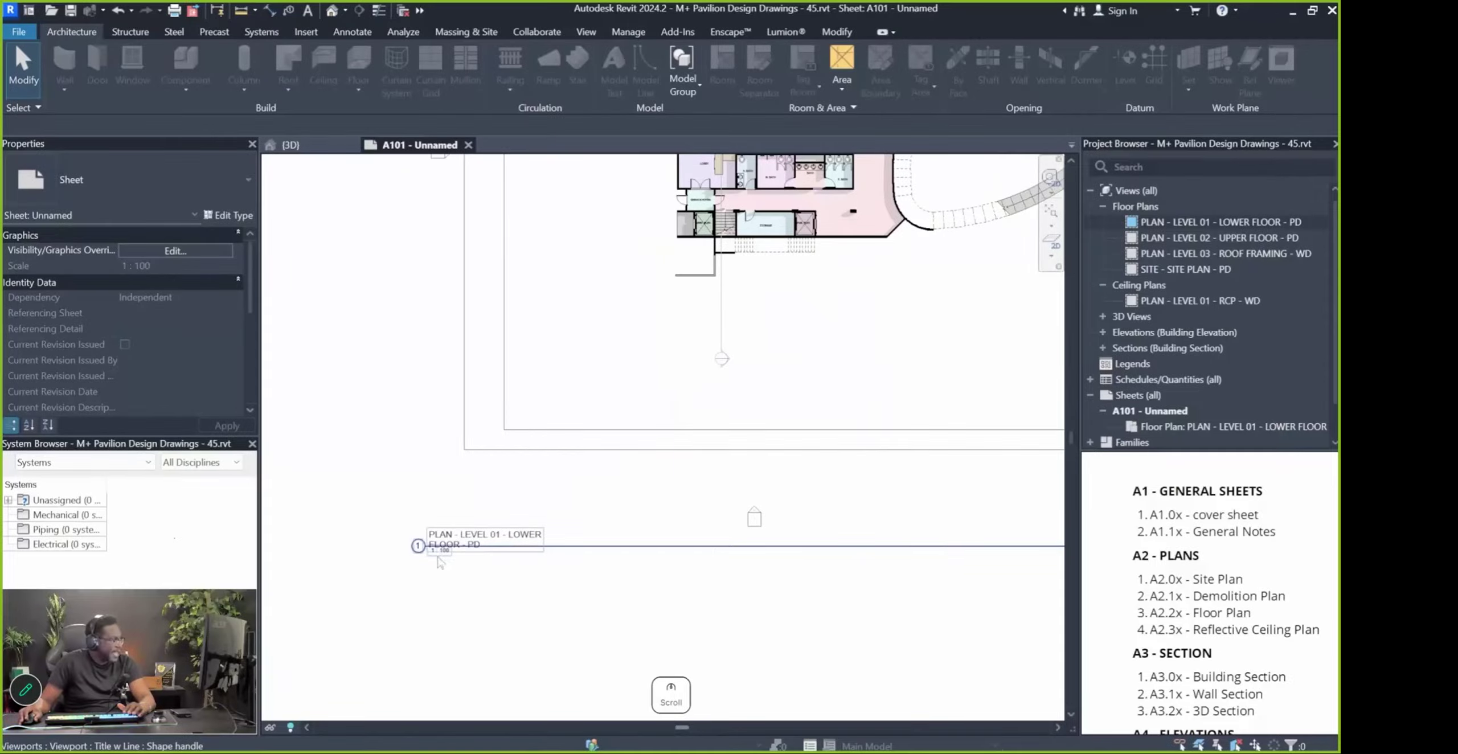
pyautogui.scroll(1, 444, 561)
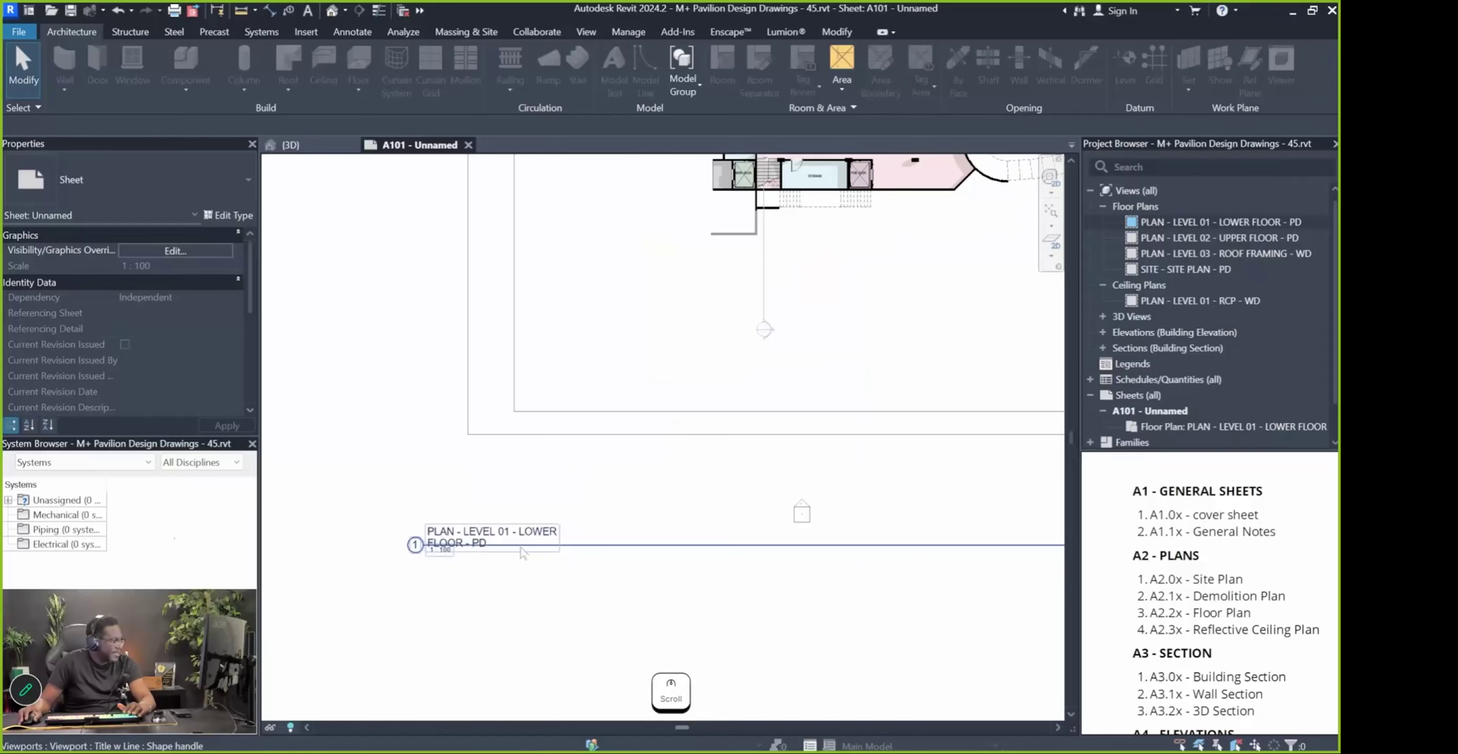
pyautogui.scroll(-4, 500, 553)
pyautogui.click(479, 550)
pyautogui.moveTo(581, 423); pyautogui.dragTo(581, 404)
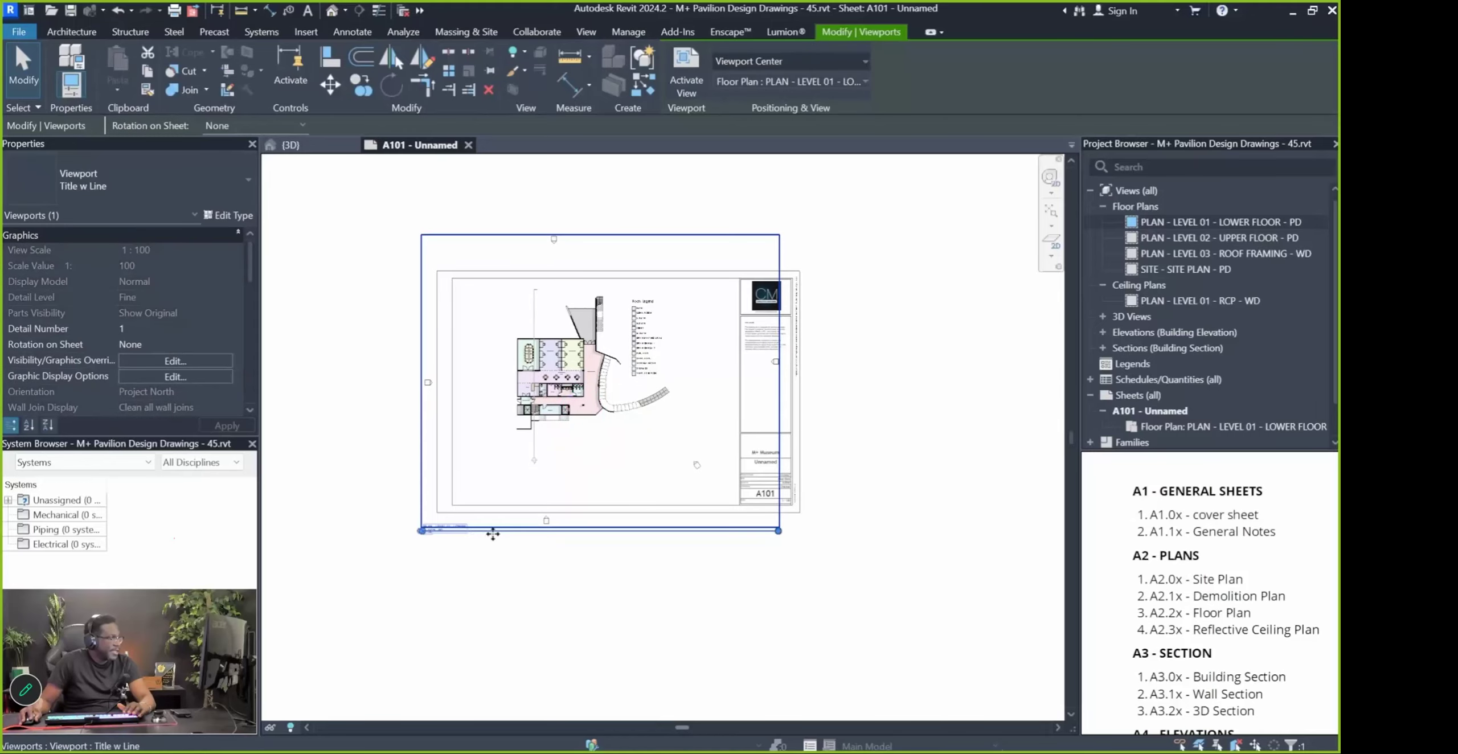
pyautogui.scroll(3, 459, 550)
pyautogui.click(438, 615)
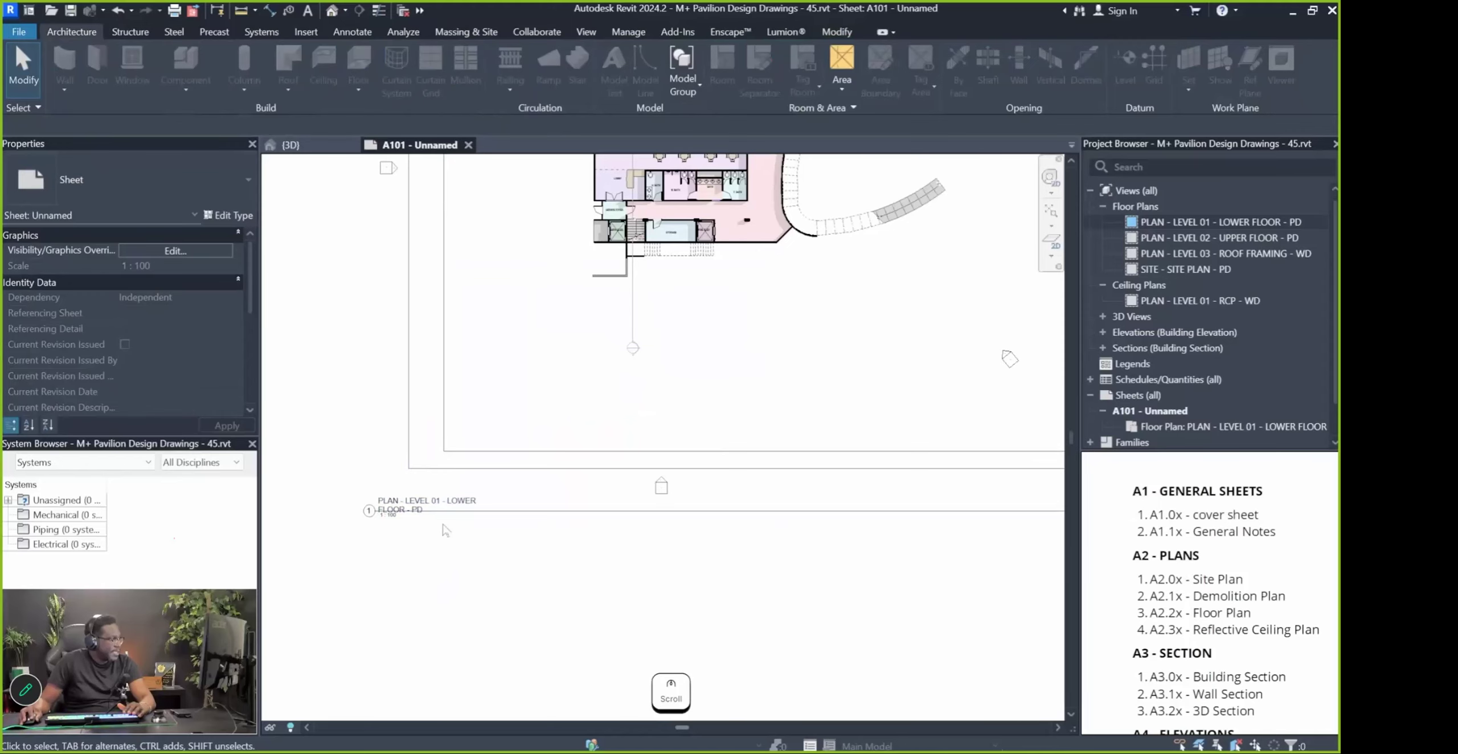
pyautogui.moveTo(428, 512); pyautogui.dragTo(547, 330)
pyautogui.click(544, 616)
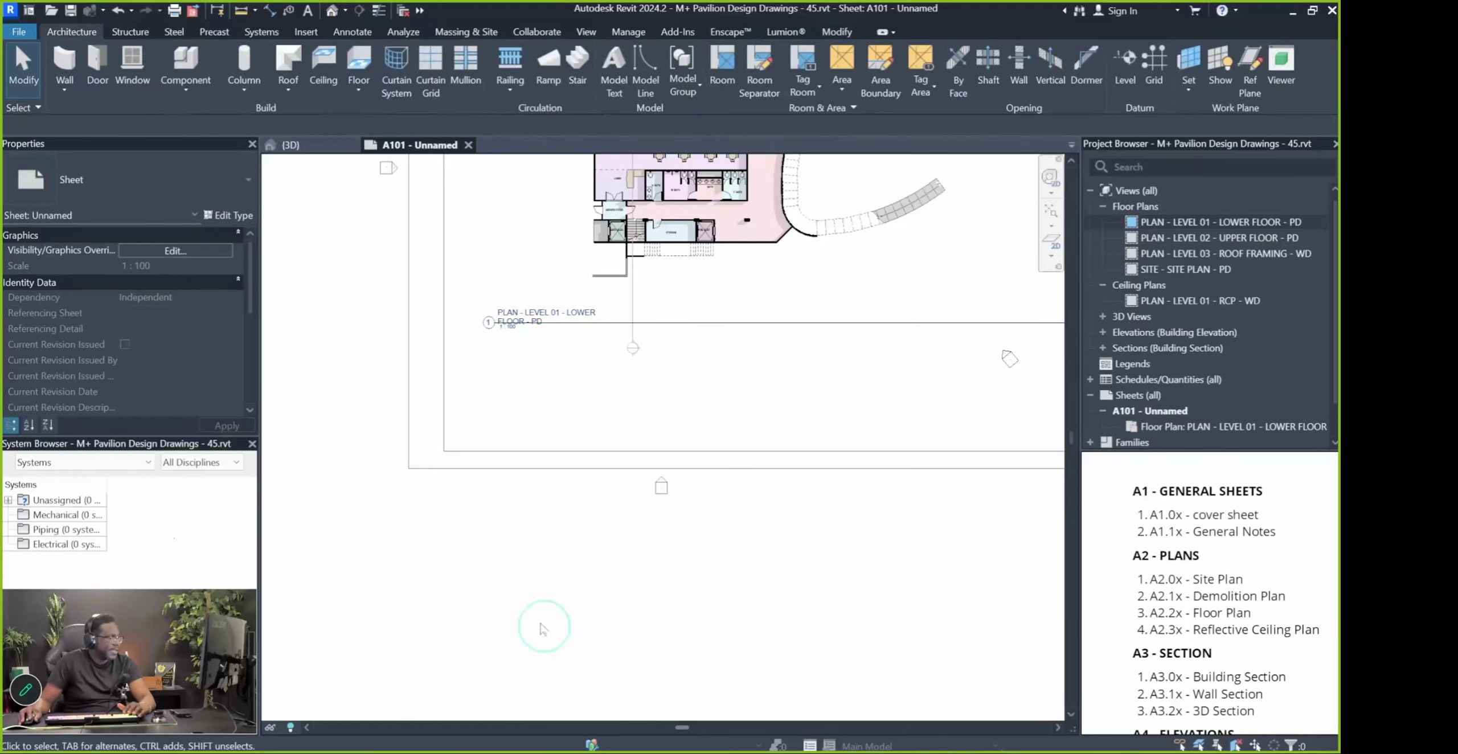
pyautogui.scroll(-3, 521, 615)
pyautogui.press('Pause')
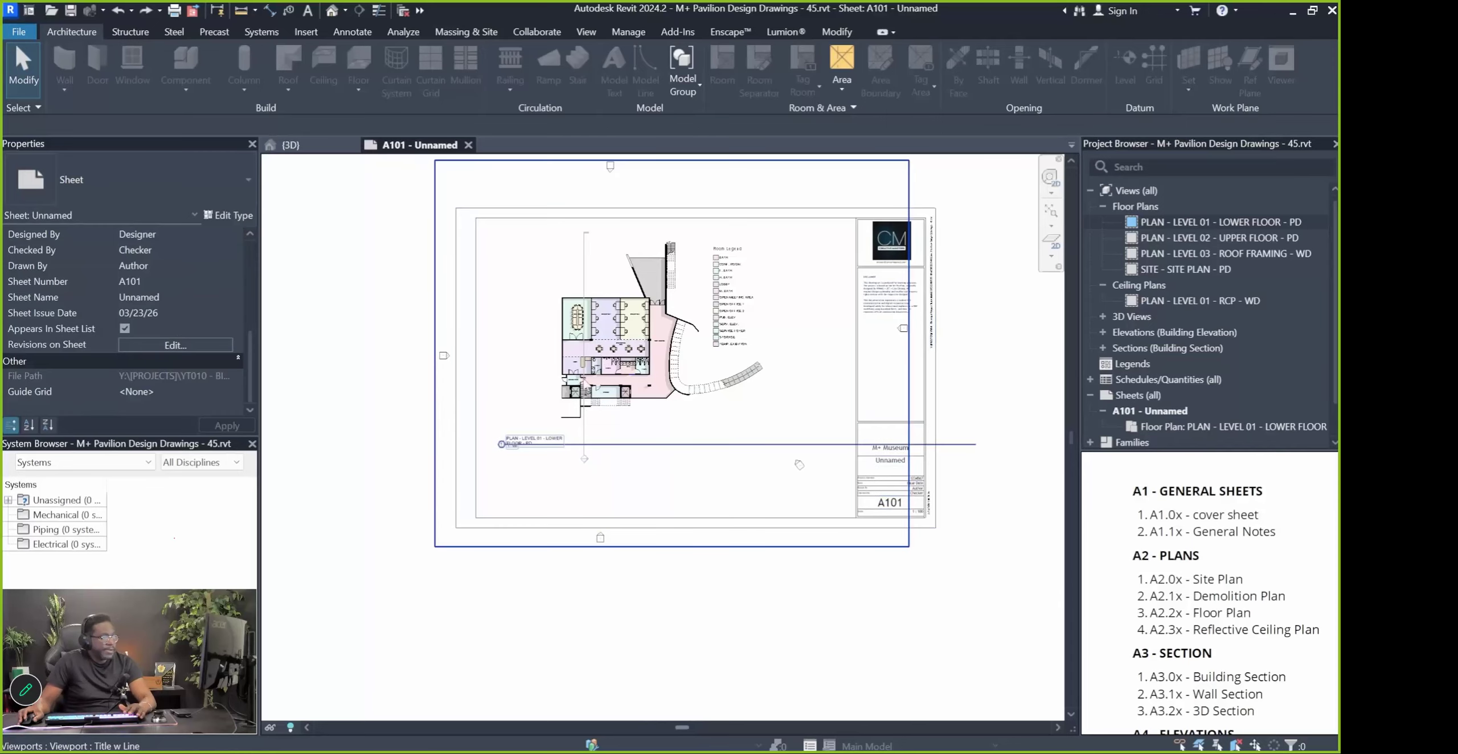
pyautogui.scroll(3, 557, 444)
# Enlarge Properties and select the lower floor viewport to show its Identity Data and view name
pyautogui.moveTo(488, 463); pyautogui.dragTo(495, 528, button='middle')
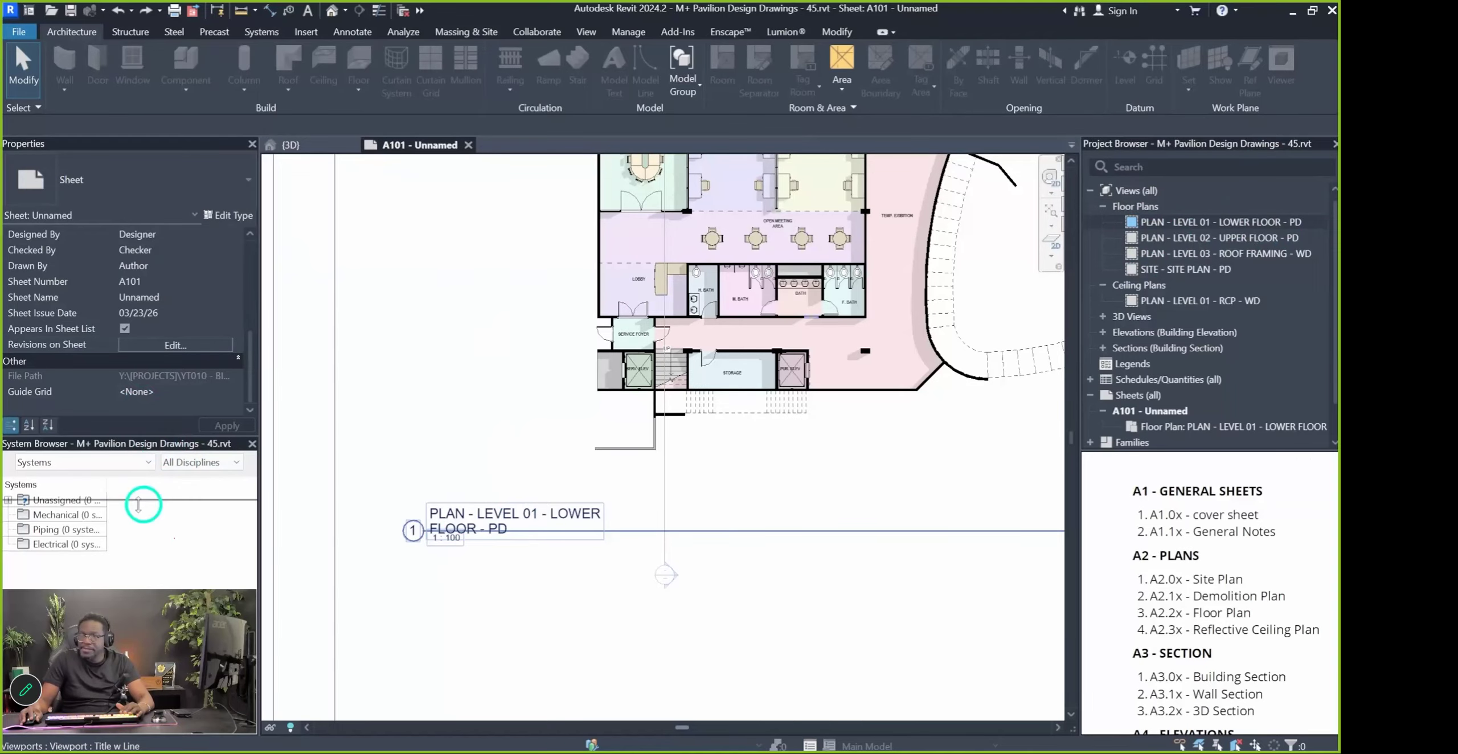
pyautogui.moveTo(146, 590); pyautogui.dragTo(147, 589)
pyautogui.scroll(-3, 154, 466)
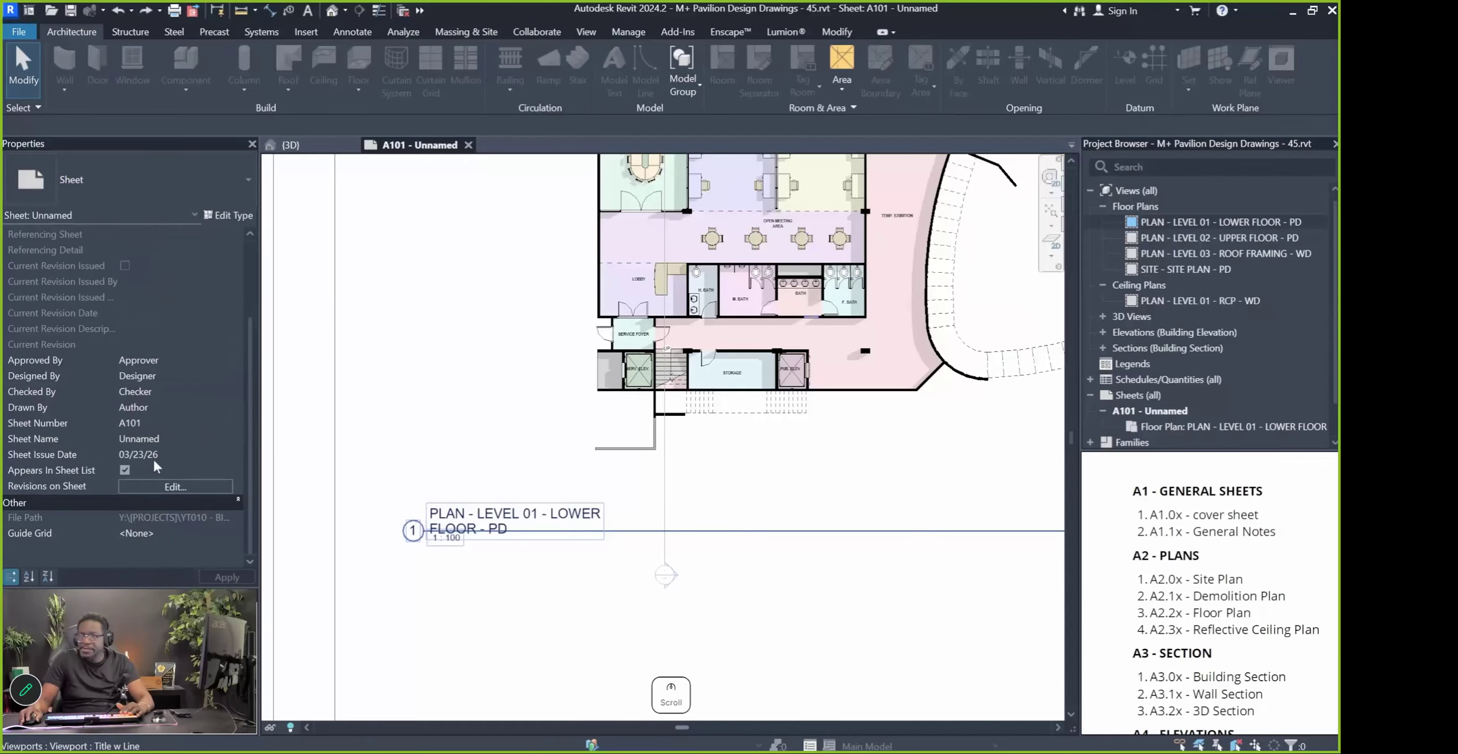
pyautogui.click(505, 478)
pyautogui.scroll(-4, 505, 478)
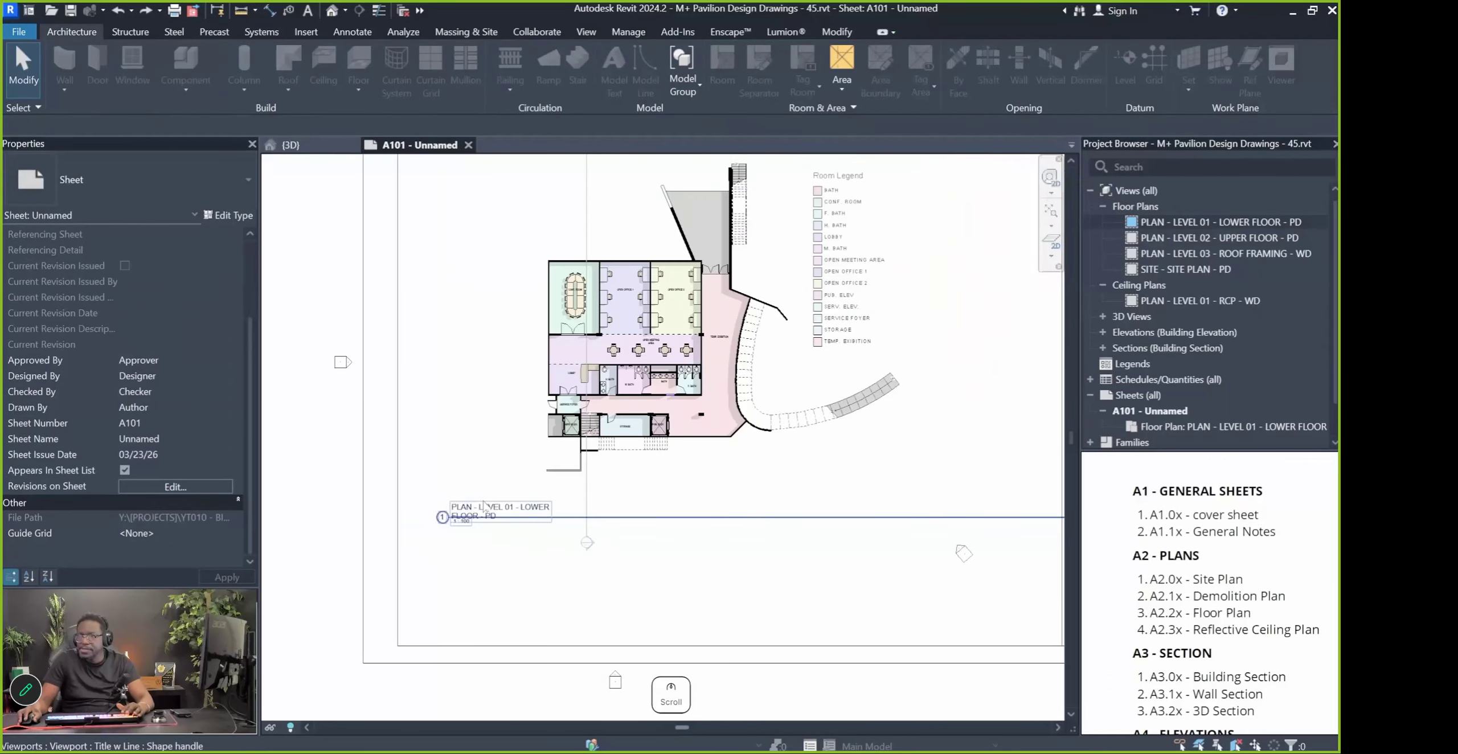
pyautogui.scroll(-5, 187, 398)
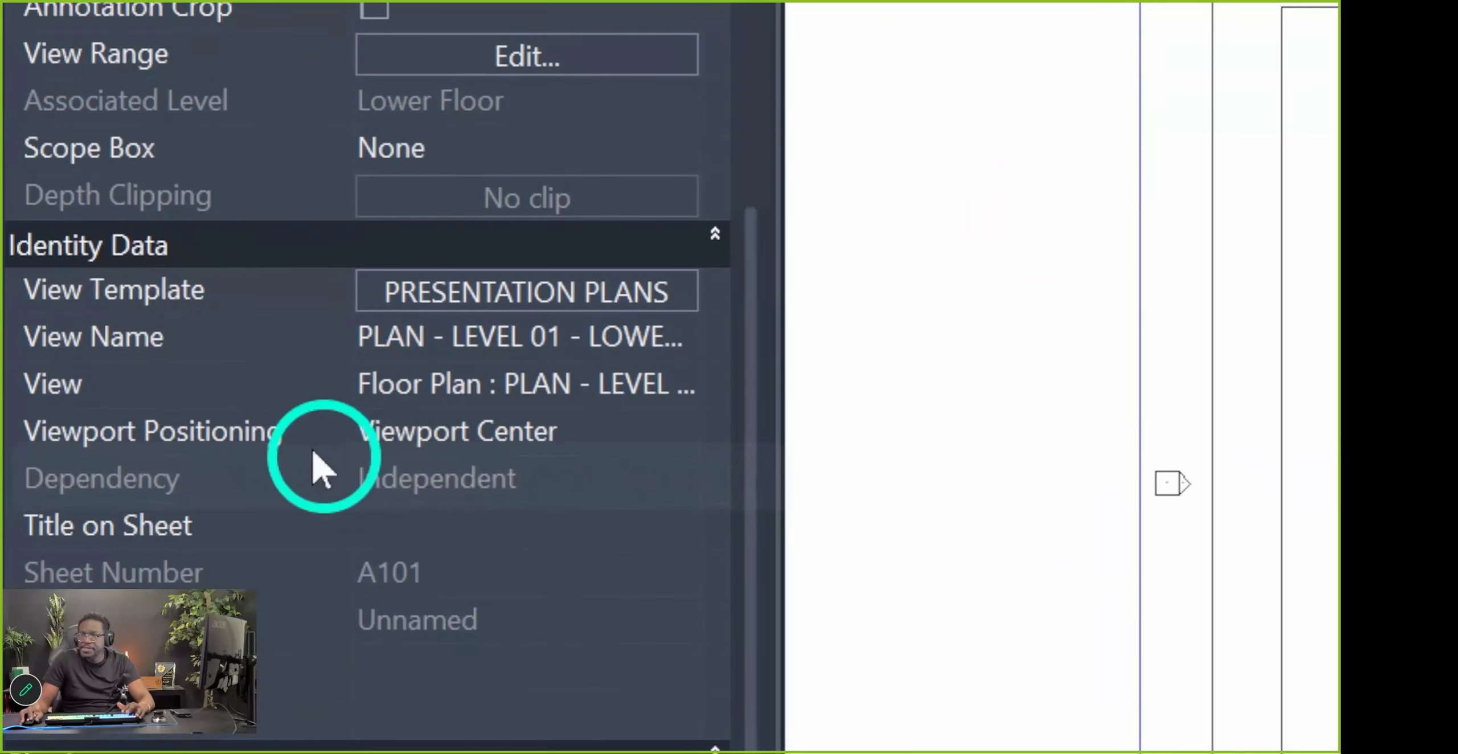
pyautogui.scroll(-2, 351, 374)
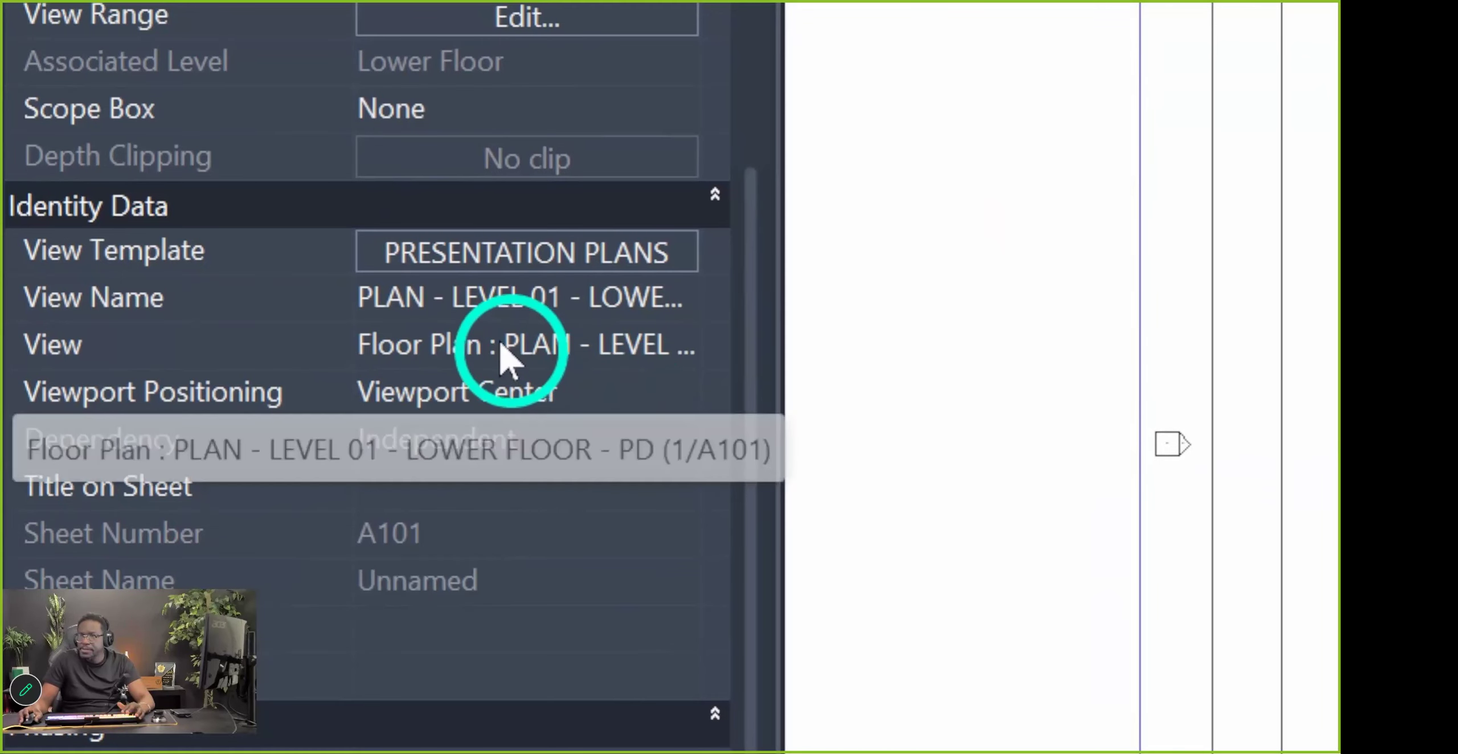
pyautogui.click(507, 294)
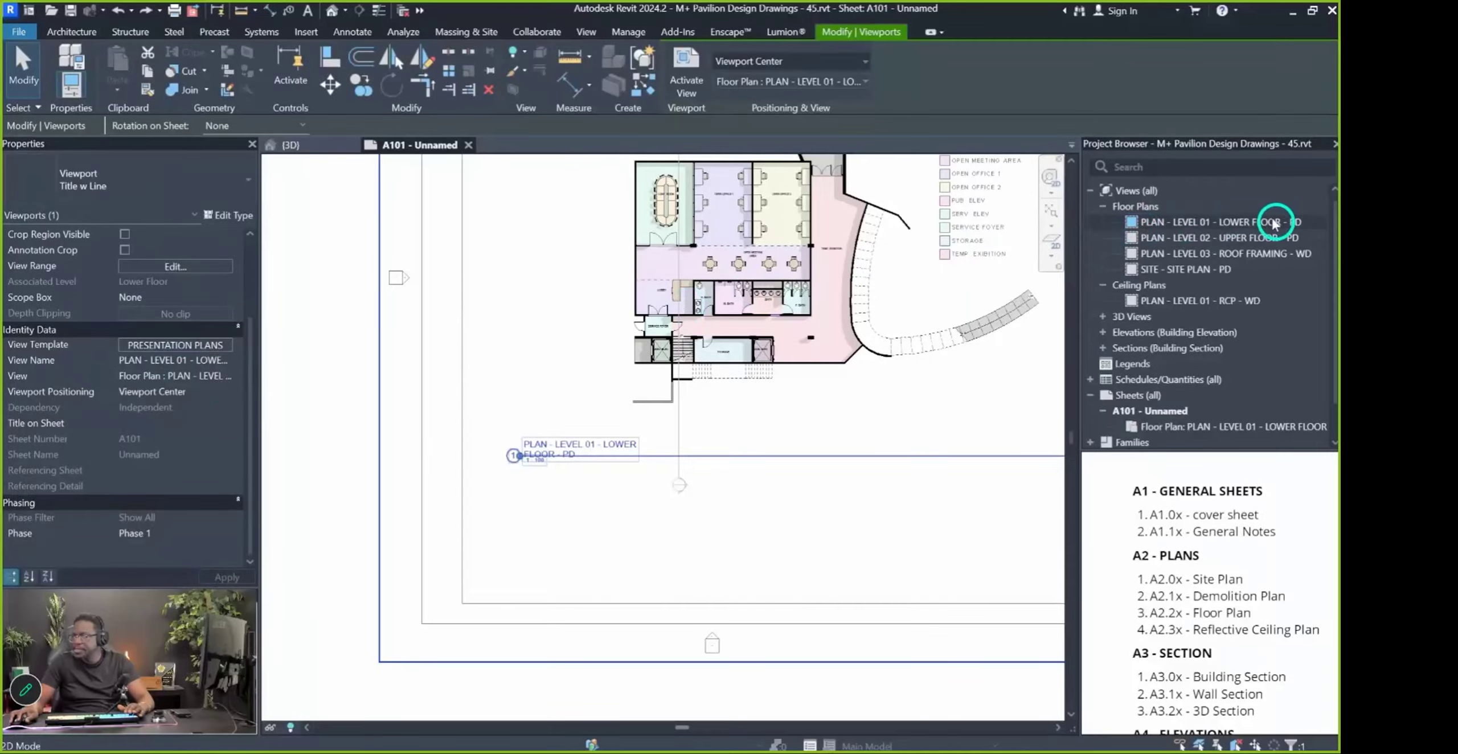
# Set the floor plan viewport's Title on Sheet to LOWER FLOOR
pyautogui.click(141, 425)
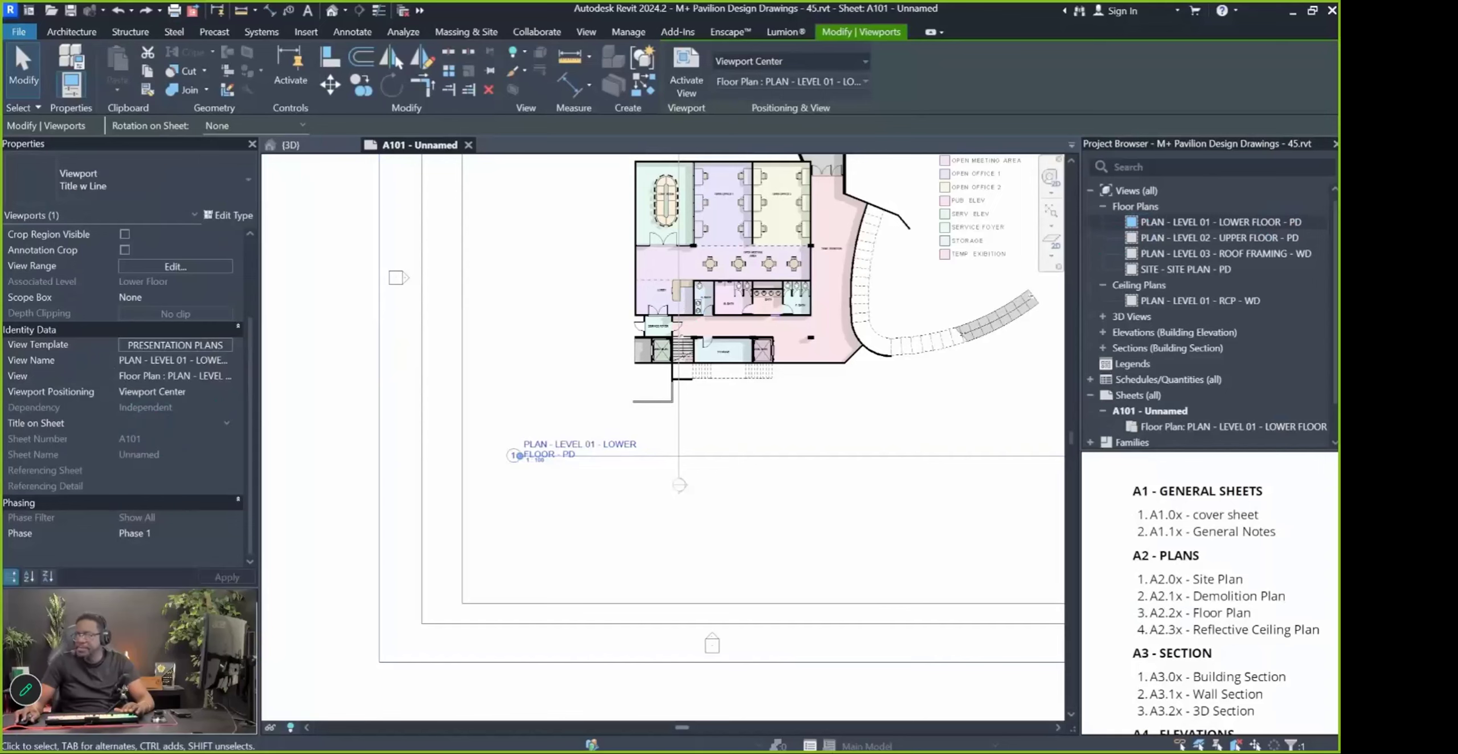
pyautogui.write('Lower')
pyautogui.press('BackSpace')
pyautogui.press('BackSpace')
pyautogui.press('BackSpace')
pyautogui.press('BackSpace')
pyautogui.press('BackSpace')
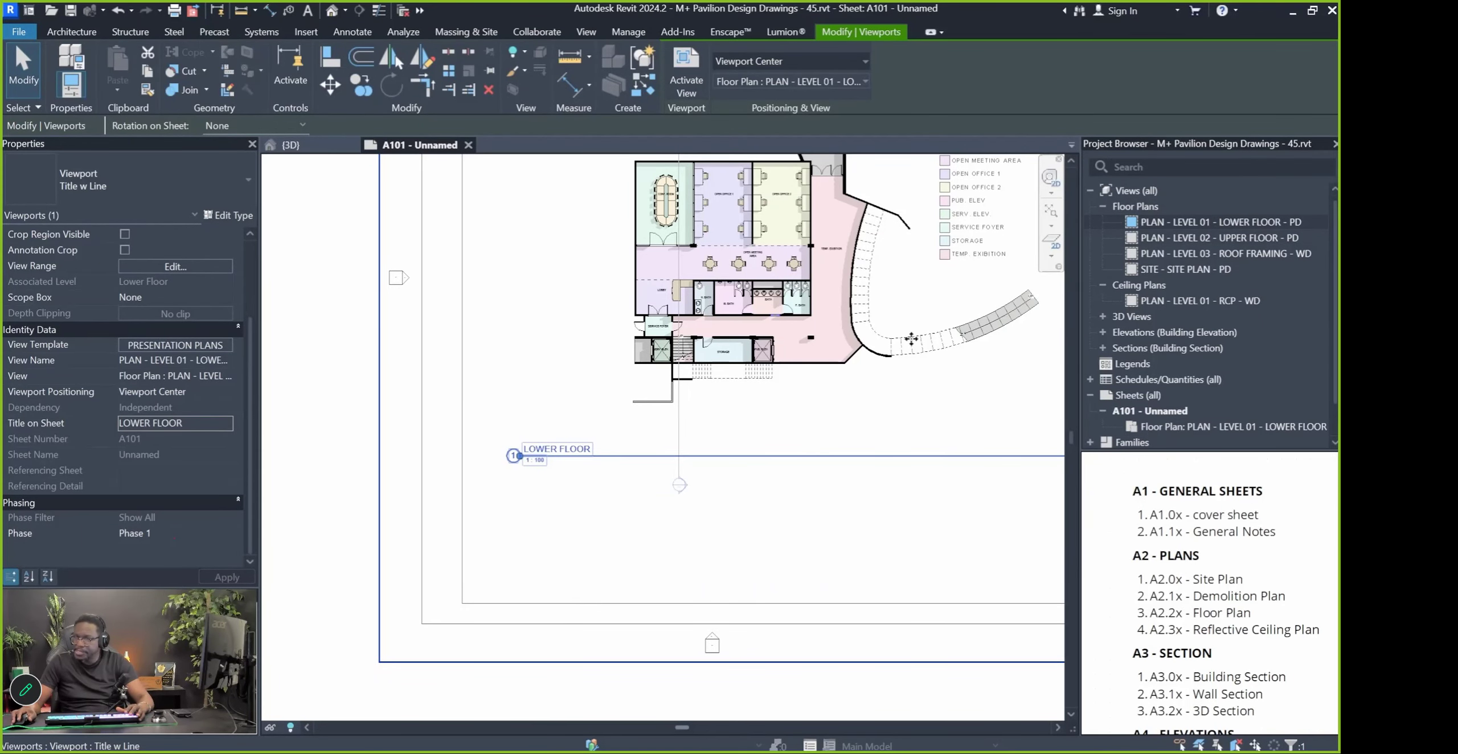
pyautogui.scroll(-1, 484, 463)
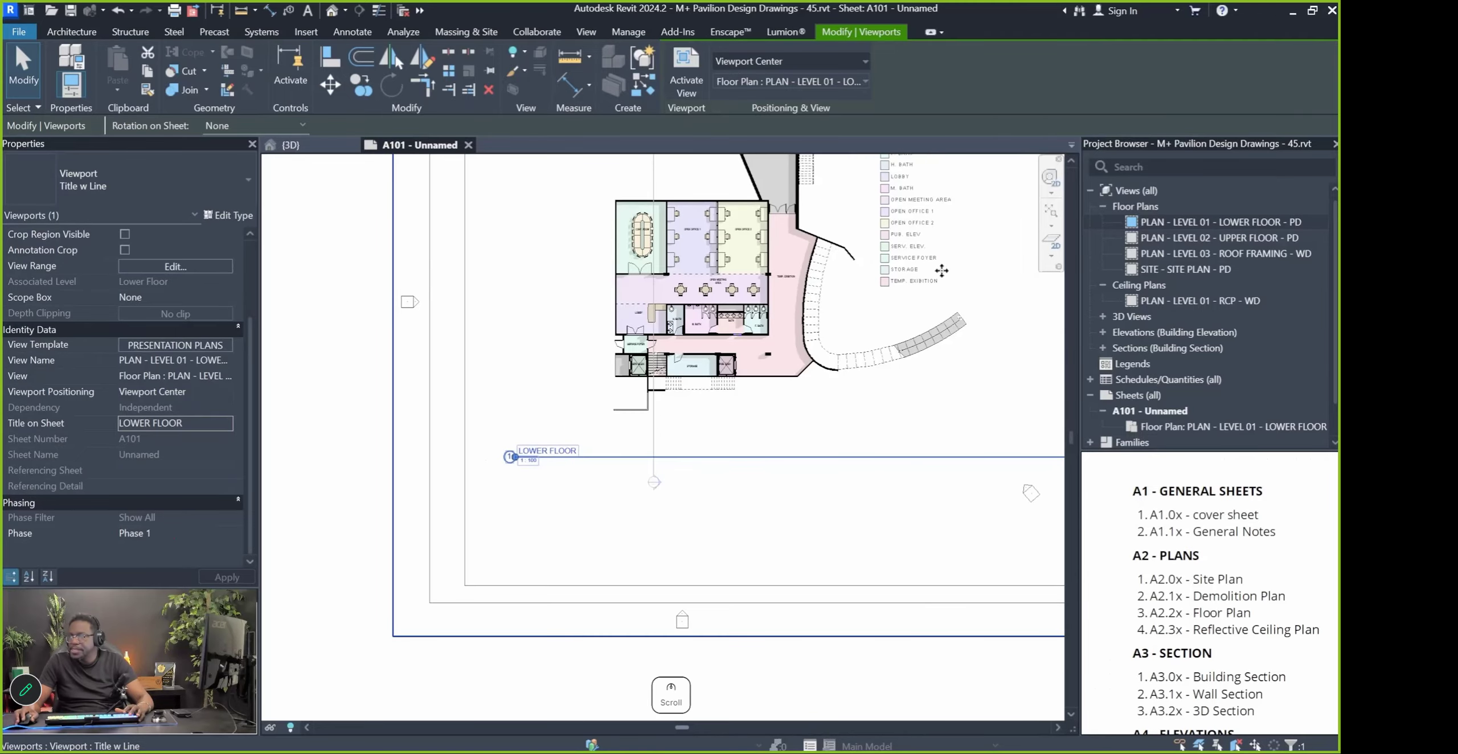
pyautogui.click(1111, 222)
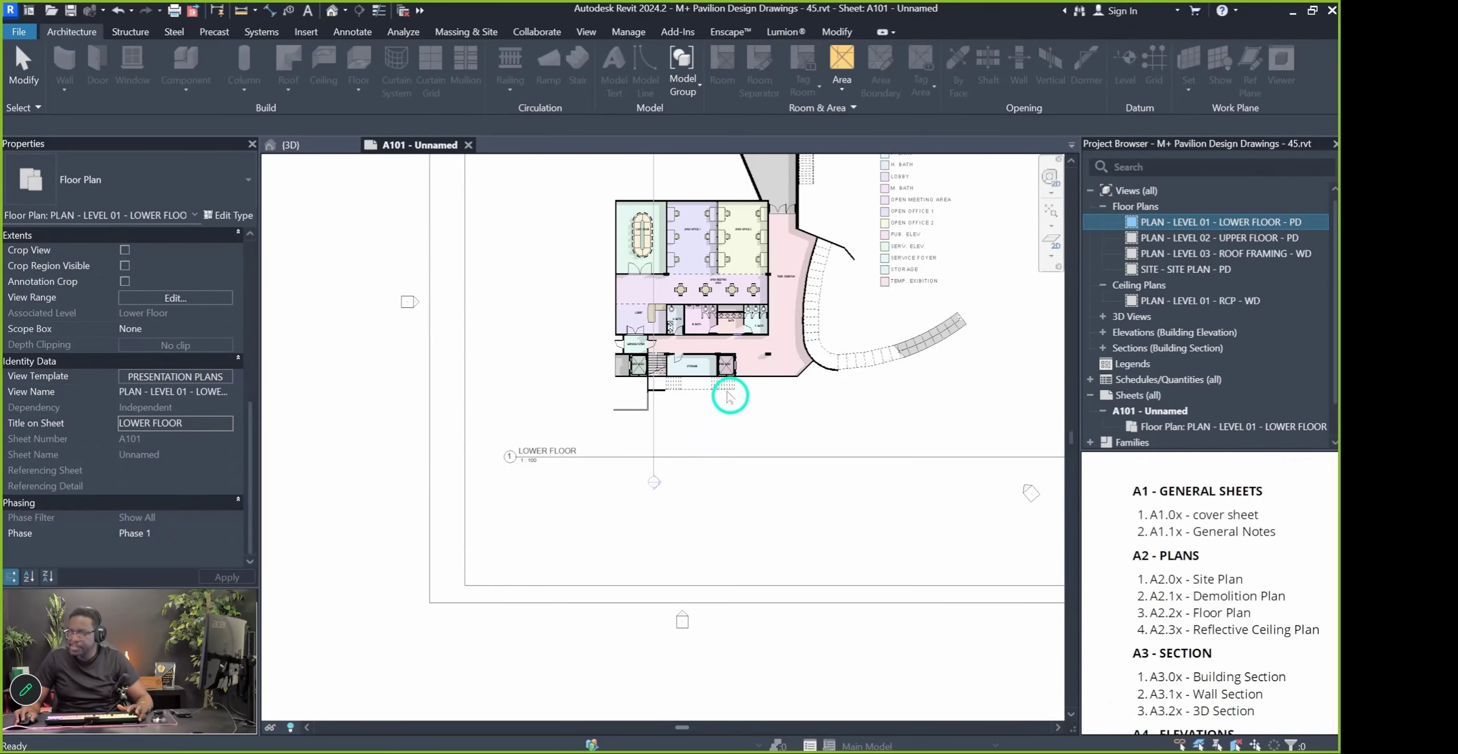
pyautogui.scroll(-1, 659, 440)
pyautogui.click(590, 572)
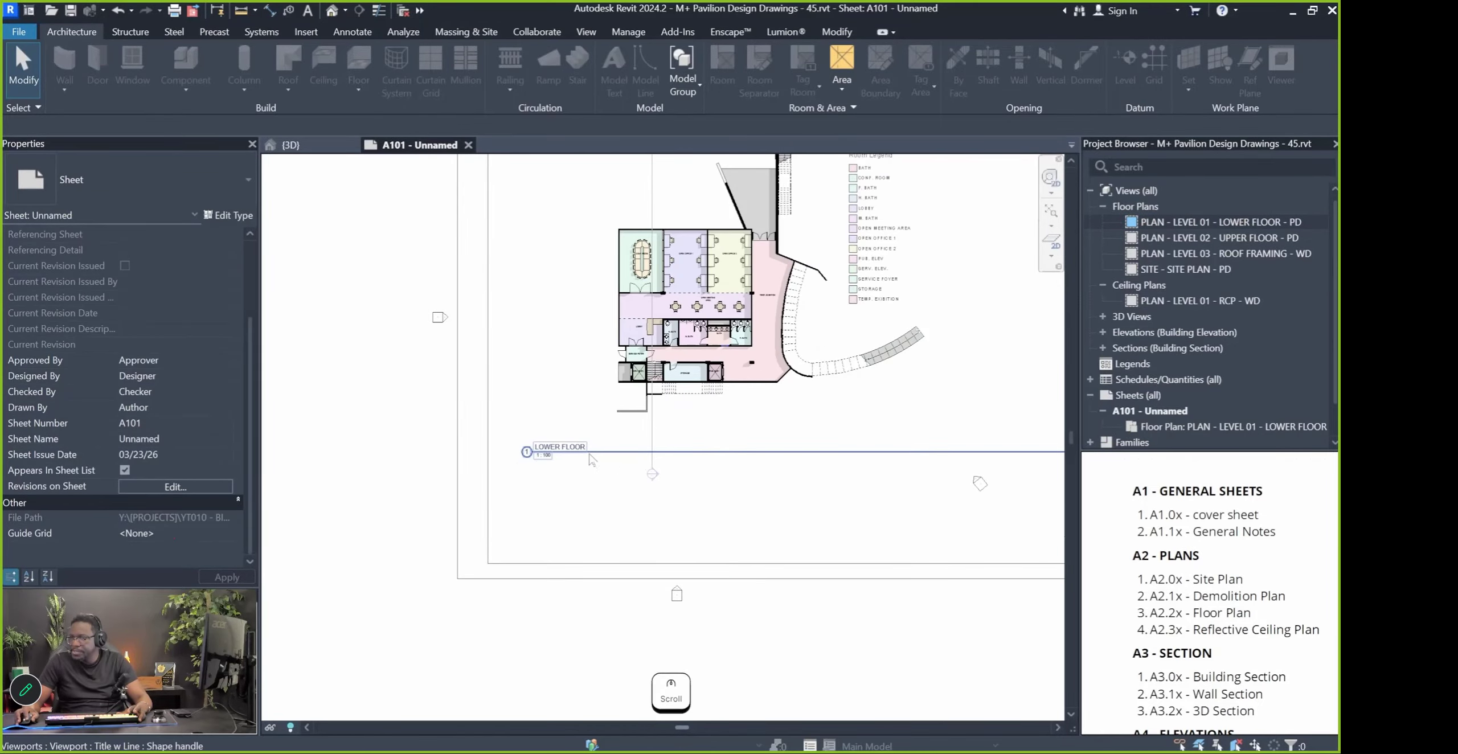
pyautogui.scroll(-3, 439, 478)
pyautogui.click(728, 443)
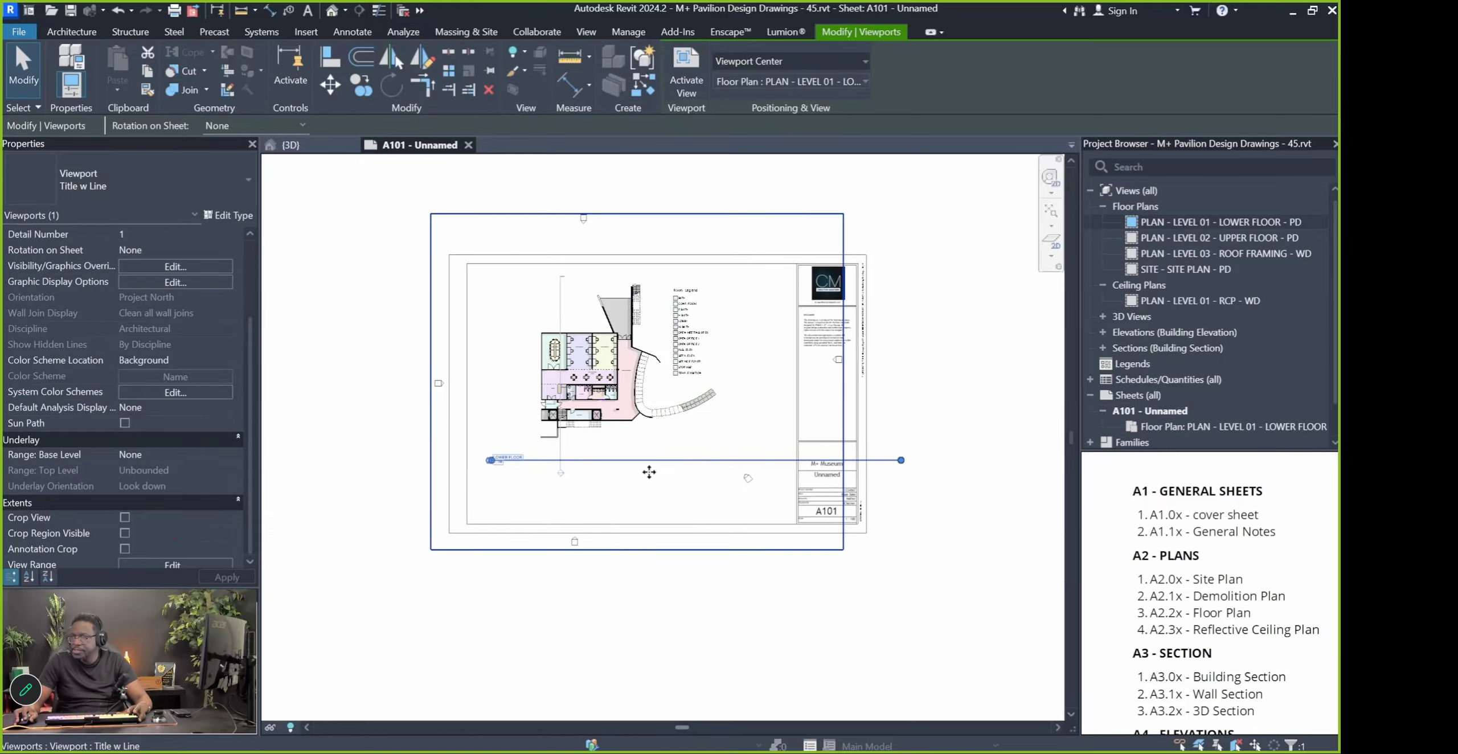
pyautogui.scroll(1, 573, 471)
pyautogui.press('Escape')
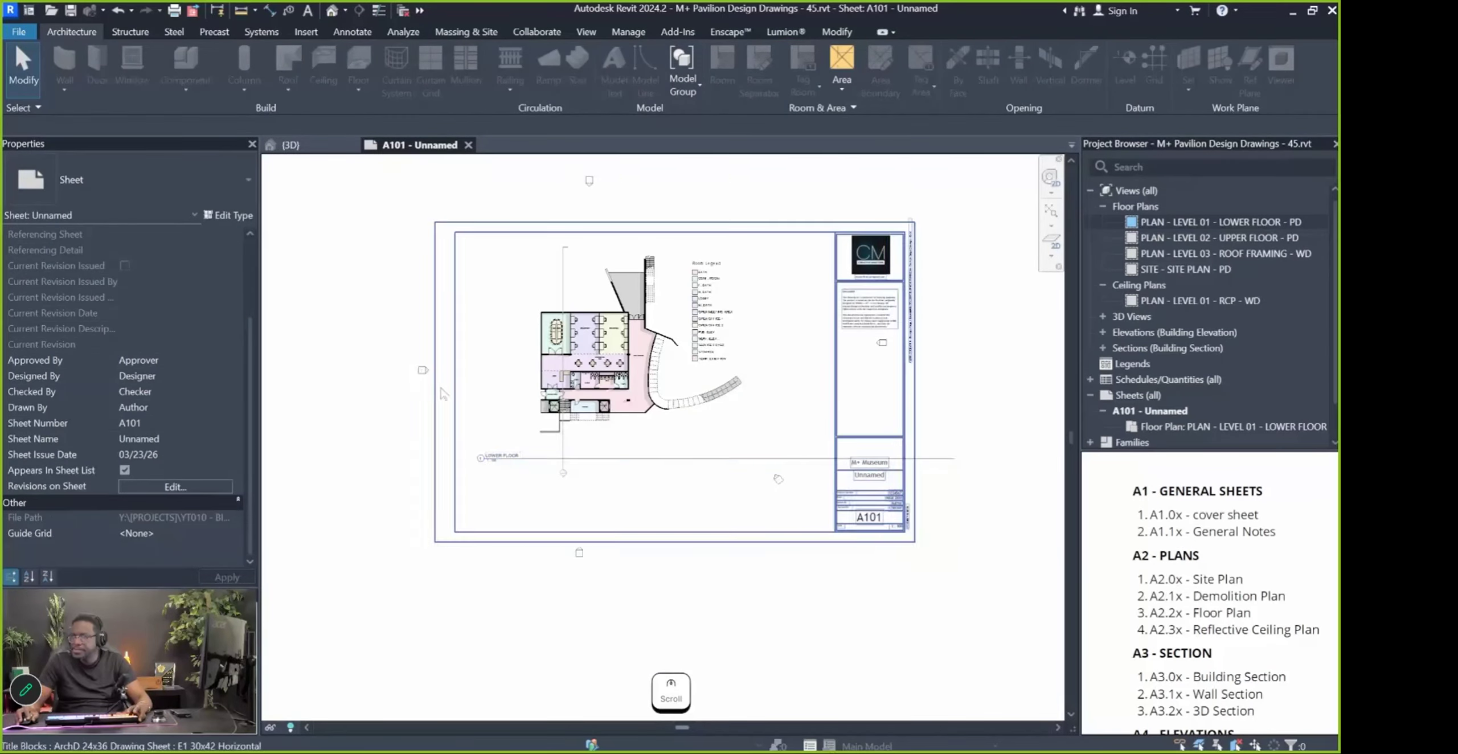
# Move the LOWER FLOOR title and shorten its underline
pyautogui.click(568, 353)
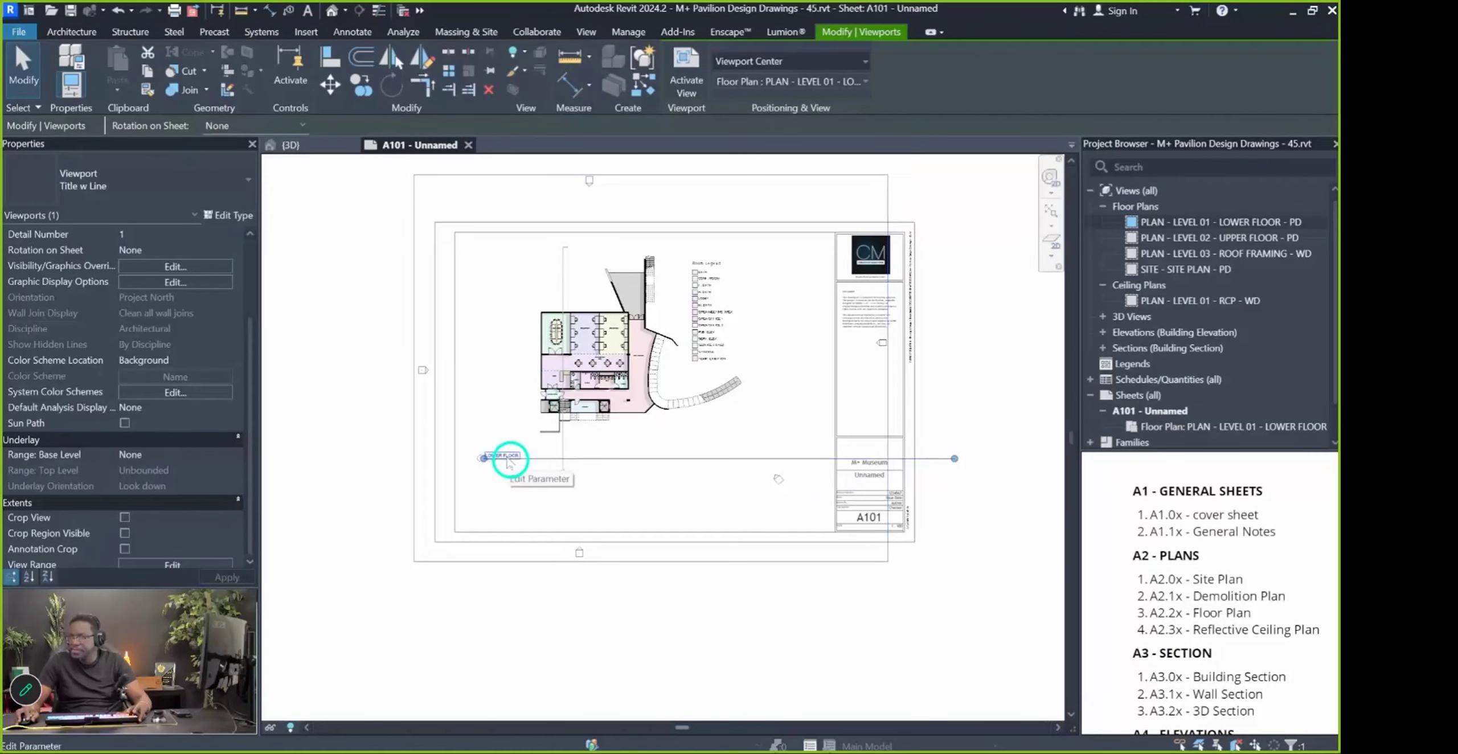
pyautogui.click(709, 654)
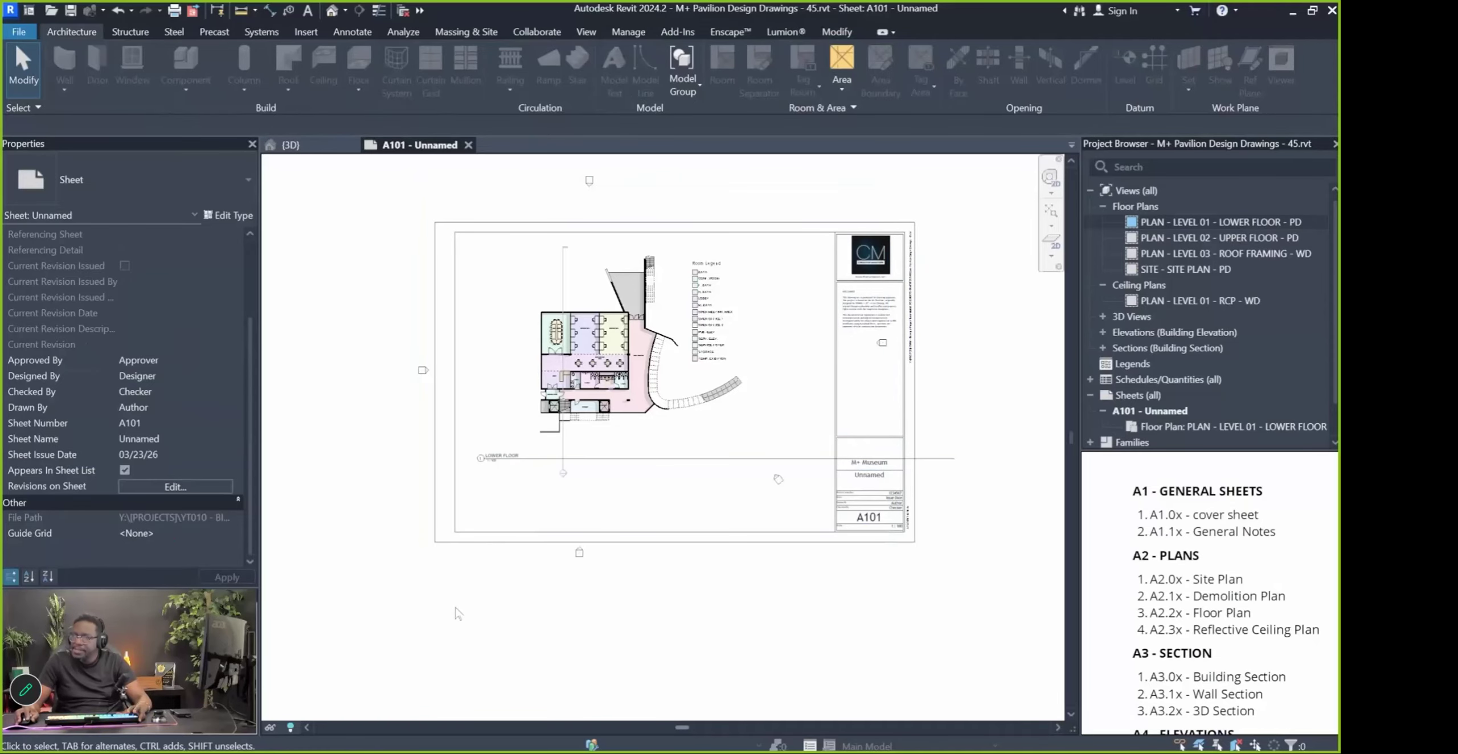
pyautogui.moveTo(515, 458)
pyautogui.mouseDown()
pyautogui.moveTo(525, 481)
pyautogui.moveTo(513, 459)
pyautogui.mouseUp()
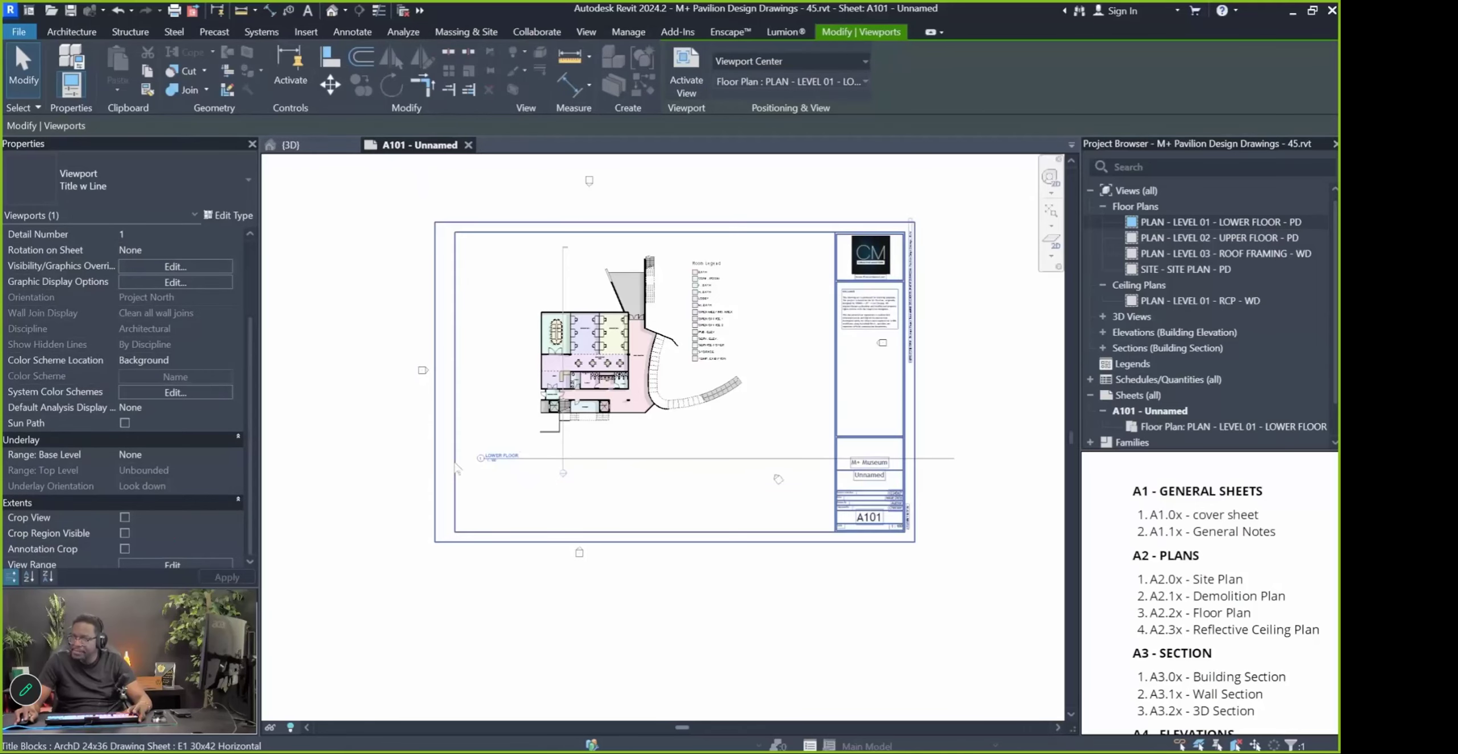
pyautogui.click(424, 589)
pyautogui.click(592, 399)
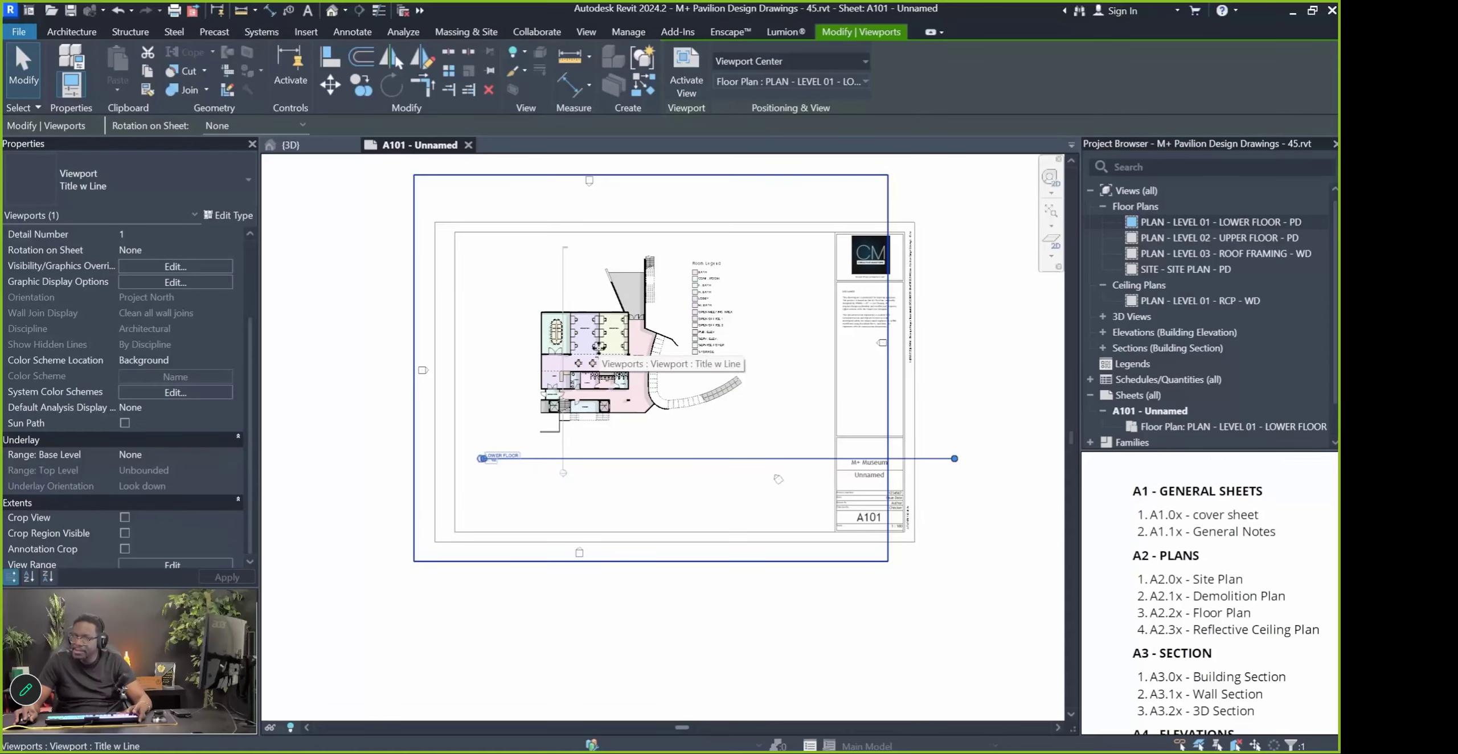
pyautogui.moveTo(954, 459); pyautogui.dragTo(538, 459)
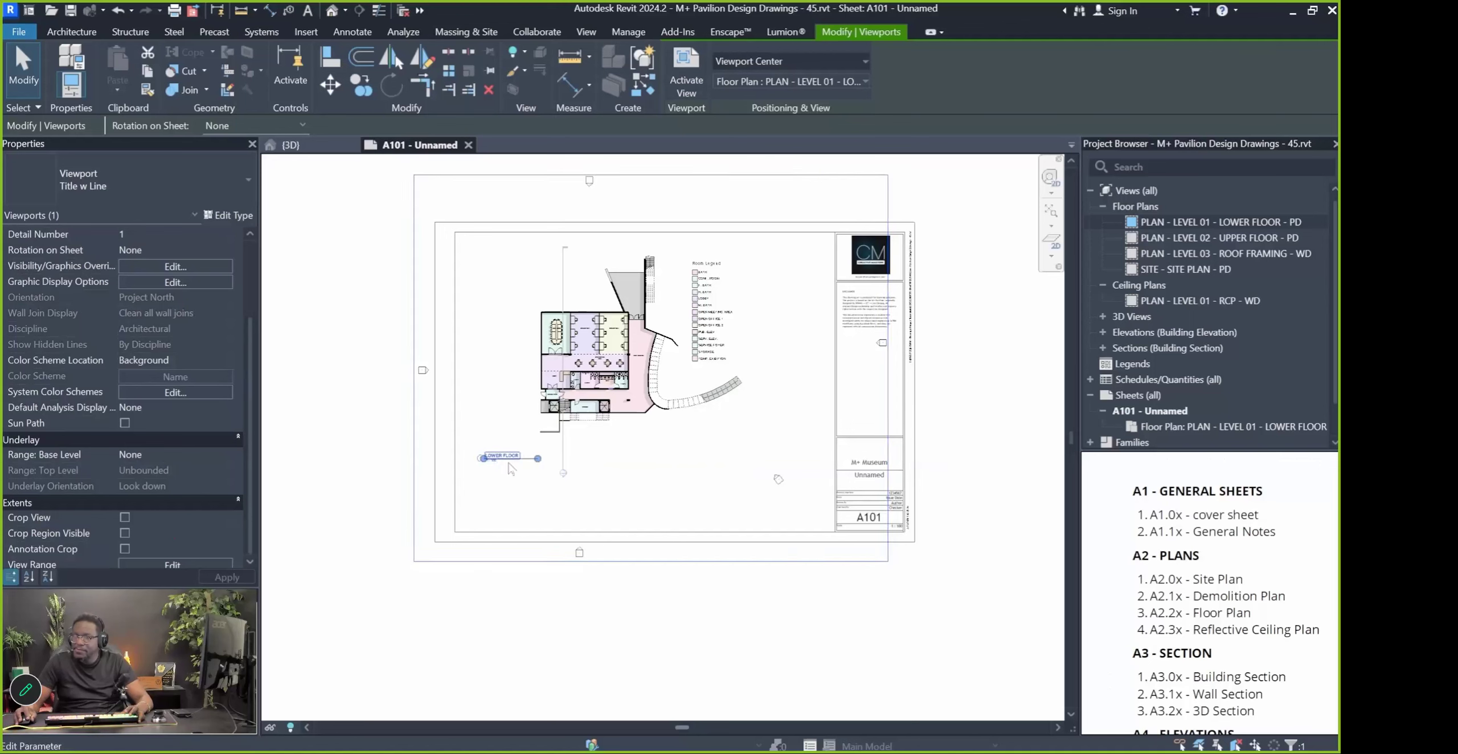
pyautogui.click(413, 624)
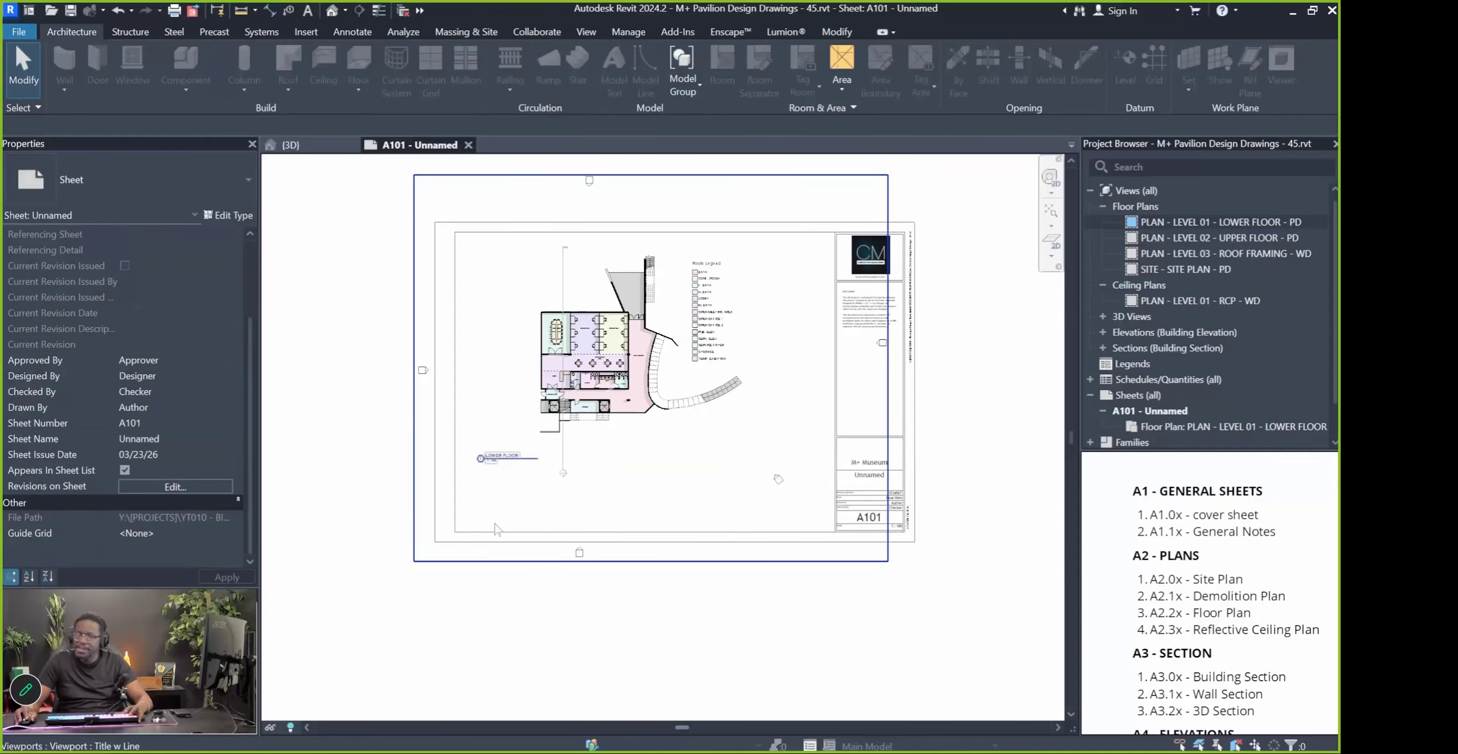
# Shift the LOWER FLOOR title further right beneath the plan
pyautogui.scroll(5, 517, 450)
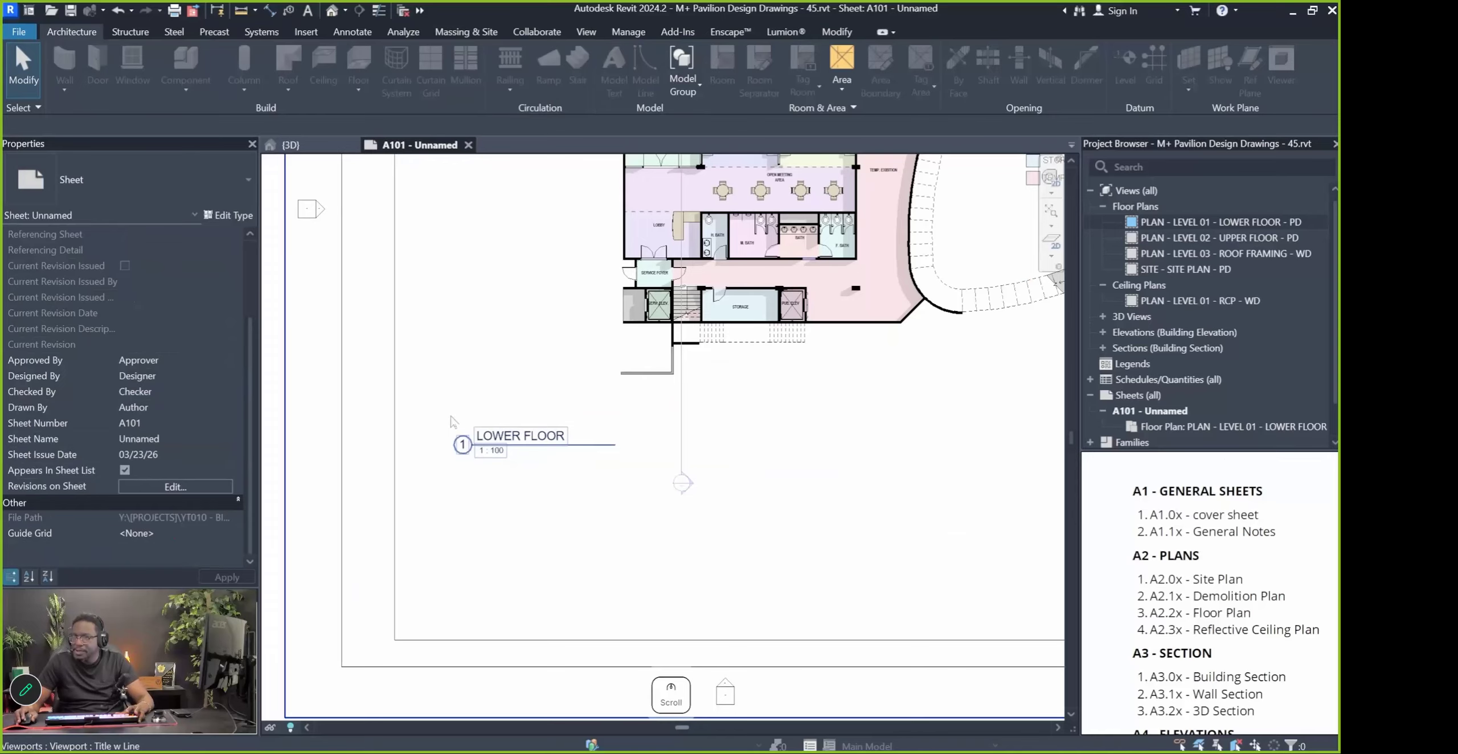
pyautogui.scroll(-6, 464, 488)
pyautogui.click(608, 454)
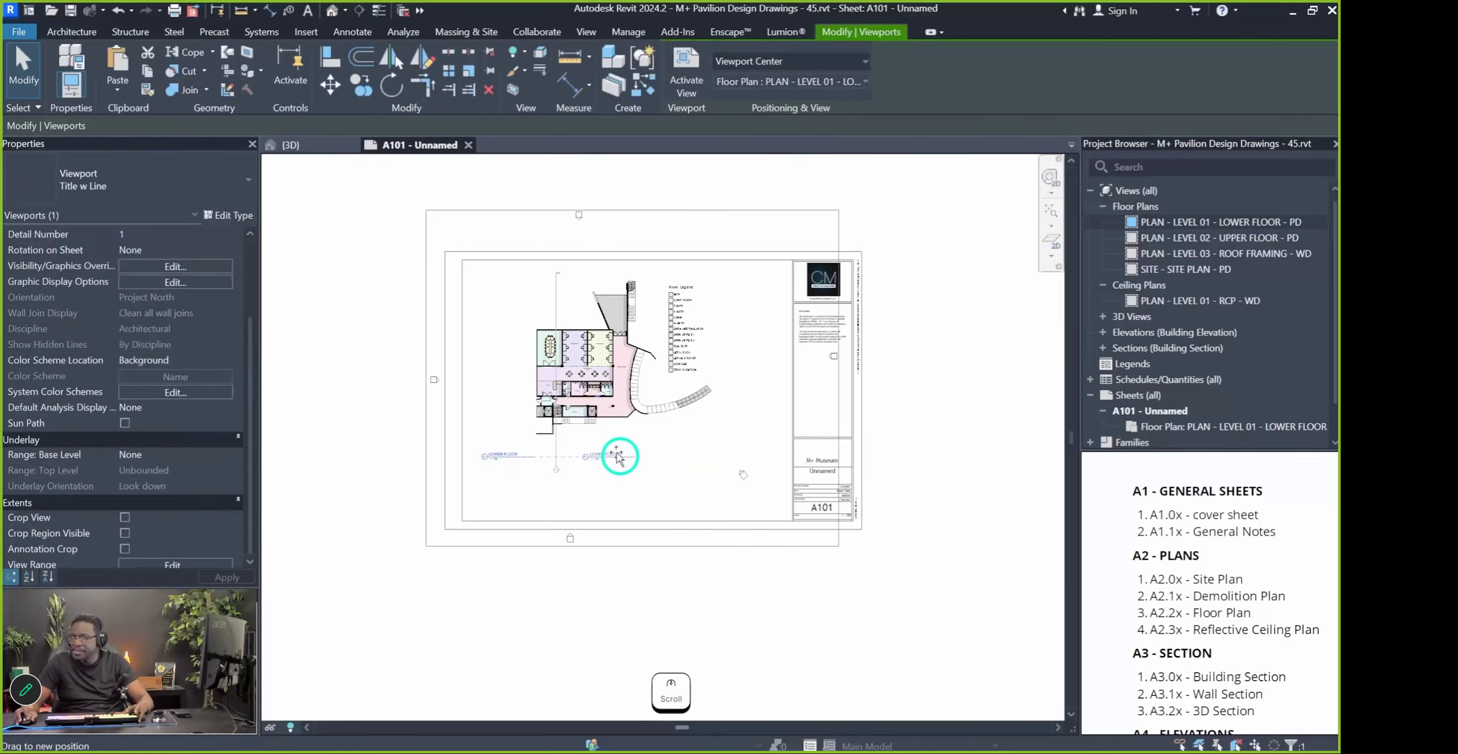
pyautogui.moveTo(608, 454); pyautogui.dragTo(678, 454)
pyautogui.scroll(3, 604, 424)
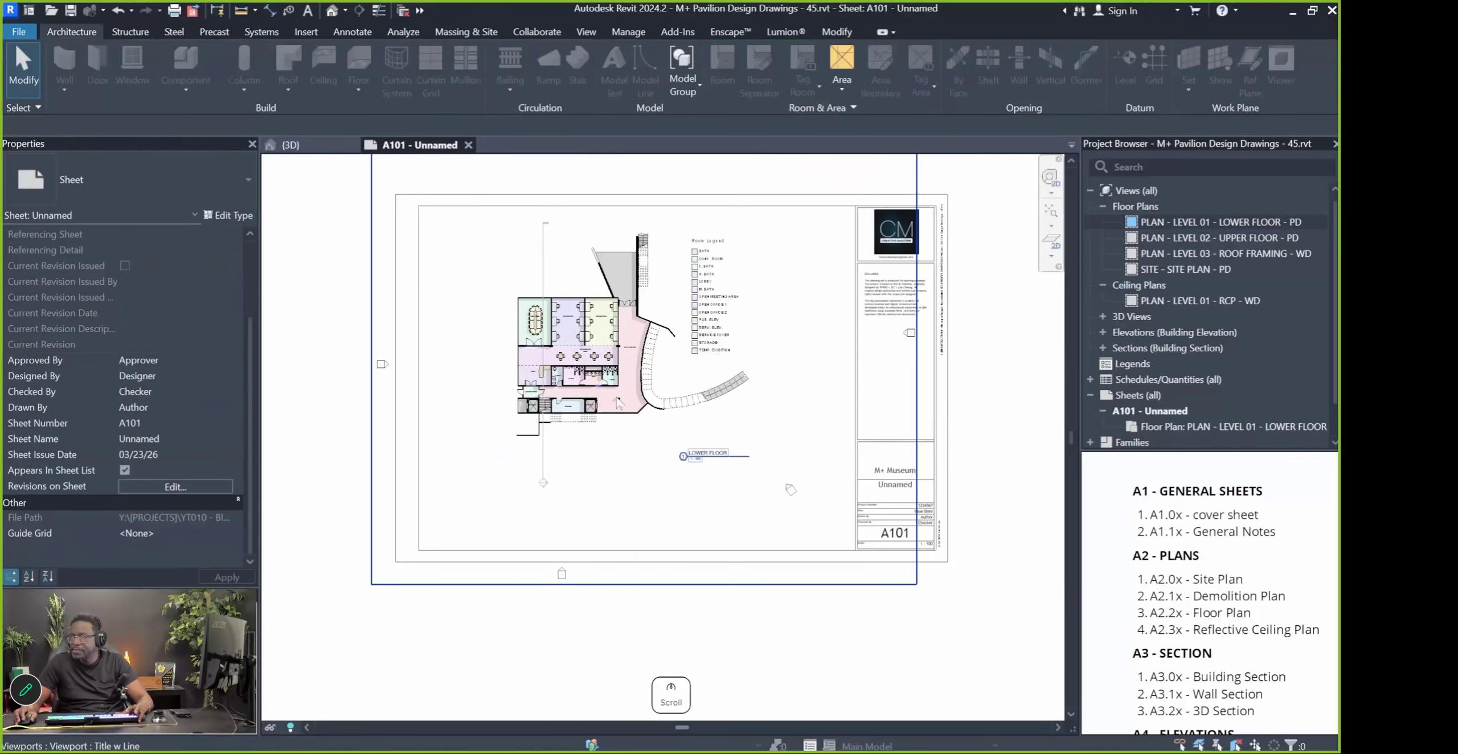
pyautogui.press('Escape')
pyautogui.scroll(-4, 607, 529)
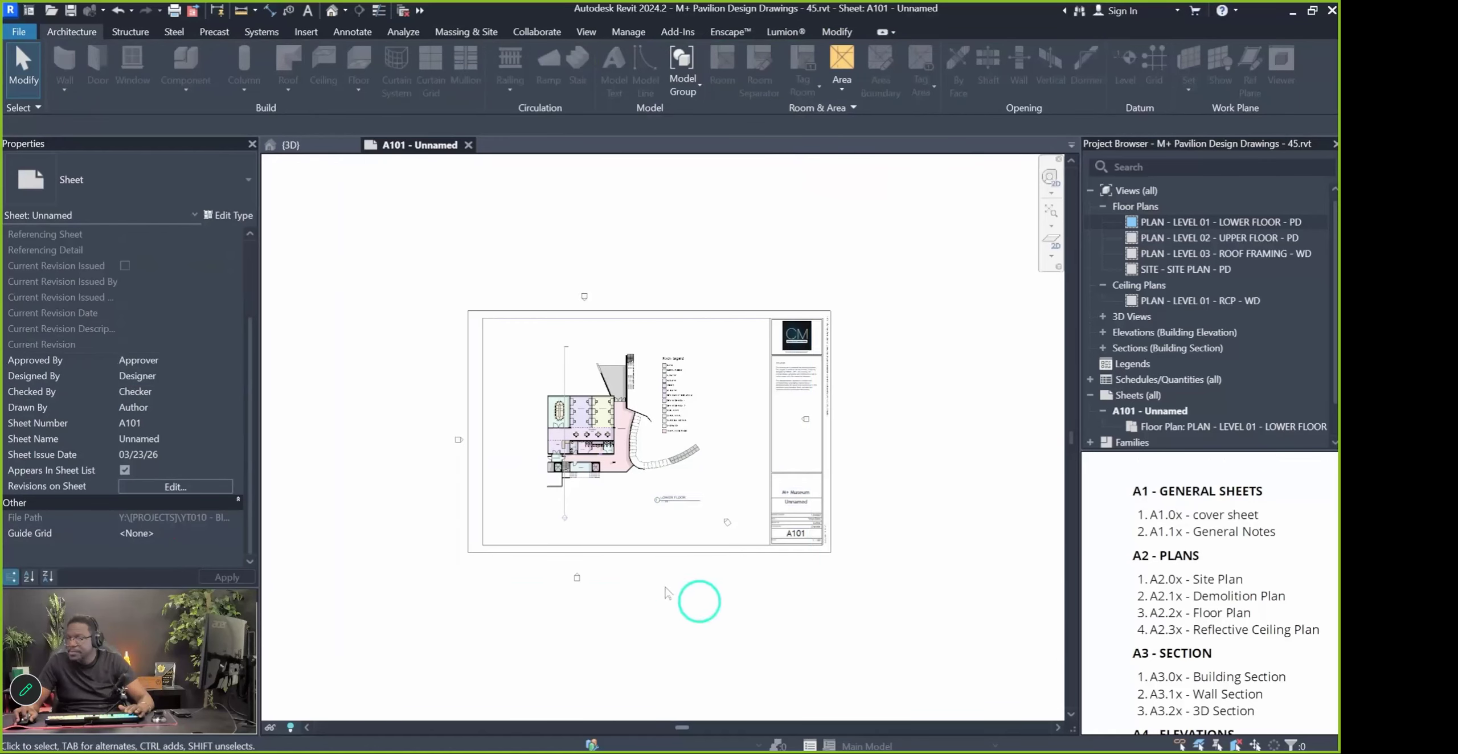
pyautogui.scroll(2, 579, 378)
pyautogui.scroll(1, 578, 379)
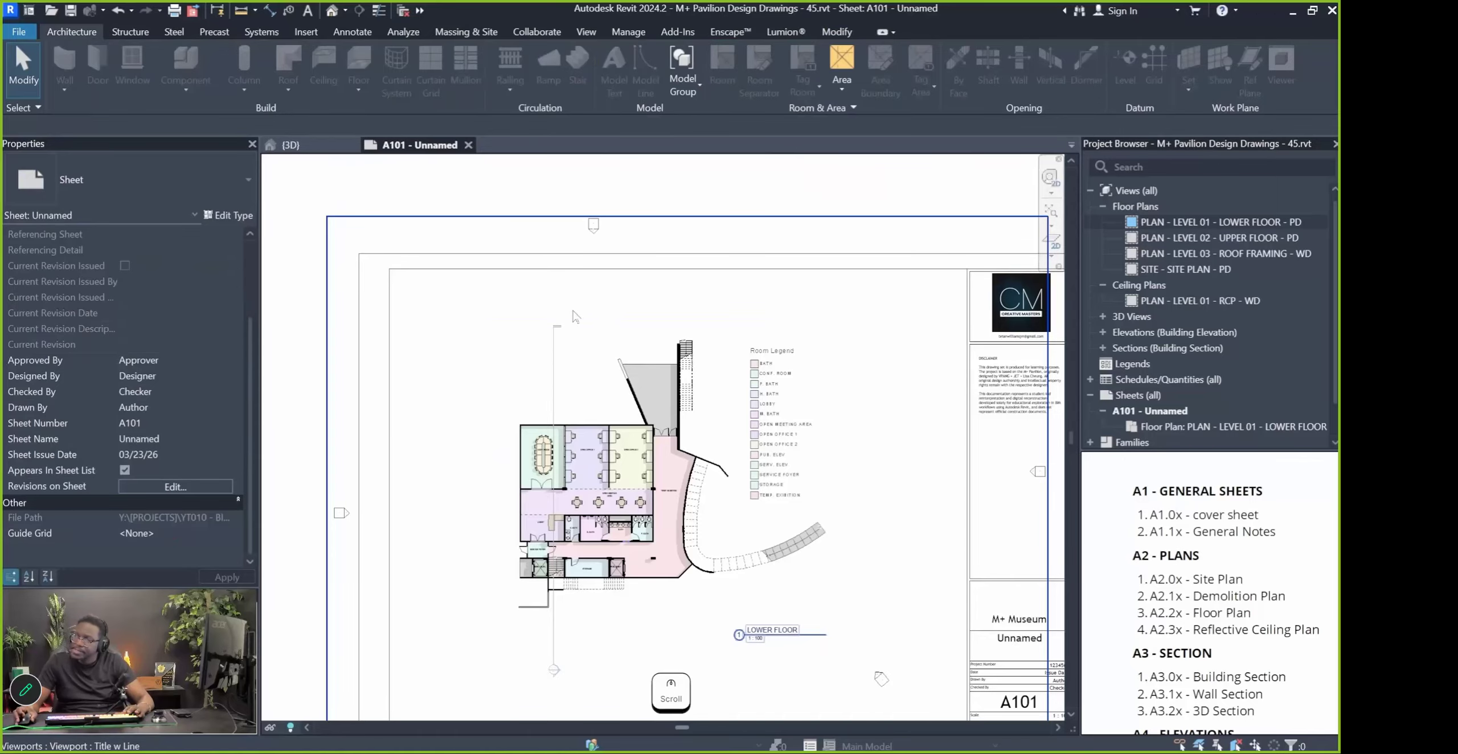
# Activate the lower floor viewport for editing
pyautogui.moveTo(575, 317); pyautogui.dragTo(580, 276, button='middle')
pyautogui.scroll(-3, 678, 387)
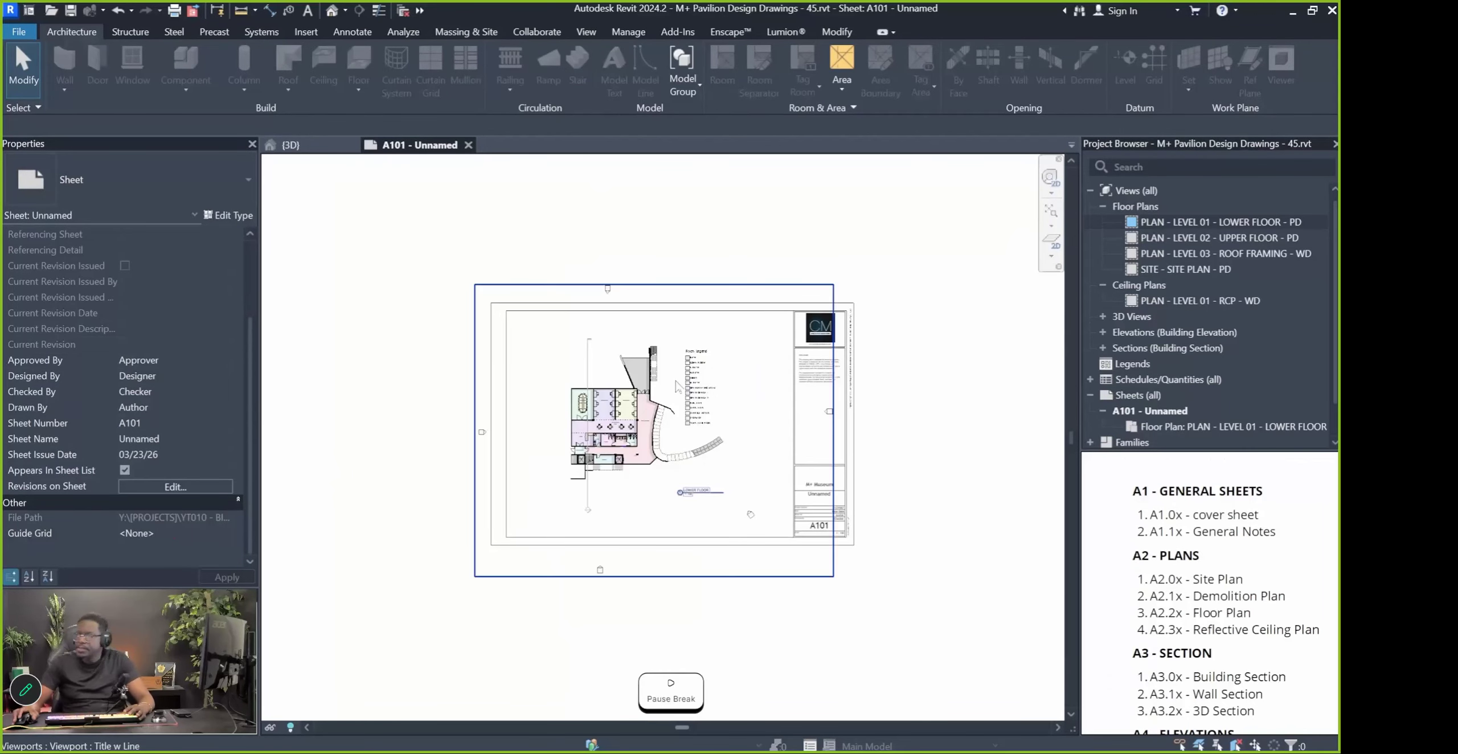
pyautogui.scroll(4, 481, 435)
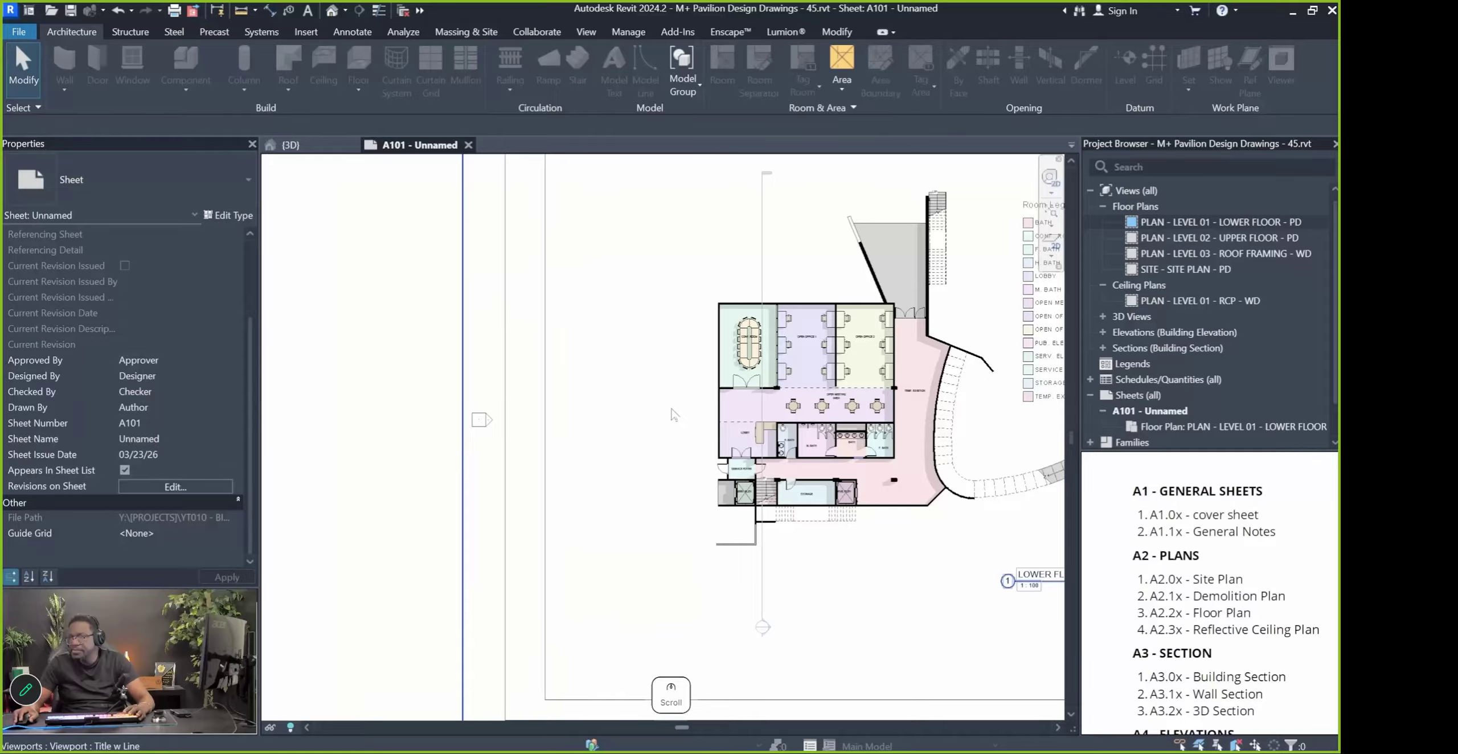
pyautogui.scroll(-3, 613, 398)
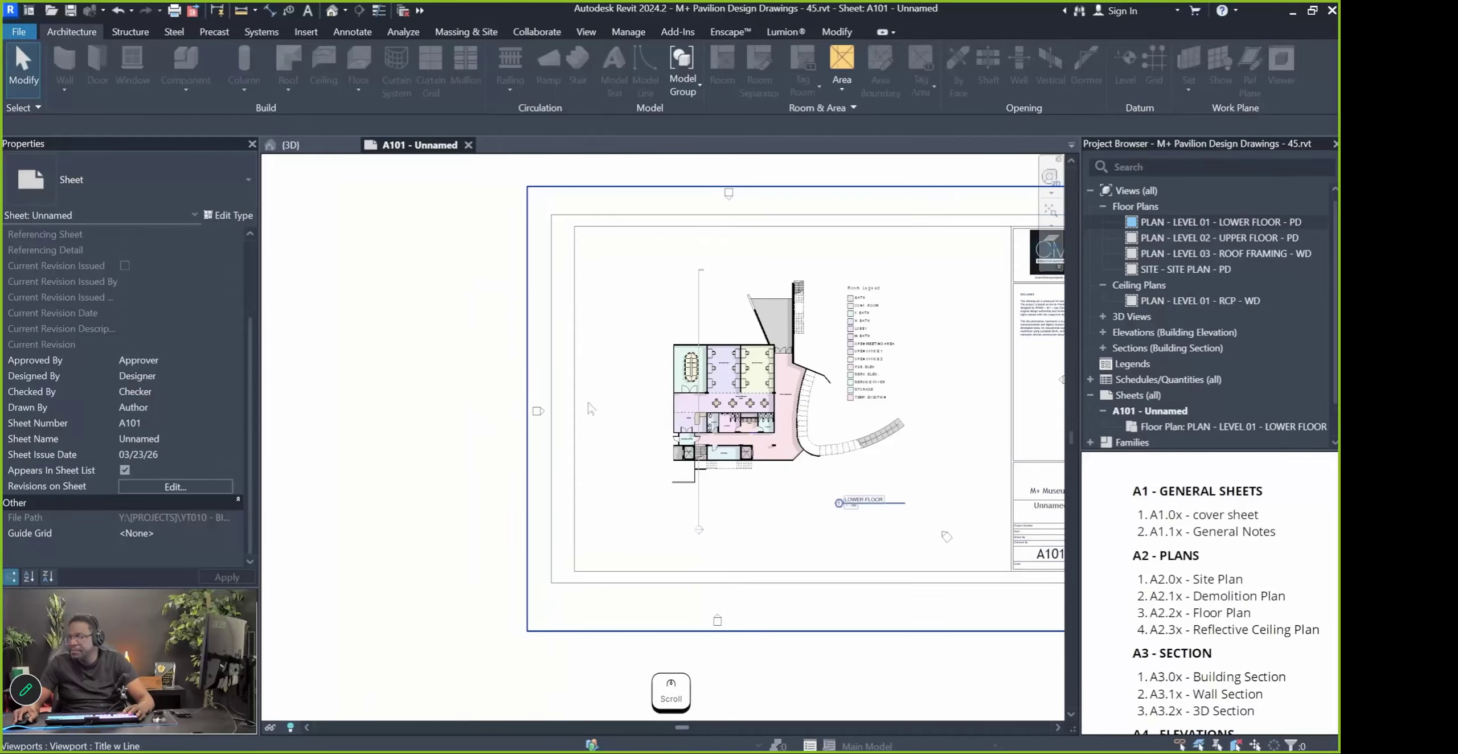
pyautogui.scroll(-2, 611, 407)
pyautogui.doubleClick(623, 386)
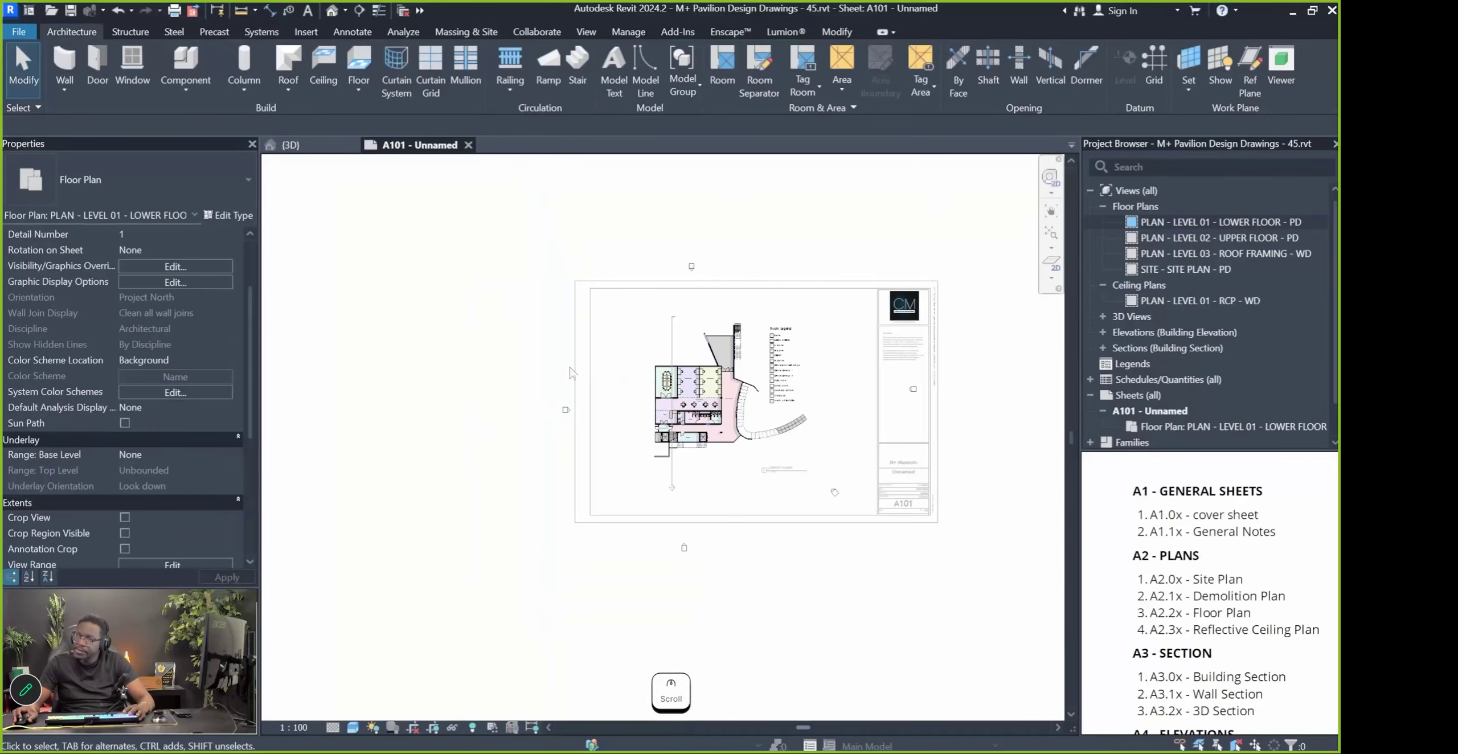
pyautogui.scroll(3, 607, 415)
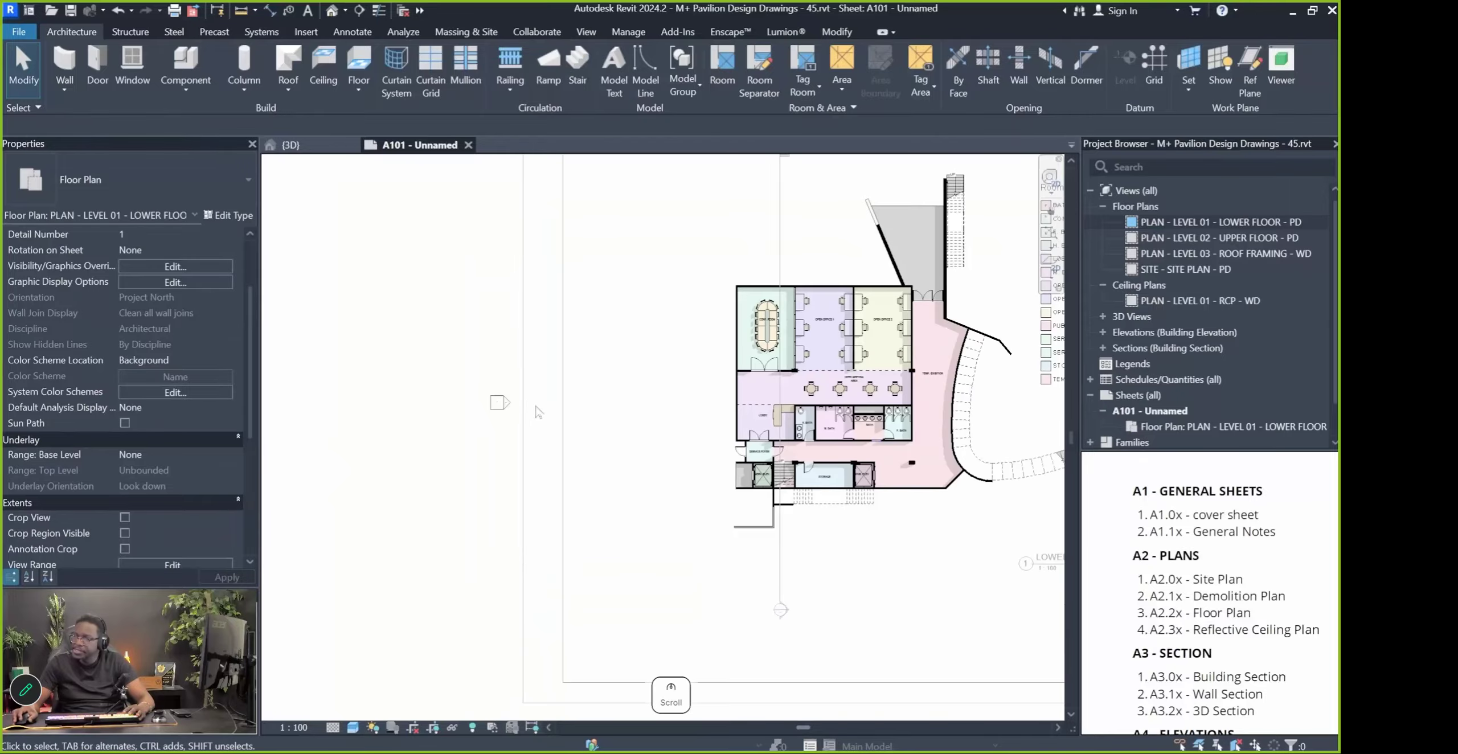
# Drag the first elevation markers in closer to the building
pyautogui.click(500, 406)
pyautogui.moveTo(544, 400); pyautogui.dragTo(634, 379)
pyautogui.scroll(-2, 481, 424)
pyautogui.scroll(3, 1023, 381)
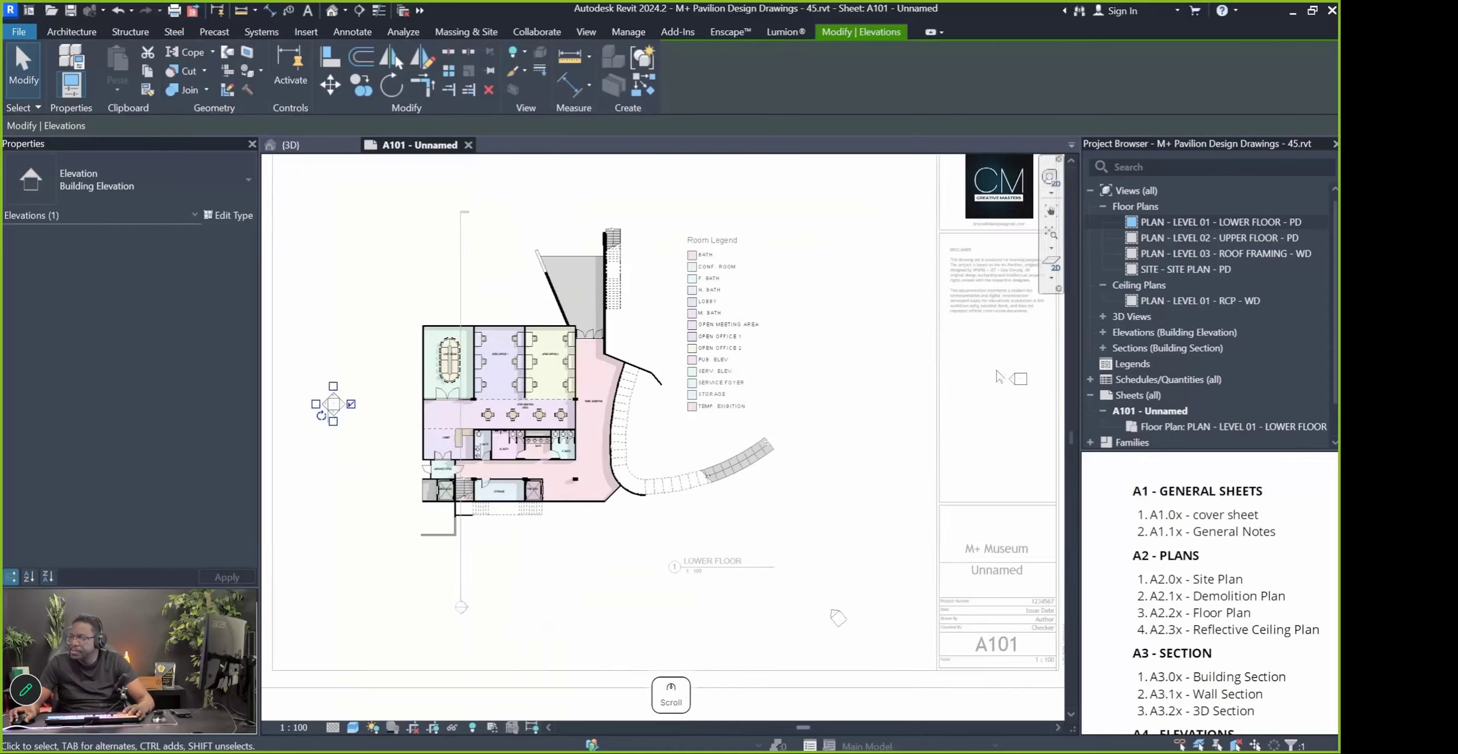
pyautogui.moveTo(1030, 384); pyautogui.dragTo(788, 378)
pyautogui.moveTo(793, 704); pyautogui.dragTo(929, 561, button='middle')
# Pull the remaining elevation markers inward around the building and deselect
pyautogui.moveTo(928, 561); pyautogui.dragTo(863, 478)
pyautogui.scroll(5, 861, 480)
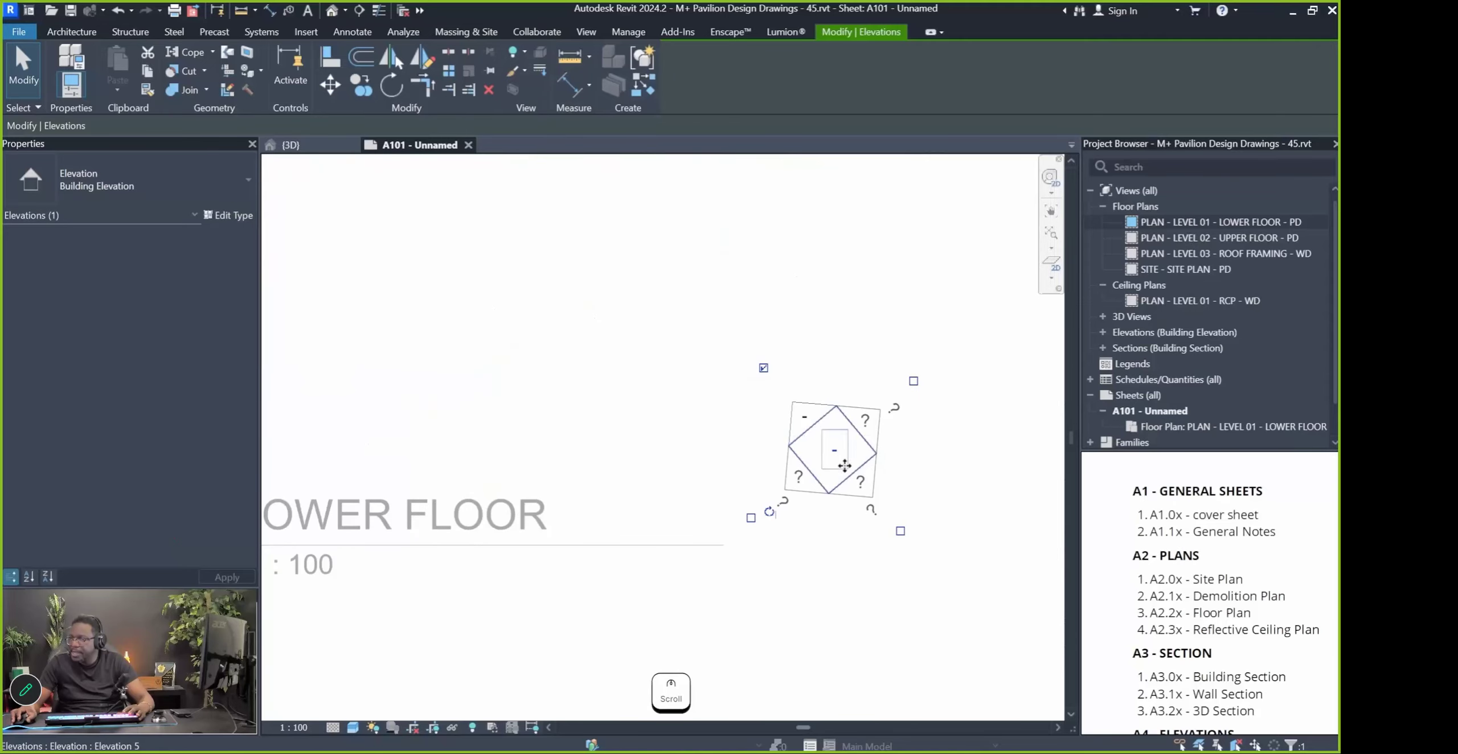
pyautogui.scroll(-6, 862, 480)
pyautogui.scroll(3, 690, 524)
pyautogui.moveTo(694, 570); pyautogui.dragTo(723, 399)
pyautogui.scroll(-5, 638, 483)
pyautogui.scroll(3, 637, 483)
pyautogui.scroll(-2, 638, 483)
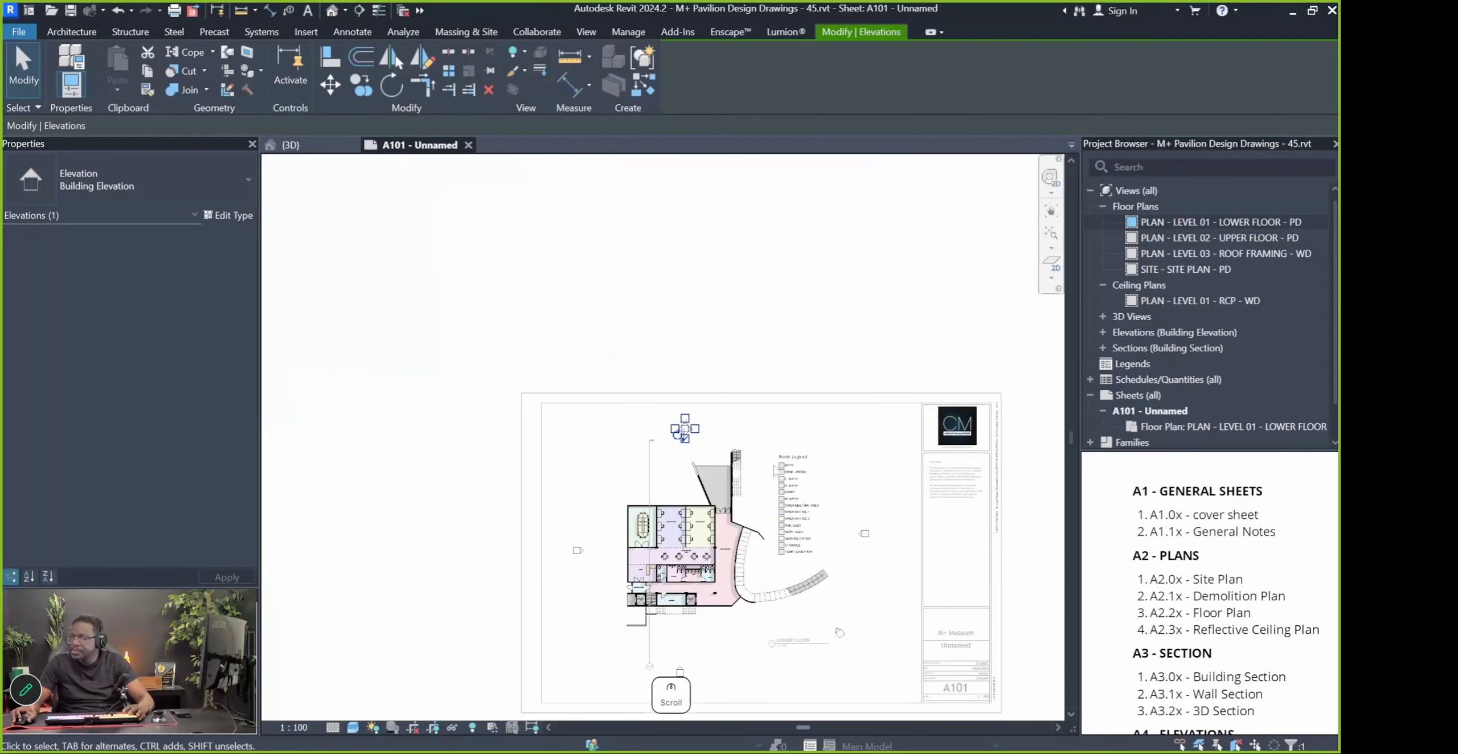
pyautogui.click(833, 347)
pyautogui.moveTo(777, 432); pyautogui.dragTo(805, 327, button='middle')
pyautogui.doubleClick(445, 544)
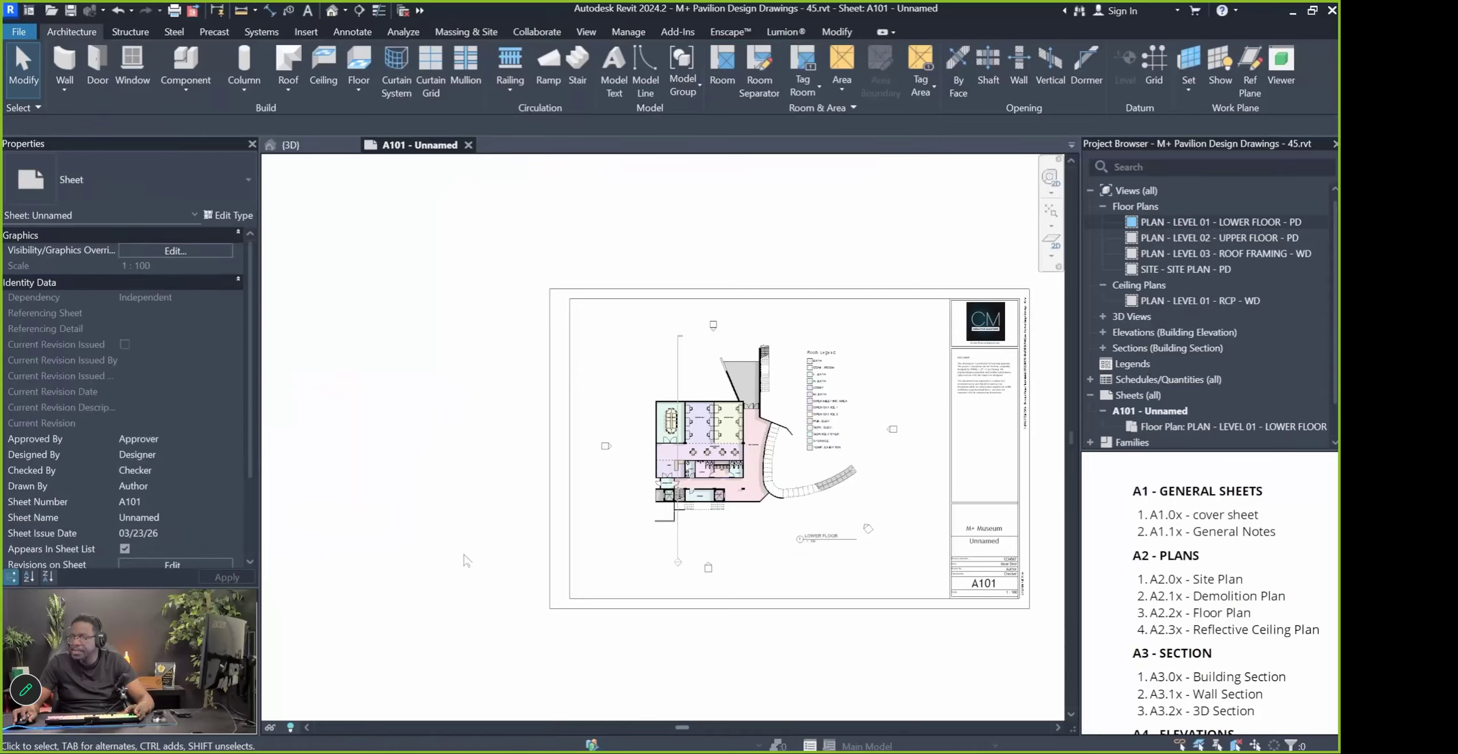
pyautogui.moveTo(611, 531); pyautogui.dragTo(569, 519, button='middle')
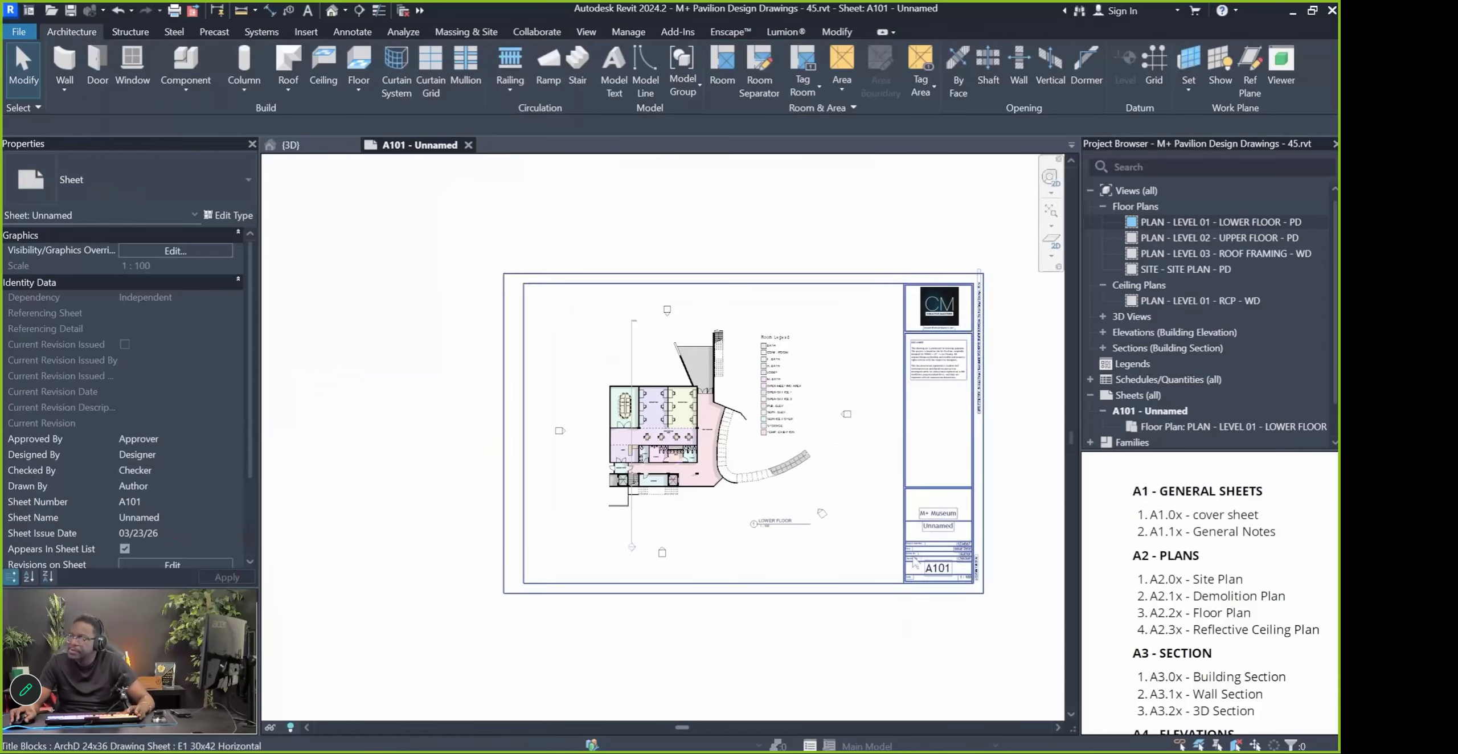
pyautogui.scroll(3, 650, 470)
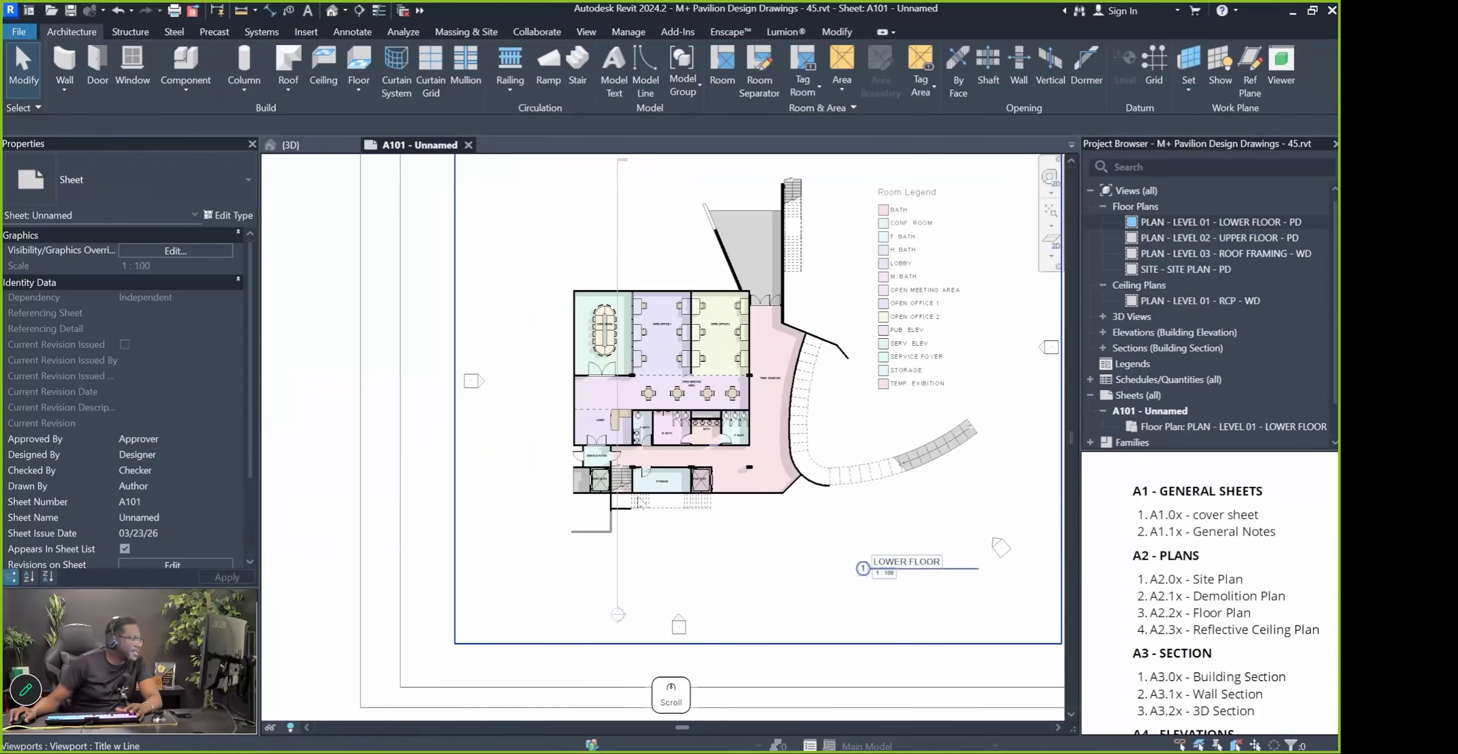
pyautogui.scroll(2, 667, 481)
pyautogui.scroll(-1, 763, 473)
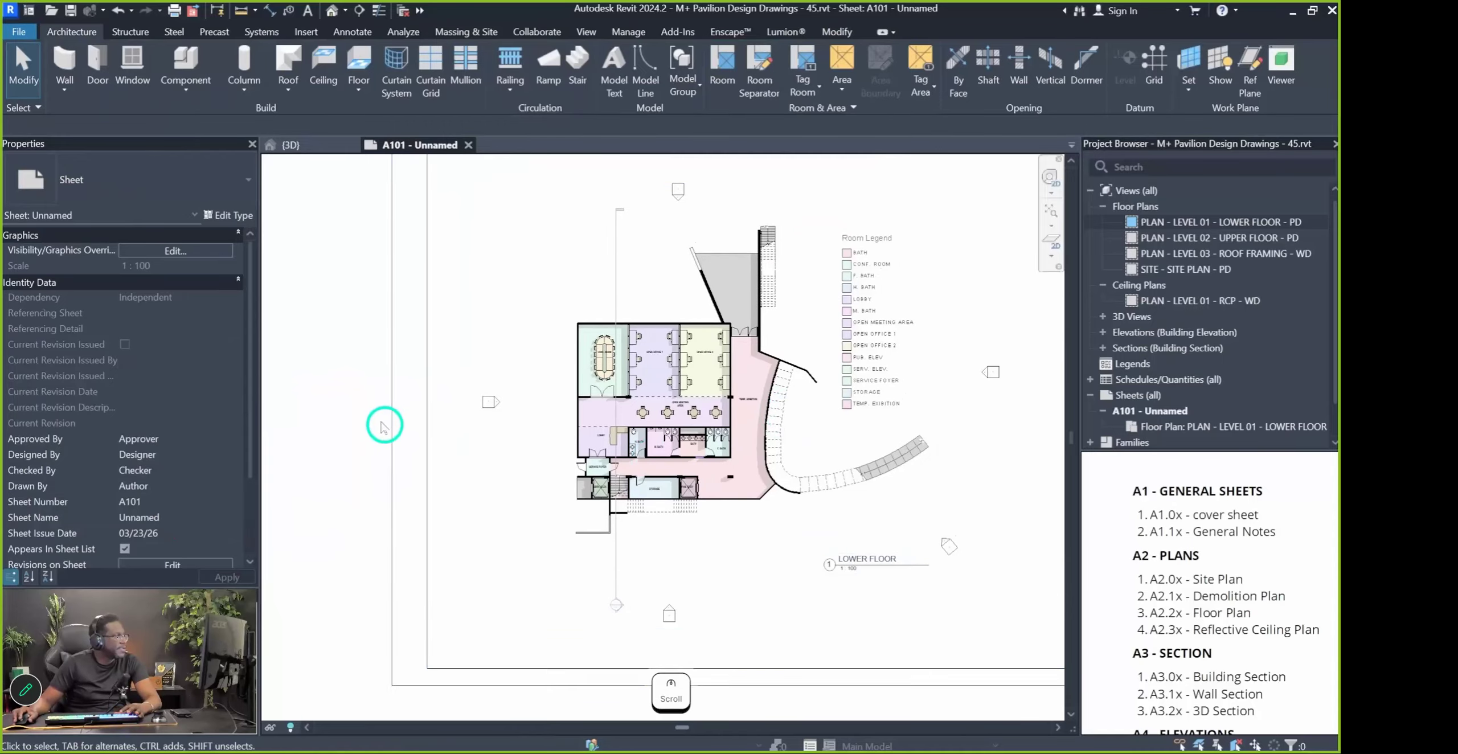
pyautogui.scroll(-3, 376, 439)
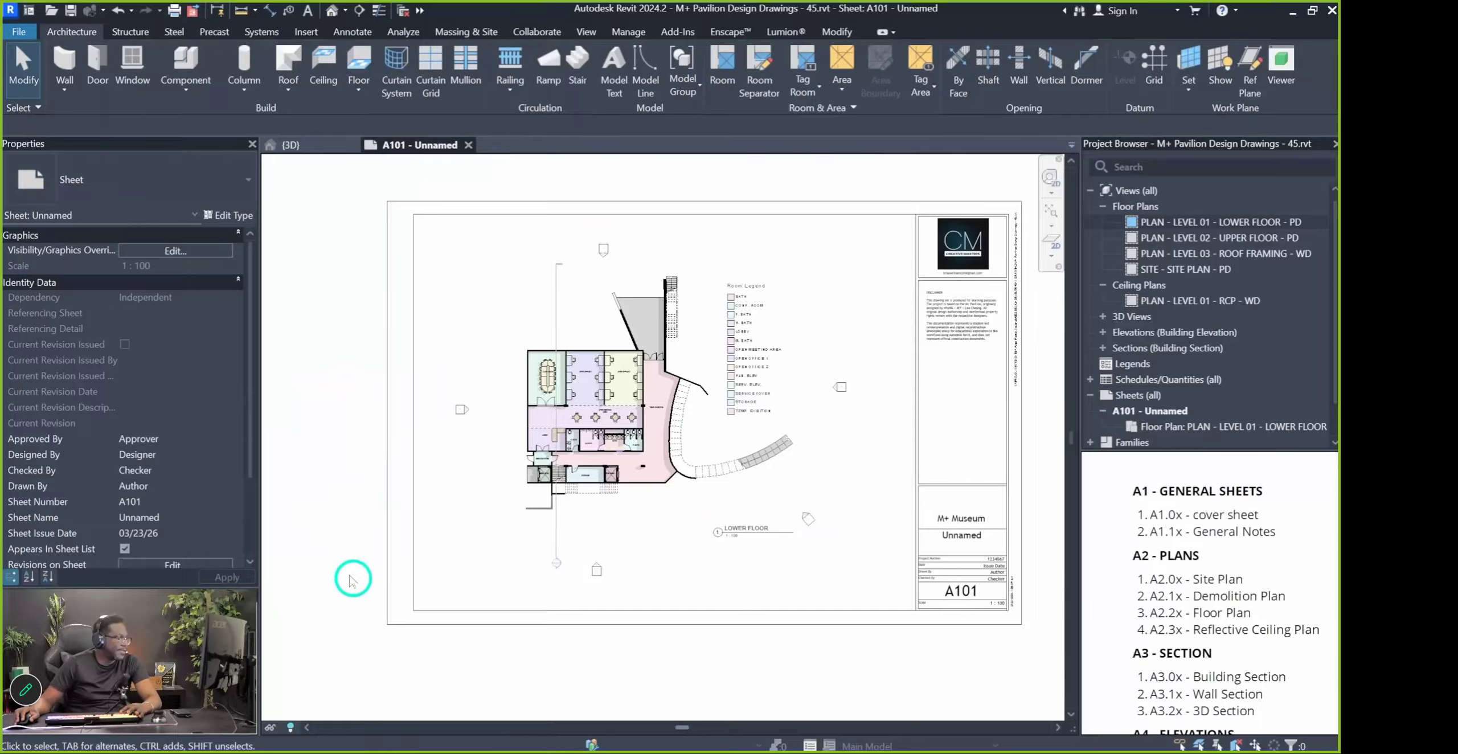
pyautogui.click(1019, 513)
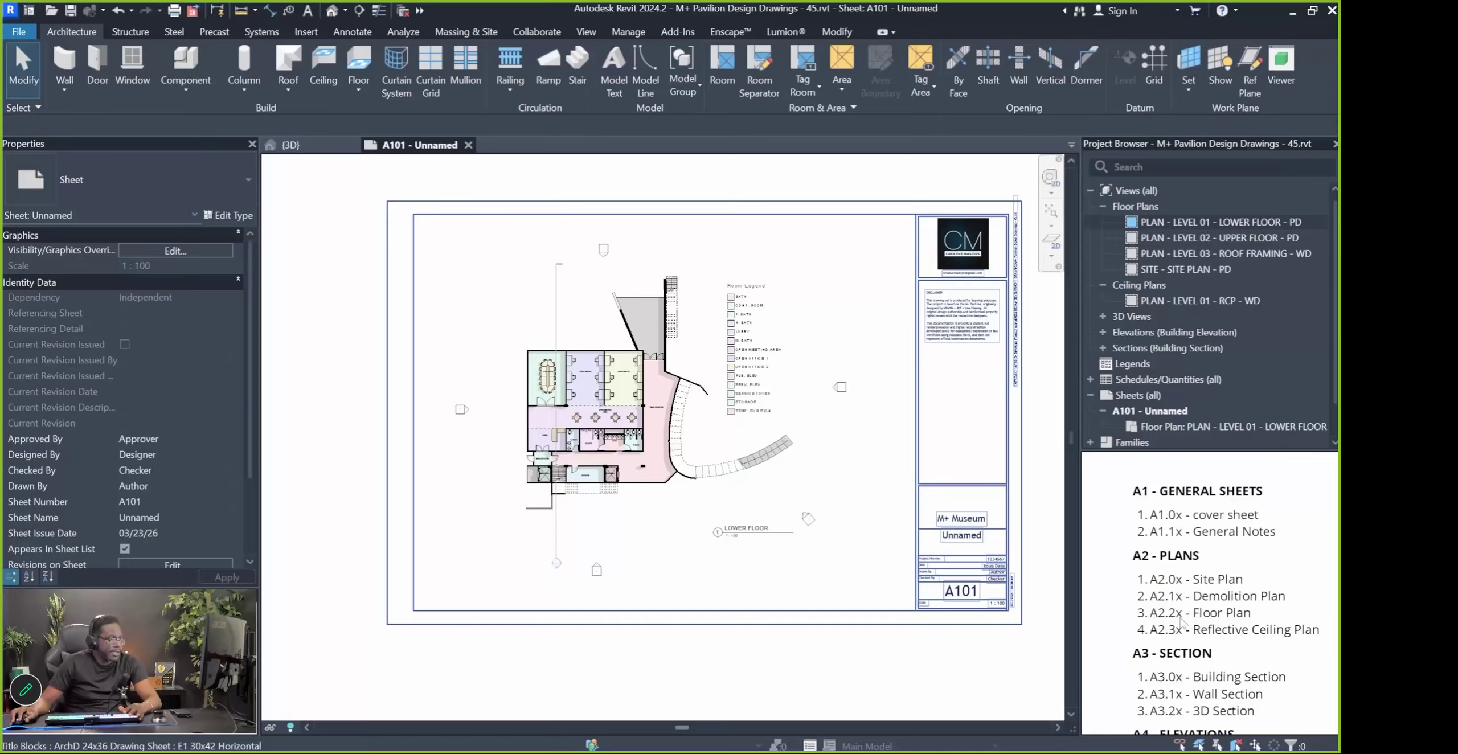
# Try renaming sheet A101 to A2.2 'Lower Floor Plan [PD]', dismissing the invalid-character warning
pyautogui.click(1137, 414)
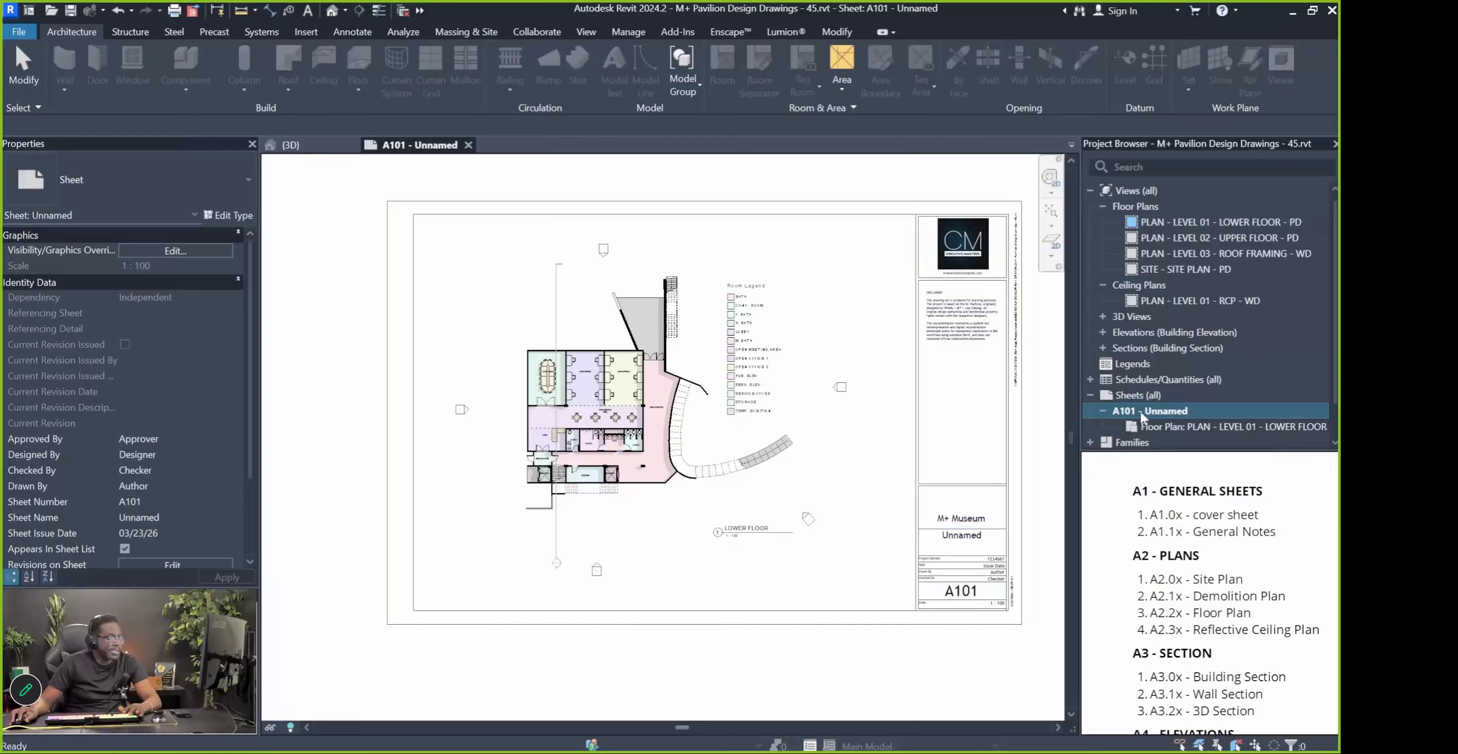
pyautogui.rightClick(1139, 411)
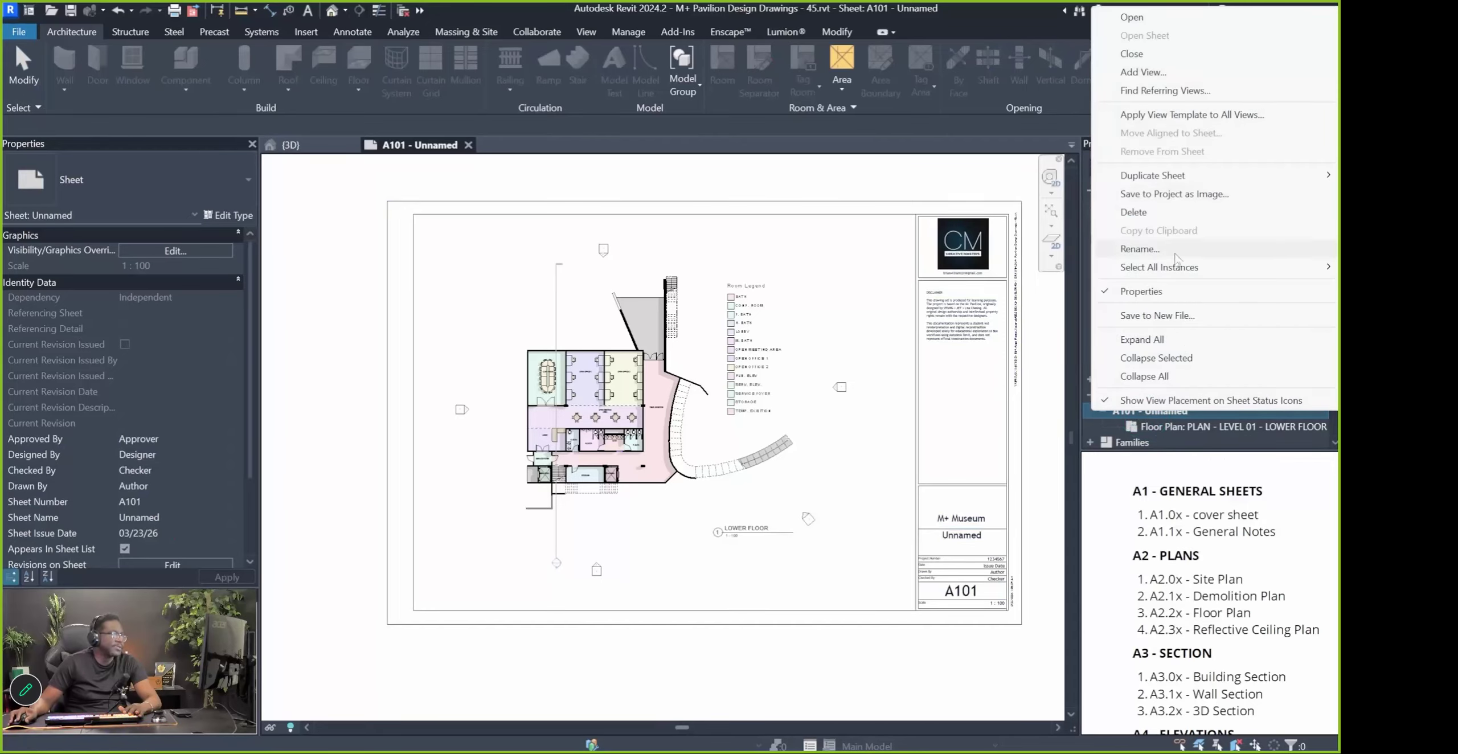
pyautogui.click(1140, 249)
pyautogui.write('A2.20')
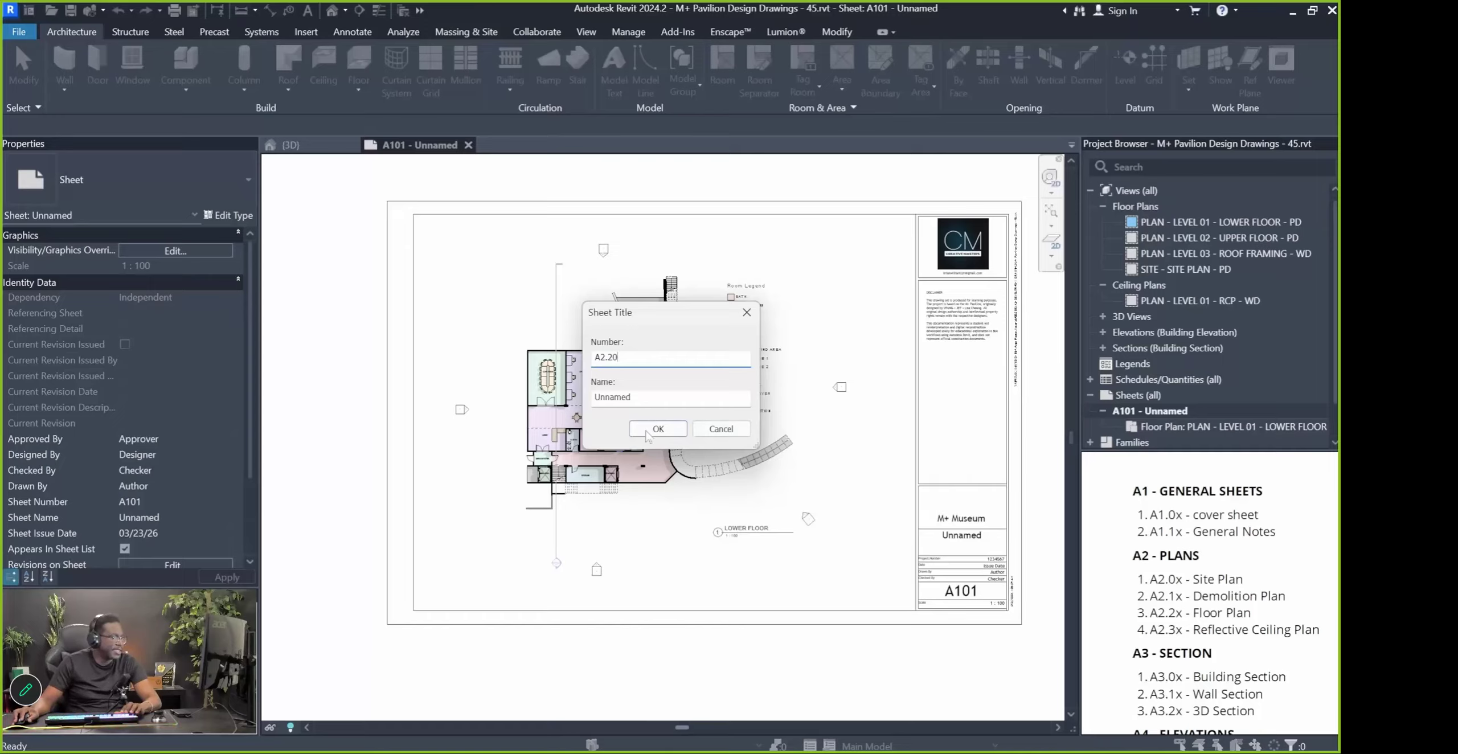
pyautogui.doubleClick(647, 398)
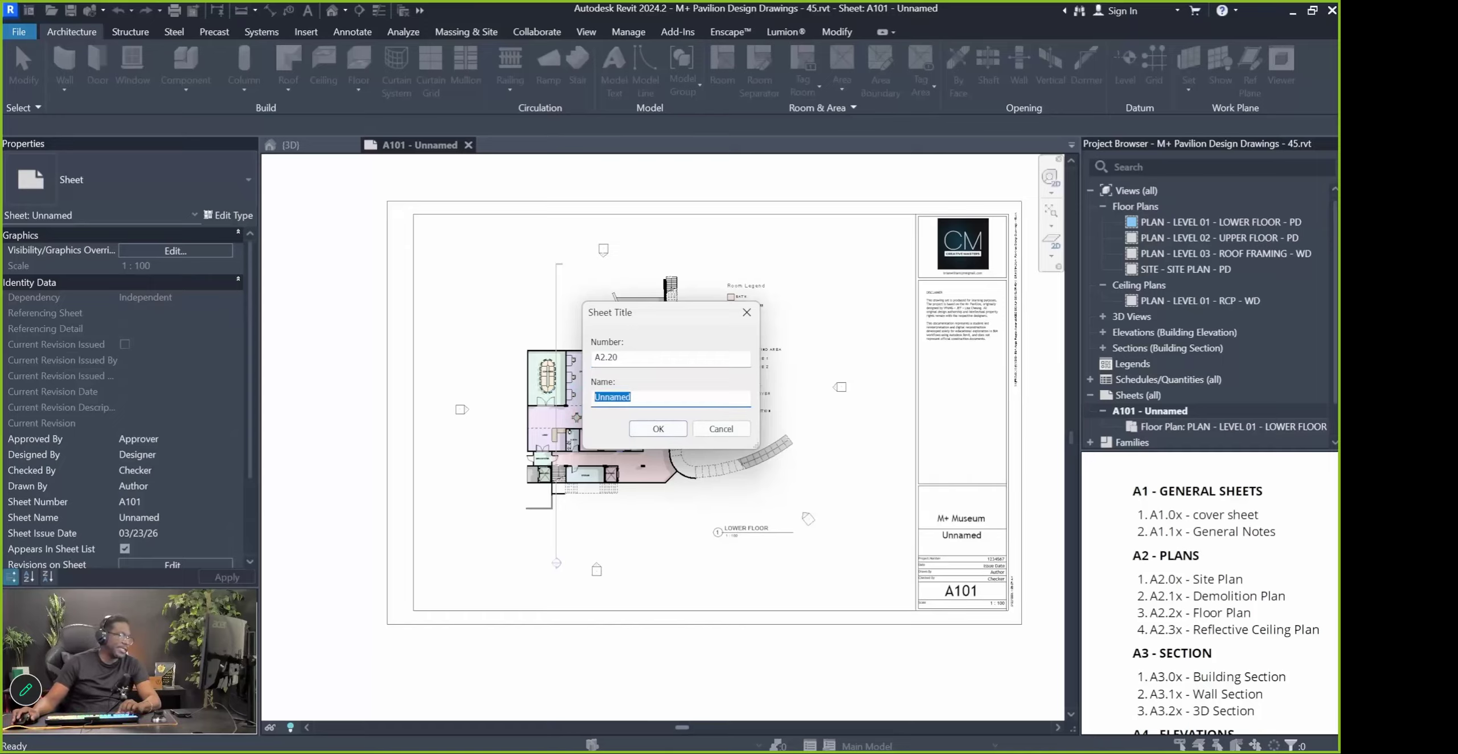
pyautogui.write('Low')
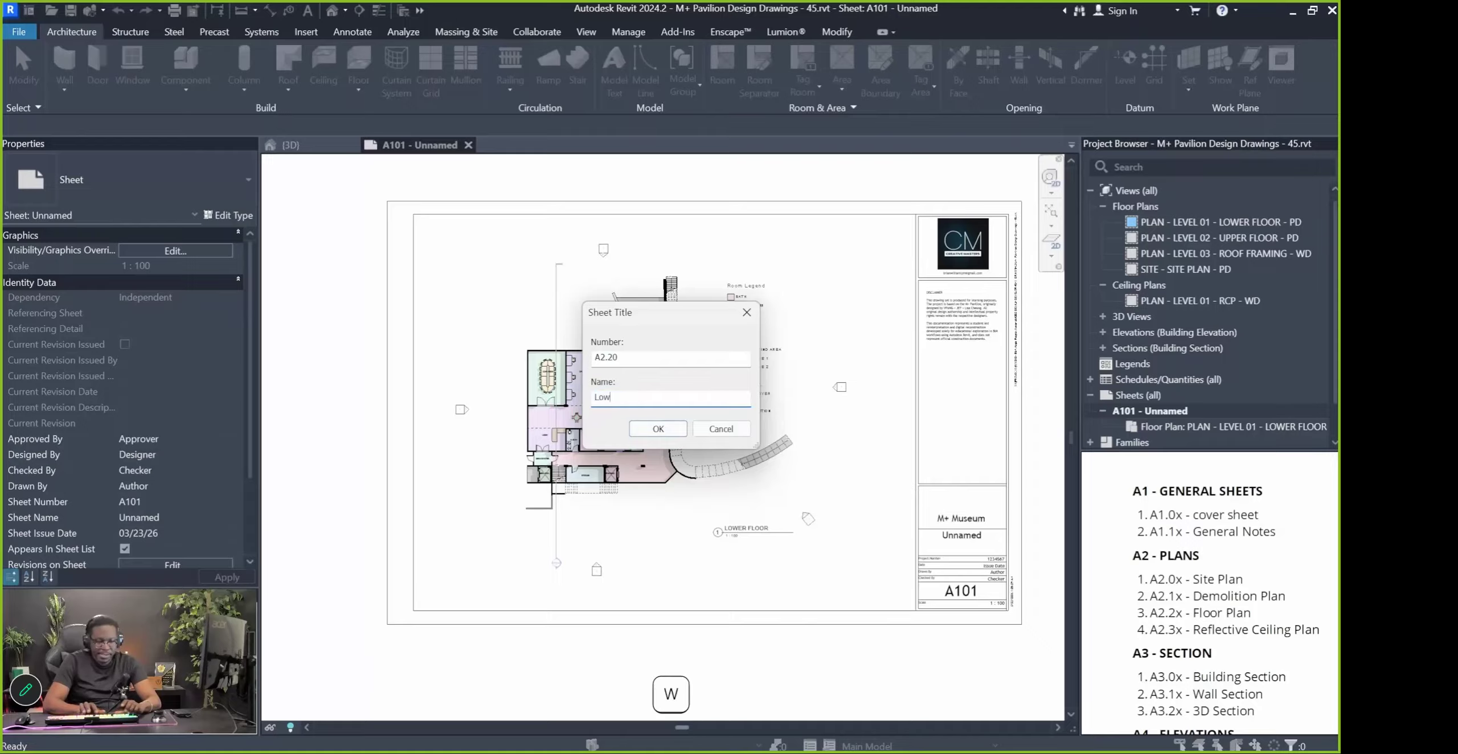
pyautogui.write('er Floor Pla')
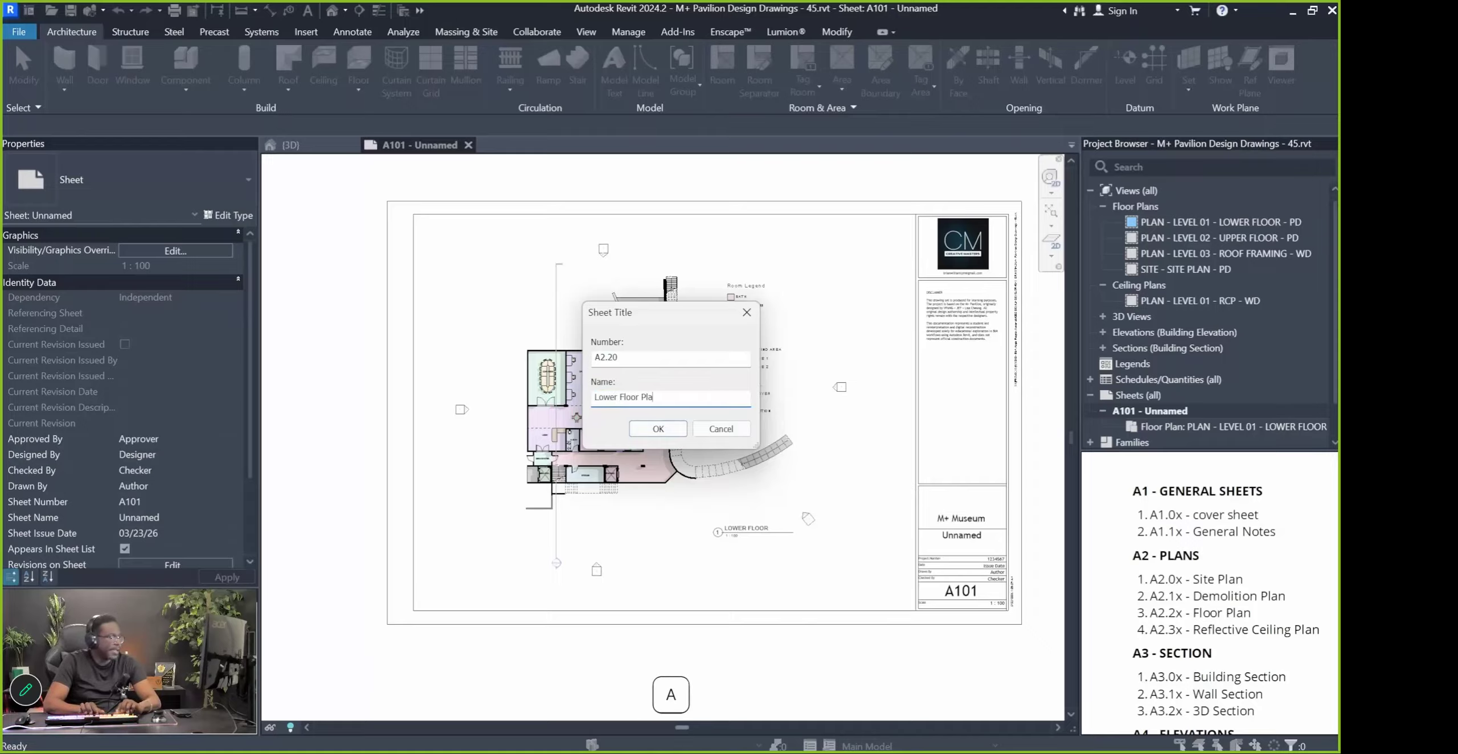
pyautogui.write('n [PD]')
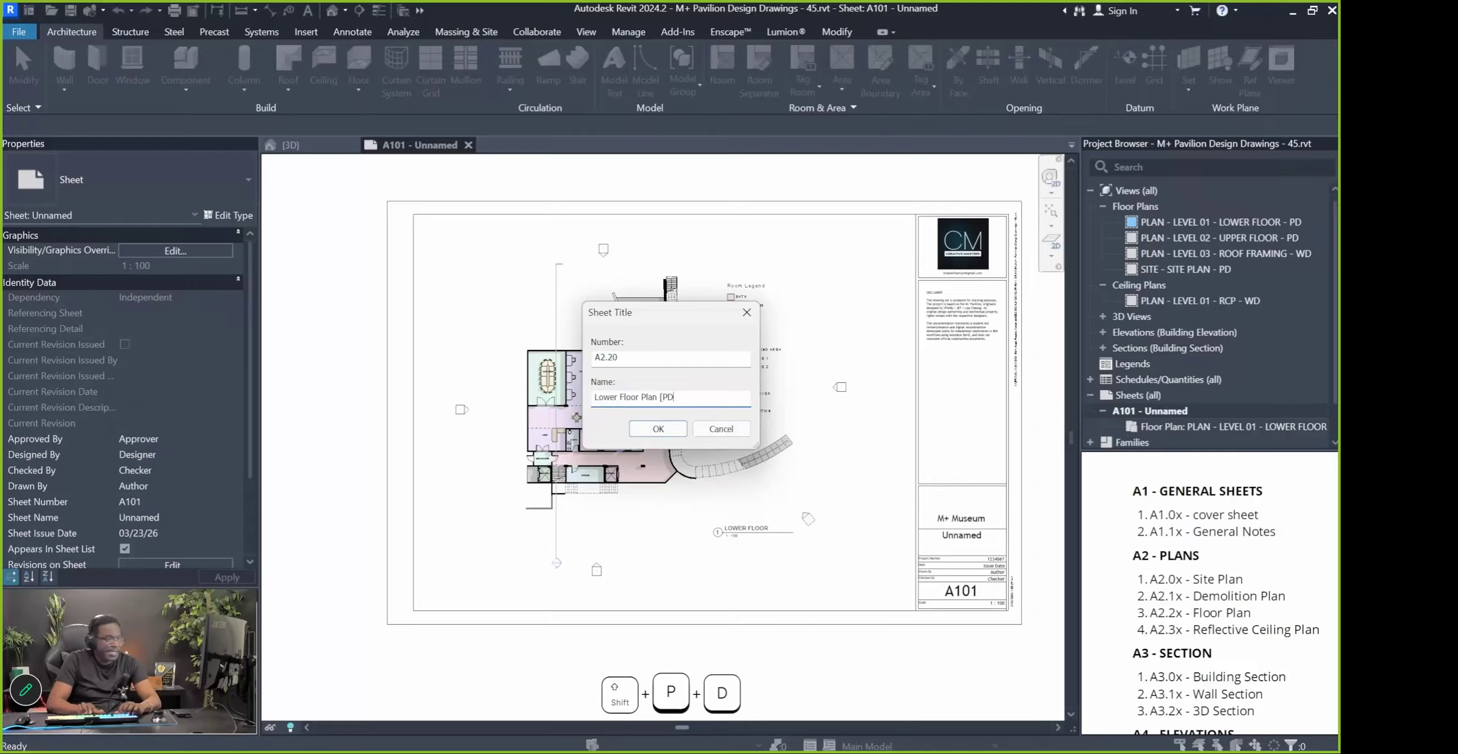
pyautogui.press('Return')
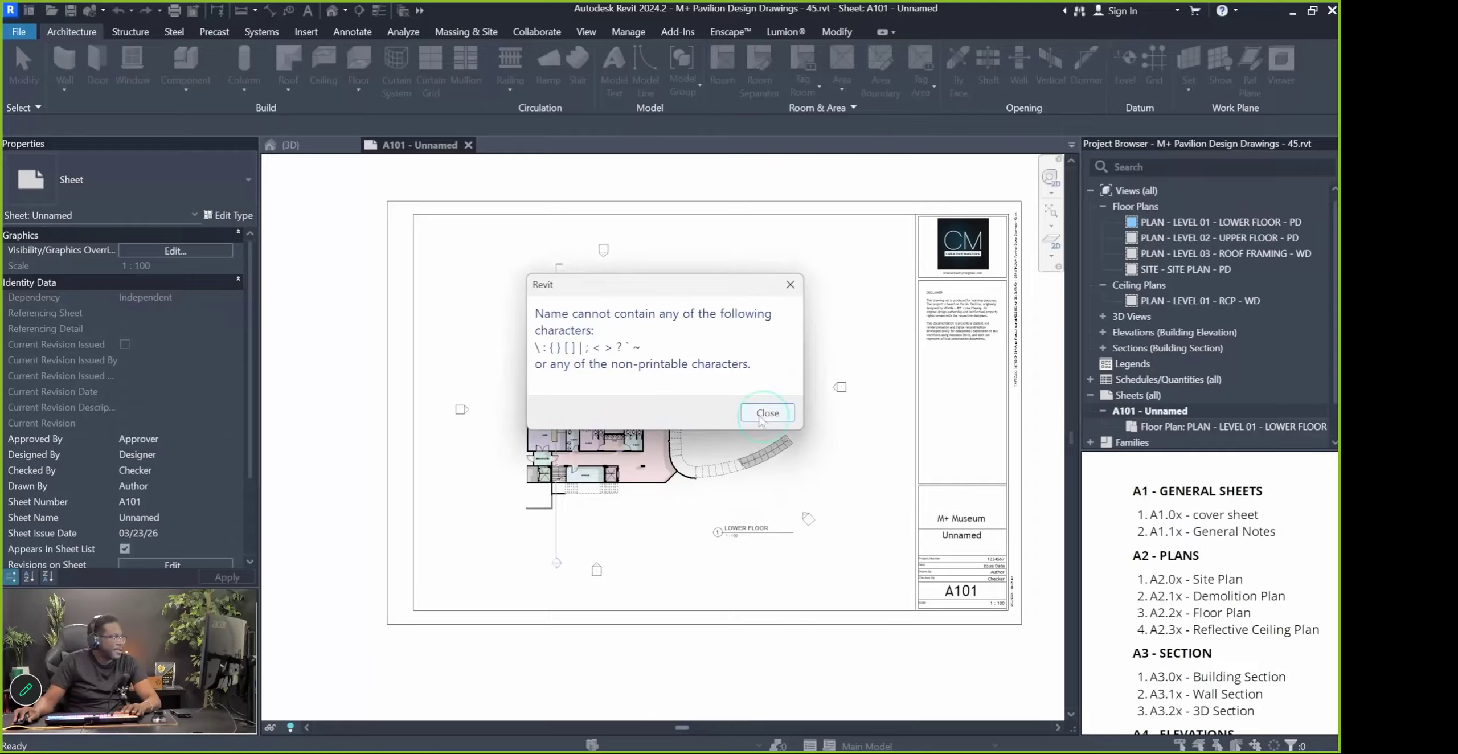
pyautogui.press('Return')
# Renumber the sheet A2.20 and name it Lower Floor PD
pyautogui.press('F2')
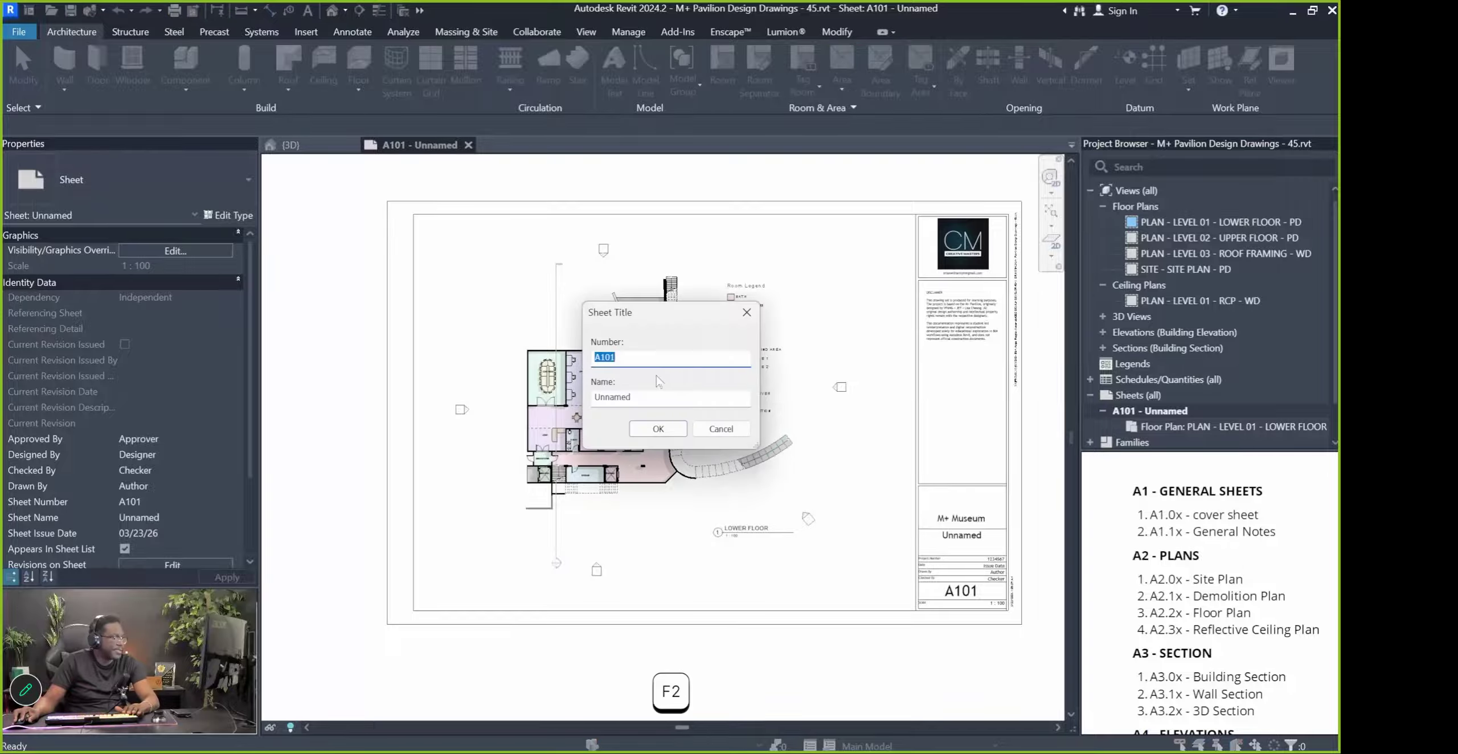
pyautogui.write('A')
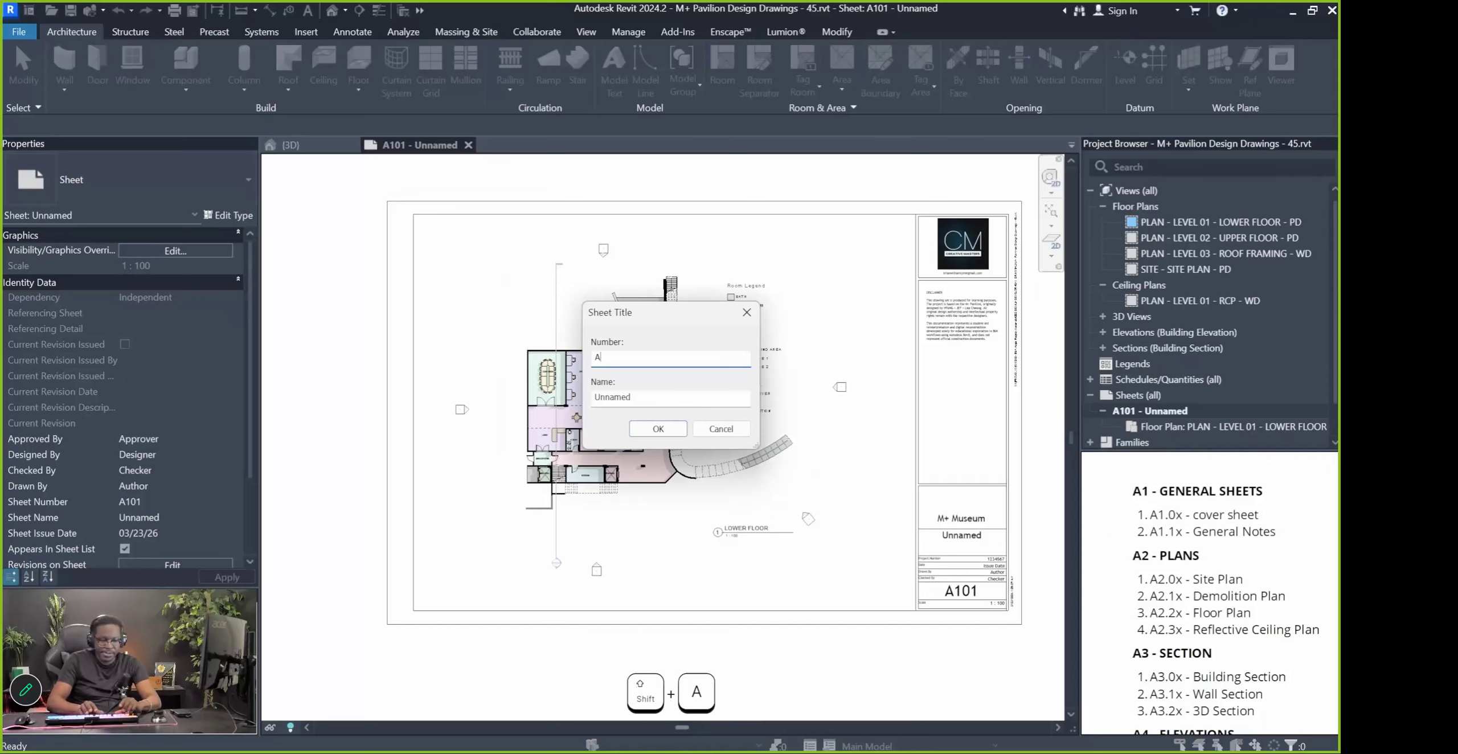
pyautogui.write('2.20-')
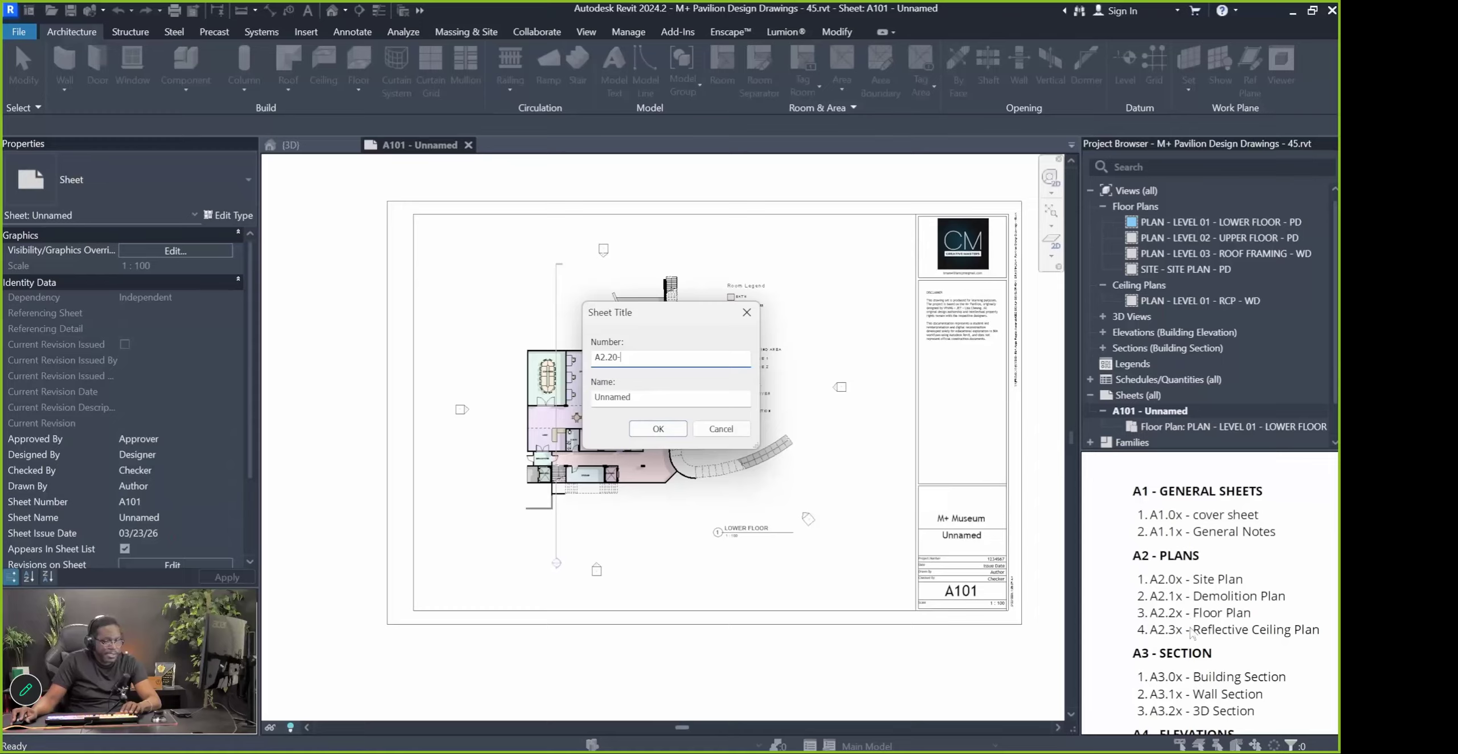
pyautogui.press('BackSpace')
pyautogui.press('Tab')
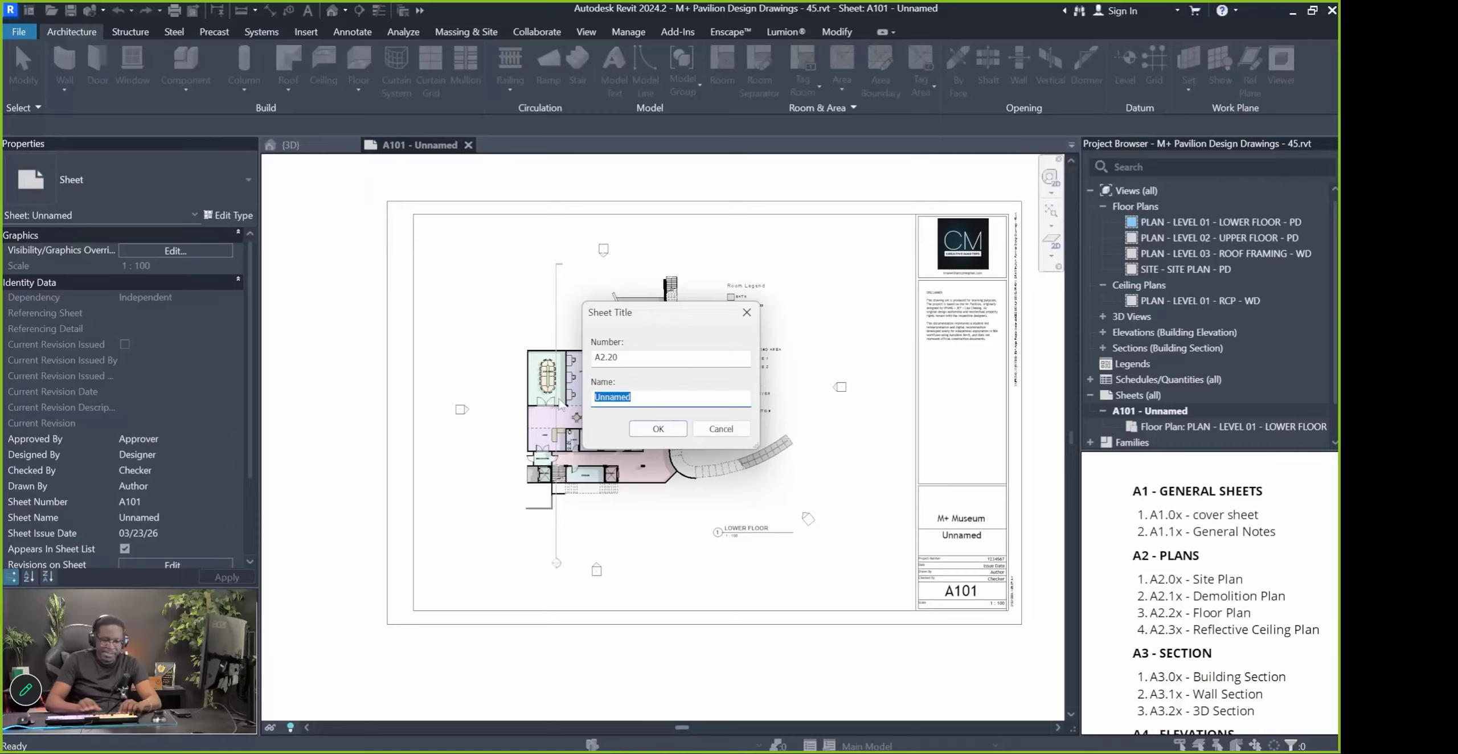
pyautogui.write('Lower Floor PD')
pyautogui.press('Return')
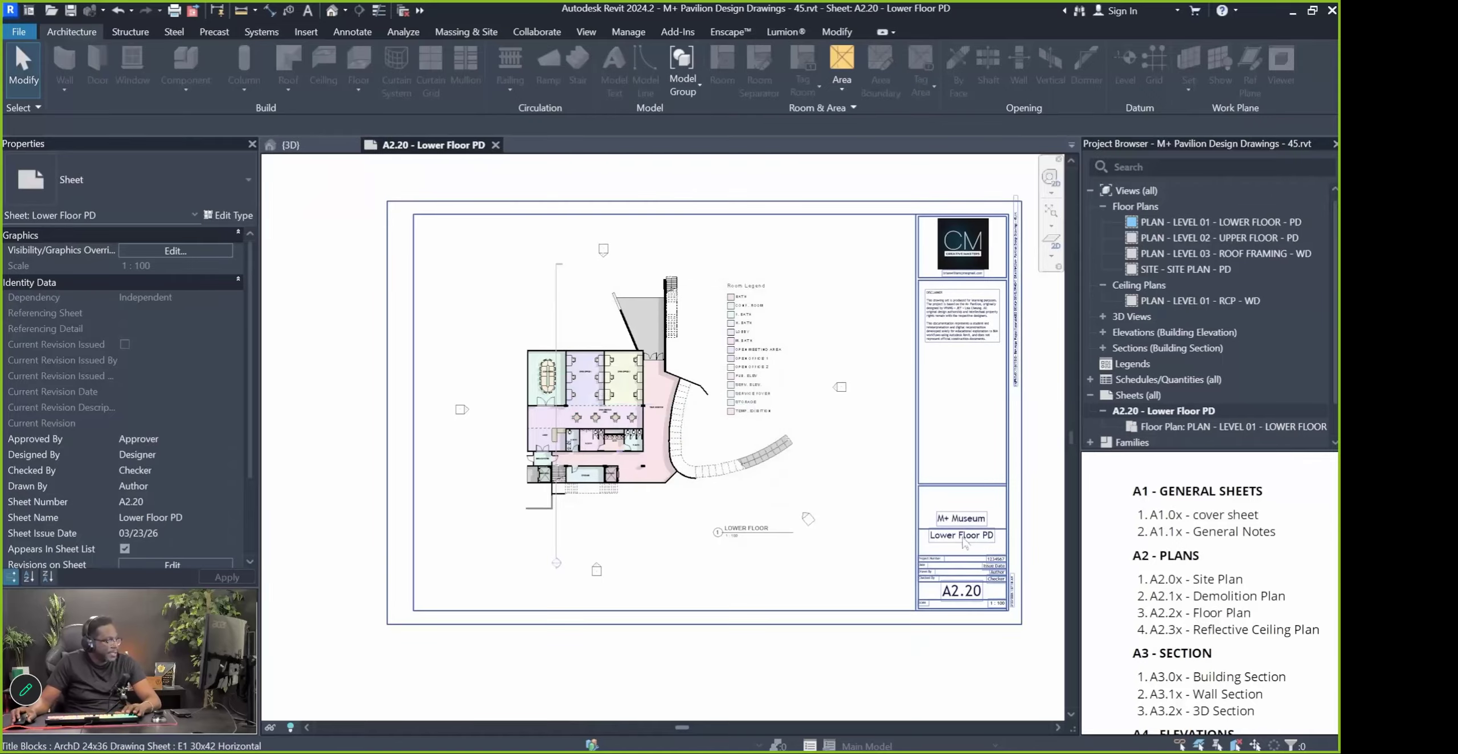
pyautogui.scroll(4, 964, 543)
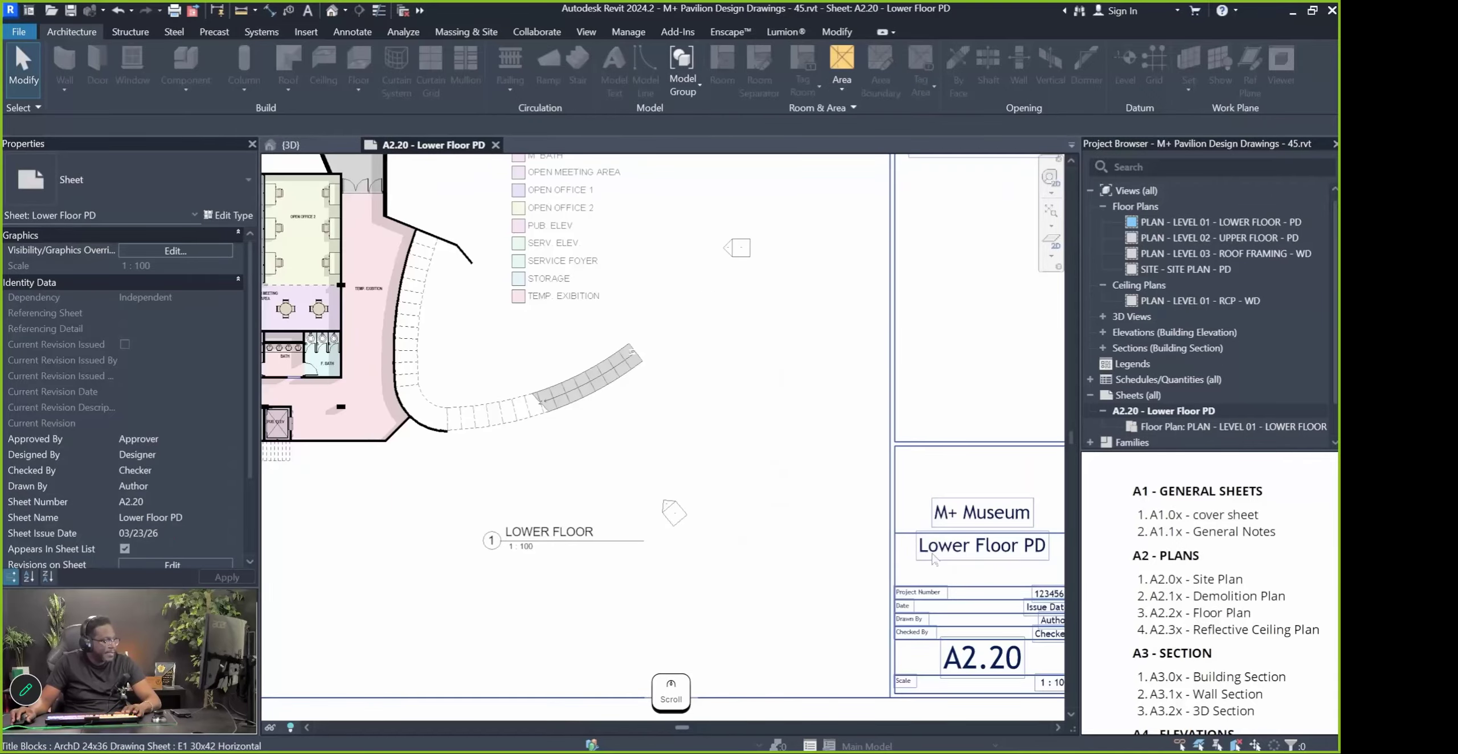
pyautogui.scroll(-2, 984, 562)
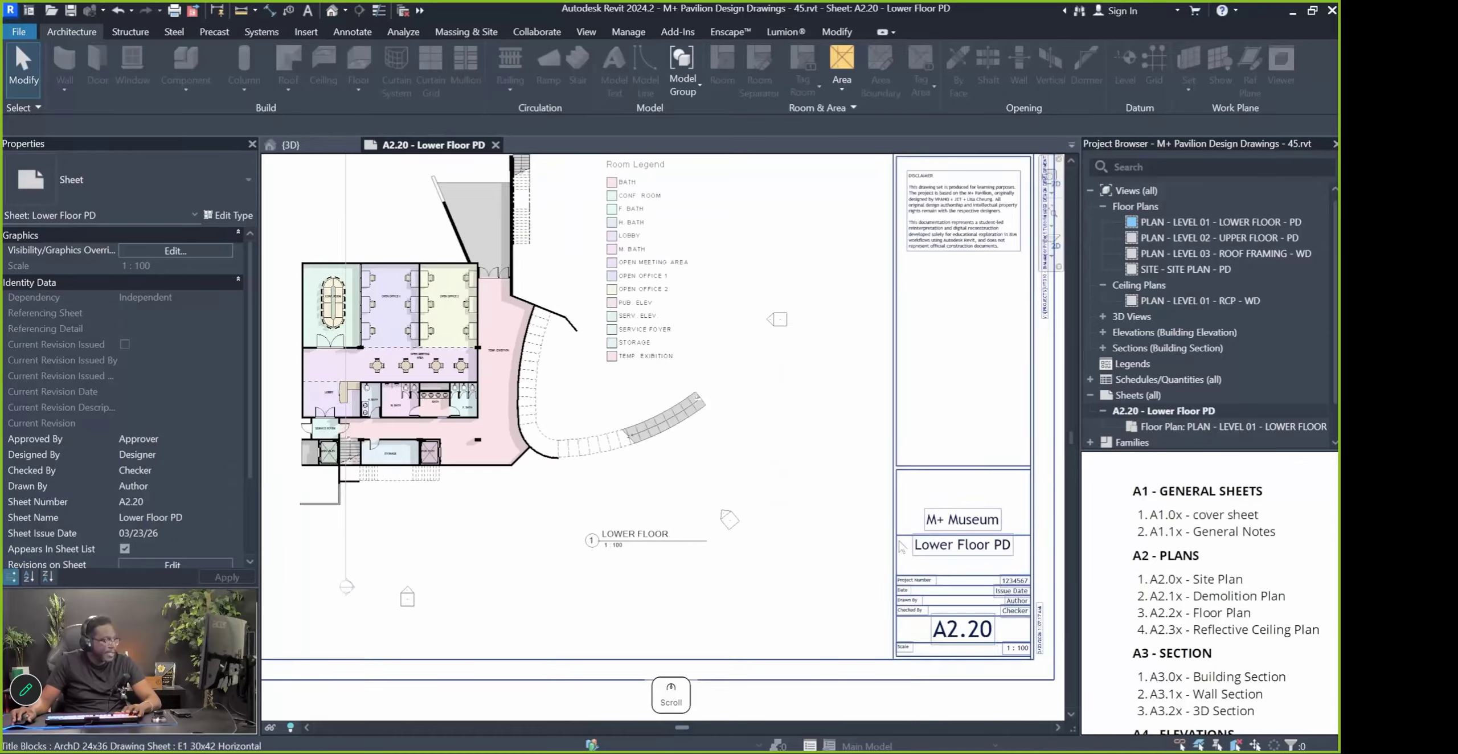
pyautogui.scroll(2, 971, 642)
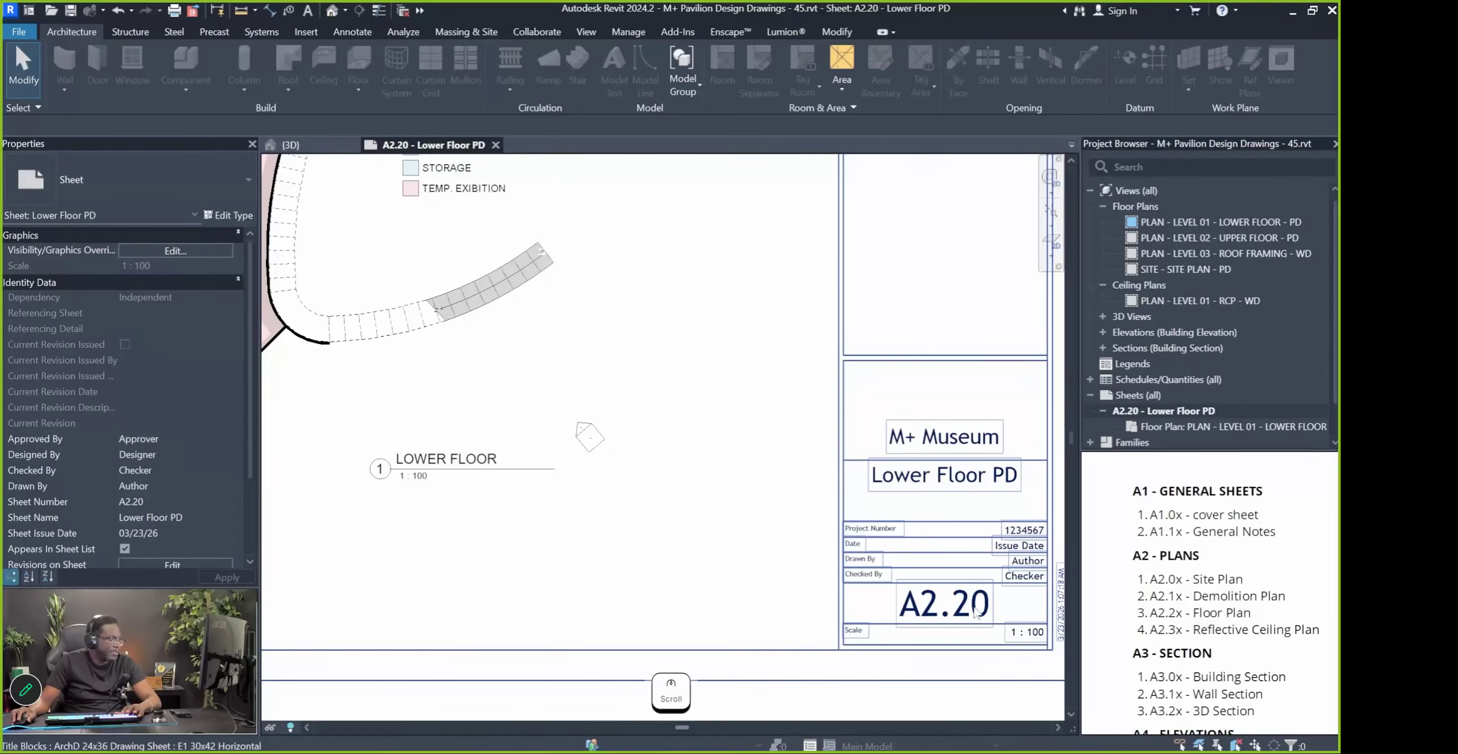
pyautogui.scroll(3, 994, 613)
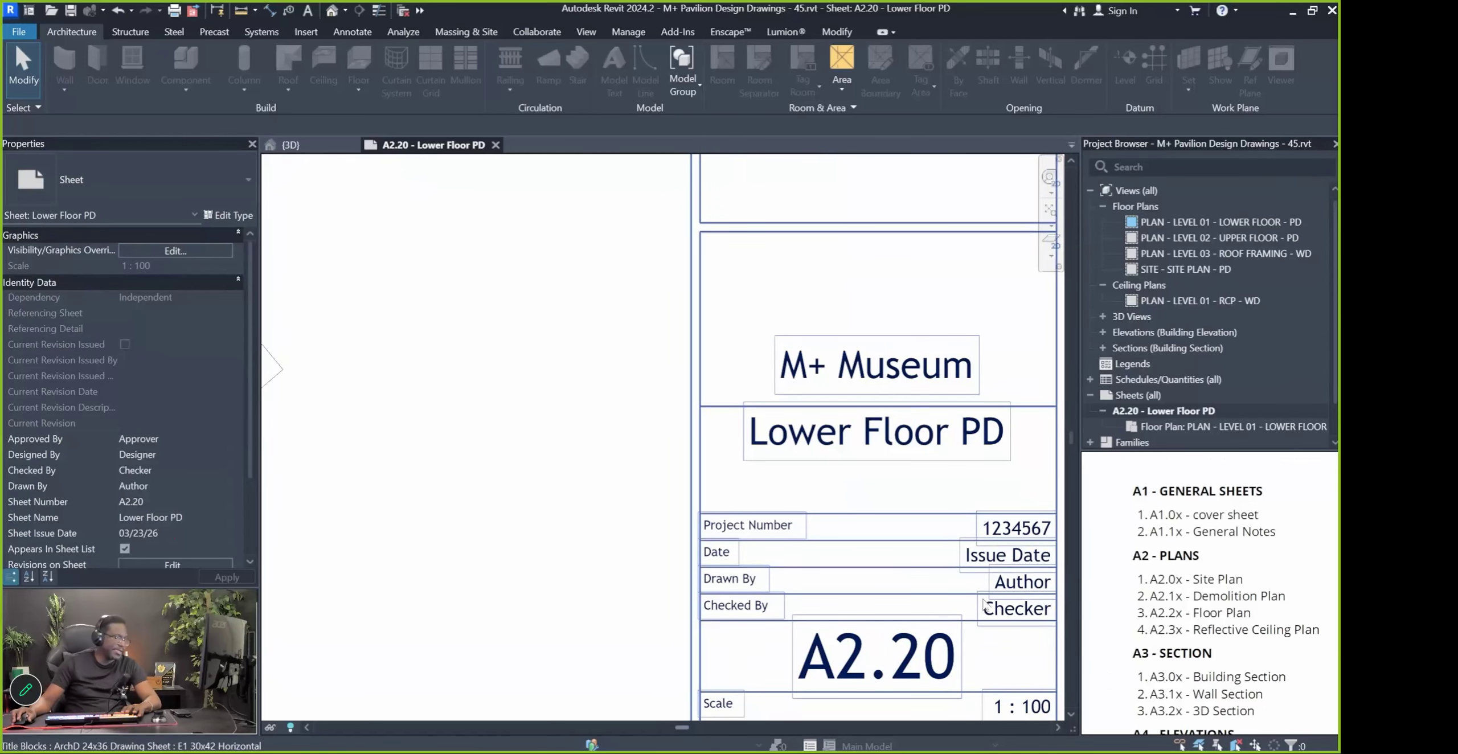
pyautogui.scroll(-4, 982, 649)
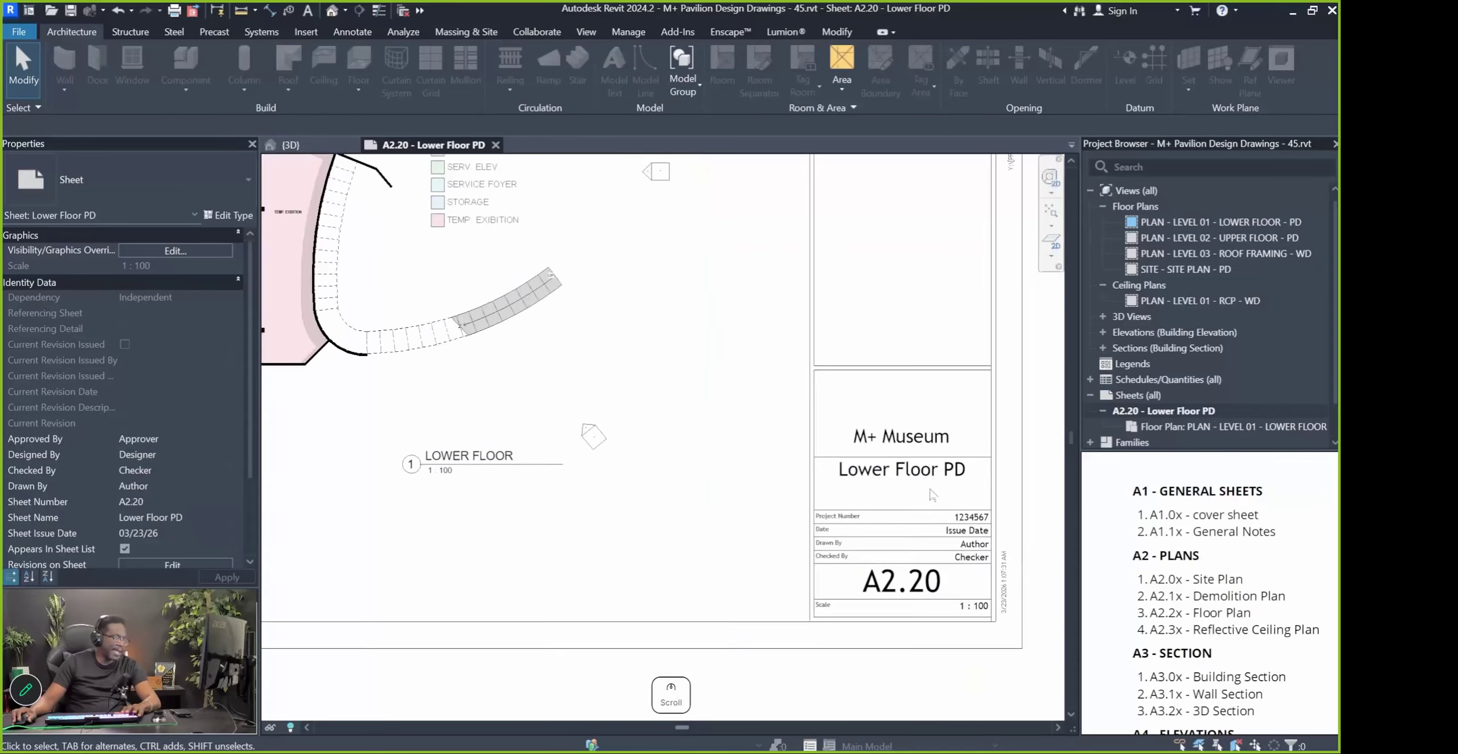
pyautogui.scroll(-3, 979, 659)
pyautogui.moveTo(888, 637); pyautogui.dragTo(913, 675, button='middle')
pyautogui.press('Escape')
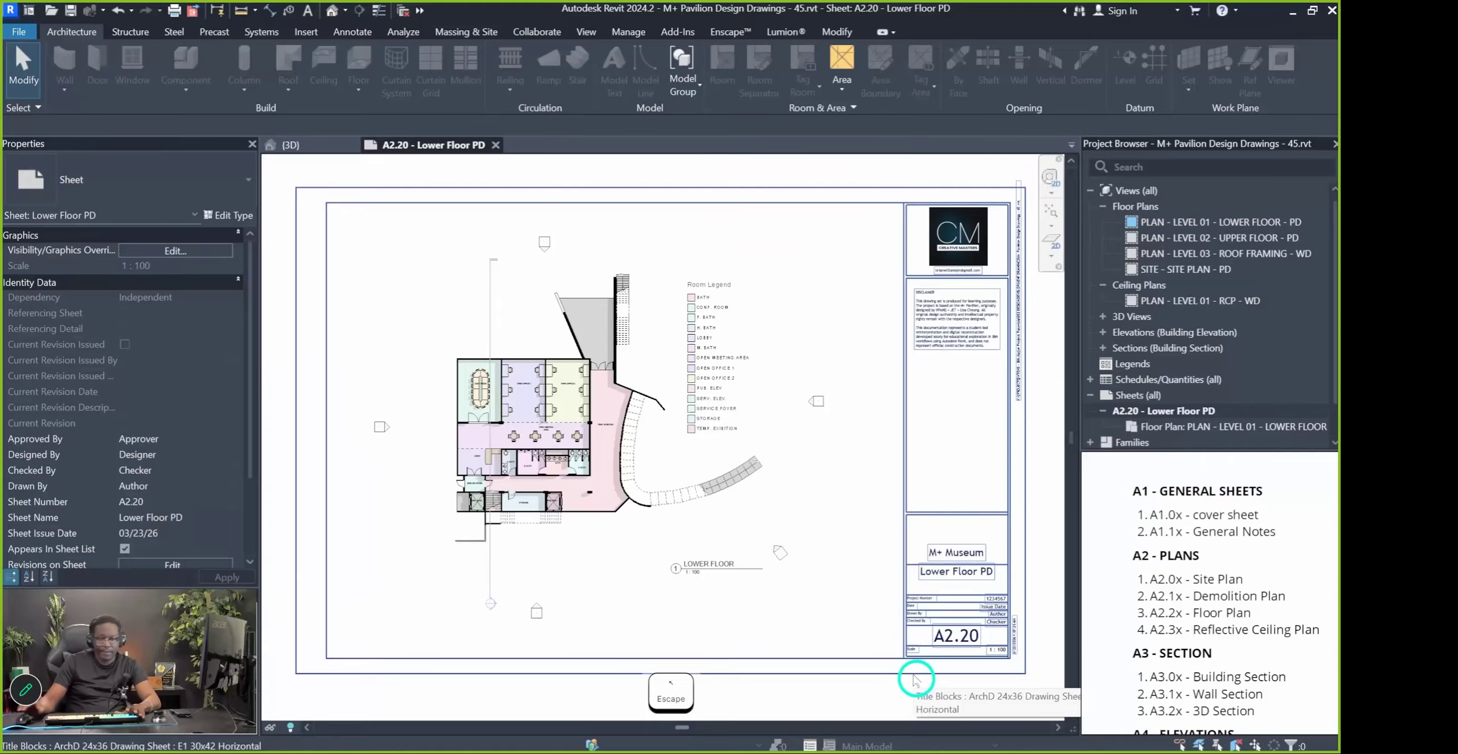
pyautogui.press('Pause')
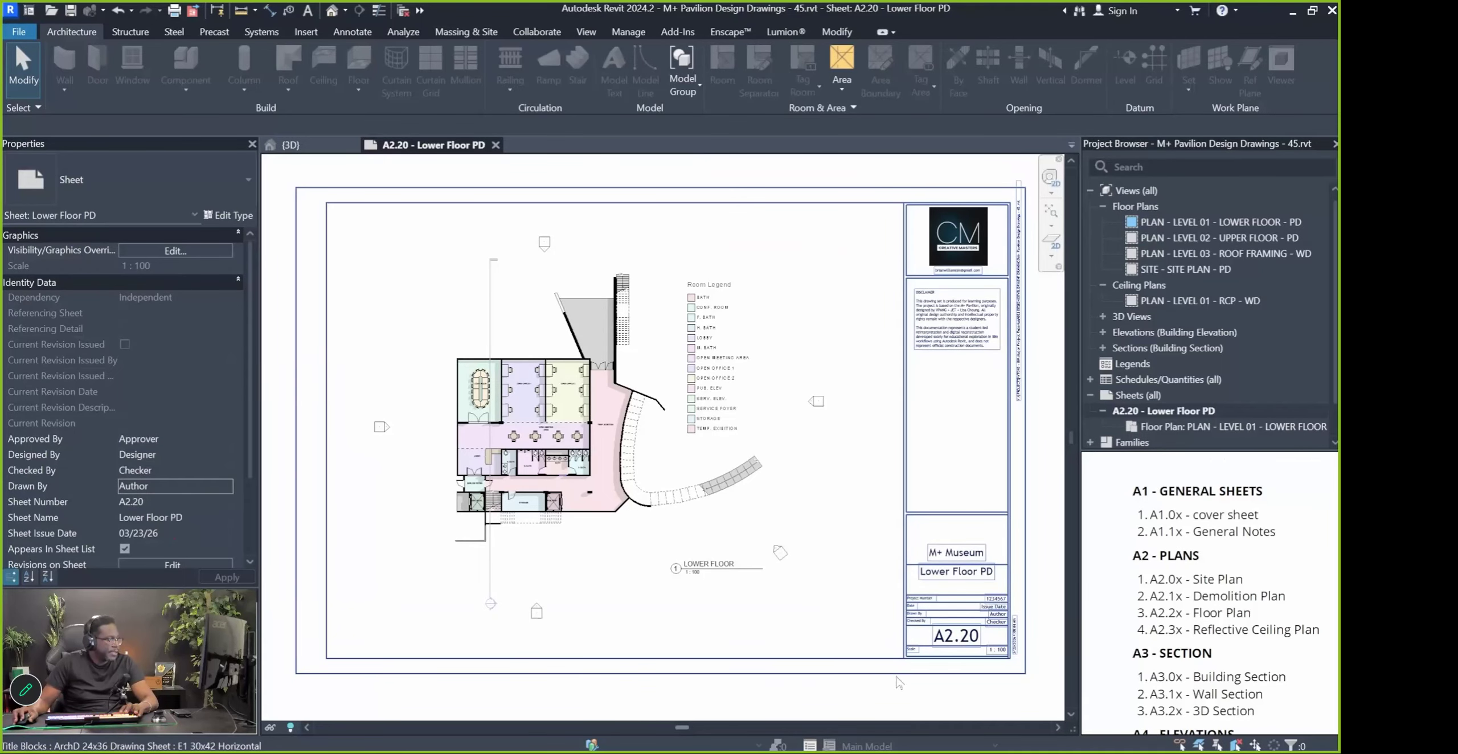
# Select the title block and enter the author's full name as Drawn By
pyautogui.click(912, 592)
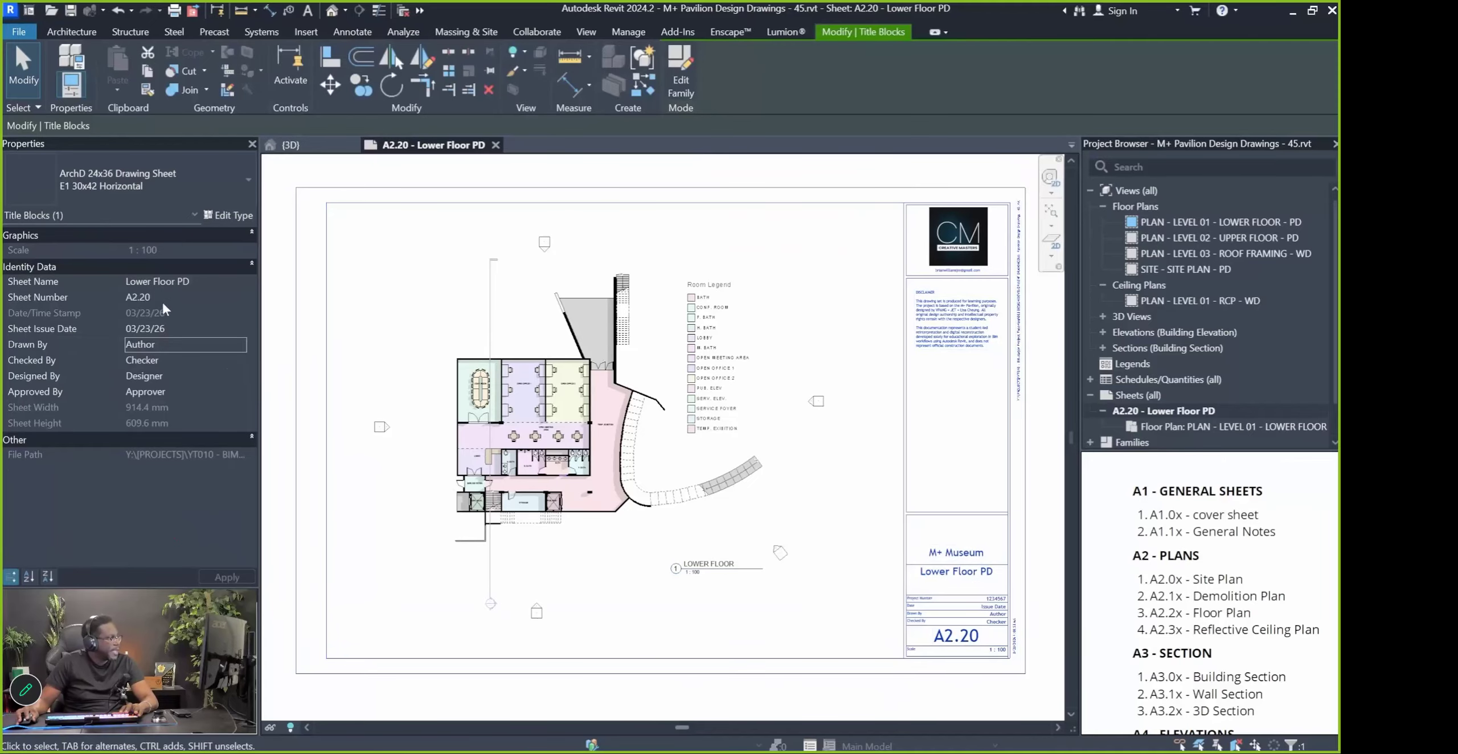
pyautogui.click(145, 295)
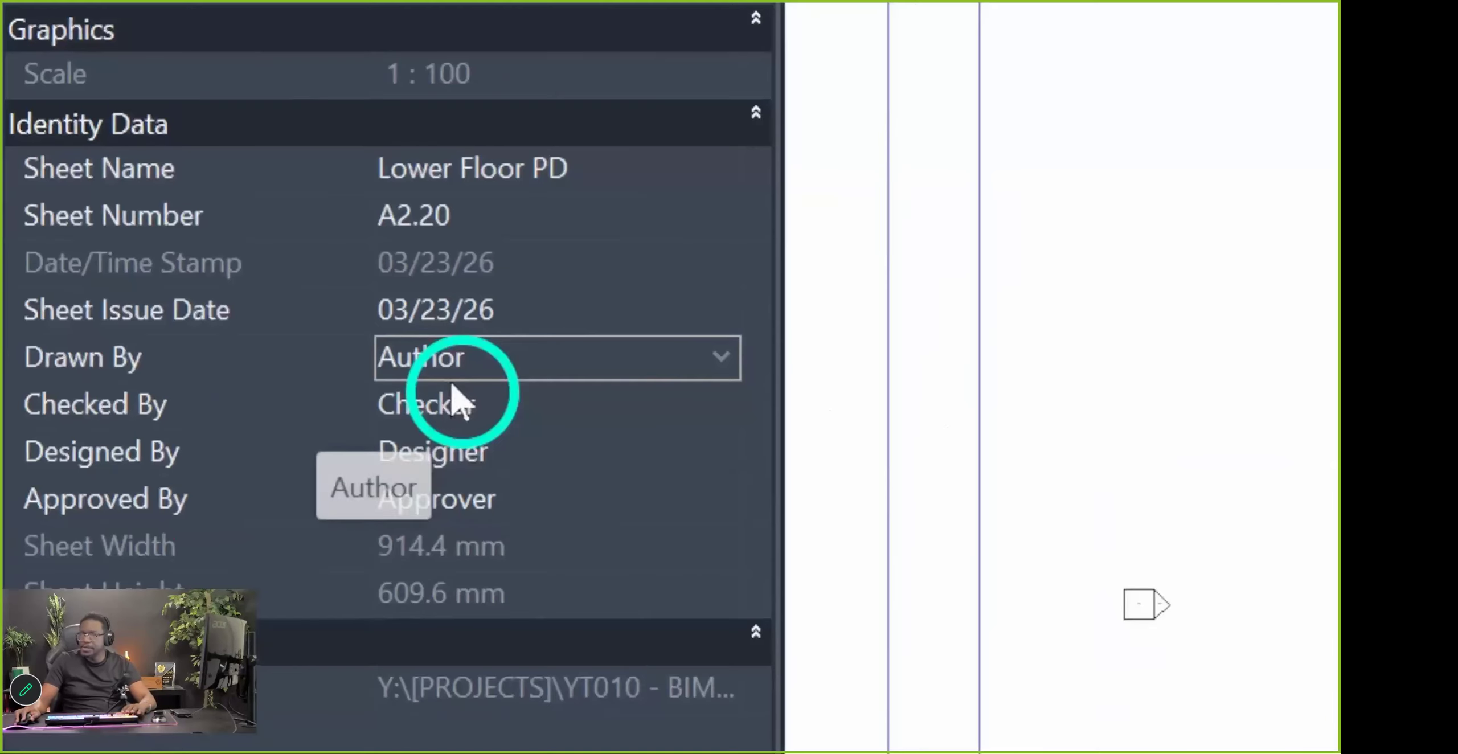
pyautogui.click(152, 348)
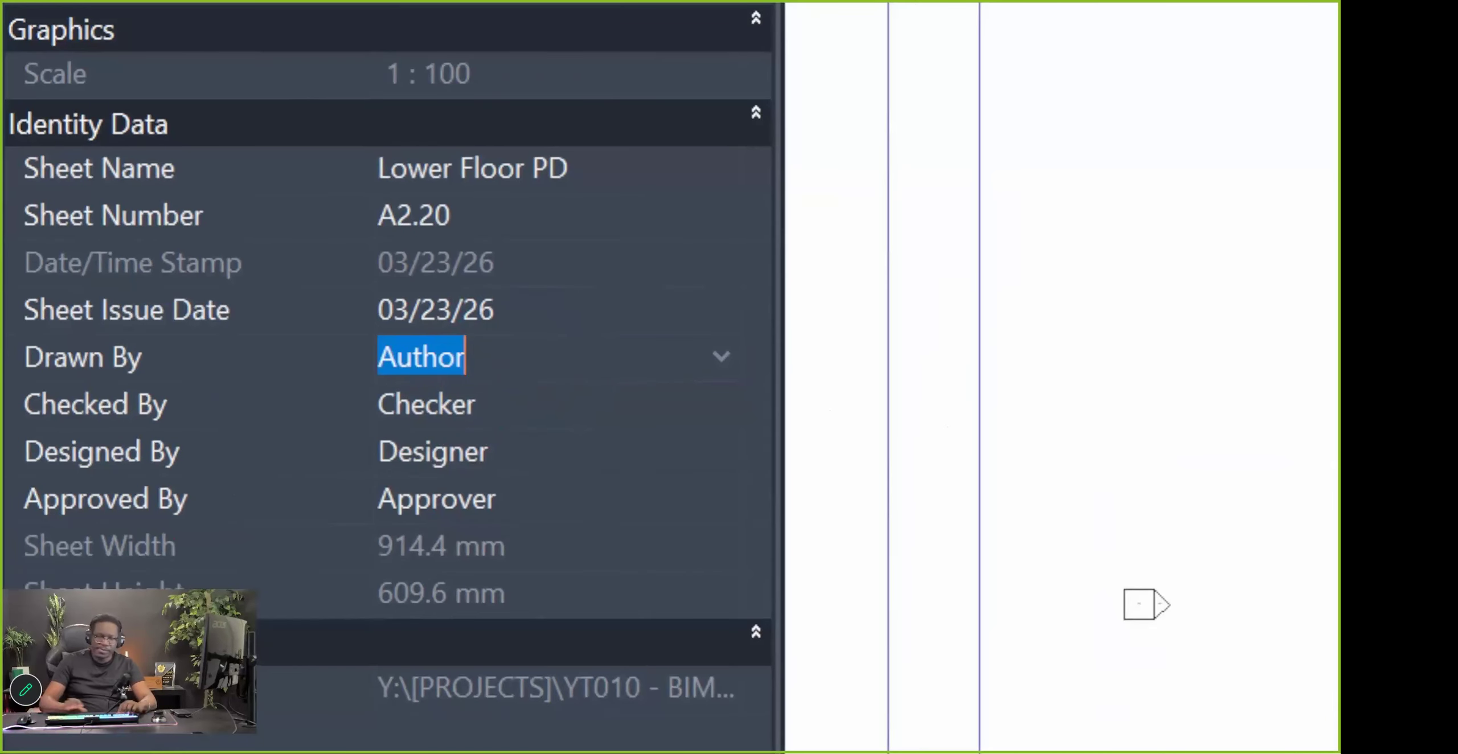
pyautogui.write('Brian Willi')
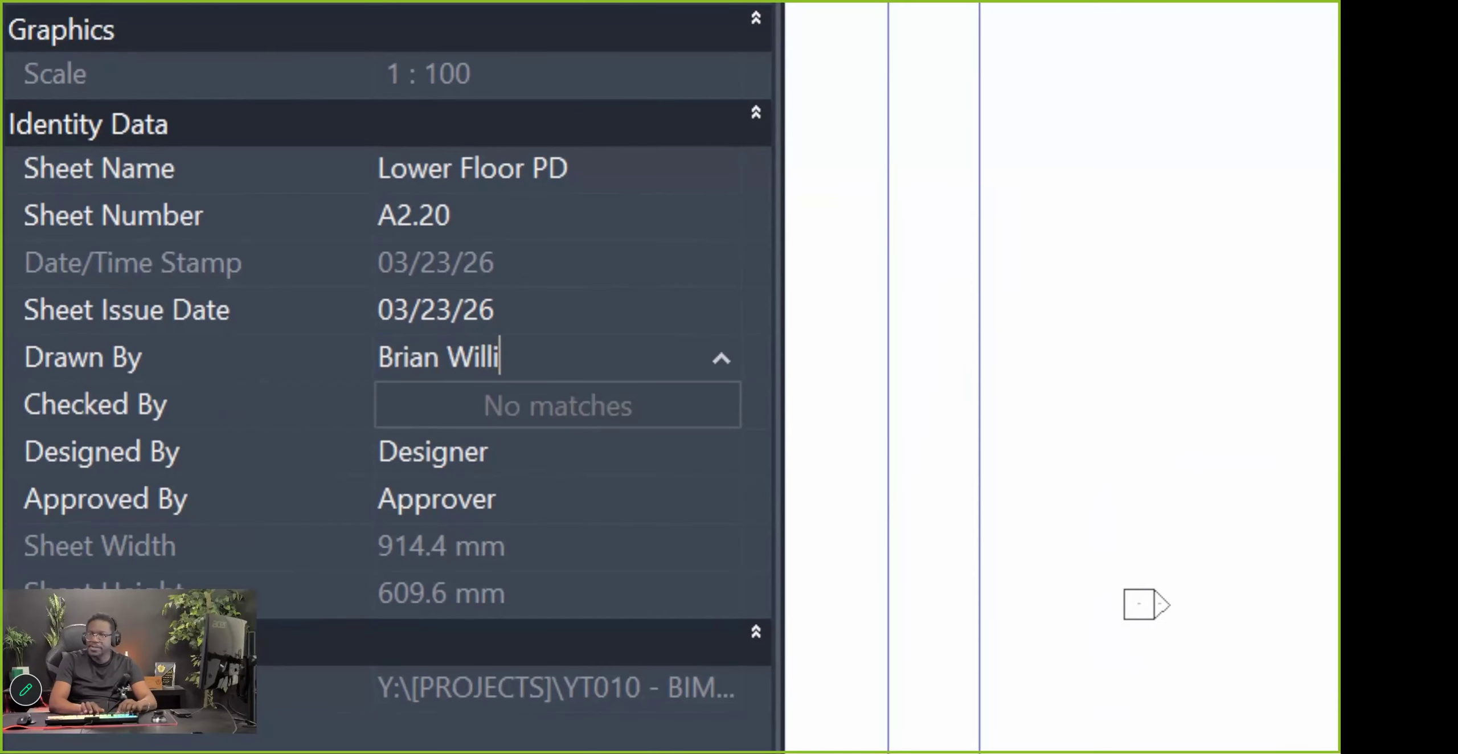
pyautogui.write('ams')
pyautogui.press('Return')
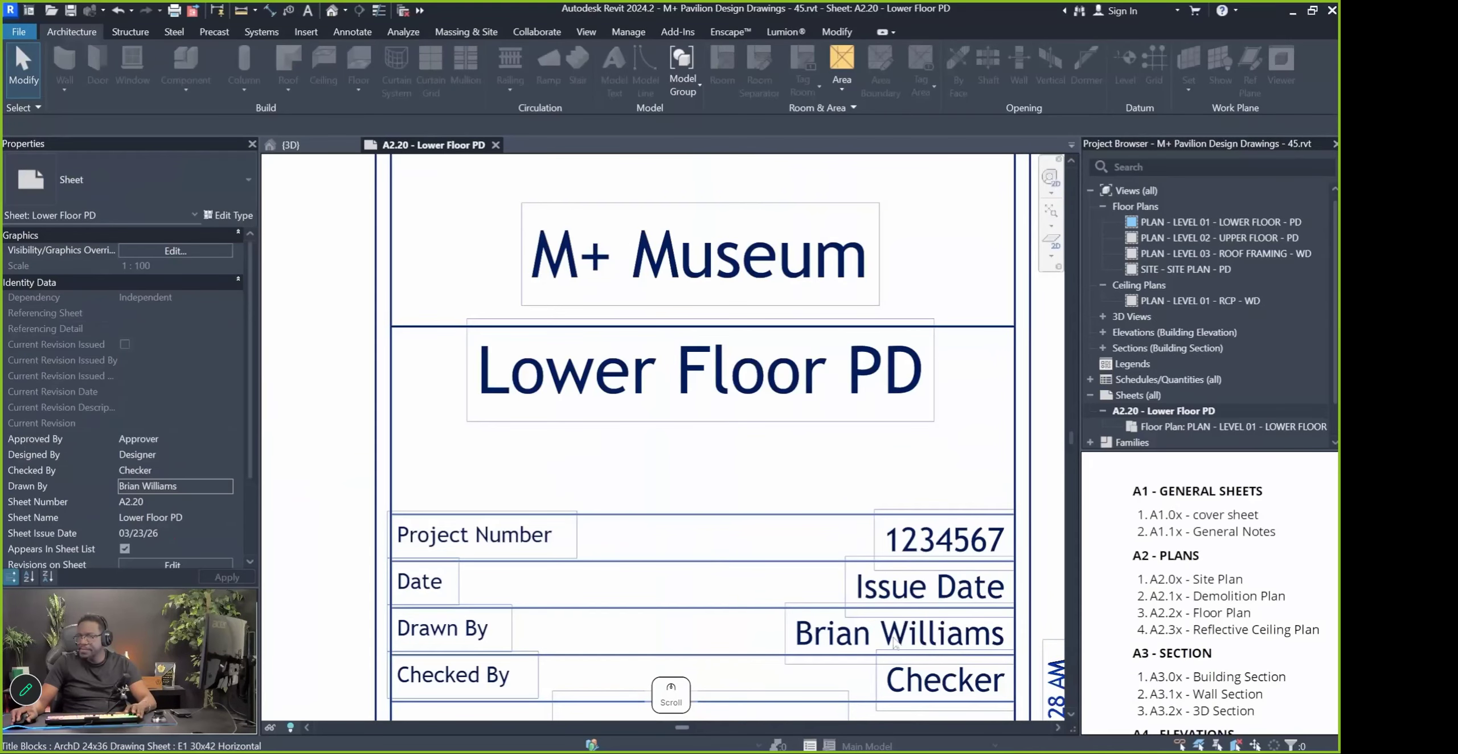
# Enter the author's initial and surname in the Checked By field
pyautogui.scroll(-6, 894, 642)
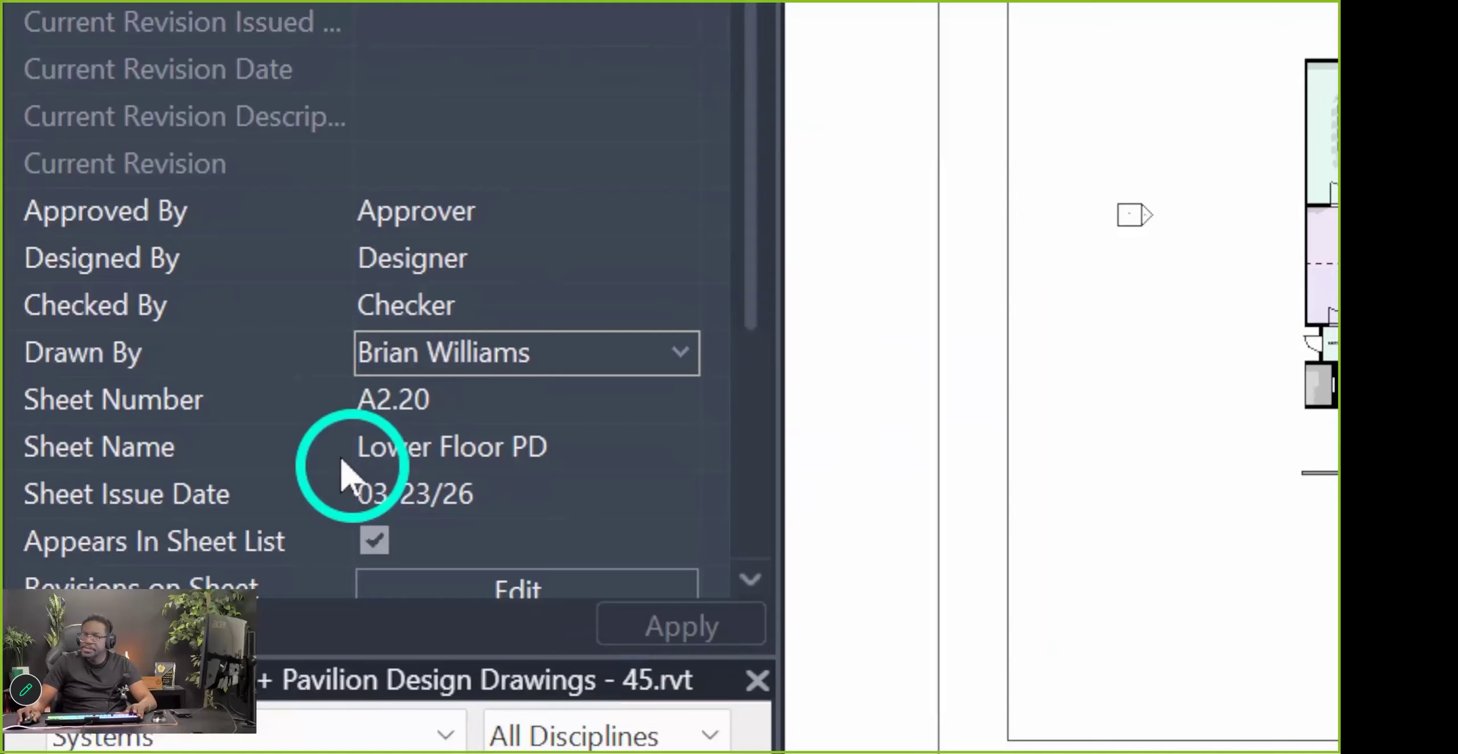
pyautogui.click(495, 496)
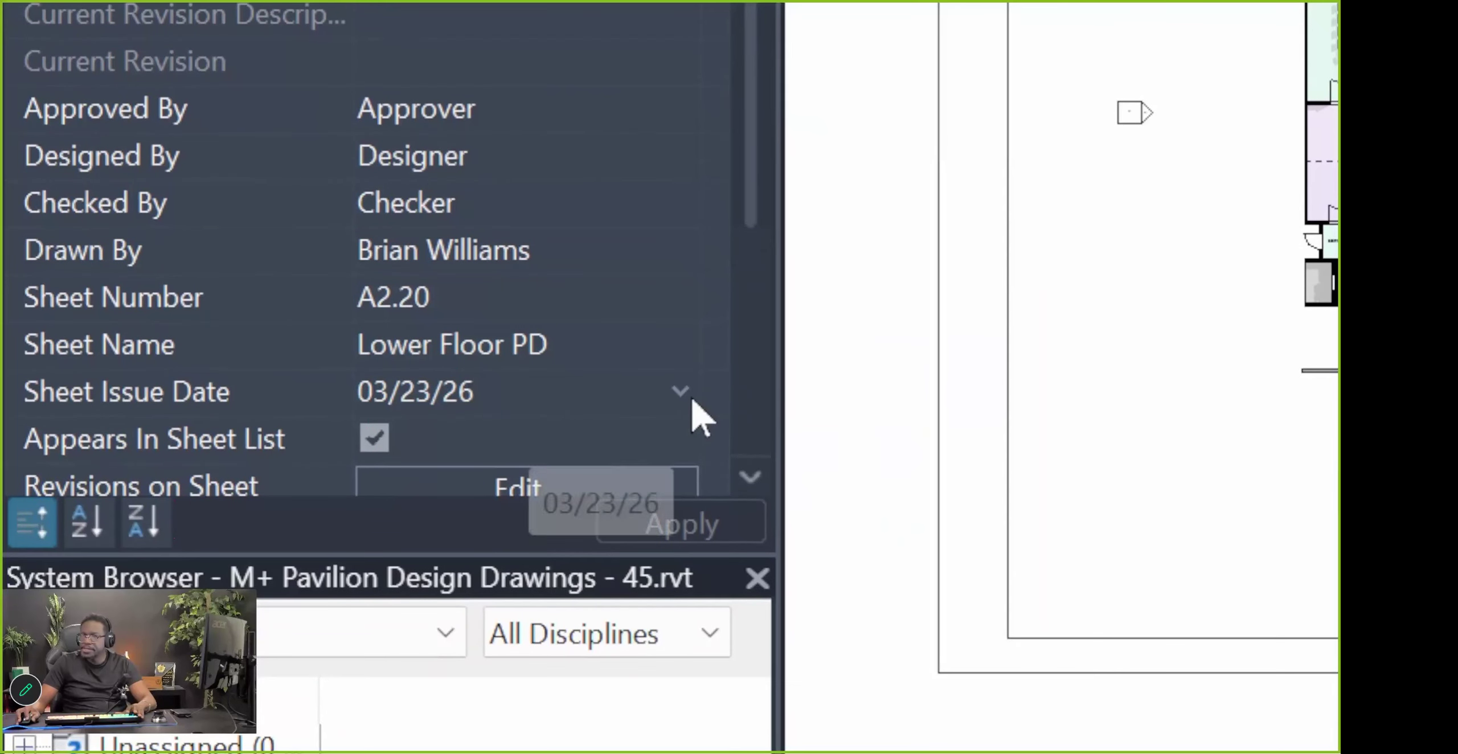
pyautogui.click(683, 394)
pyautogui.click(685, 395)
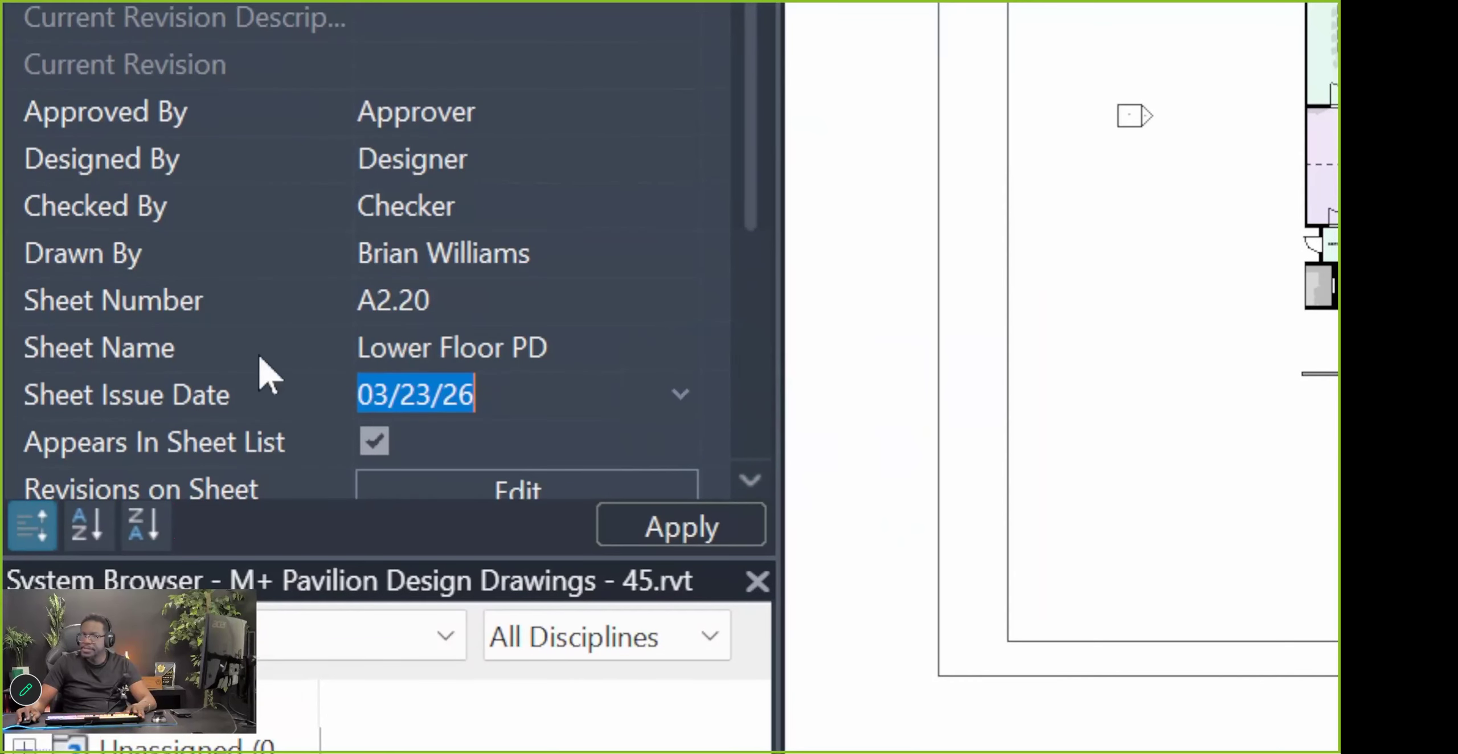
pyautogui.click(406, 203)
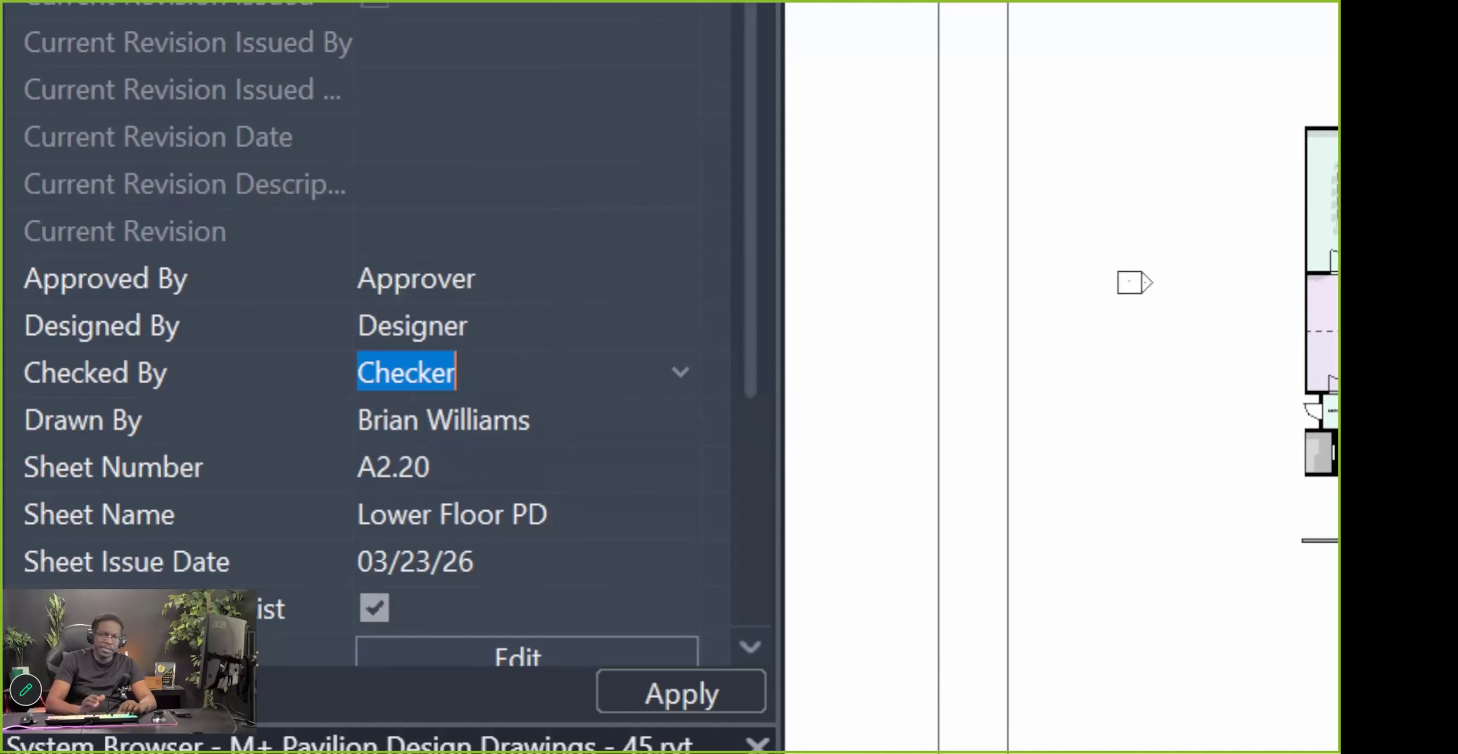
pyautogui.write('B')
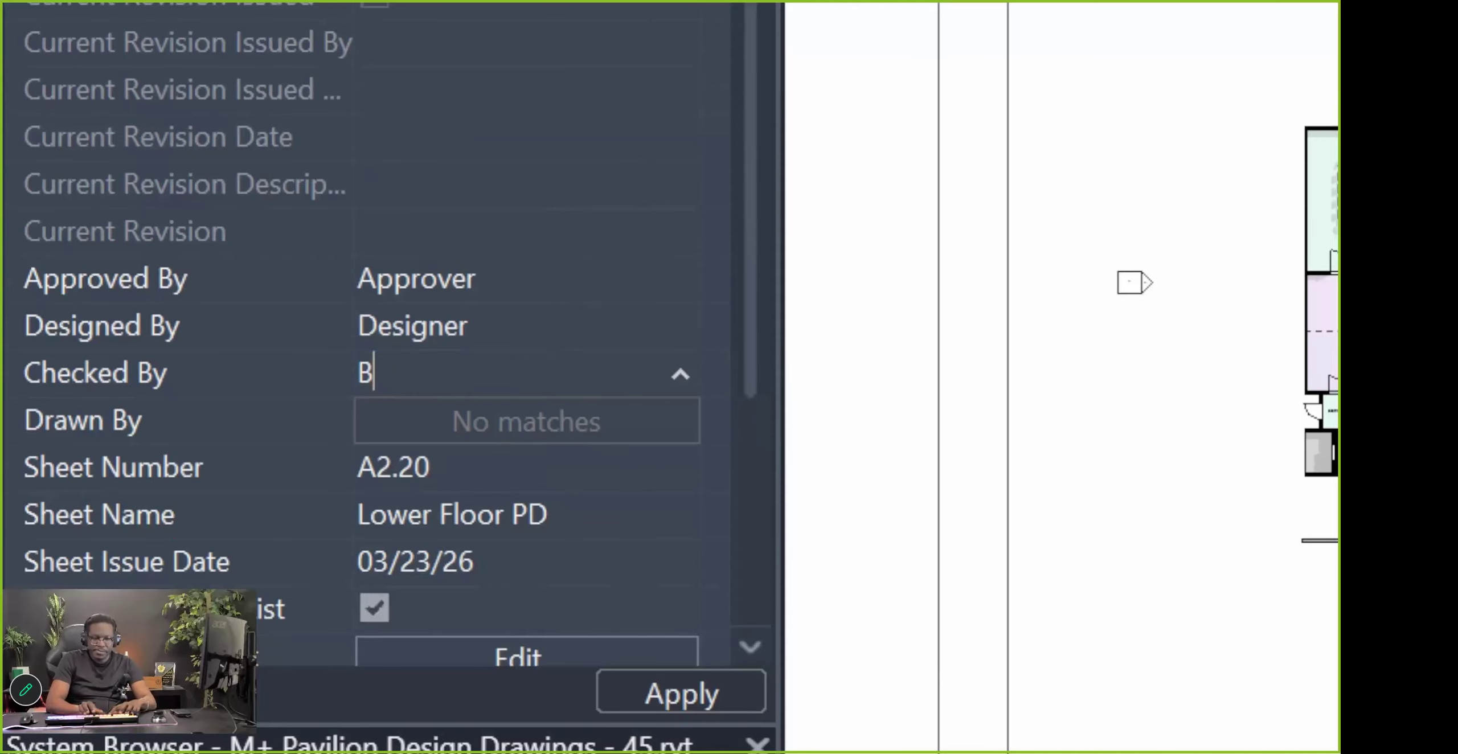
pyautogui.write('.Williams')
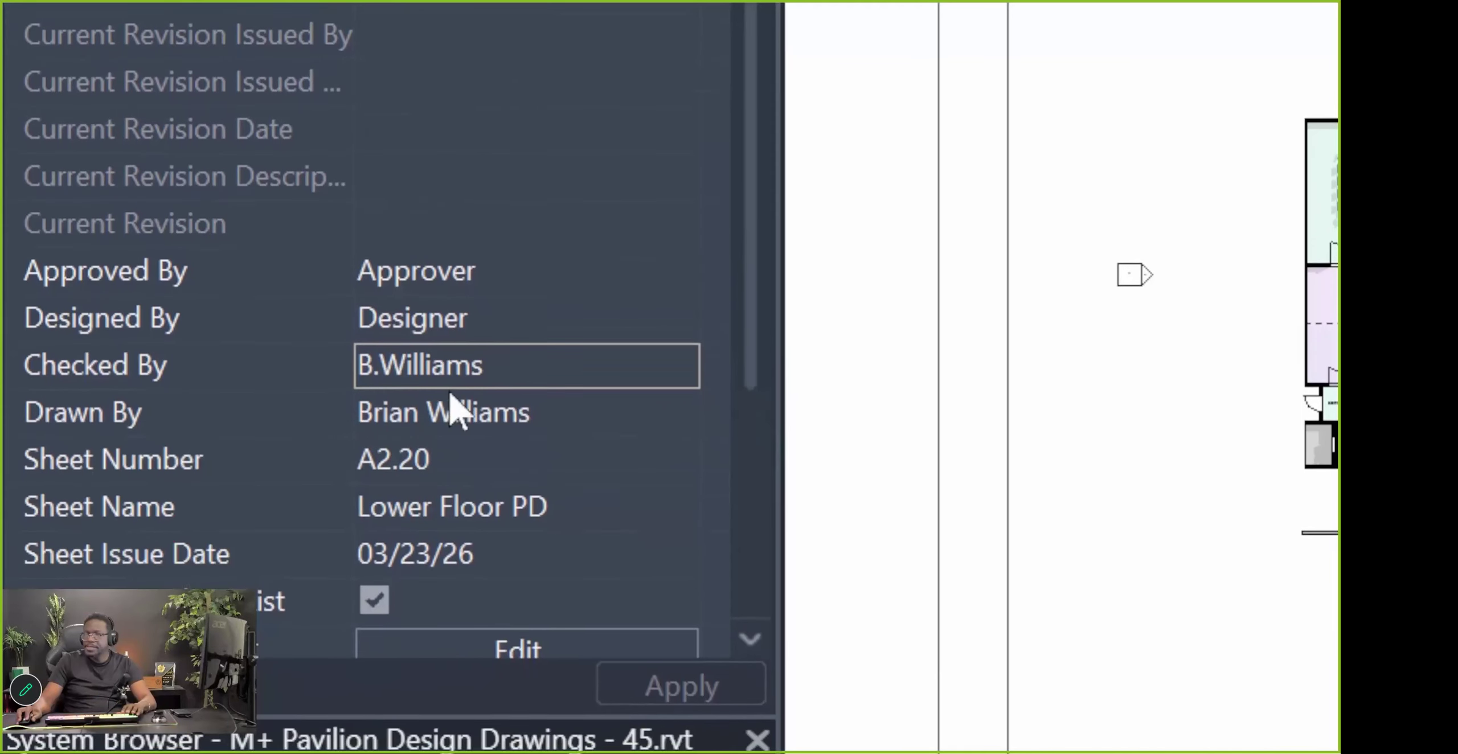
pyautogui.doubleClick(470, 422)
pyautogui.click(468, 393)
pyautogui.click(588, 399)
pyautogui.click(264, 399)
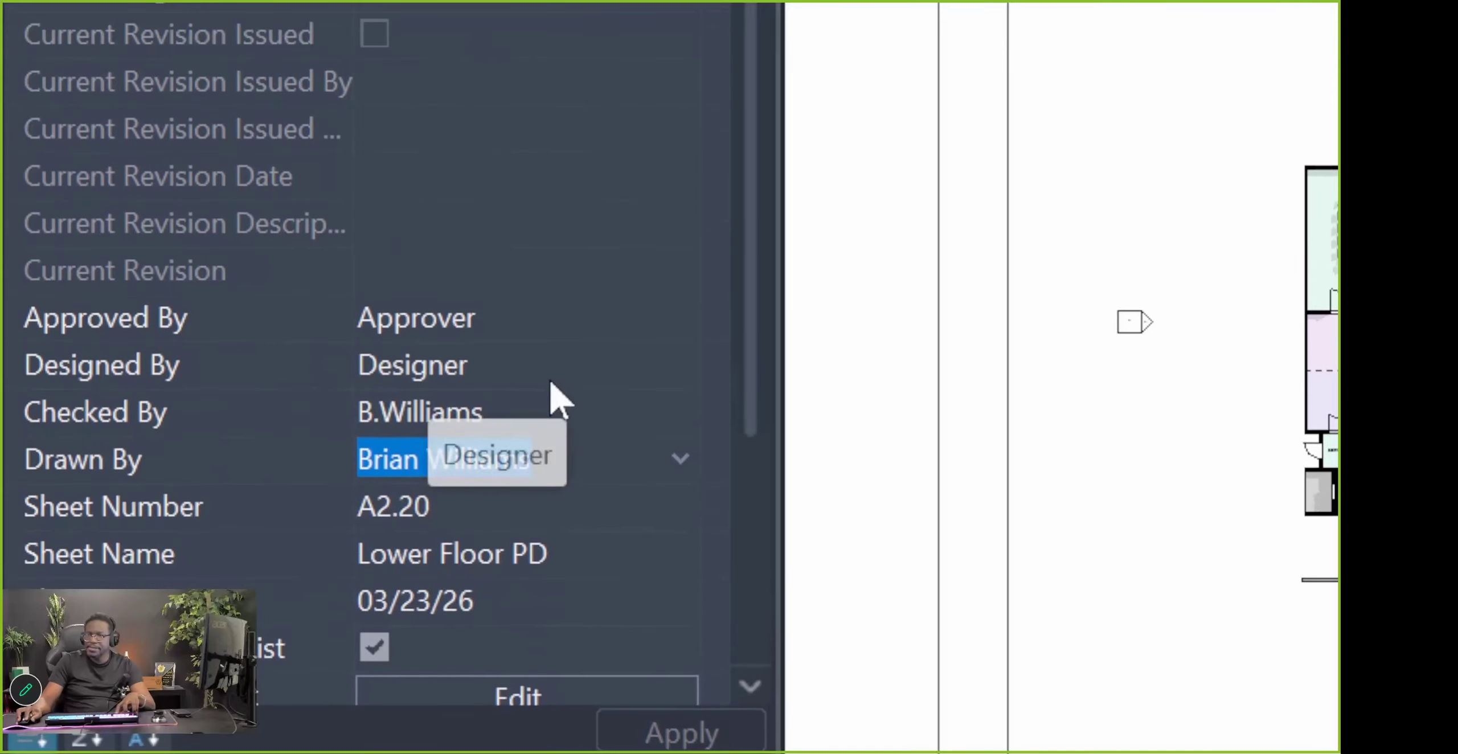
pyautogui.click(467, 306)
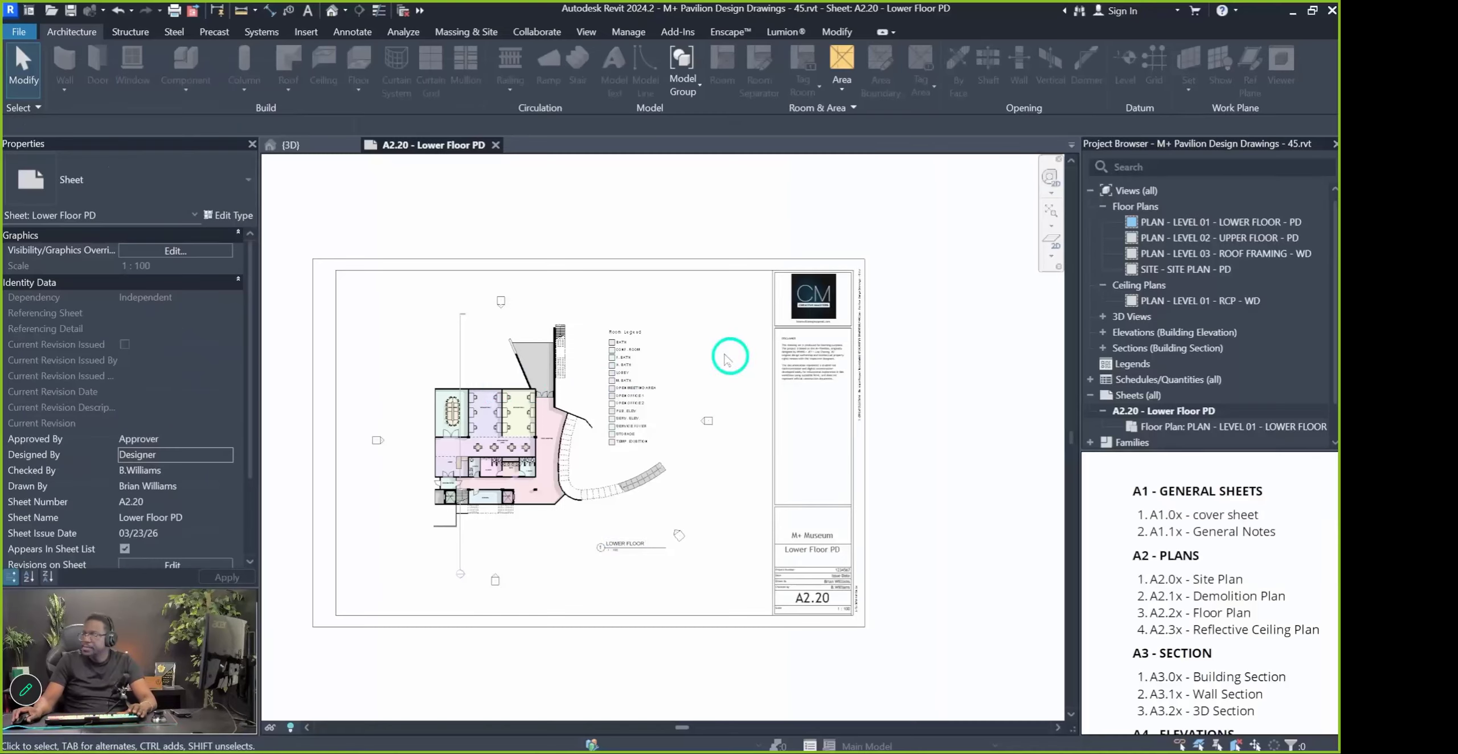
pyautogui.click(455, 384)
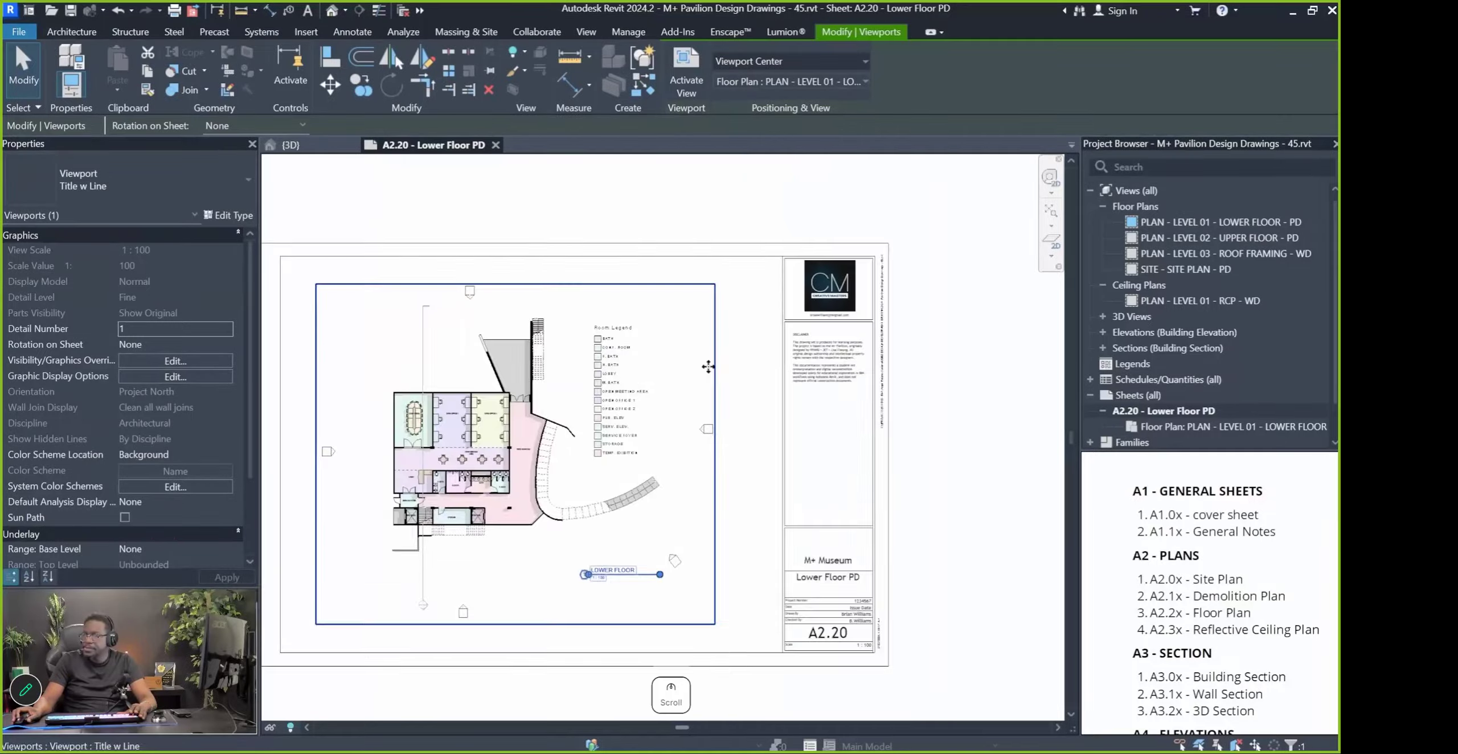
# Open the sheet's title block family for editing
pyautogui.scroll(7, 834, 342)
pyautogui.press('Pause')
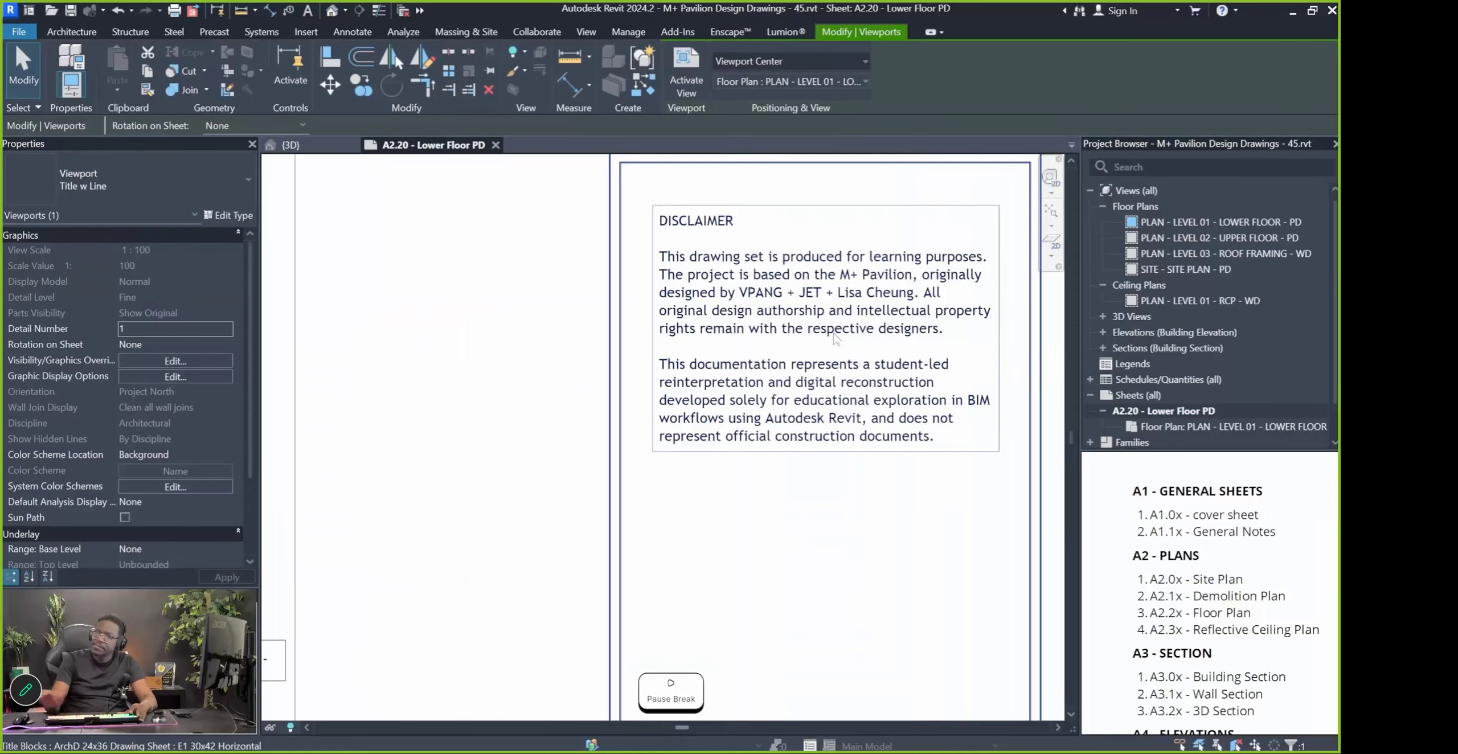
pyautogui.scroll(3, 860, 314)
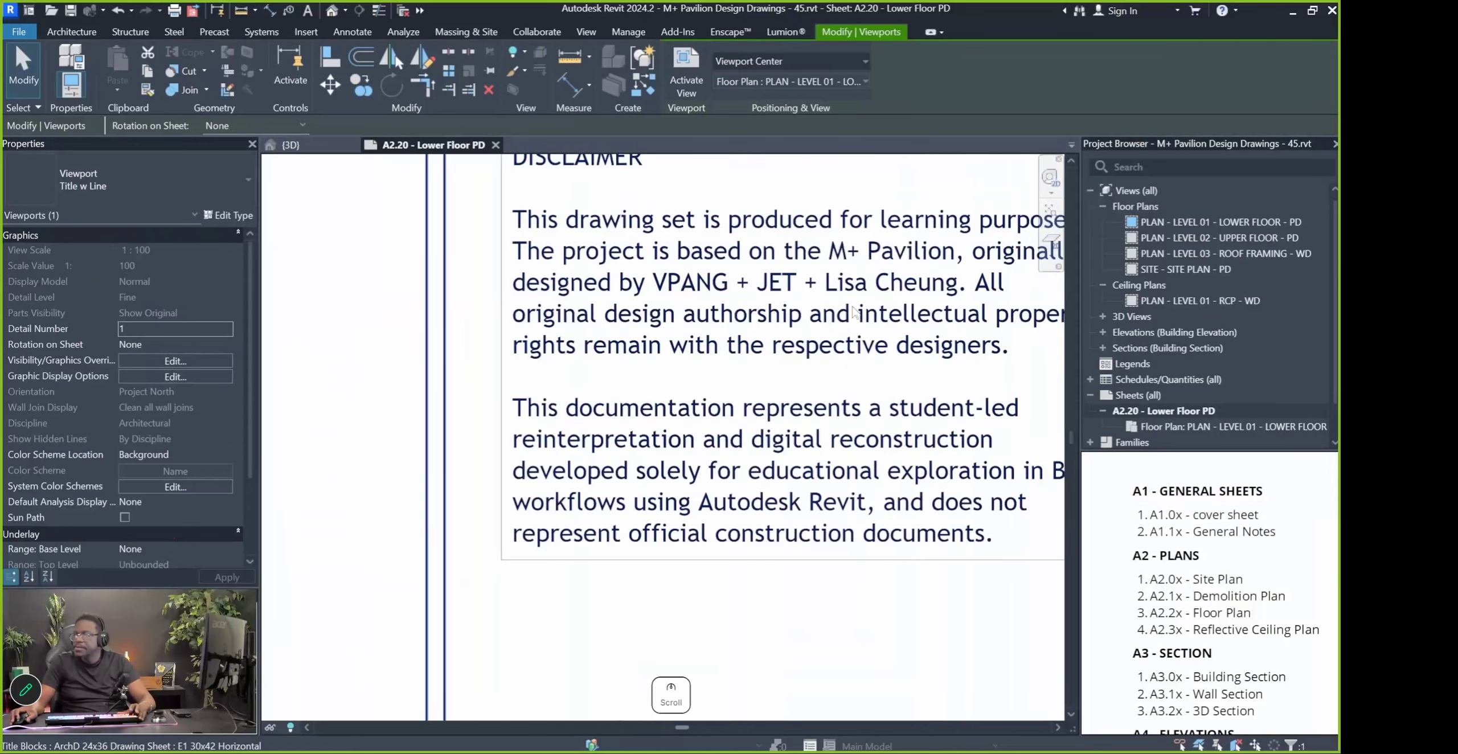
pyautogui.click(769, 285)
pyautogui.doubleClick(716, 283)
# Copy the original designer credit from the disclaimer text and return to the full A2.20 sheet
pyautogui.click(857, 316)
pyautogui.scroll(3, 856, 316)
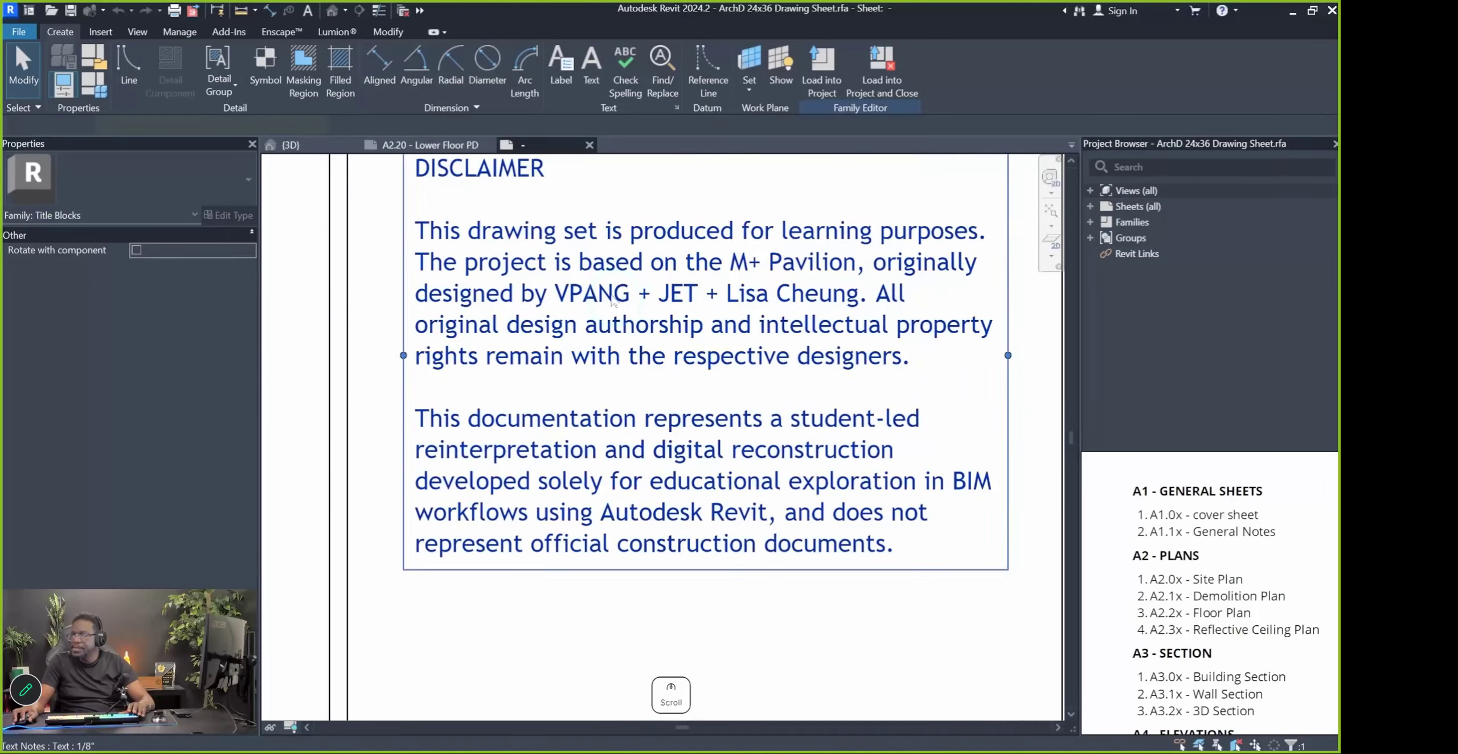
pyautogui.click(612, 296)
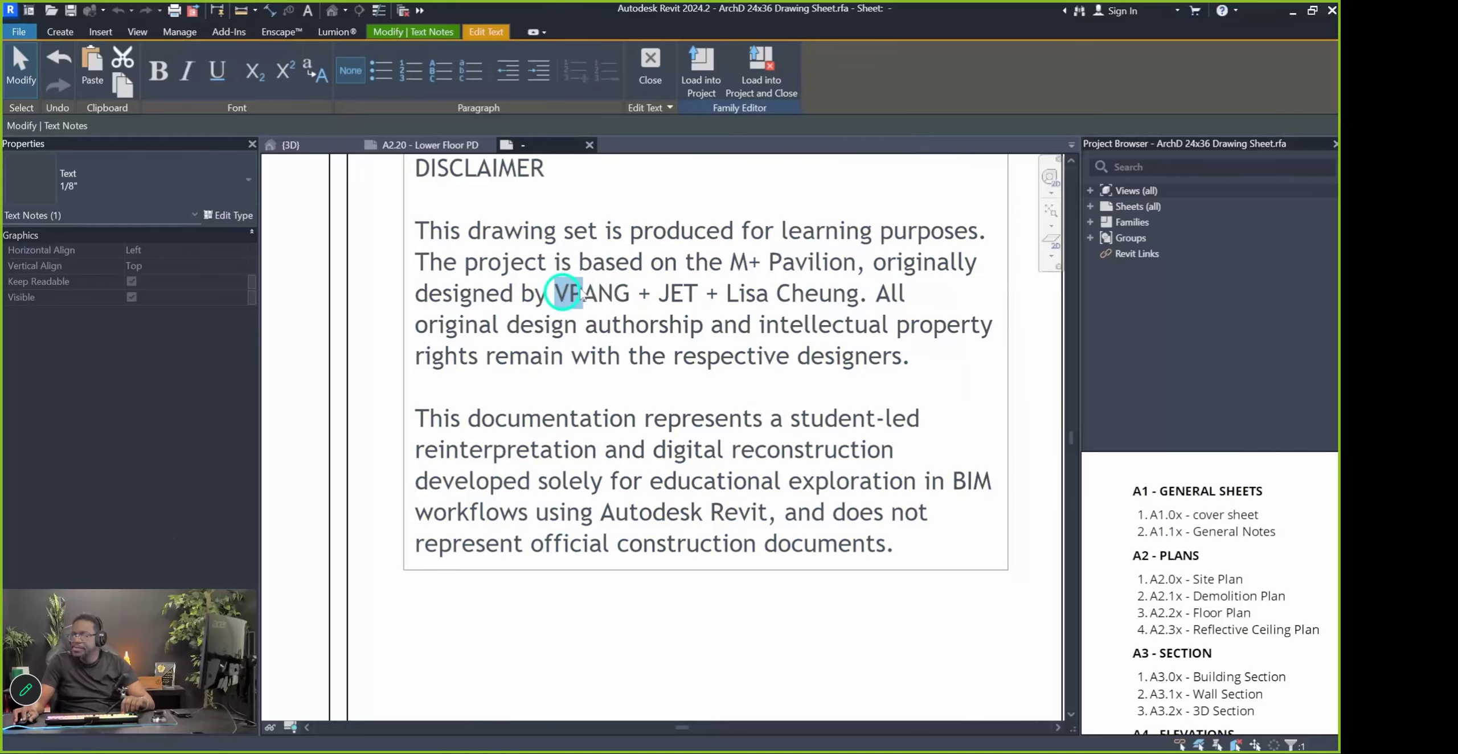
pyautogui.moveTo(580, 294); pyautogui.dragTo(805, 300)
pyautogui.rightClick(859, 300)
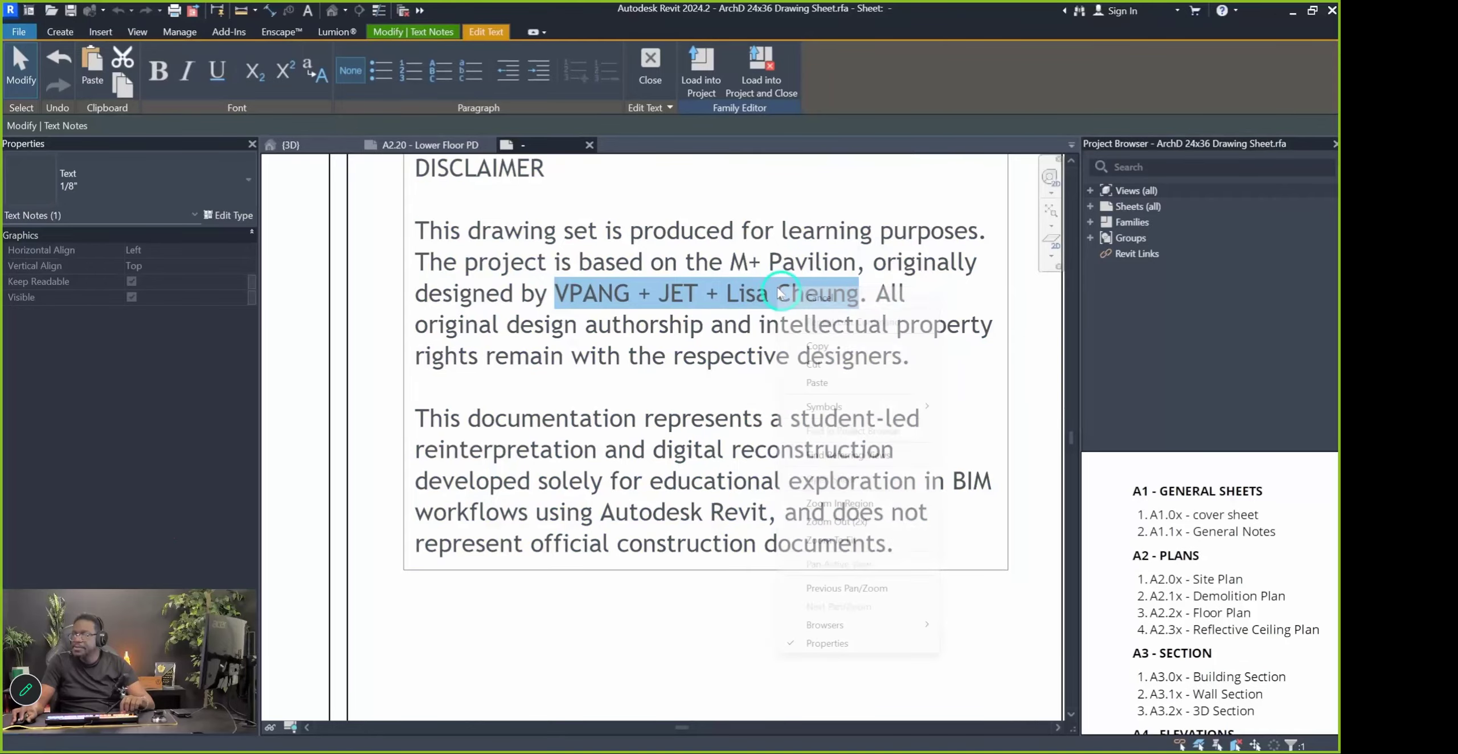
pyautogui.click(841, 352)
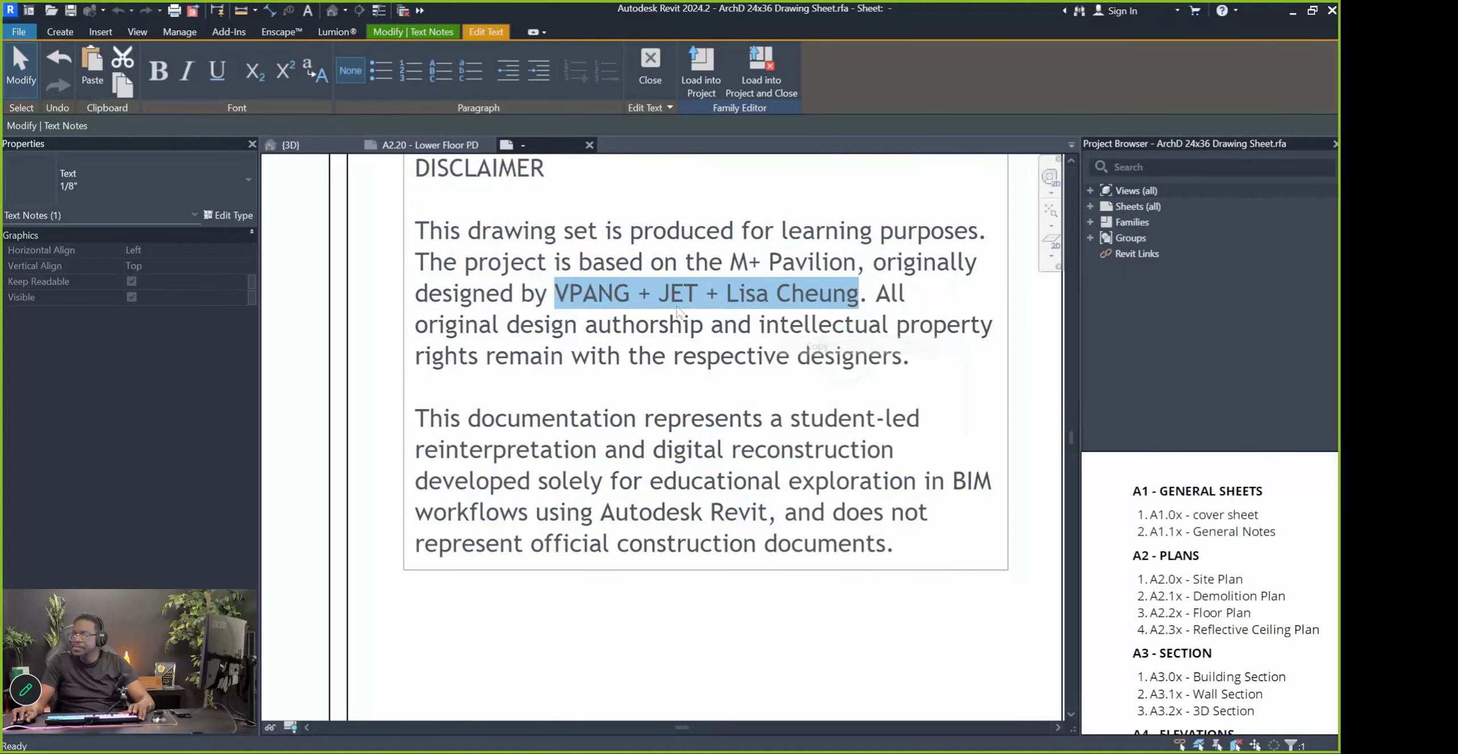
pyautogui.click(431, 144)
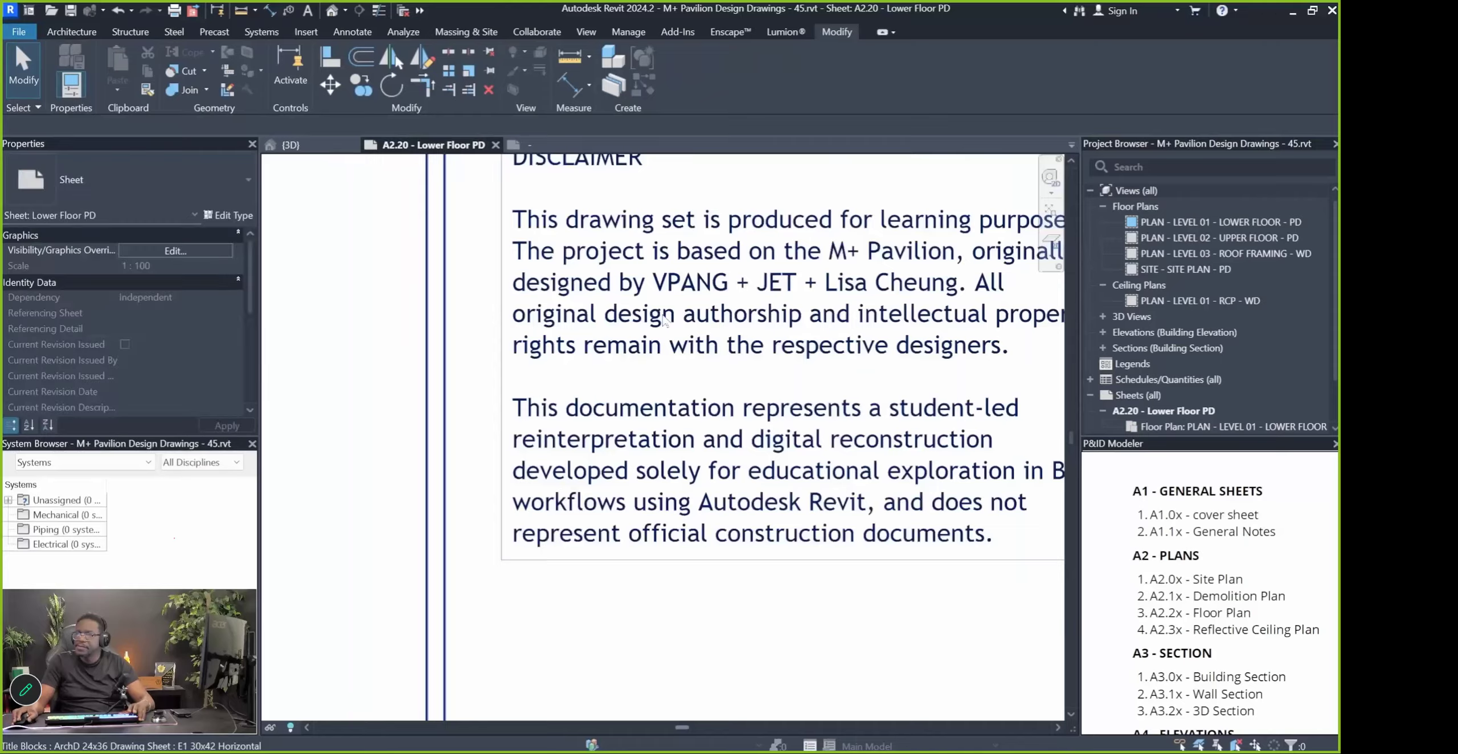
pyautogui.scroll(-5, 666, 337)
pyautogui.click(890, 494)
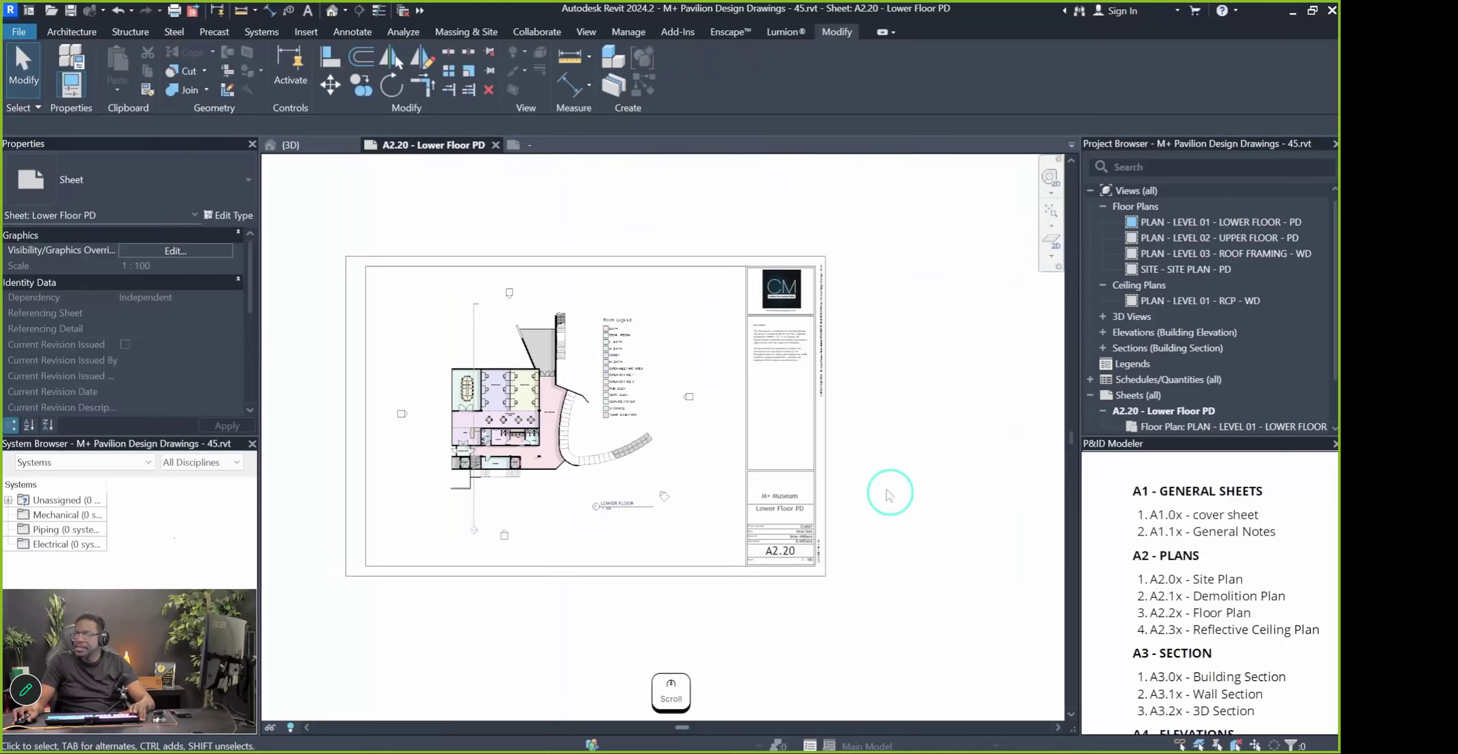
# Paste the copied designer credit into the title block's Designed By field
pyautogui.click(812, 417)
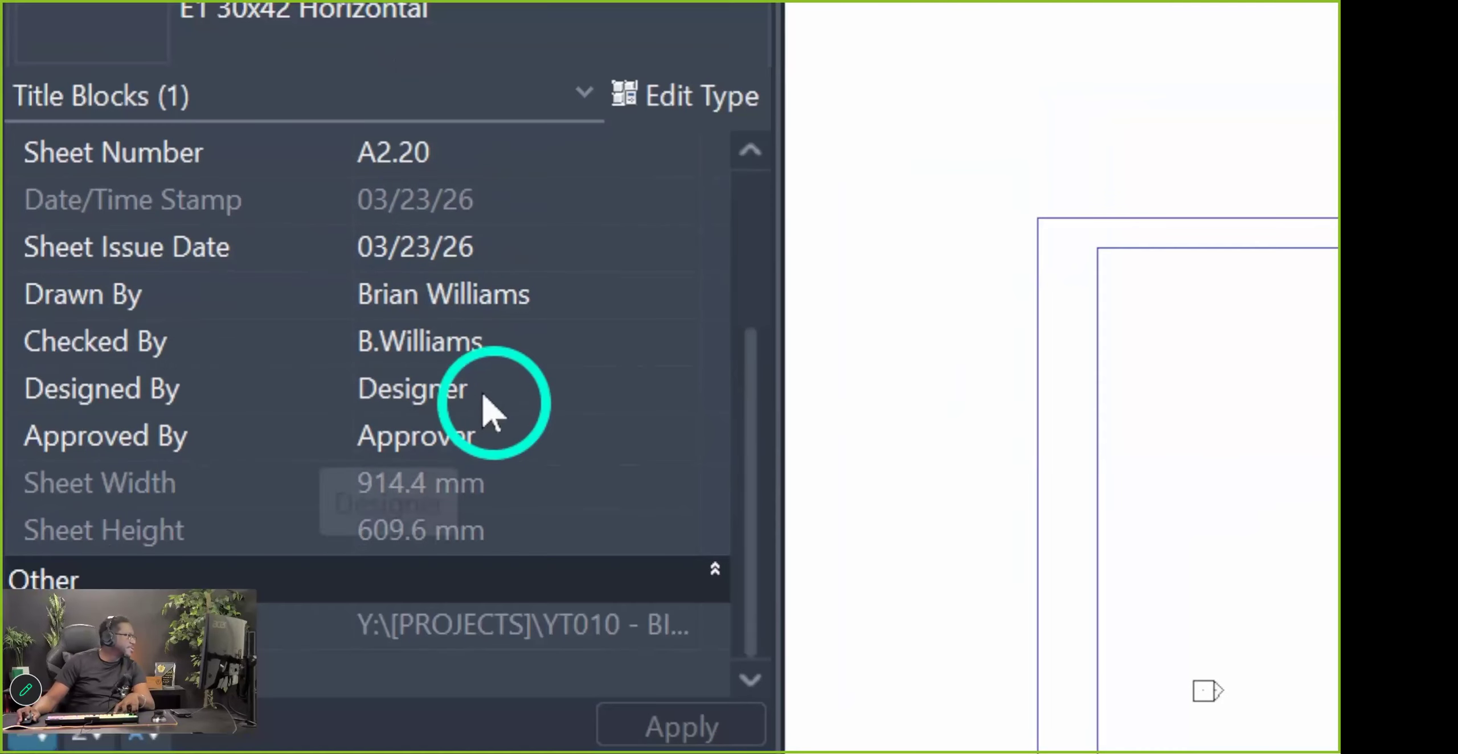
pyautogui.click(483, 394)
pyautogui.click(615, 459)
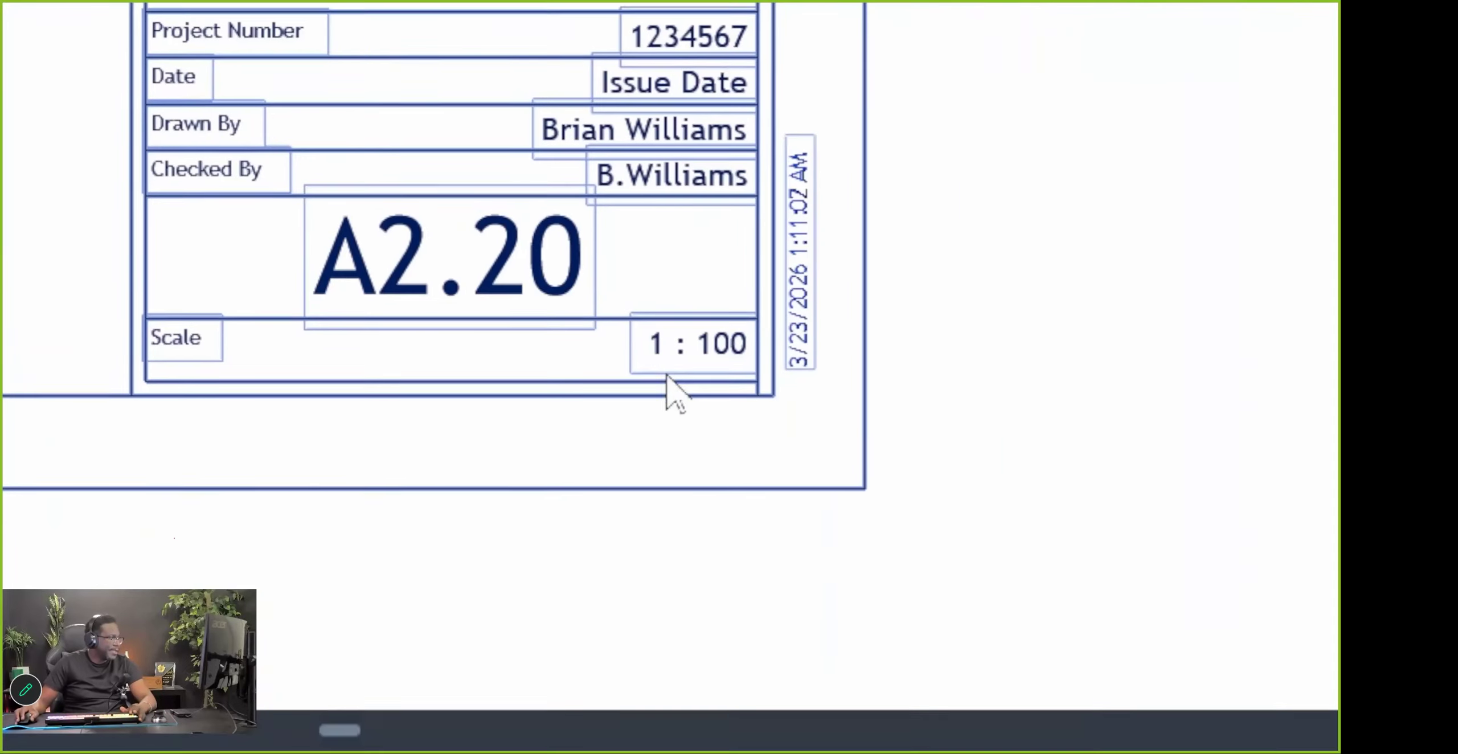
pyautogui.scroll(-5, 678, 360)
pyautogui.scroll(4, 810, 374)
pyautogui.scroll(-1, 626, 380)
pyautogui.scroll(3, 857, 411)
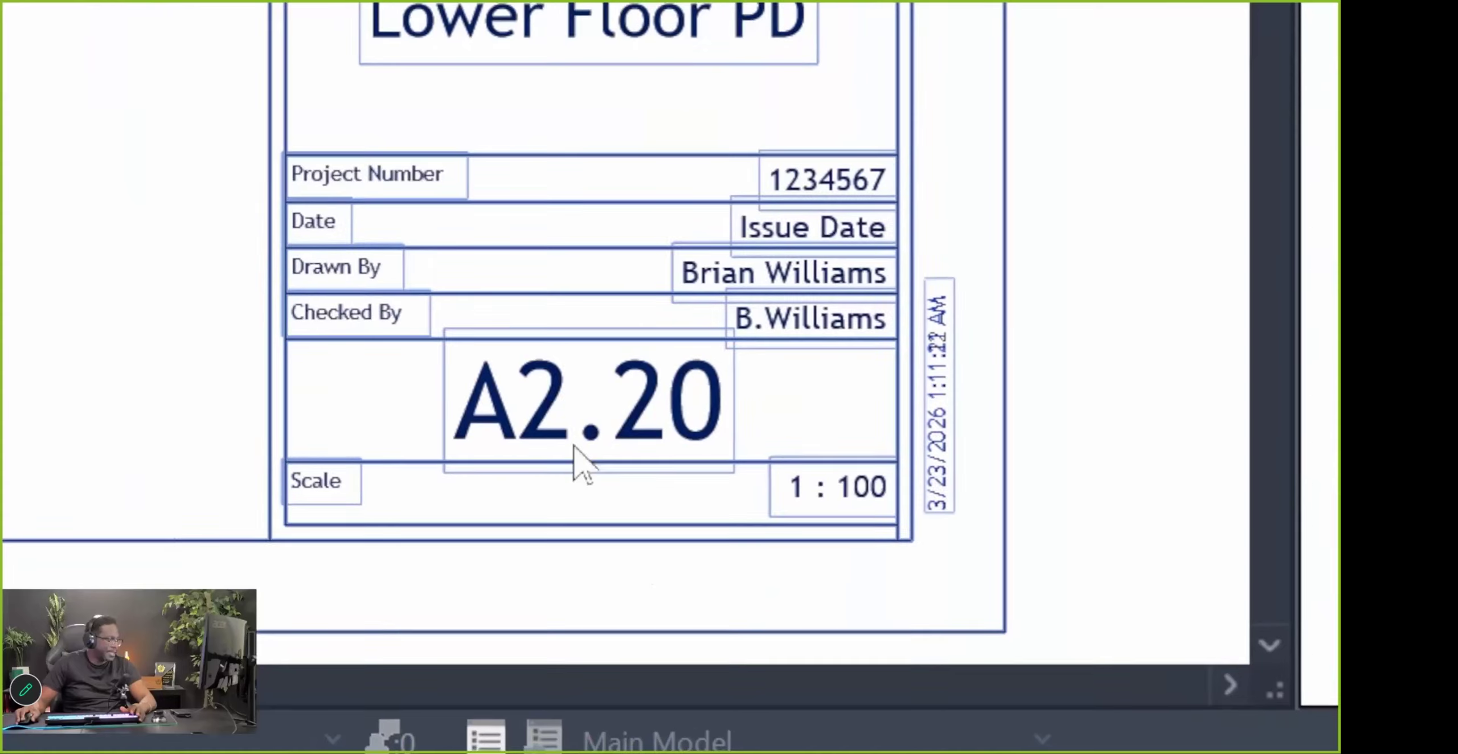
pyautogui.scroll(-3, 463, 538)
pyautogui.scroll(-2, 75, 292)
pyautogui.scroll(1, 664, 156)
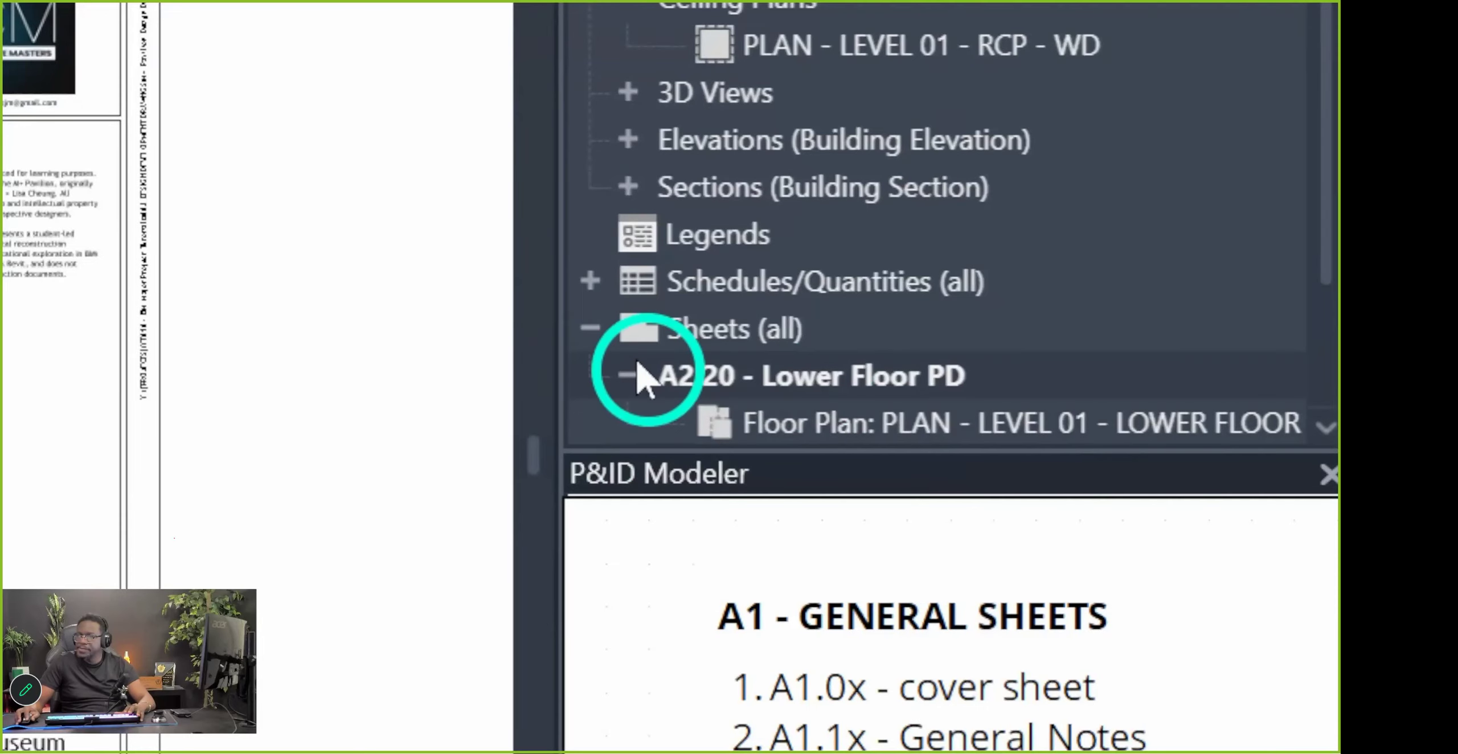
# Duplicate sheet A2.20 as an empty sheet, producing A2.21 Lower Floor PD Copy 1
pyautogui.click(631, 373)
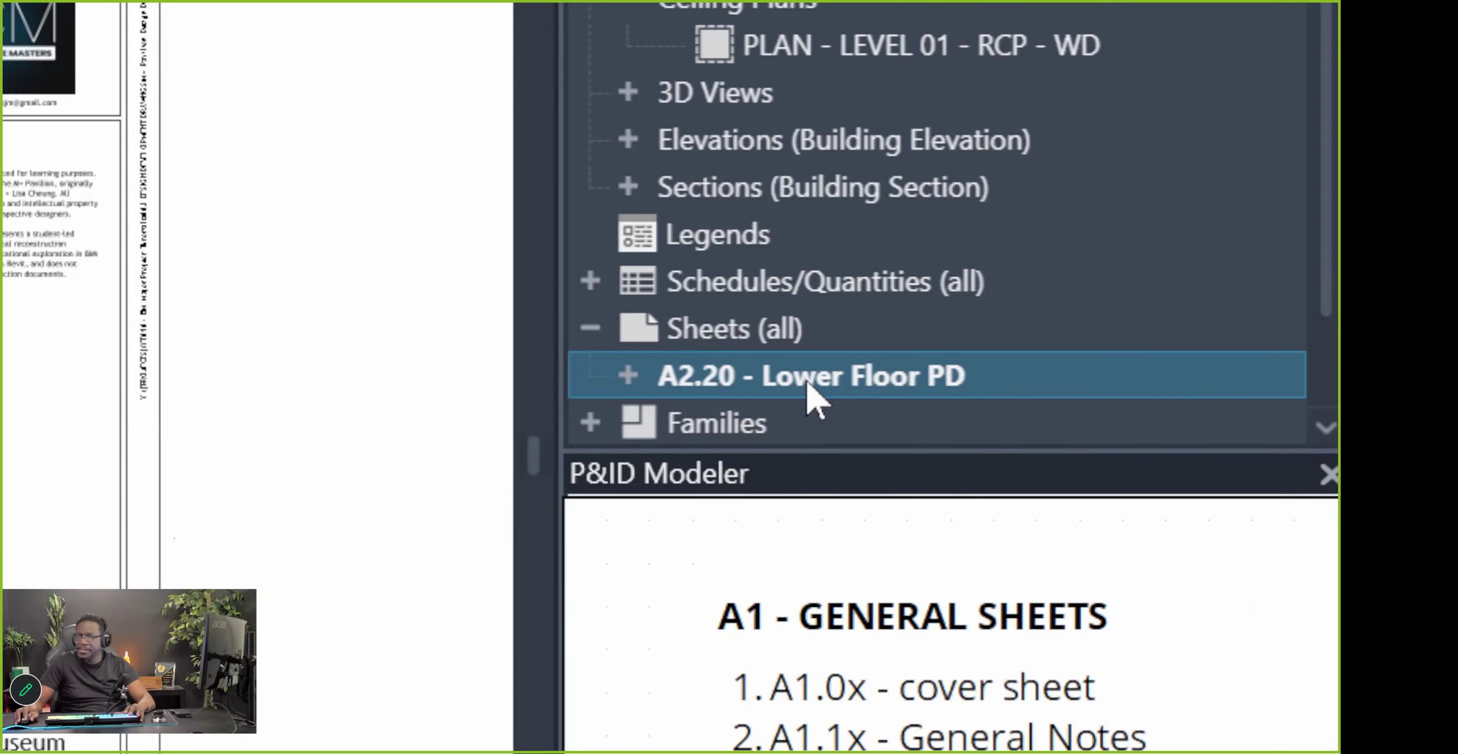
pyautogui.rightClick(809, 384)
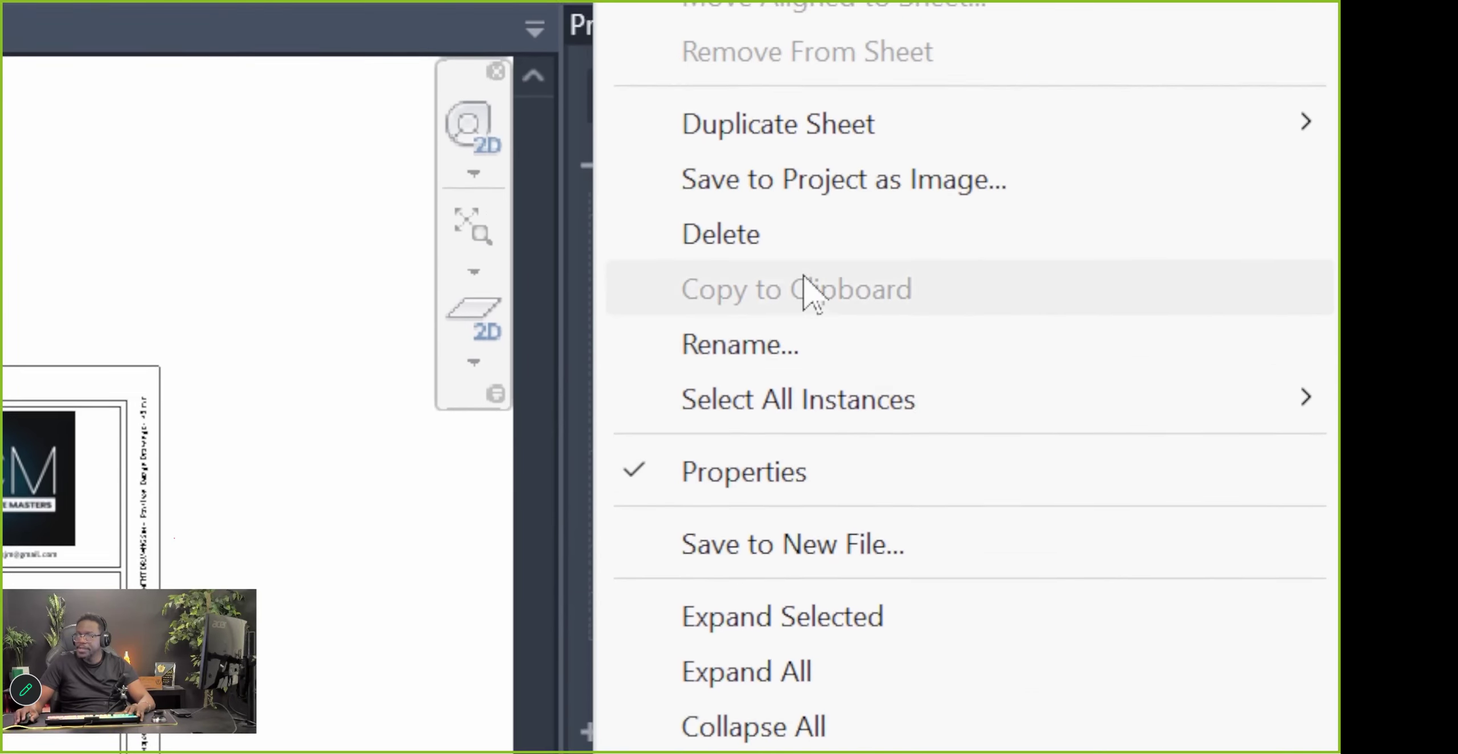
pyautogui.moveTo(1018, 141)
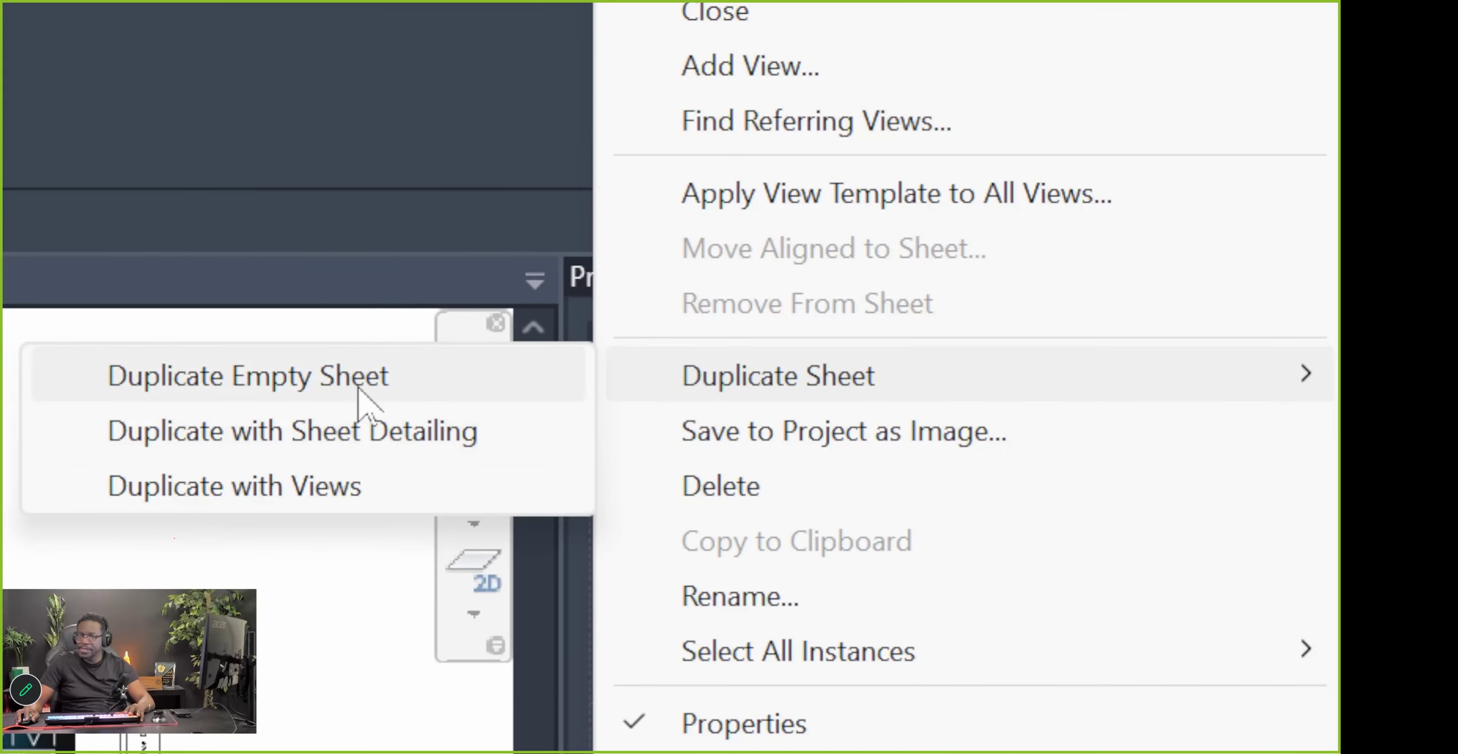
pyautogui.click(372, 382)
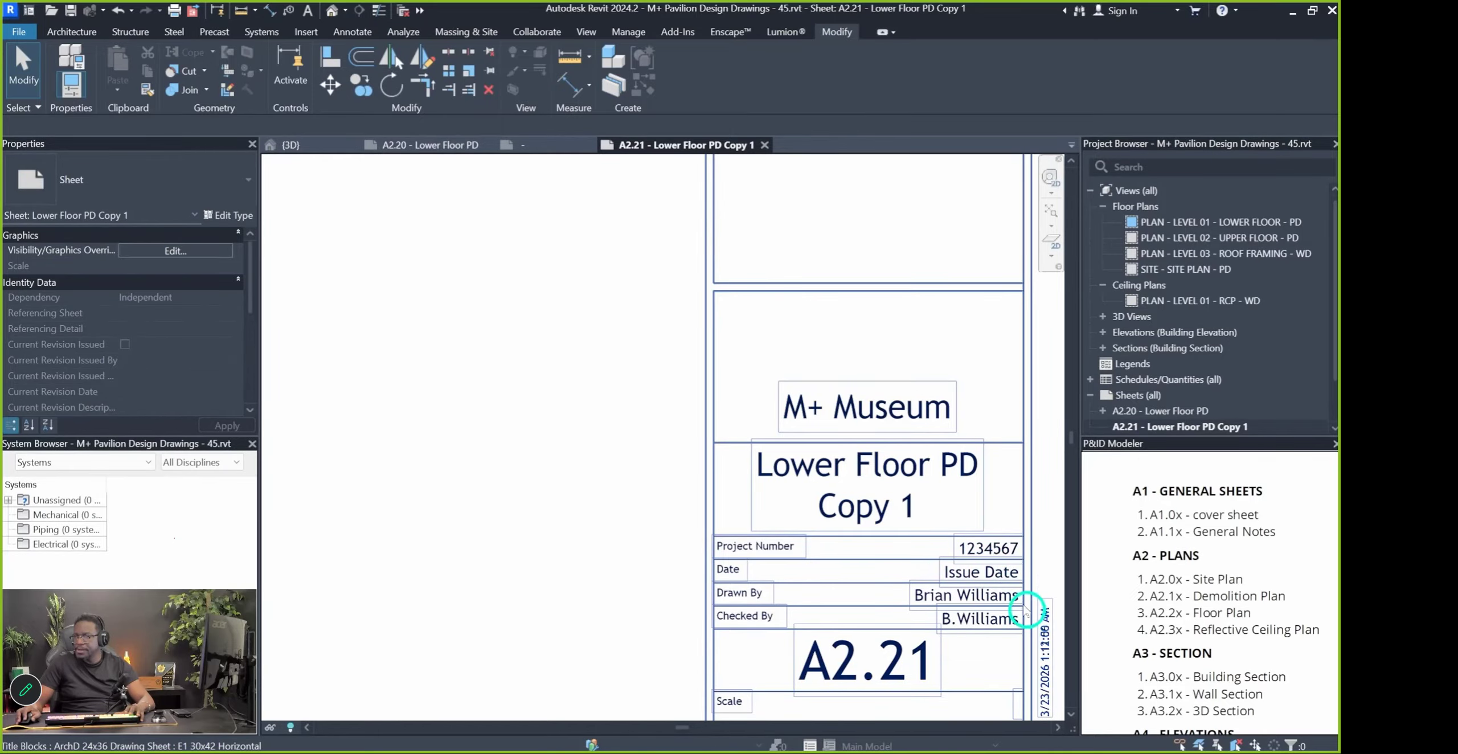
pyautogui.click(1196, 428)
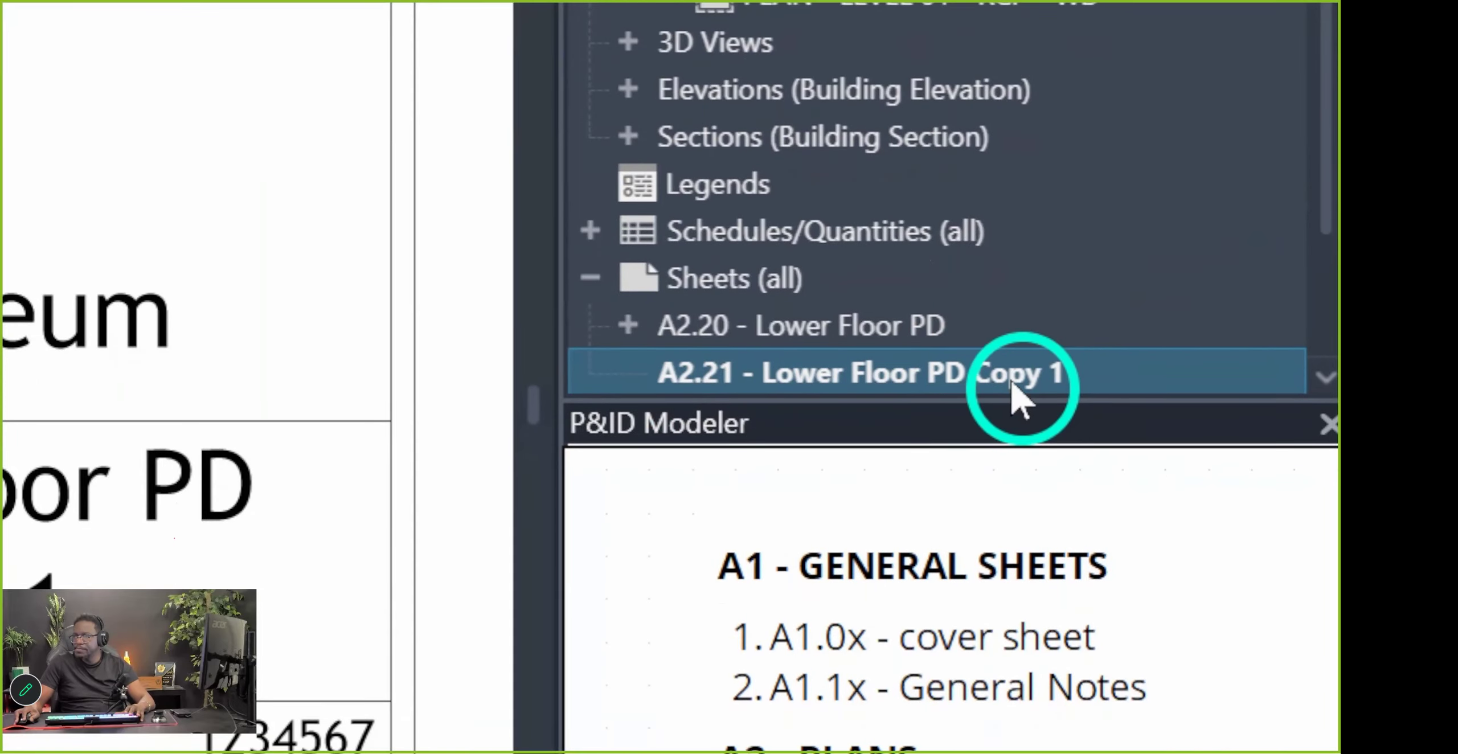
pyautogui.rightClick(1013, 387)
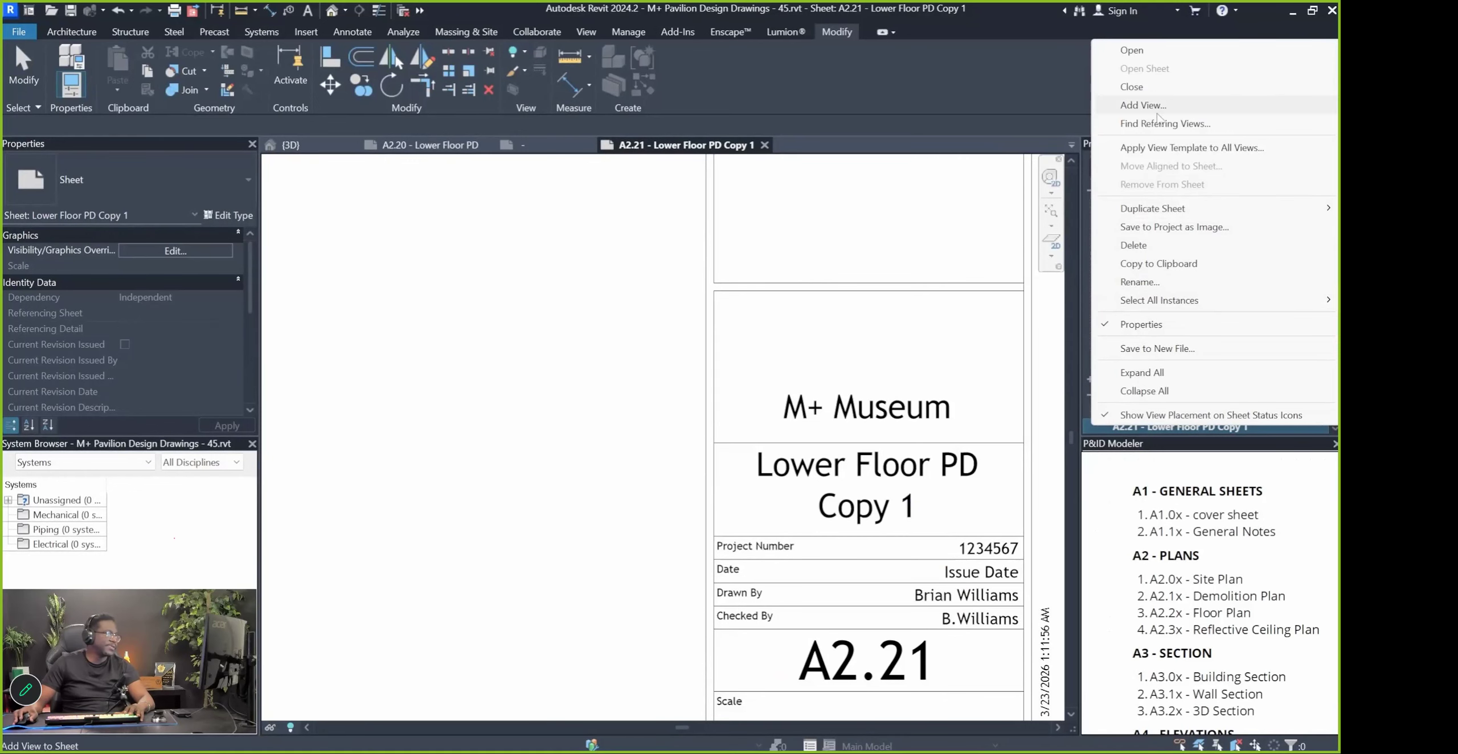
# Change sheet A2.21's name from Lower Floor PD Copy 1 to Upper Floor PD
pyautogui.click(1141, 283)
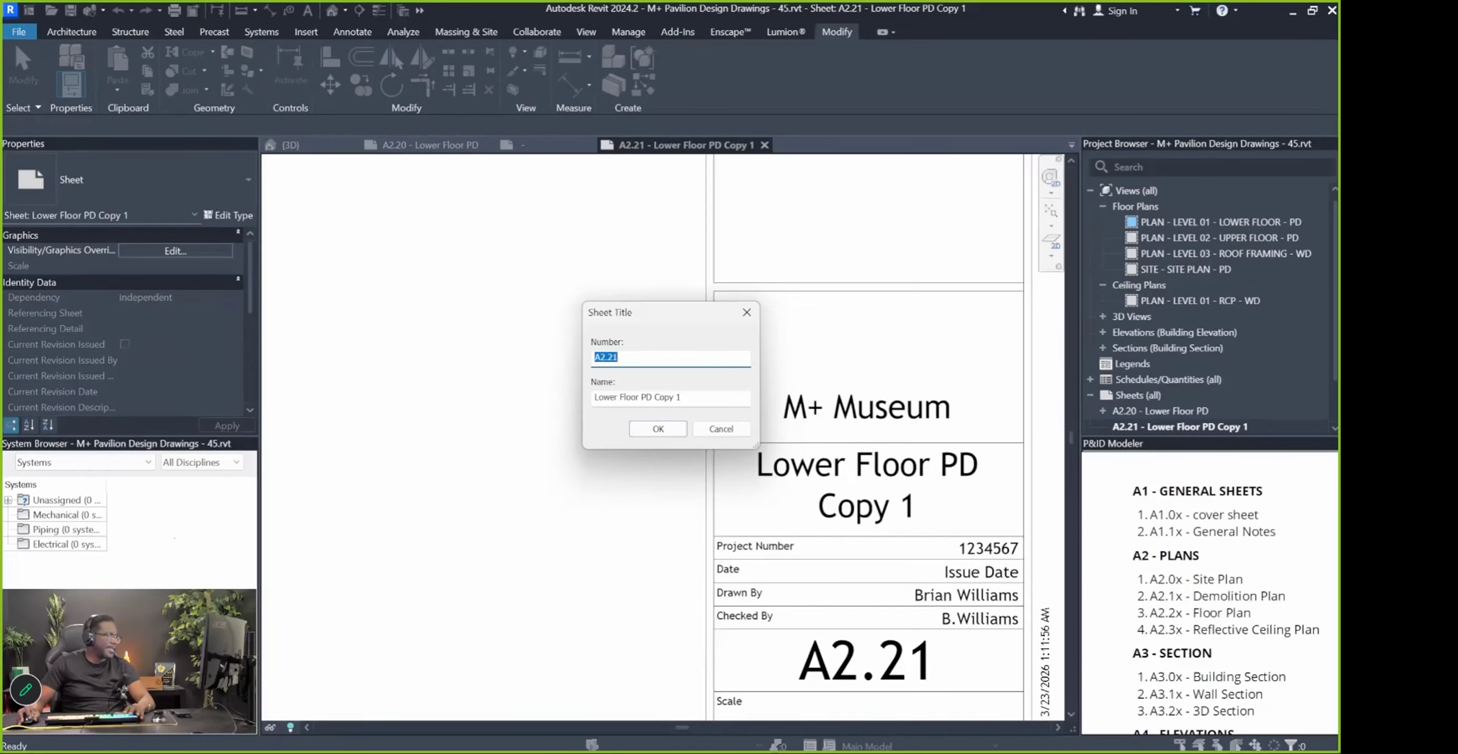
pyautogui.moveTo(787, 736)
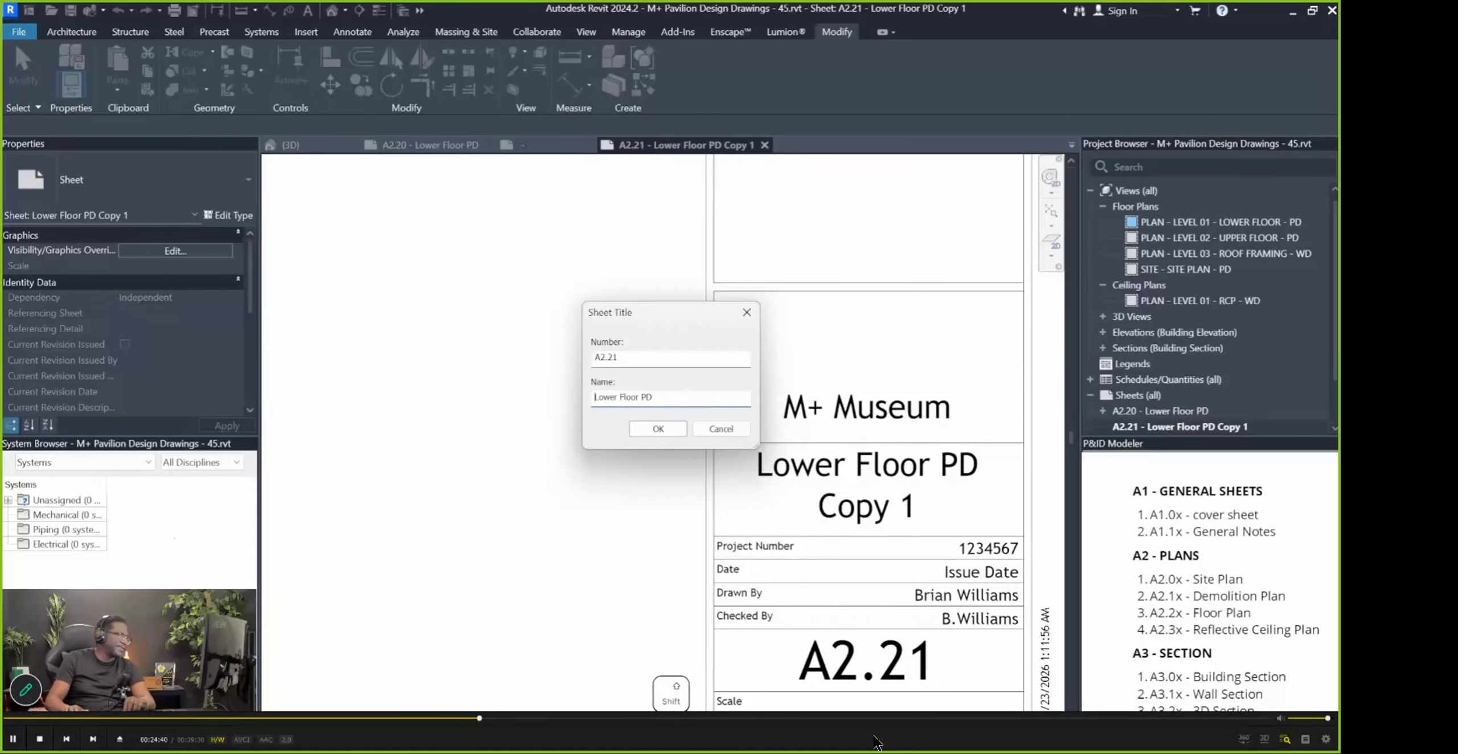
pyautogui.write('Upper')
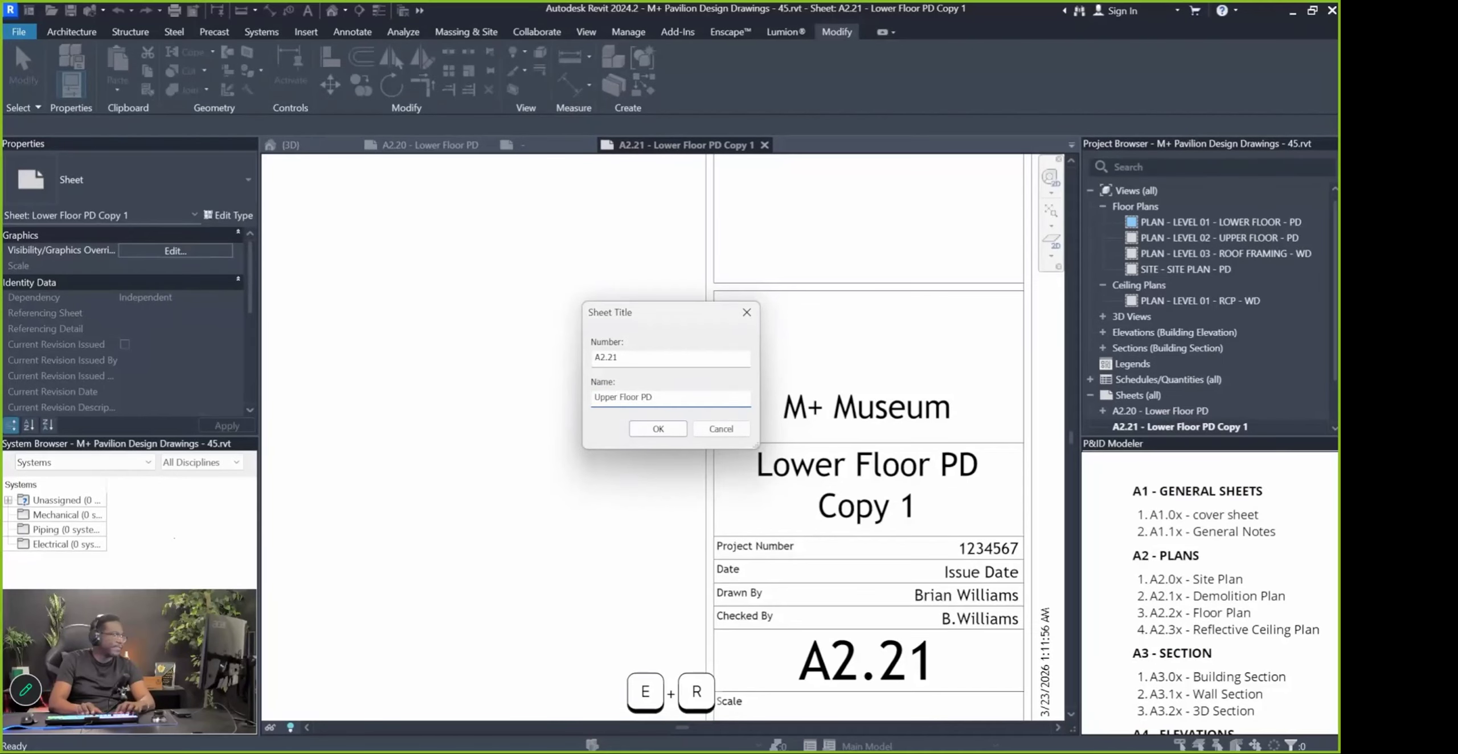
pyautogui.press('Return')
pyautogui.scroll(-5, 860, 430)
# Place the PLAN - LEVEL 02 - UPPER FLOOR - PD view on sheet A2.21
pyautogui.click(1192, 239)
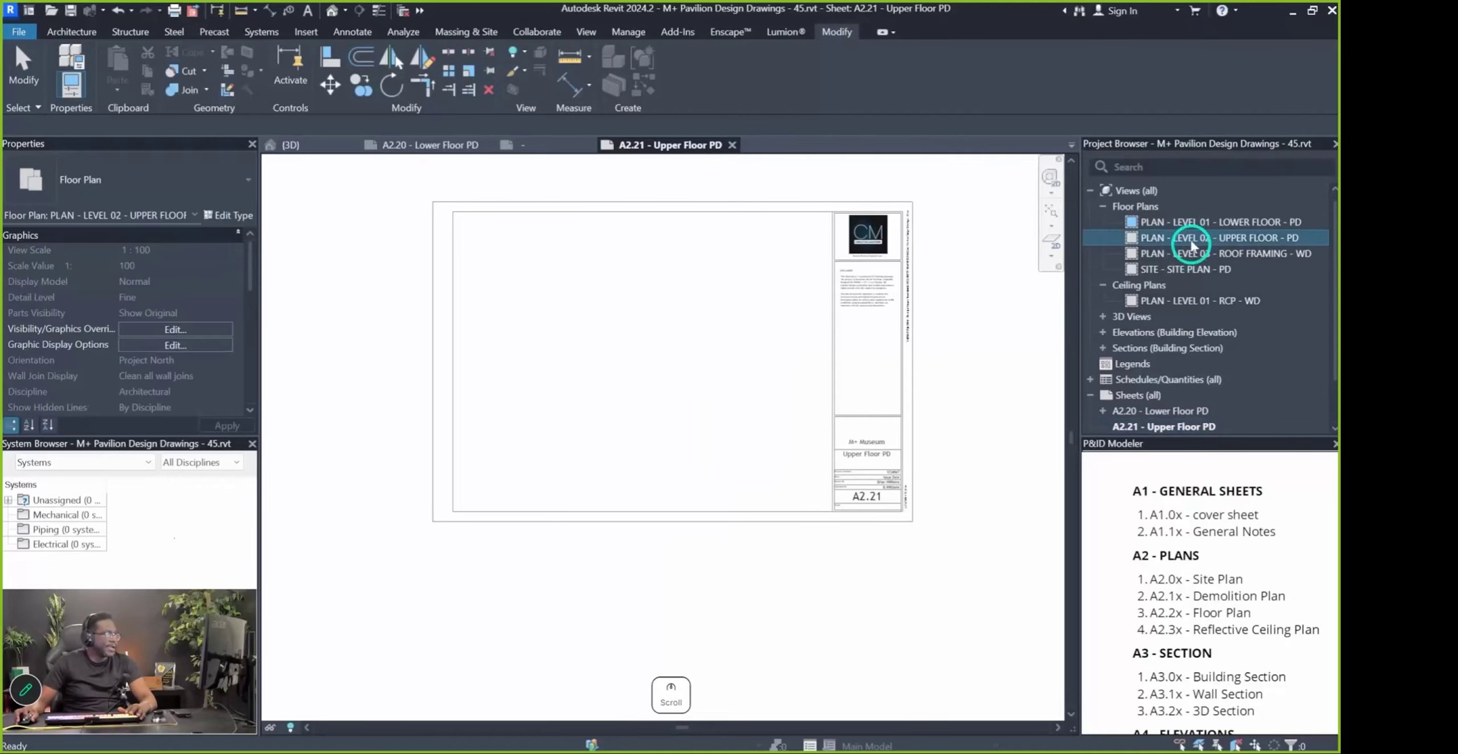
pyautogui.moveTo(742, 336); pyautogui.dragTo(741, 339)
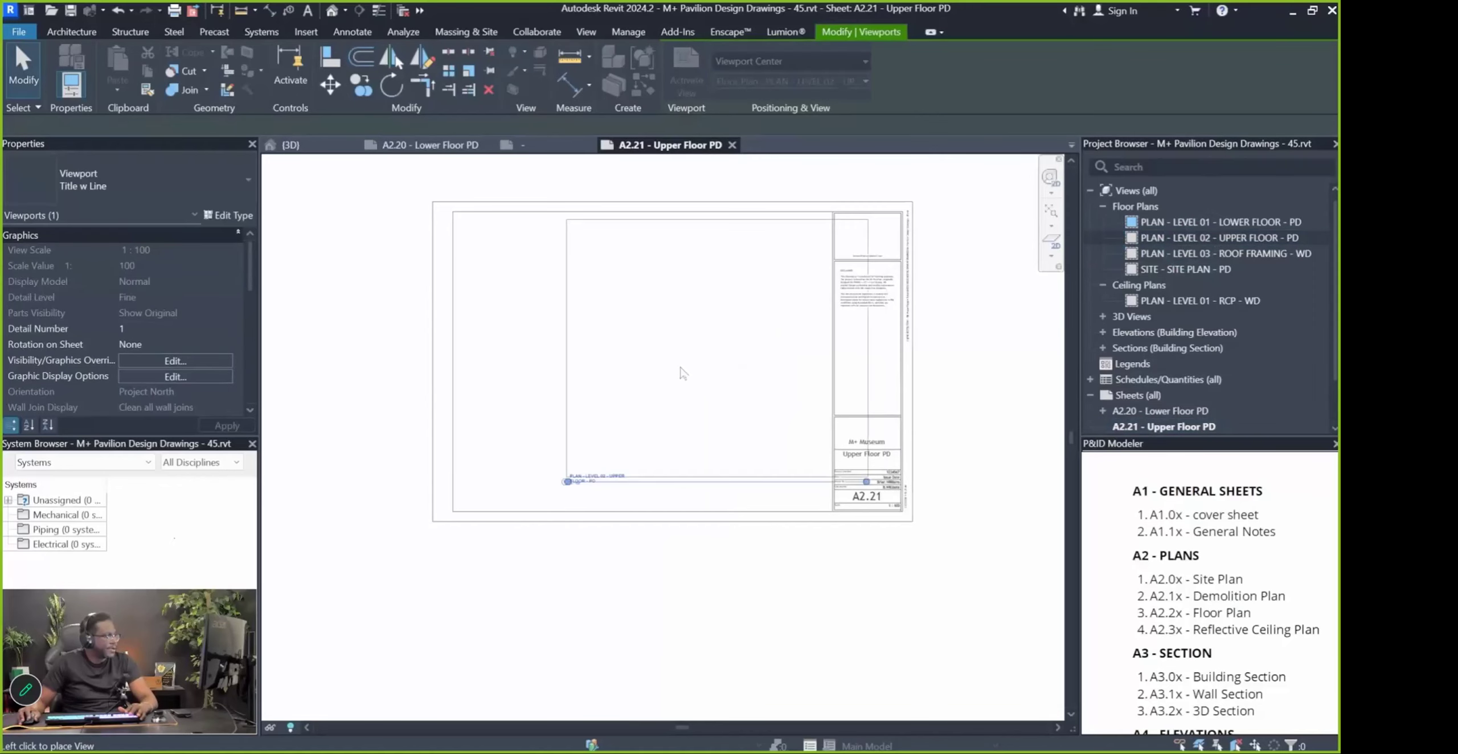
pyautogui.click(612, 349)
pyautogui.click(682, 557)
pyautogui.scroll(3, 682, 557)
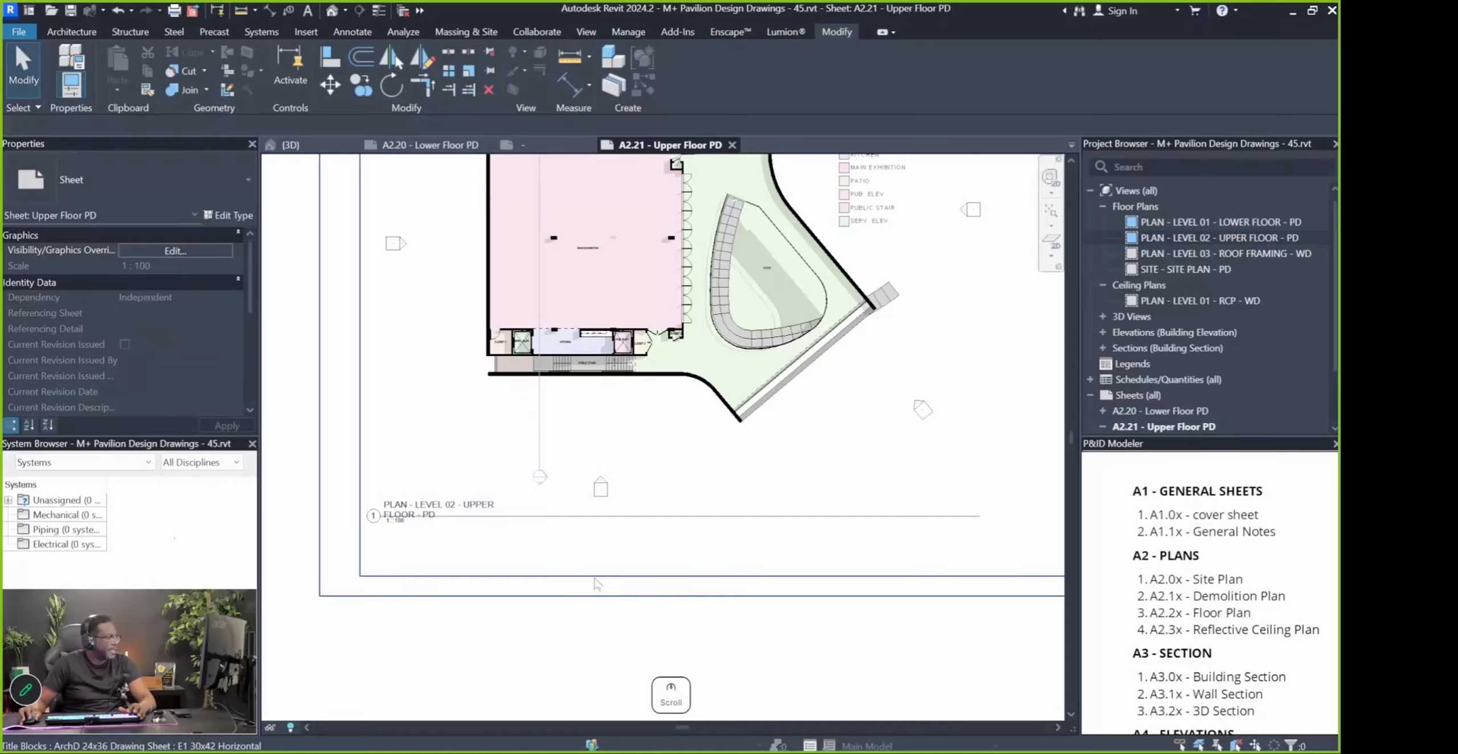
pyautogui.scroll(-2, 606, 568)
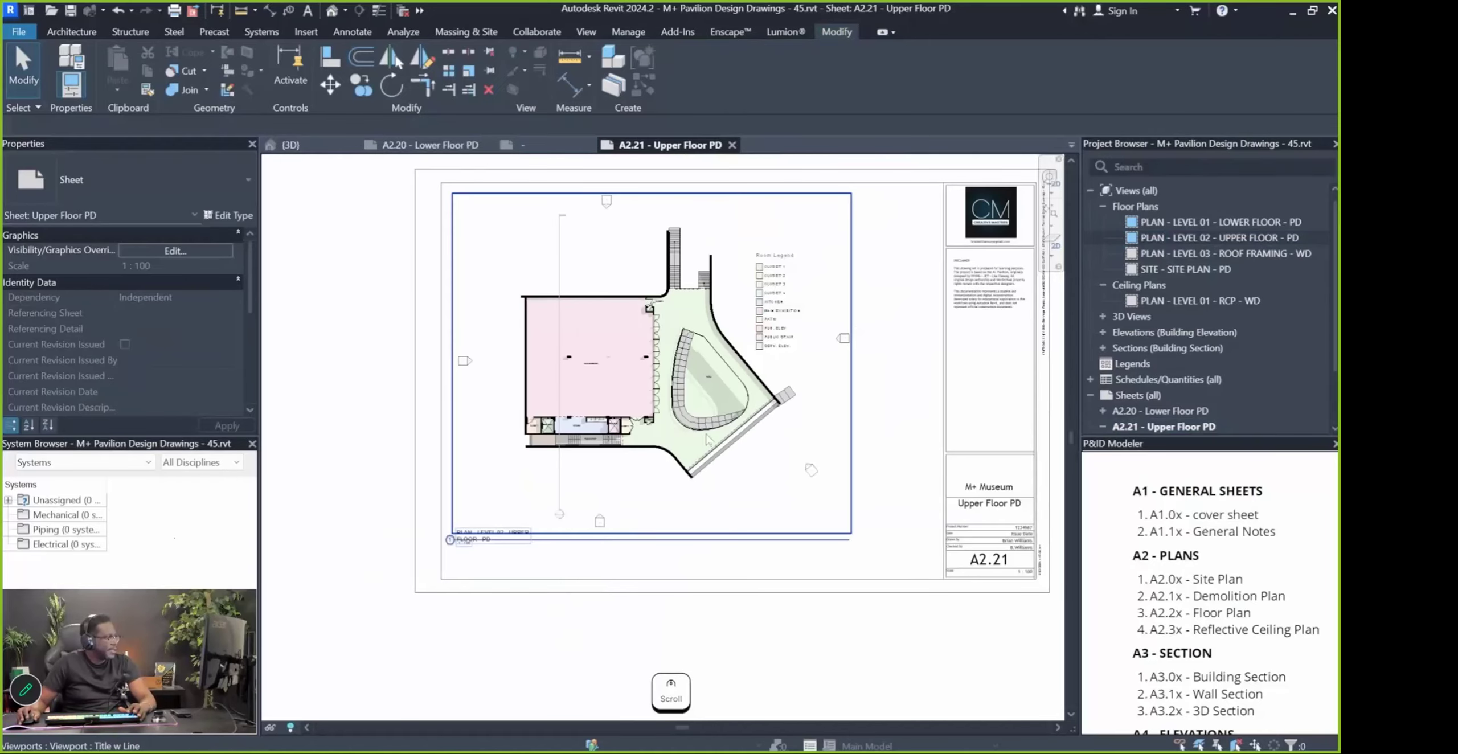
# Shift the plan viewport, then raise and shorten its title line
pyautogui.moveTo(659, 373)
pyautogui.mouseDown()
pyautogui.moveTo(696, 383)
pyautogui.moveTo(677, 377)
pyautogui.mouseUp()
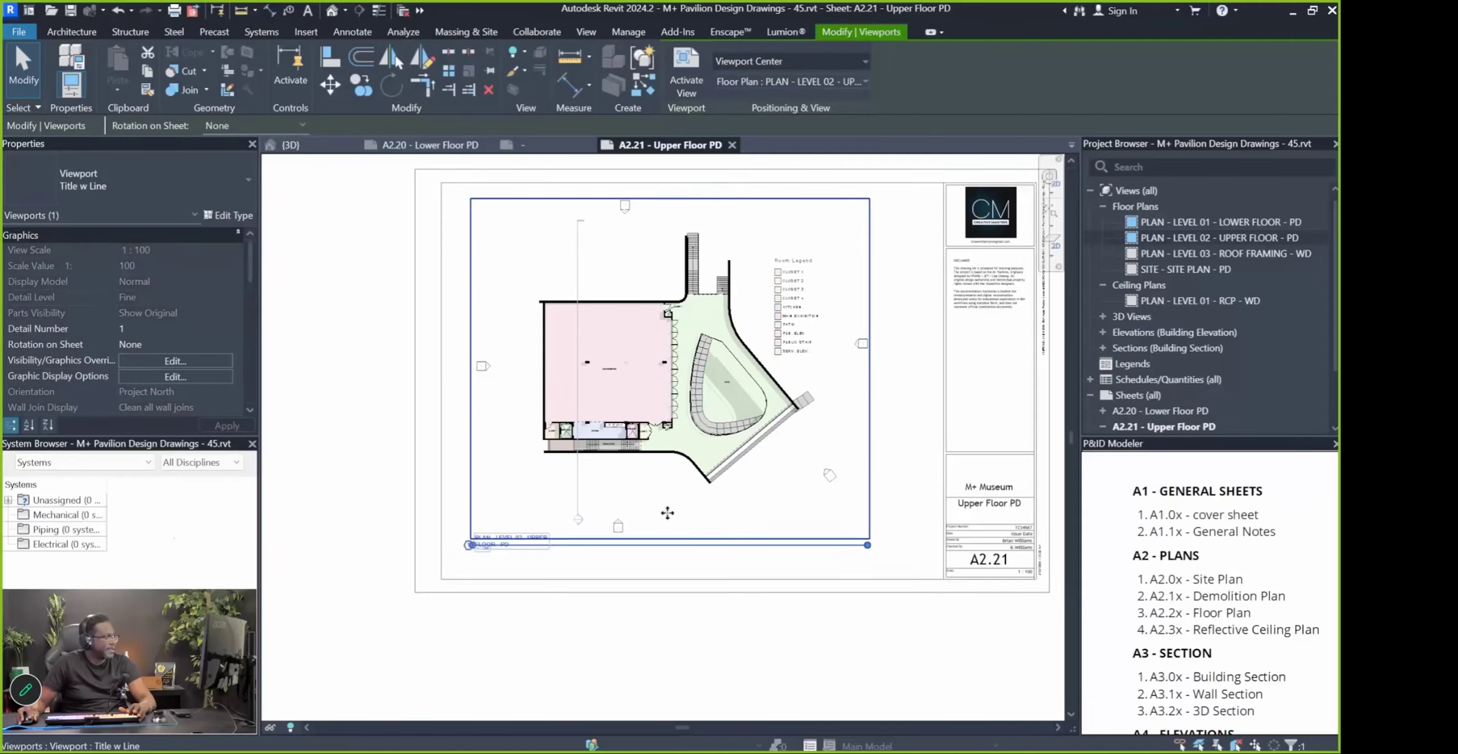
pyautogui.click(517, 622)
pyautogui.moveTo(532, 551); pyautogui.dragTo(538, 488)
pyautogui.click(609, 508)
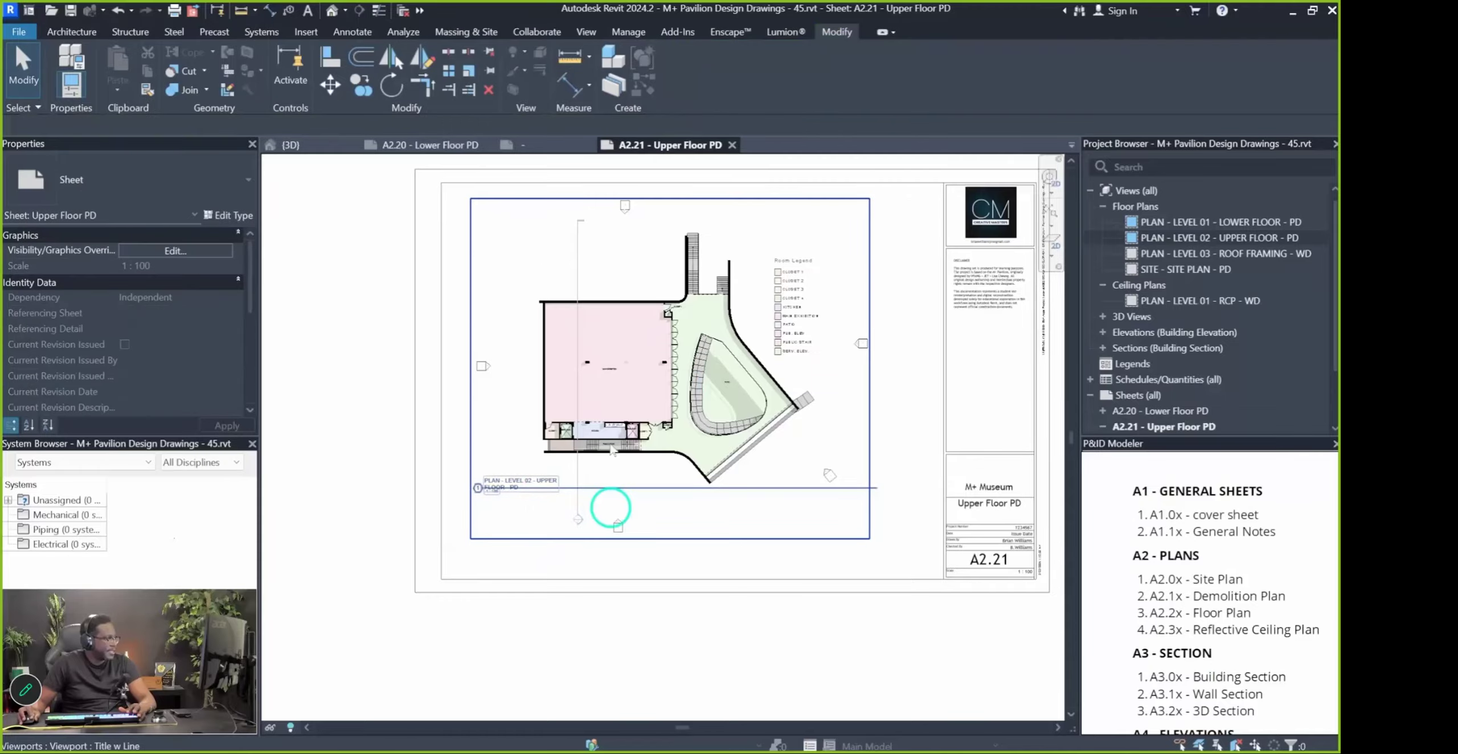
pyautogui.moveTo(877, 488); pyautogui.dragTo(564, 488)
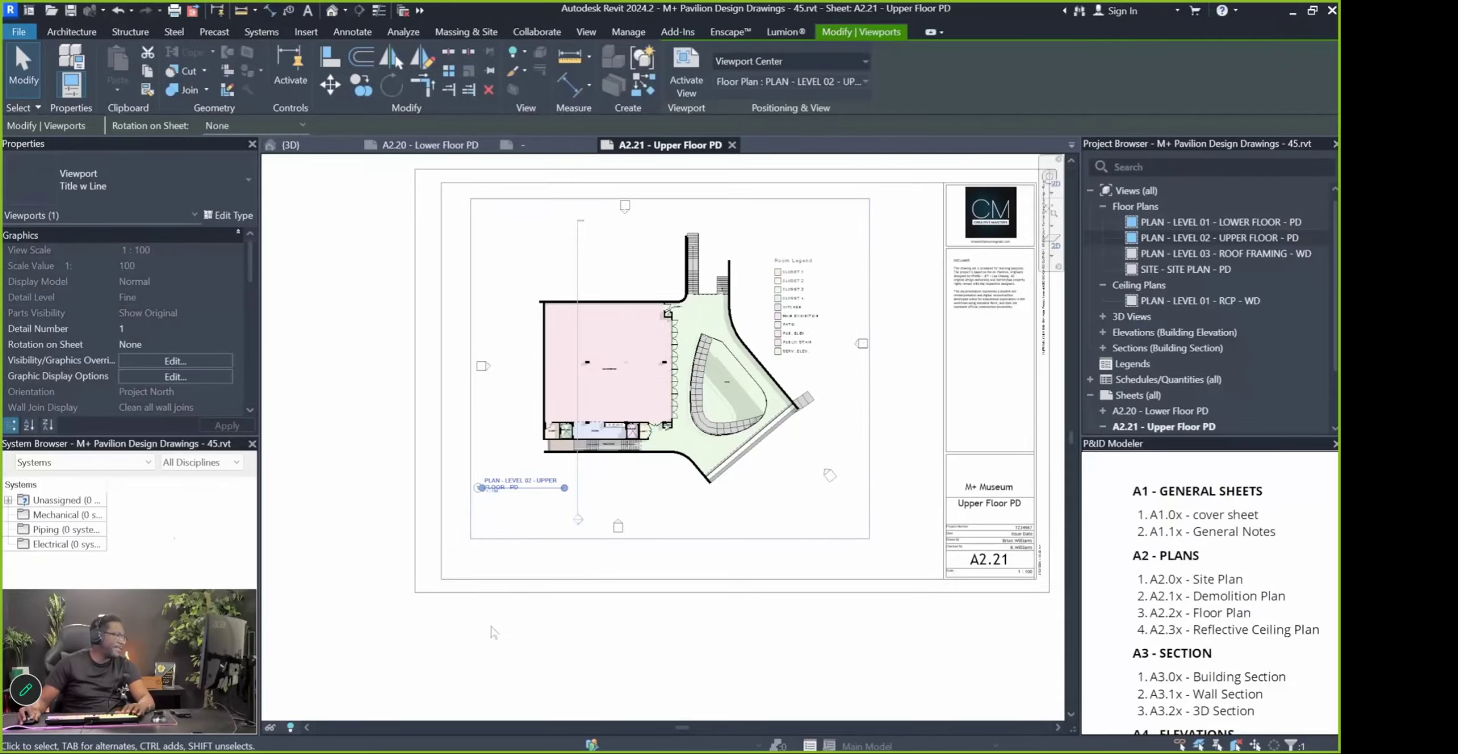
pyautogui.click(493, 627)
# Set the viewport's Title on Sheet to UPPER FLOOR
pyautogui.click(523, 492)
pyautogui.scroll(-5, 148, 330)
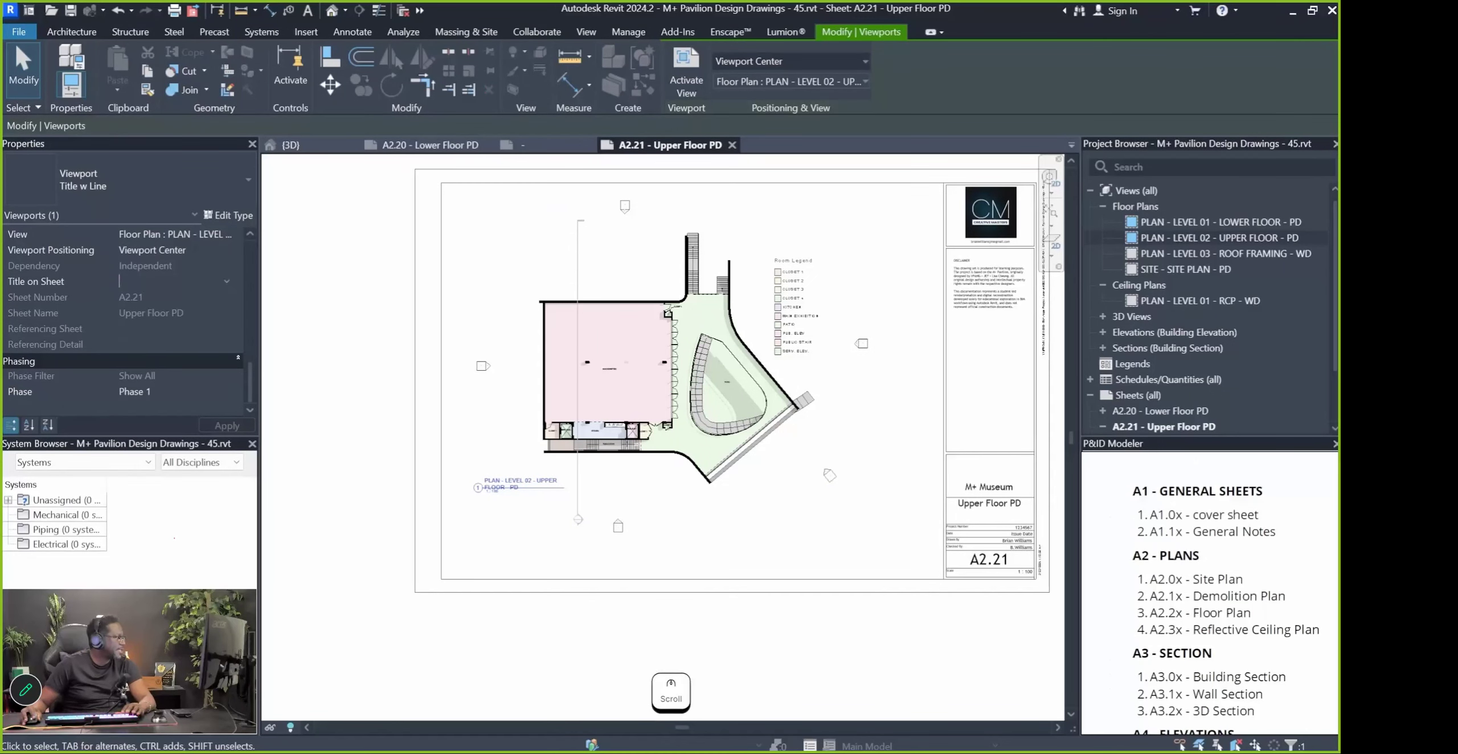
pyautogui.write('Upper Floo')
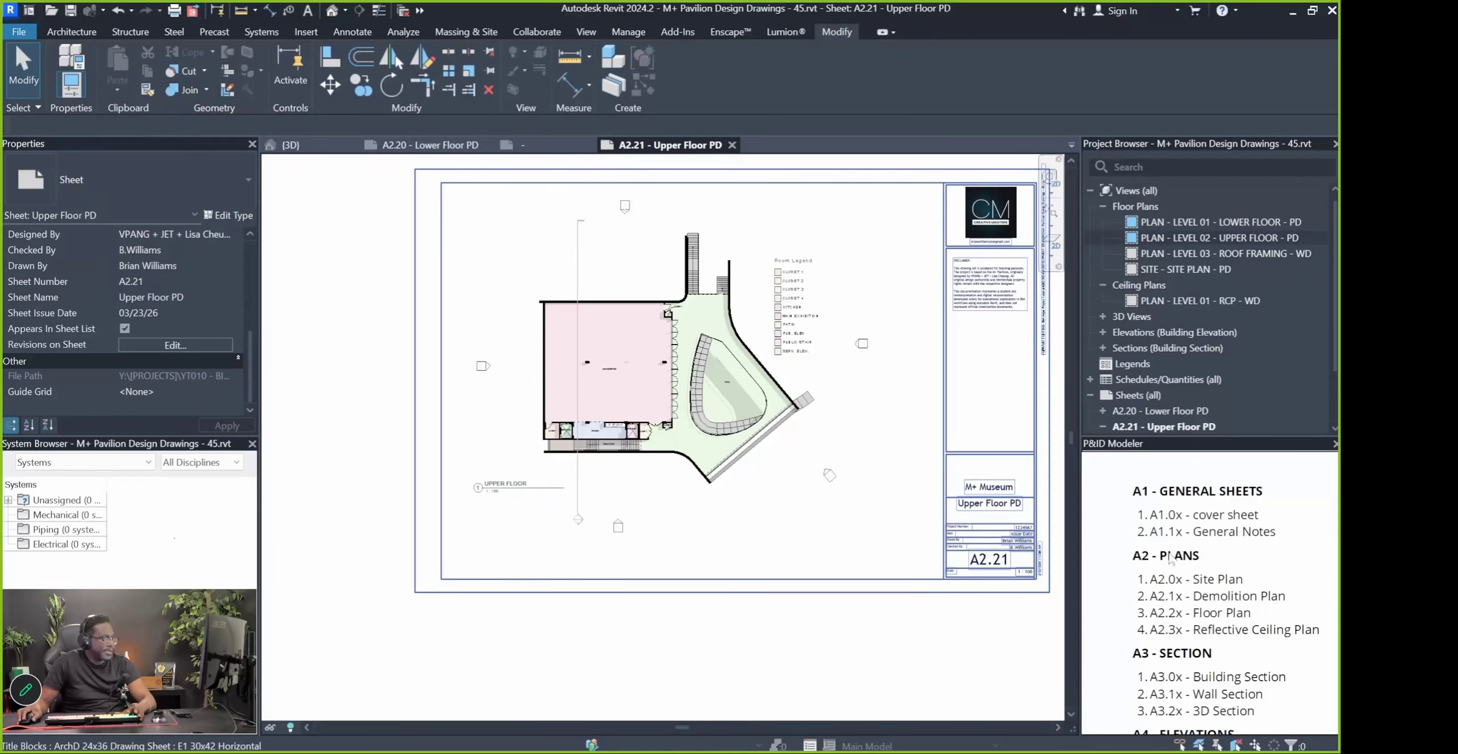
pyautogui.scroll(-2, 1213, 362)
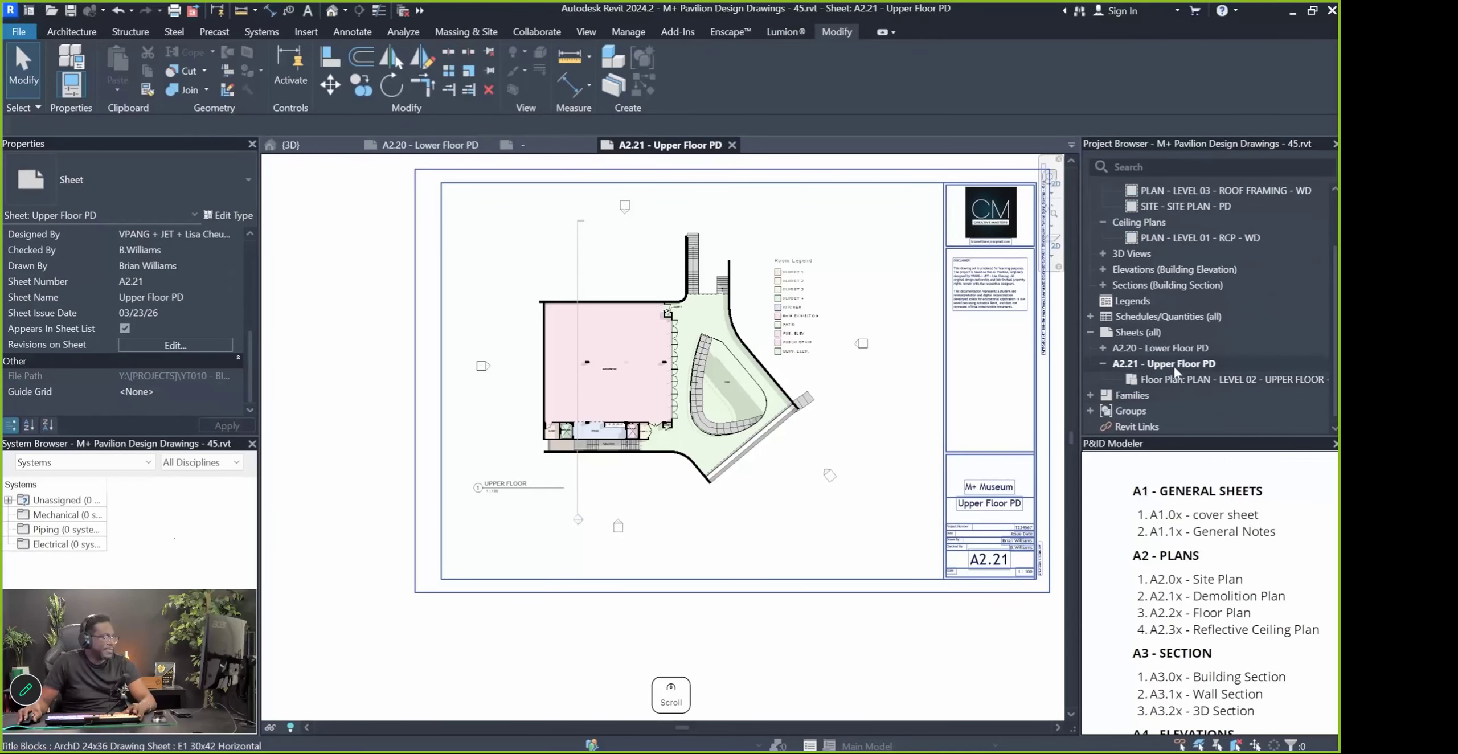
pyautogui.click(1103, 364)
pyautogui.rightClick(1171, 383)
pyautogui.press('F2')
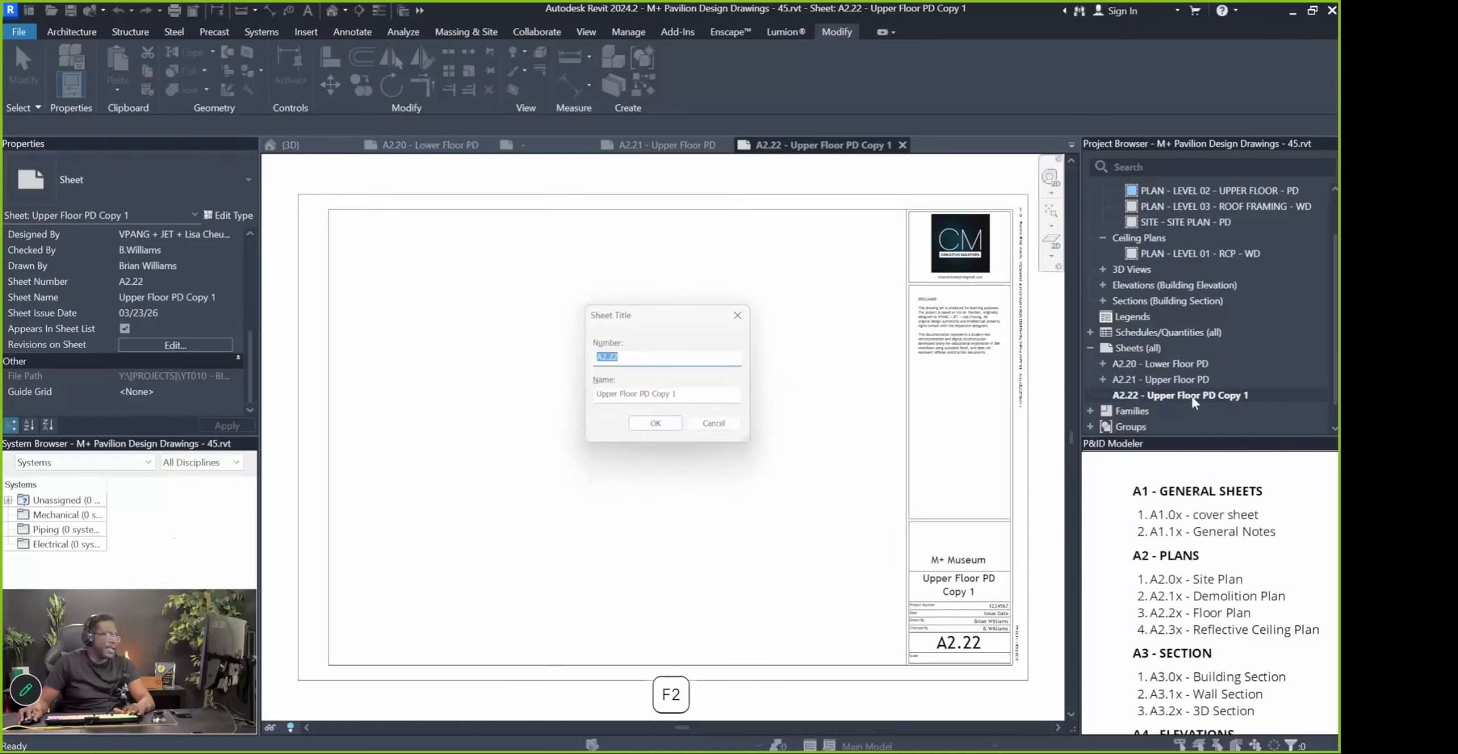
pyautogui.write('Roof Plan')
pyautogui.write('OOF PLAN')
pyautogui.press('Return')
pyautogui.click(1167, 379)
pyautogui.press('F2')
pyautogui.press('Tab')
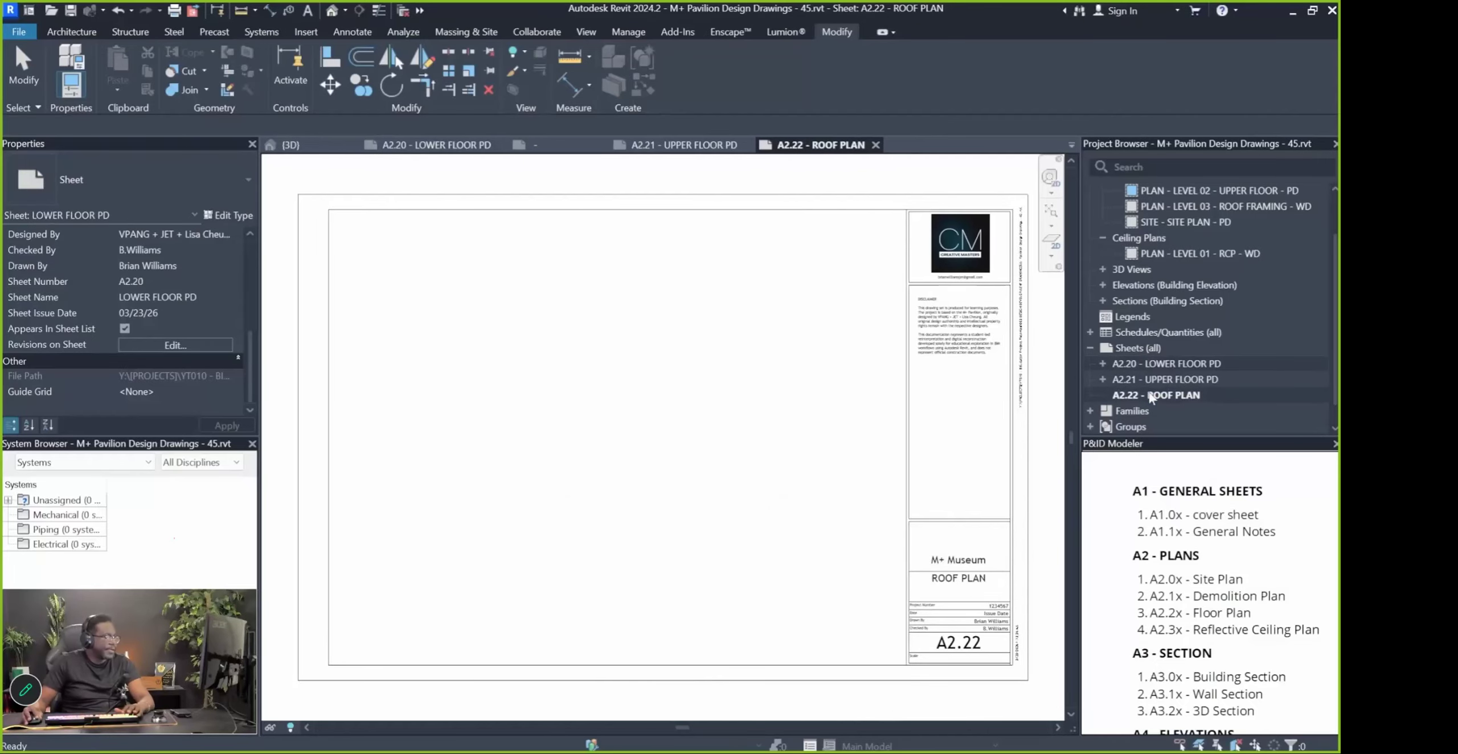
pyautogui.click(1140, 395)
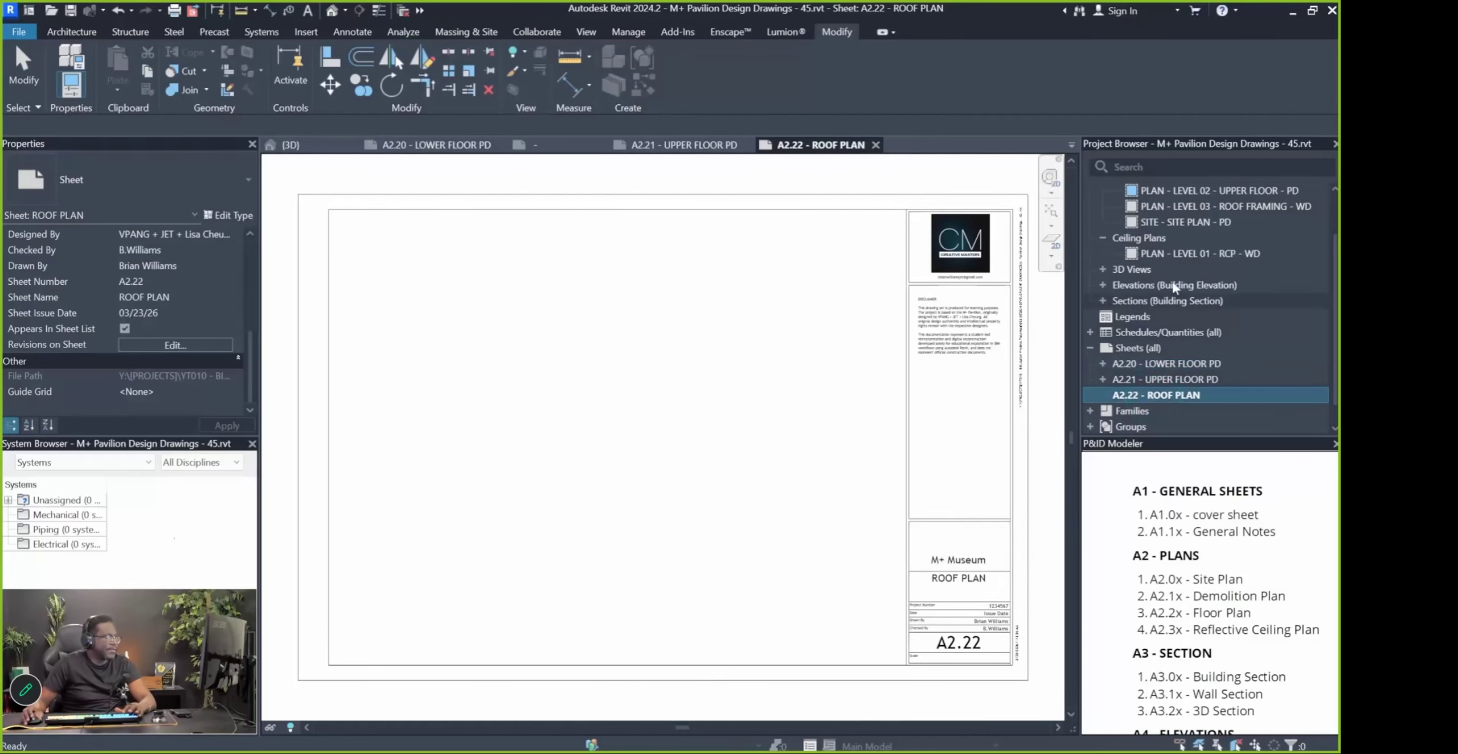
pyautogui.scroll(-1, 1159, 218)
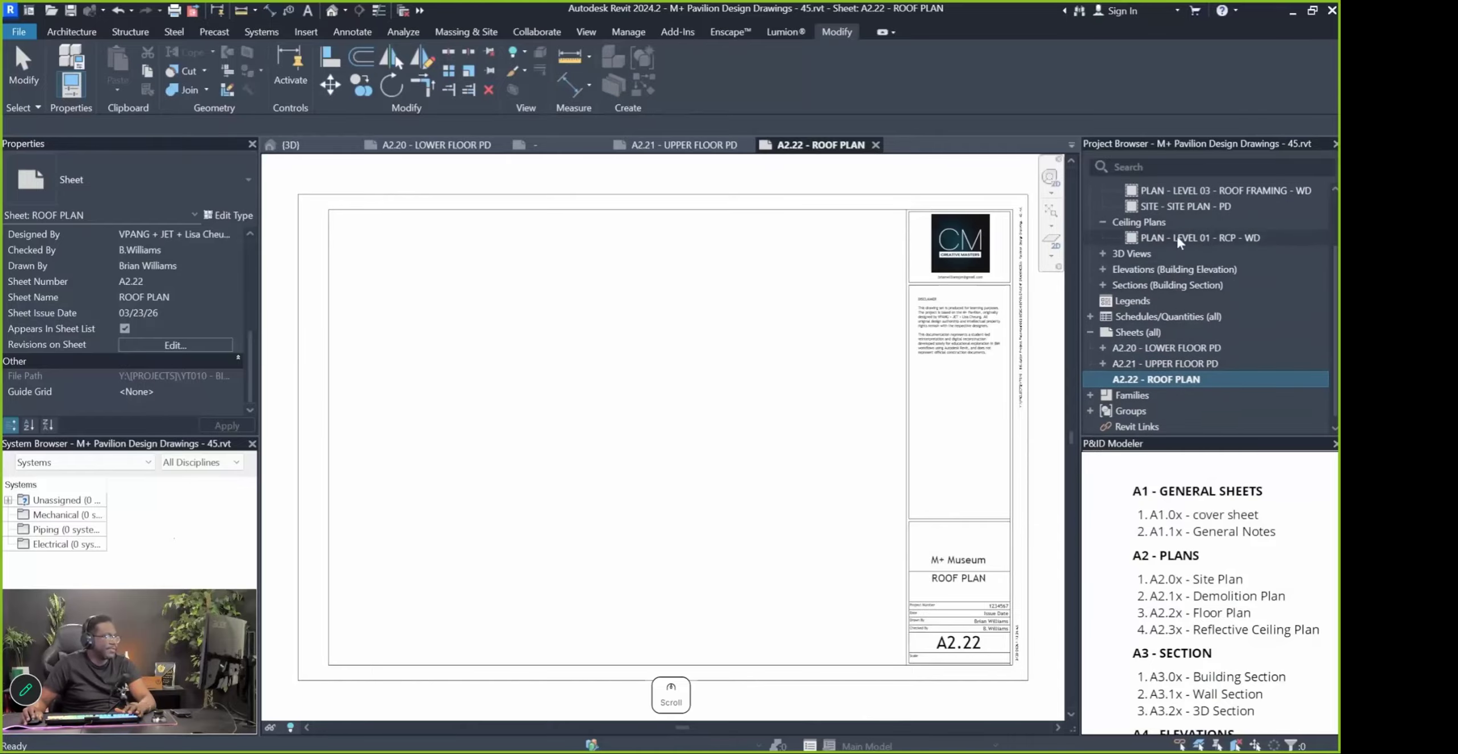
pyautogui.moveTo(1192, 190); pyautogui.dragTo(646, 428)
pyautogui.click(646, 428)
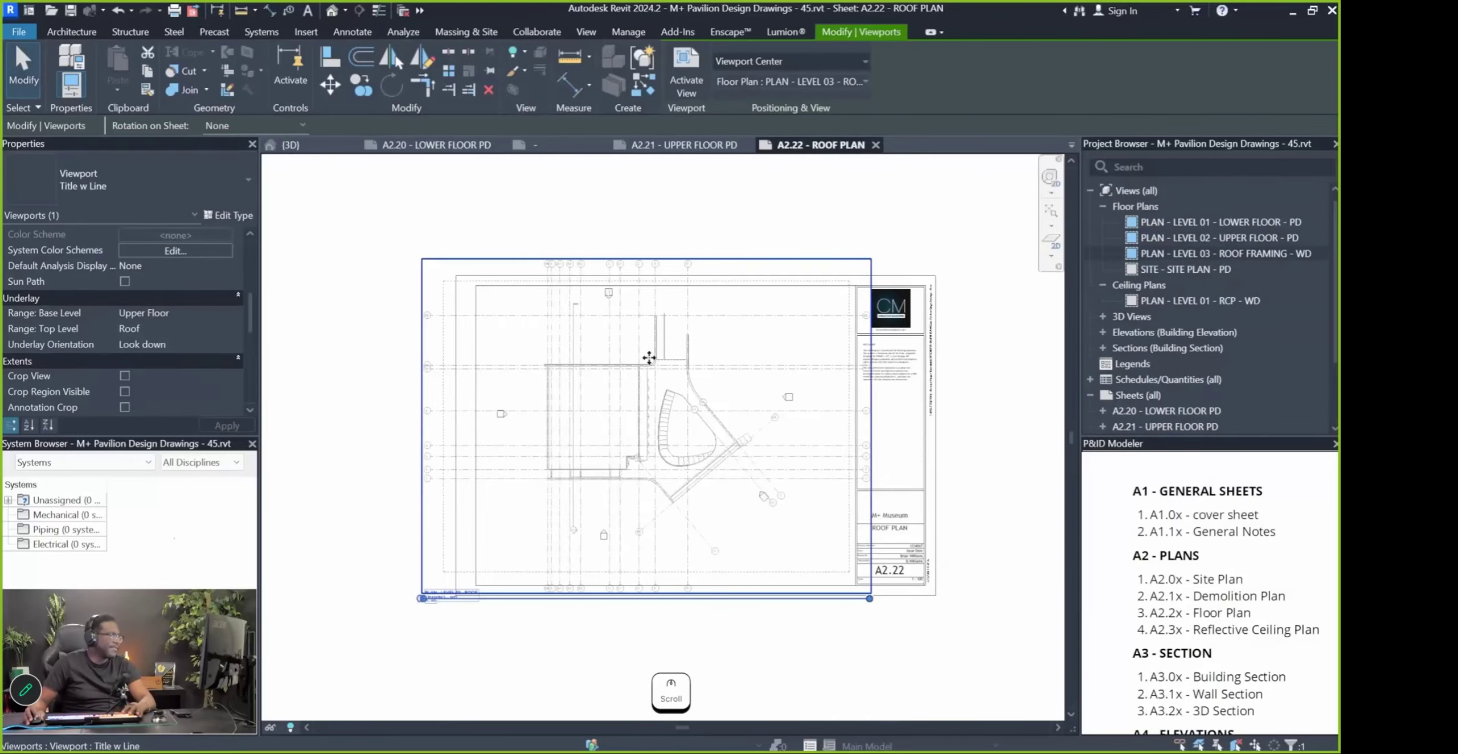
pyautogui.click(812, 686)
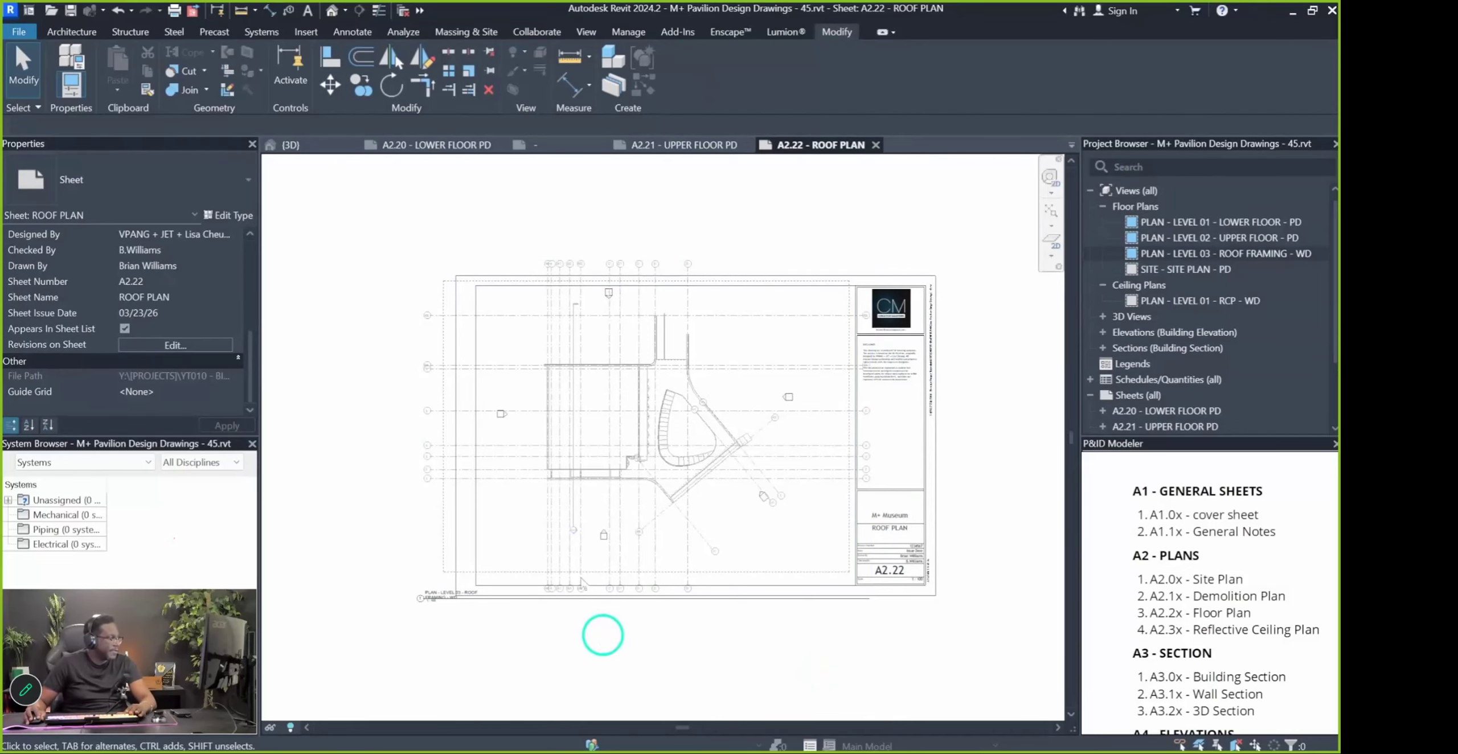
pyautogui.click(497, 442)
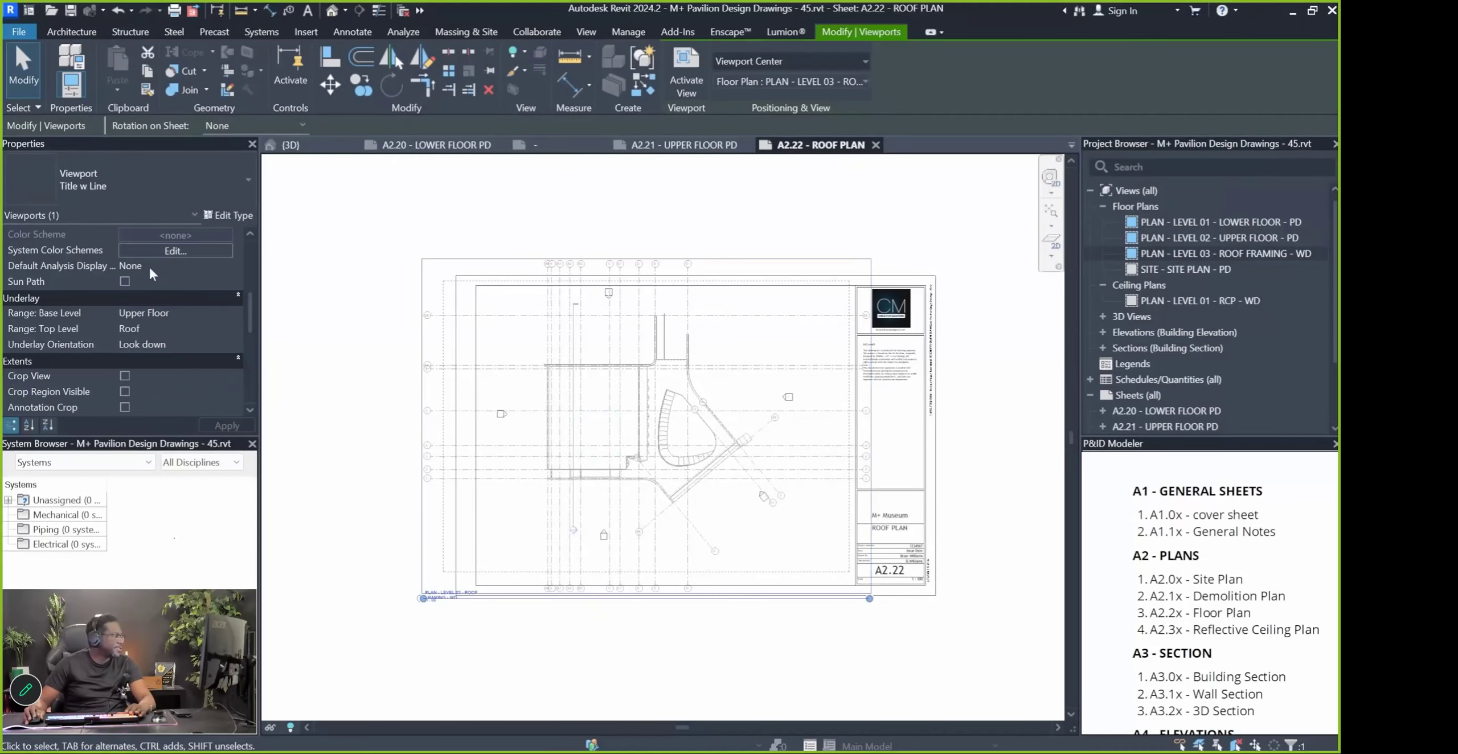
pyautogui.scroll(-5, 155, 303)
pyautogui.click(166, 296)
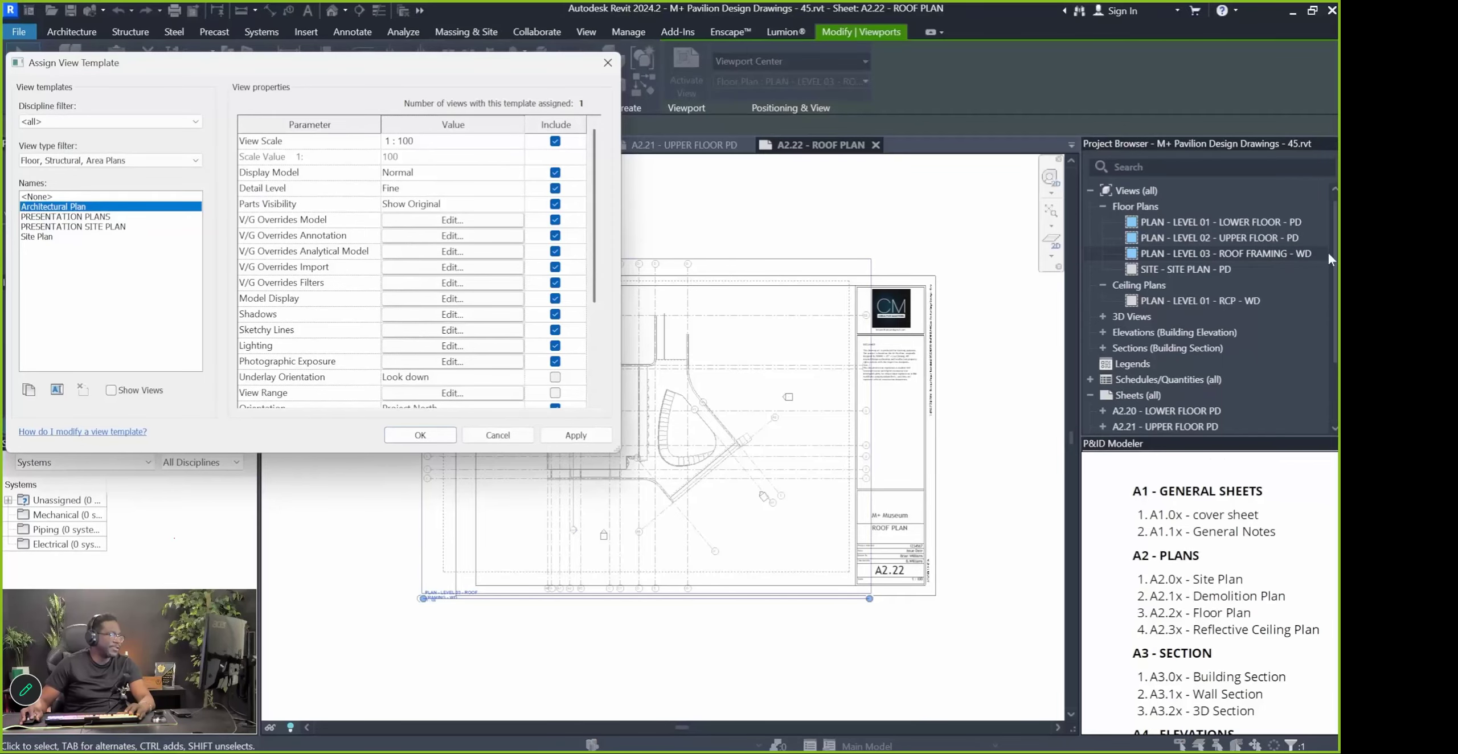
pyautogui.click(501, 436)
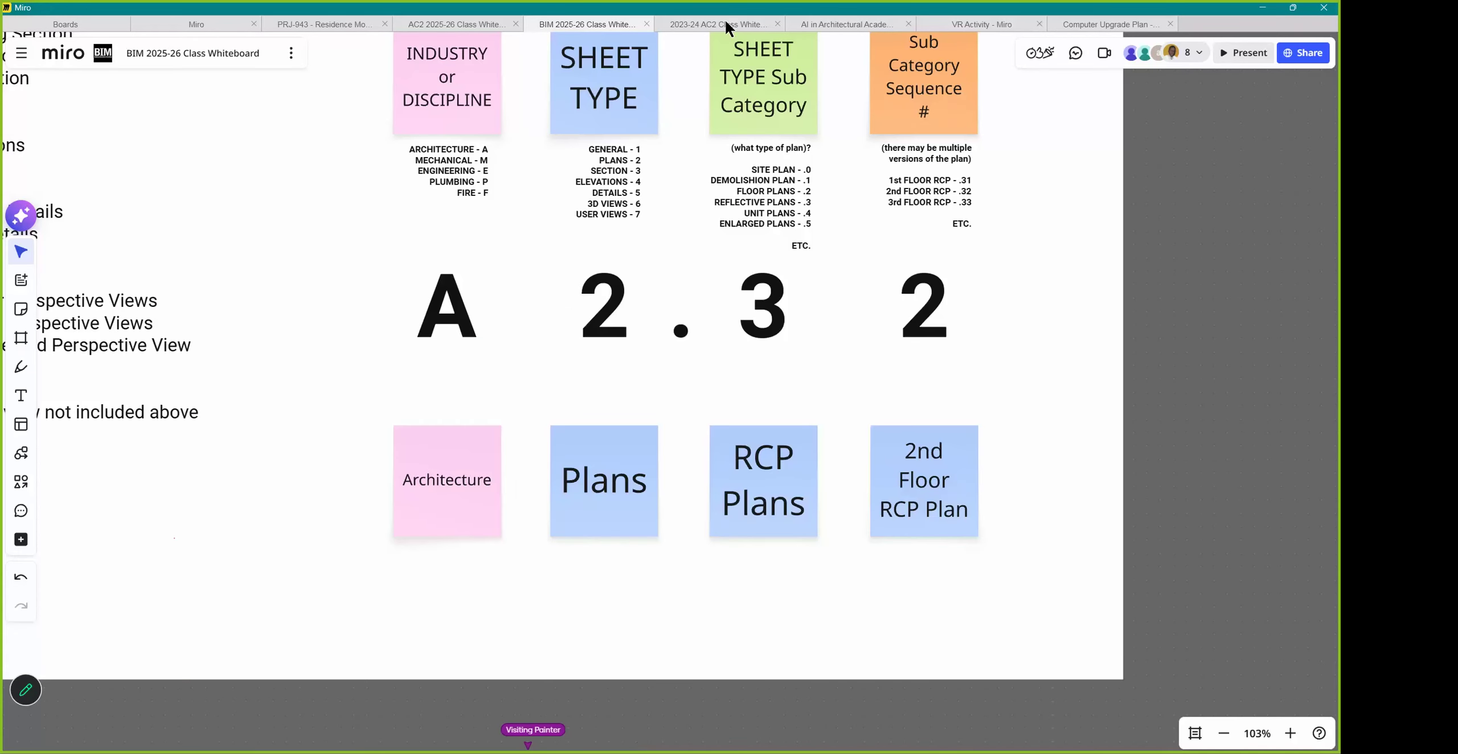
pyautogui.moveTo(749, 9); pyautogui.dragTo(757, 67)
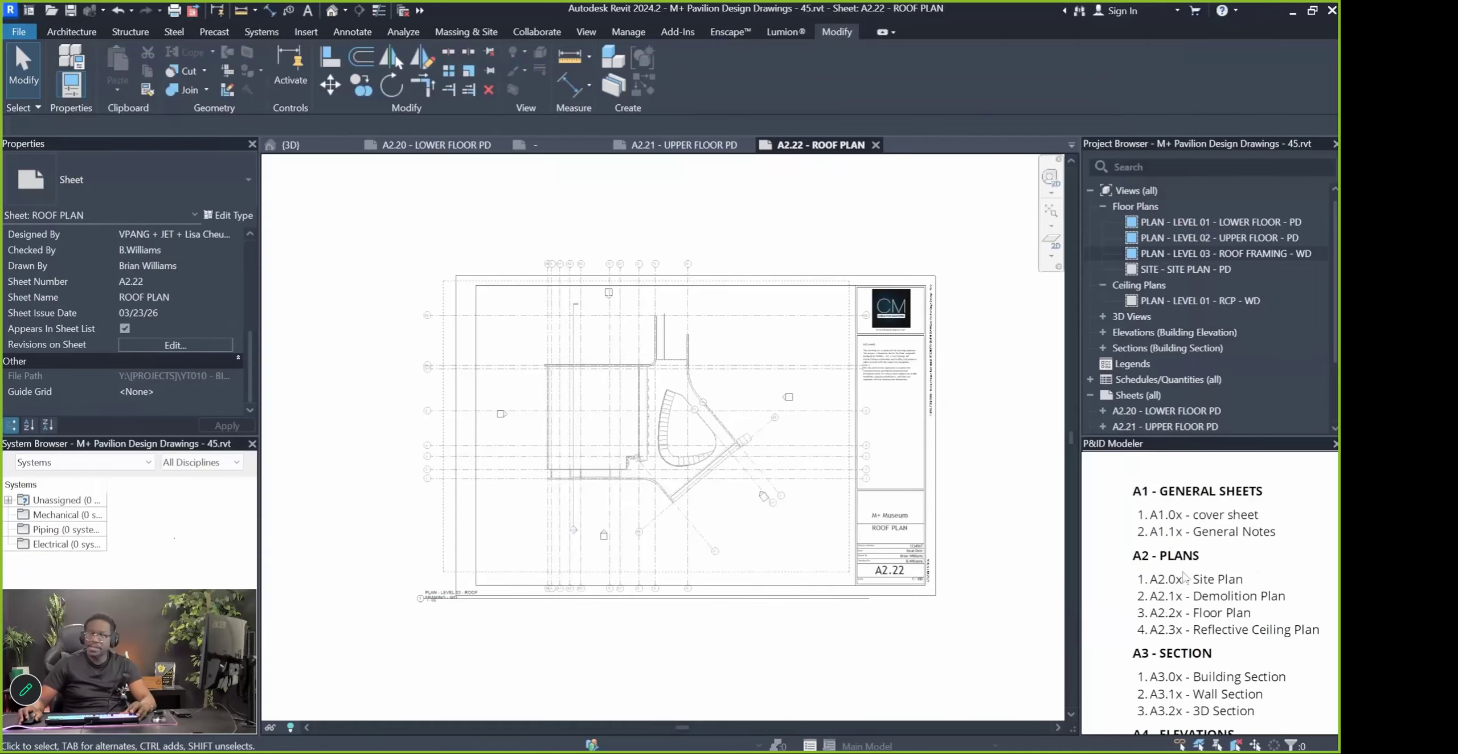
# Renumber the copied A2.23 roof plan sheet to A2.00 and rename it SITE PLAN
pyautogui.scroll(-2, 1146, 364)
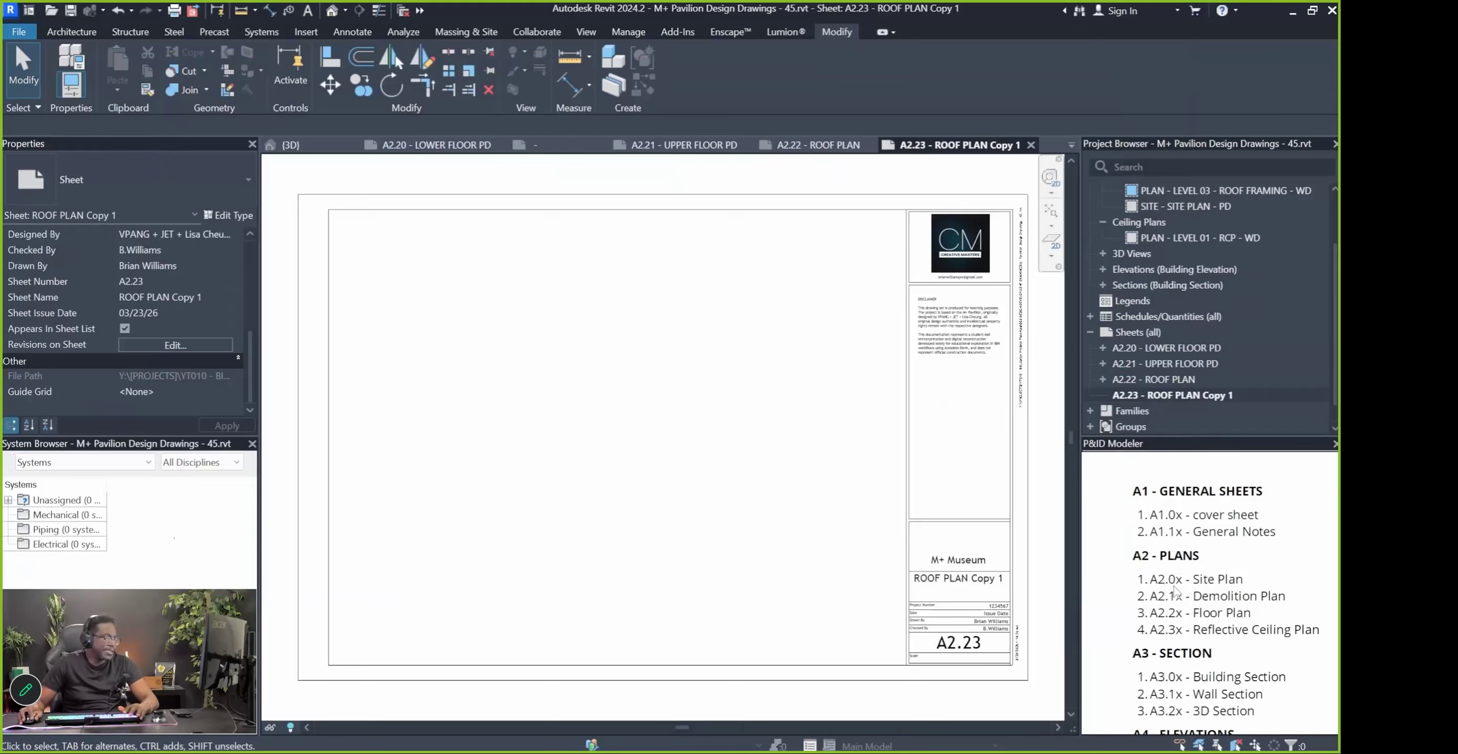
pyautogui.click(1173, 395)
pyautogui.press('F2')
pyautogui.moveTo(683, 398); pyautogui.dragTo(502, 395)
pyautogui.write('SITE PLAN')
pyautogui.click(644, 357)
pyautogui.press('BackSpace')
pyautogui.press('BackSpace')
pyautogui.write('00')
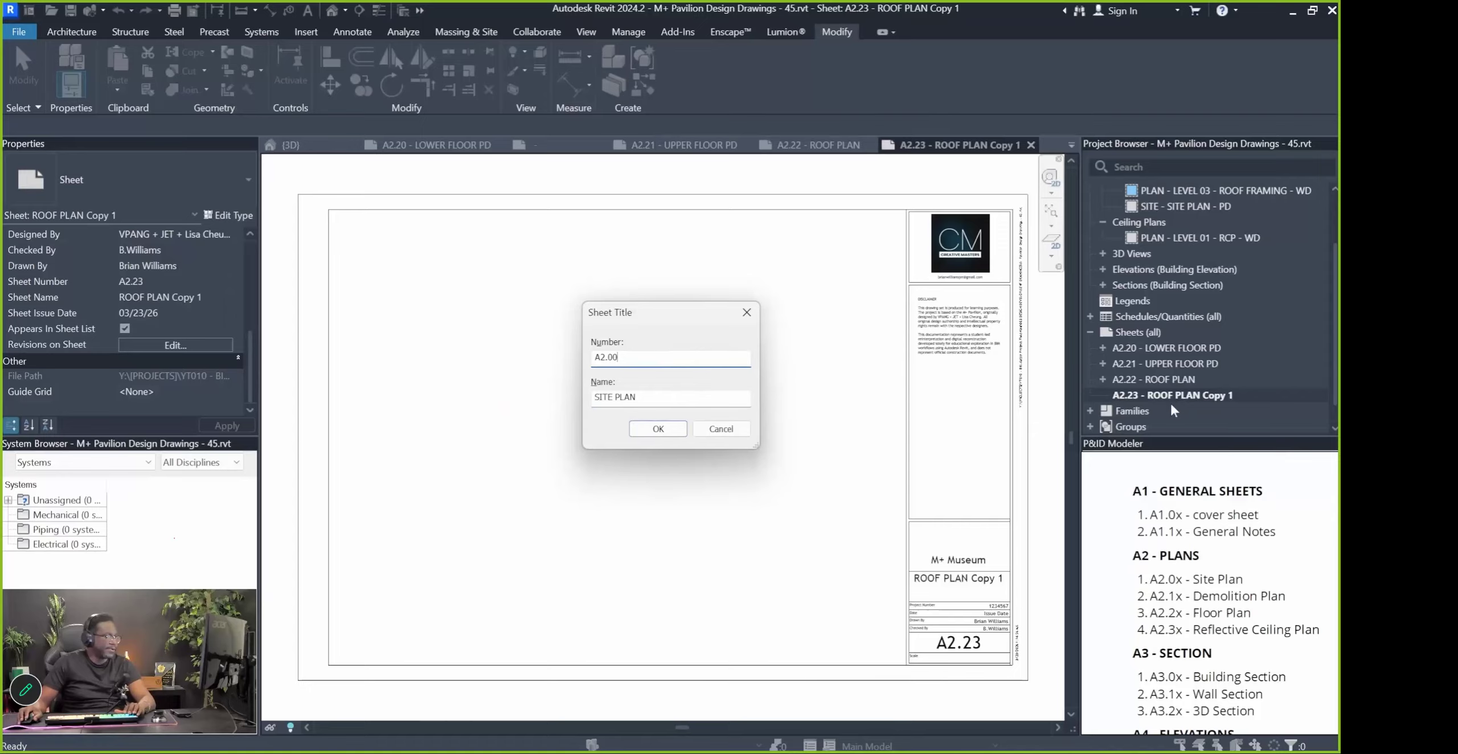
pyautogui.click(650, 432)
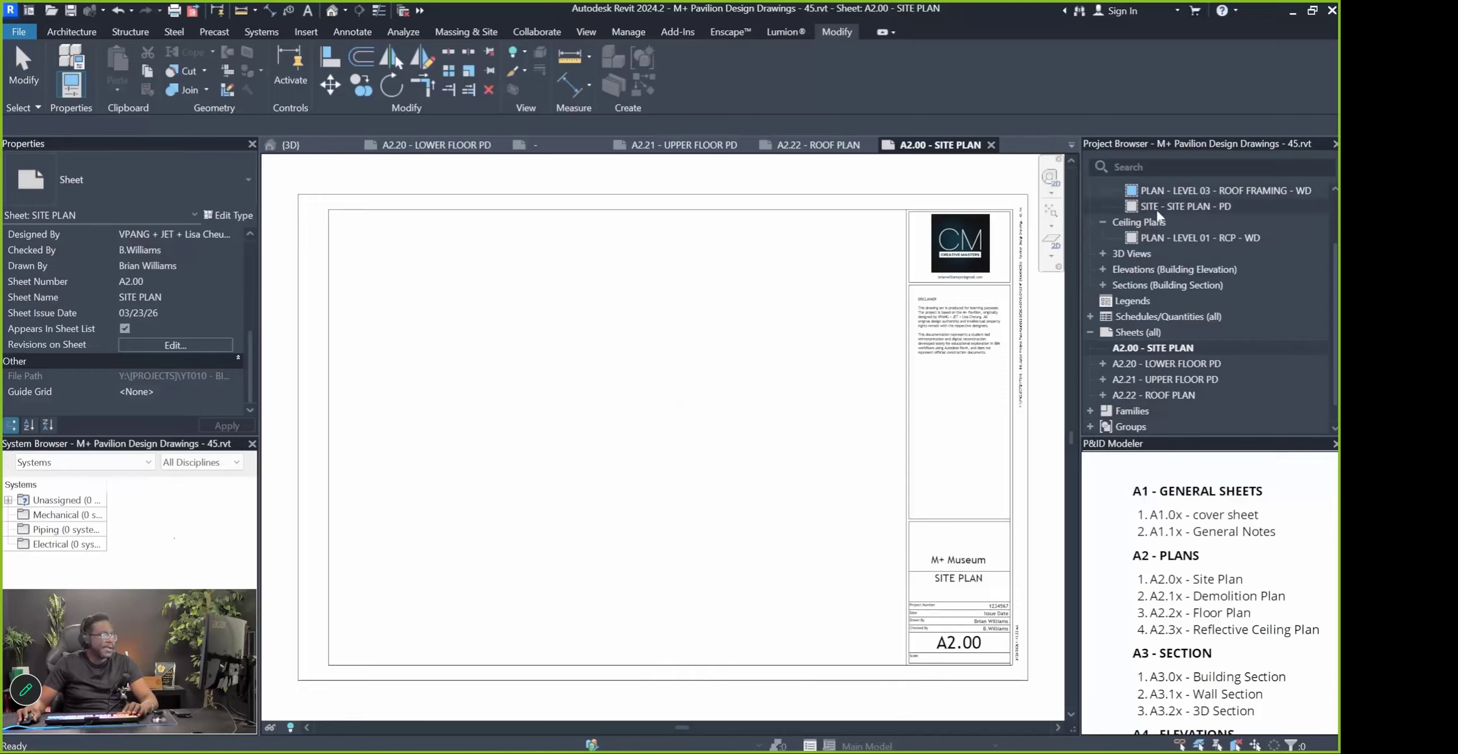
pyautogui.click(1172, 238)
# Place the SITE - SITE PLAN - PD view on sheet A2.00
pyautogui.scroll(2, 1174, 234)
pyautogui.moveTo(1174, 270); pyautogui.dragTo(578, 360)
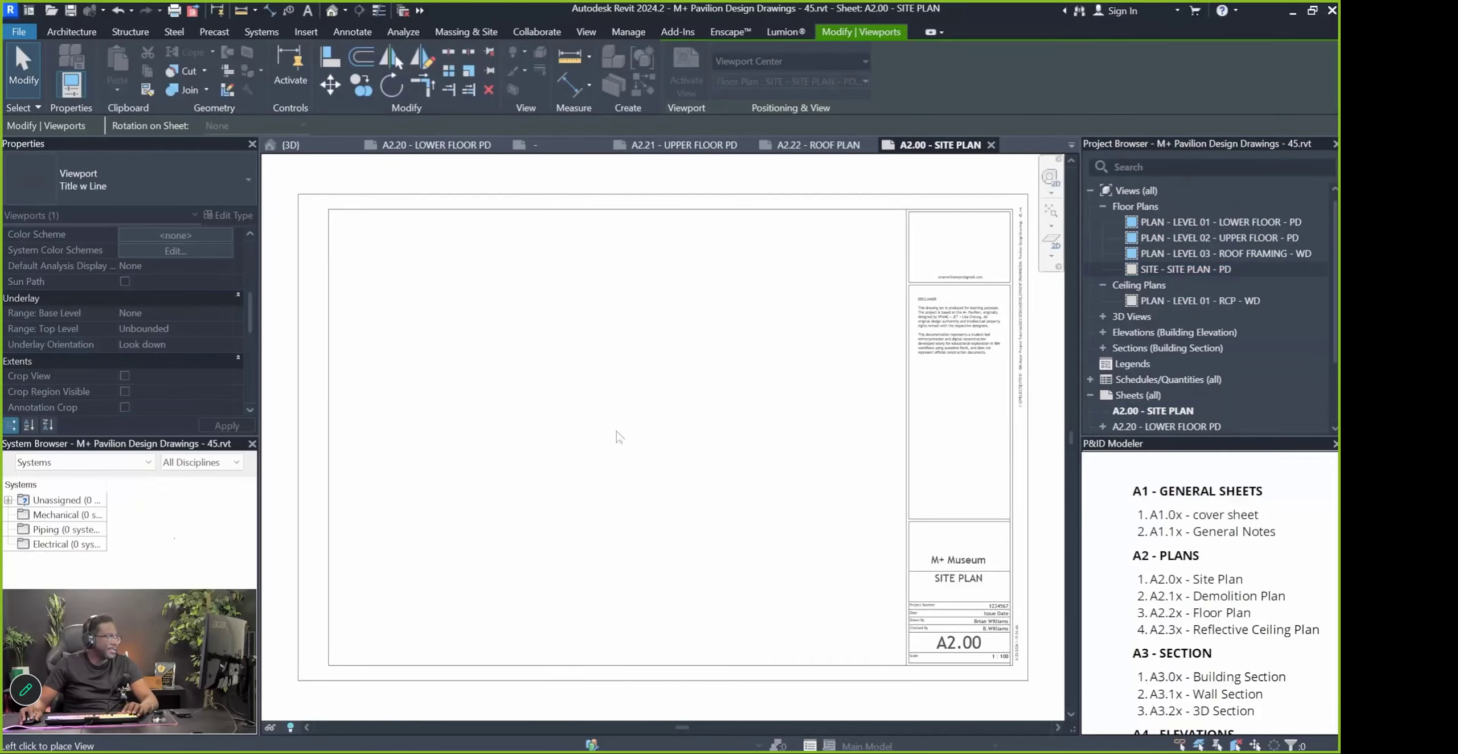
pyautogui.click(619, 436)
pyautogui.scroll(-2, 619, 437)
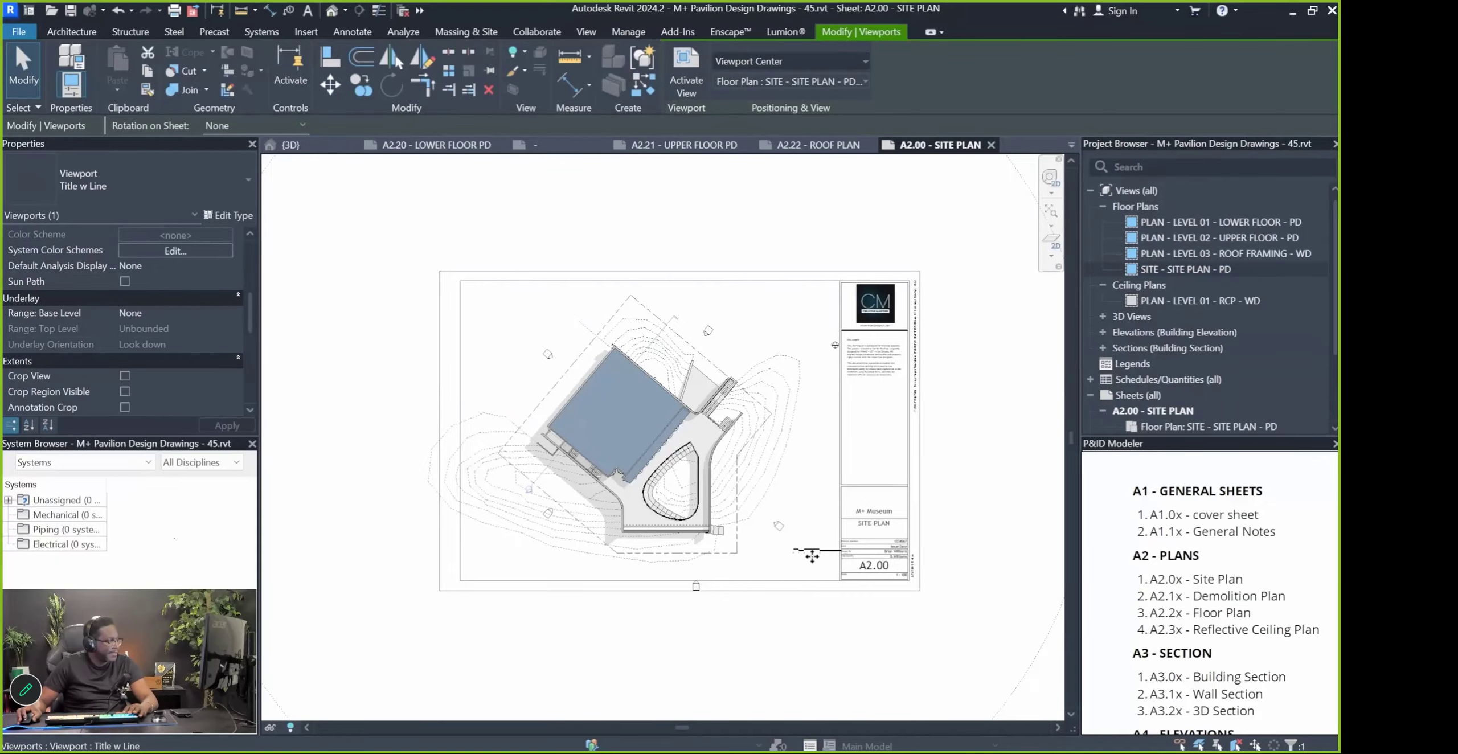
# Move the site plan viewport up and right inside the title block
pyautogui.press('Escape')
pyautogui.click(553, 434)
pyautogui.moveTo(575, 461); pyautogui.dragTo(586, 440)
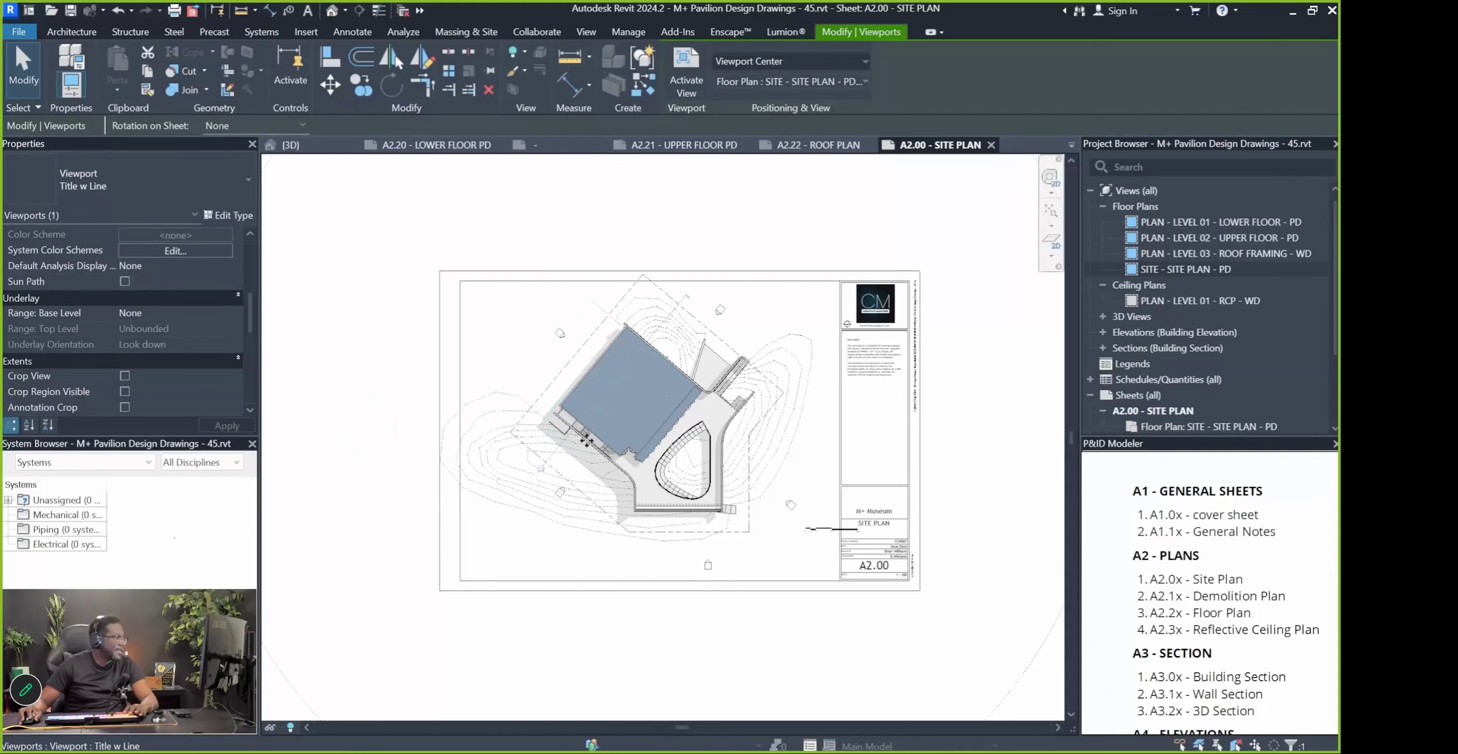
pyautogui.press('Escape')
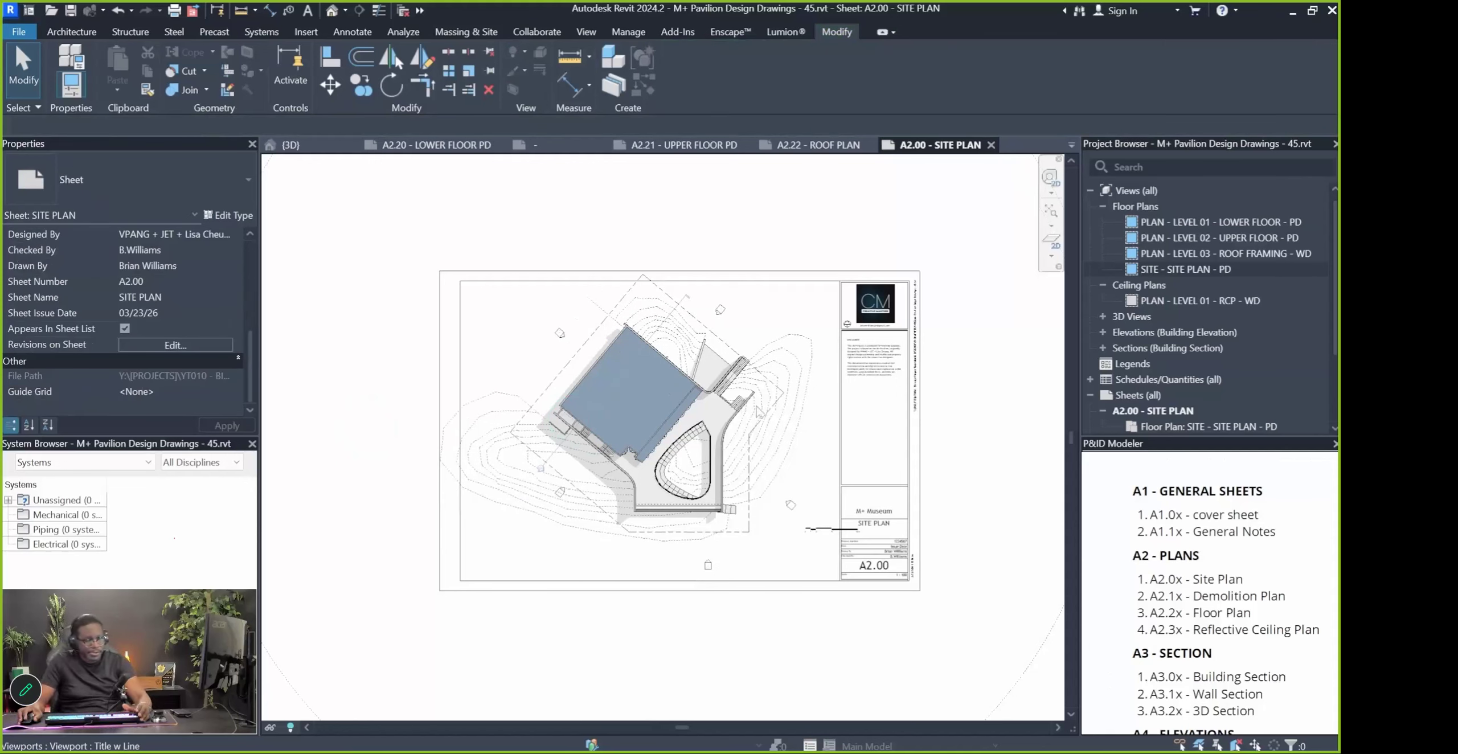
pyautogui.click(649, 434)
pyautogui.press('Escape')
pyautogui.scroll(-4, 649, 434)
pyautogui.scroll(2, 638, 380)
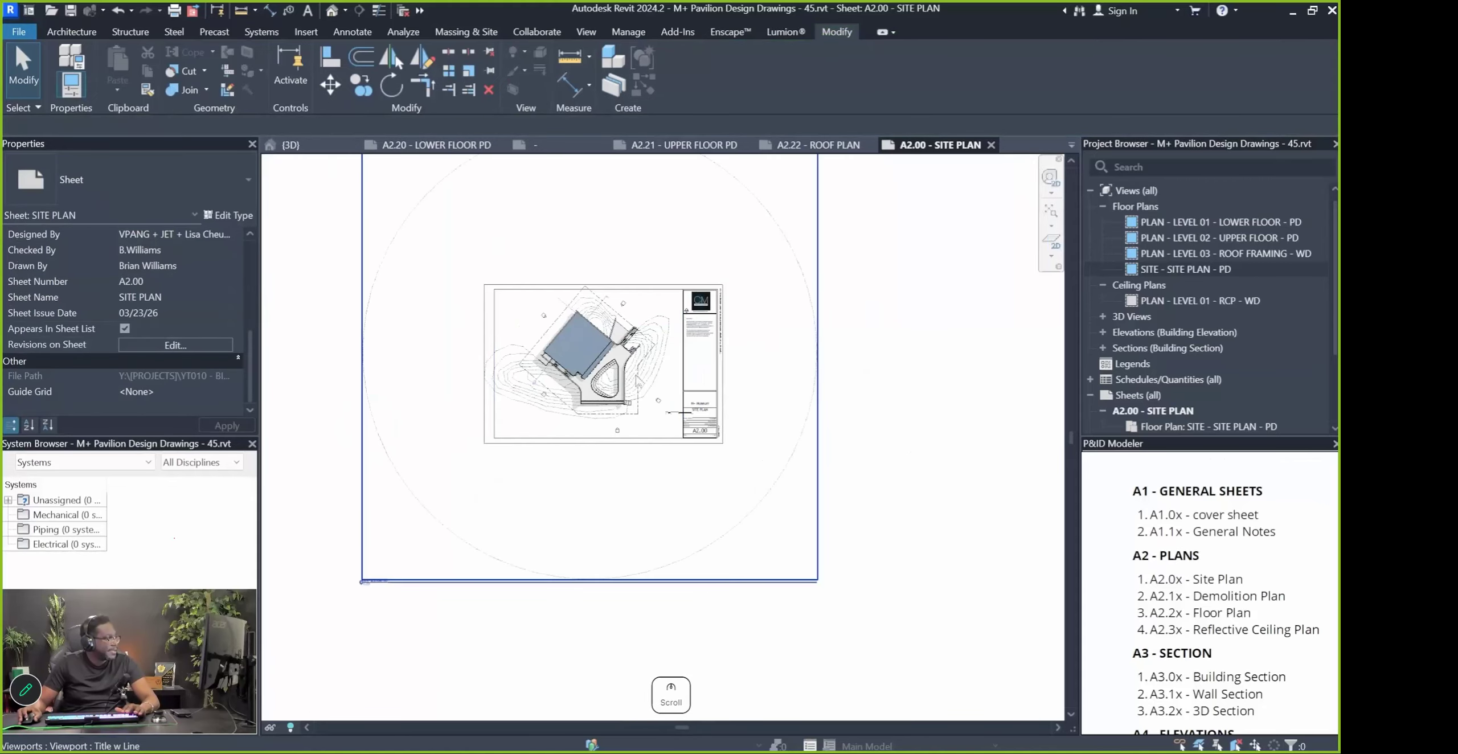
pyautogui.click(639, 381)
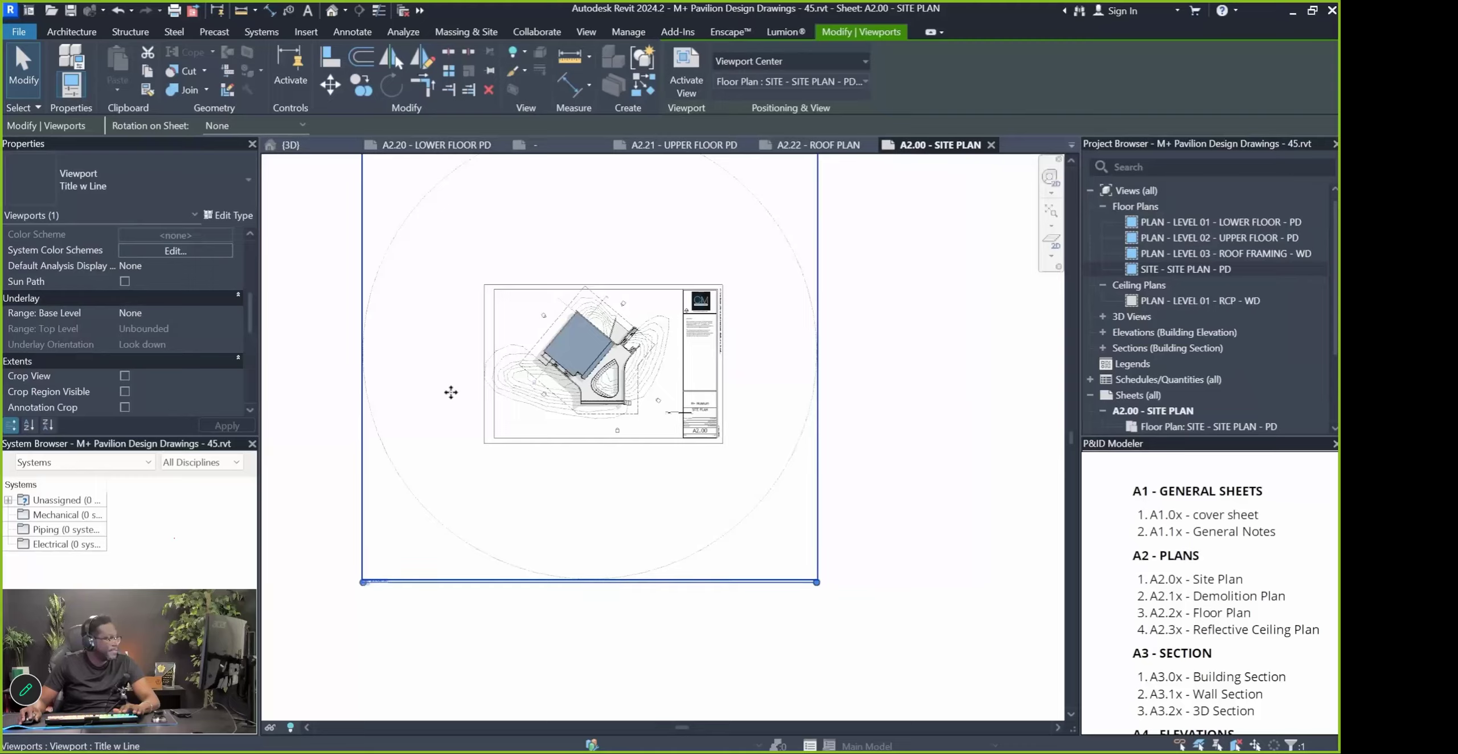
# Turn on the site plan's crop region and pull its bottom edge upward
pyautogui.doubleClick(791, 436)
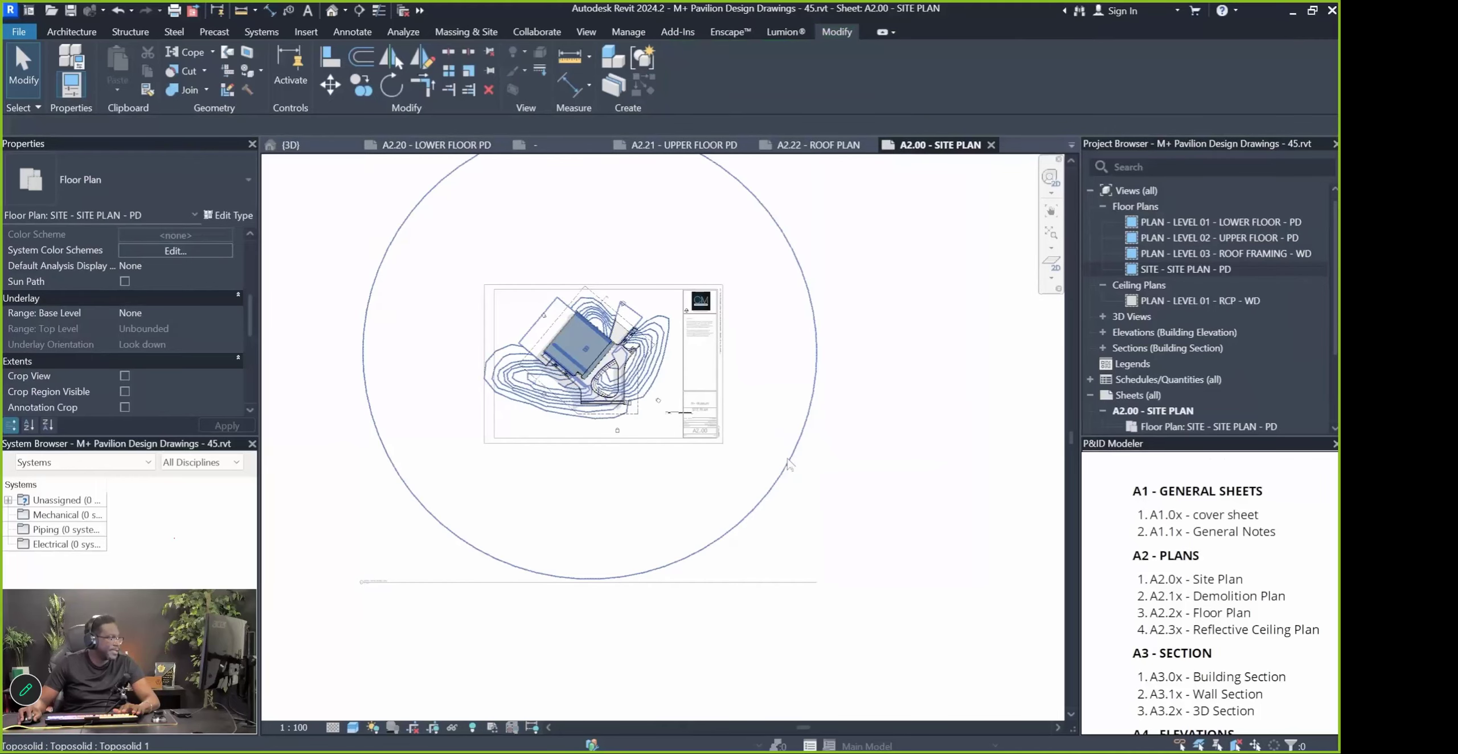
pyautogui.click(414, 727)
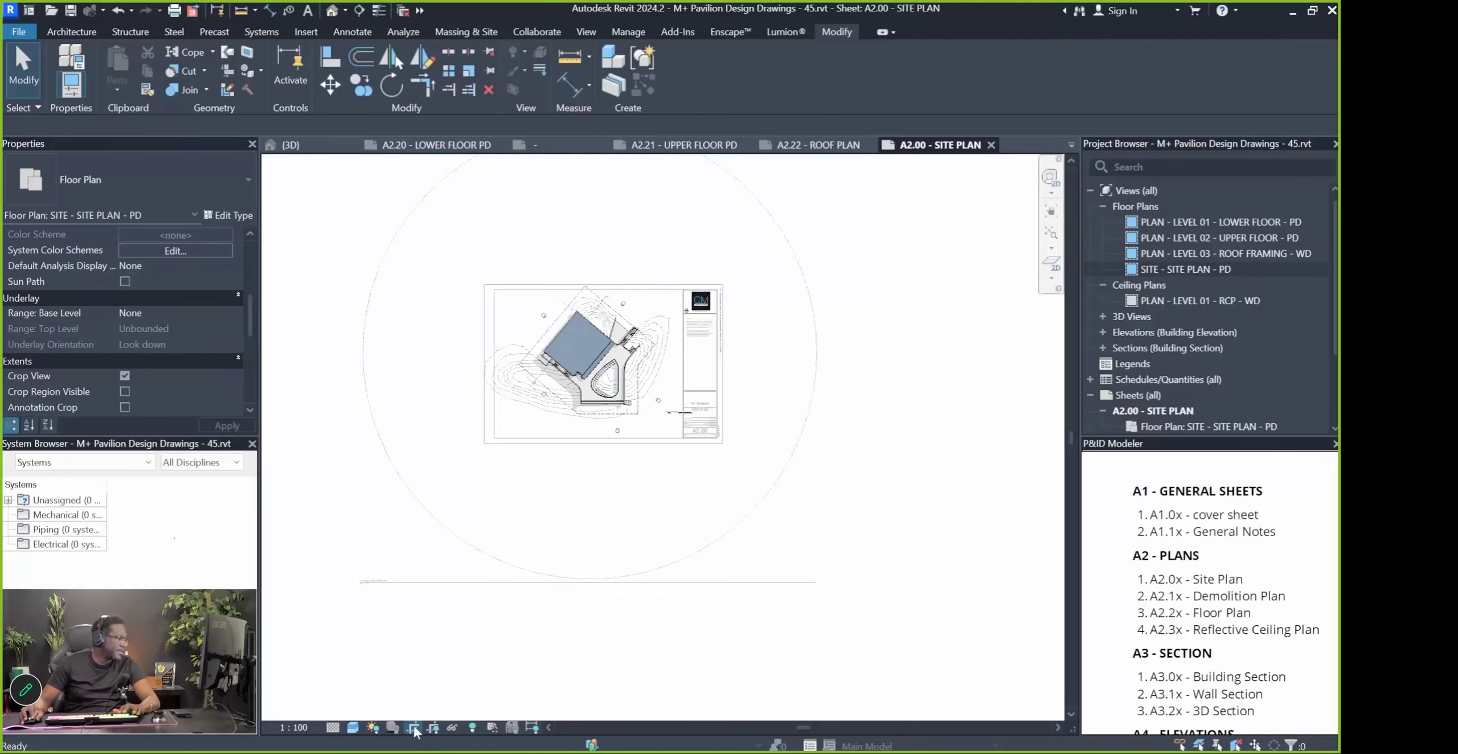
pyautogui.click(432, 728)
pyautogui.click(592, 625)
pyautogui.moveTo(589, 624); pyautogui.dragTo(612, 432)
pyautogui.click(521, 501)
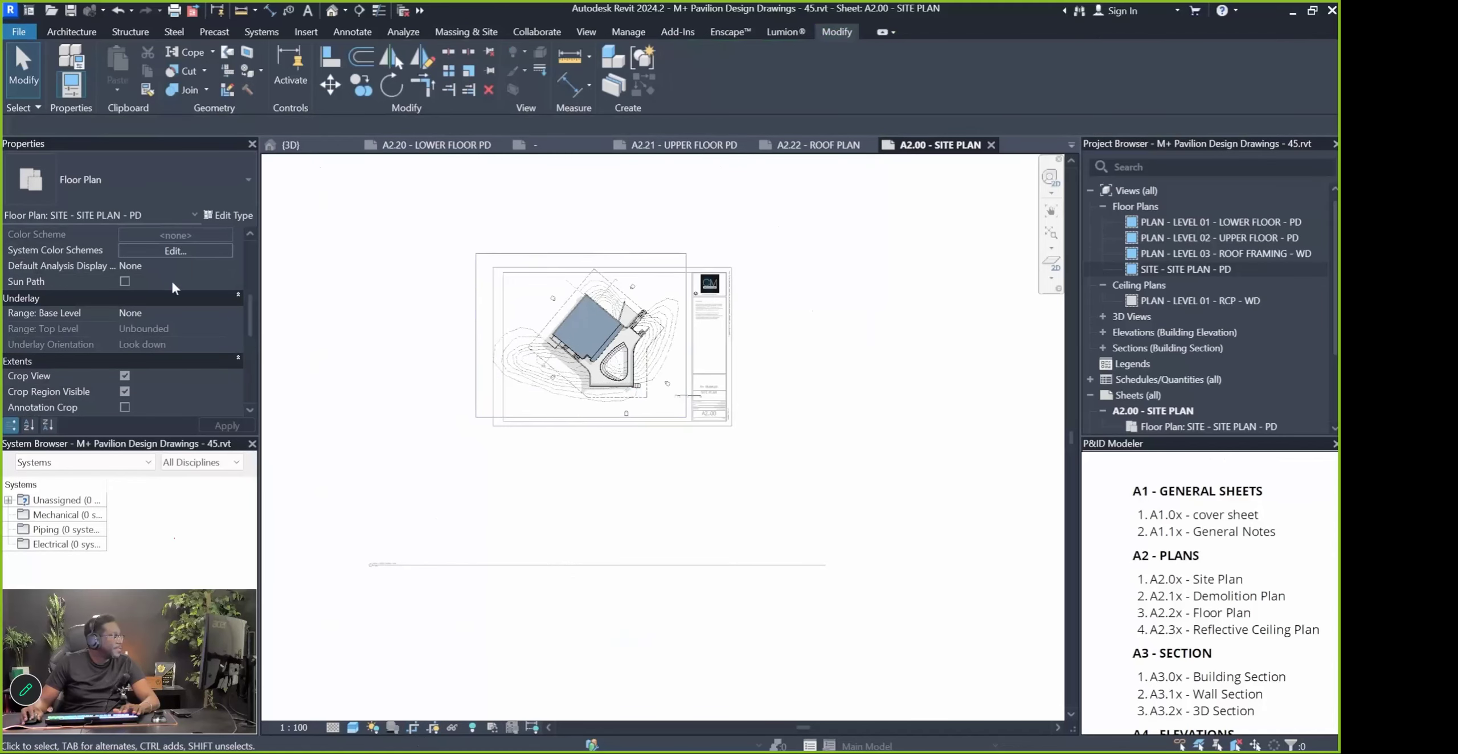
# Set the site plan's view template scale to 1 : 200
pyautogui.click(423, 453)
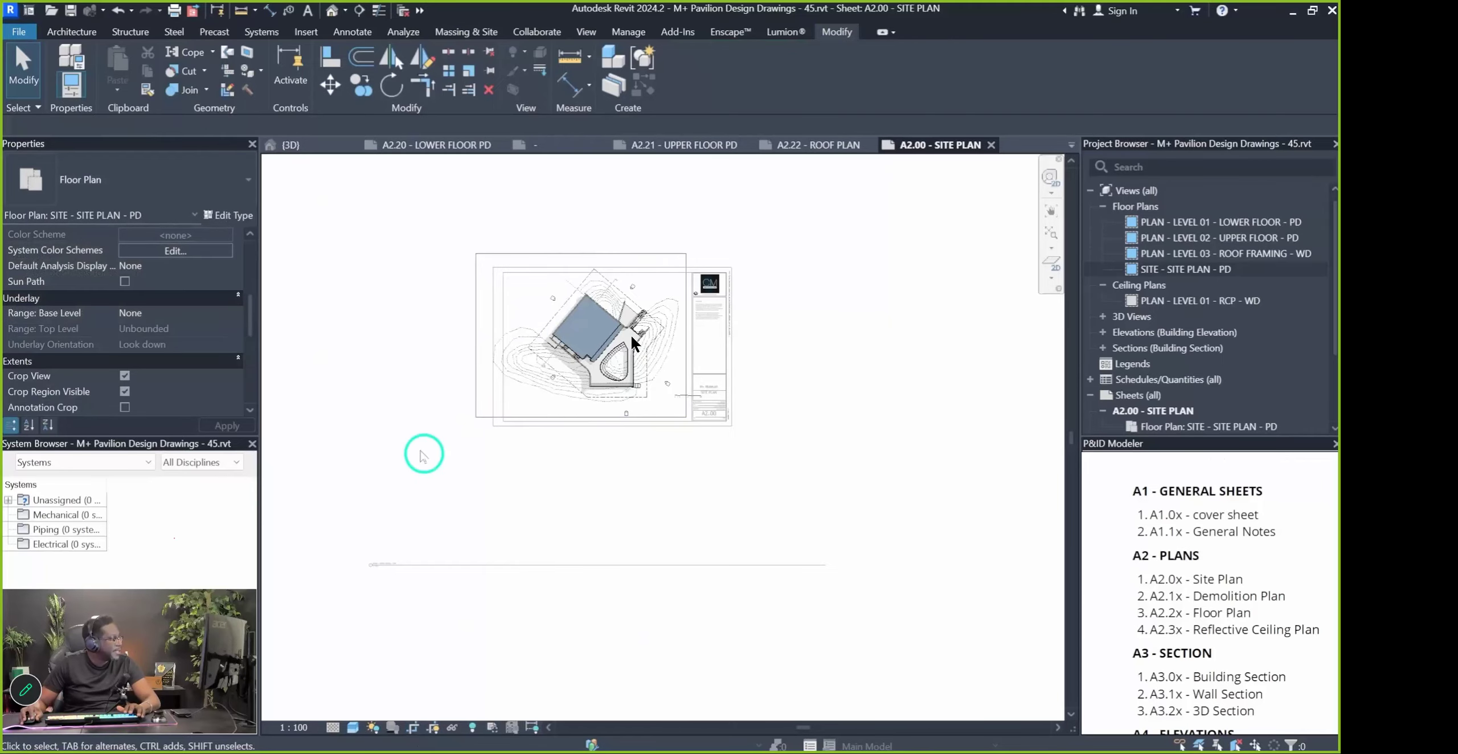
pyautogui.click(293, 727)
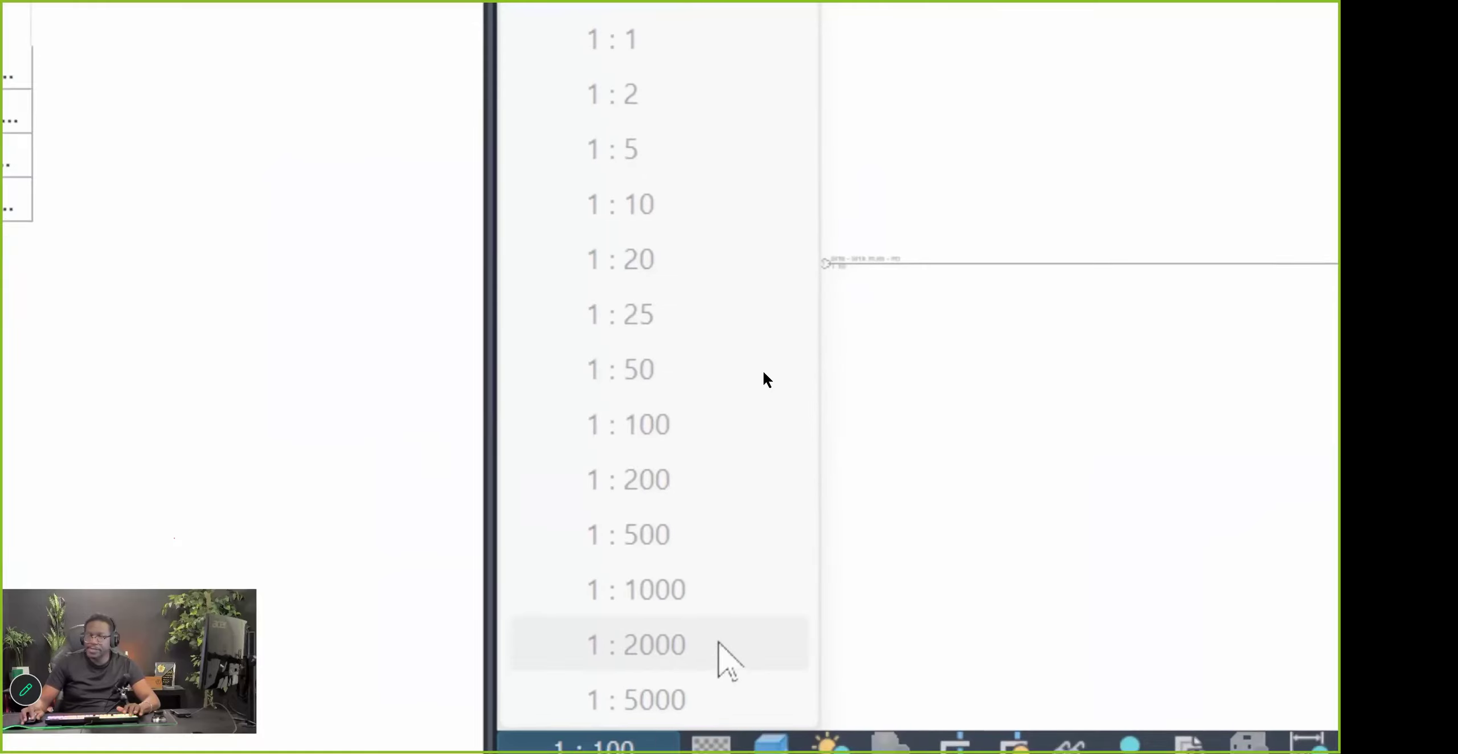
pyautogui.click(293, 727)
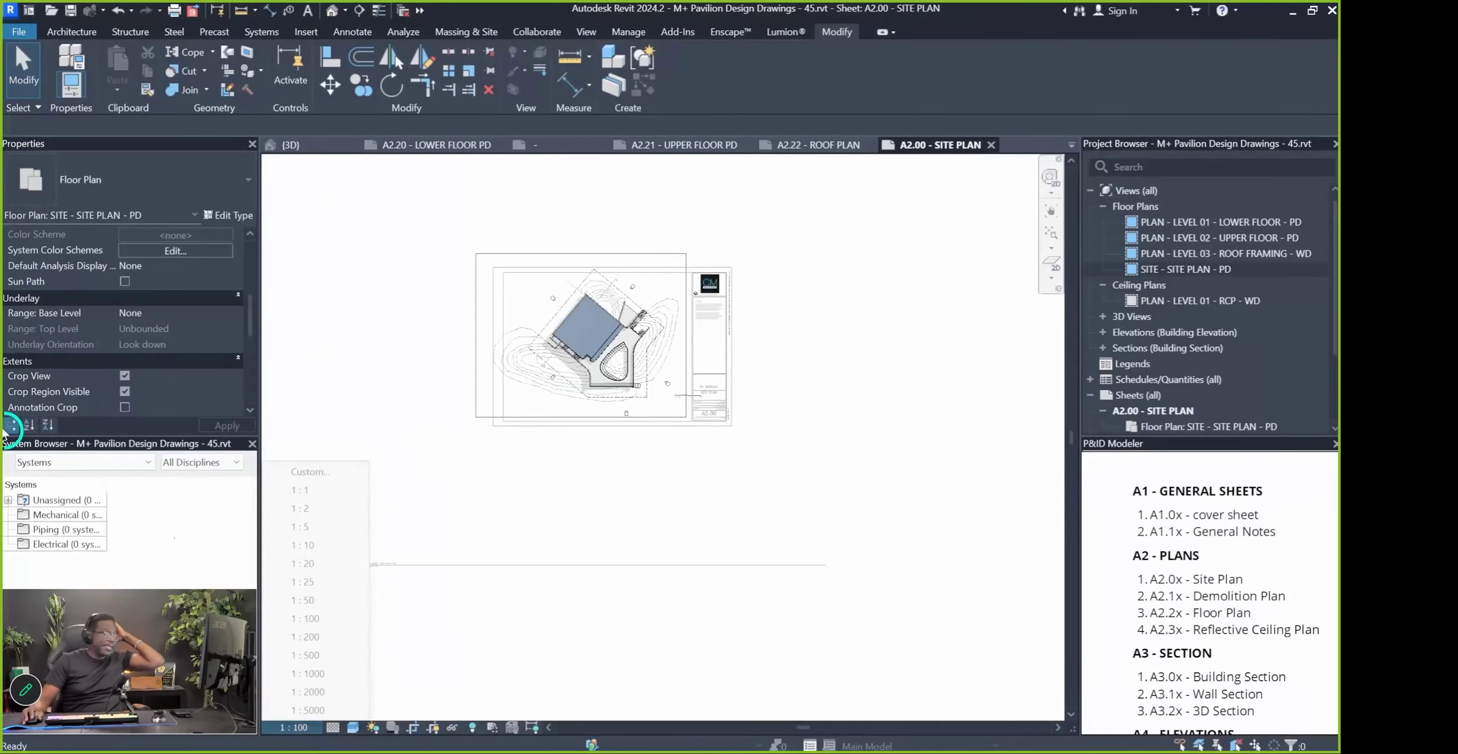
pyautogui.click(187, 439)
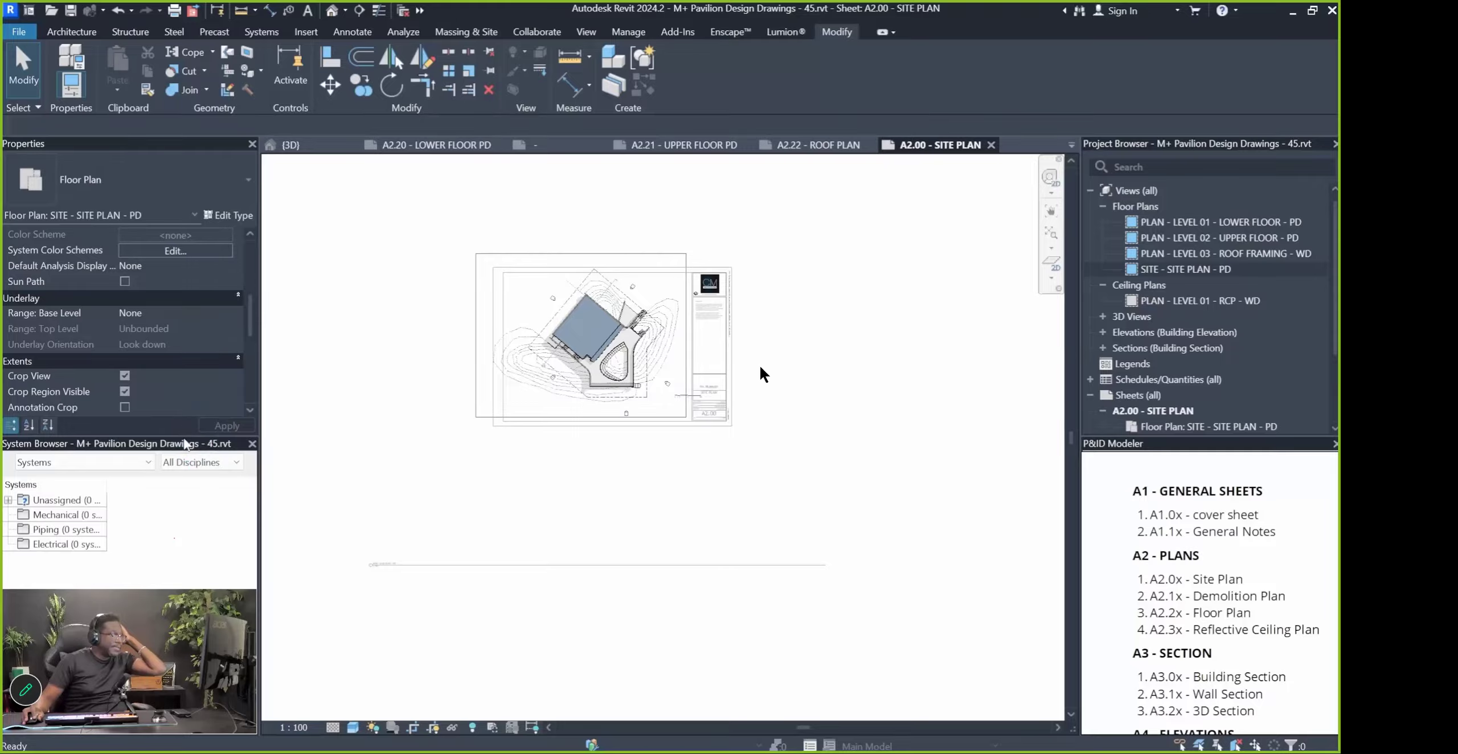
pyautogui.moveTo(186, 435); pyautogui.dragTo(177, 589)
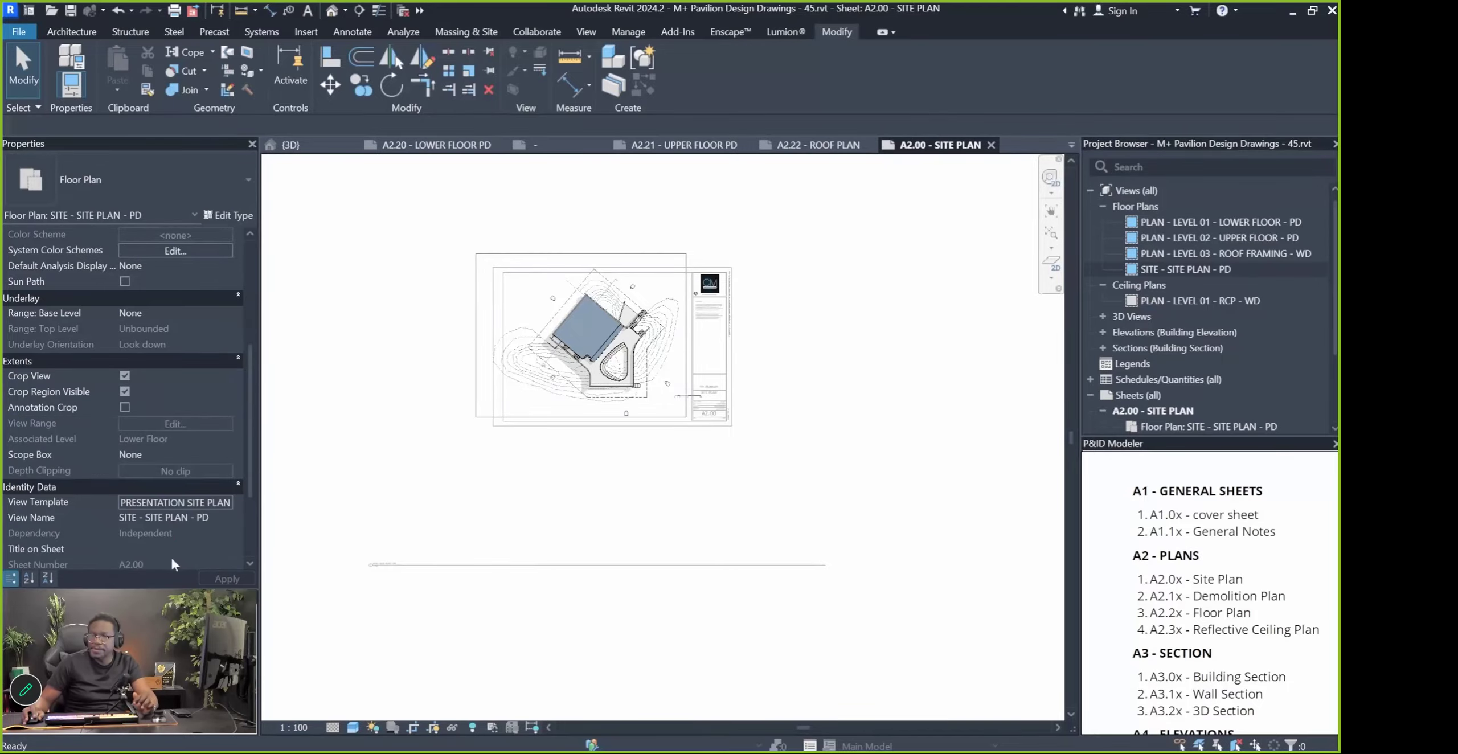
pyautogui.scroll(-1, 165, 530)
pyautogui.scroll(-2, 156, 501)
pyautogui.click(151, 375)
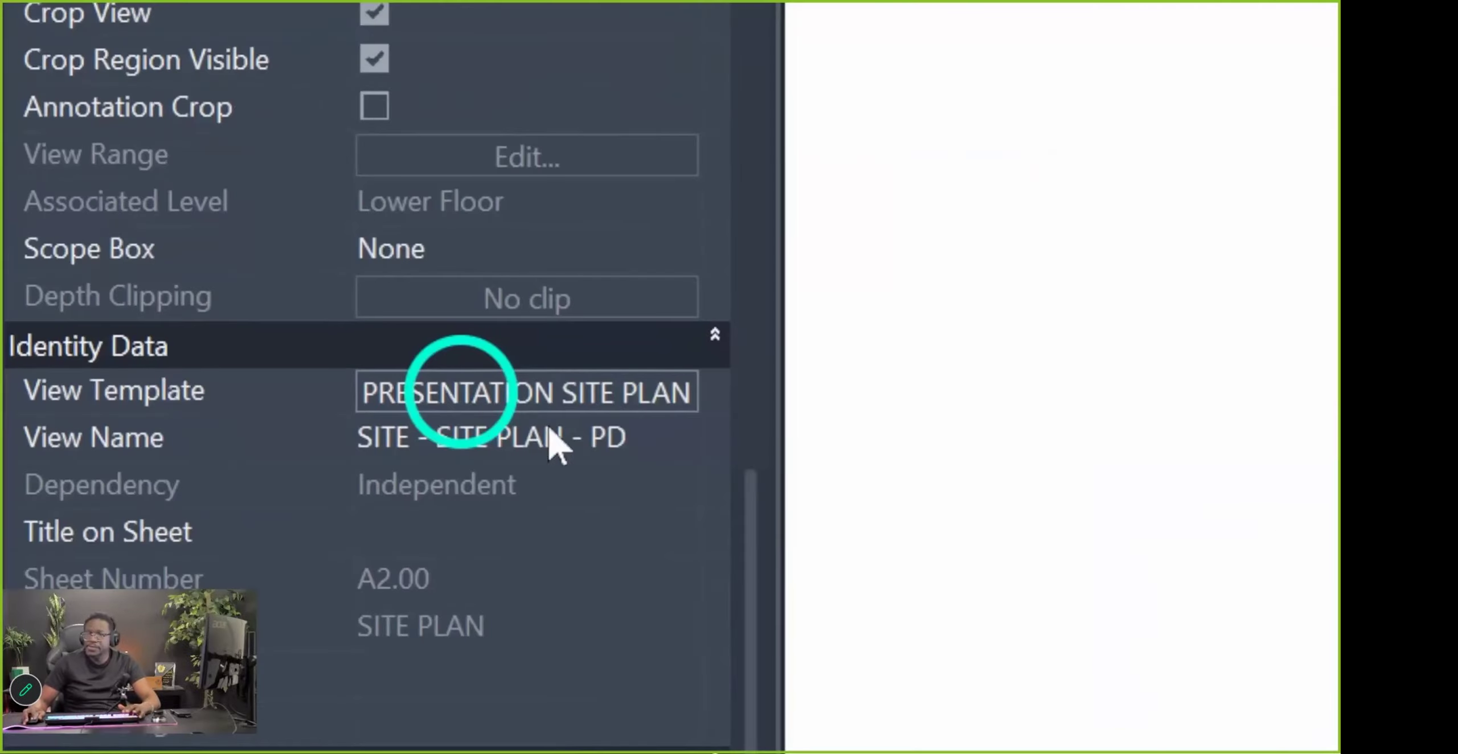
pyautogui.click(577, 397)
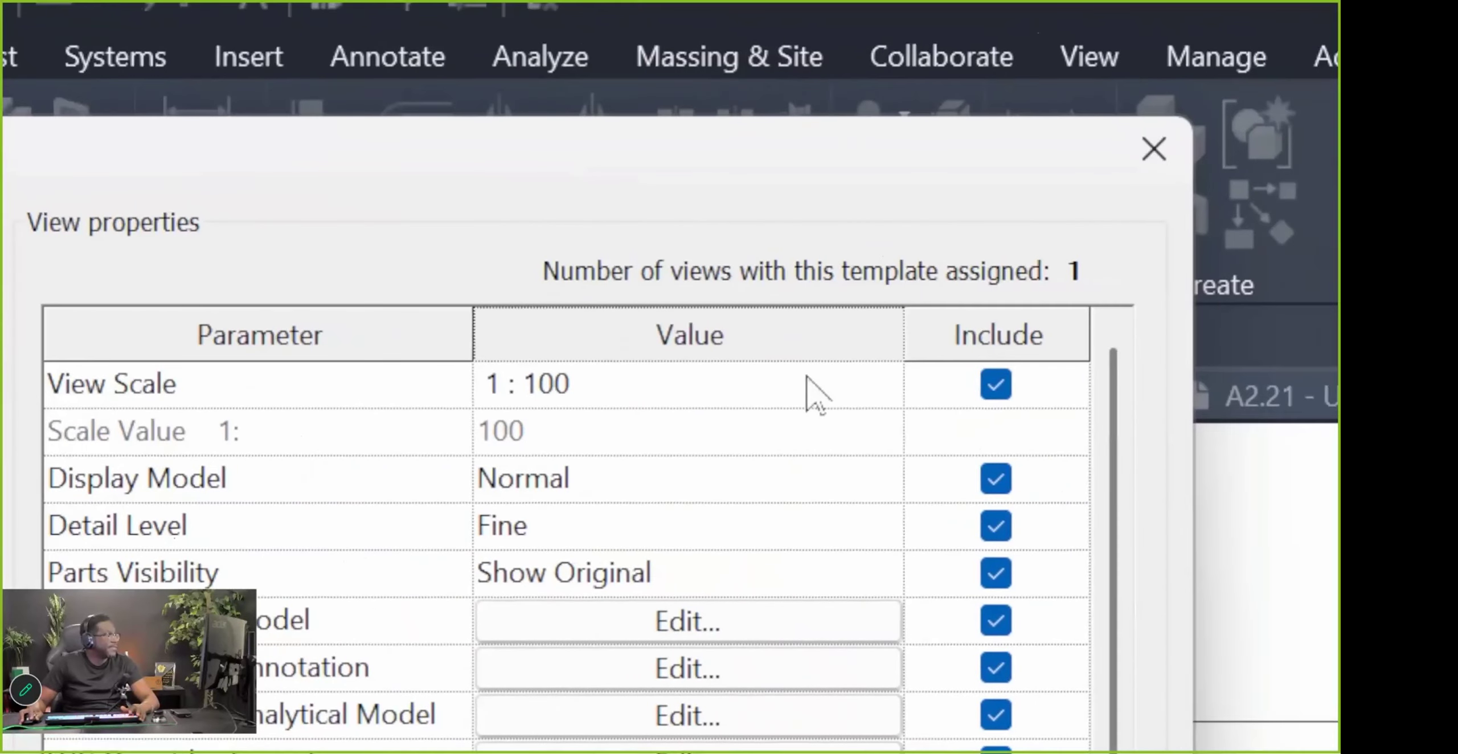
pyautogui.click(963, 376)
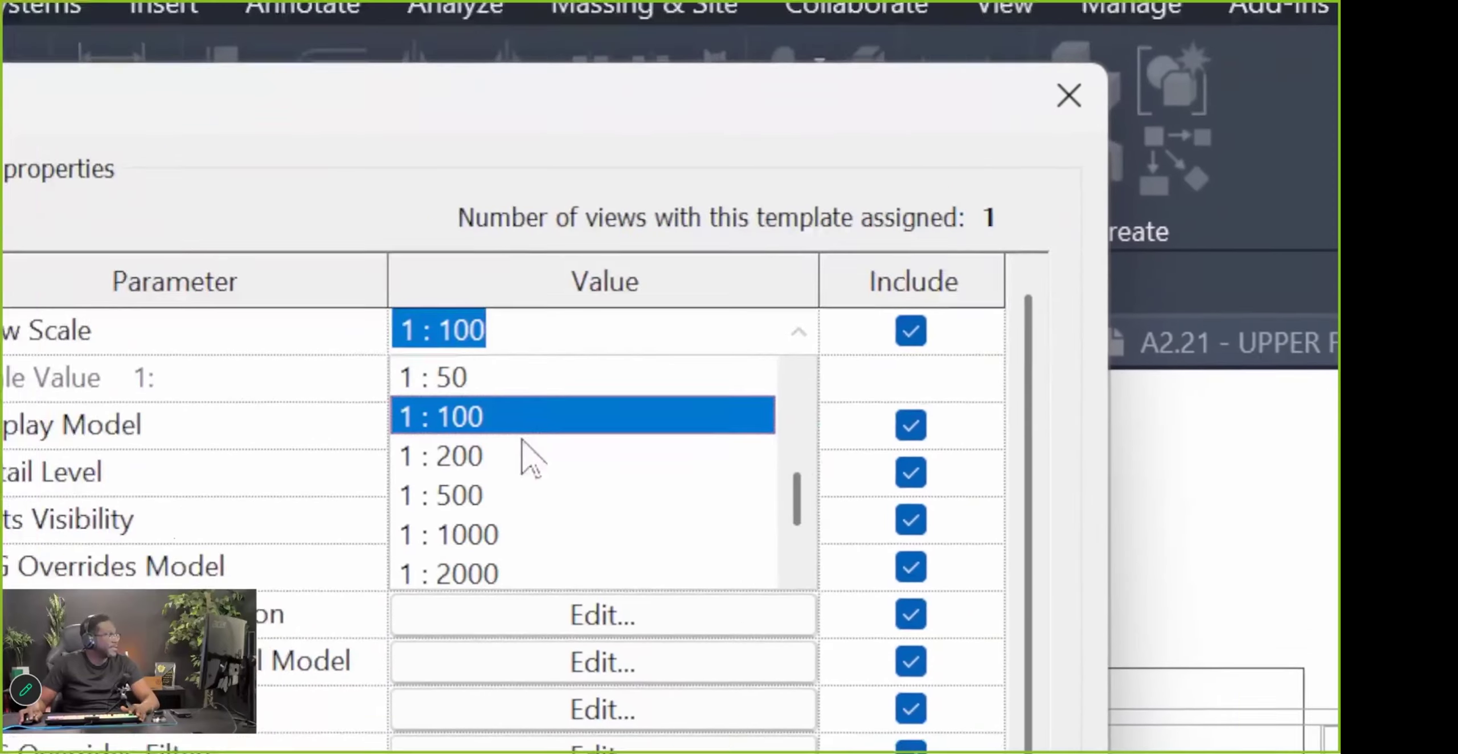
pyautogui.click(650, 472)
pyautogui.click(666, 563)
# Leave the viewport and move the rescaled site plan inside the sheet border
pyautogui.moveTo(439, 513); pyautogui.dragTo(771, 311)
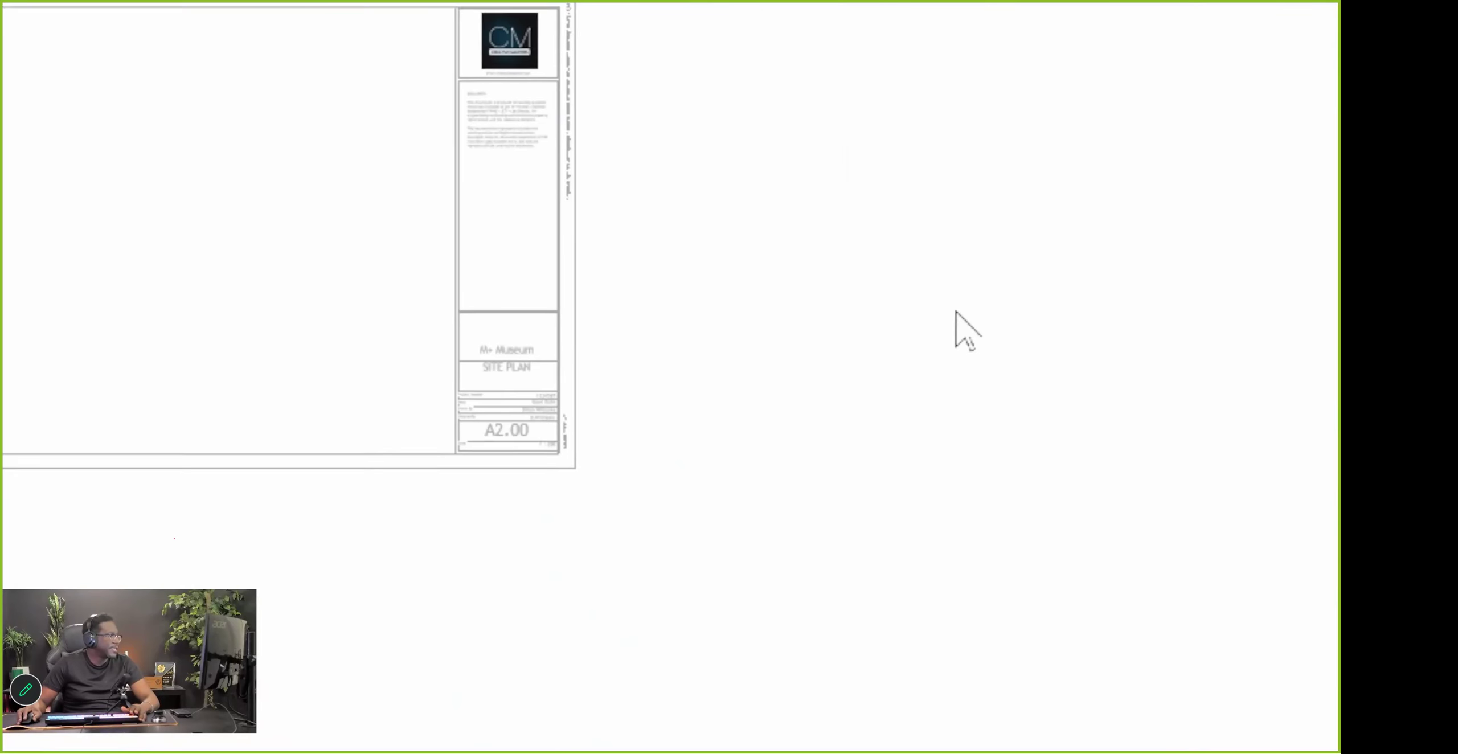
pyautogui.doubleClick(735, 370)
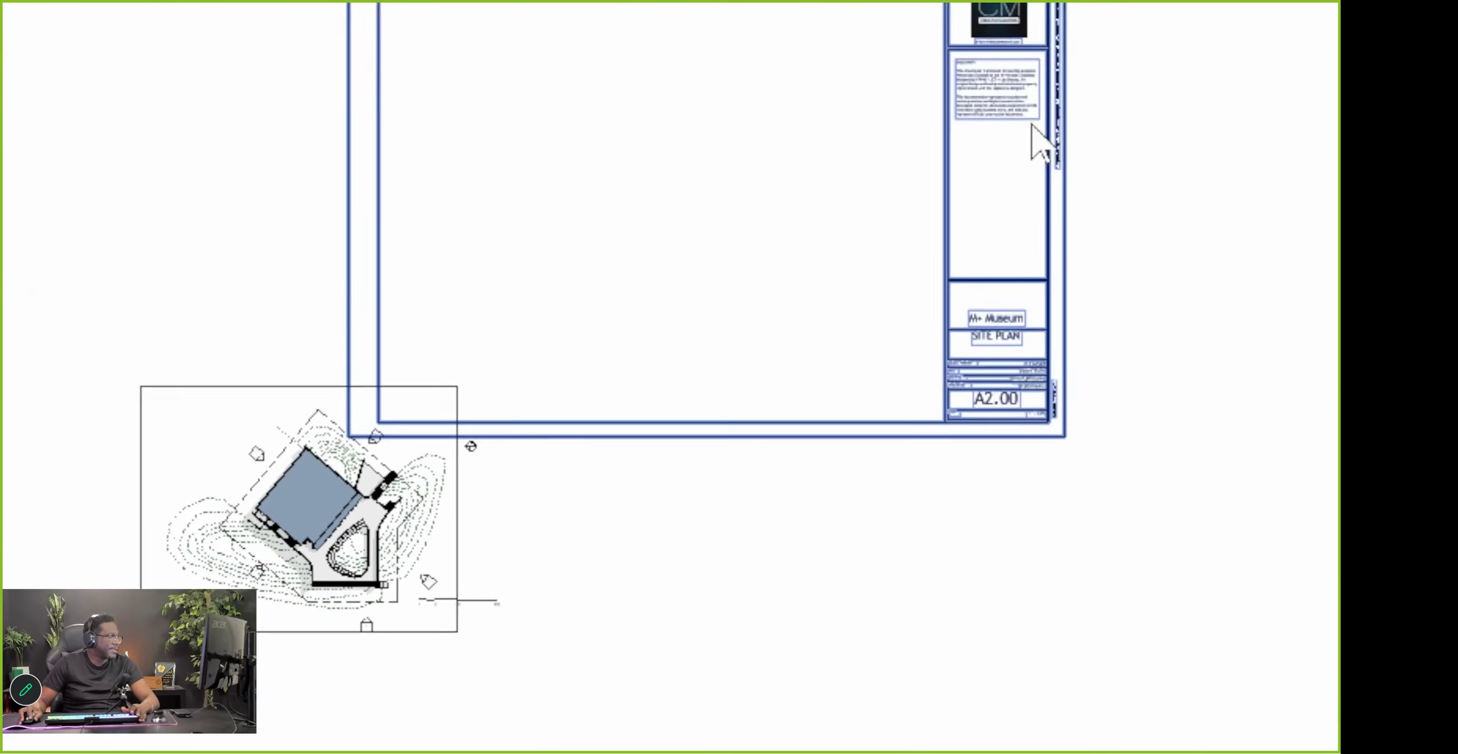
pyautogui.moveTo(279, 550); pyautogui.dragTo(652, 380)
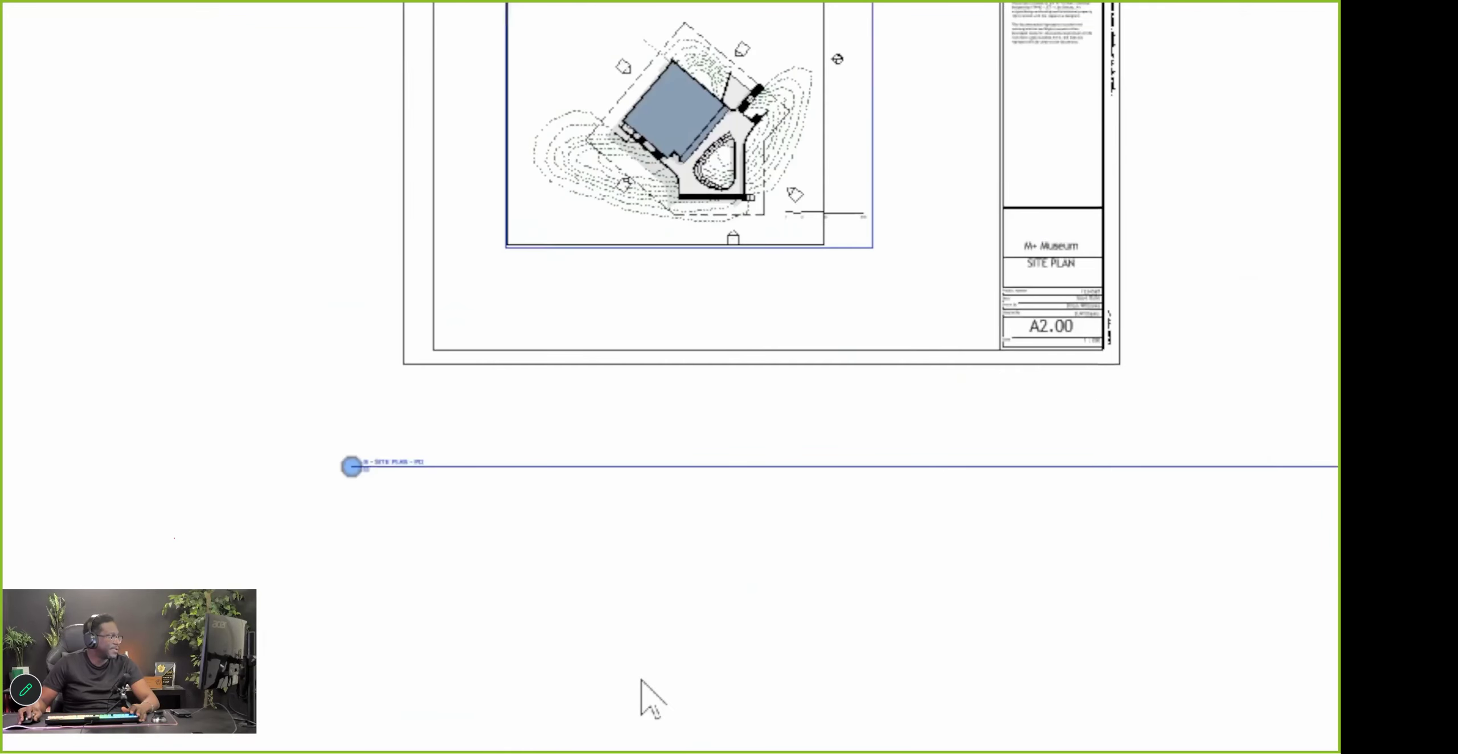
pyautogui.click(642, 683)
pyautogui.scroll(3, 655, 194)
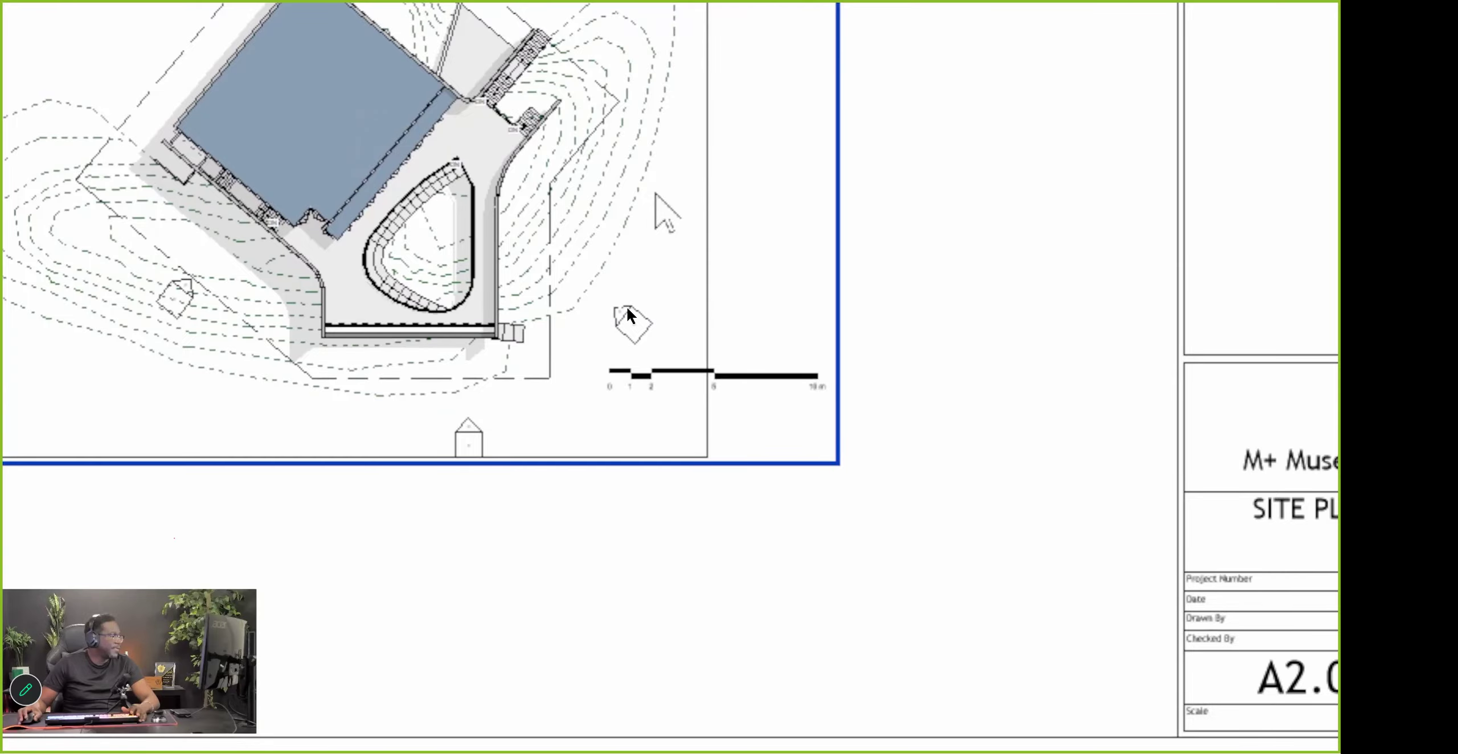
# Select the SITE - SITE PLAN - PD viewport on sheet A2.00 and activate it for editing
pyautogui.press('space')
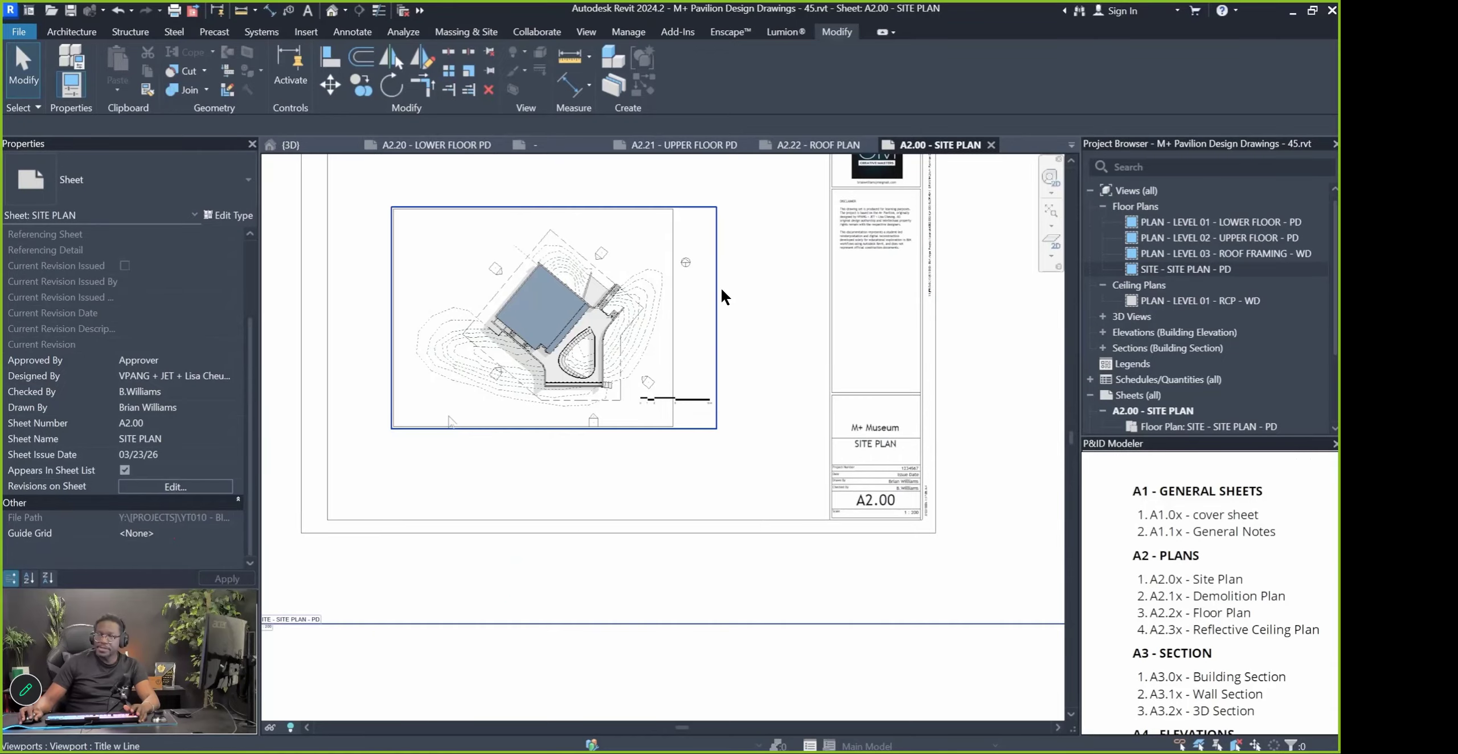
pyautogui.press('space')
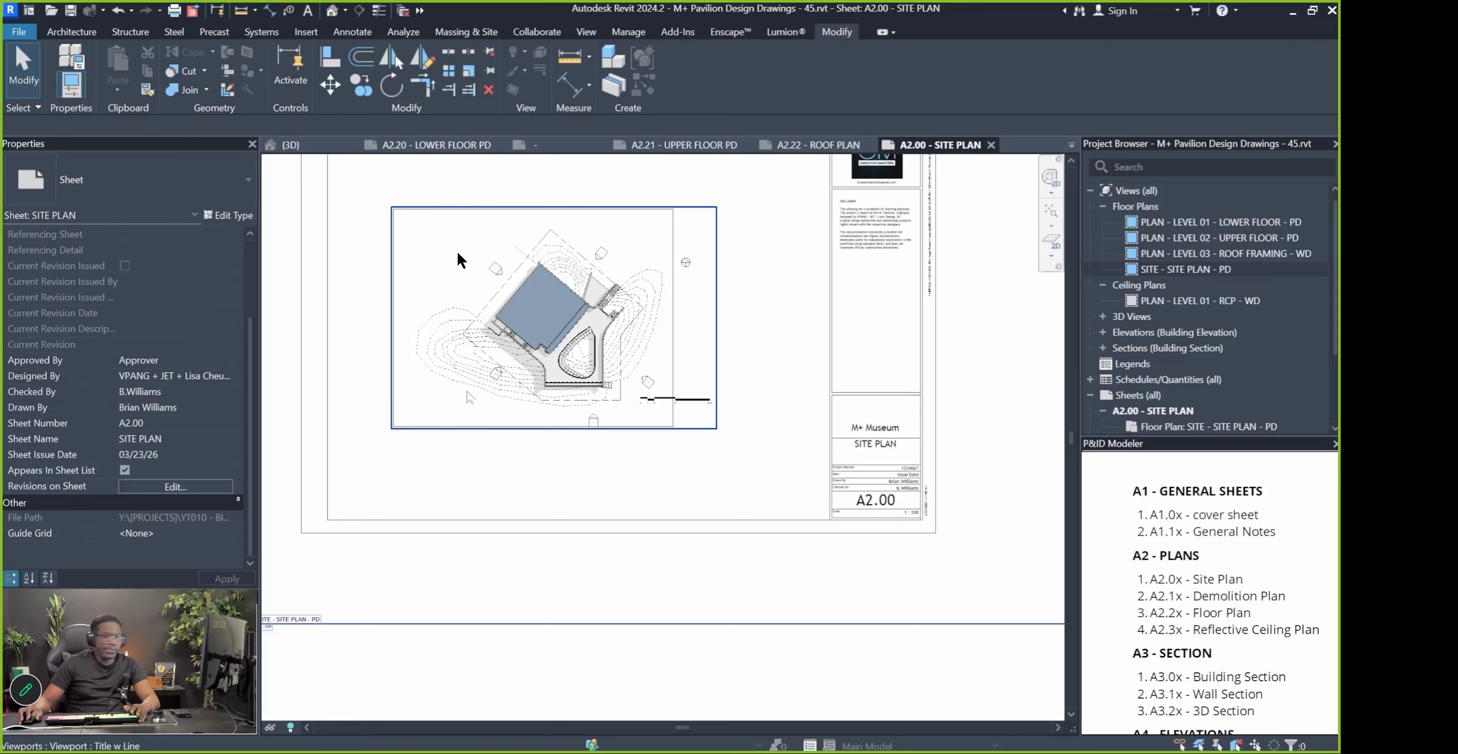
pyautogui.click(447, 374)
pyautogui.doubleClick(464, 283)
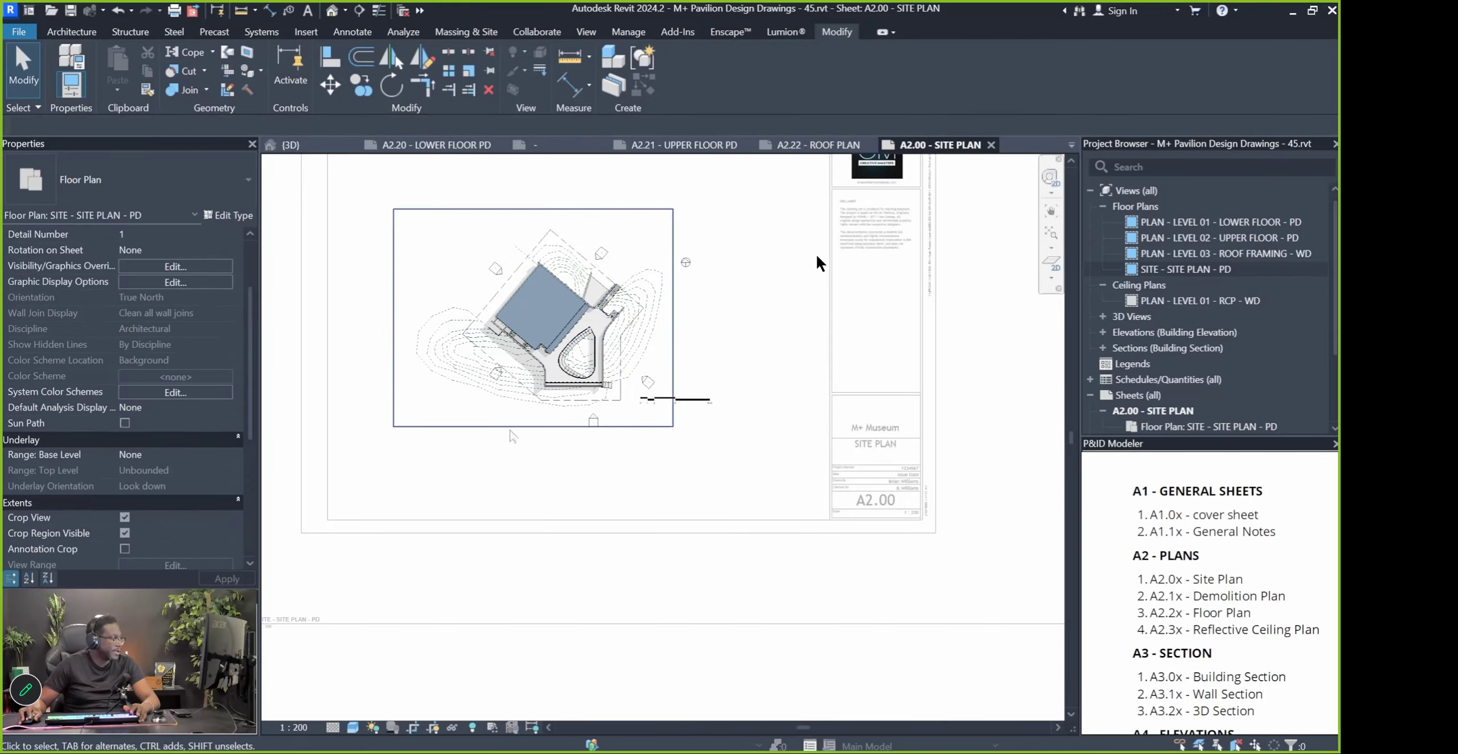
# Return to the sheet and turn off Crop Region Visible for the site plan viewport
pyautogui.doubleClick(565, 578)
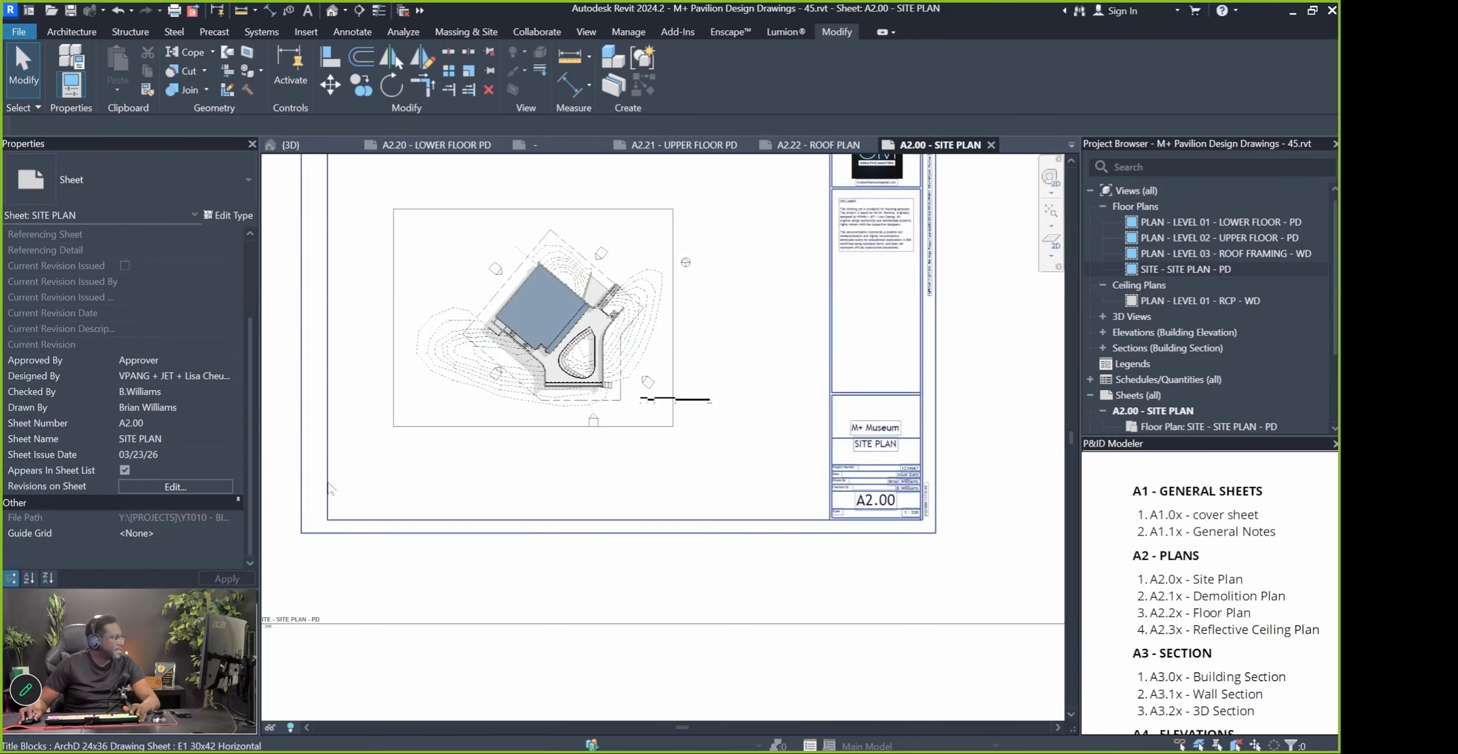
pyautogui.click(456, 410)
pyautogui.scroll(-1, 119, 404)
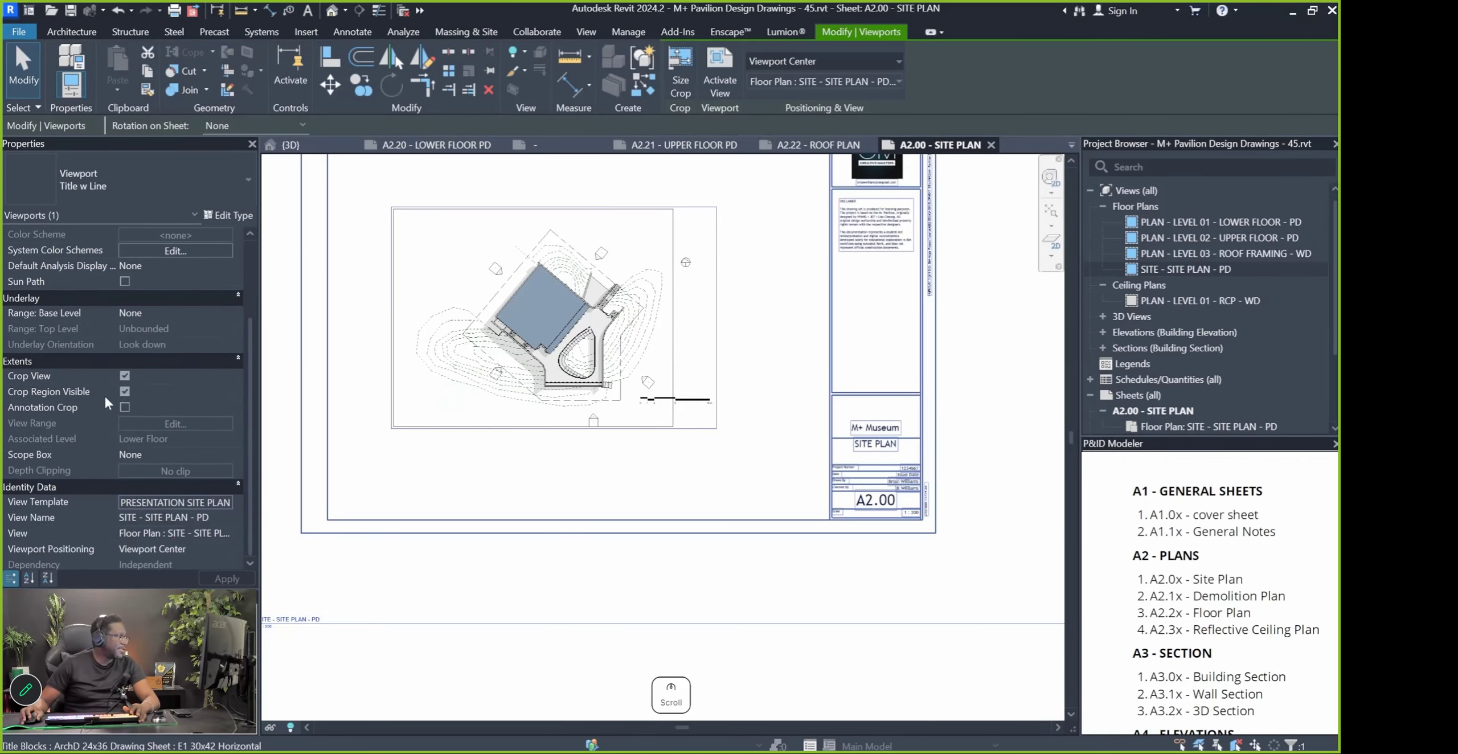
pyautogui.click(125, 392)
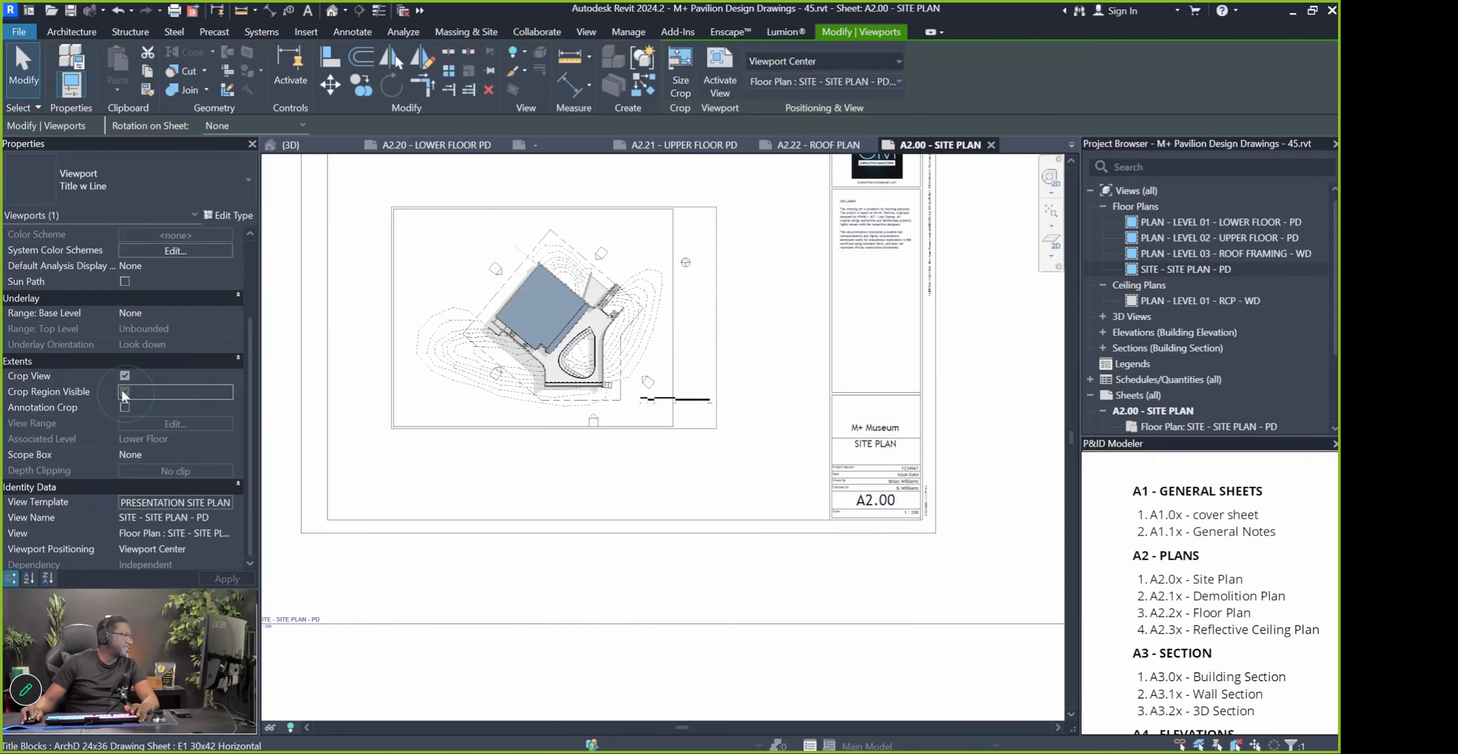
pyautogui.click(746, 580)
pyautogui.scroll(-1, 746, 580)
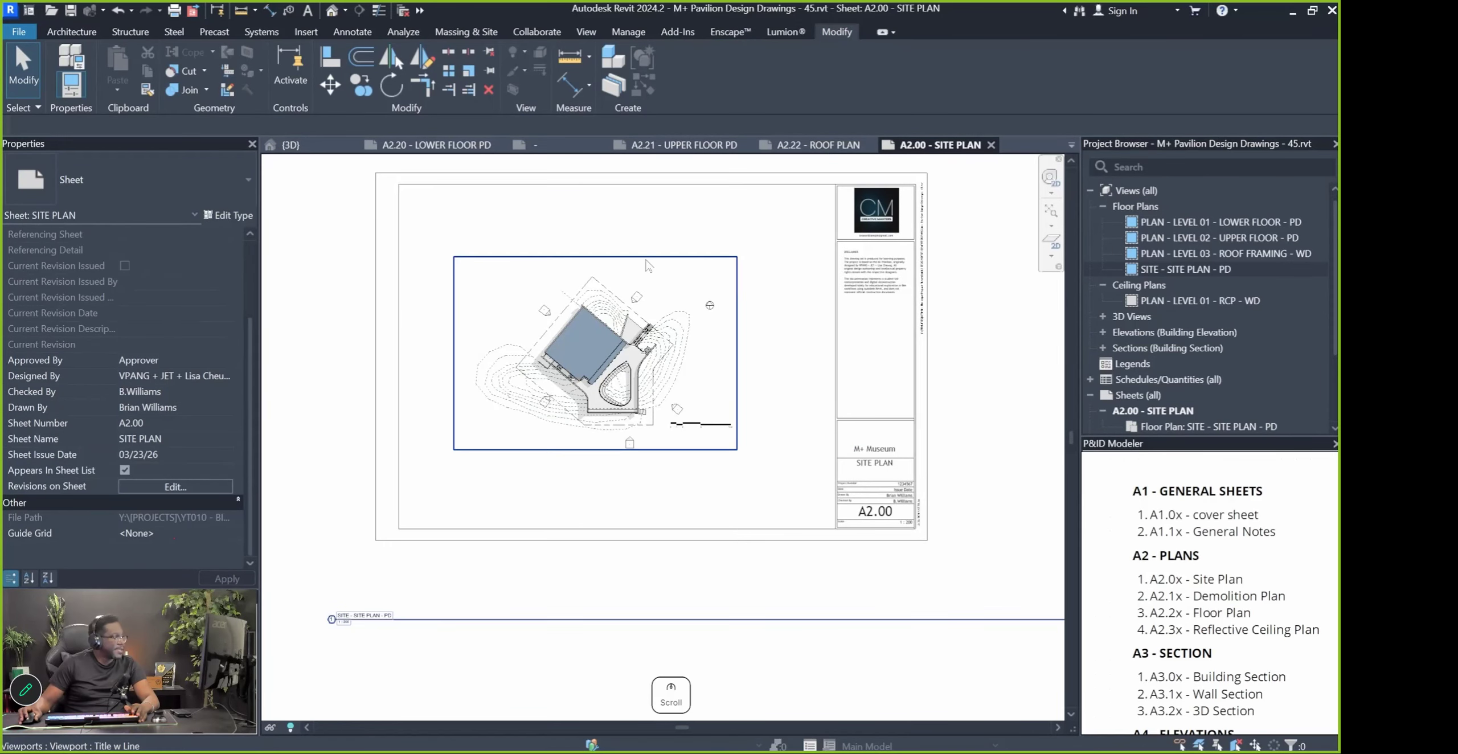
pyautogui.scroll(5, 661, 310)
pyautogui.scroll(-1, 826, 384)
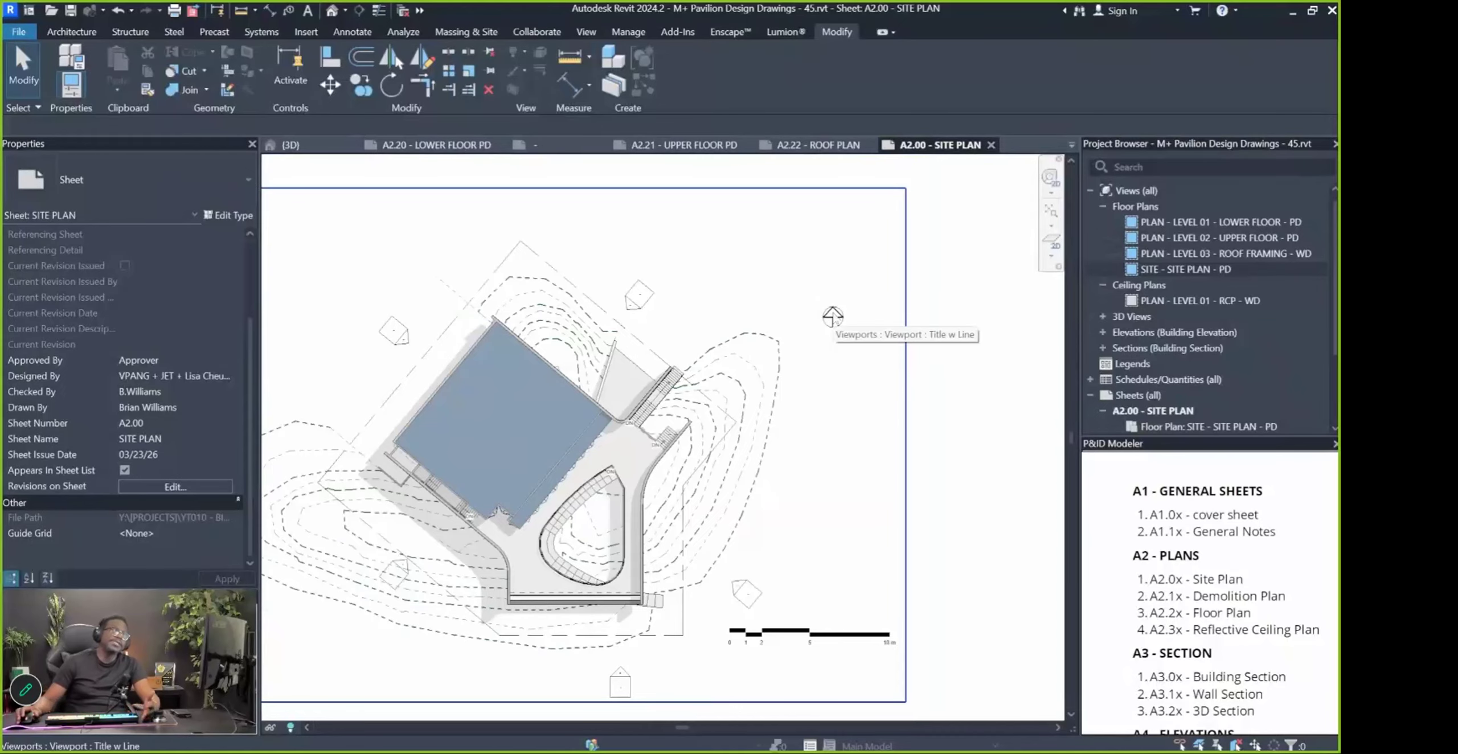
pyautogui.scroll(-3, 806, 425)
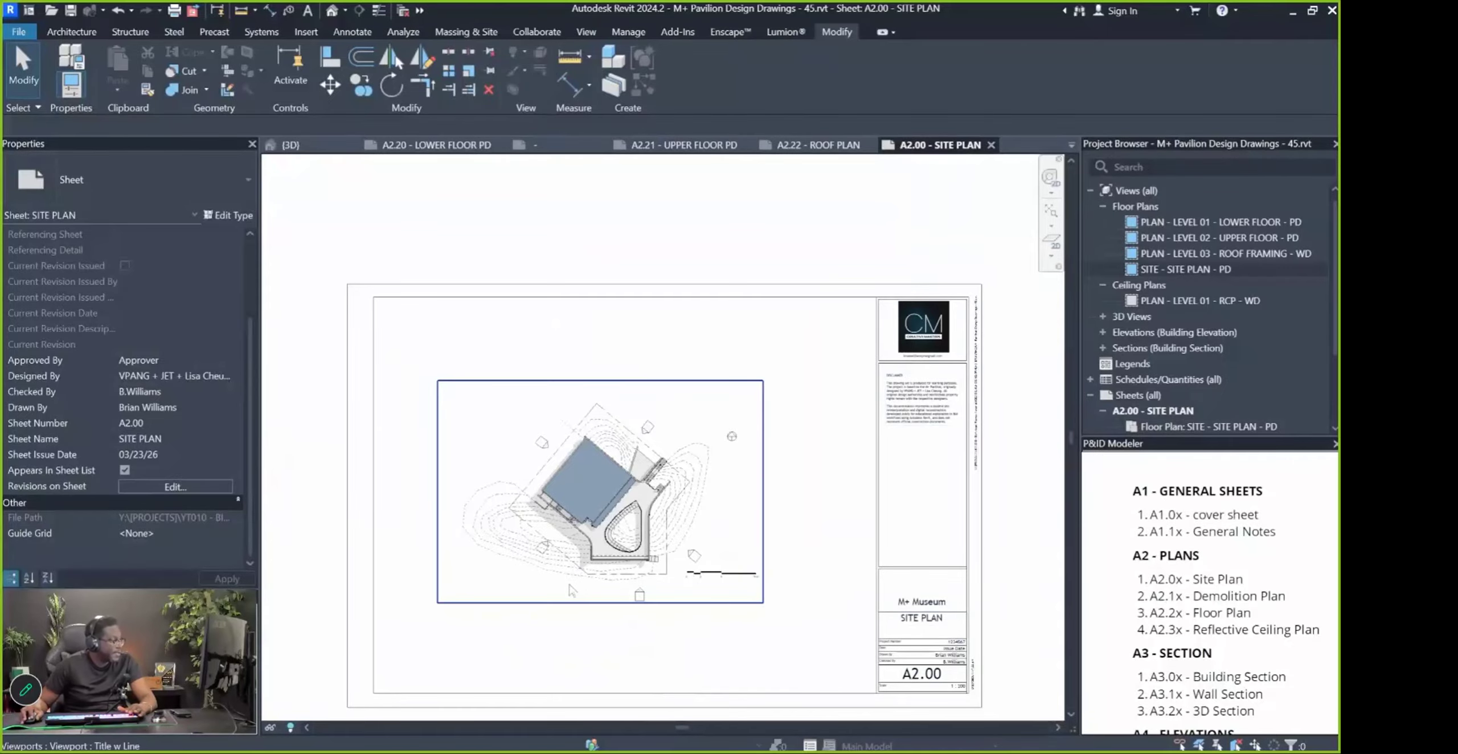
pyautogui.scroll(-3, 511, 595)
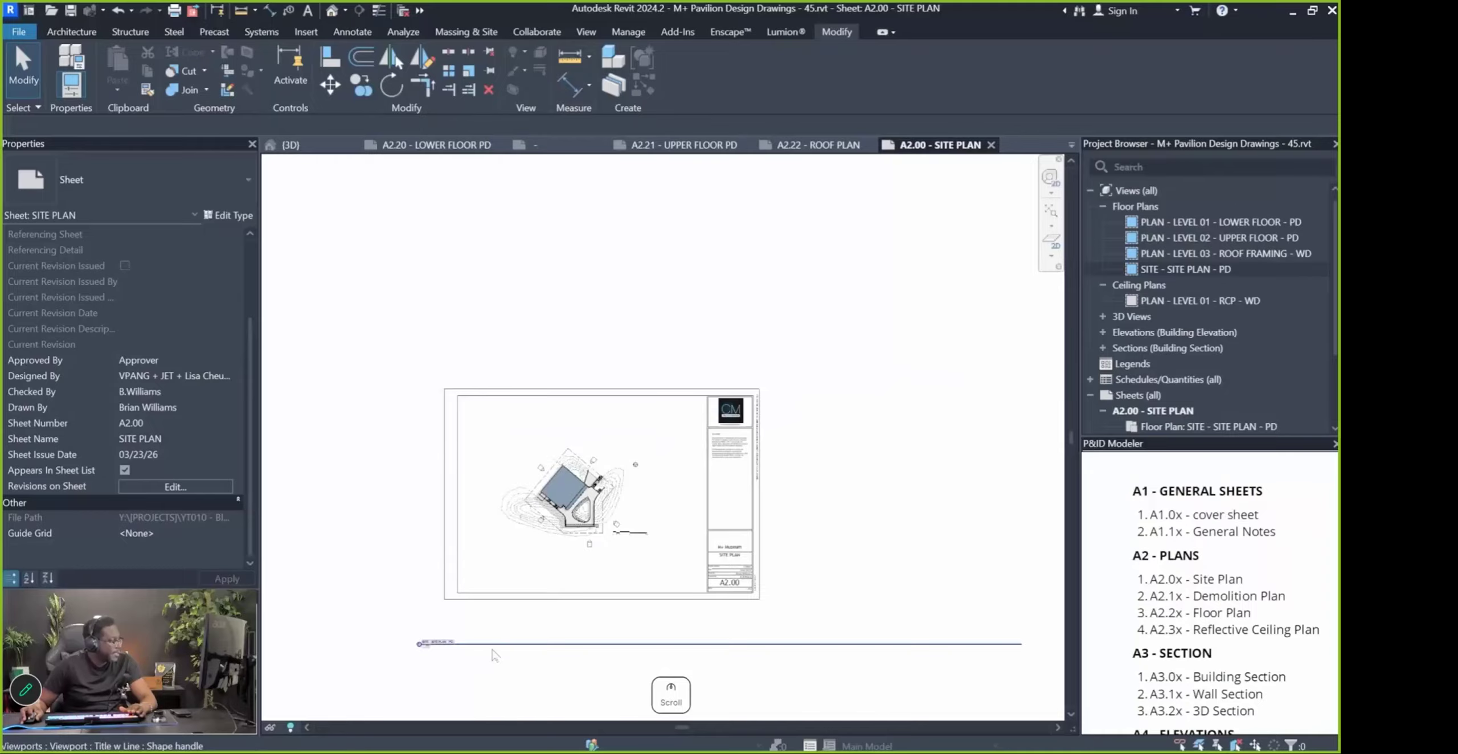
# Set the site plan viewport's Title on Sheet to SITE PLAN
pyautogui.click(561, 558)
pyautogui.scroll(-1, 416, 564)
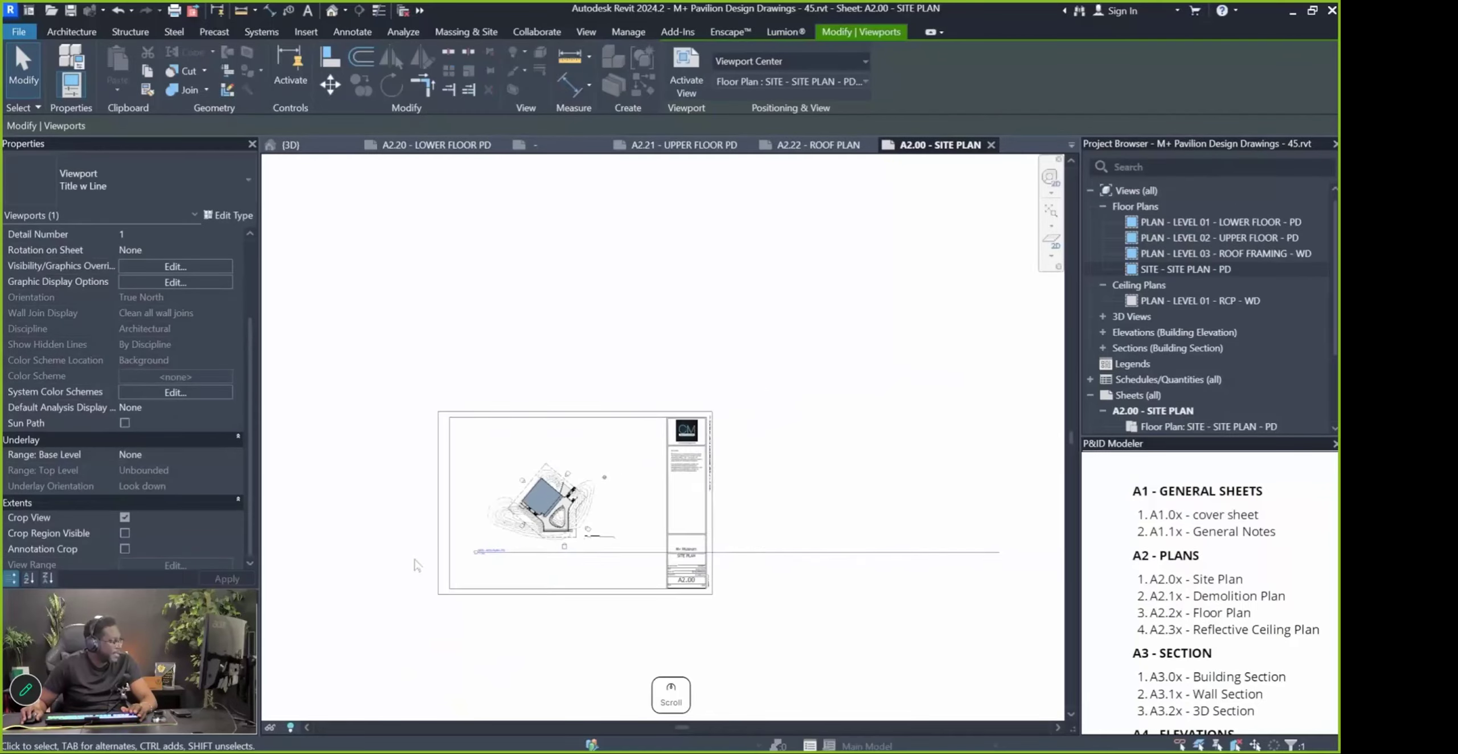
pyautogui.click(619, 576)
pyautogui.scroll(5, 589, 526)
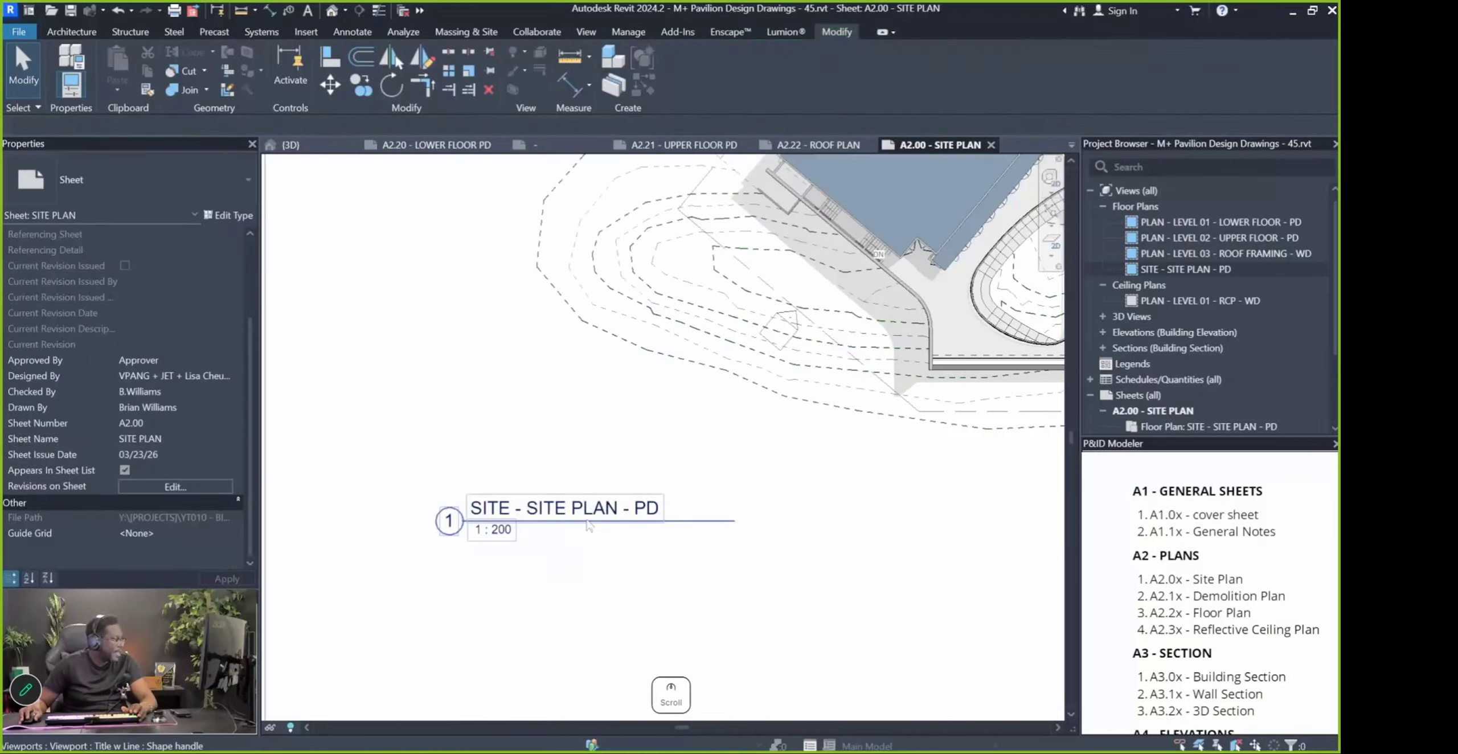
pyautogui.click(588, 525)
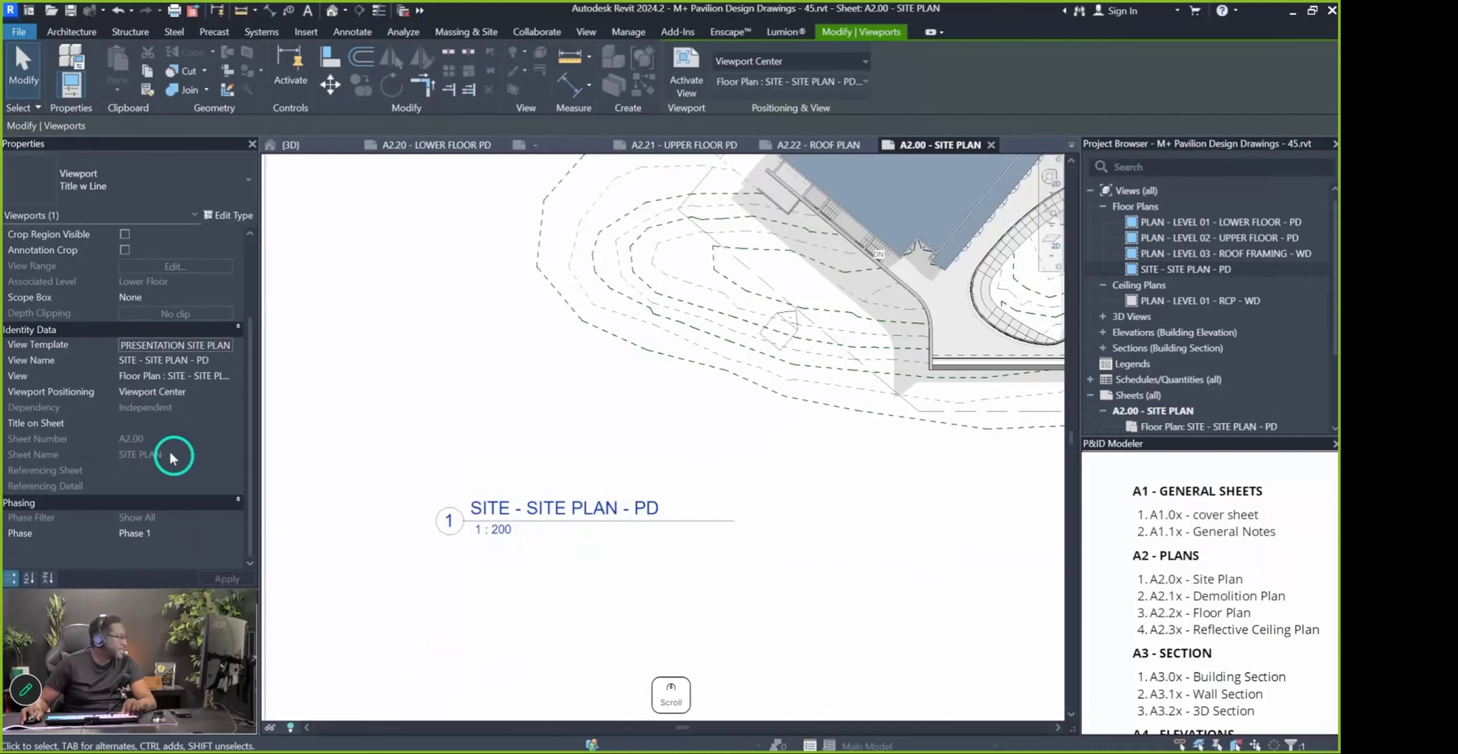
pyautogui.click(170, 422)
pyautogui.write('SITE PLAN')
pyautogui.press('Escape')
pyautogui.scroll(-5, 497, 525)
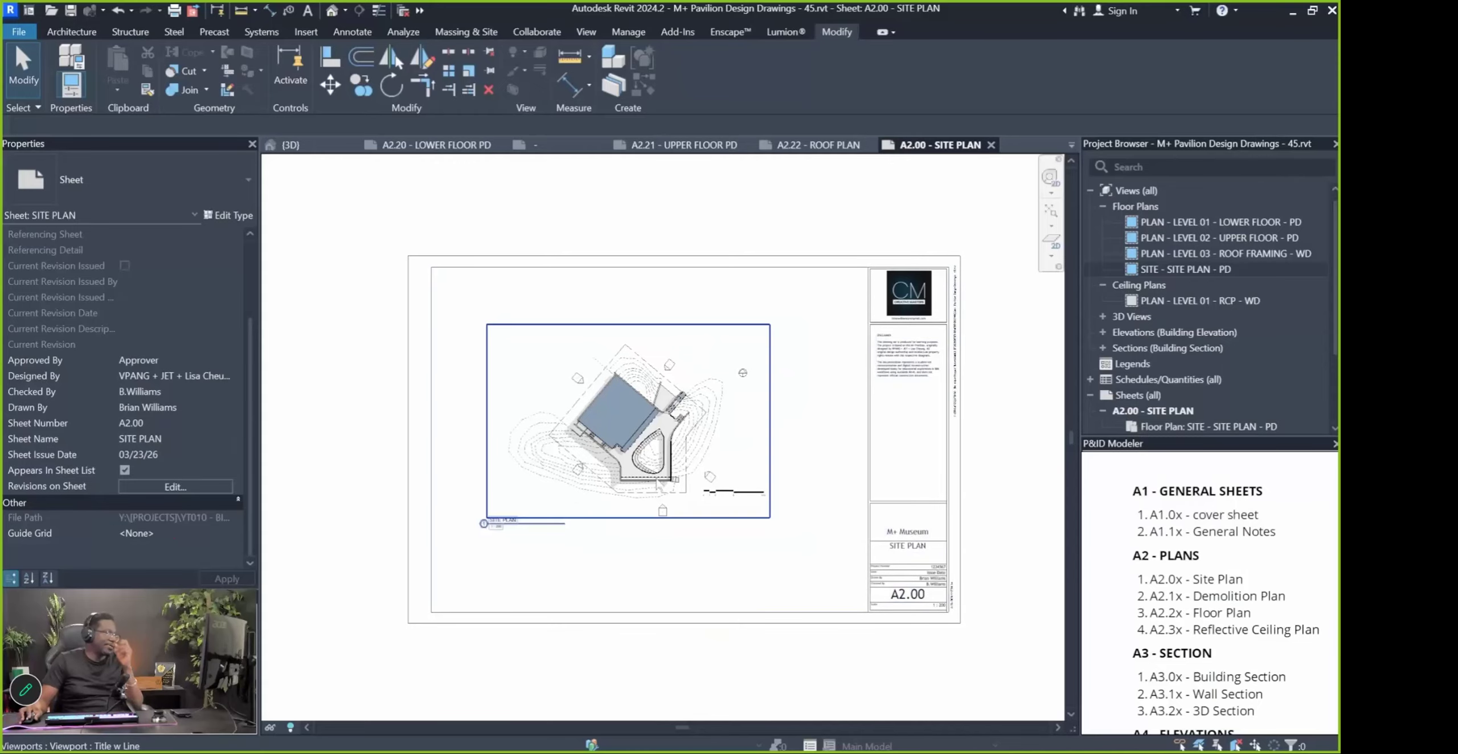
pyautogui.click(684, 550)
pyautogui.press('Pause')
pyautogui.scroll(-3, 1148, 346)
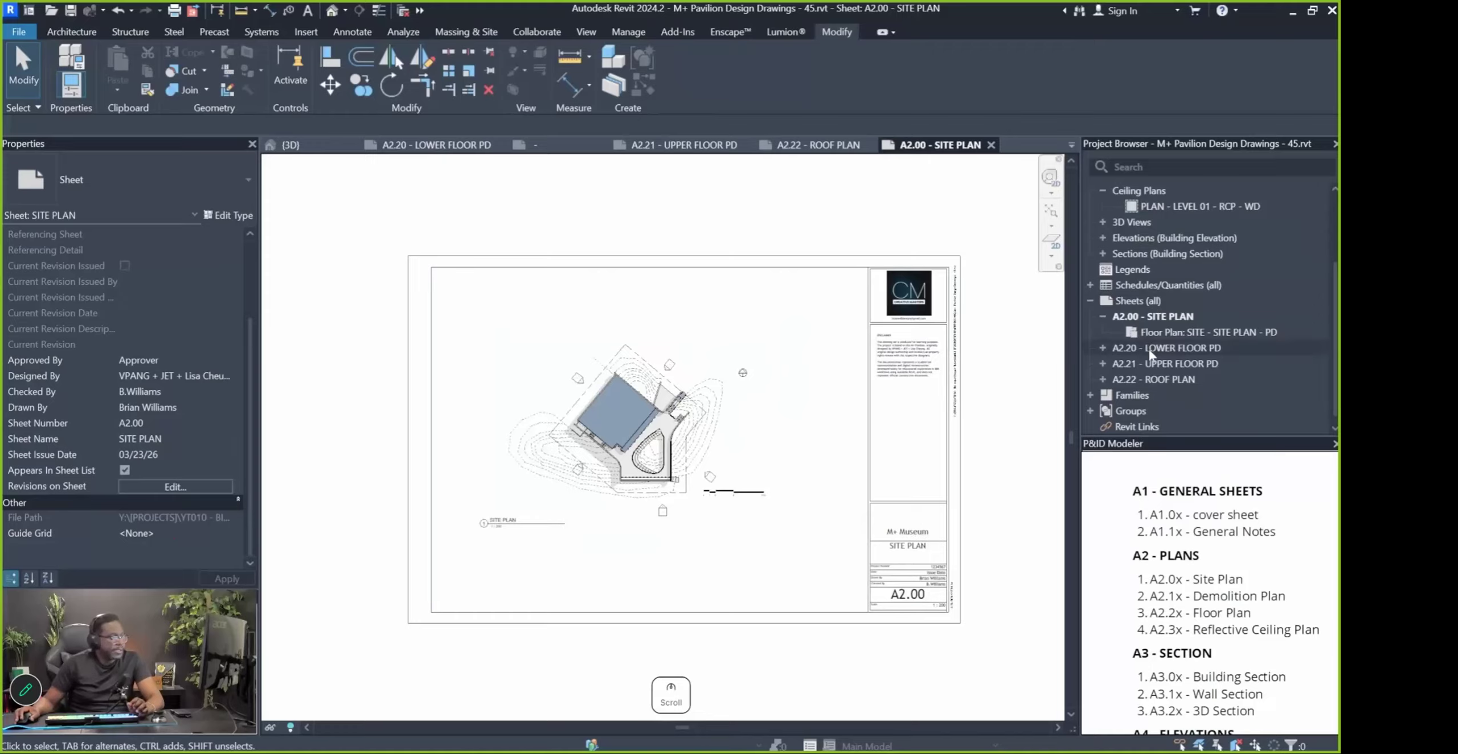
pyautogui.click(1102, 317)
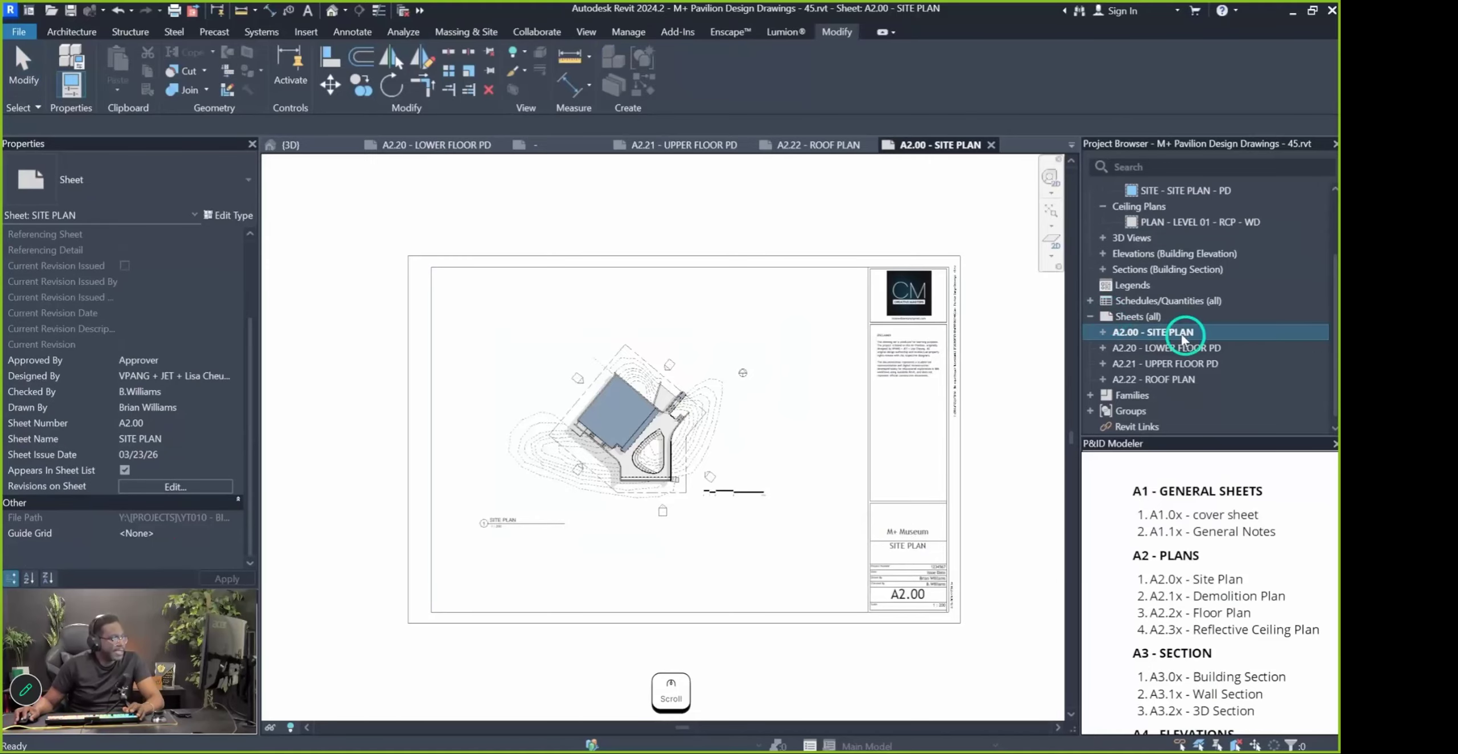
pyautogui.press('Escape')
pyautogui.doubleClick(1176, 346)
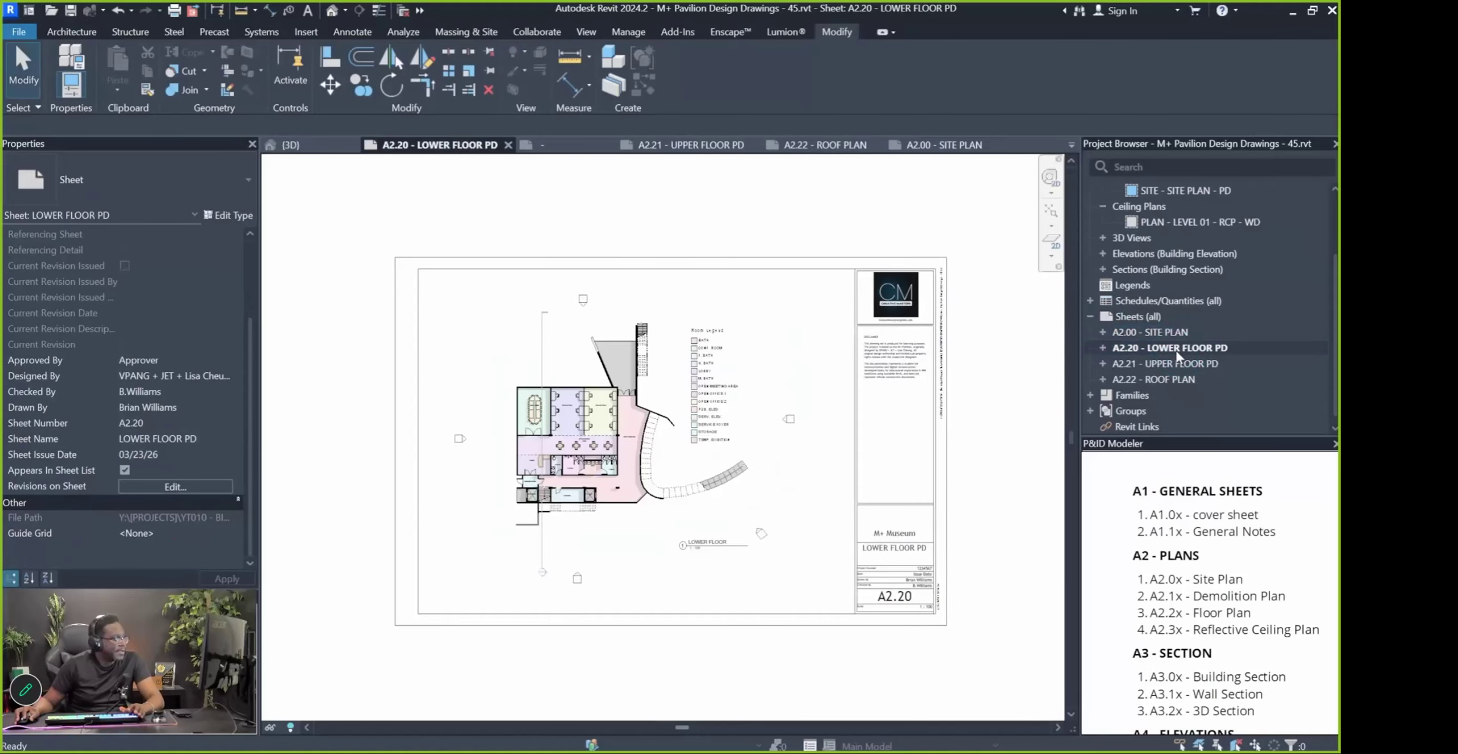
pyautogui.click(1157, 364)
pyautogui.doubleClick(1156, 365)
pyautogui.doubleClick(1159, 377)
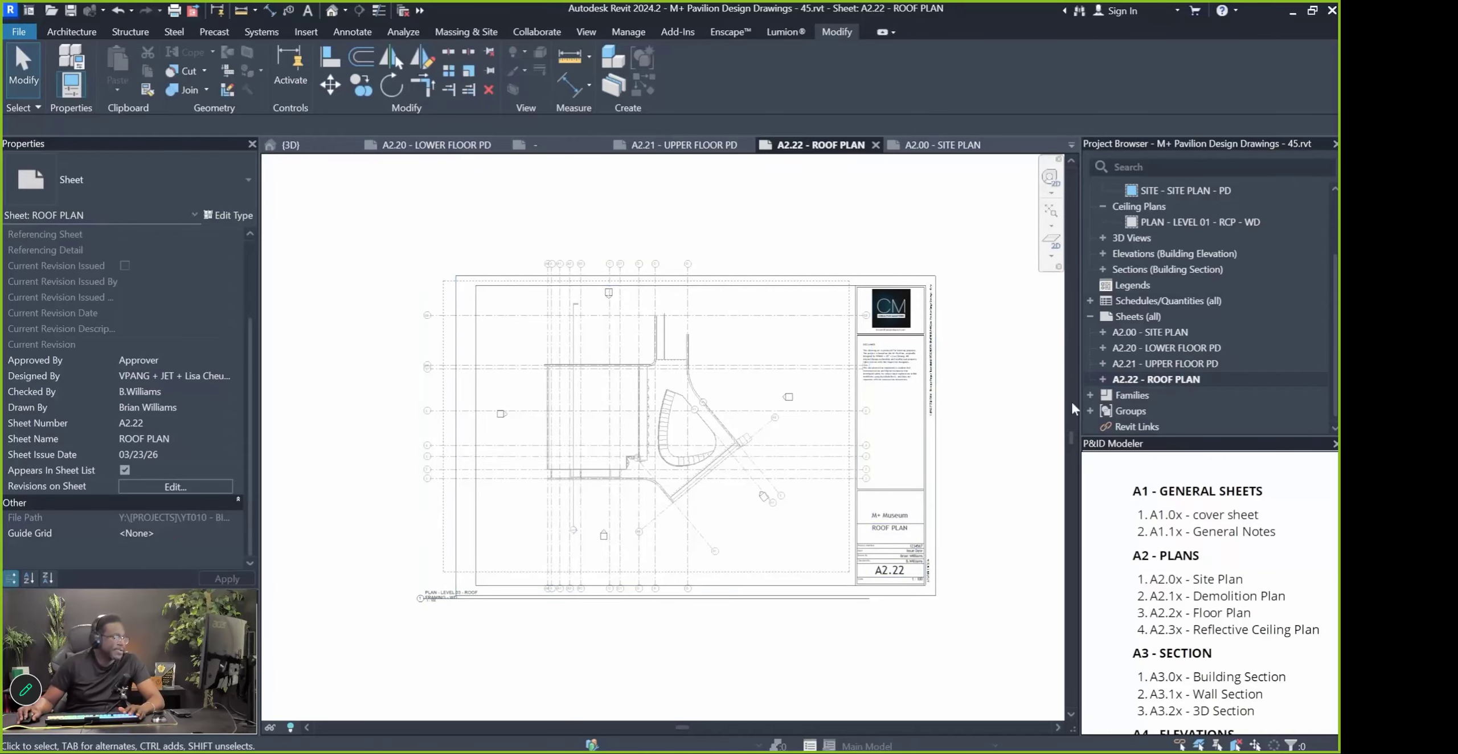
pyautogui.doubleClick(1134, 331)
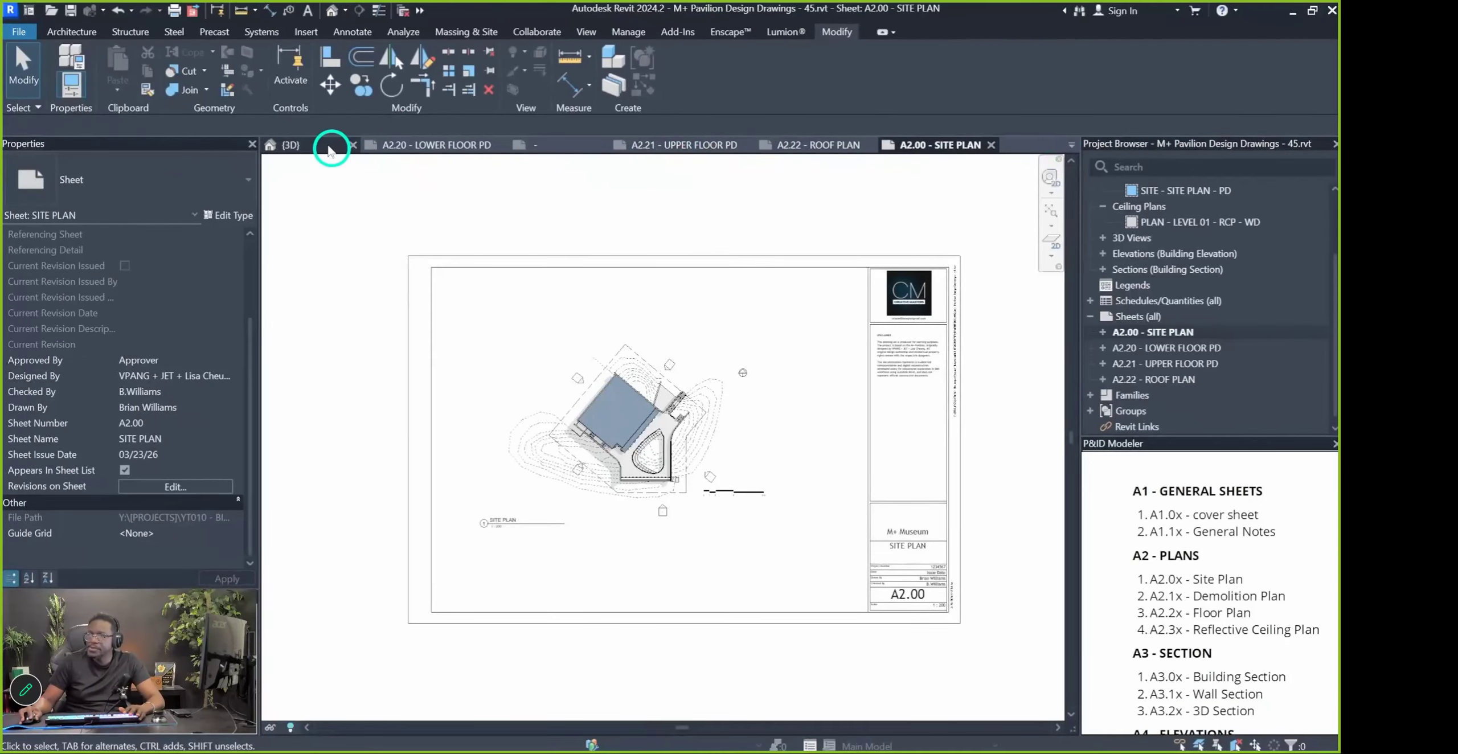
# Close the title block family, saving it and replacing the existing family file
pyautogui.click(1071, 144)
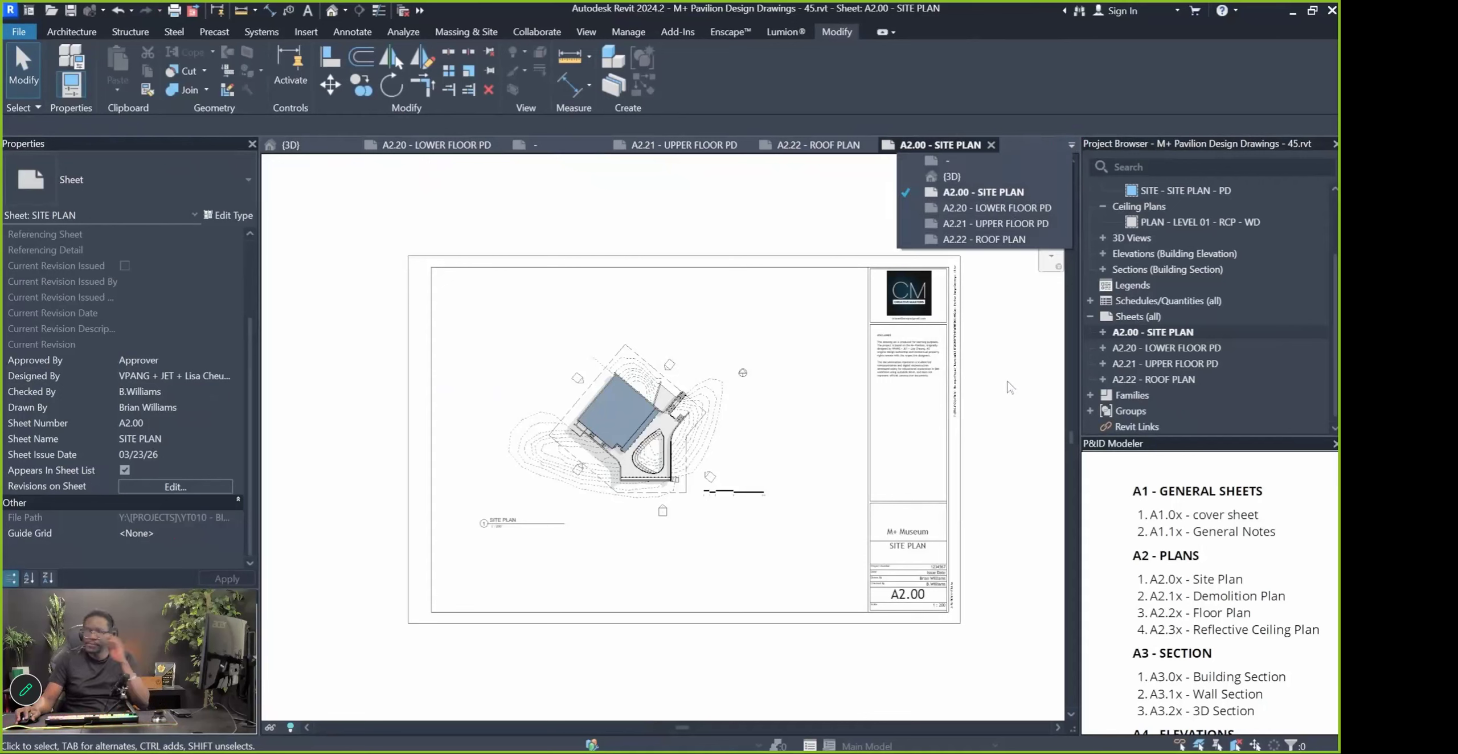
pyautogui.click(1017, 151)
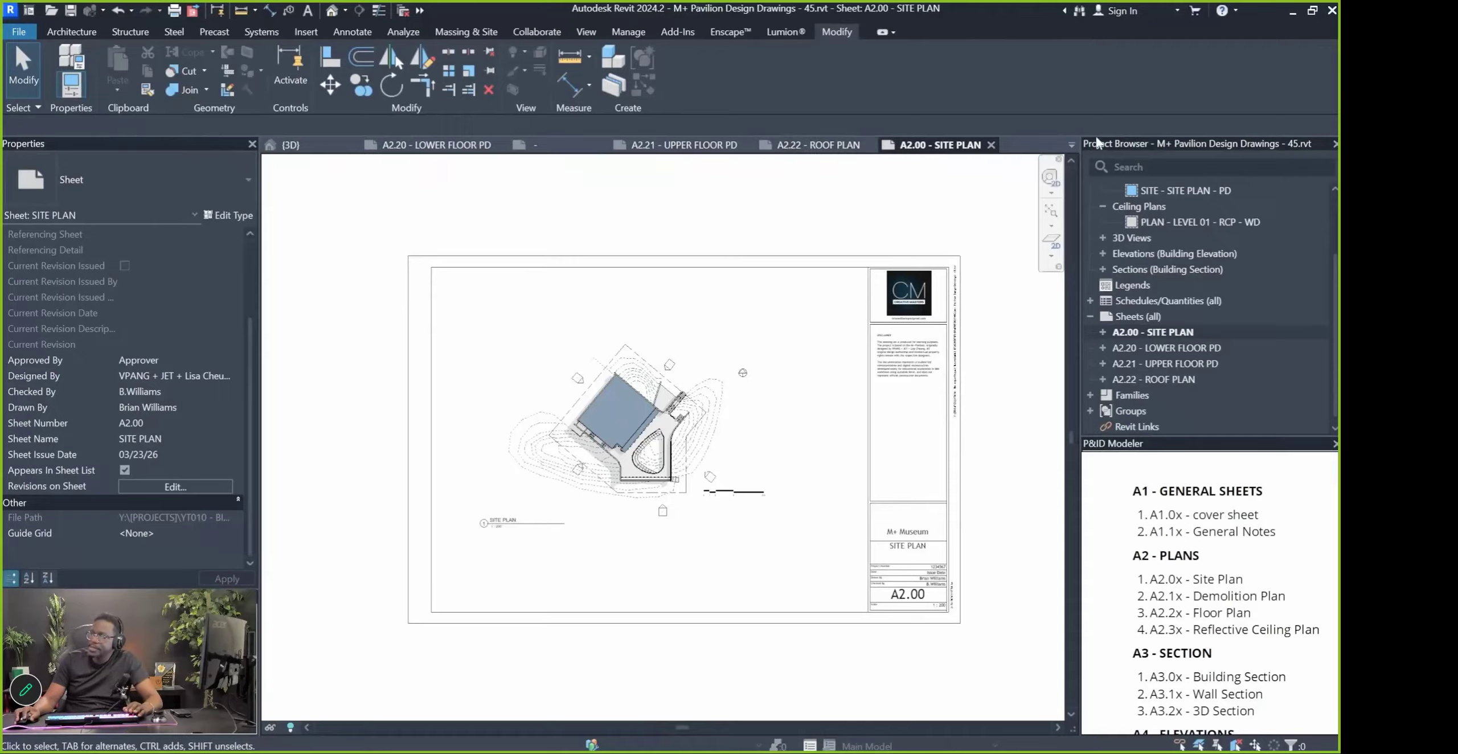
pyautogui.click(1071, 145)
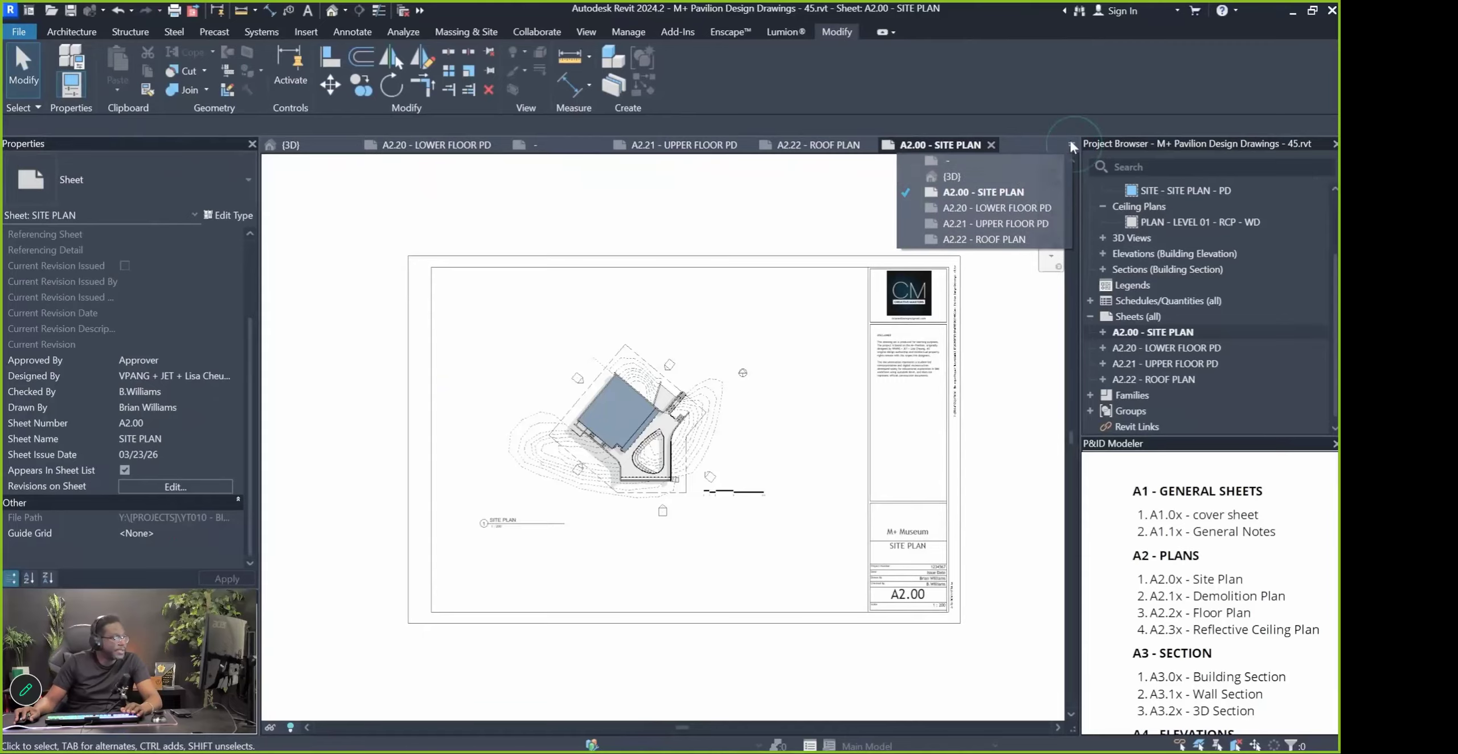
pyautogui.click(1018, 120)
pyautogui.click(572, 148)
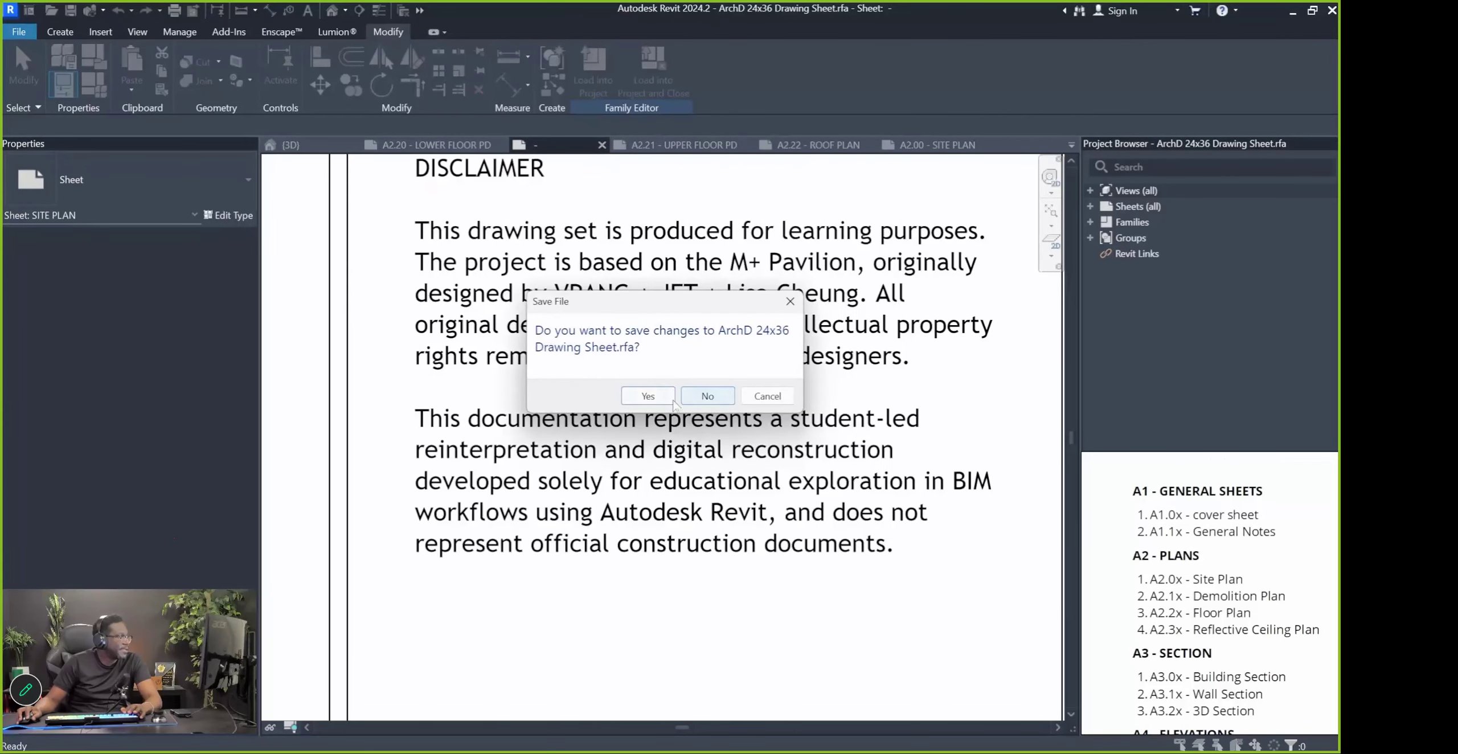
pyautogui.click(648, 396)
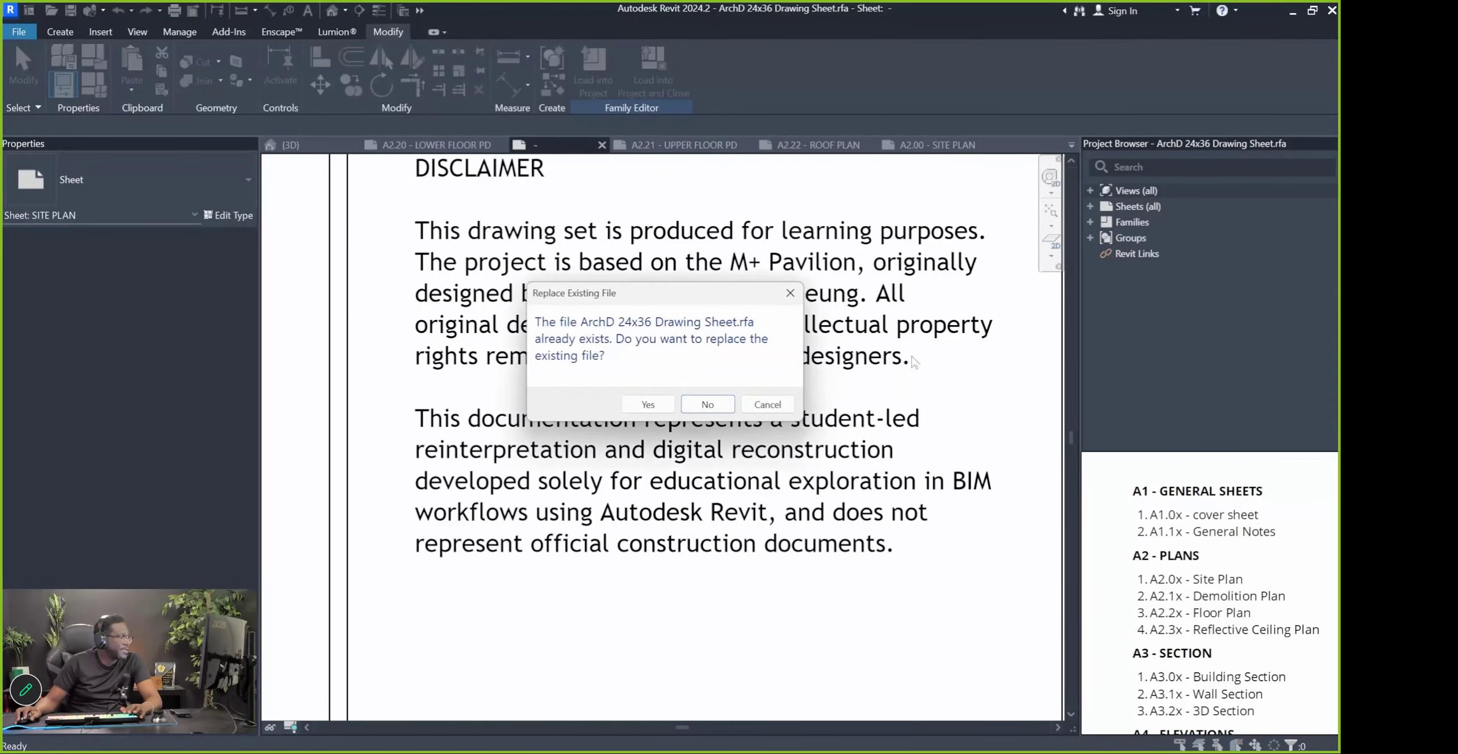
pyautogui.click(637, 405)
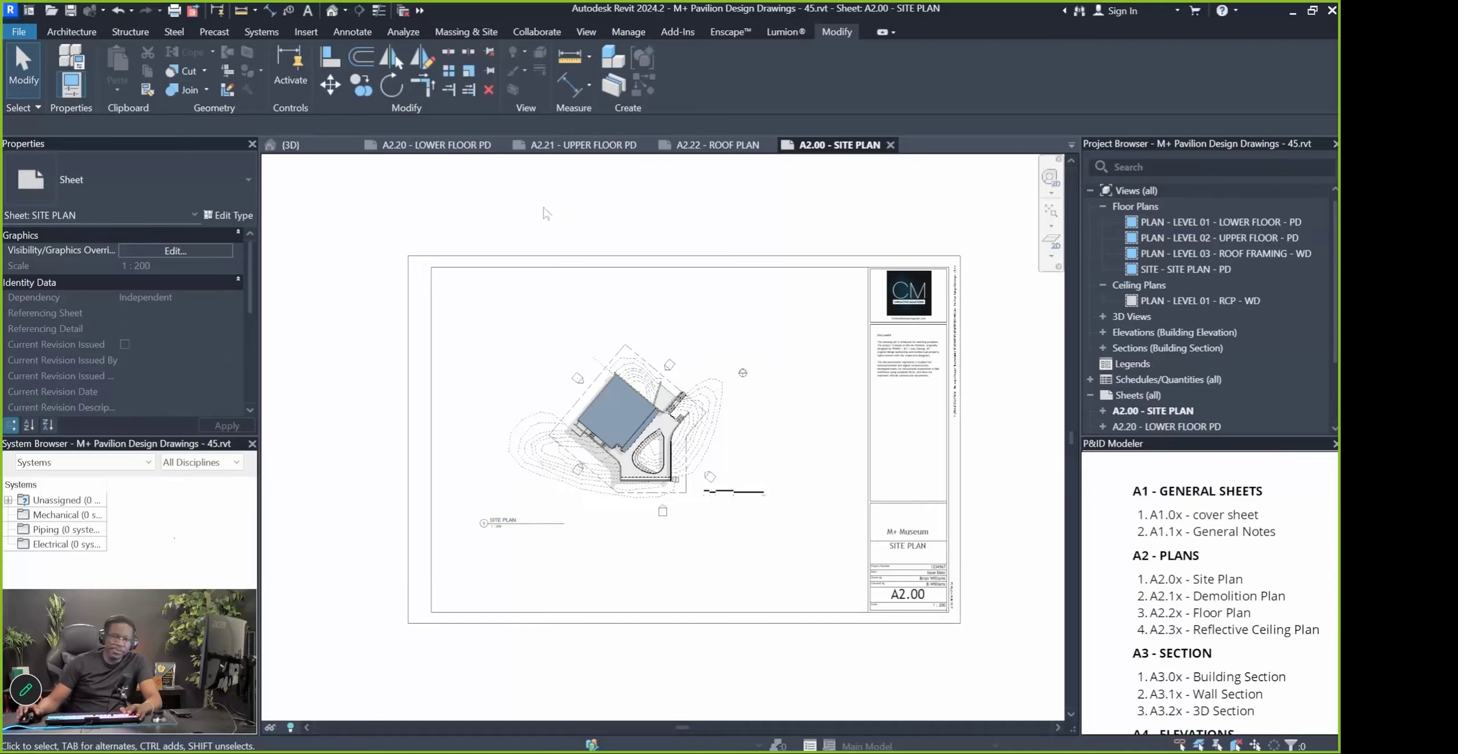
# Collapse Views (all), select sheet A2.00, and bring up the Sheets (all) context menu
pyautogui.press('Pause')
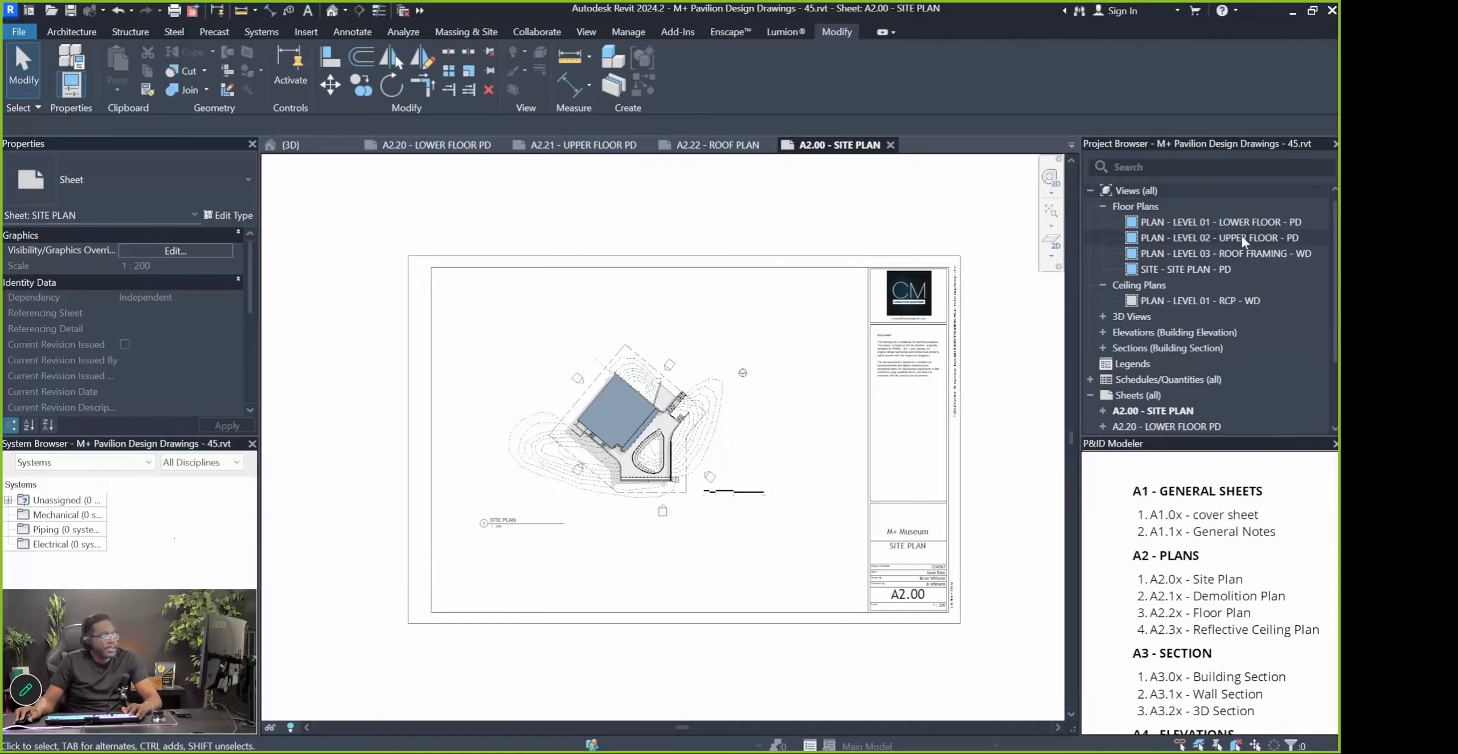
pyautogui.doubleClick(1110, 192)
pyautogui.click(1139, 252)
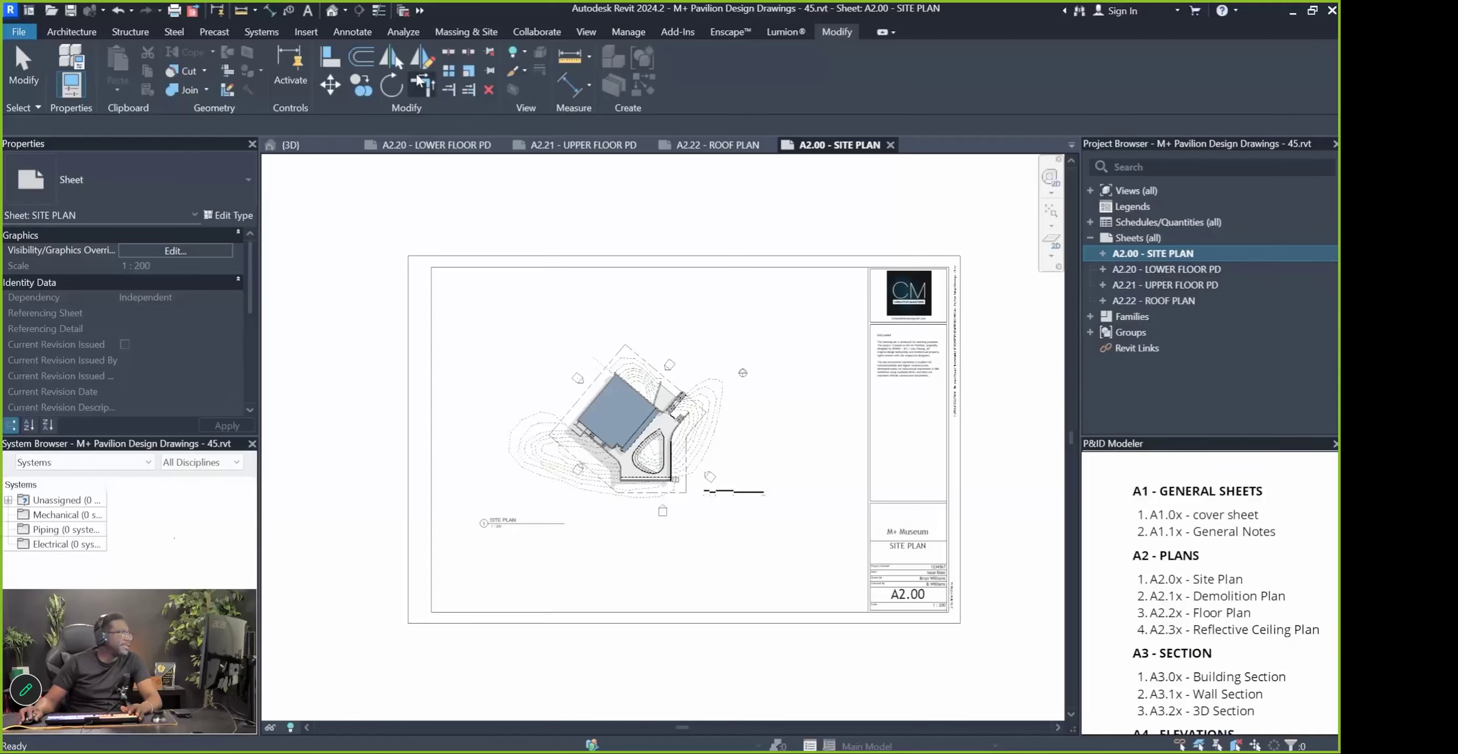
pyautogui.rightClick(1139, 237)
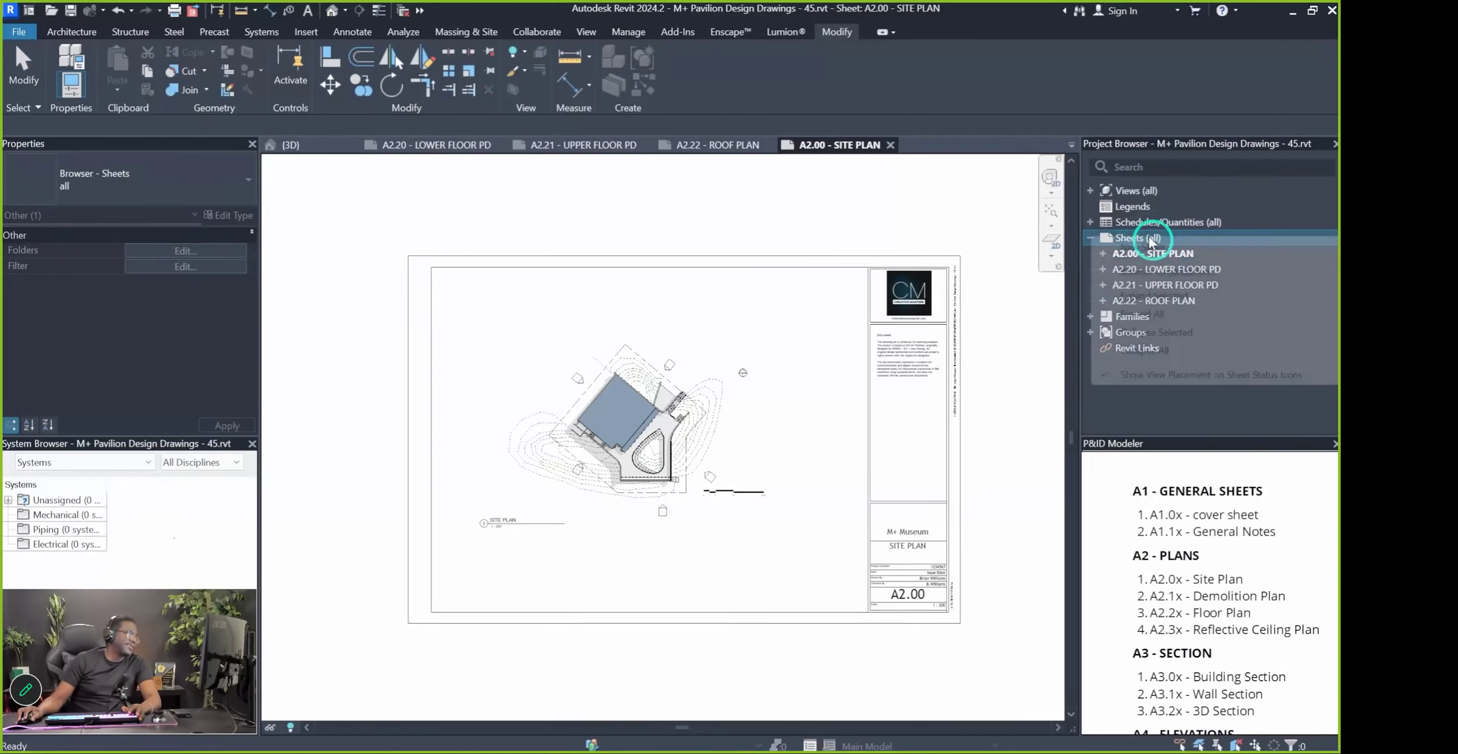
# Create a new sheet using the ArchD 24x36 Drawing Title Sheet title block
pyautogui.click(1137, 248)
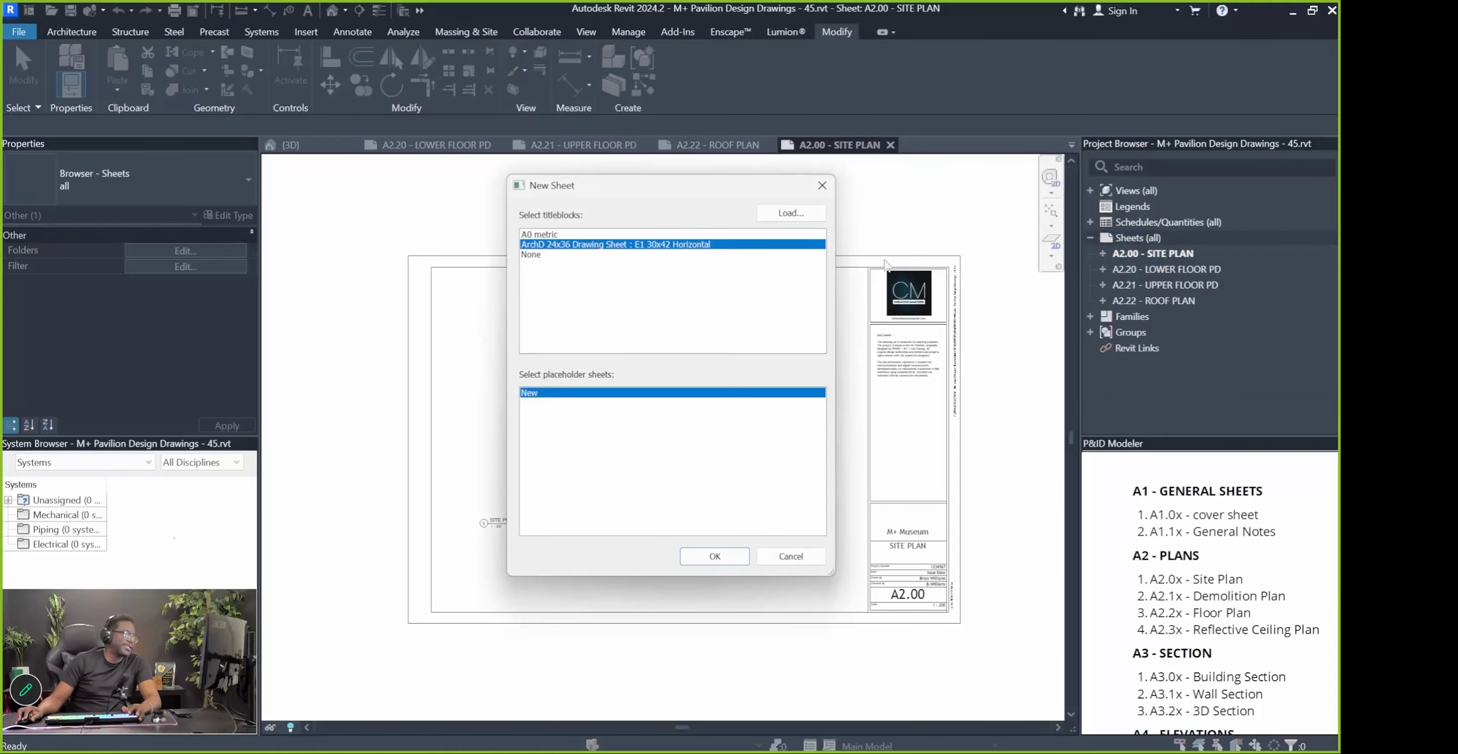
pyautogui.click(790, 213)
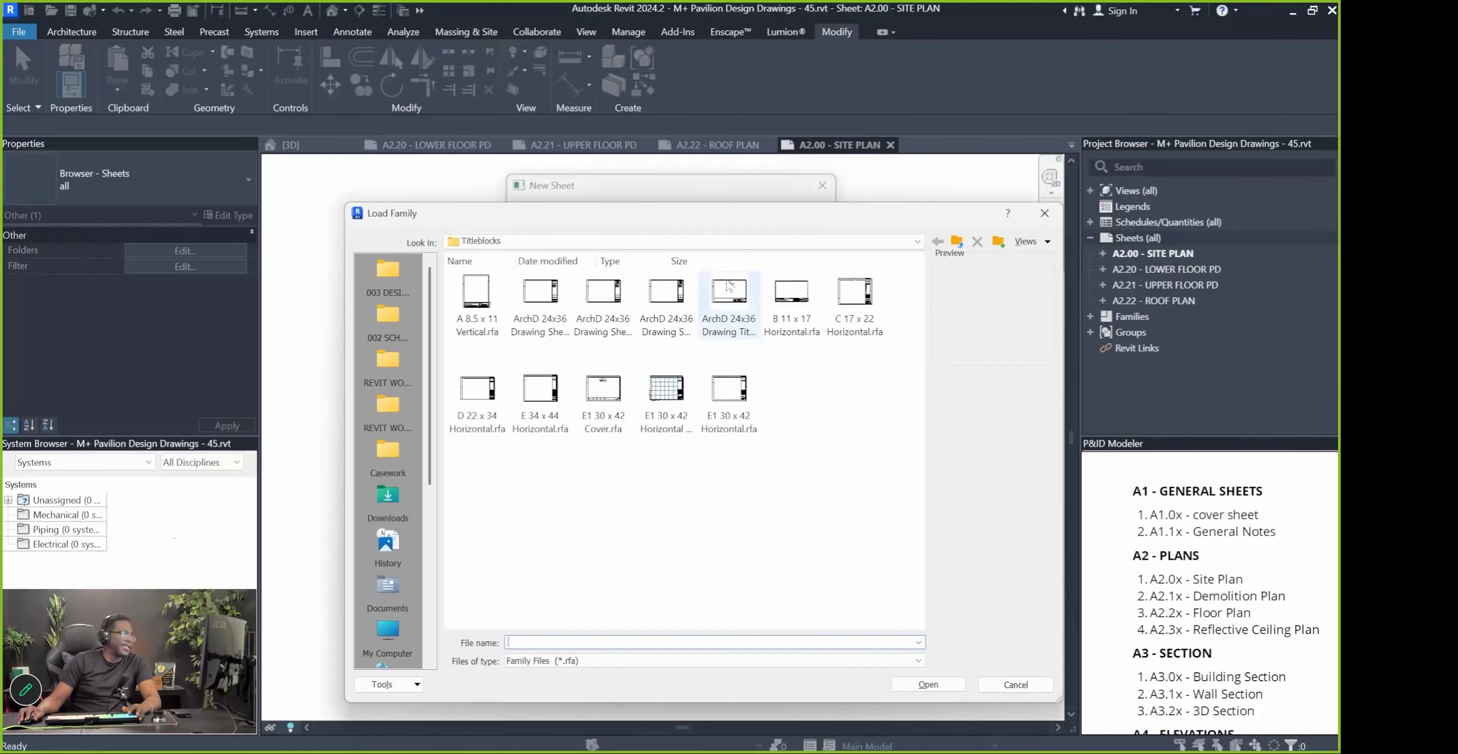
pyautogui.doubleClick(711, 337)
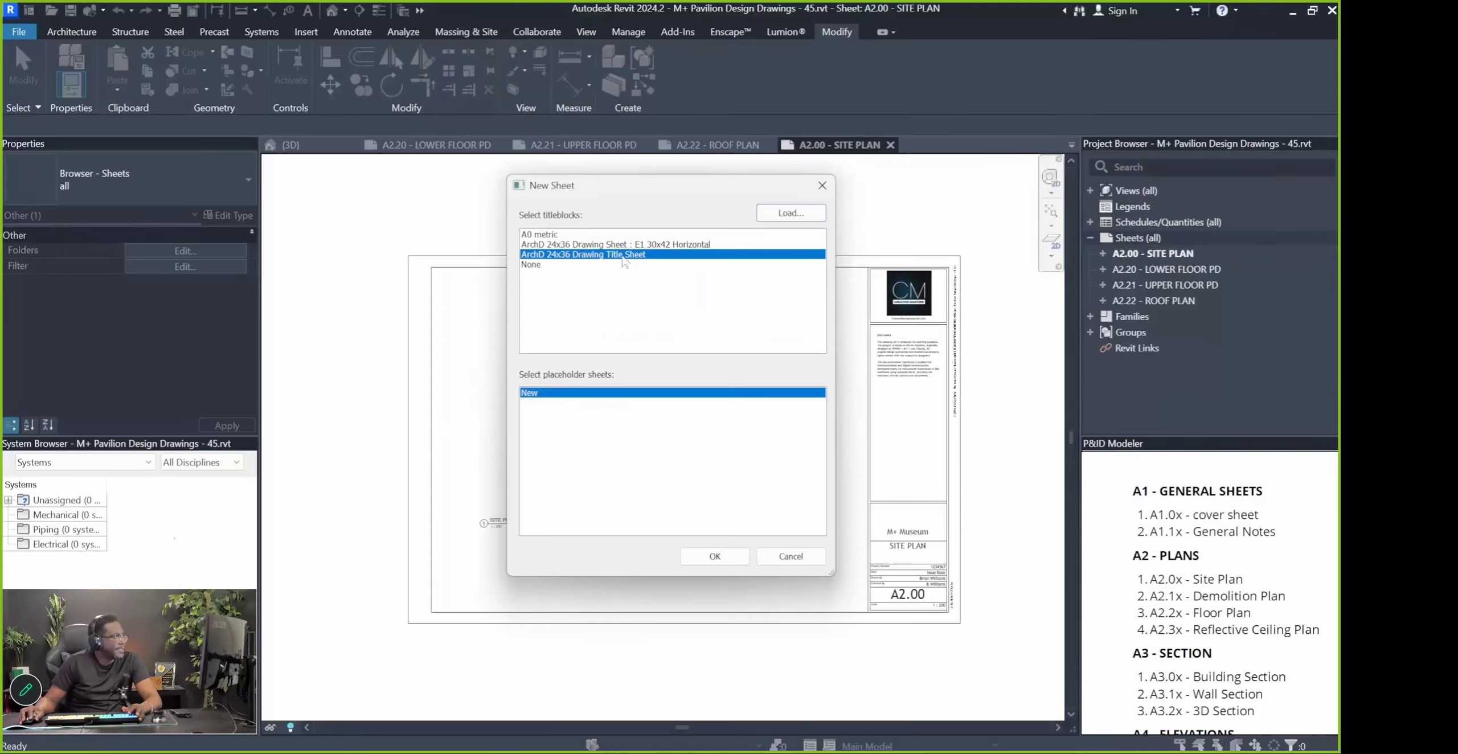
pyautogui.click(715, 556)
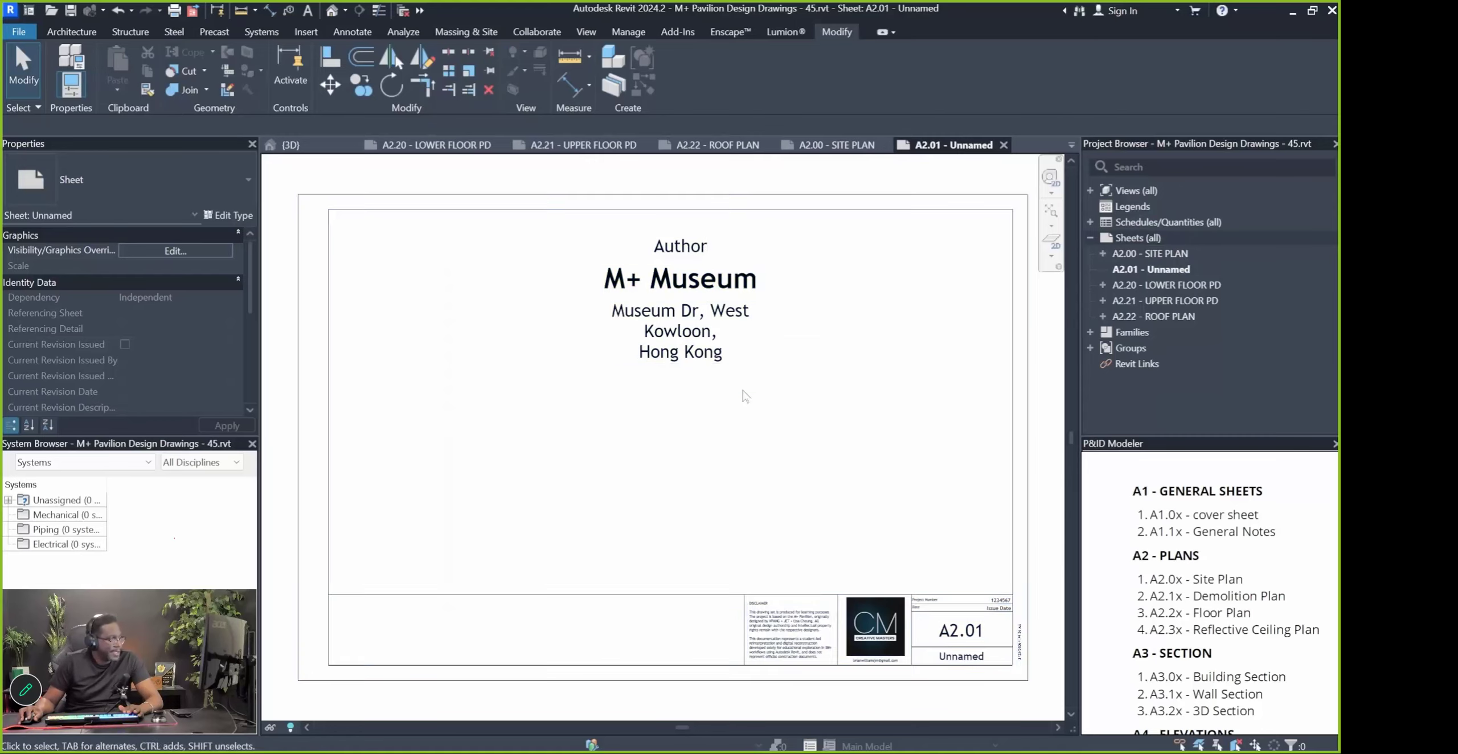
# Select the new sheet's title block and open its family for editing
pyautogui.click(686, 338)
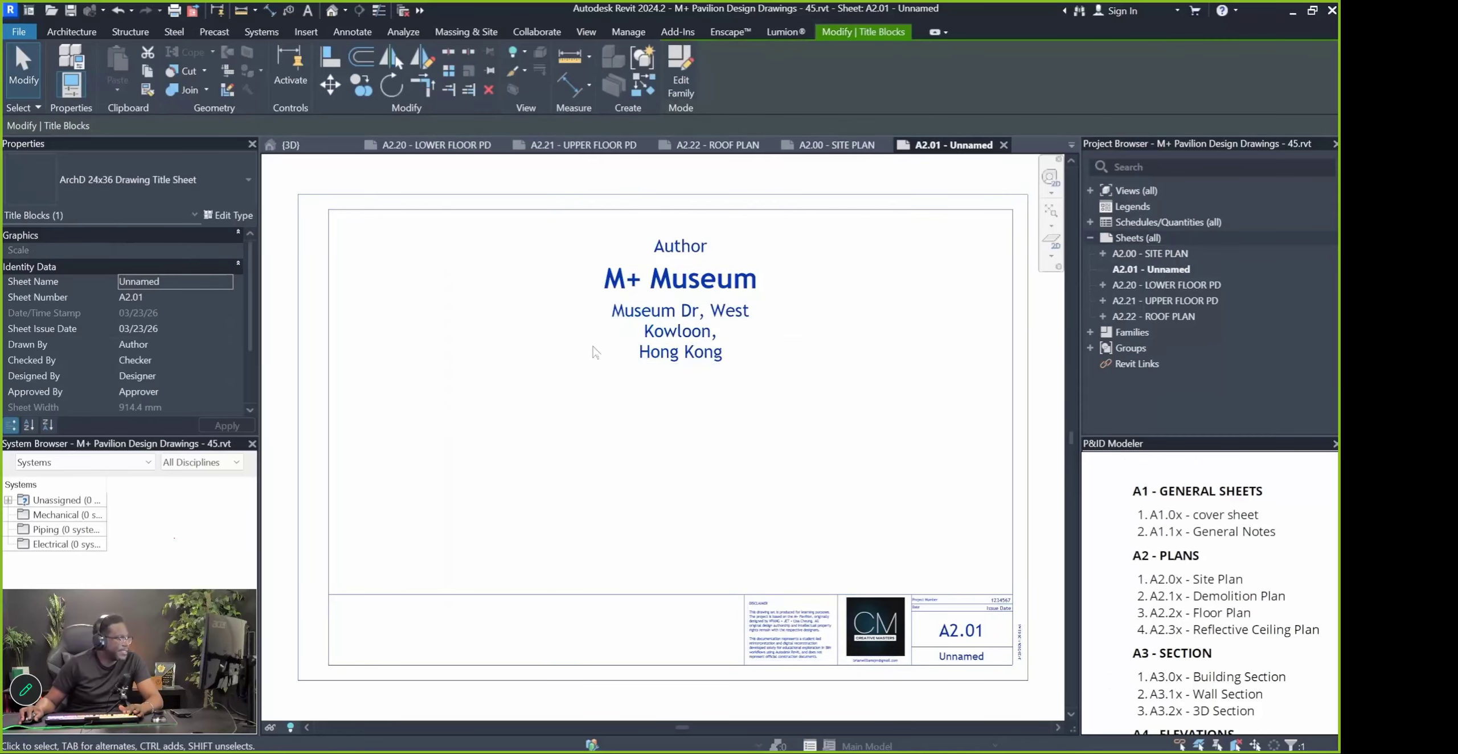
pyautogui.click(686, 338)
pyautogui.press('Escape')
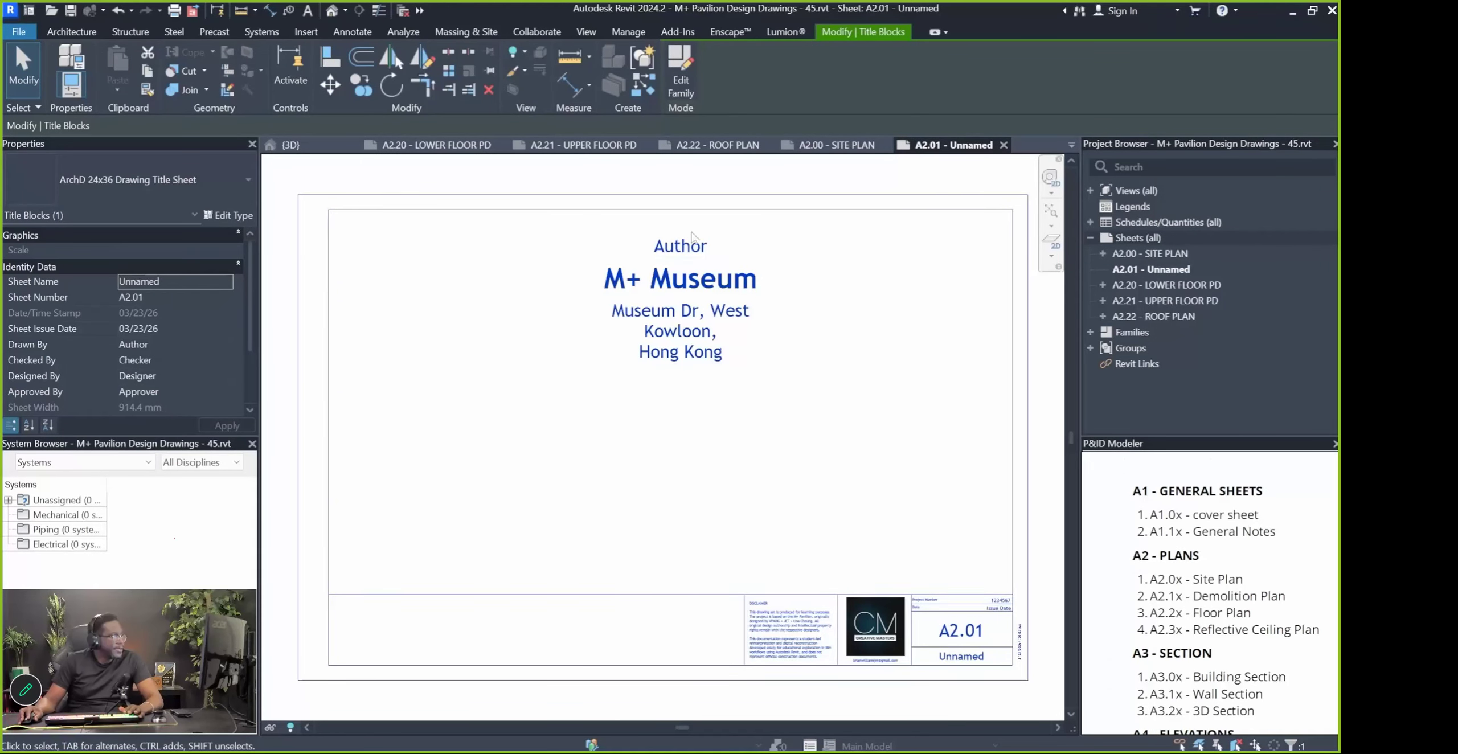
pyautogui.scroll(-2, 678, 286)
pyautogui.scroll(2, 735, 293)
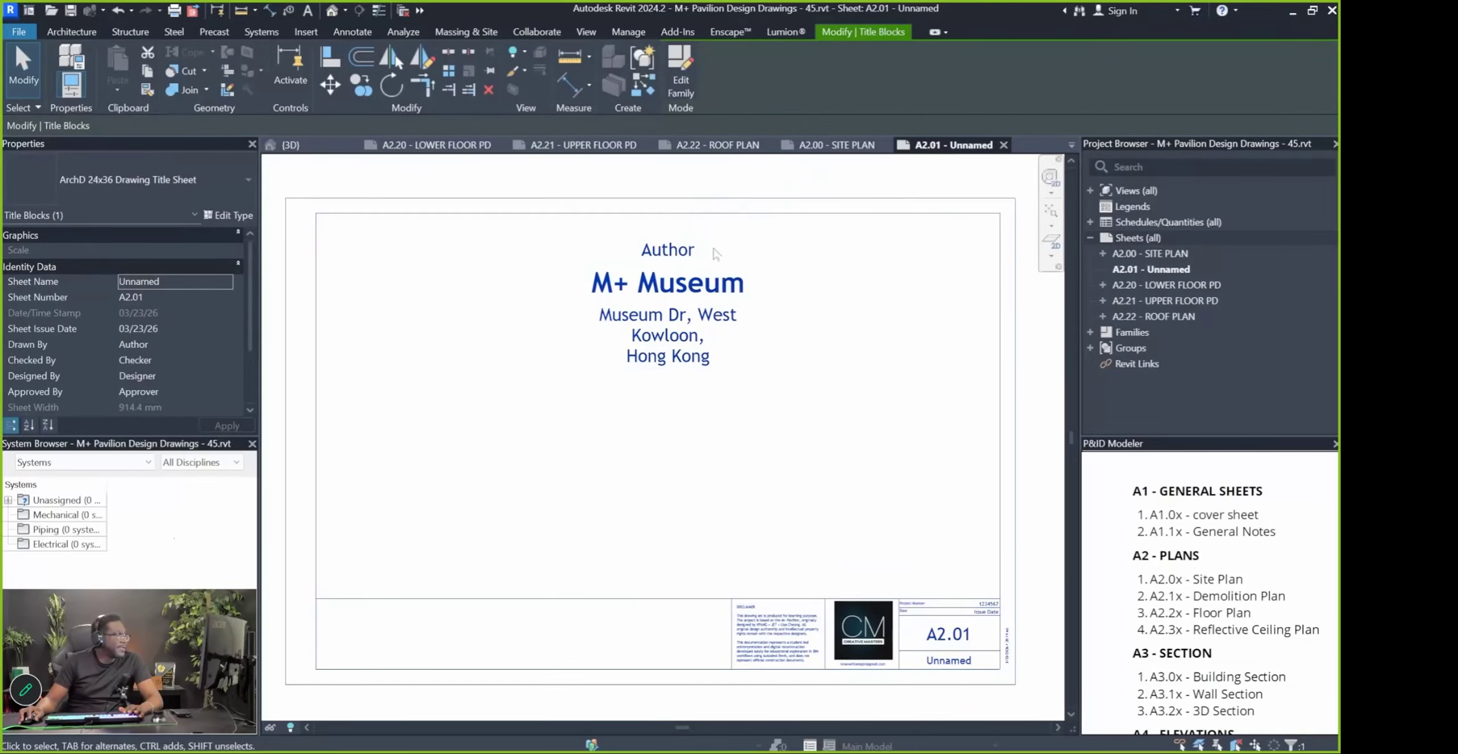
pyautogui.click(682, 95)
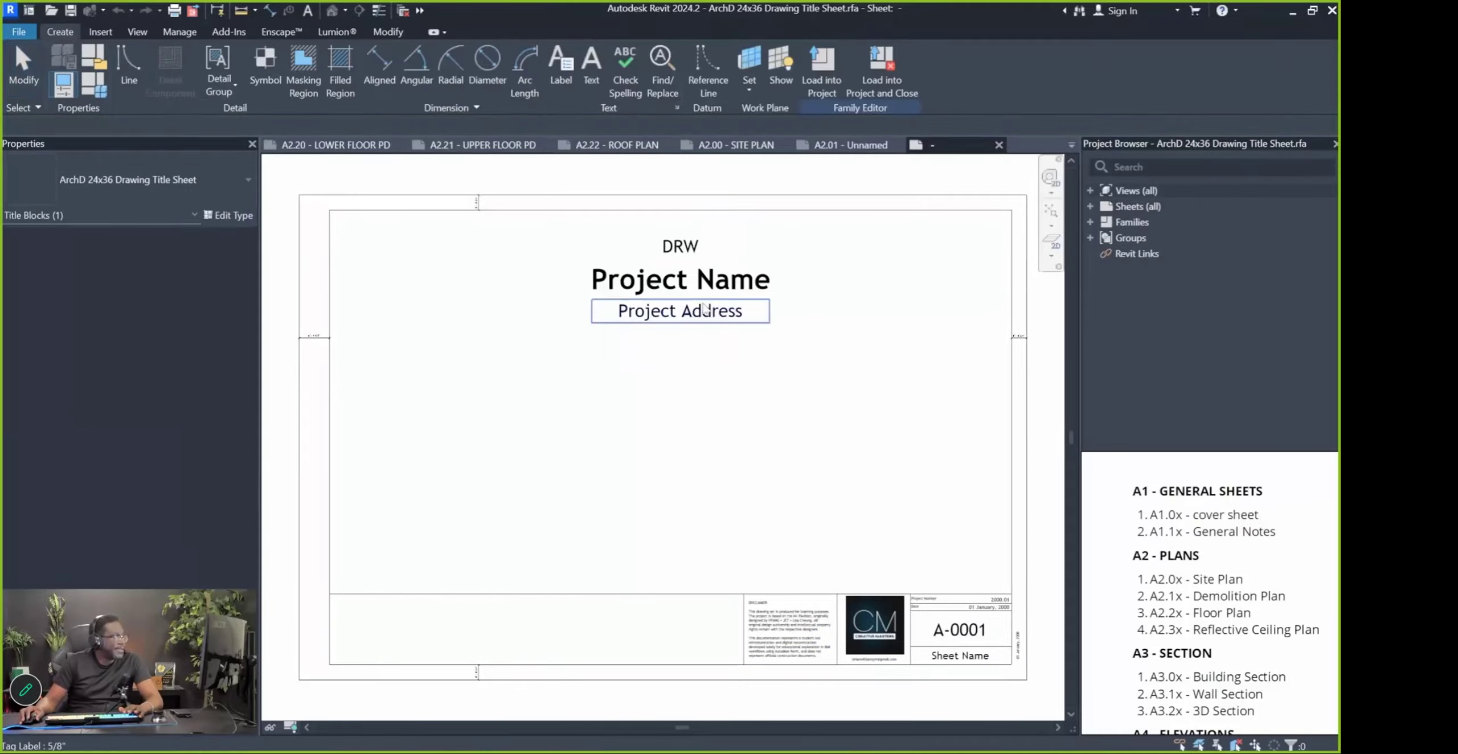
# Widen the Project Address label and nudge the DRW, Project Name and Project Address labels upward
pyautogui.click(852, 310)
pyautogui.moveTo(851, 309); pyautogui.dragTo(872, 311)
pyautogui.moveTo(745, 410); pyautogui.dragTo(648, 242)
pyautogui.press('Up')
pyautogui.press('Up')
pyautogui.press('Up')
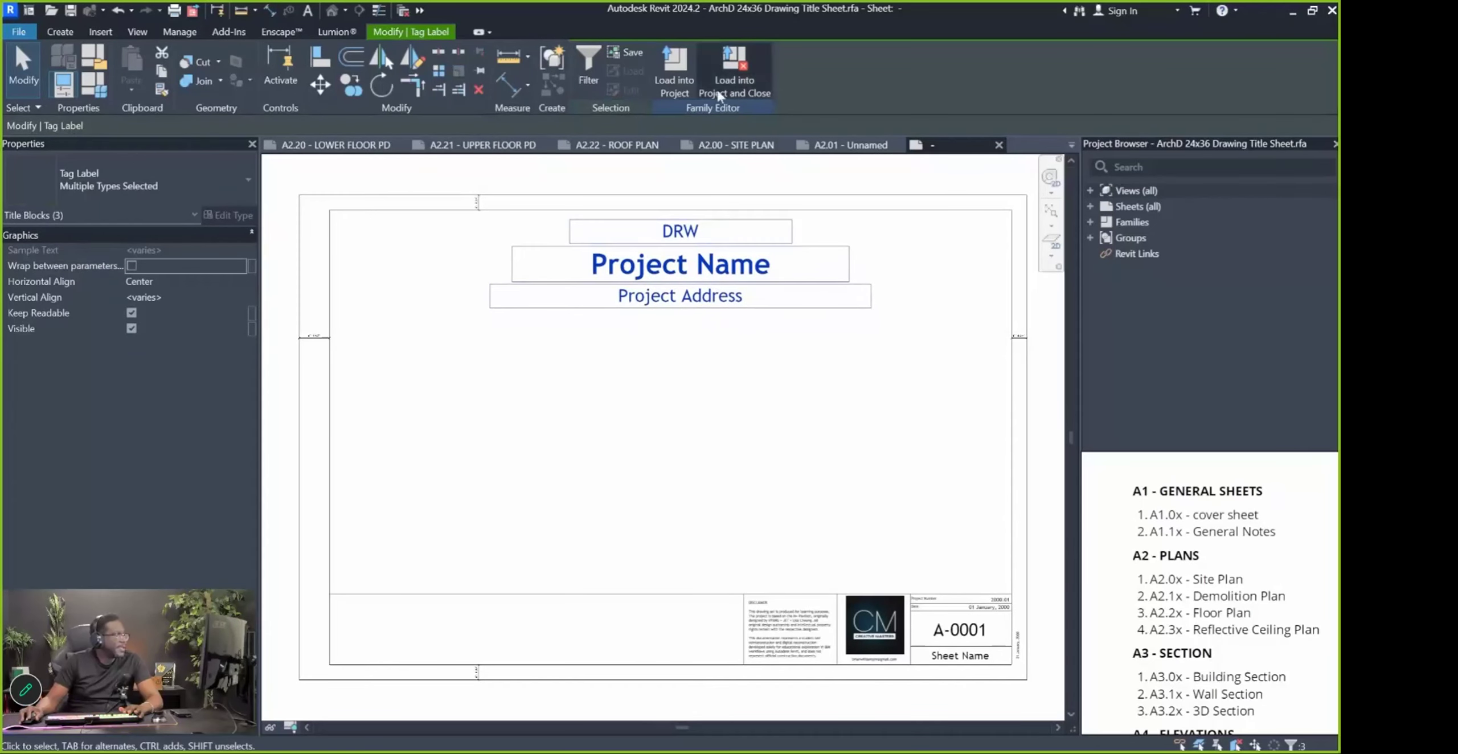
# Save the title block and load it into the project, overwriting the existing version
pyautogui.click(728, 89)
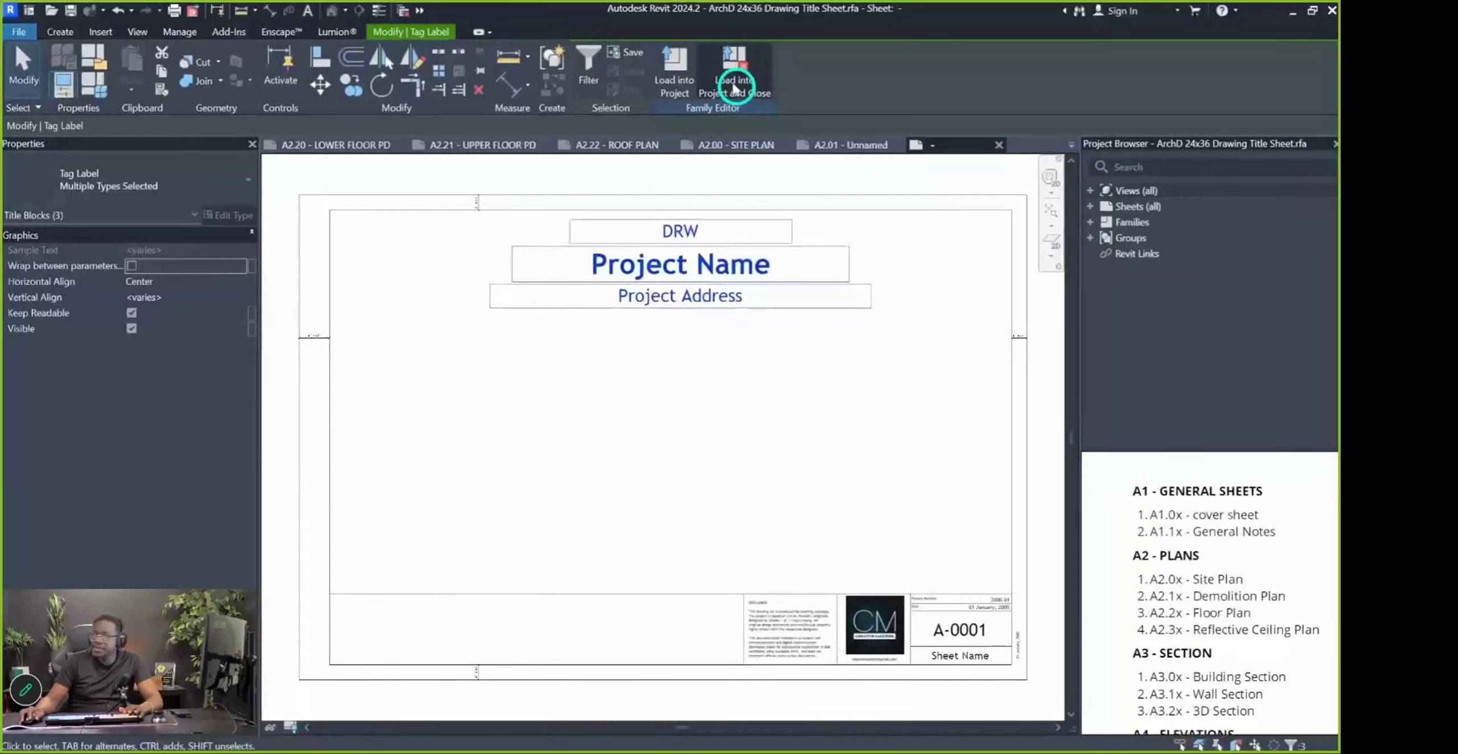
pyautogui.click(647, 396)
pyautogui.click(655, 403)
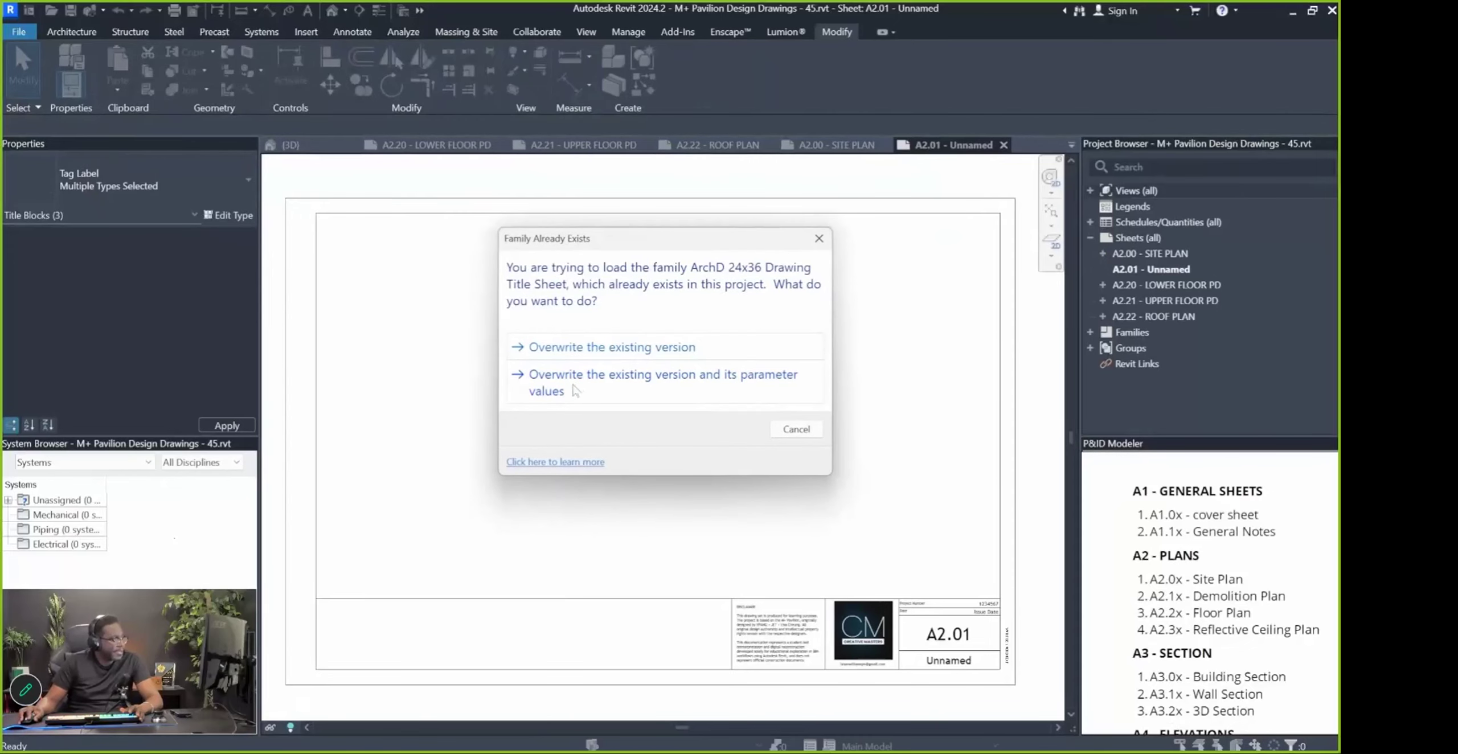
pyautogui.click(631, 388)
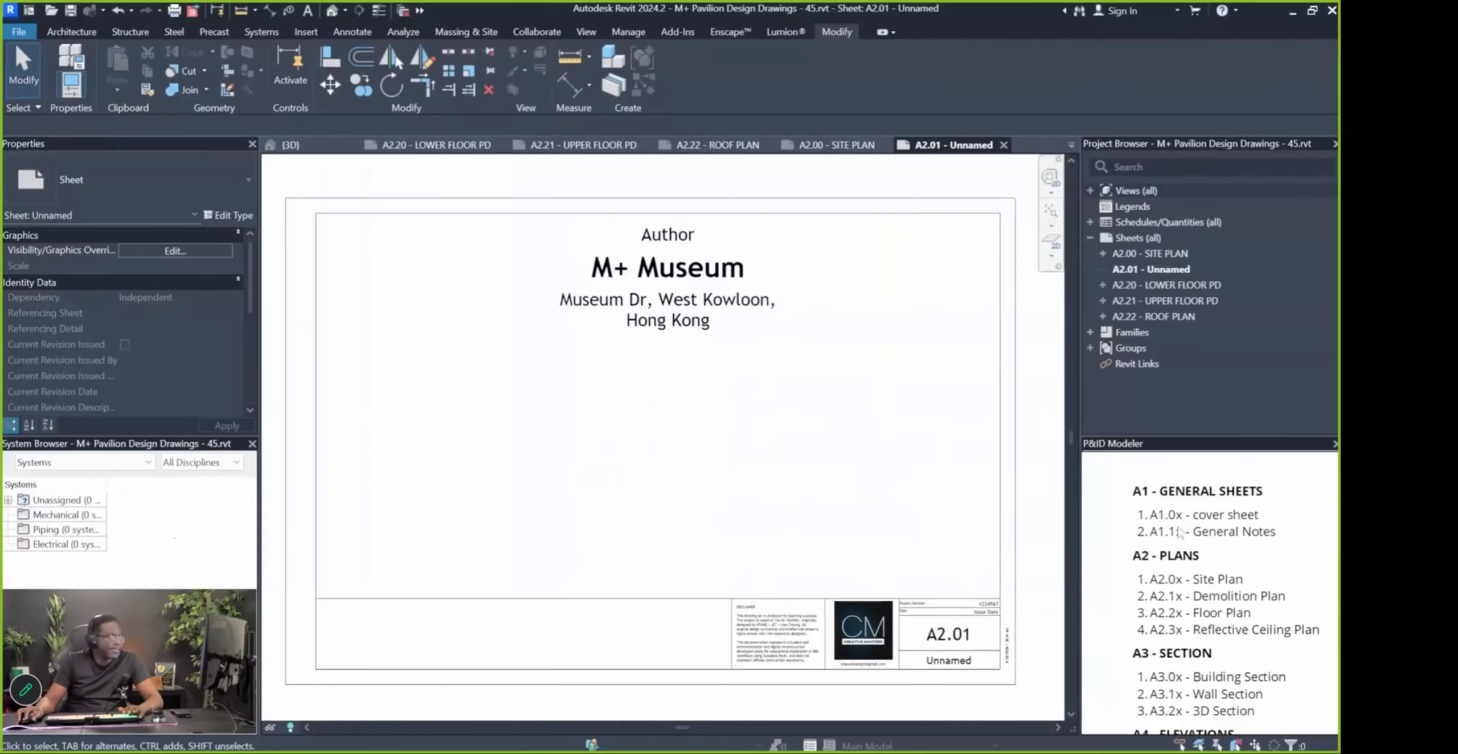
# Renumber sheet A2.01 to A1.00 and rename it from Unnamed to COVER SHEET
pyautogui.click(903, 361)
pyautogui.click(1148, 305)
pyautogui.click(1149, 270)
pyautogui.press('F2')
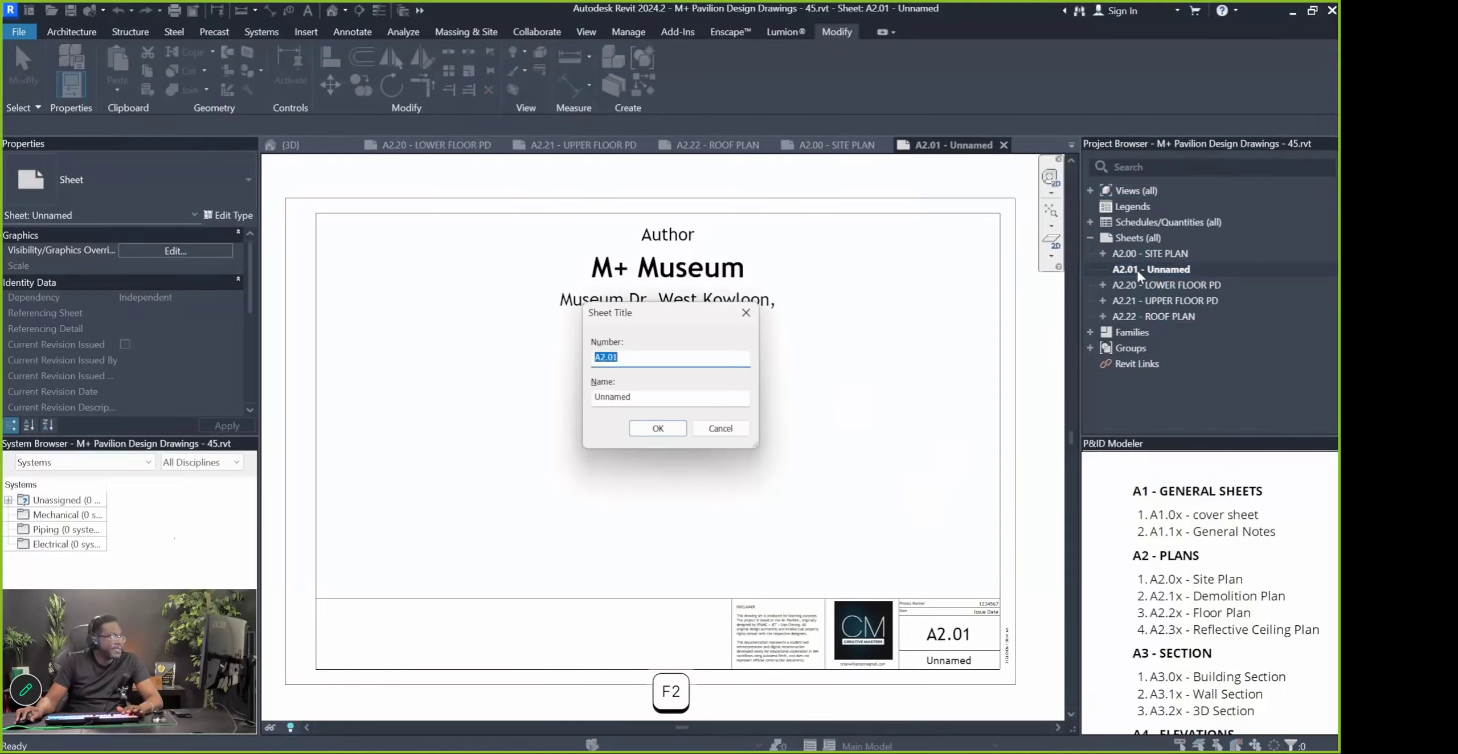
pyautogui.click(605, 357)
pyautogui.write('1')
pyautogui.press('BackSpace')
pyautogui.press('BackSpace')
pyautogui.write('1')
pyautogui.press('Right')
pyautogui.press('Right')
pyautogui.press('Right')
pyautogui.press('BackSpace')
pyautogui.write('0')
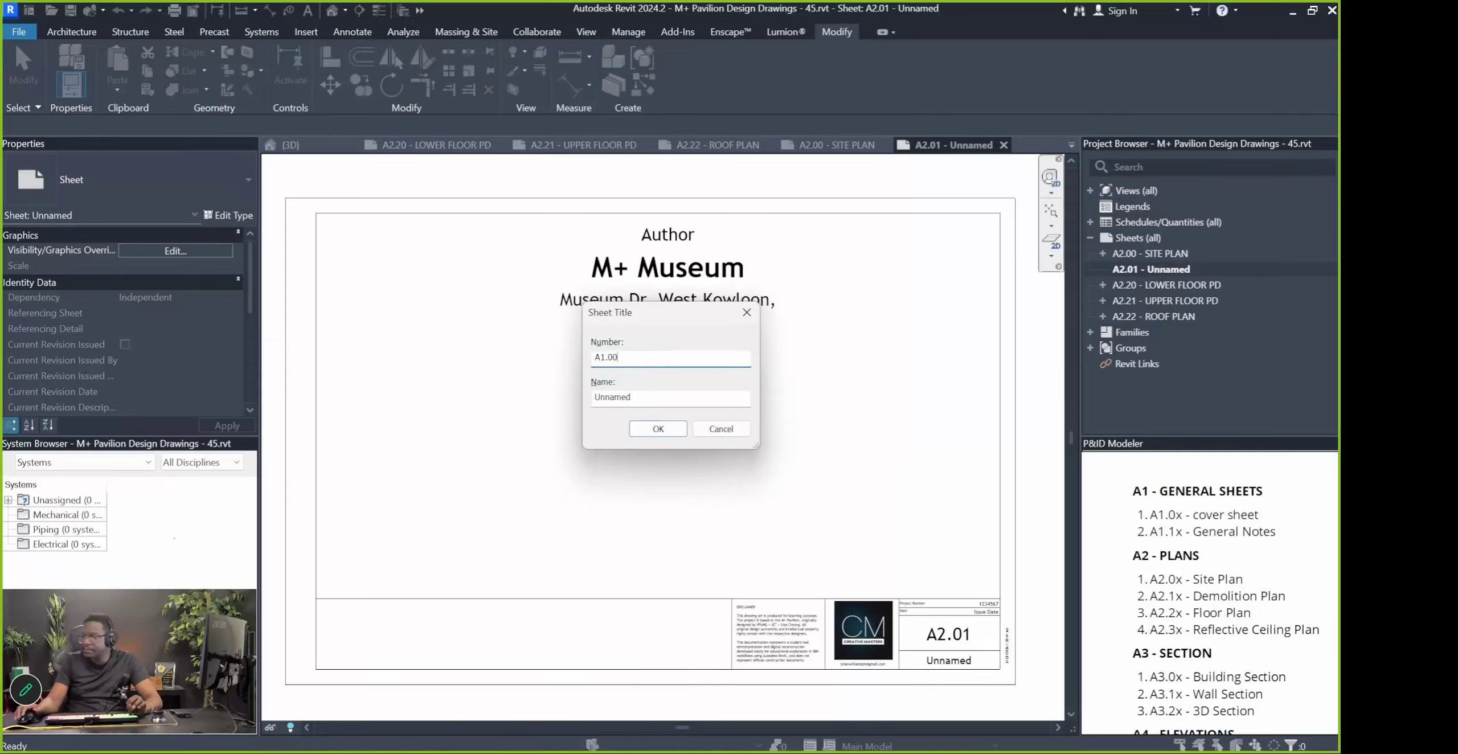
pyautogui.doubleClick(592, 398)
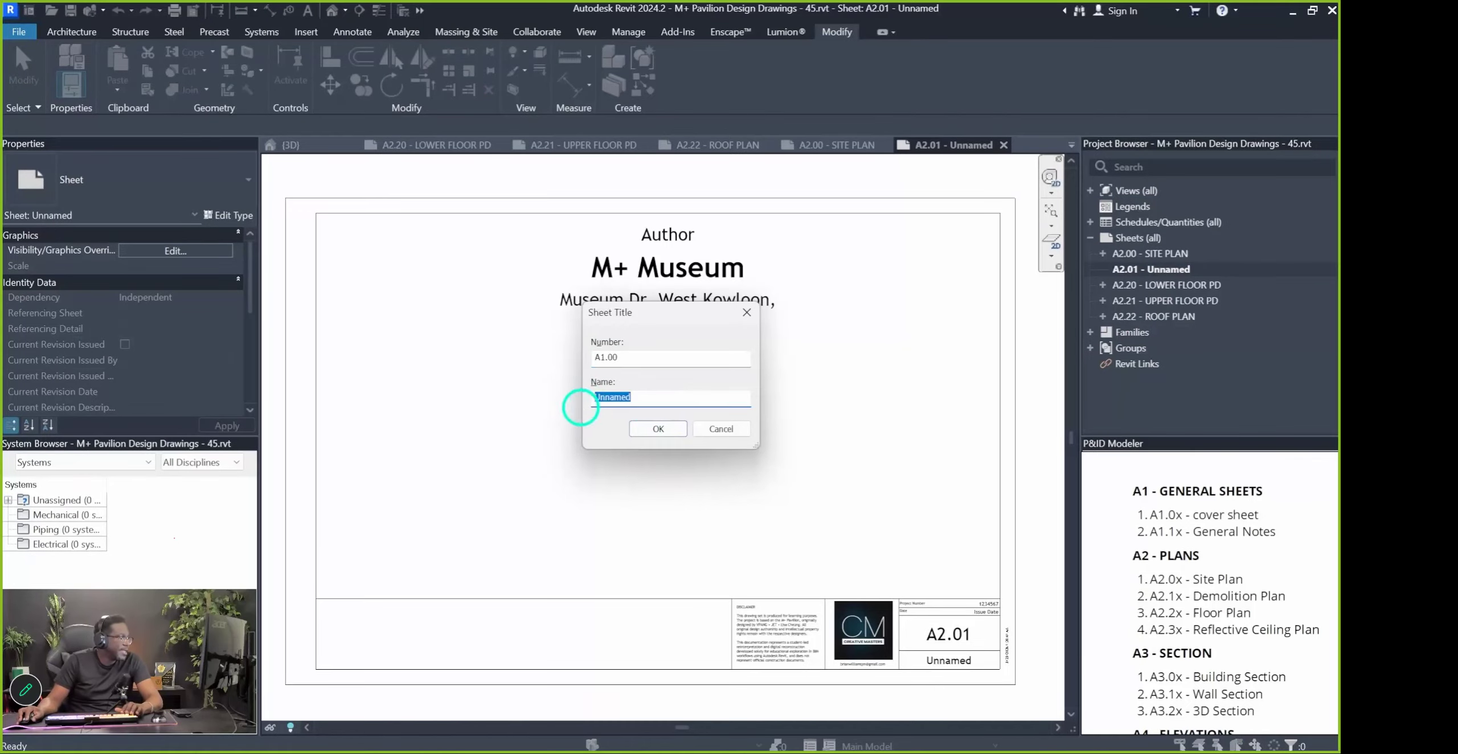
pyautogui.write('COVER SHEET')
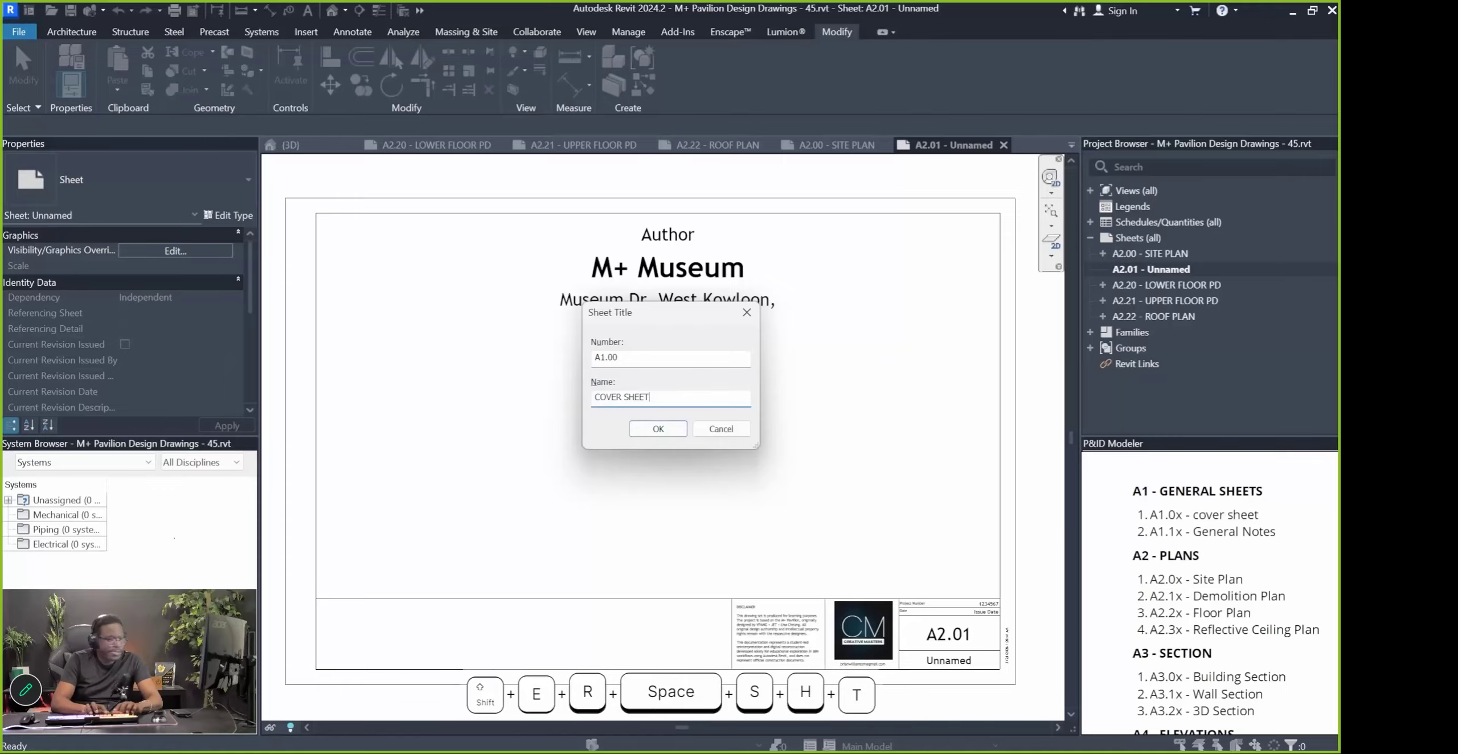
pyautogui.press('Return')
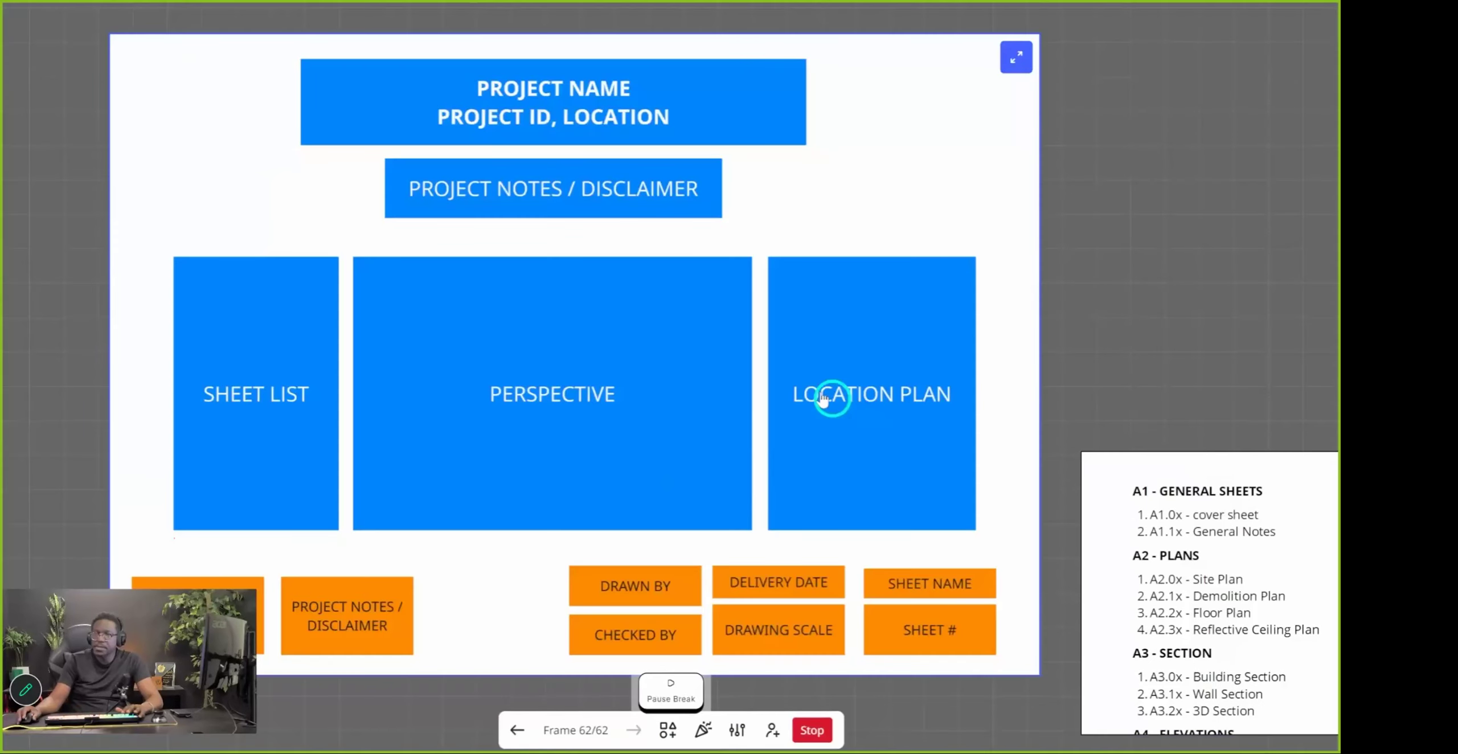
# Look over the cover sheet layout slide in Miro, then switch back to Revit
pyautogui.scroll(-2, 619, 352)
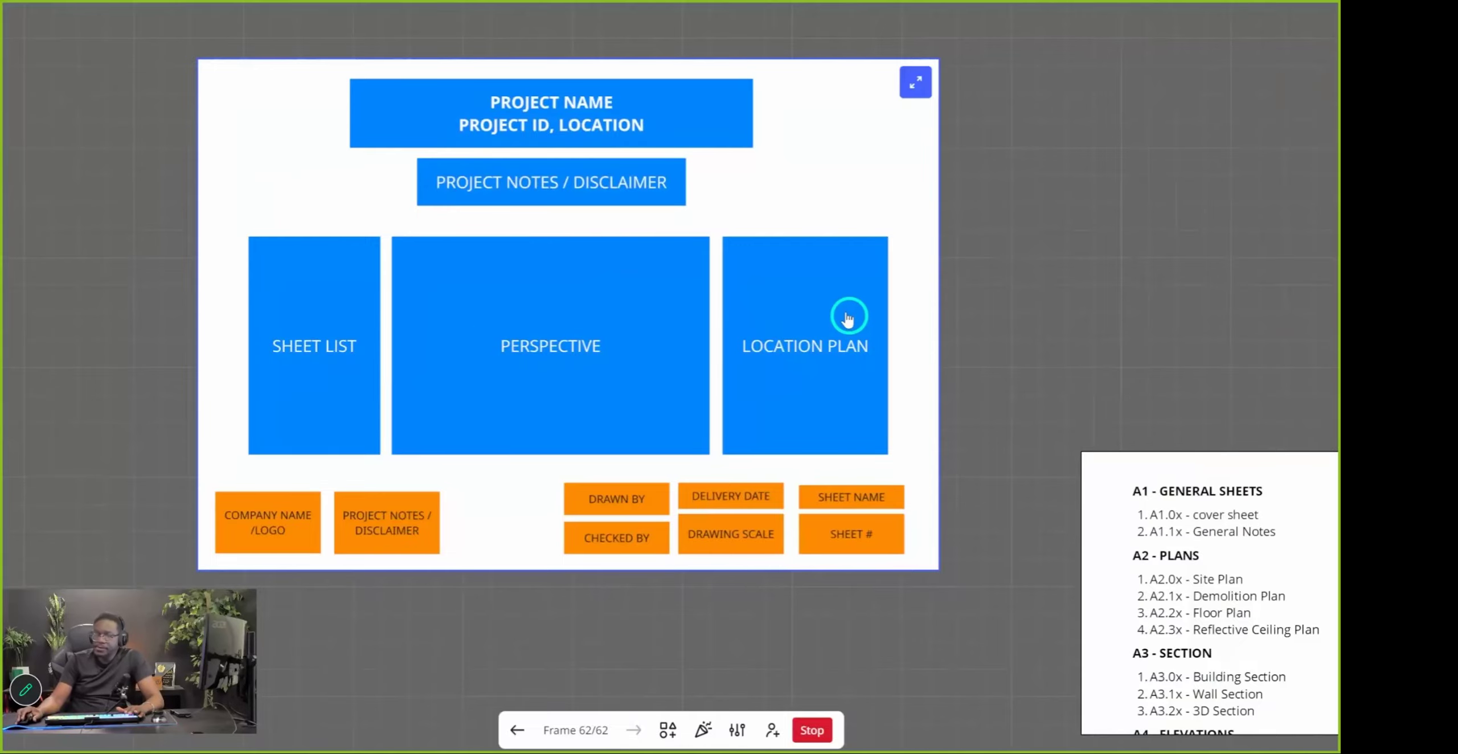
pyautogui.hotkey('alt', 'Tab')
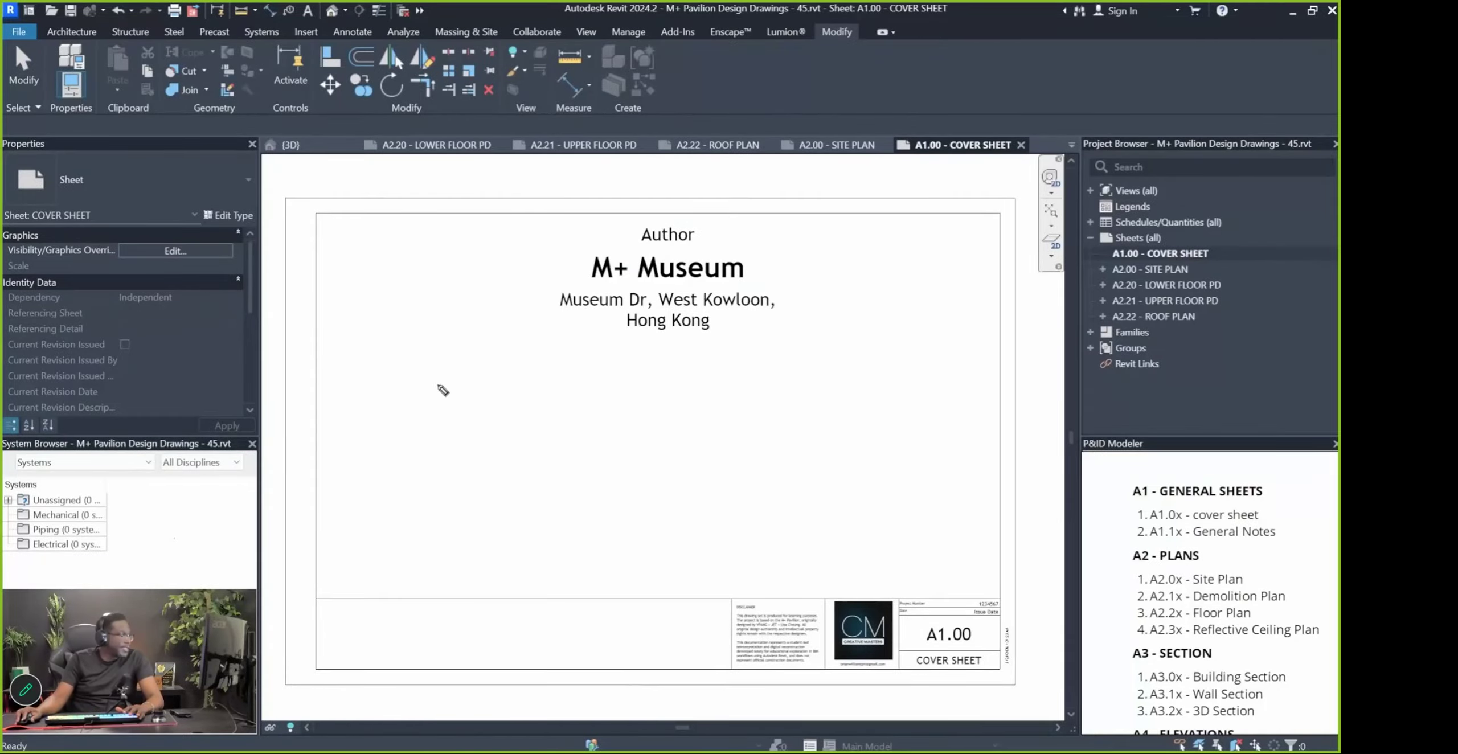
pyautogui.moveTo(352, 345)
pyautogui.mouseDown()
pyautogui.moveTo(354, 584)
pyautogui.moveTo(450, 556)
pyautogui.moveTo(400, 368)
pyautogui.moveTo(338, 359)
pyautogui.mouseUp()
pyautogui.moveTo(471, 365)
pyautogui.mouseDown()
pyautogui.moveTo(505, 582)
pyautogui.moveTo(841, 563)
pyautogui.moveTo(803, 373)
pyautogui.moveTo(490, 379)
pyautogui.mouseUp()
pyautogui.moveTo(842, 356)
pyautogui.mouseDown()
pyautogui.moveTo(872, 588)
pyautogui.moveTo(1016, 585)
pyautogui.moveTo(988, 370)
pyautogui.moveTo(872, 358)
pyautogui.mouseUp()
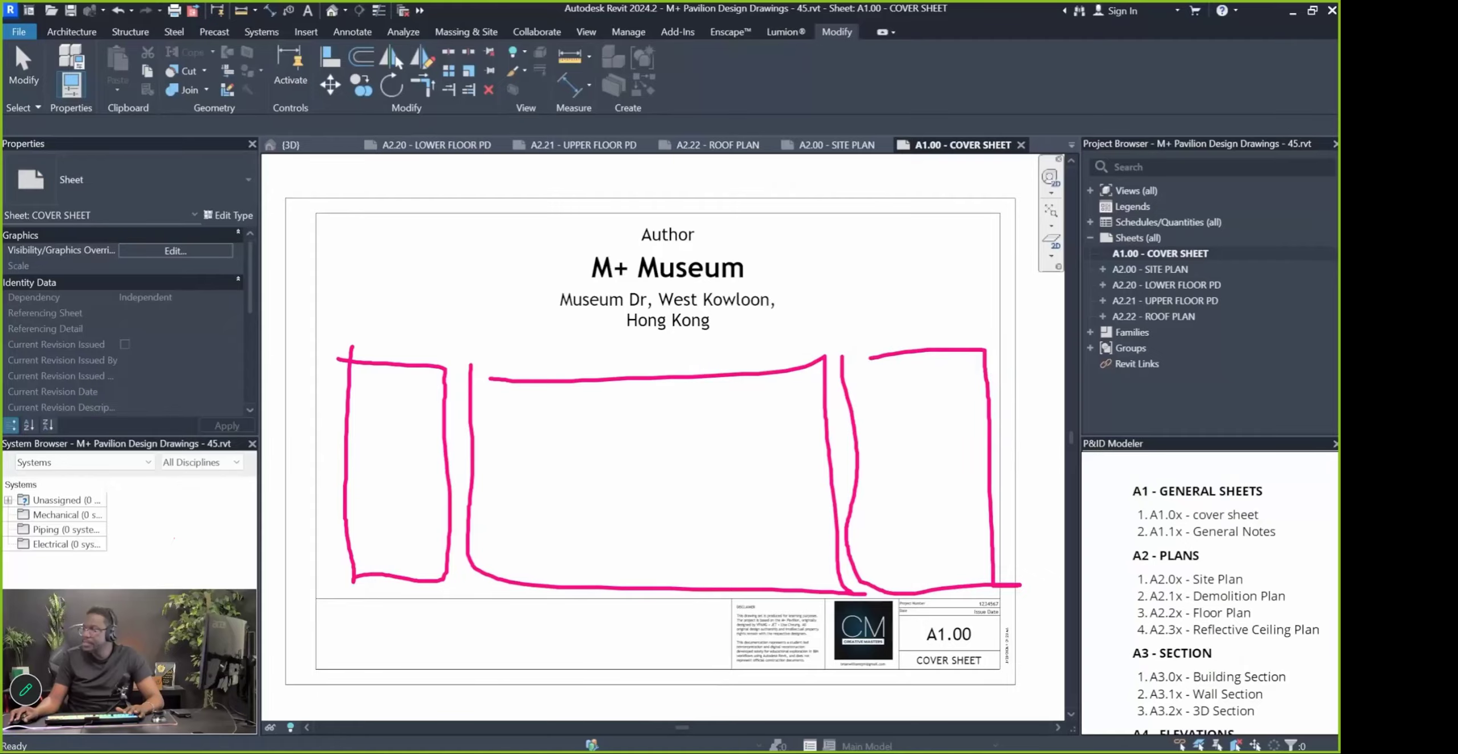
pyautogui.press('Escape')
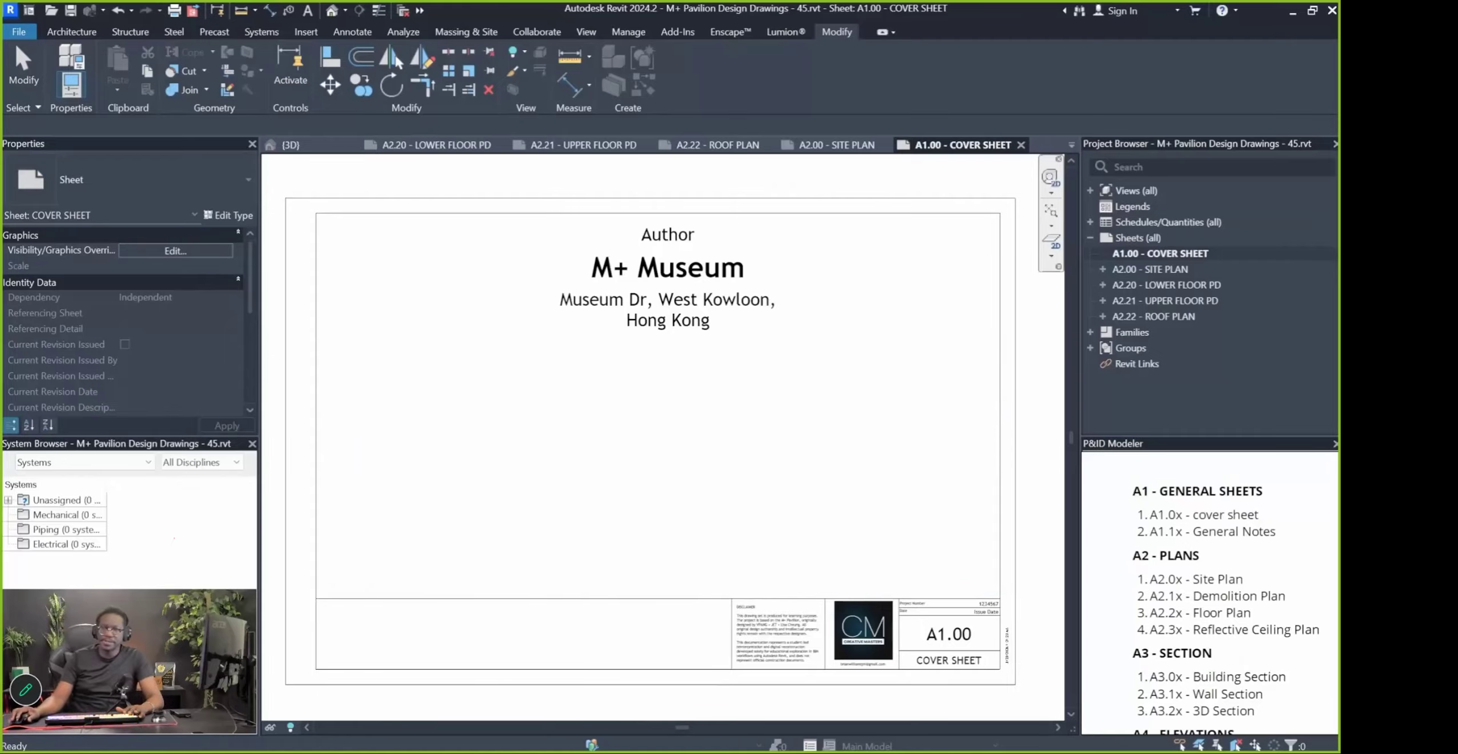
pyautogui.press('Pause')
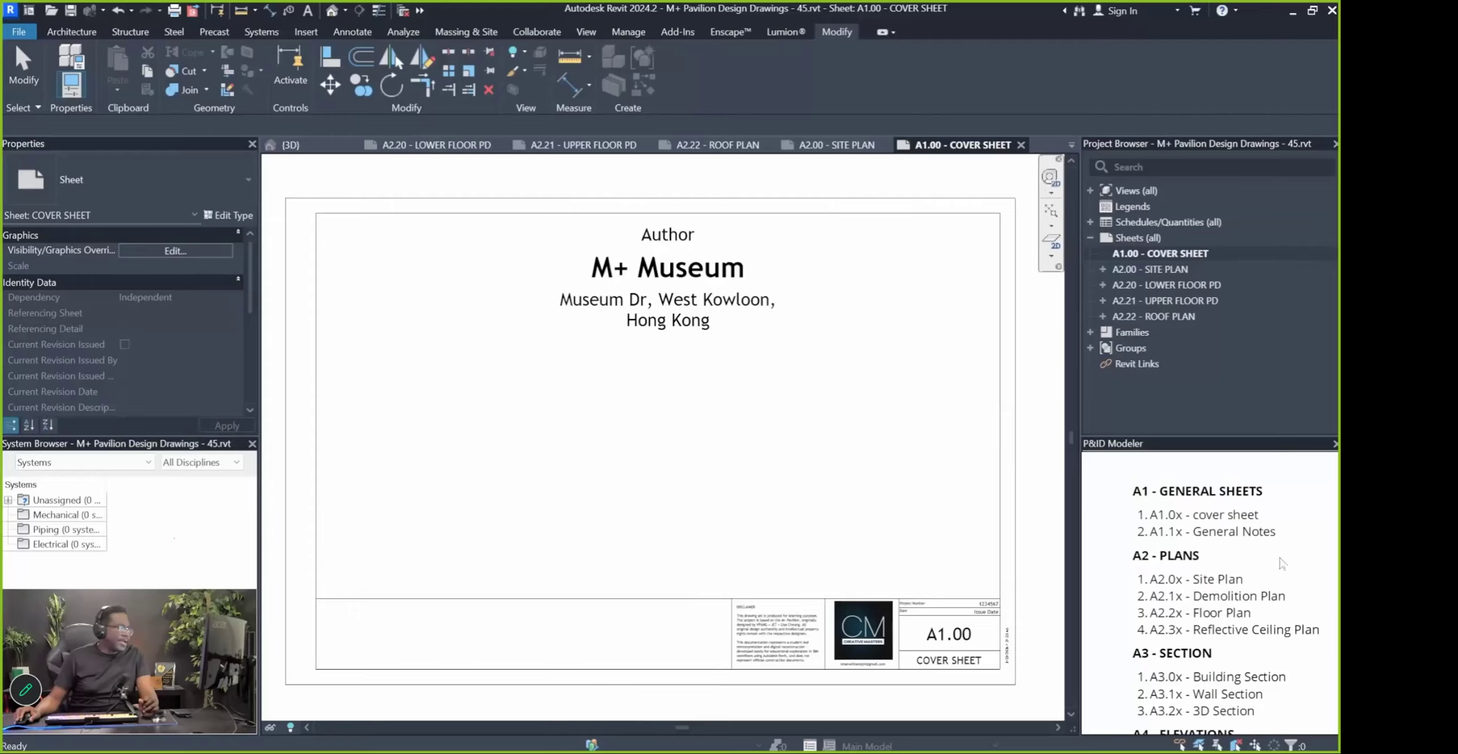
# Drag PERSPECTIVE - ELE-1 - ENTRY AREAS - PD from Views > 3D Views onto the cover sheet
pyautogui.click(1091, 190)
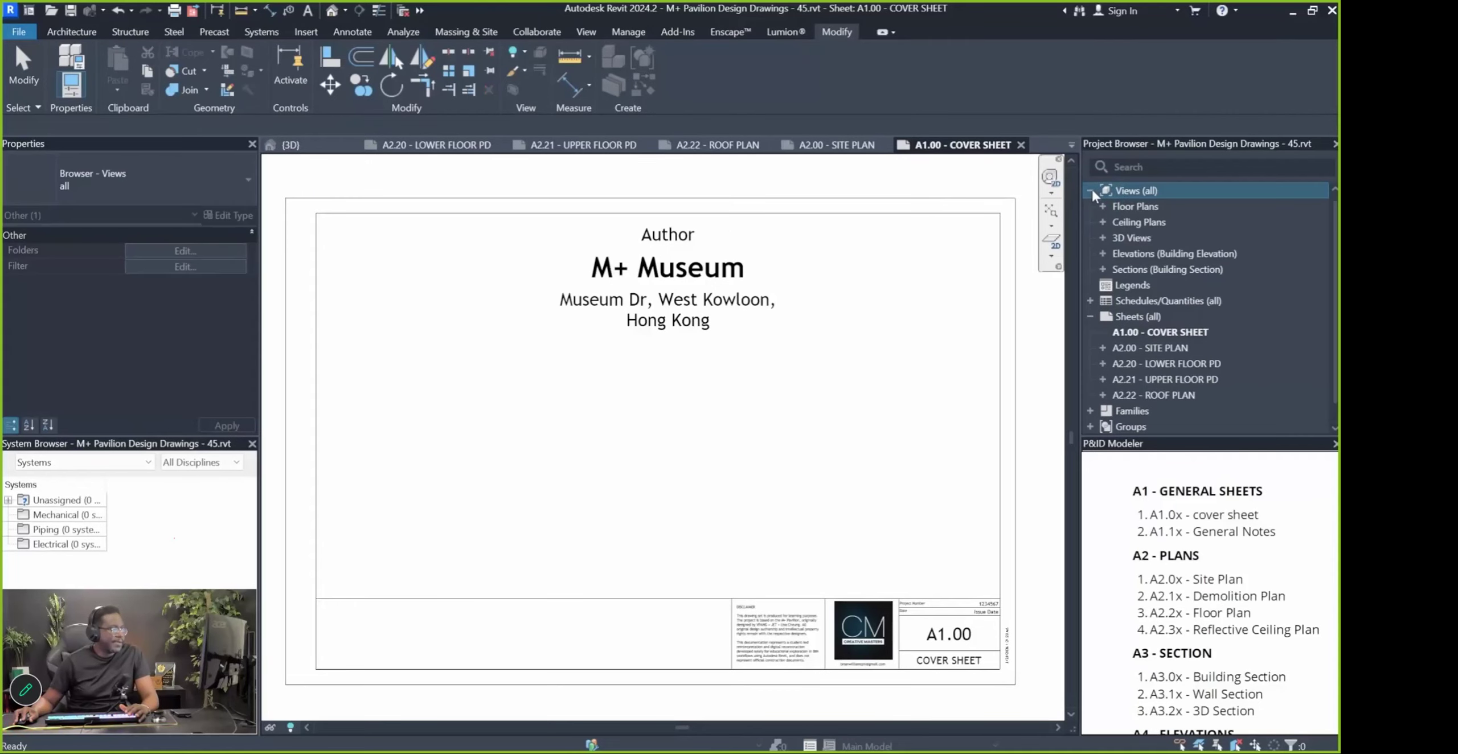
pyautogui.click(1103, 238)
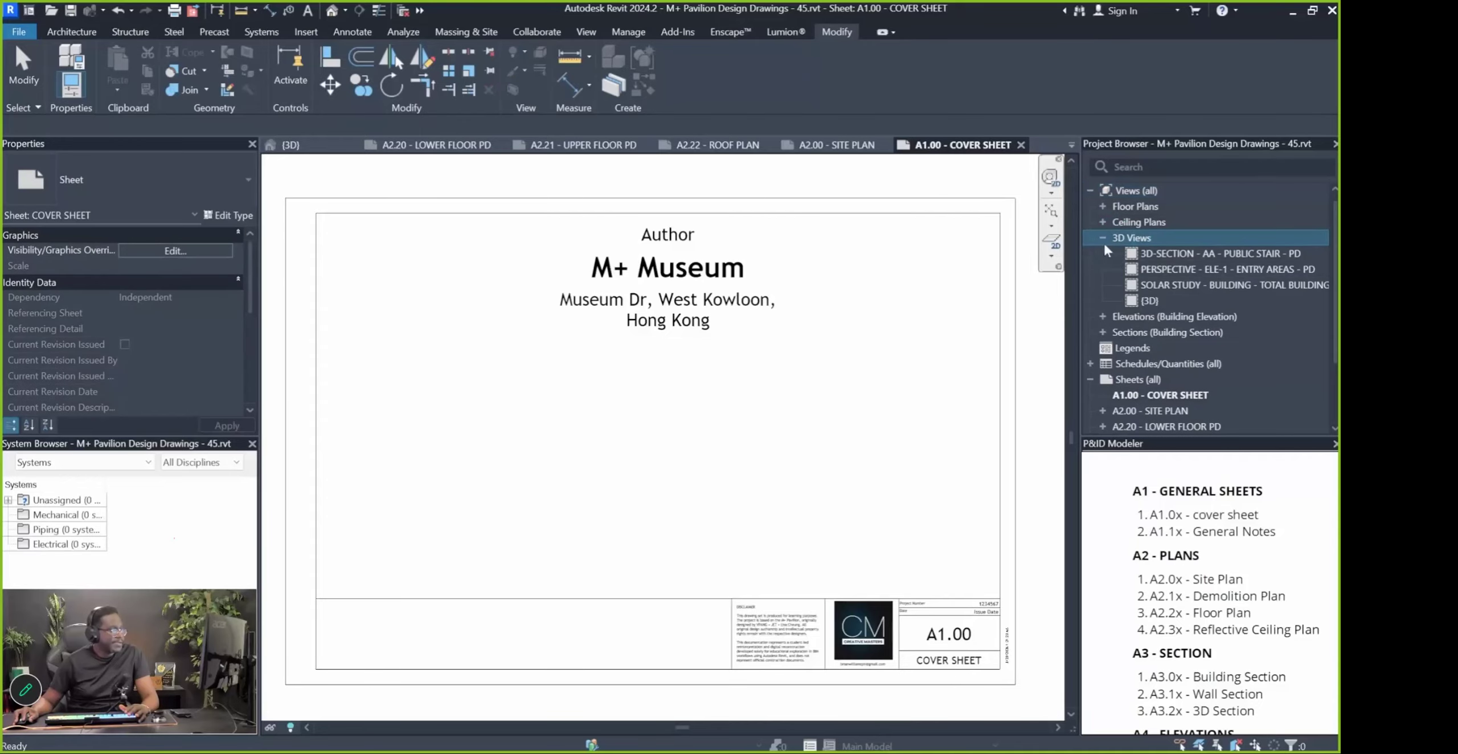
pyautogui.click(1166, 269)
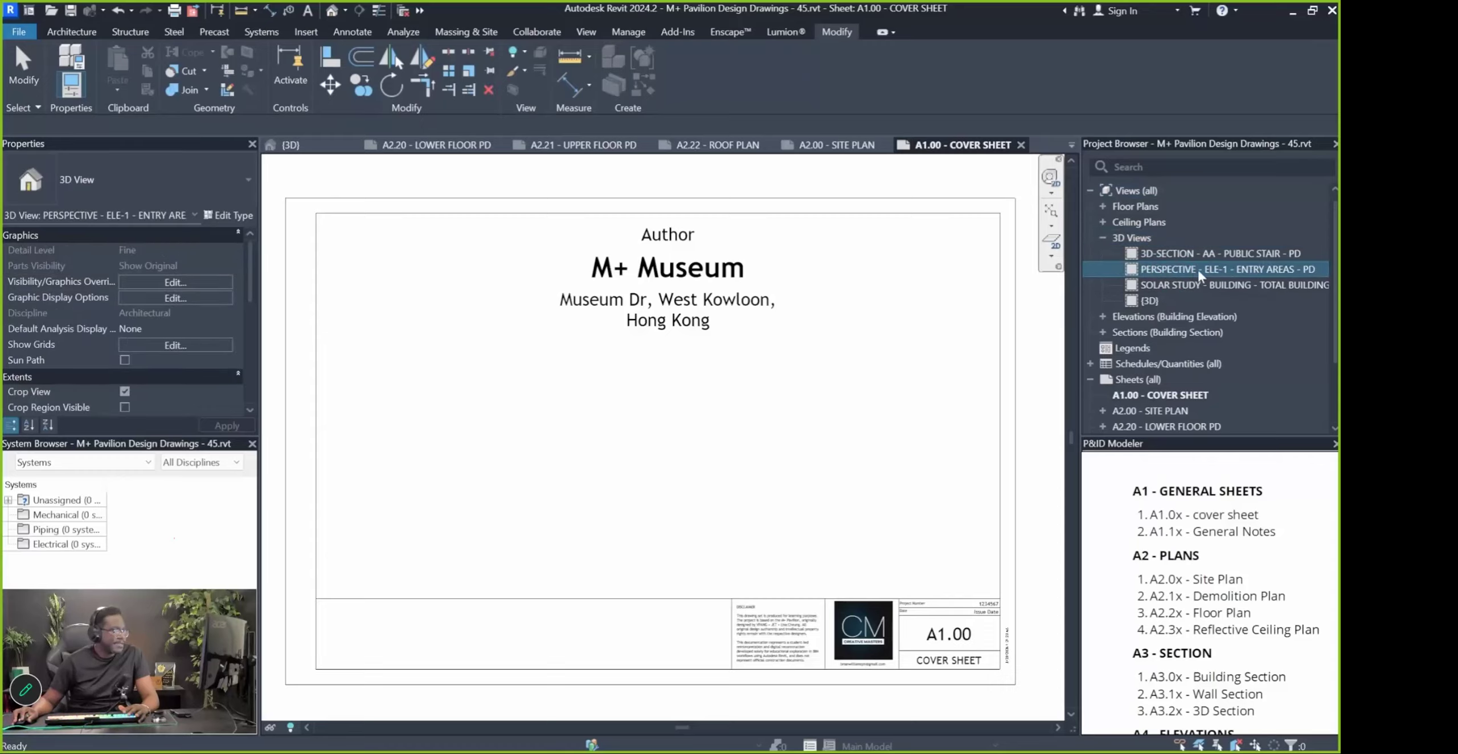
pyautogui.moveTo(1304, 272); pyautogui.dragTo(692, 415)
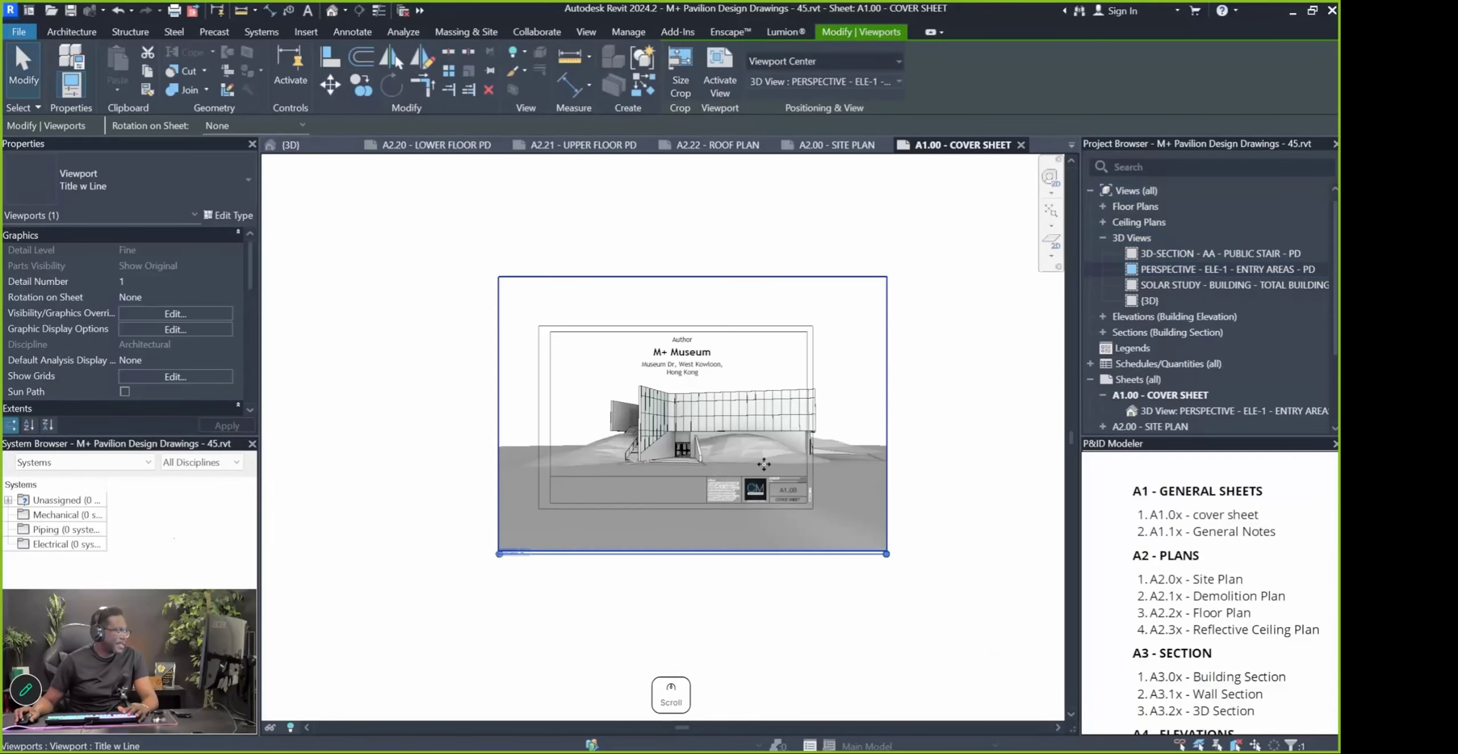
pyautogui.scroll(1, 764, 464)
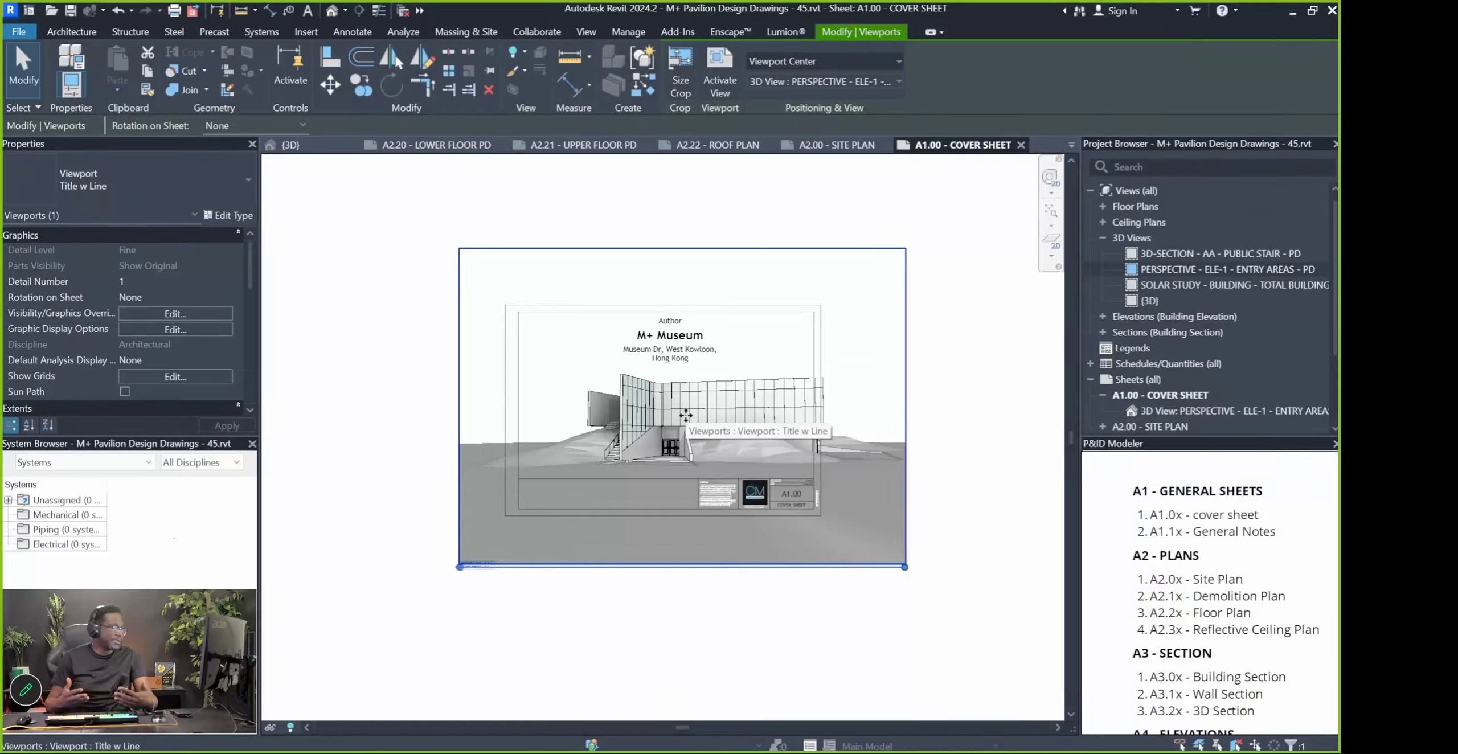
pyautogui.click(396, 423)
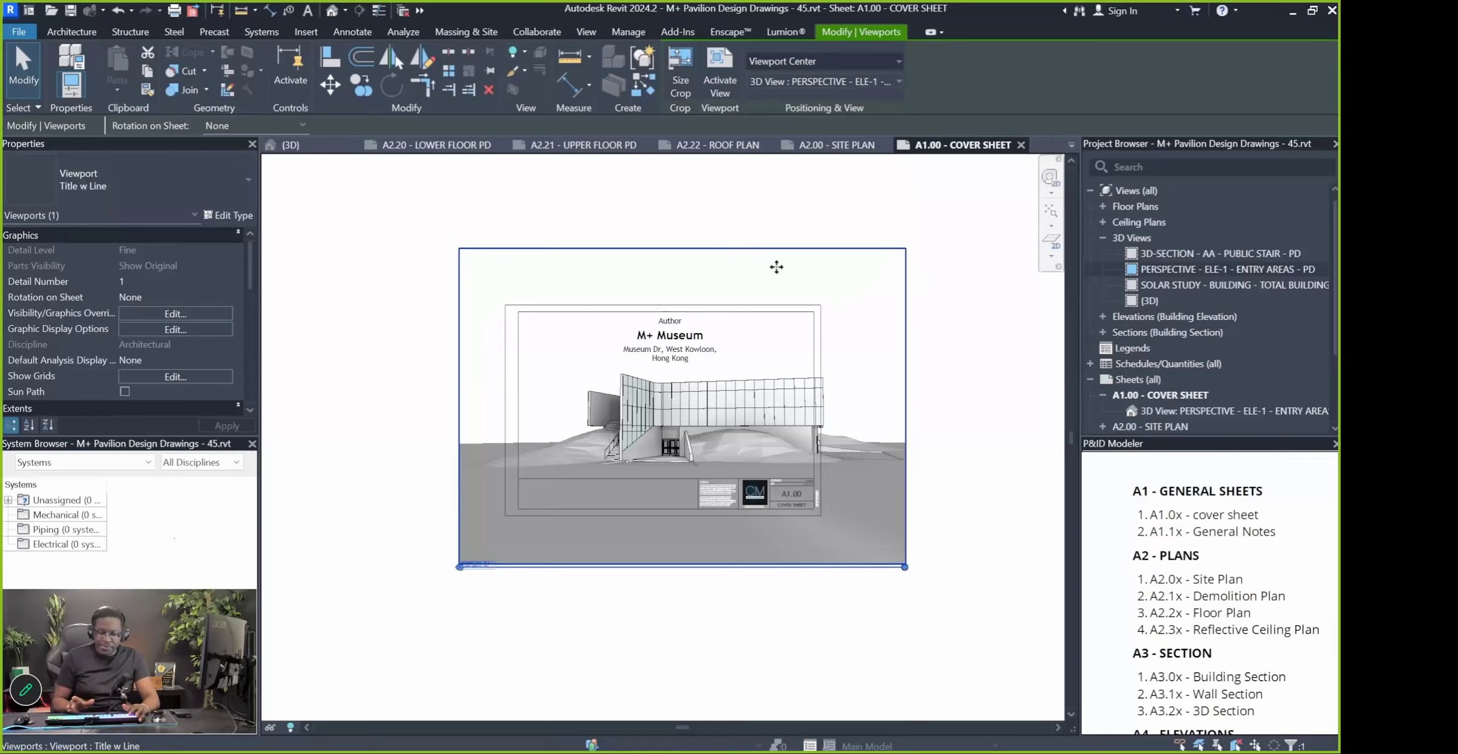
pyautogui.click(651, 199)
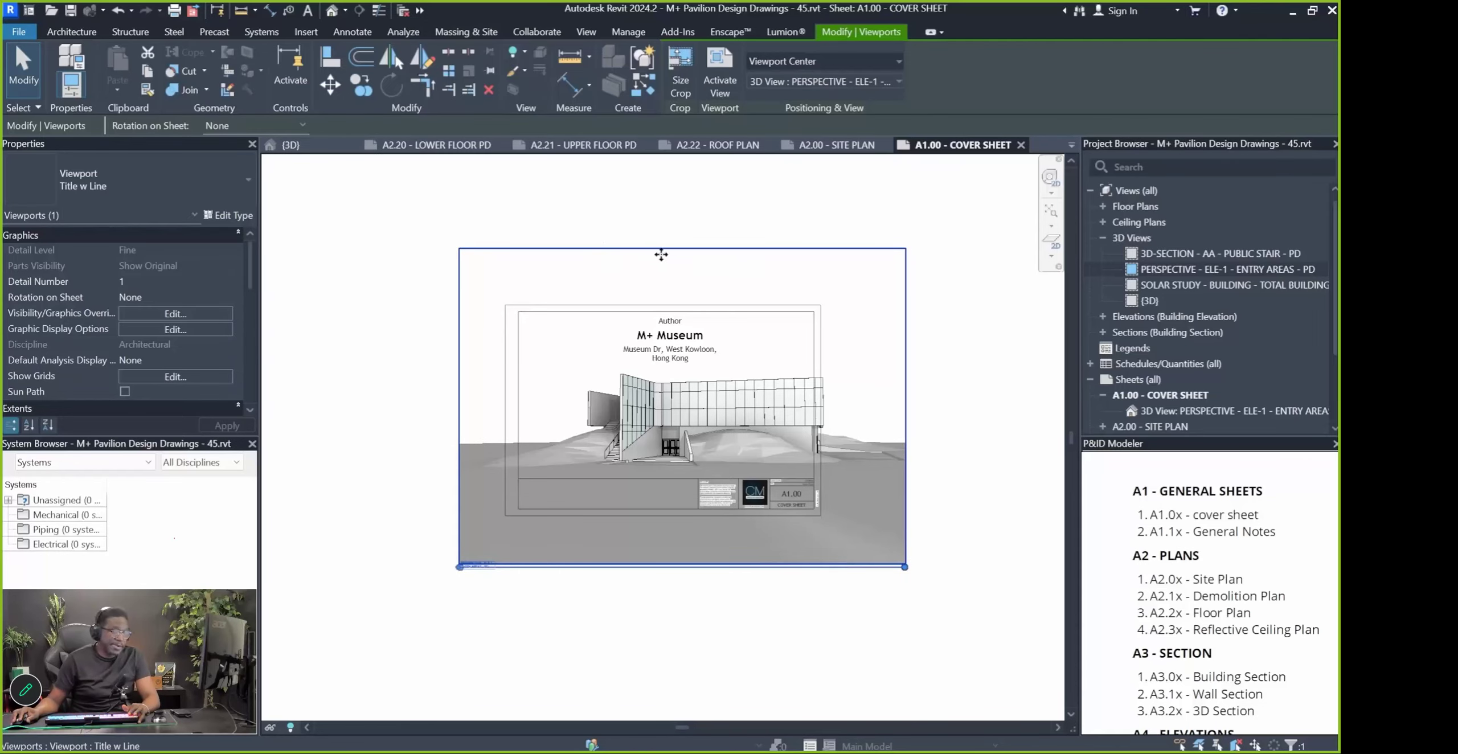
# Activate the perspective viewport and pull its left, right and bottom crop edges in around the entry
pyautogui.doubleClick(595, 273)
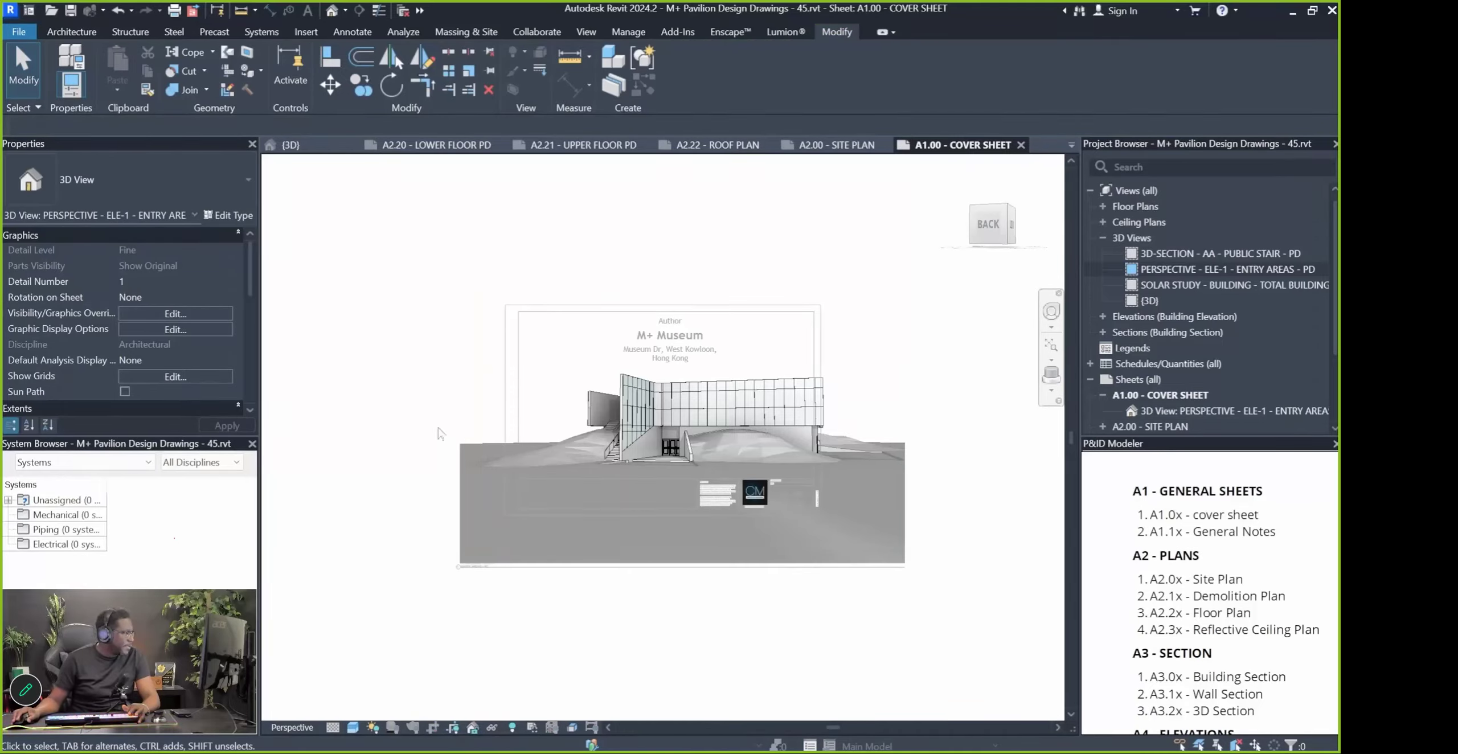
pyautogui.scroll(-5, 173, 362)
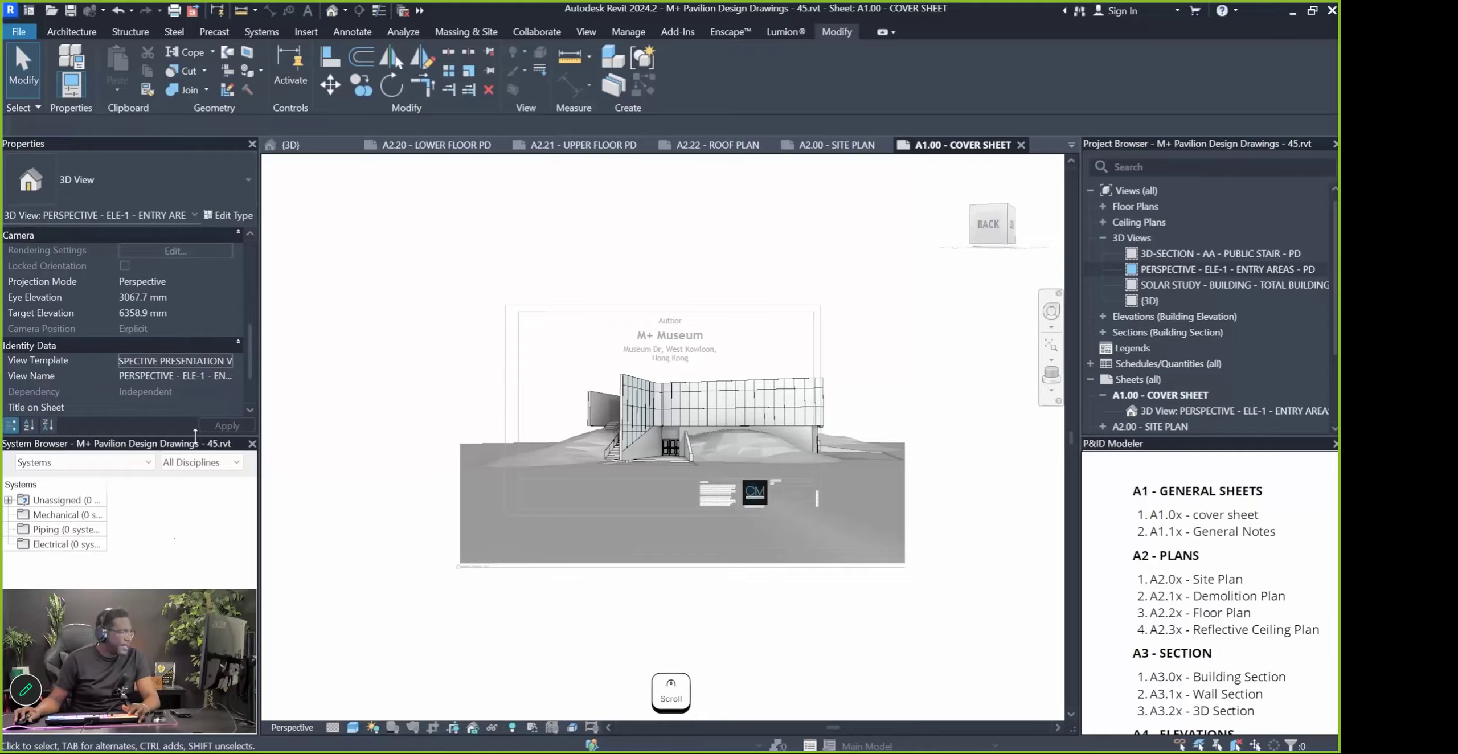
pyautogui.moveTo(204, 590); pyautogui.dragTo(211, 589)
pyautogui.scroll(-2, 128, 388)
pyautogui.scroll(4, 117, 442)
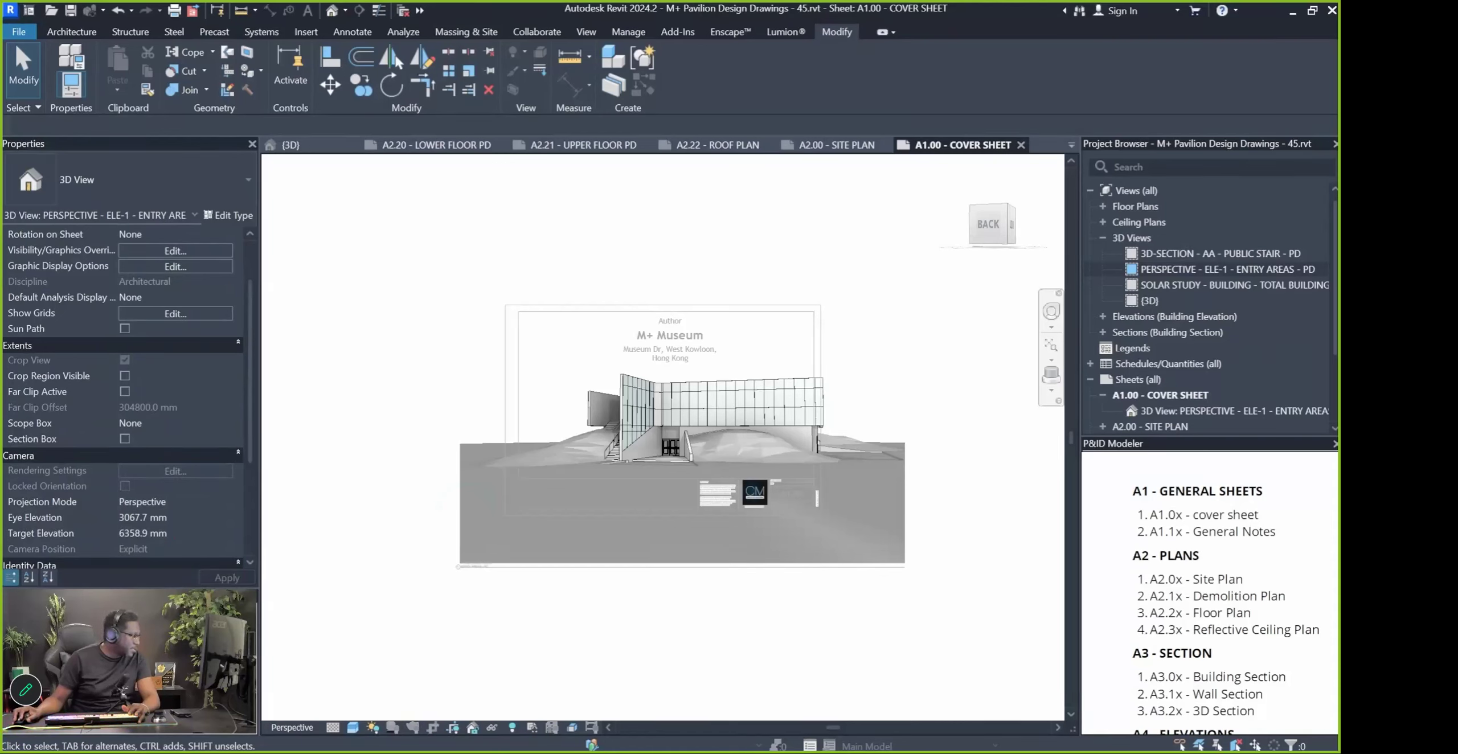
pyautogui.click(460, 402)
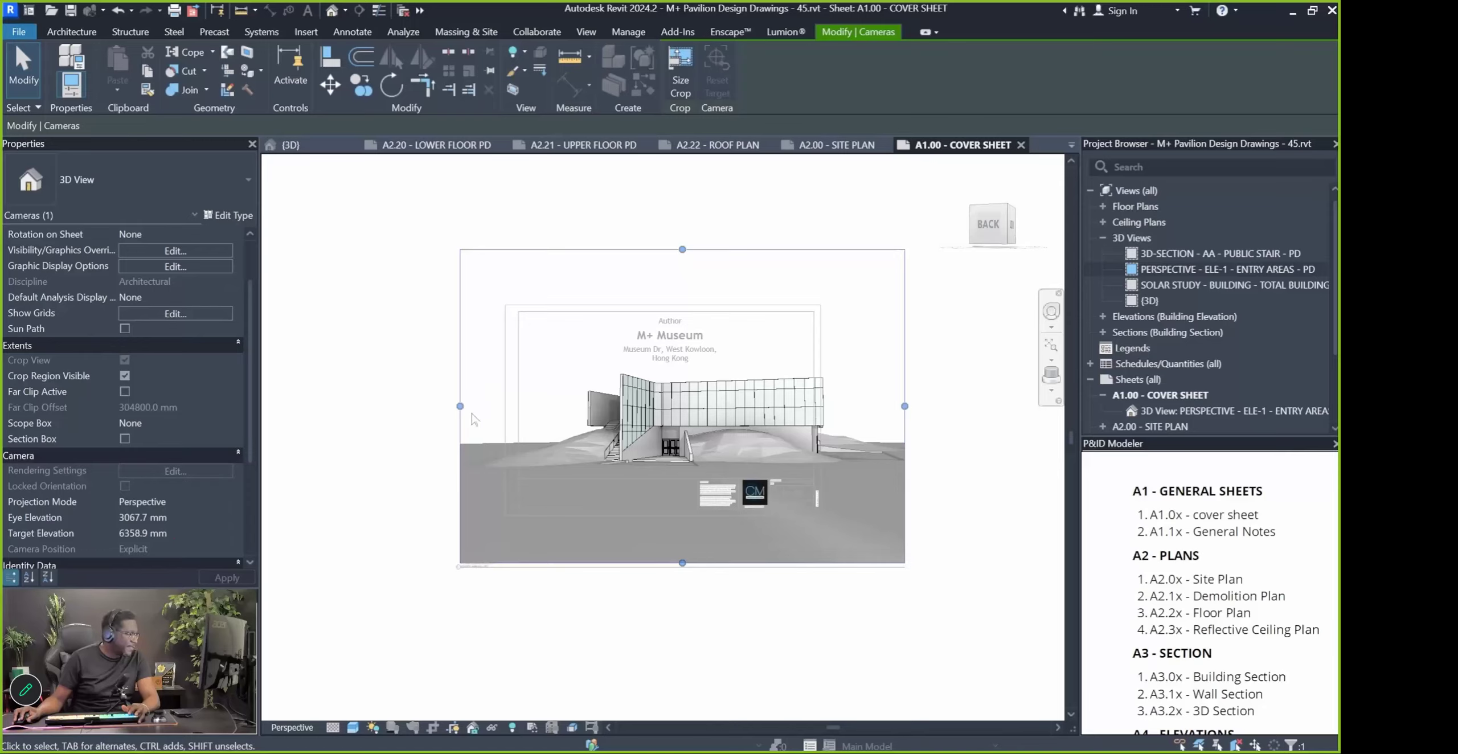
pyautogui.moveTo(460, 406); pyautogui.dragTo(602, 406)
pyautogui.moveTo(729, 420); pyautogui.dragTo(727, 407)
pyautogui.moveTo(603, 406); pyautogui.dragTo(601, 406)
pyautogui.moveTo(675, 482); pyautogui.dragTo(662, 365)
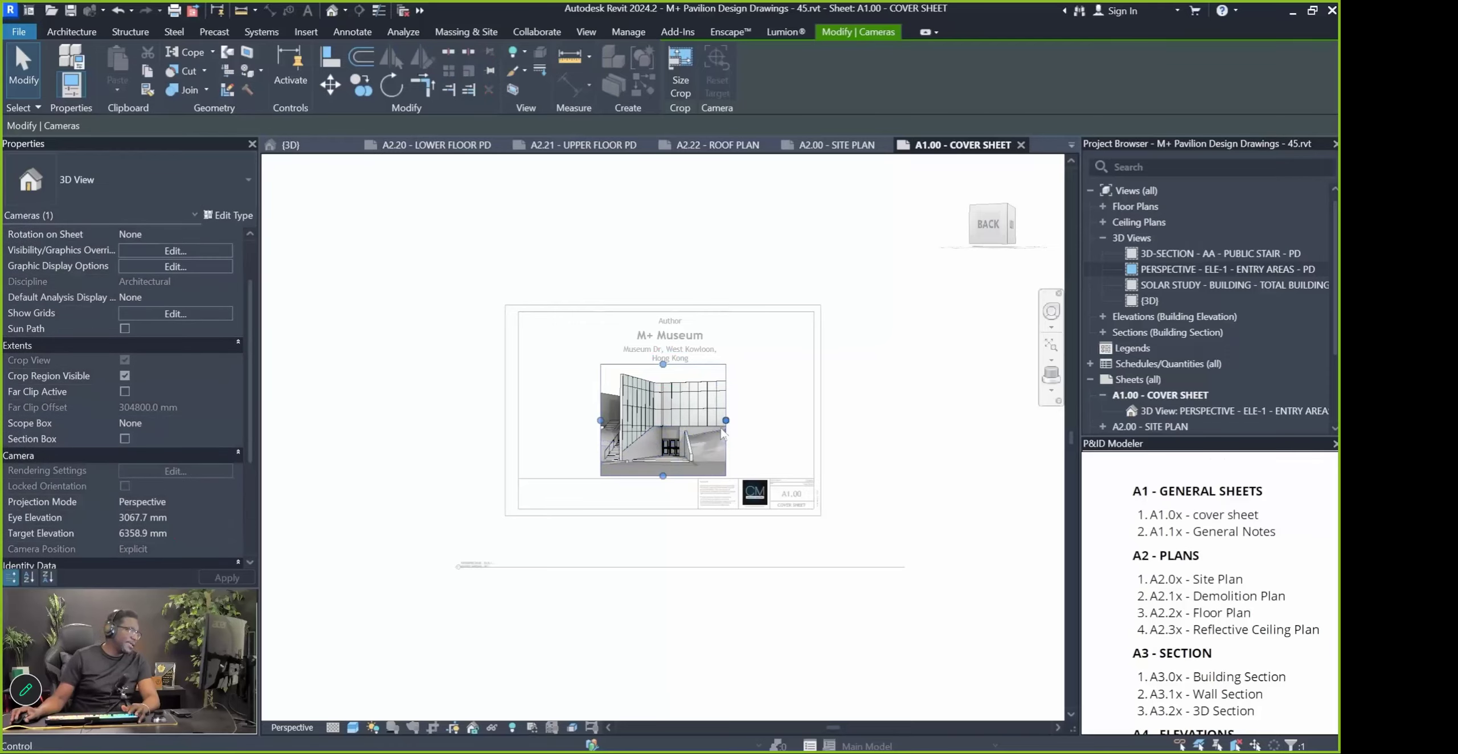
# Nudge the entry perspective's left and right crop edges slightly outward
pyautogui.scroll(3, 605, 425)
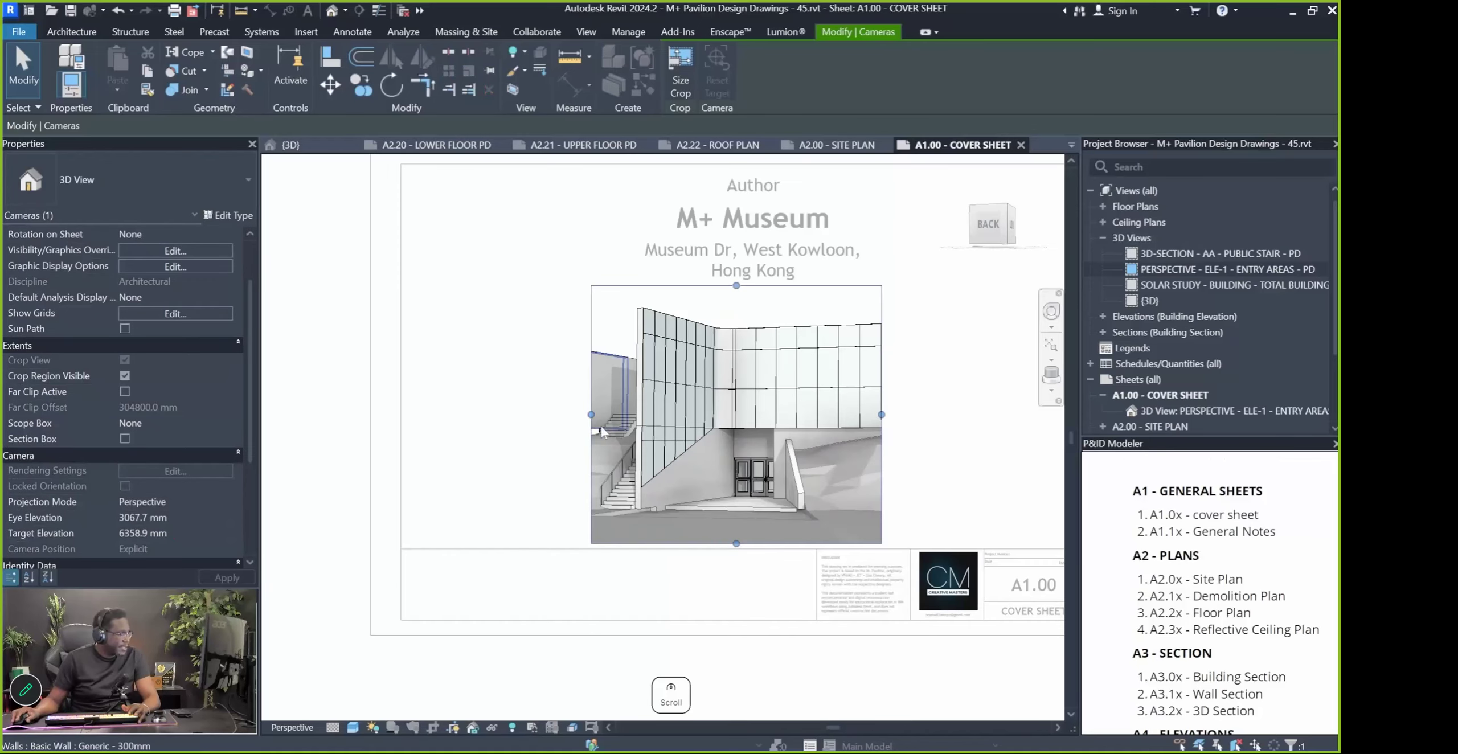
pyautogui.moveTo(589, 412); pyautogui.dragTo(583, 412)
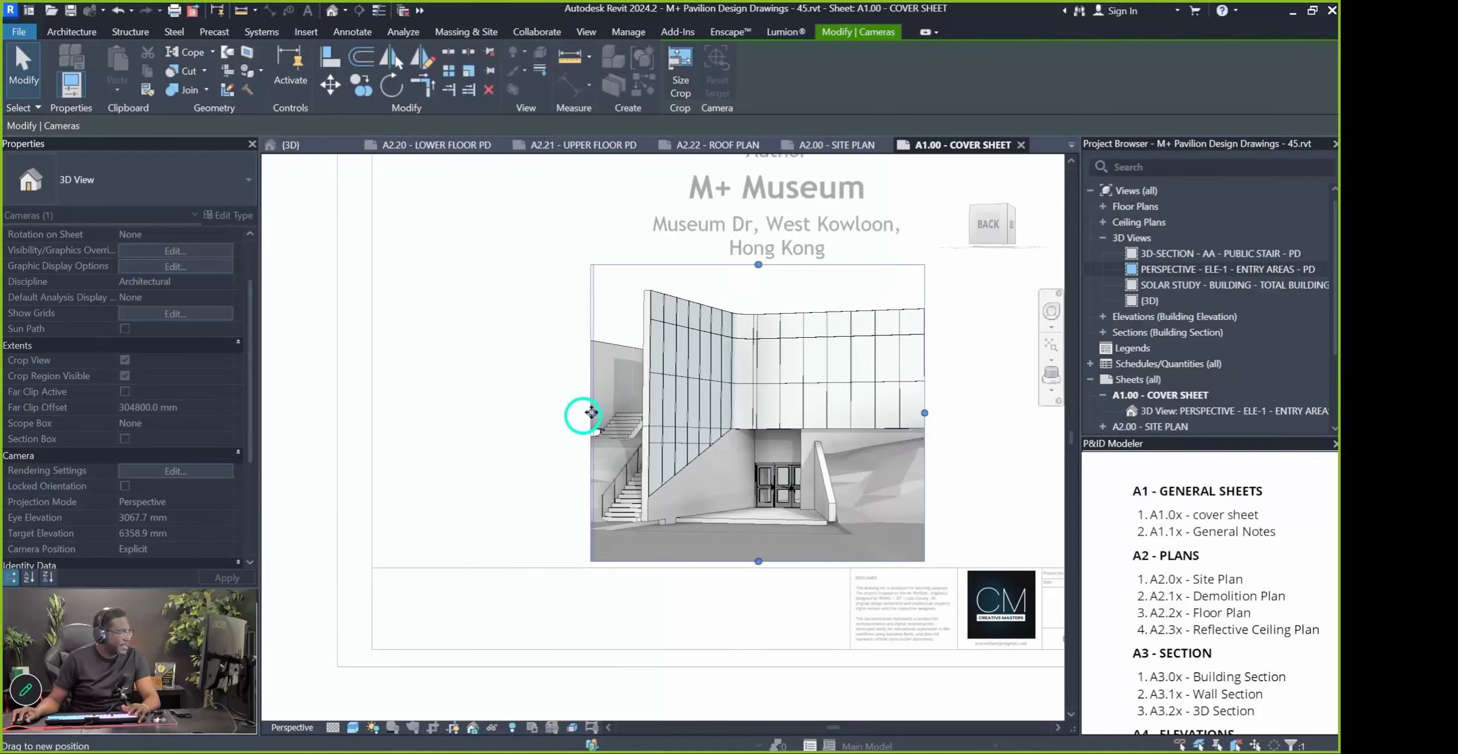
pyautogui.moveTo(591, 412); pyautogui.dragTo(593, 413)
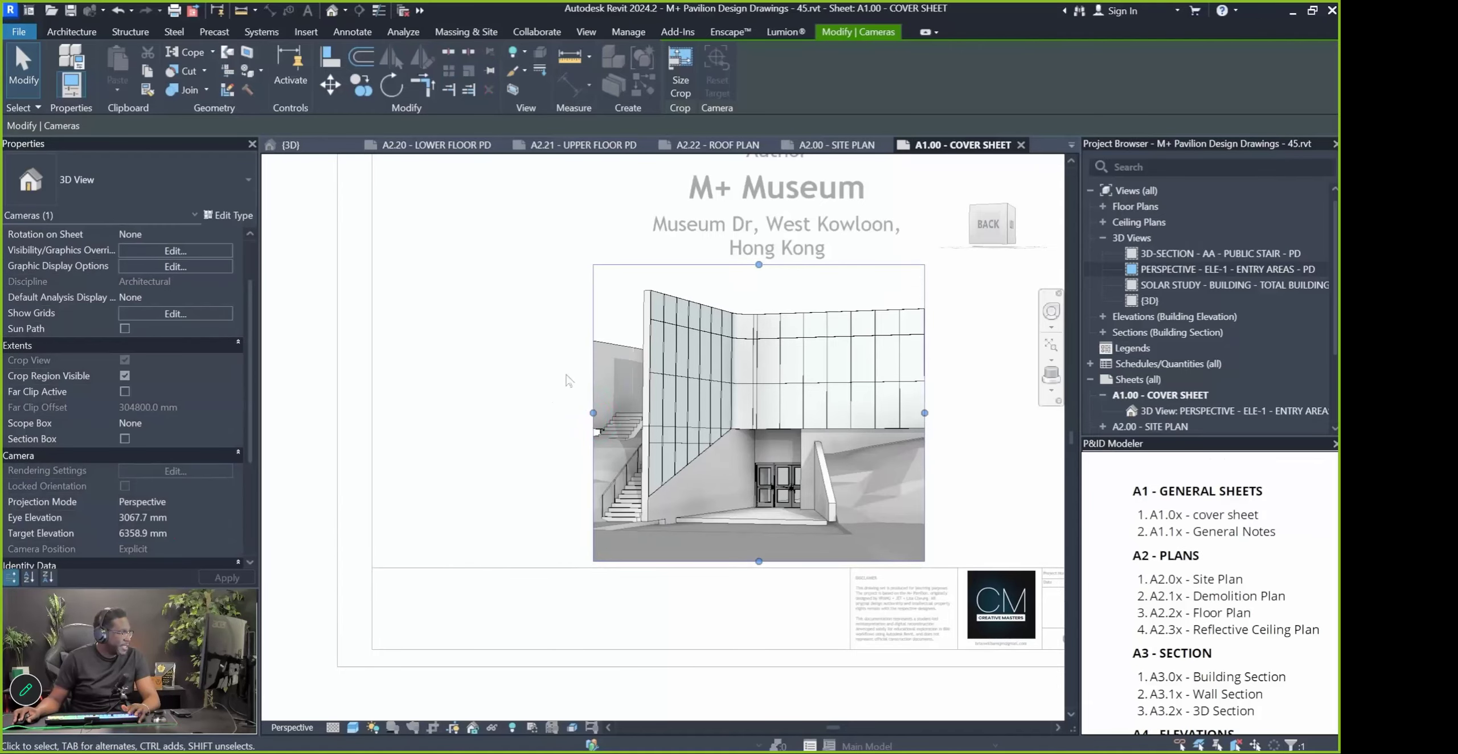
pyautogui.scroll(-4, 516, 434)
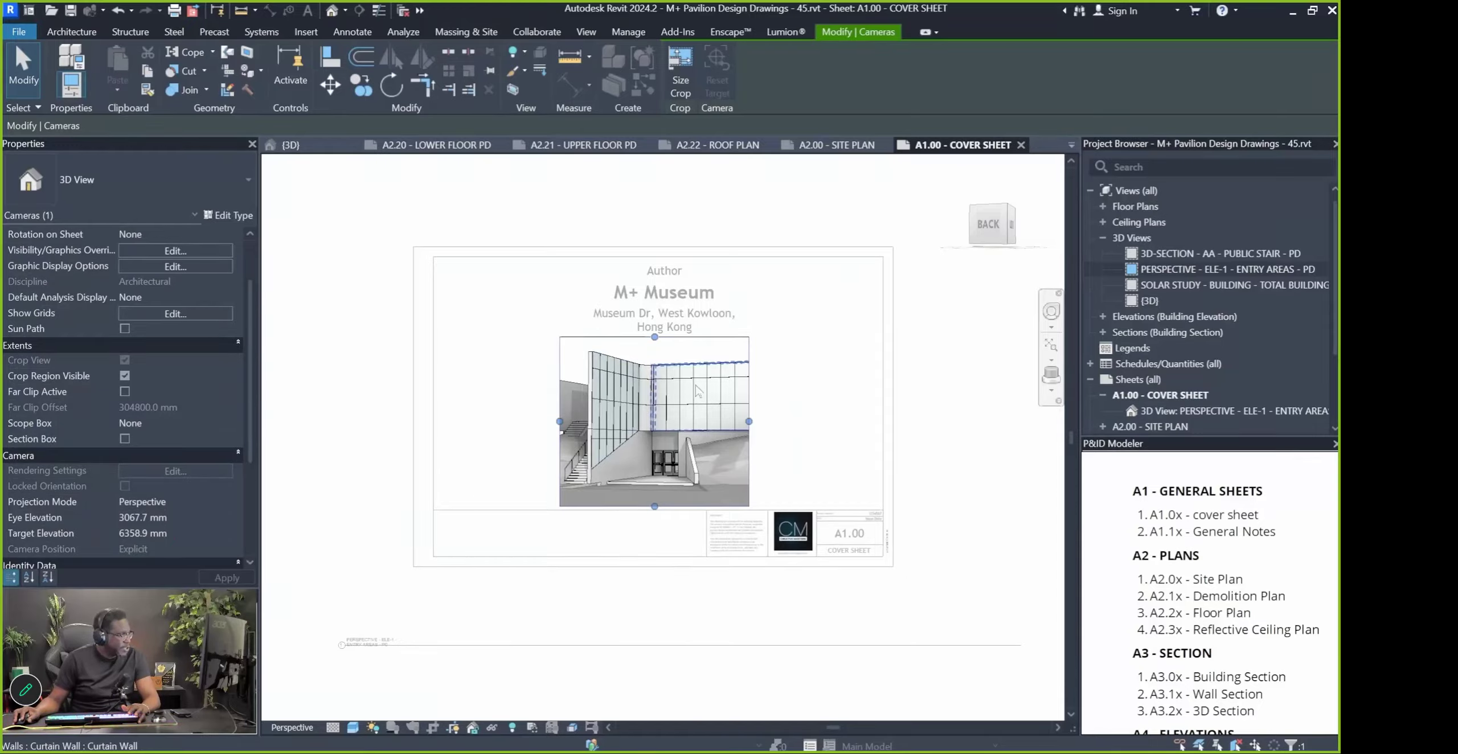
pyautogui.moveTo(751, 422); pyautogui.dragTo(757, 422)
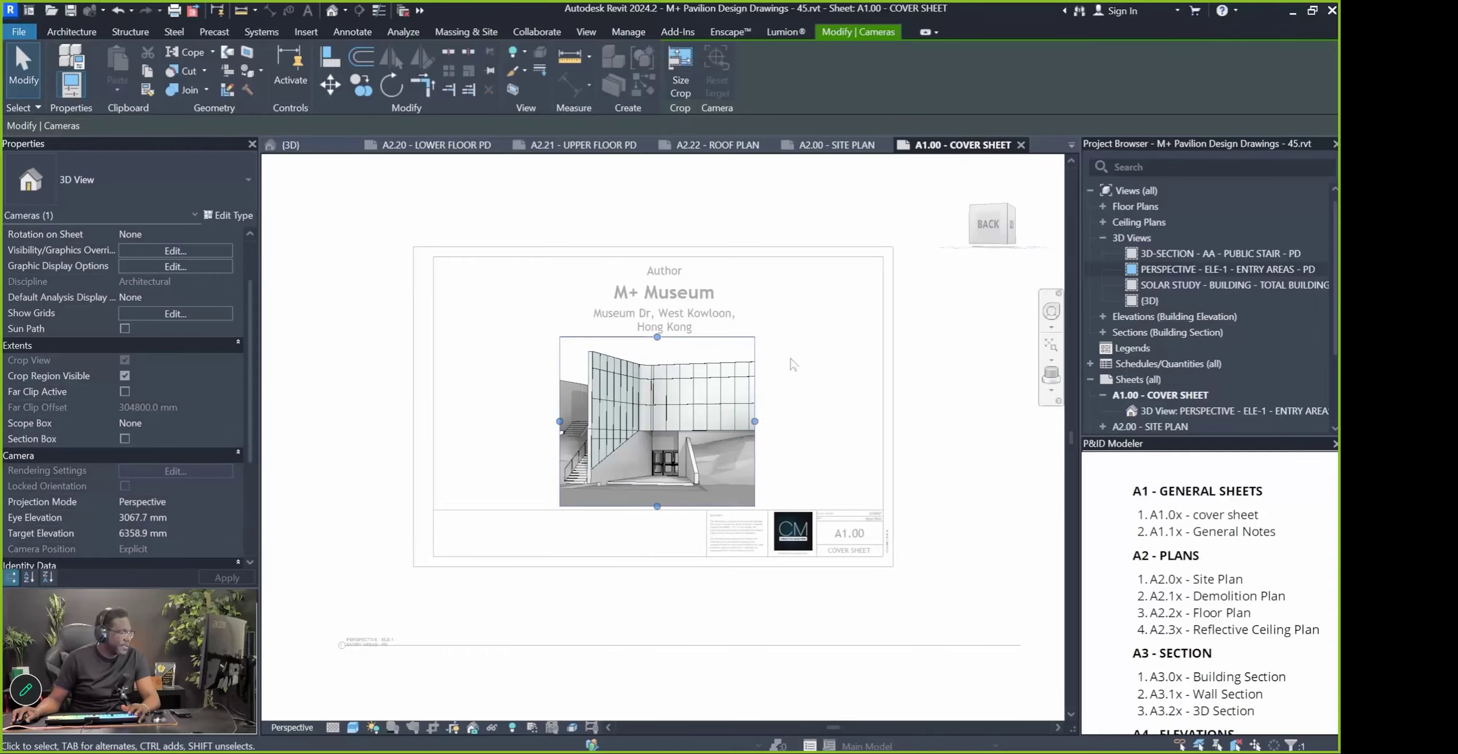
pyautogui.moveTo(560, 422); pyautogui.dragTo(558, 422)
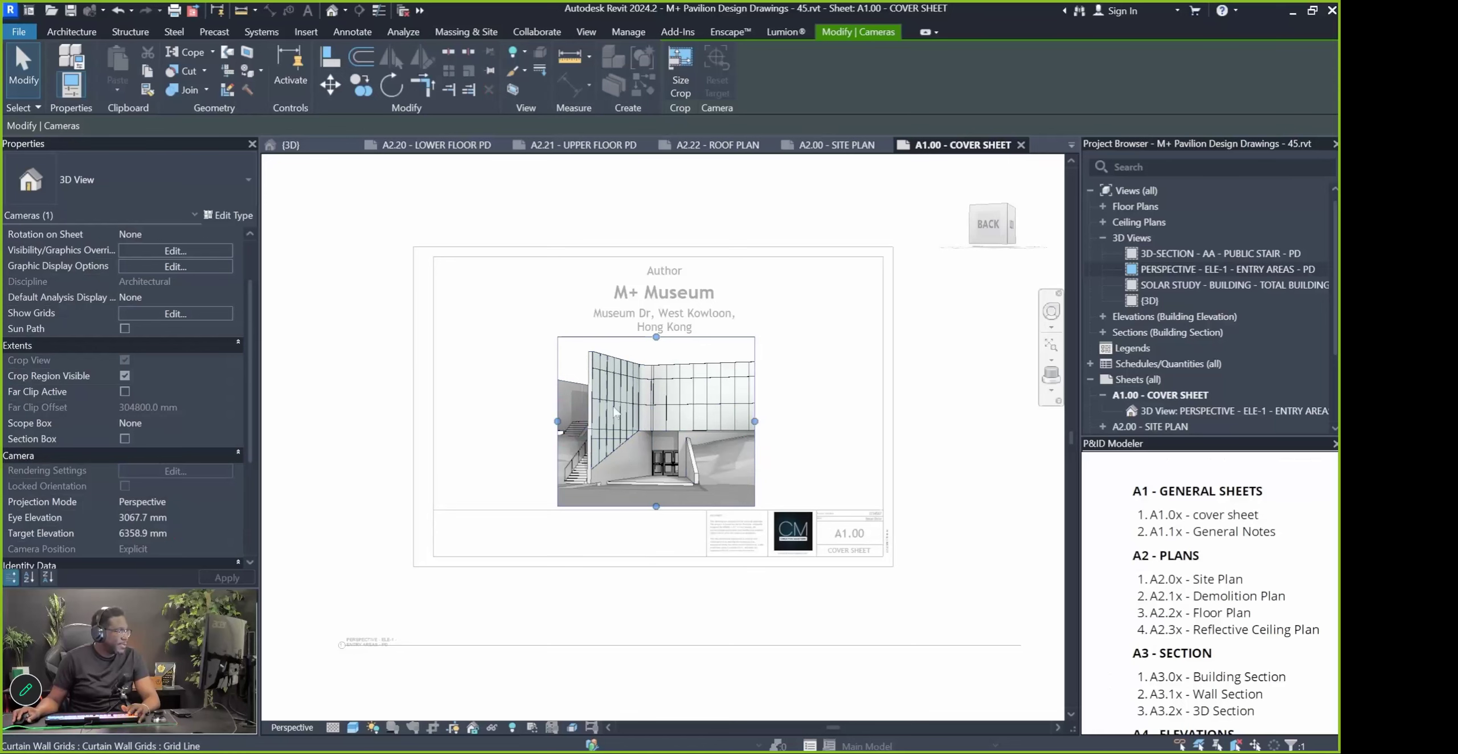
pyautogui.scroll(3, 602, 408)
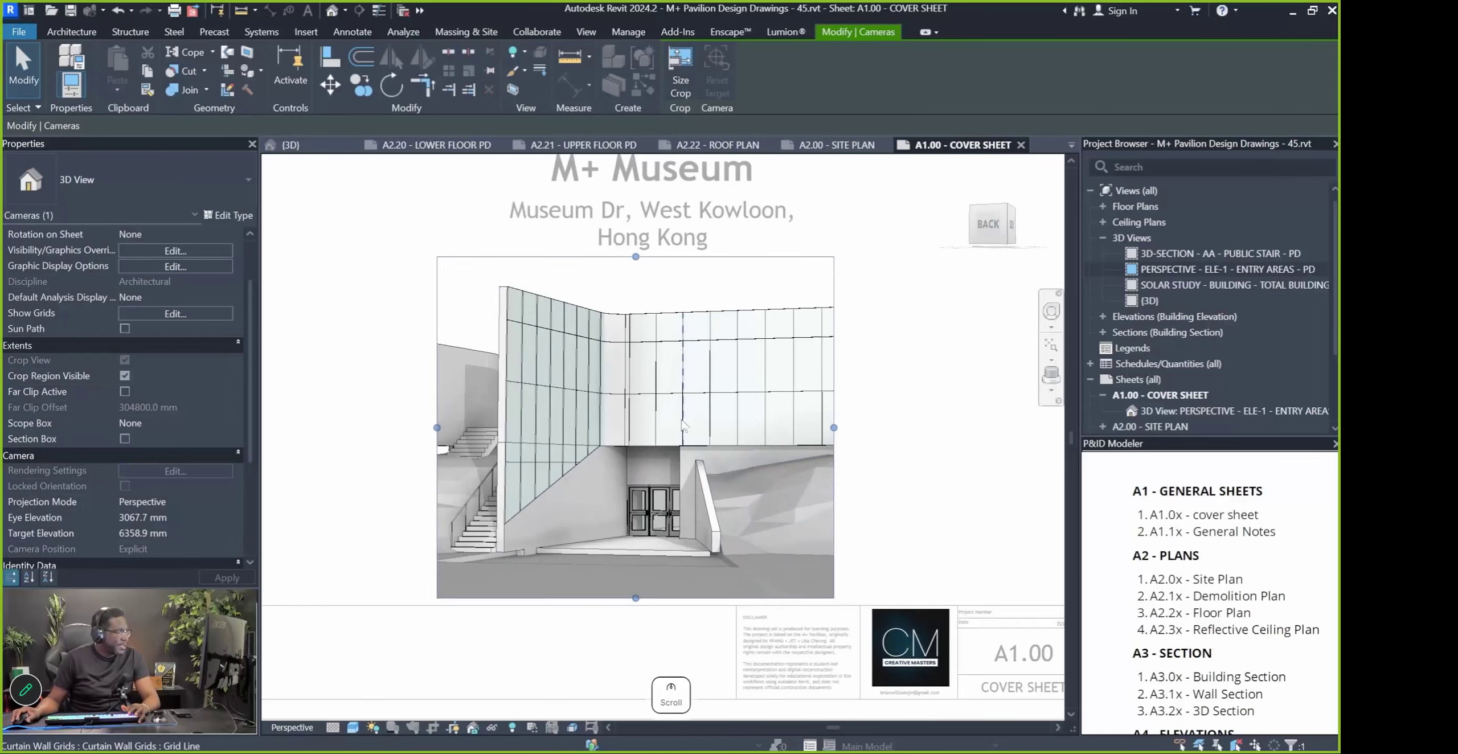
# Zoom the entry perspective out and pan it downward with the Full Navigation Wheel
pyautogui.click(1051, 314)
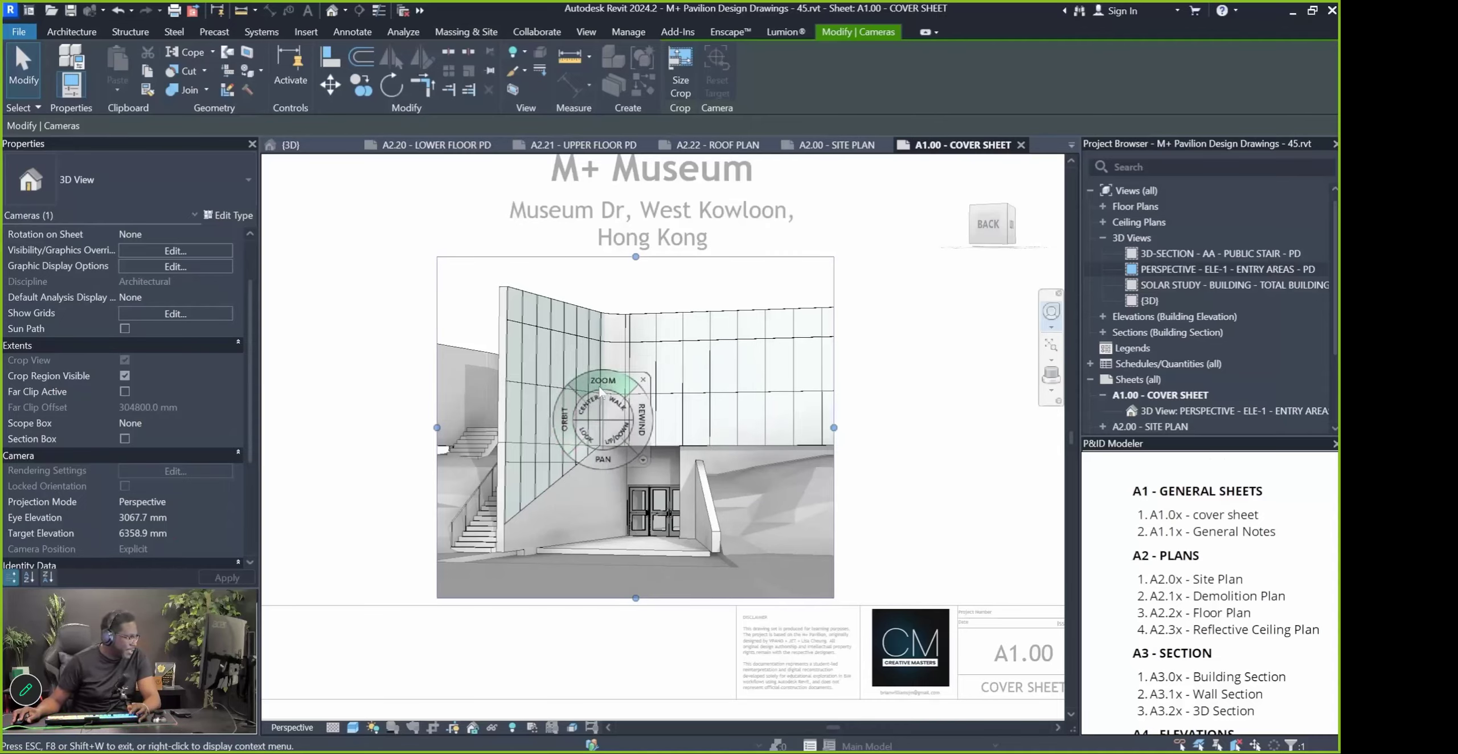
pyautogui.moveTo(593, 382); pyautogui.dragTo(599, 412)
pyautogui.moveTo(605, 482); pyautogui.dragTo(606, 536)
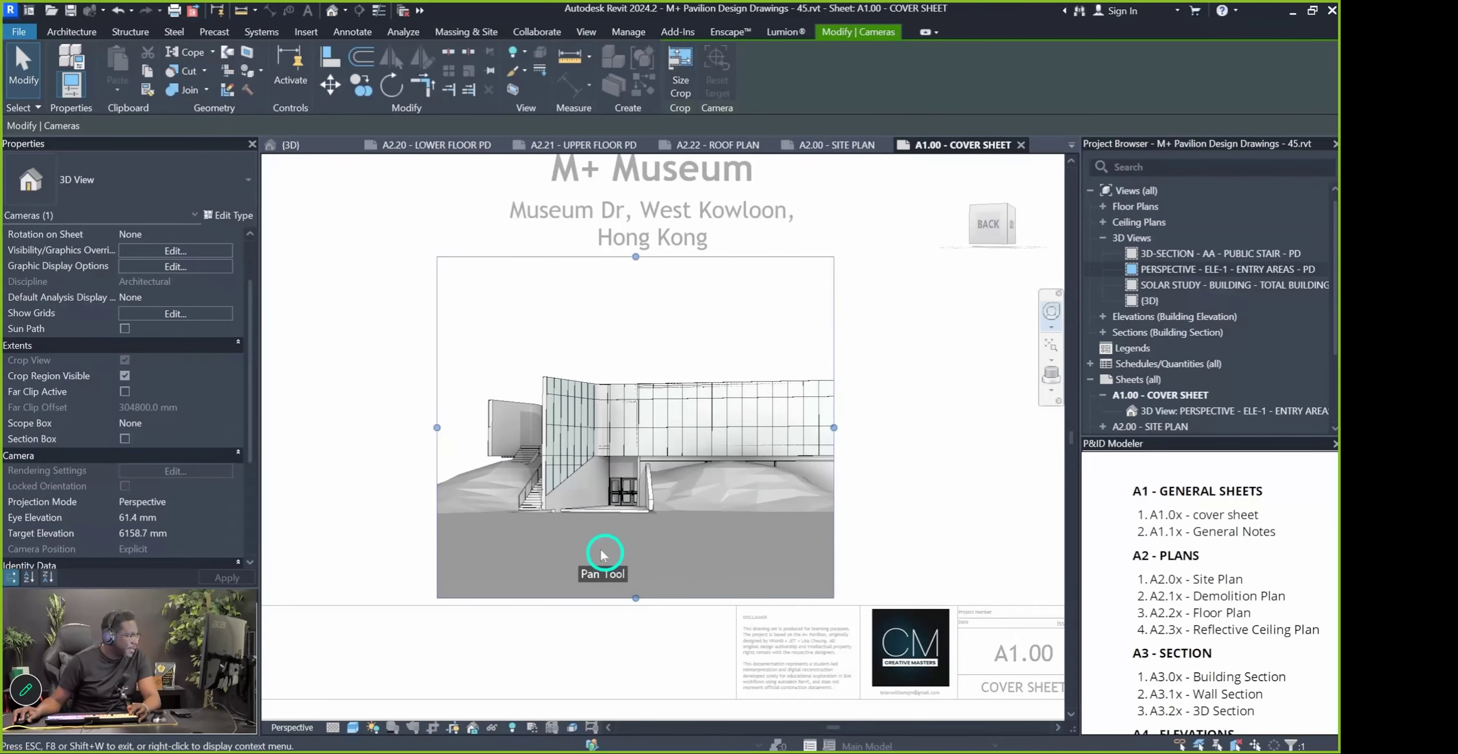
pyautogui.moveTo(610, 460); pyautogui.dragTo(598, 479)
pyautogui.moveTo(593, 544); pyautogui.dragTo(570, 611)
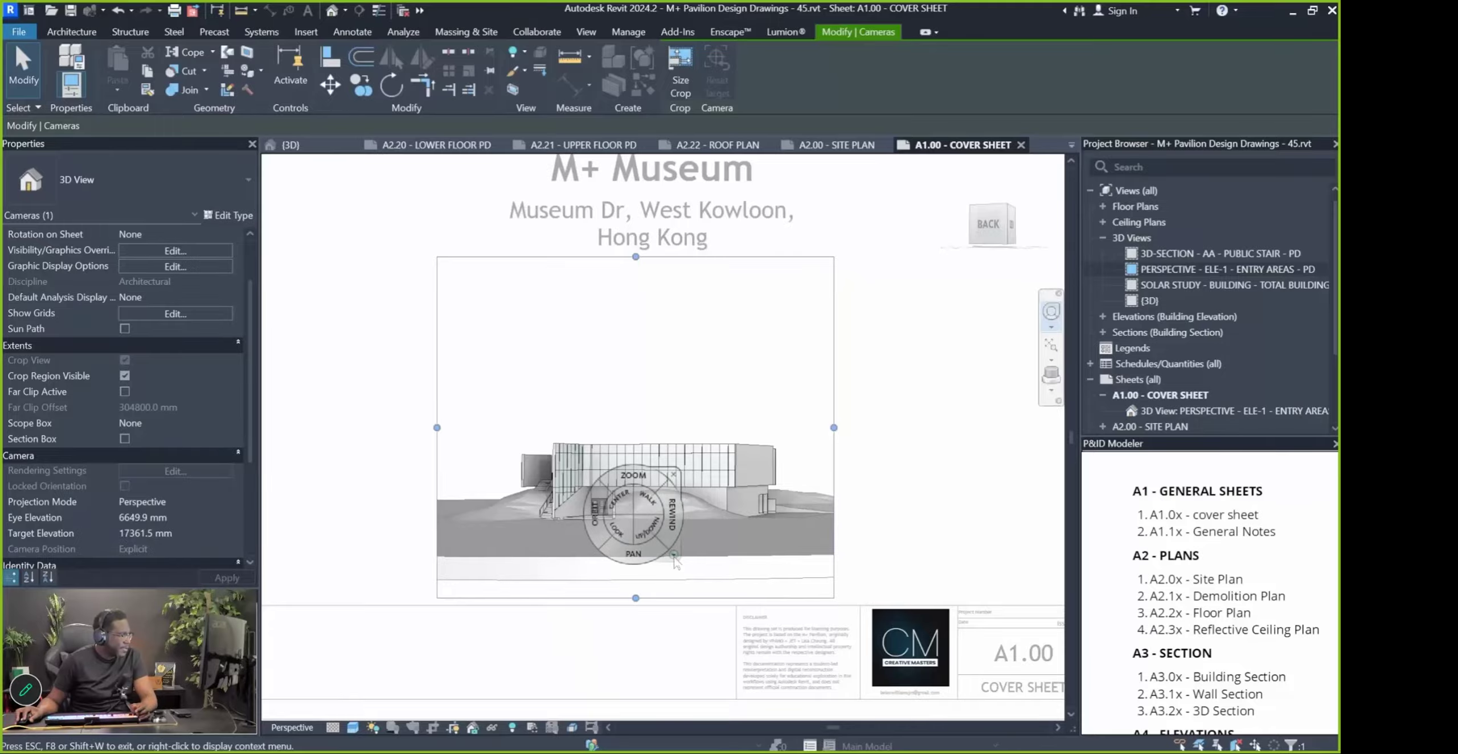
# Change the camera focal length so the whole museum appears smaller and distant
pyautogui.click(673, 557)
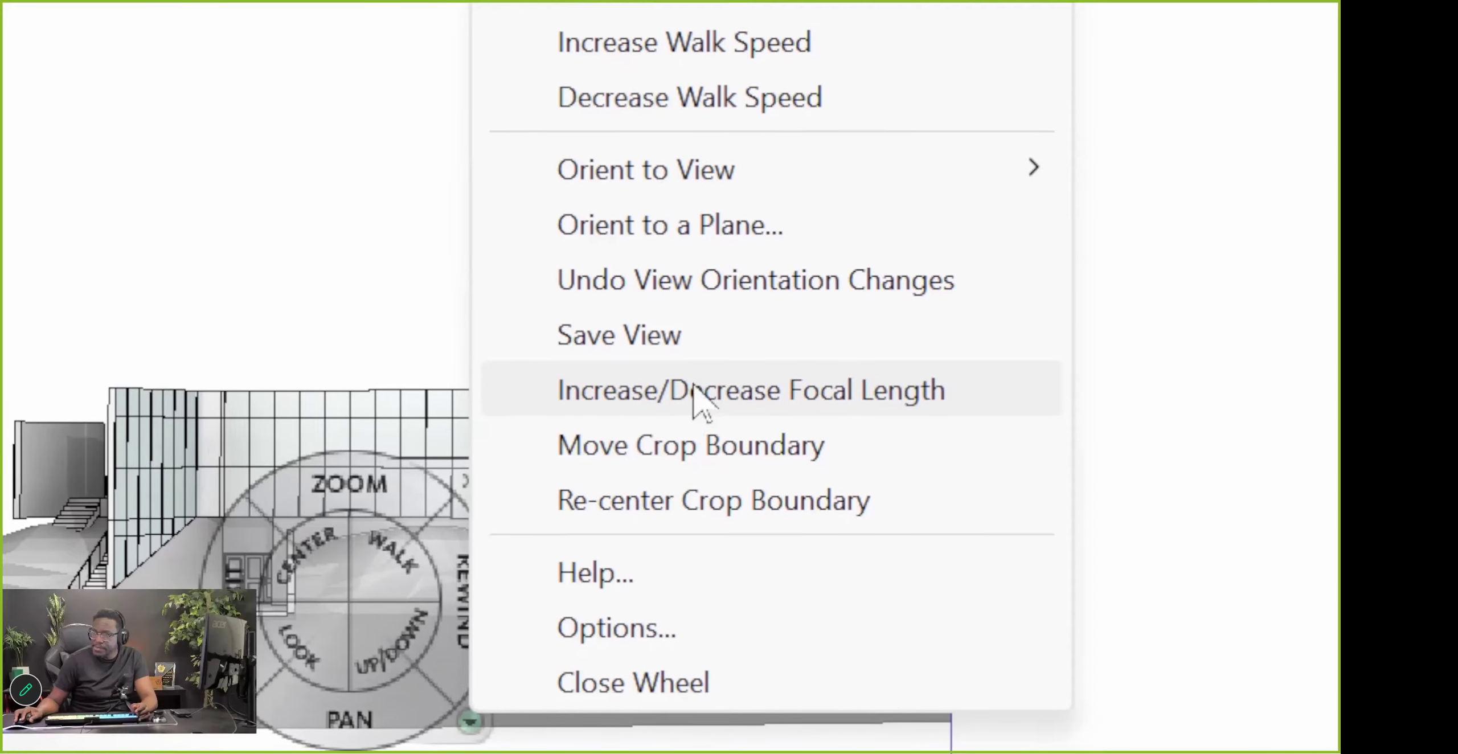
pyautogui.click(681, 393)
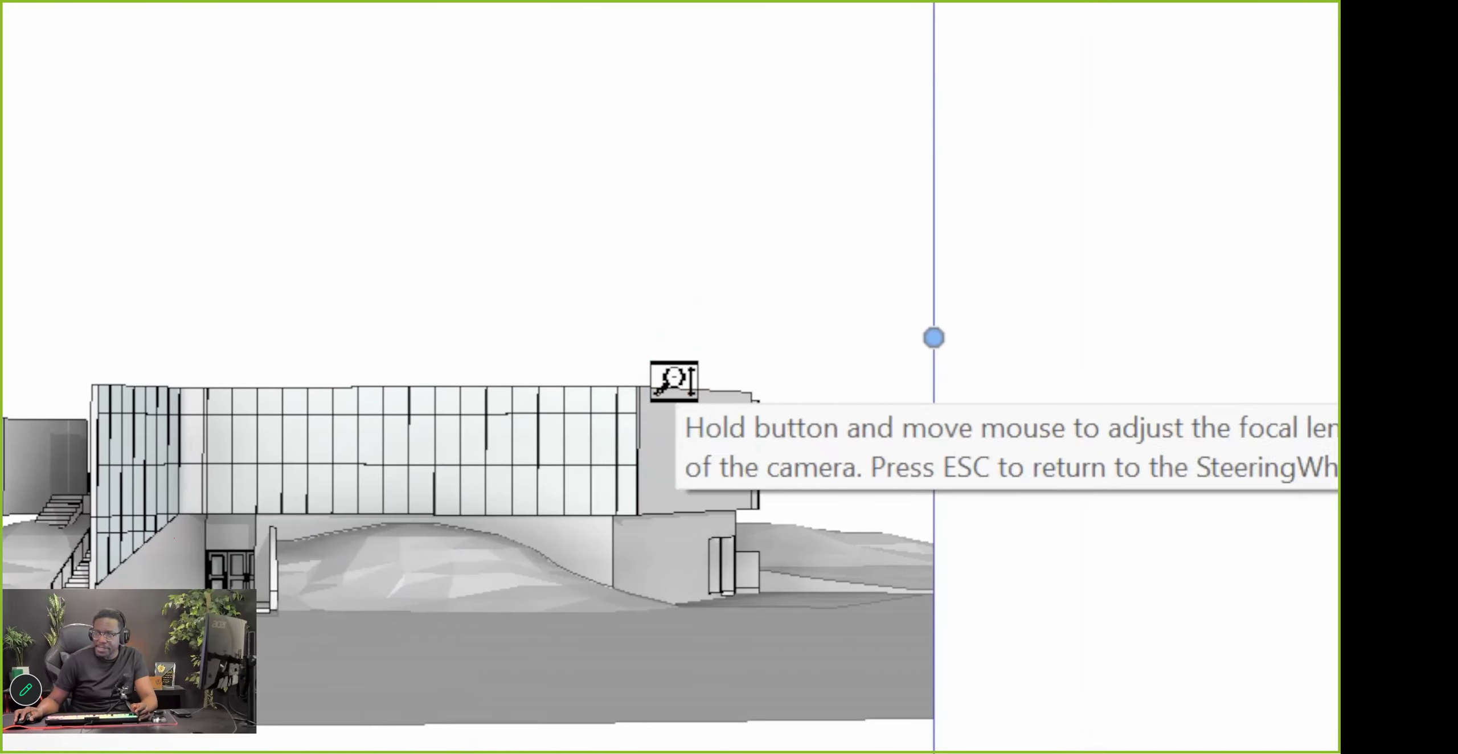
pyautogui.moveTo(671, 447); pyautogui.dragTo(677, 490)
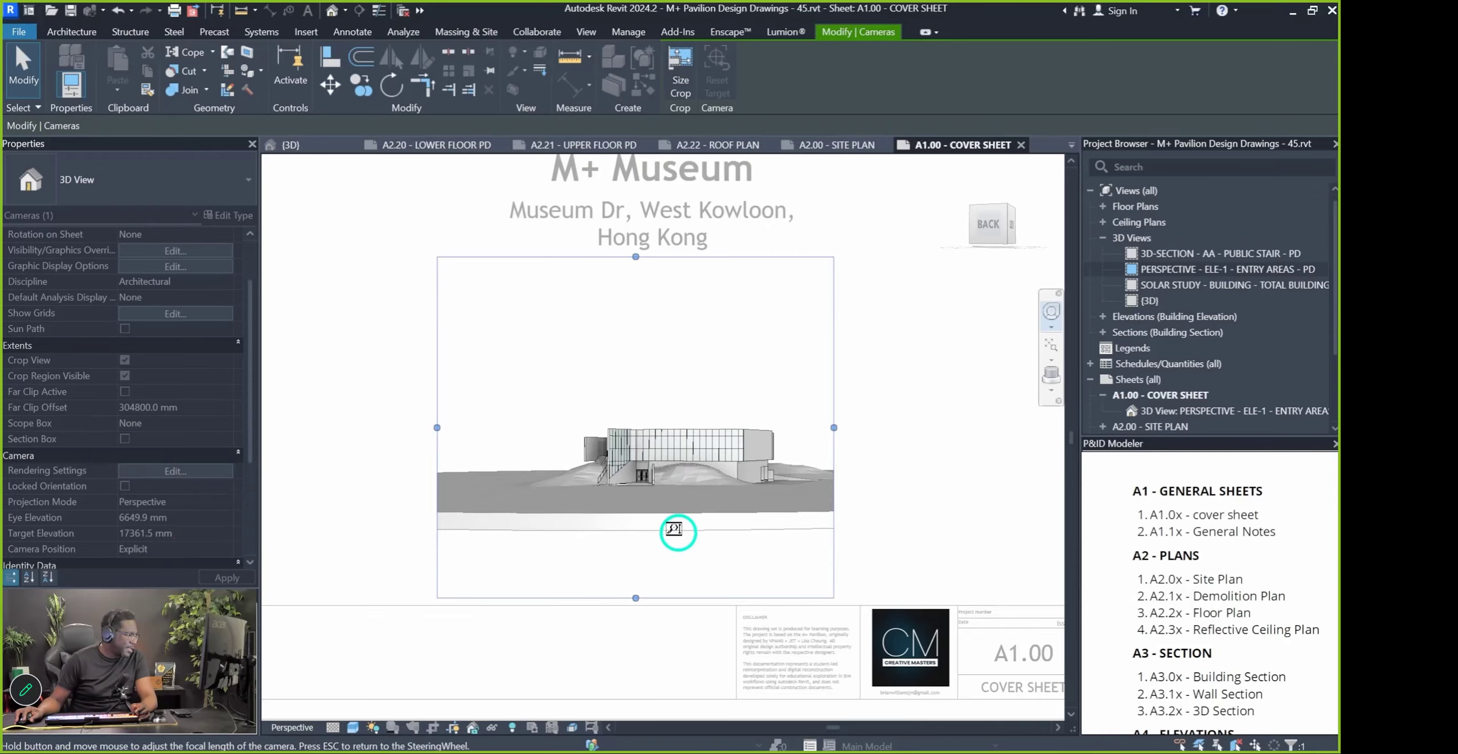
# Zoom toward the entry and widen the focal length to take in more ground
pyautogui.moveTo(676, 549); pyautogui.dragTo(666, 434)
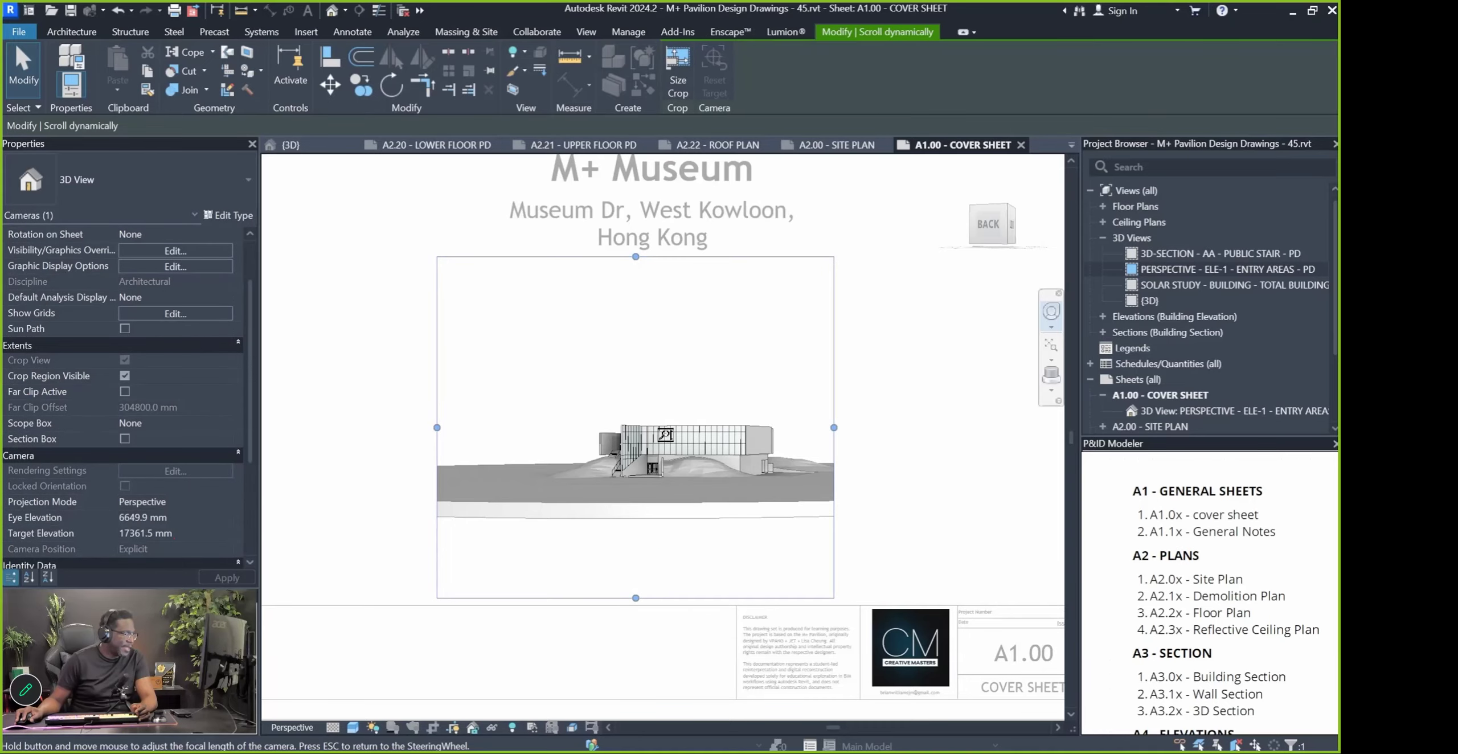
pyautogui.press('Escape')
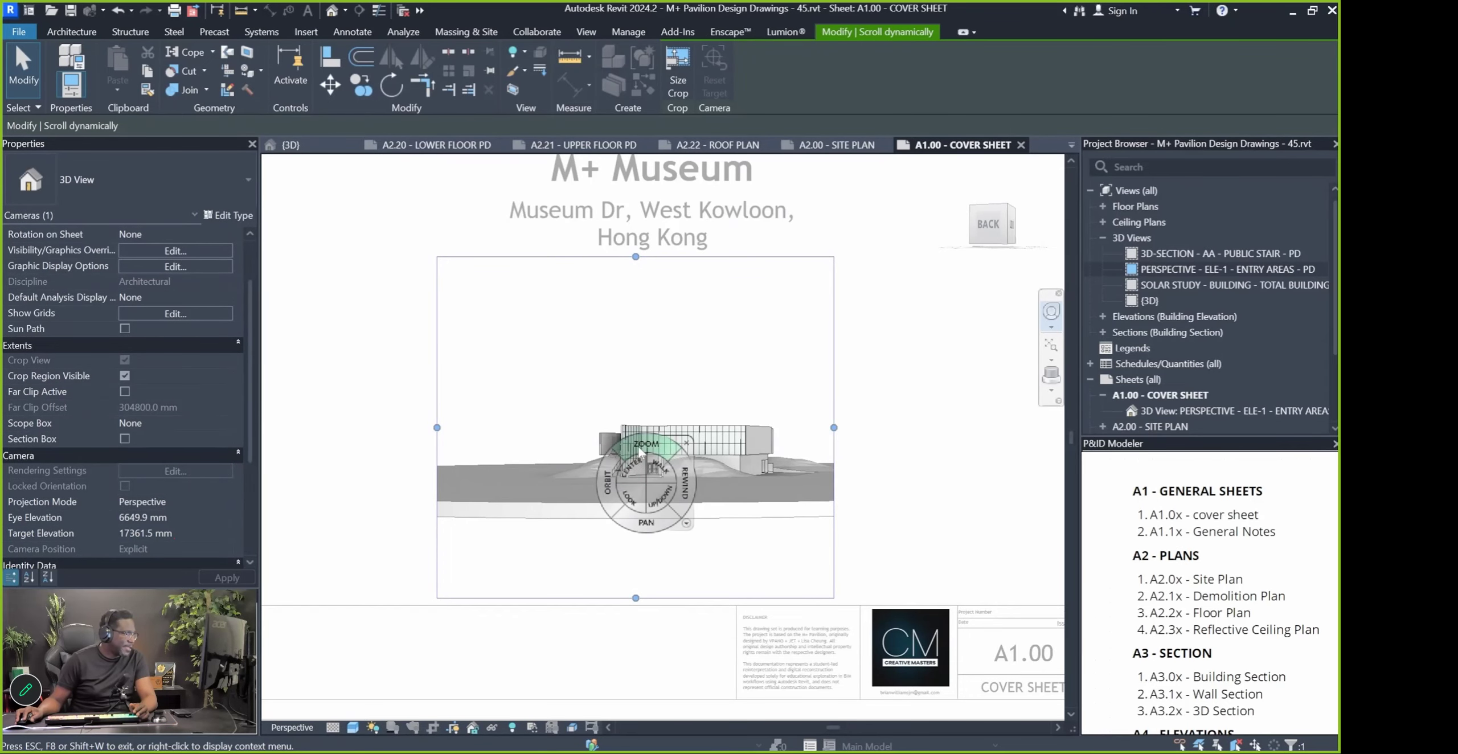
pyautogui.moveTo(640, 448); pyautogui.dragTo(652, 408)
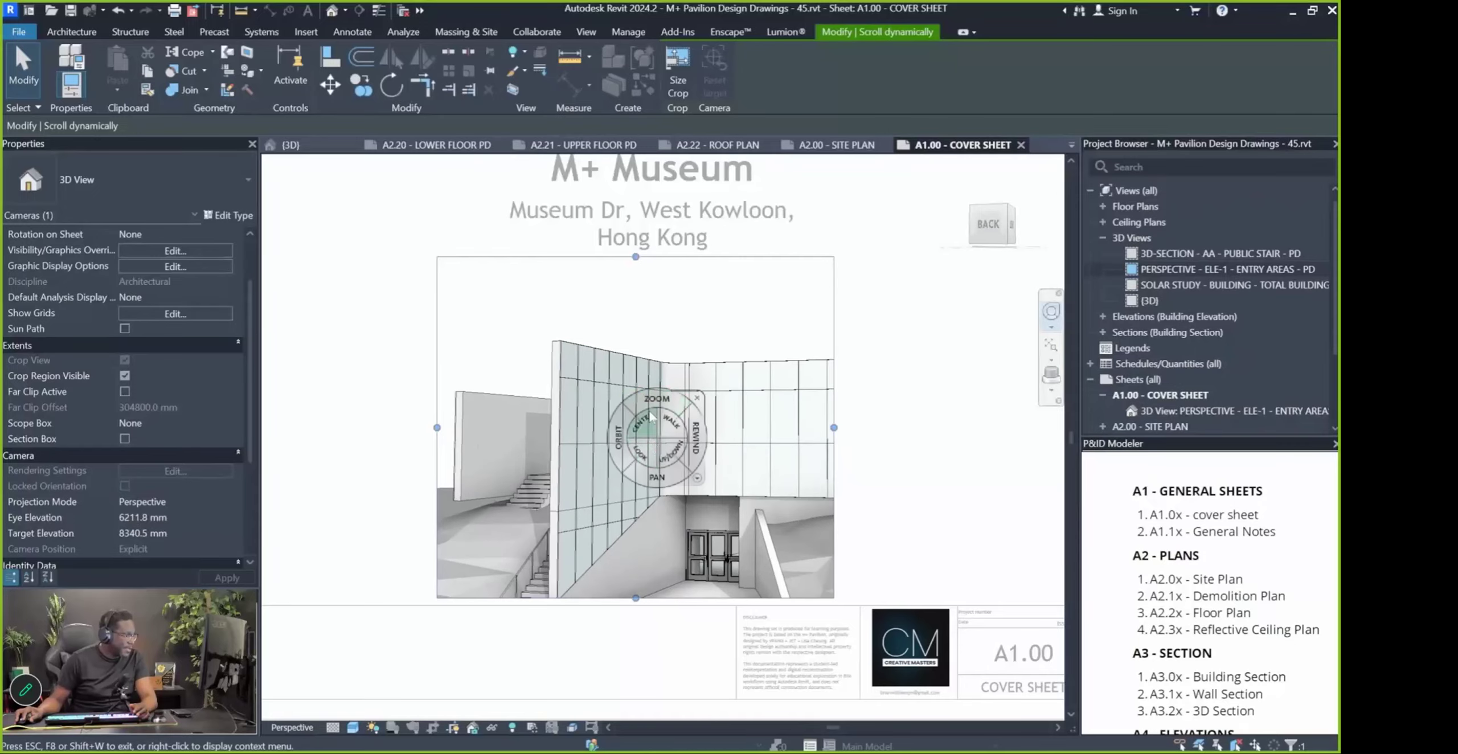
pyautogui.click(697, 478)
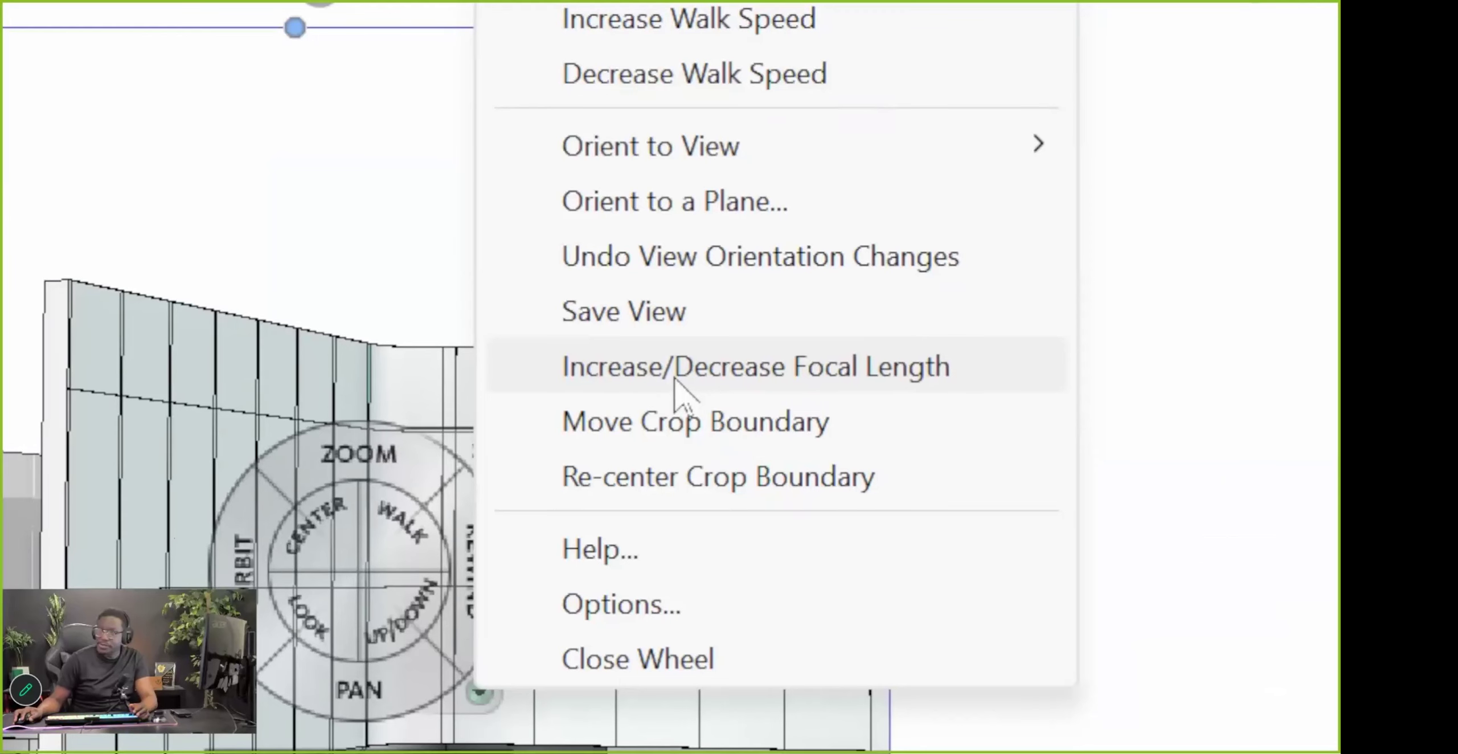
pyautogui.click(675, 379)
pyautogui.moveTo(349, 458); pyautogui.dragTo(391, 633)
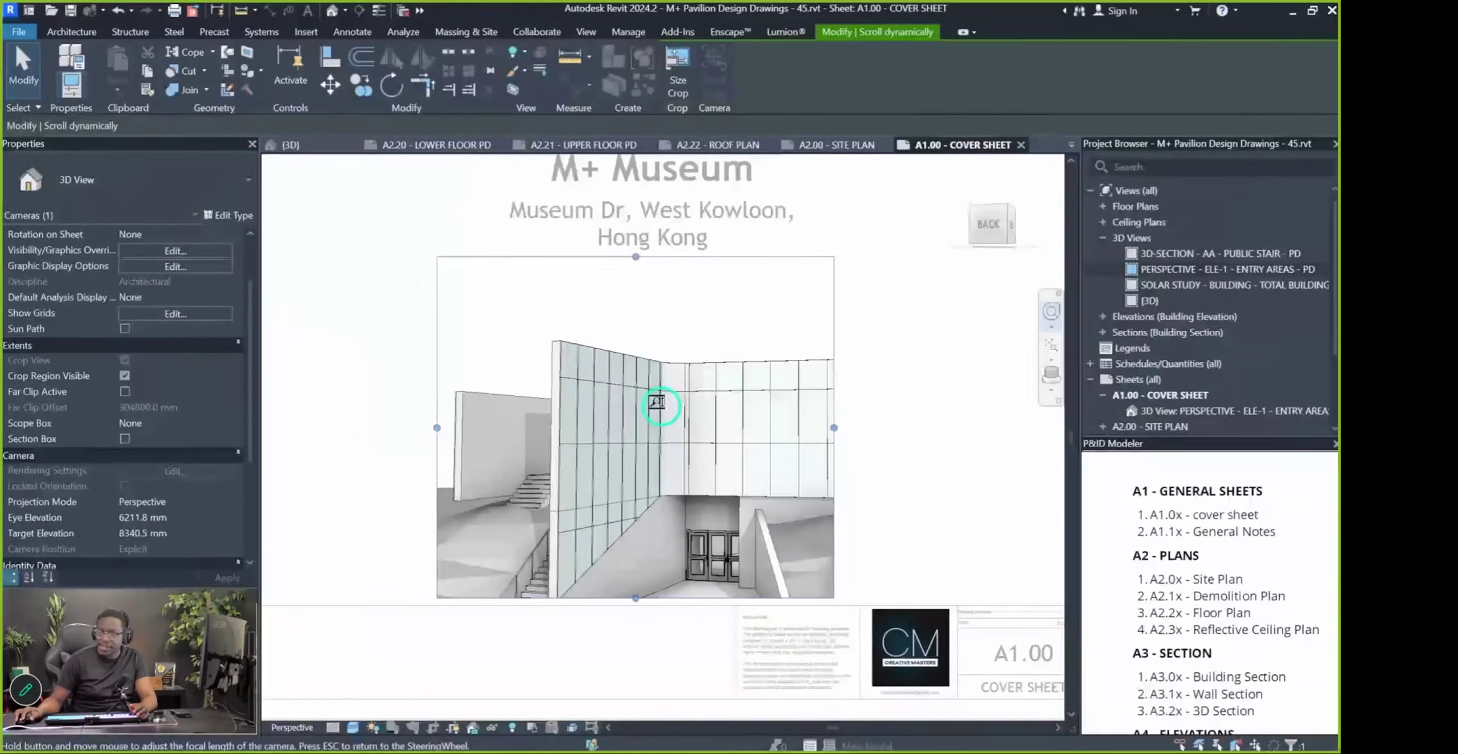
pyautogui.moveTo(670, 460); pyautogui.dragTo(637, 642)
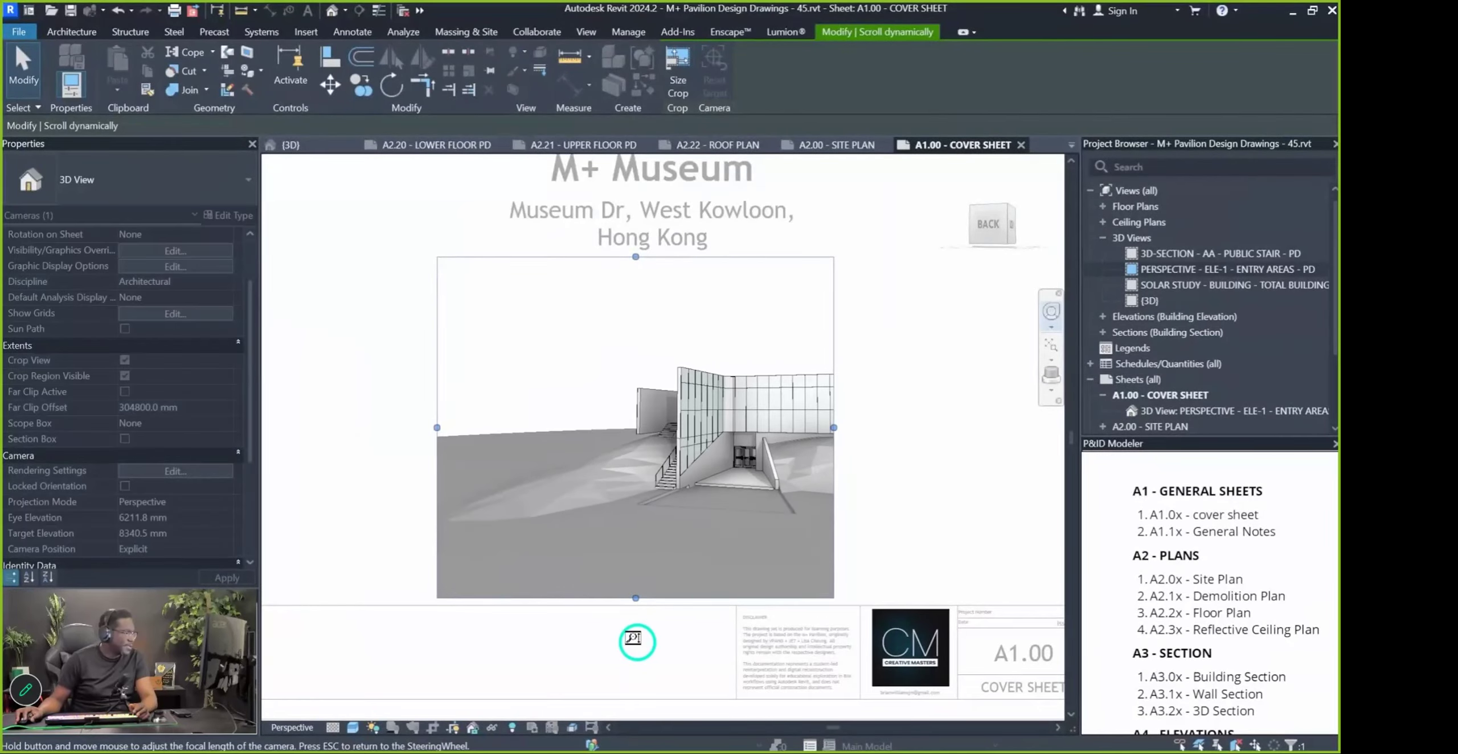
pyautogui.press('Escape')
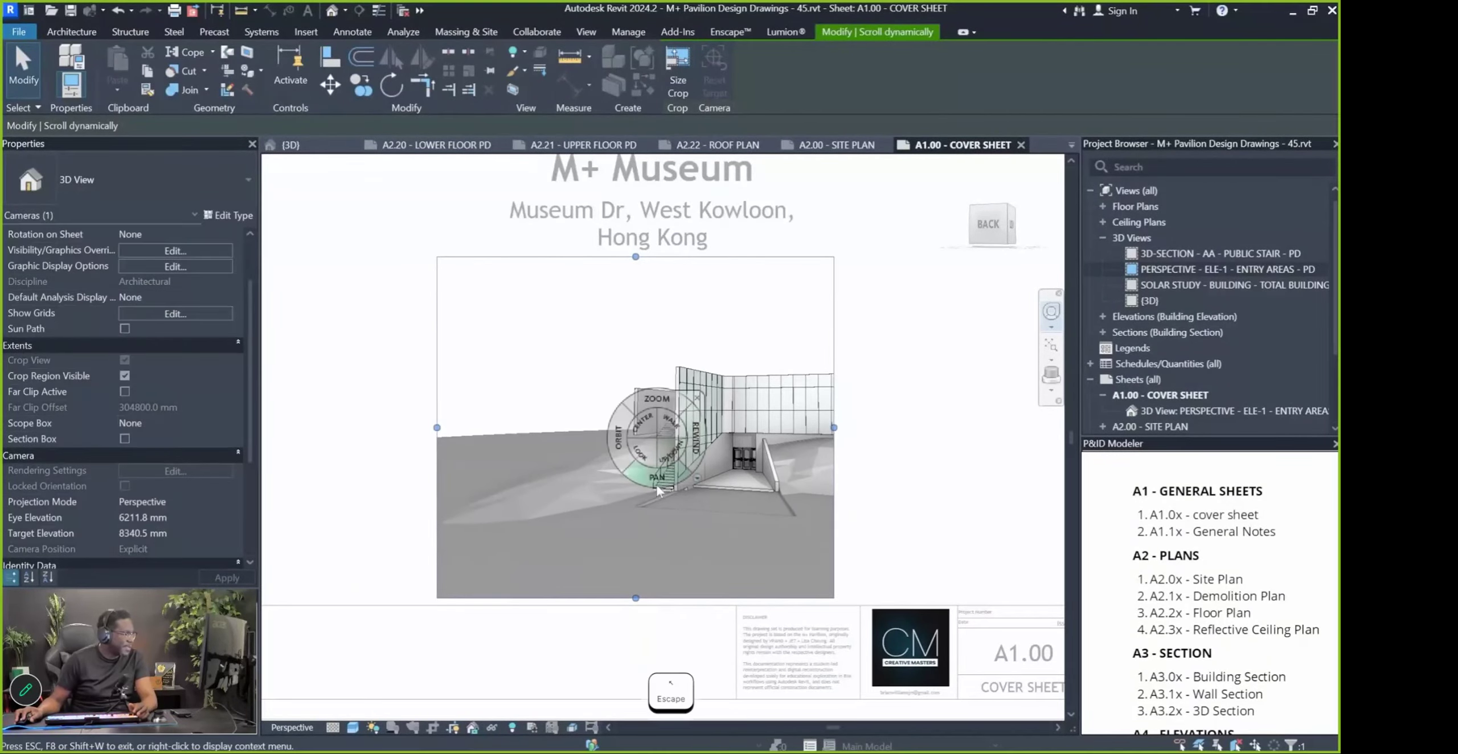
# Pan the building into place and lower the camera to a 136.6 mm eye elevation
pyautogui.moveTo(592, 477); pyautogui.dragTo(372, 407)
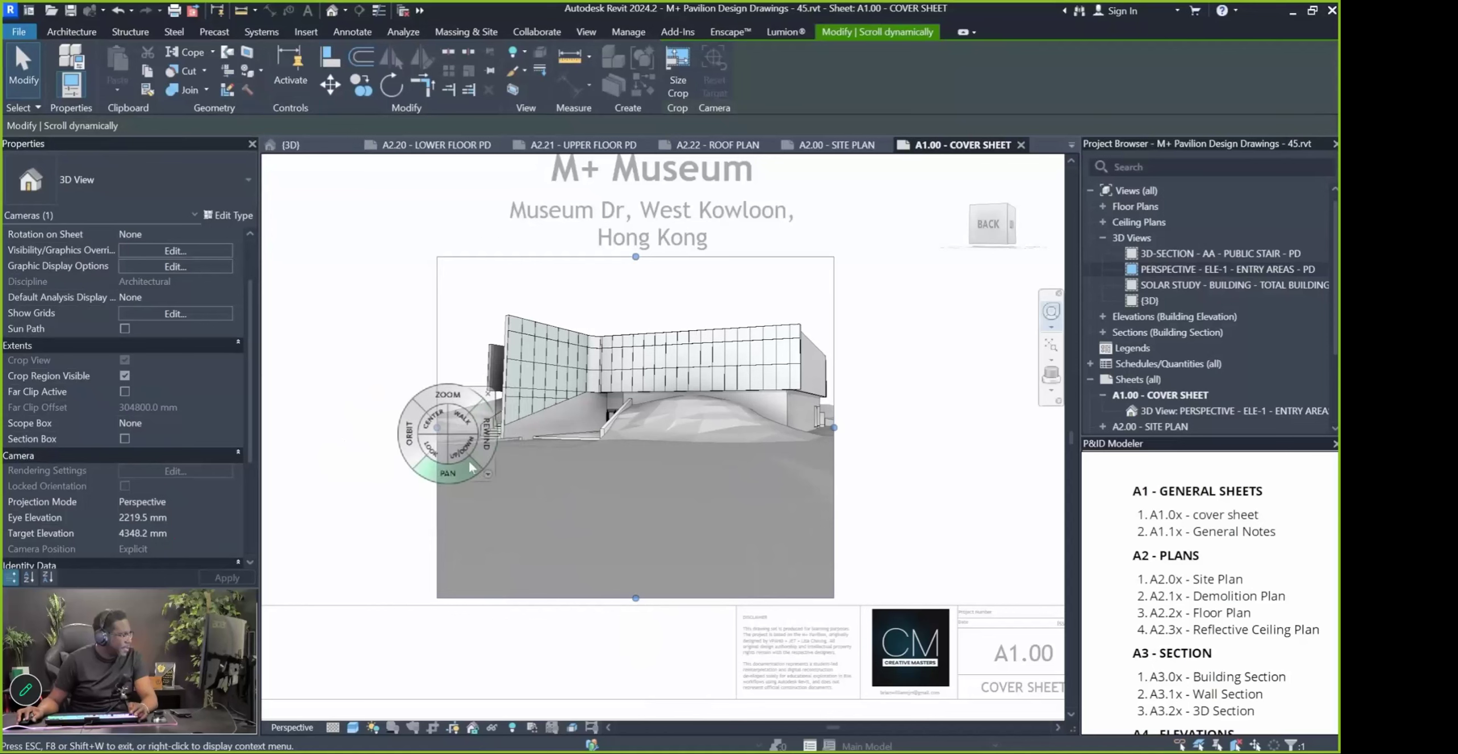
pyautogui.moveTo(453, 472); pyautogui.dragTo(436, 436)
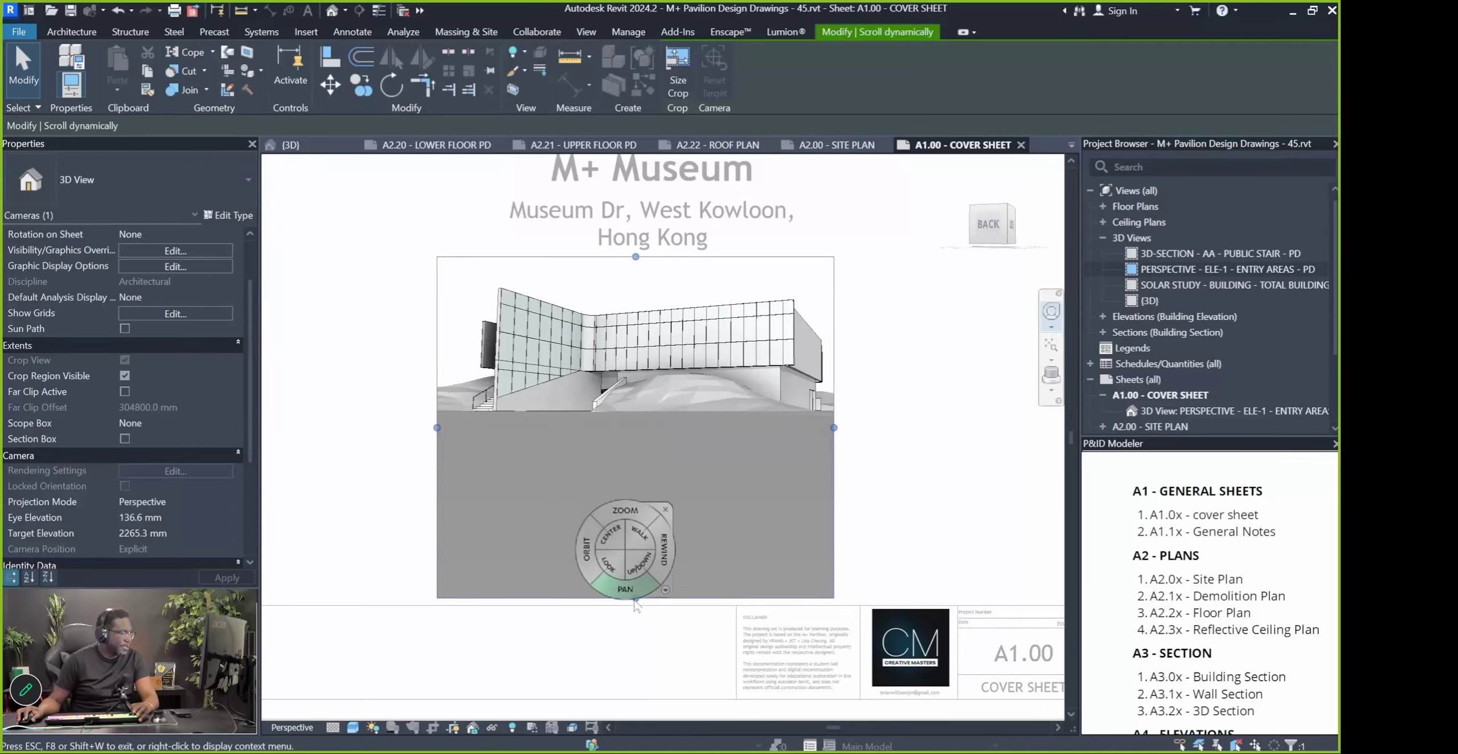
pyautogui.press('Escape')
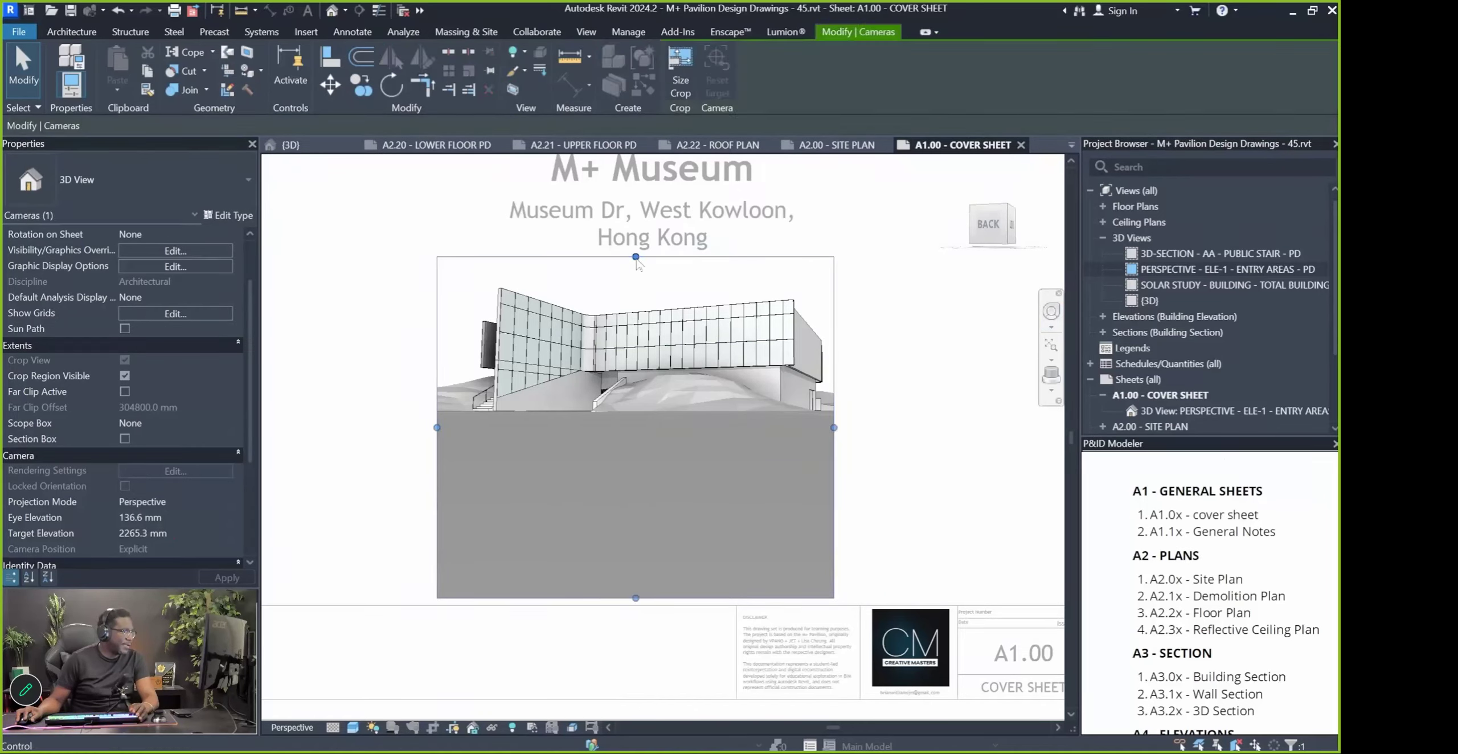
# Raise the crop region's top and bottom edges to cut away the grey ground
pyautogui.moveTo(632, 257); pyautogui.dragTo(636, 204)
pyautogui.moveTo(643, 440); pyautogui.dragTo(638, 470)
pyautogui.moveTo(635, 203); pyautogui.dragTo(635, 189)
pyautogui.click(625, 542)
# Zoom and pan the cover sheet A1.00 to check the trimmed viewport
pyautogui.scroll(-3, 513, 487)
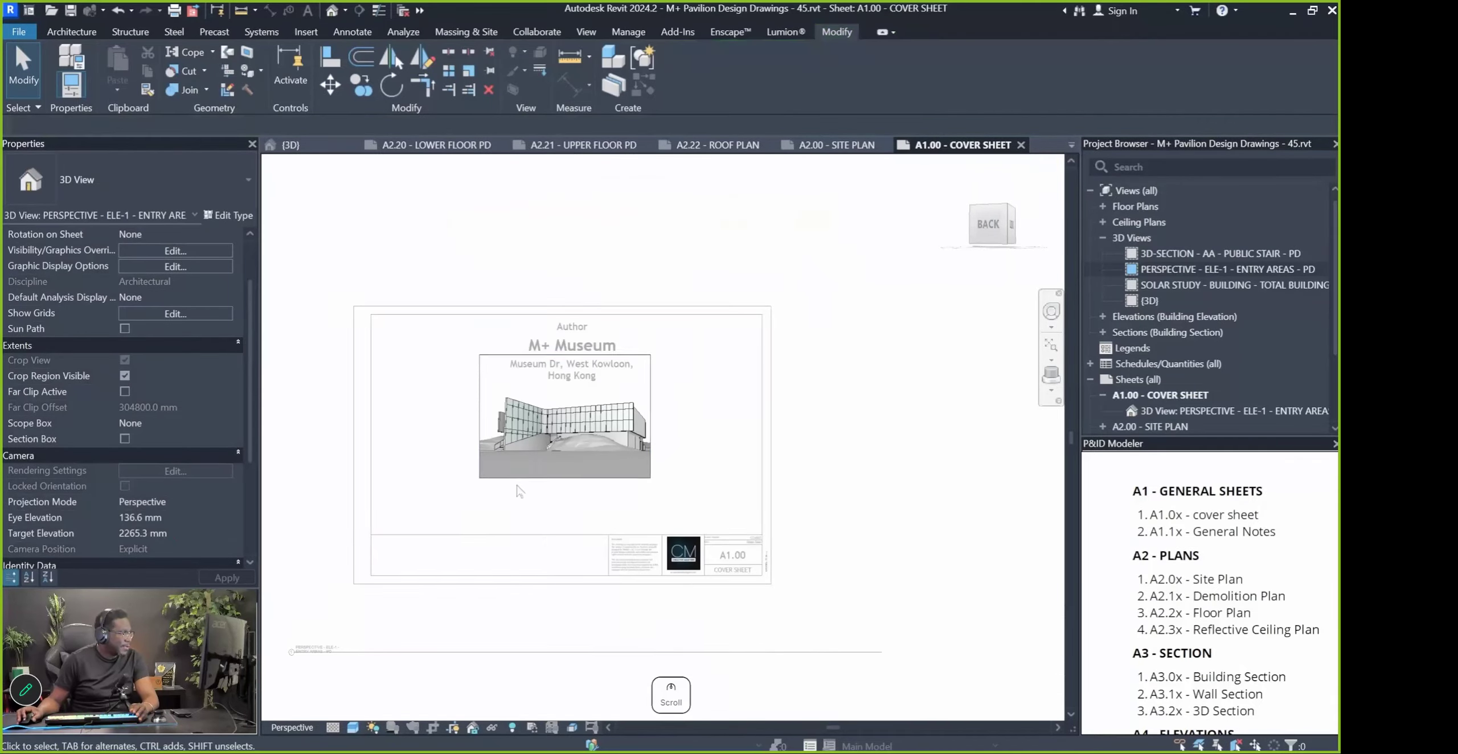
pyautogui.moveTo(611, 476); pyautogui.dragTo(873, 468, button='middle')
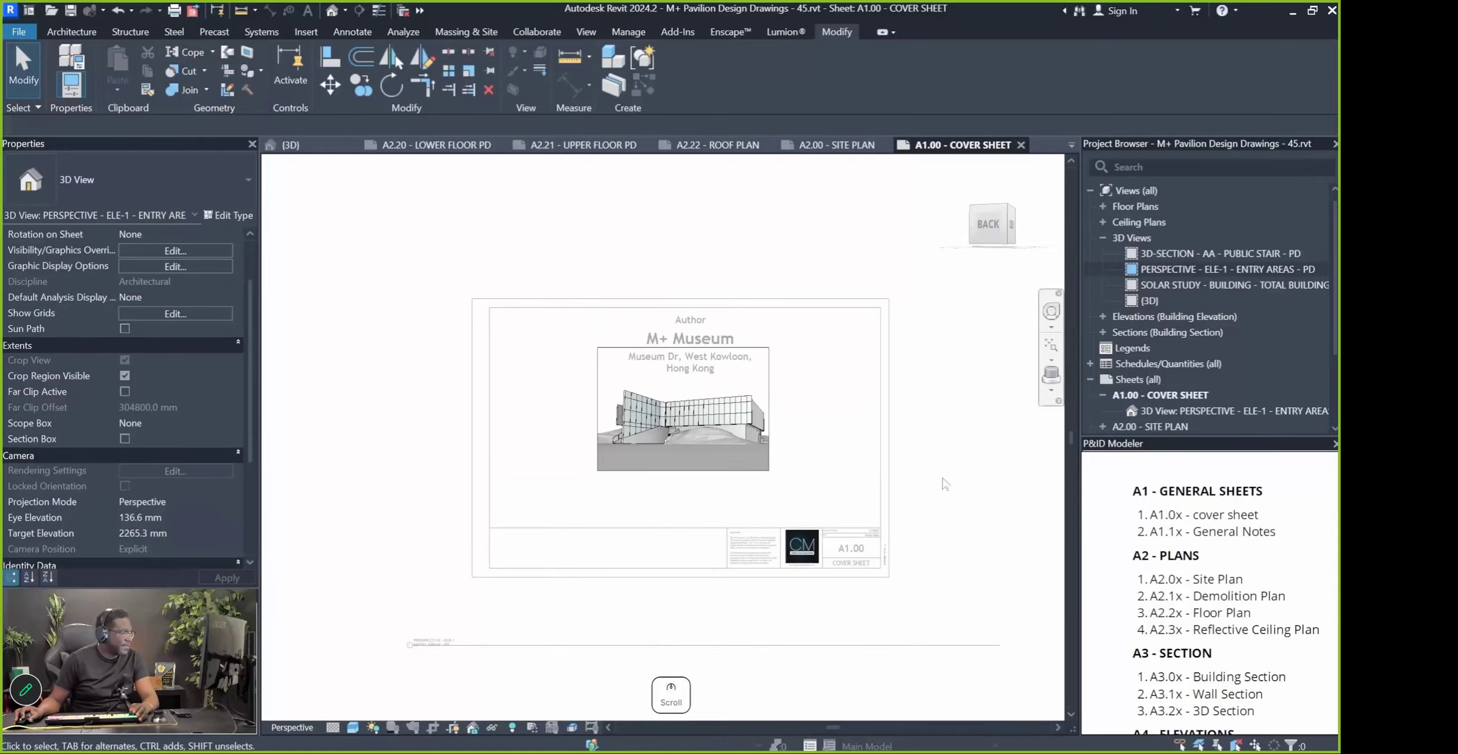
pyautogui.scroll(2, 666, 511)
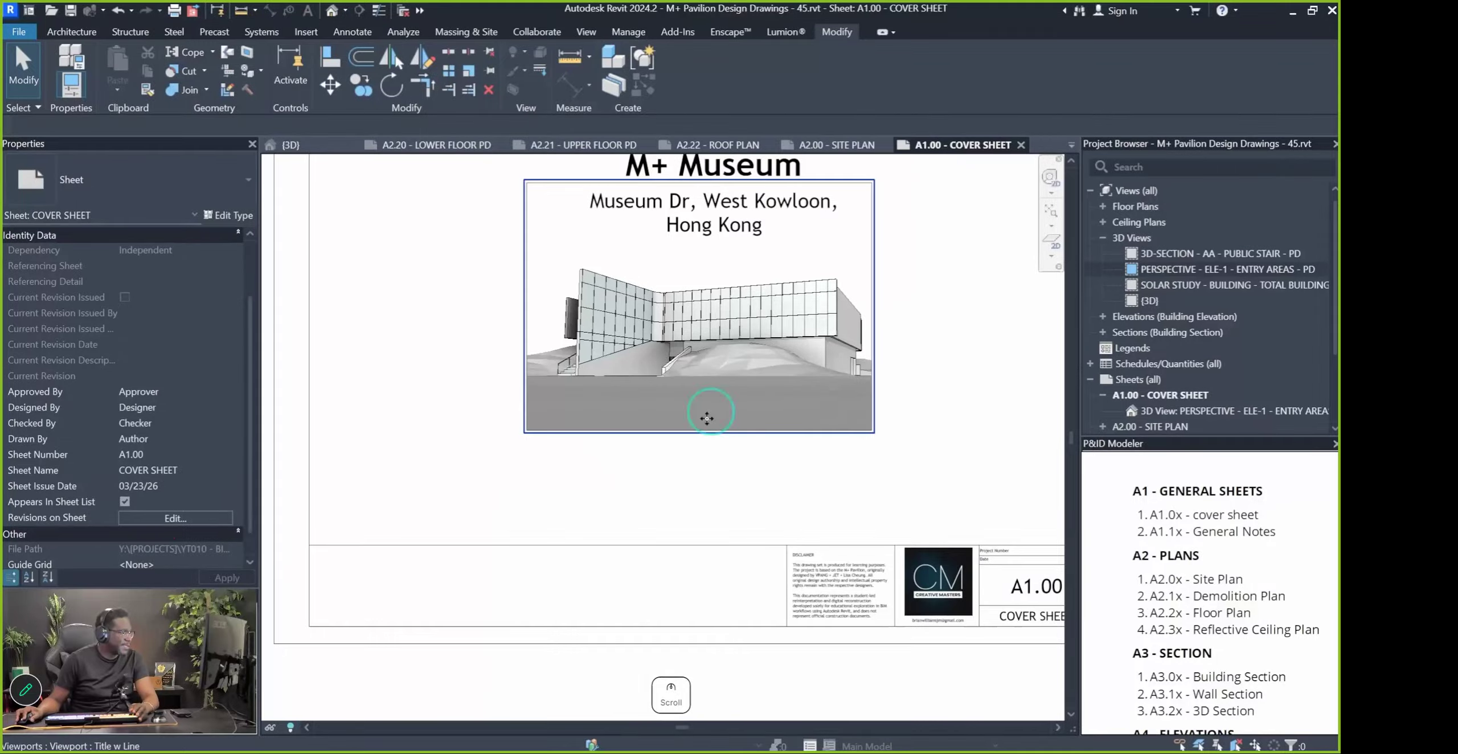
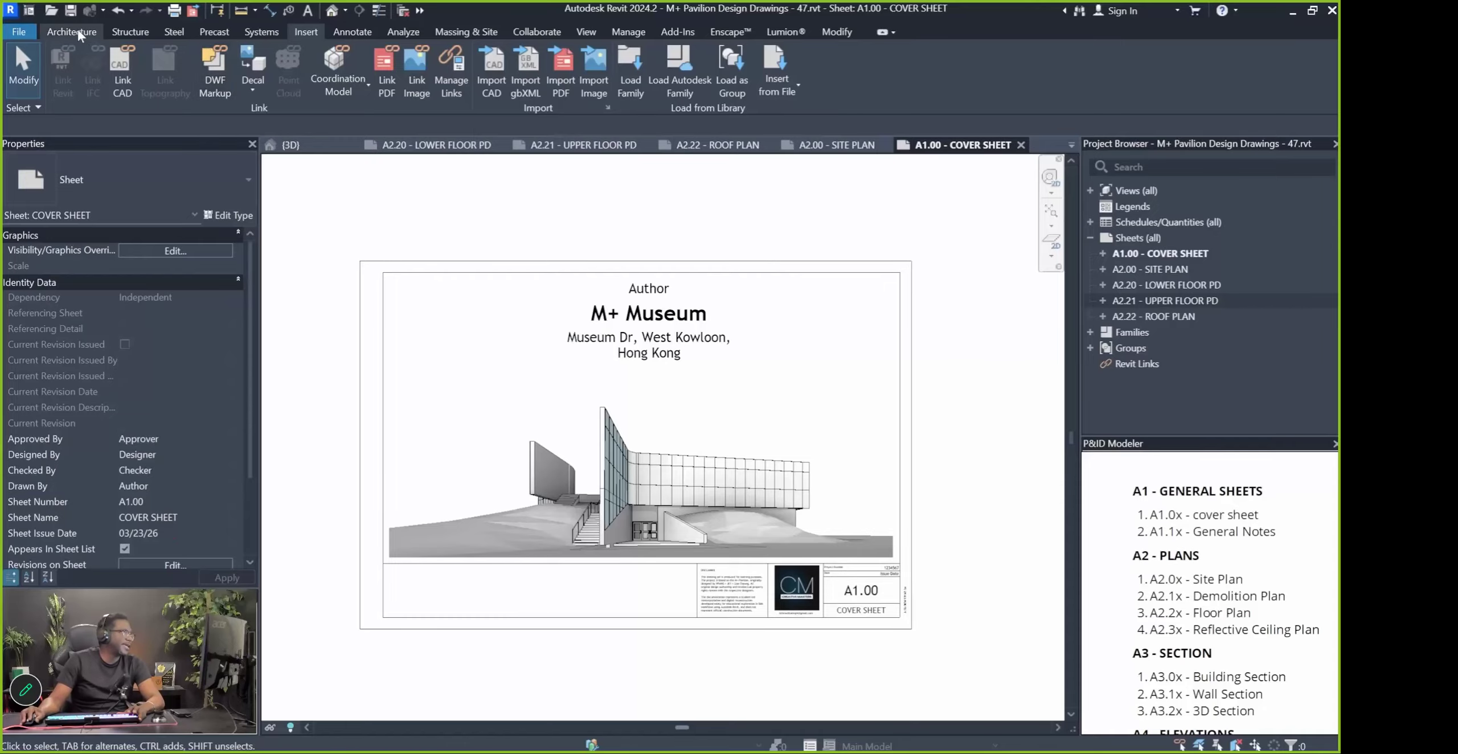
# Switch to the Manage ribbon tab while cover sheet A1.00 is open
pyautogui.click(627, 32)
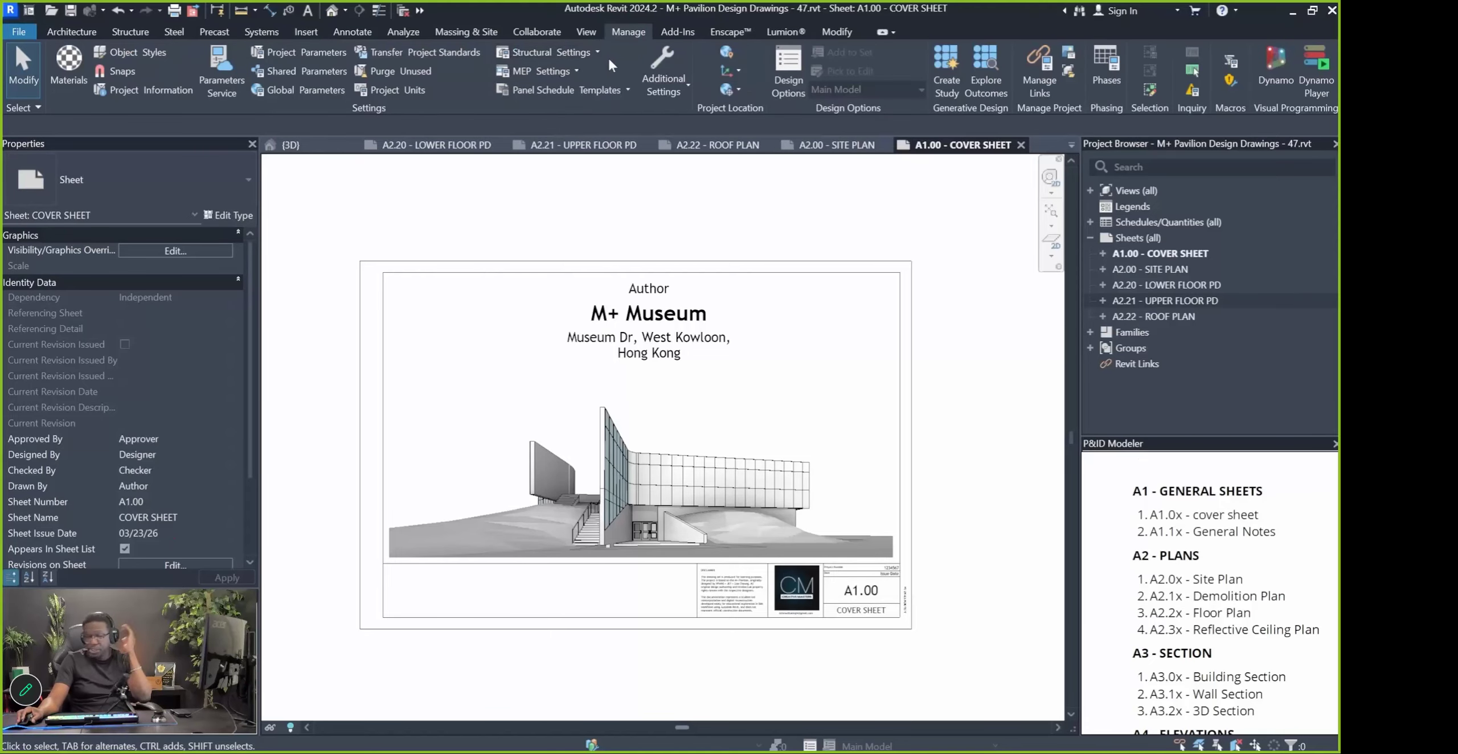
# Open Location settings and zoom and pan the map to frame the West Kowloon site pin
pyautogui.click(731, 56)
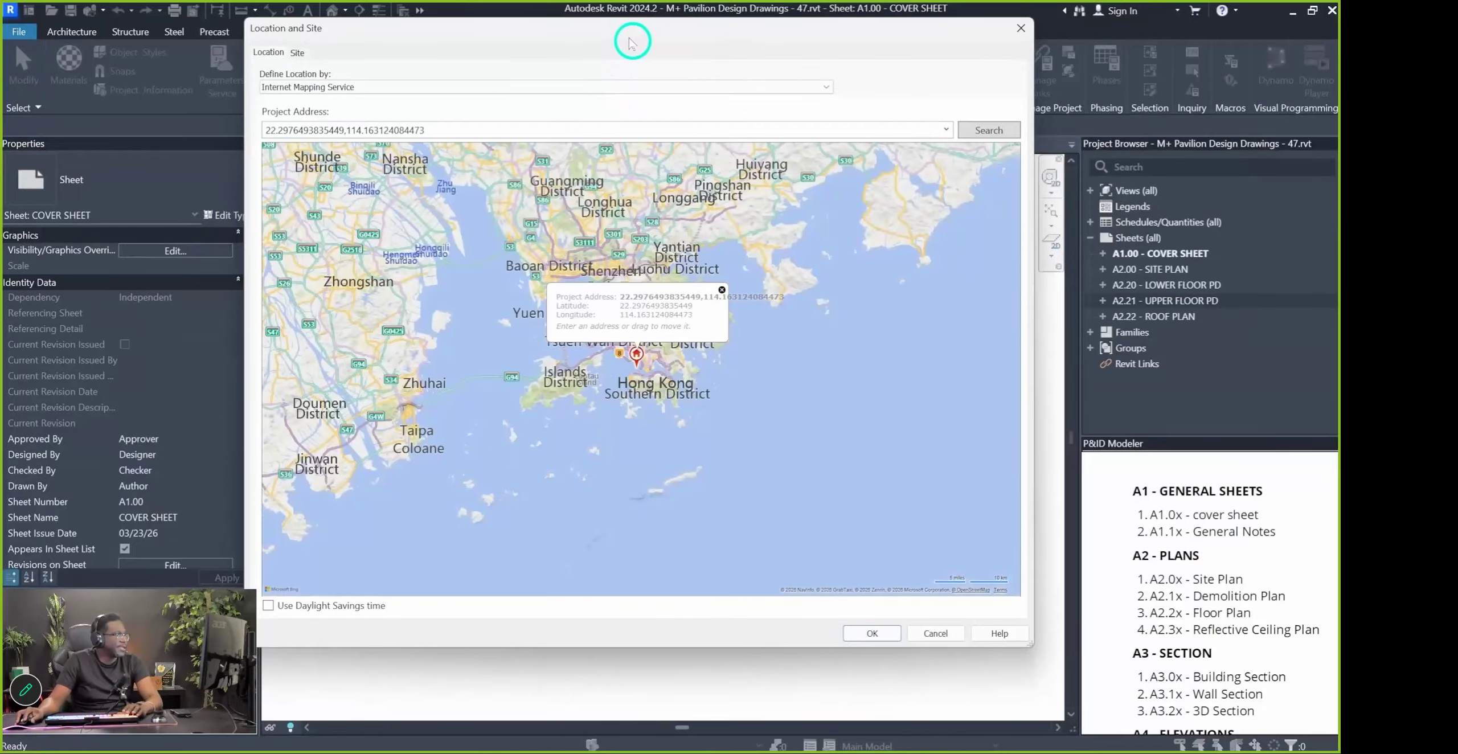
pyautogui.moveTo(624, 32); pyautogui.dragTo(620, 55)
pyautogui.scroll(2, 641, 400)
pyautogui.scroll(6, 640, 400)
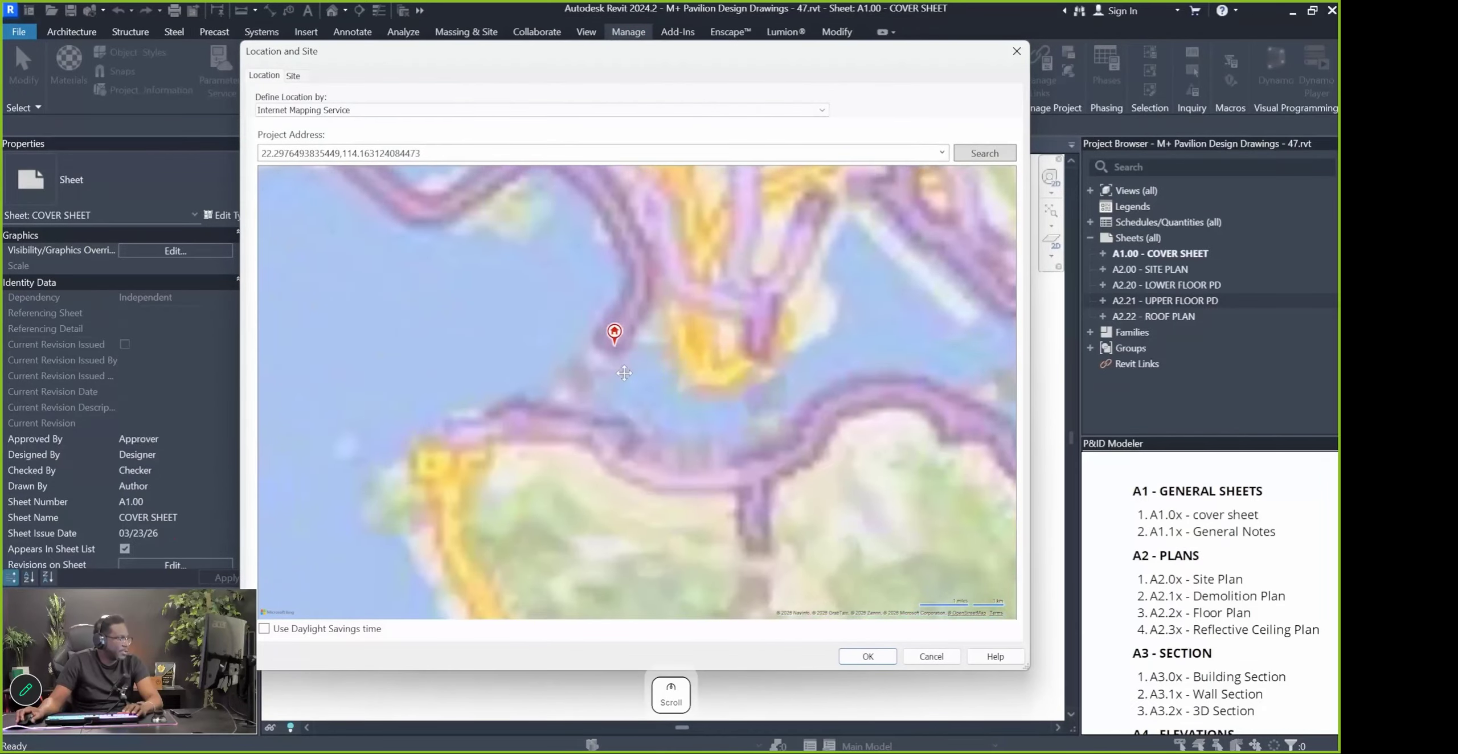
pyautogui.moveTo(626, 301); pyautogui.dragTo(668, 474)
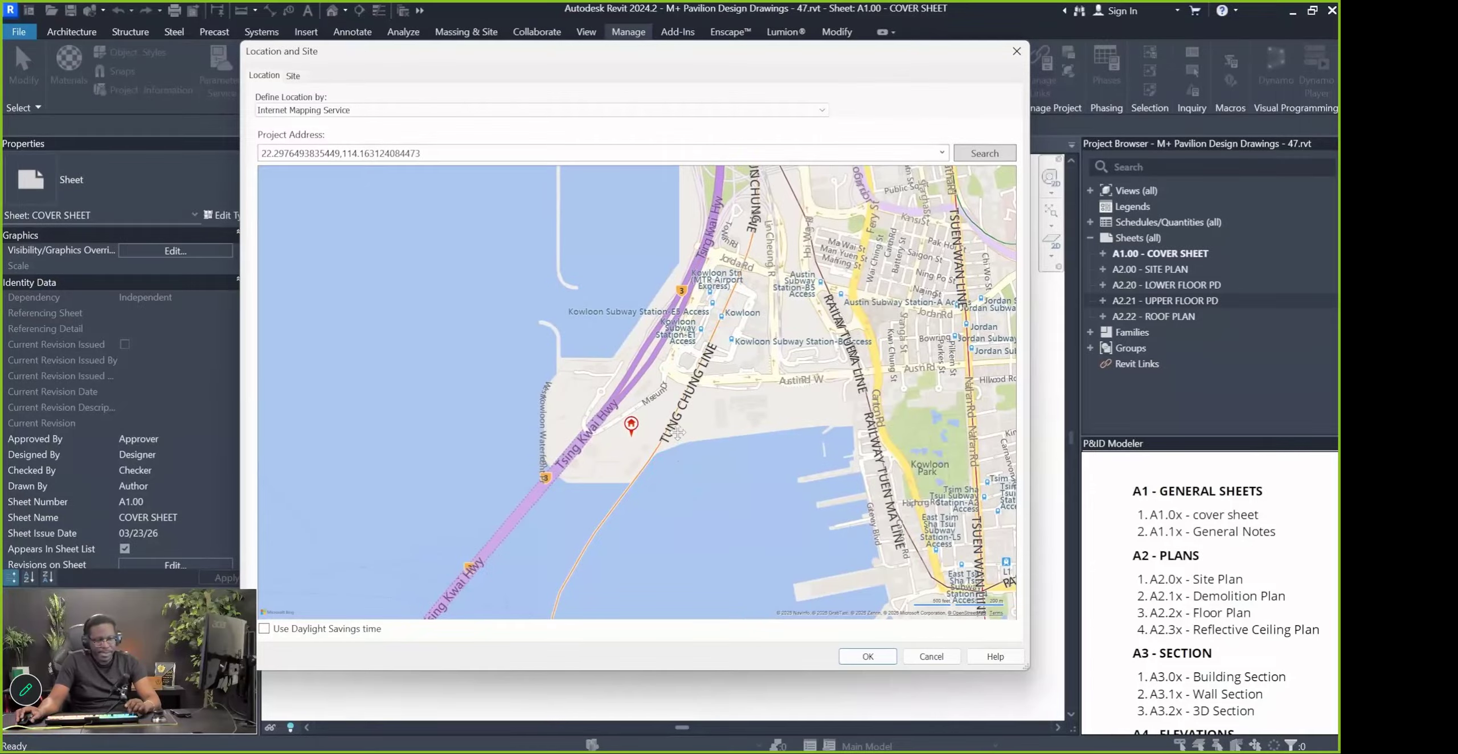
# Snip the map area and save it to the Desktop as Location Plan.png
pyautogui.press('super+shift+s')
pyautogui.moveTo(405, 169); pyautogui.dragTo(796, 614)
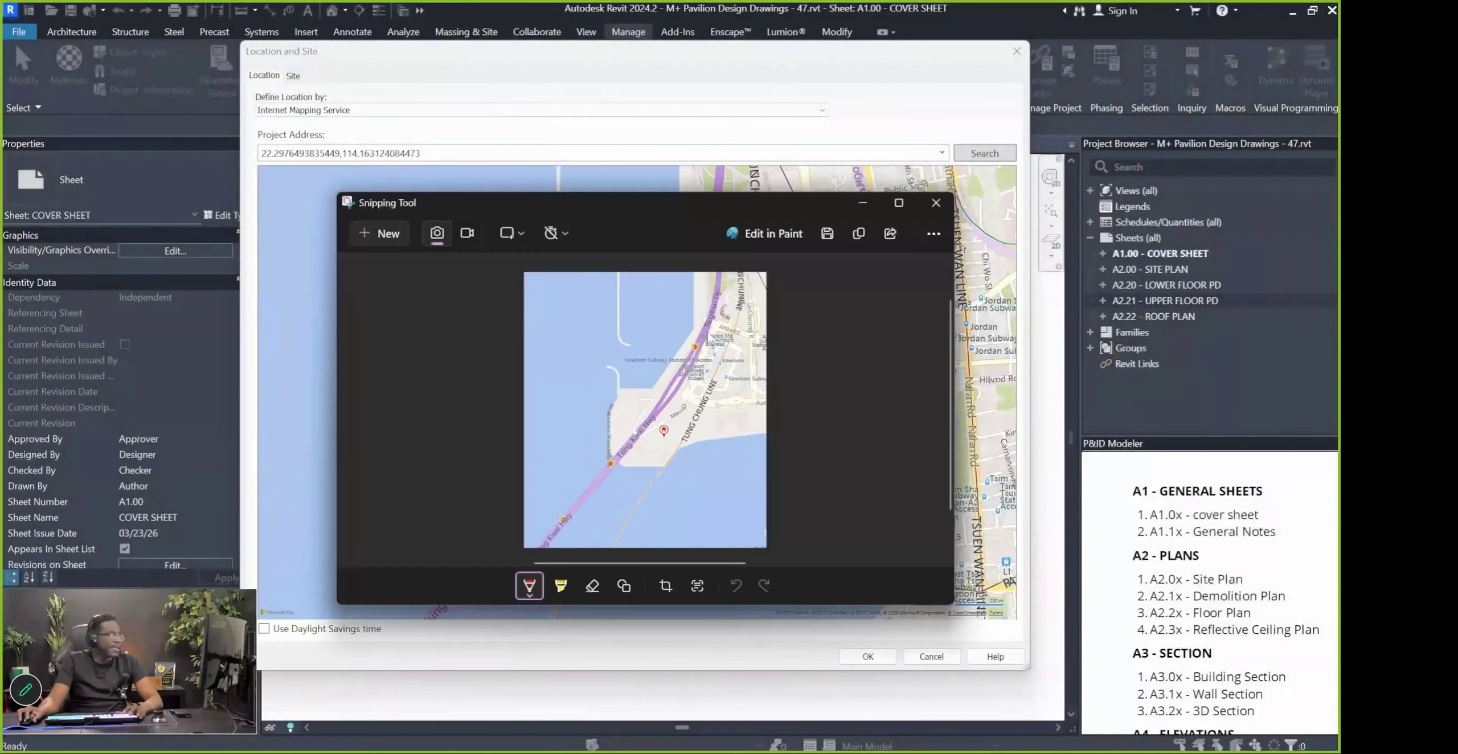
pyautogui.click(828, 233)
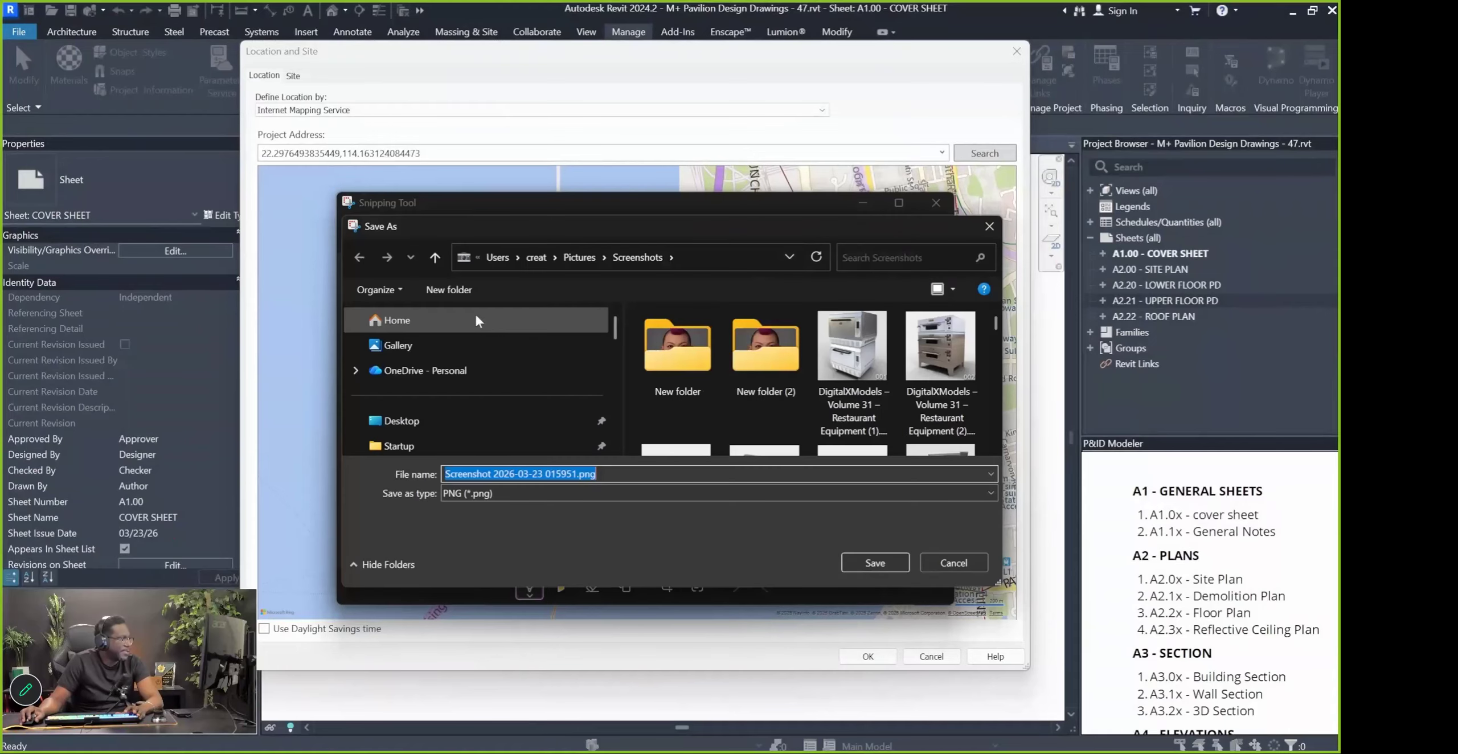
pyautogui.click(419, 422)
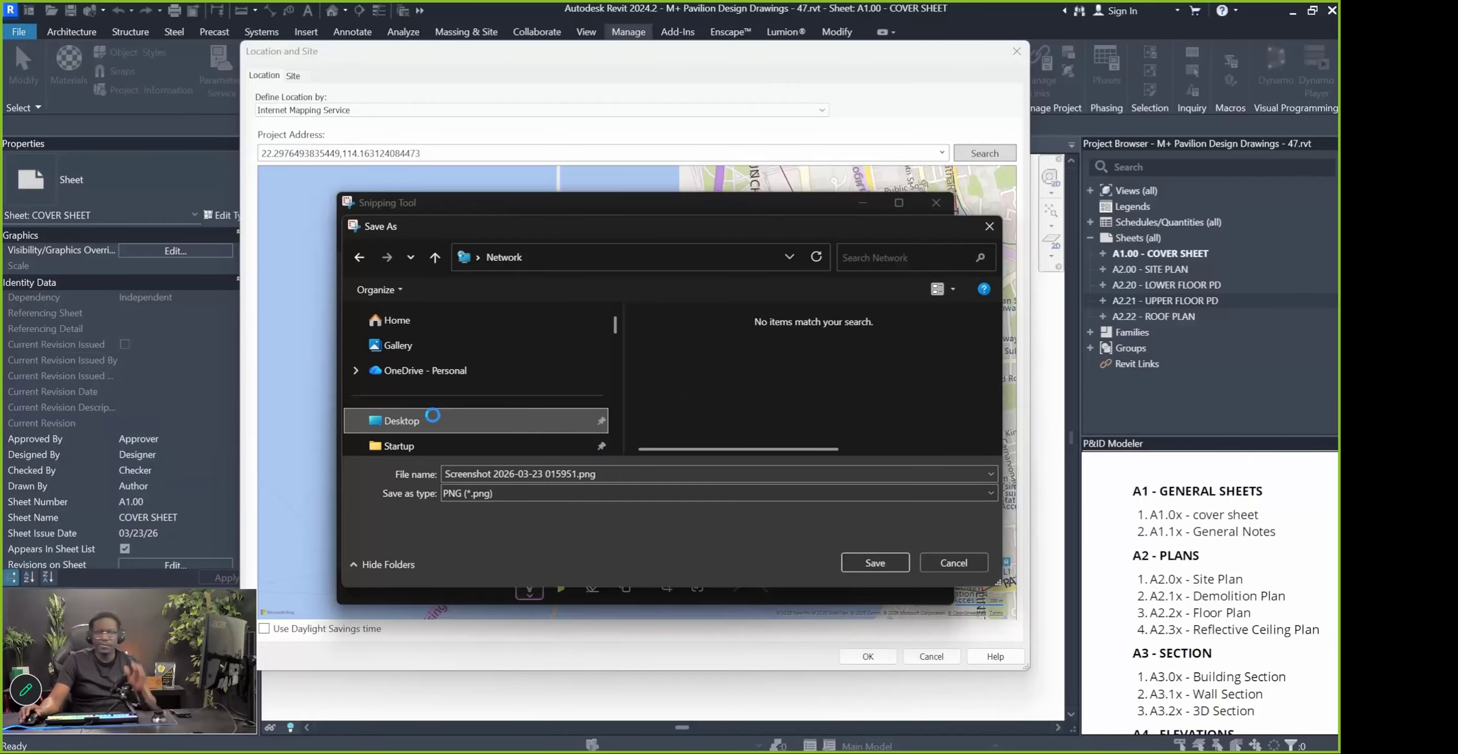
pyautogui.press('Pause')
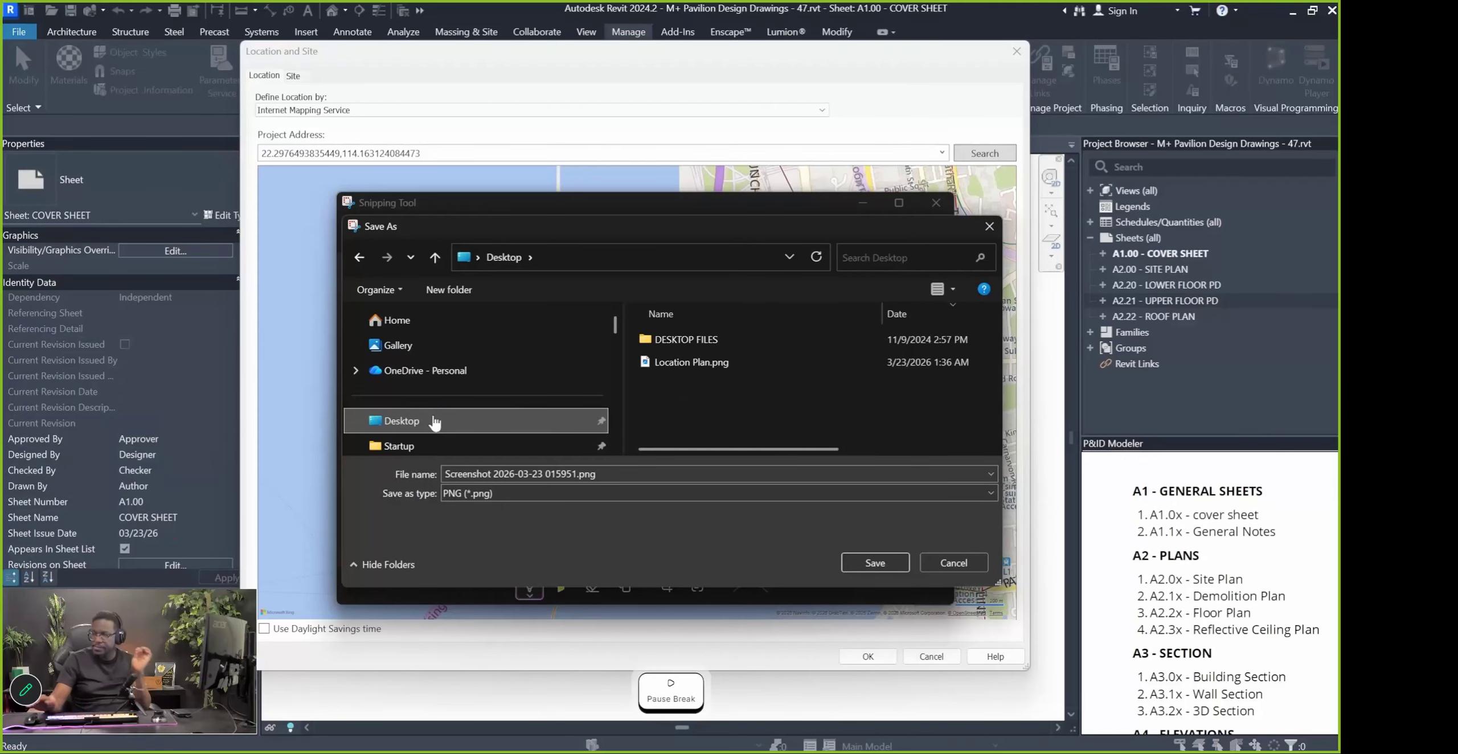
pyautogui.click(681, 363)
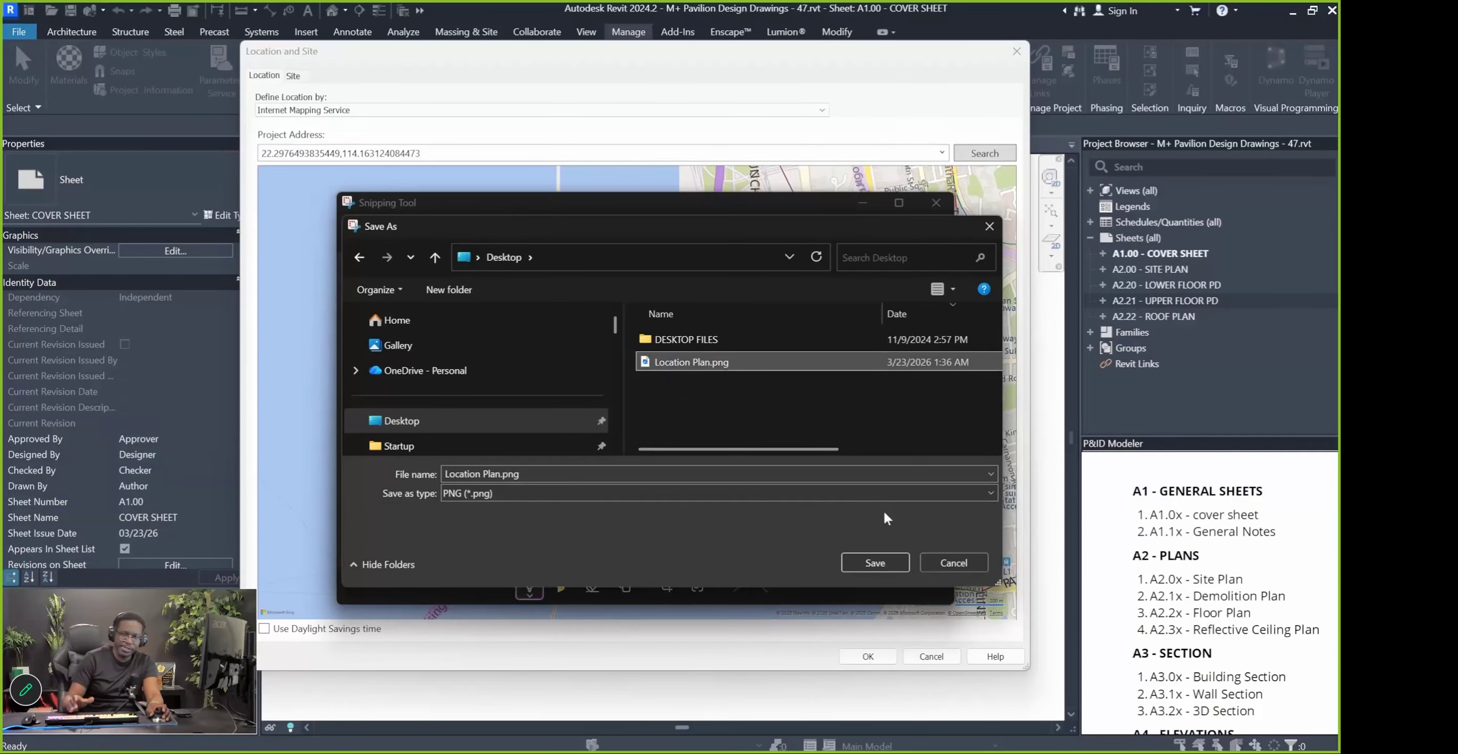
pyautogui.press('Pause')
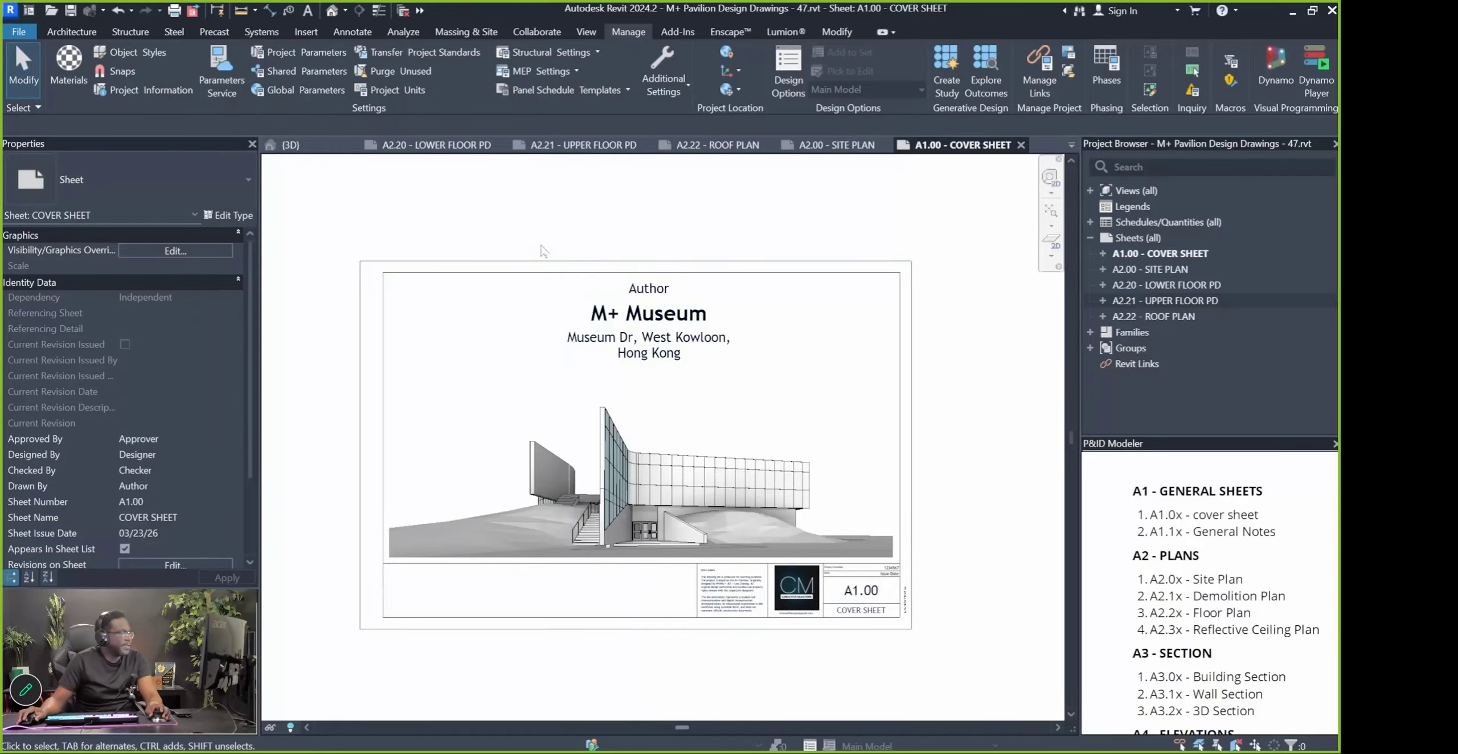
# Import the Location Plan.png image from the Desktop via Insert > Import Image
pyautogui.click(306, 32)
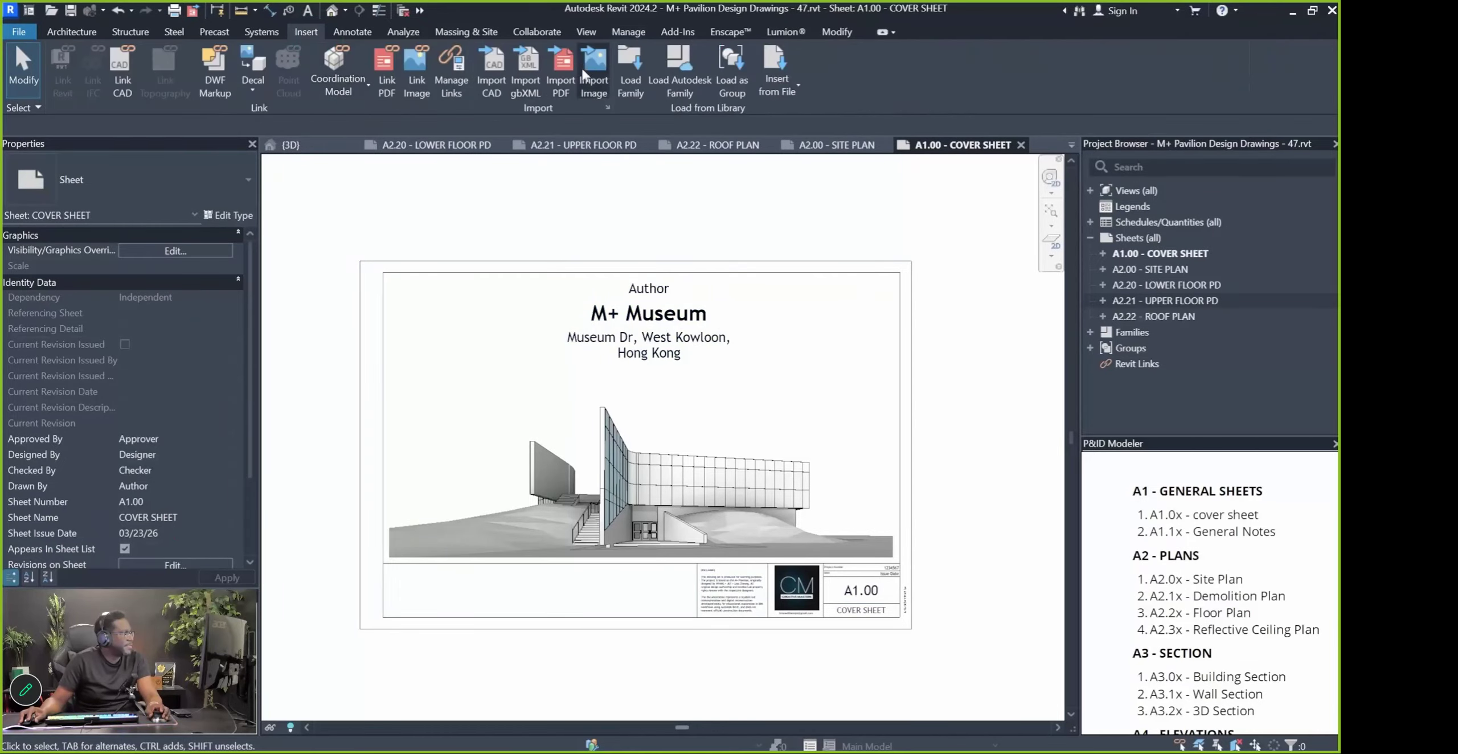
pyautogui.click(598, 72)
pyautogui.scroll(-3, 467, 342)
pyautogui.click(463, 405)
pyautogui.doubleClick(604, 451)
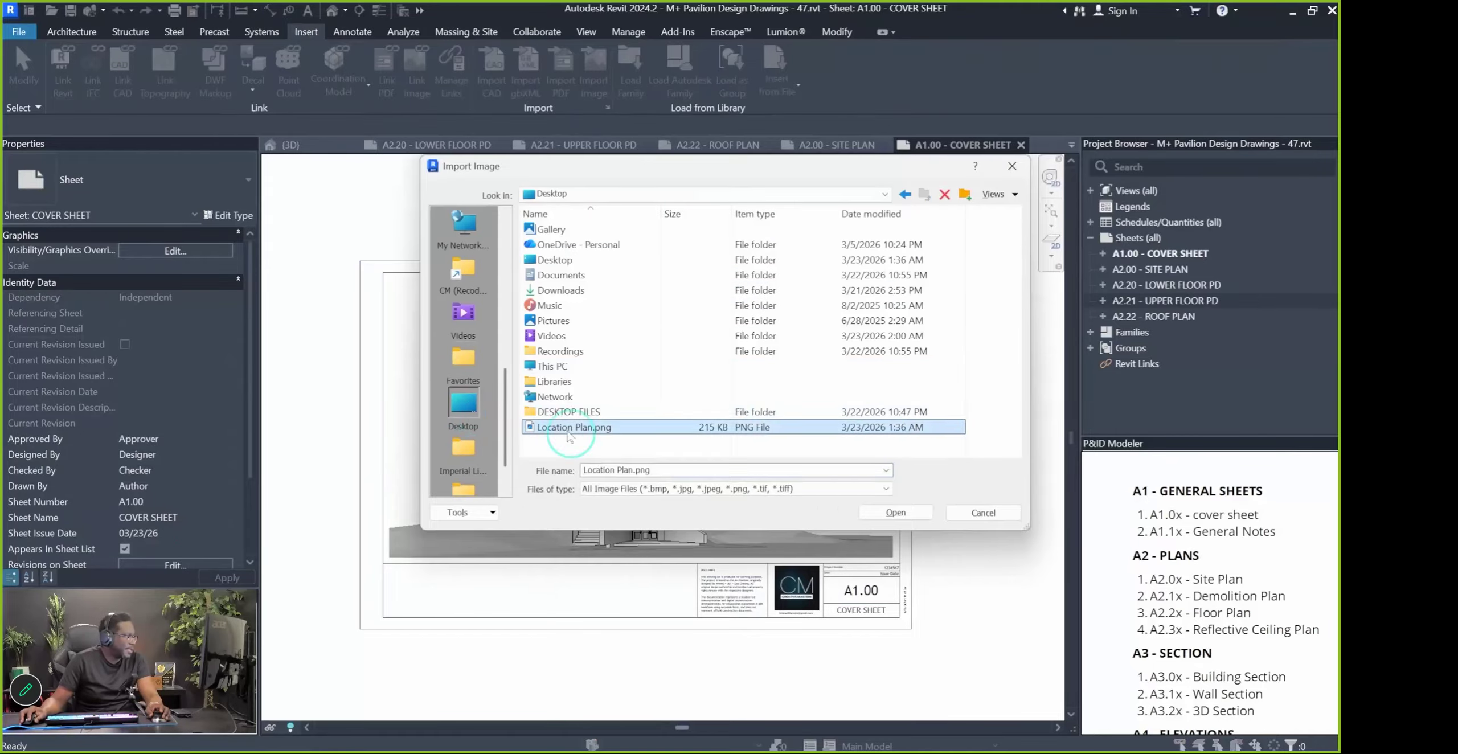
# Place the map image on the sheet and shrink it into the top-right corner
pyautogui.click(805, 368)
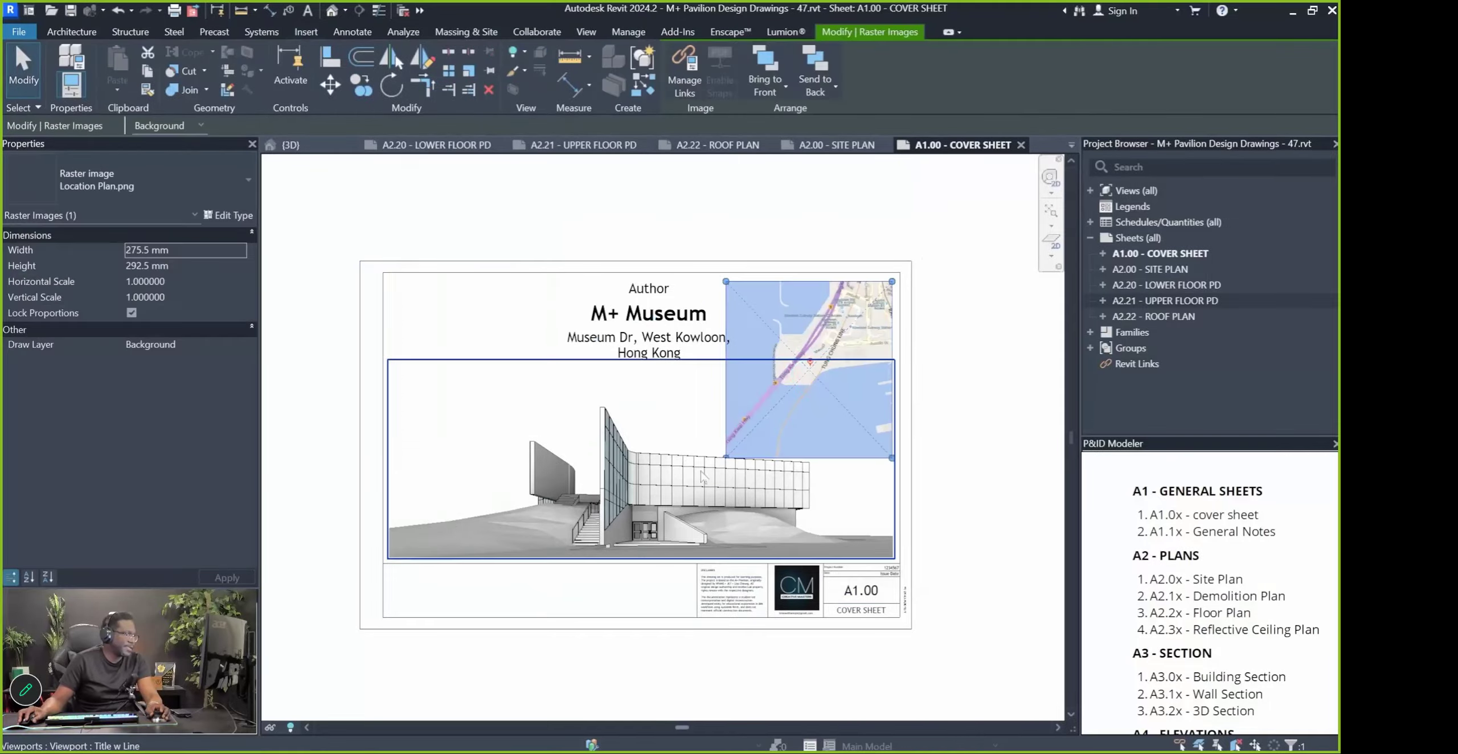
pyautogui.moveTo(725, 458); pyautogui.dragTo(756, 426)
pyautogui.click(980, 542)
pyautogui.click(981, 558)
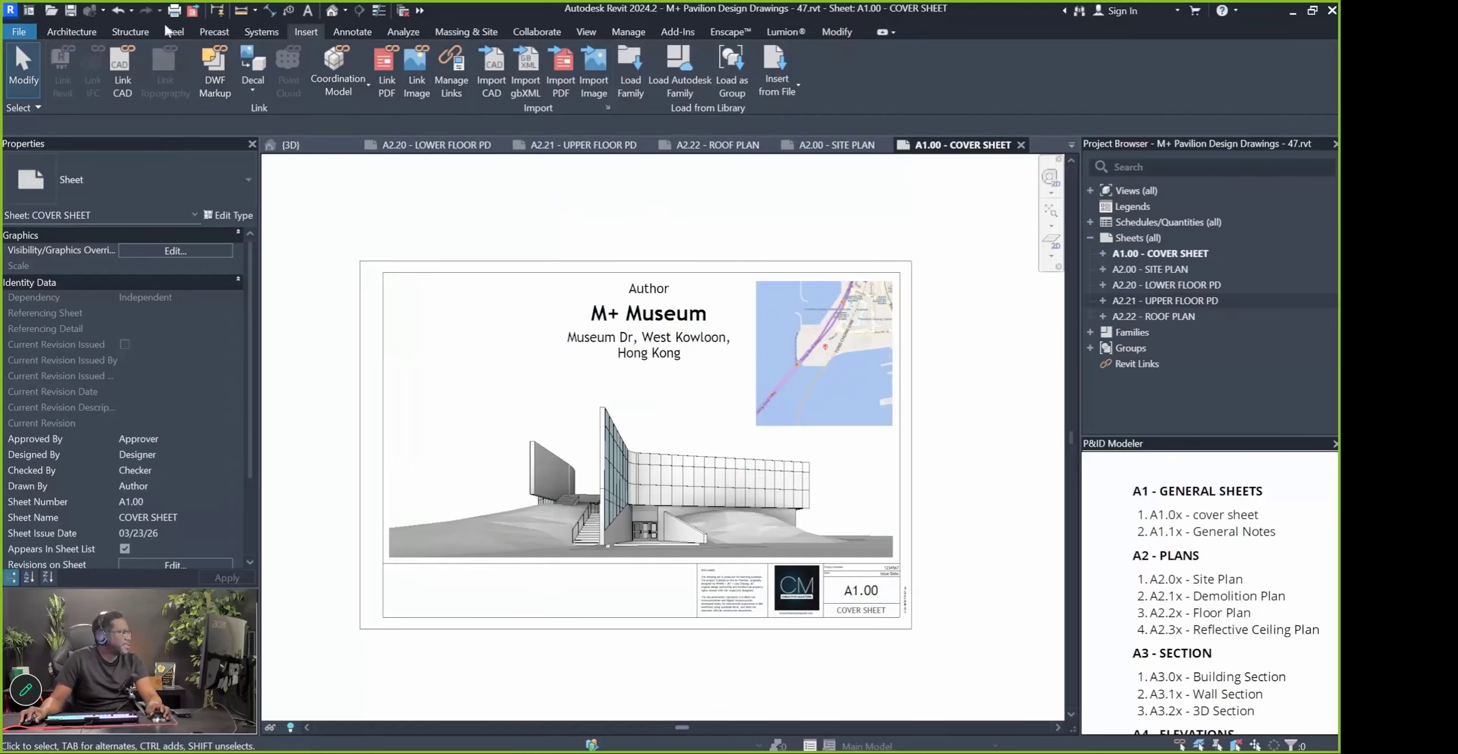
pyautogui.click(352, 31)
# Add a LOCATION text note just below the map image
pyautogui.click(560, 55)
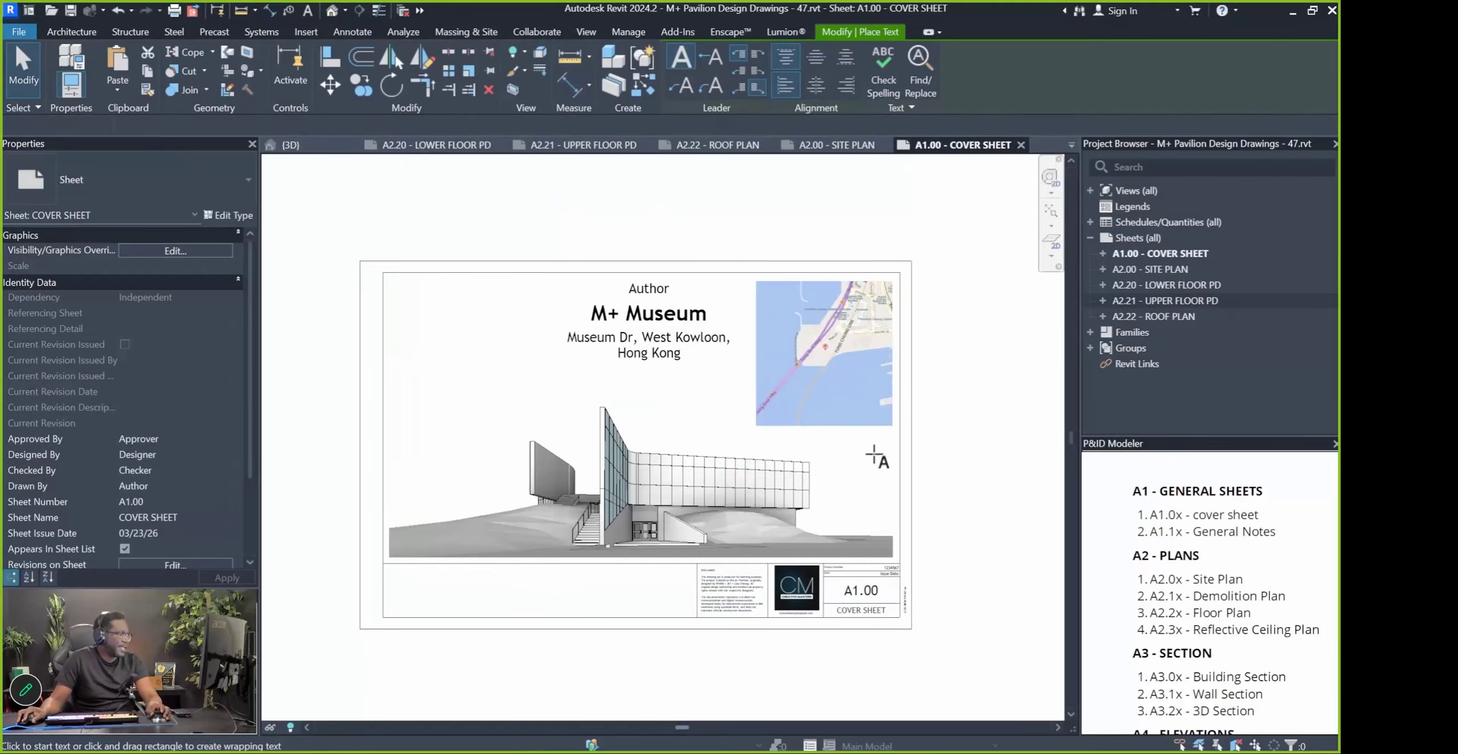
pyautogui.scroll(3, 831, 459)
pyautogui.click(758, 426)
pyautogui.write('LOCATION')
pyautogui.scroll(2, 752, 431)
pyautogui.click(763, 434)
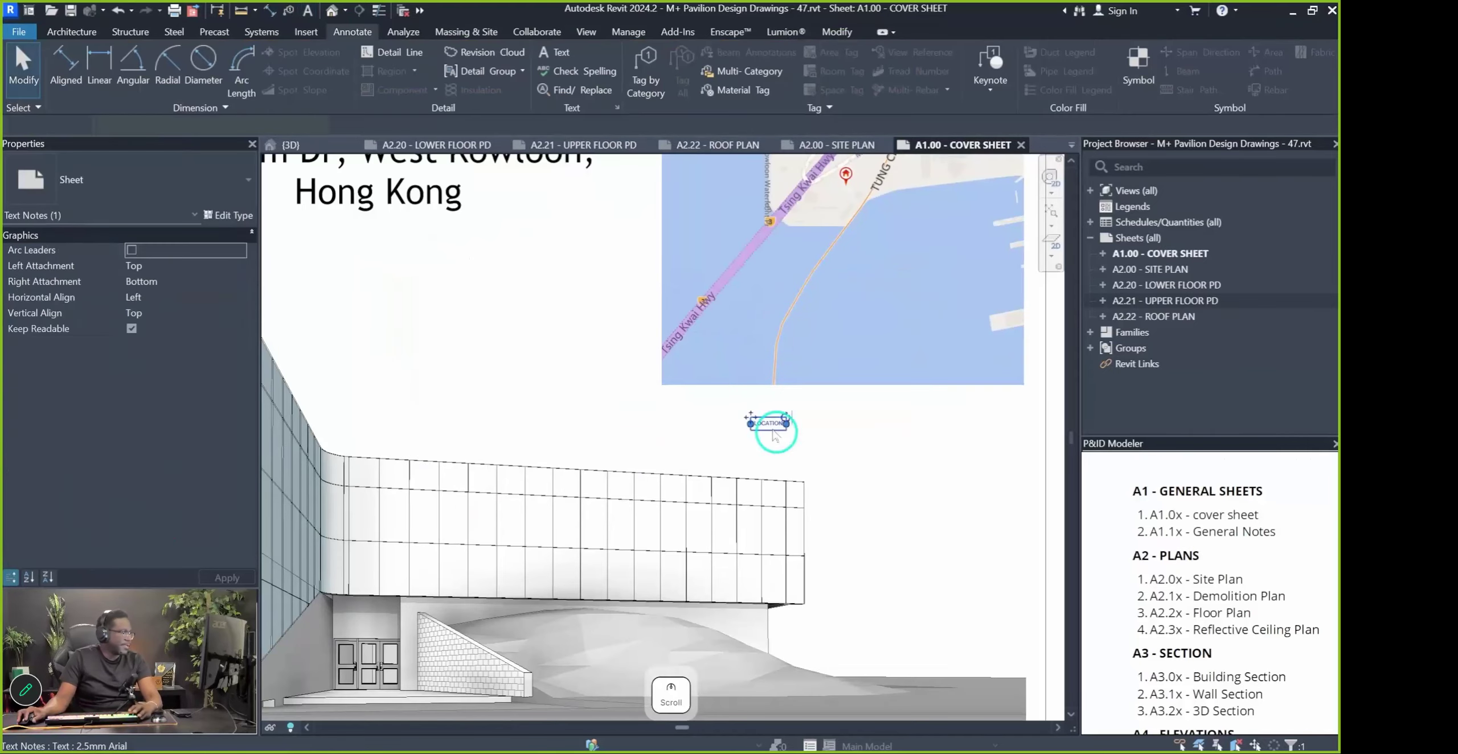
# Set the LOCATION label to 8mm Arial and move it under the map's corner
pyautogui.click(150, 189)
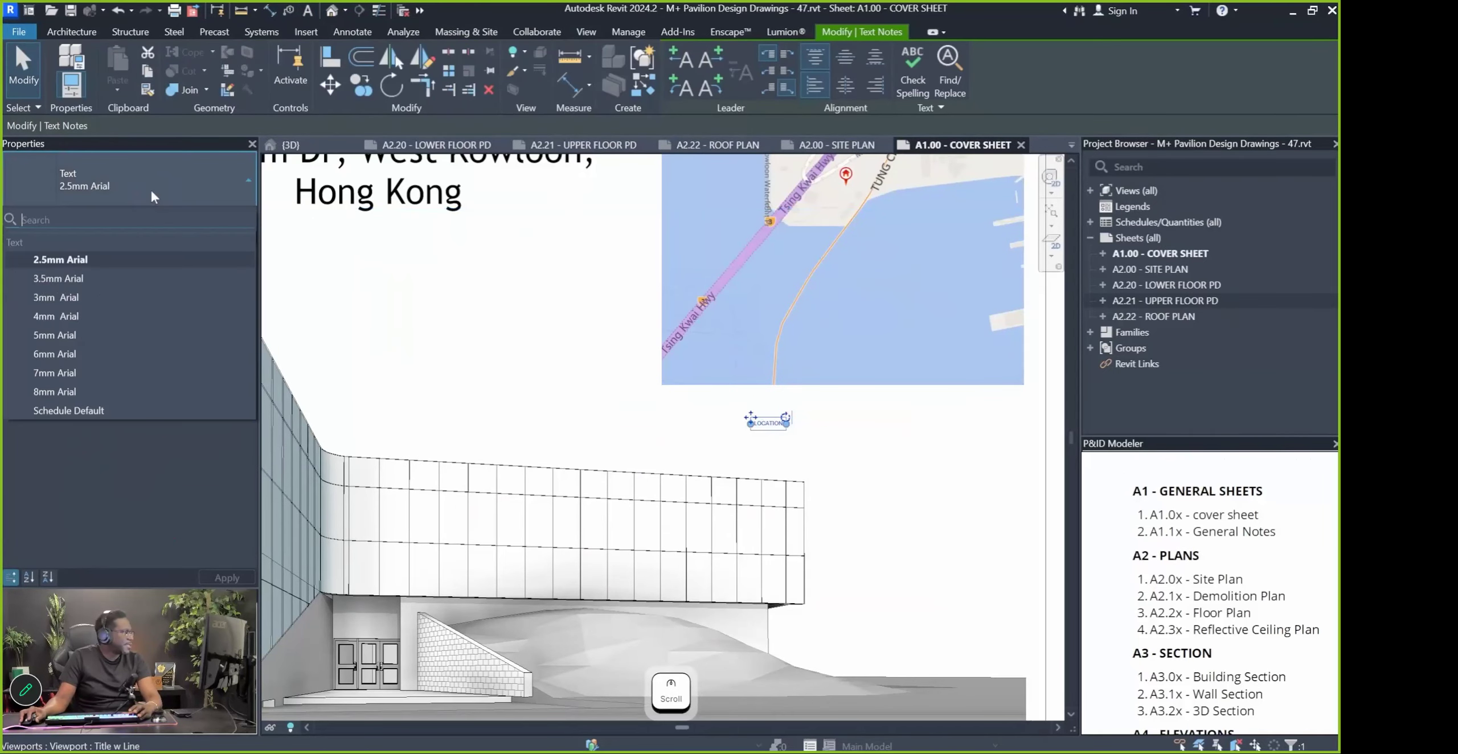
pyautogui.click(86, 373)
pyautogui.moveTo(751, 417); pyautogui.dragTo(936, 393)
pyautogui.scroll(-1, 936, 393)
pyautogui.click(96, 184)
pyautogui.click(89, 393)
pyautogui.scroll(-2, 982, 393)
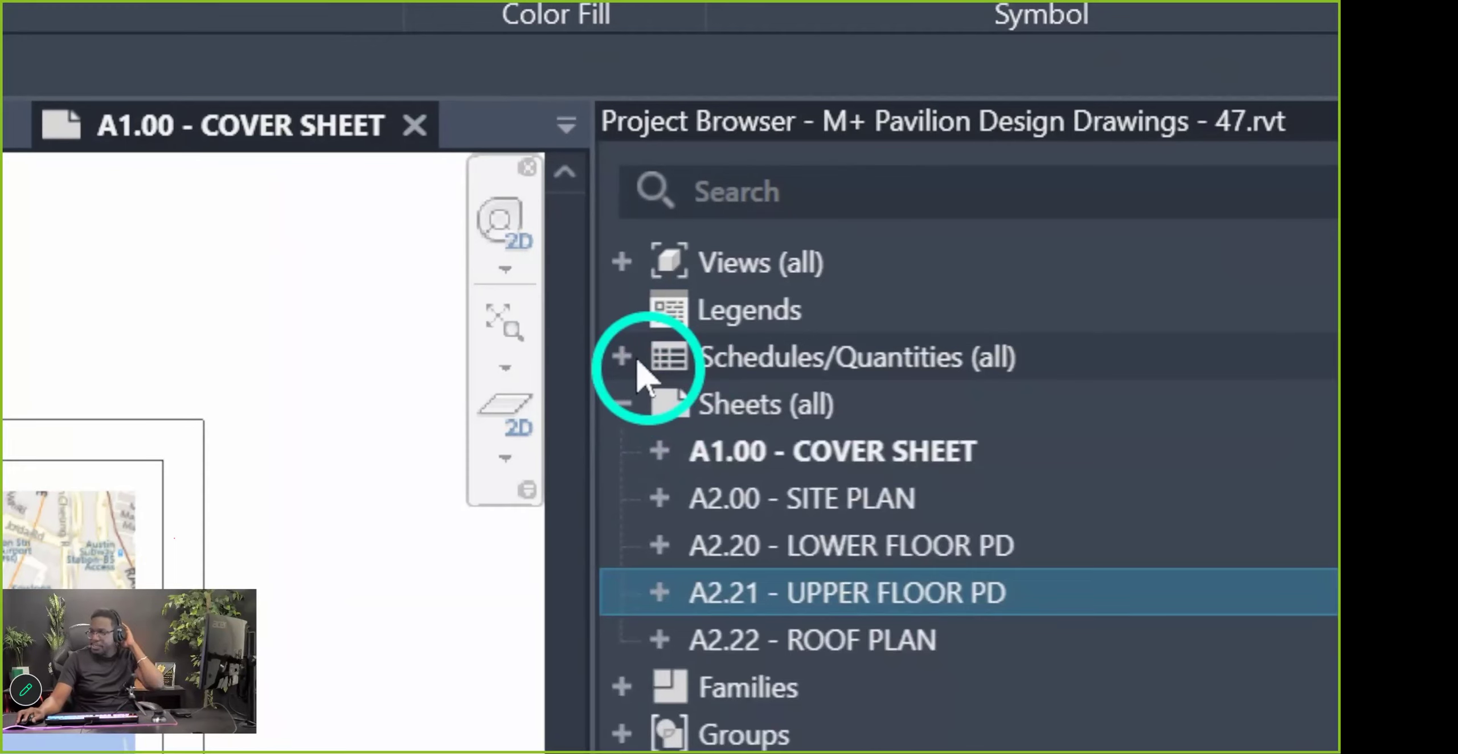
# Expand Schedules/Quantities in the Project Browser, cancelling an accidental new schedule
pyautogui.doubleClick(677, 360)
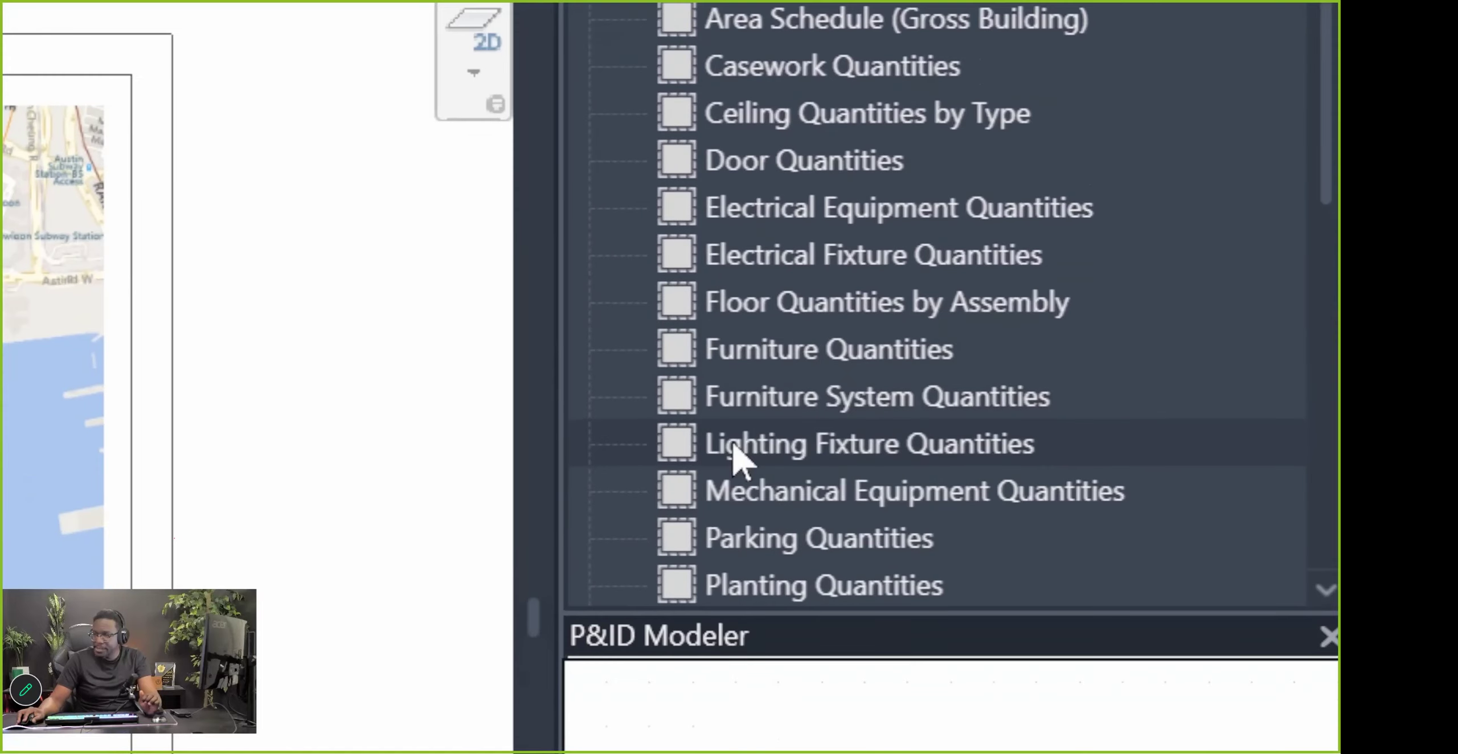
pyautogui.scroll(-4, 731, 399)
pyautogui.scroll(4, 730, 370)
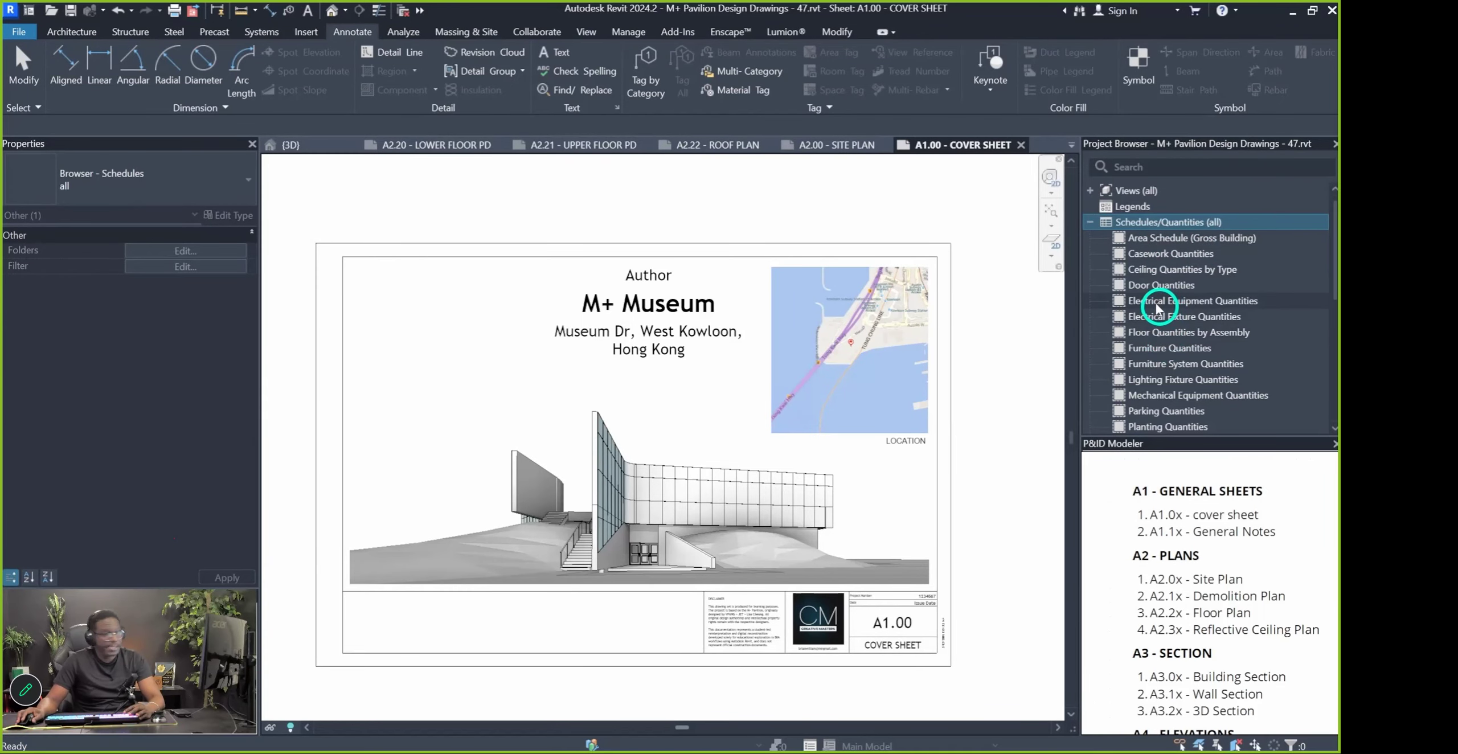
pyautogui.rightClick(1156, 222)
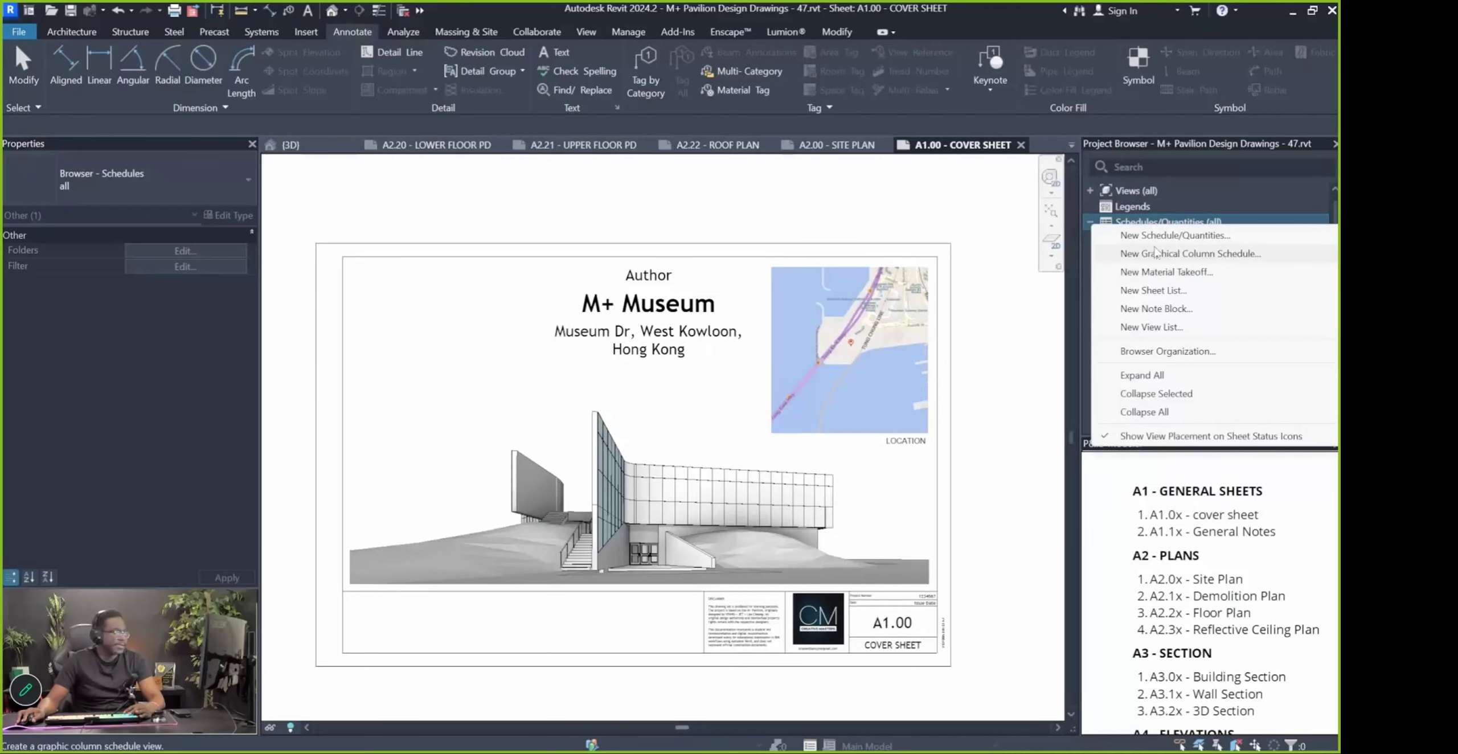
pyautogui.click(1169, 235)
pyautogui.press('Escape')
# Create a New Sheet List with Sheet Number and Sheet Name fields, Sheet Number first
pyautogui.rightClick(1133, 222)
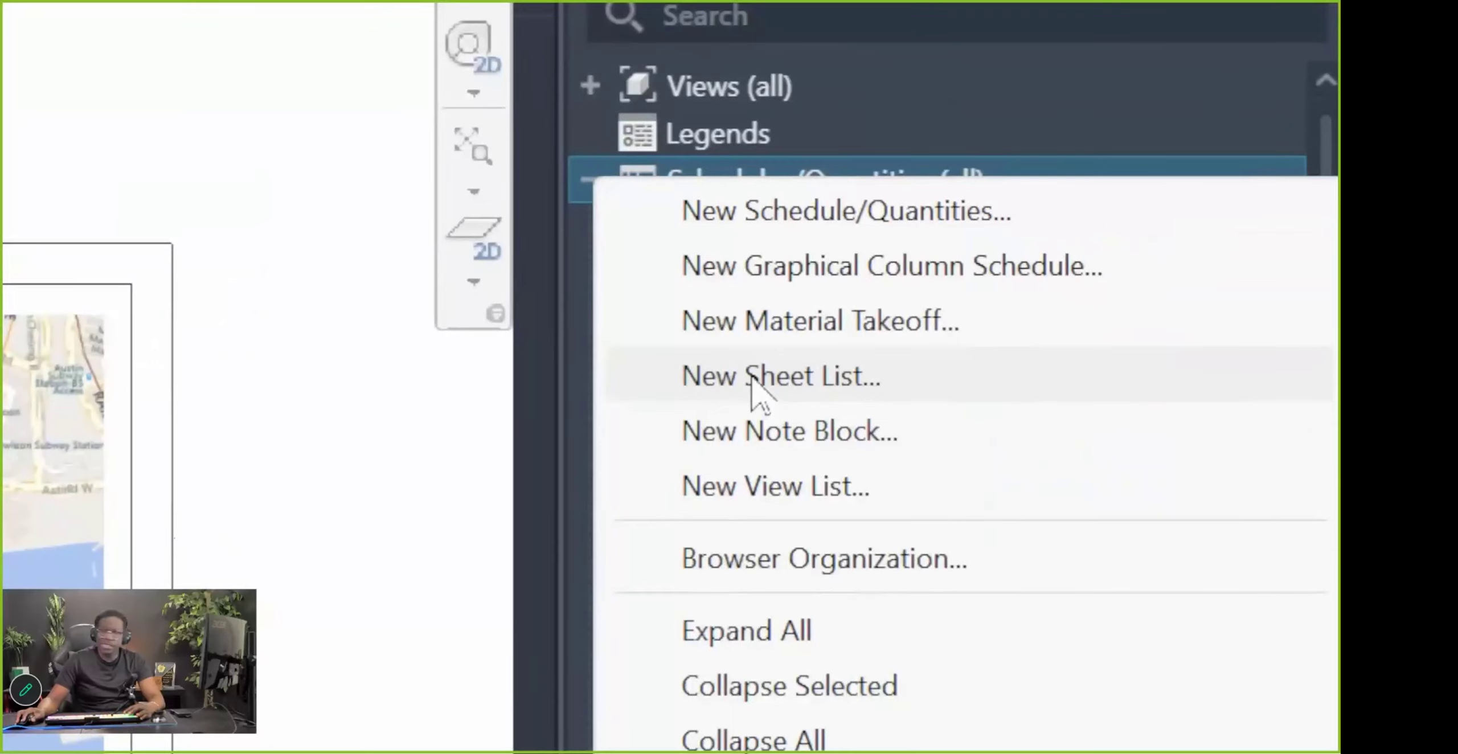
pyautogui.click(758, 387)
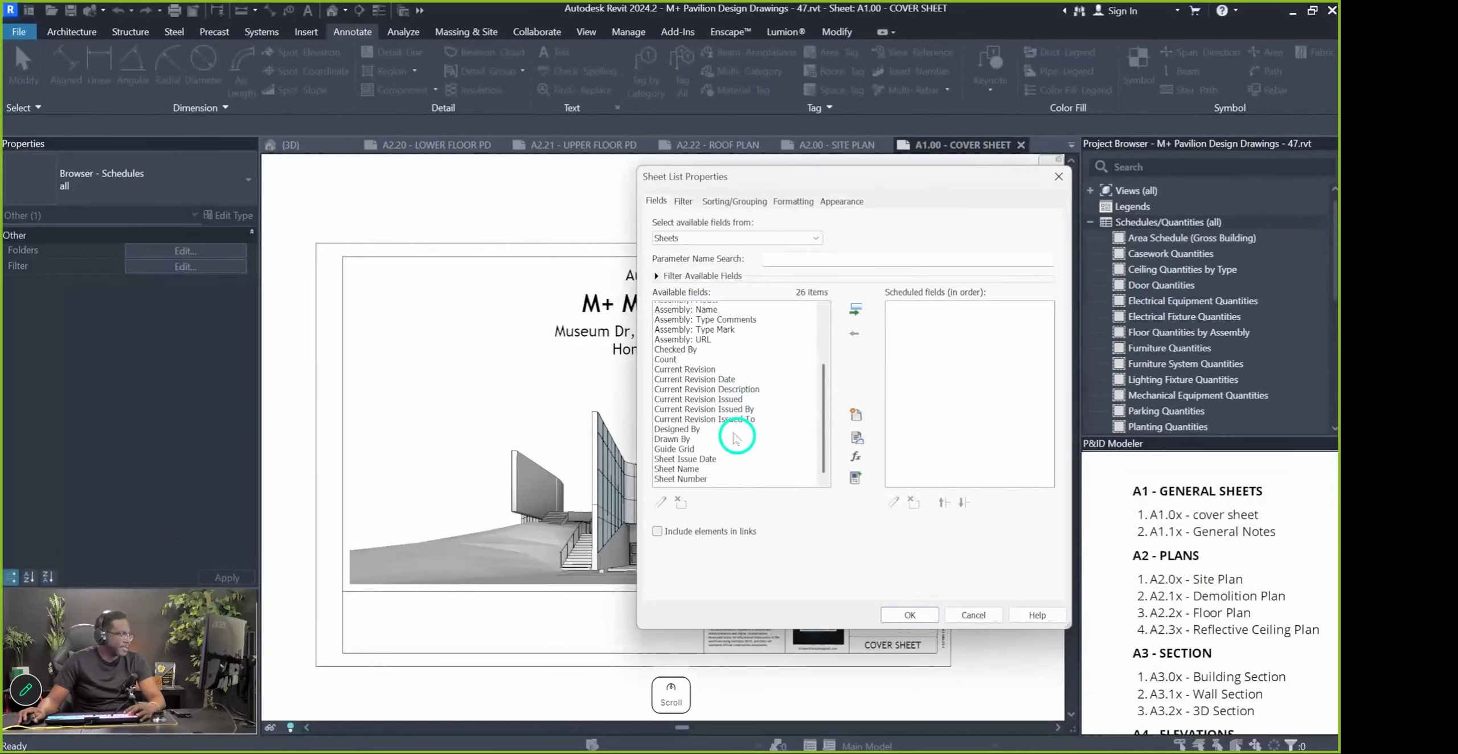
pyautogui.click(683, 465)
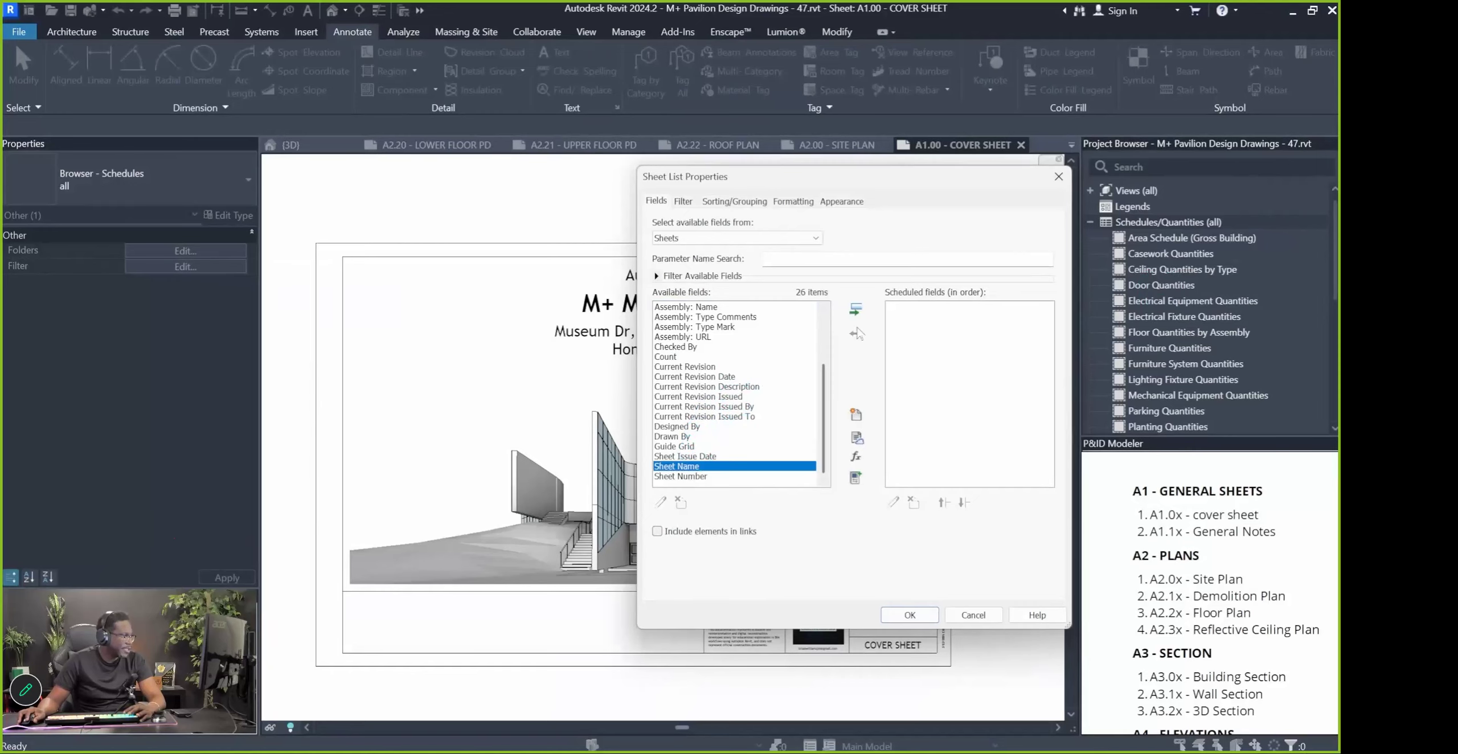
pyautogui.click(855, 309)
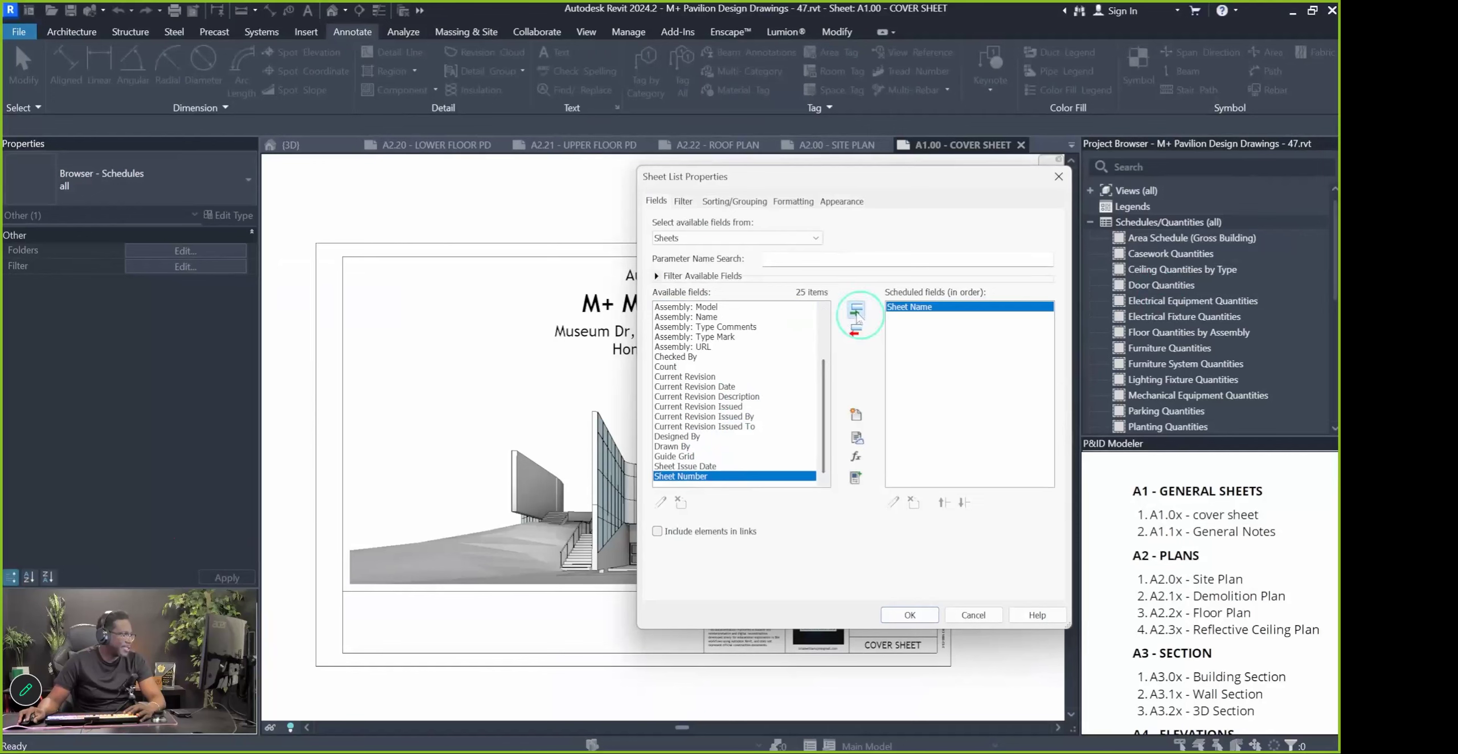
pyautogui.click(856, 311)
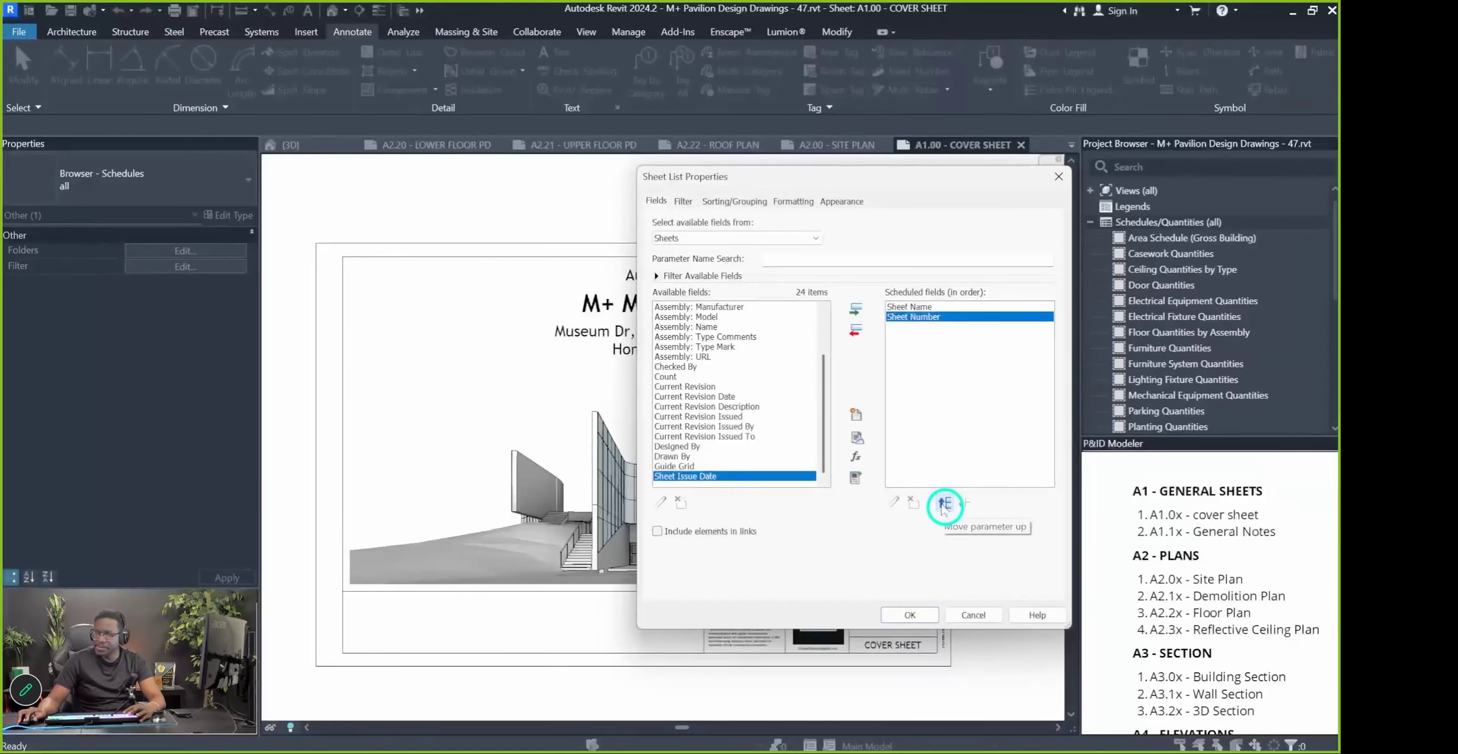
pyautogui.click(944, 504)
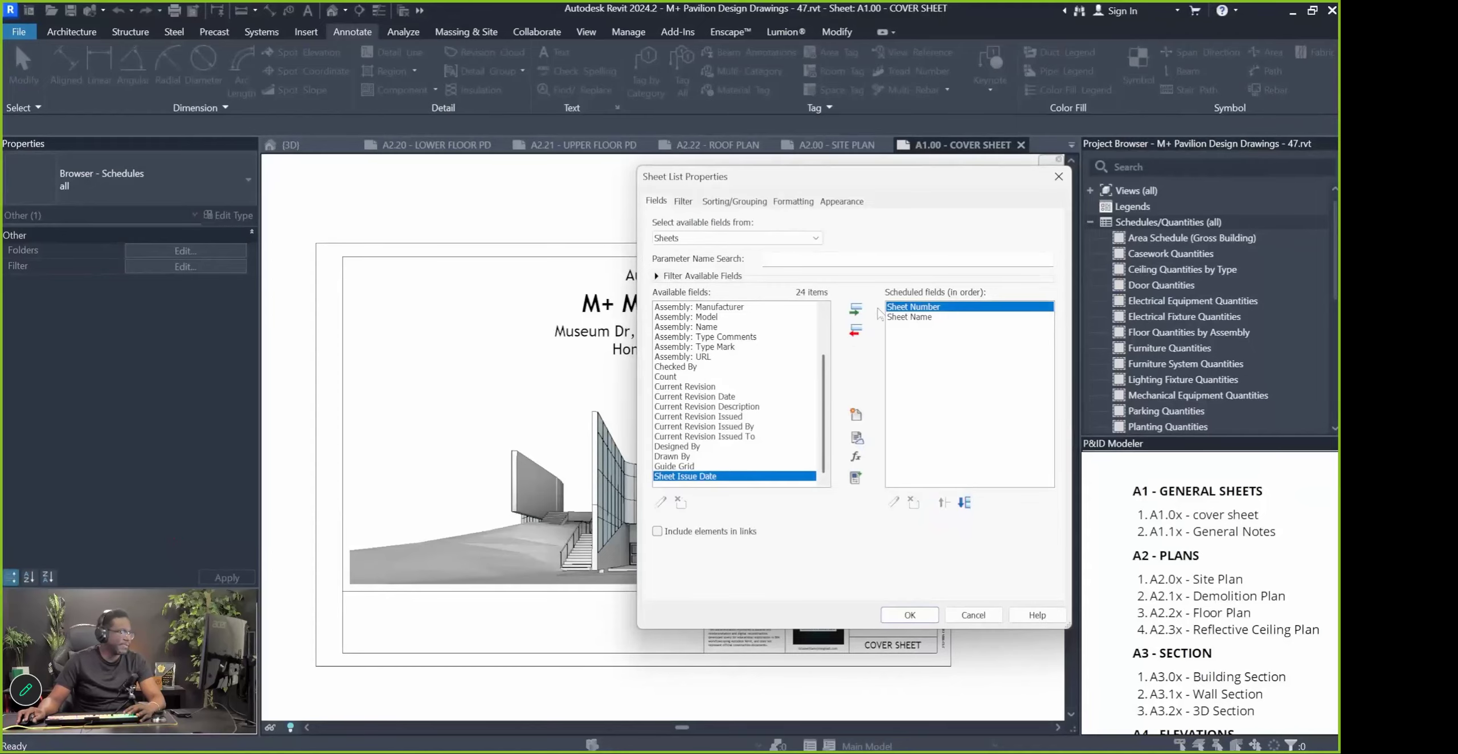
pyautogui.click(910, 616)
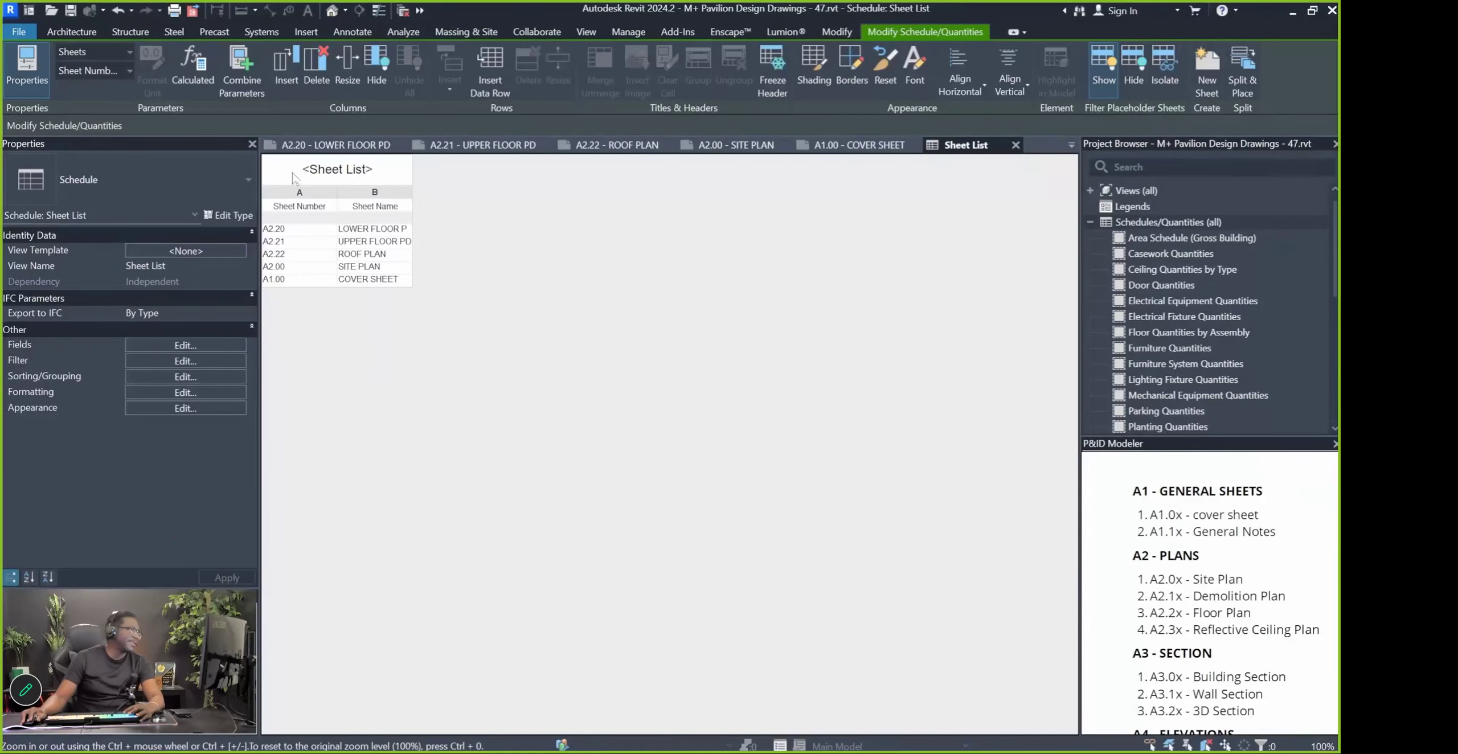
# Drag the Sheet List schedule from the Project Browser onto sheet A1.00
pyautogui.moveTo(962, 145); pyautogui.dragTo(803, 182)
pyautogui.scroll(-3, 1182, 283)
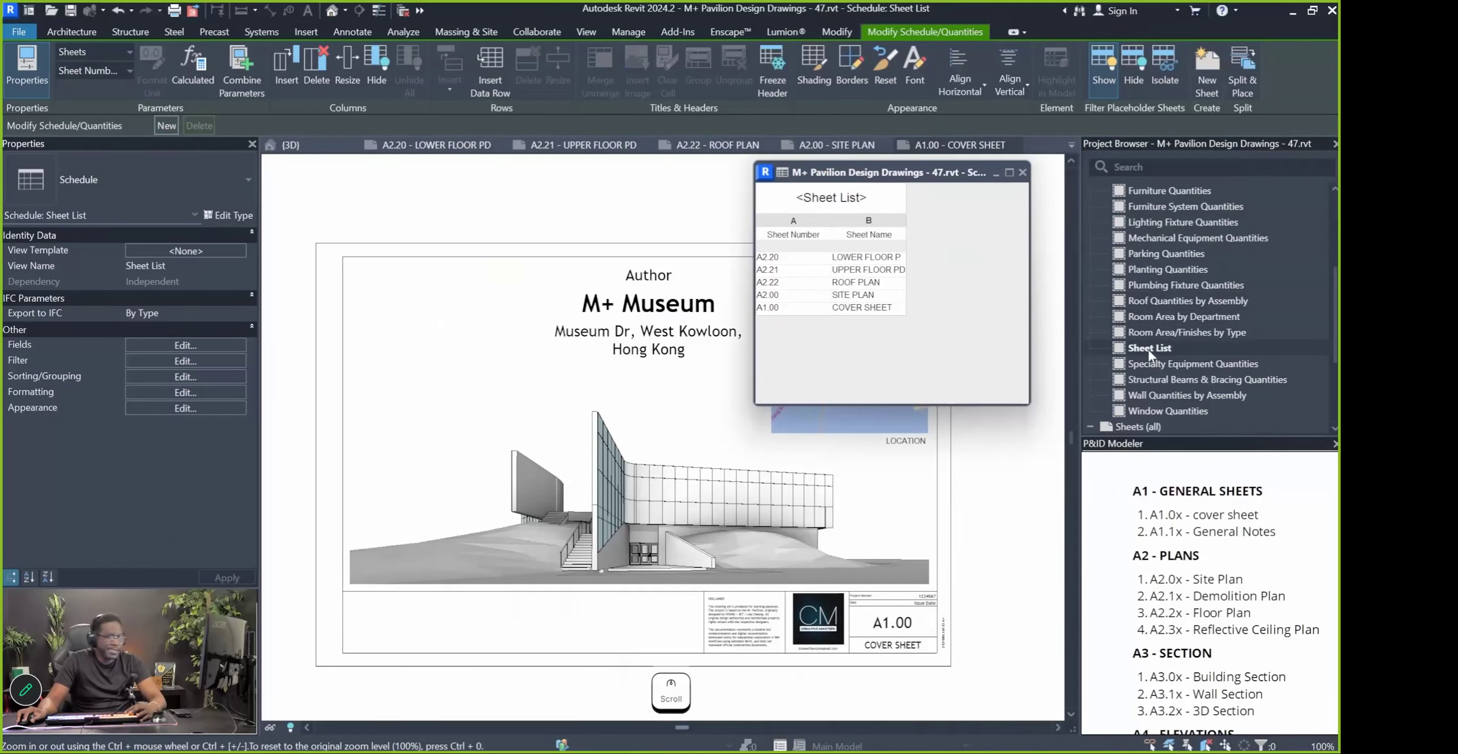
pyautogui.click(1148, 348)
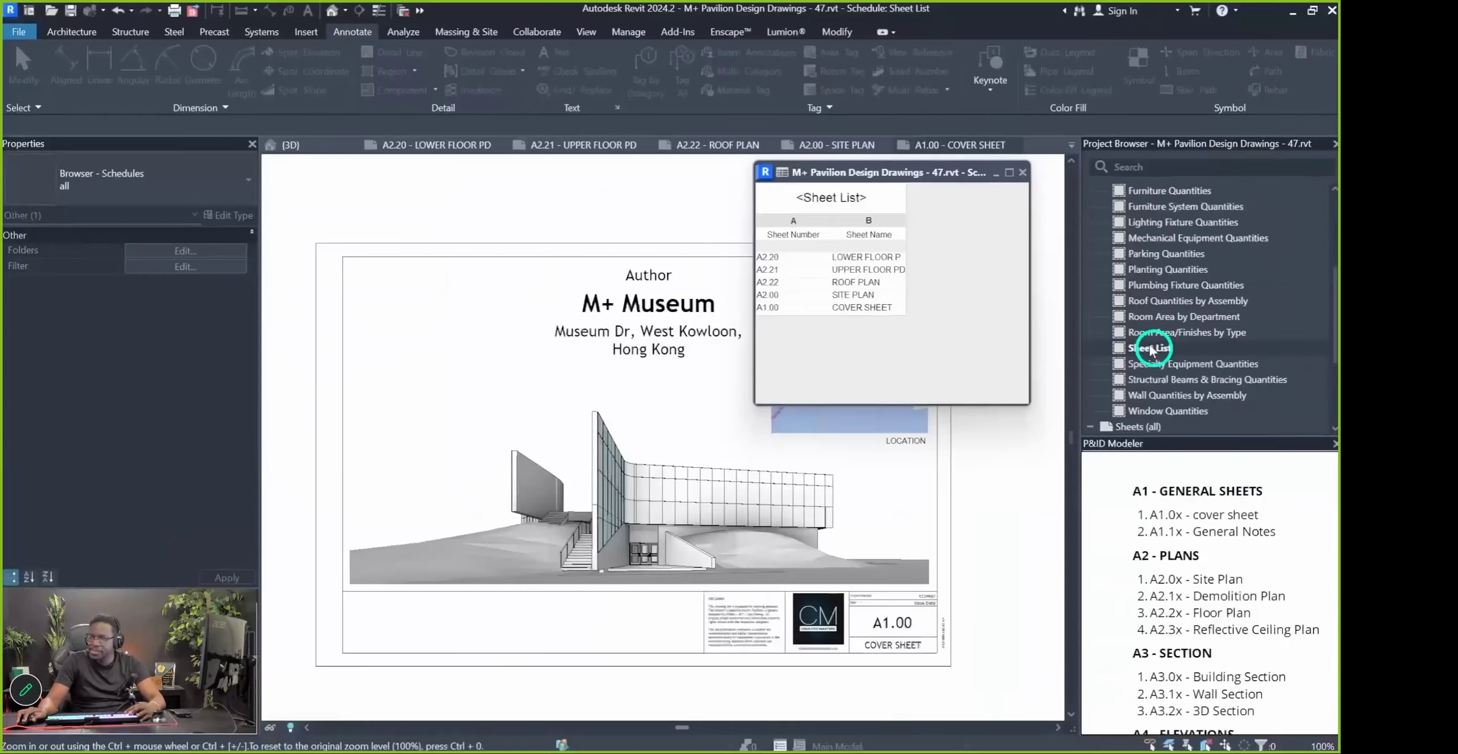
pyautogui.moveTo(1135, 354); pyautogui.dragTo(433, 381)
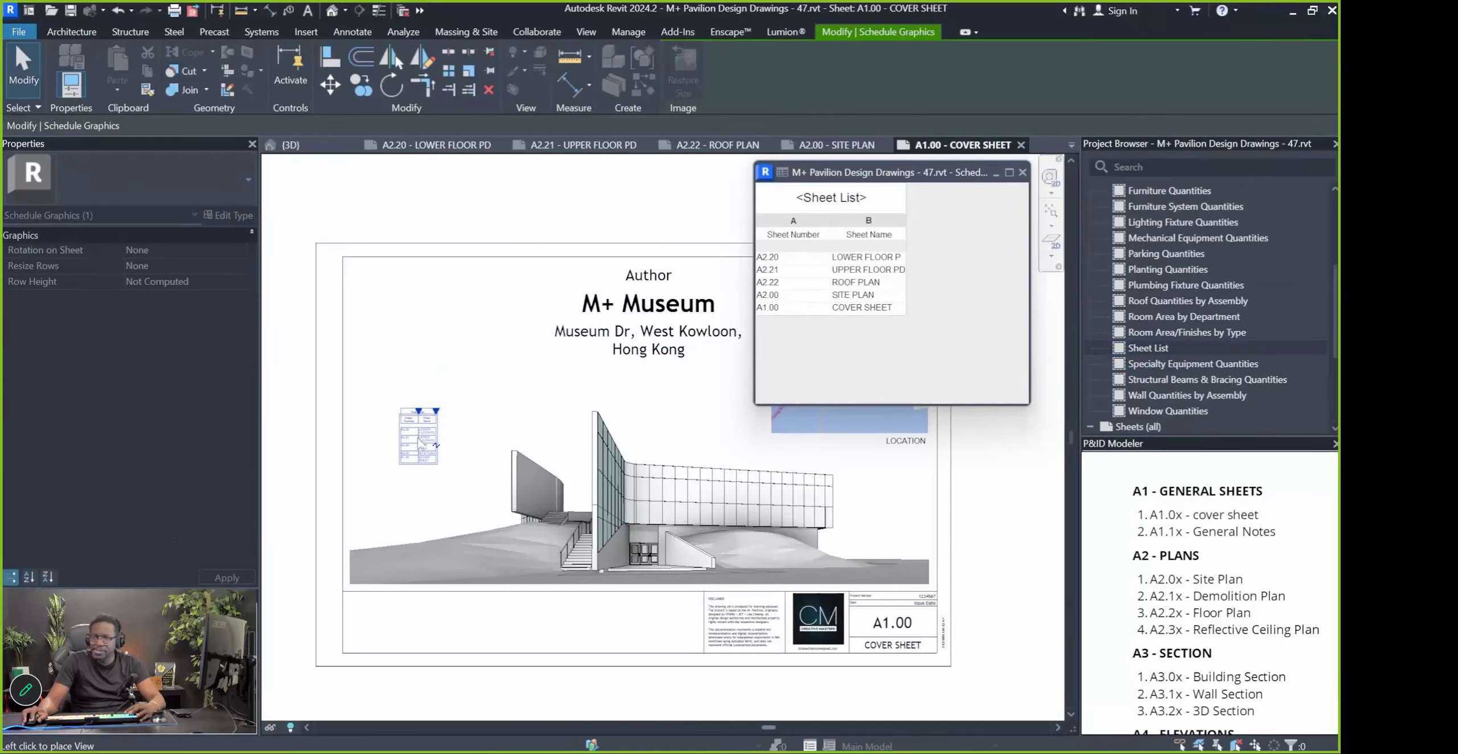
pyautogui.click(409, 405)
# Widen the Sheet Number and Sheet Name columns so rows fit on one line
pyautogui.scroll(4, 408, 405)
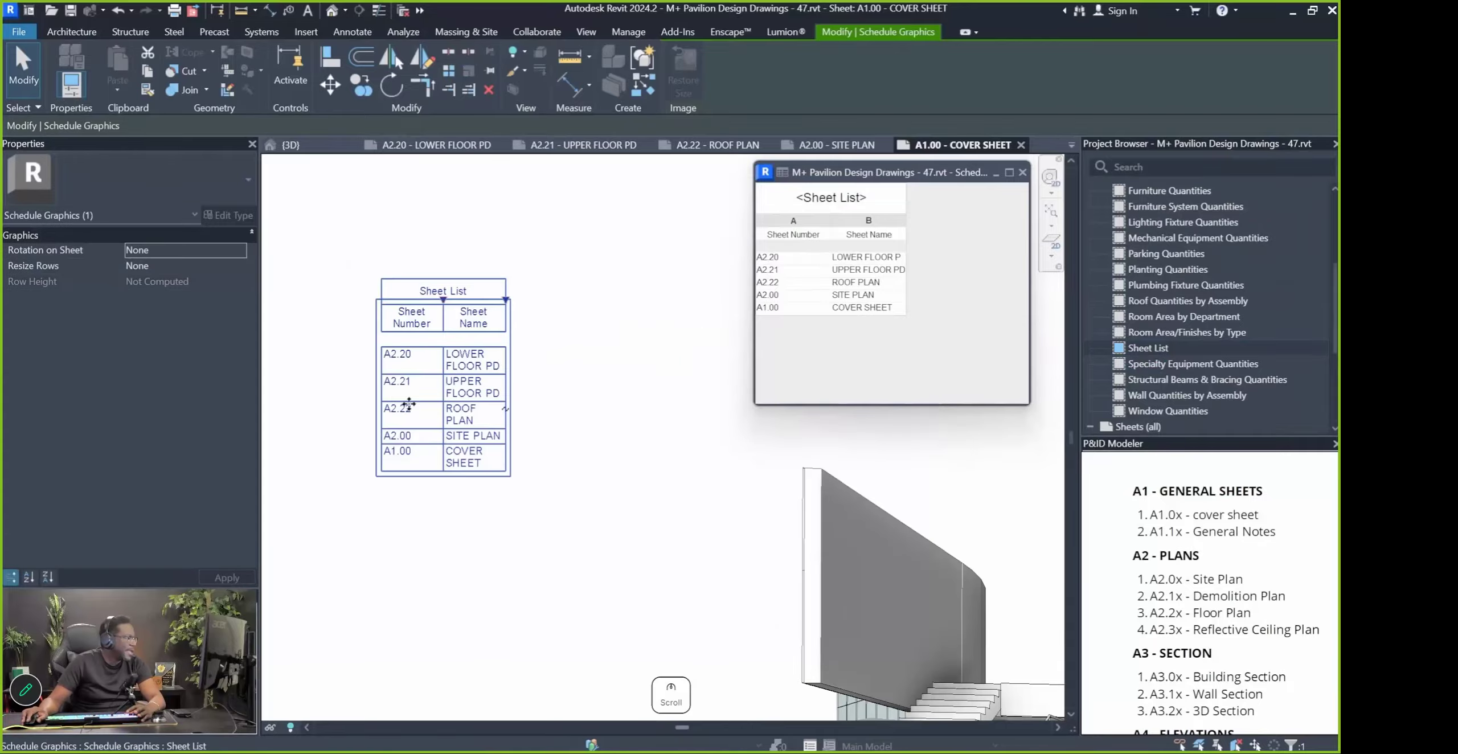
pyautogui.scroll(2, 409, 403)
pyautogui.moveTo(454, 265); pyautogui.dragTo(681, 271)
pyautogui.click(512, 403)
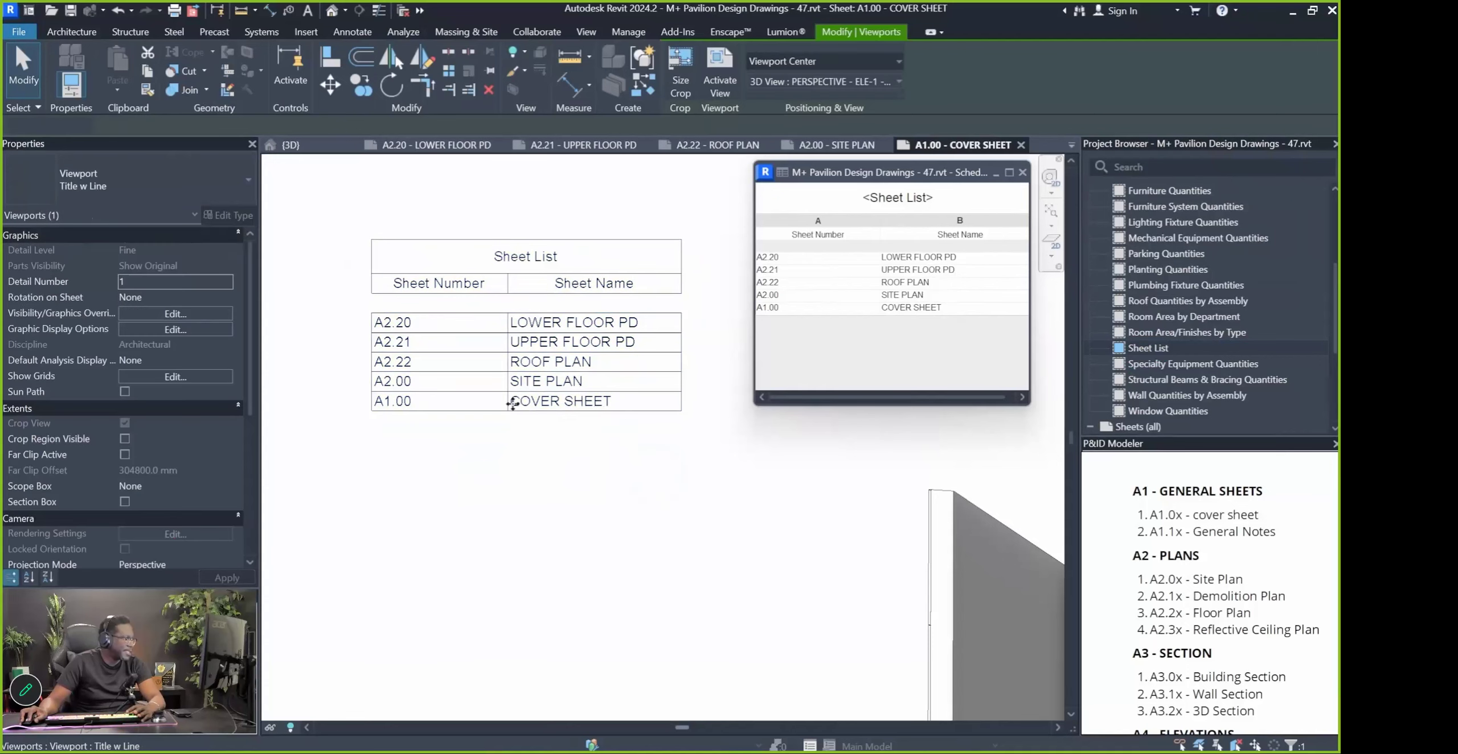
pyautogui.scroll(-3, 491, 376)
pyautogui.scroll(-3, 420, 340)
# Move the placed schedule into the cover sheet's top-left corner
pyautogui.click(436, 223)
pyautogui.moveTo(486, 336); pyautogui.dragTo(453, 429)
pyautogui.moveTo(453, 429); pyautogui.dragTo(453, 379)
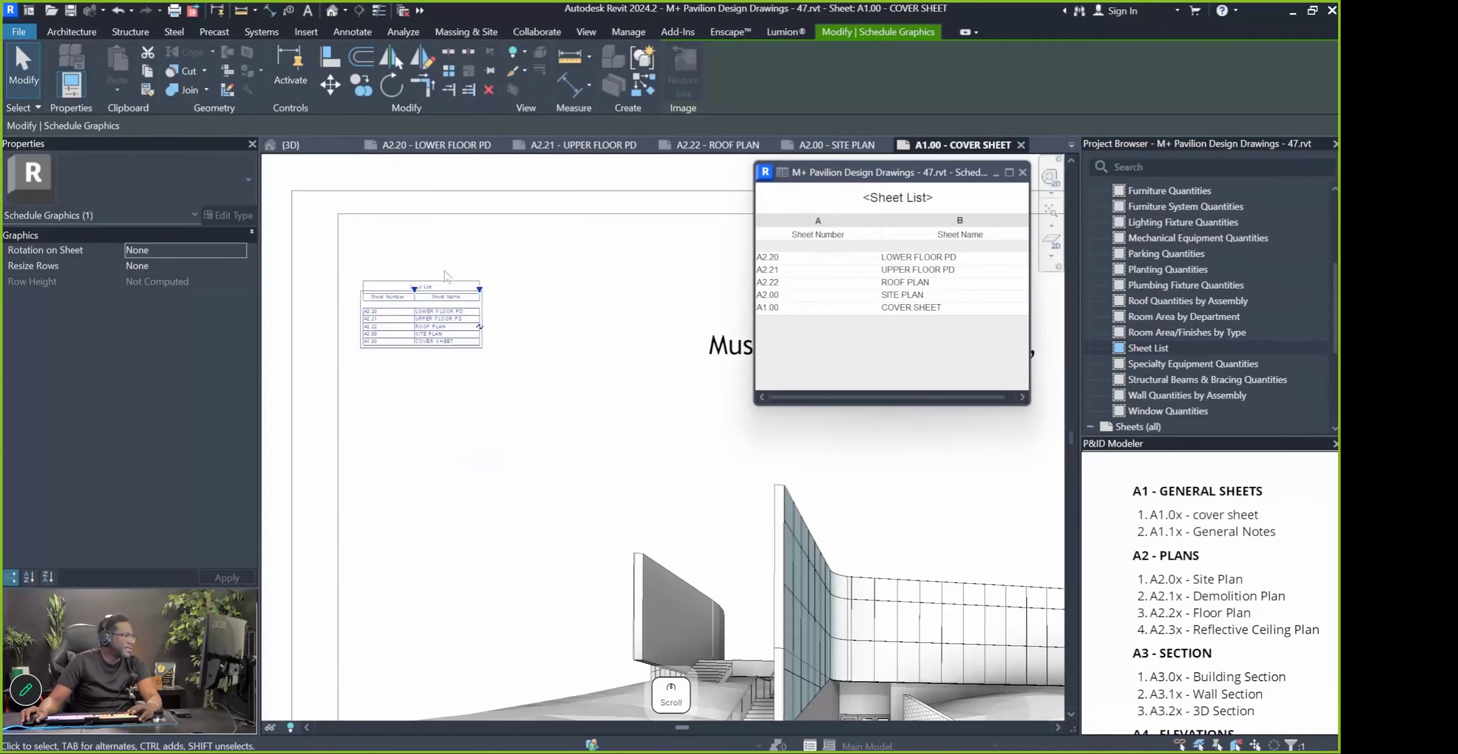
pyautogui.moveTo(442, 315); pyautogui.dragTo(425, 254)
pyautogui.click(457, 312)
pyautogui.scroll(-2, 463, 315)
pyautogui.scroll(4, 364, 228)
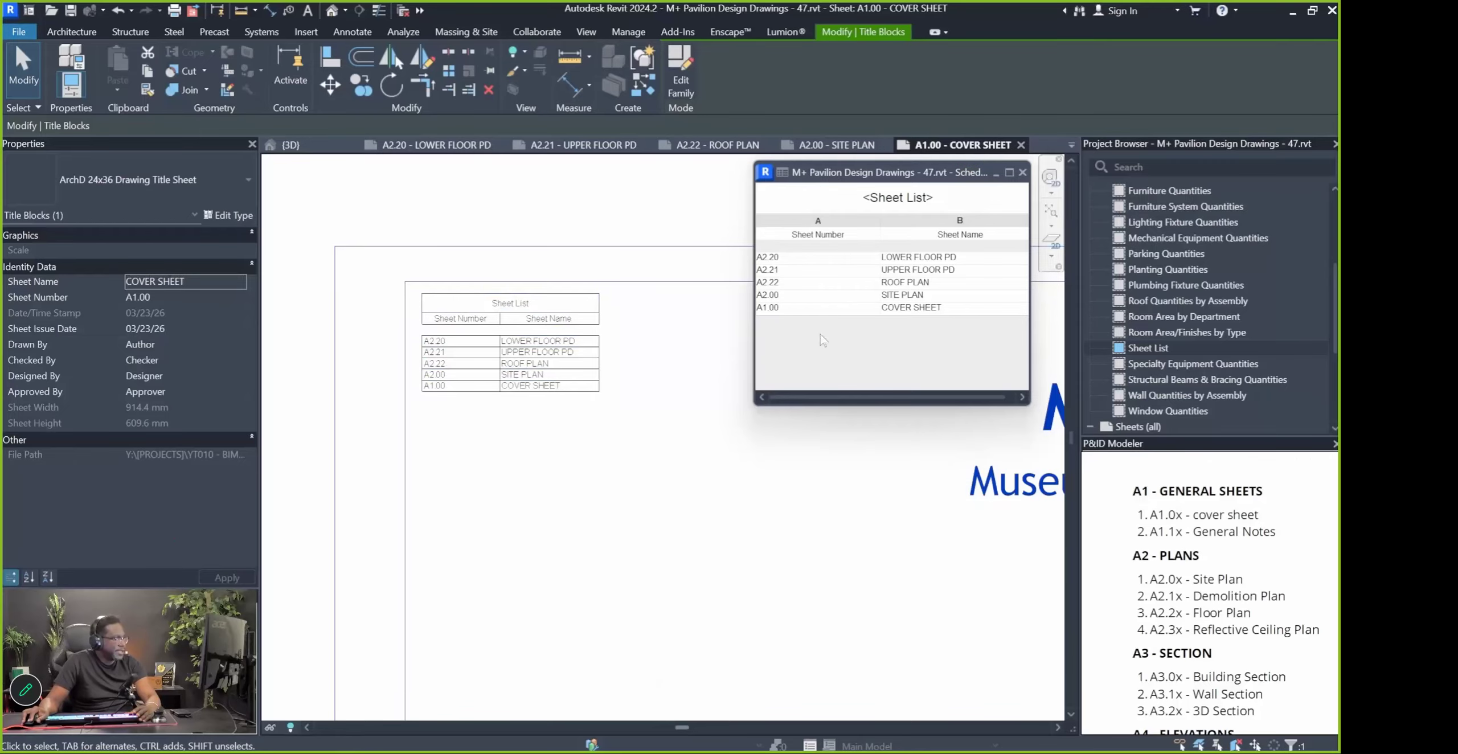
# Rename the schedule title to SHEET LIST
pyautogui.moveTo(752, 241); pyautogui.dragTo(636, 251)
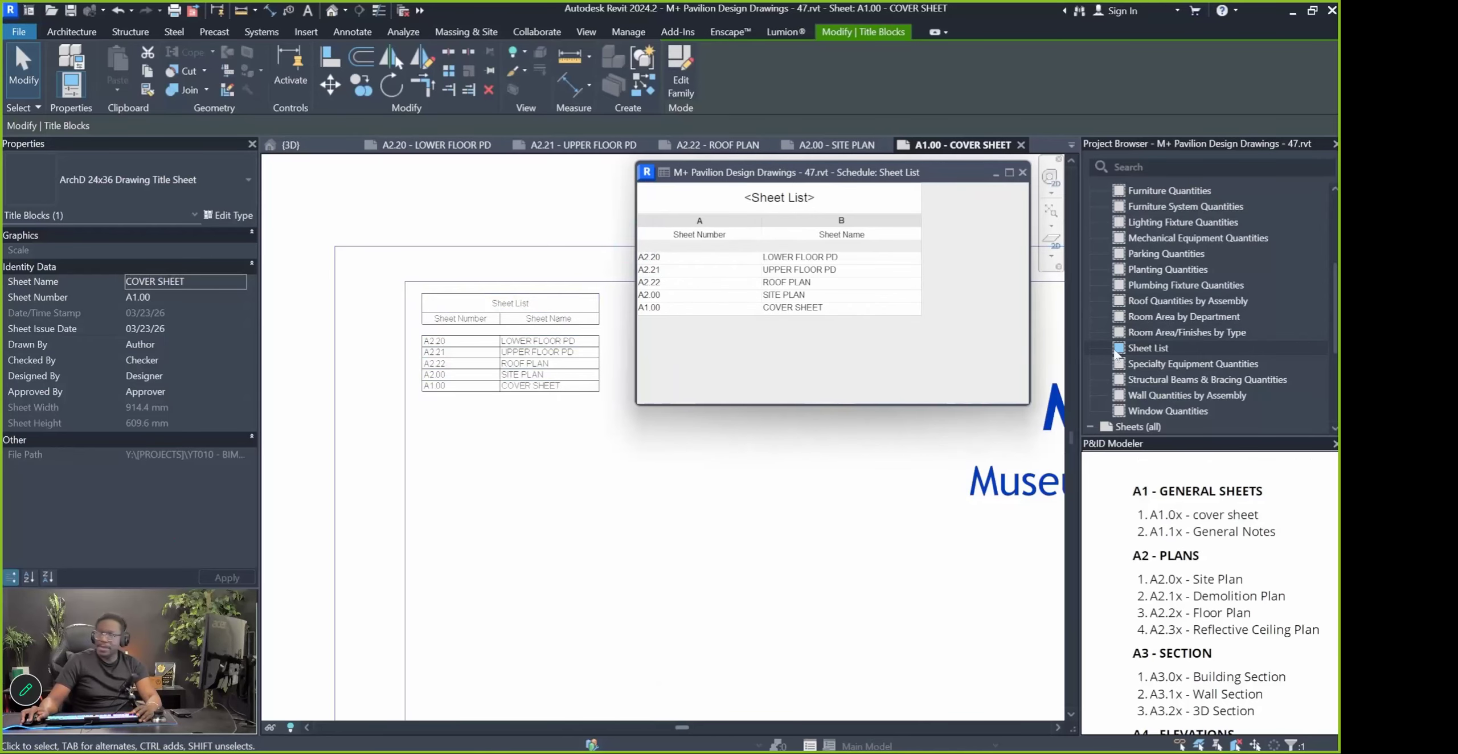
pyautogui.click(1116, 351)
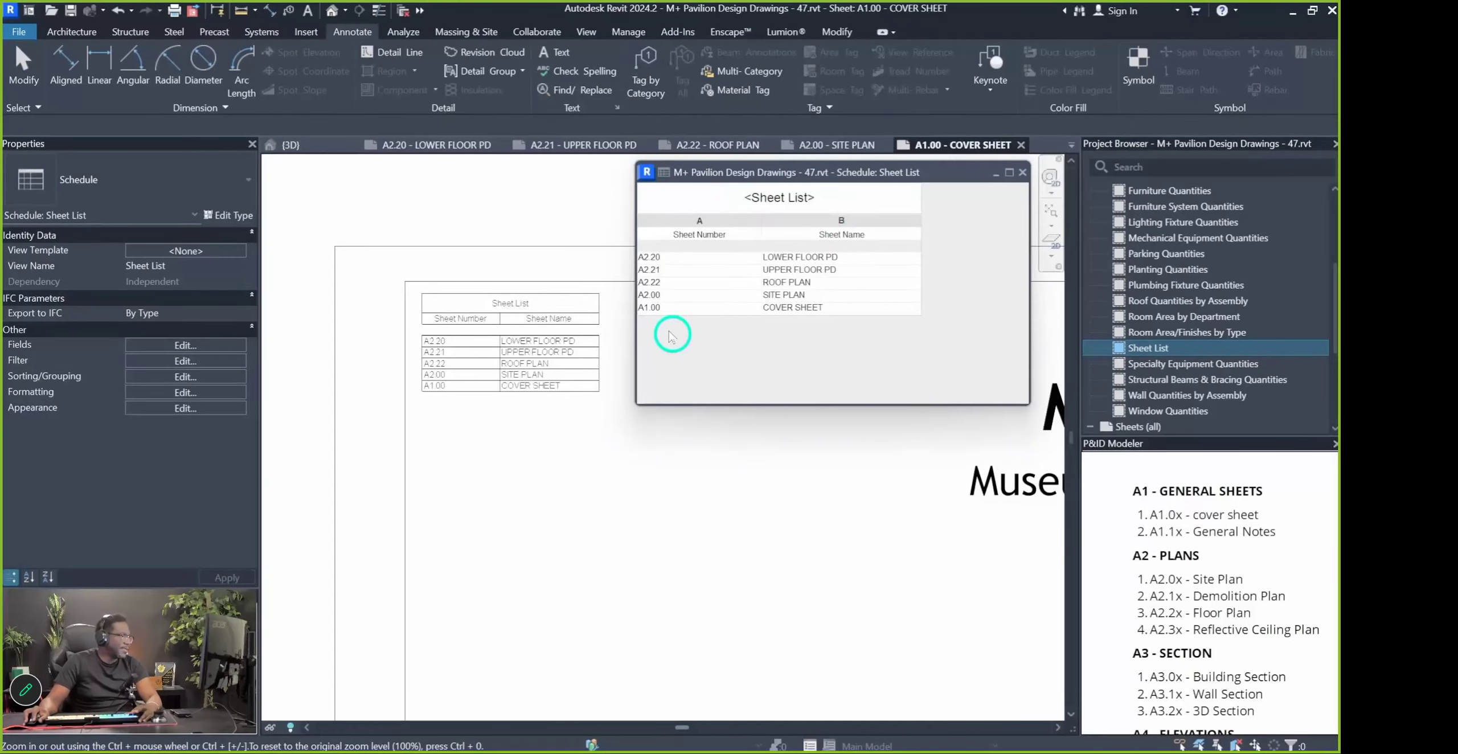
pyautogui.click(770, 205)
pyautogui.doubleClick(772, 196)
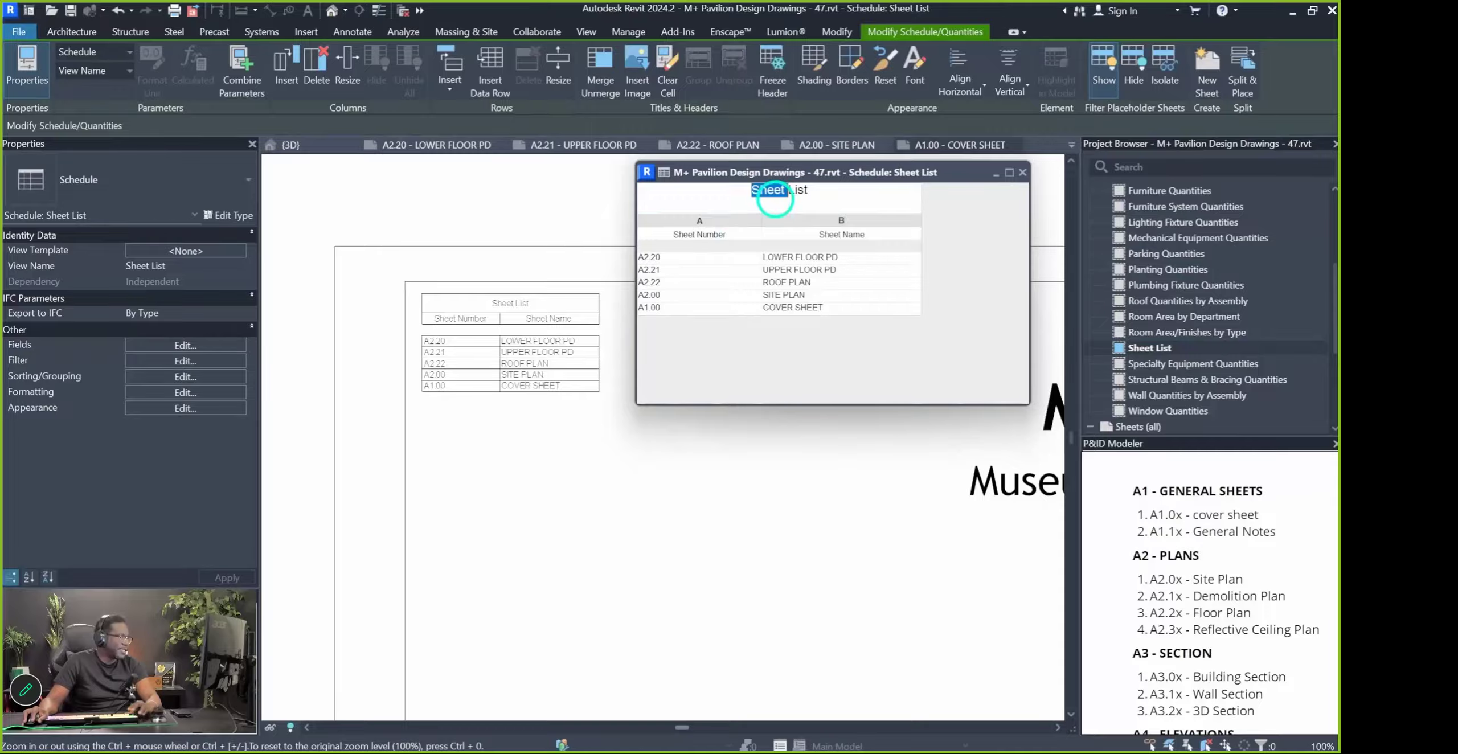
pyautogui.click(712, 185)
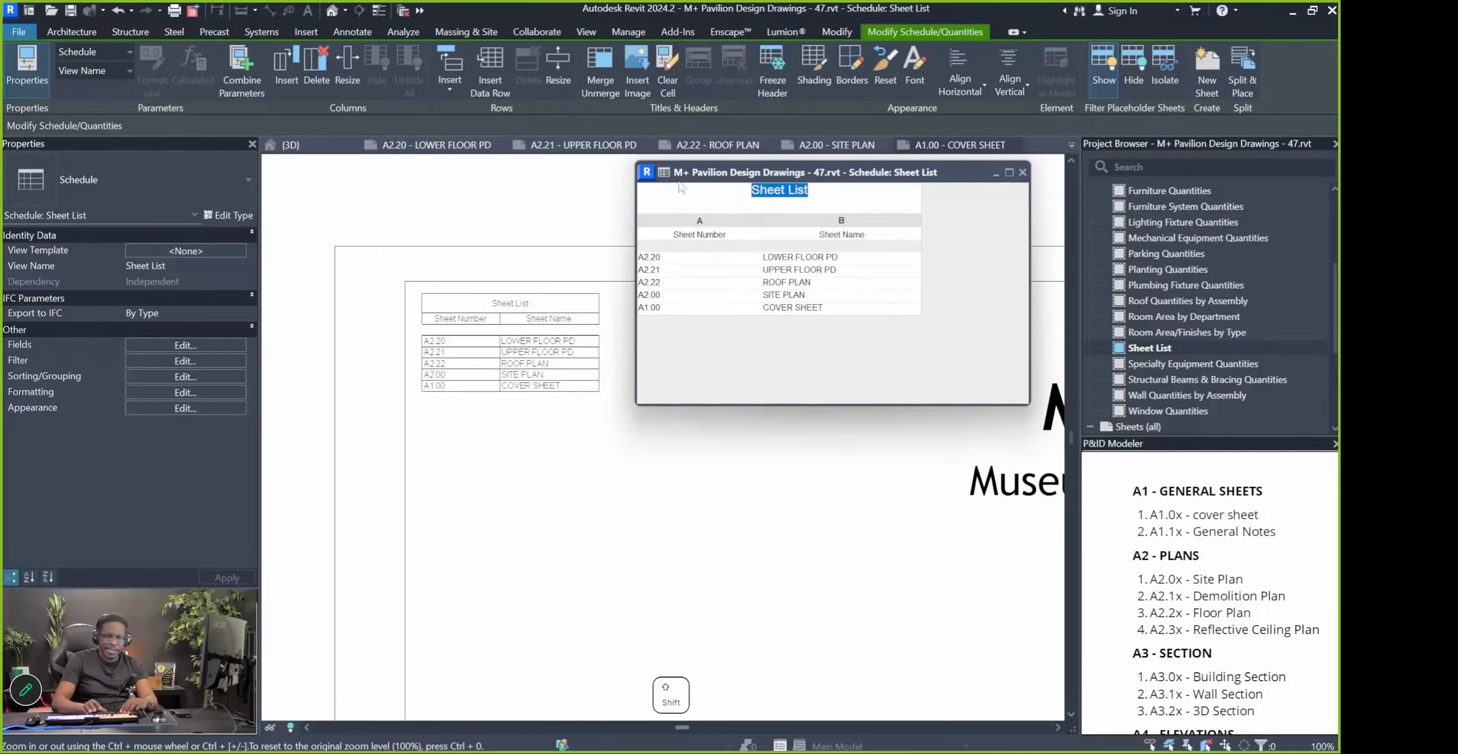
pyautogui.write('SHEET LIST')
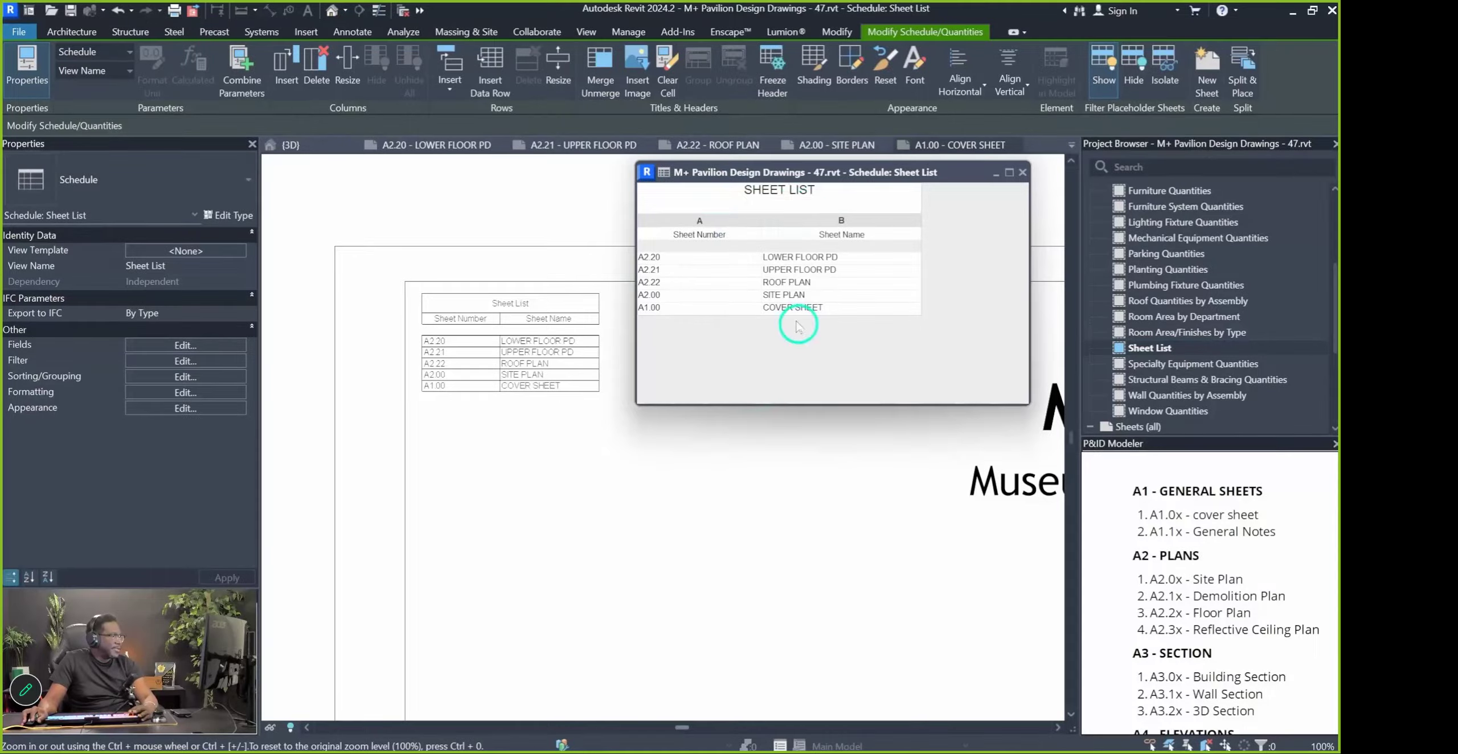
pyautogui.click(832, 285)
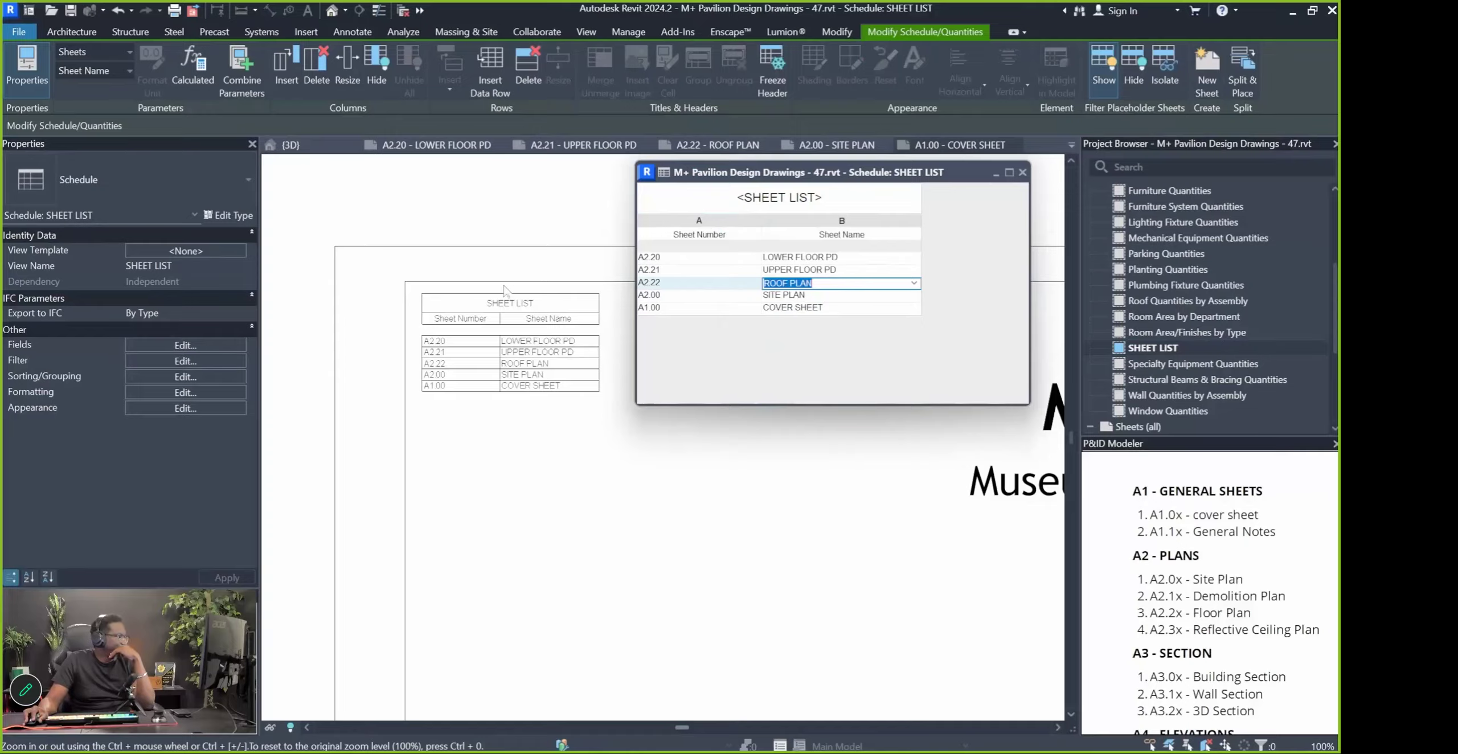
# In the schedule's Formatting properties, set the Sheet Number field's alignment to Center
pyautogui.moveTo(778, 179)
pyautogui.mouseDown()
pyautogui.moveTo(813, 185)
pyautogui.moveTo(800, 182)
pyautogui.mouseUp()
pyautogui.click(170, 349)
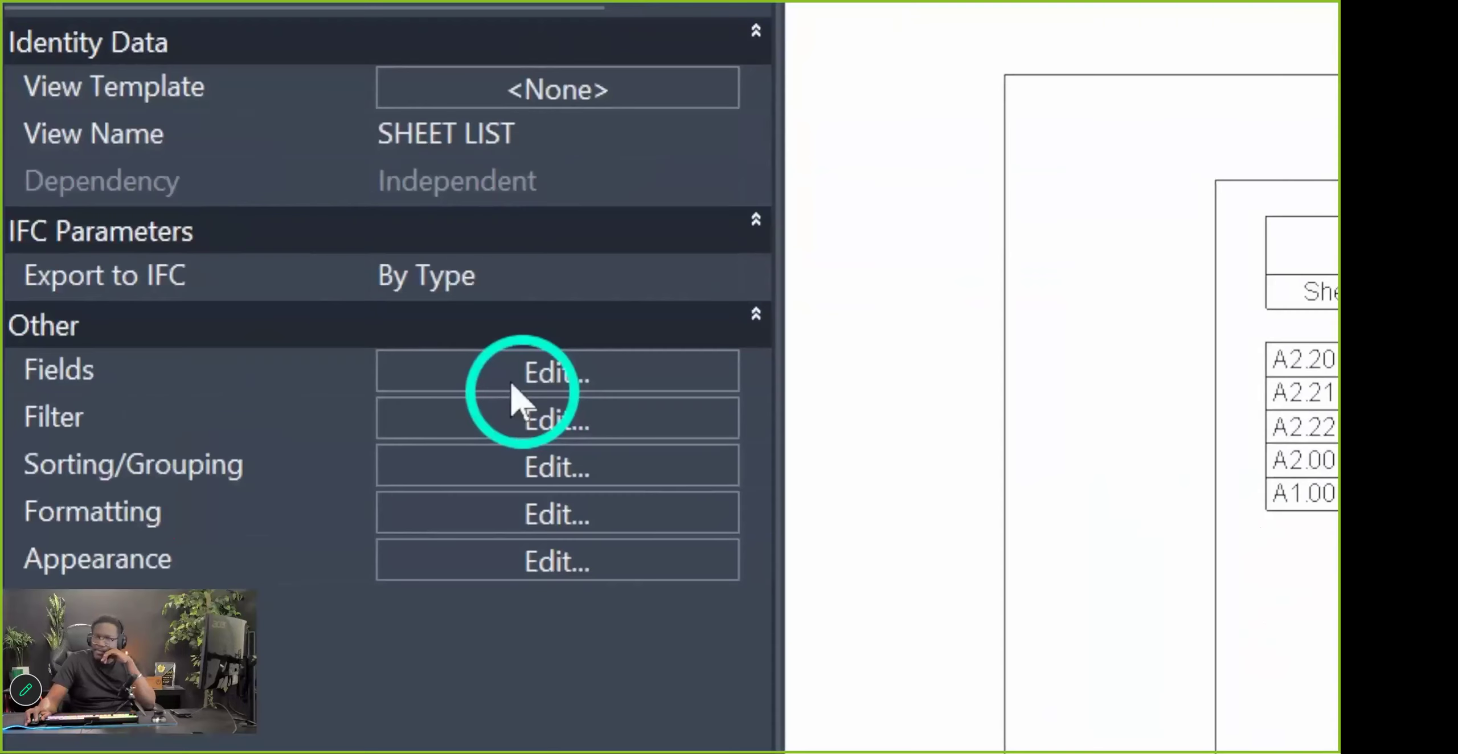
pyautogui.click(520, 521)
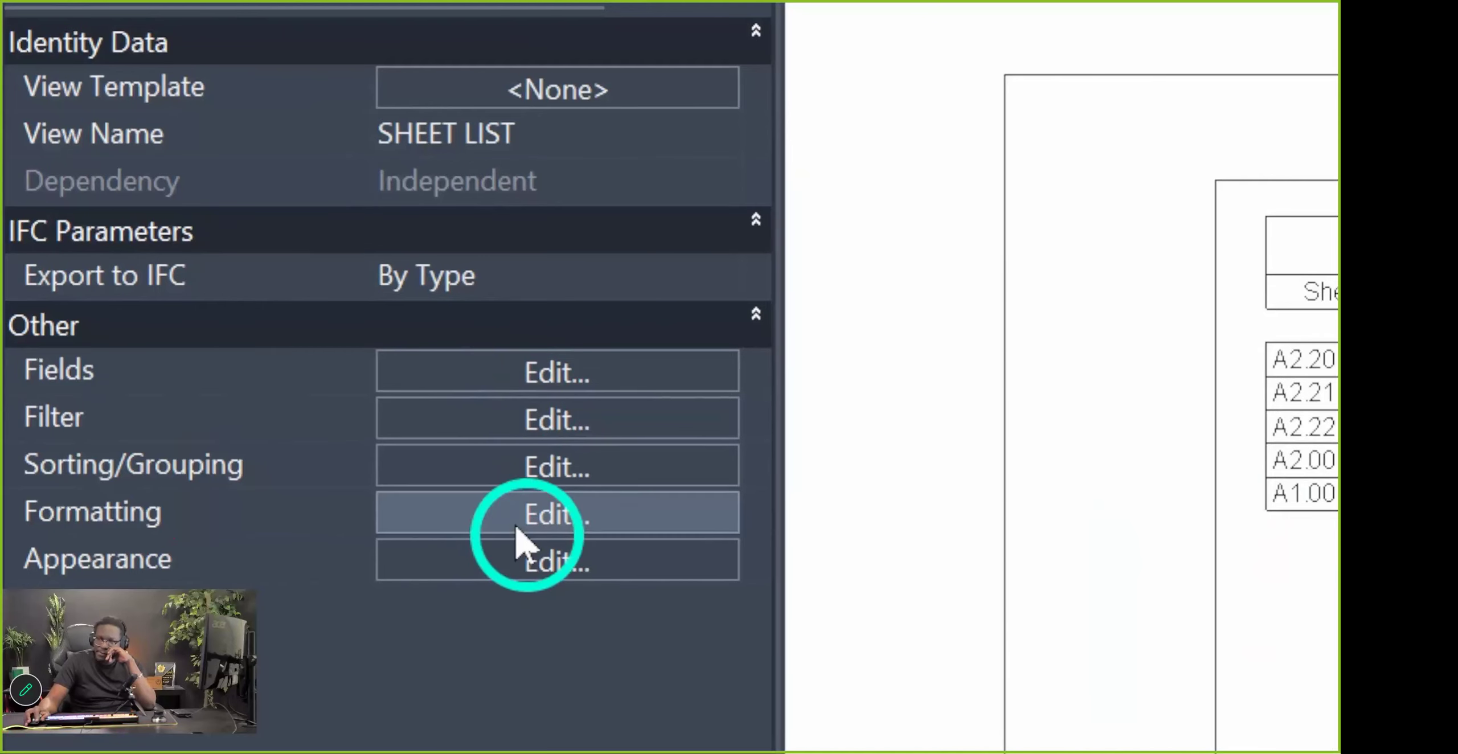
pyautogui.click(675, 254)
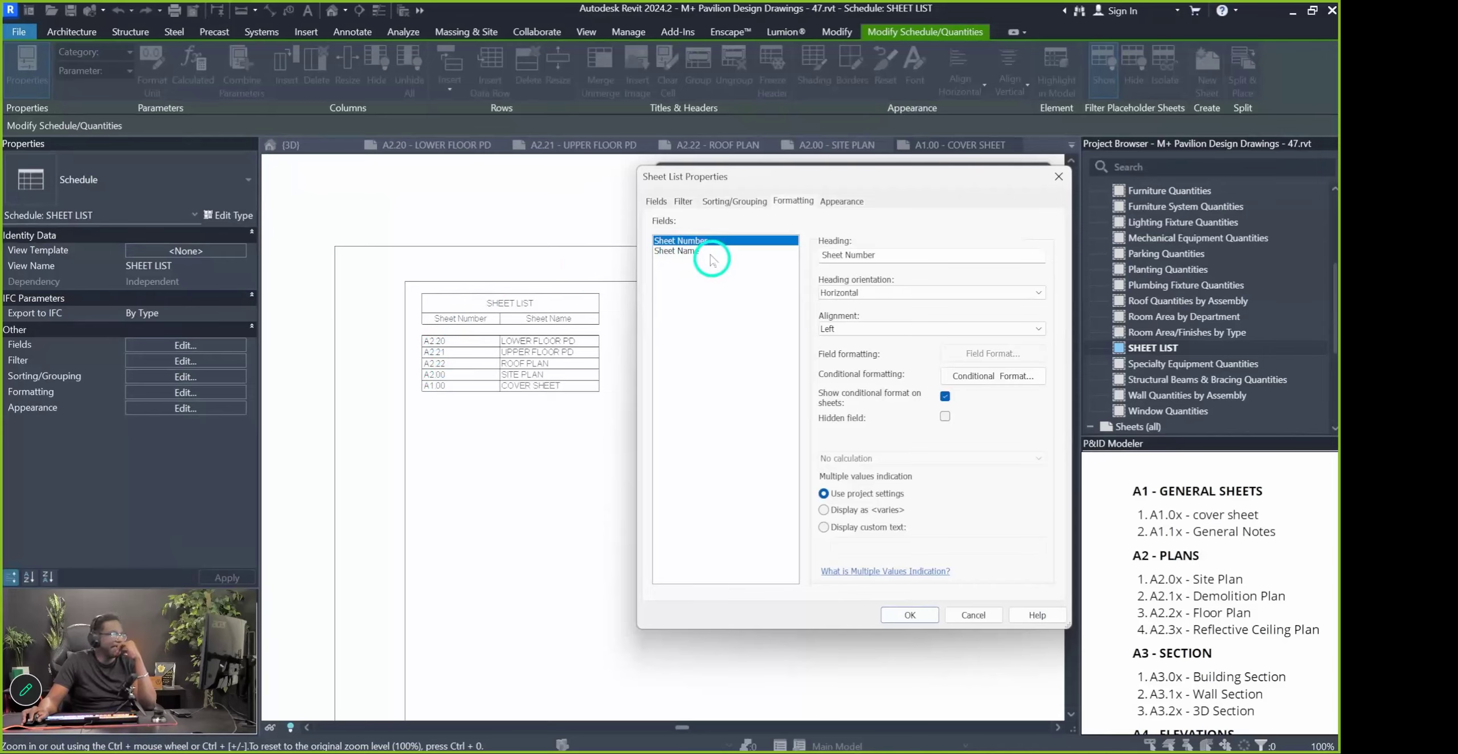
pyautogui.click(674, 252)
pyautogui.click(701, 241)
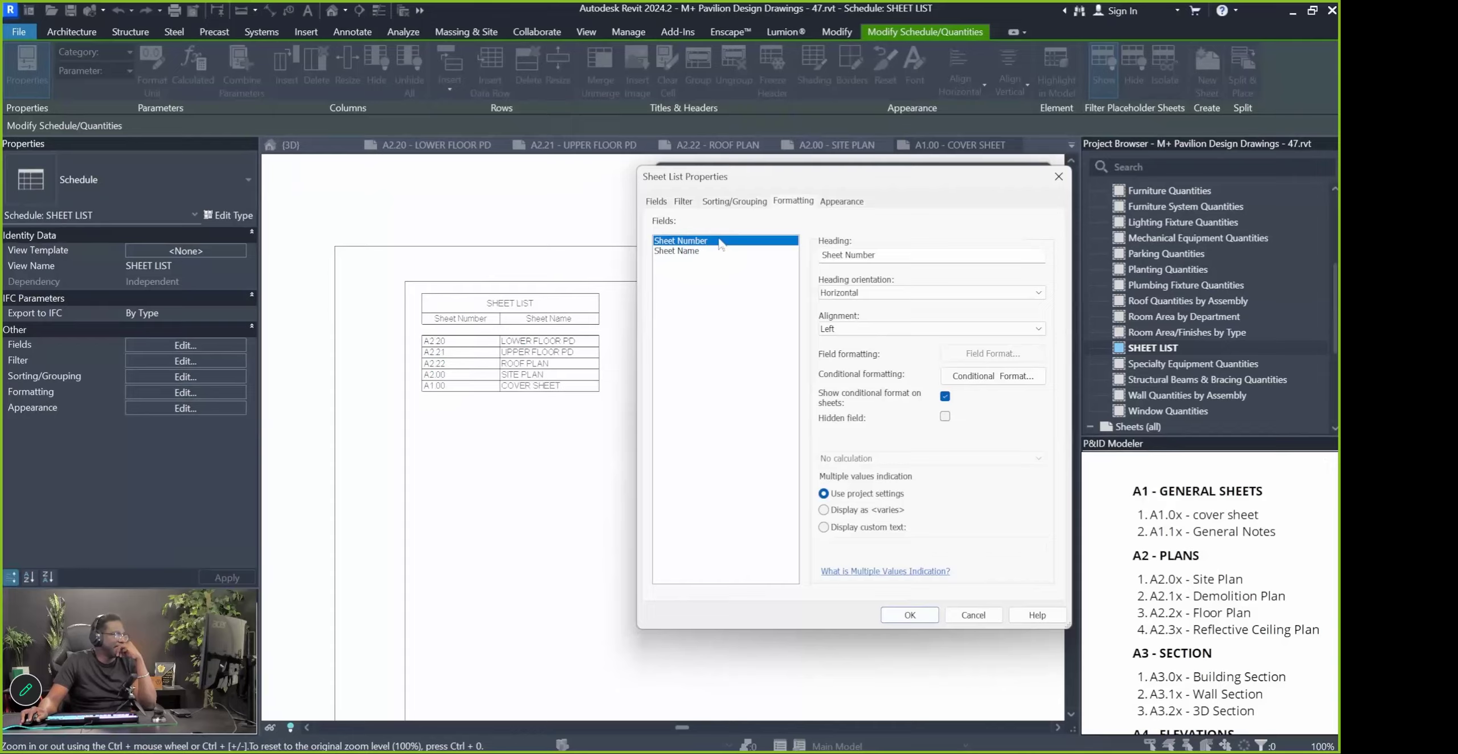
pyautogui.click(854, 329)
pyautogui.click(850, 359)
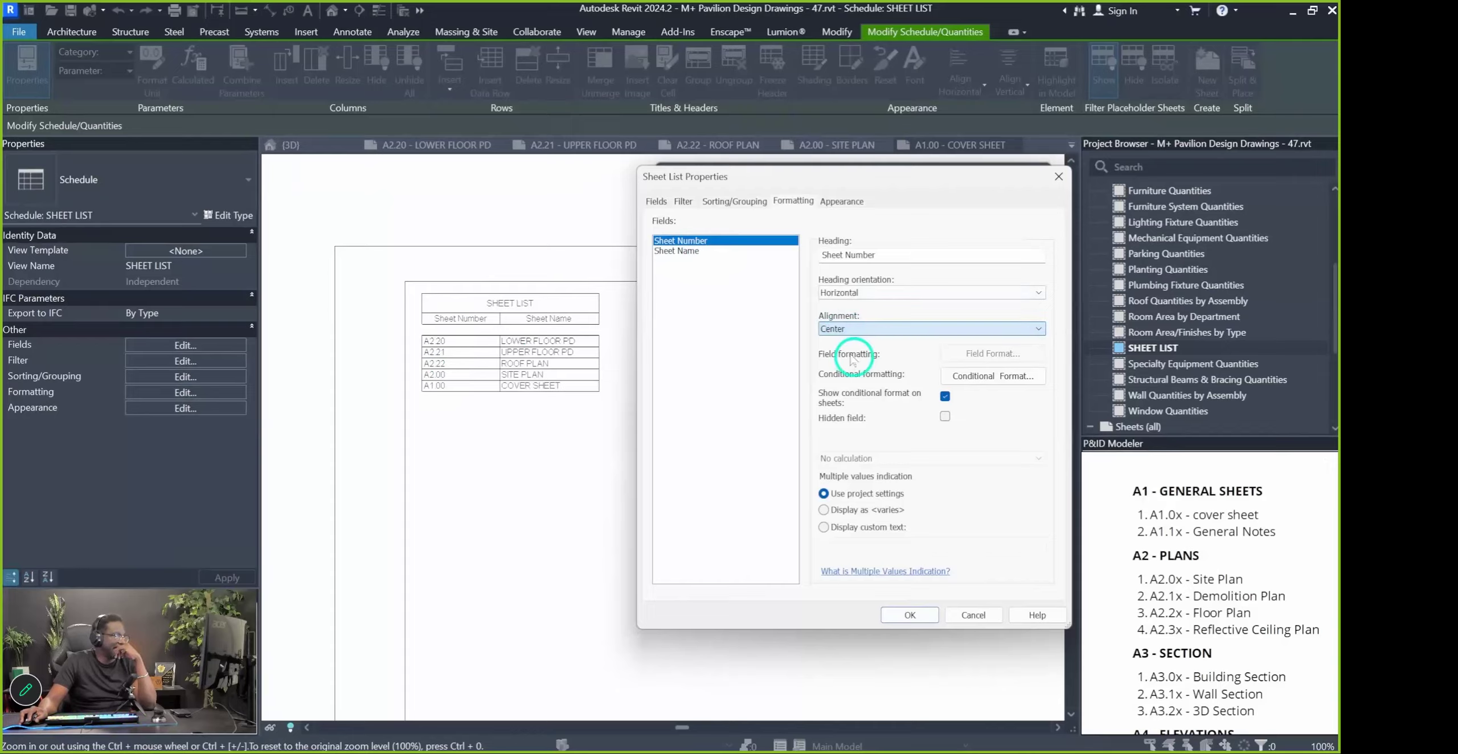
pyautogui.click(910, 616)
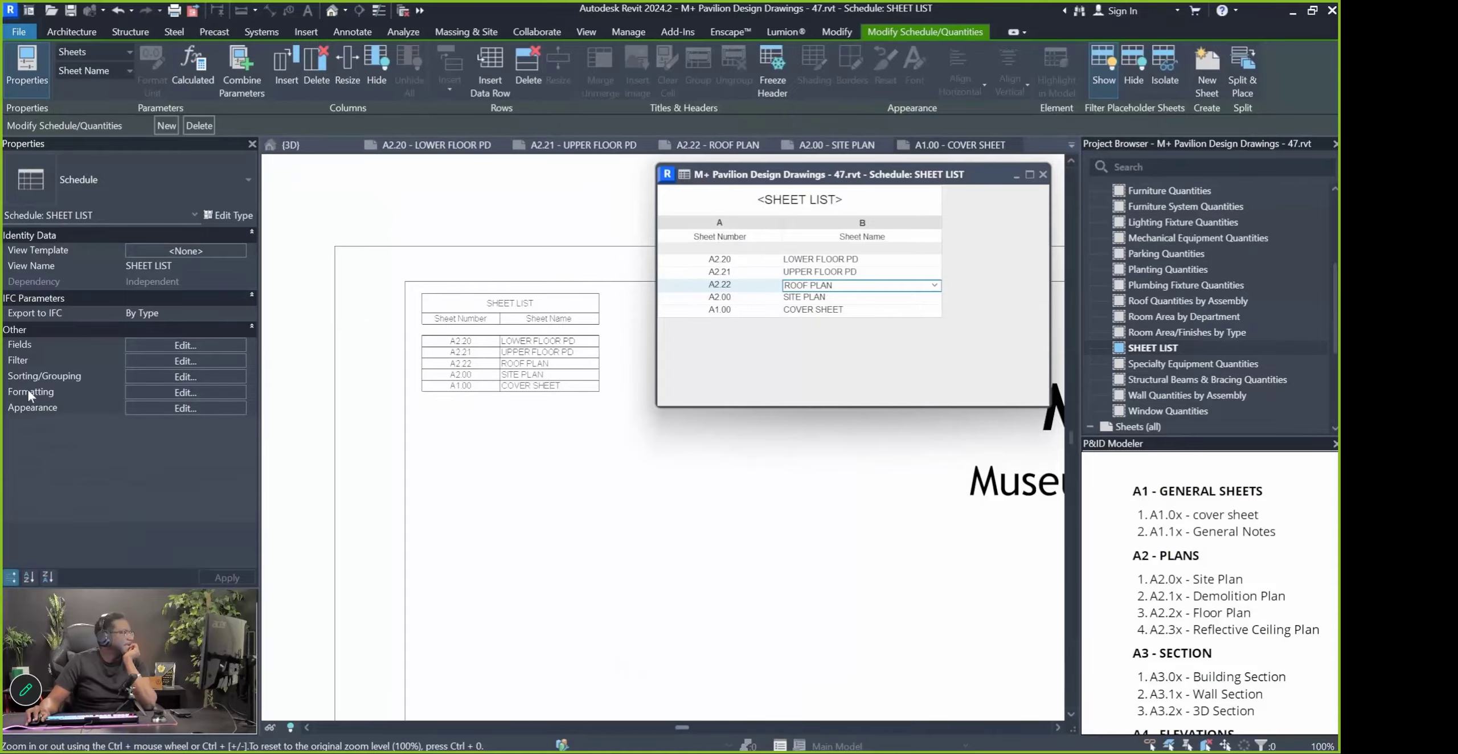
# Set the SHEET LIST title text to 8mm Arial in the Appearance settings
pyautogui.click(43, 397)
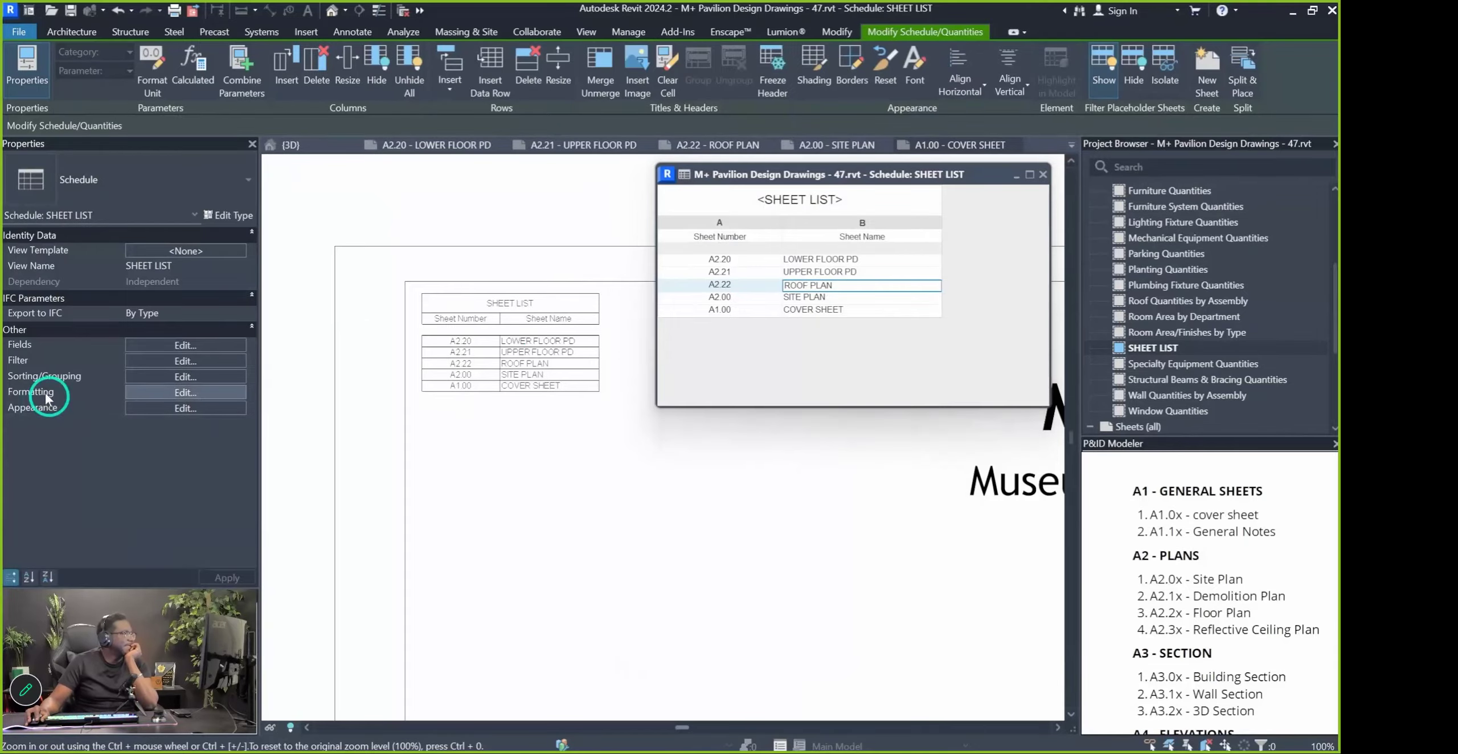
pyautogui.click(185, 392)
pyautogui.click(835, 201)
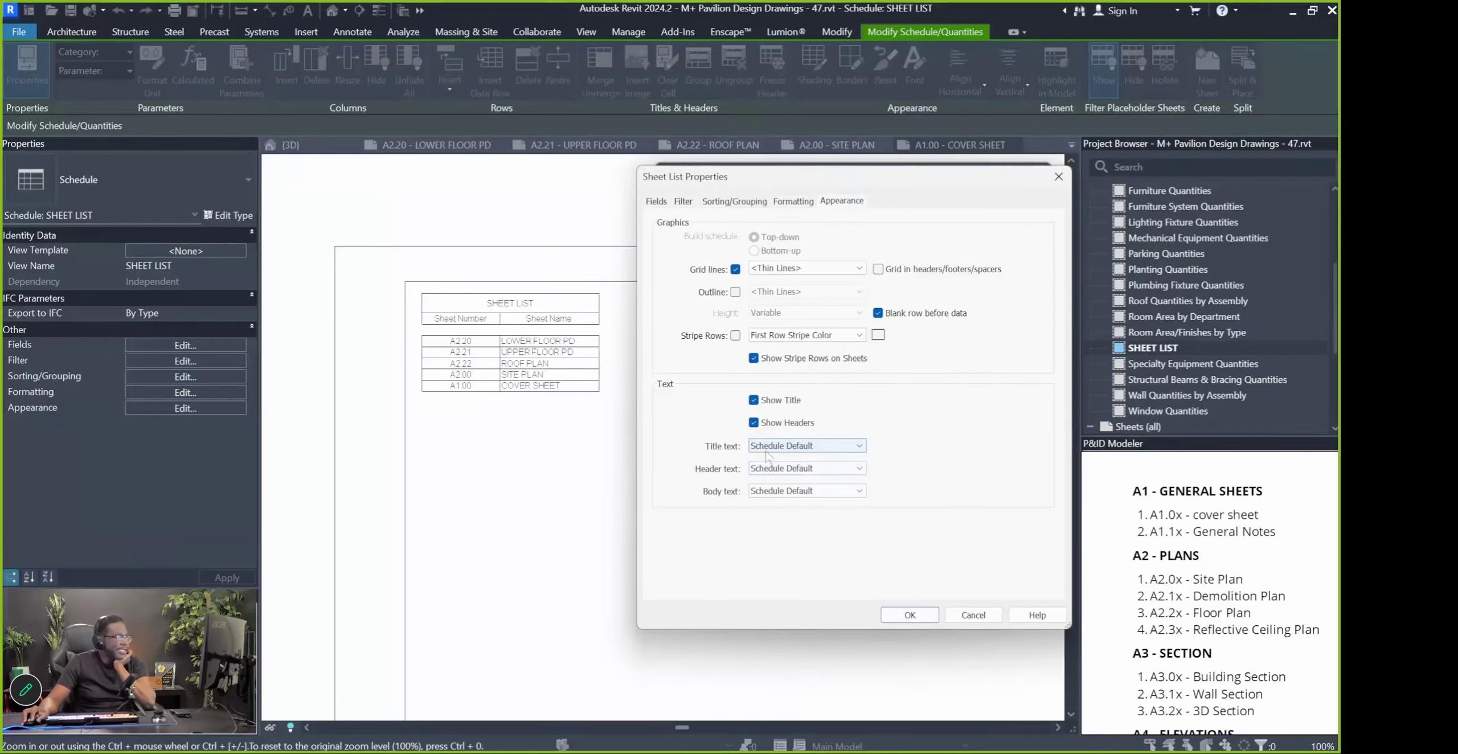
pyautogui.click(804, 446)
pyautogui.click(769, 528)
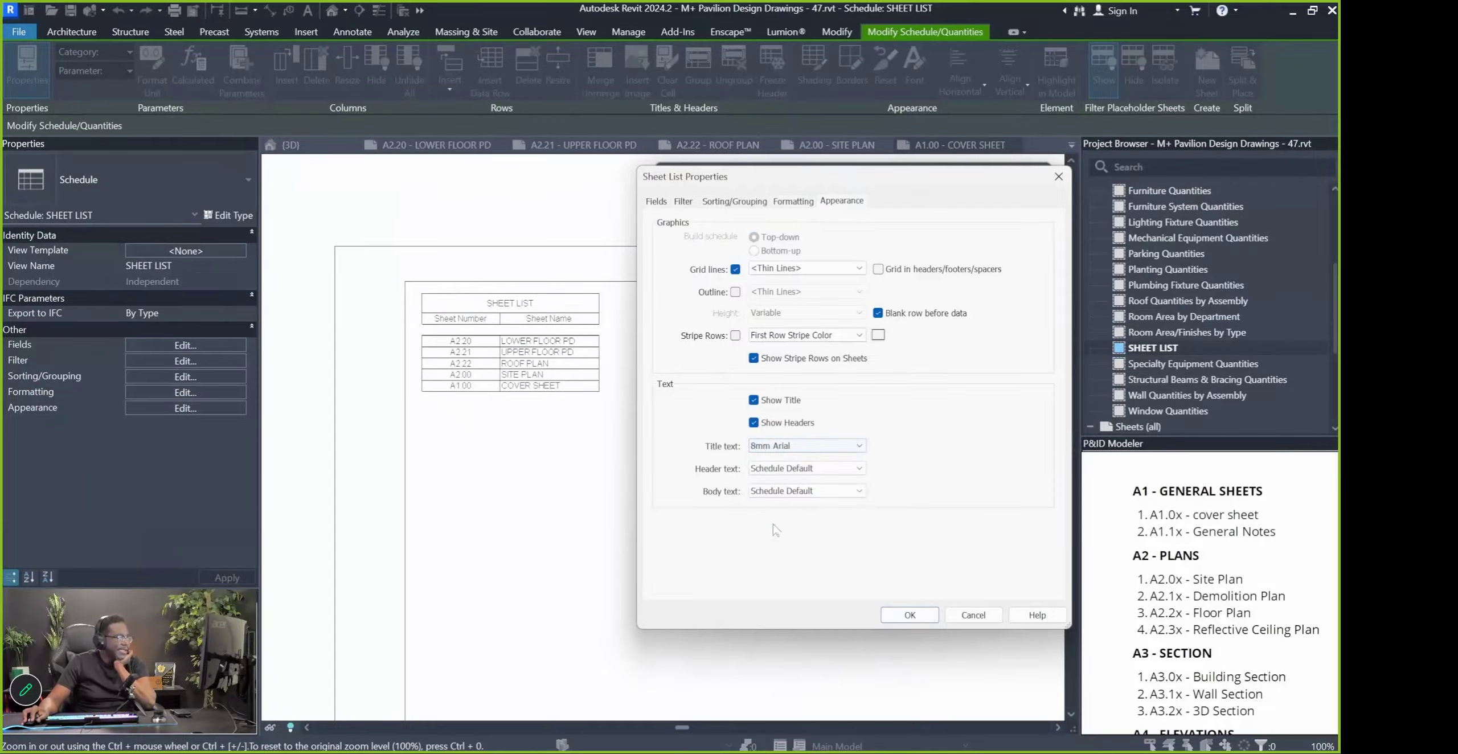
pyautogui.click(898, 616)
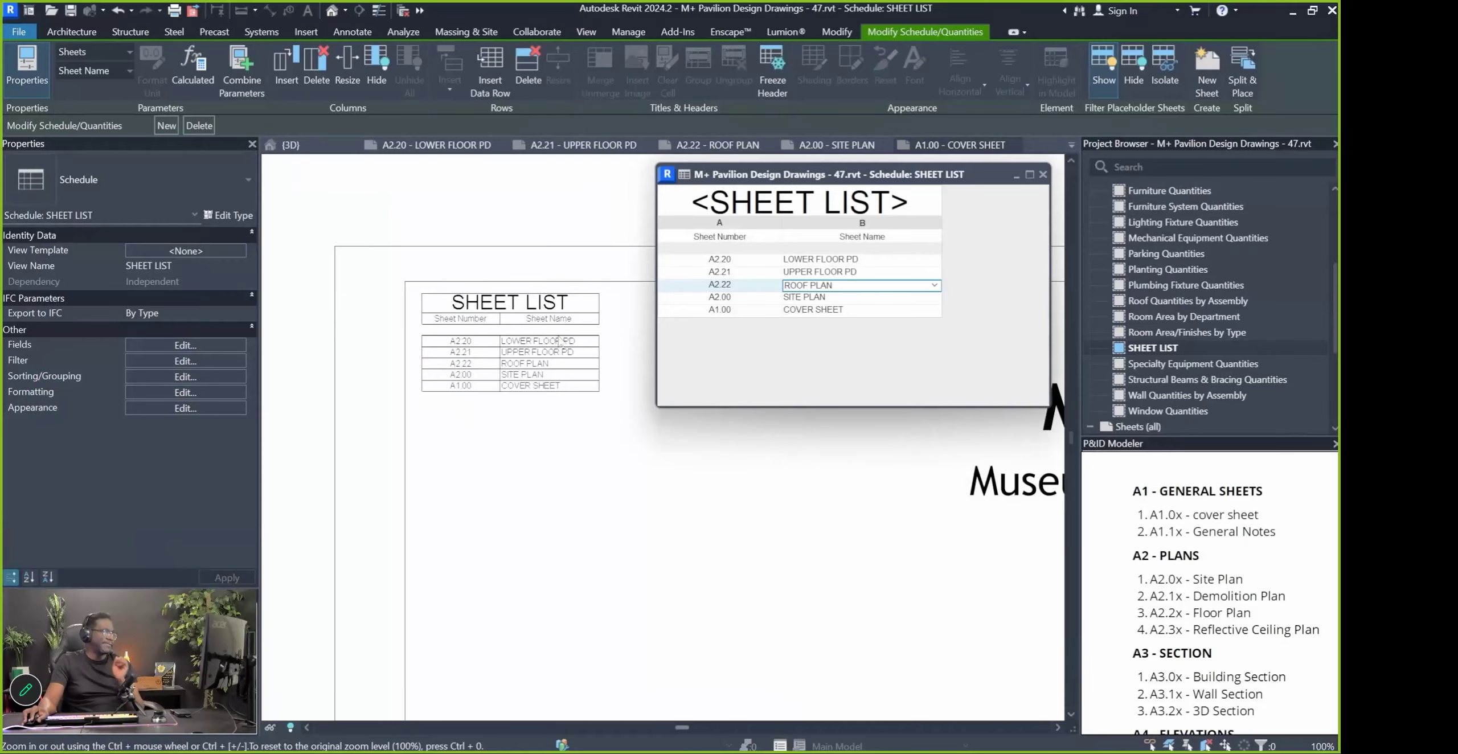
# Back on A1.00, change the schedule title to 7mm Arial and headers to 6mm Arial
pyautogui.click(558, 458)
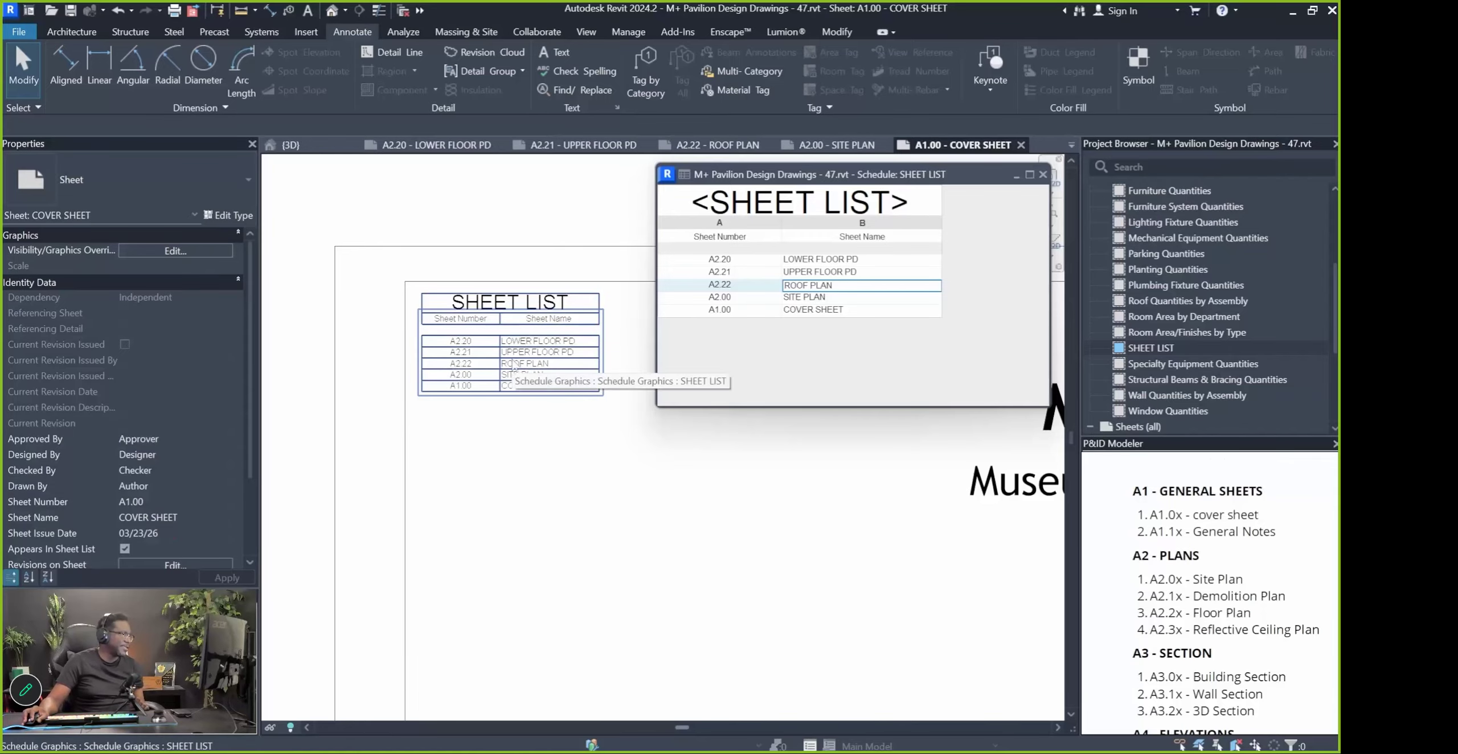
pyautogui.scroll(-5, 498, 368)
pyautogui.scroll(5, 510, 381)
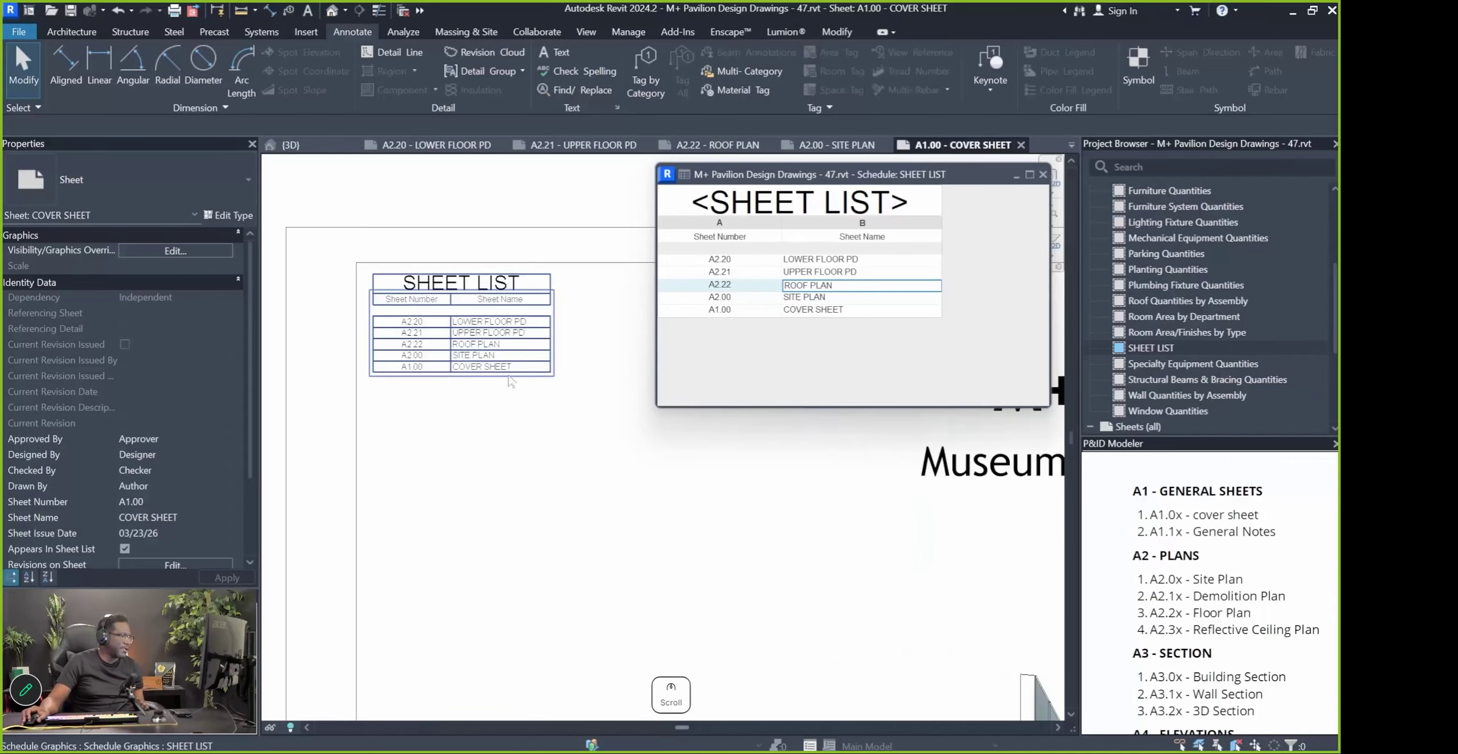
pyautogui.click(478, 369)
pyautogui.click(758, 341)
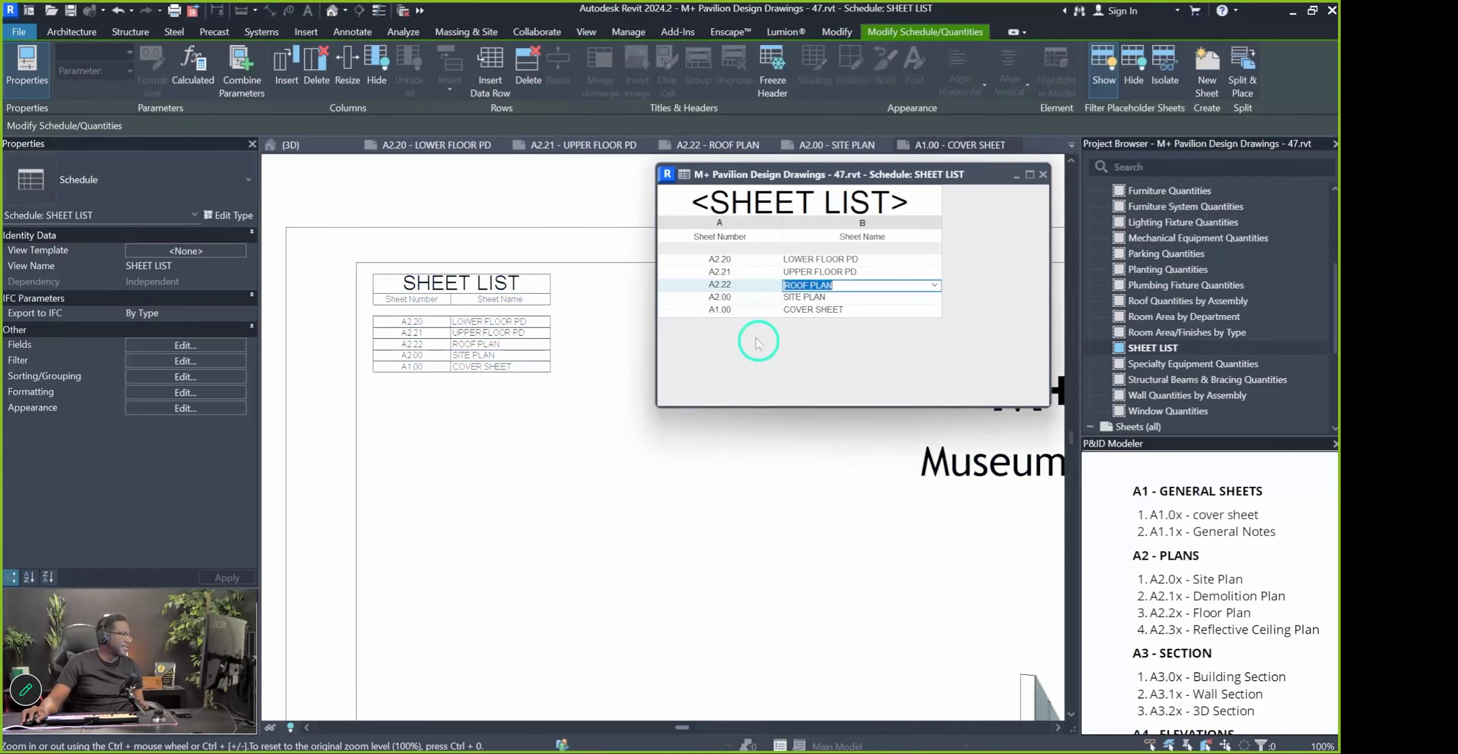
pyautogui.click(185, 408)
pyautogui.click(825, 446)
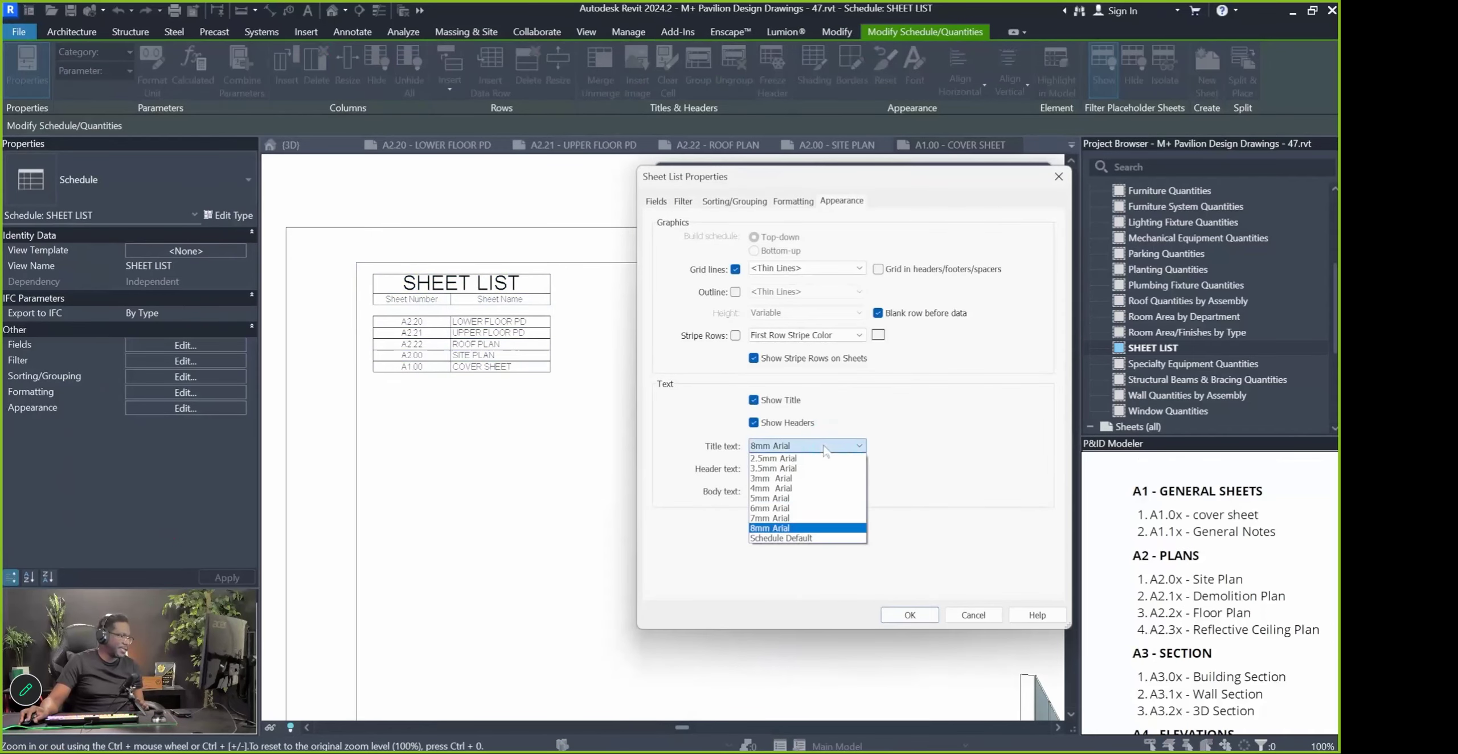
pyautogui.click(804, 519)
pyautogui.click(844, 469)
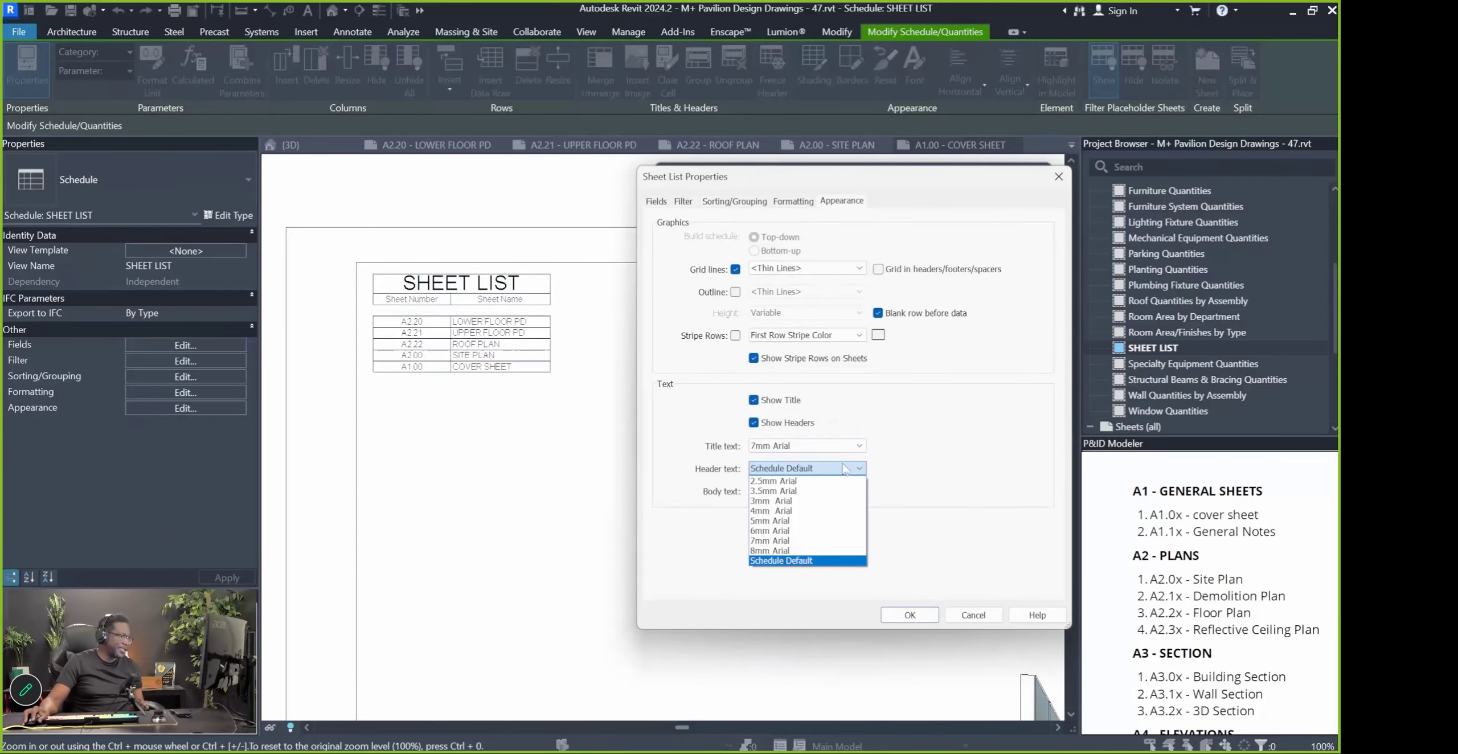
pyautogui.click(797, 531)
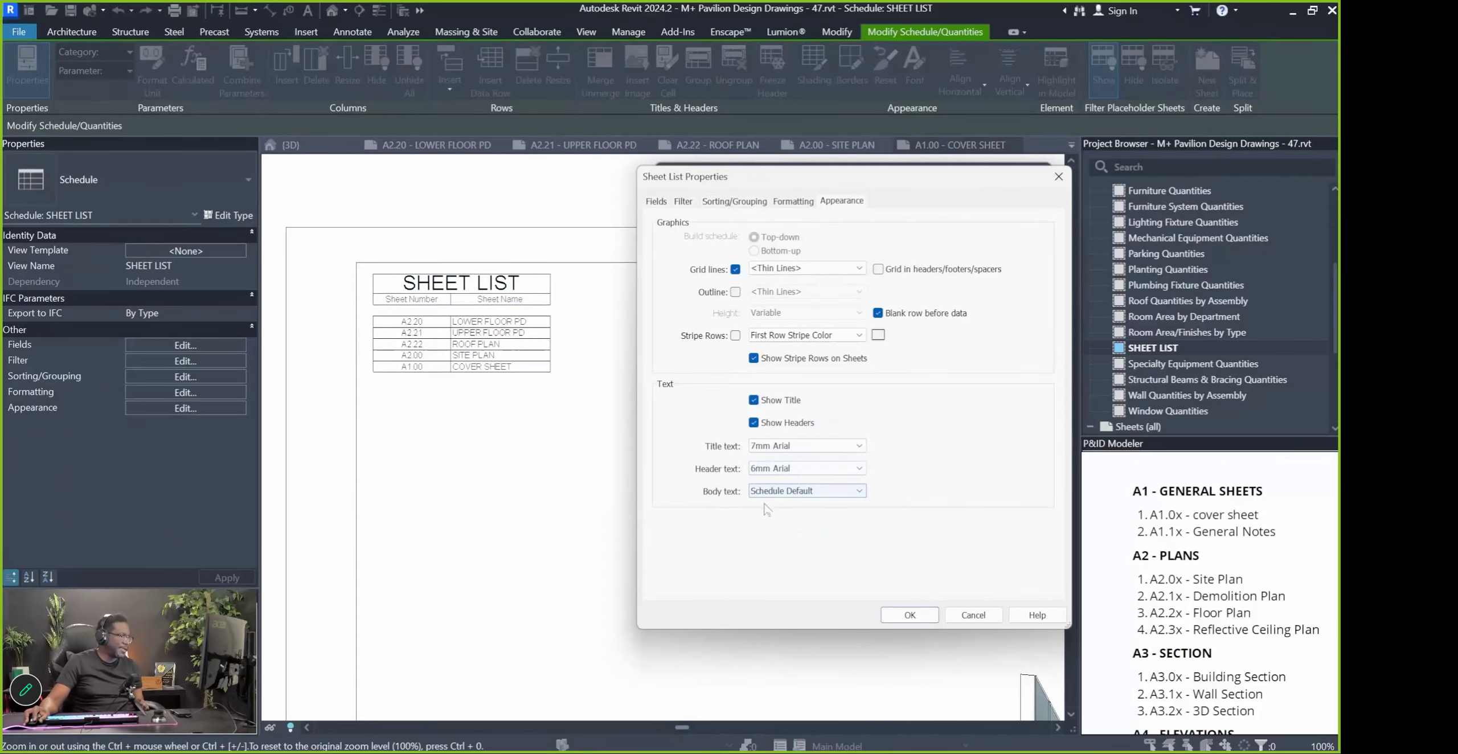
pyautogui.click(891, 623)
# Widen the Sheet Number column so its heading fits on one line
pyautogui.click(451, 312)
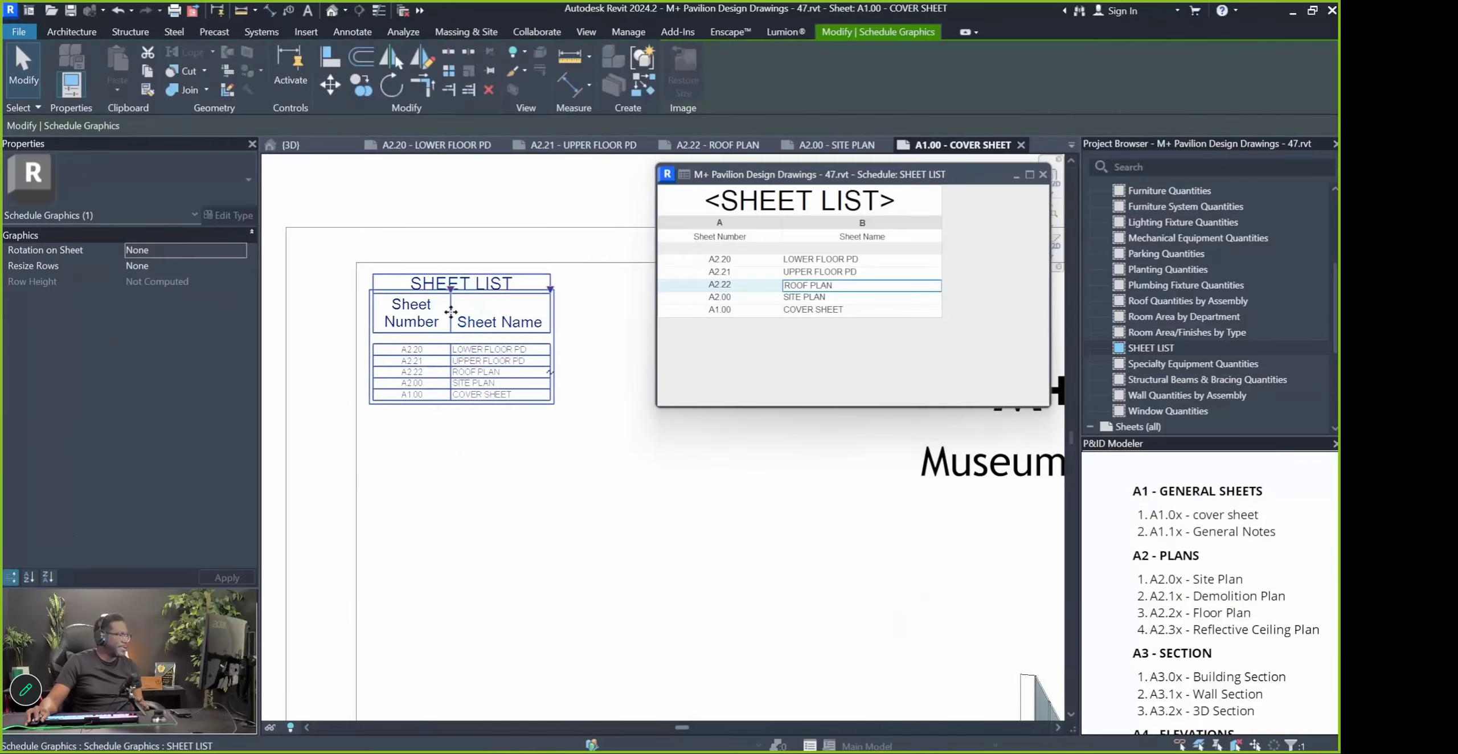
pyautogui.moveTo(450, 312); pyautogui.dragTo(490, 313)
pyautogui.click(743, 206)
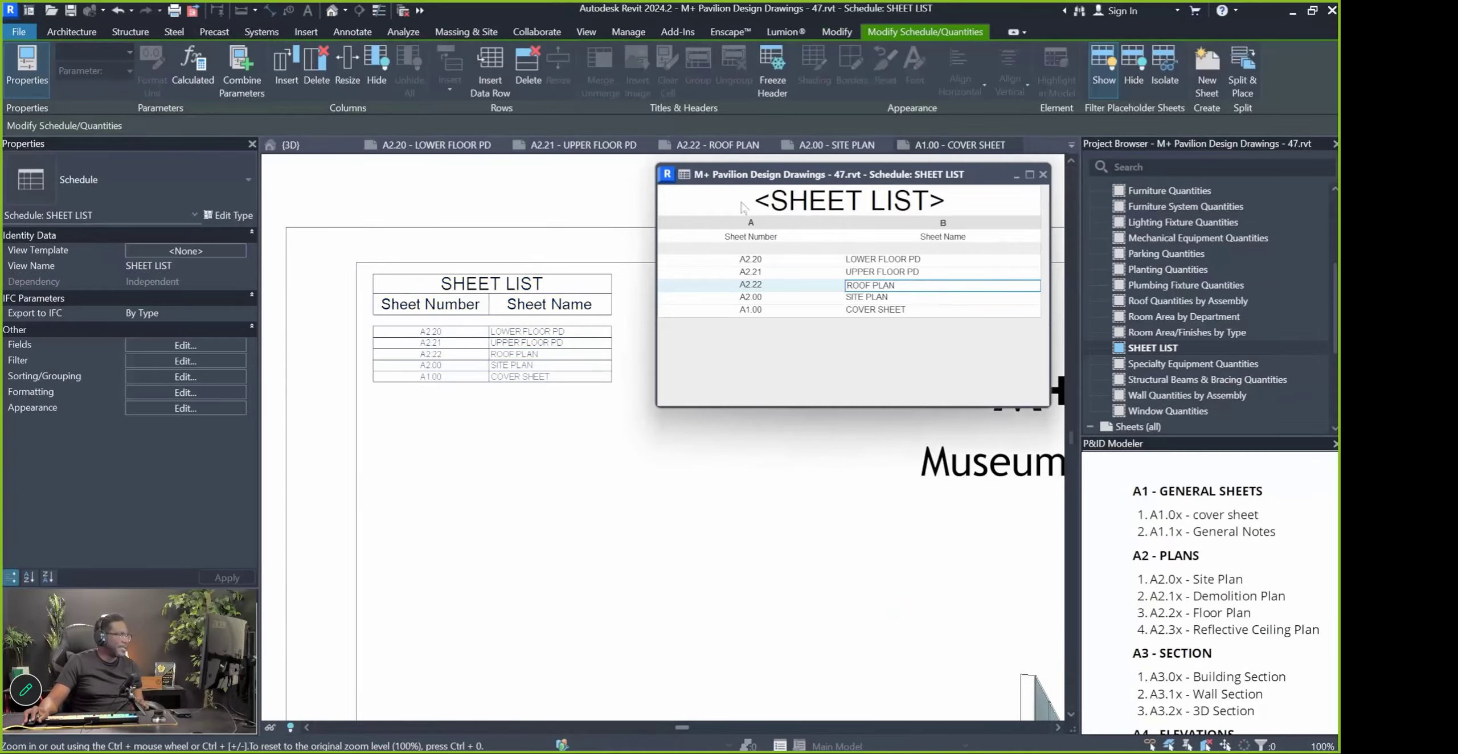
pyautogui.scroll(-2, 450, 409)
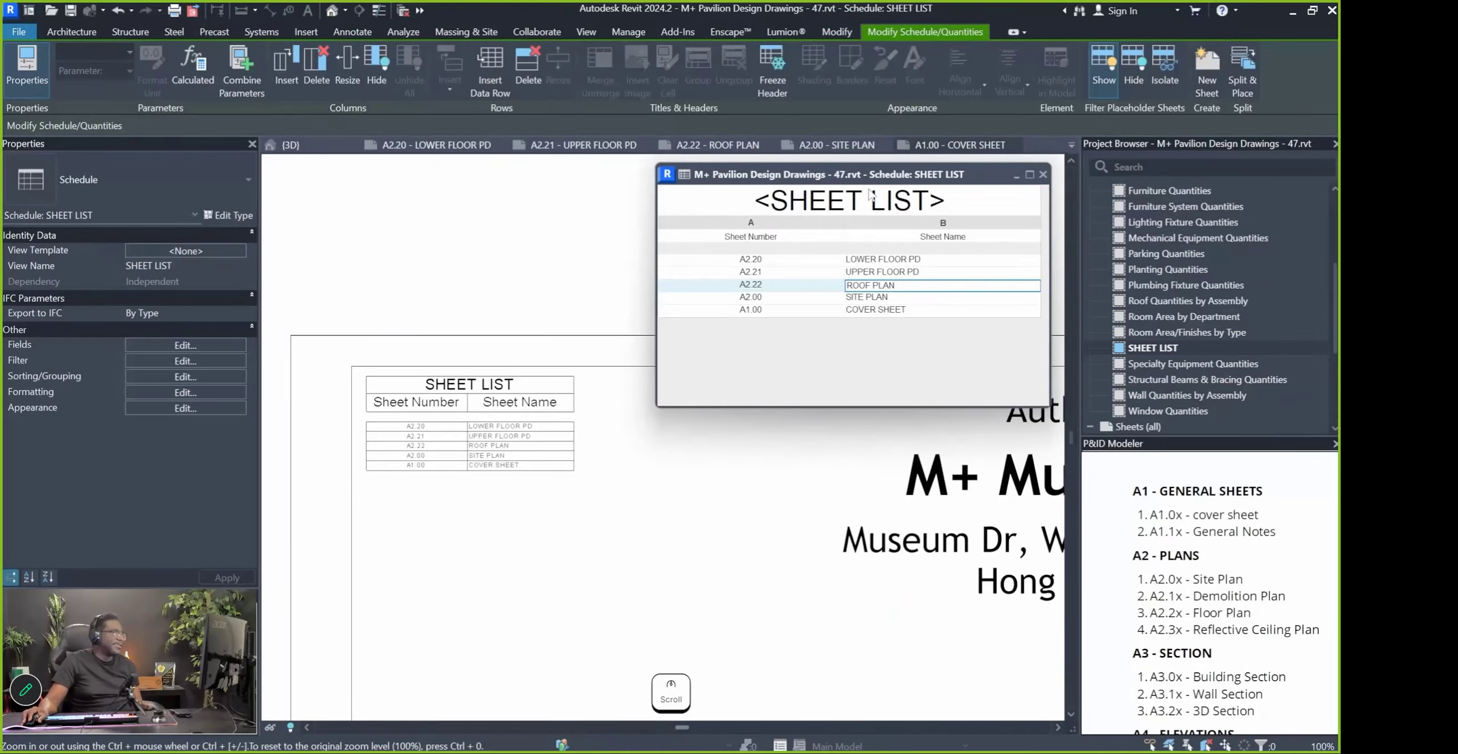
pyautogui.click(694, 205)
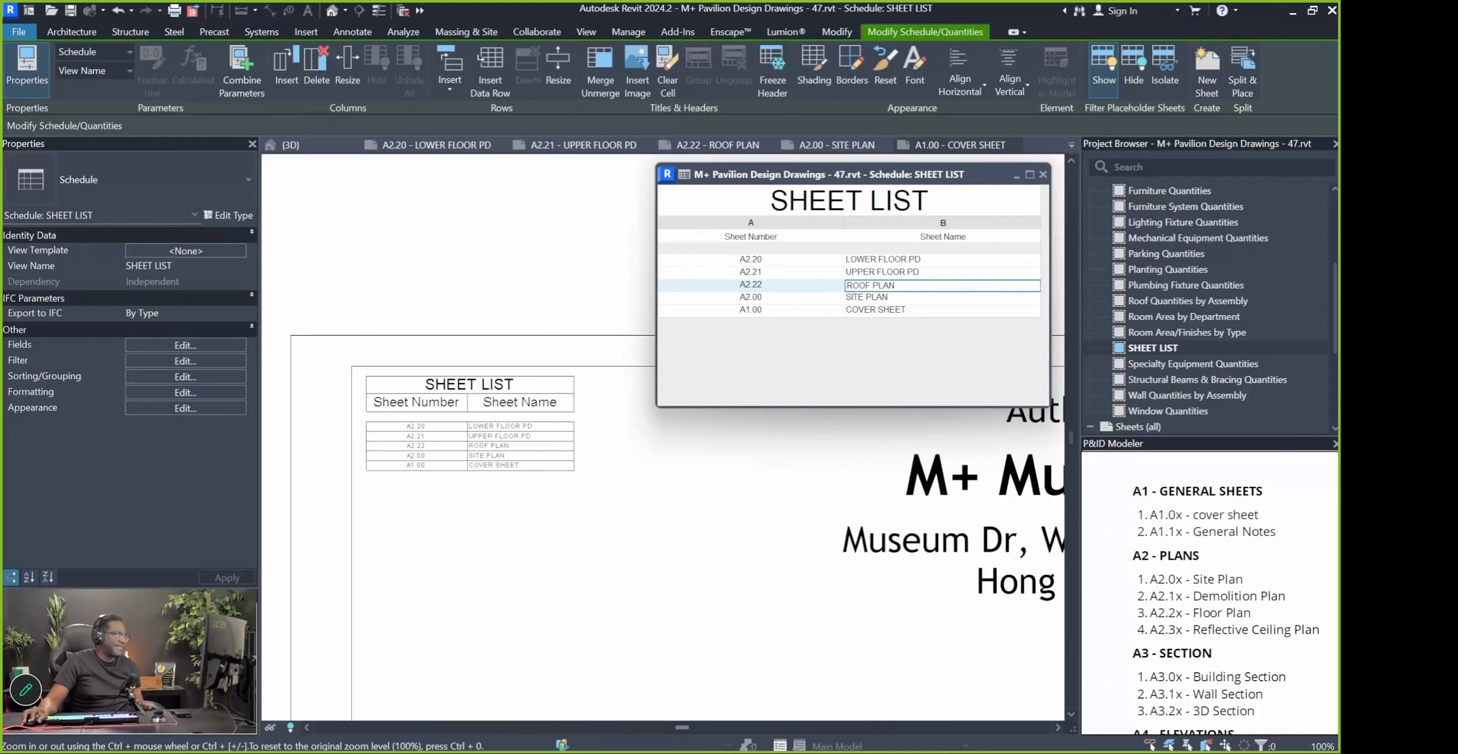
# Make the SHEET LIST title bold in the Font dialog
pyautogui.click(915, 72)
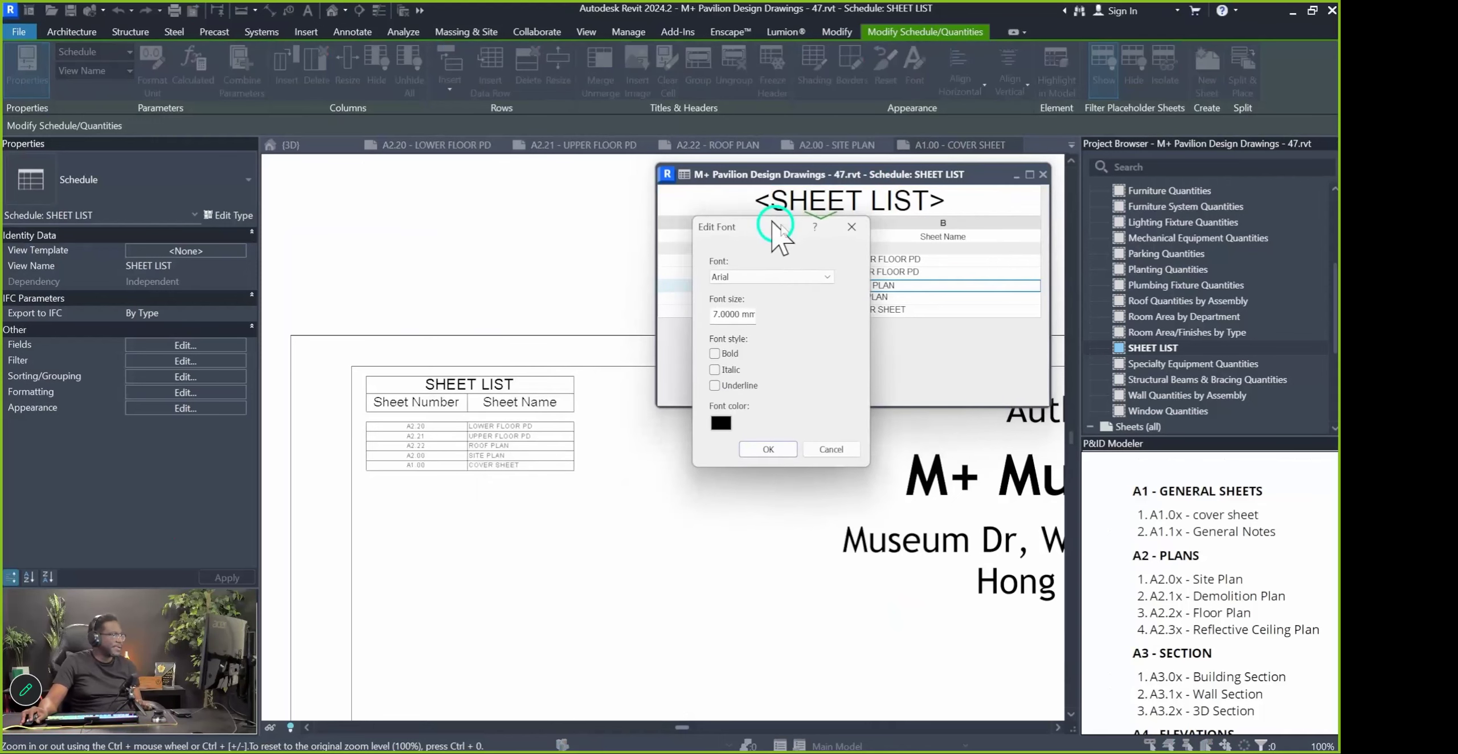
pyautogui.click(778, 368)
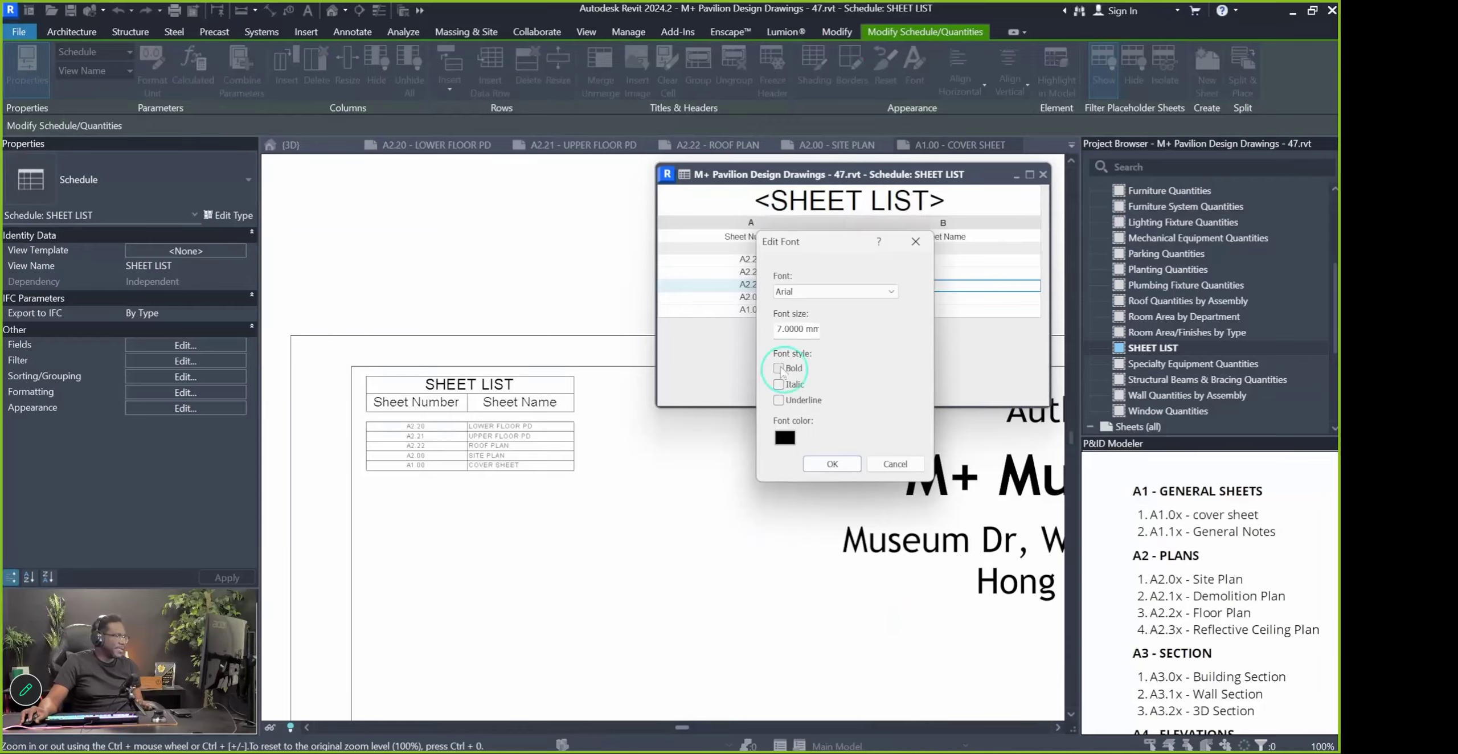
pyautogui.press('Return')
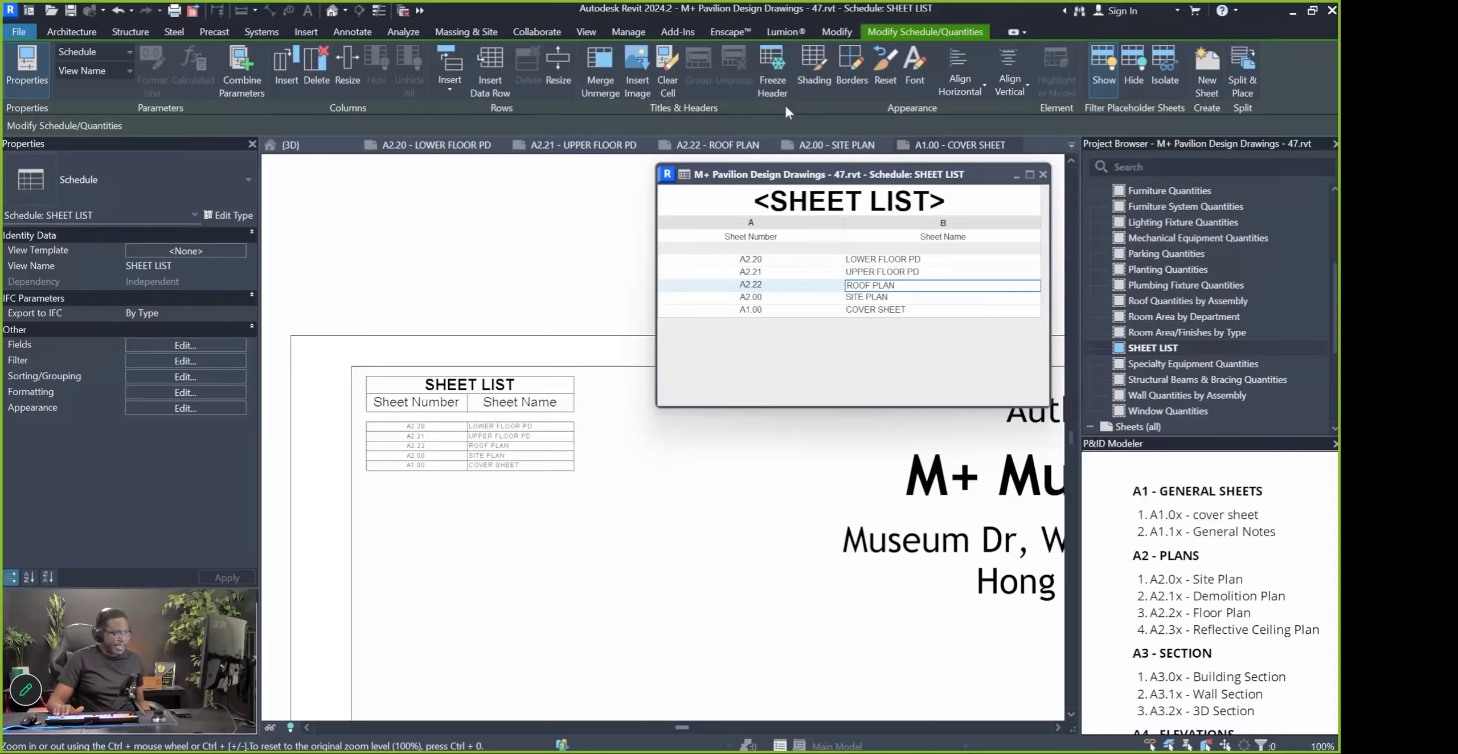
# Close the schedule view and return to the A1.00 cover sheet
pyautogui.click(719, 354)
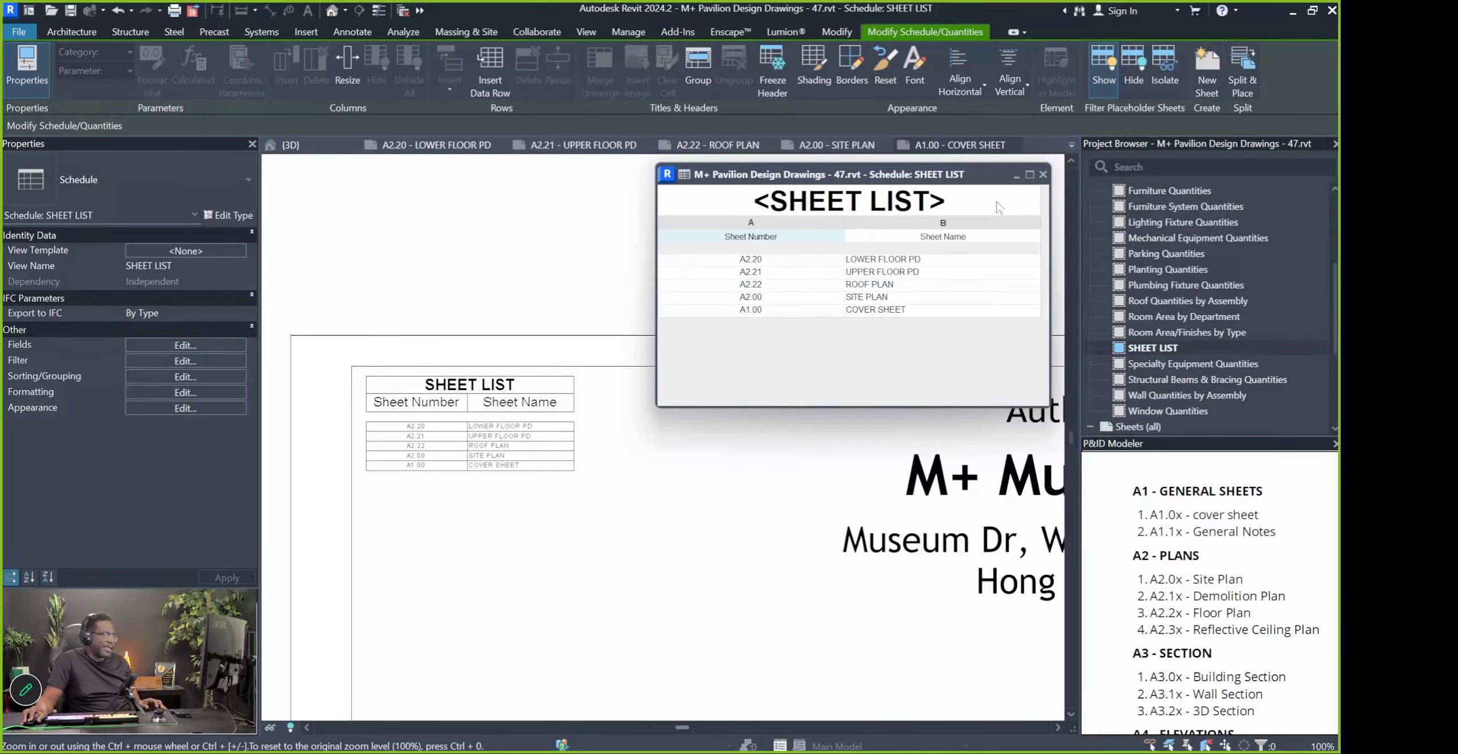
pyautogui.click(1043, 174)
pyautogui.scroll(-4, 729, 379)
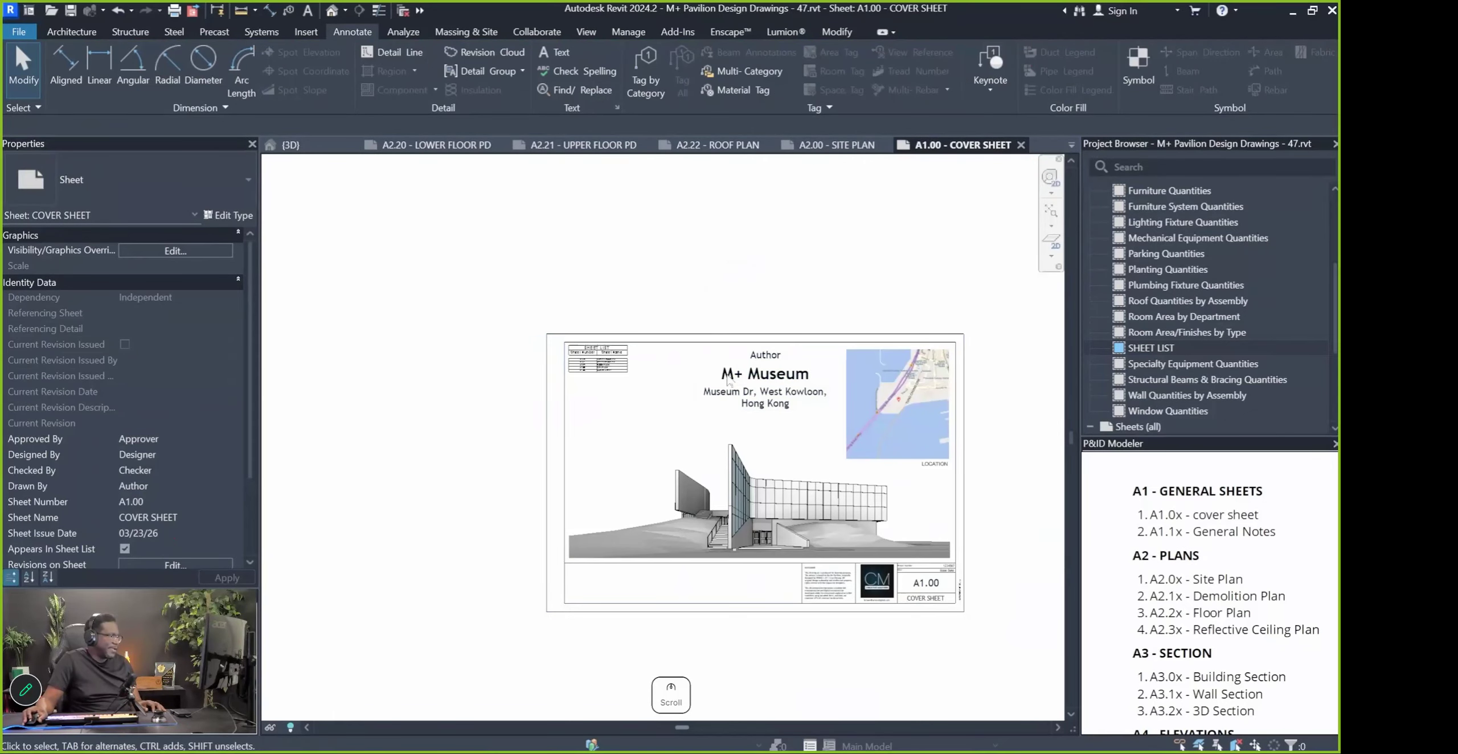
# Inspect the location map and bold sheet list placed on the cover sheet
pyautogui.scroll(3, 729, 380)
pyautogui.scroll(-2, 400, 290)
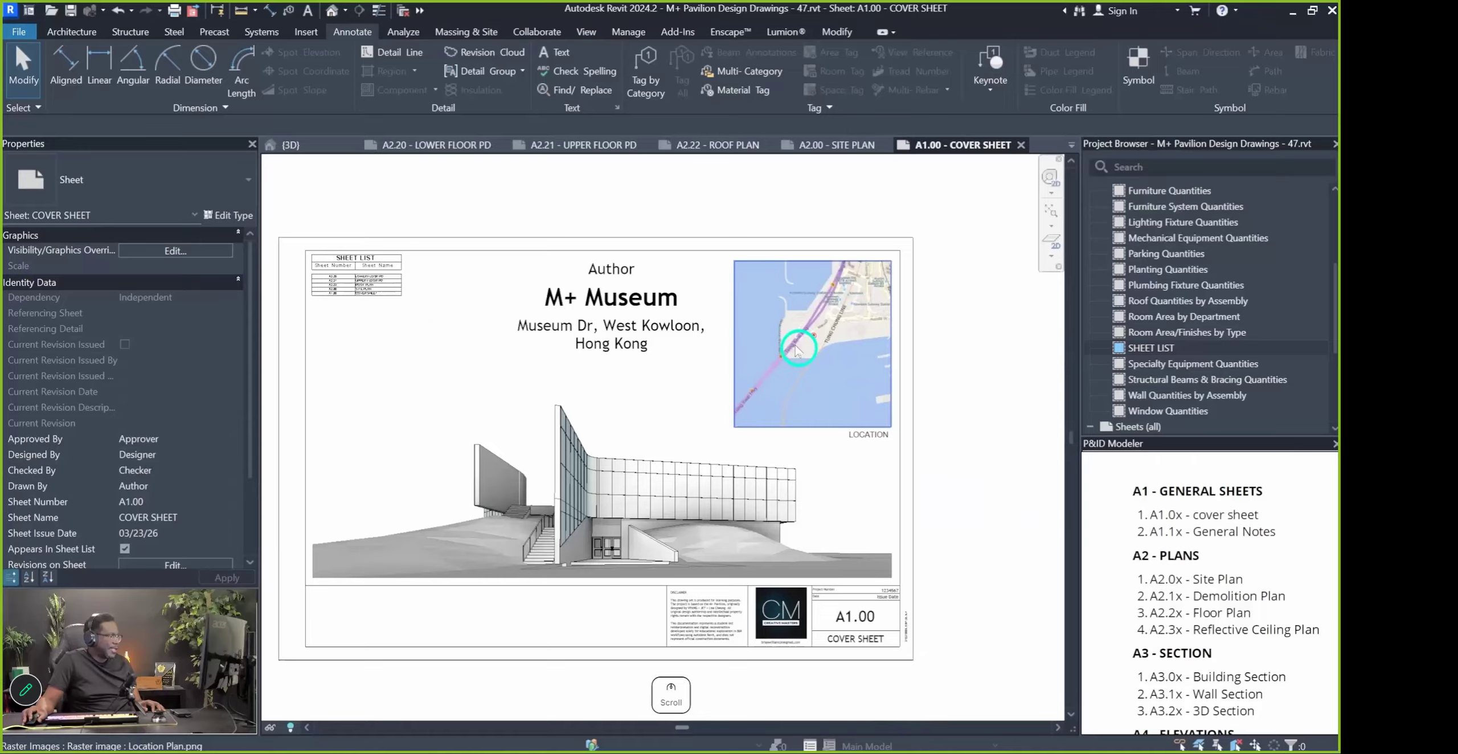
pyautogui.click(797, 350)
pyautogui.click(358, 293)
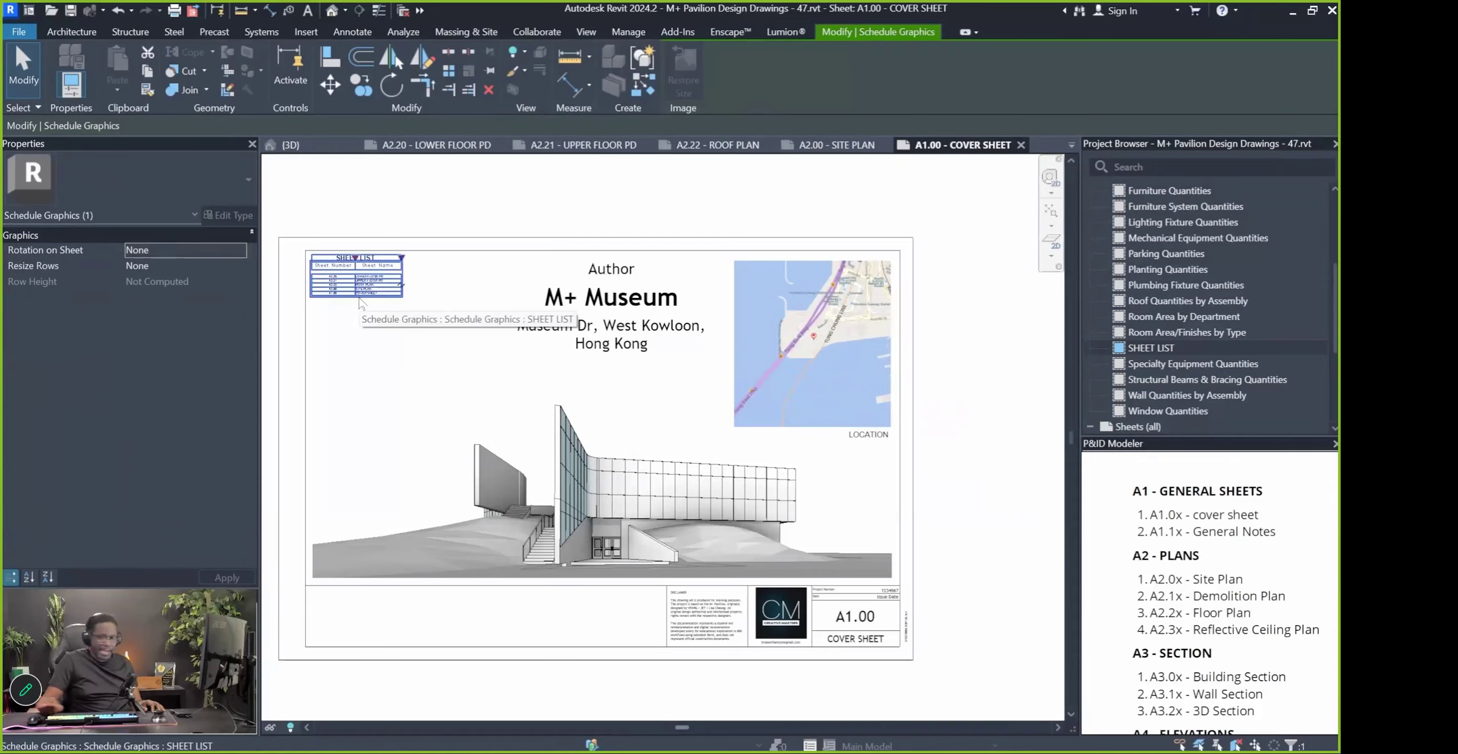
pyautogui.press('Escape')
pyautogui.scroll(-2, 768, 277)
pyautogui.scroll(4, 1157, 294)
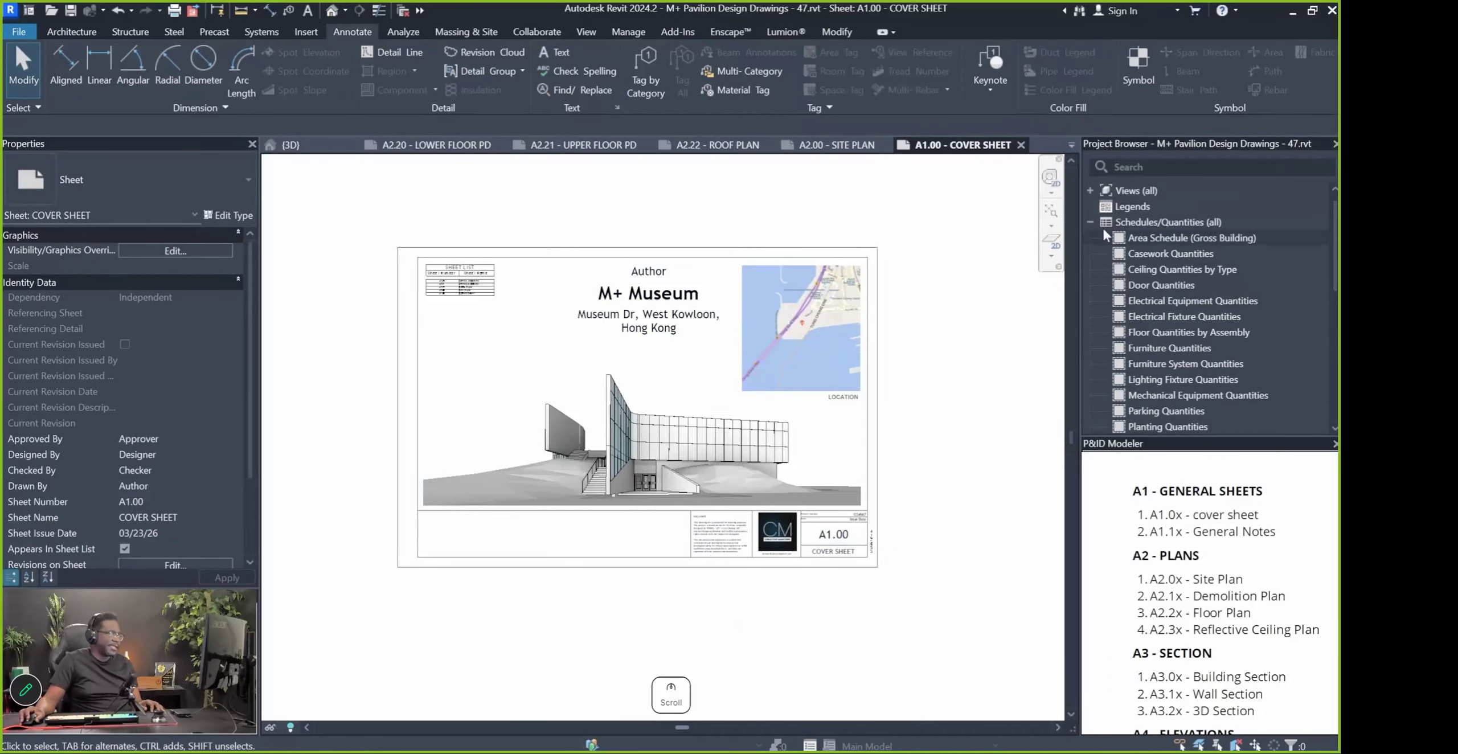
# Collapse Schedules/Quantities and review sheets A1.00, A2.00, A2.20 and A2.21
pyautogui.click(1090, 222)
pyautogui.click(1102, 254)
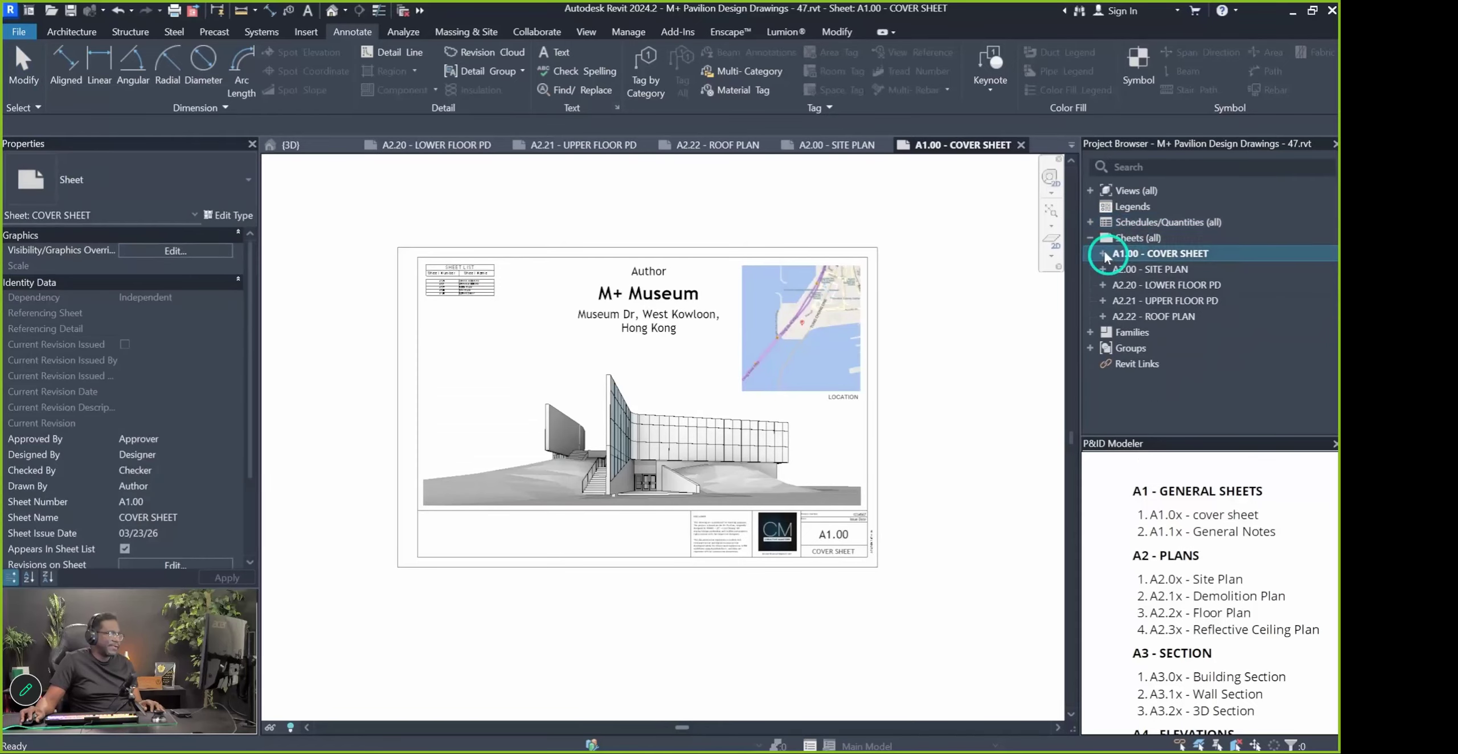
pyautogui.click(1142, 269)
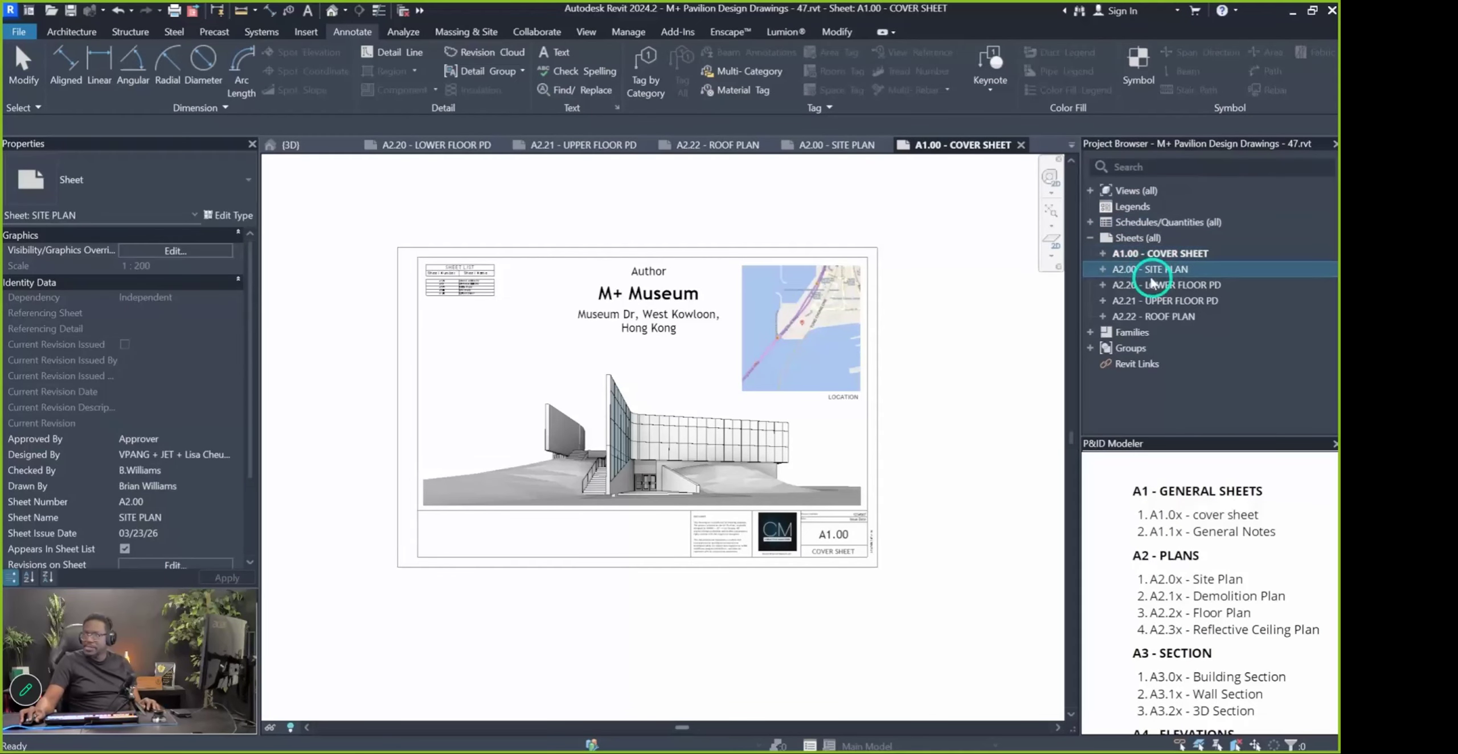
pyautogui.click(1162, 285)
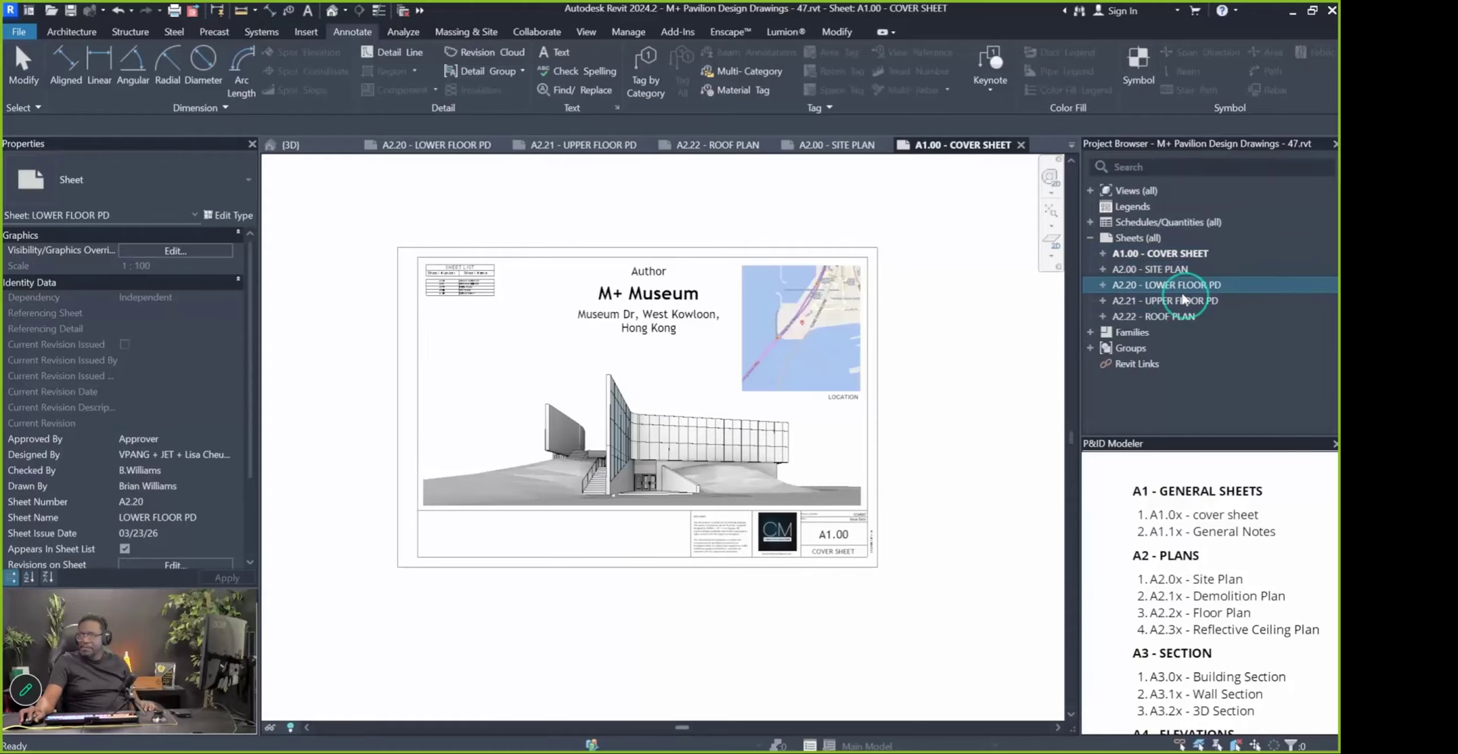
pyautogui.click(1179, 301)
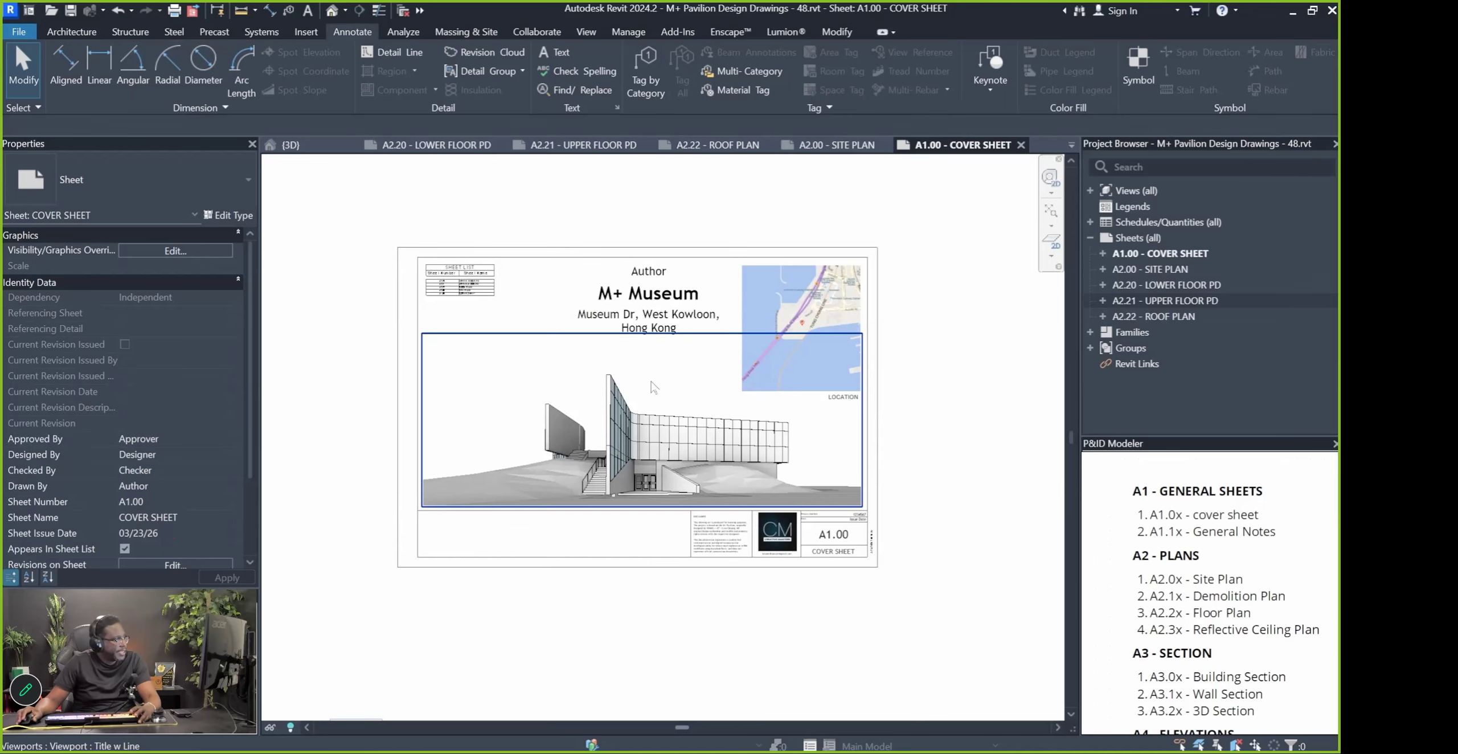
pyautogui.click(21, 34)
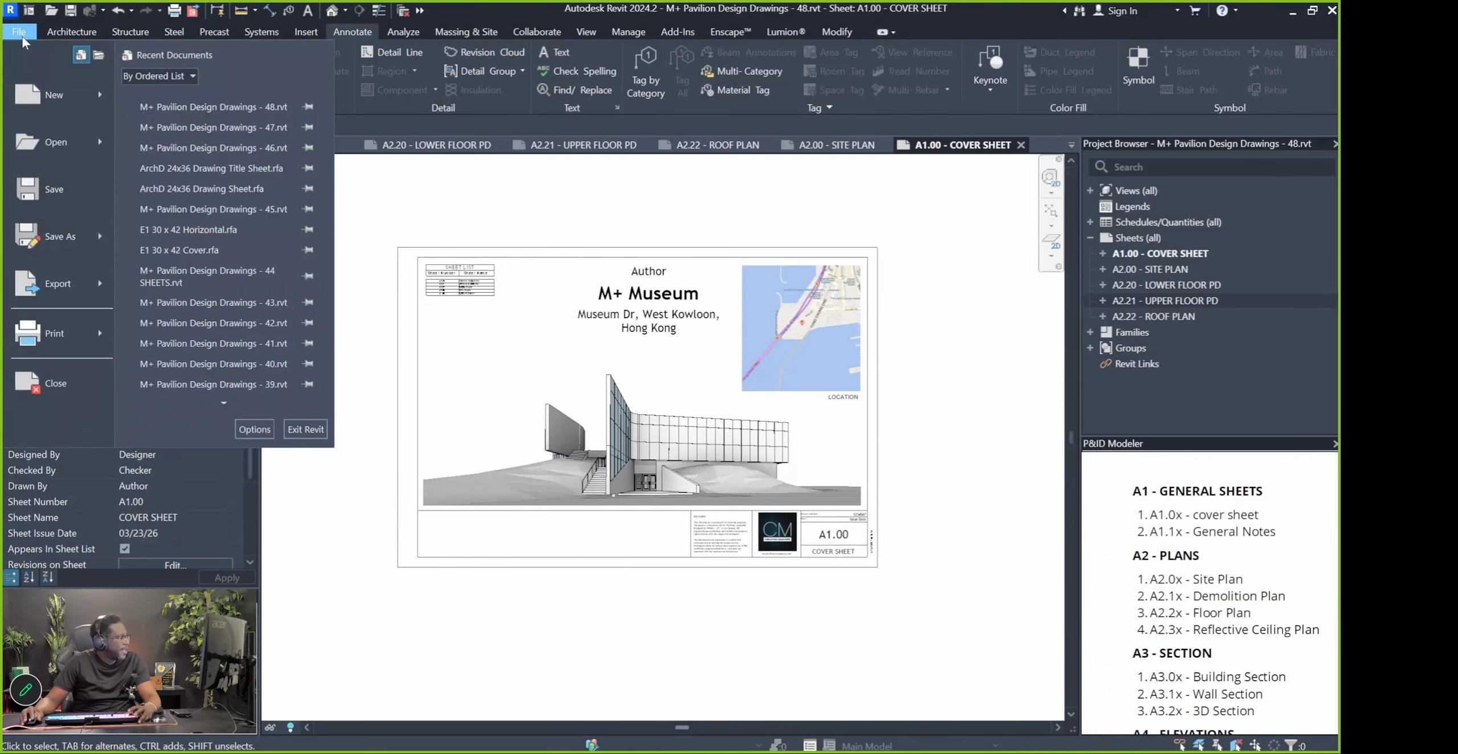
pyautogui.click(34, 340)
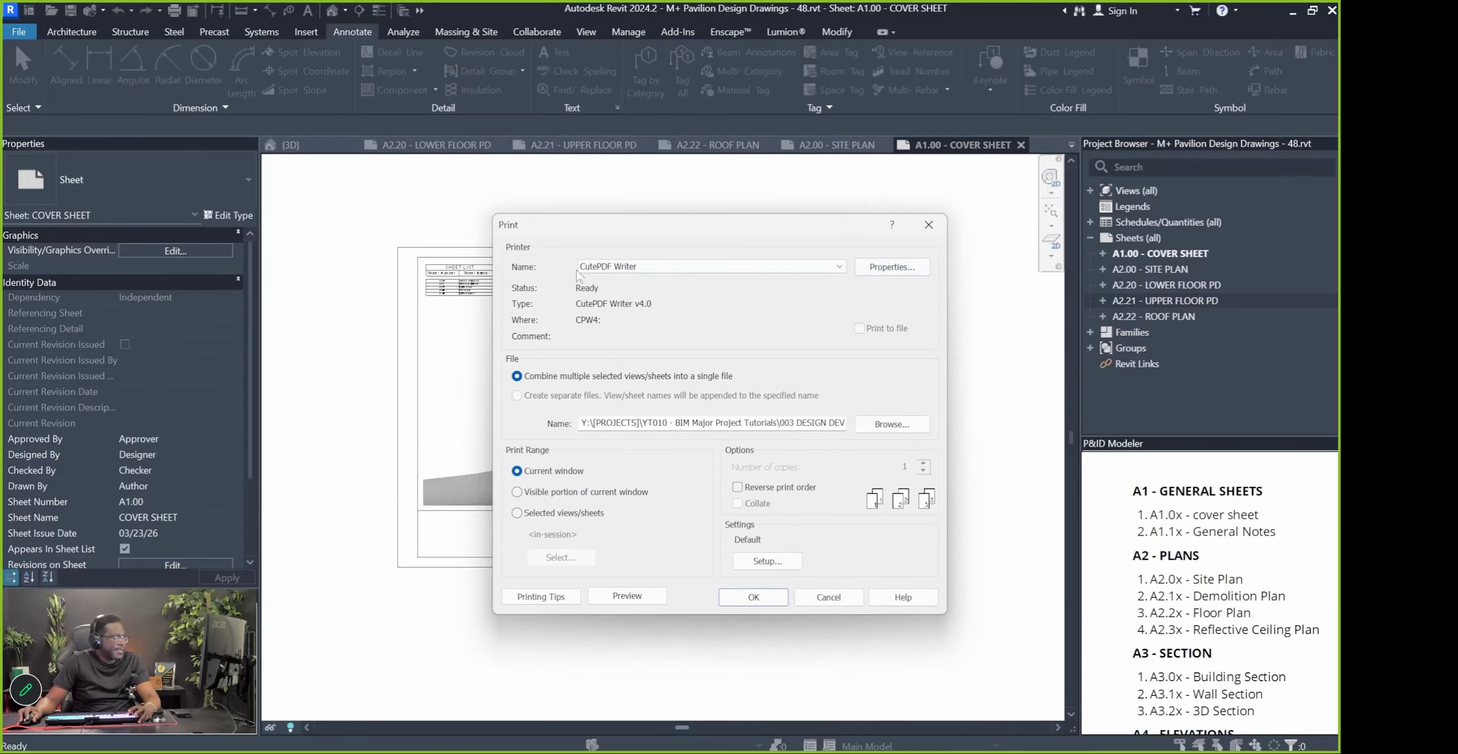
pyautogui.click(612, 270)
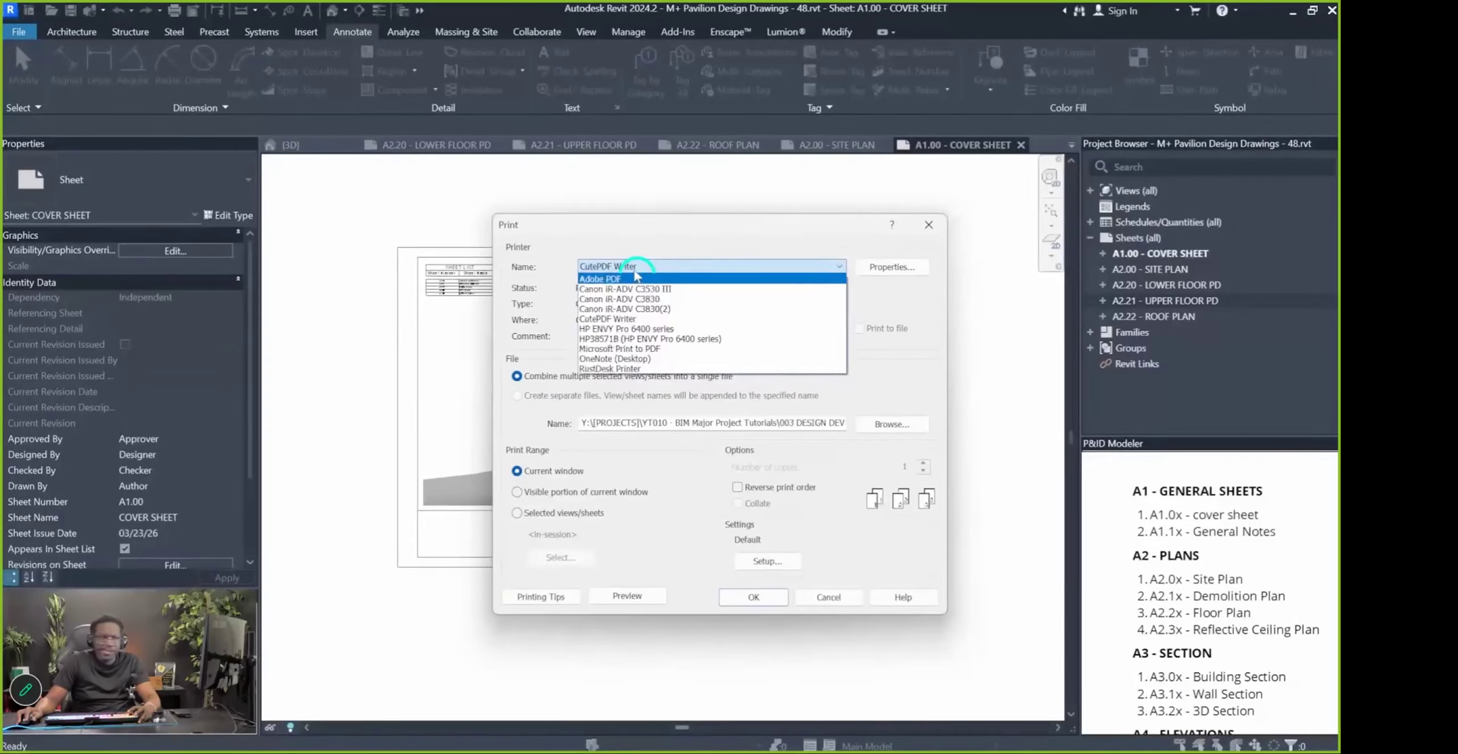
pyautogui.click(635, 272)
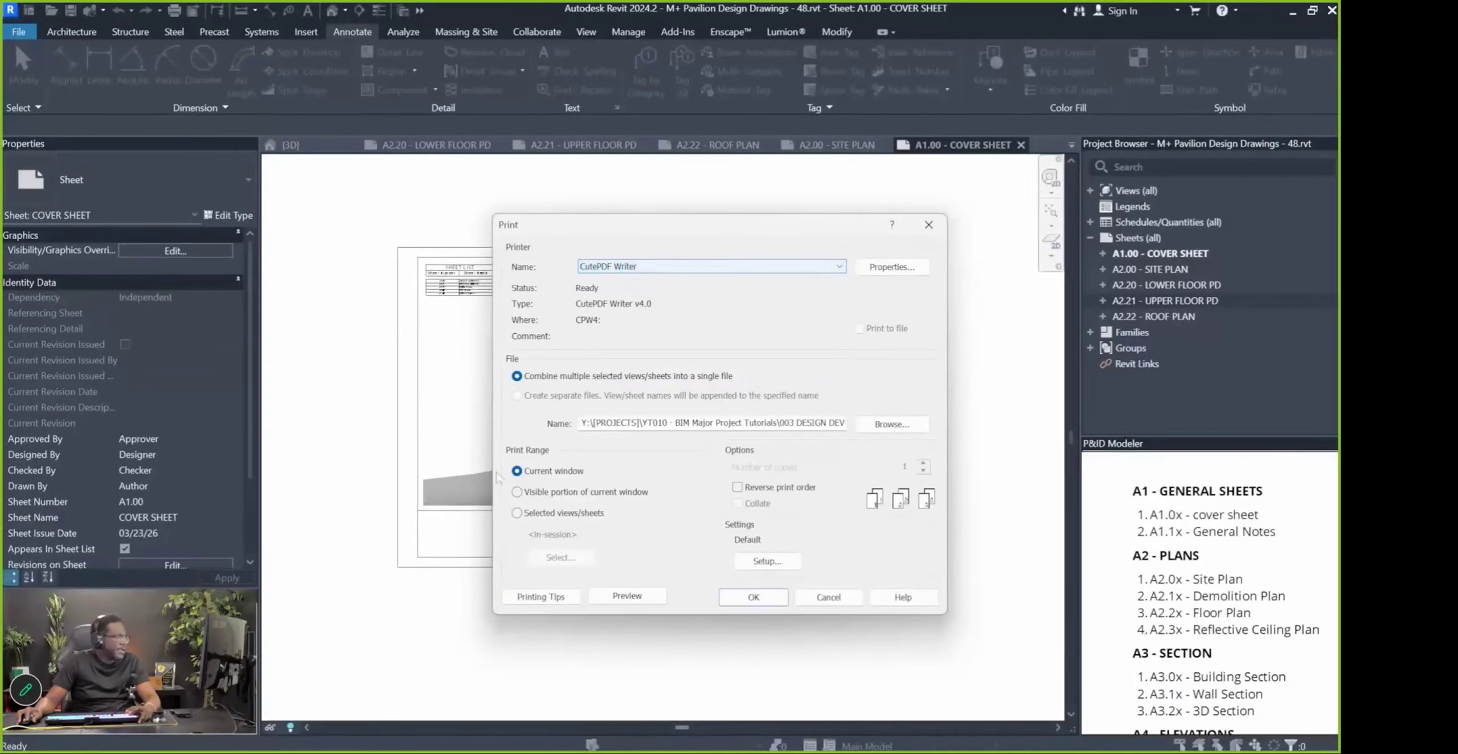
pyautogui.moveTo(625, 230); pyautogui.dragTo(561, 239)
pyautogui.click(587, 584)
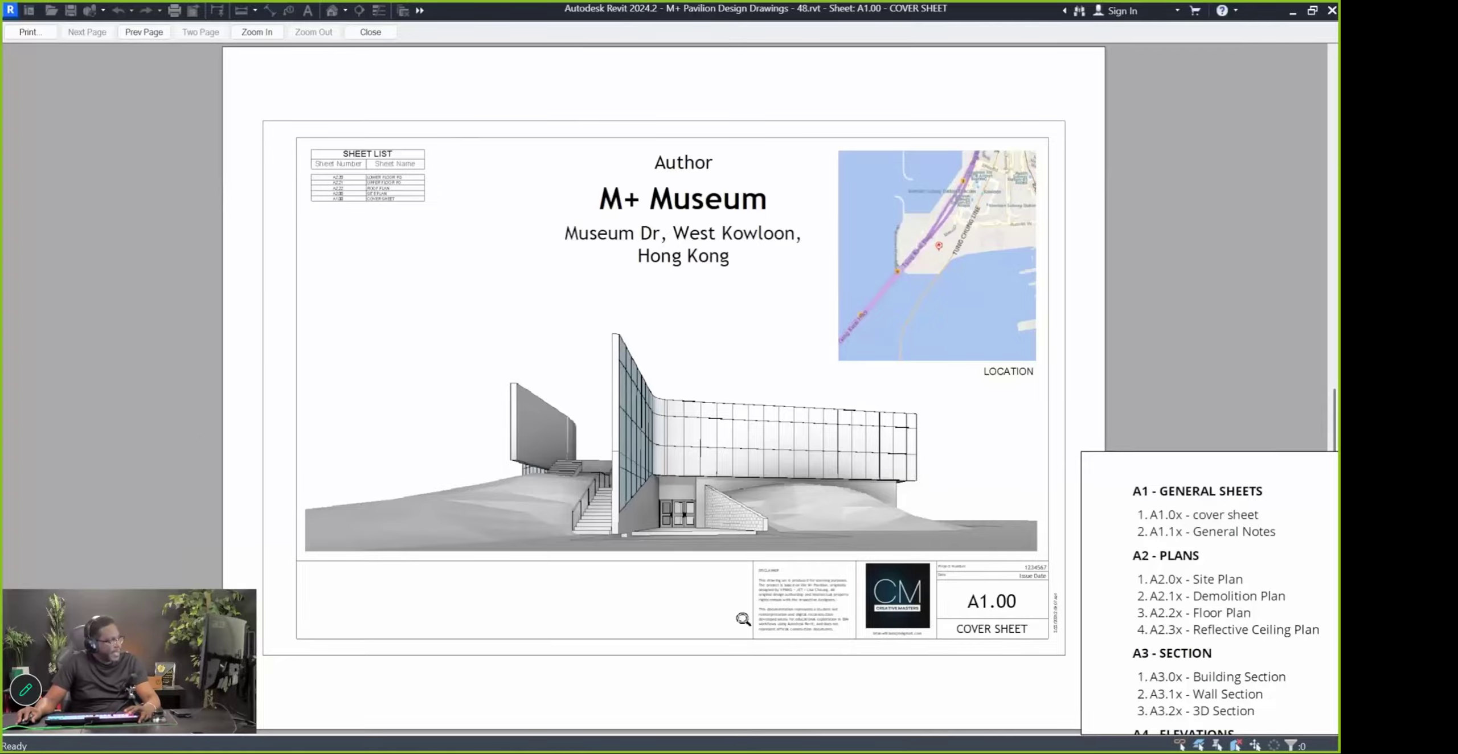
pyautogui.press('Escape')
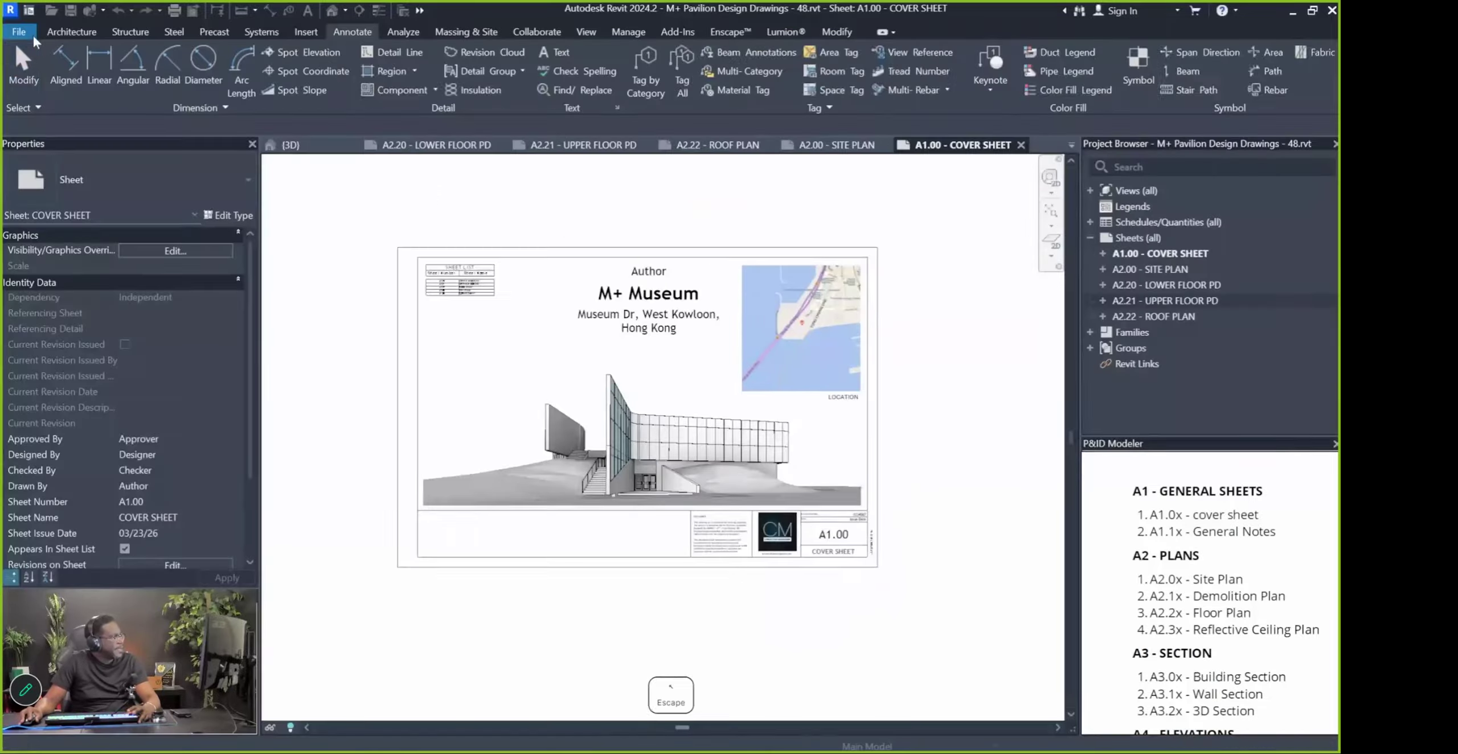
pyautogui.hotkey('ctrl', 'p')
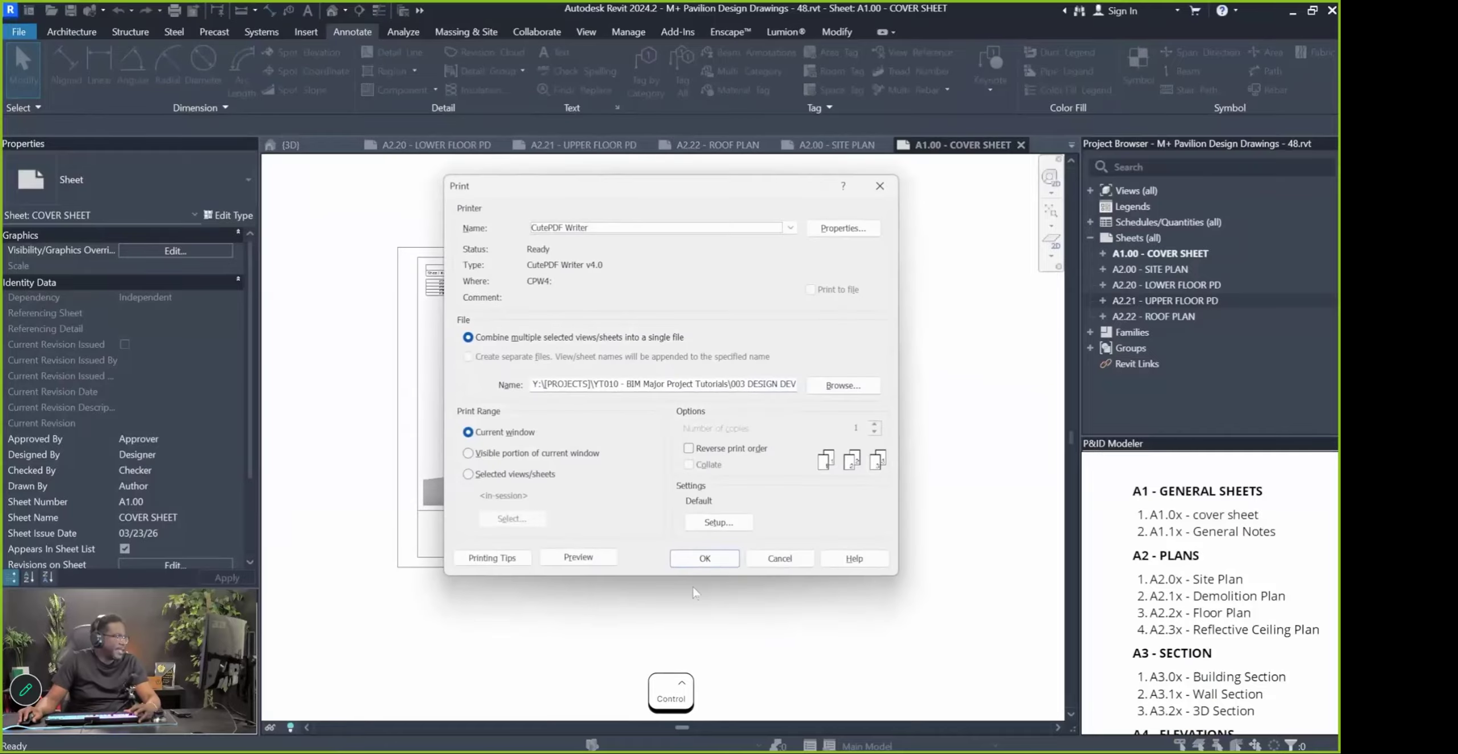
pyautogui.click(710, 526)
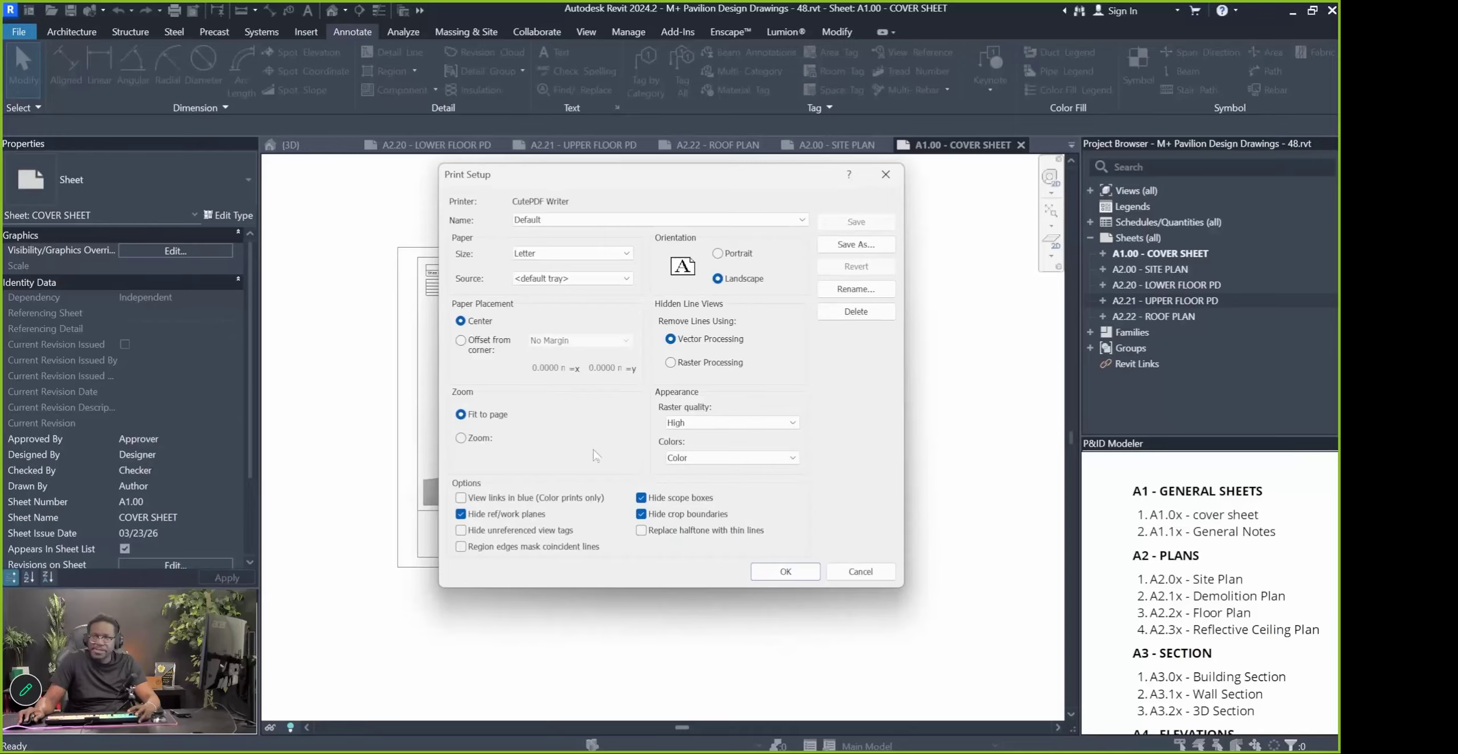
pyautogui.click(521, 255)
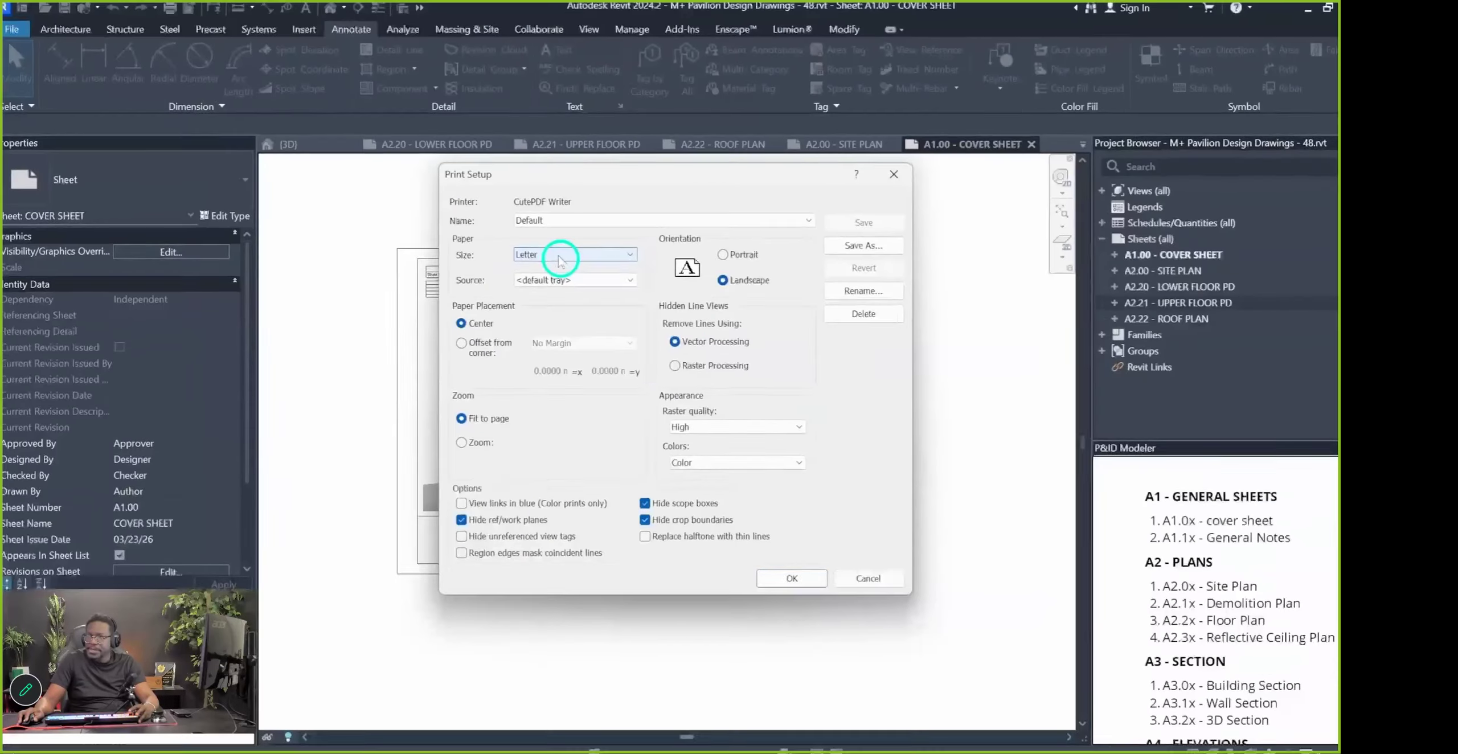
pyautogui.click(564, 228)
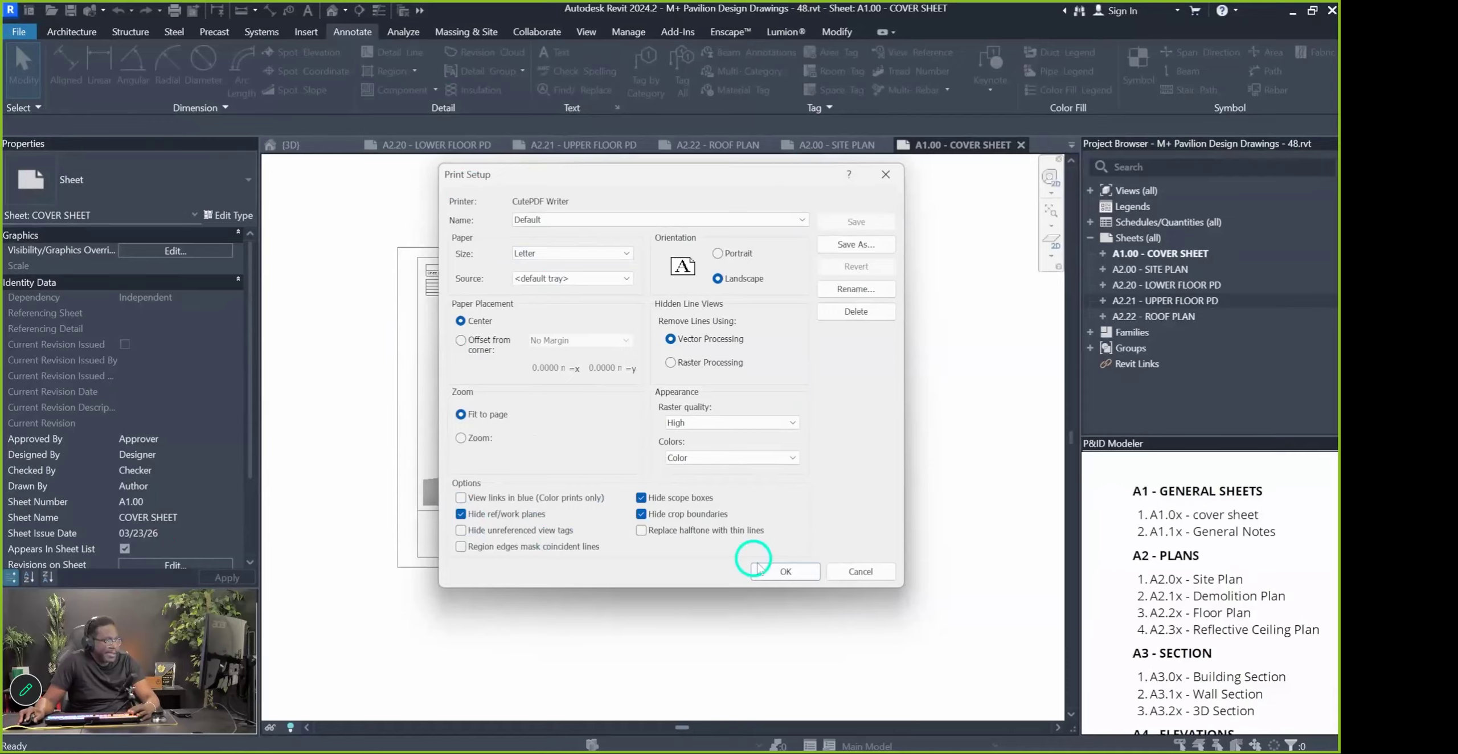
pyautogui.click(853, 573)
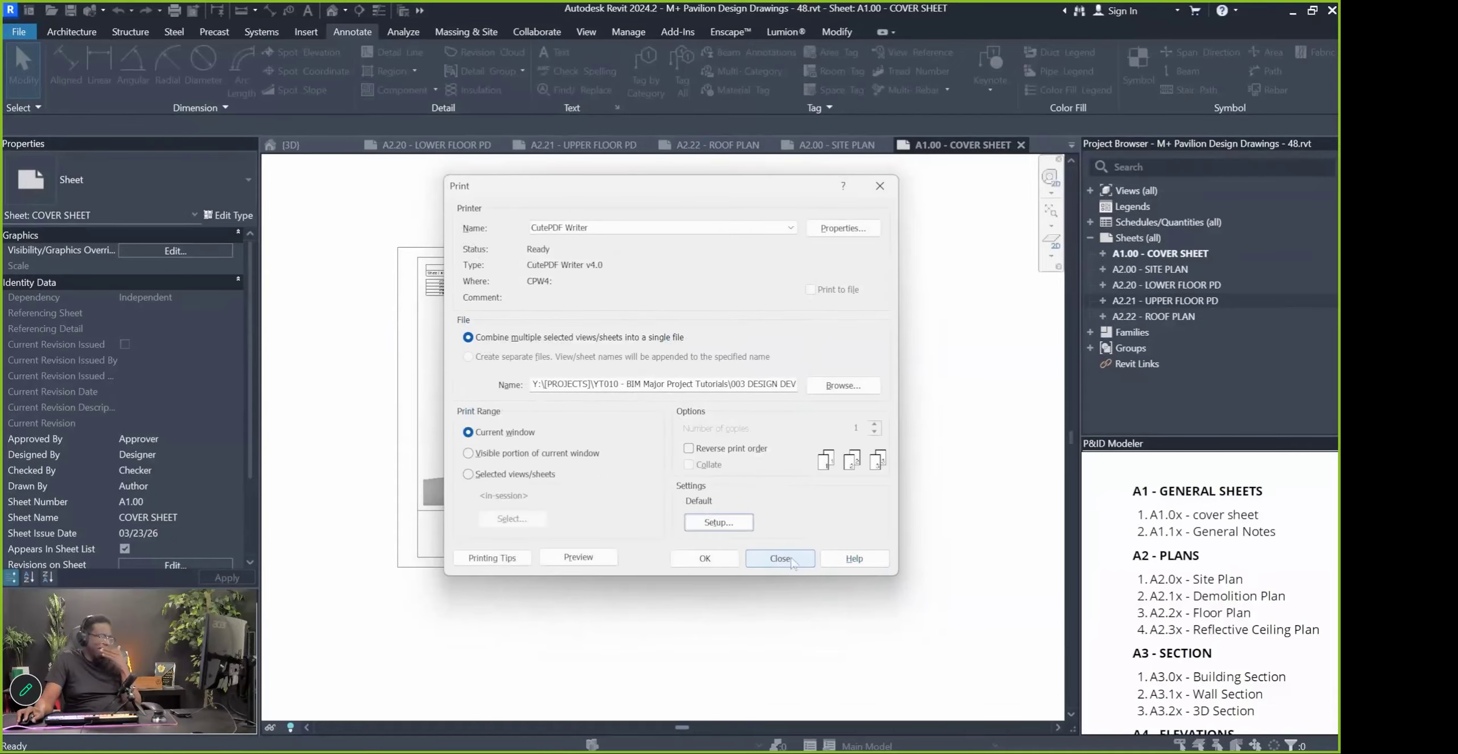
pyautogui.click(883, 194)
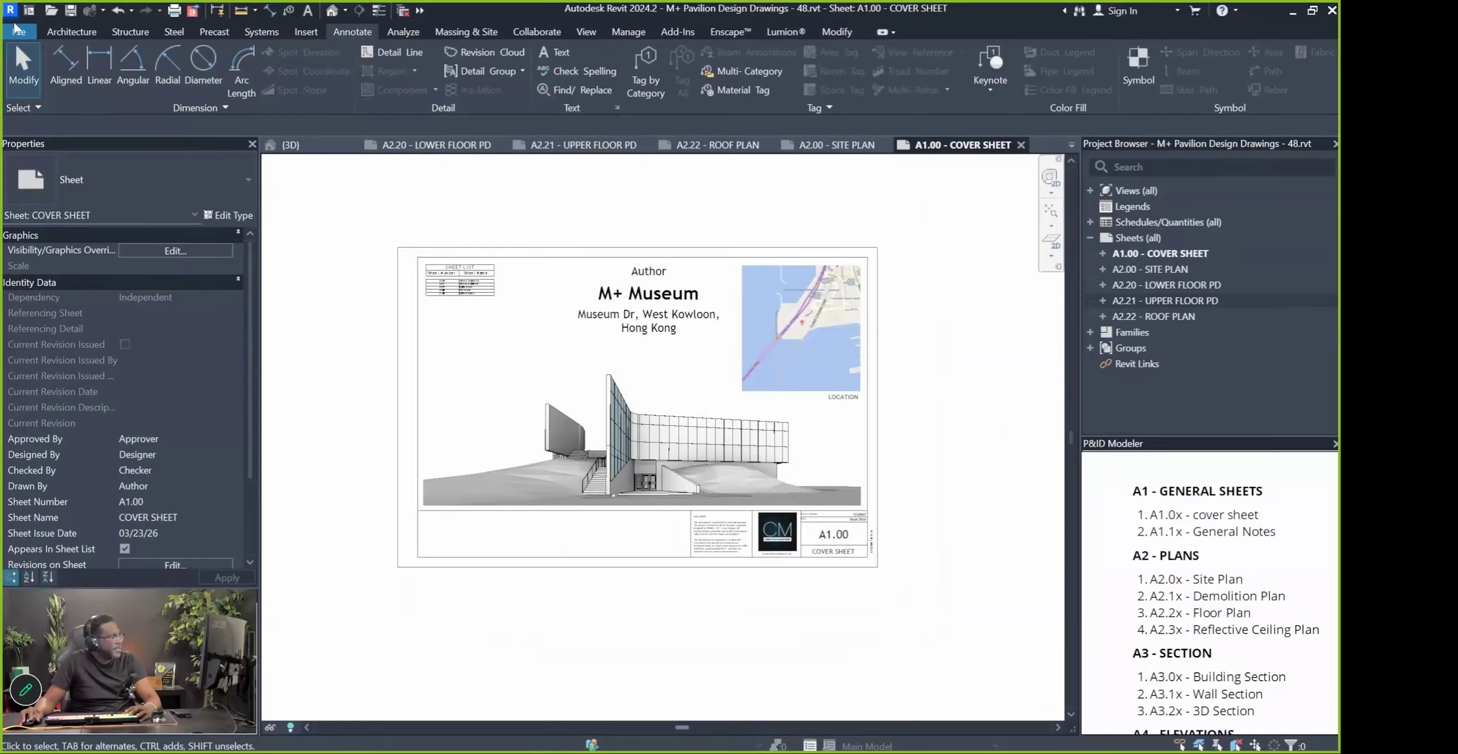
# Open the PDF Export dialog via File > Export > PDF and move it aside
pyautogui.click(18, 33)
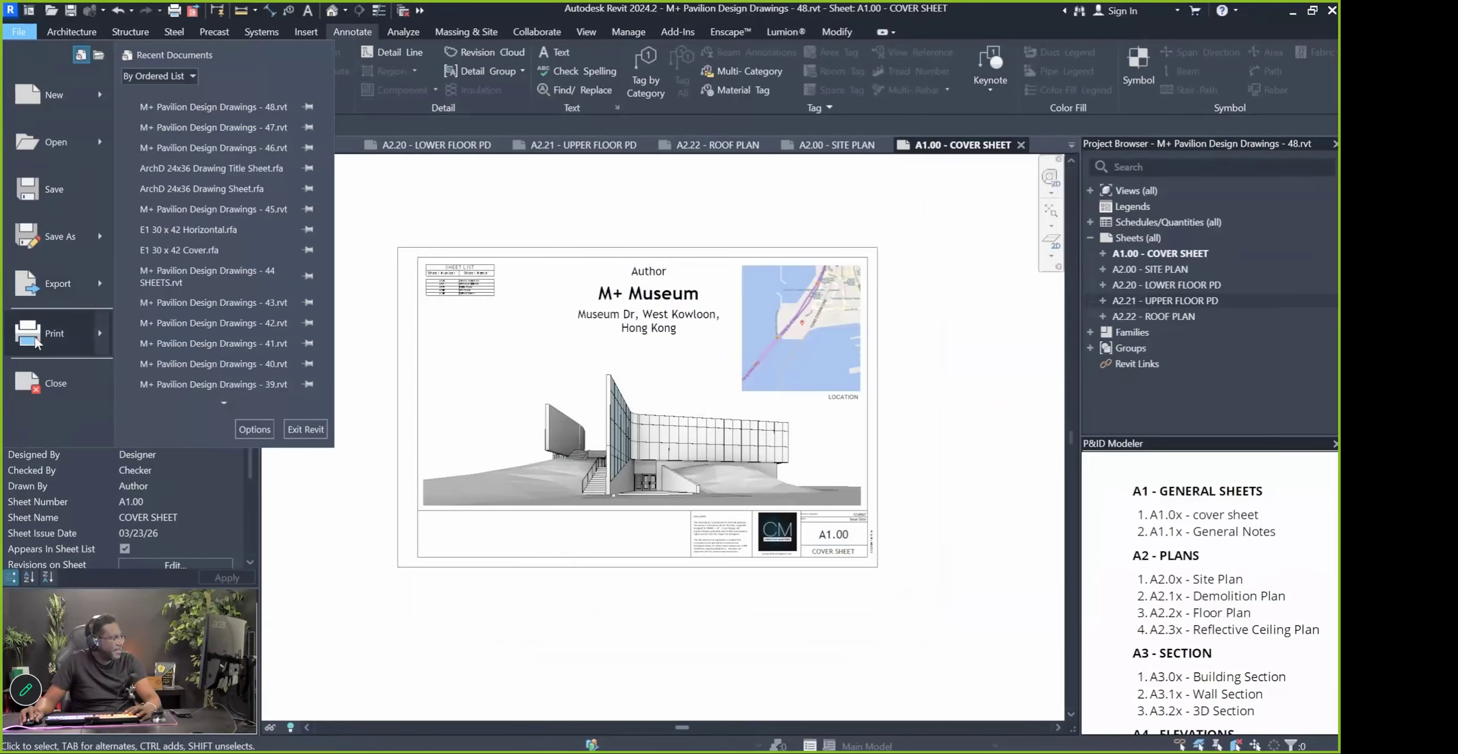
pyautogui.moveTo(35, 340)
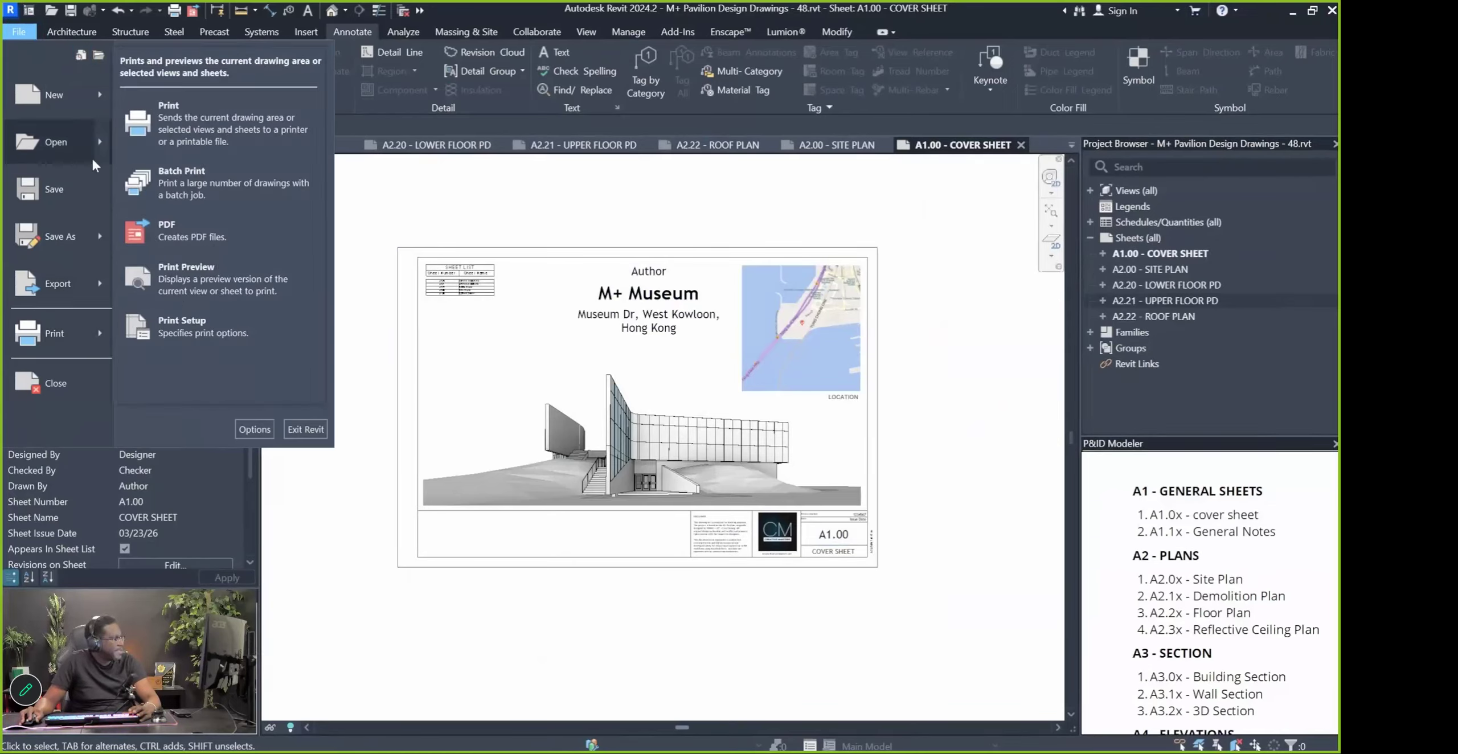
pyautogui.moveTo(102, 281)
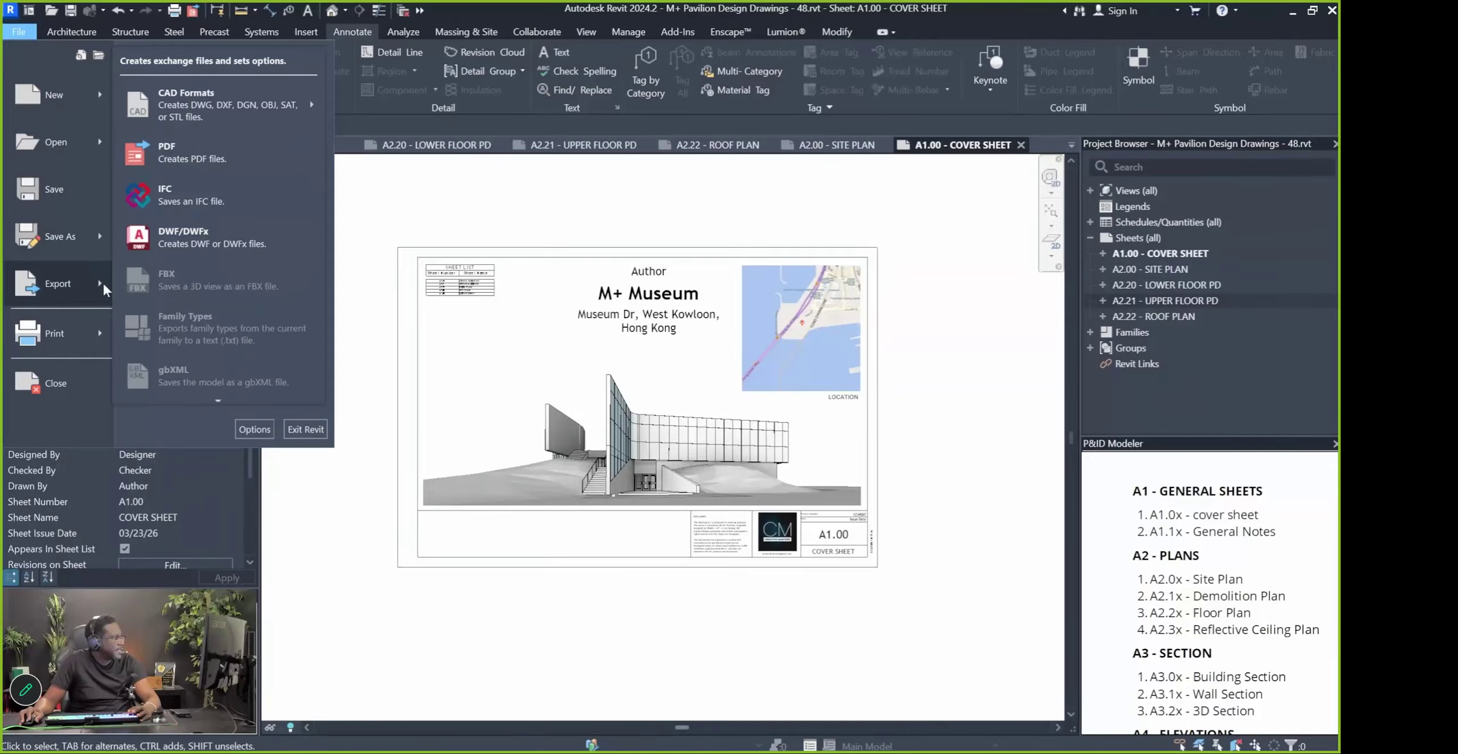
pyautogui.click(205, 165)
pyautogui.moveTo(680, 102); pyautogui.dragTo(475, 151)
pyautogui.press('Pause')
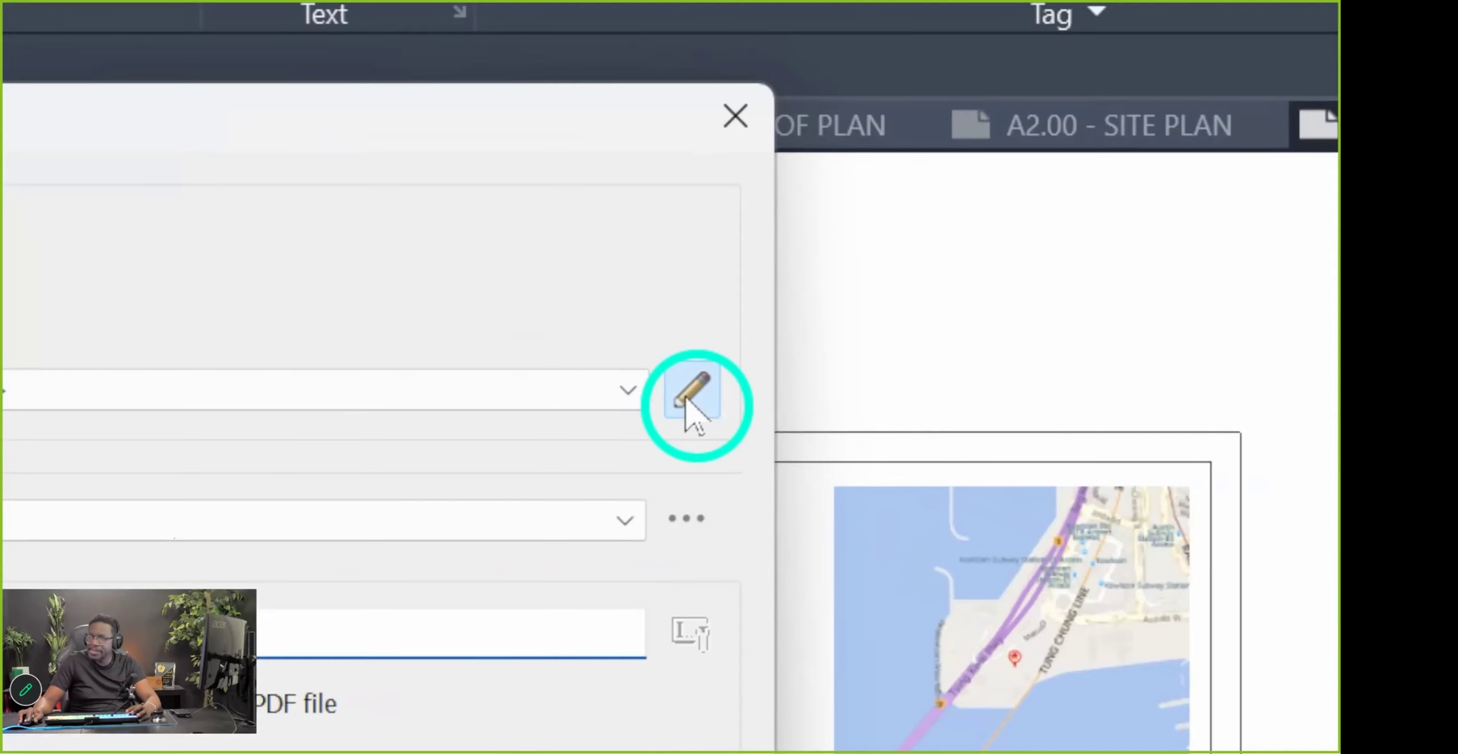
# Check sheets A1.00, A2.00, A2.20 and A2.21 in the Select Views/Sheets list
pyautogui.click(692, 233)
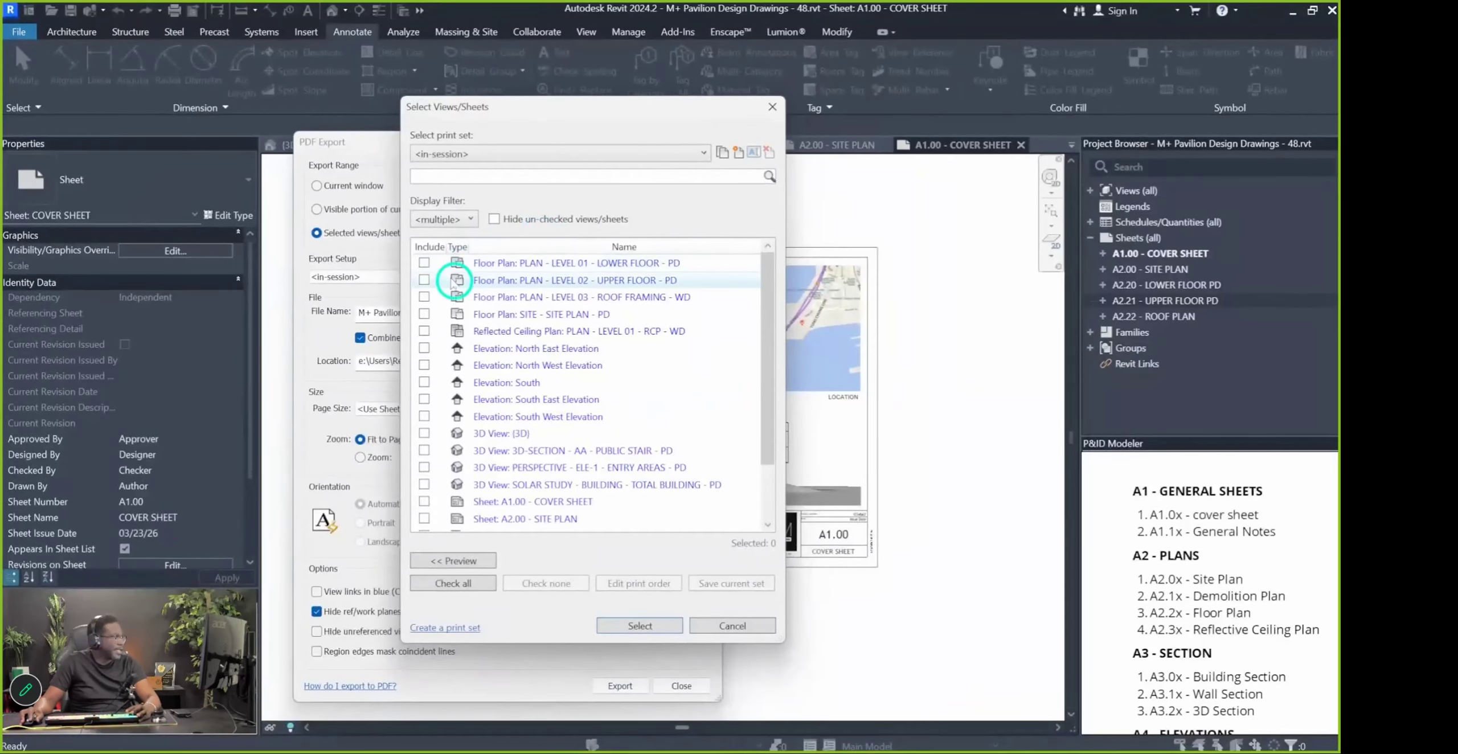
pyautogui.scroll(-2, 439, 424)
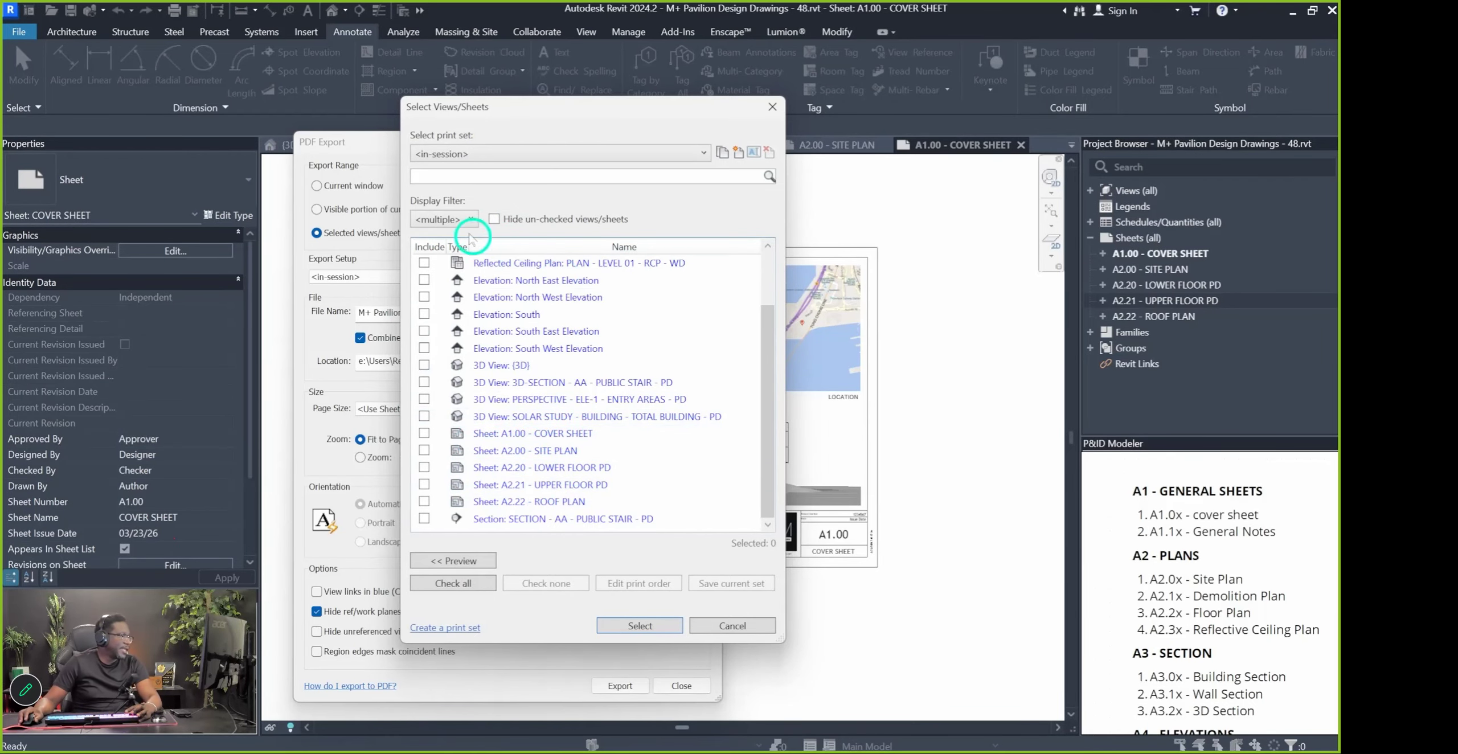
pyautogui.click(424, 433)
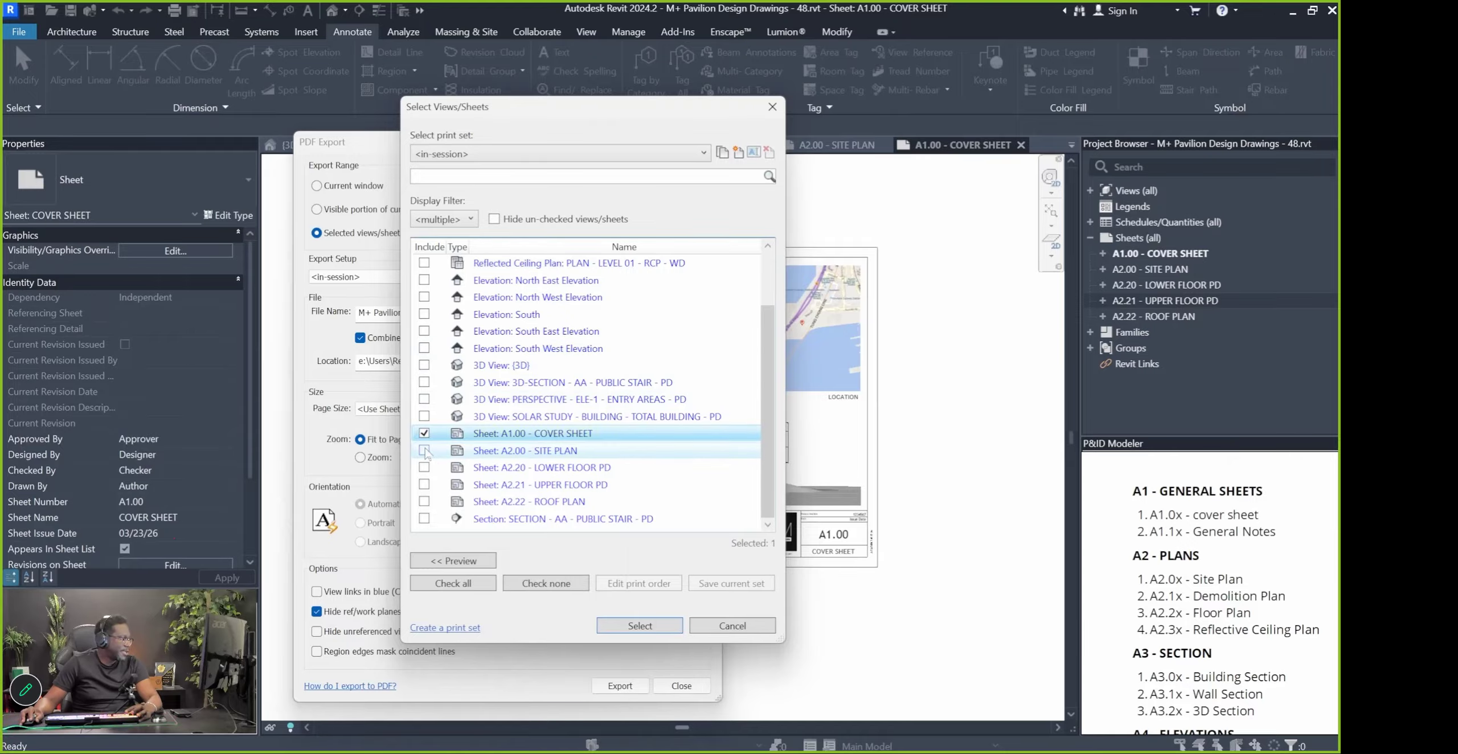
pyautogui.click(424, 450)
pyautogui.click(423, 468)
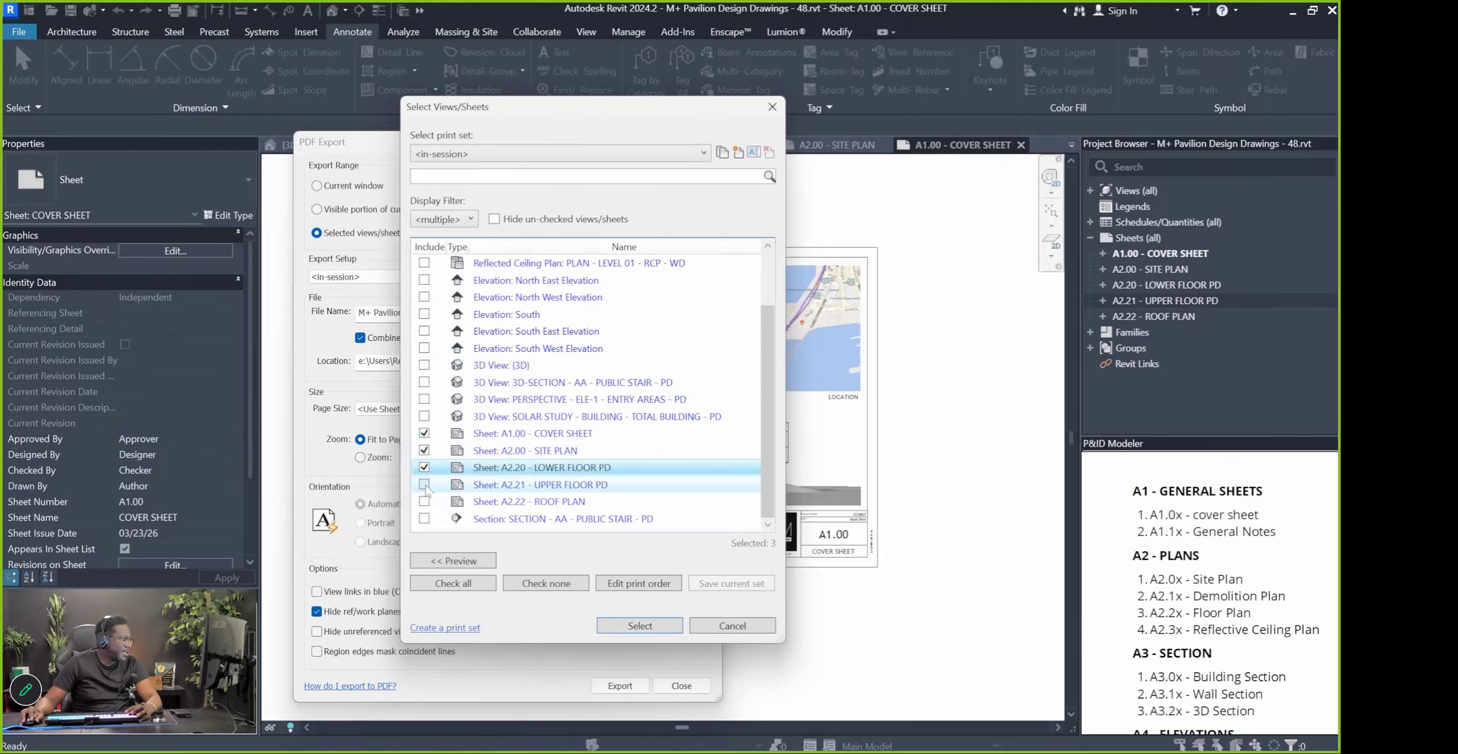
pyautogui.click(424, 485)
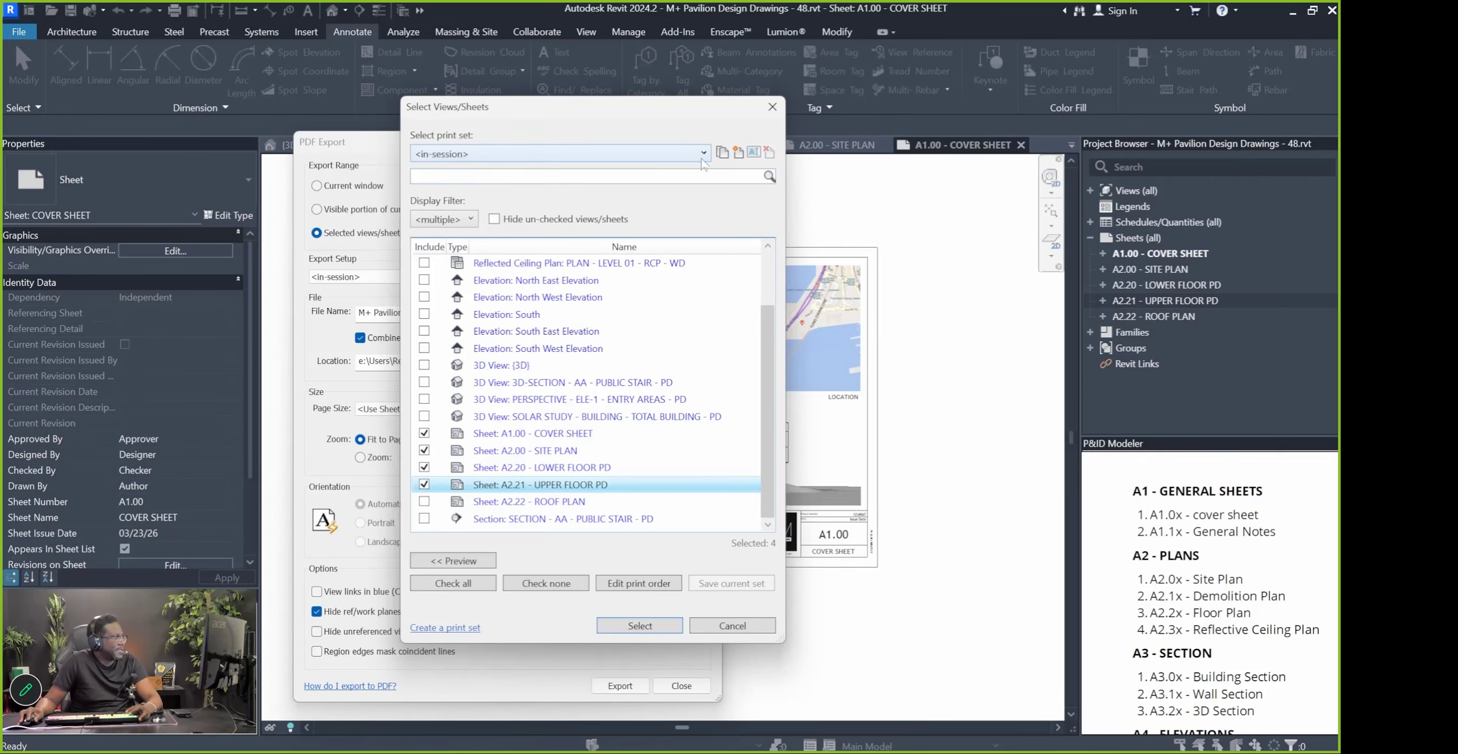
# Save those four sheets as the 'Test Print Set' print set, hiding unchecked sheets
pyautogui.click(739, 154)
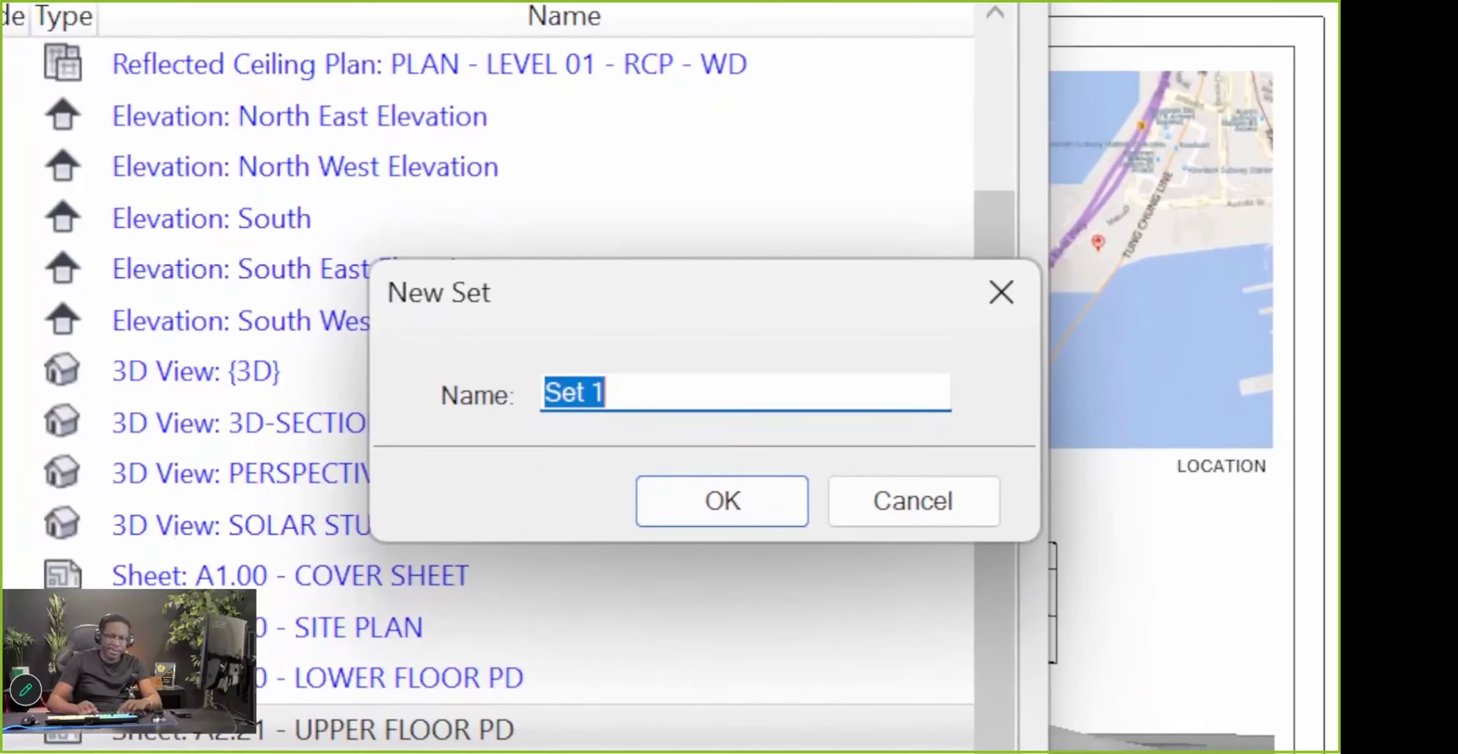
pyautogui.write('Test Print Set')
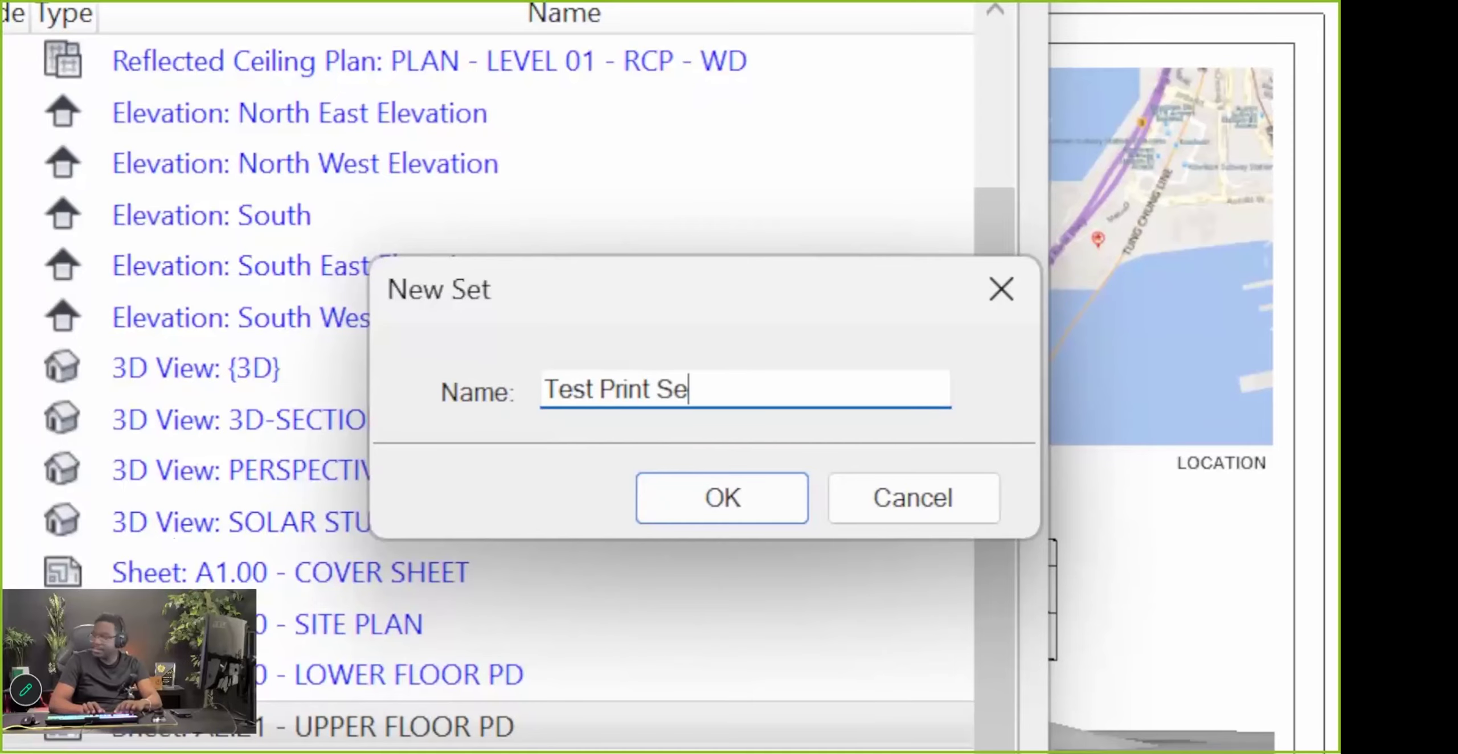
pyautogui.click(714, 500)
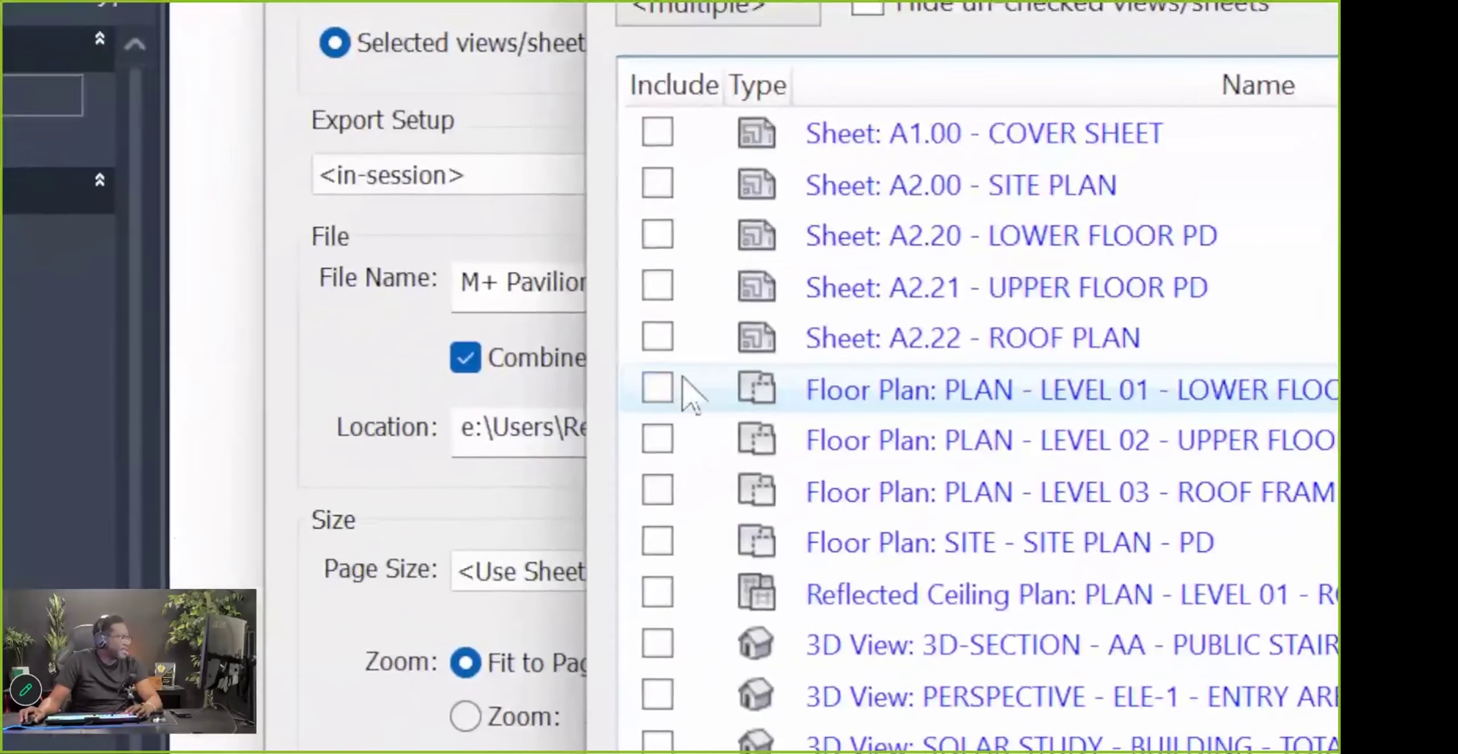
pyautogui.click(658, 132)
pyautogui.click(657, 184)
pyautogui.click(658, 235)
pyautogui.click(657, 286)
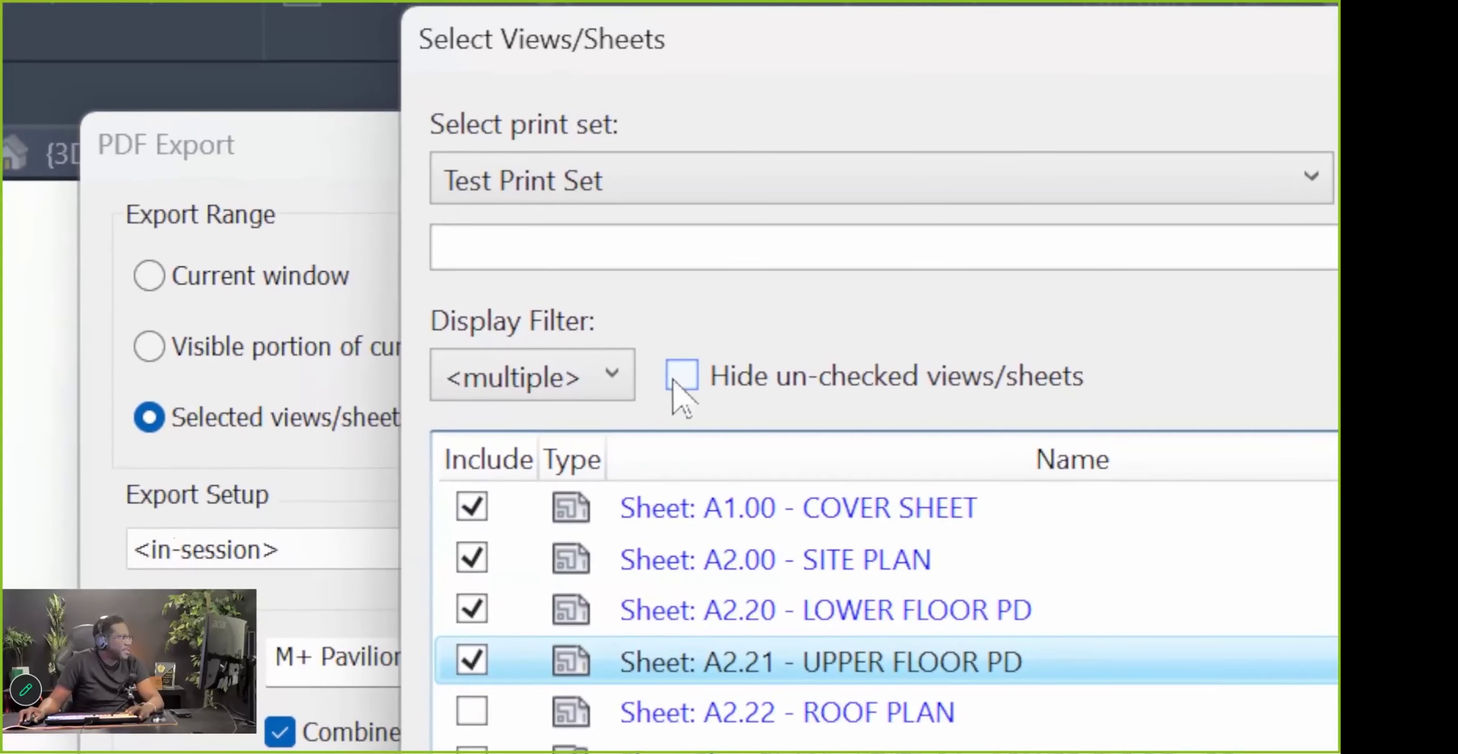
pyautogui.click(603, 157)
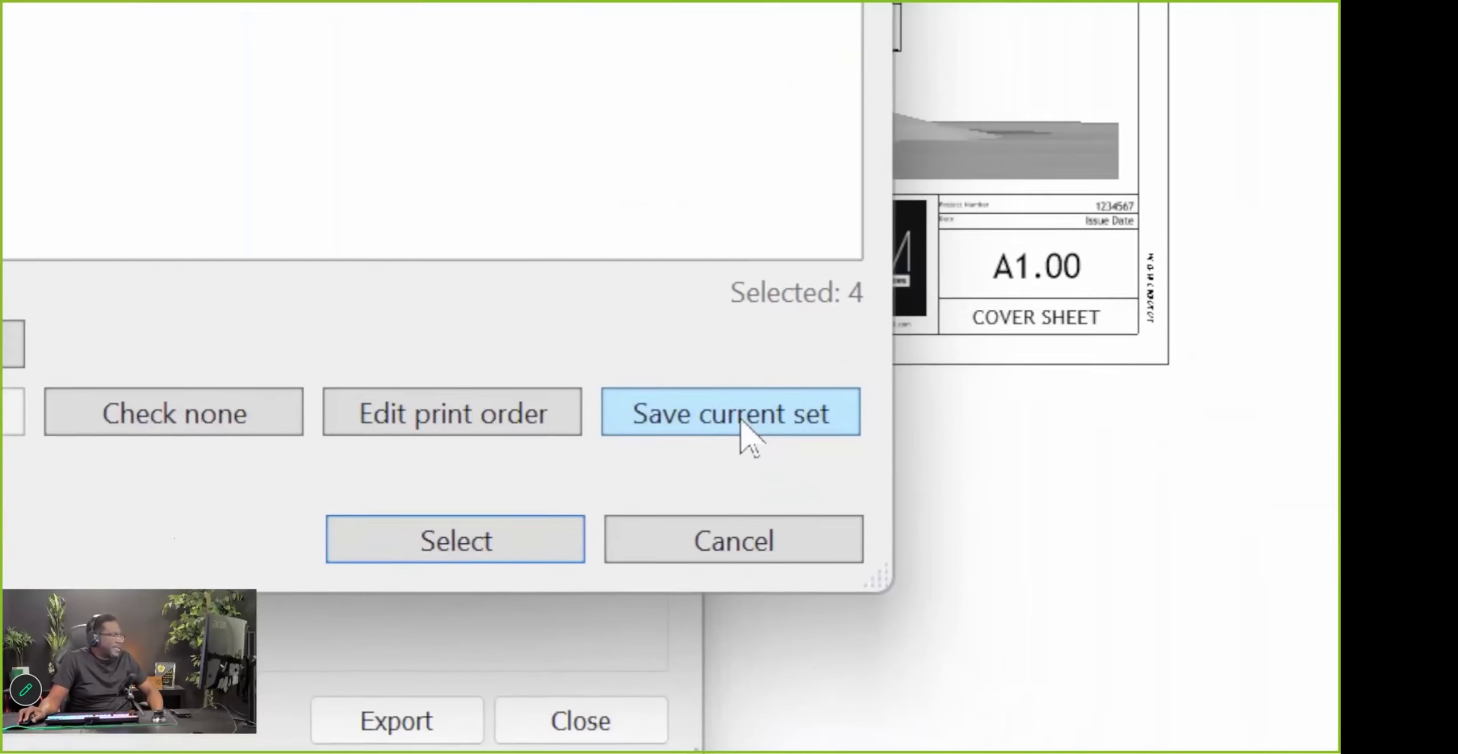
pyautogui.click(711, 400)
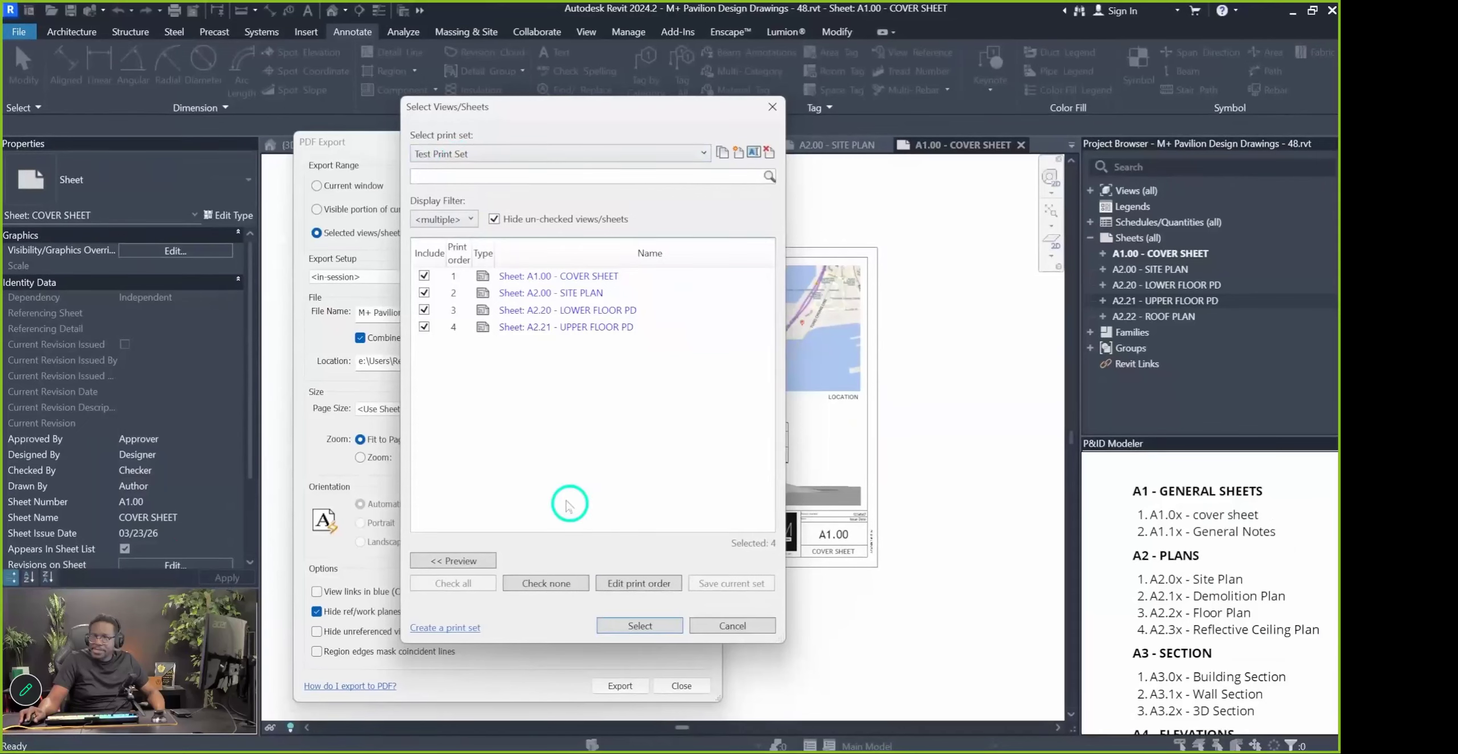
pyautogui.click(632, 627)
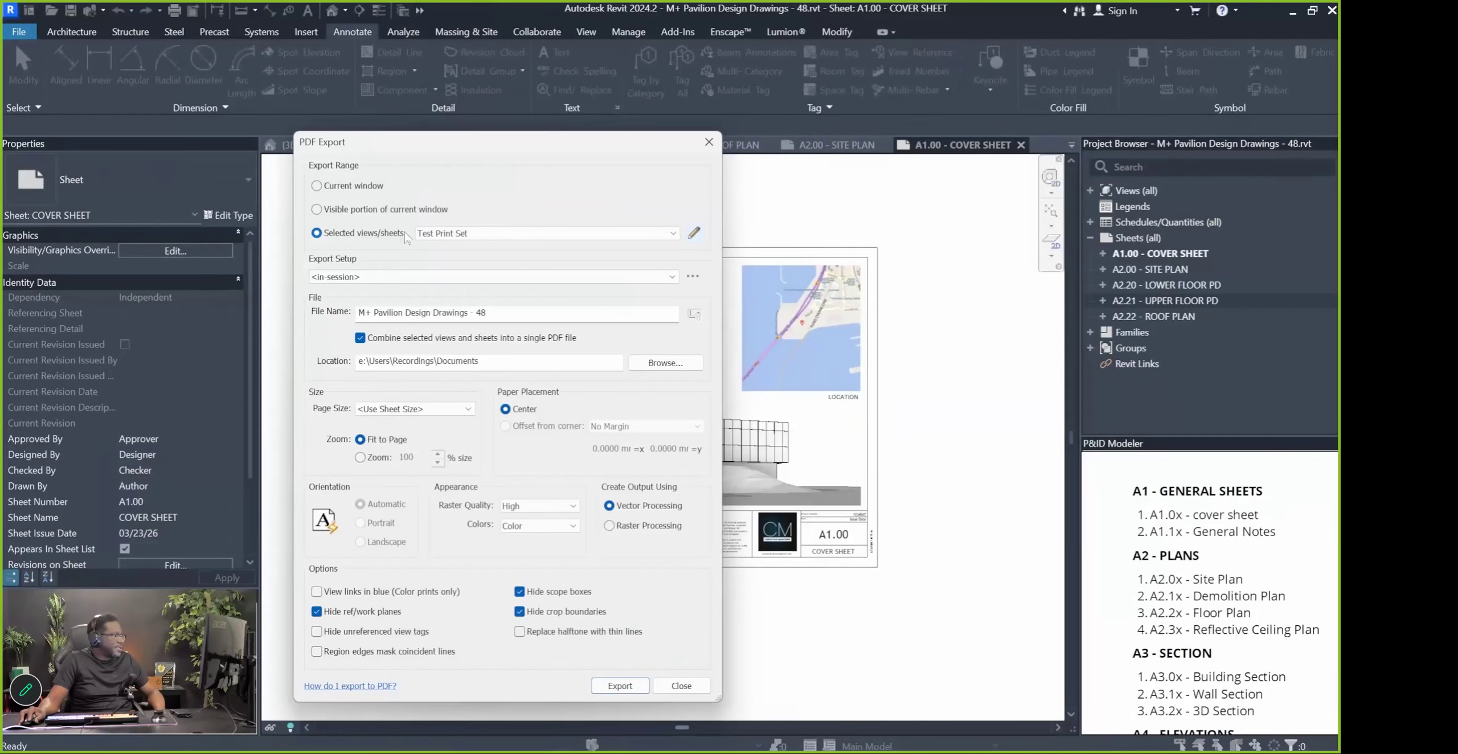
# Look through the Export Setup options menu, then dismiss it
pyautogui.click(444, 234)
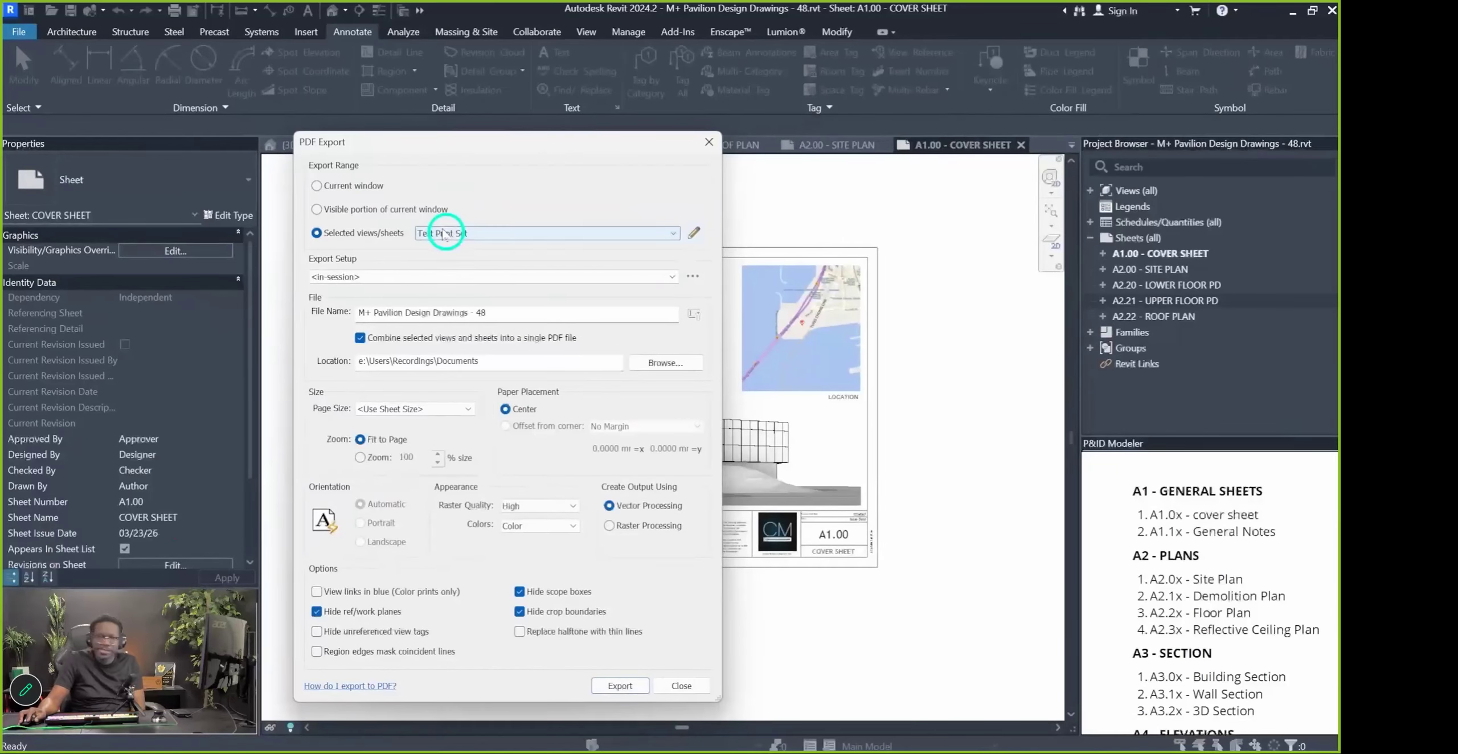
pyautogui.click(691, 277)
pyautogui.click(634, 264)
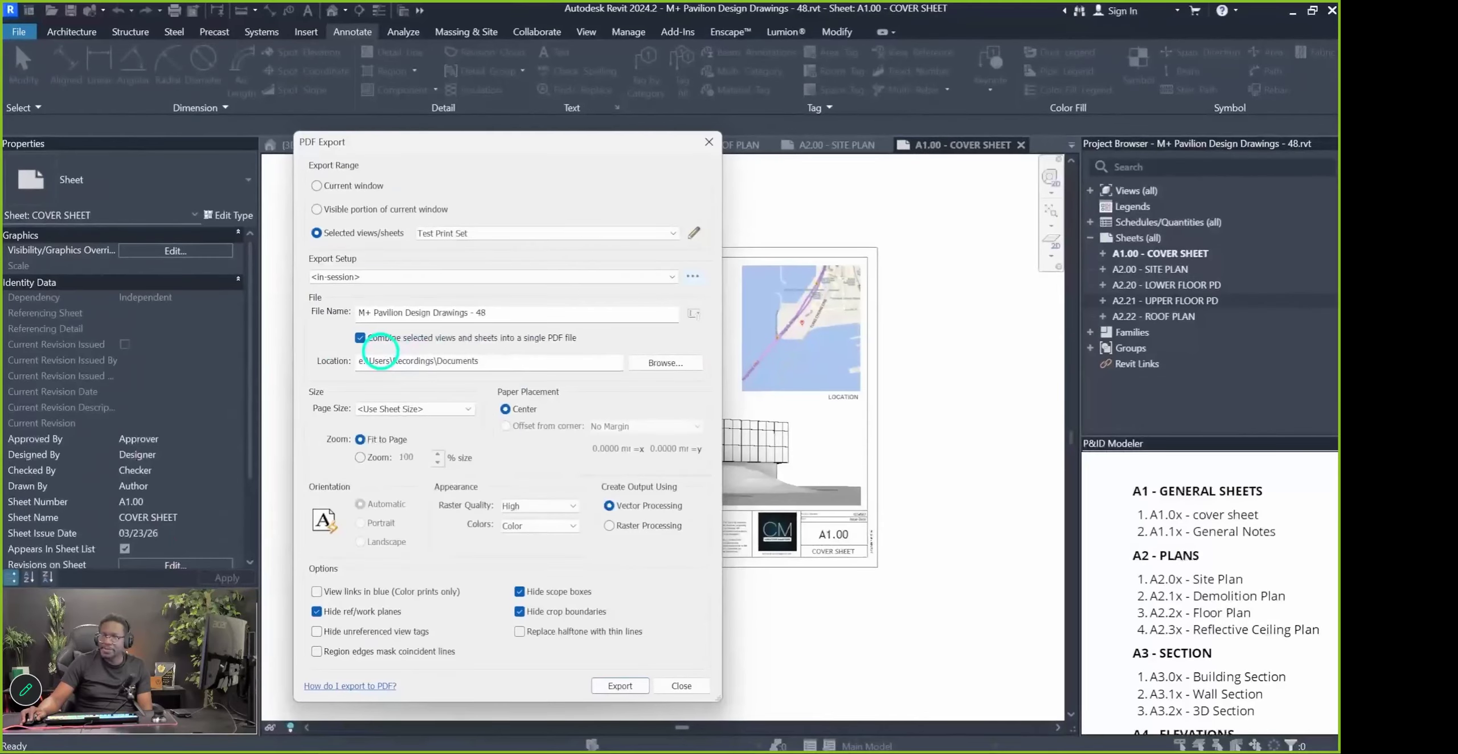
# Select the output file name and browse for a PDF save location
pyautogui.moveTo(362, 314); pyautogui.dragTo(519, 312)
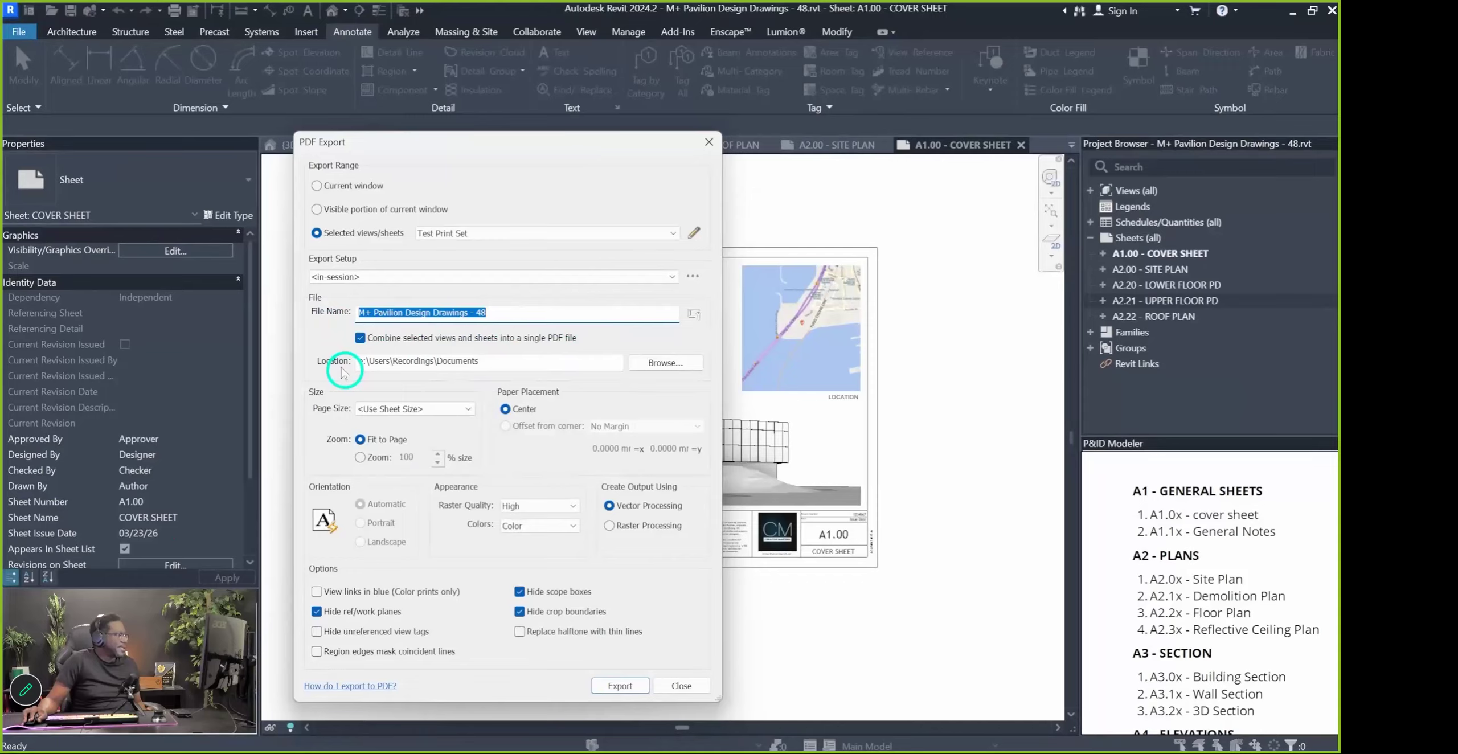
pyautogui.click(672, 369)
pyautogui.scroll(-3, 477, 370)
pyautogui.scroll(-4, 476, 396)
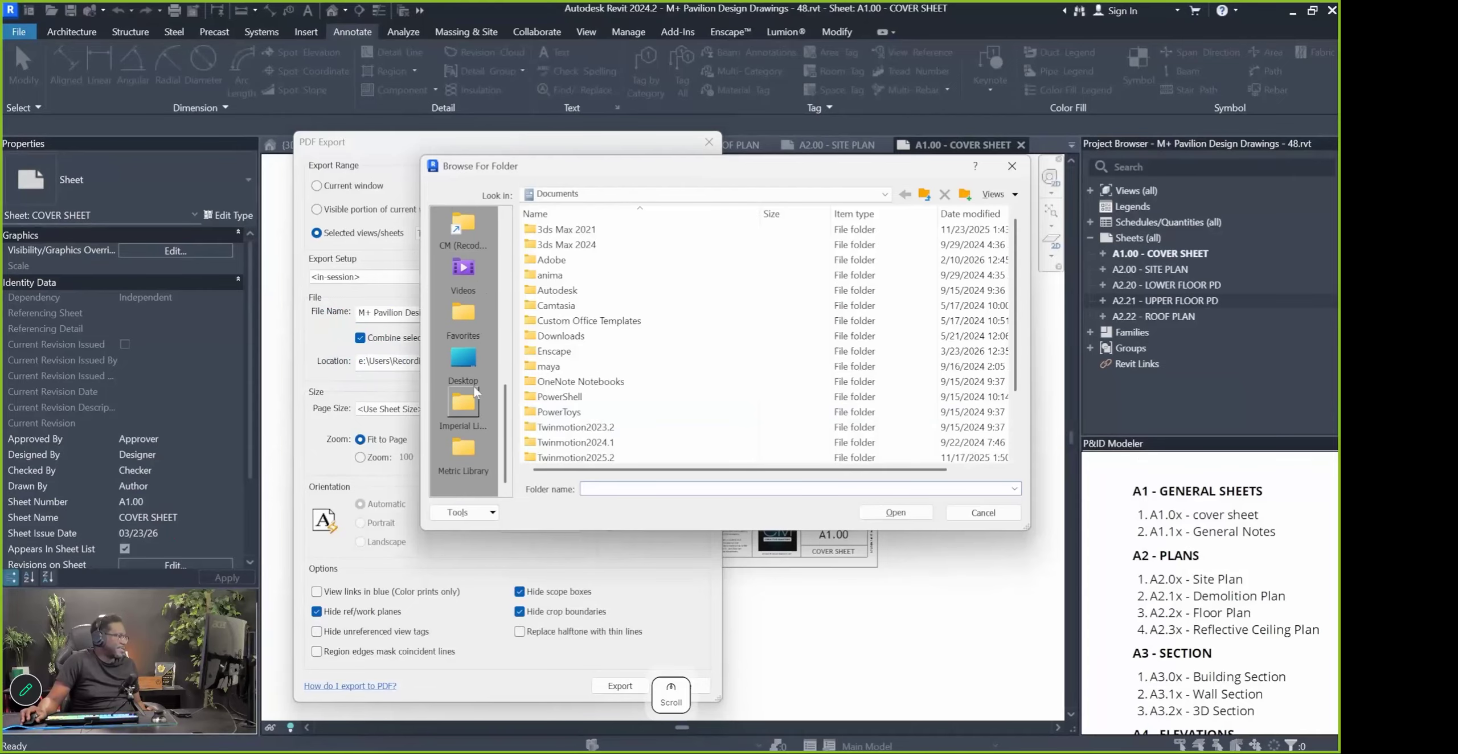
# Save to the Desktop with ARCH D 24 x 36 in pages, 100% zoom, Presentation raster quality
pyautogui.click(476, 392)
pyautogui.click(413, 409)
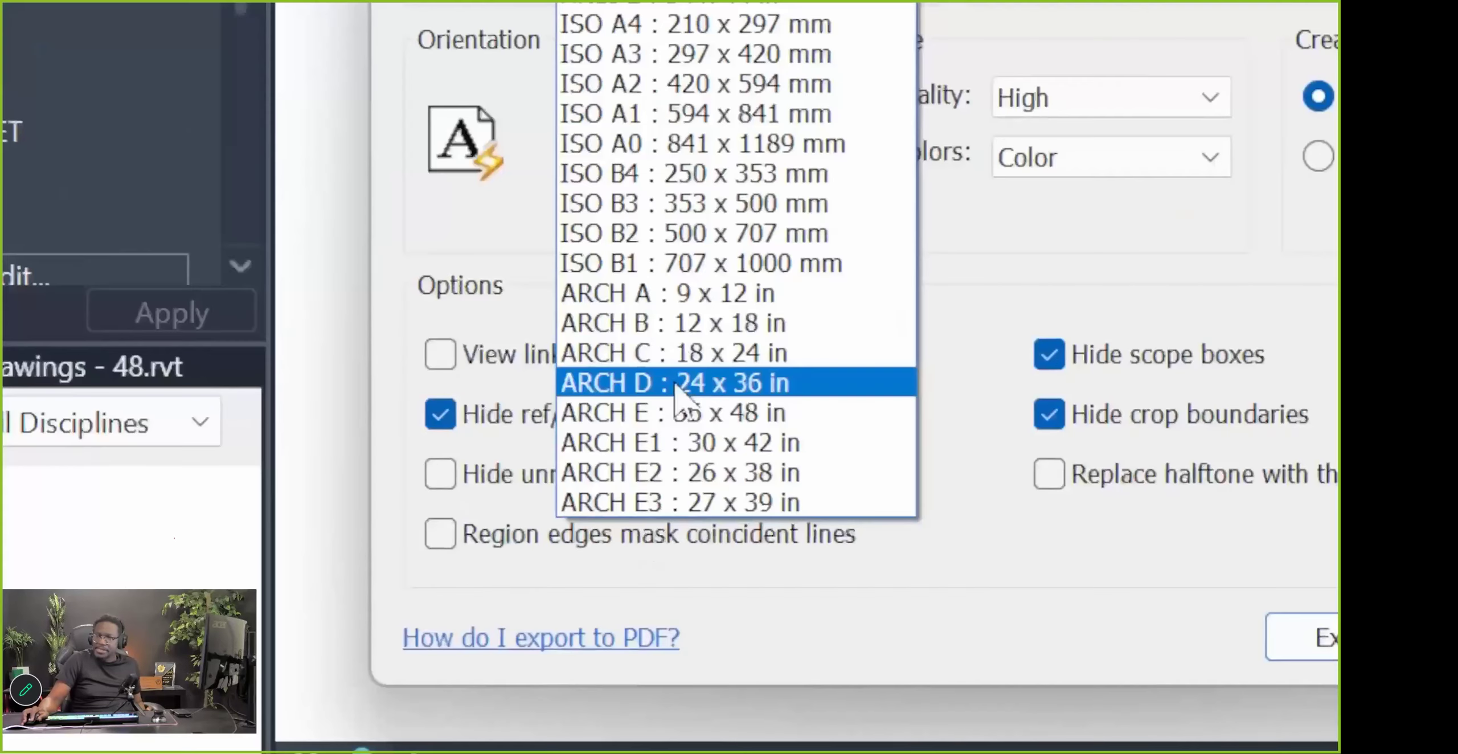
pyautogui.click(400, 602)
pyautogui.click(360, 440)
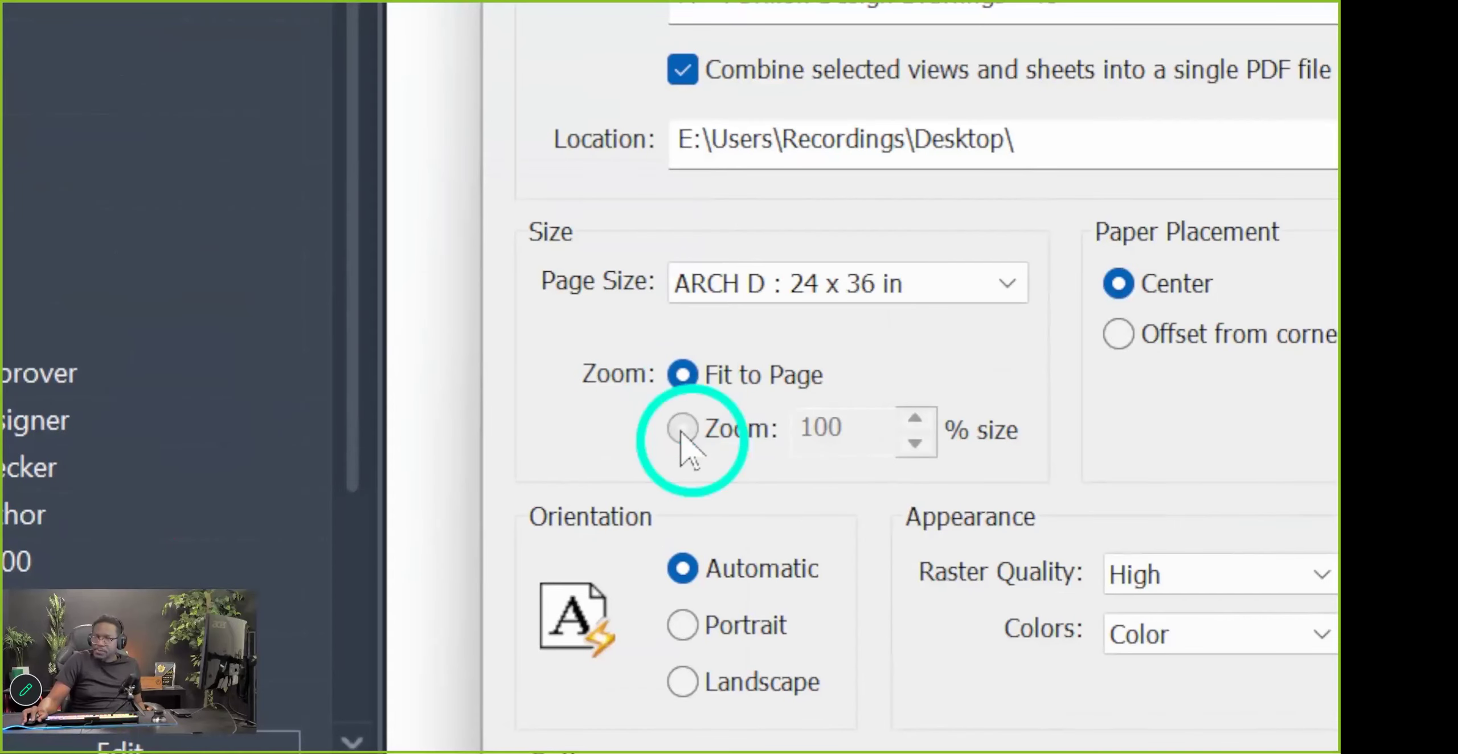
pyautogui.click(681, 431)
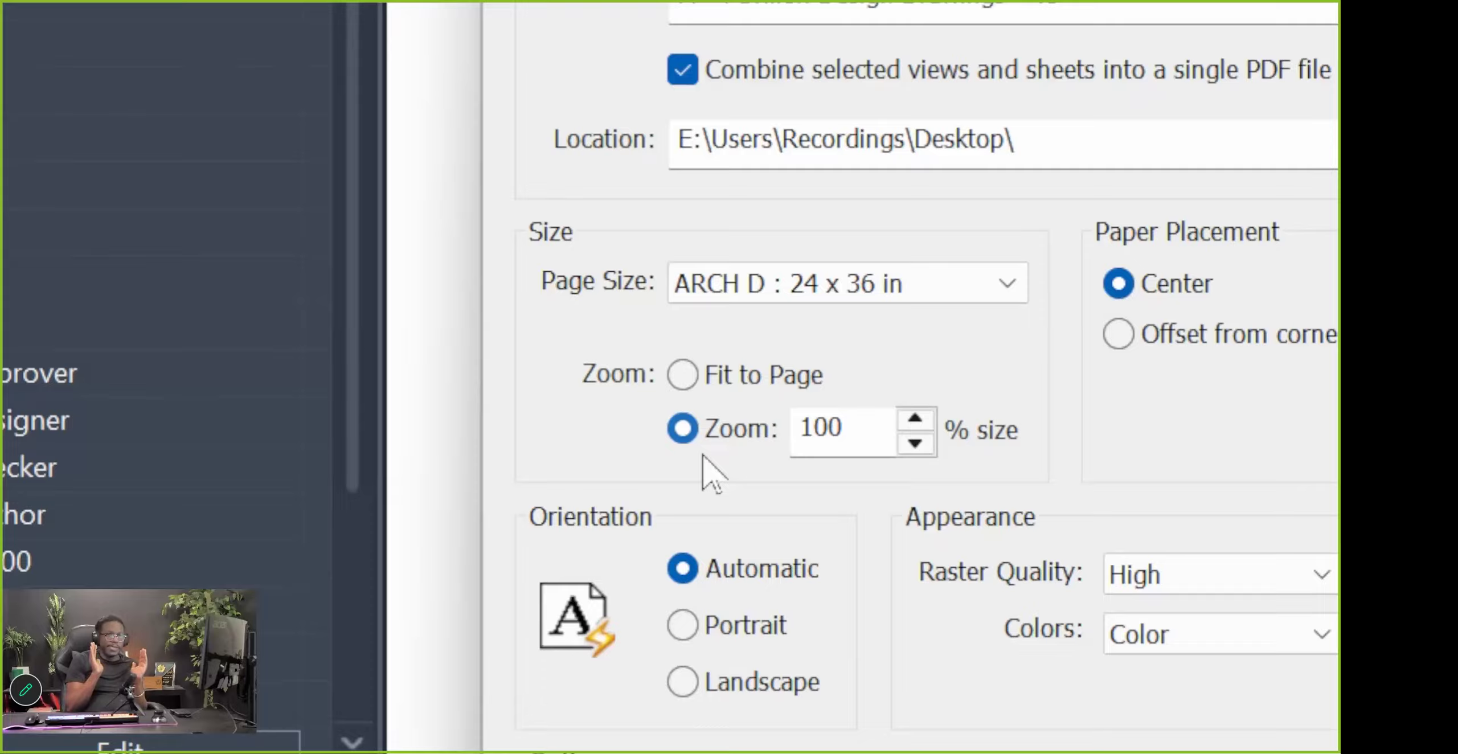
pyautogui.click(684, 380)
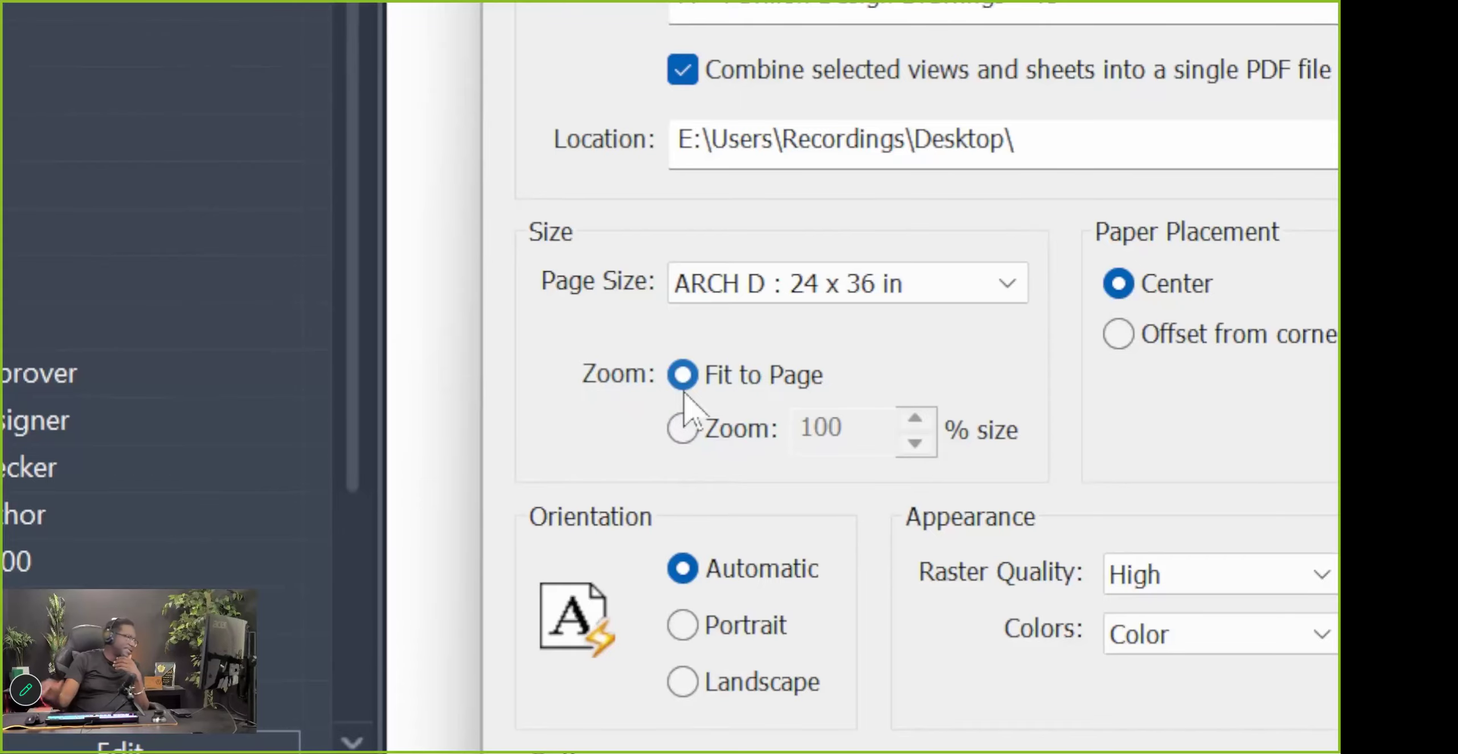
pyautogui.click(736, 432)
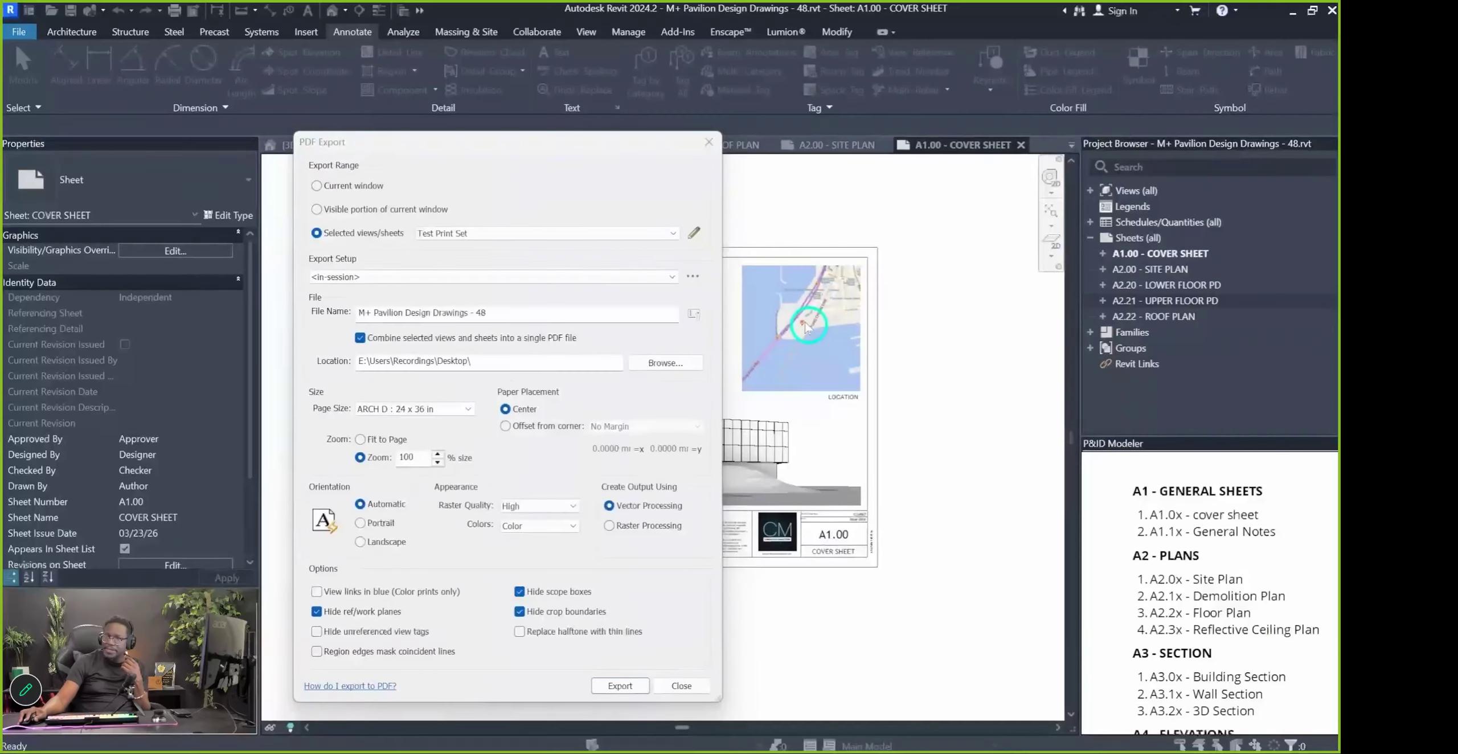
pyautogui.click(555, 505)
pyautogui.click(540, 549)
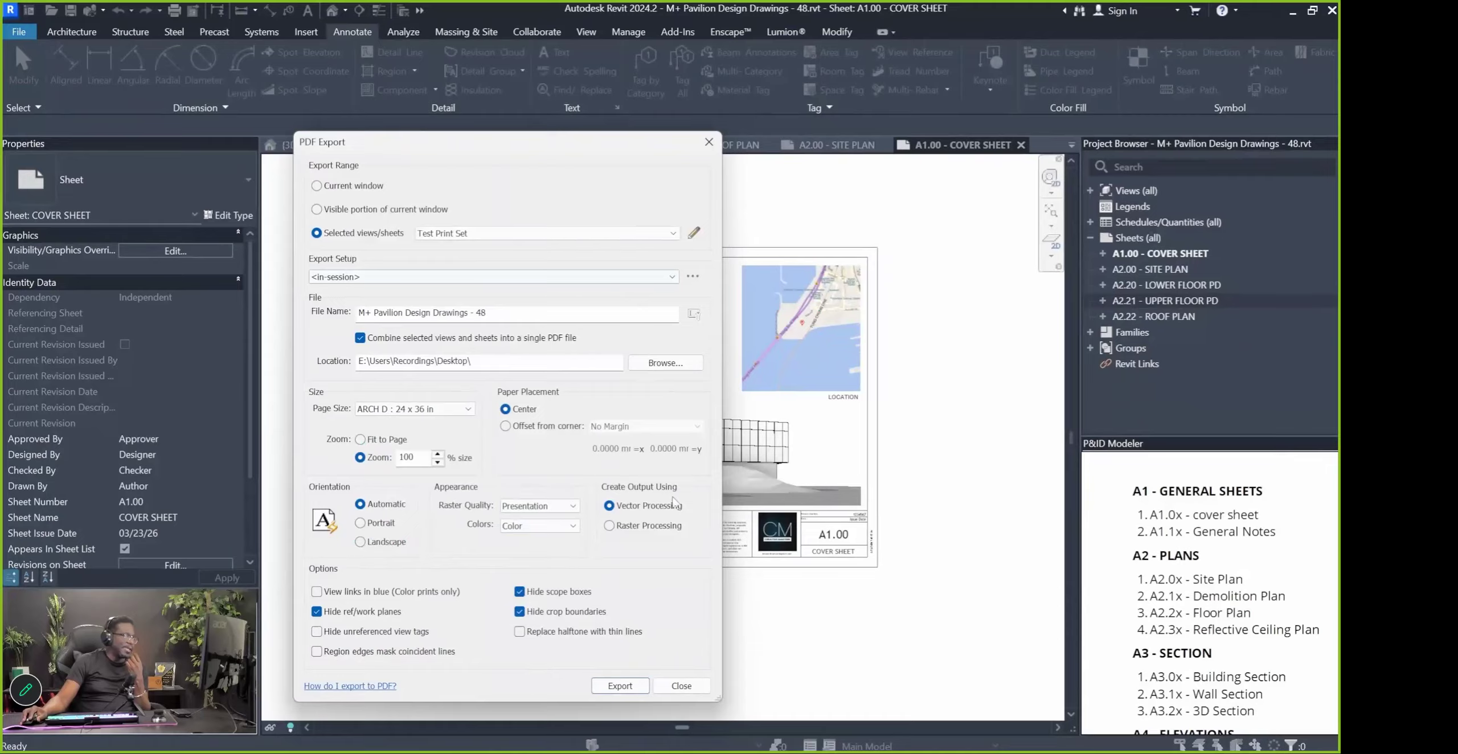
# Save the current settings as export setup 'PDF Export Setup Settings BDW'
pyautogui.click(692, 276)
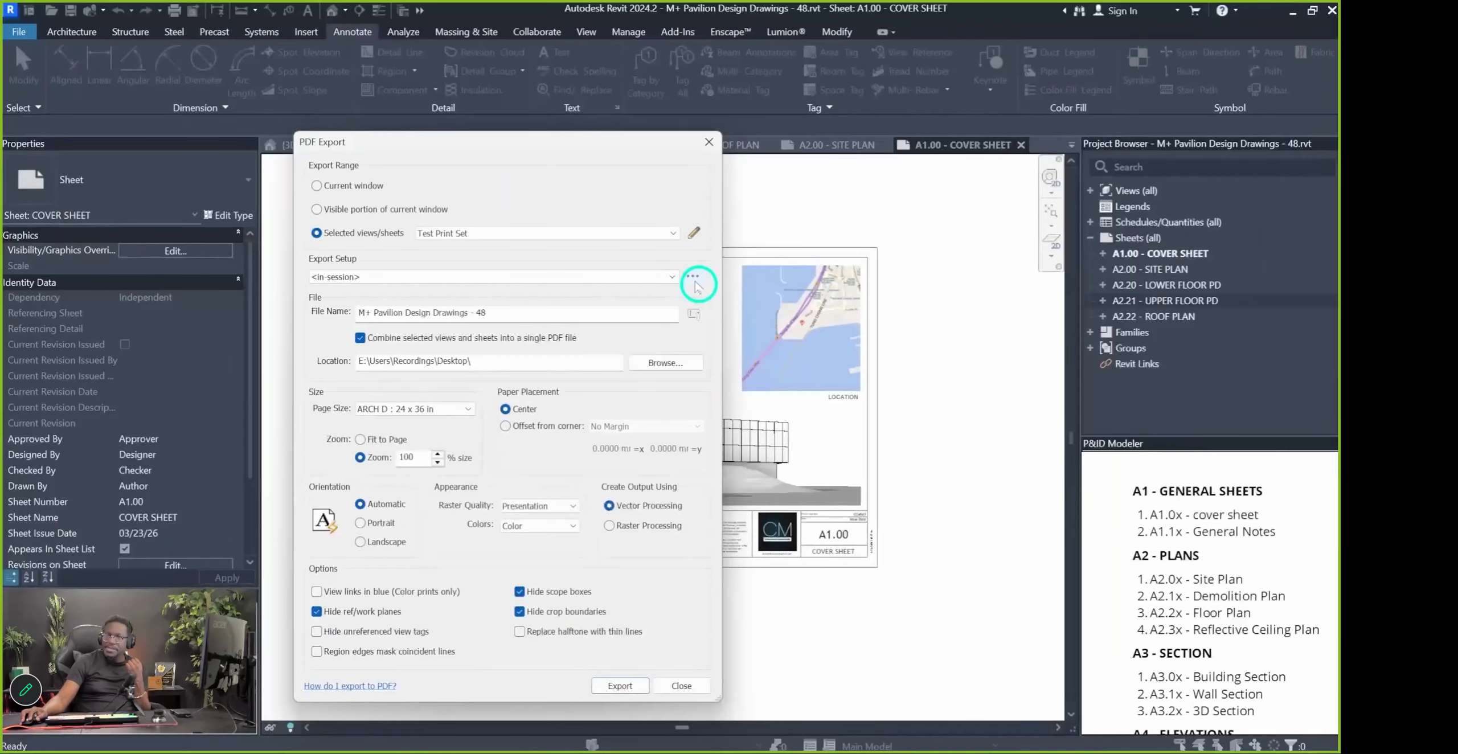
pyautogui.click(715, 311)
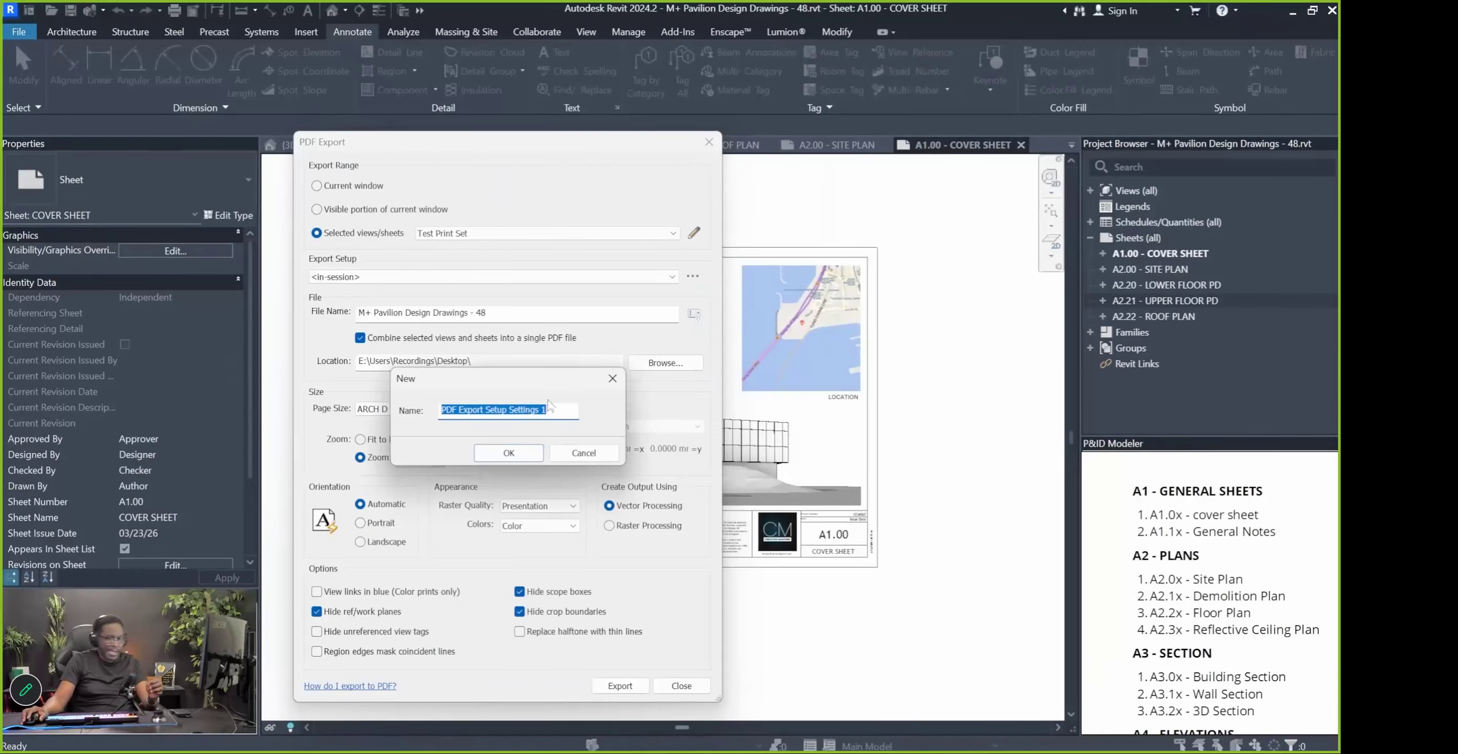
pyautogui.click(478, 412)
pyautogui.moveTo(506, 410); pyautogui.dragTo(609, 406)
pyautogui.press('Right')
pyautogui.press('BackSpace')
pyautogui.write('BDW')
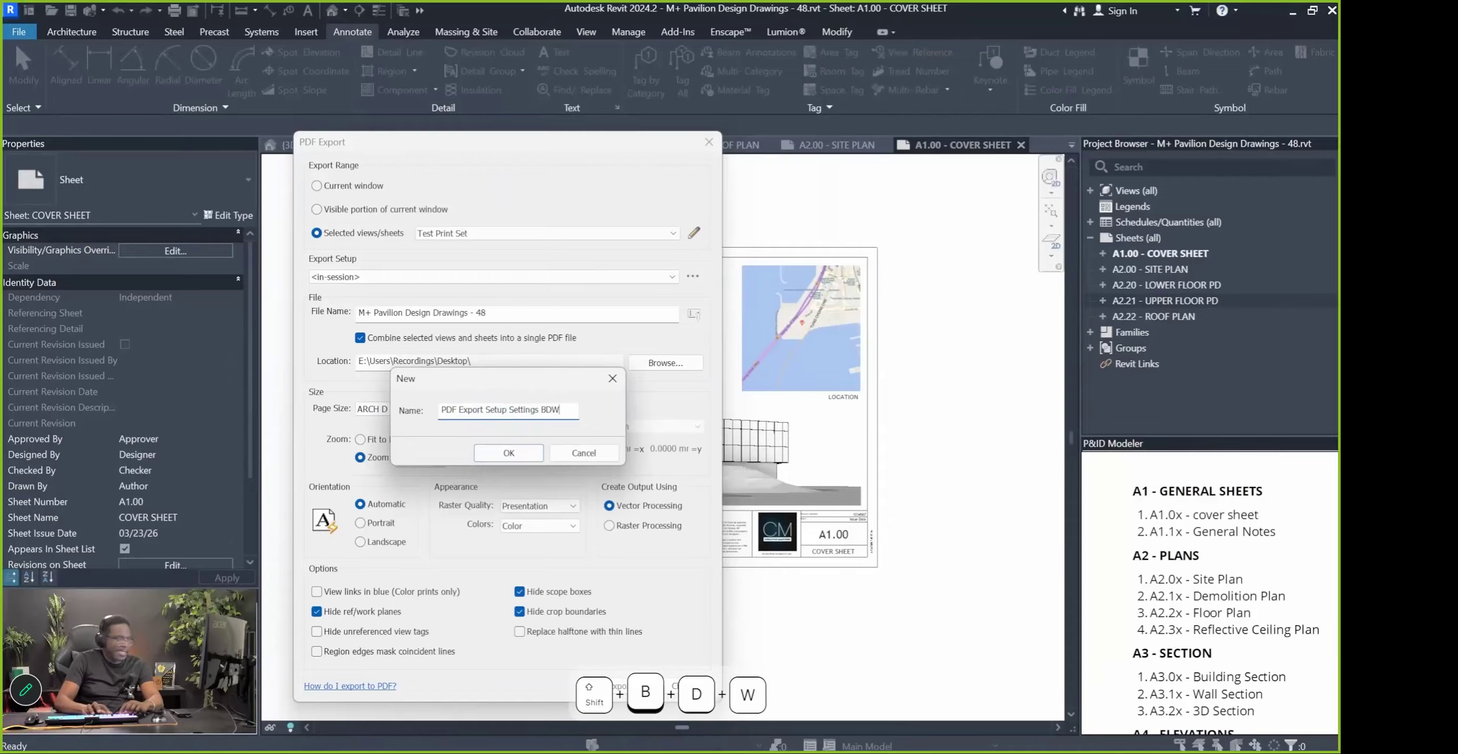
pyautogui.press('Return')
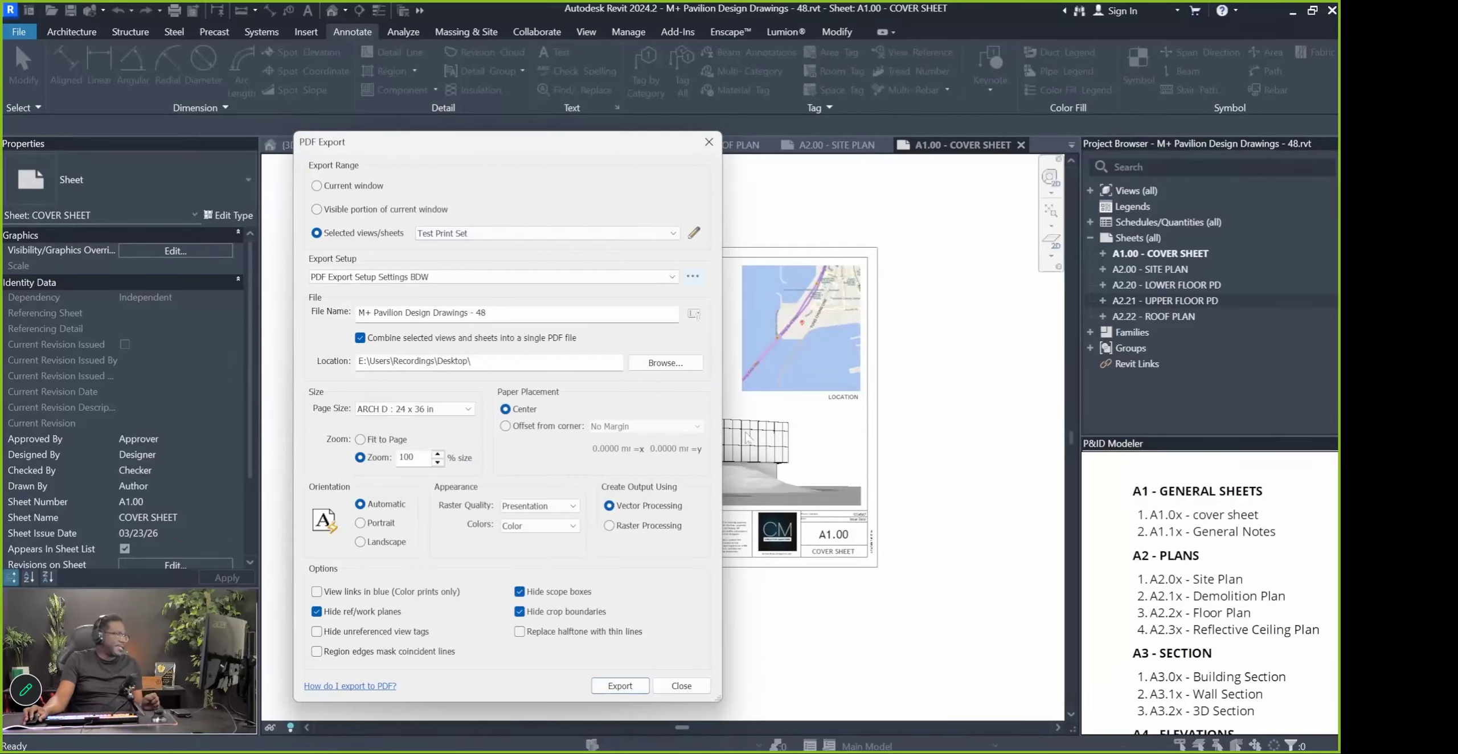
# Keep the BDW export setup selected and export the four sheets as one PDF
pyautogui.click(661, 277)
pyautogui.click(664, 278)
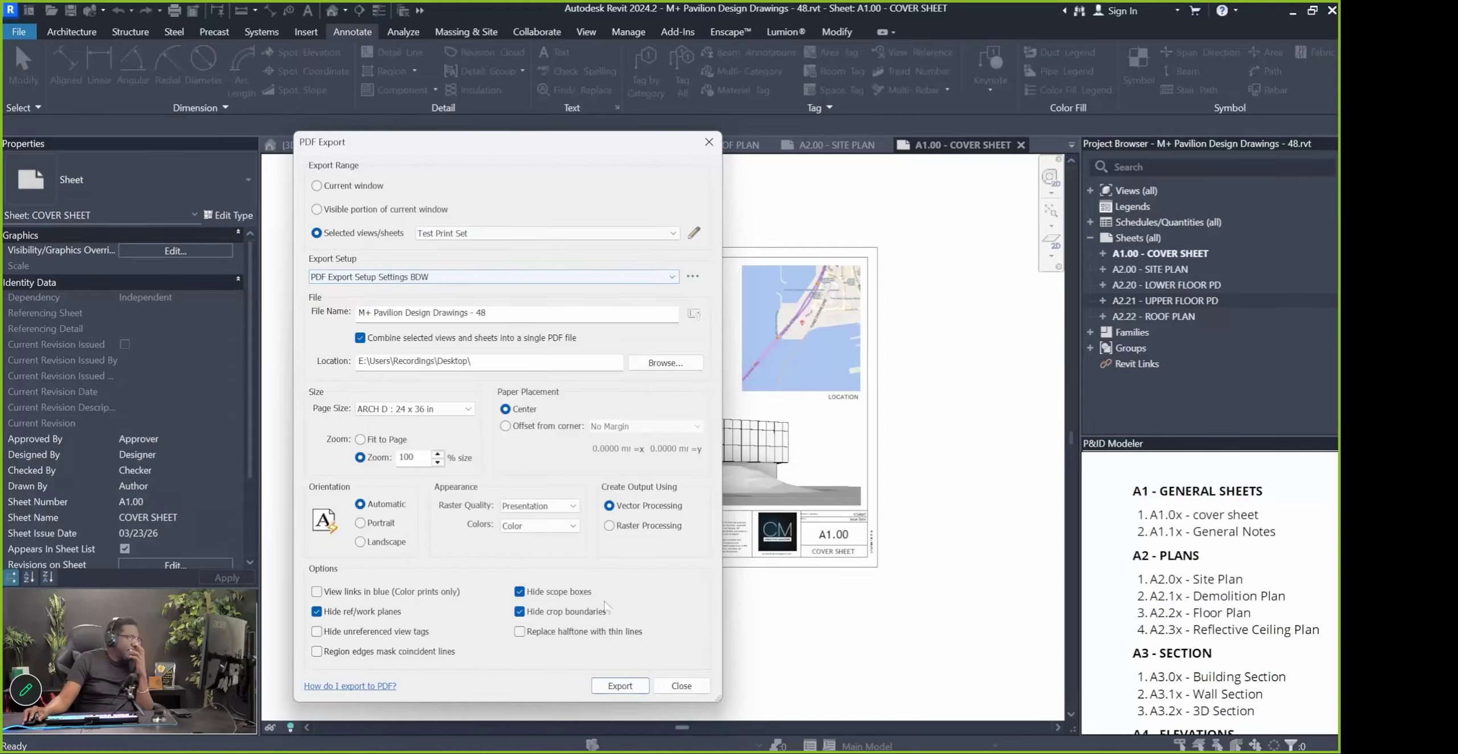
pyautogui.click(618, 689)
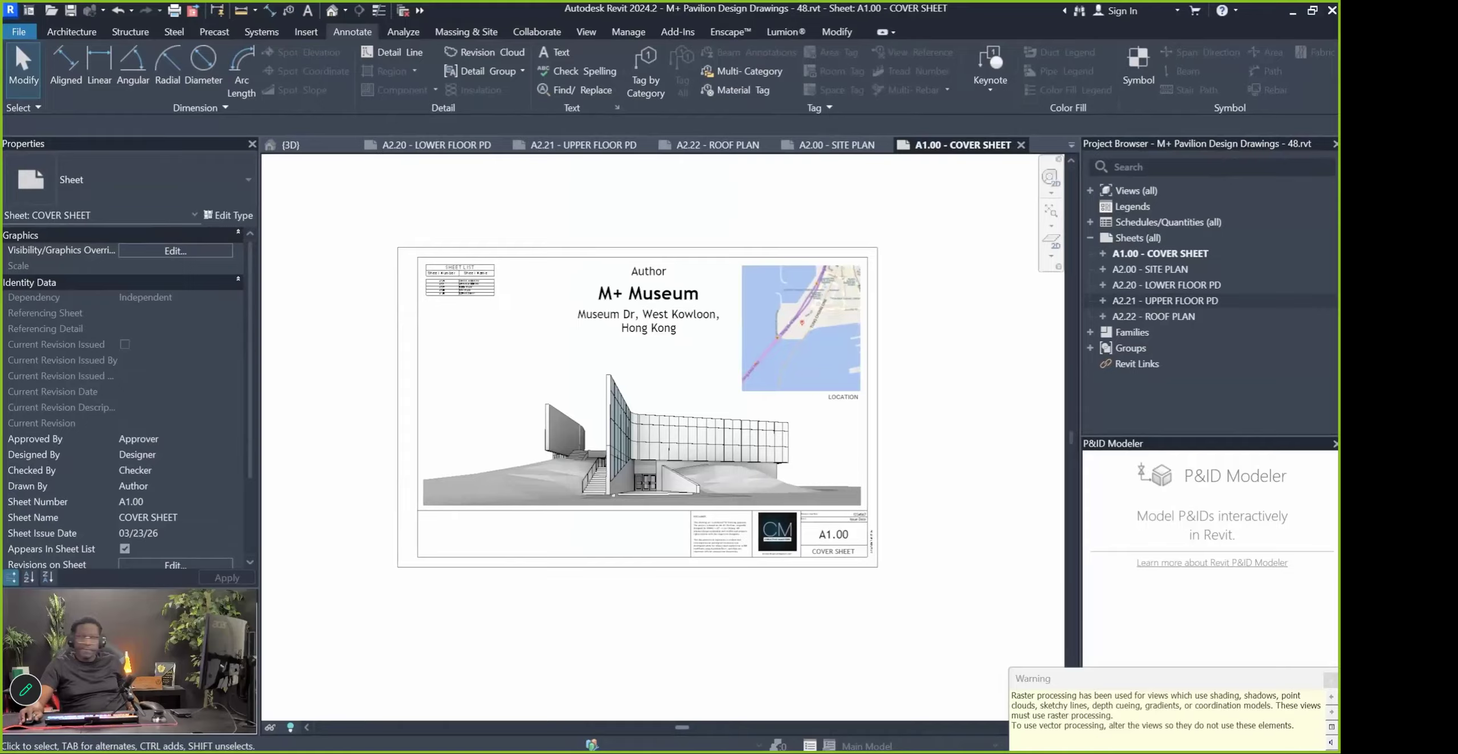
# Preview 'M+ Pavilion Design Drawings - 48.pdf' and scroll to the A2.00 site plan page
pyautogui.press('space')
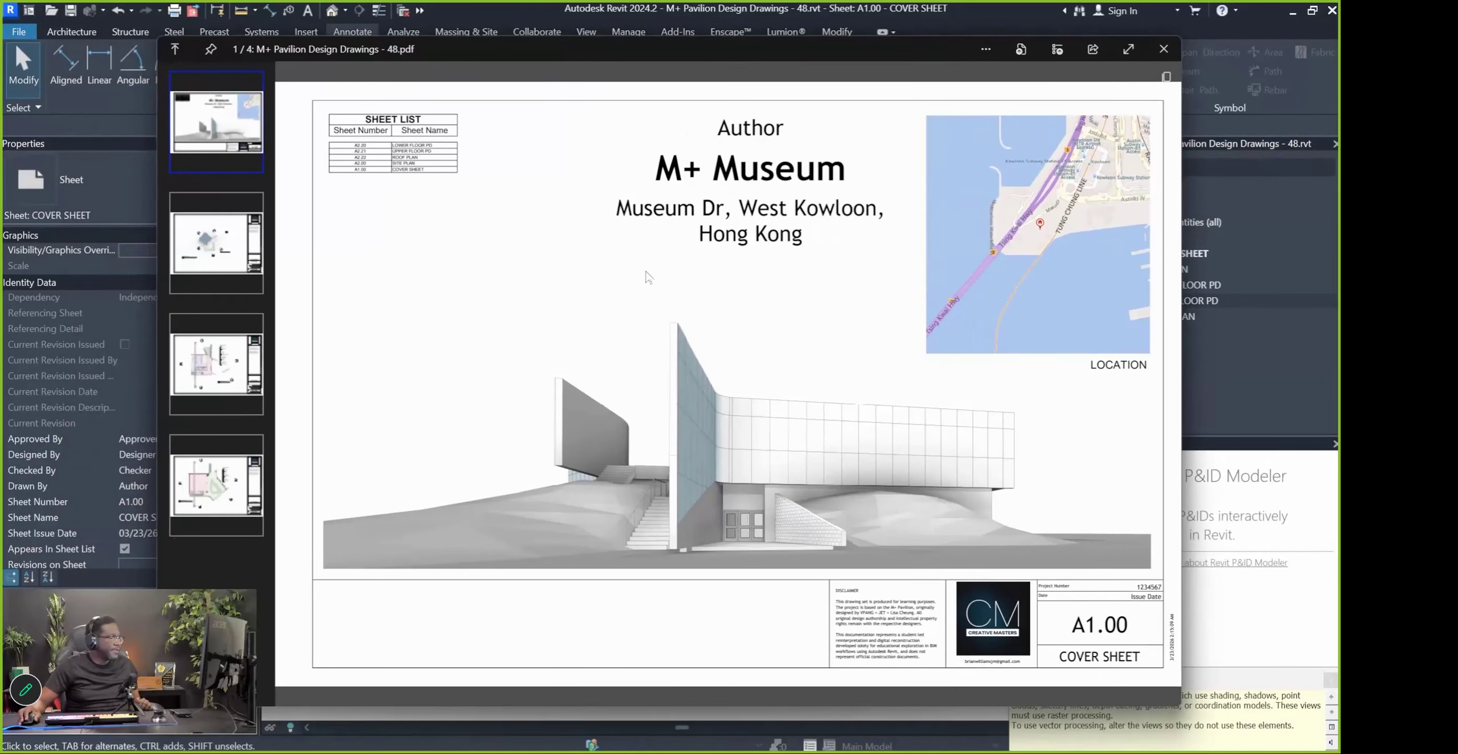
pyautogui.scroll(-1, 673, 305)
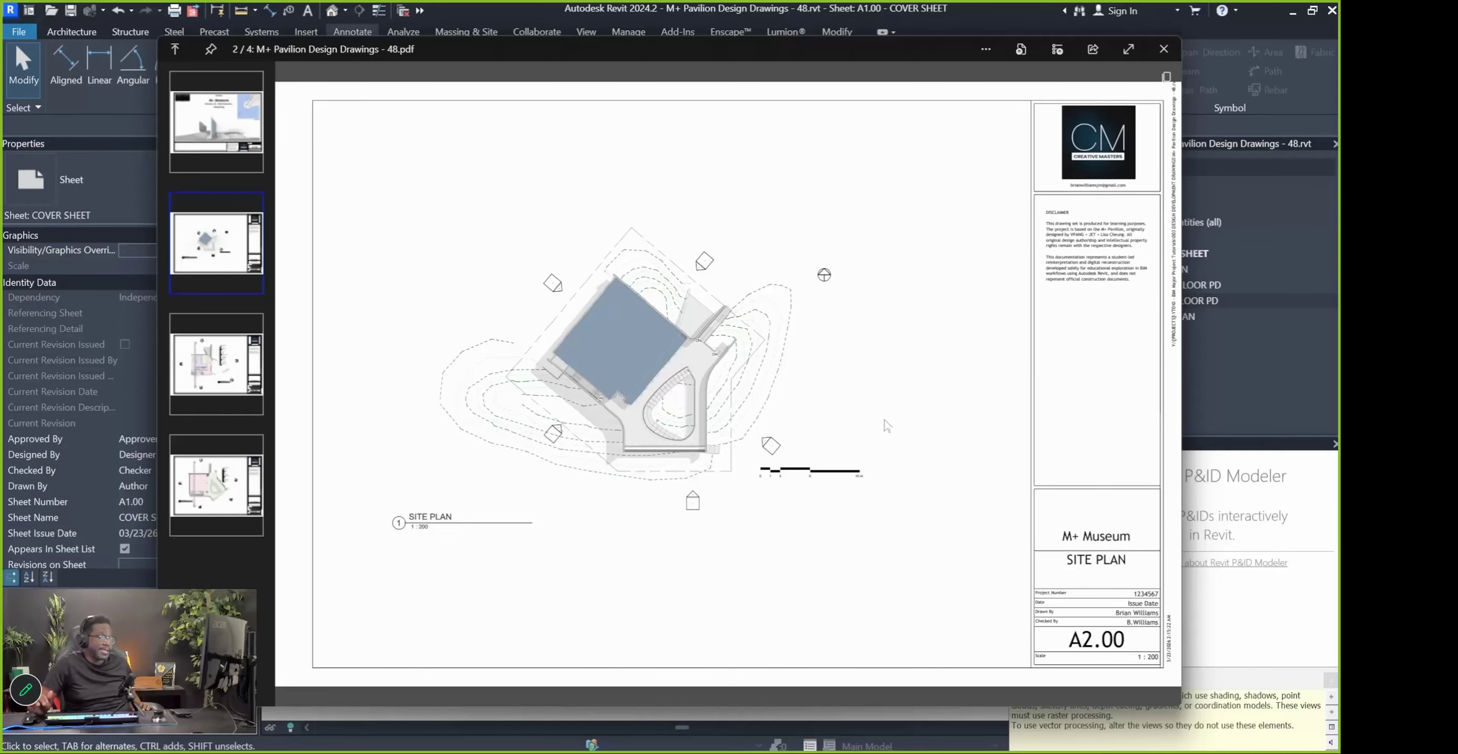
pyautogui.scroll(-1, 890, 424)
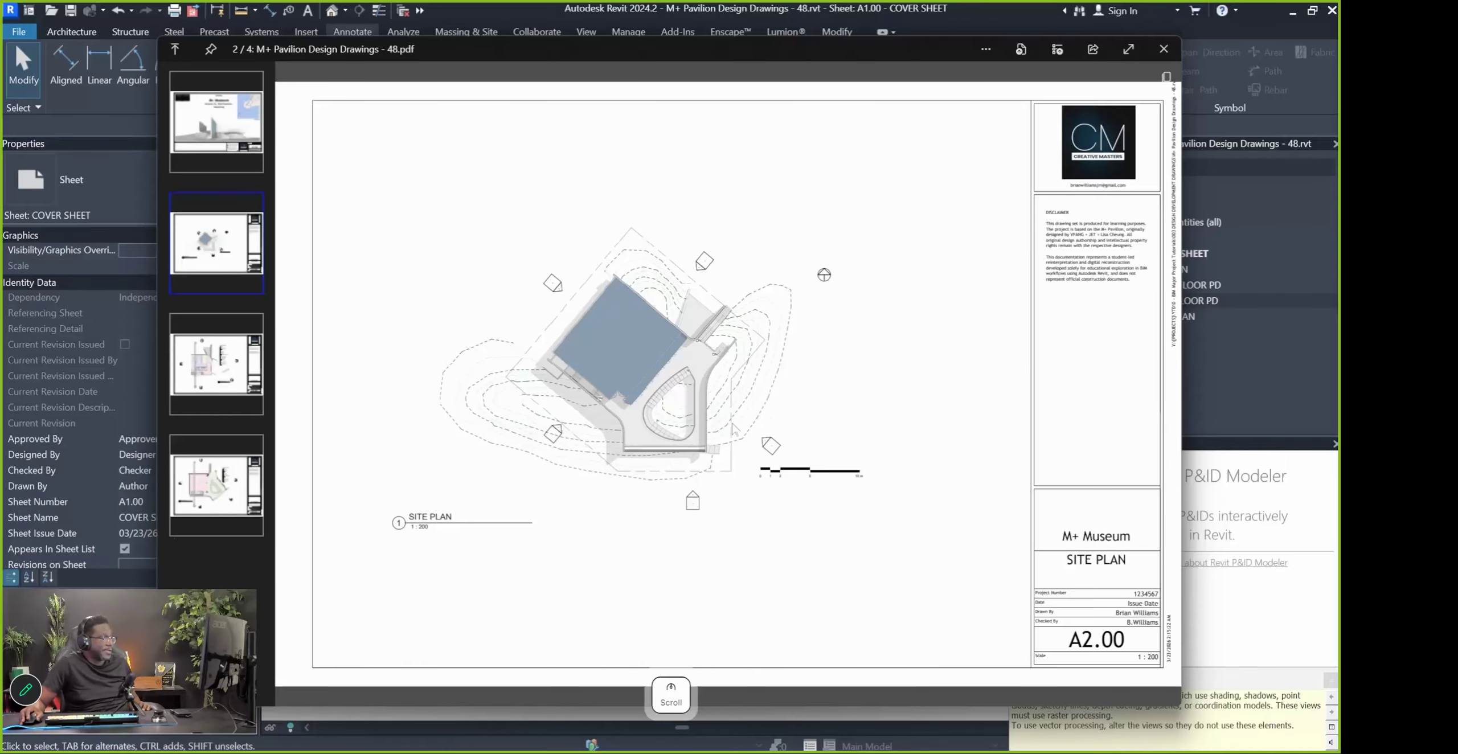